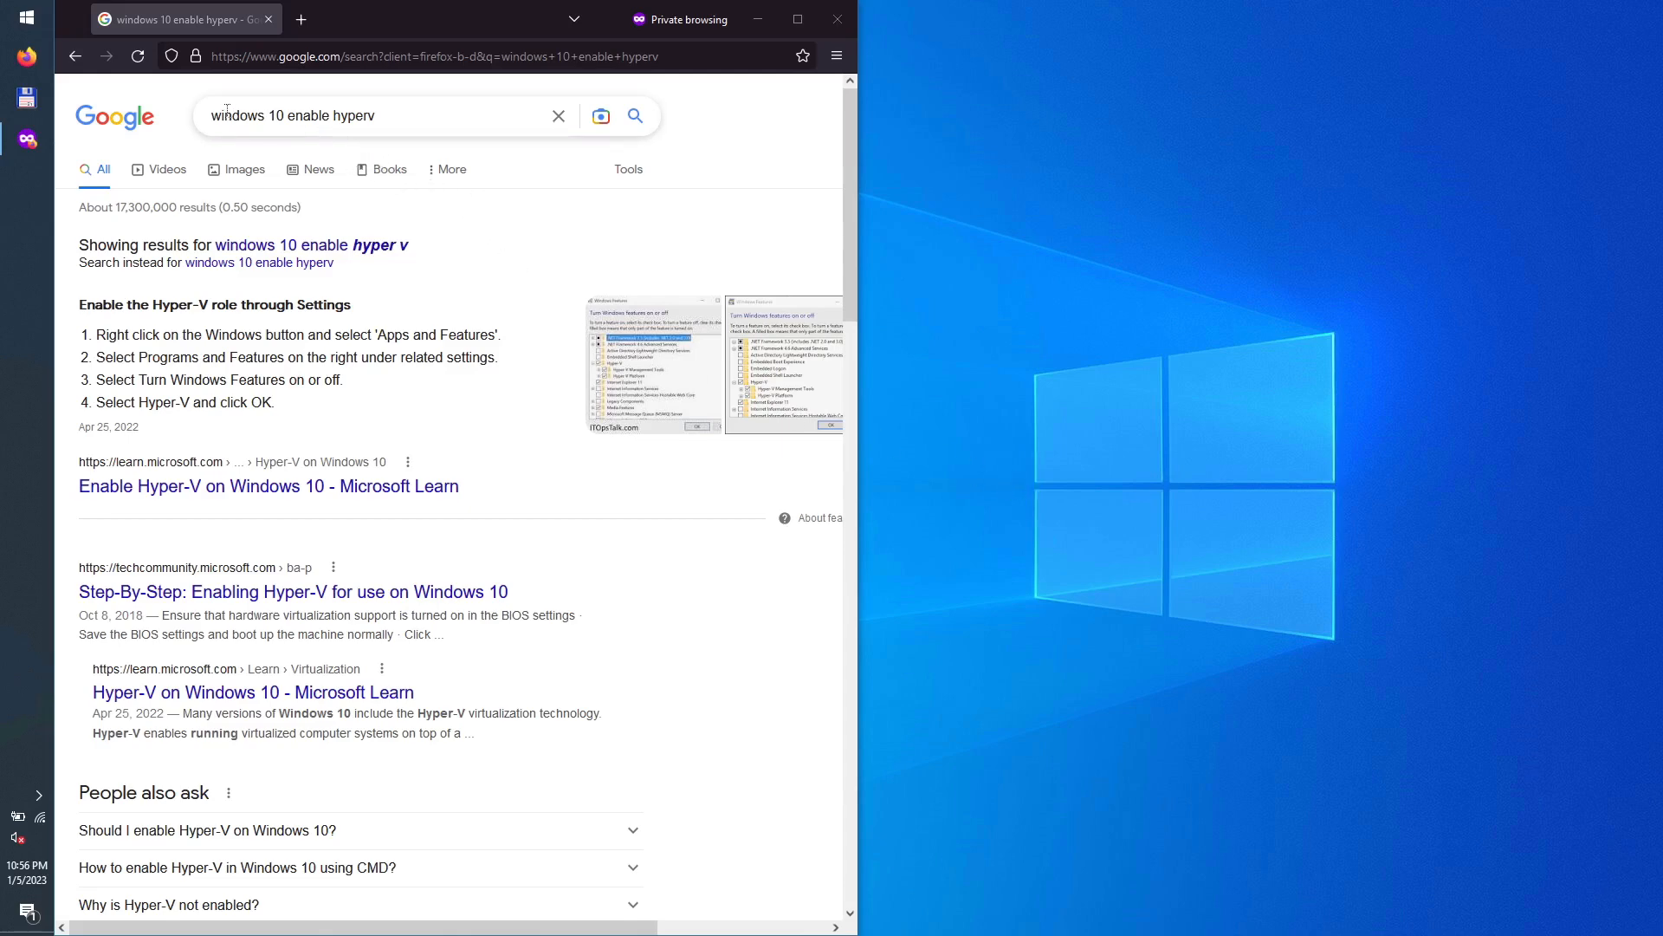
# Step: Open the Microsoft Learn 'Install Hyper-V on Windows 10' article in a new tab in maximized Firefox
pyautogui.rightClick(274, 489)
pyautogui.click(302, 506)
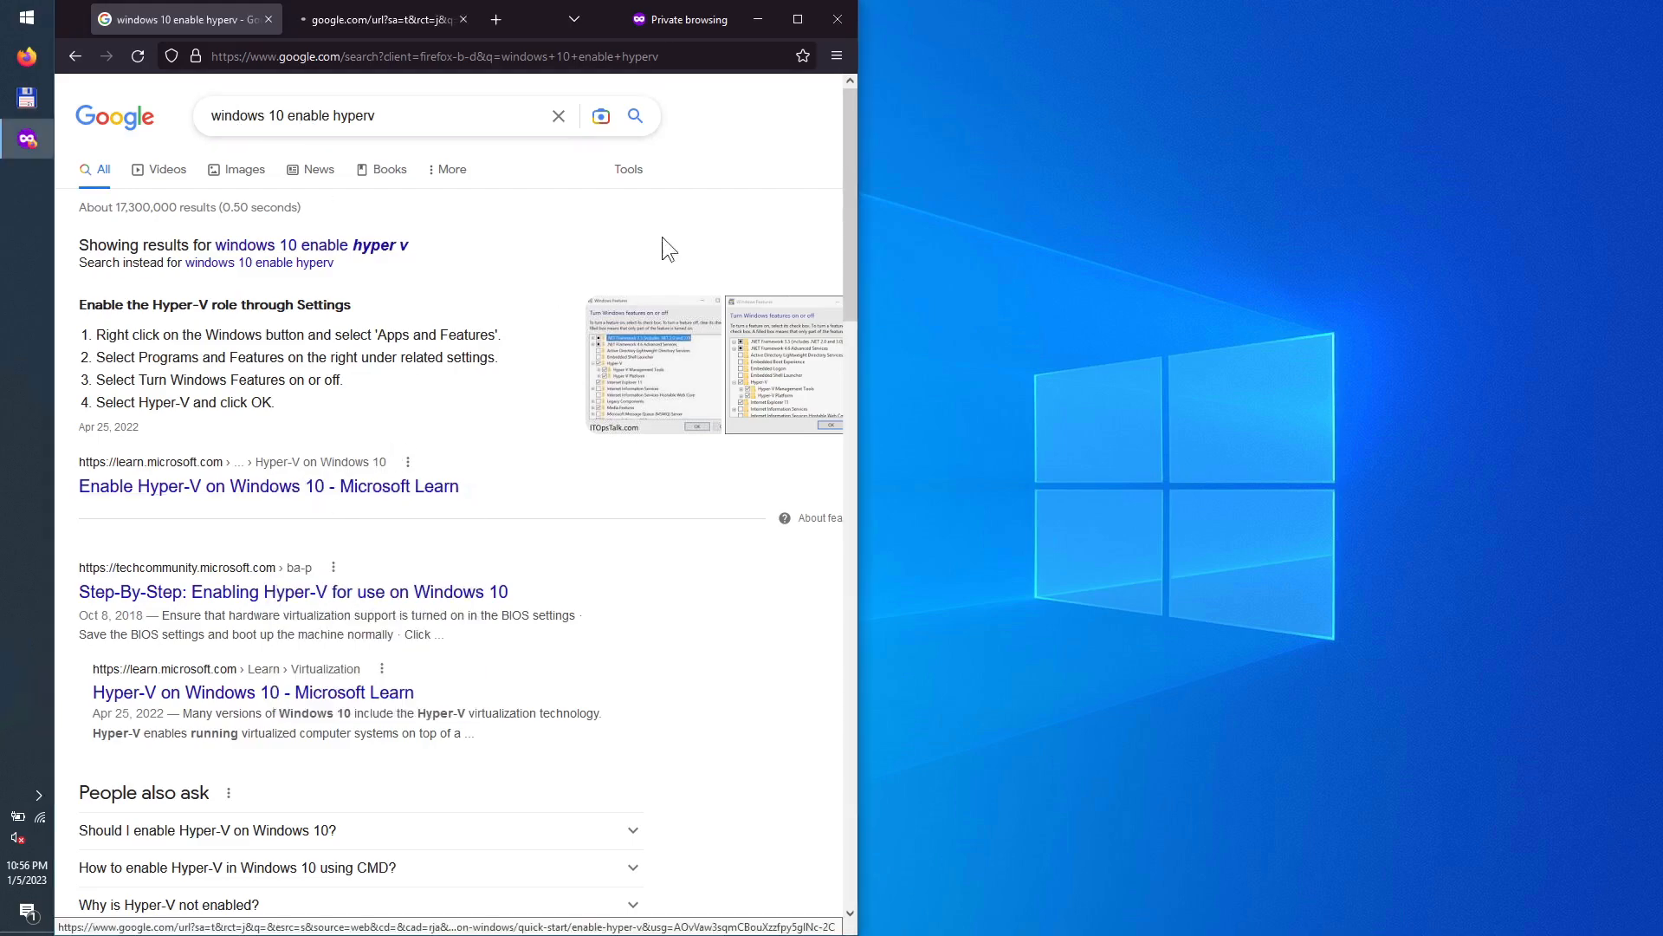
pyautogui.click(802, 19)
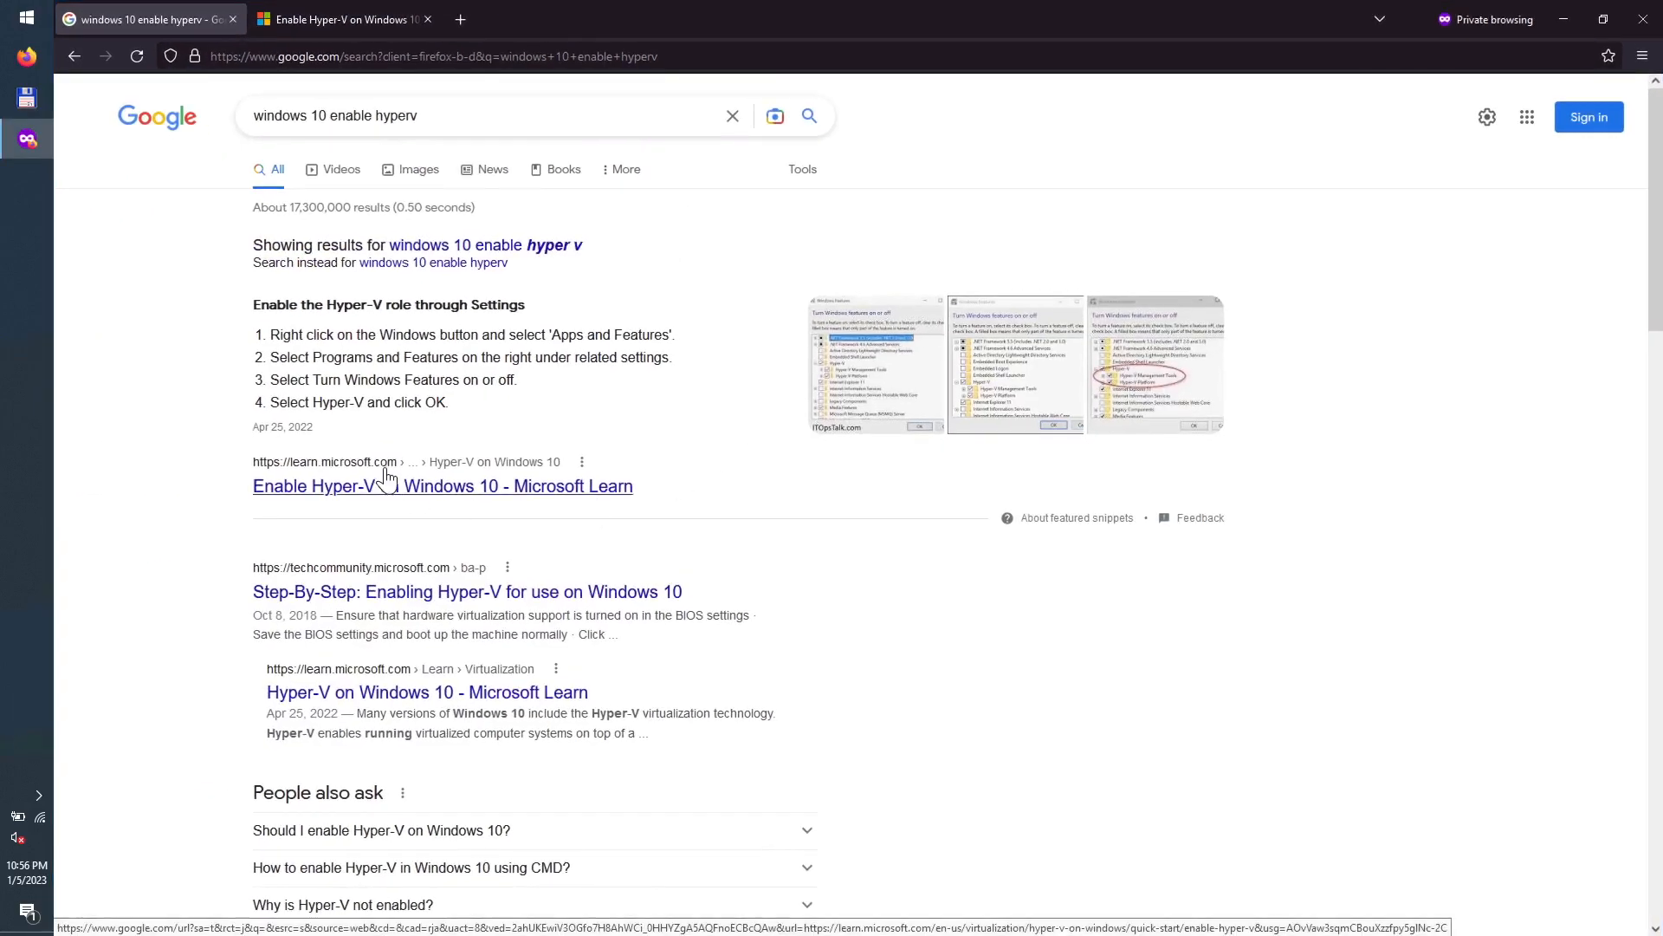
pyautogui.click(381, 21)
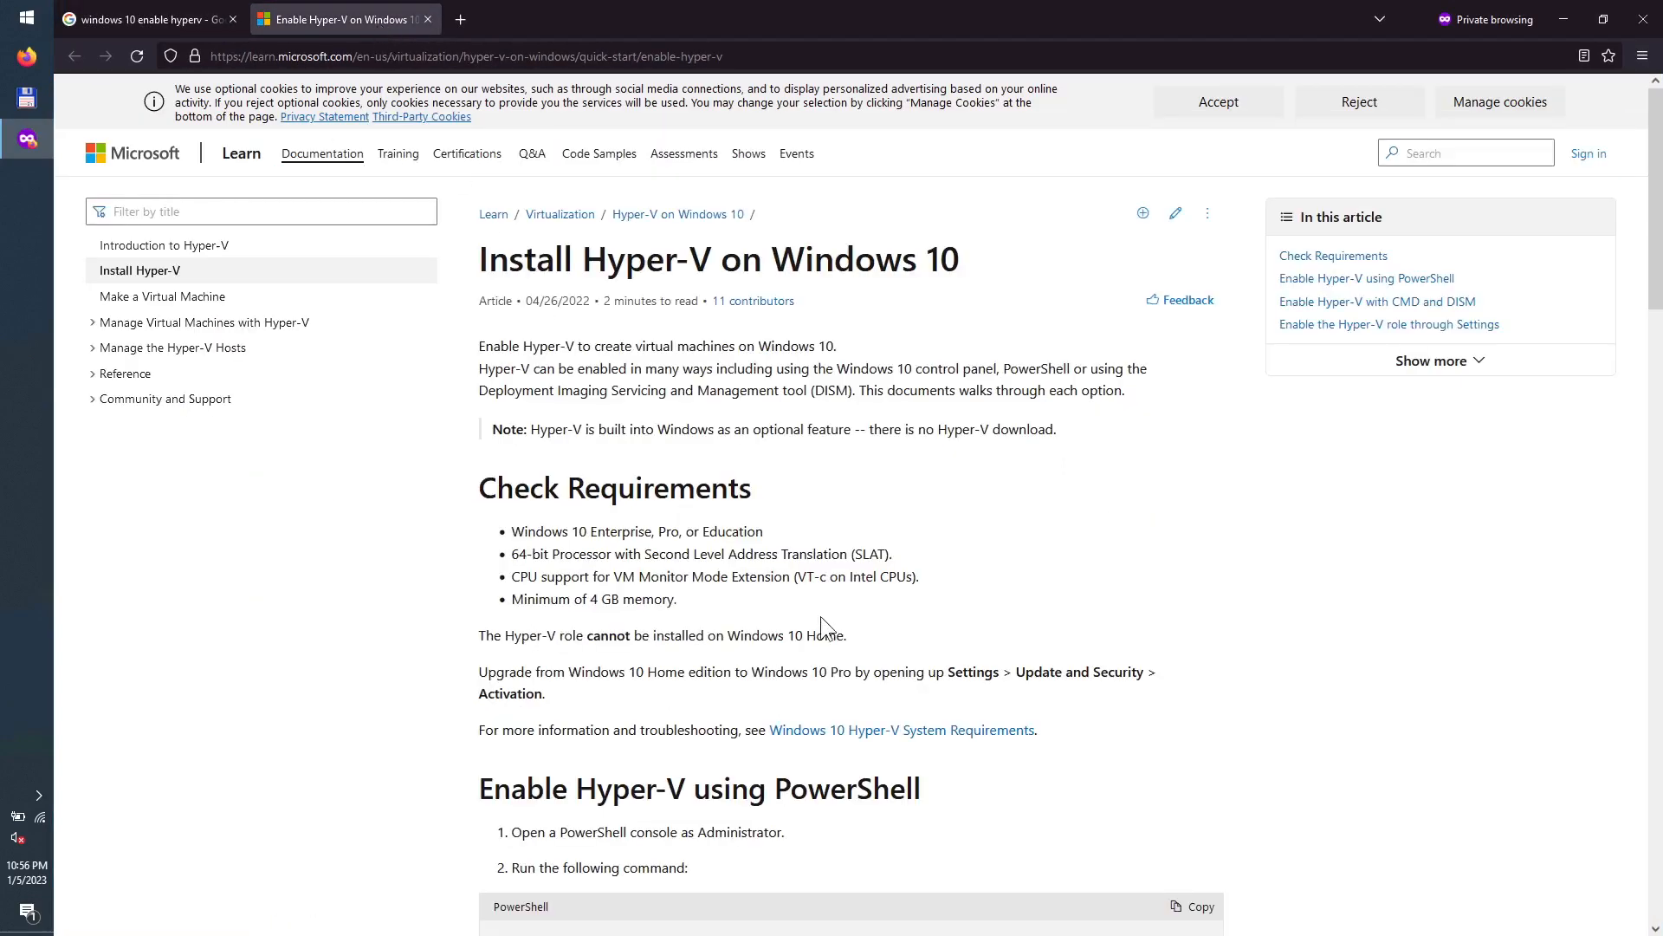
# Step: Copy the article's Enable-WindowsOptionalFeature PowerShell command to the clipboard
pyautogui.scroll(-3, 820, 616)
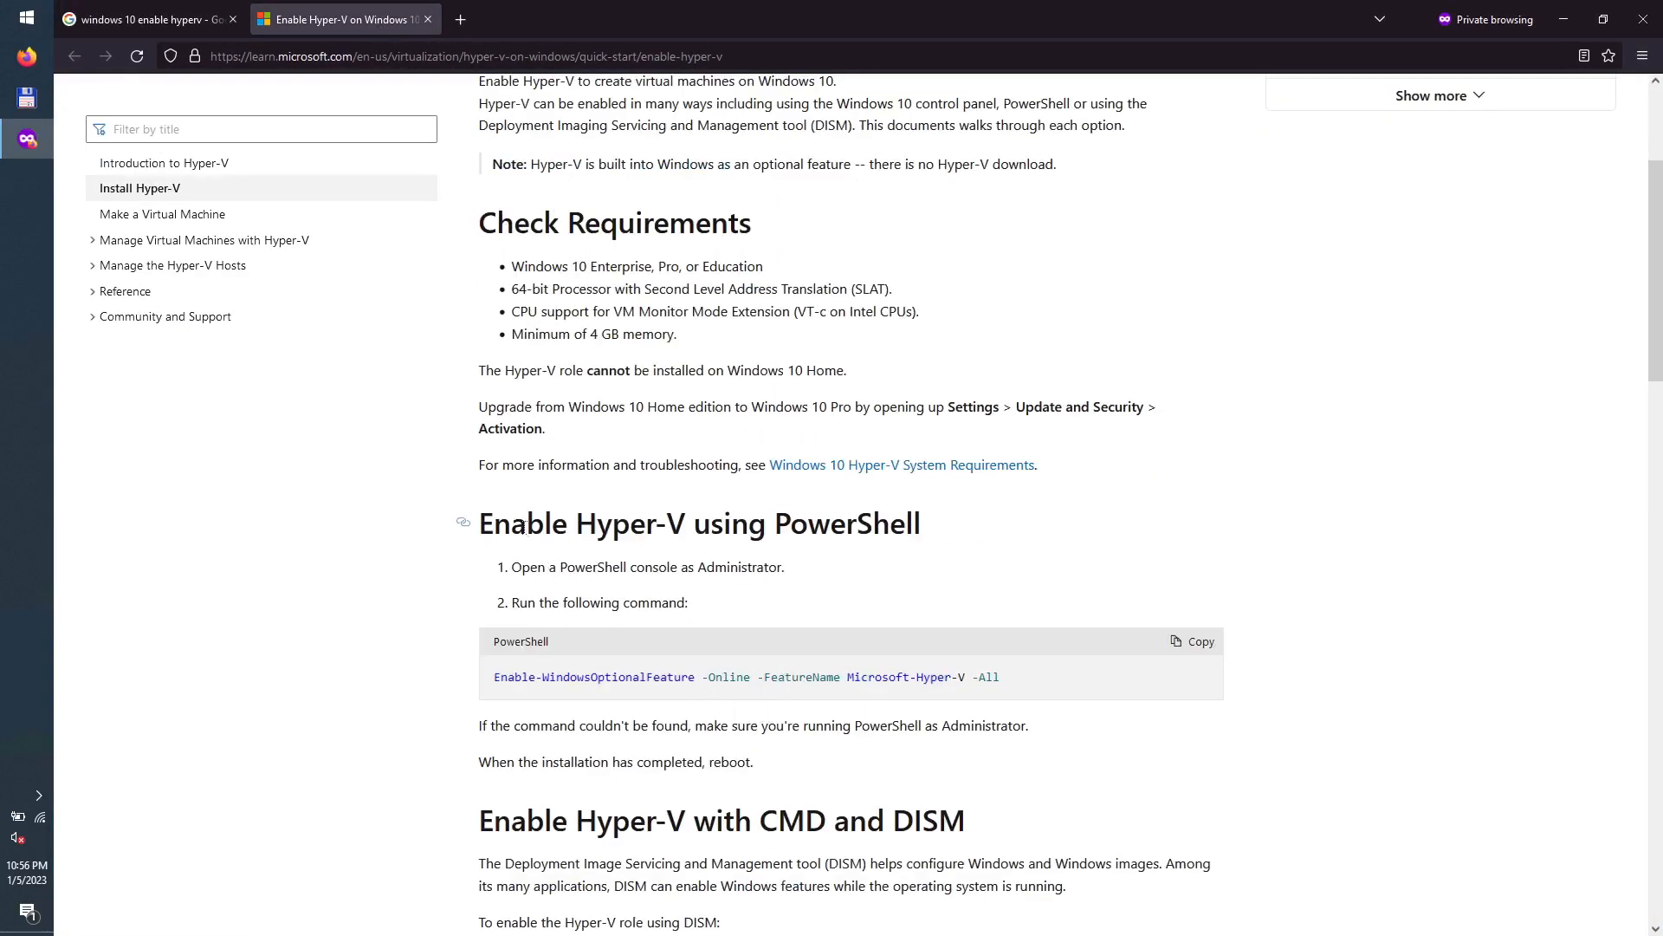
pyautogui.moveTo(525, 524); pyautogui.dragTo(690, 597)
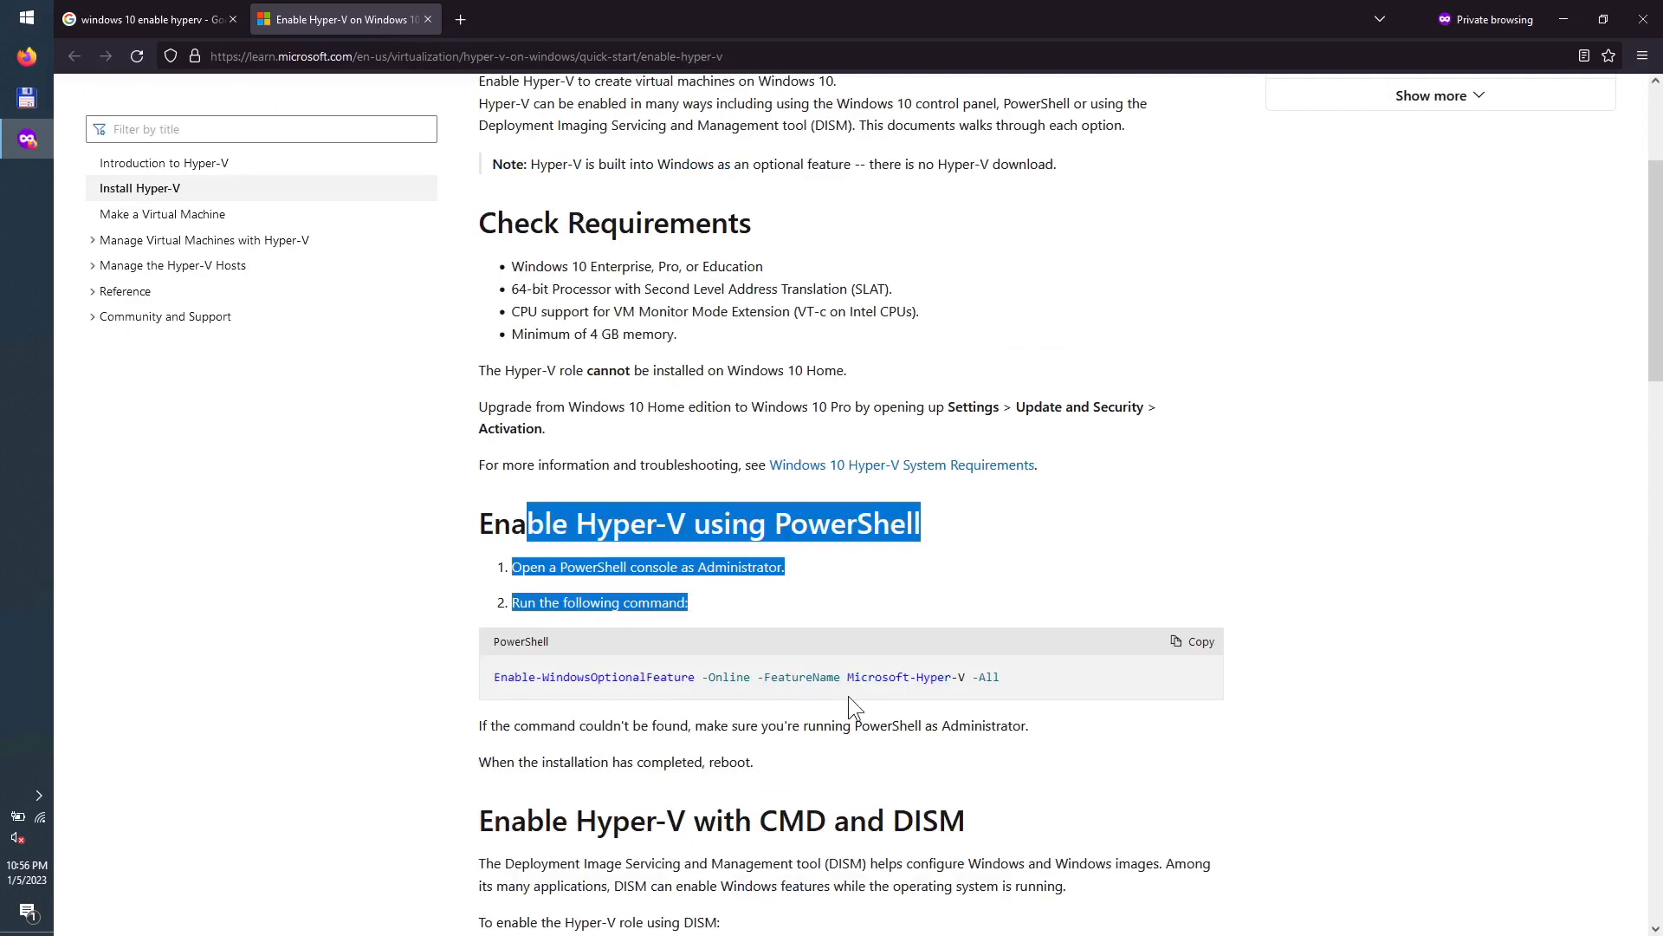
pyautogui.scroll(-4, 849, 695)
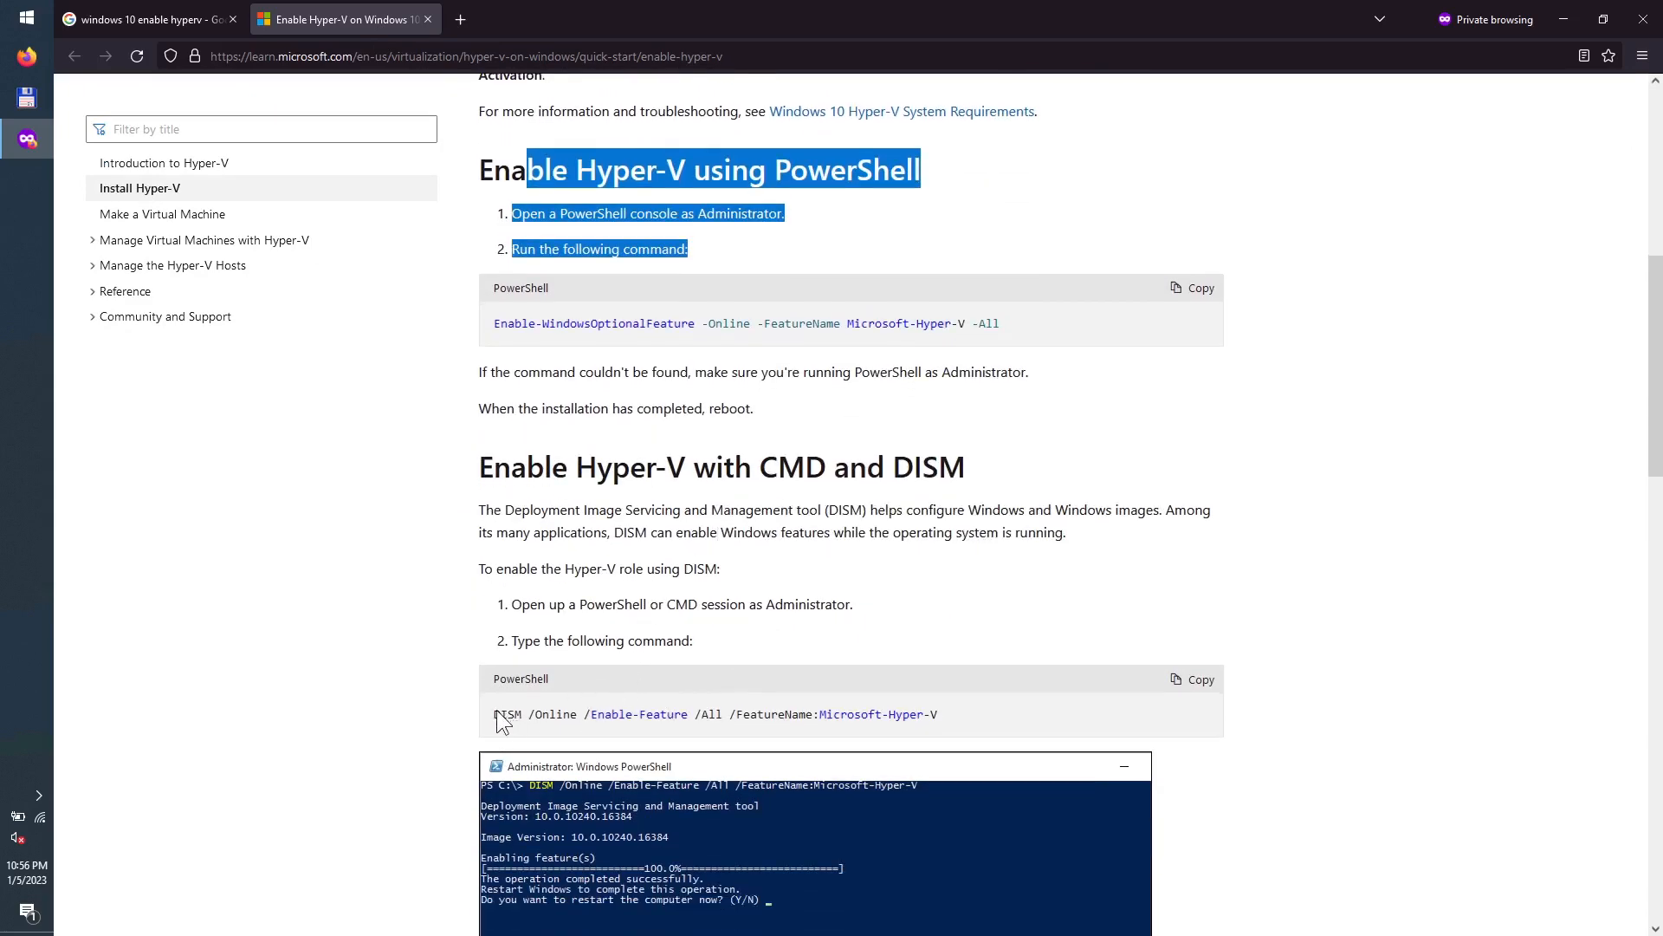
pyautogui.scroll(-7, 560, 694)
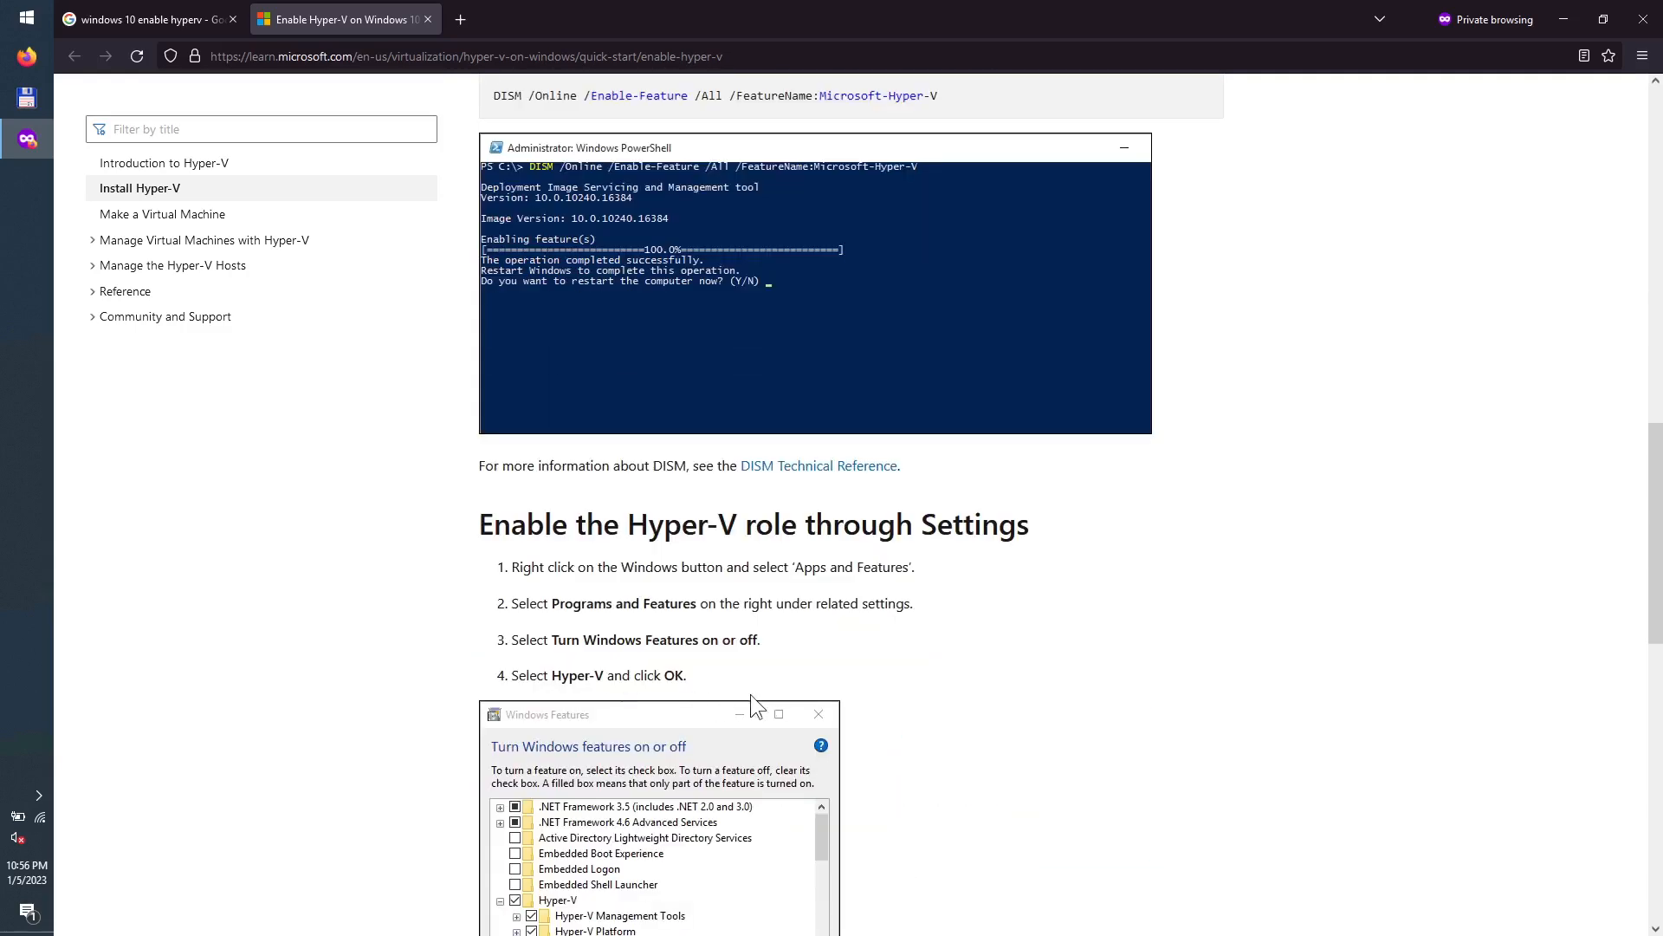
pyautogui.scroll(-3, 750, 694)
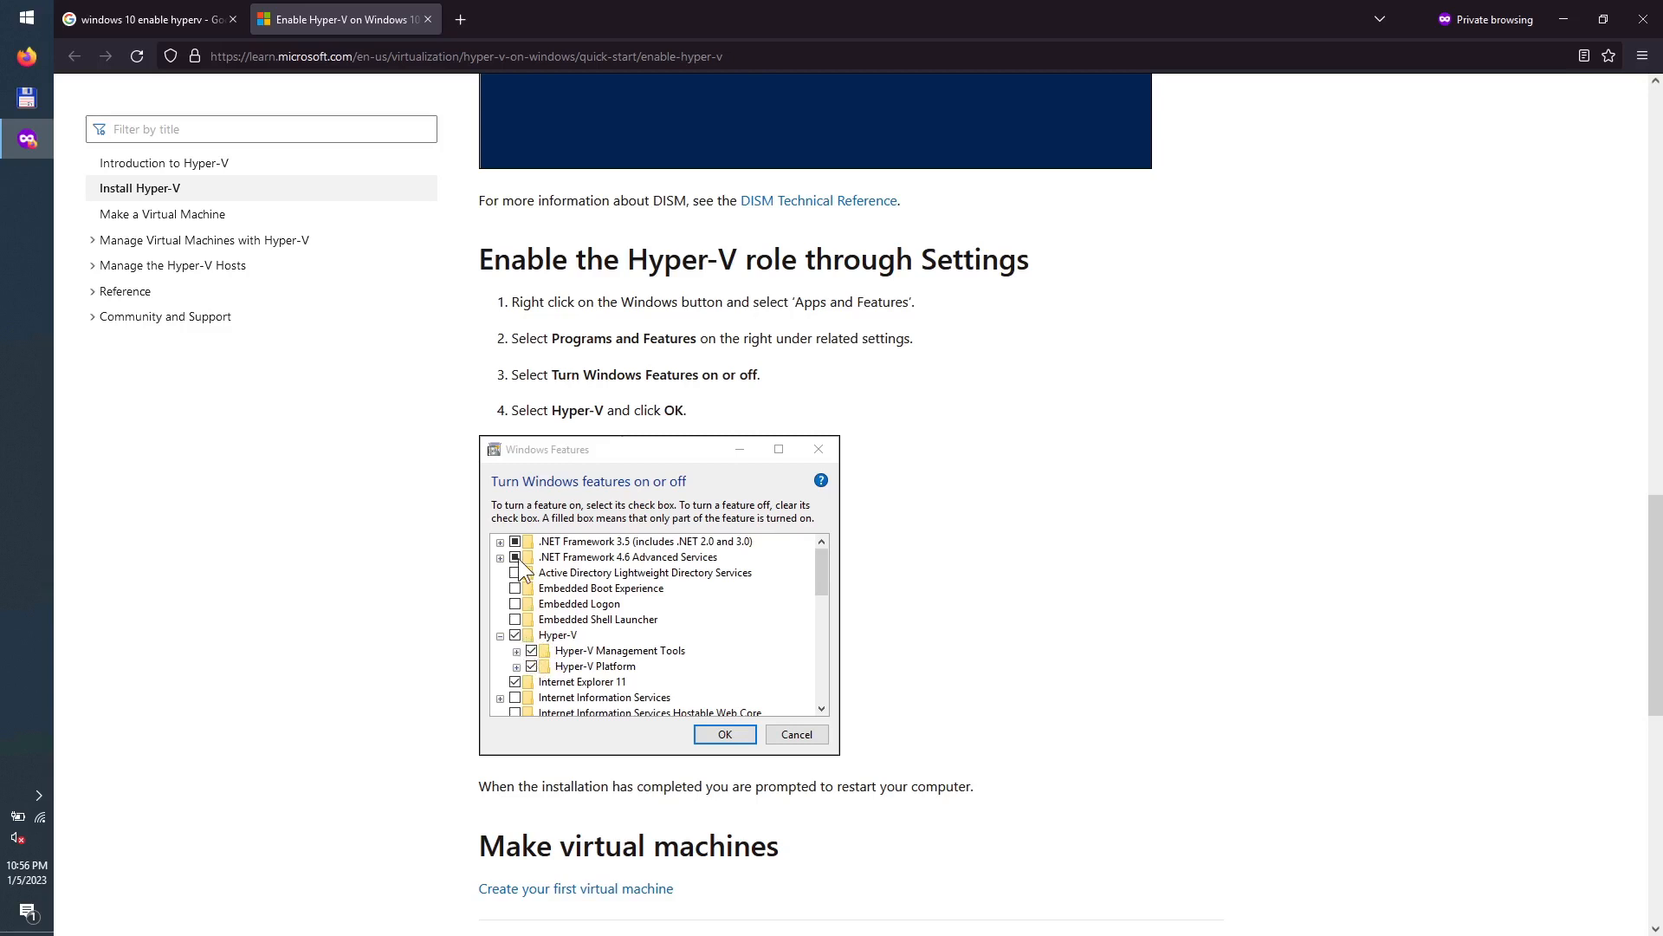
pyautogui.scroll(-1, 598, 641)
pyautogui.scroll(7, 608, 641)
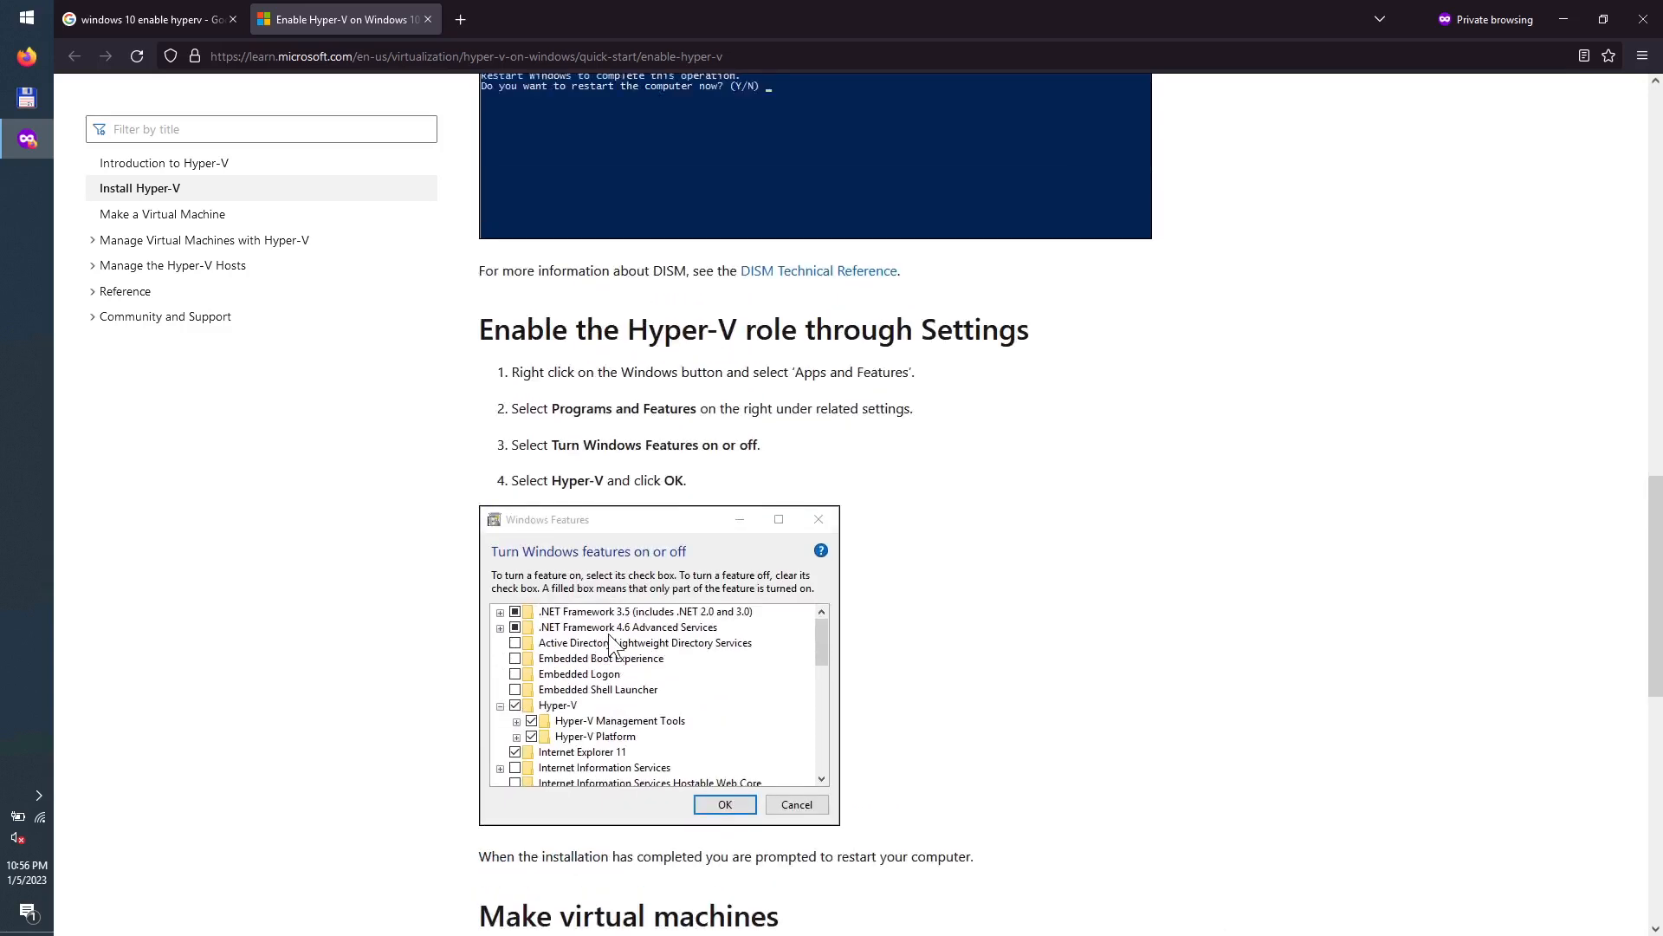
pyautogui.scroll(5, 849, 421)
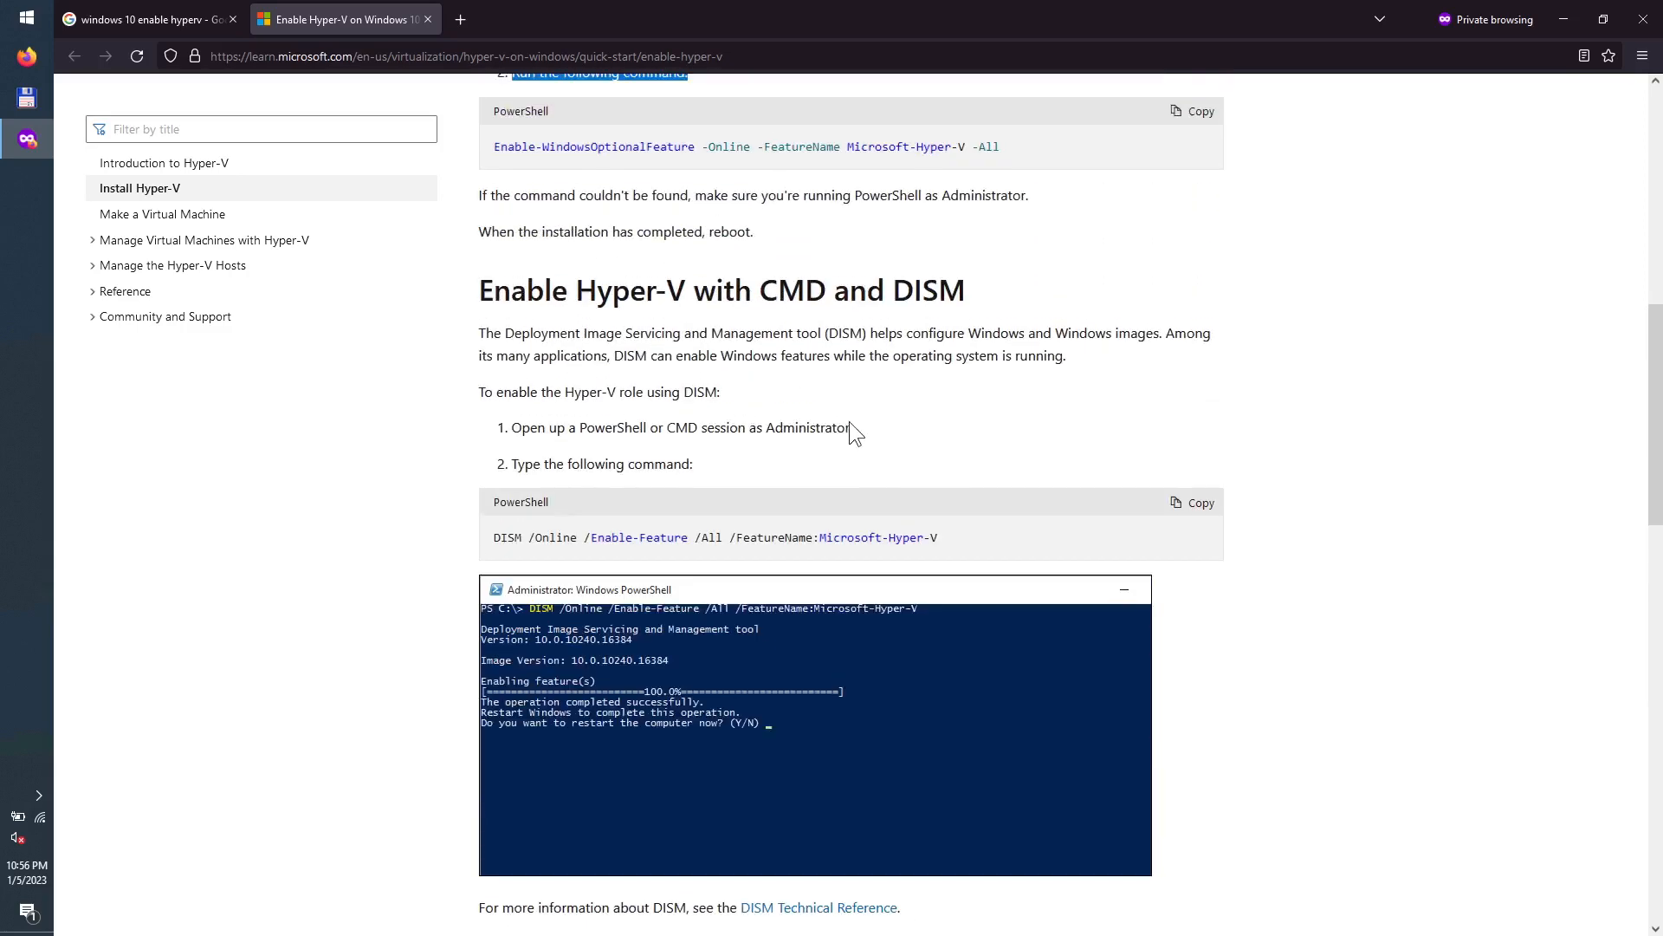
pyautogui.moveTo(494, 411); pyautogui.dragTo(1026, 411)
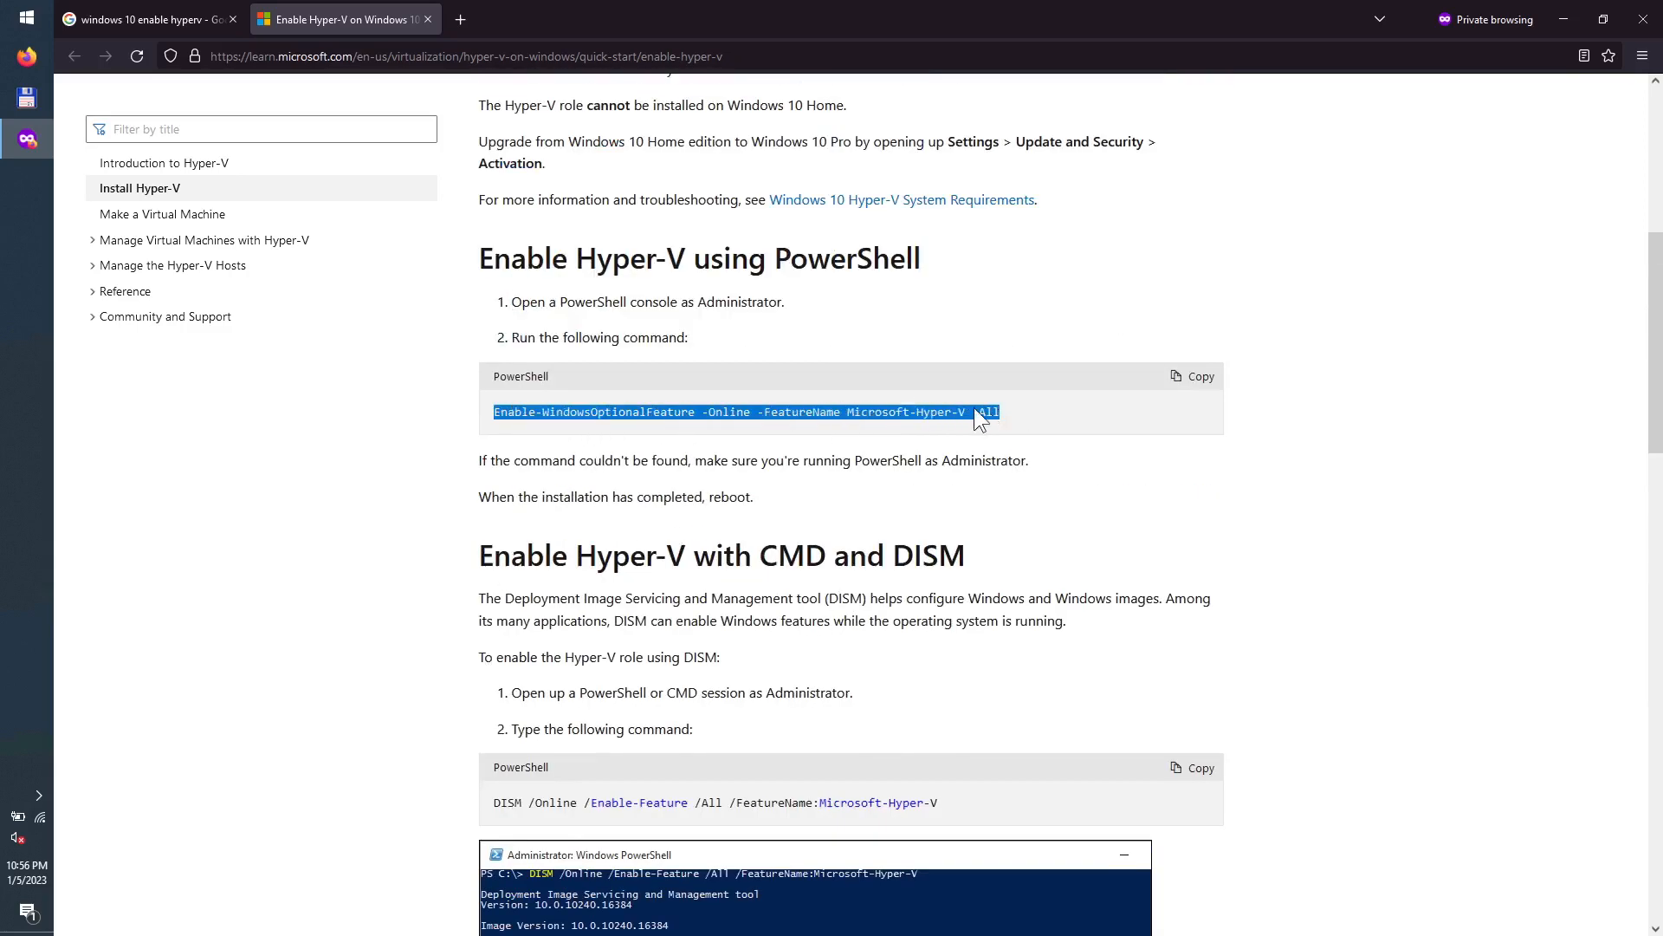
pyautogui.rightClick(977, 408)
pyautogui.click(1002, 423)
# Step: Launch Windows PowerShell as Administrator from Start search and approve the UAC prompt
pyautogui.click(27, 21)
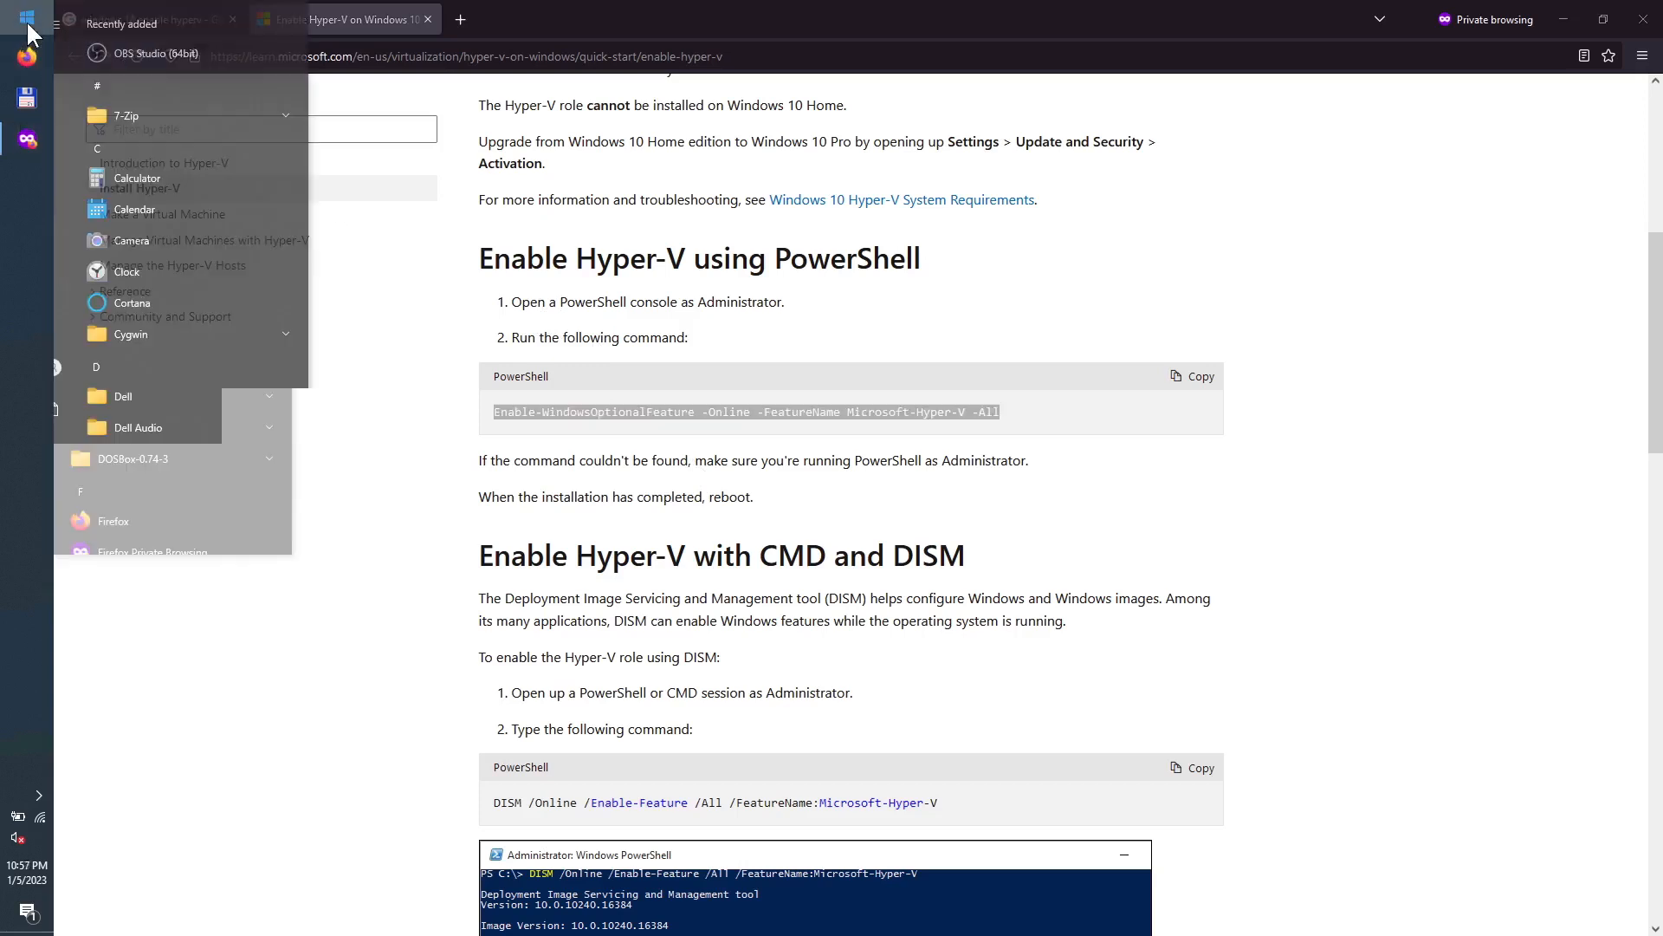
pyautogui.write('power')
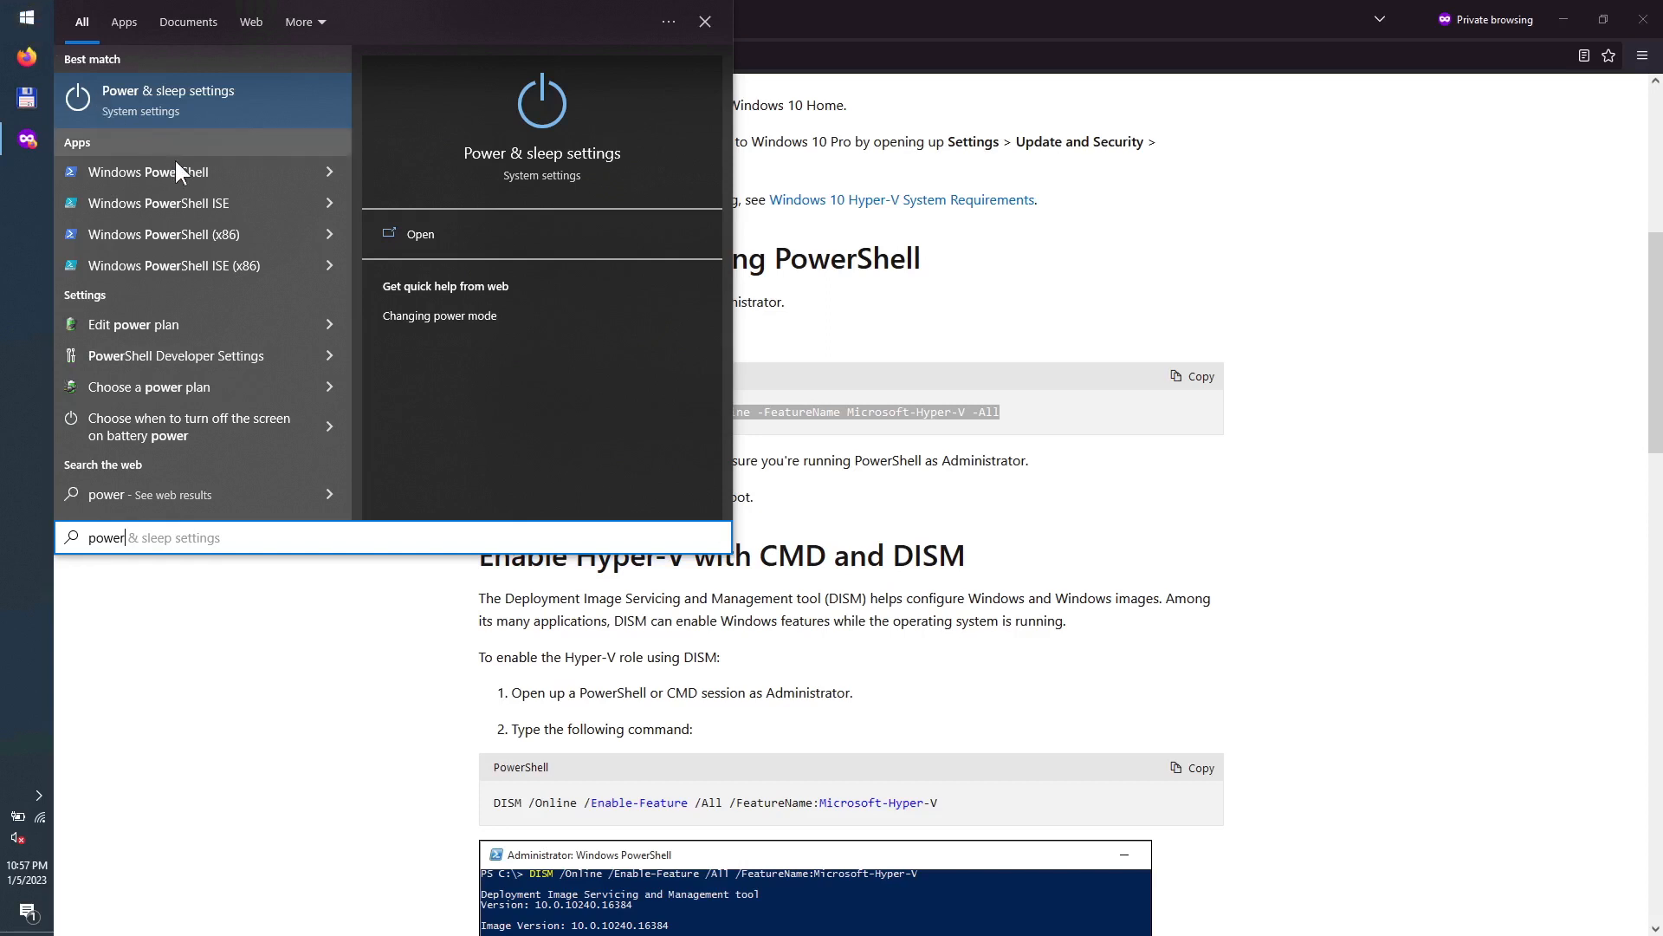
pyautogui.click(330, 171)
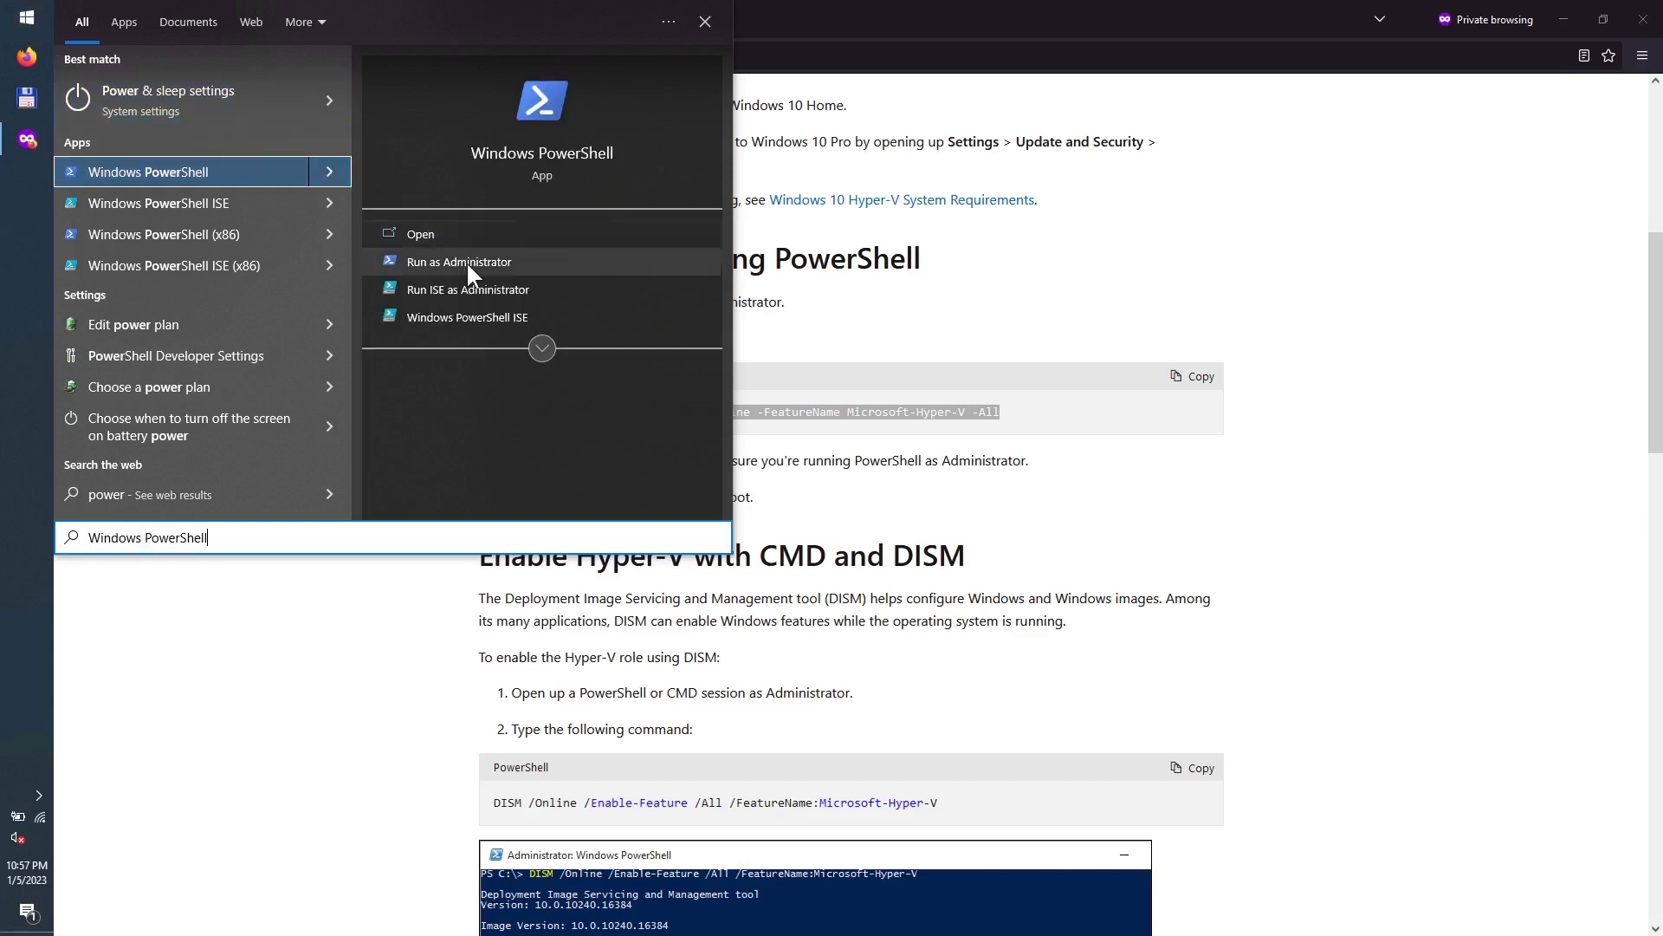
pyautogui.click(467, 264)
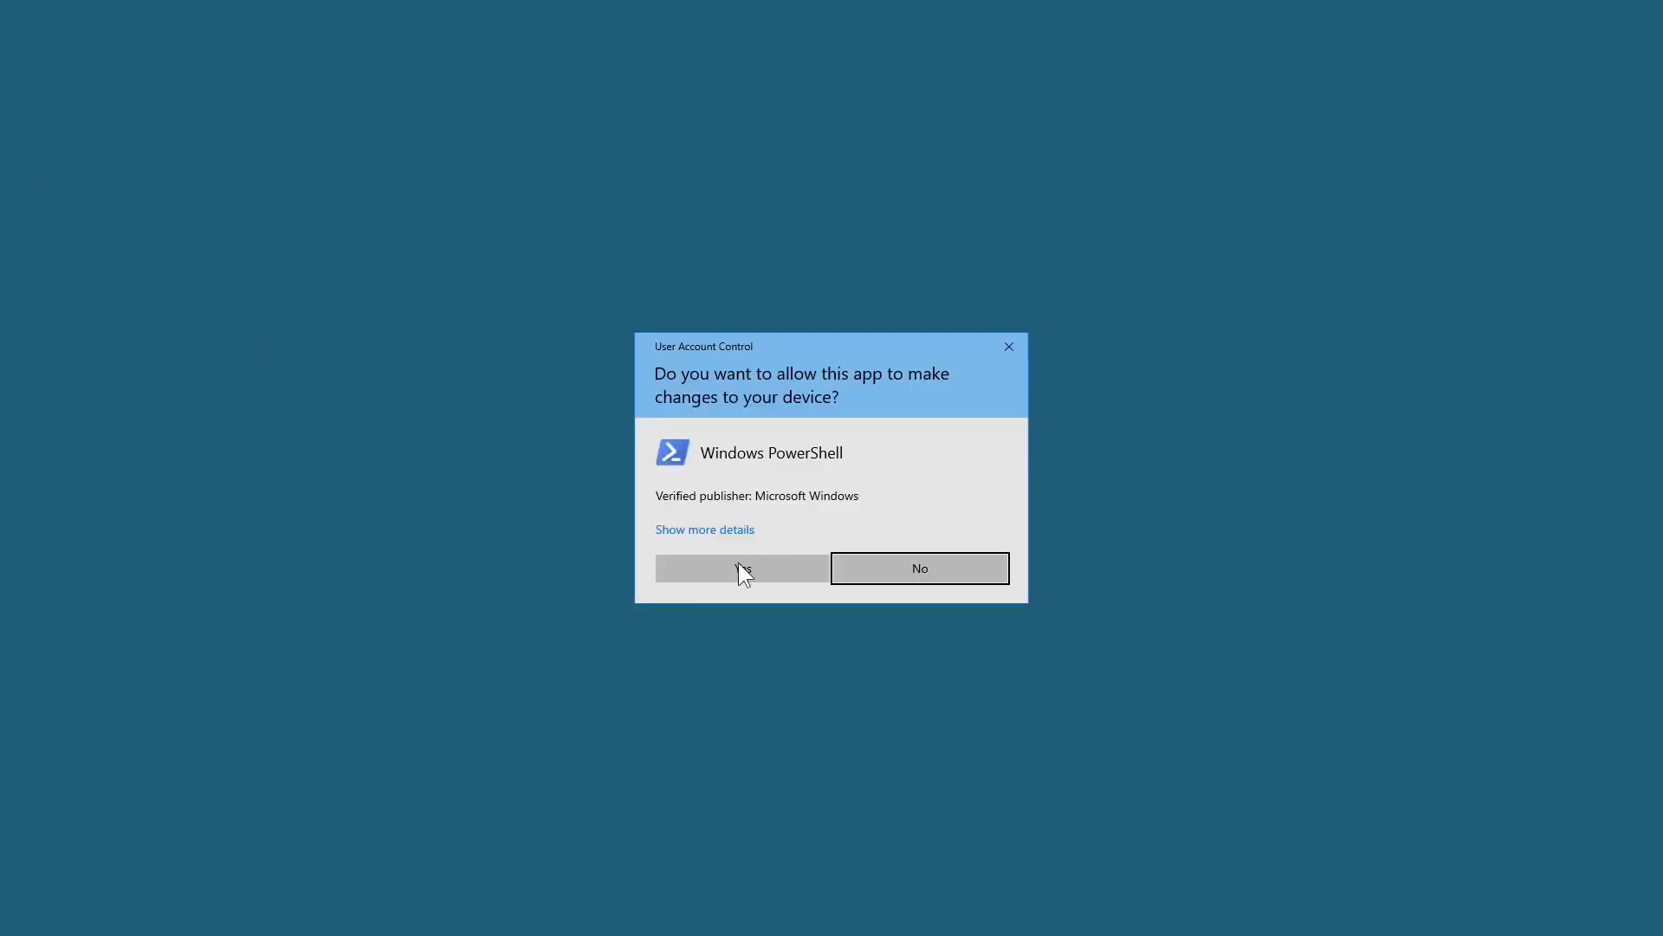
pyautogui.click(739, 565)
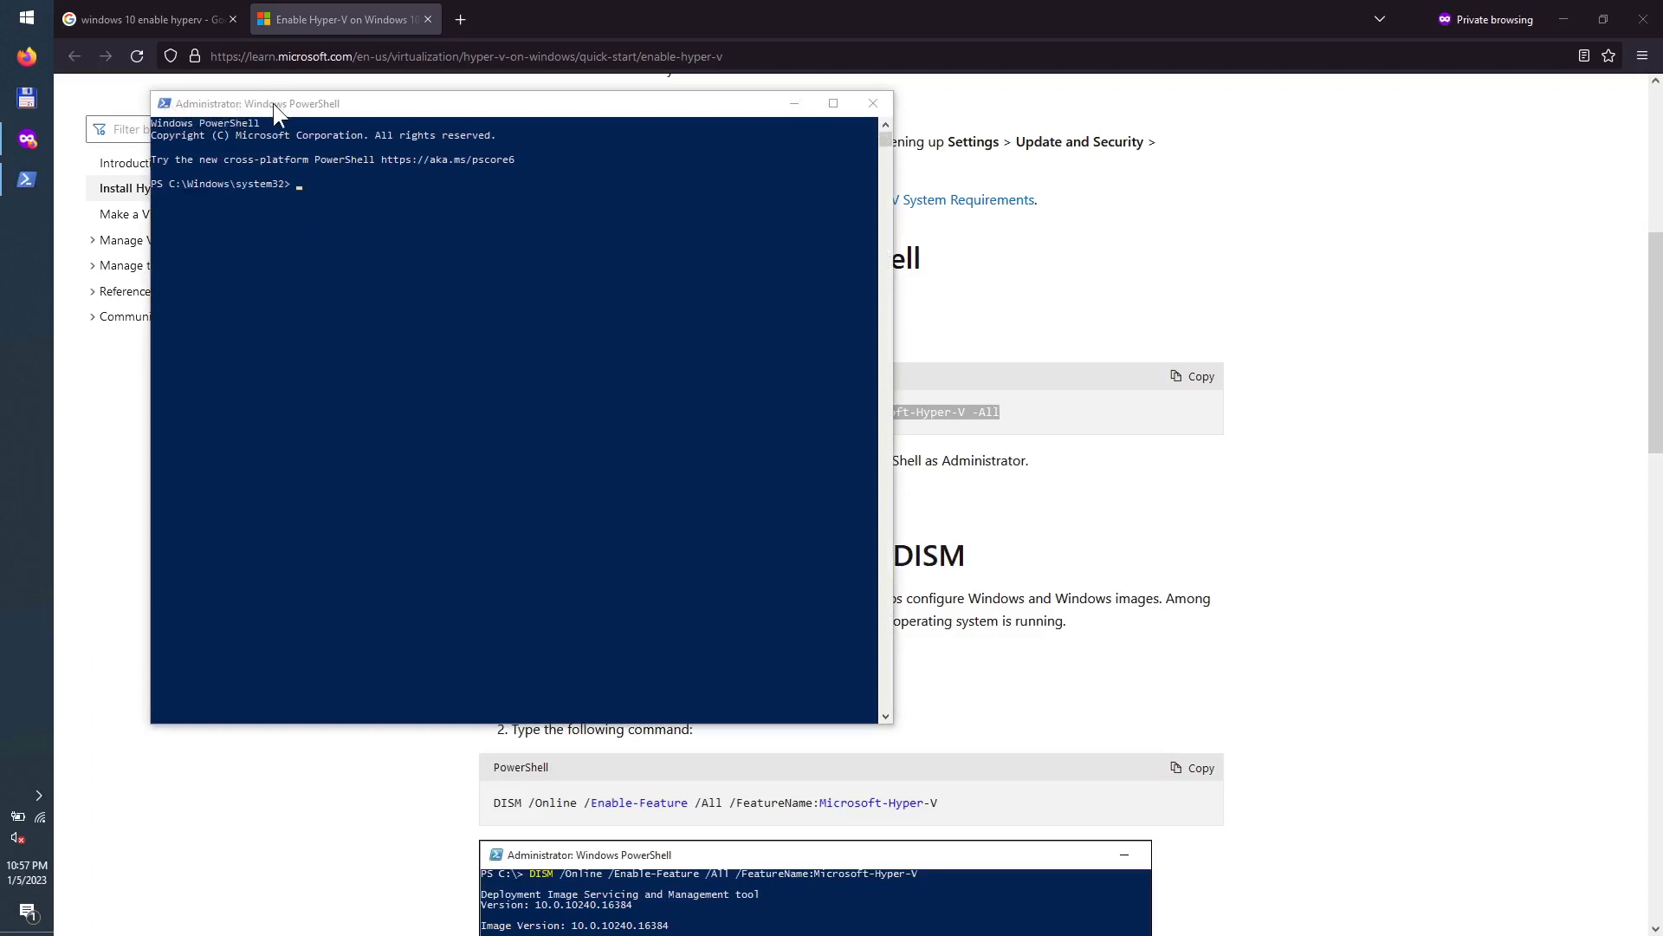
# Step: Run Enable-WindowsOptionalFeature -Online -FeatureName Microsoft-Hyper-V -All, then close the console
pyautogui.moveTo(458, 121); pyautogui.dragTo(697, 111)
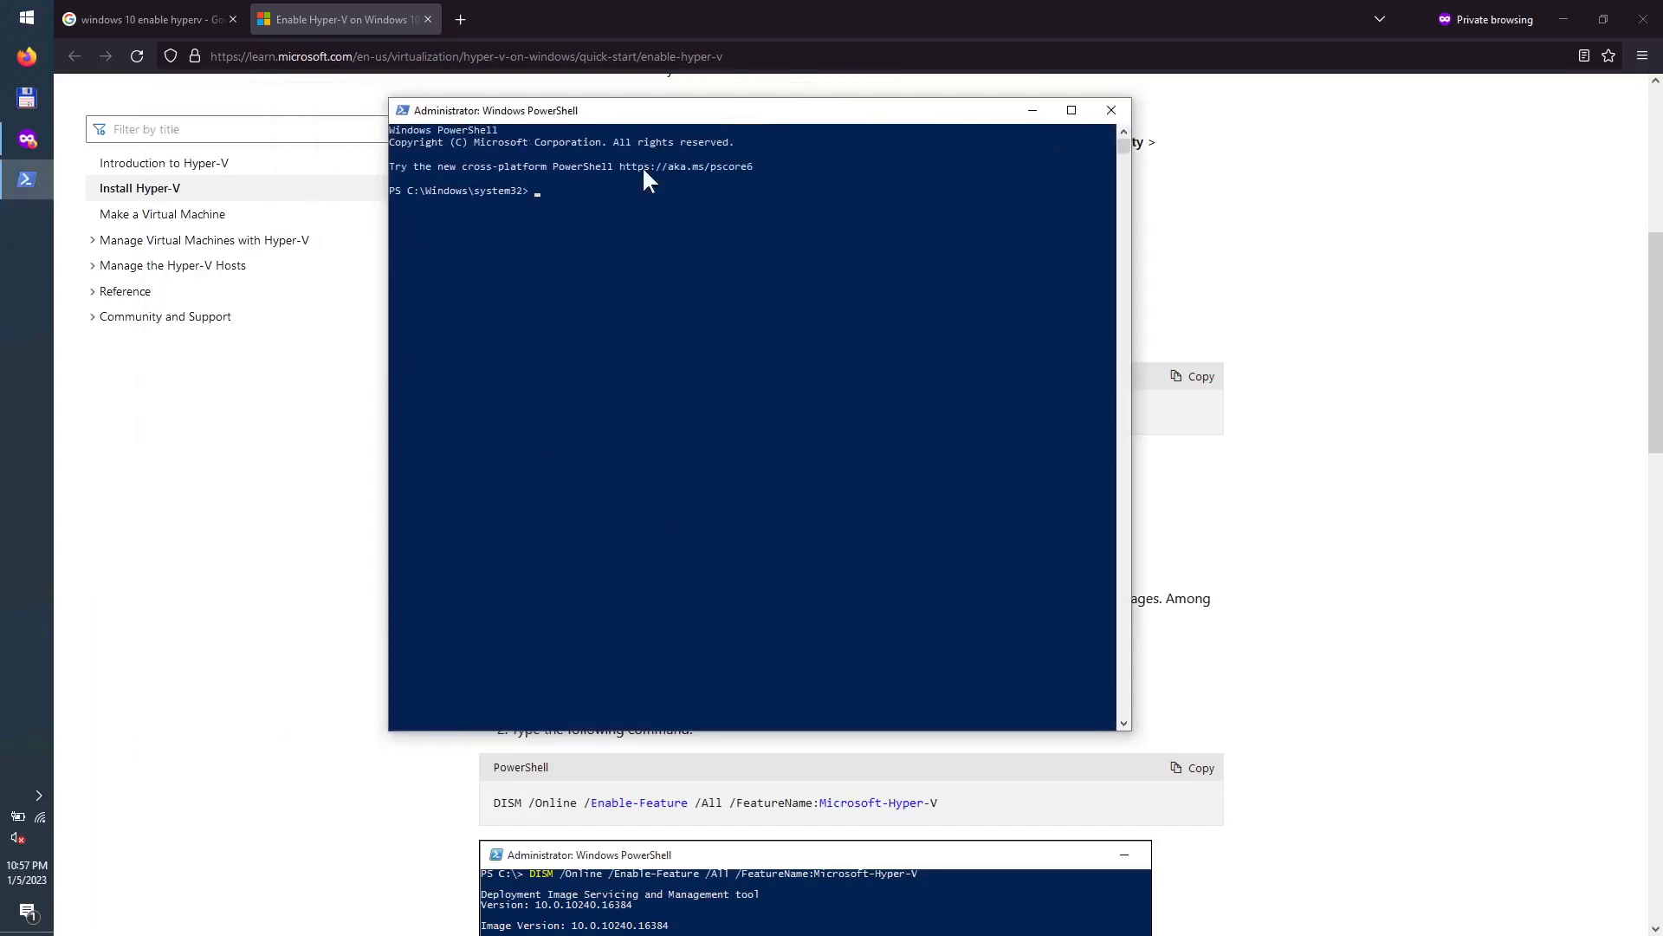
pyautogui.rightClick(561, 226)
pyautogui.press('Return')
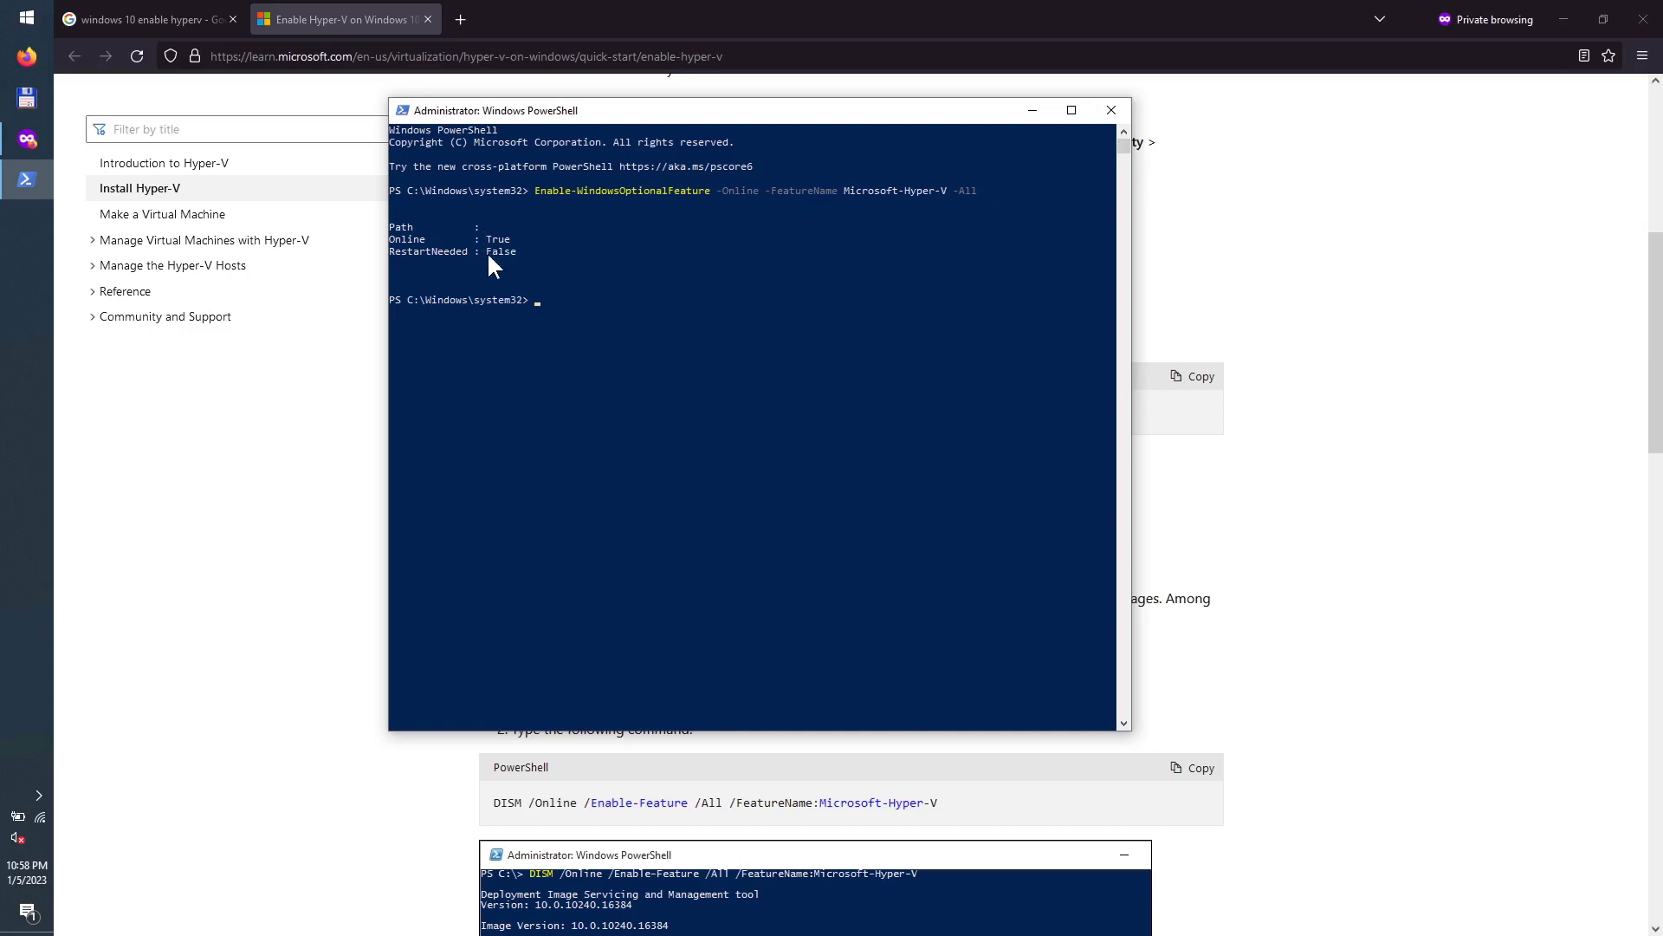
pyautogui.click(1110, 111)
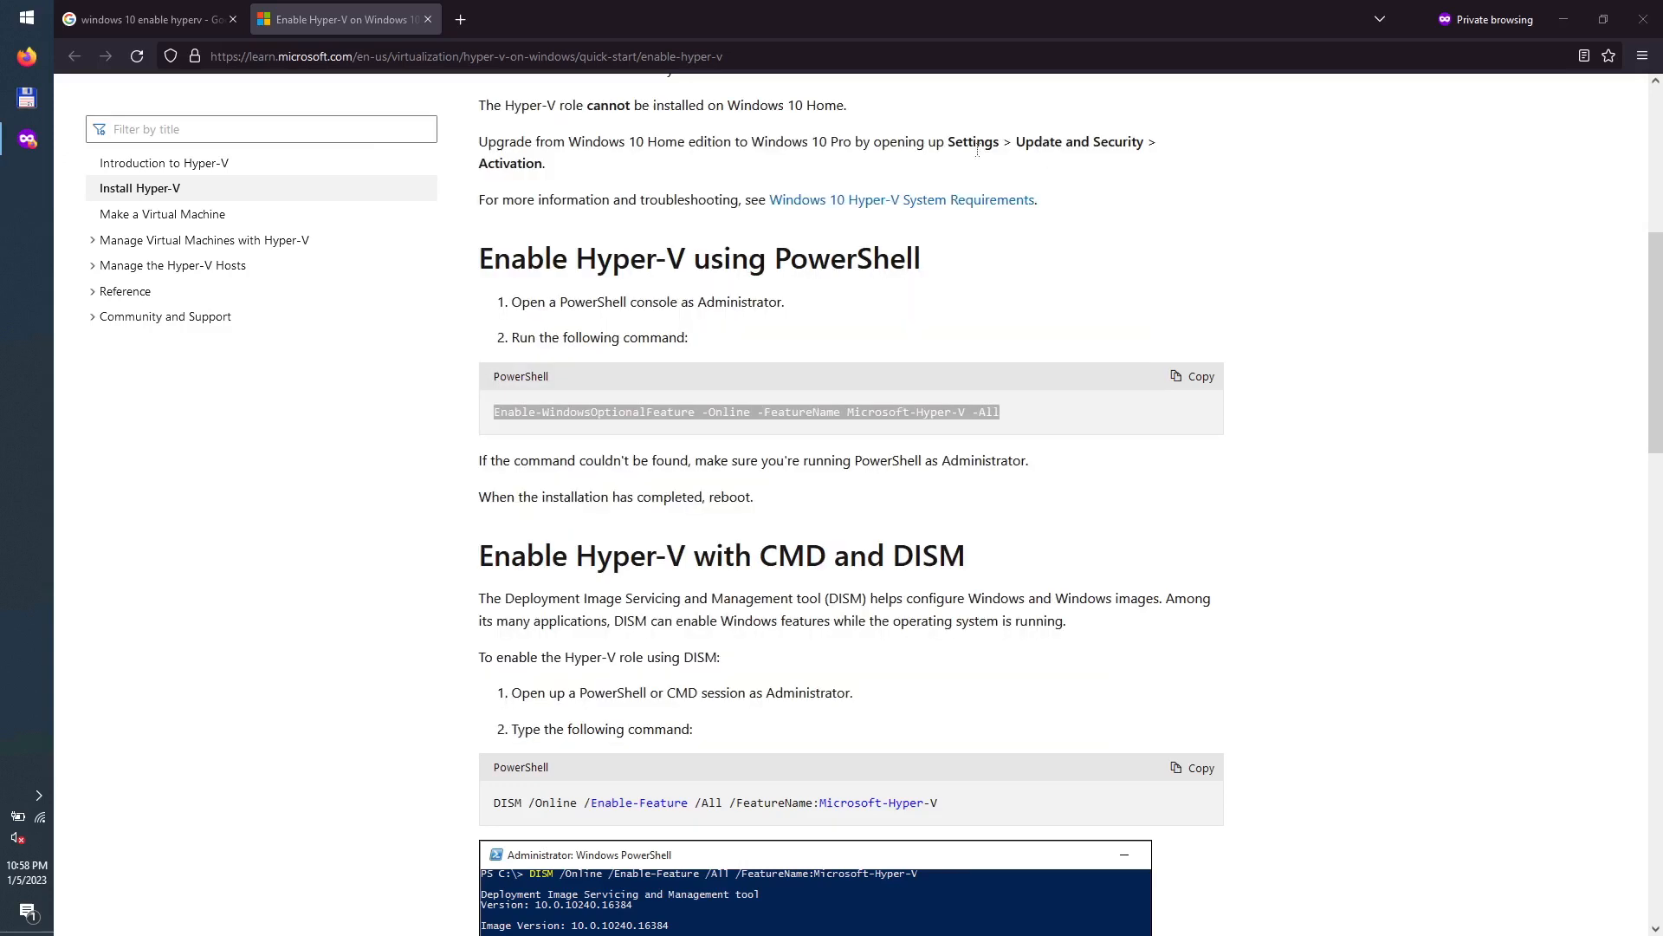
# Step: Launch Hyper-V Manager from the Windows Administrative Tools folder in the Start menu
pyautogui.click(32, 24)
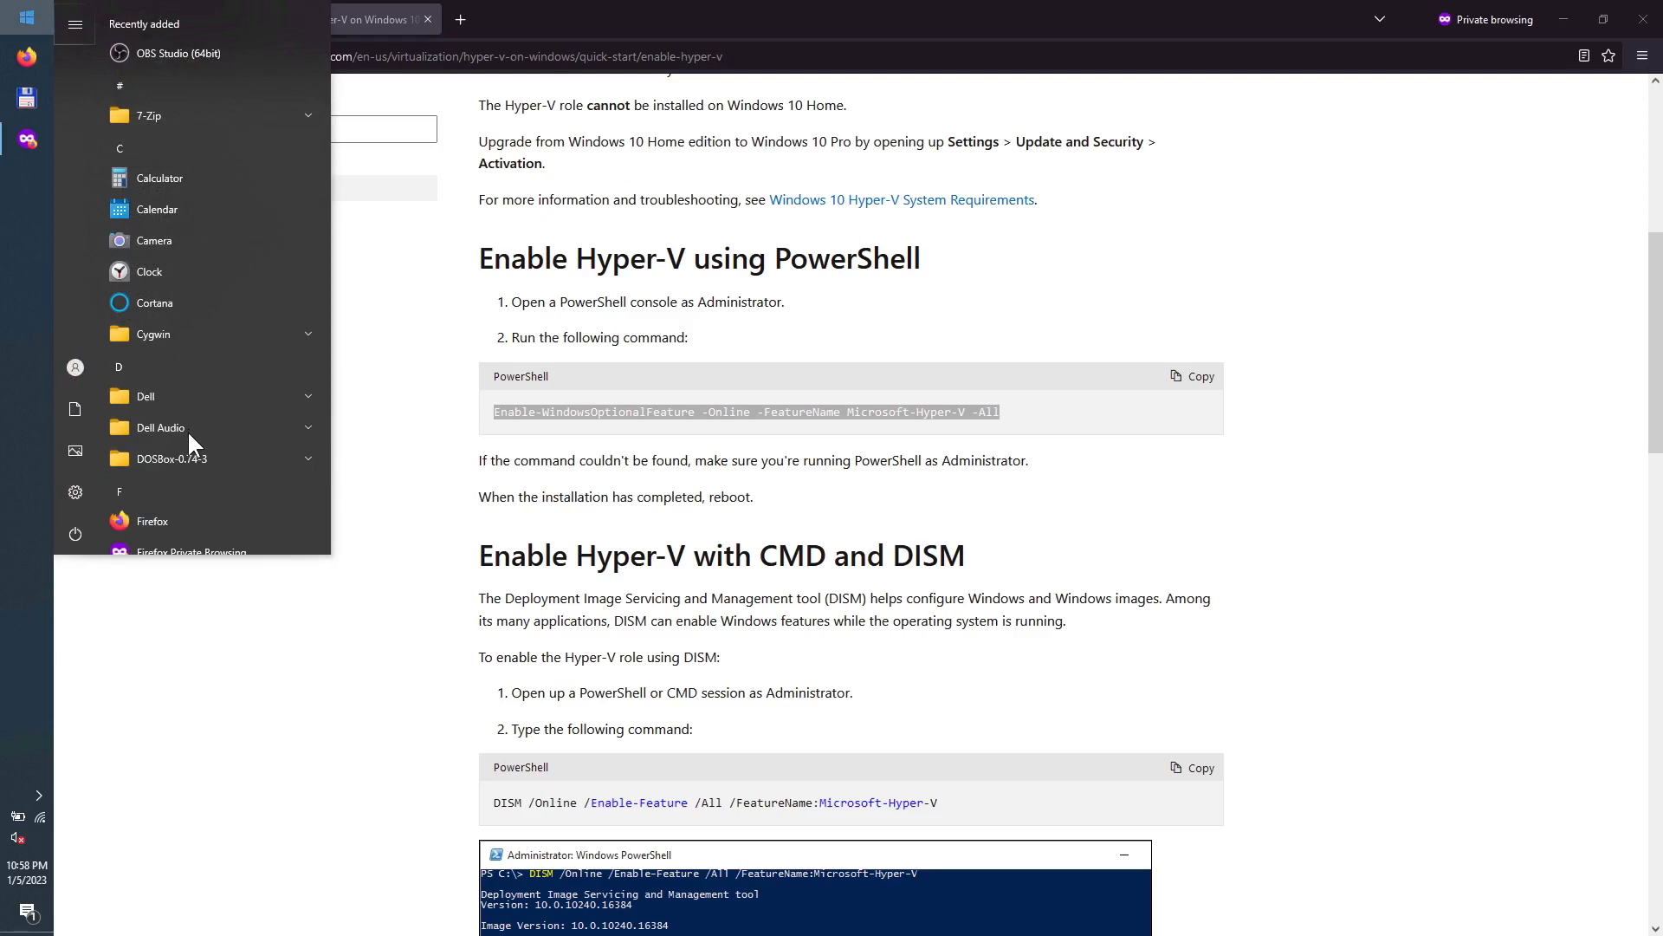
pyautogui.write('p')
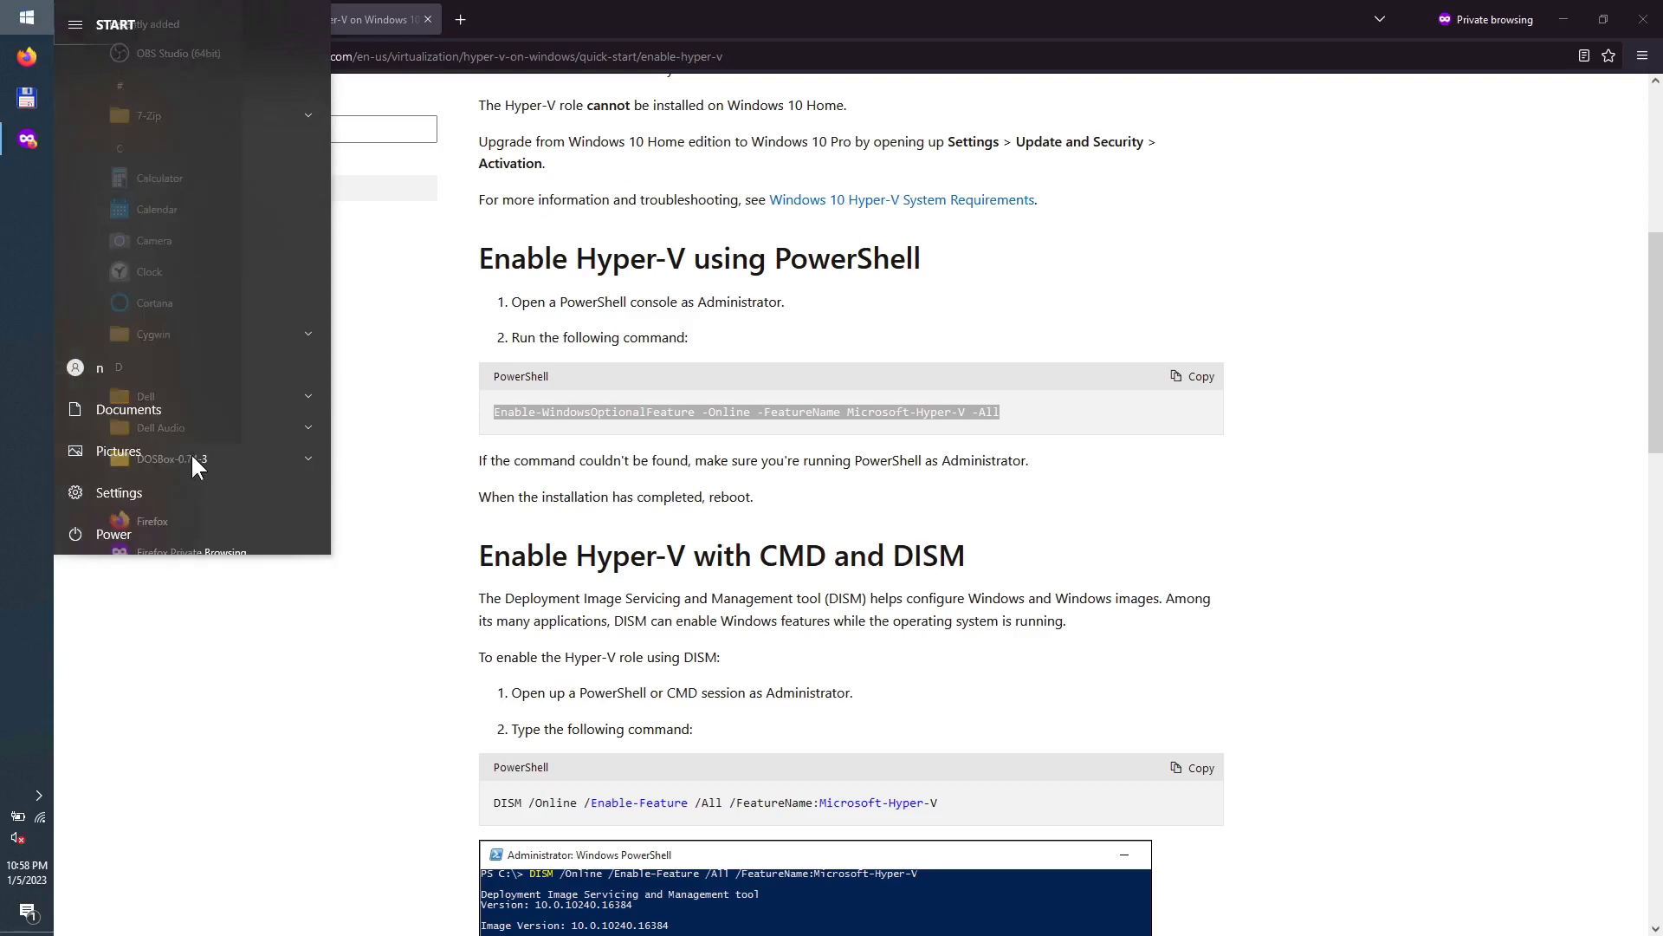
pyautogui.click(21, 21)
pyautogui.click(21, 21)
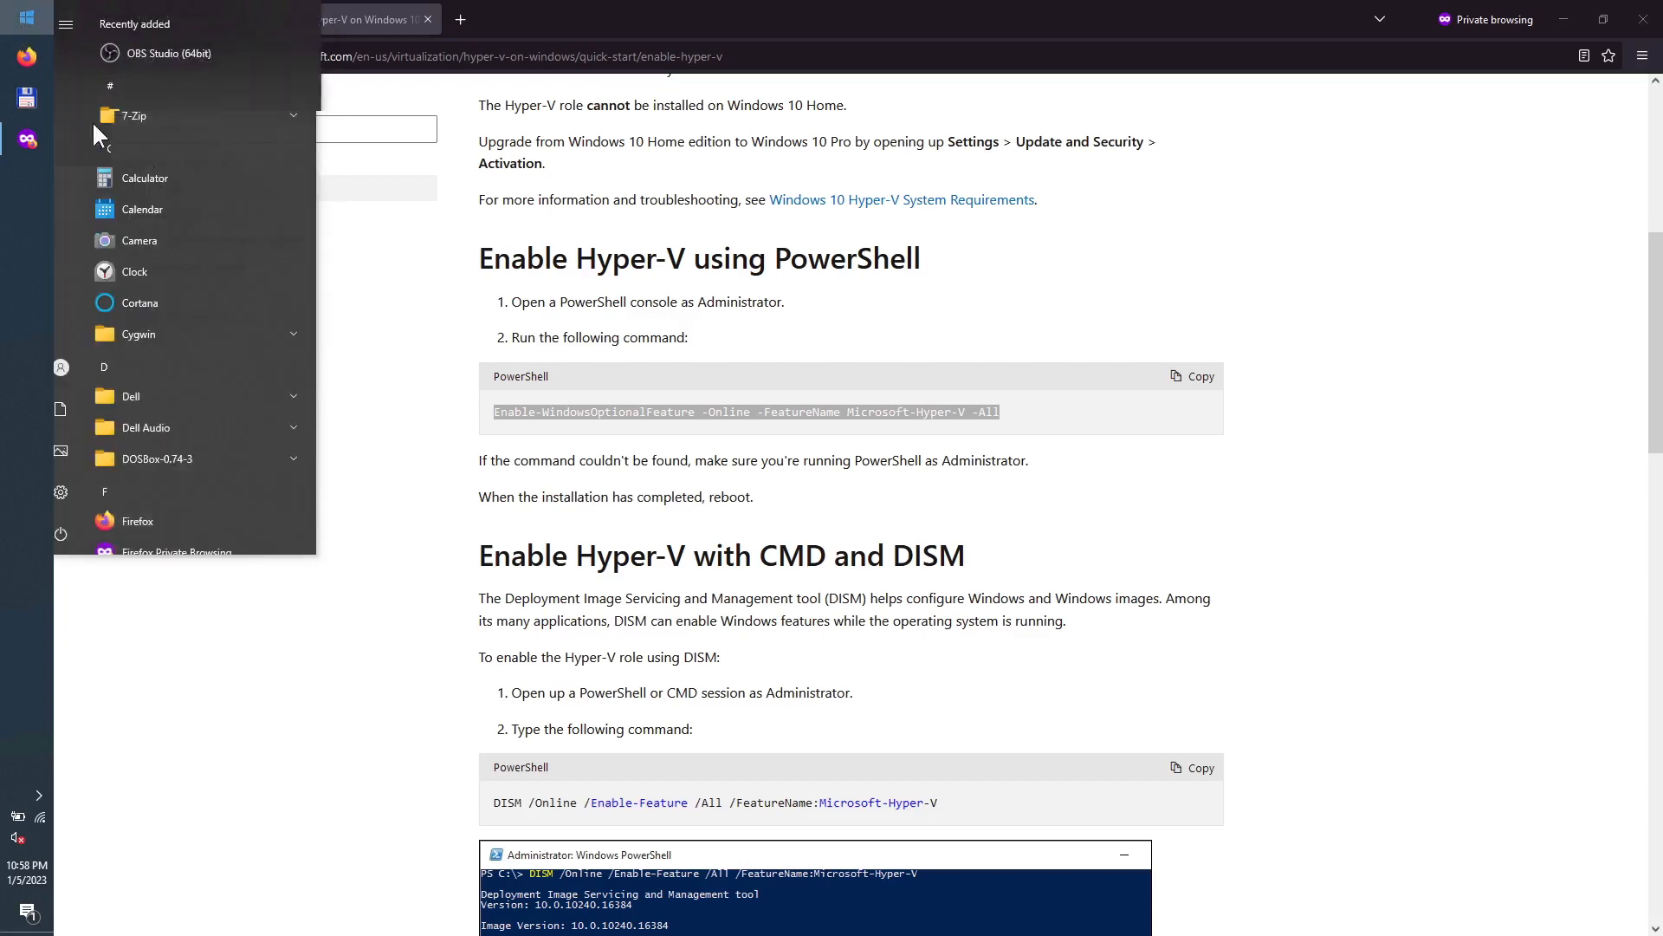
pyautogui.scroll(-15, 177, 357)
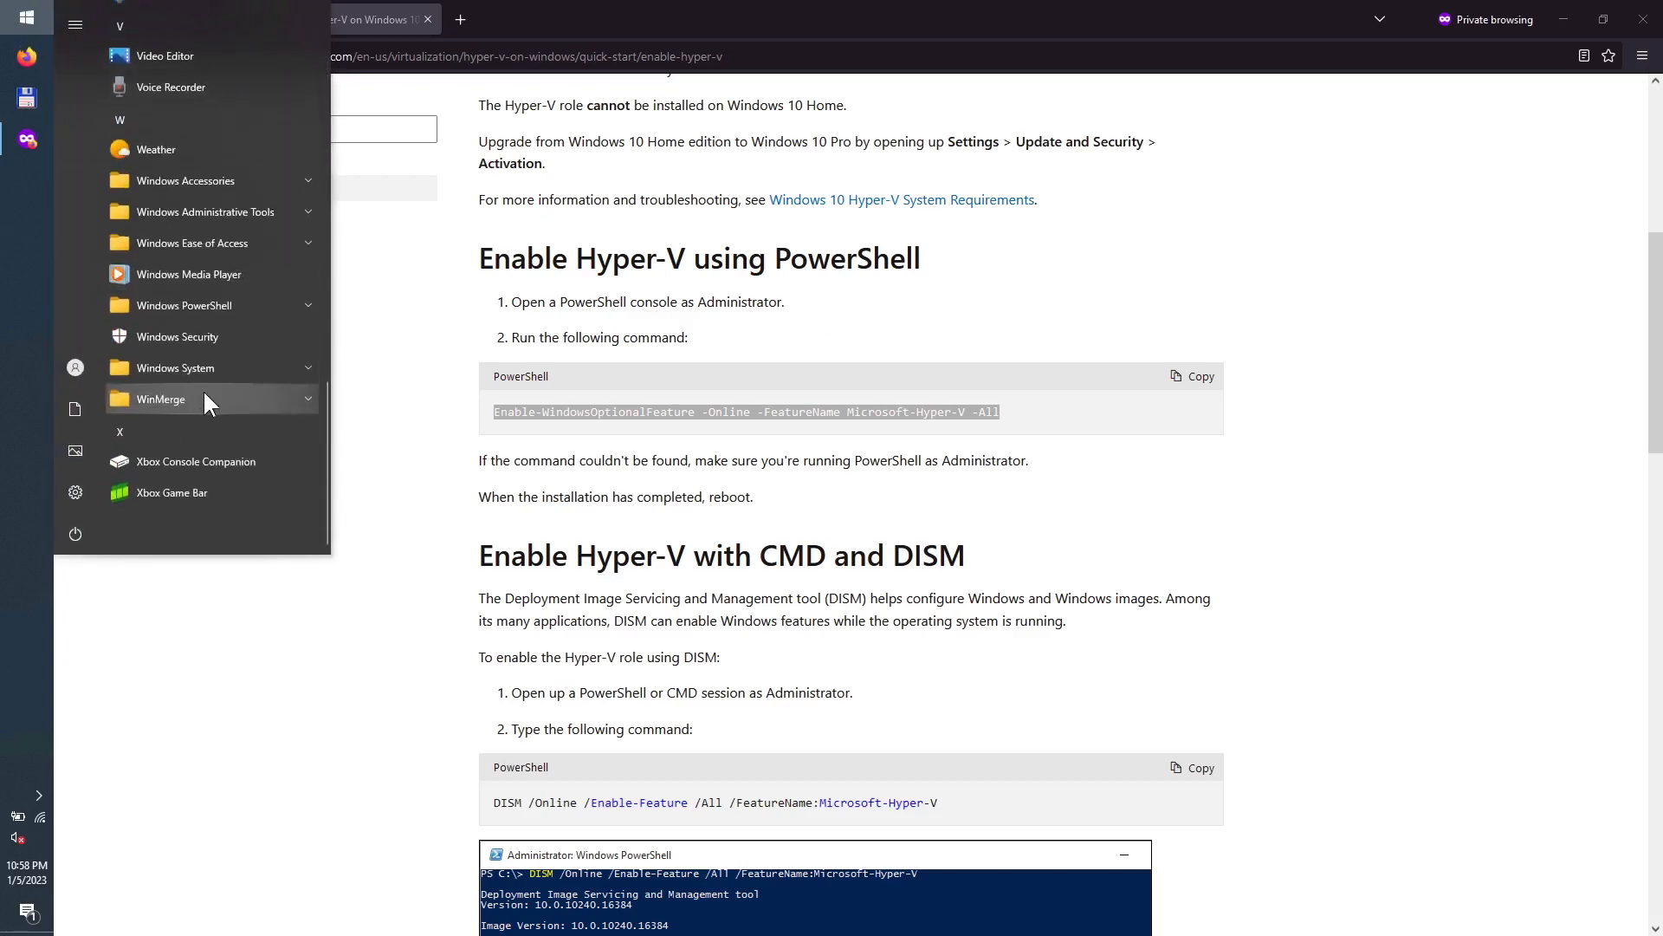
pyautogui.click(221, 211)
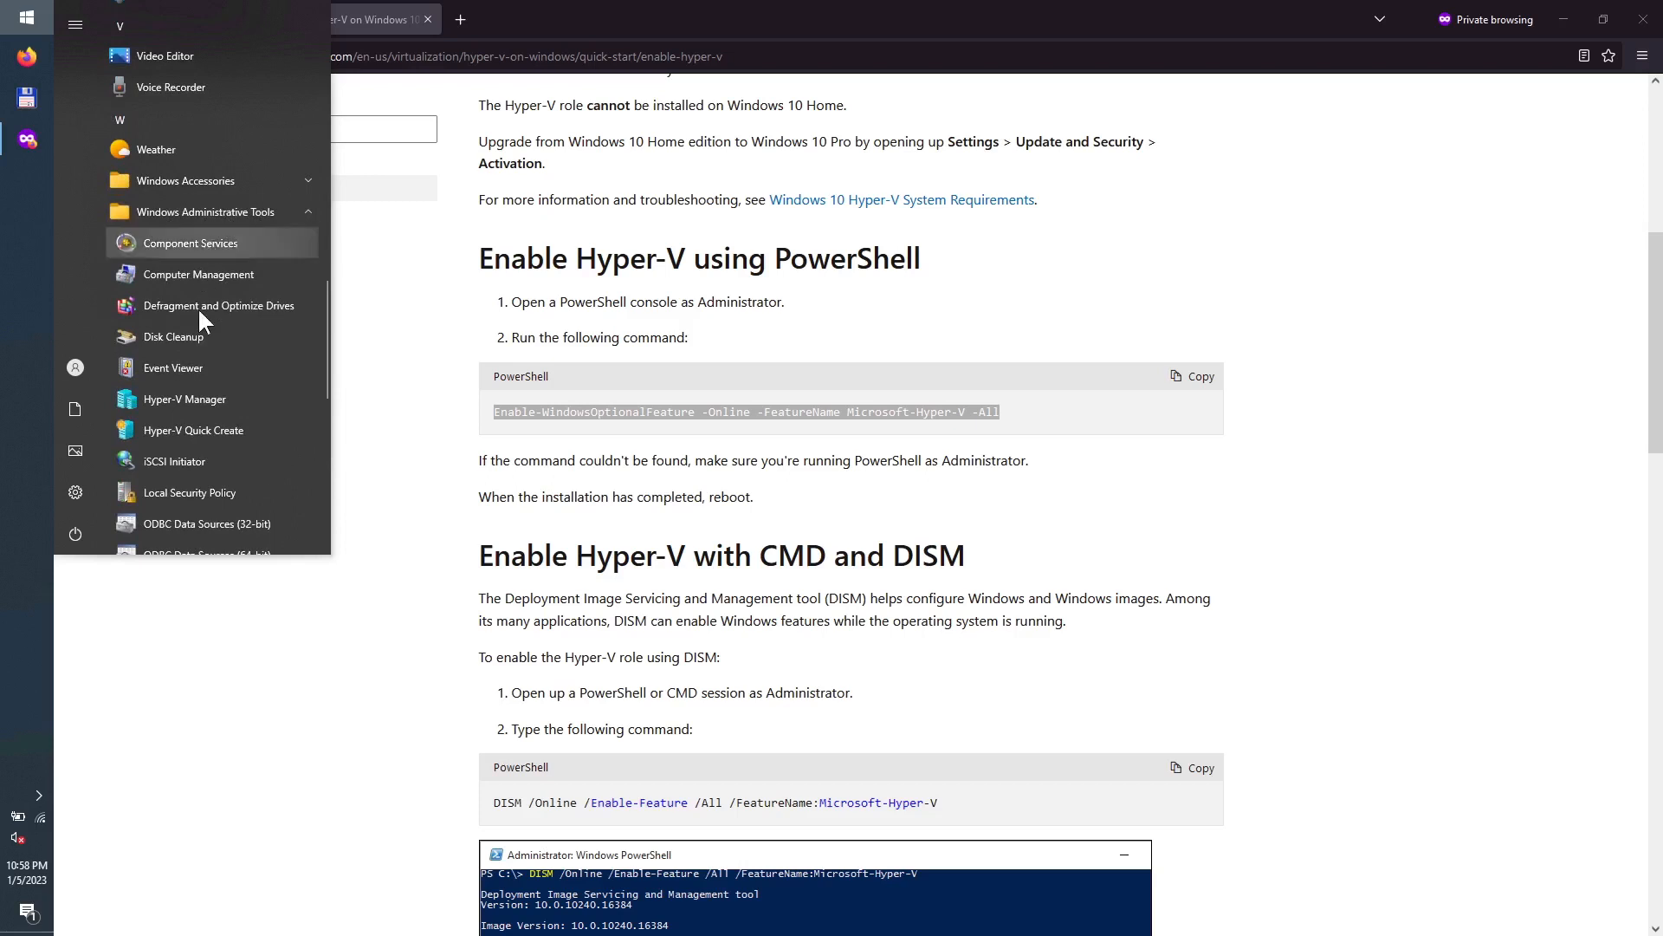
pyautogui.click(186, 398)
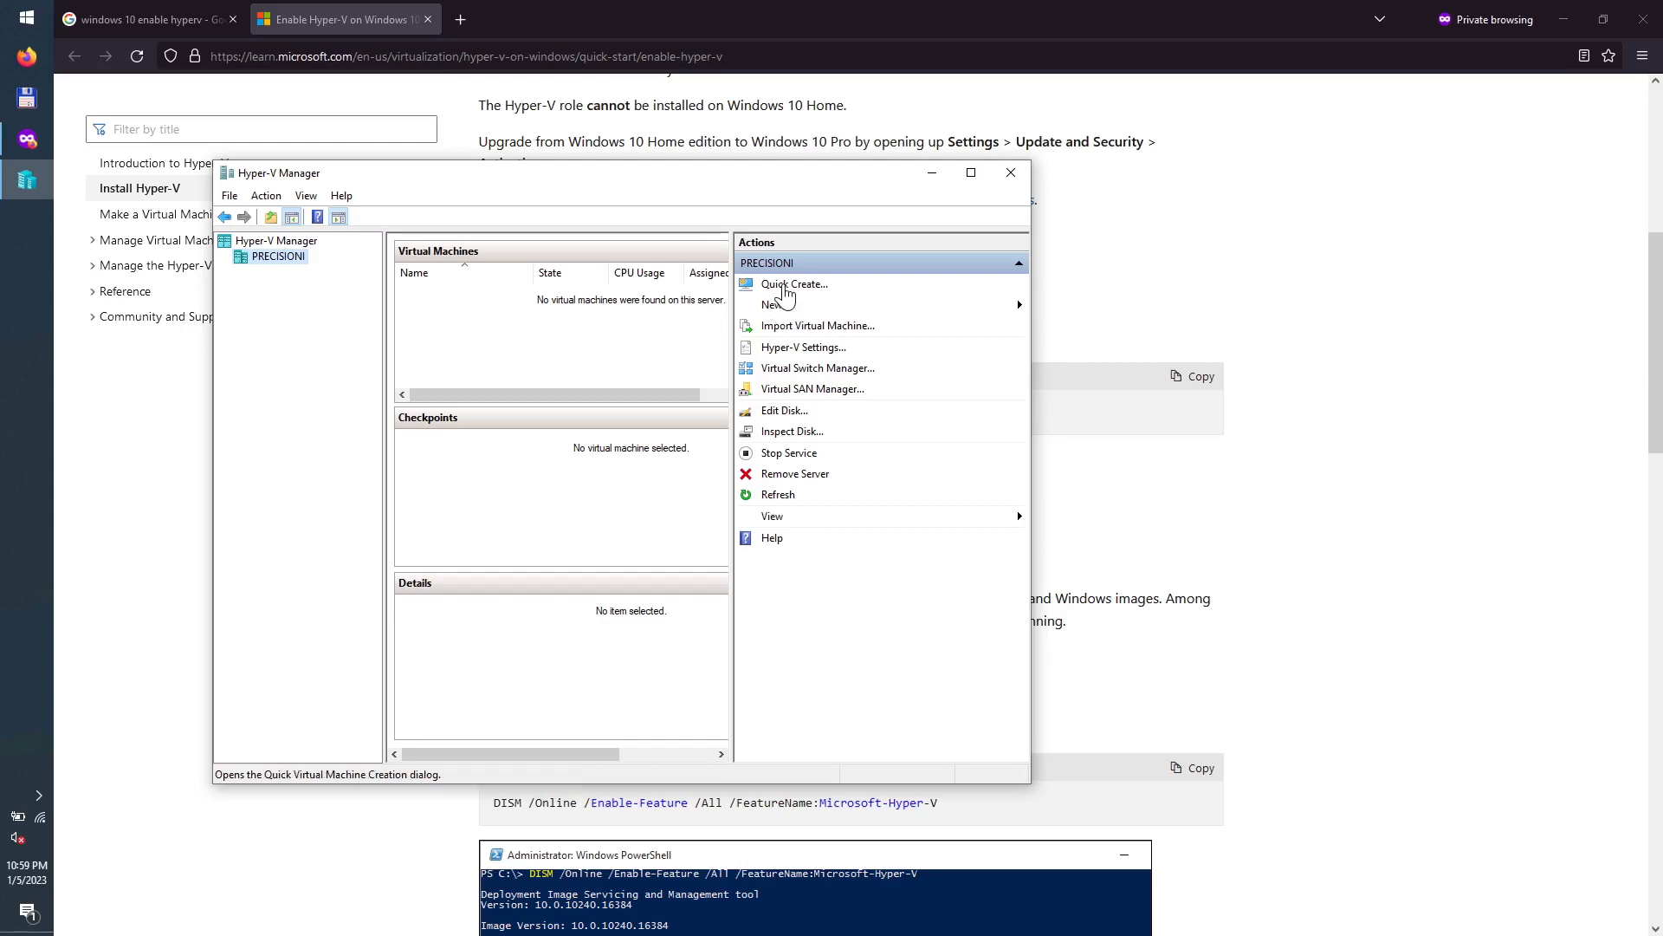
# Step: Start a new virtual machine from the Actions pane and go past the Before You Begin page
pyautogui.click(783, 307)
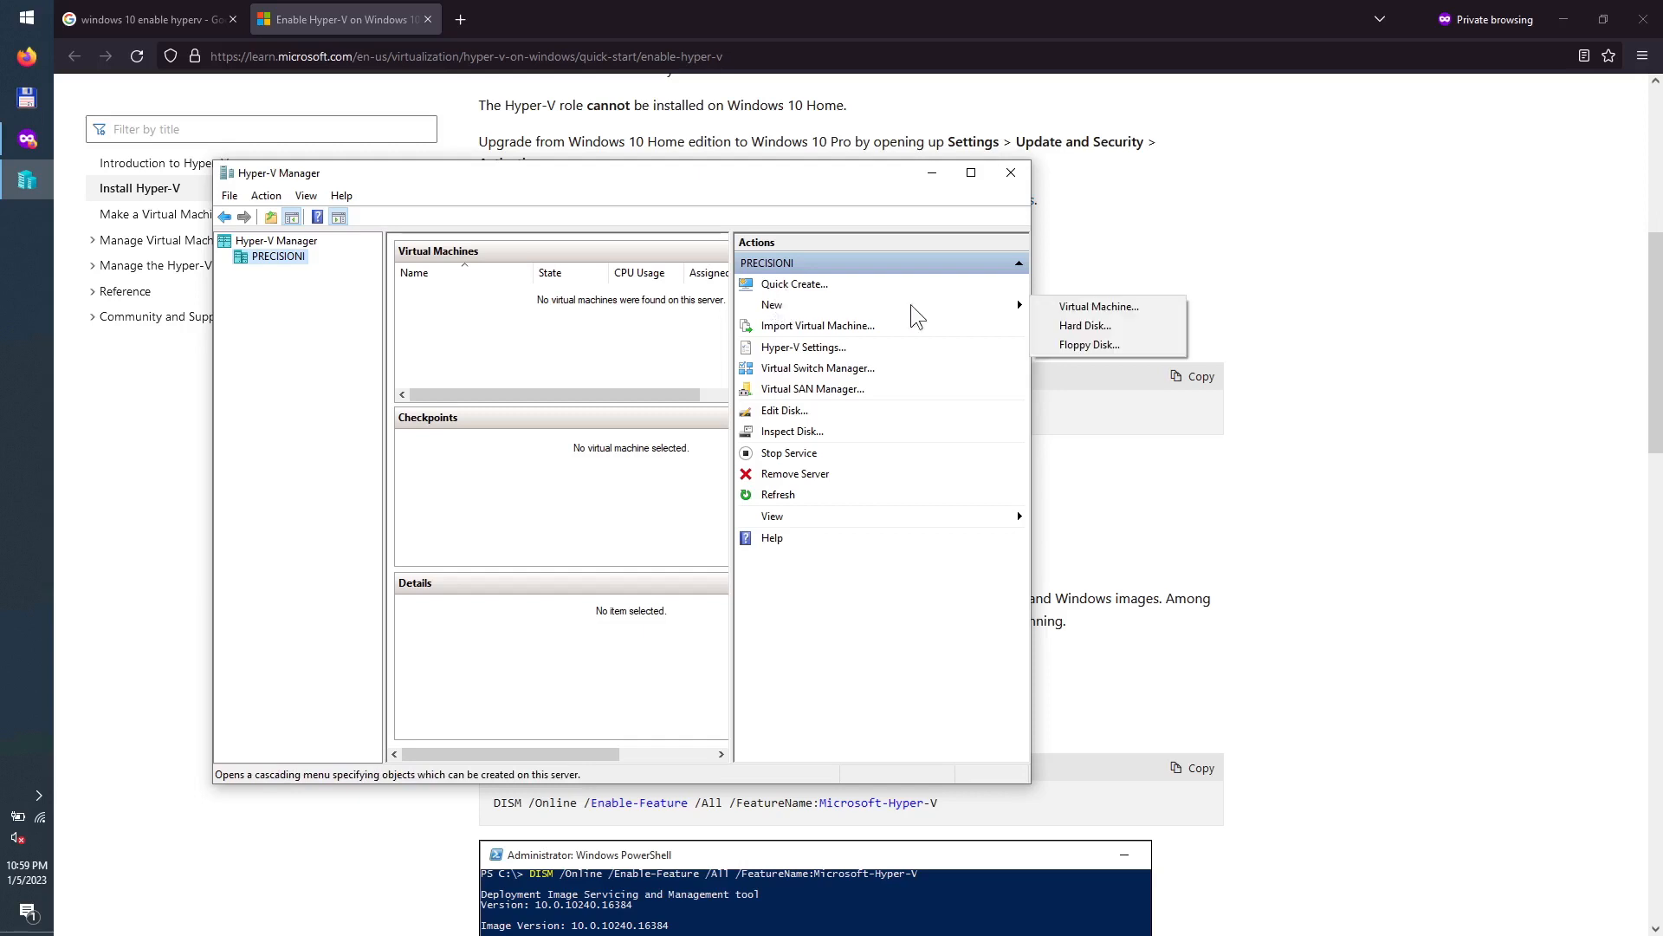
pyautogui.click(1044, 310)
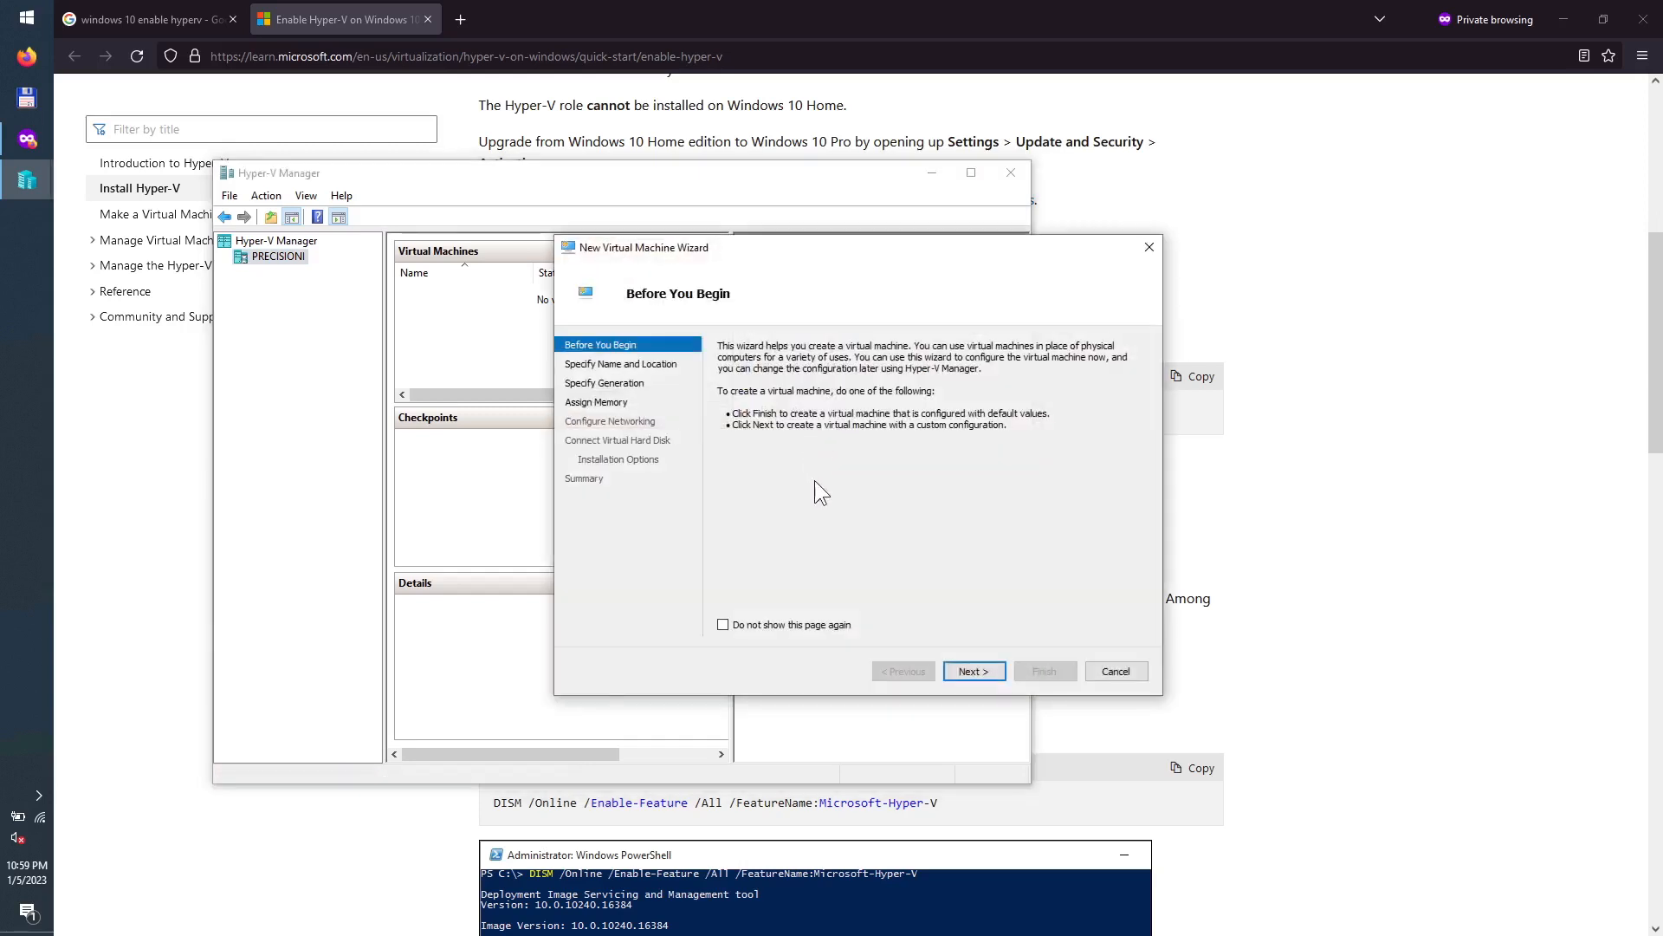
pyautogui.click(972, 671)
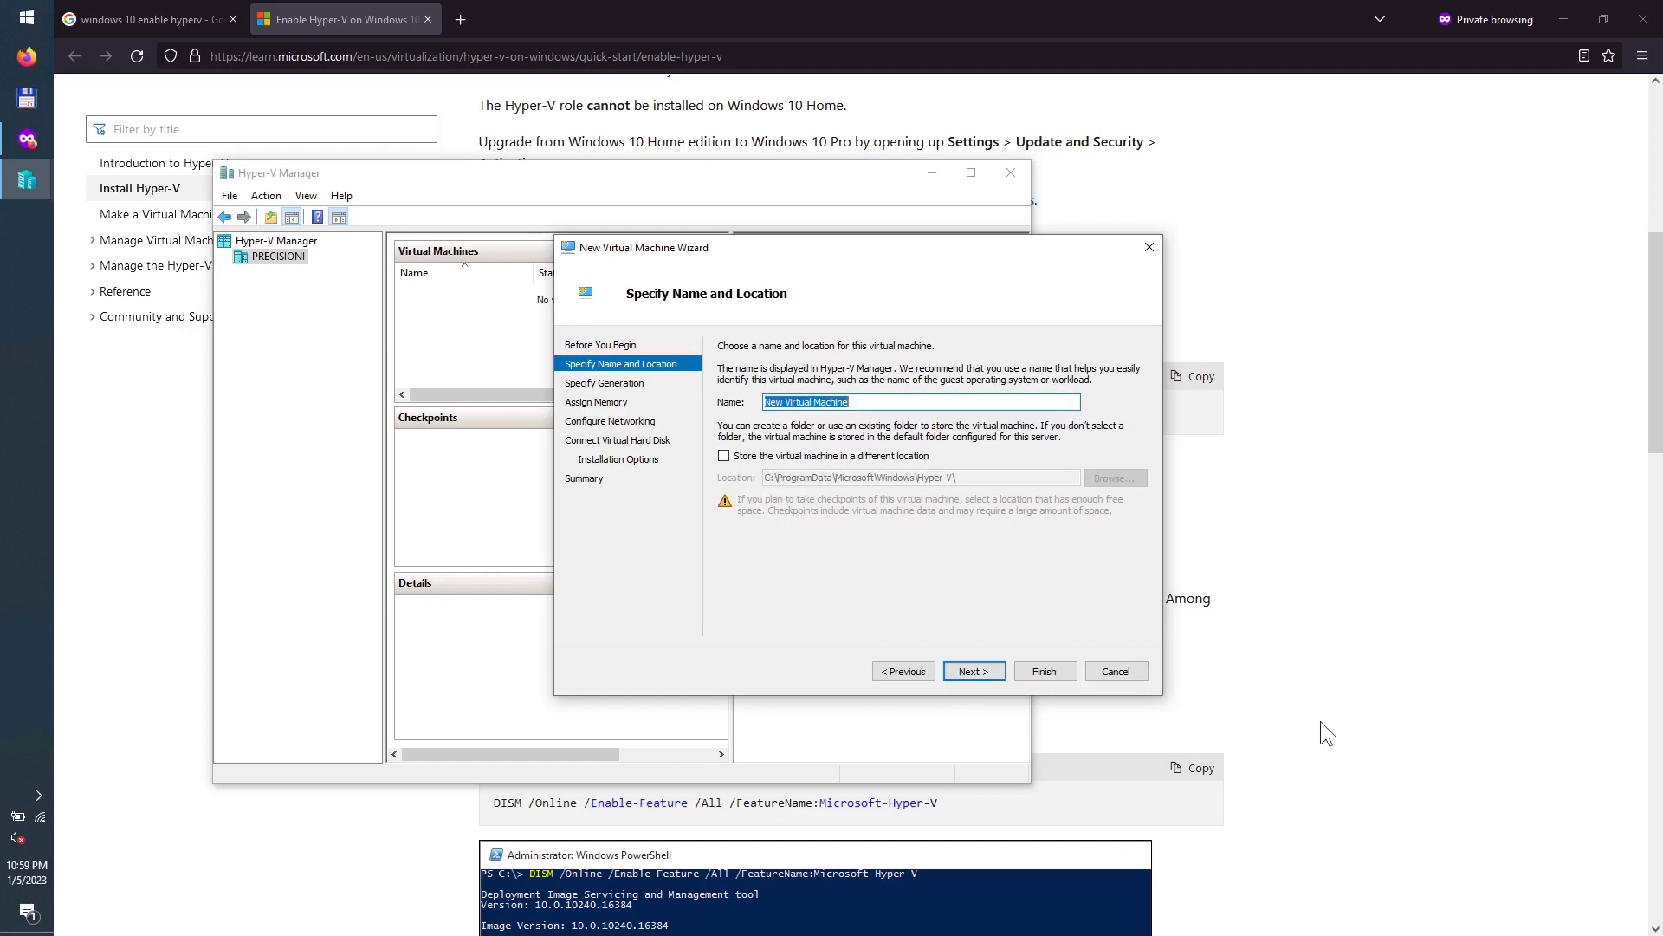
pyautogui.click(29, 22)
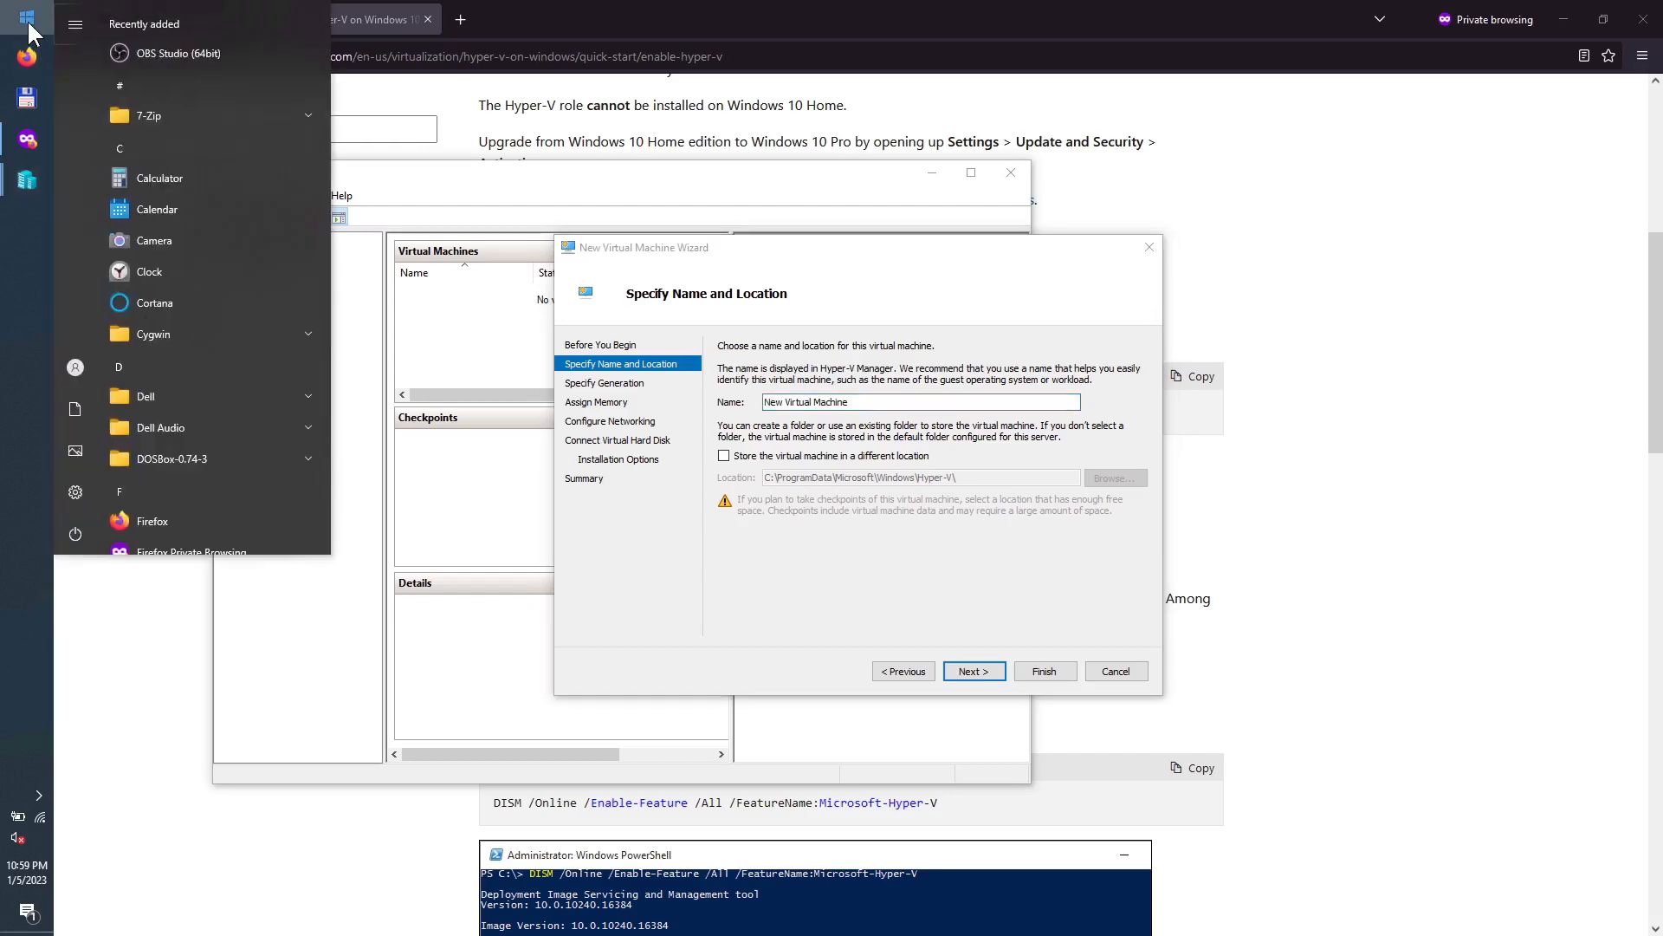
# Step: Open Disk Management from the Win+X menu to check free space on C: and D:
pyautogui.rightClick(34, 21)
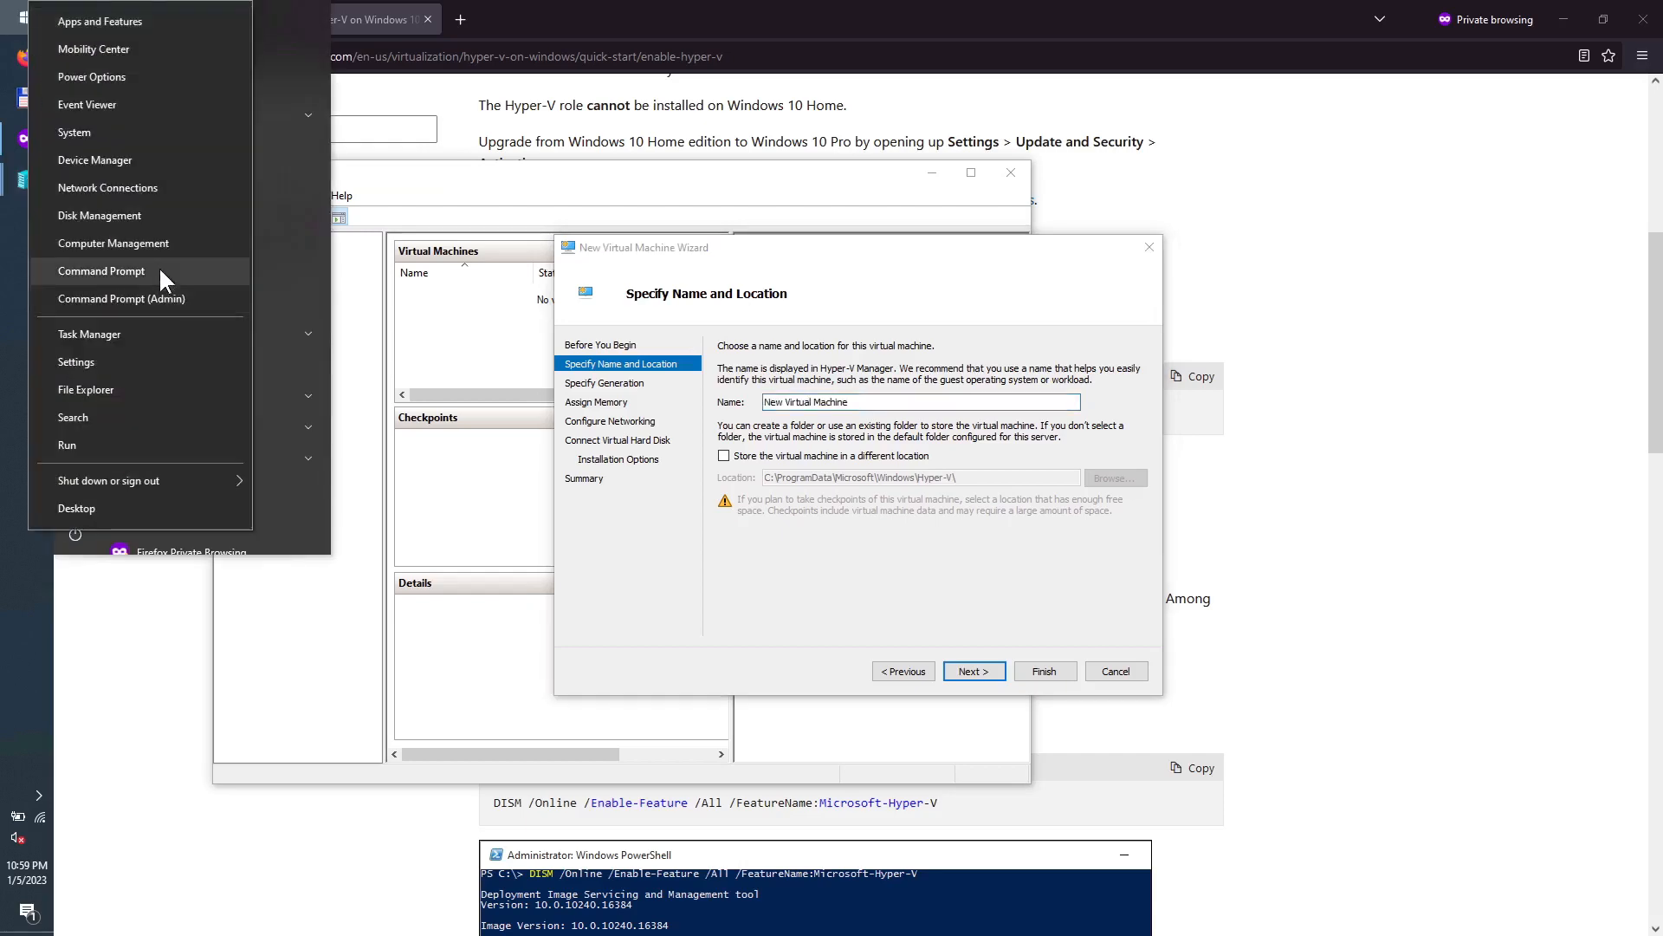
pyautogui.click(140, 217)
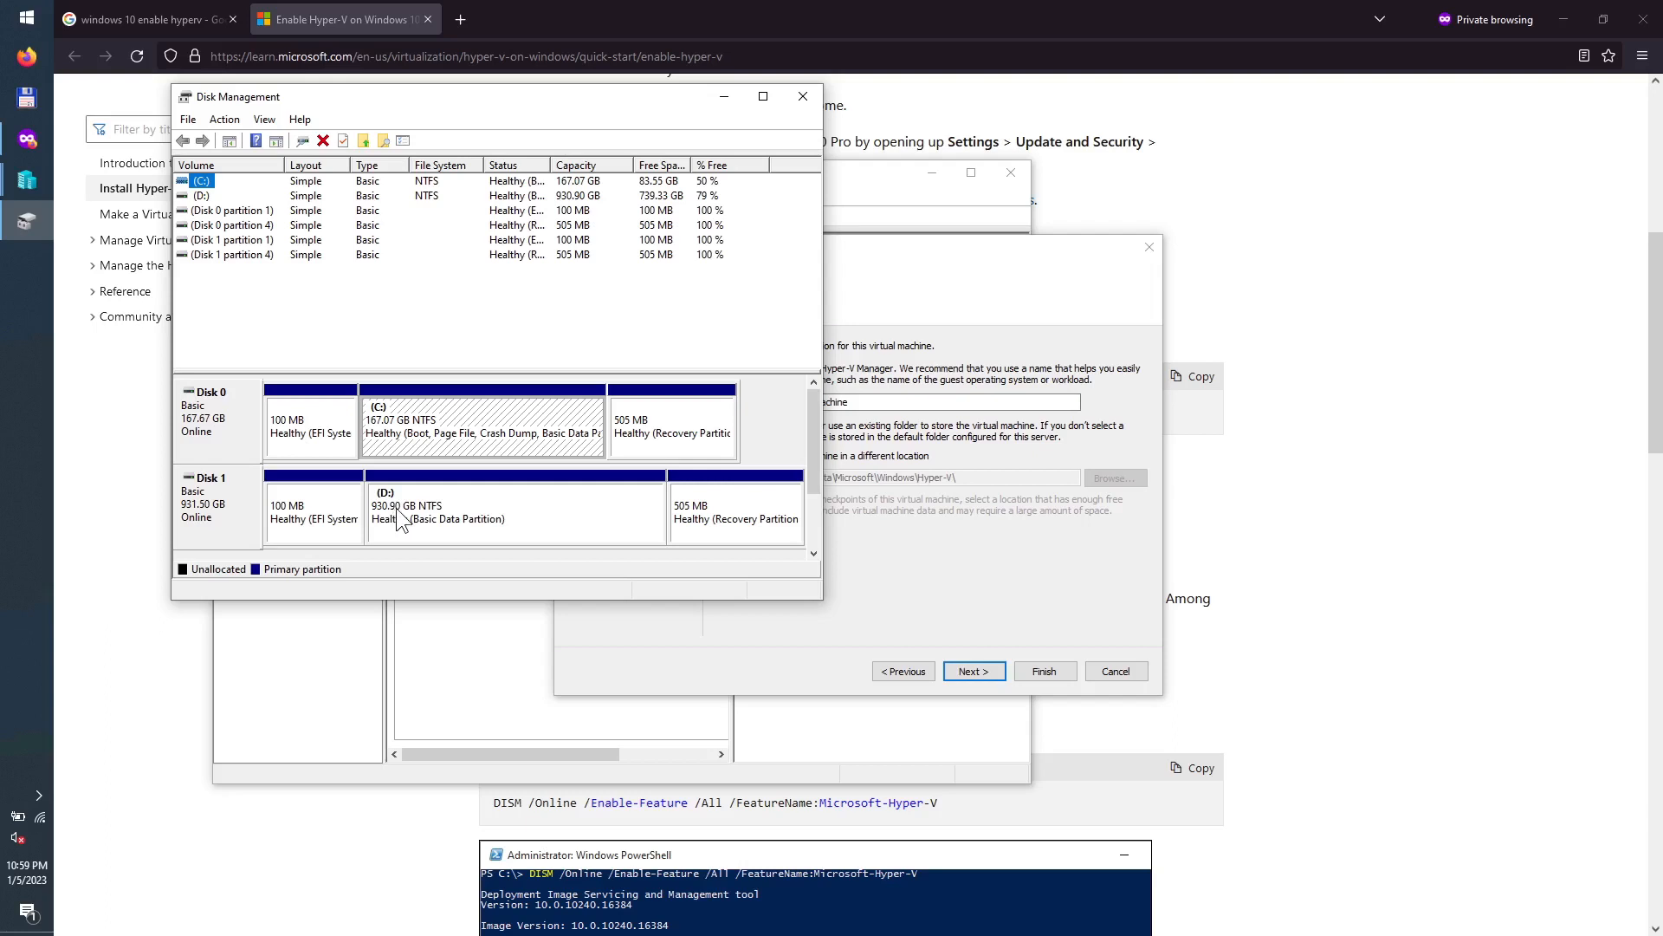
# Step: Store the new VM under D:\vms and name it kubuntu2210
pyautogui.click(903, 478)
pyautogui.click(778, 456)
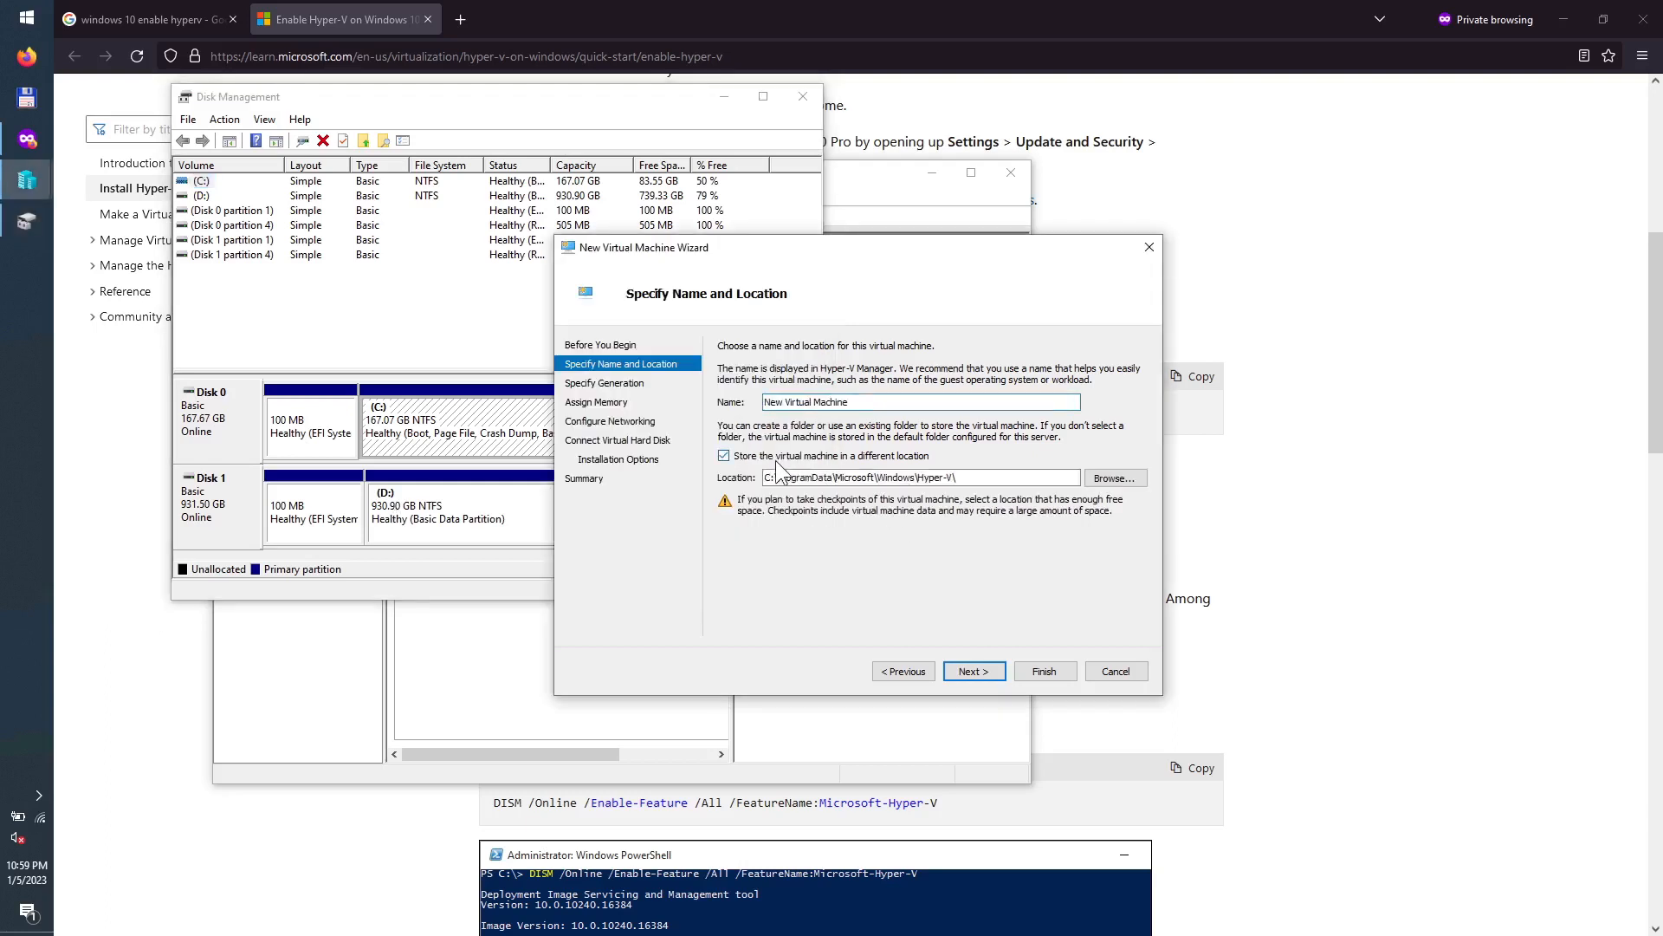
pyautogui.moveTo(959, 477); pyautogui.dragTo(764, 478)
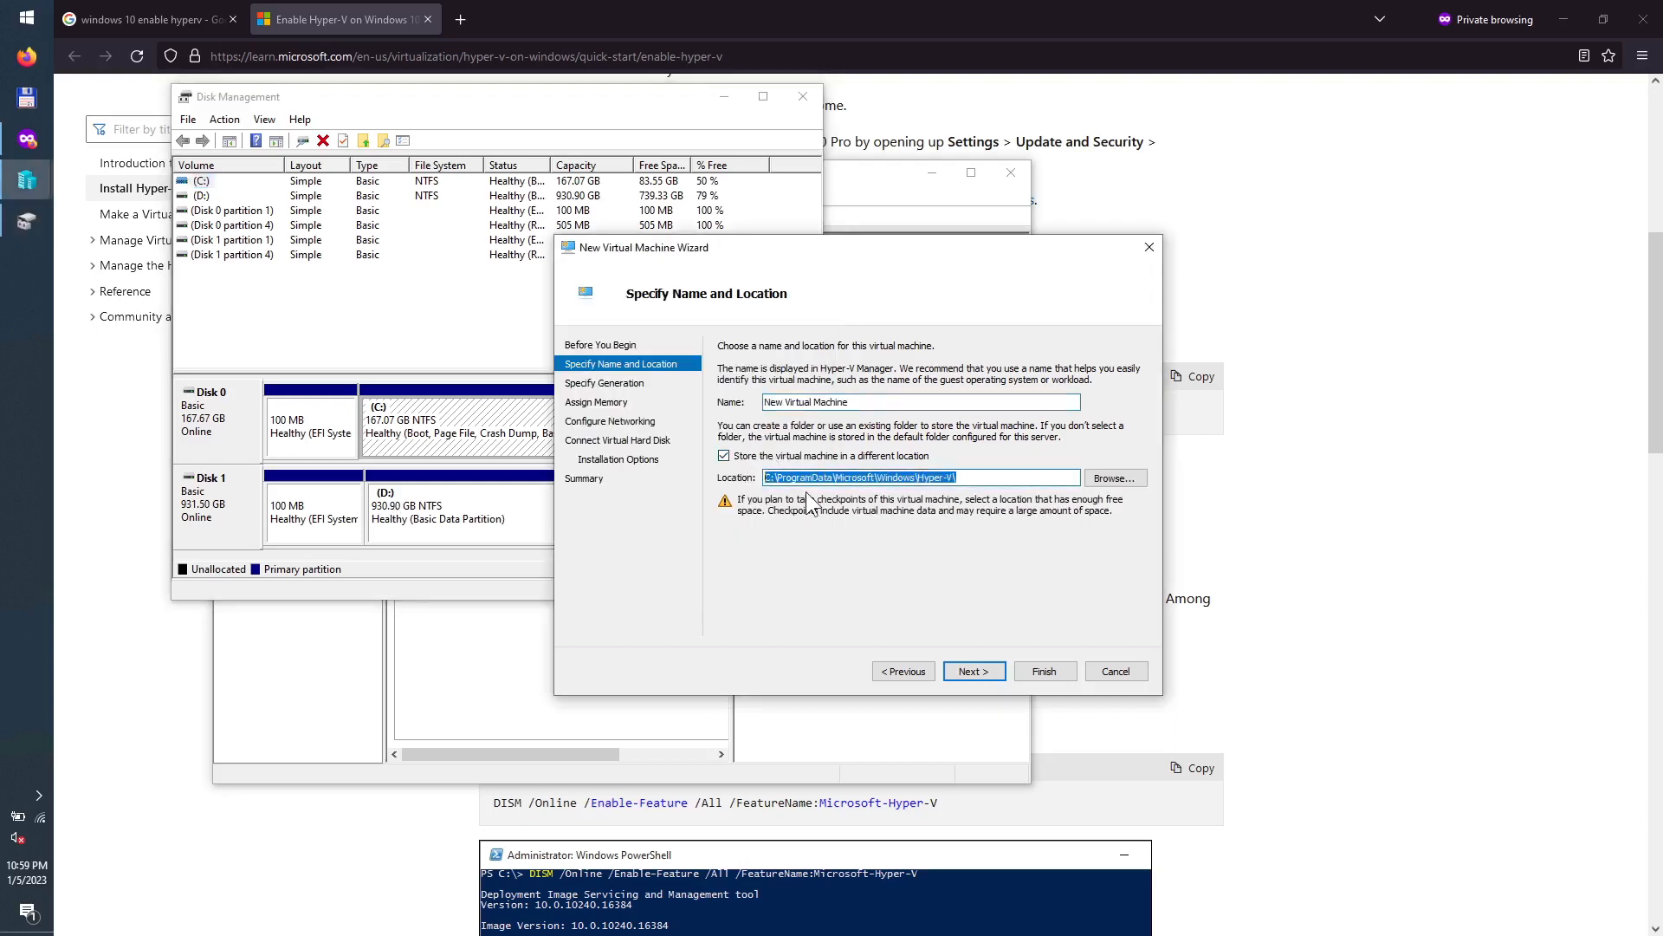
pyautogui.write('D:\\')
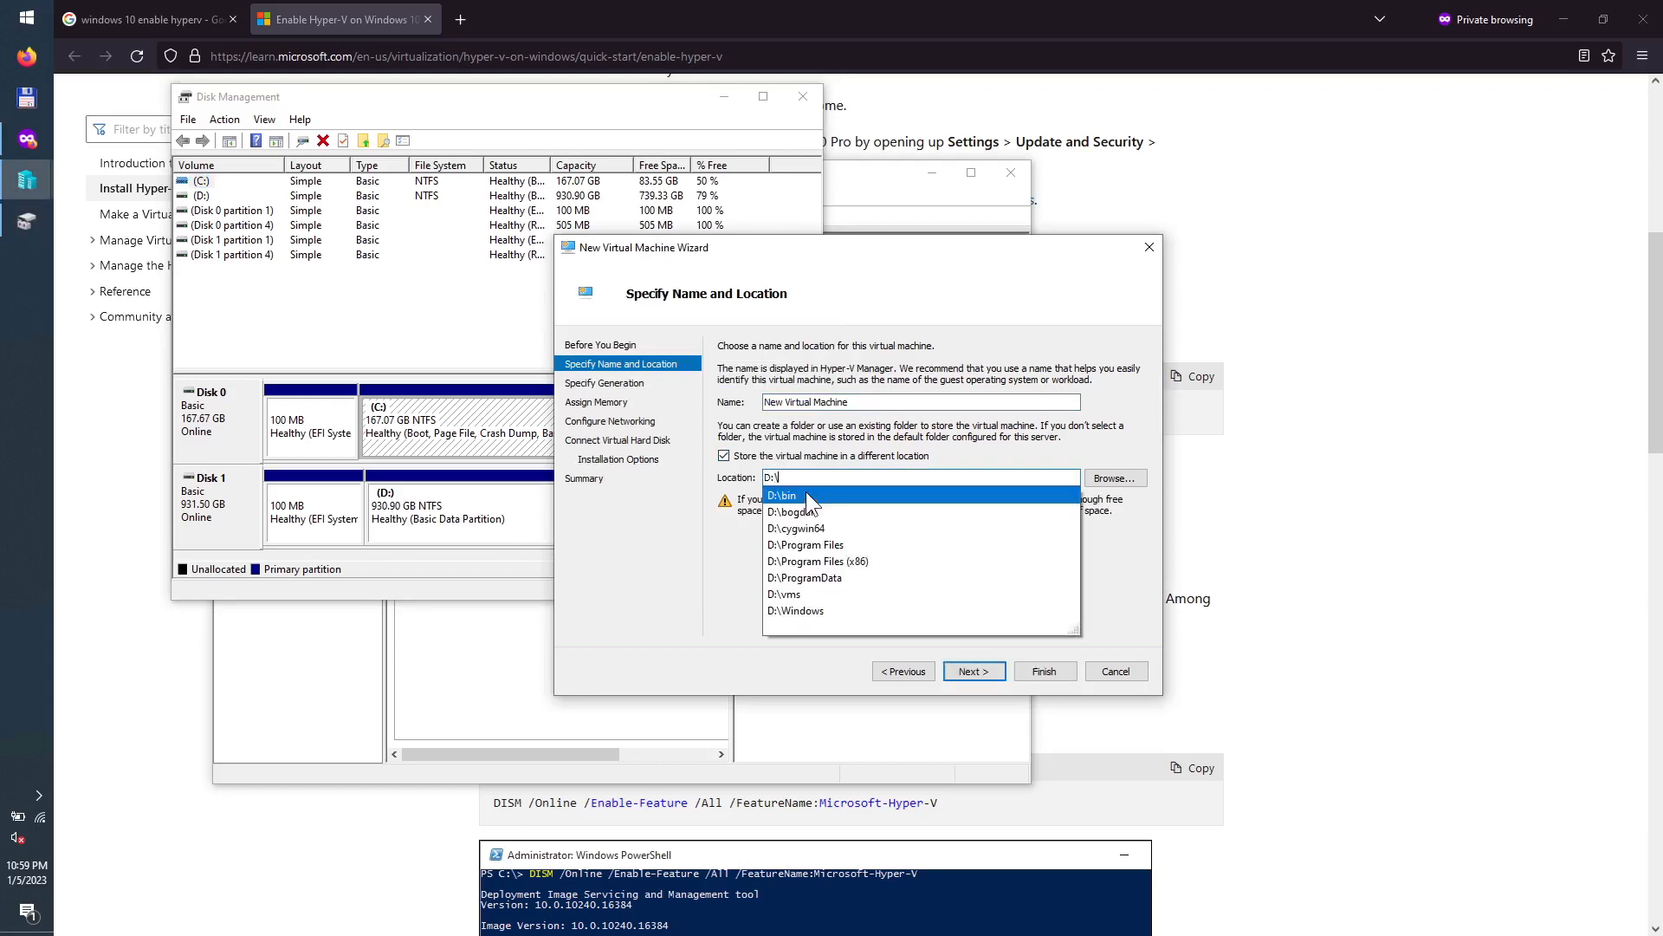
pyautogui.click(814, 595)
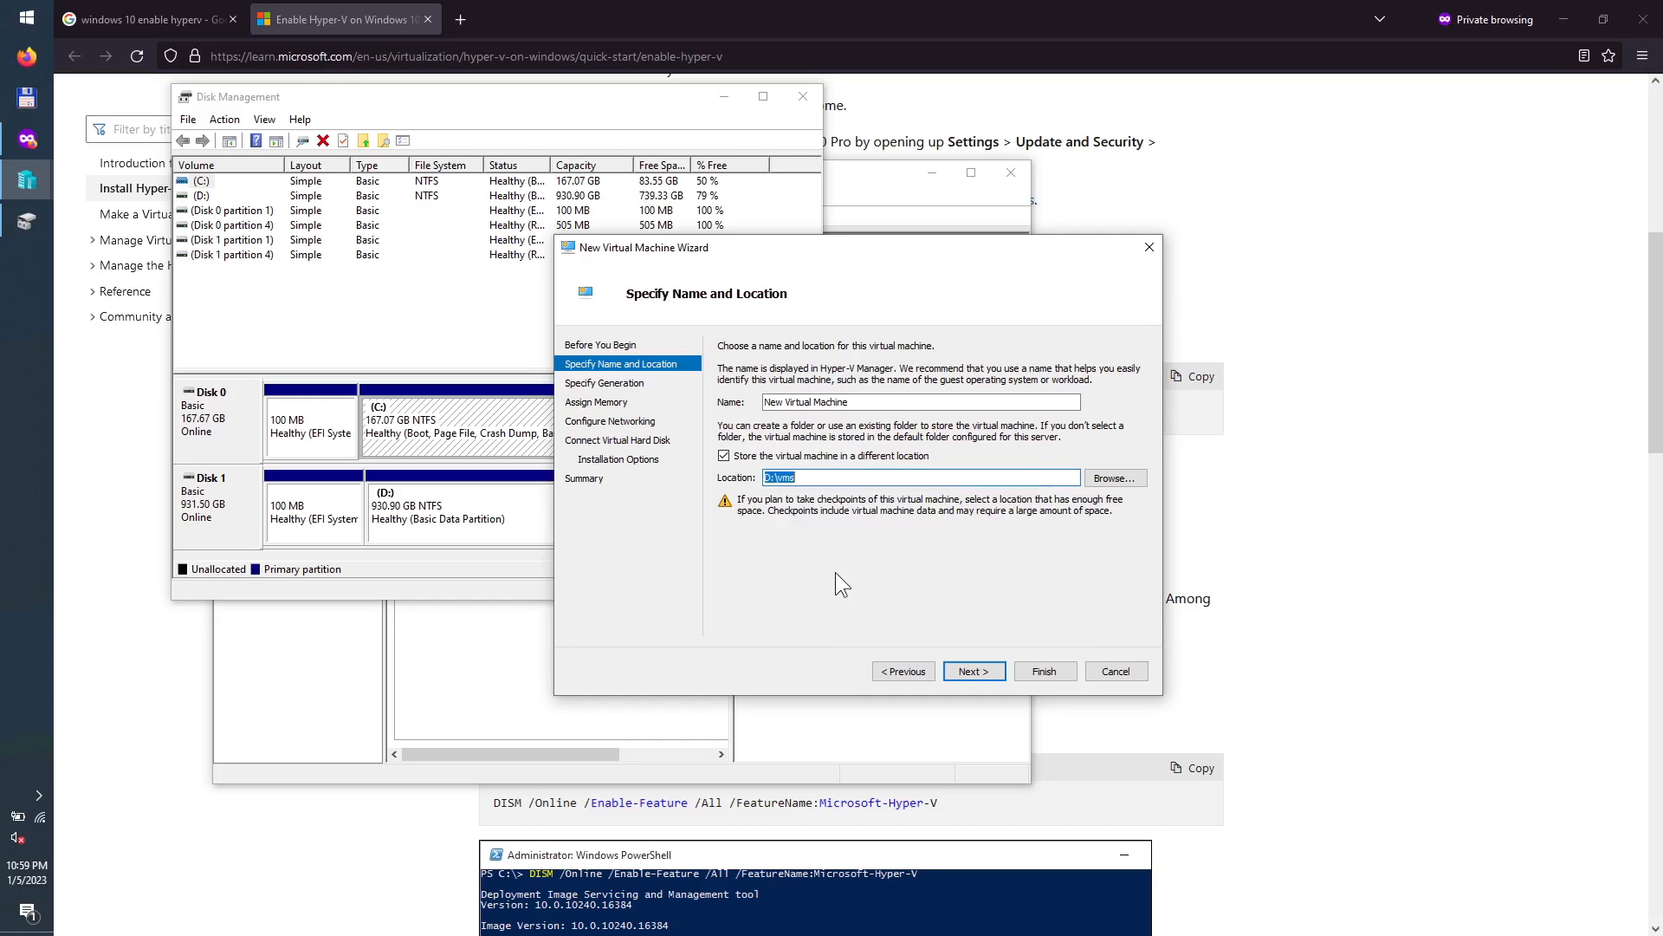
pyautogui.click(874, 400)
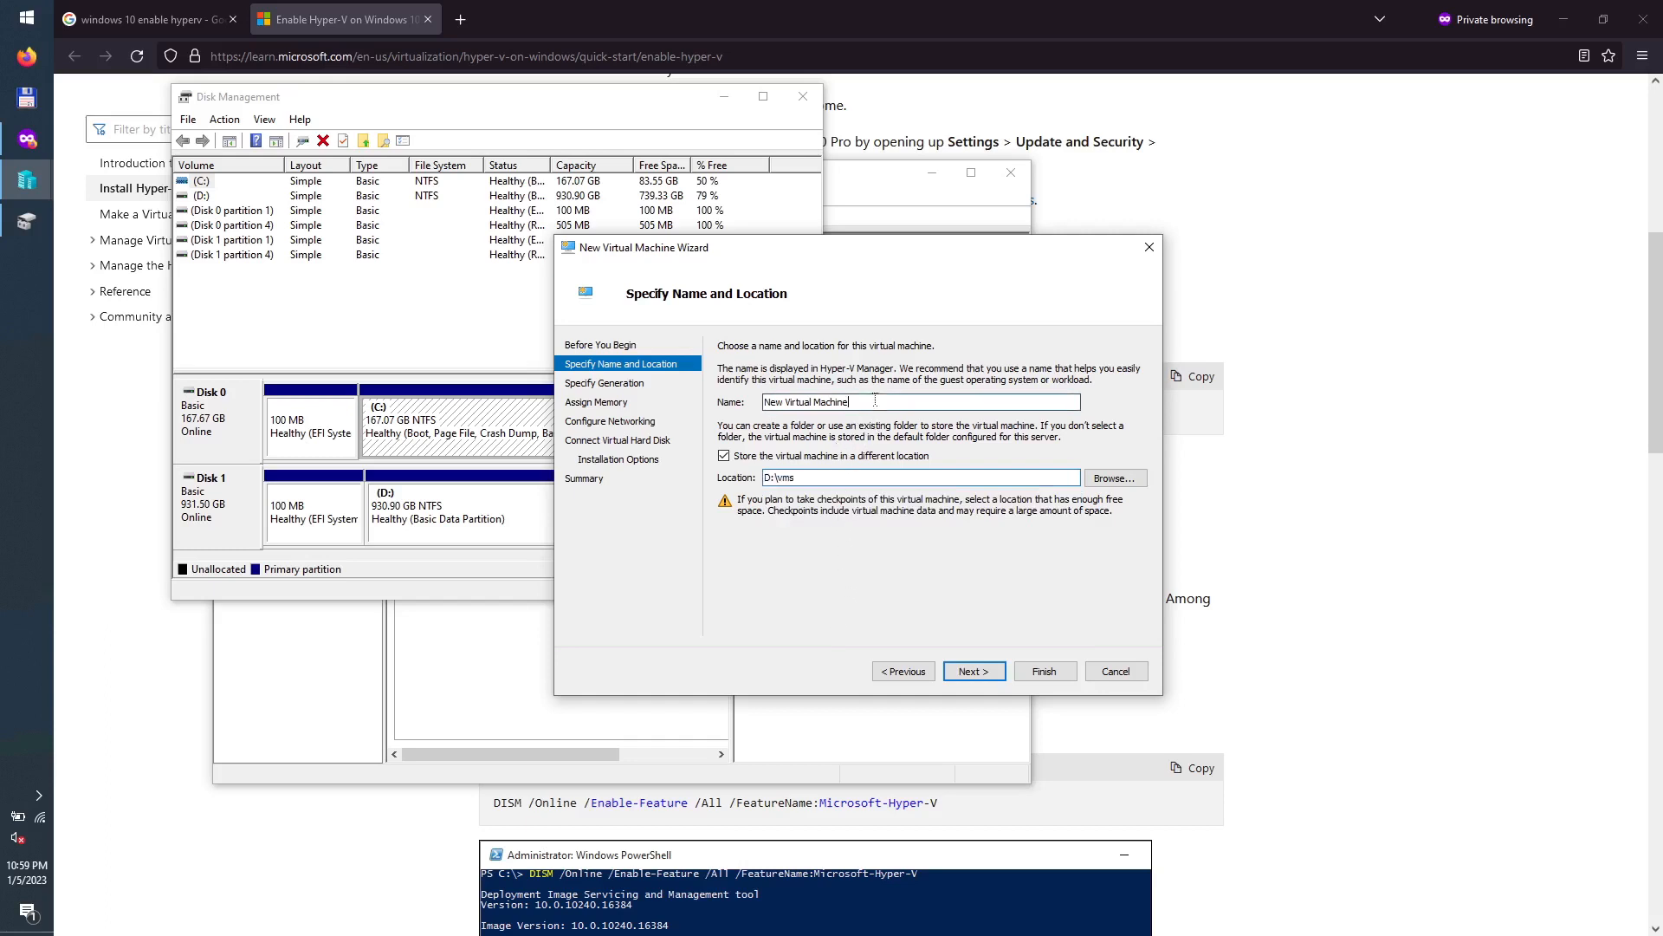
pyautogui.moveTo(850, 401); pyautogui.dragTo(763, 401)
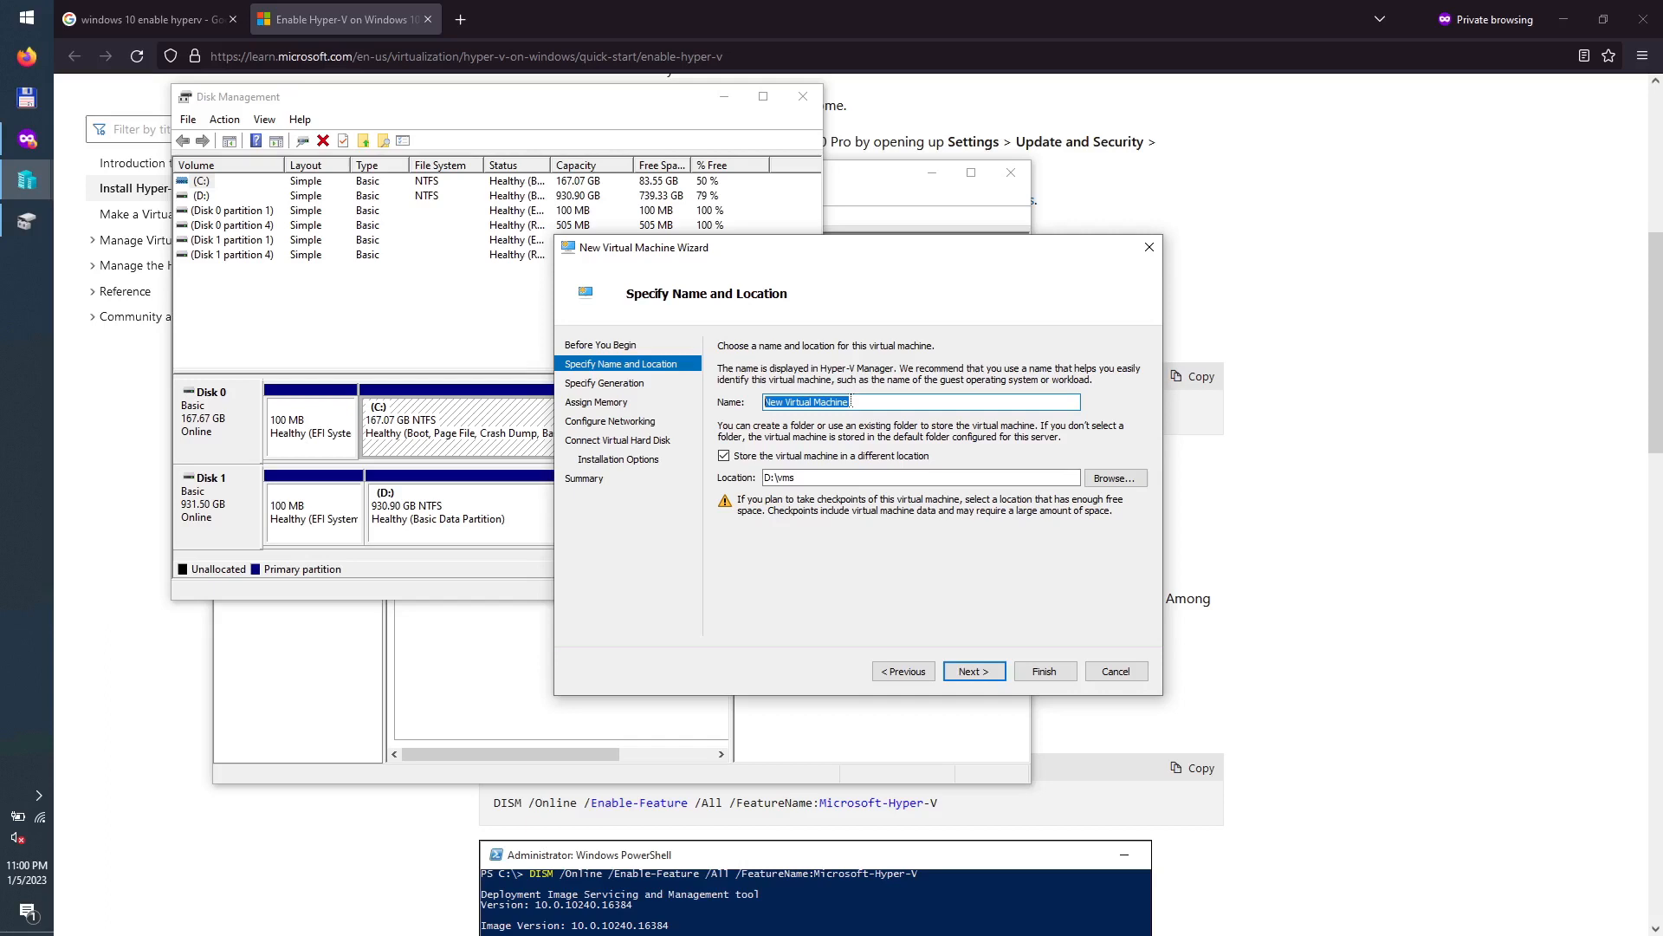
pyautogui.write('kubuntu2210')
pyautogui.click(974, 670)
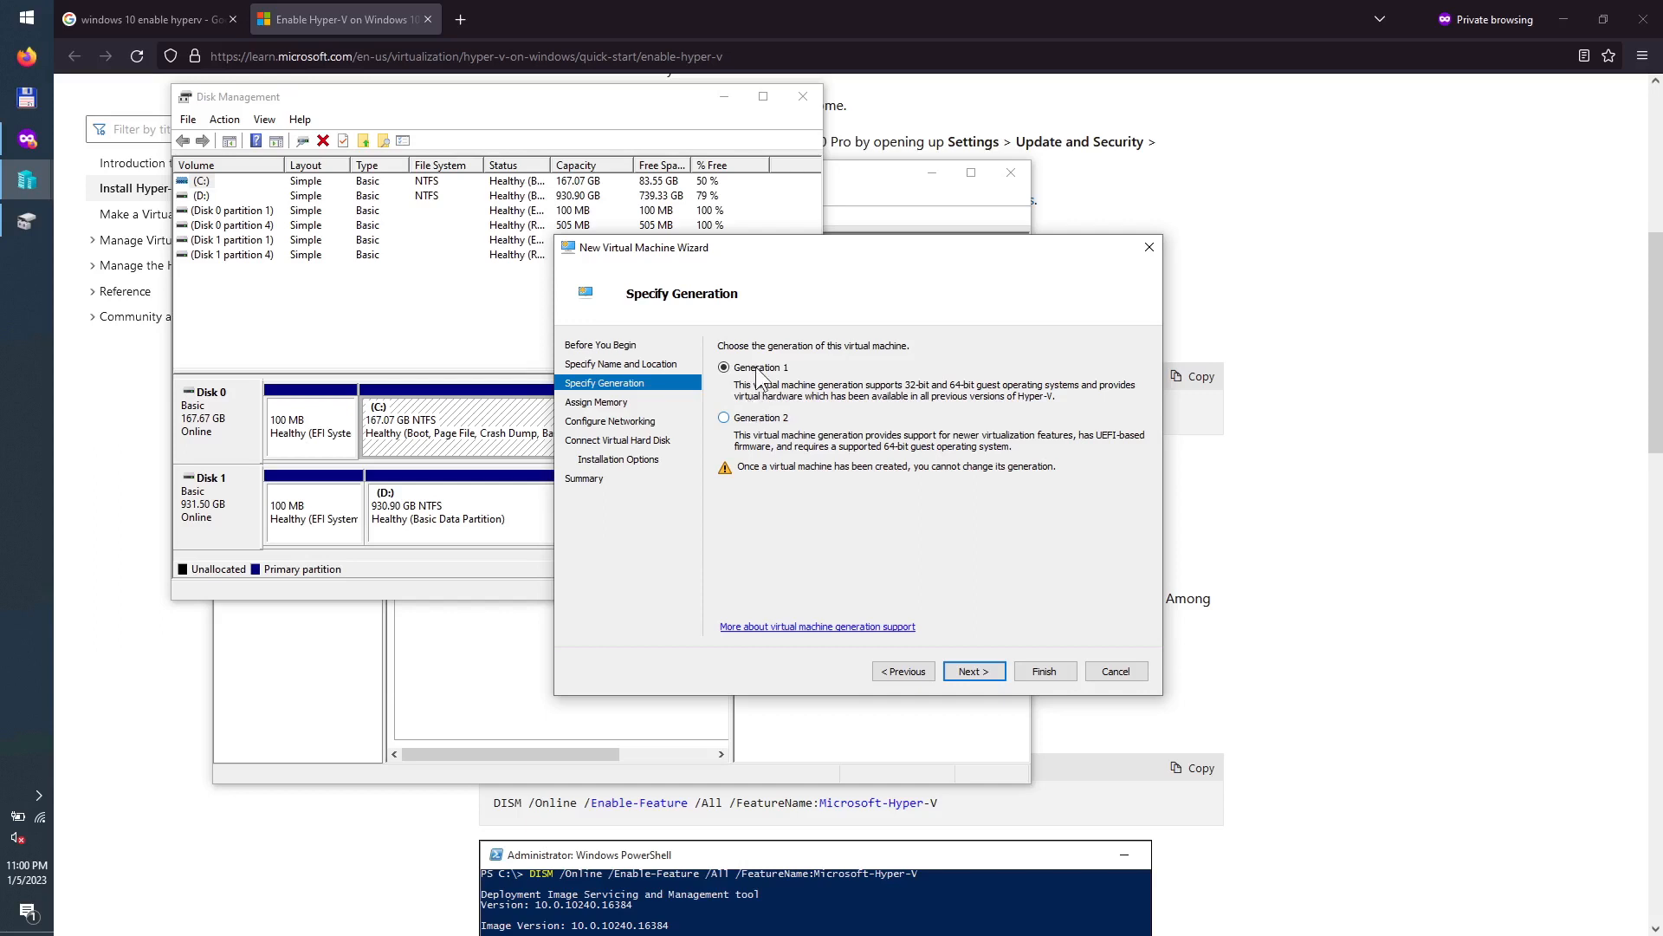
# Step: Choose Generation 2 for the kubuntu2210 VM and continue to memory settings
pyautogui.click(749, 417)
pyautogui.click(972, 671)
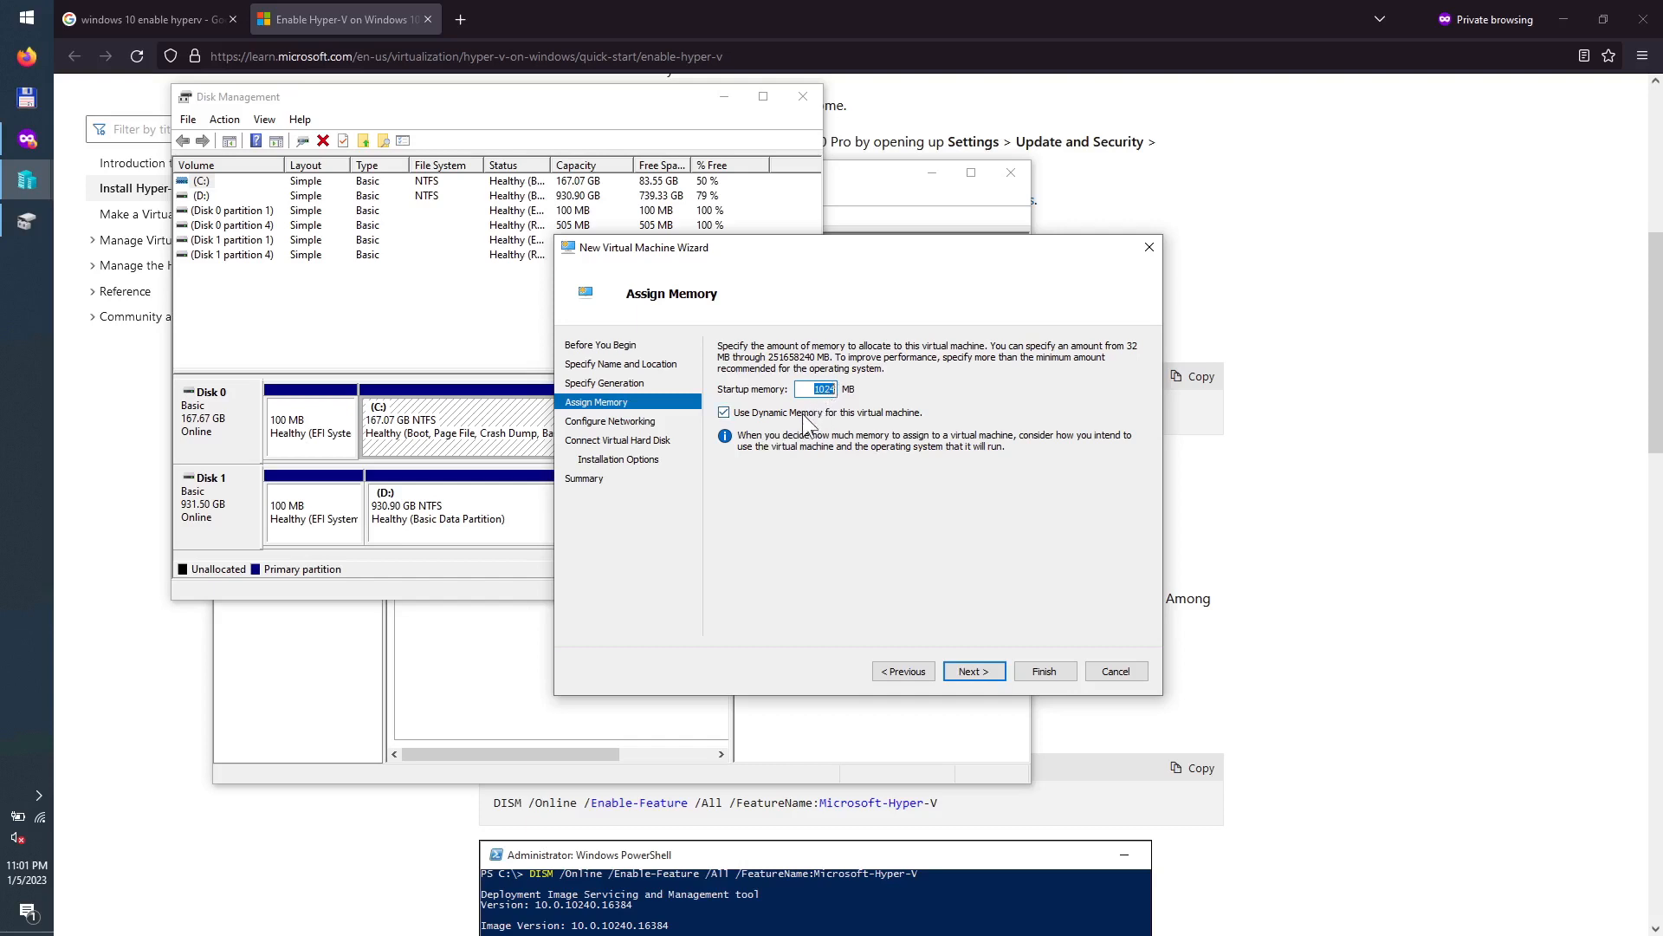
# Step: Check Task Manager's memory view: 12.0 GB installed, 8.0 GB available
pyautogui.rightClick(19, 393)
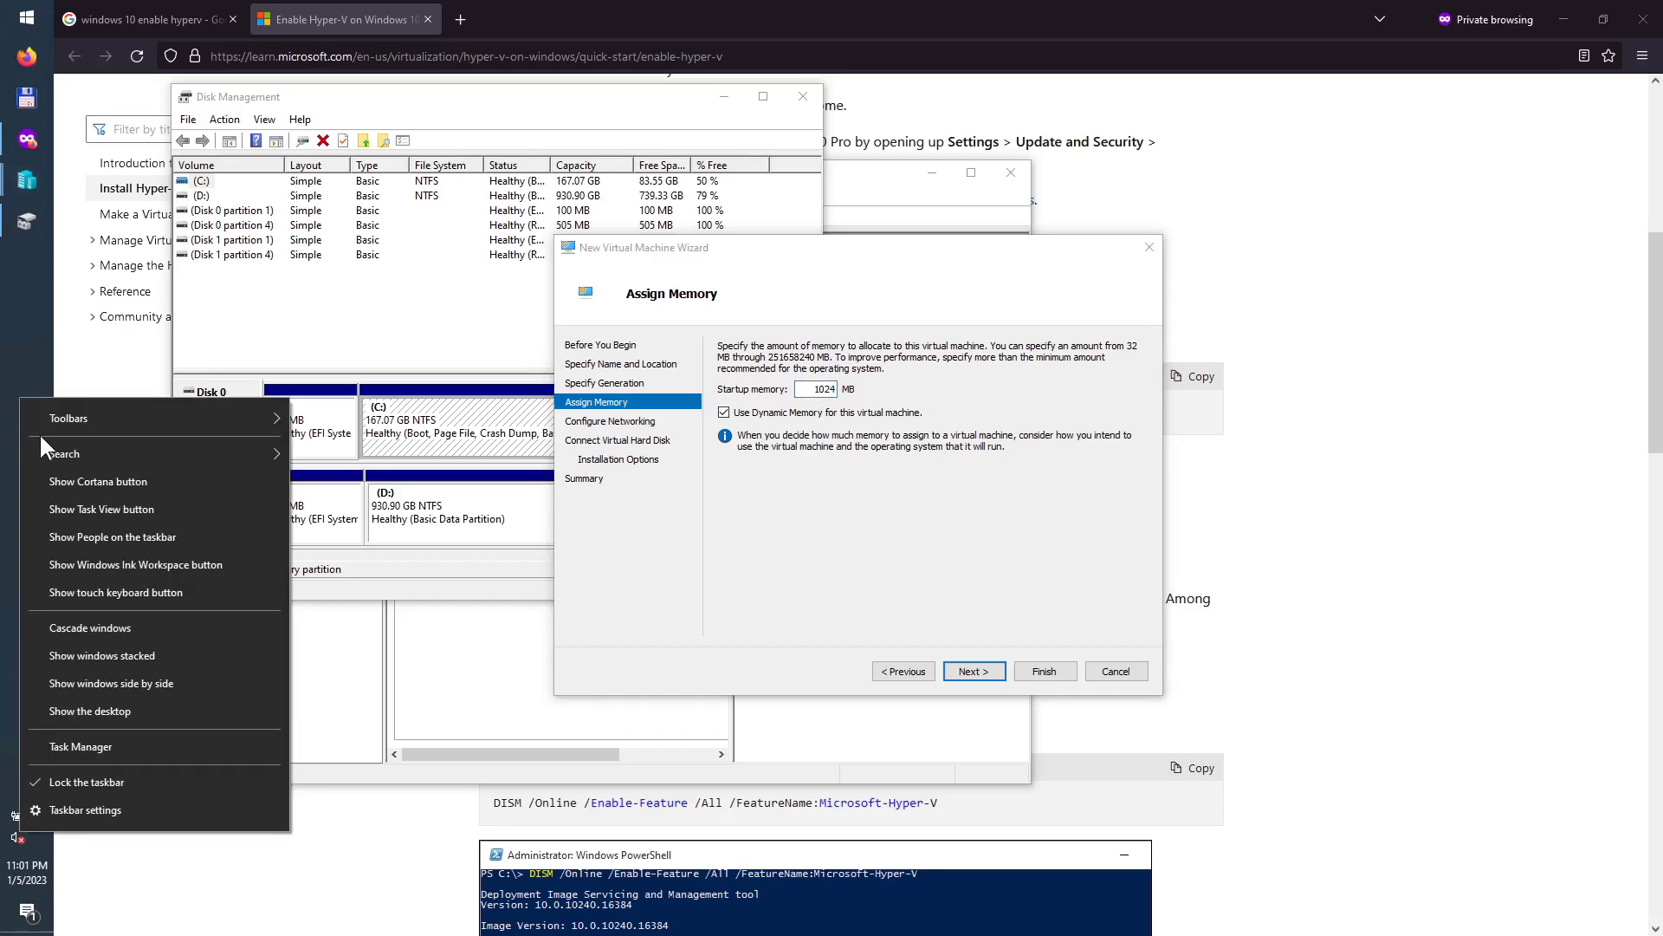
pyautogui.click(122, 738)
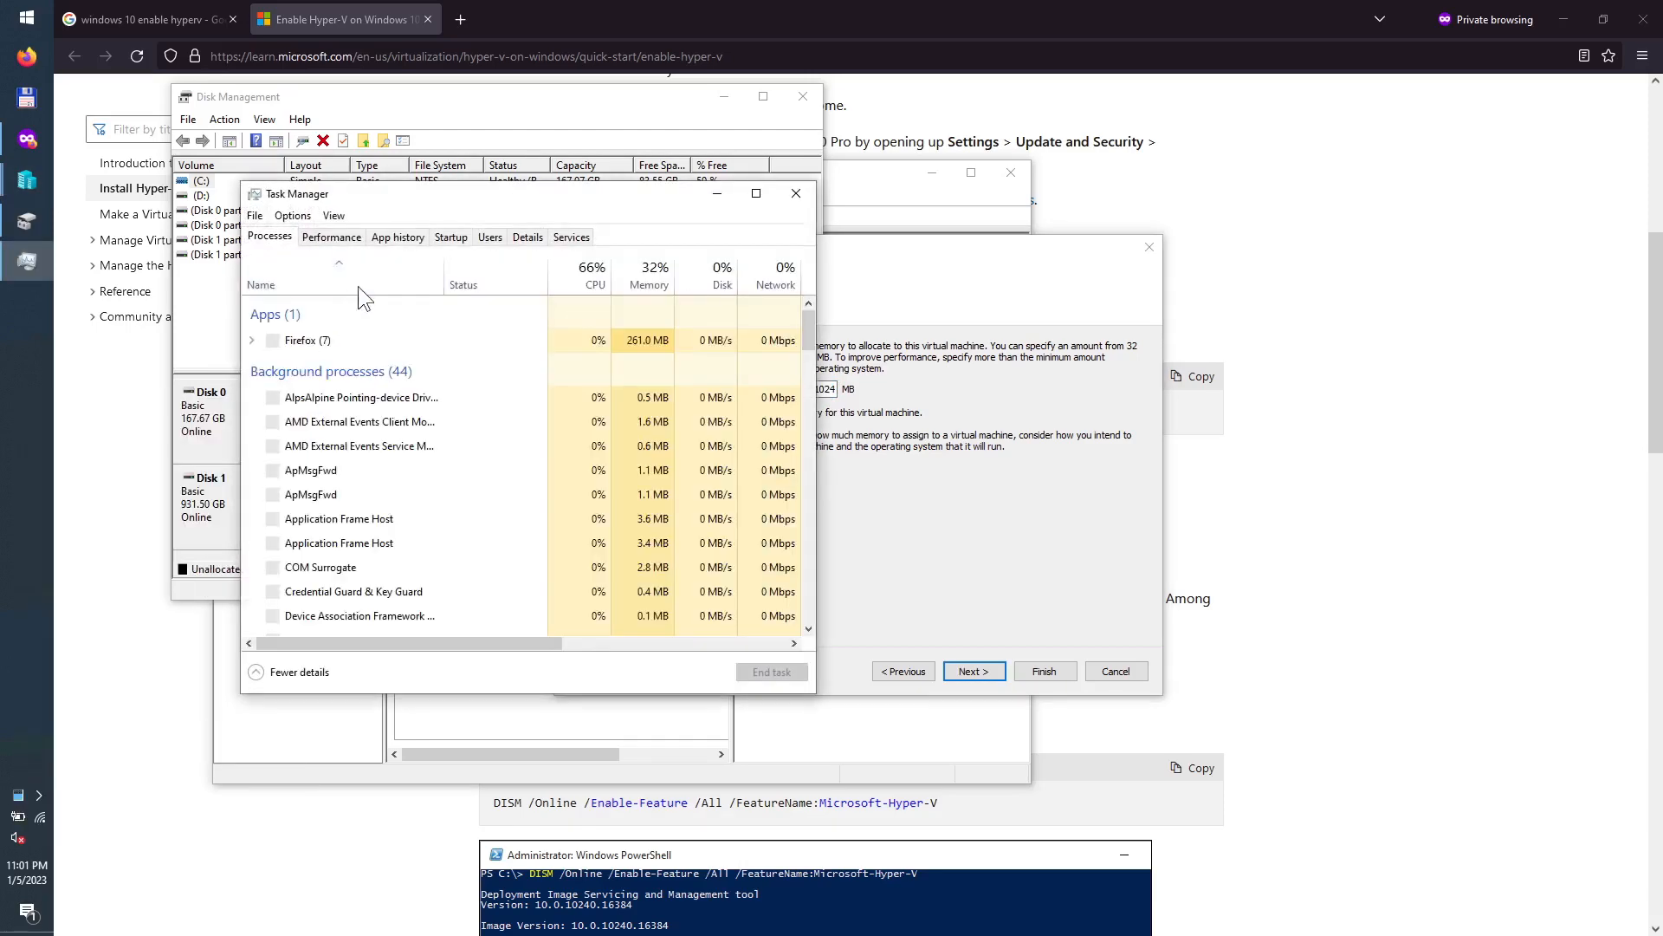
pyautogui.click(338, 241)
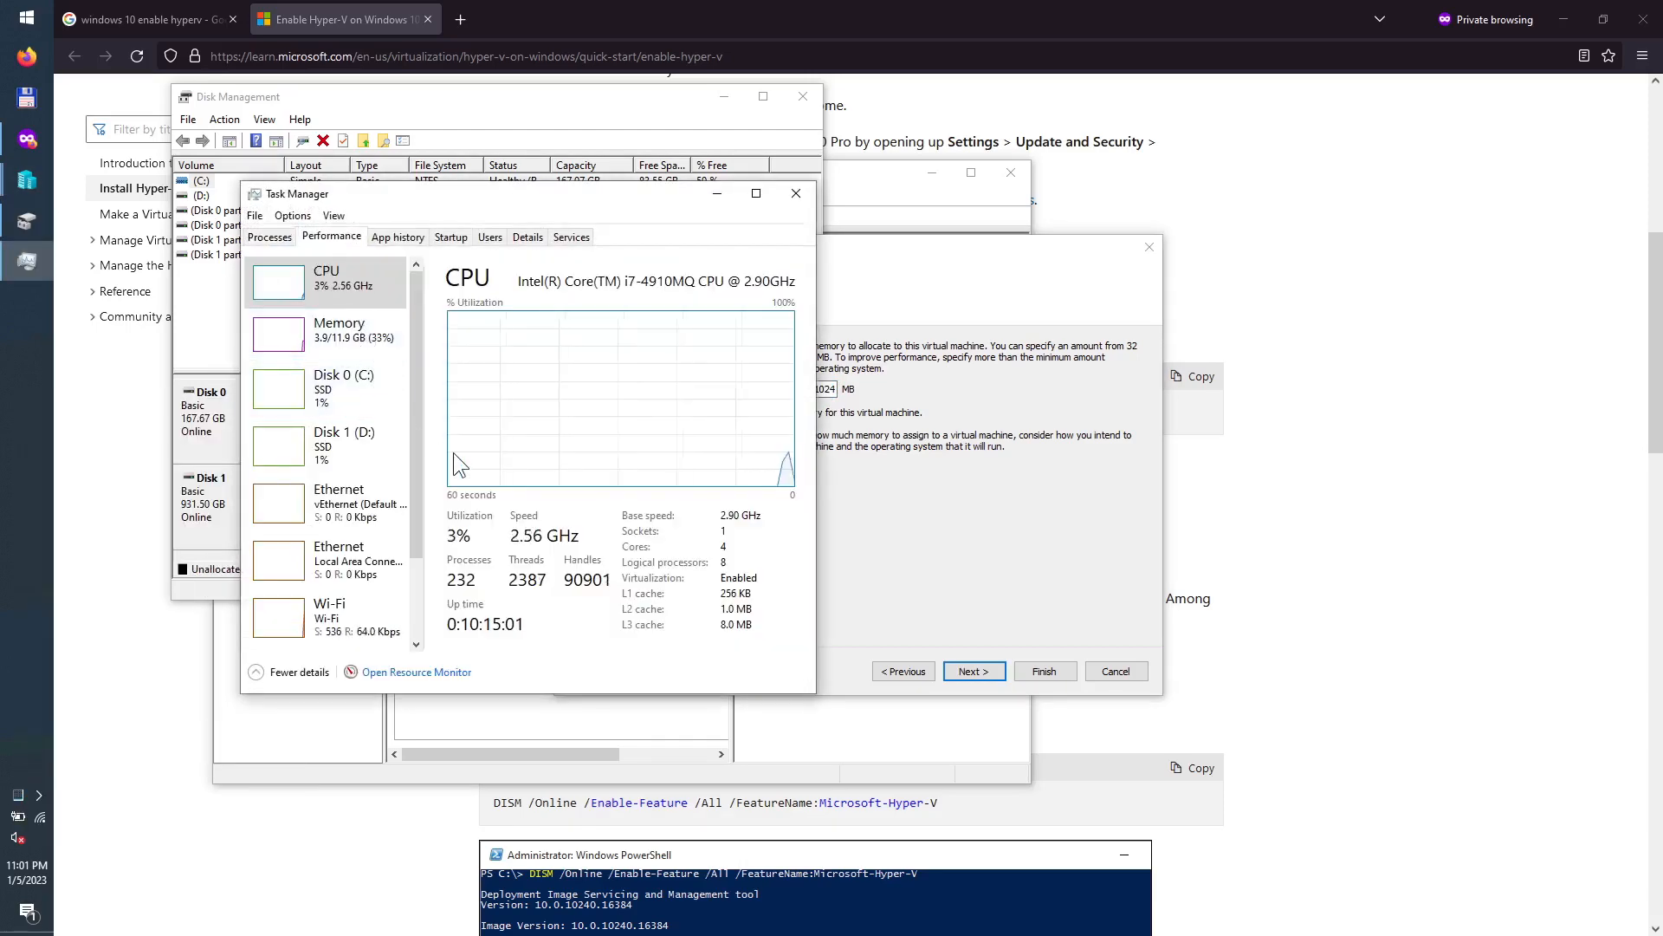
pyautogui.click(374, 350)
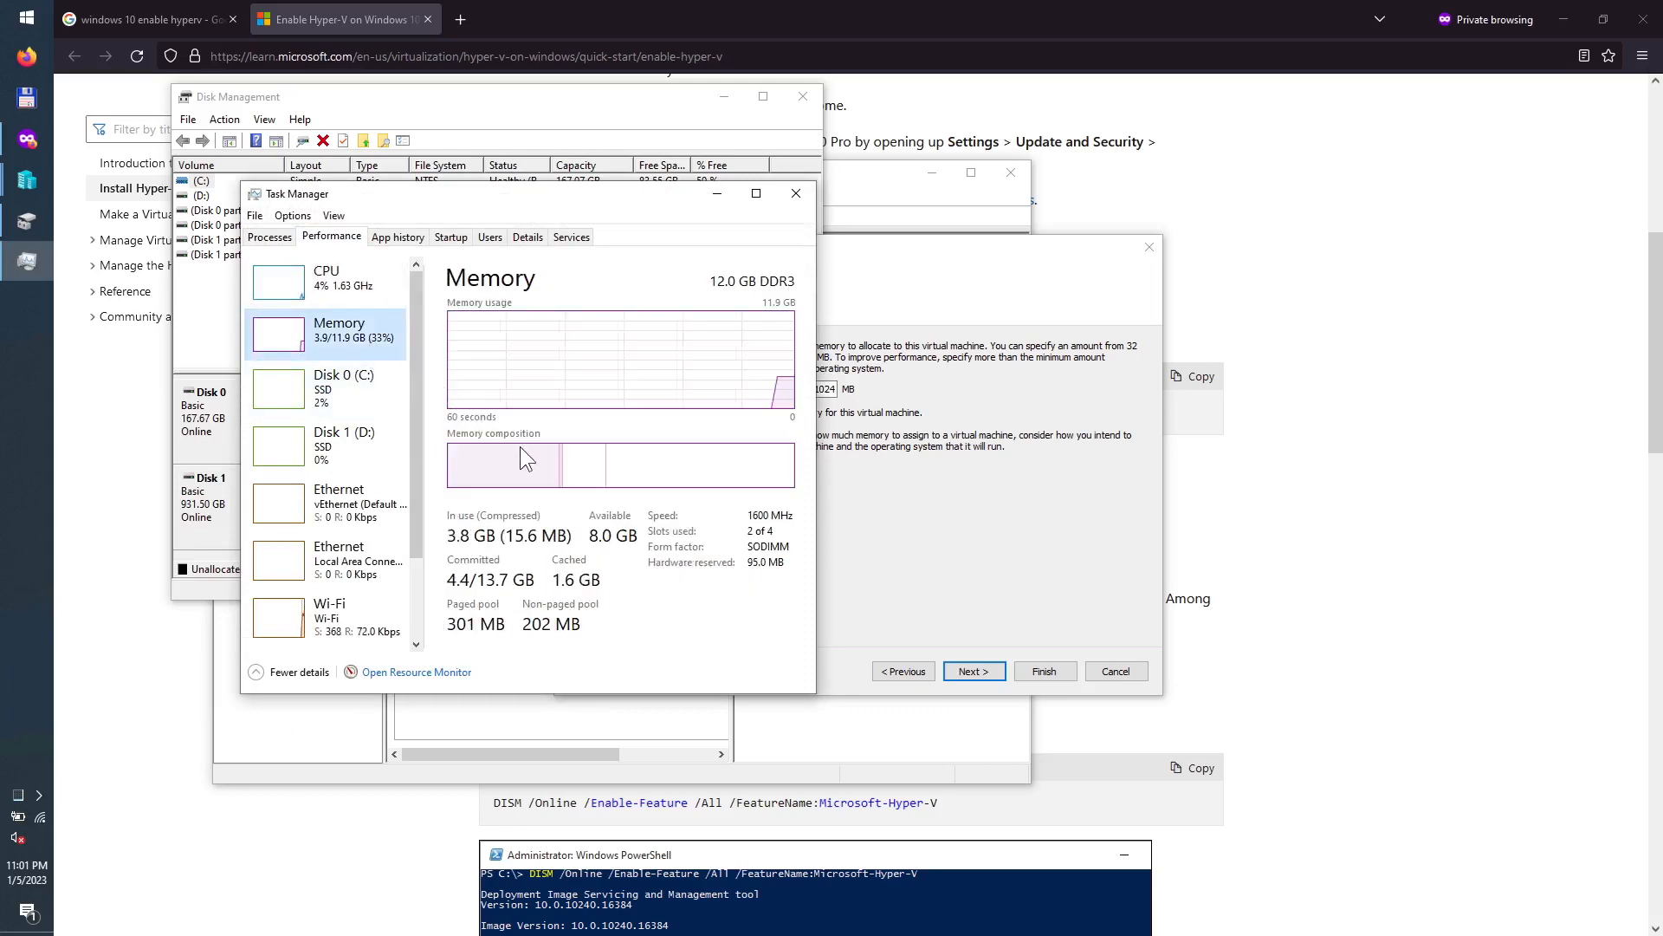
pyautogui.moveTo(548, 490)
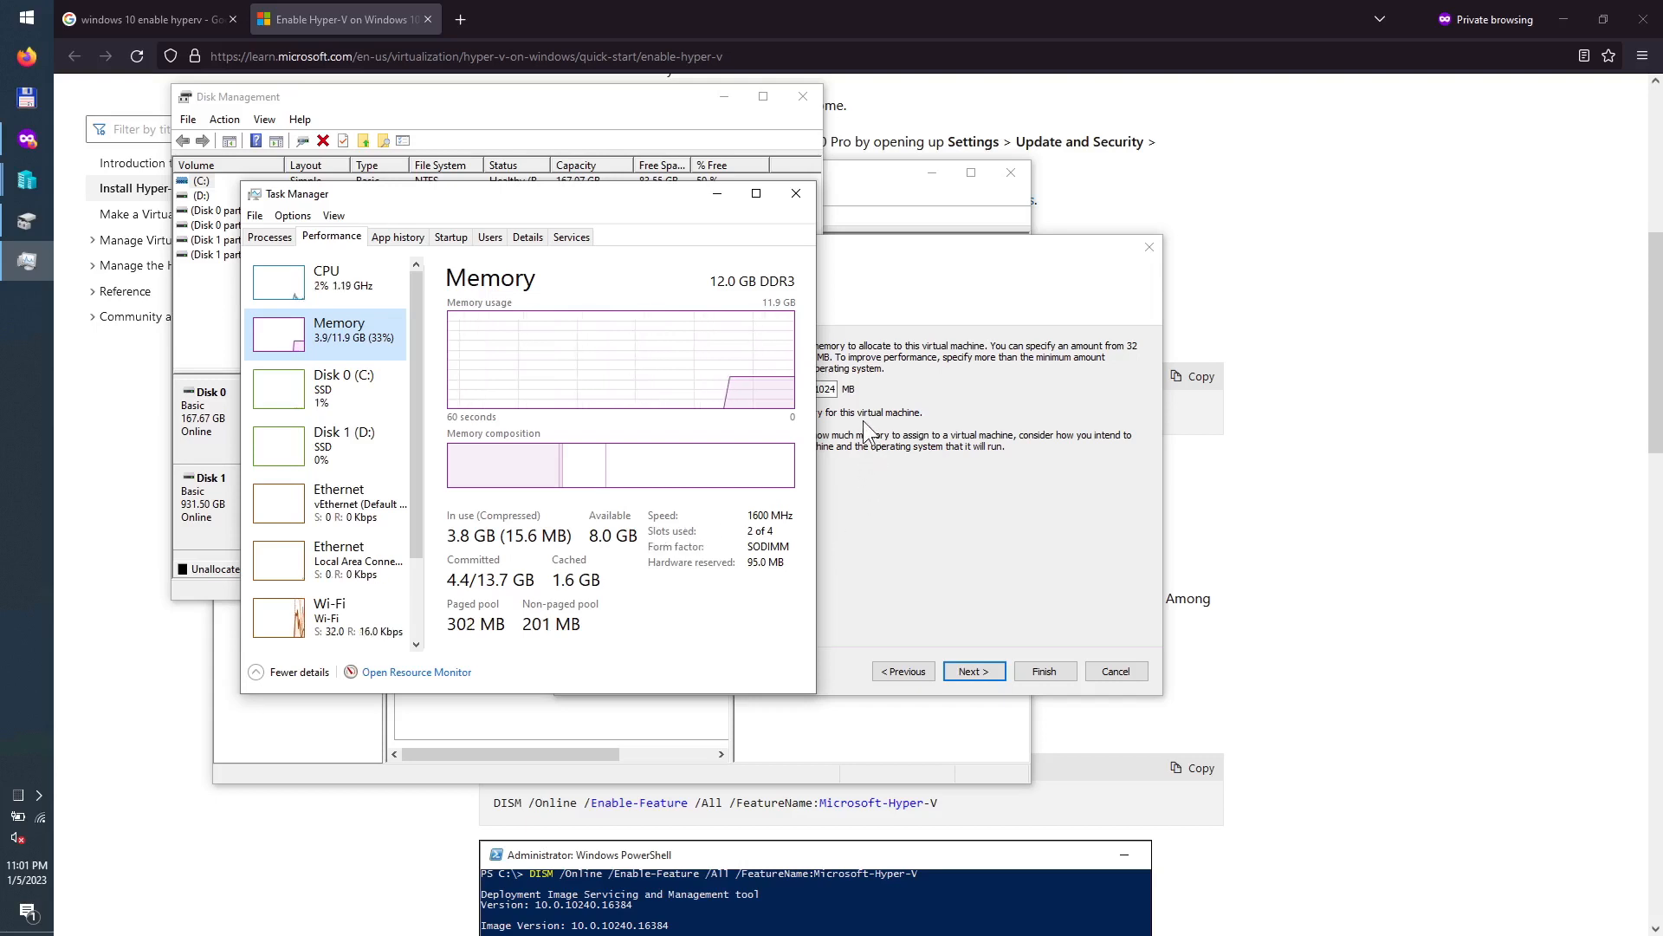
pyautogui.click(830, 404)
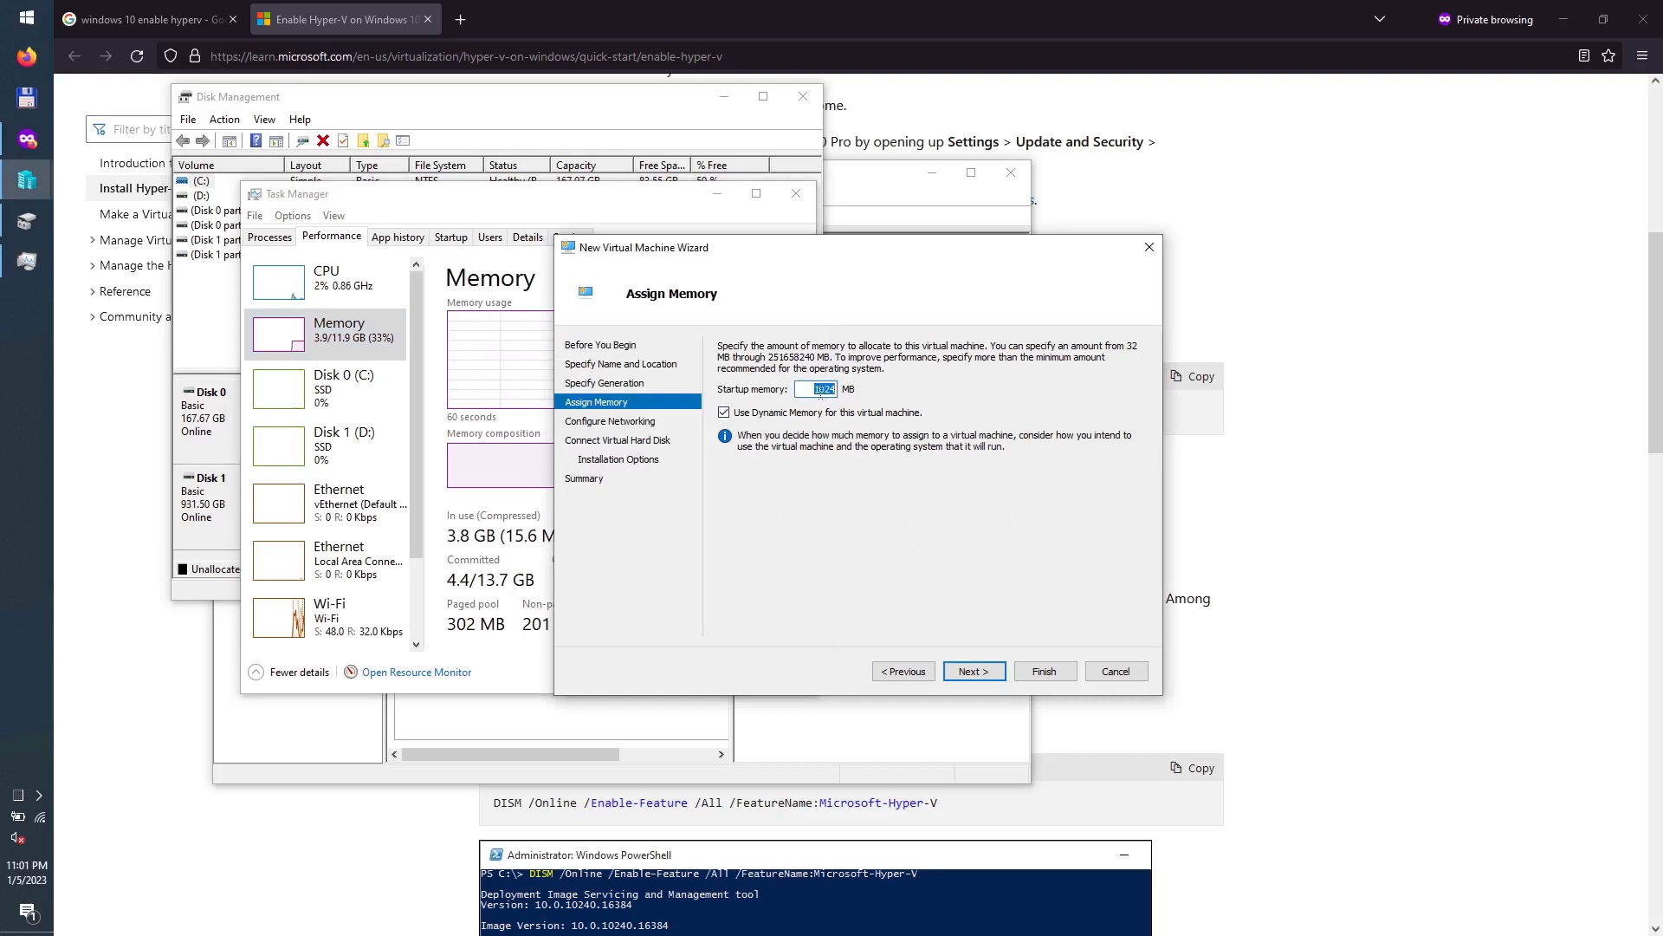
# Step: Give the VM 6024 MB startup memory with Dynamic Memory turned off
pyautogui.click(819, 390)
pyautogui.press('BackSpace')
pyautogui.write('6')
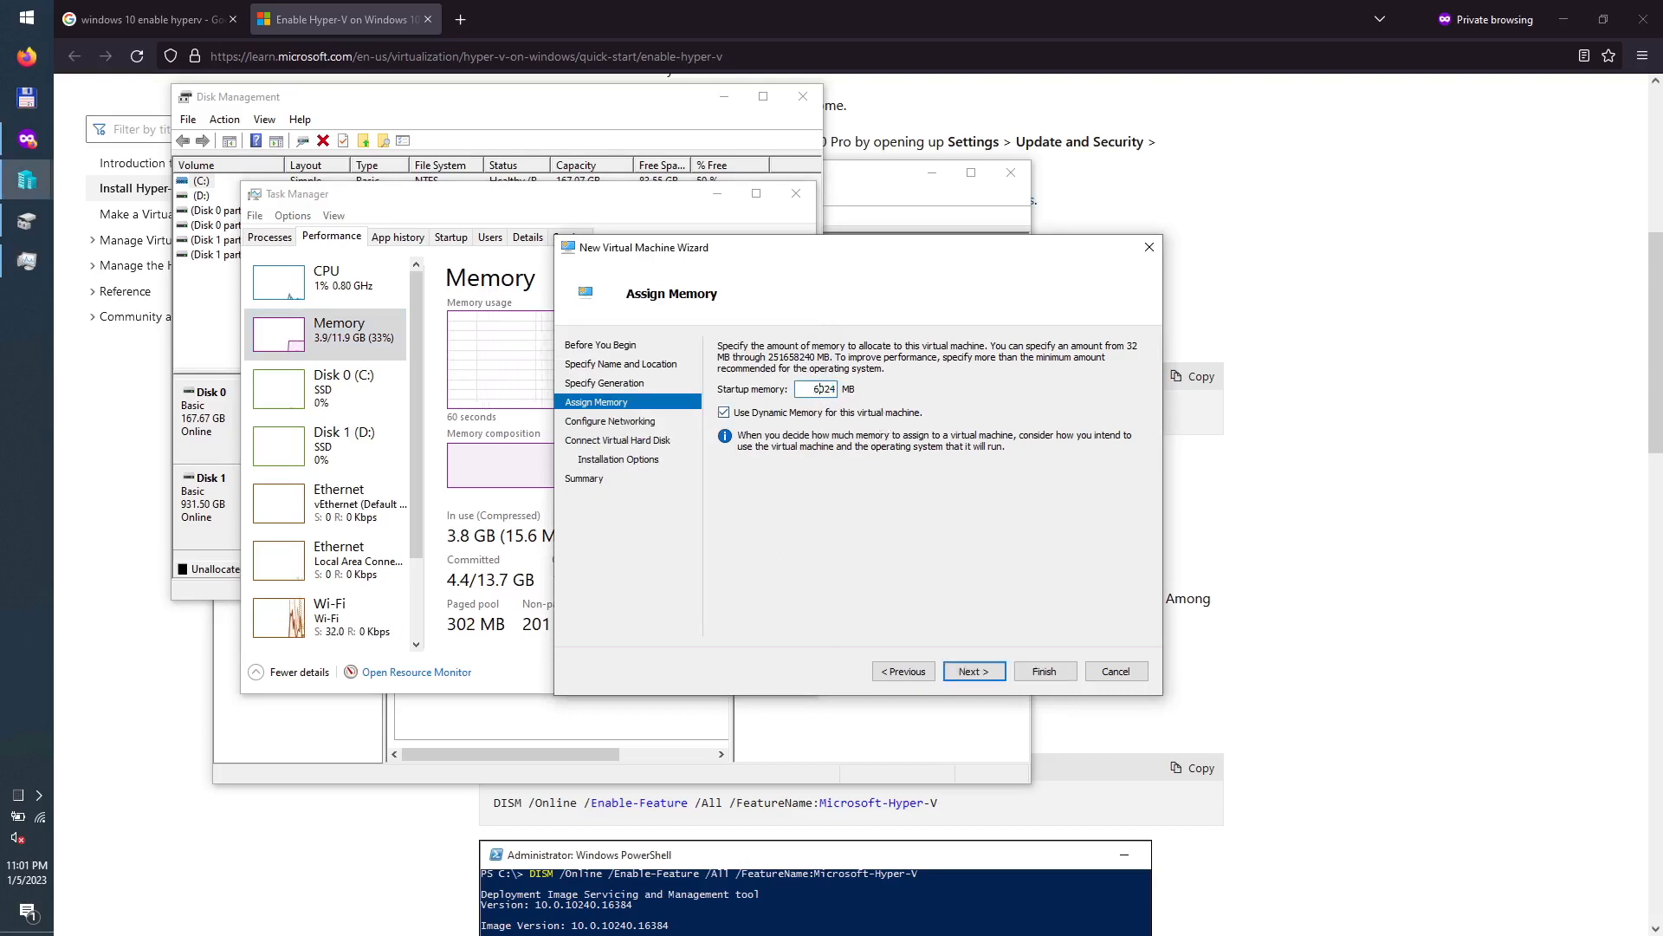
pyautogui.click(774, 415)
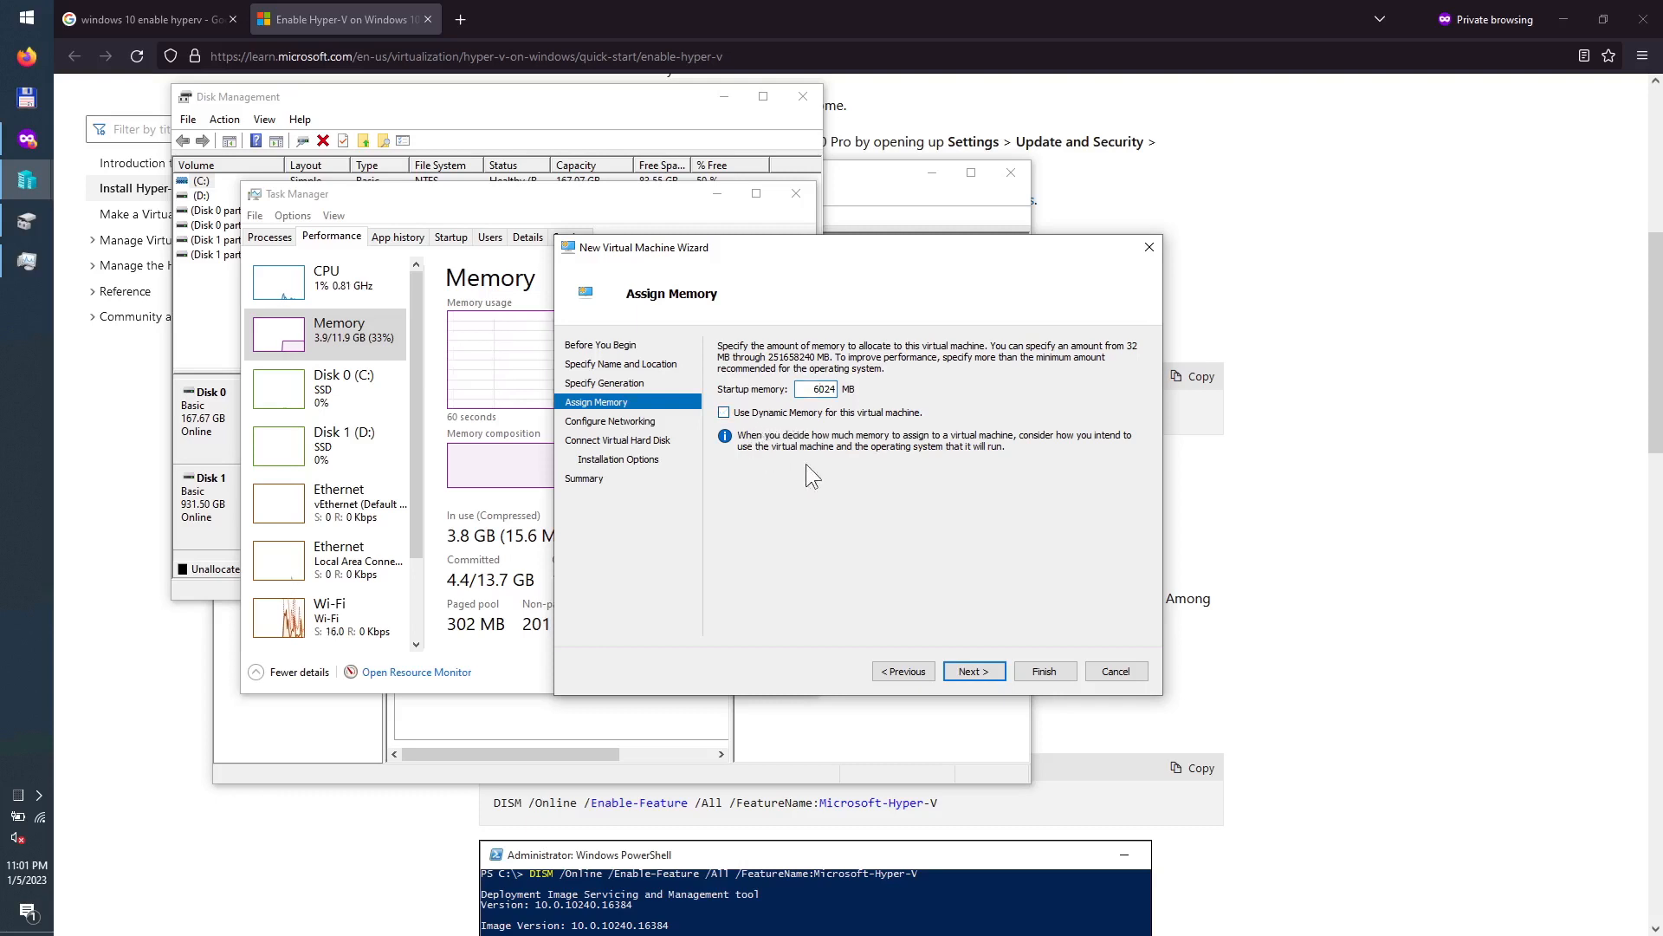
pyautogui.click(970, 672)
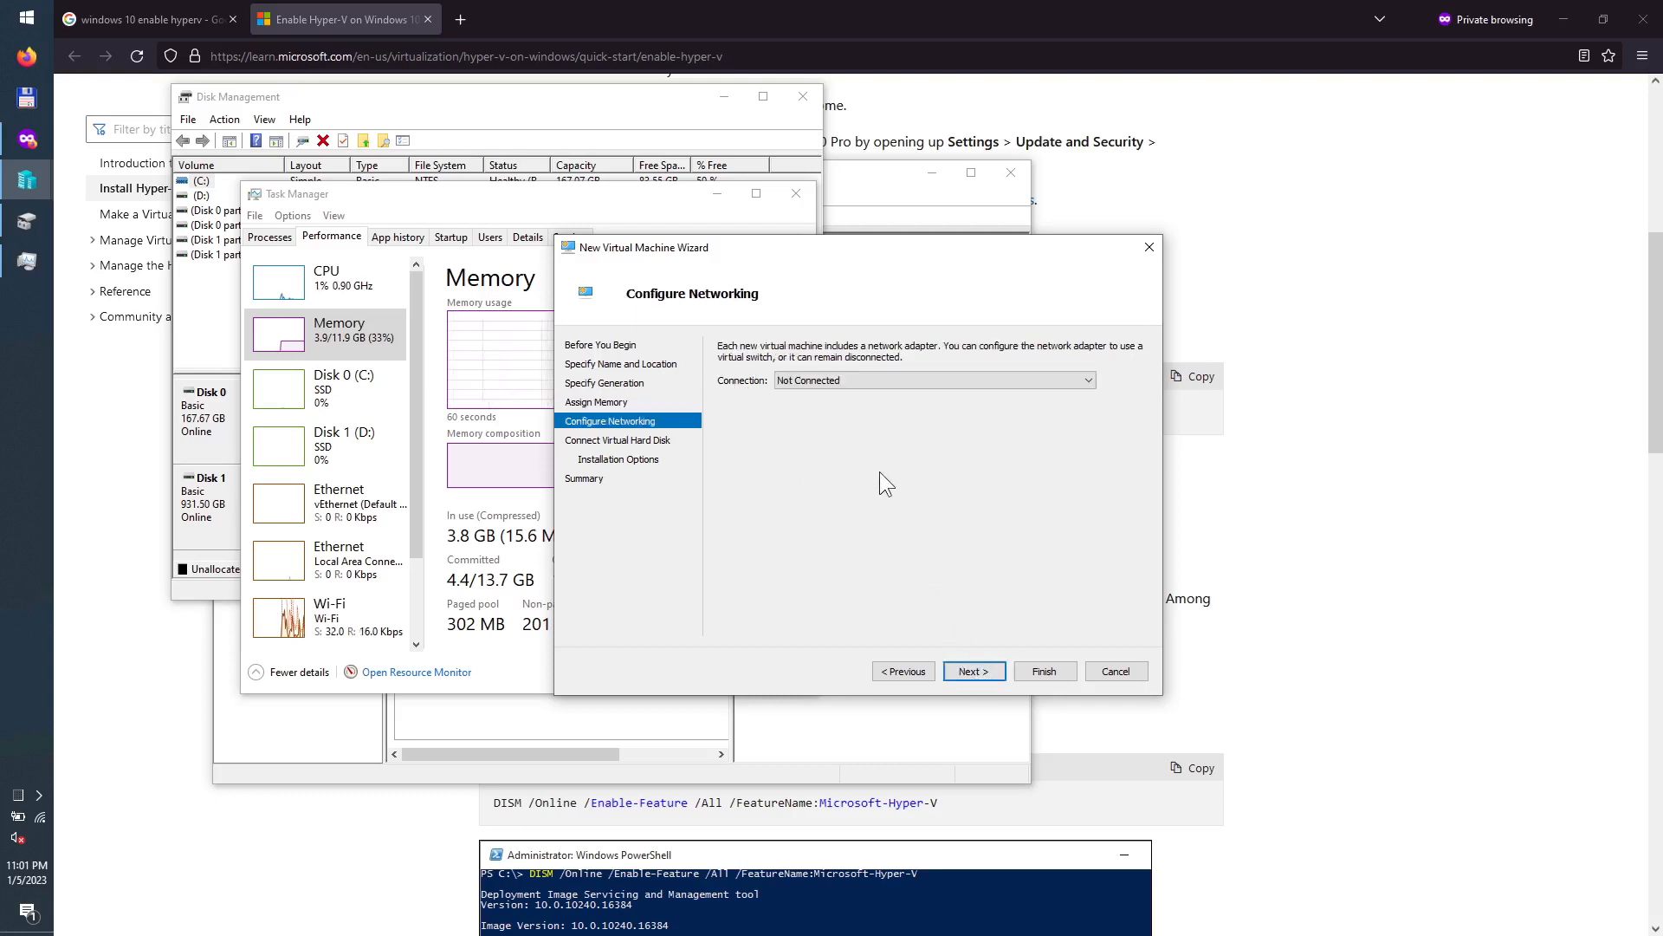
# Step: Connect the VM's network adapter to the Default Switch
pyautogui.click(861, 381)
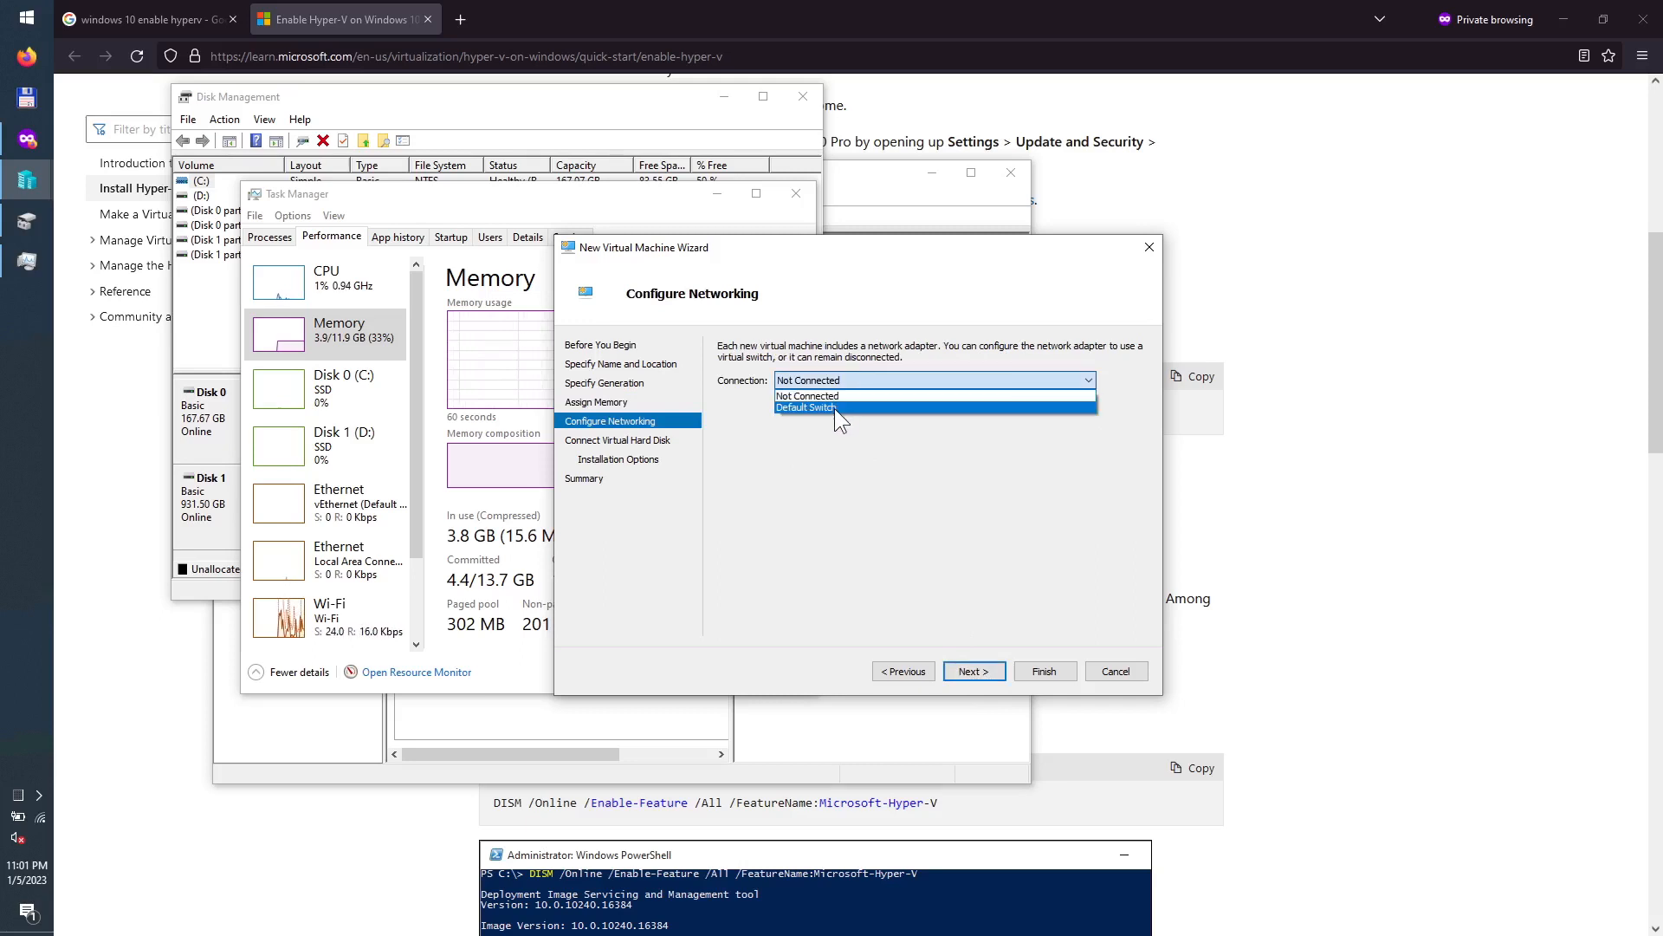
pyautogui.click(835, 409)
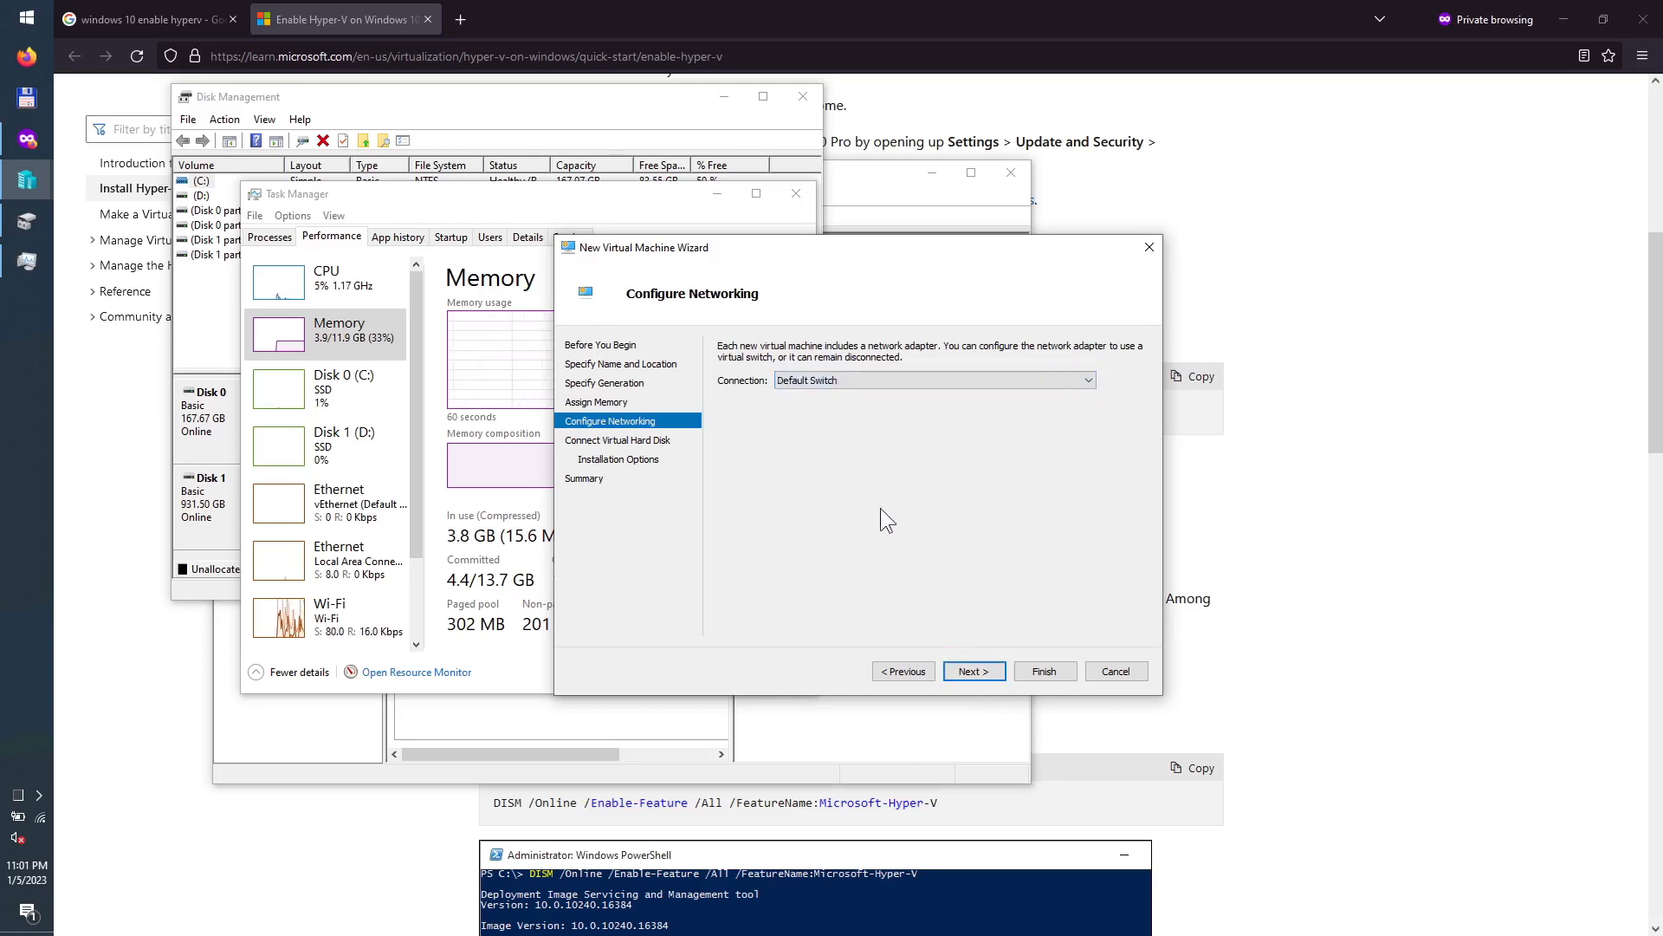
pyautogui.click(971, 672)
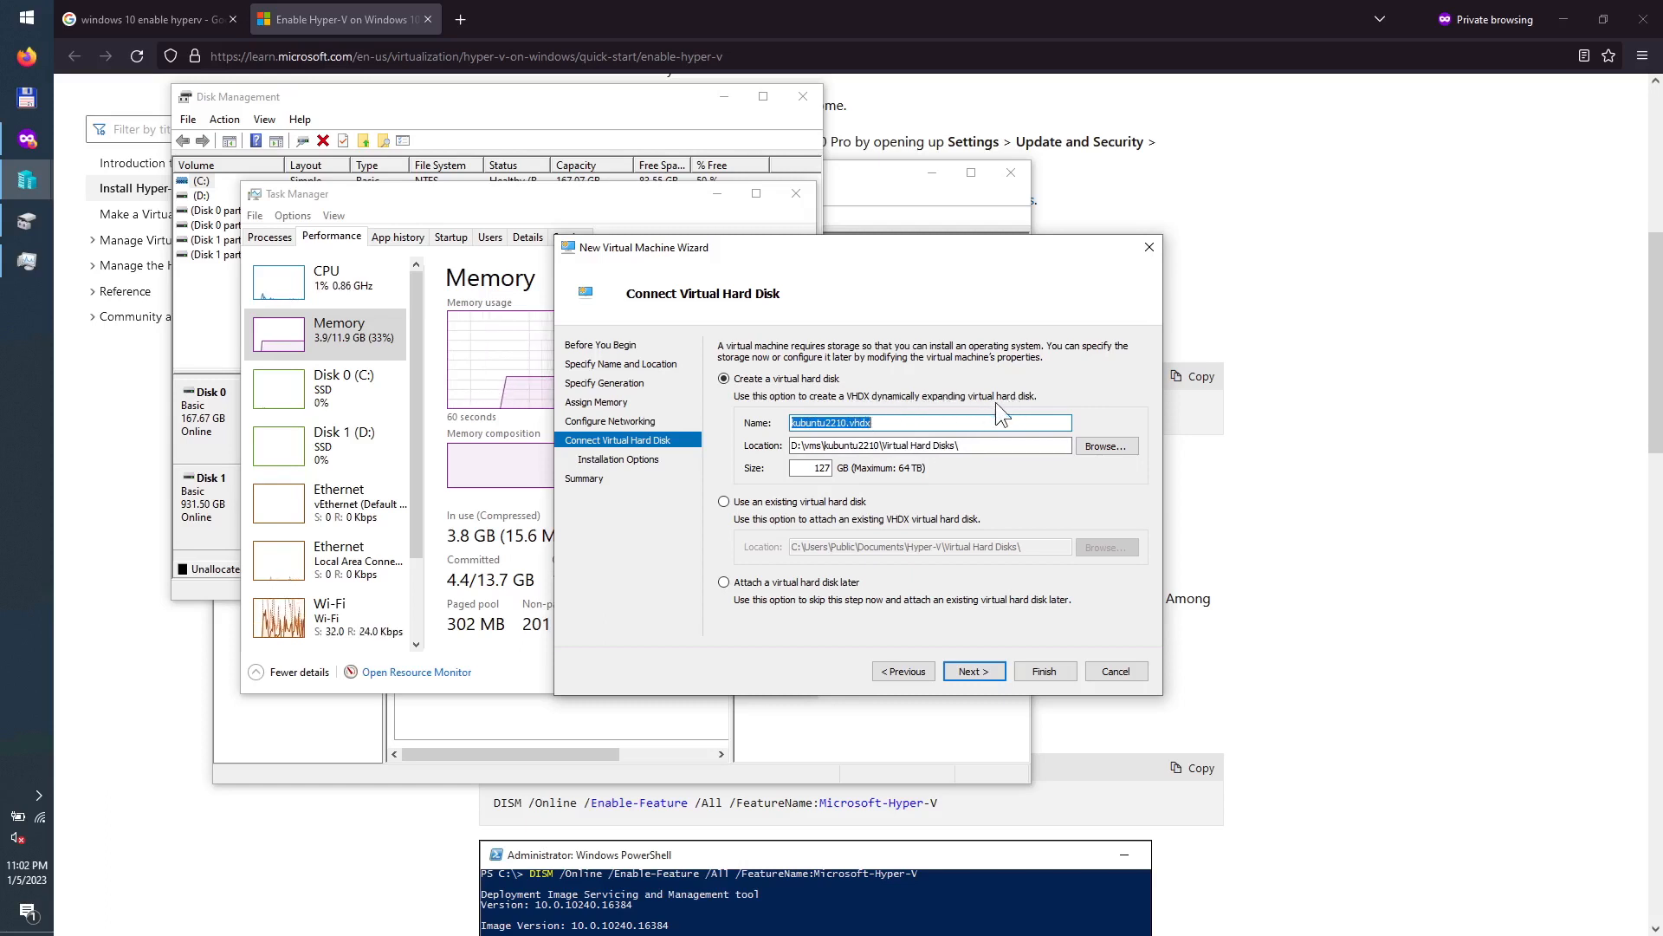
# Step: Set the new kubuntu2210.vhdx virtual disk size to 250 GB and continue
pyautogui.doubleClick(813, 474)
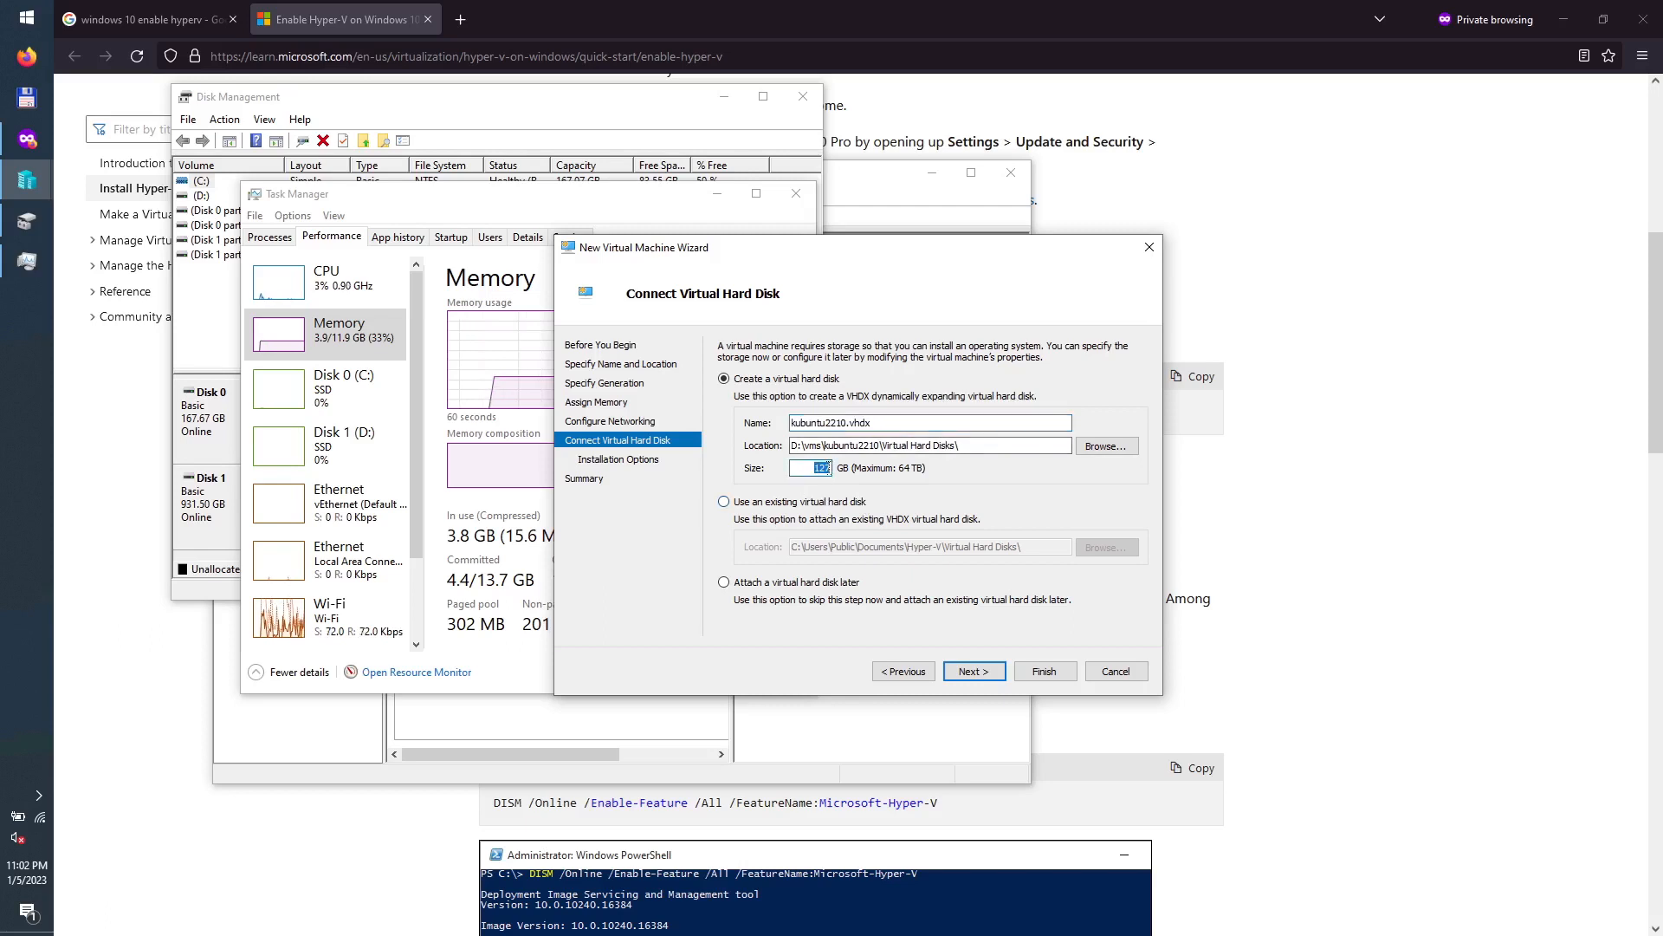
pyautogui.write('250')
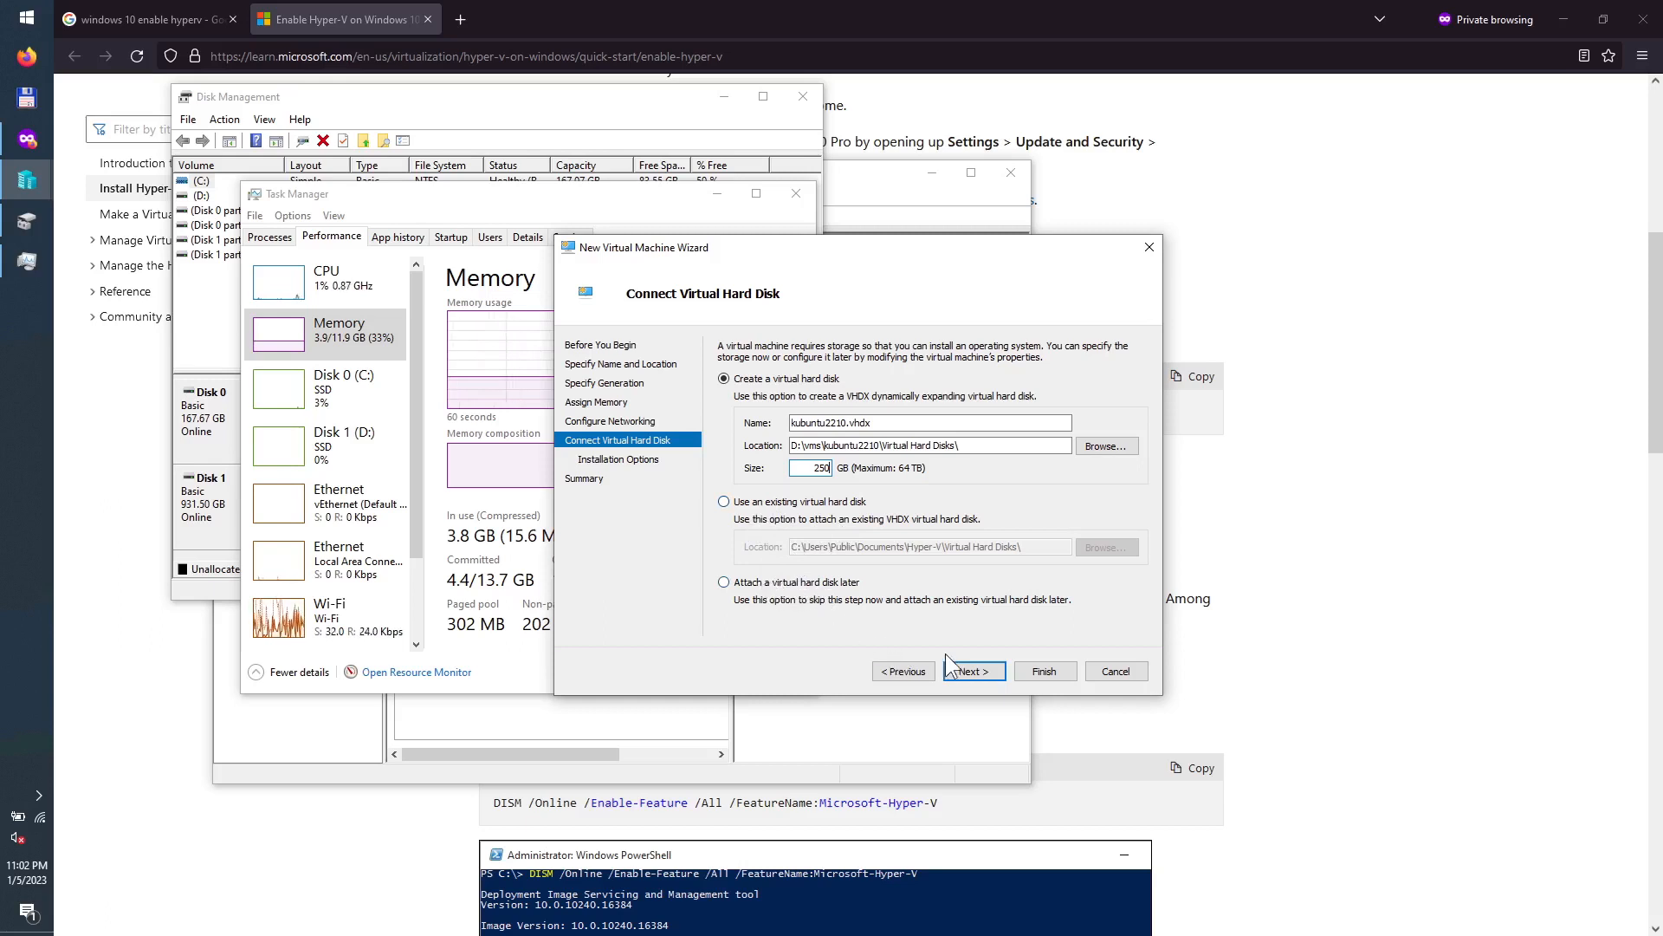
pyautogui.click(964, 671)
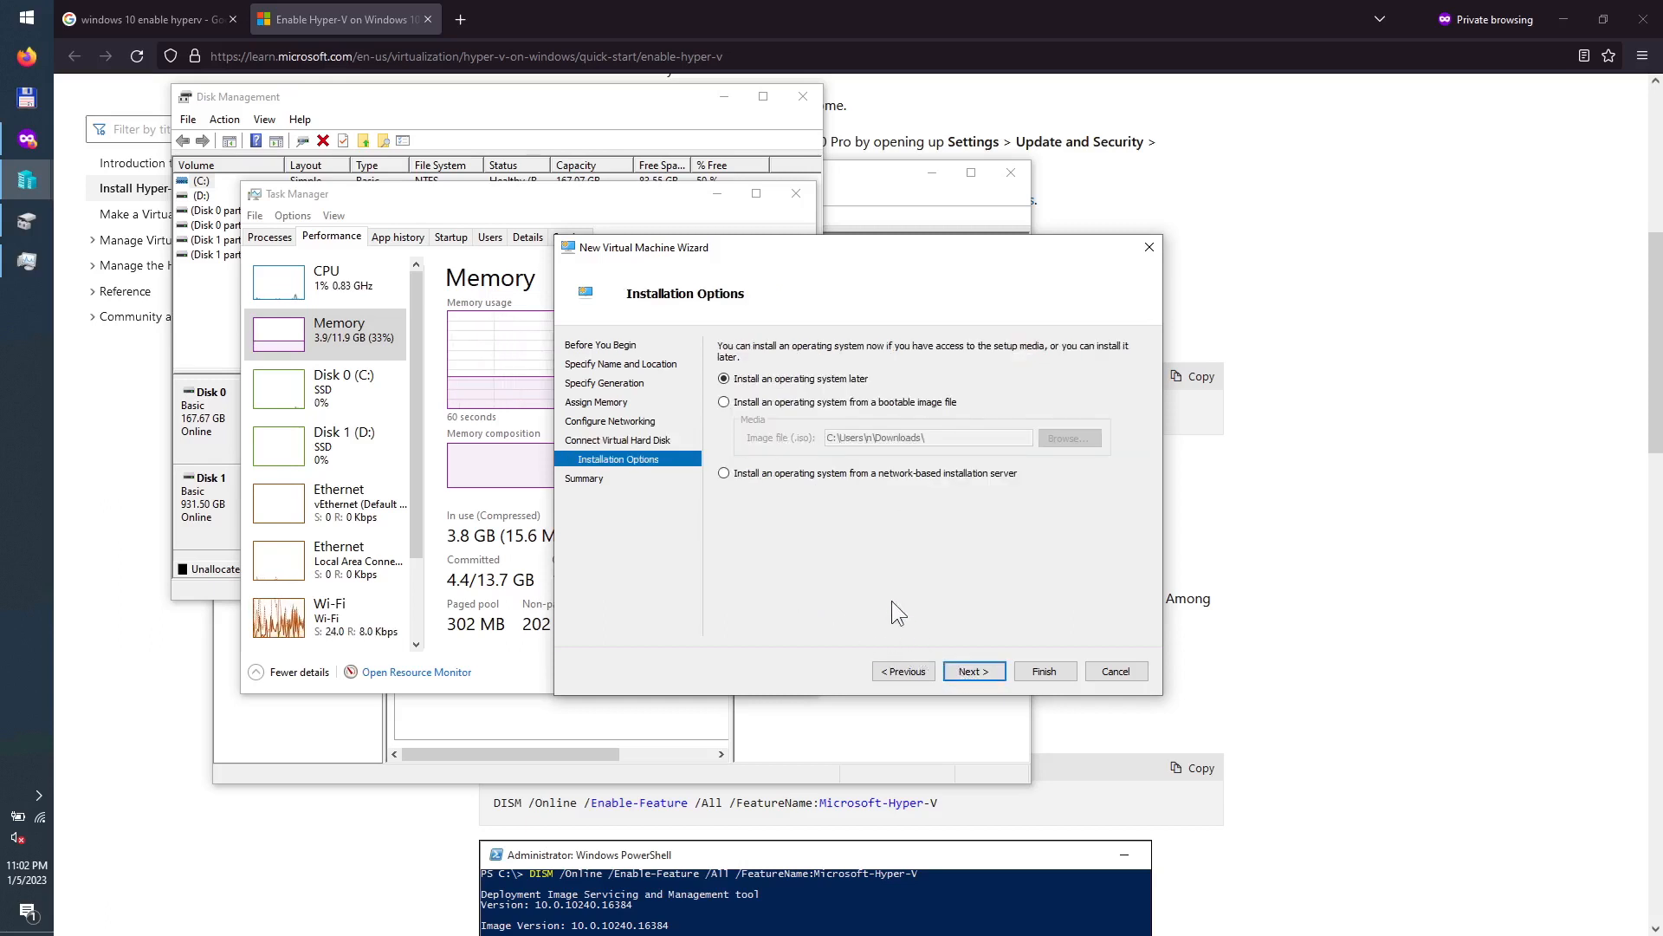
# Step: Install from the kubuntu-22.10-desktop-amd64.iso bootable image and advance to the Summary page
pyautogui.click(783, 402)
pyautogui.click(943, 438)
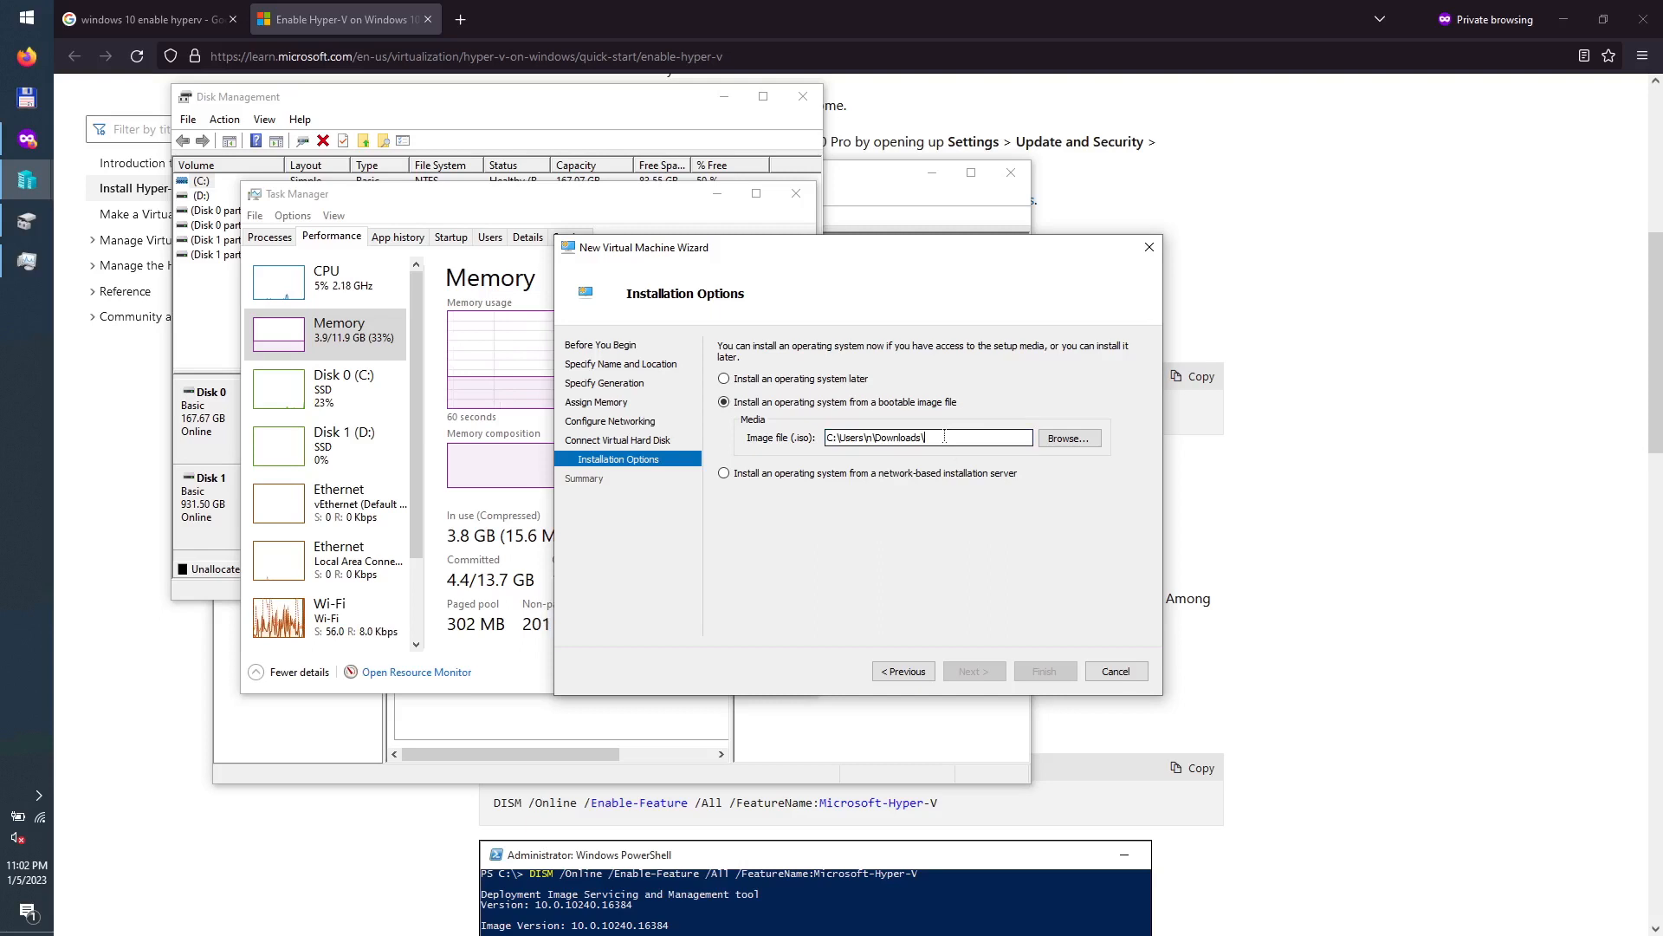
pyautogui.write('k')
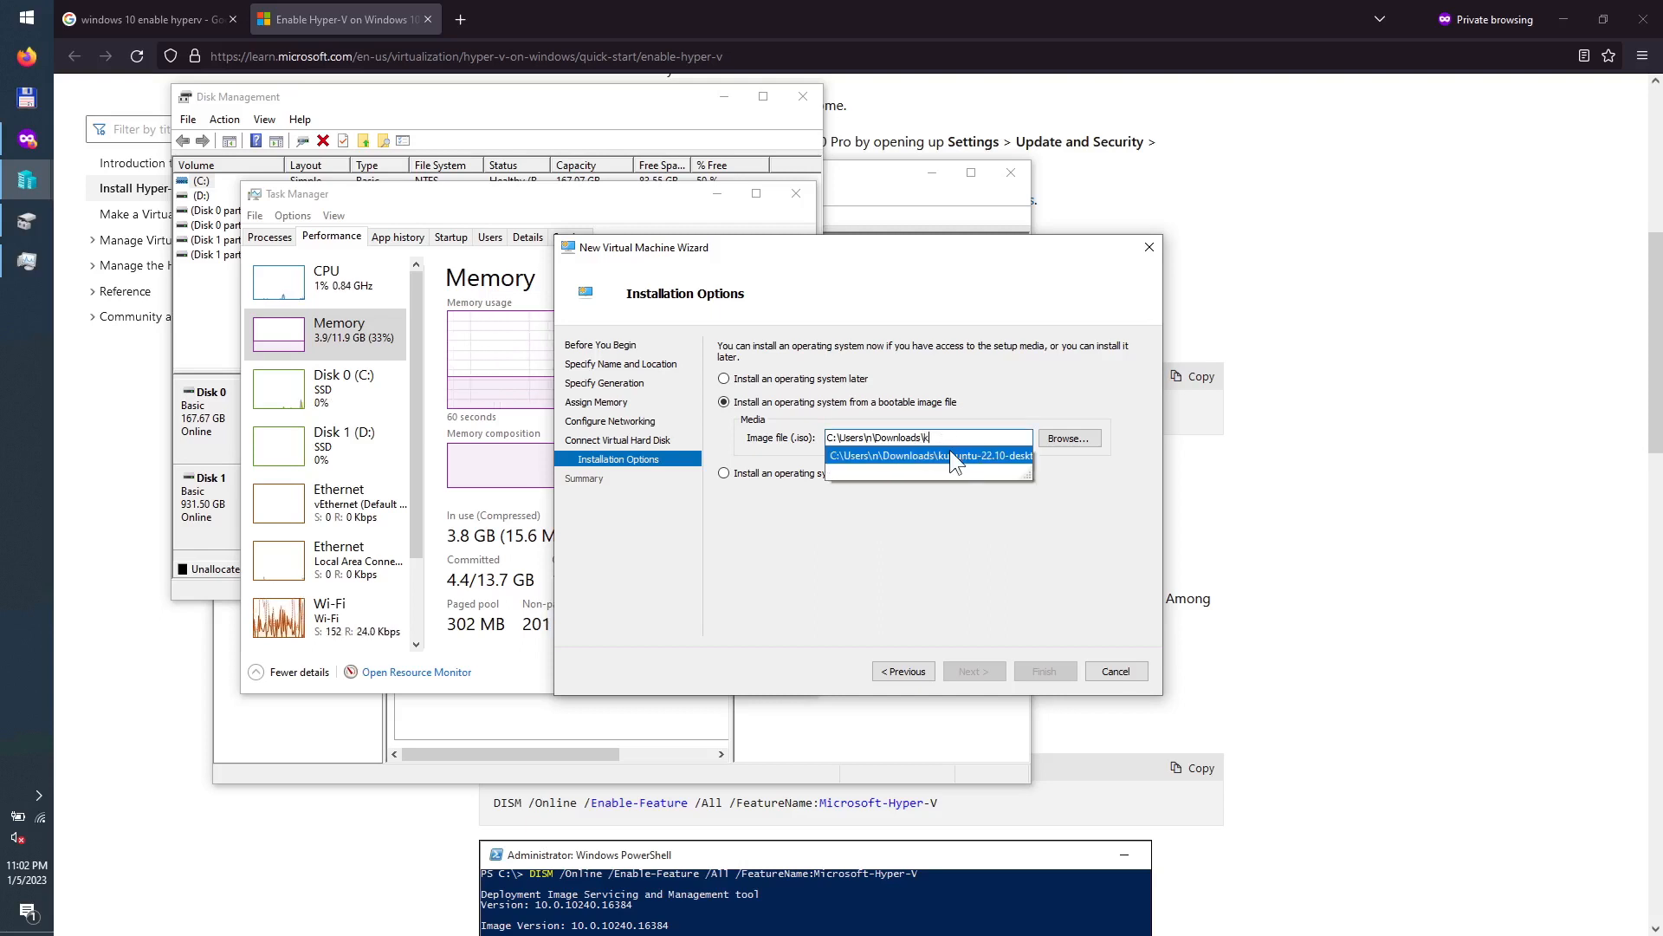
pyautogui.click(950, 451)
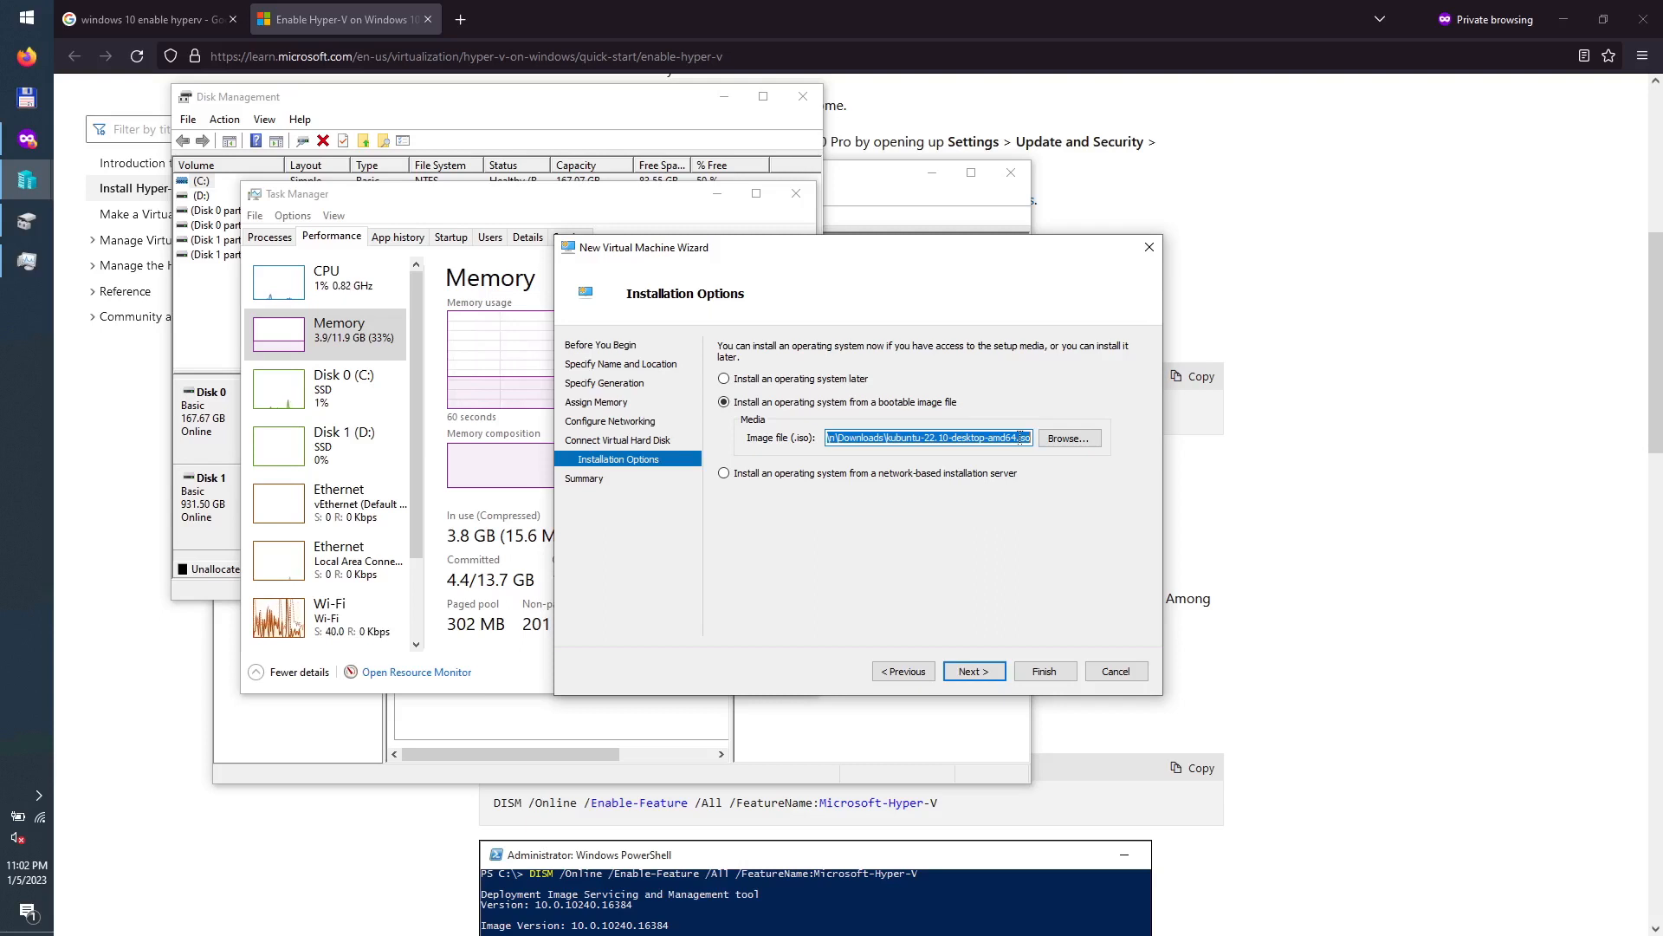
pyautogui.click(973, 672)
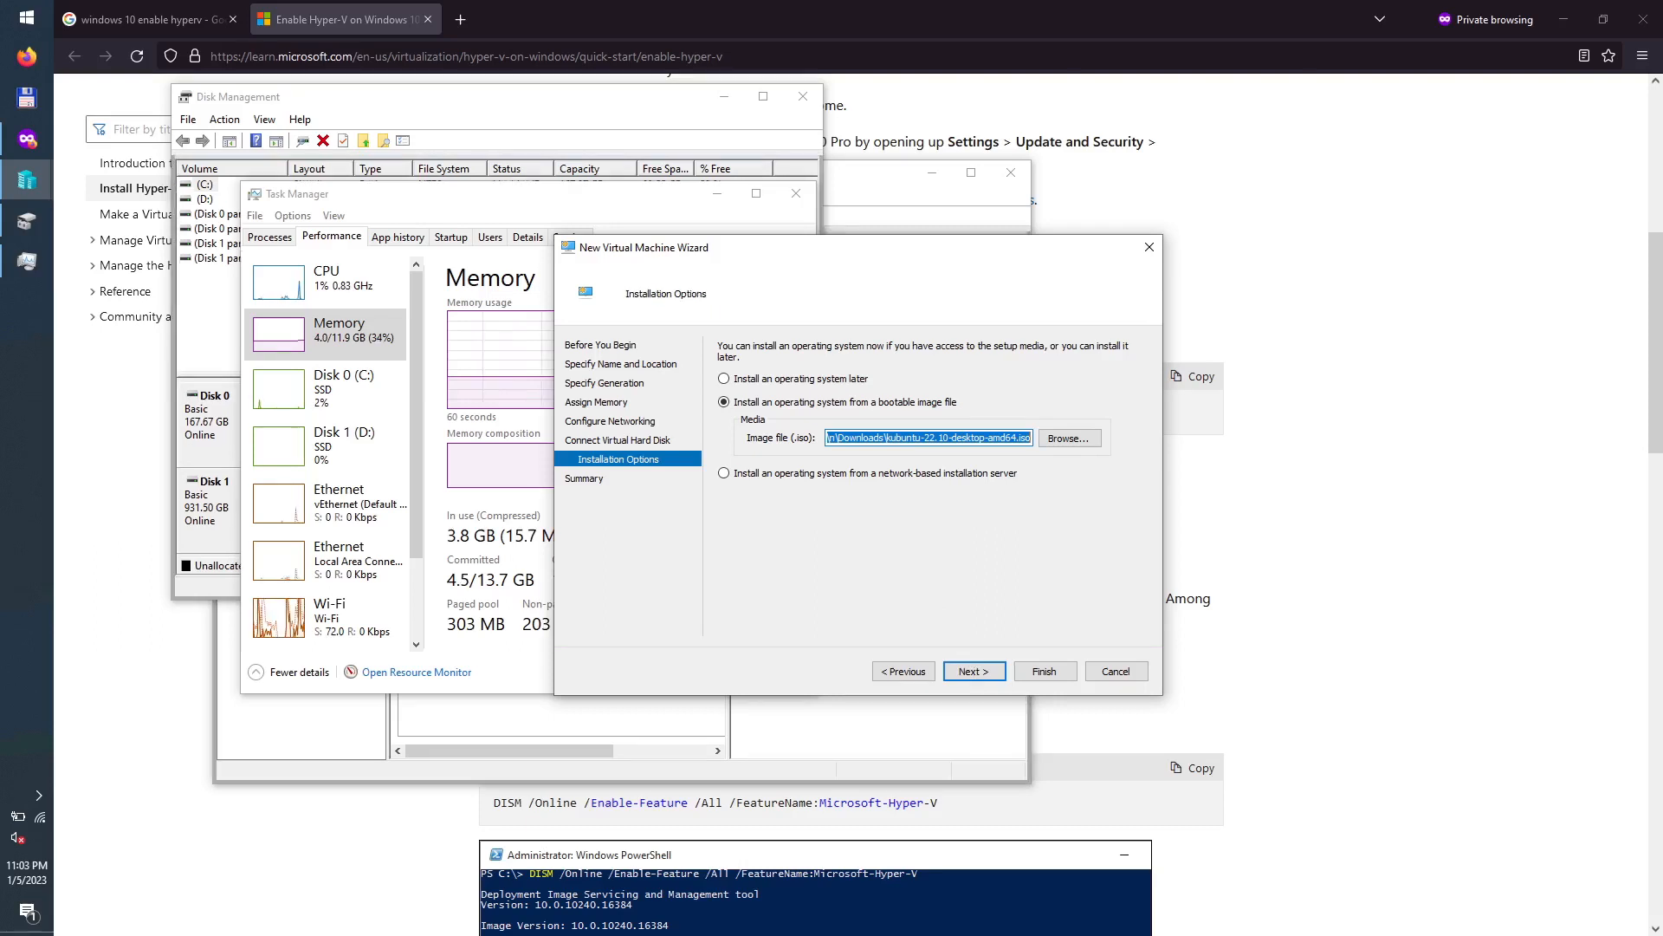
pyautogui.click(976, 664)
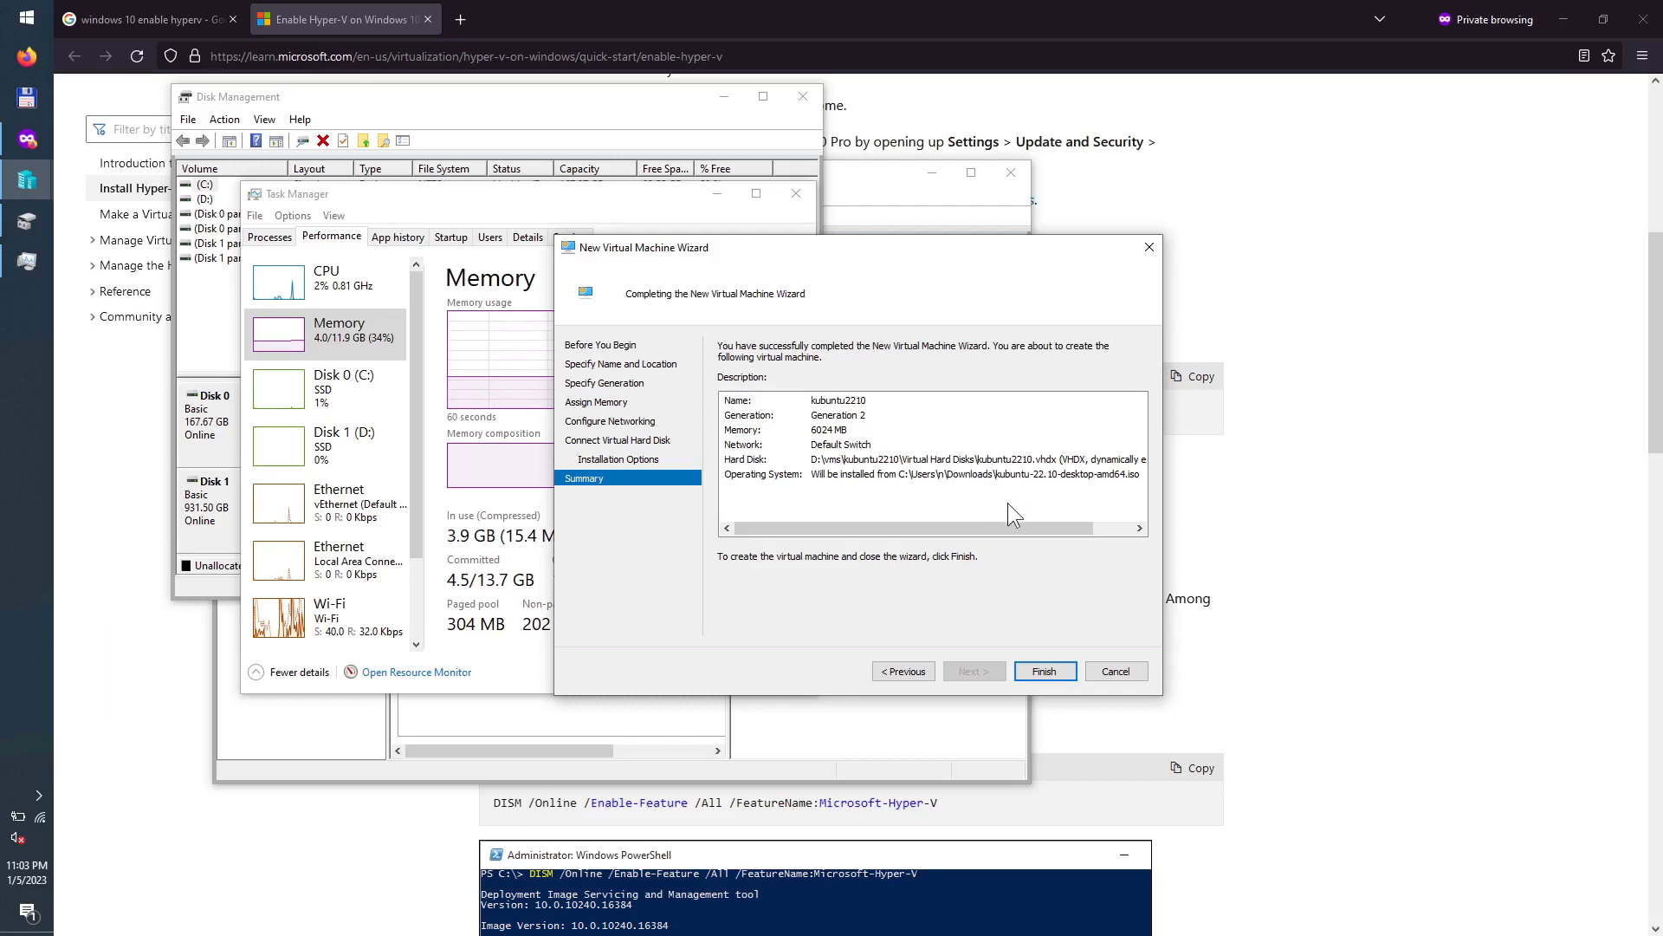
# Step: Finish the wizard, which fails with a virtual hard disk creation error
pyautogui.click(1043, 671)
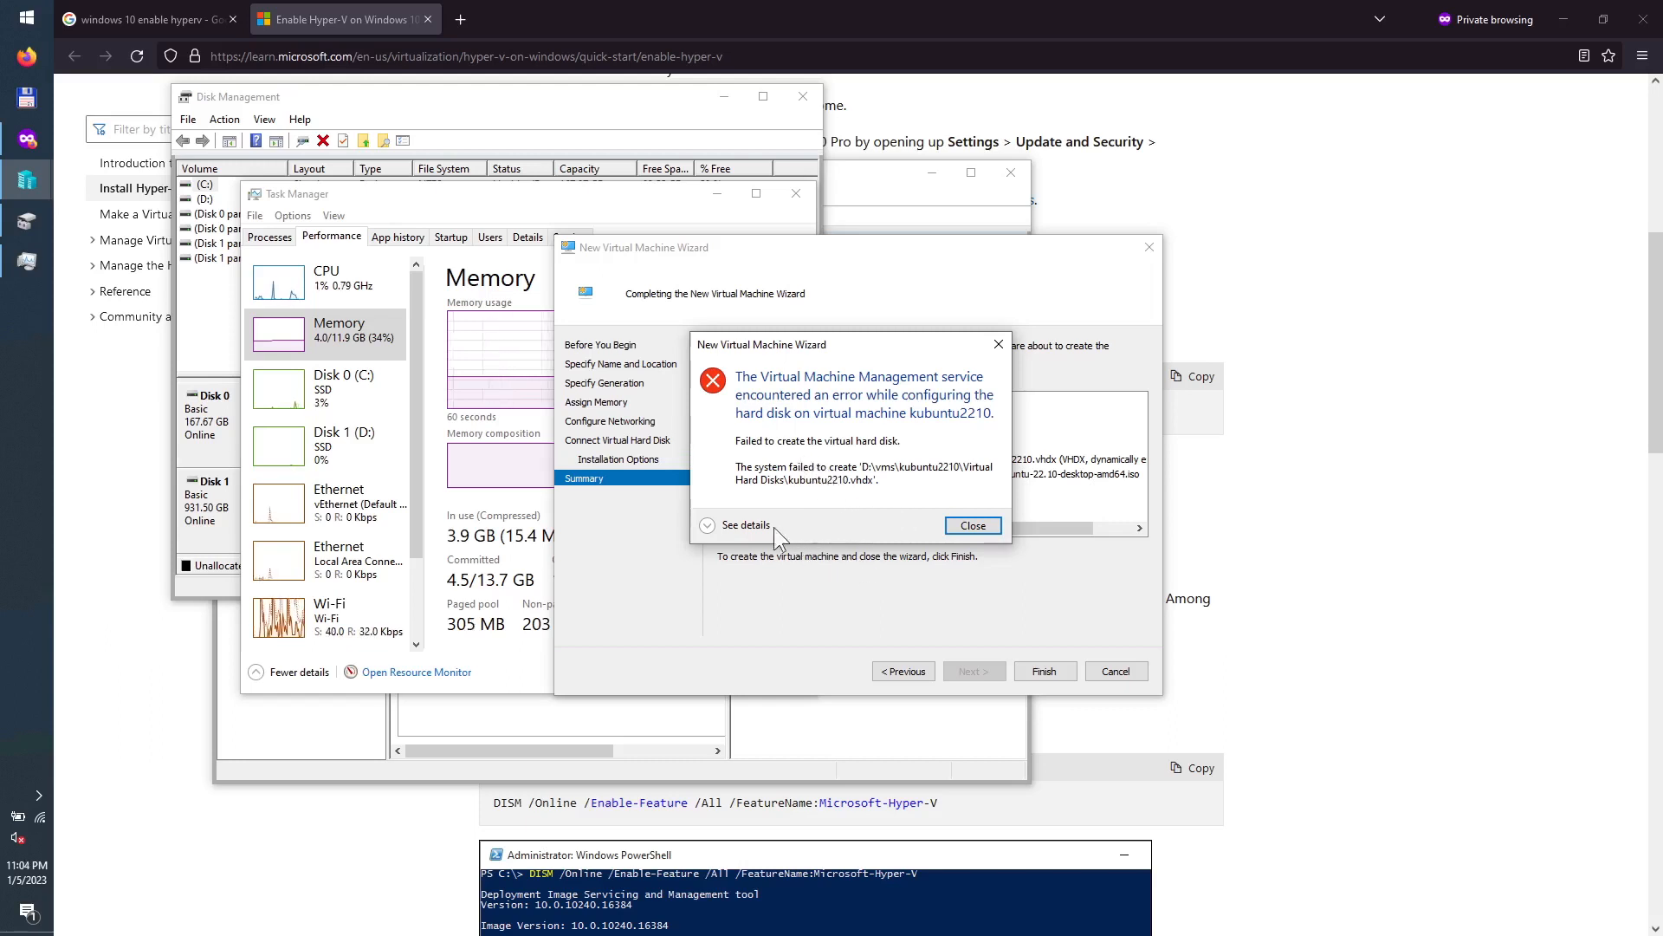
pyautogui.rightClick(32, 25)
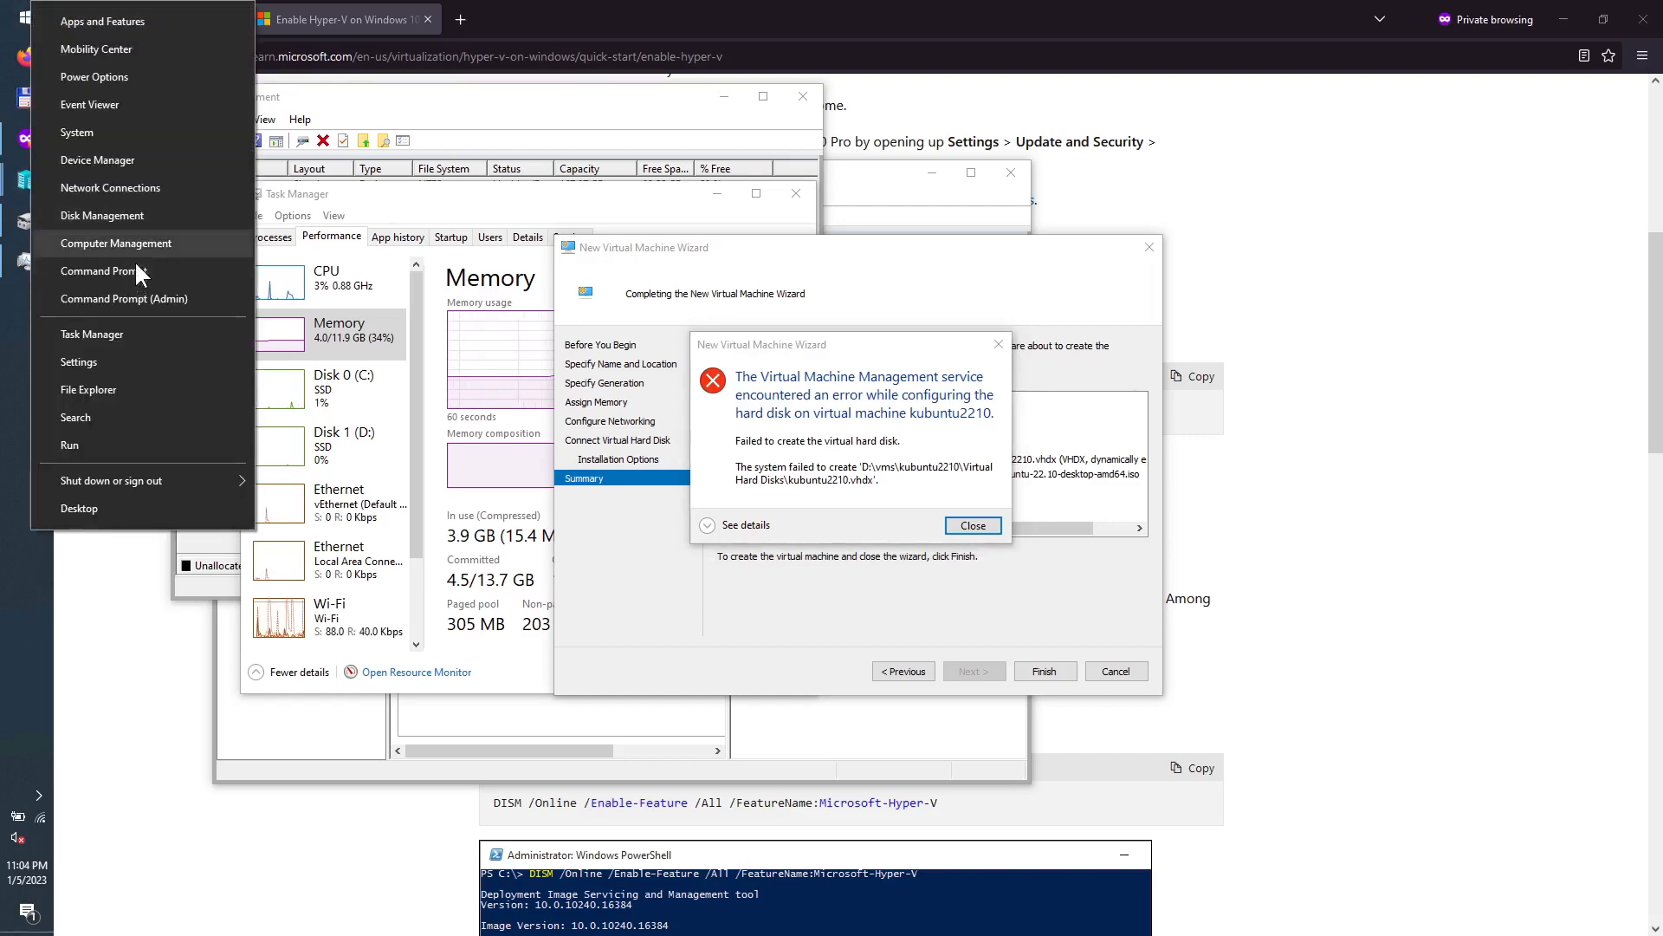
# Step: Check D:\vms\kubuntu2210\Virtual Hard Disks in File Explorer, finding an existing disk image, then minimise it
pyautogui.click(106, 390)
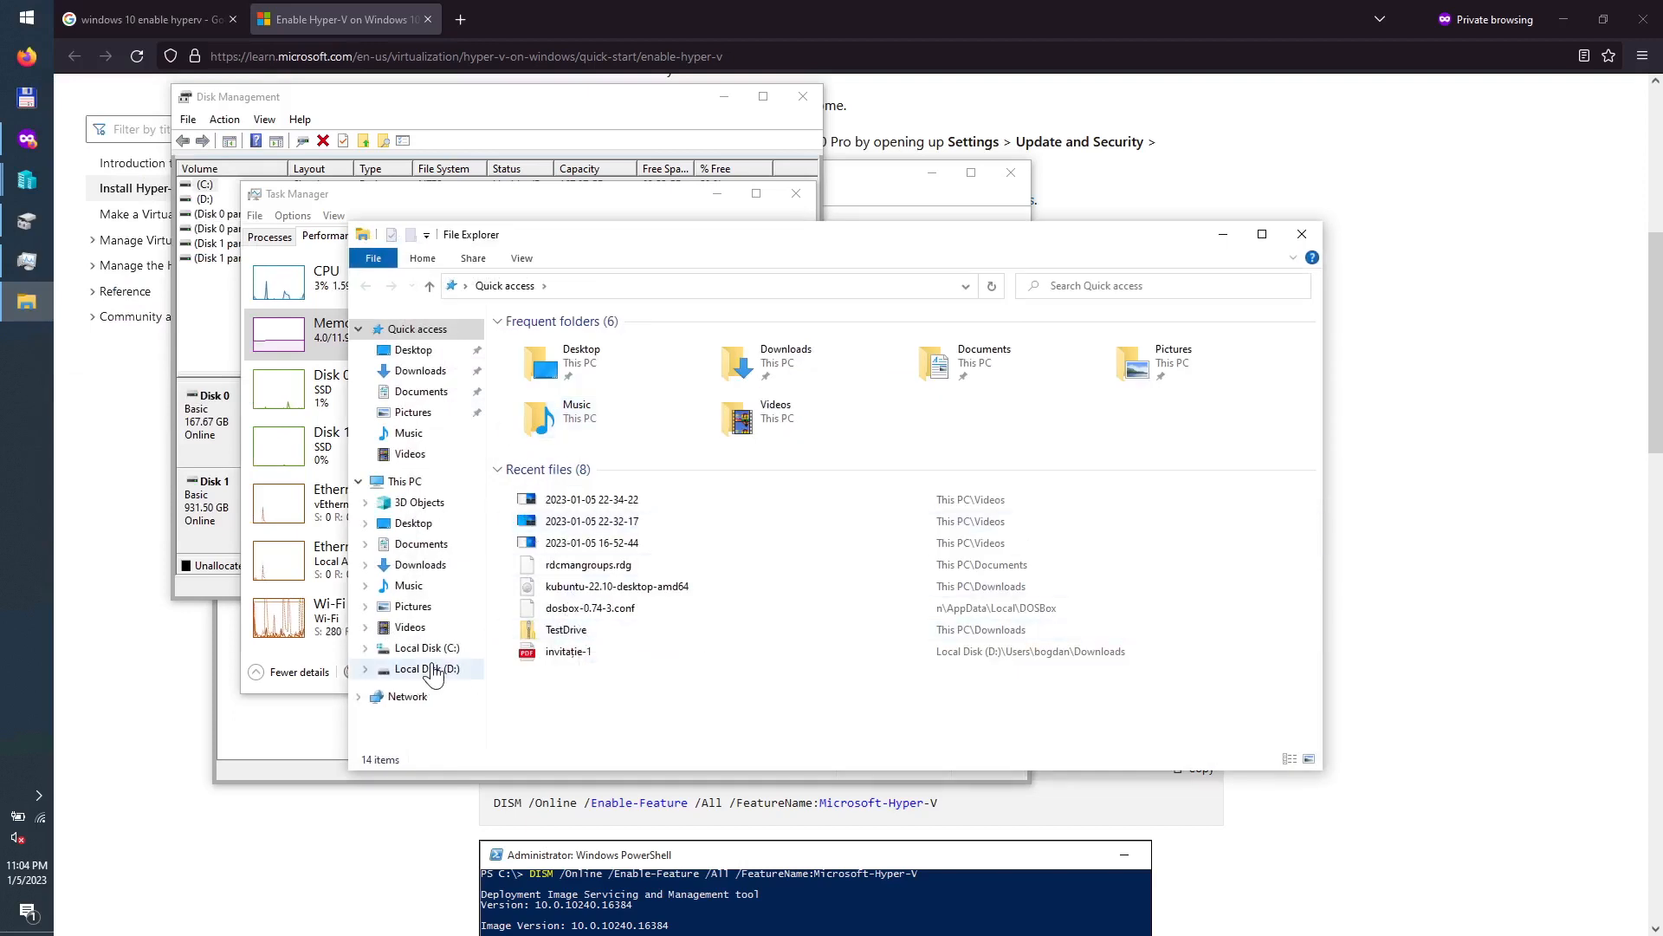
pyautogui.click(433, 668)
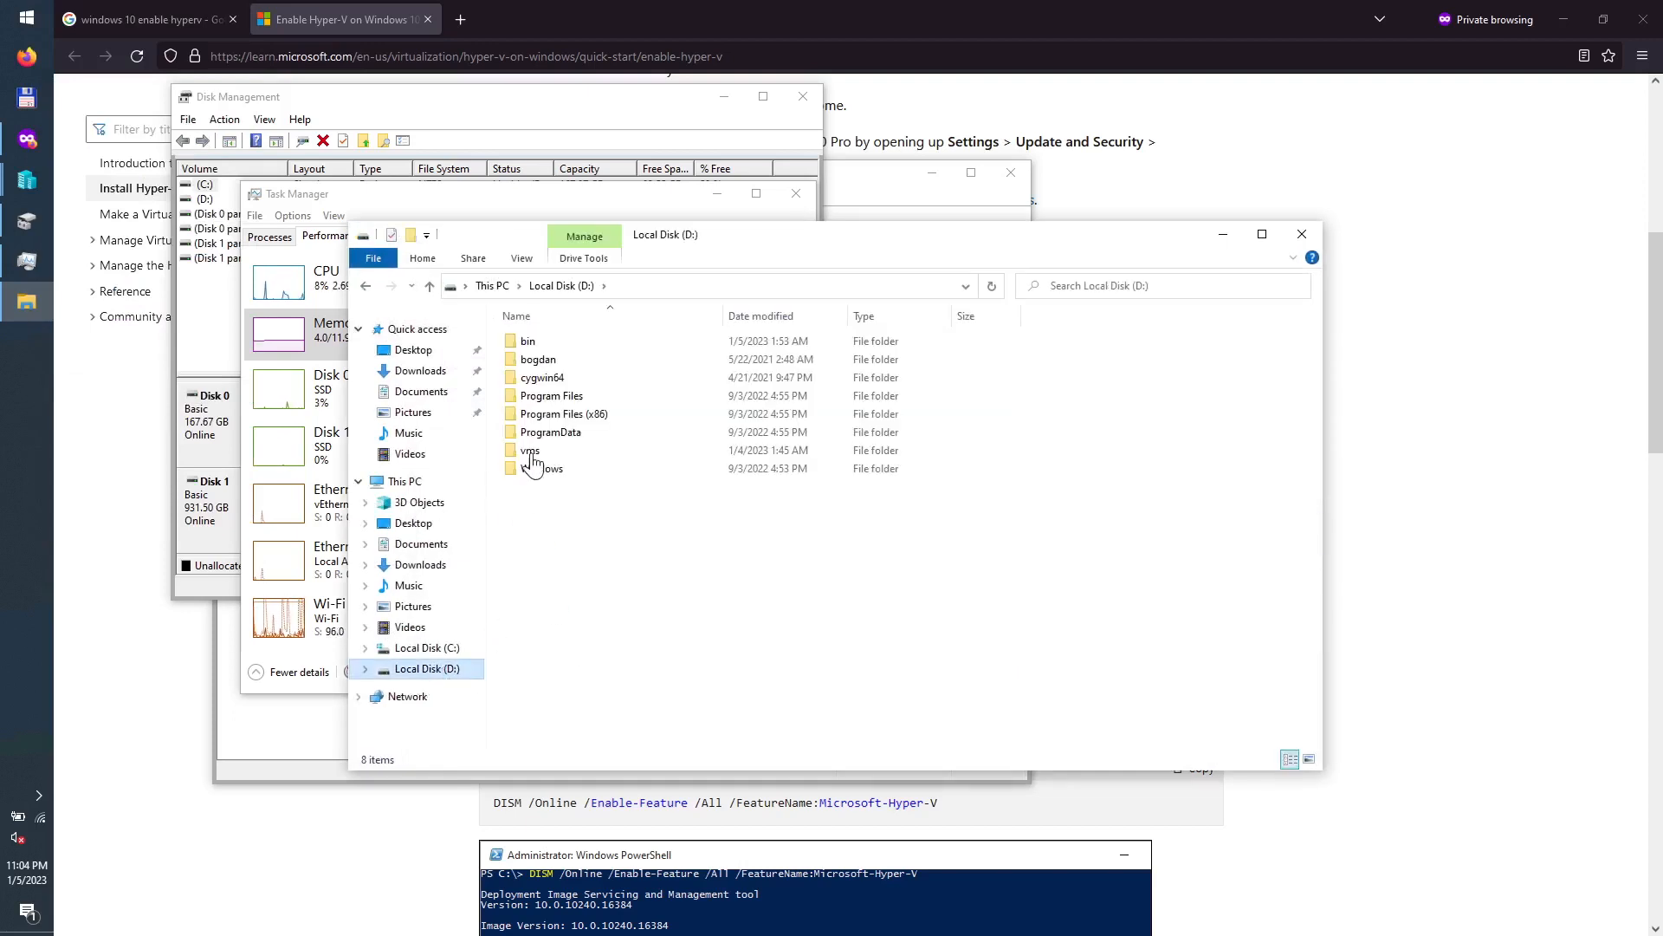
pyautogui.doubleClick(531, 451)
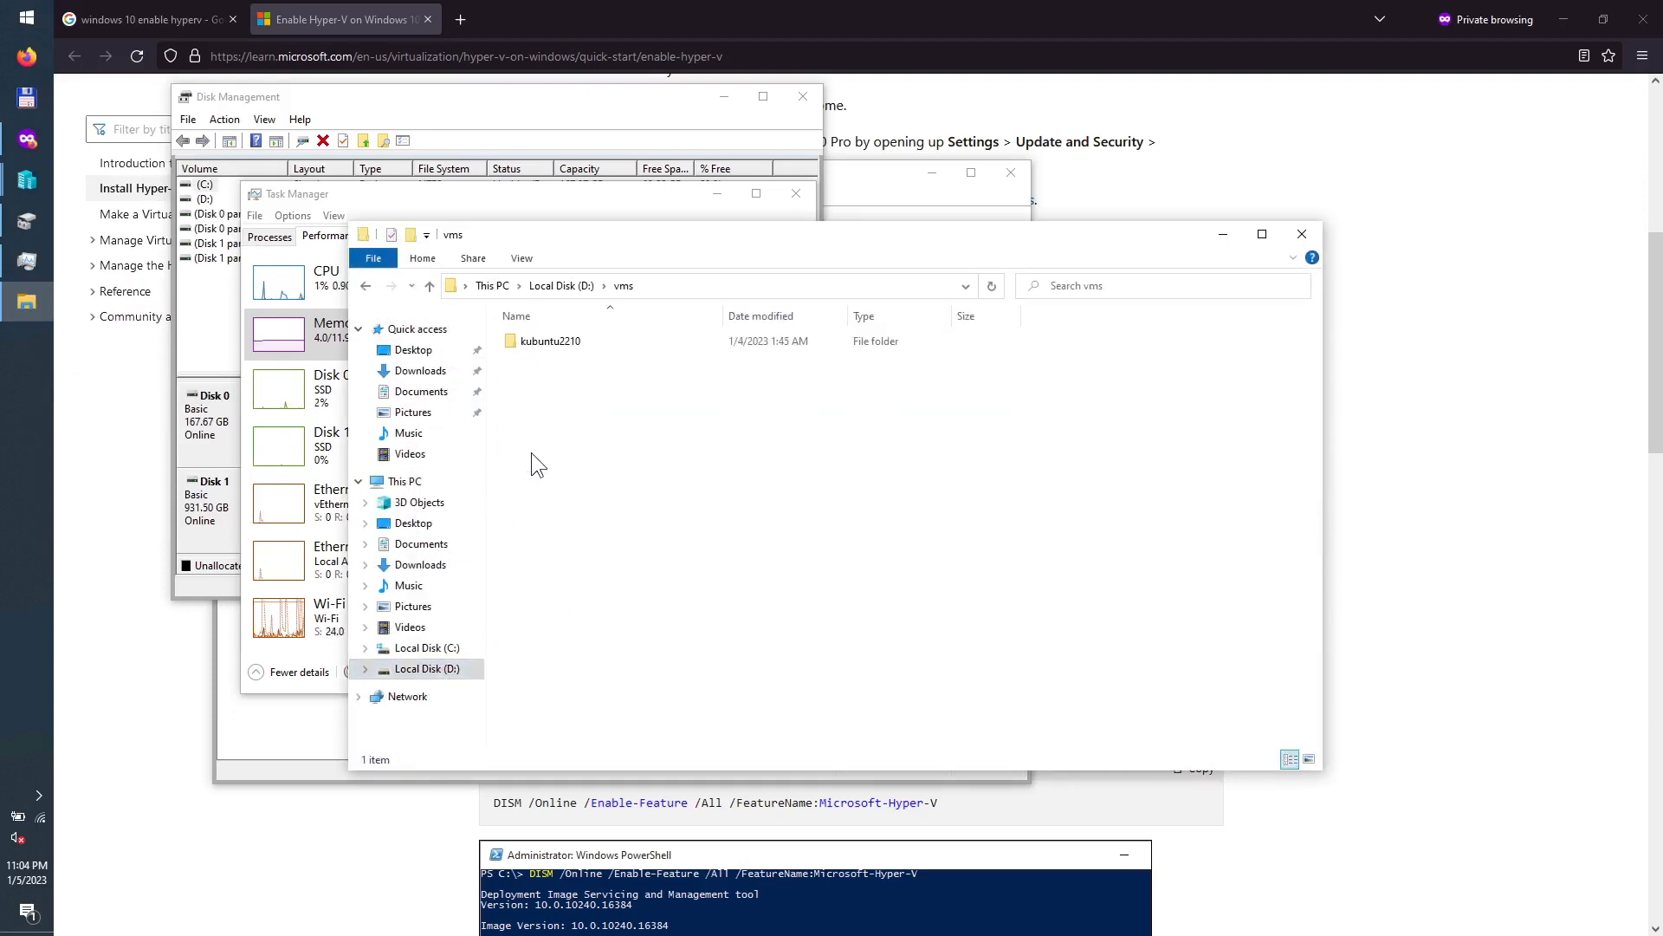
pyautogui.doubleClick(563, 344)
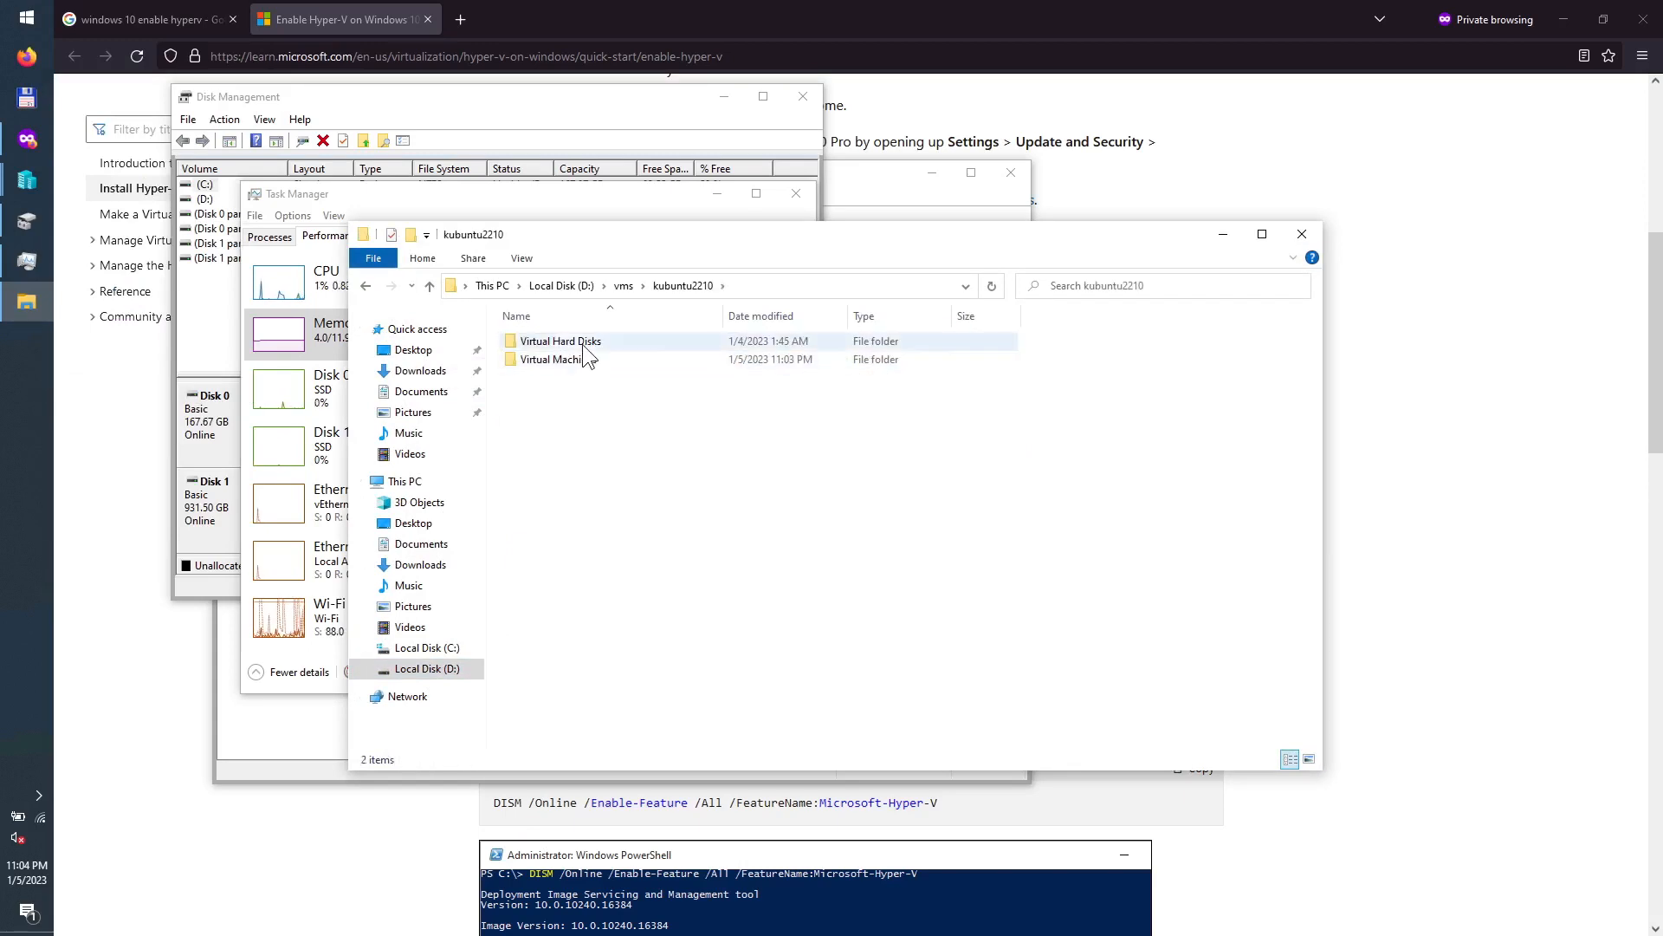
pyautogui.click(582, 344)
pyautogui.doubleClick(582, 343)
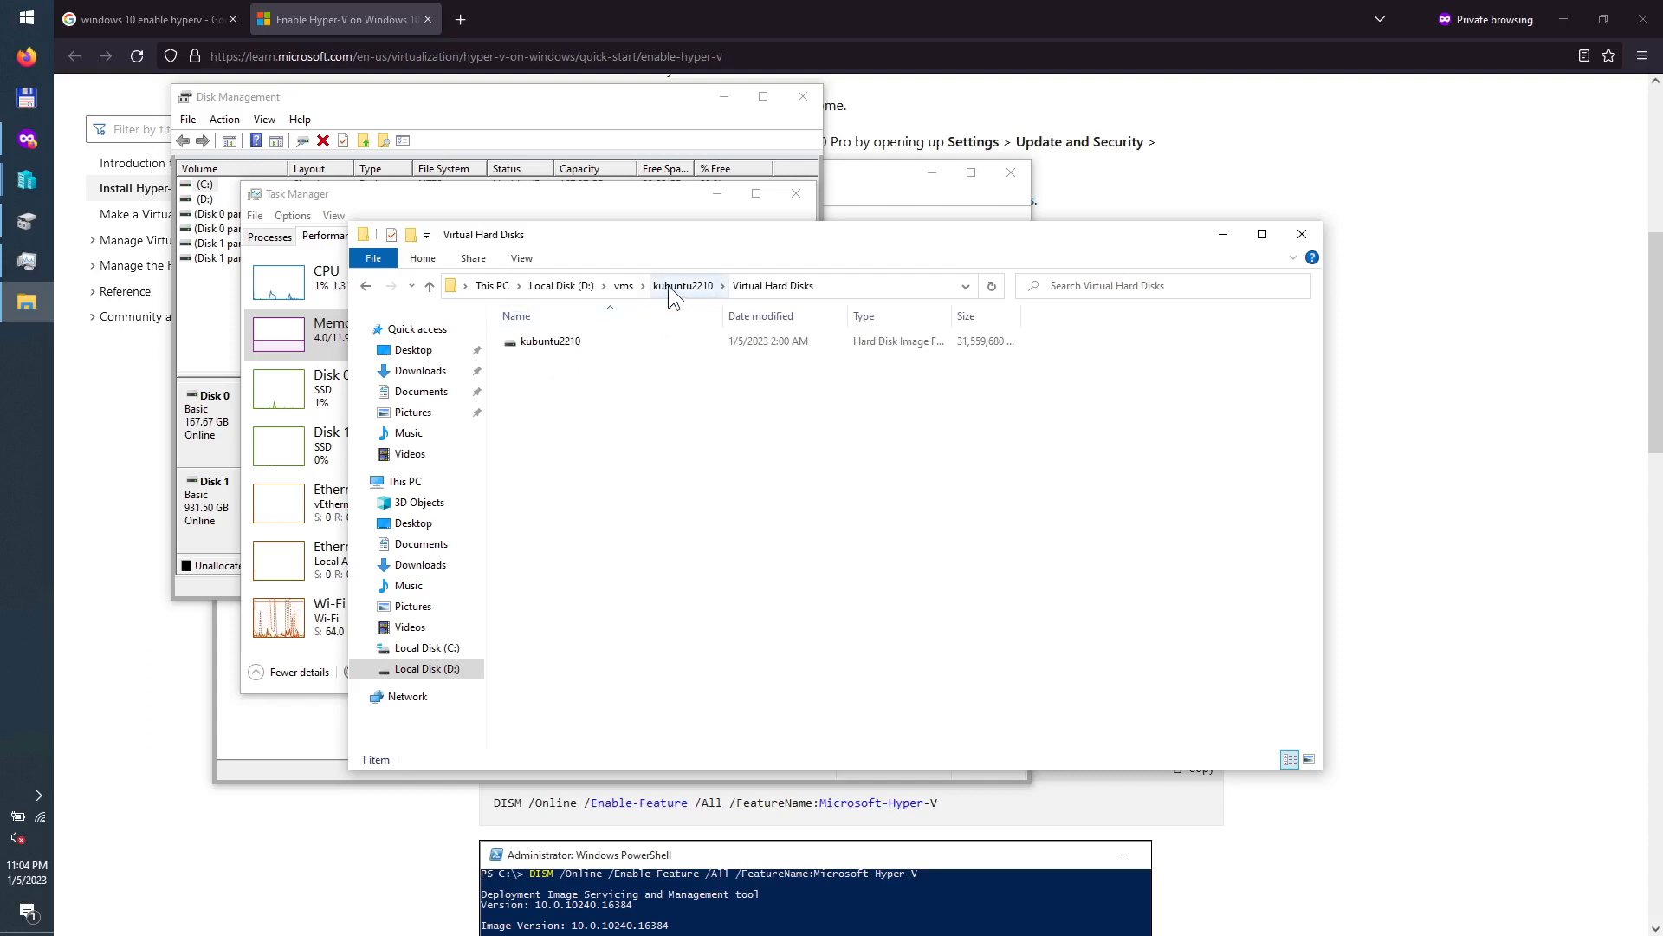
pyautogui.moveTo(1019, 240); pyautogui.dragTo(846, 357)
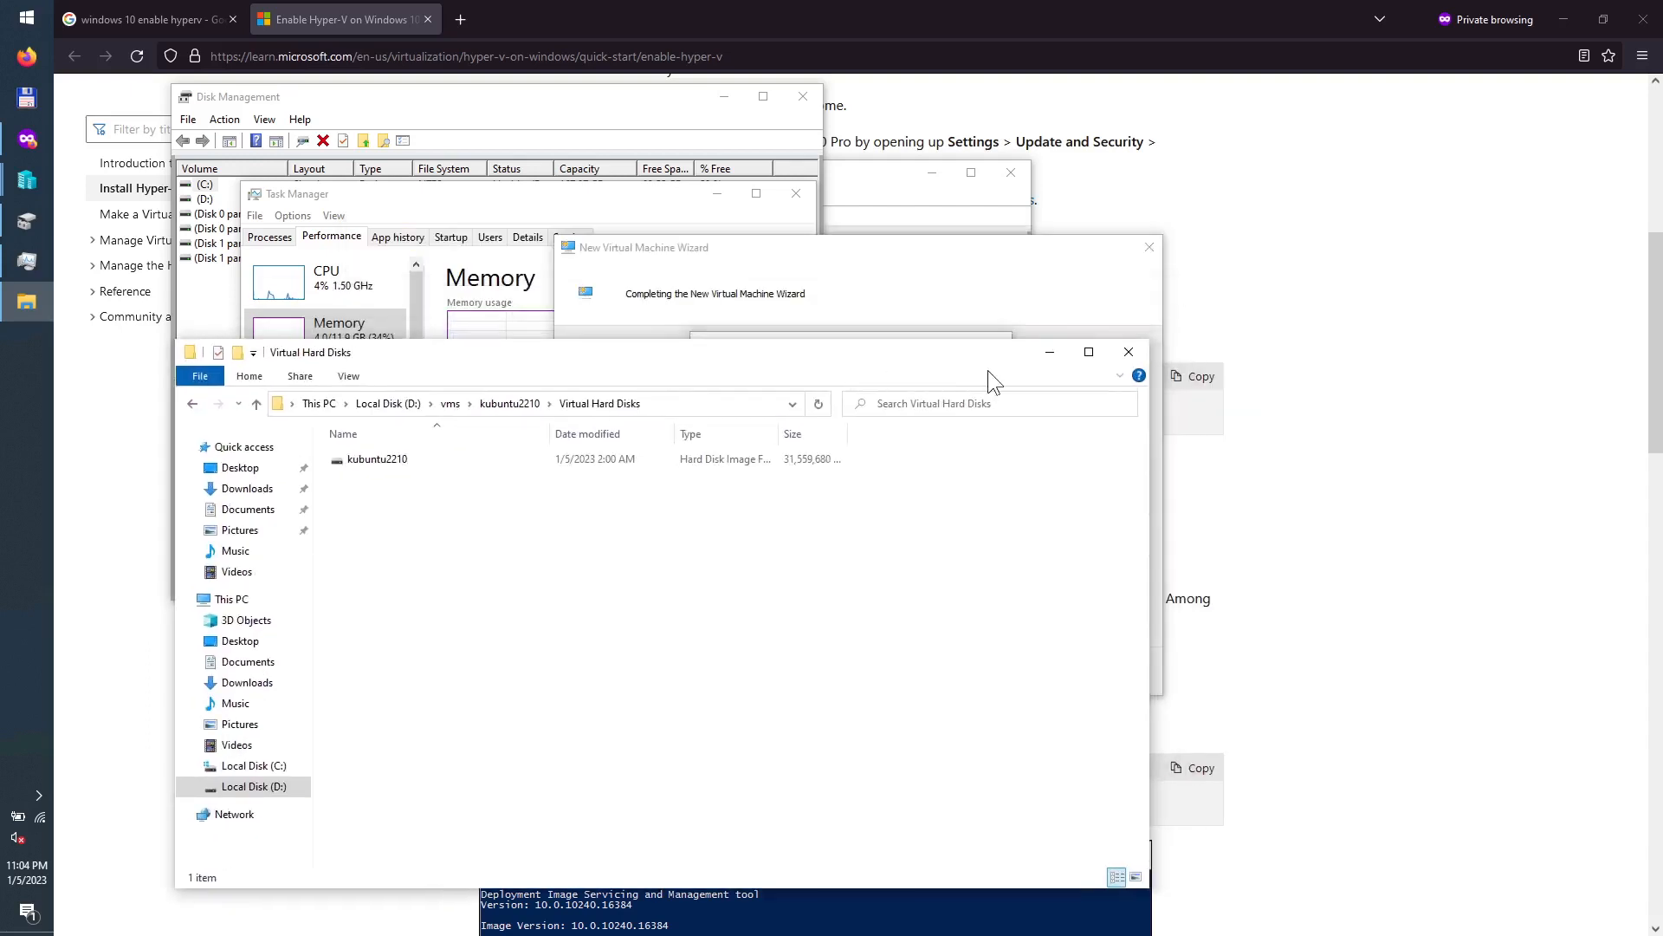
pyautogui.click(1050, 357)
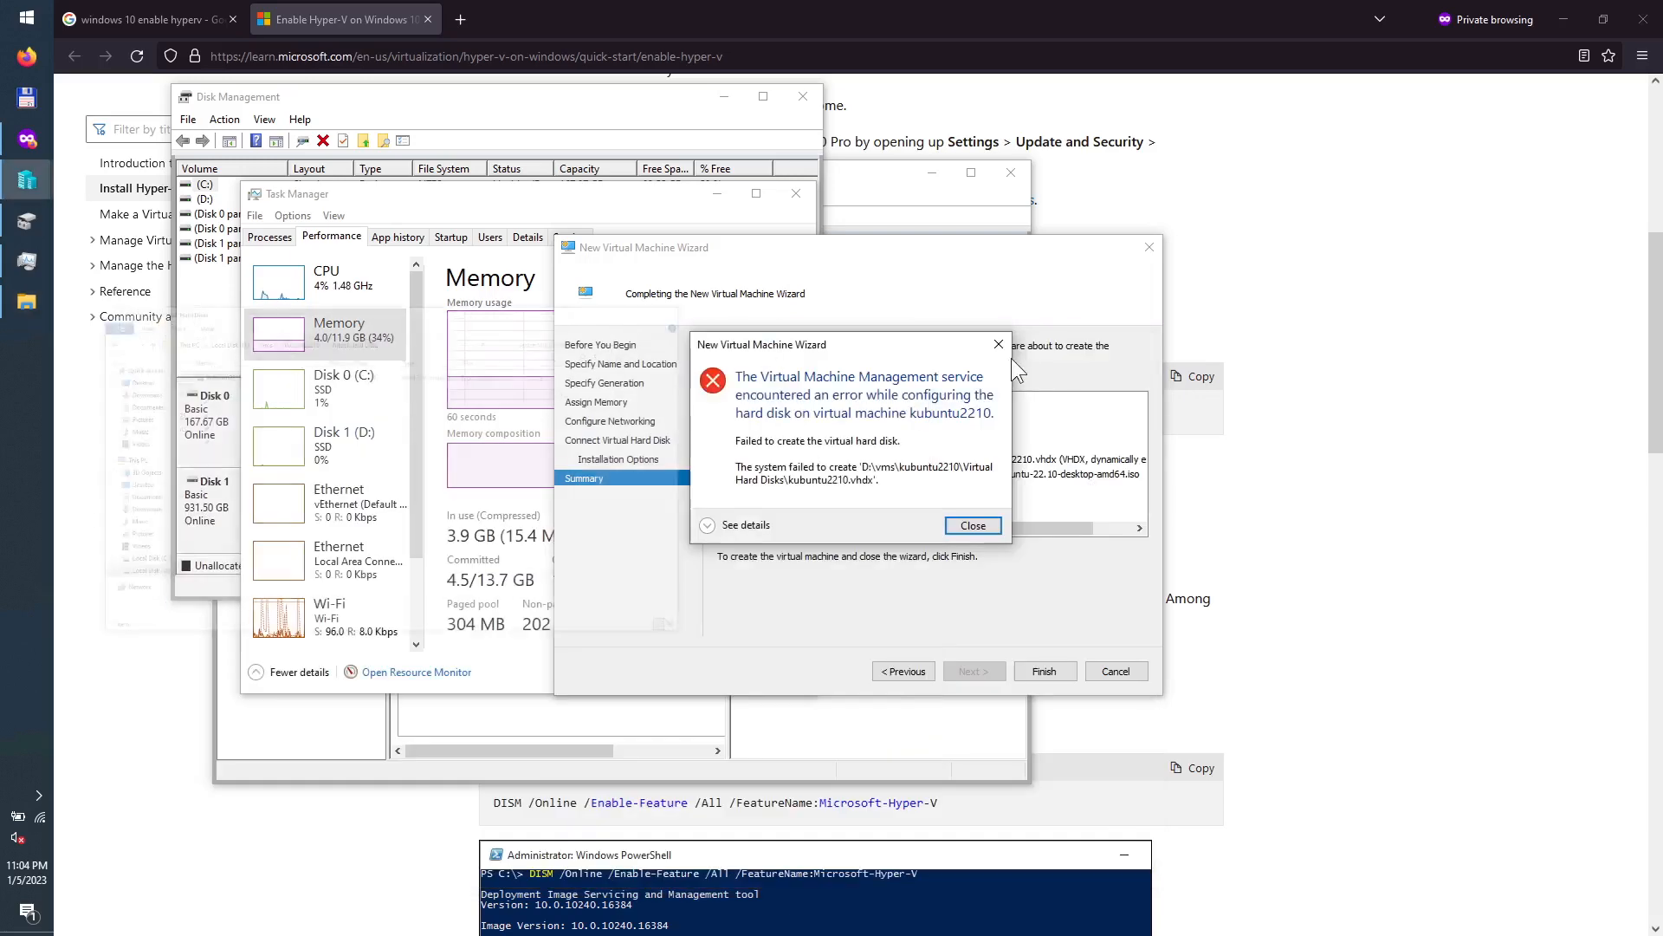
# Step: Close the disk creation error to return to the Connect Virtual Hard Disk page
pyautogui.click(971, 525)
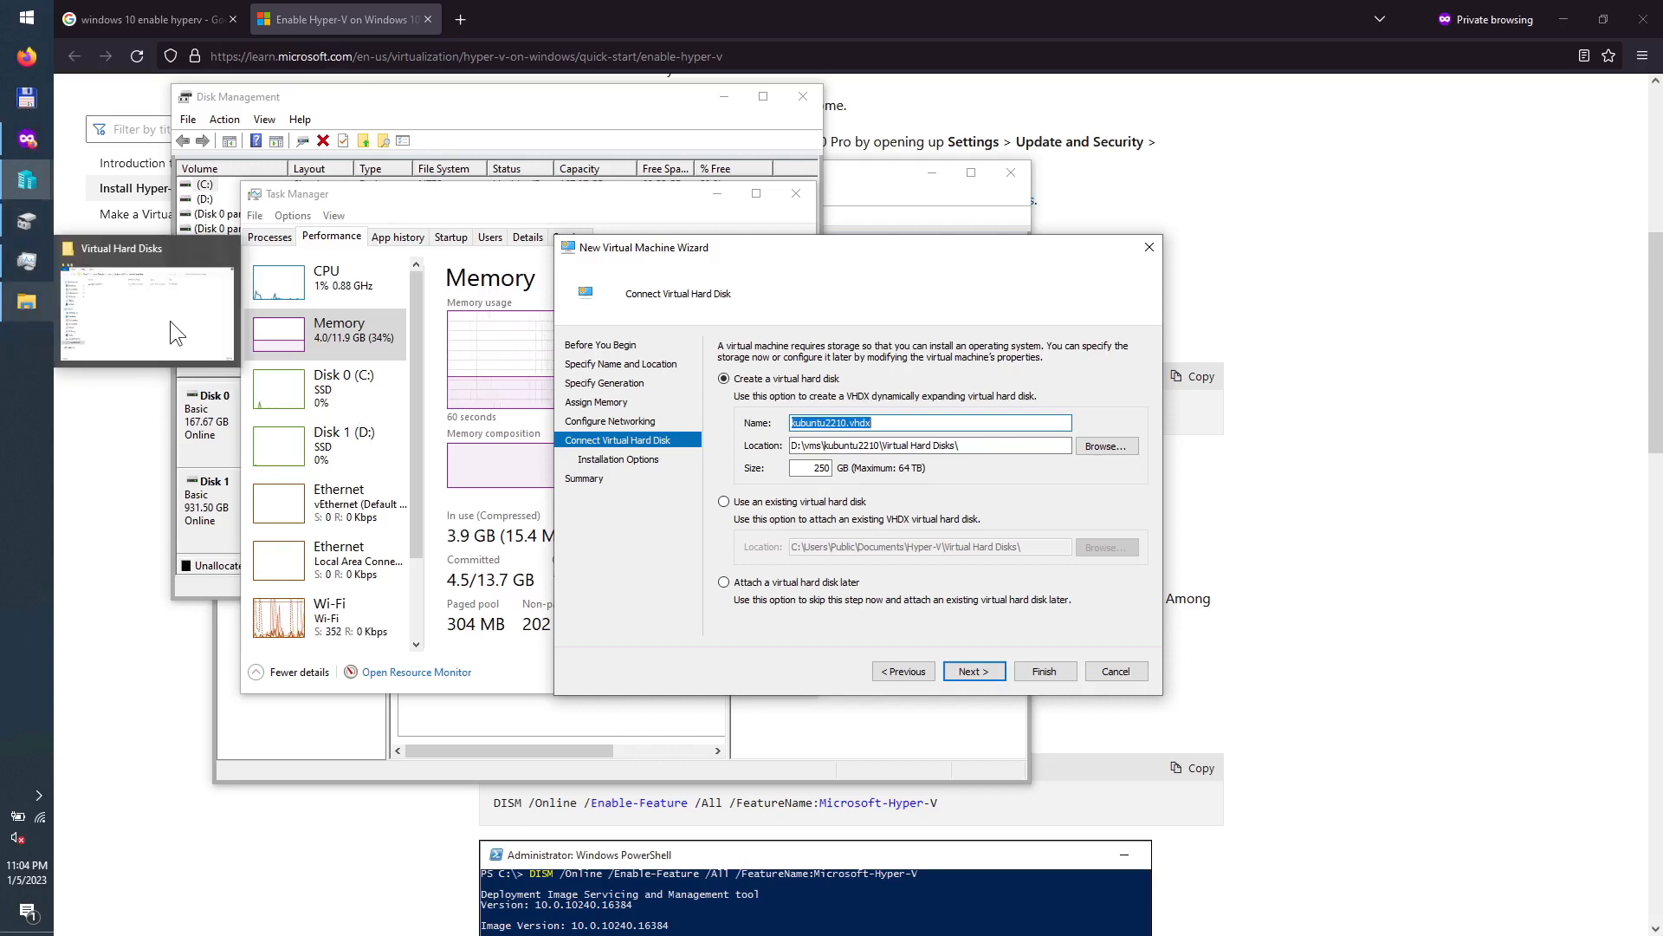
# Step: Permanently delete the old kubuntu2210 disk image from the Virtual Hard Disks folder
pyautogui.click(26, 303)
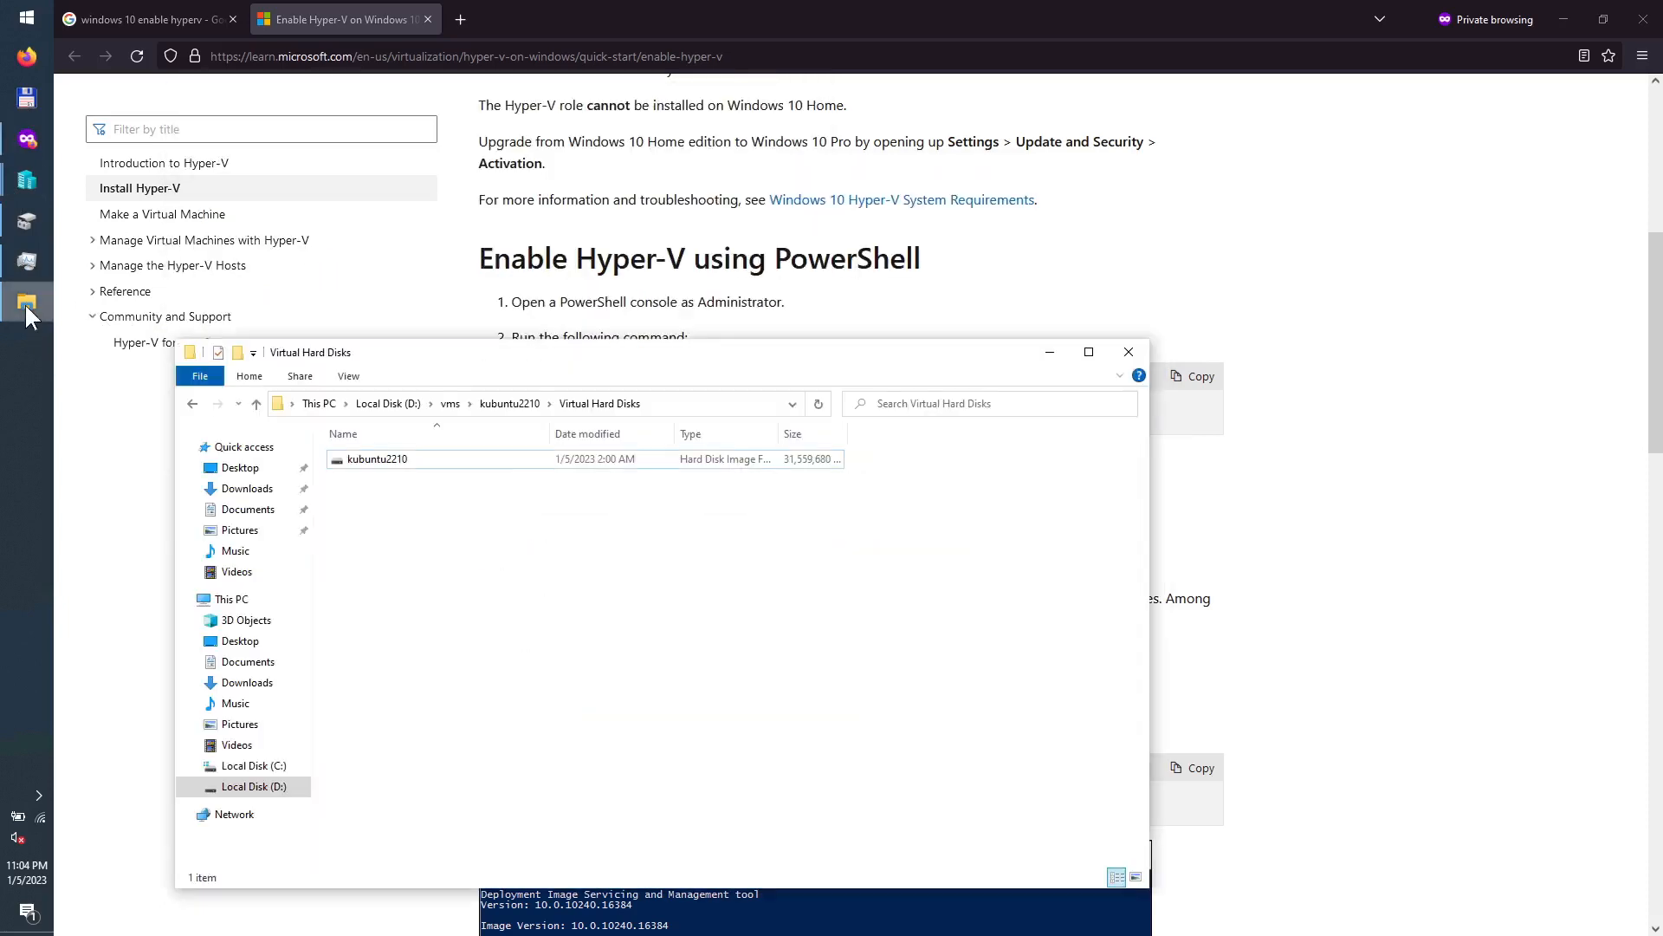
pyautogui.click(509, 404)
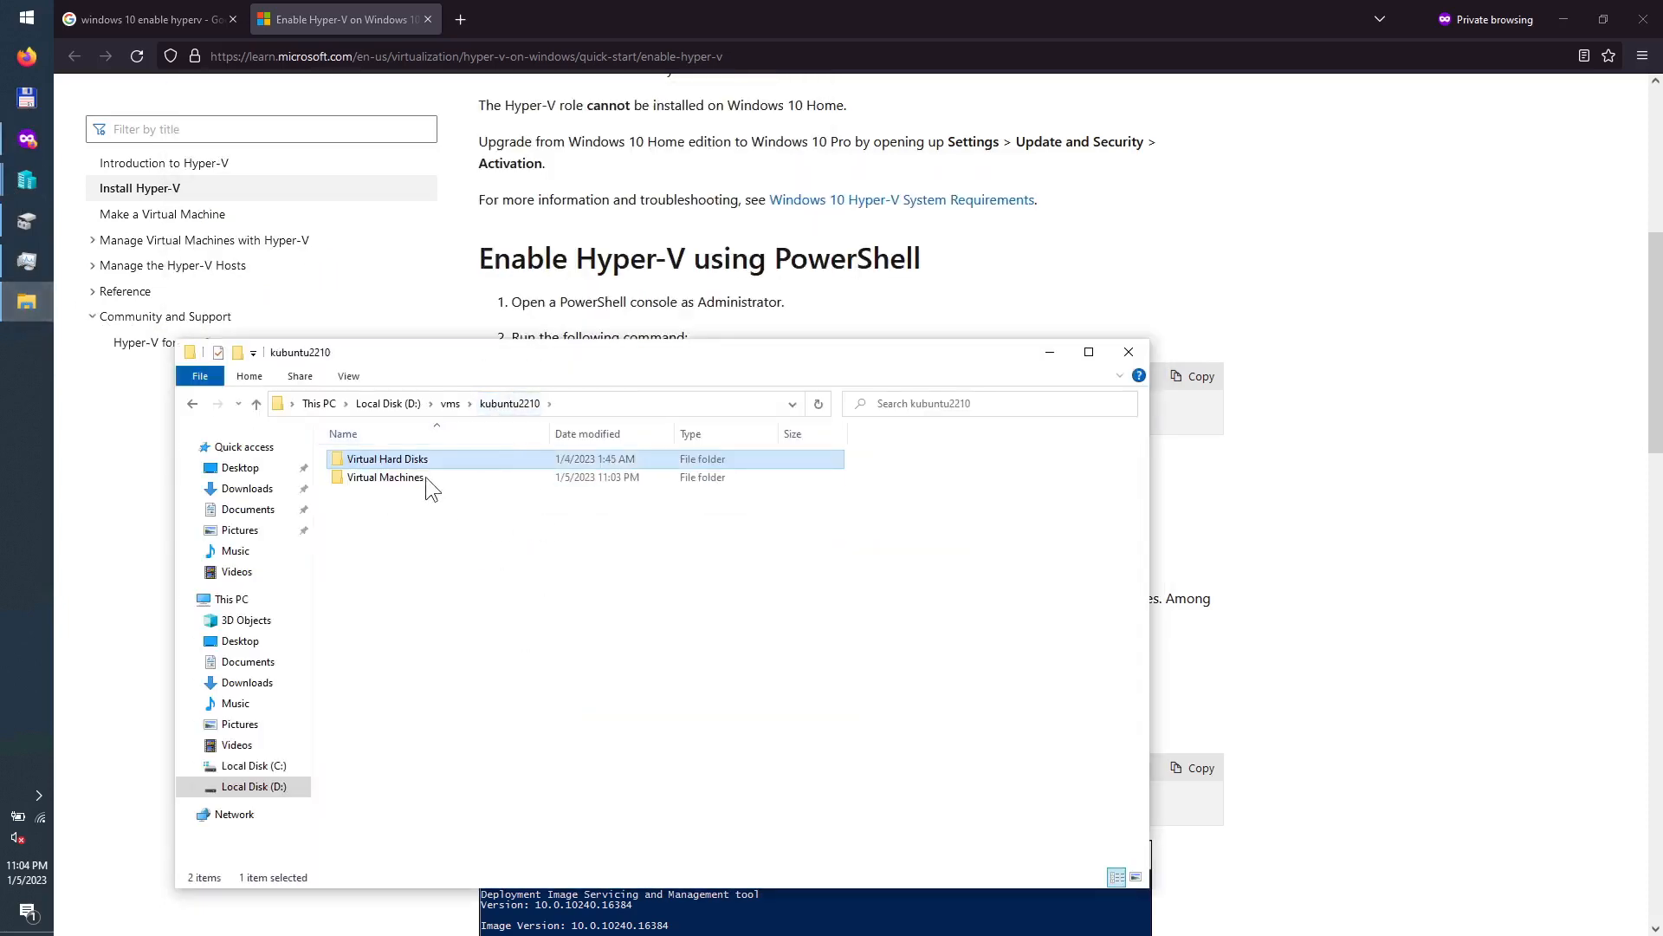
pyautogui.doubleClick(405, 481)
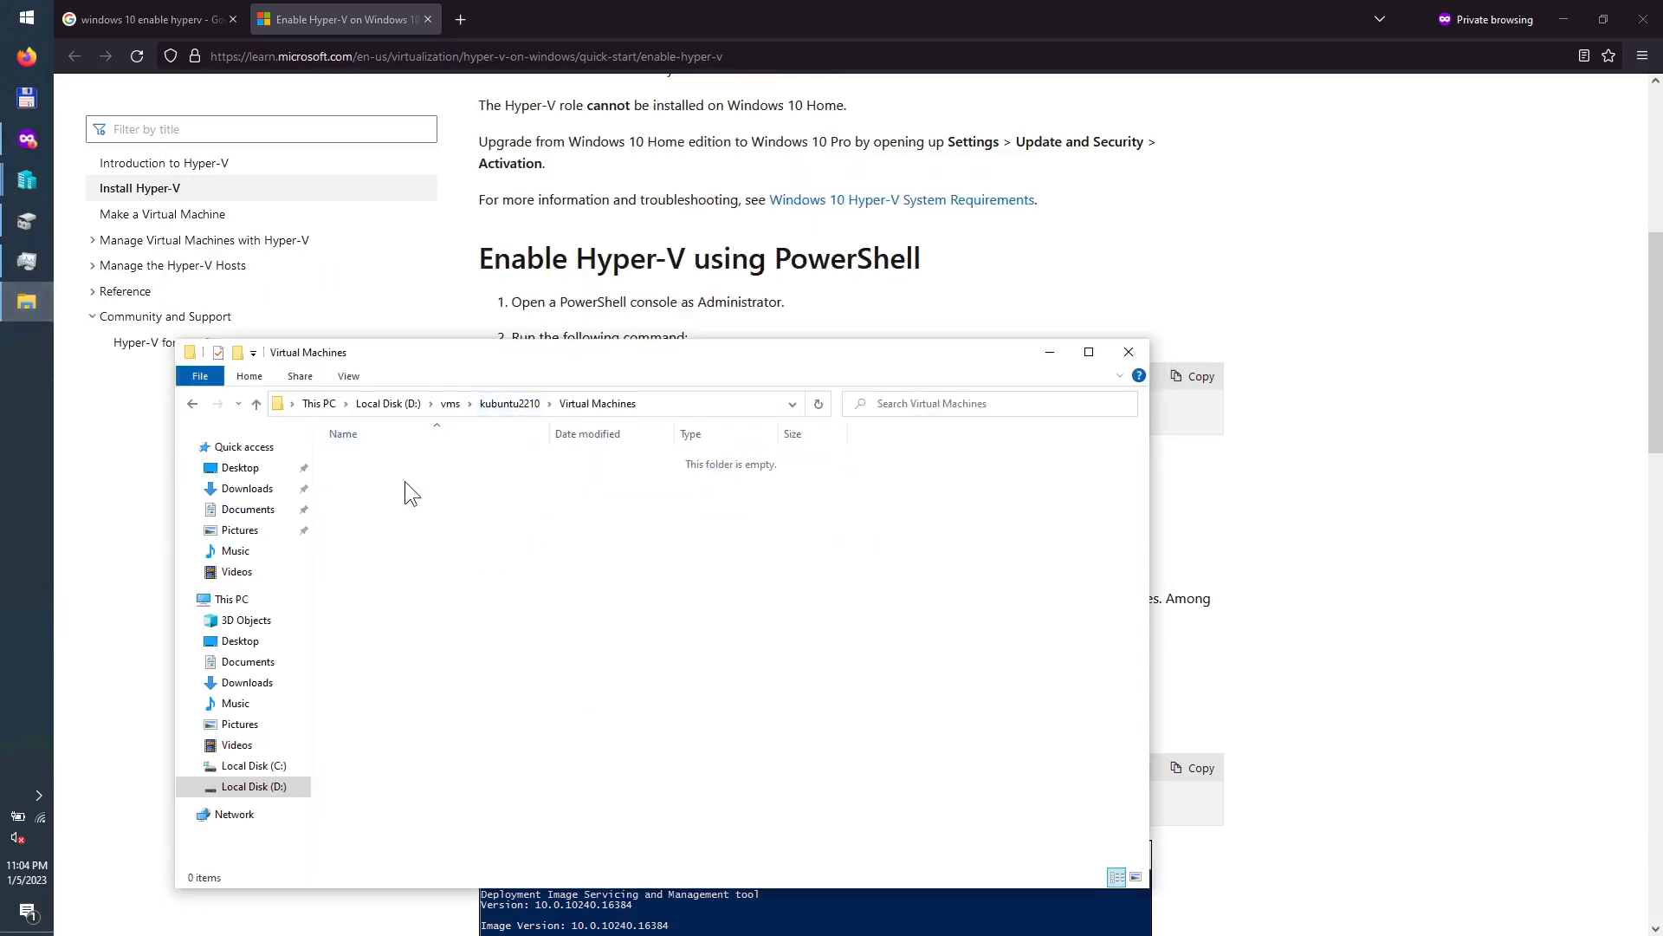
pyautogui.click(512, 404)
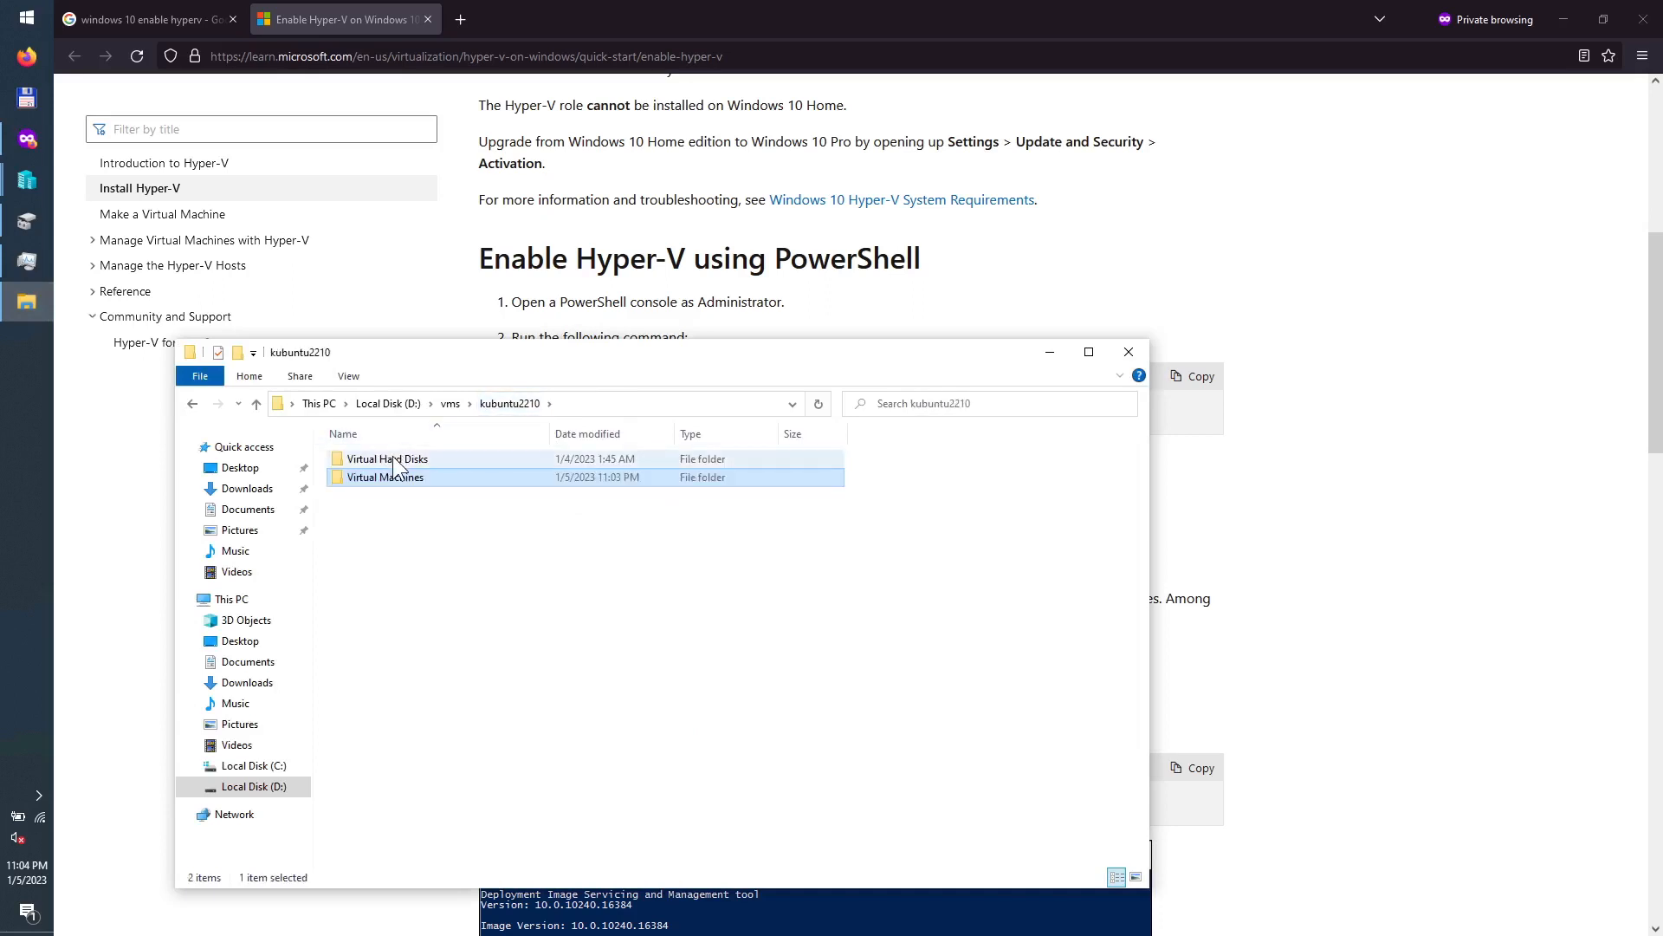
pyautogui.click(392, 459)
pyautogui.click(399, 459)
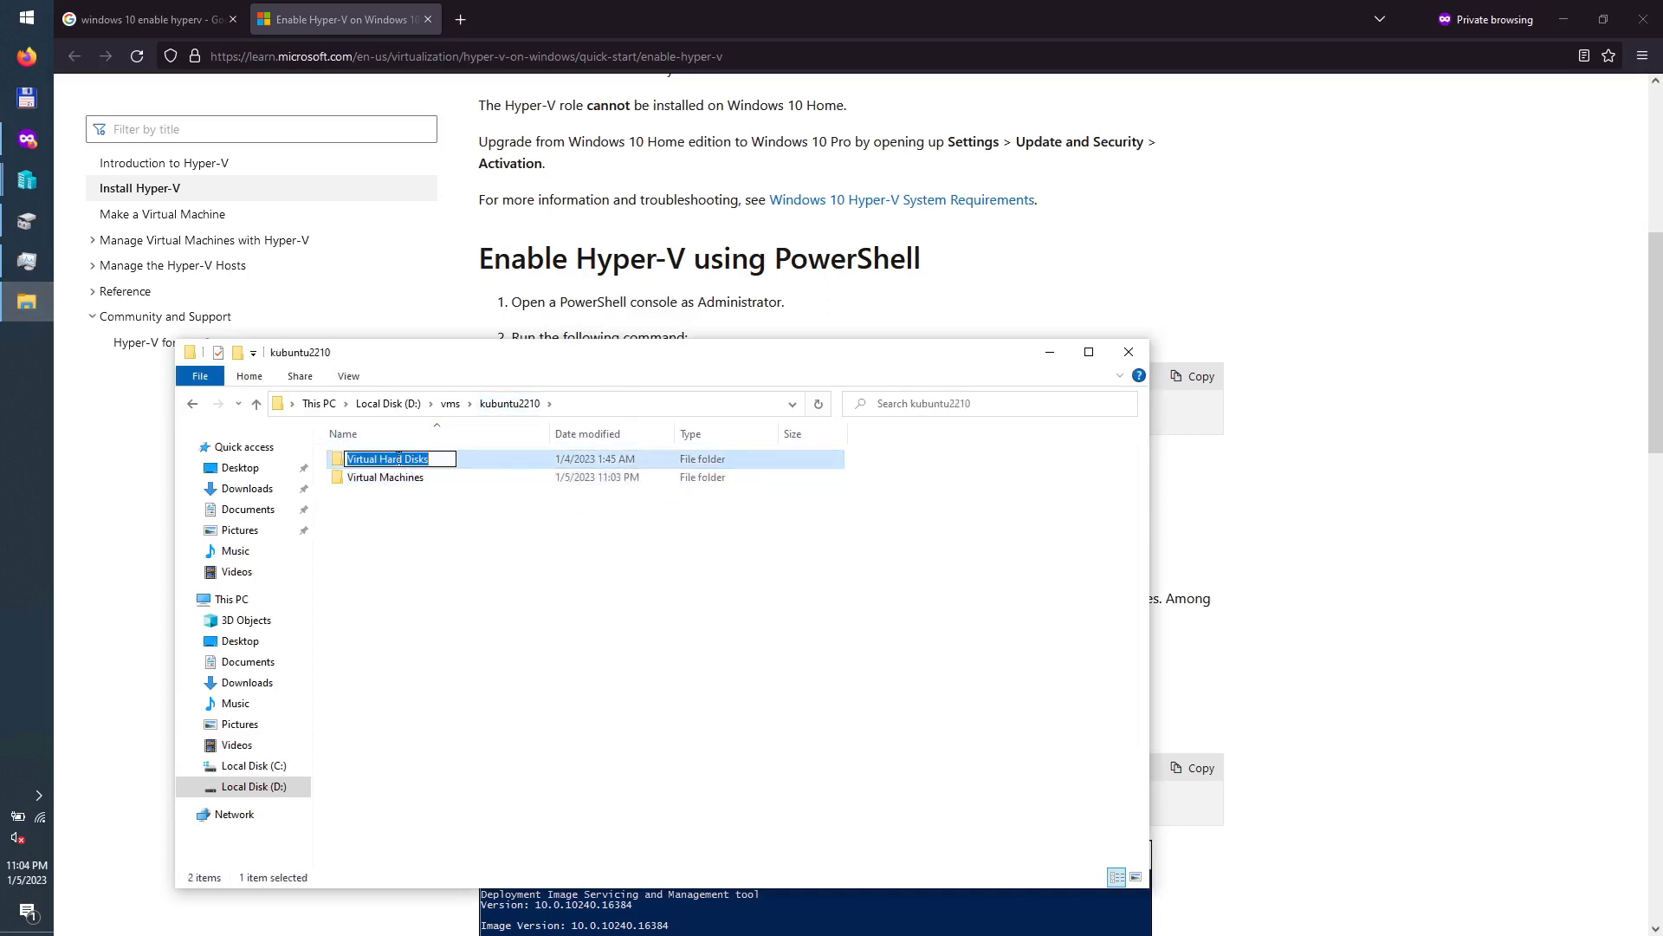
pyautogui.press('Return')
pyautogui.press('Return')
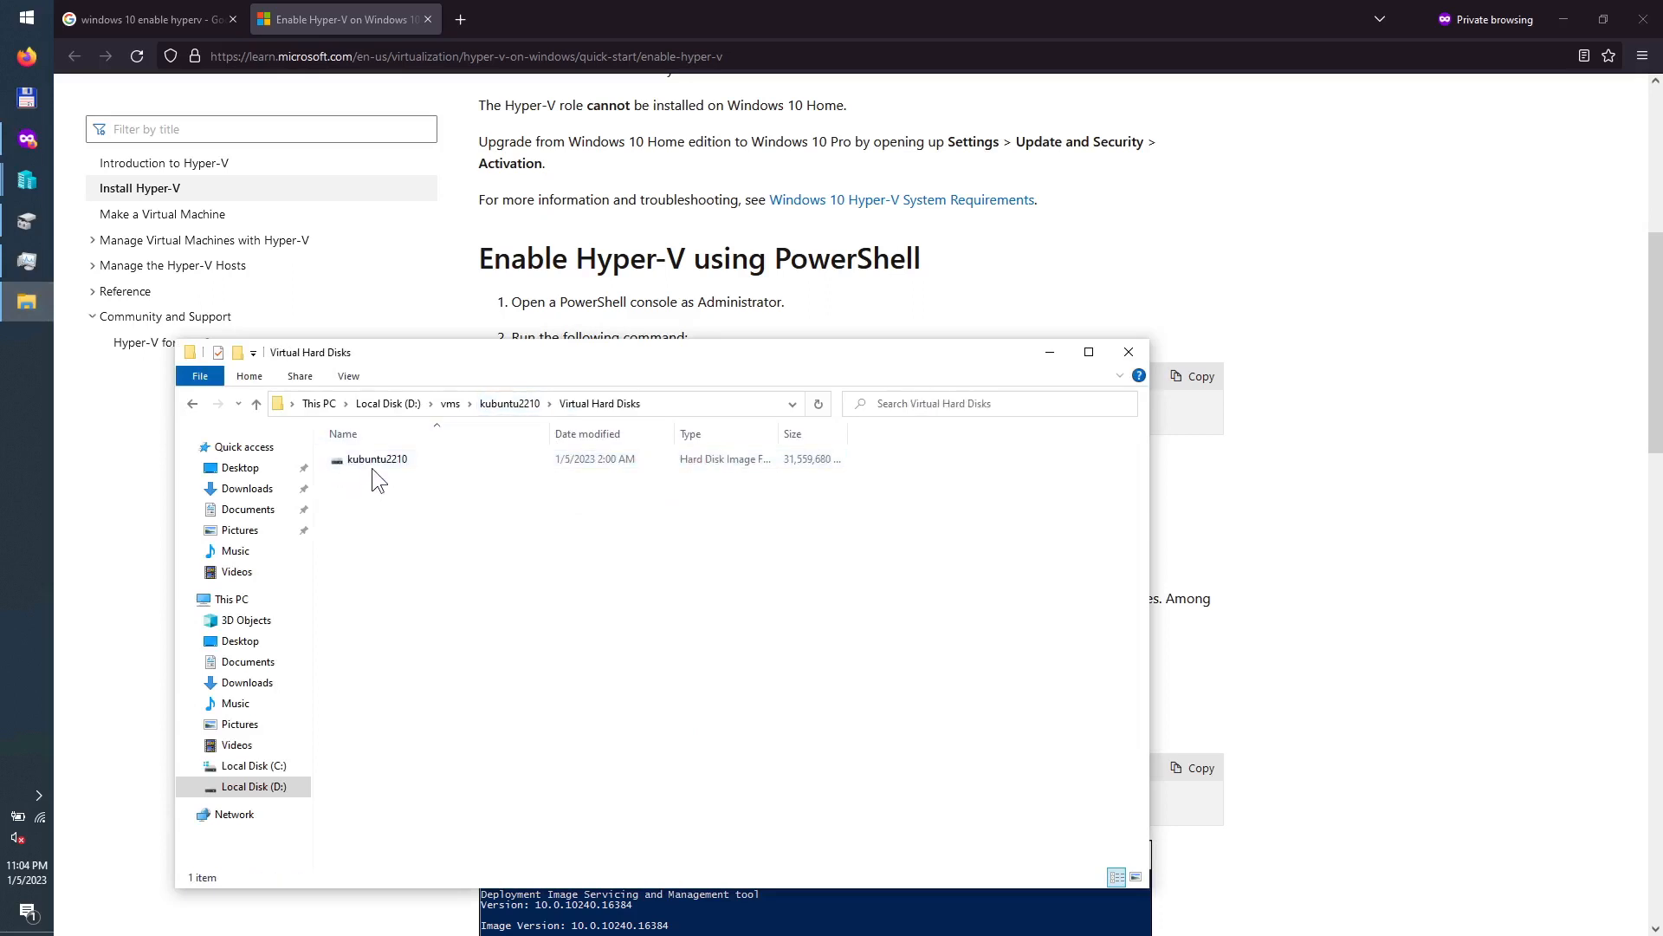
pyautogui.click(377, 464)
pyautogui.hotkey('shift', 'Delete')
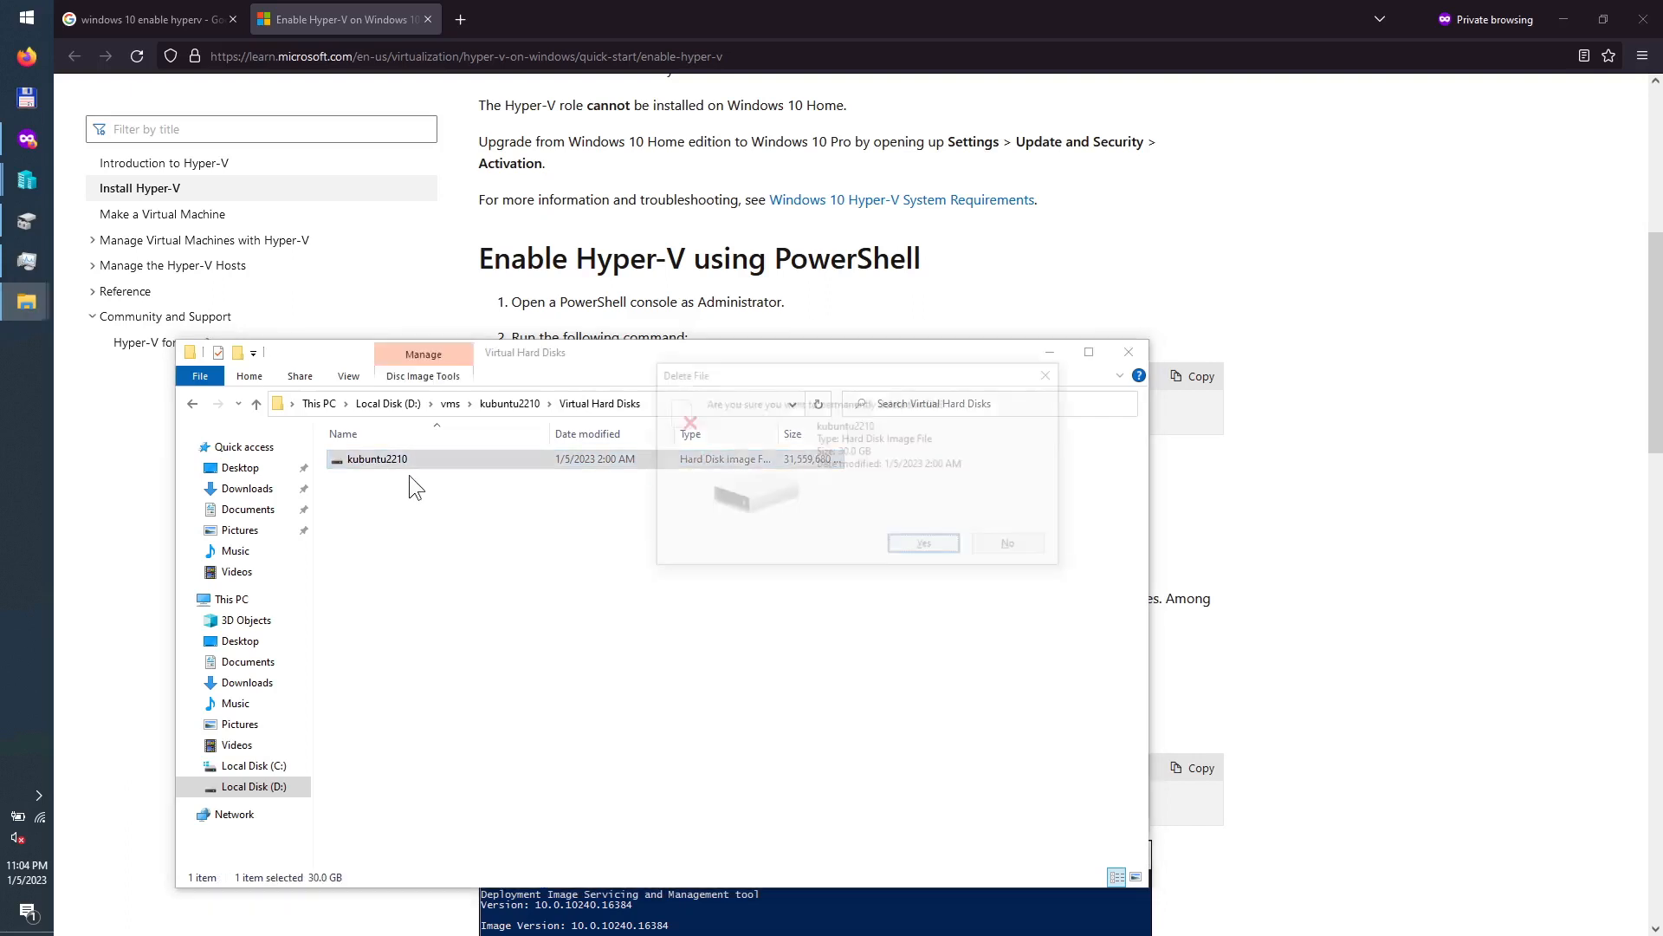
pyautogui.press('Return')
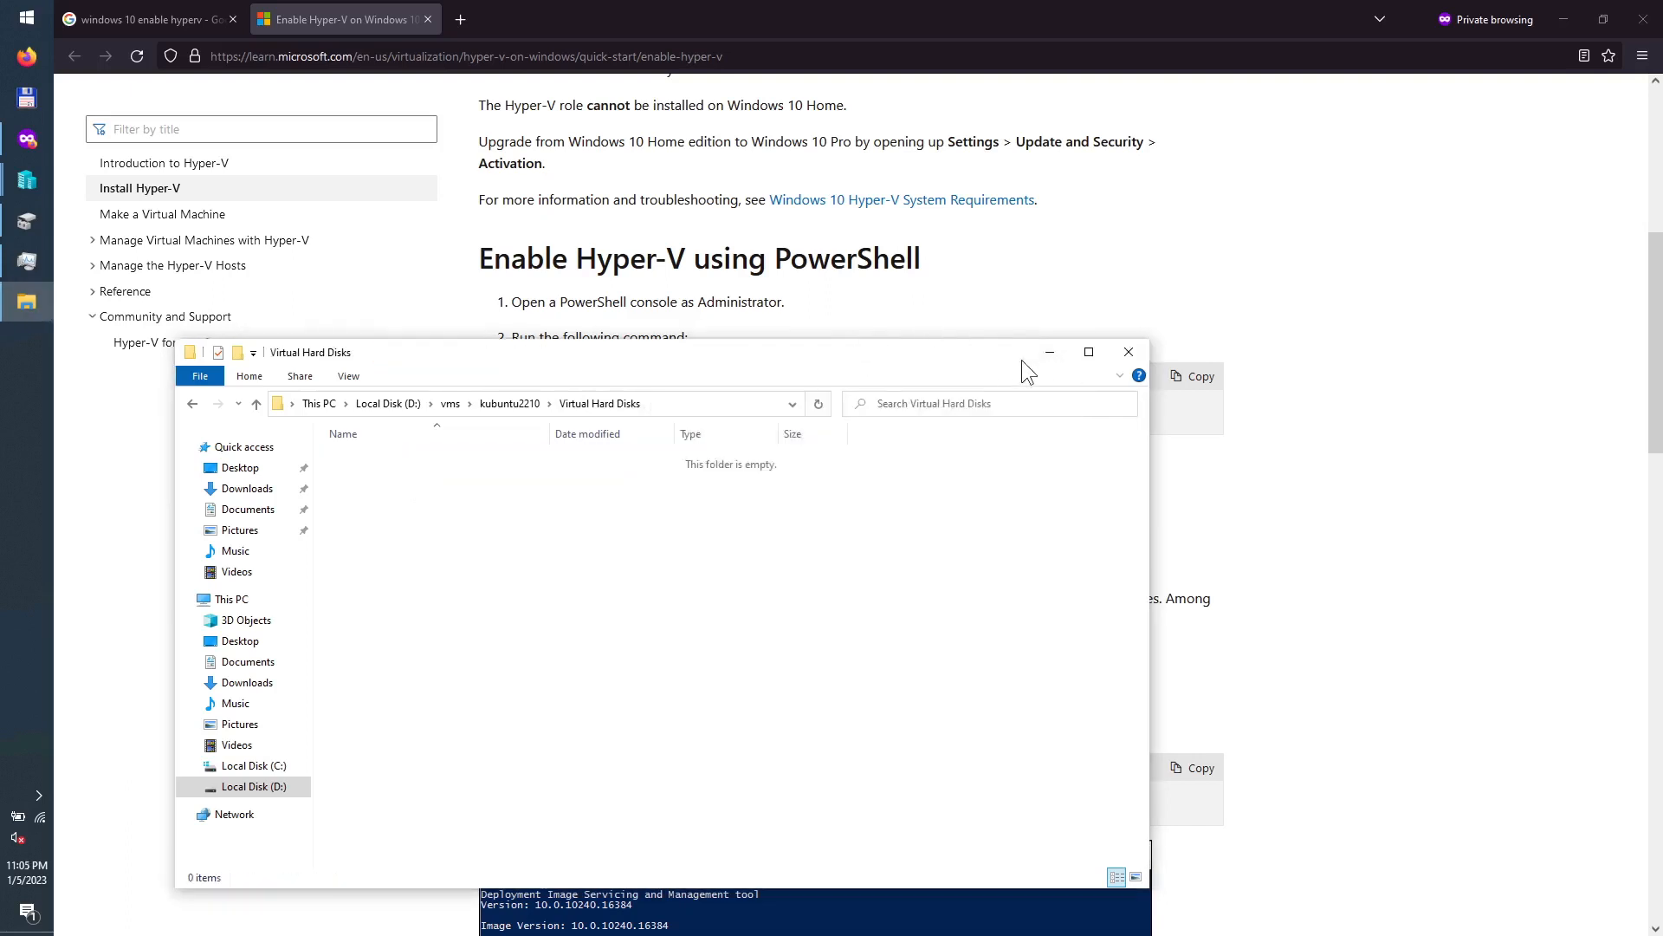
# Step: Minimise File Explorer and advance the VM wizard past the hard disk step to its summary
pyautogui.click(1049, 353)
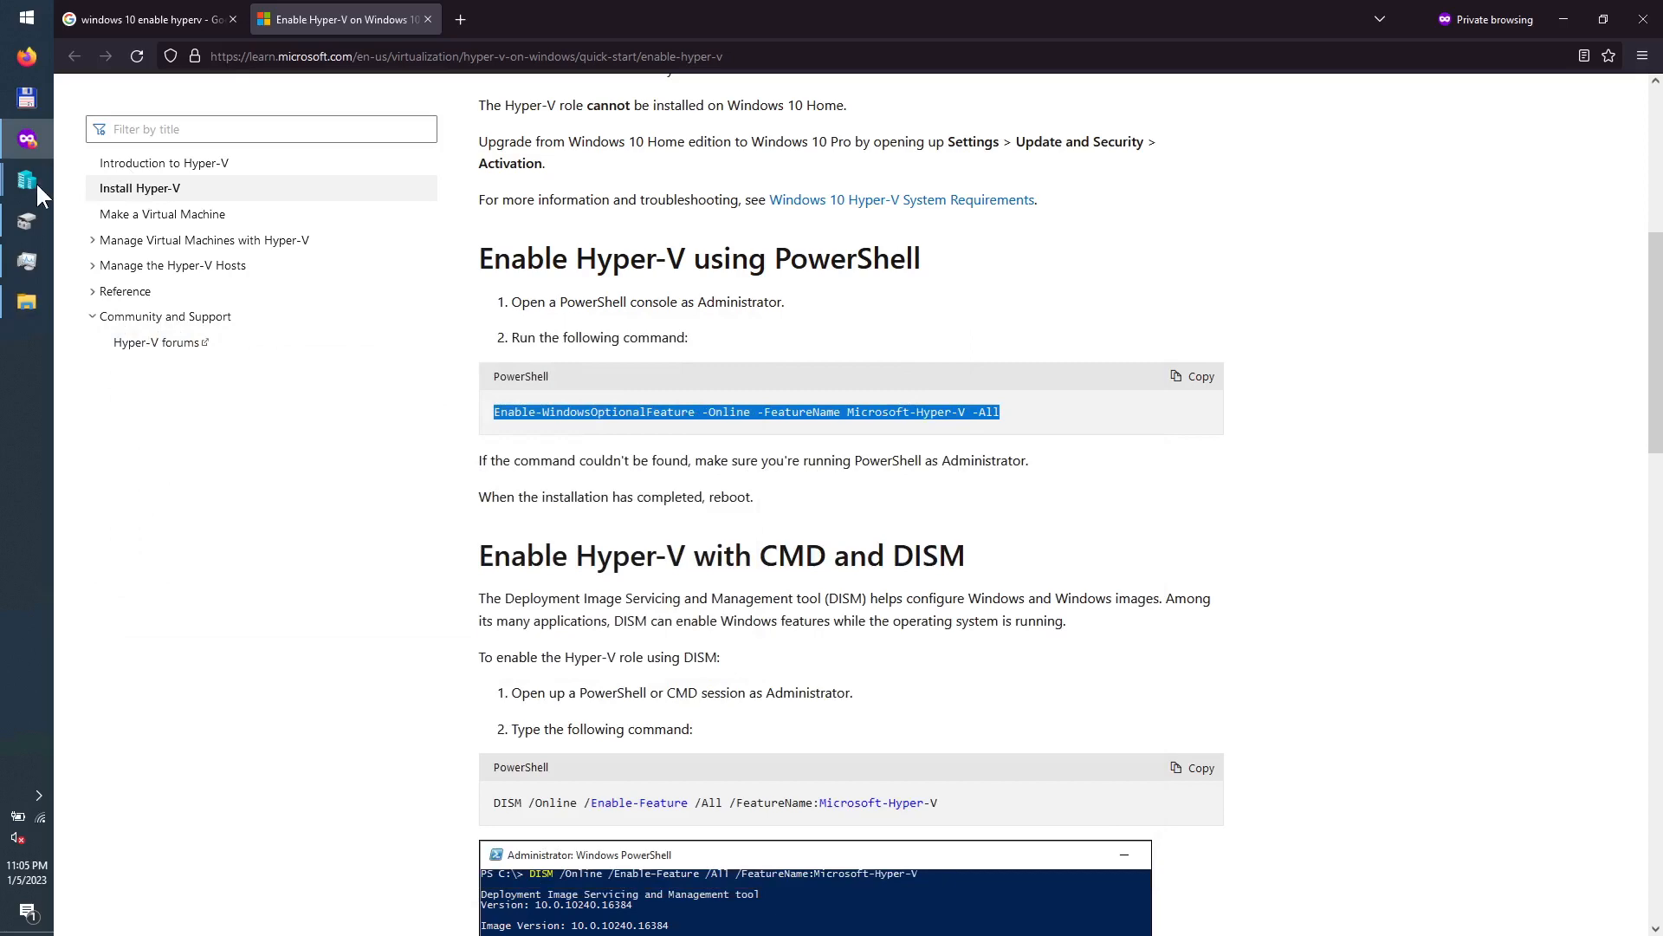
pyautogui.moveTo(35, 180)
pyautogui.click(104, 243)
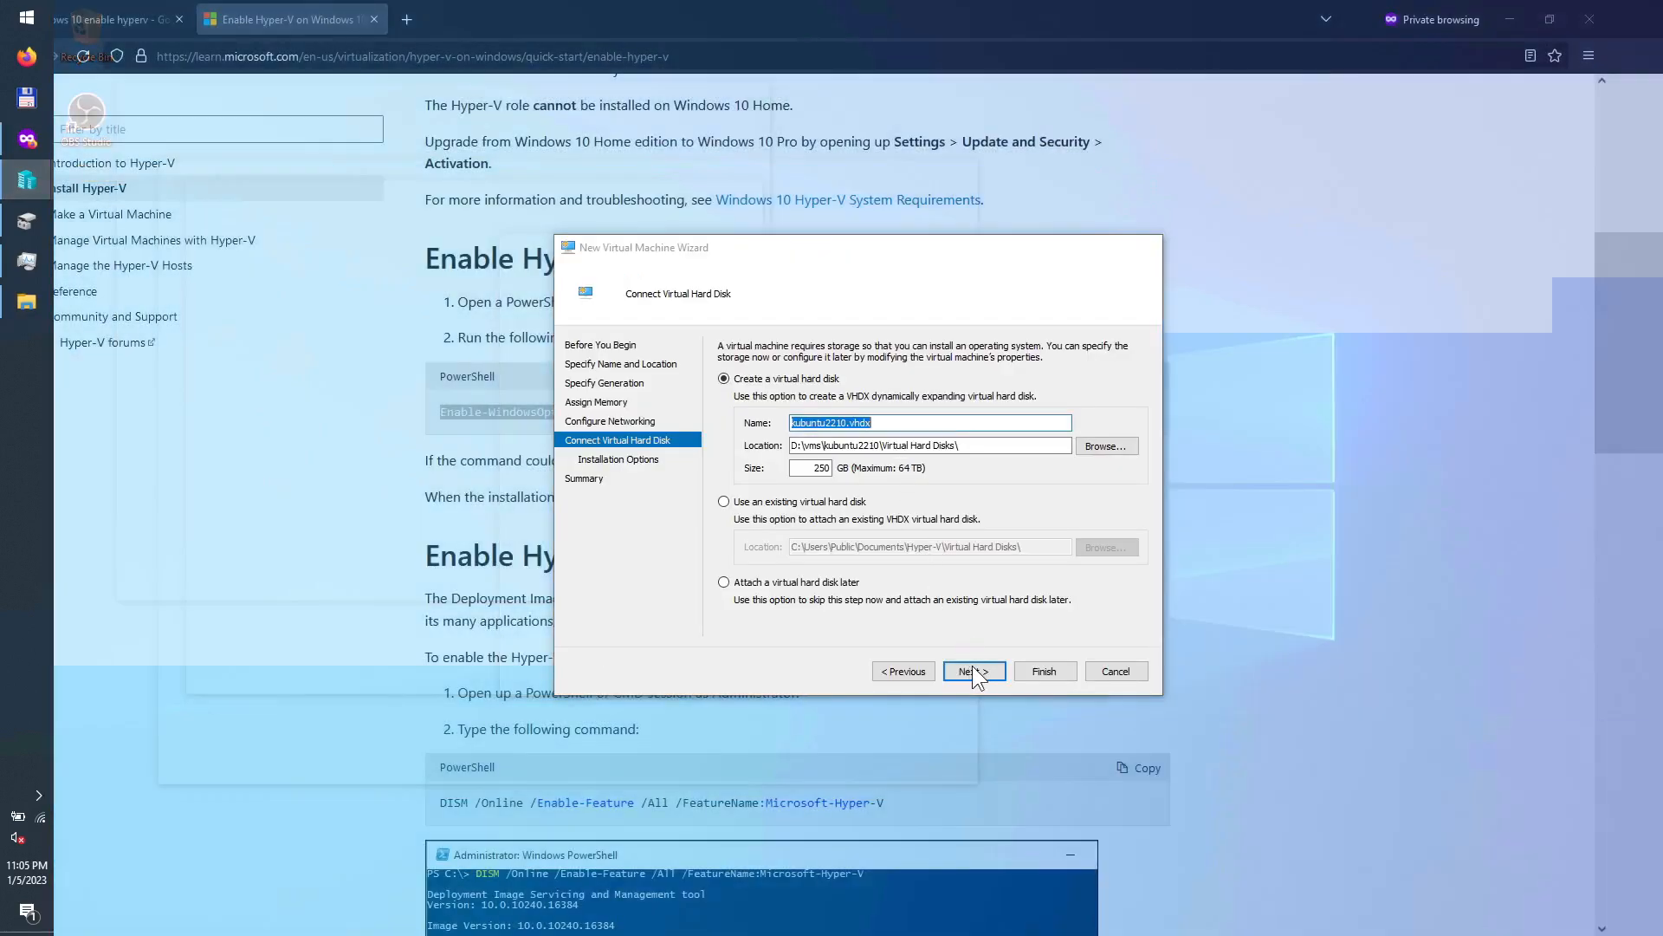
pyautogui.click(972, 666)
pyautogui.click(976, 667)
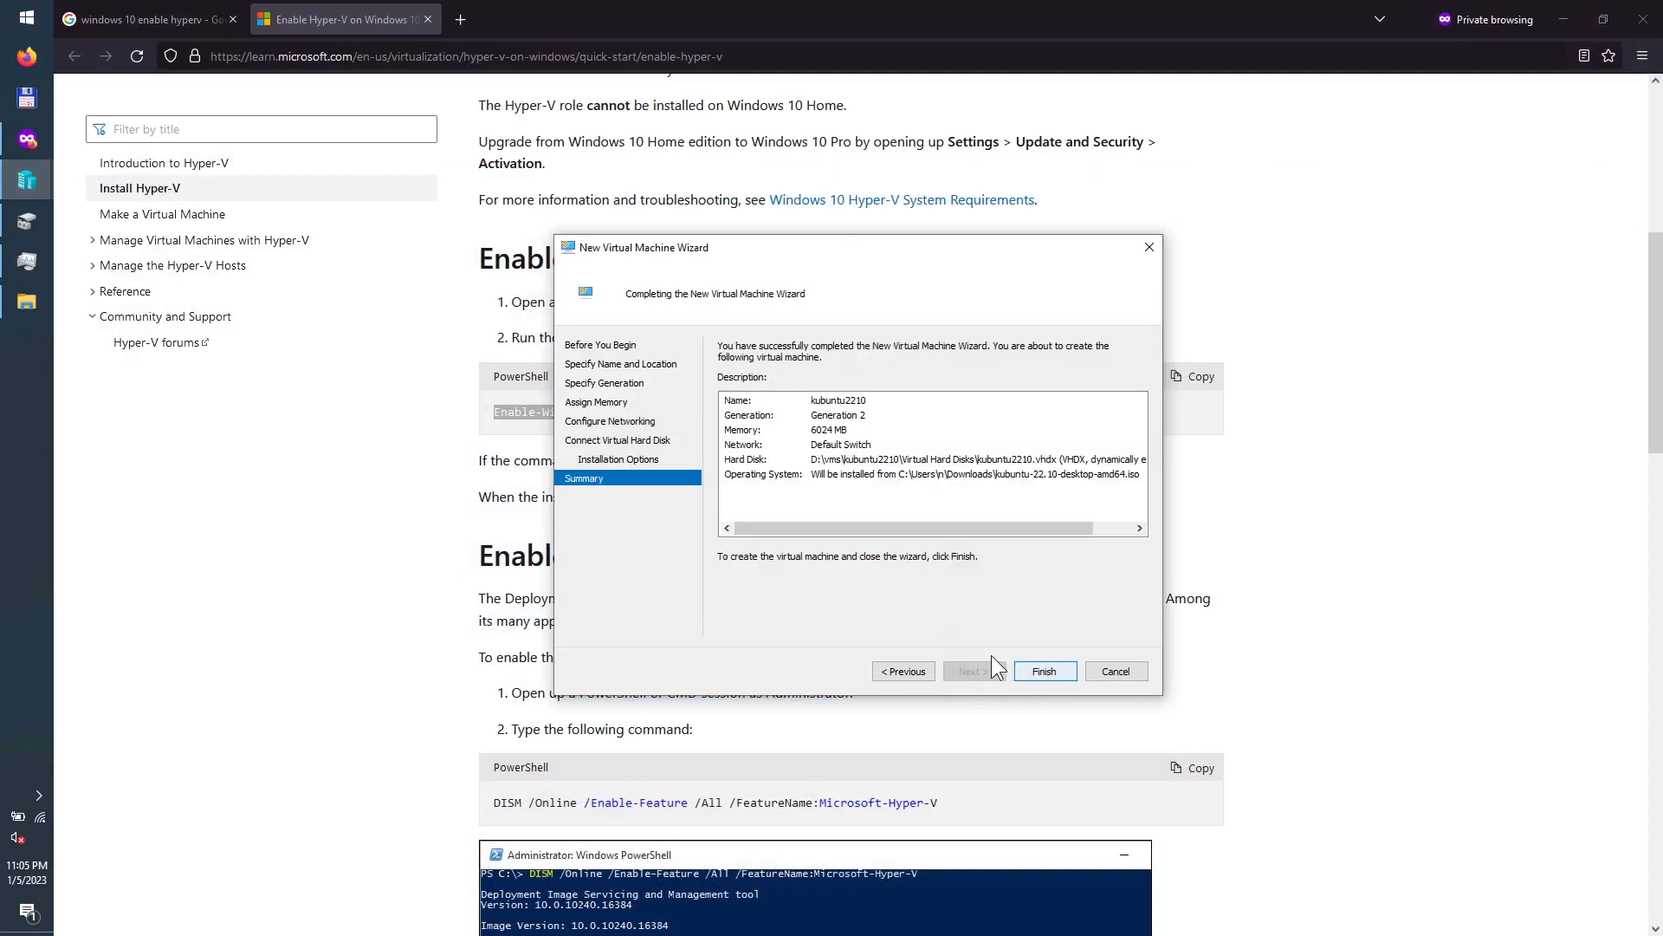
# Step: Finish creating the kubuntu2210 VM and bring Hyper-V Manager forward, shifted right
pyautogui.press('Return')
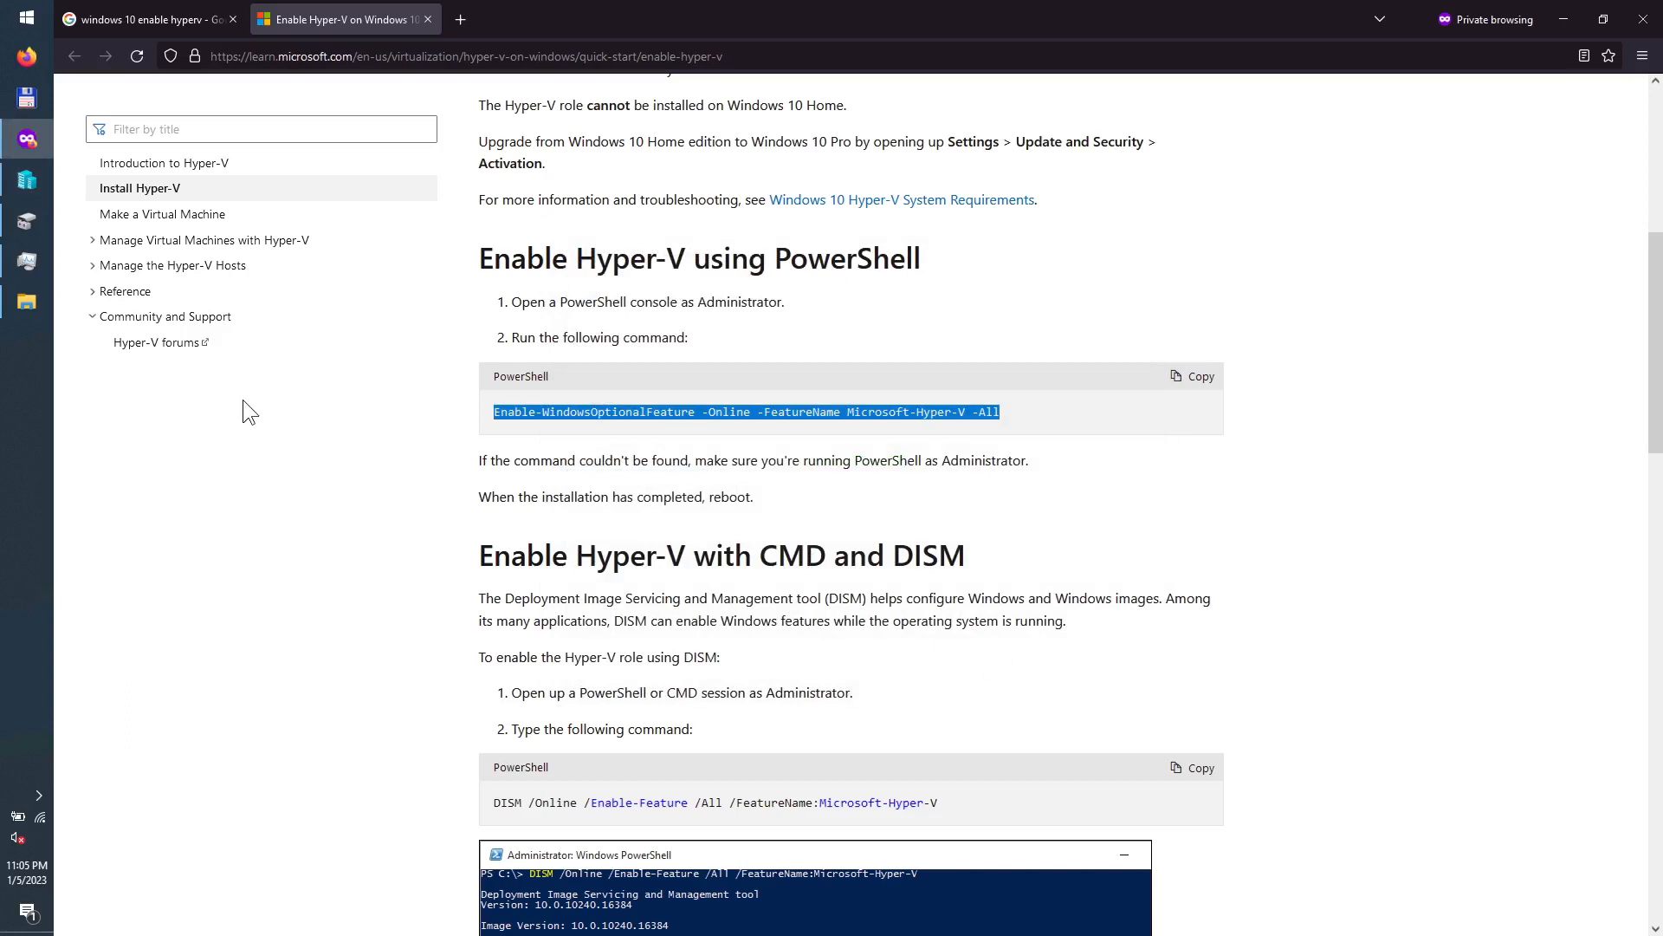
pyautogui.click(27, 184)
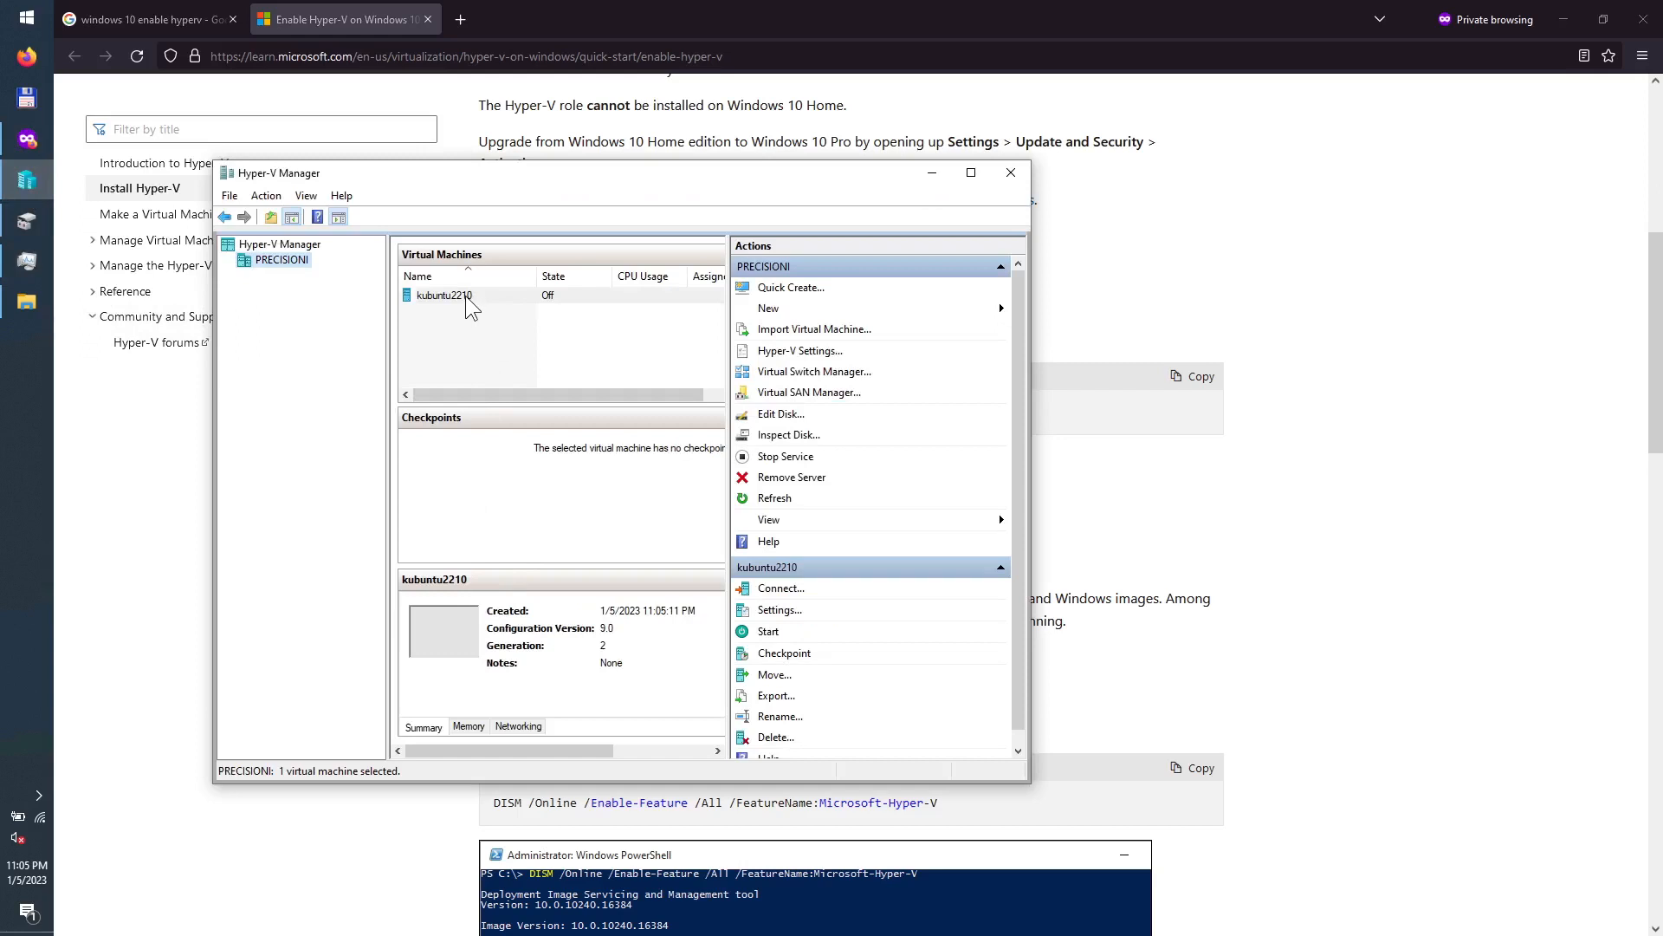
pyautogui.moveTo(363, 183); pyautogui.dragTo(462, 179)
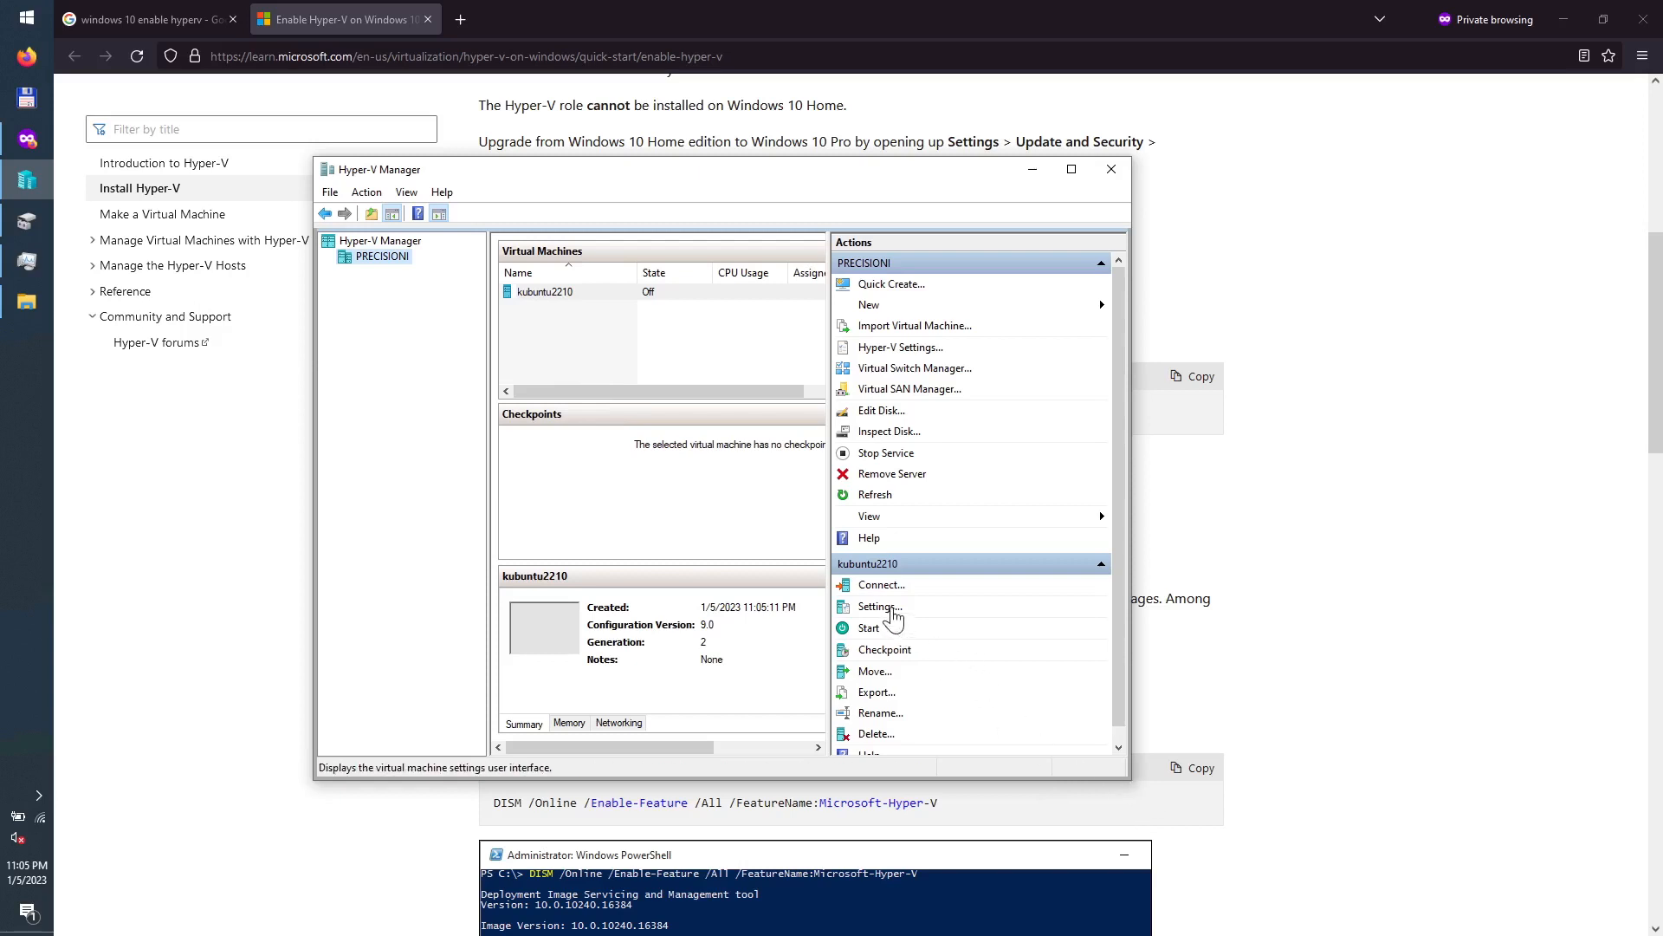
# Step: Disable and apply Secure Boot in kubuntu2210's settings, then view its 6024 MB memory page
pyautogui.click(884, 607)
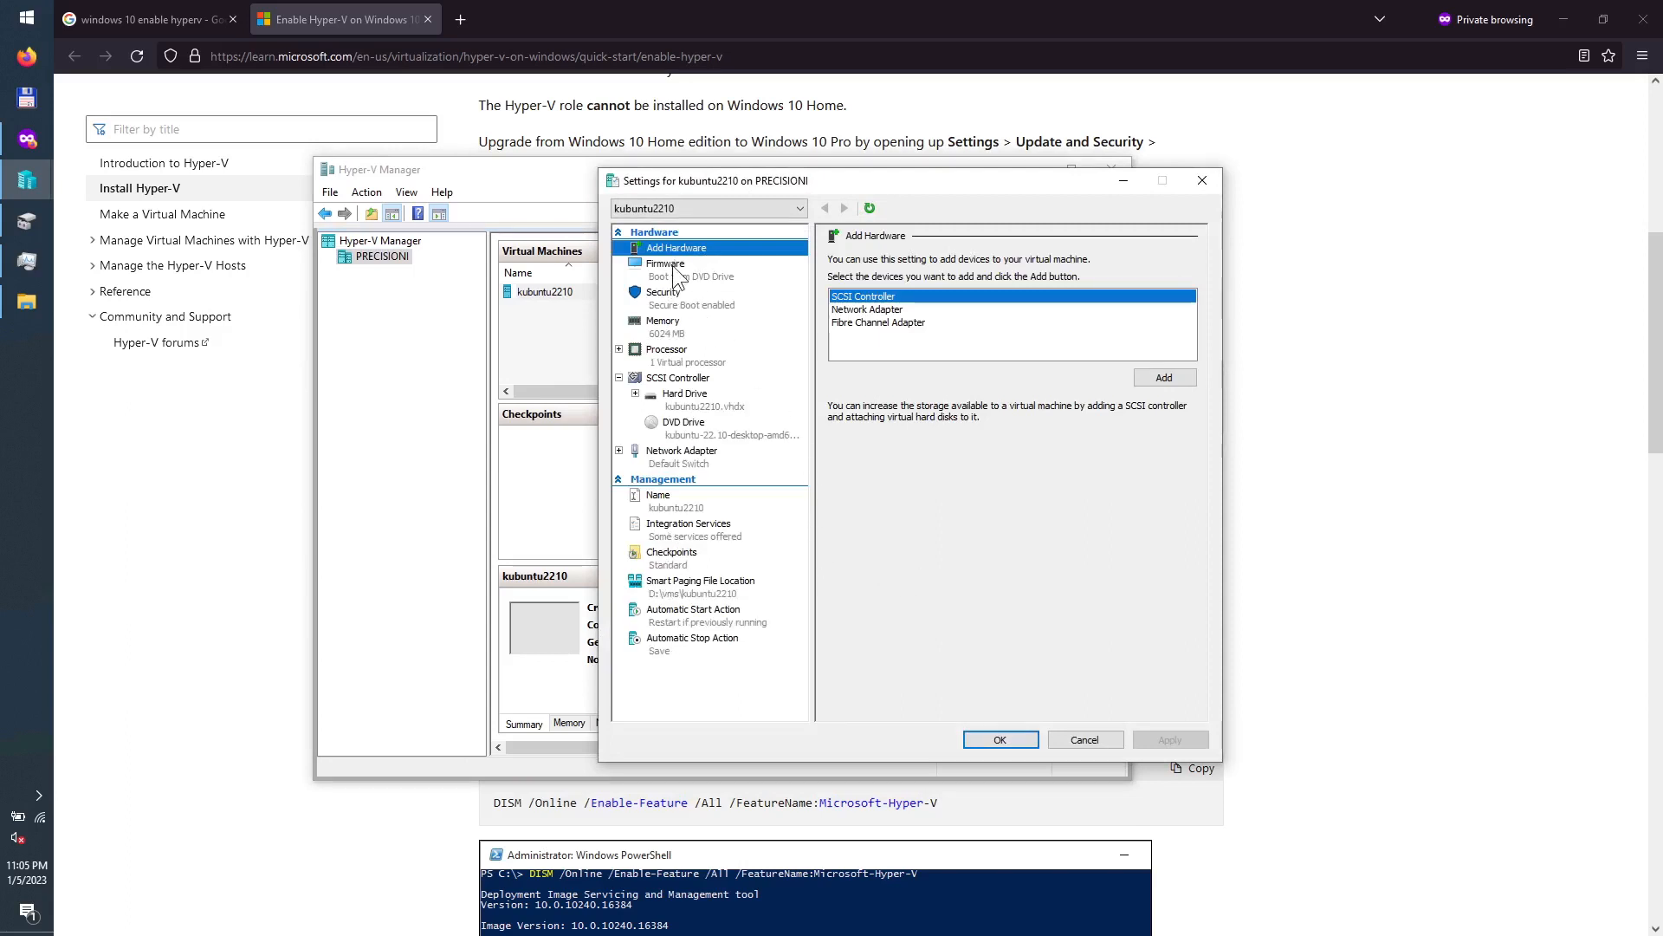
pyautogui.click(700, 269)
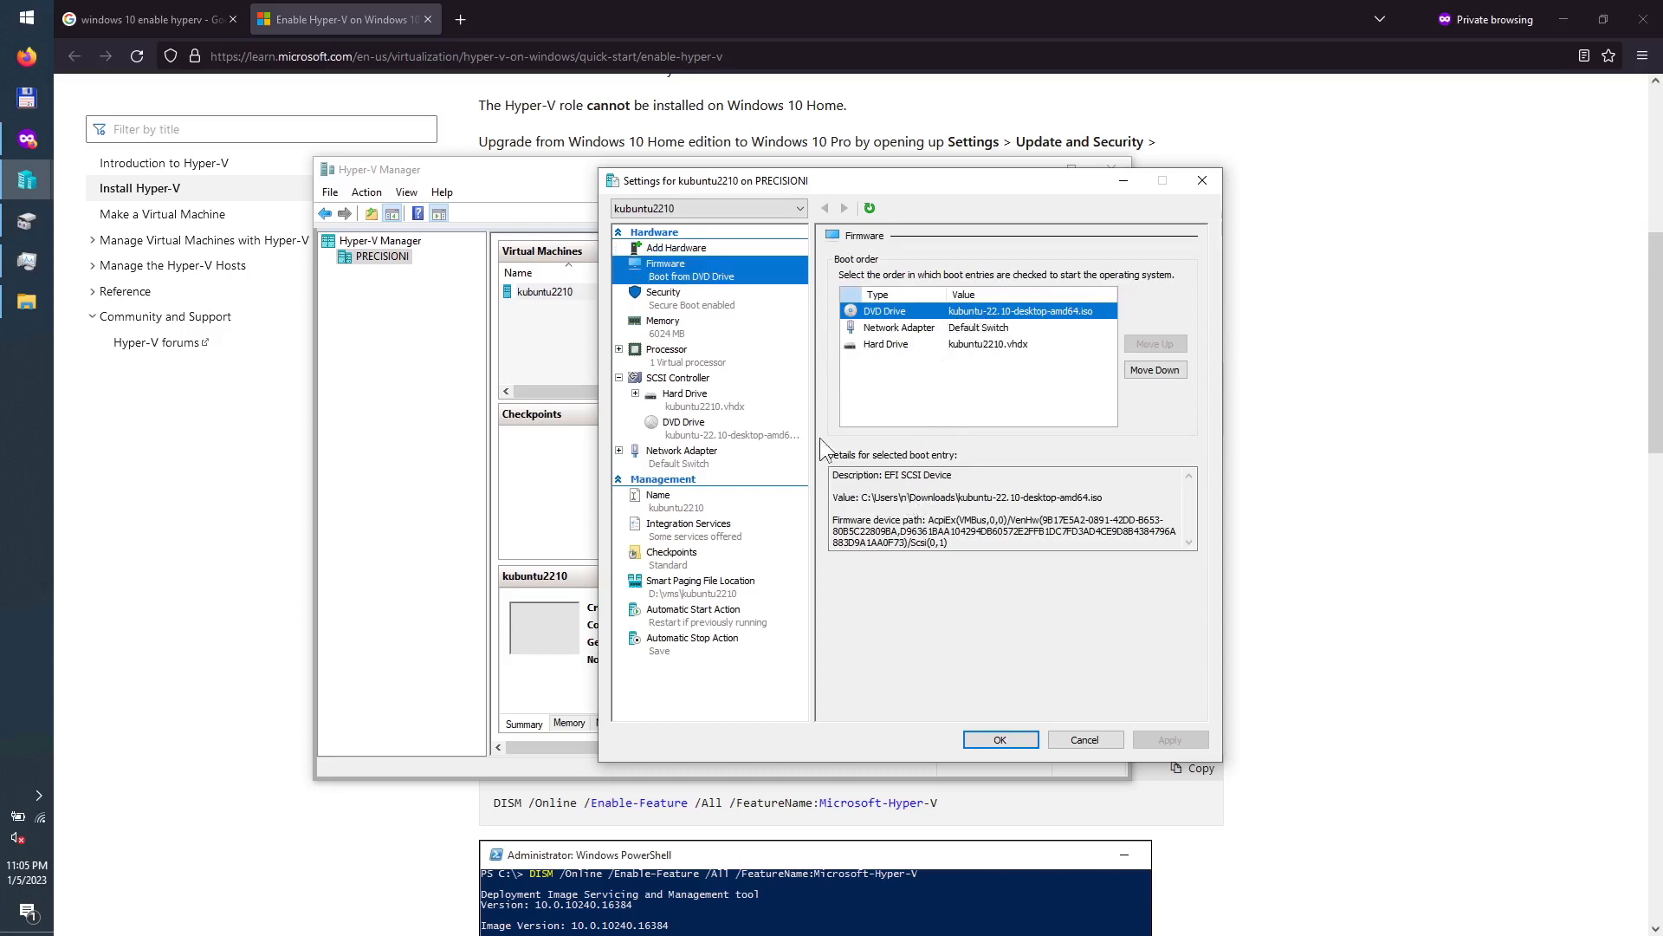
pyautogui.click(684, 298)
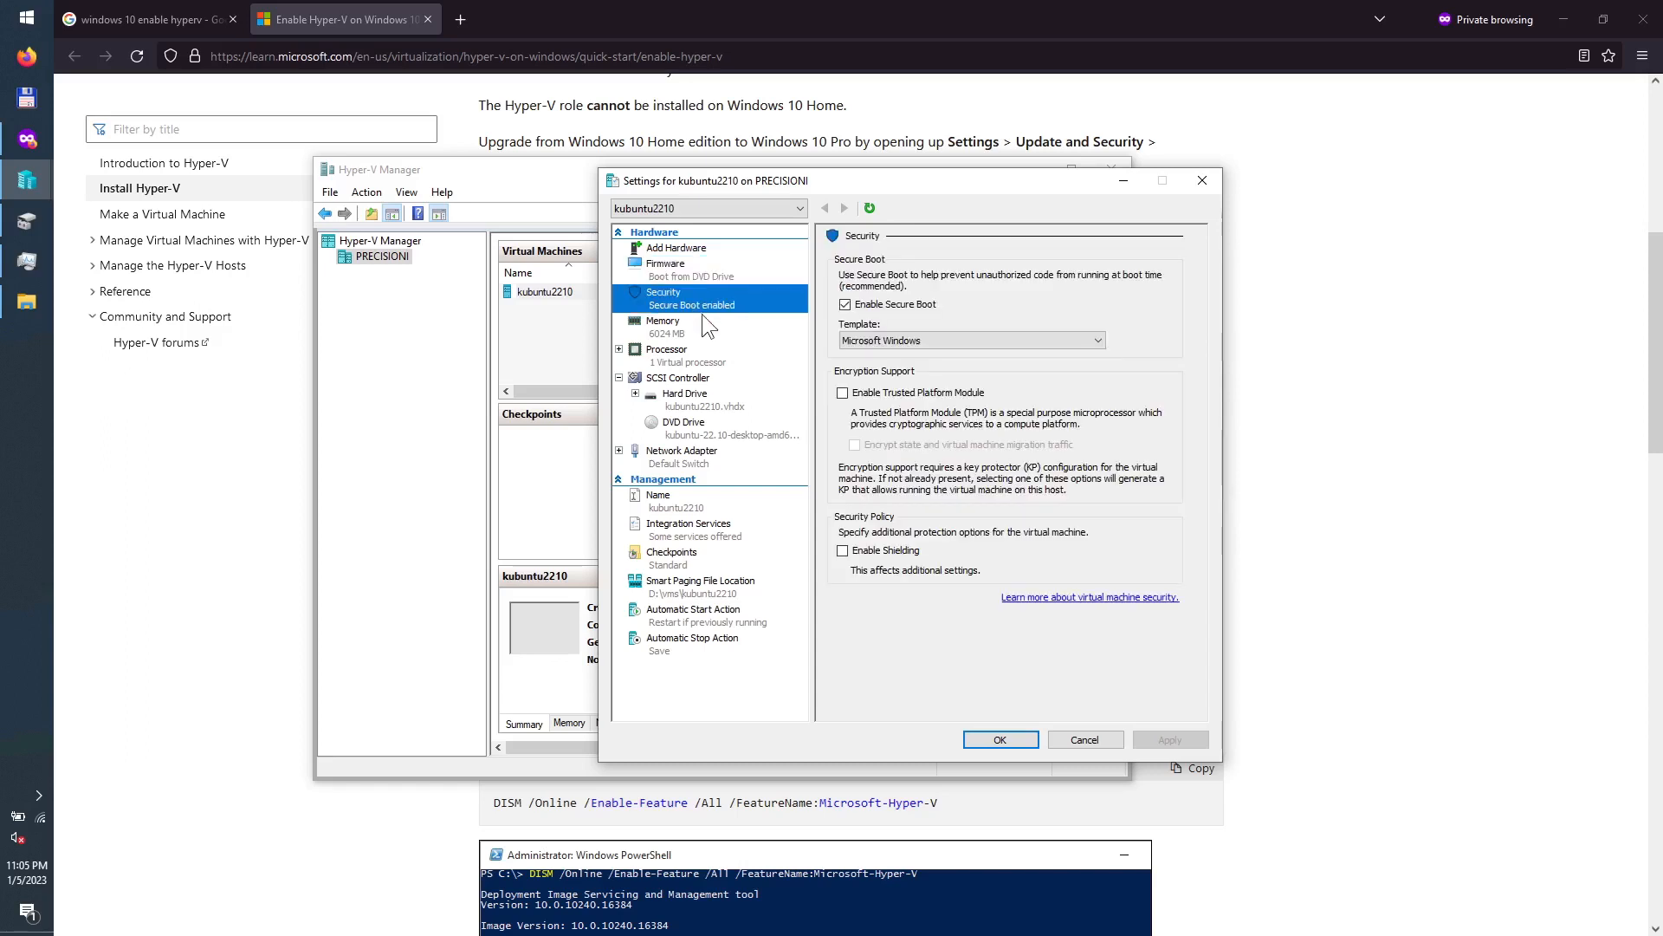
pyautogui.click(891, 304)
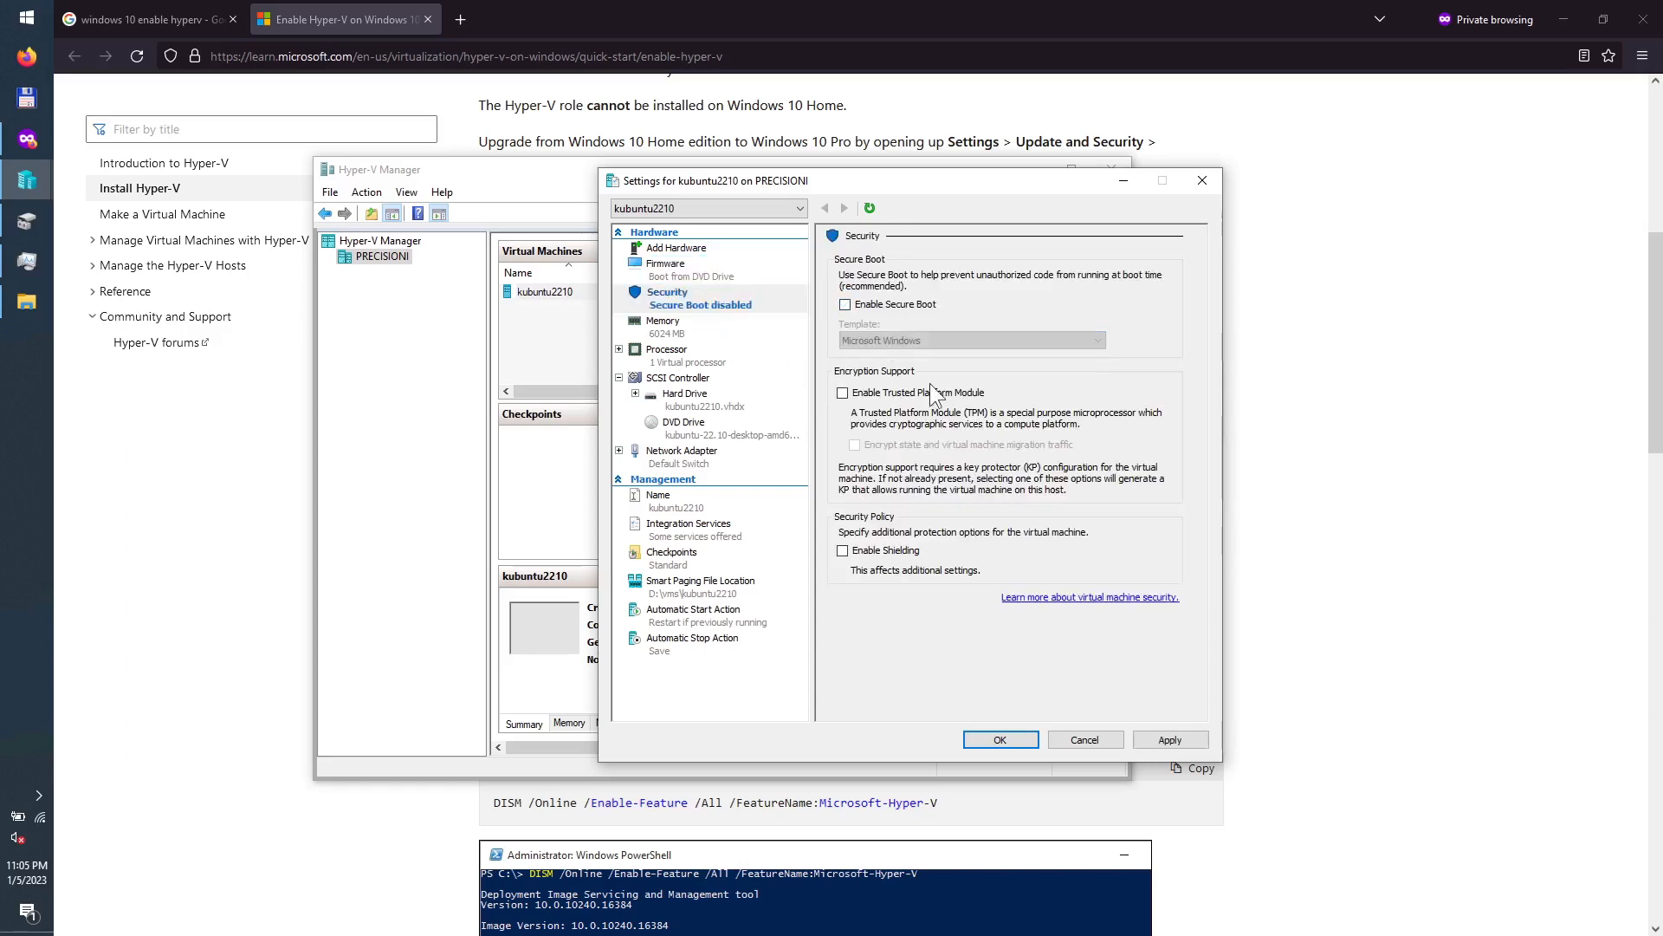
pyautogui.click(1169, 740)
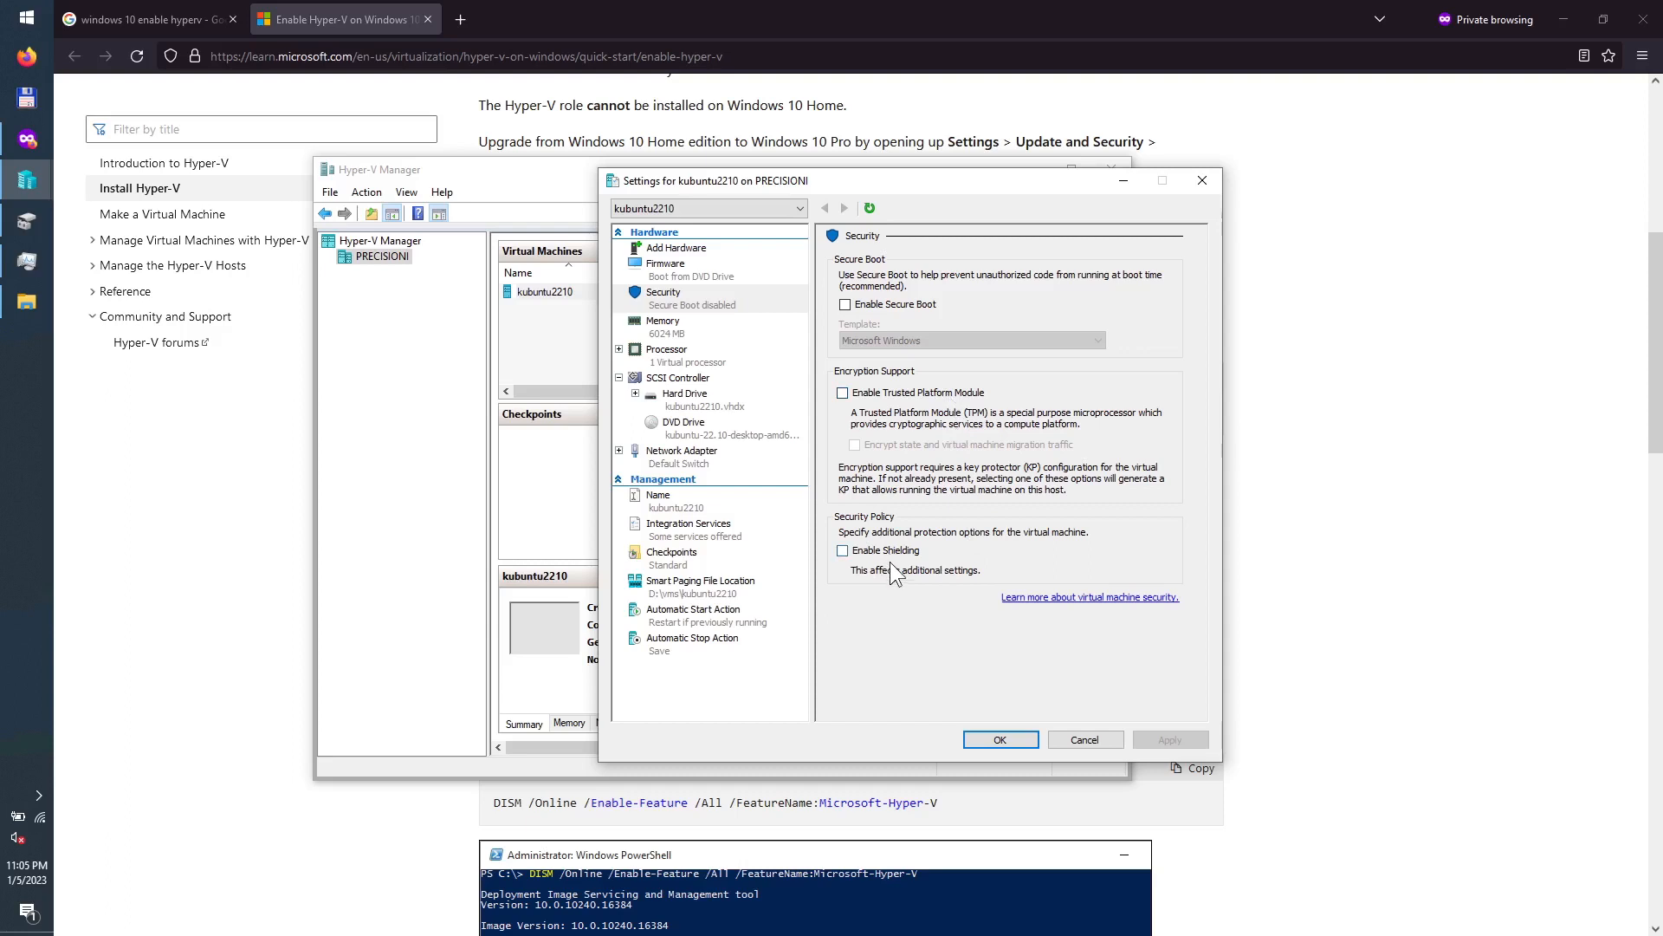
pyautogui.click(685, 328)
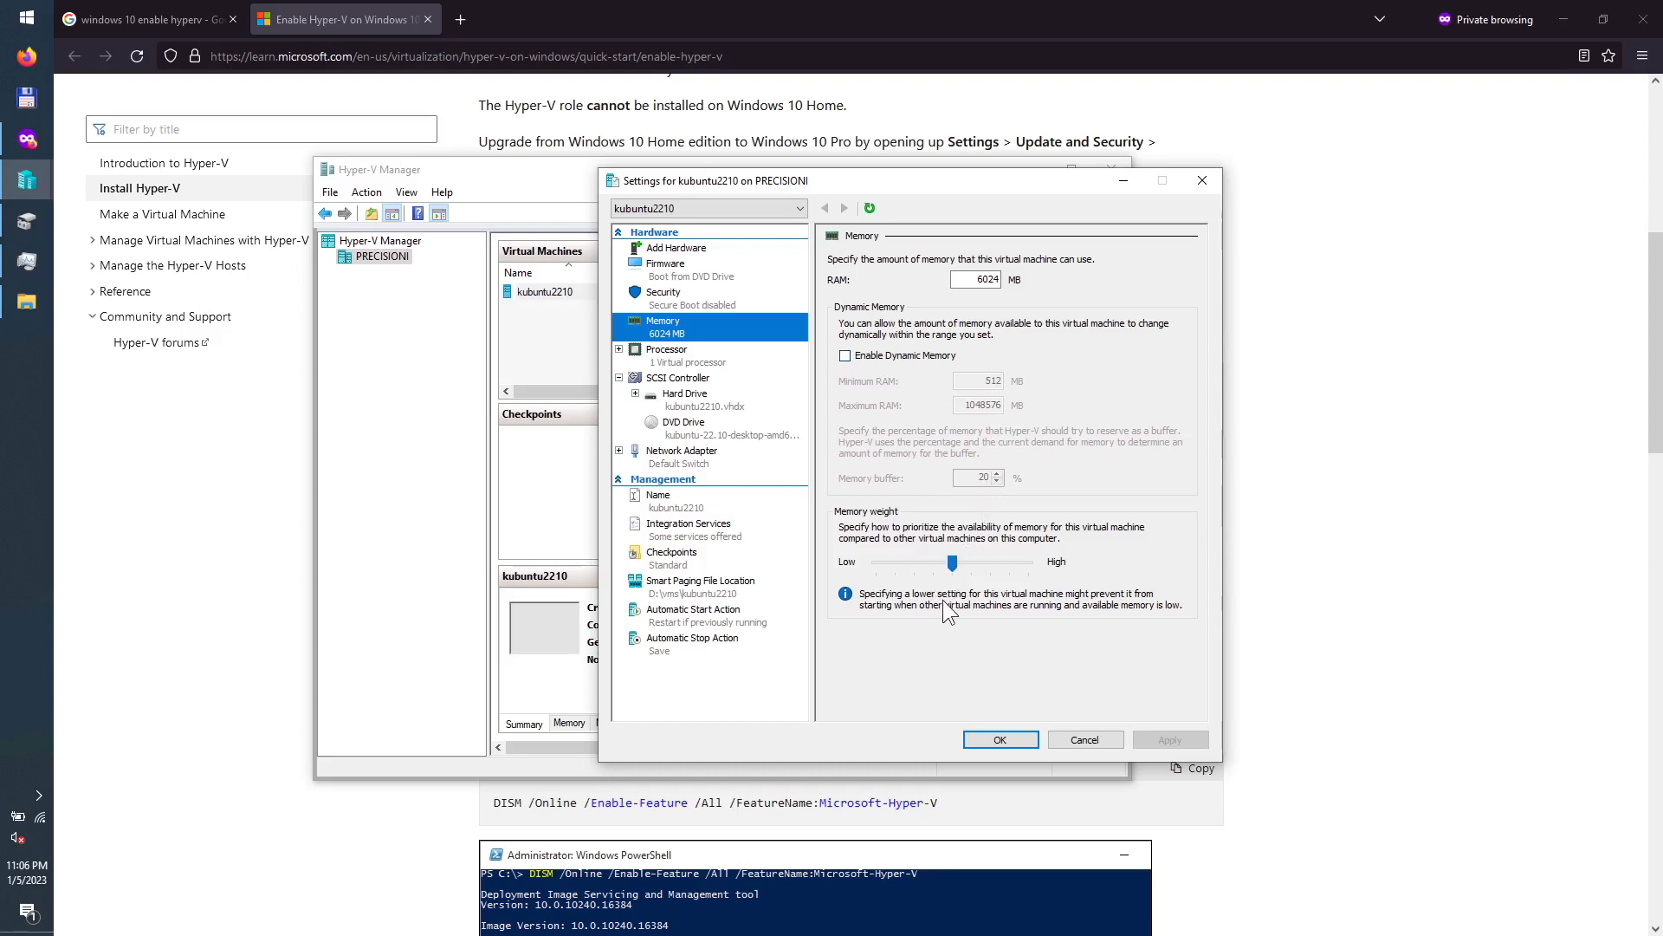
# Step: Give kubuntu2210 6 virtual processors and apply, then view its SCSI hard drive settings
pyautogui.click(693, 357)
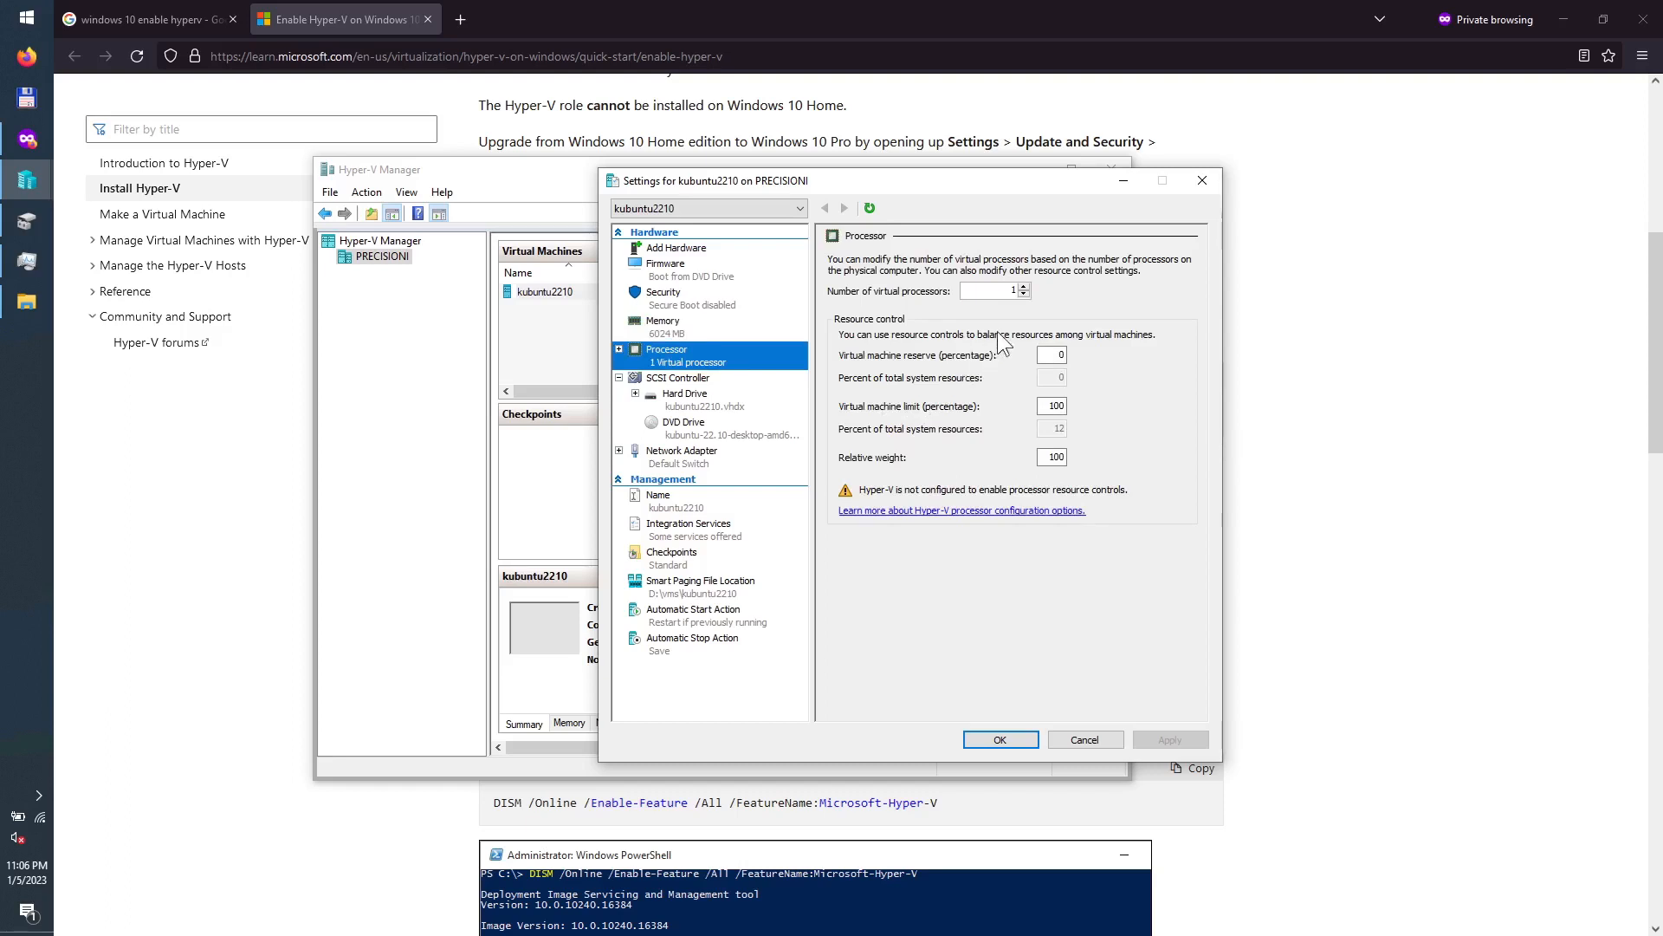
pyautogui.doubleClick(1019, 292)
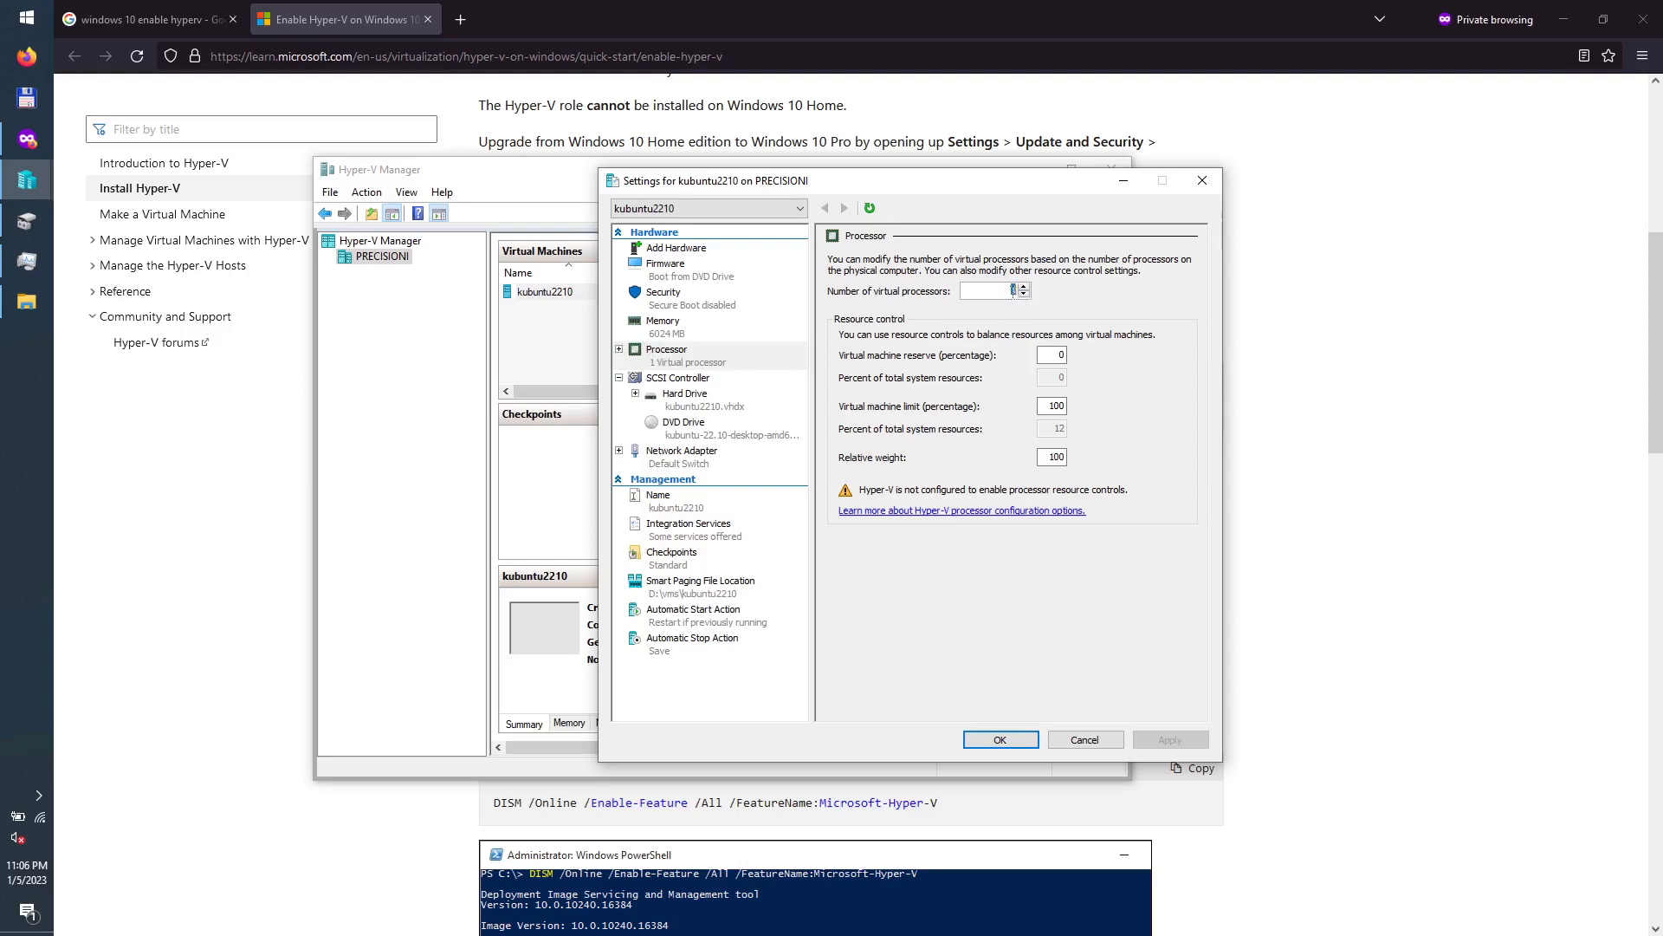
pyautogui.write('6')
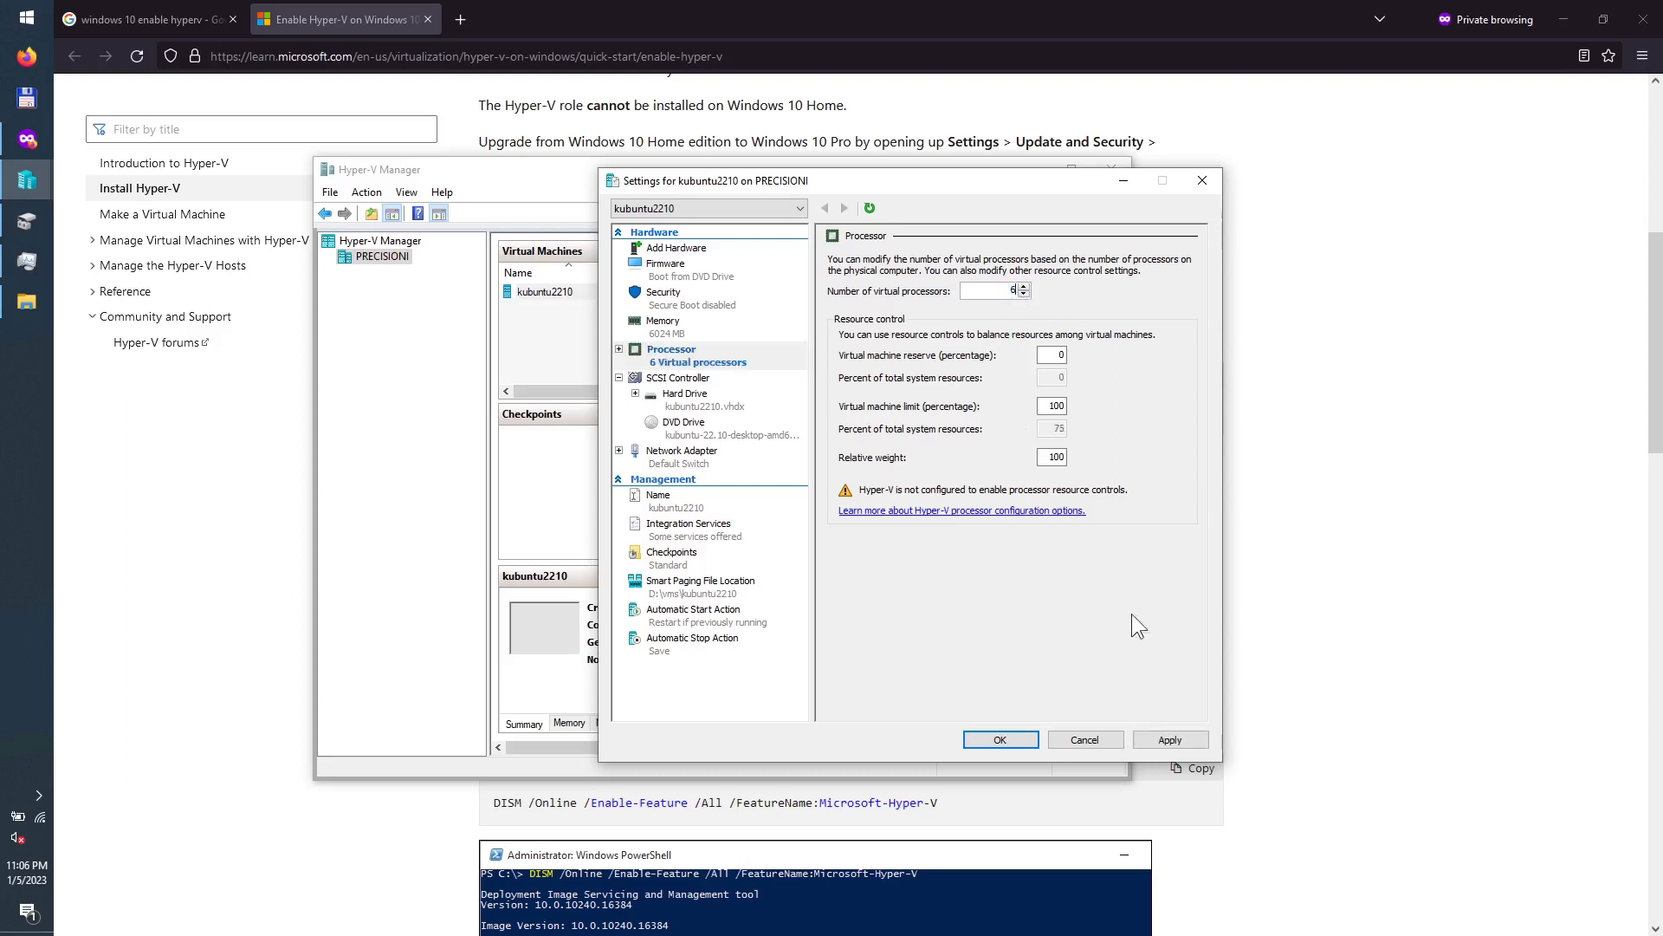
pyautogui.click(1170, 741)
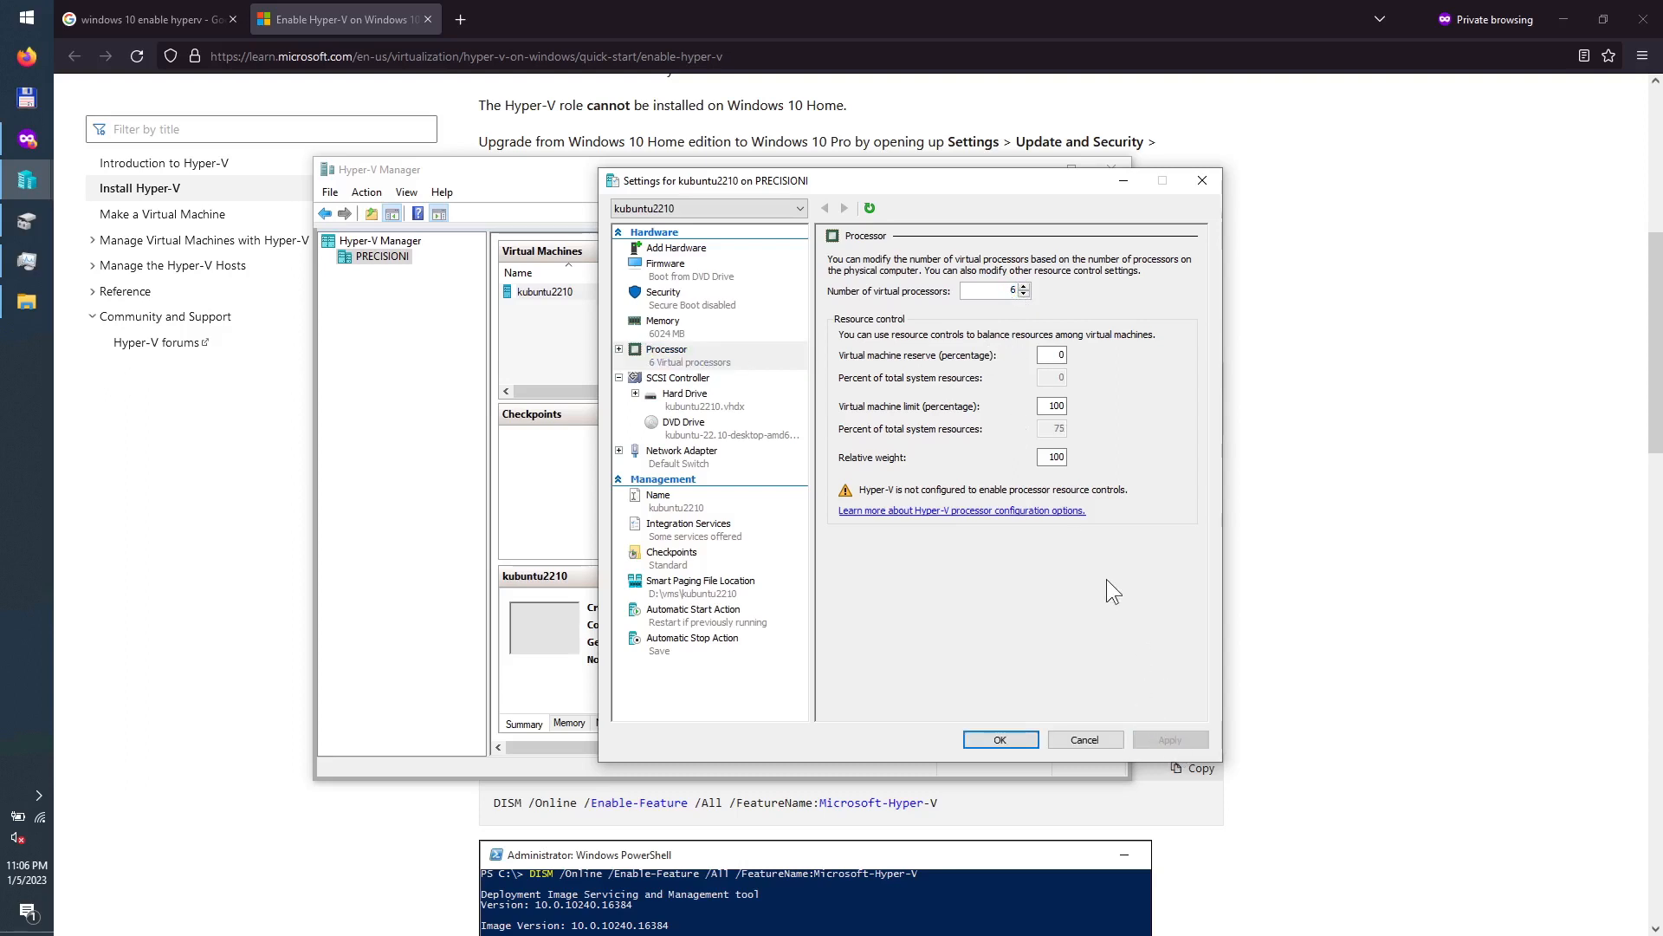
pyautogui.click(685, 380)
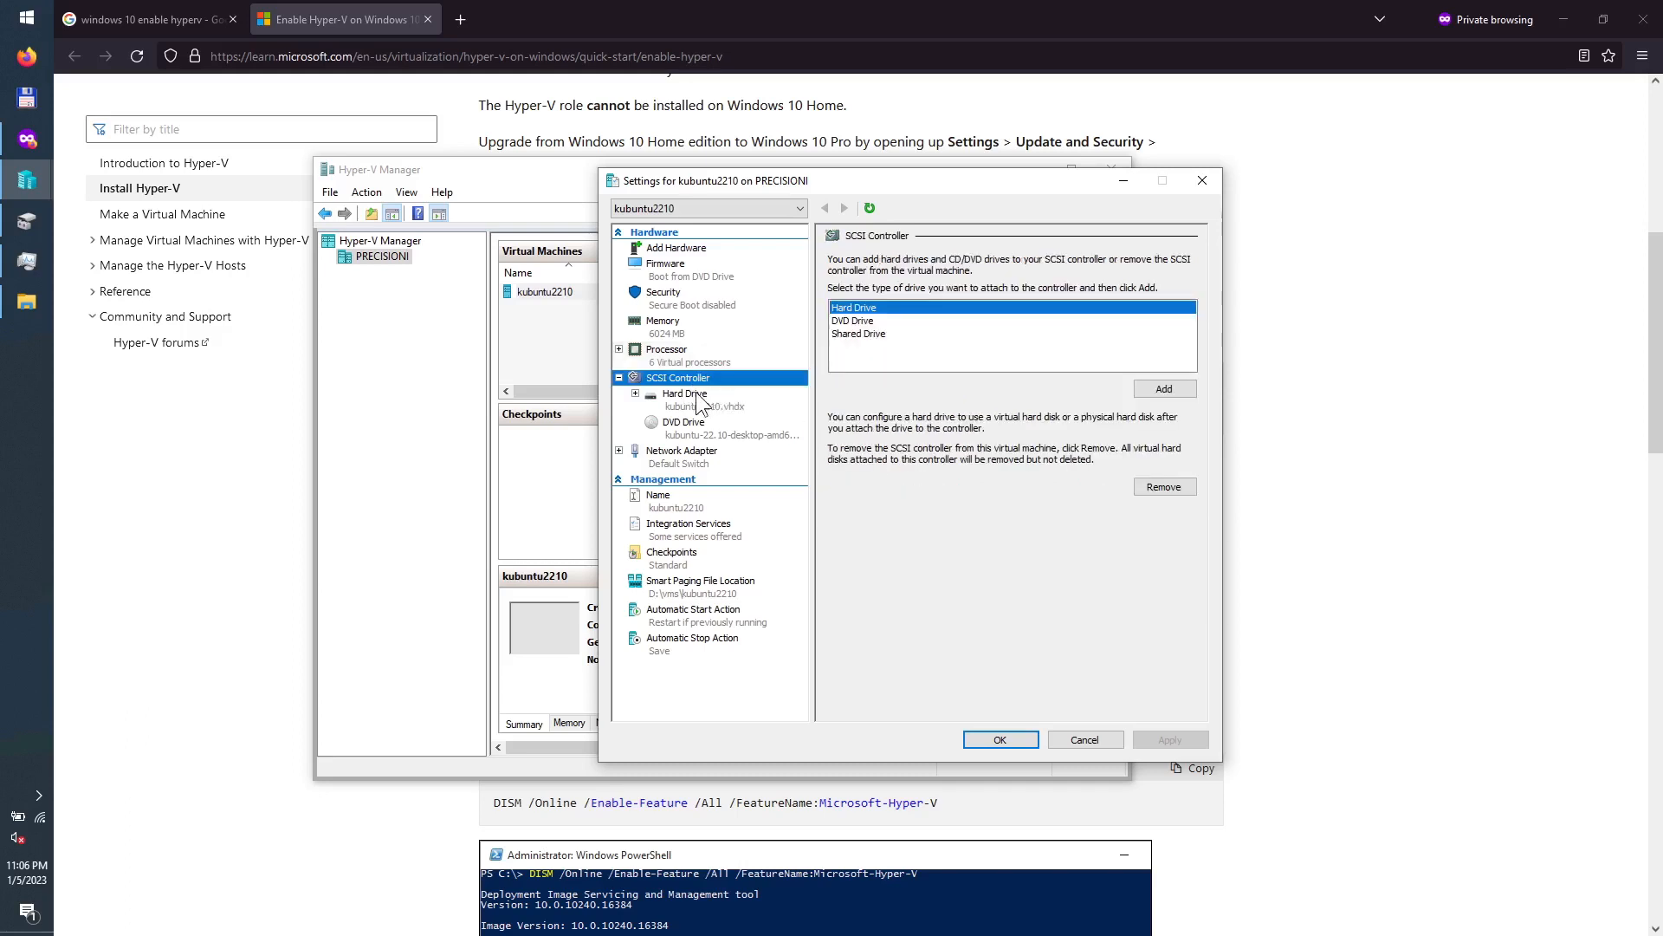
pyautogui.click(697, 396)
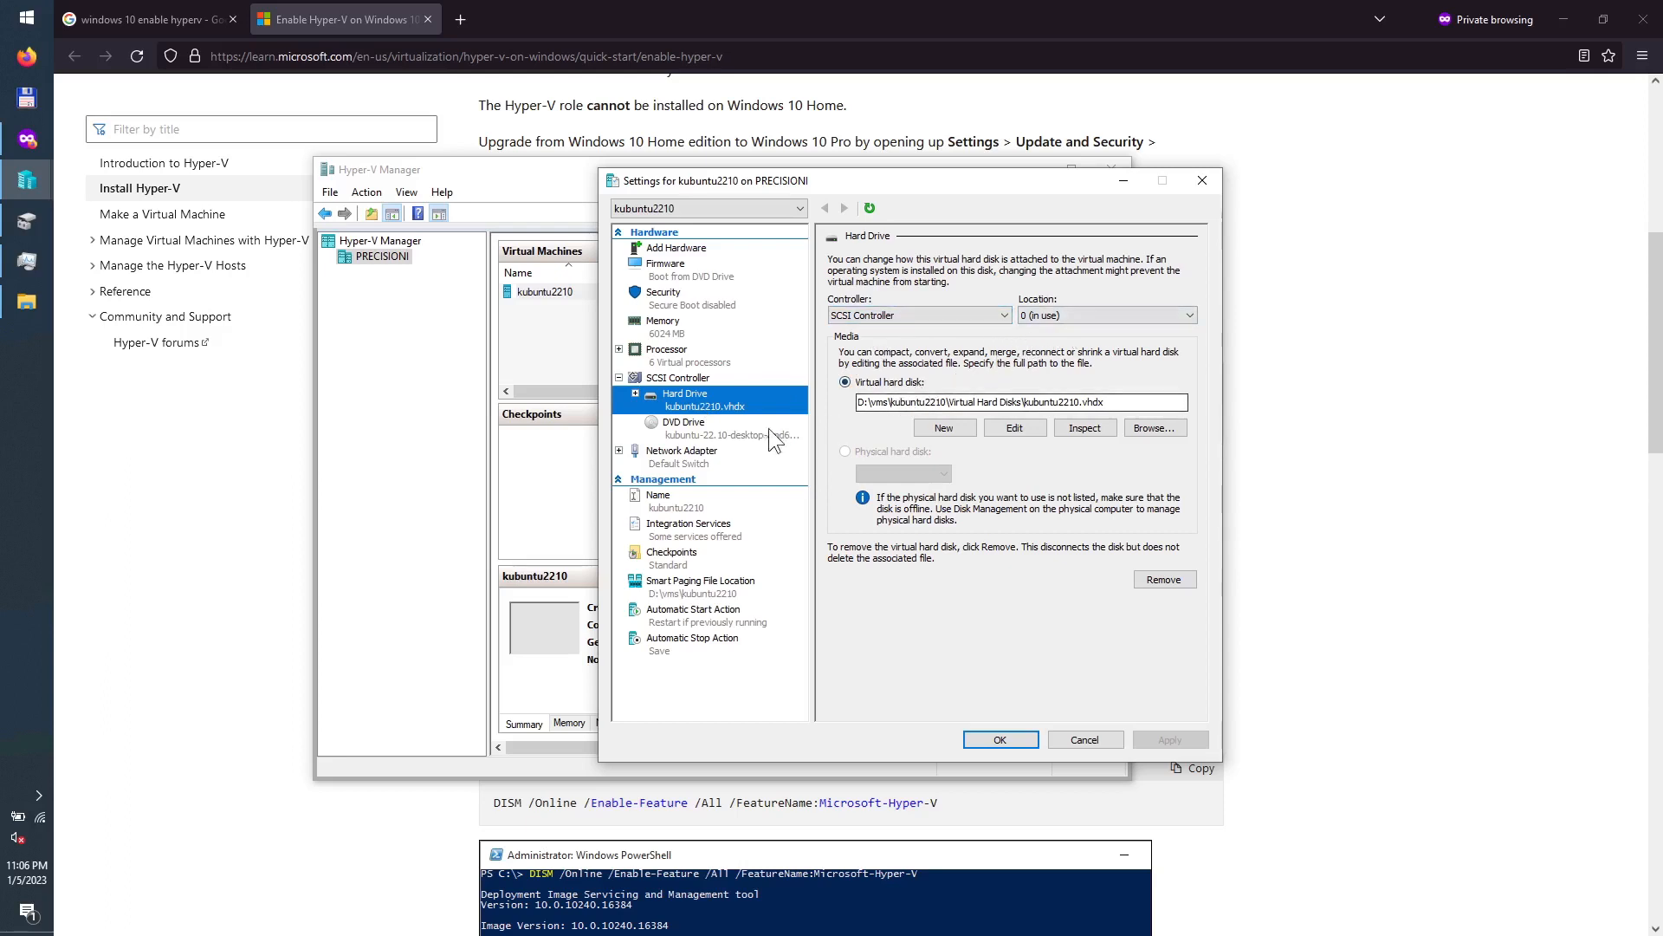
# Step: Review the DVD drive, network adapter, hardware acceleration and advanced features pages, ending on Name
pyautogui.click(707, 428)
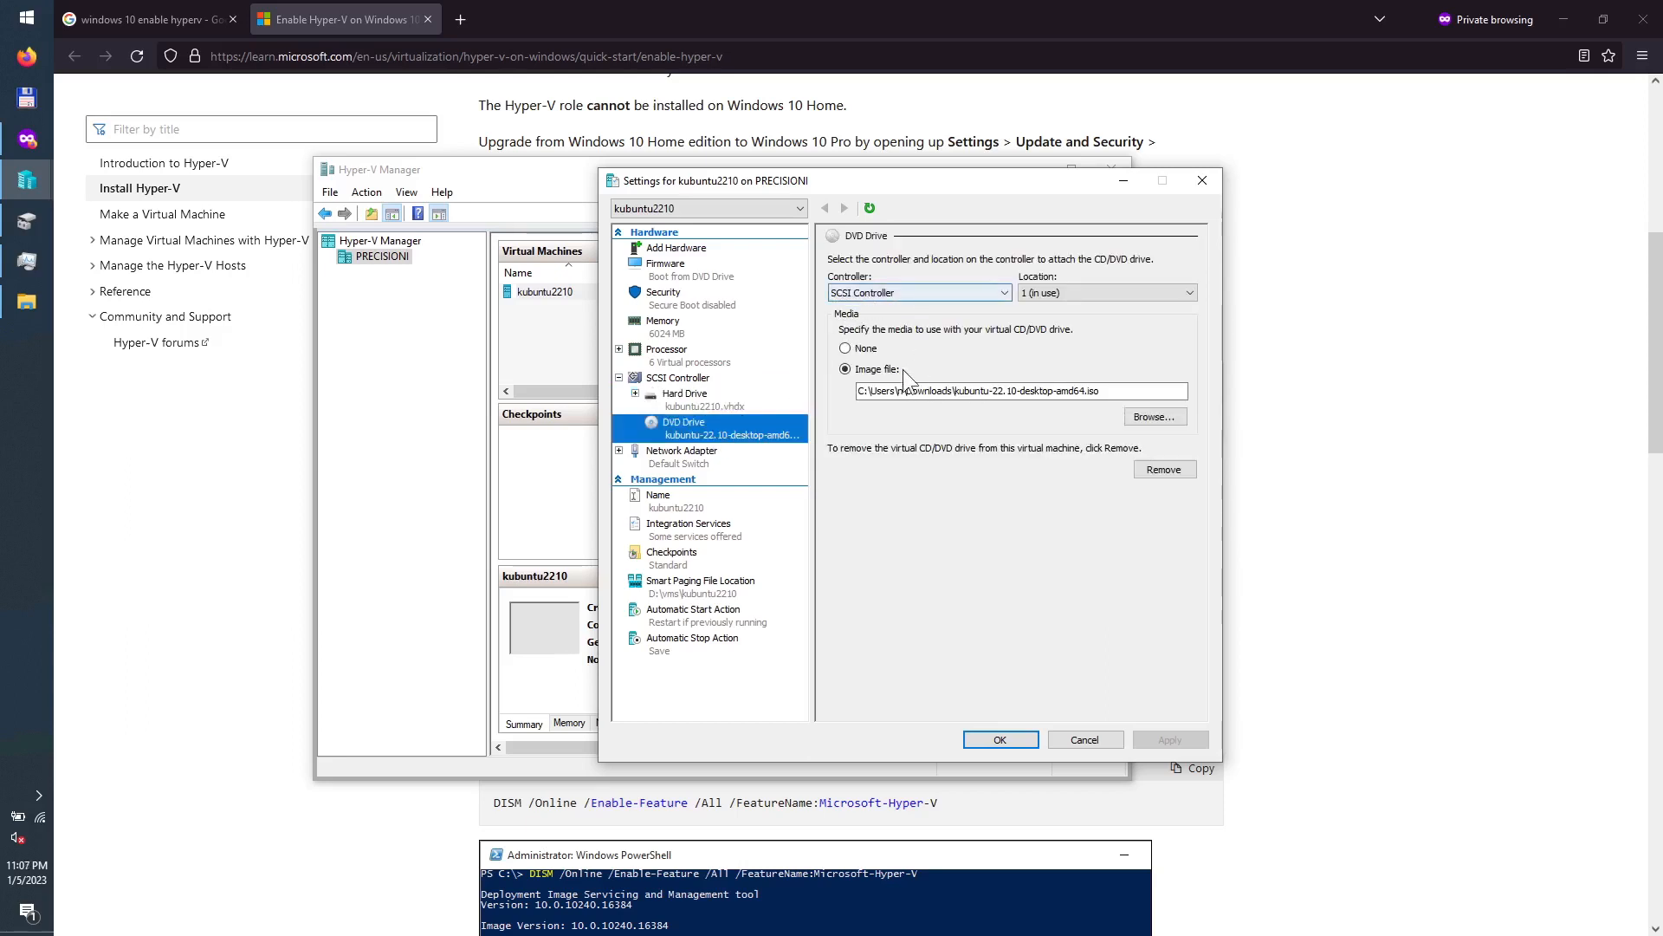
pyautogui.click(688, 460)
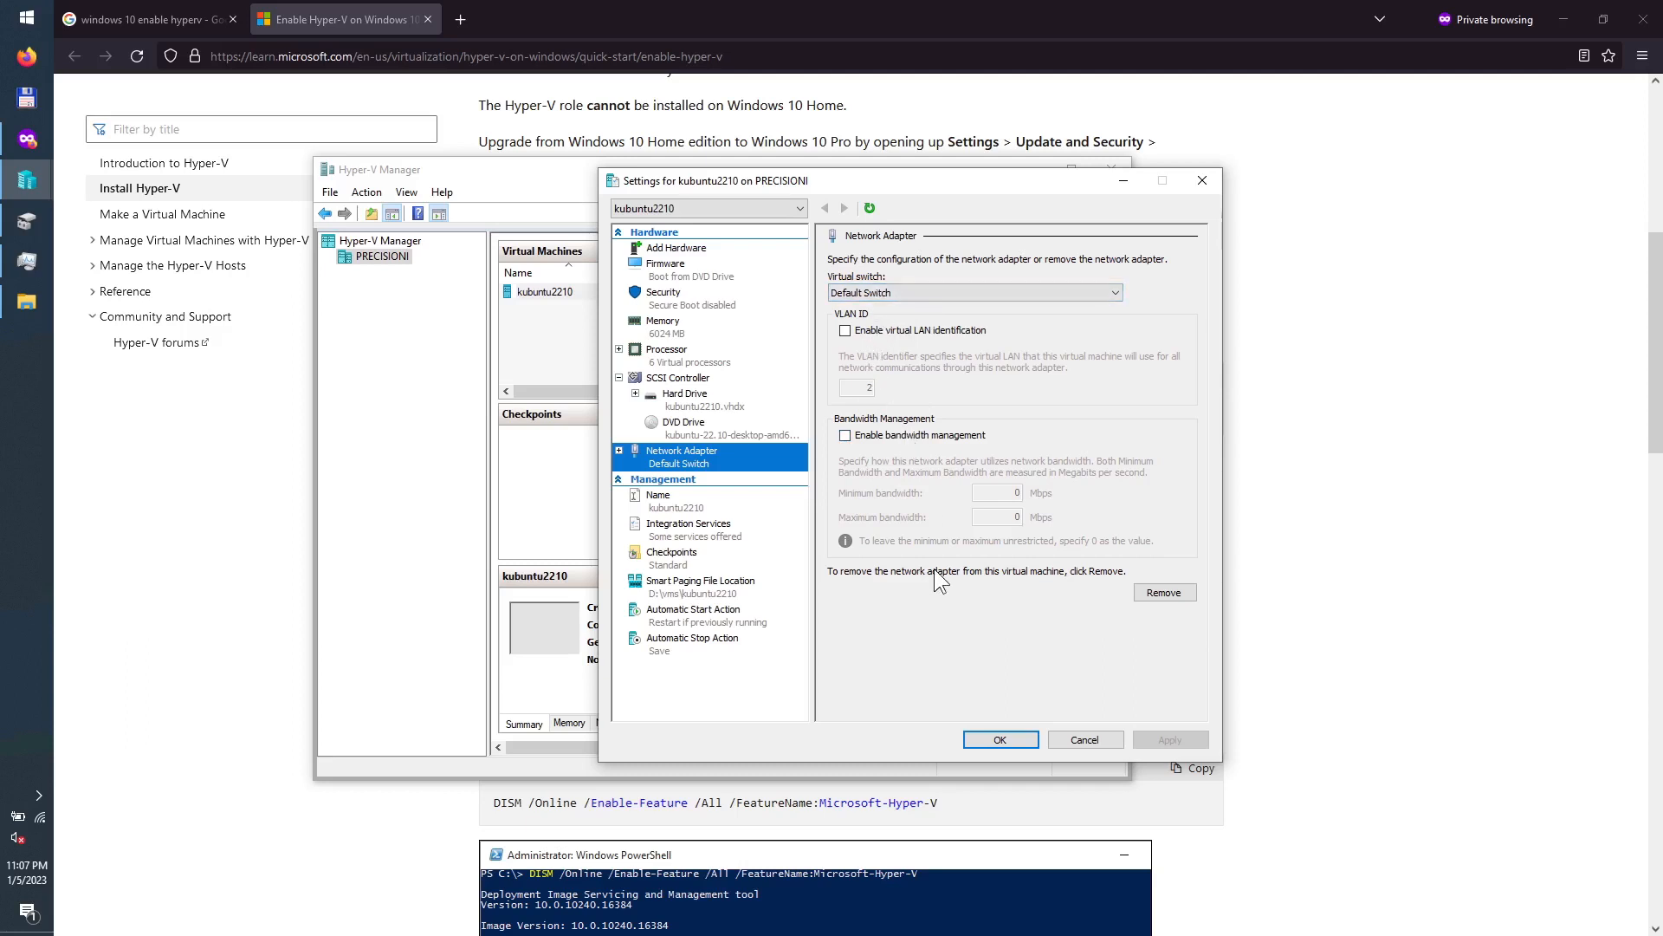
pyautogui.click(619, 450)
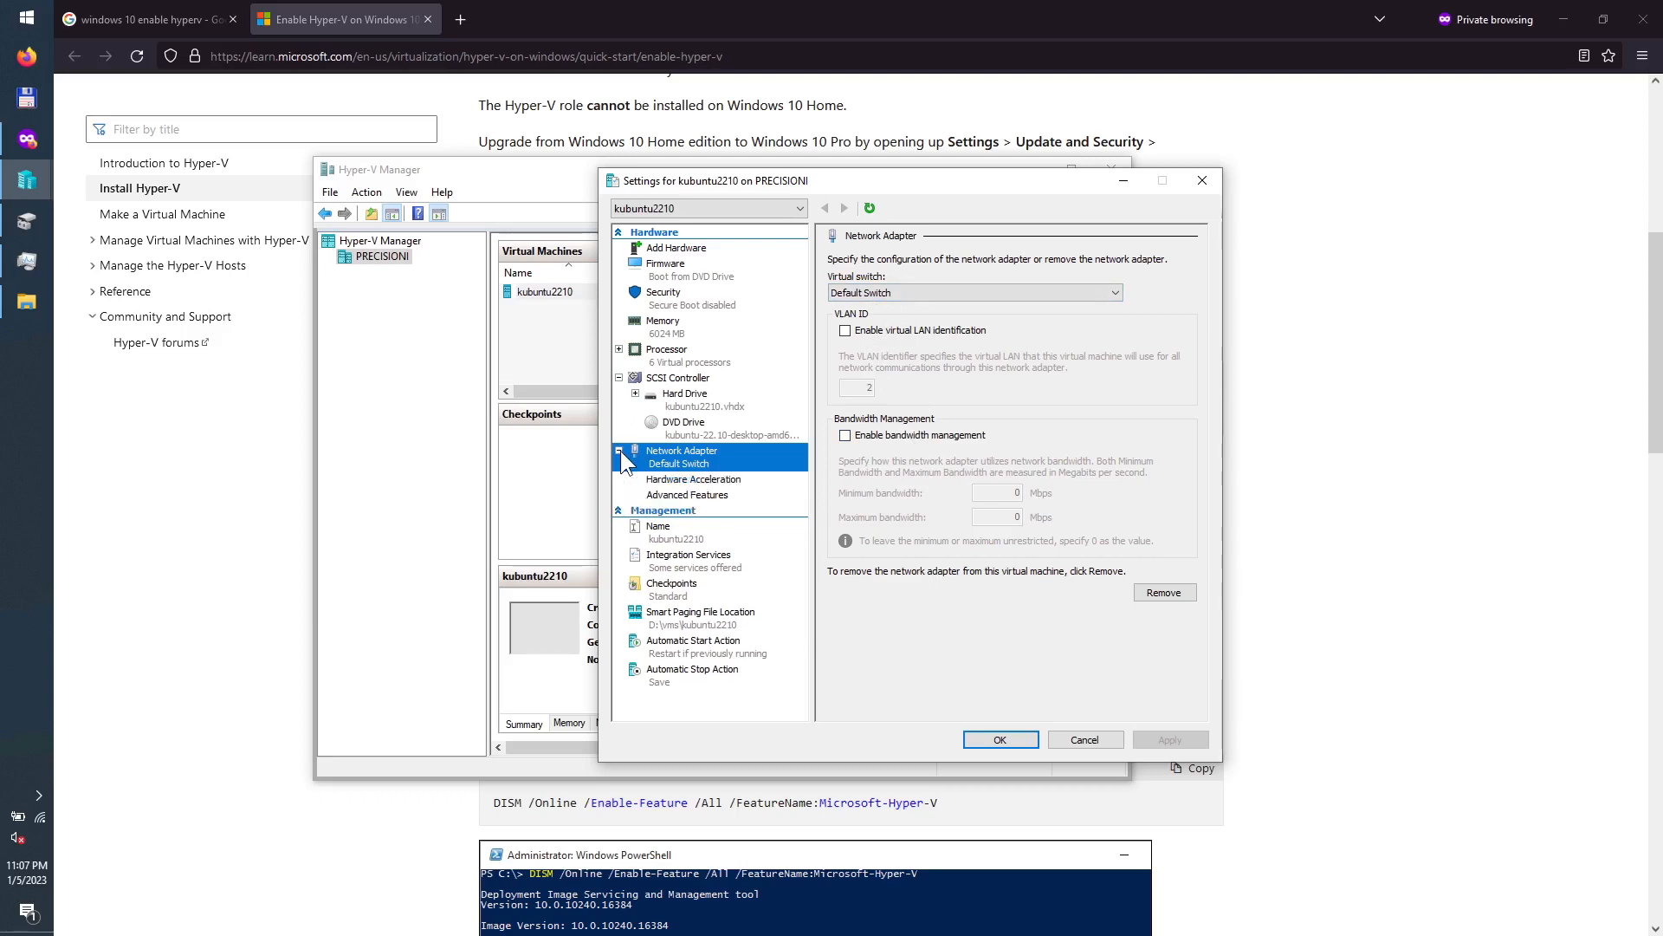
pyautogui.click(685, 481)
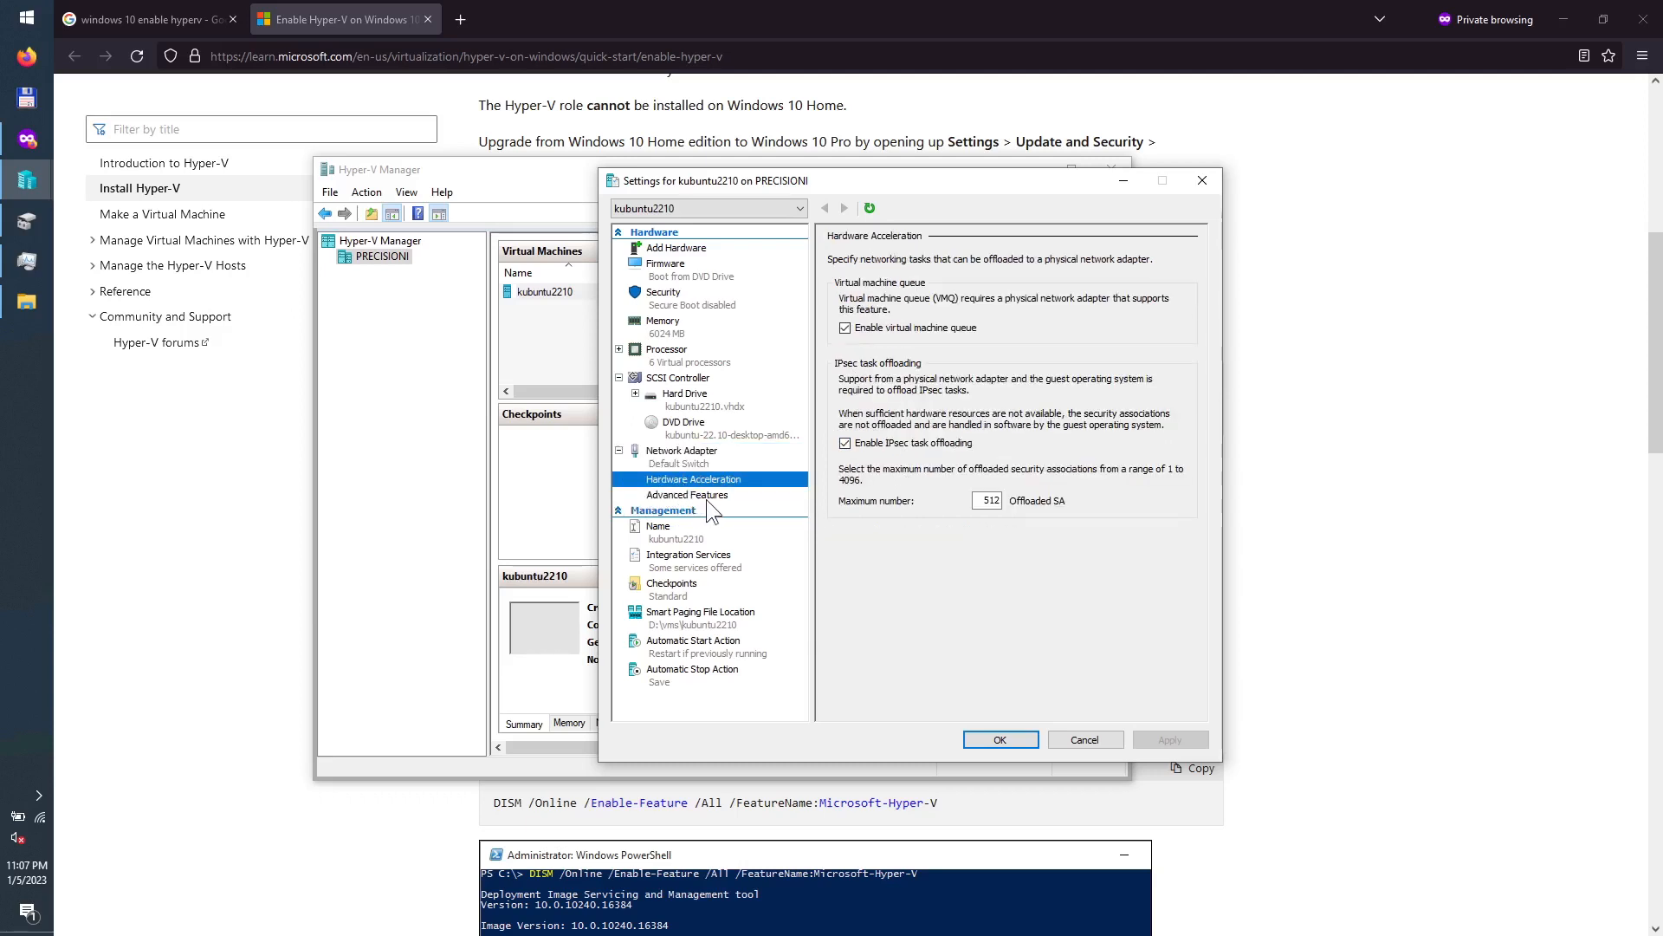
pyautogui.click(687, 494)
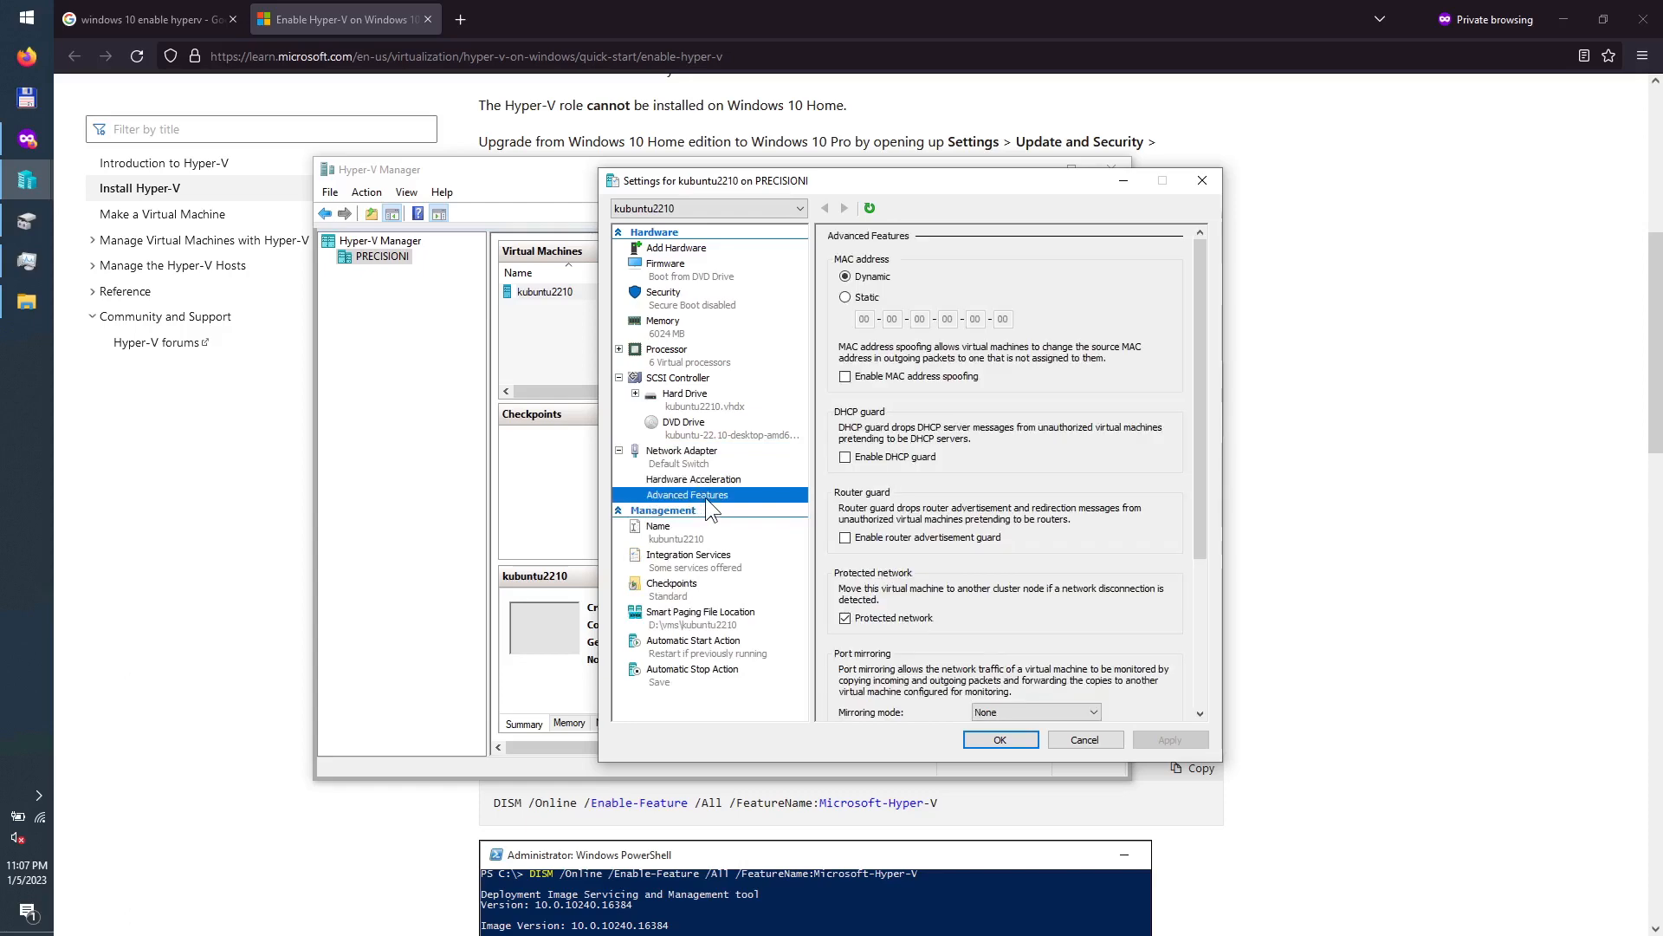
pyautogui.moveTo(1197, 454)
pyautogui.mouseDown()
pyautogui.moveTo(1196, 599)
pyautogui.moveTo(1196, 429)
pyautogui.mouseUp()
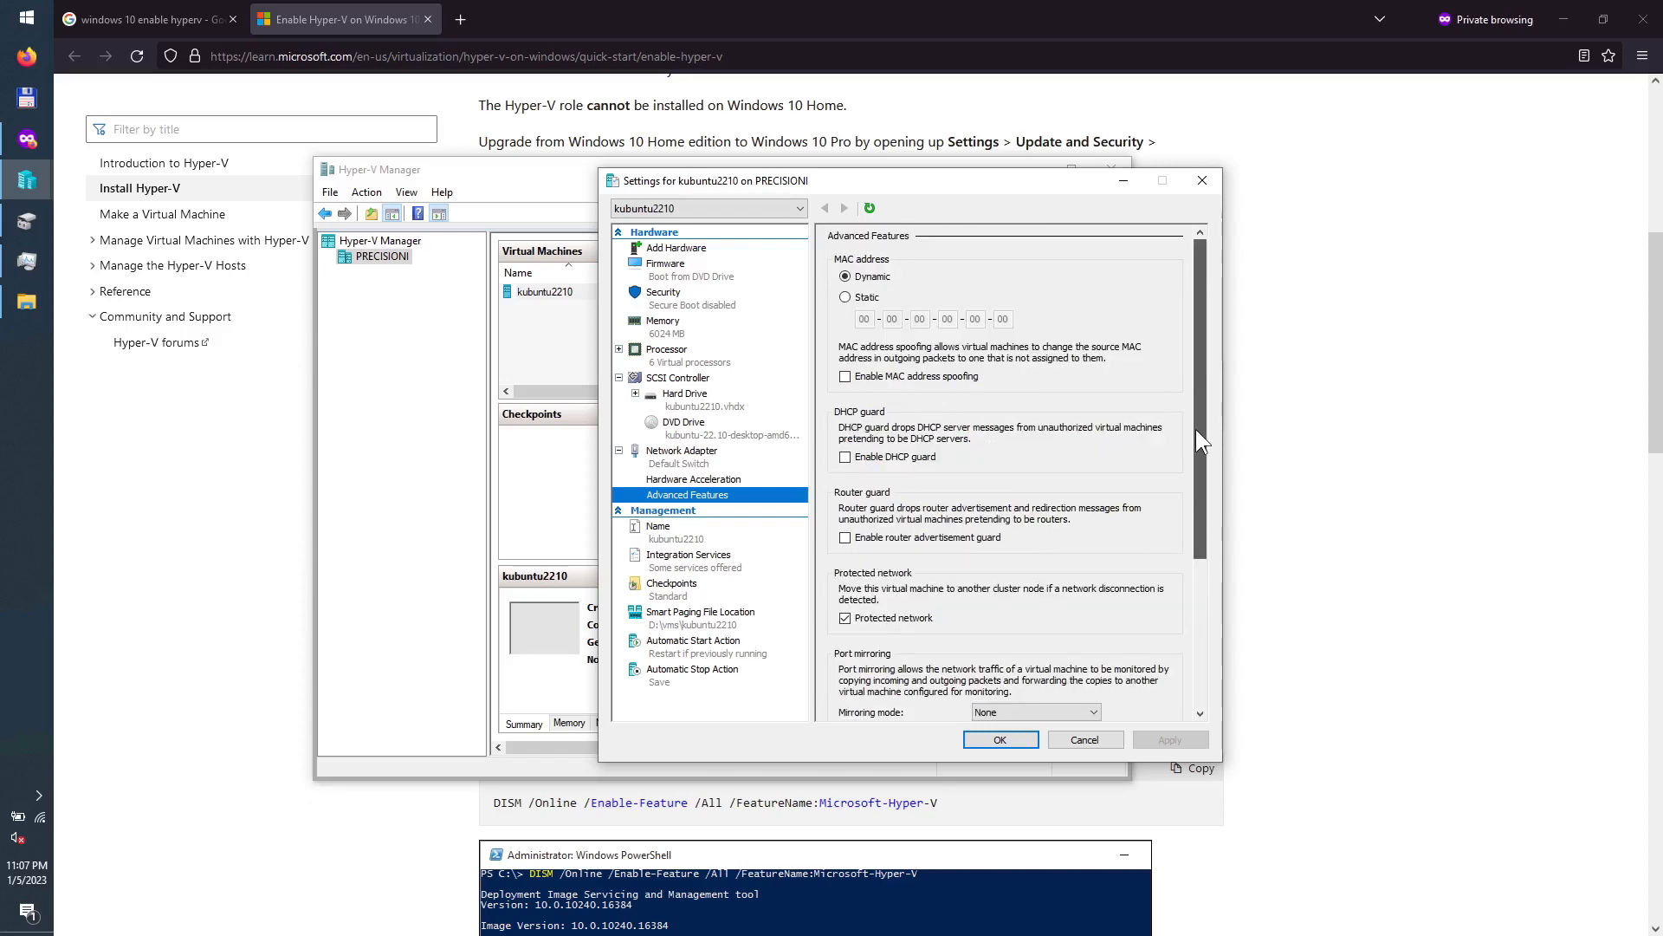
pyautogui.click(685, 479)
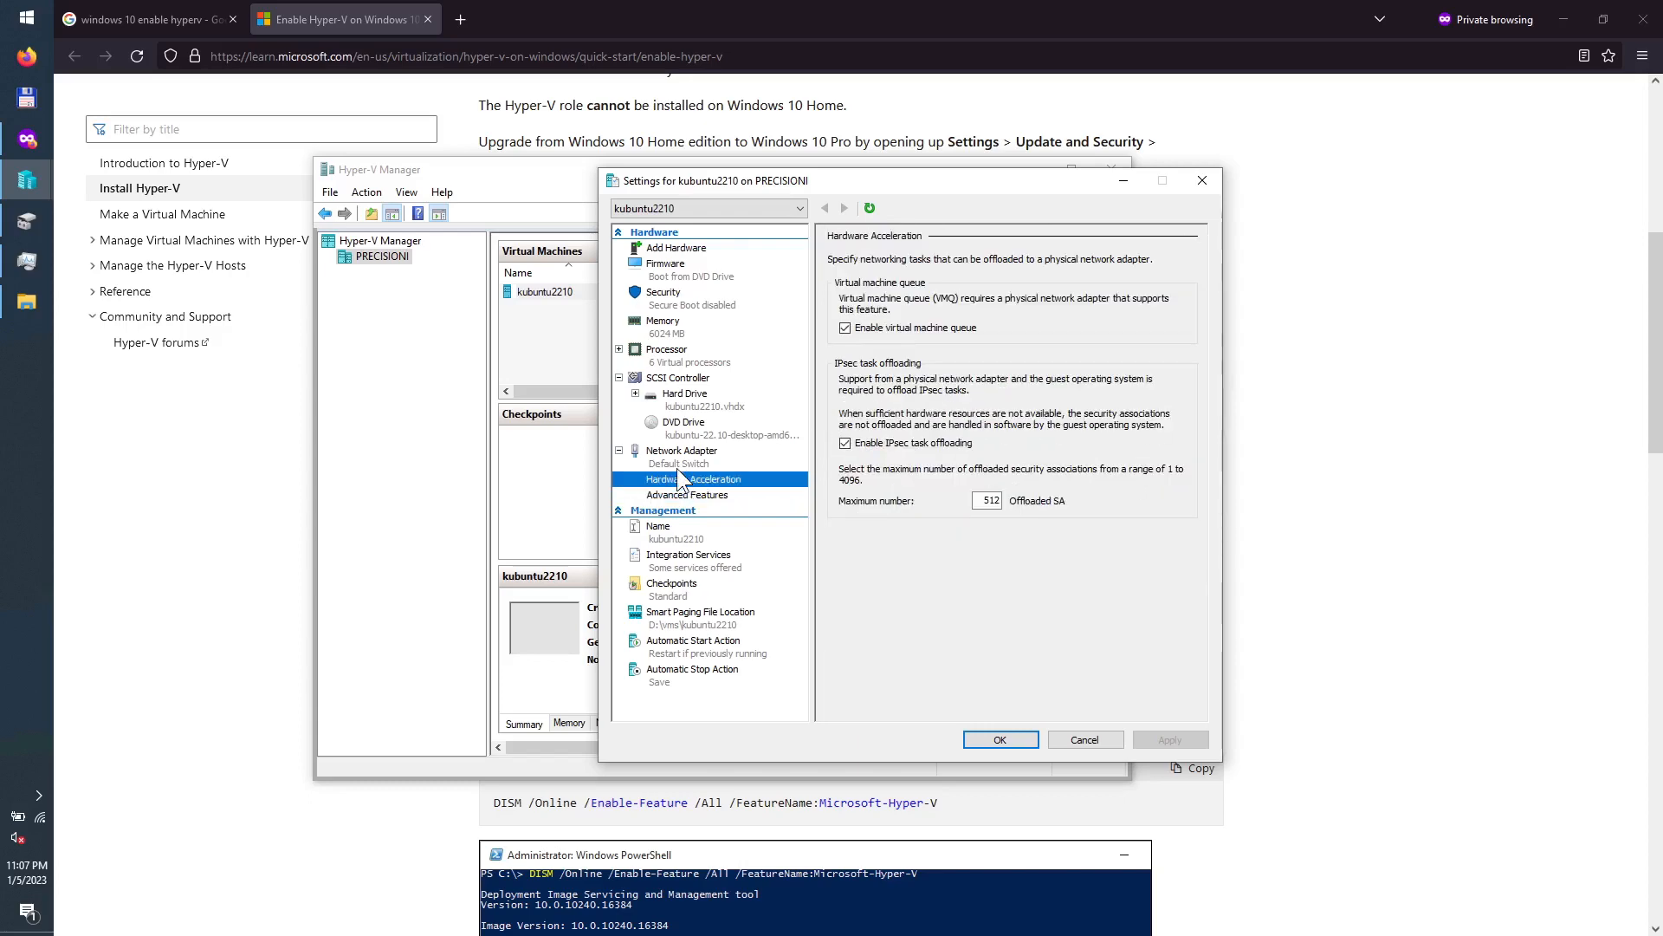
pyautogui.click(666, 454)
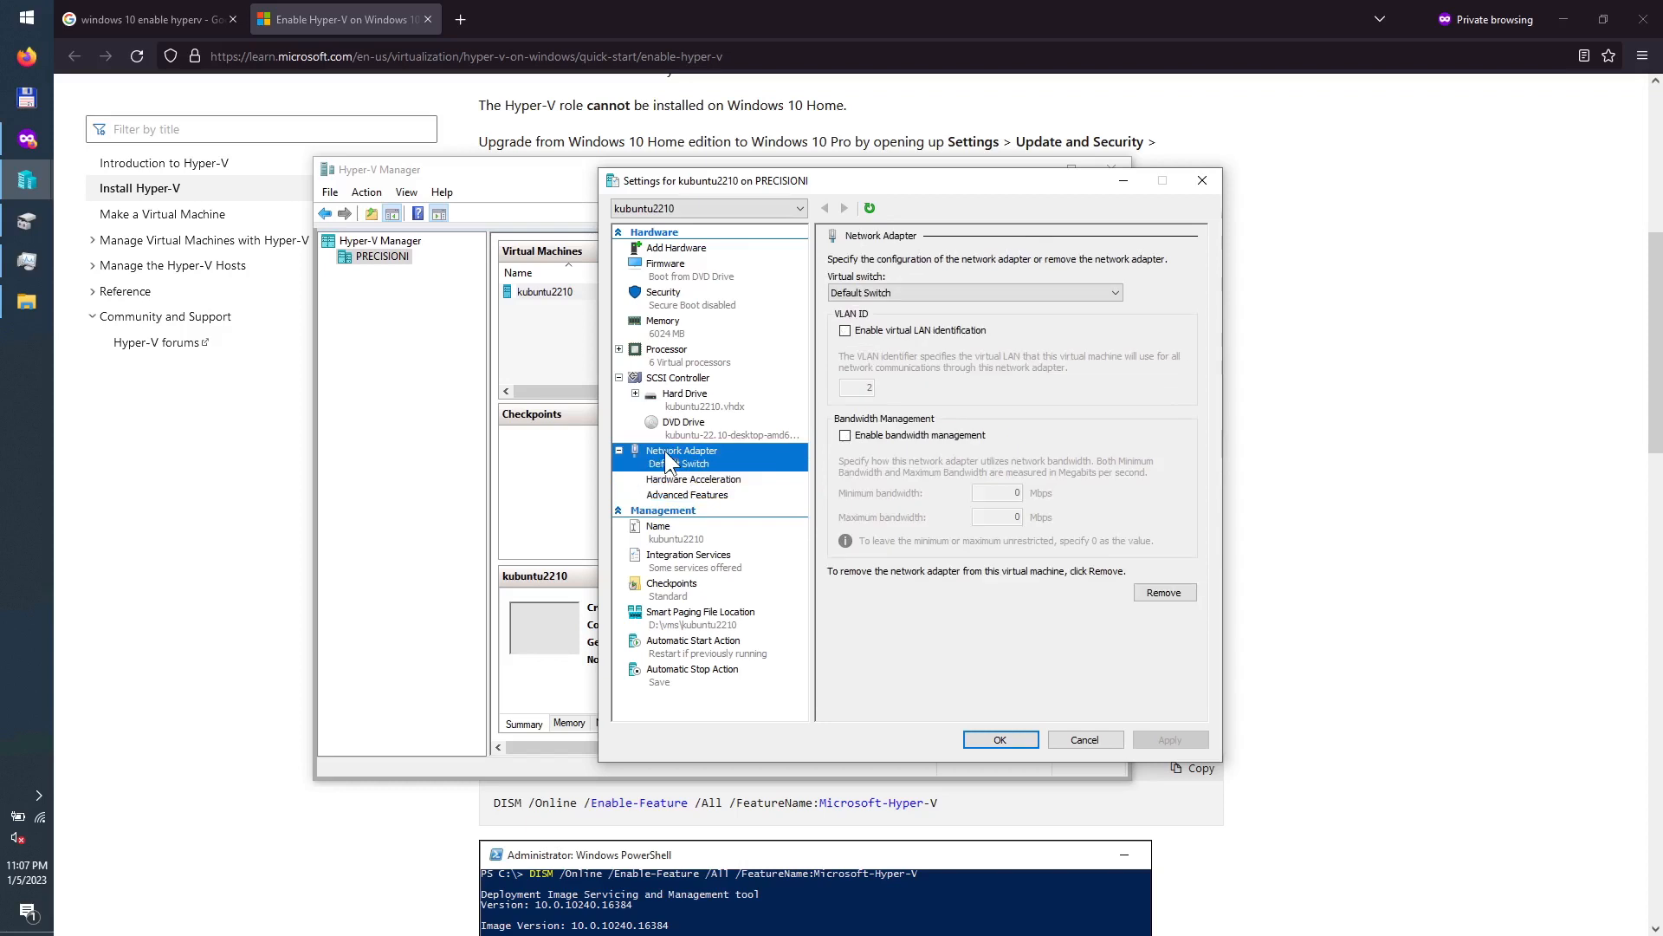
pyautogui.click(620, 451)
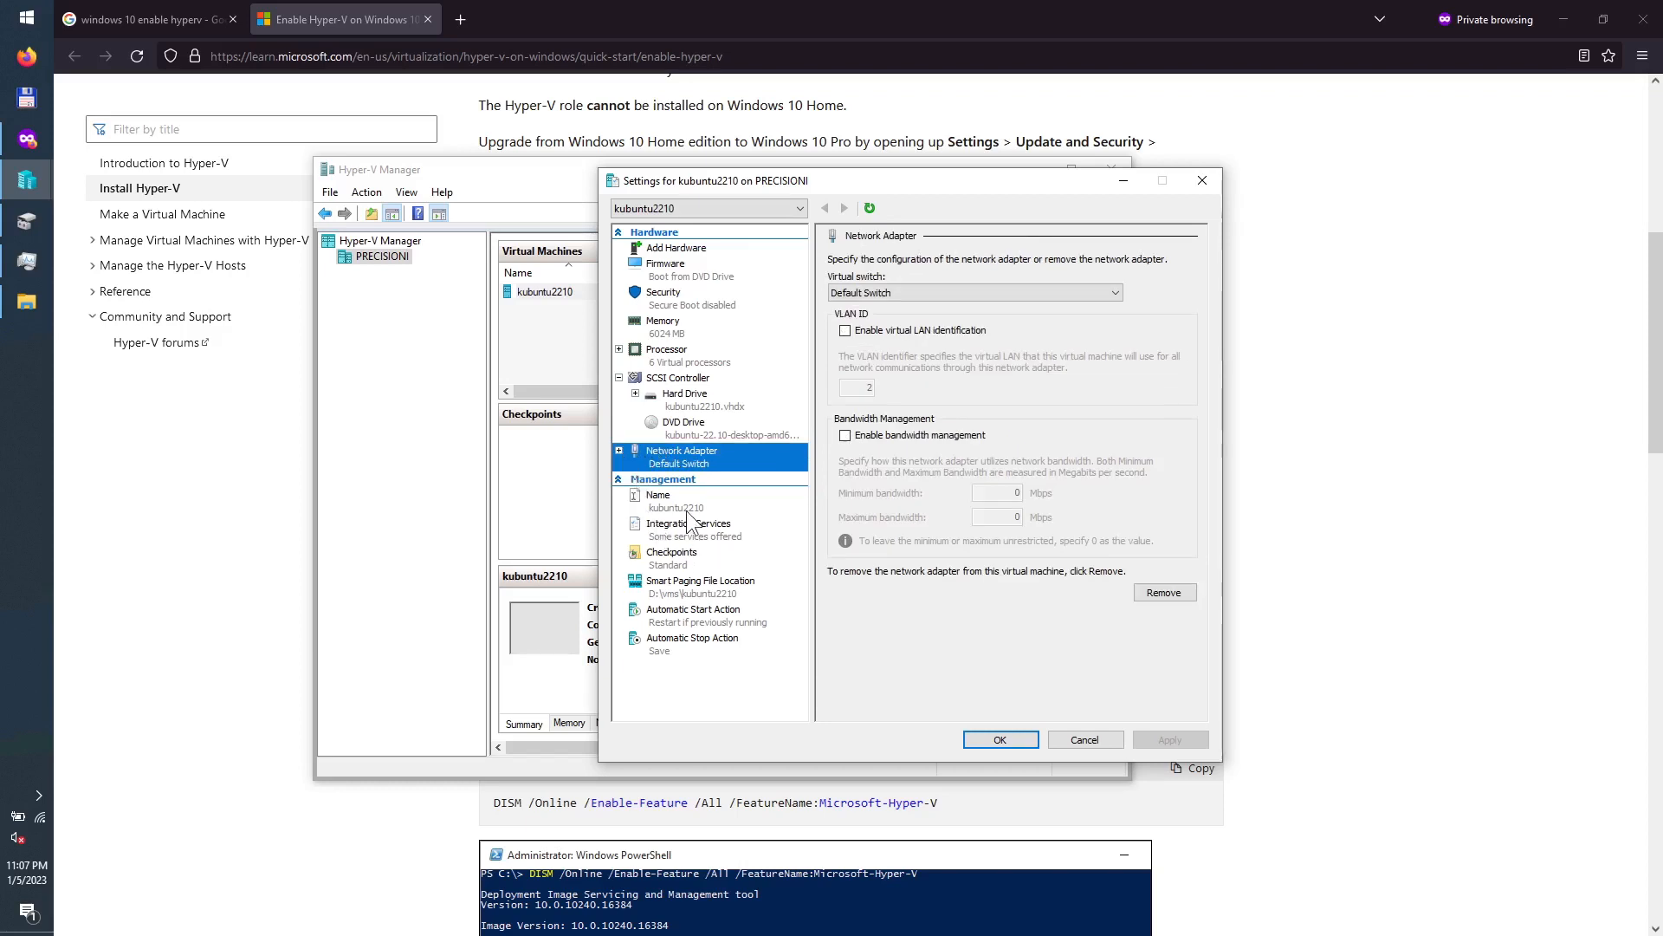
pyautogui.click(688, 511)
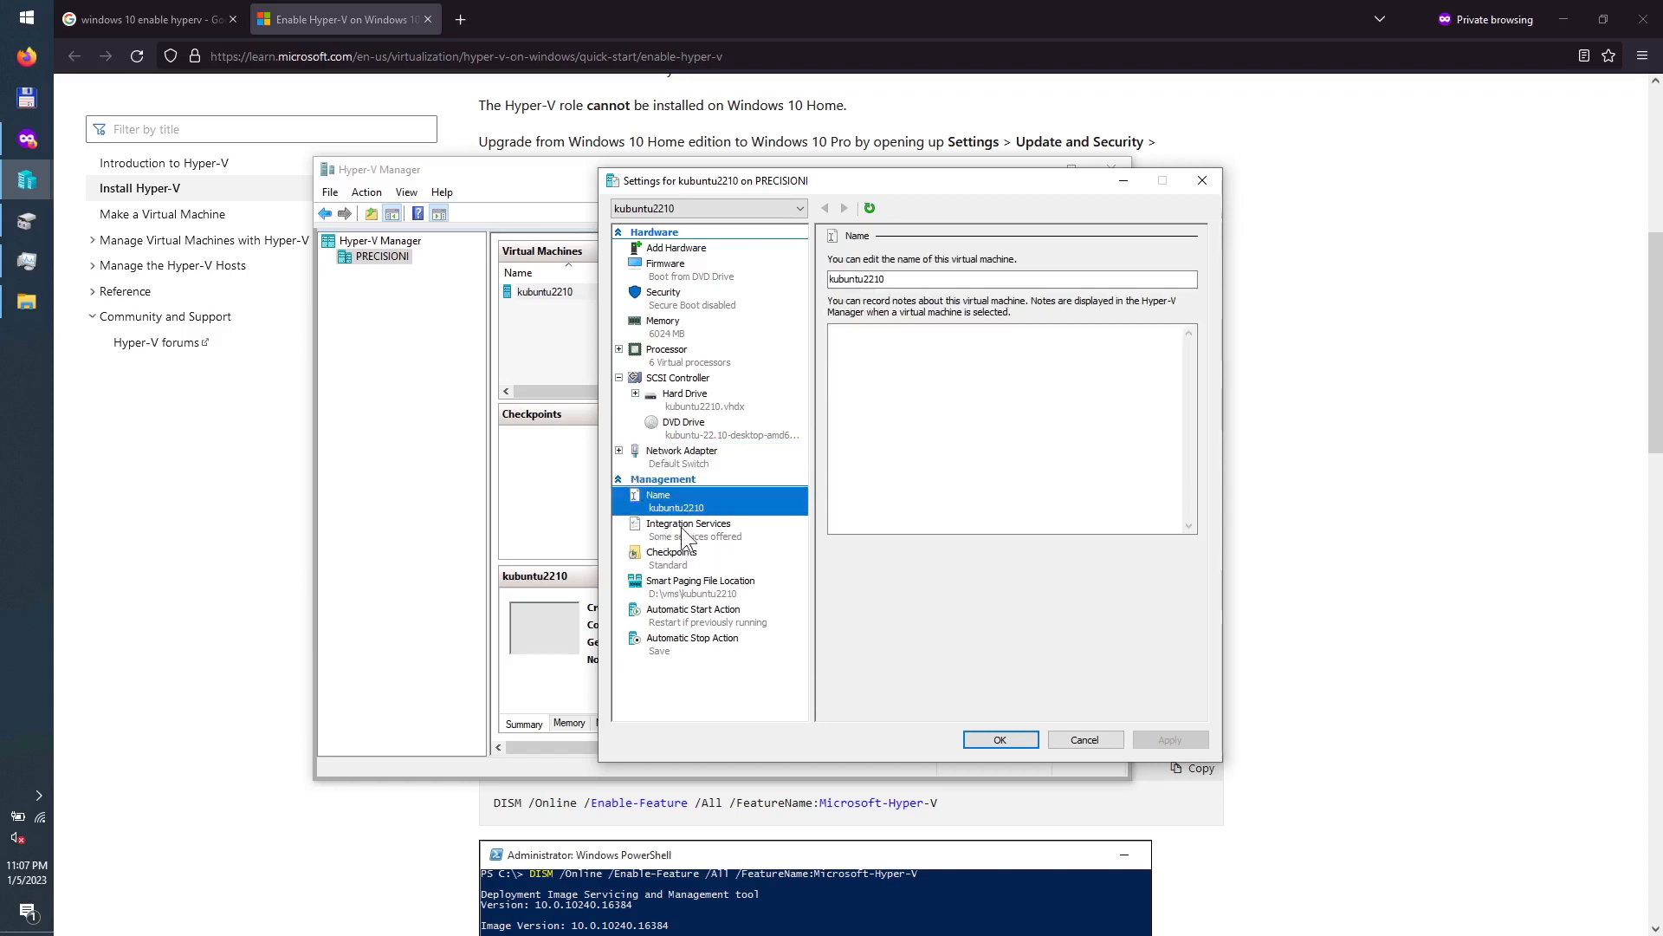
# Step: Disable checkpoints for kubuntu2210 and apply the change
pyautogui.click(679, 530)
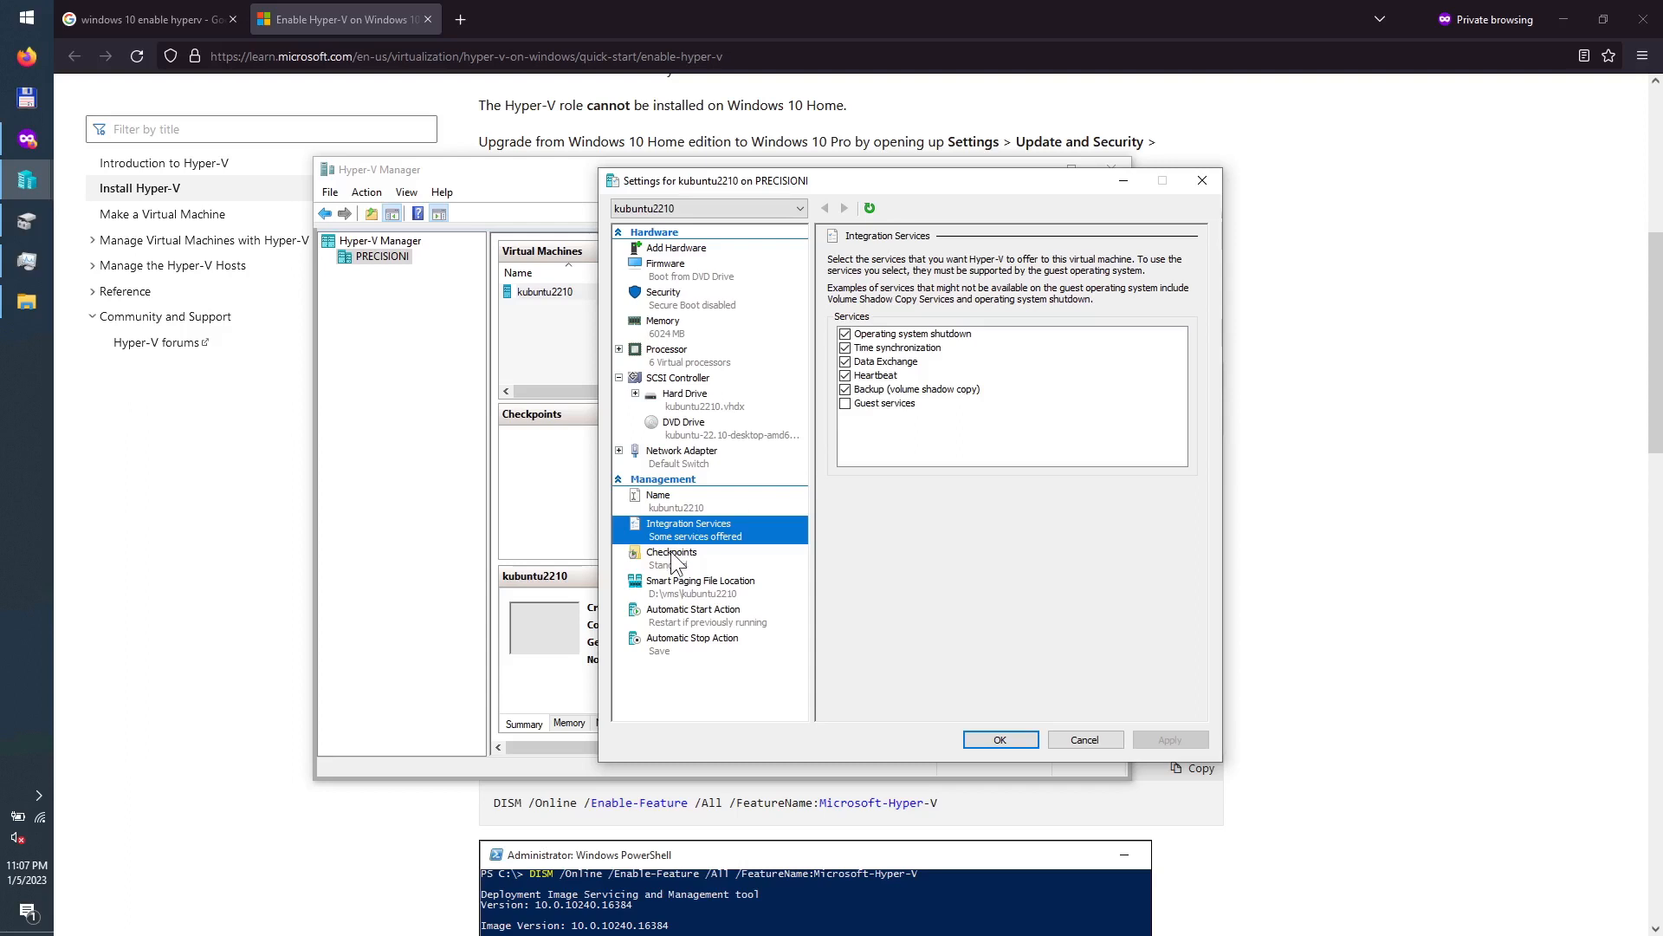
pyautogui.click(710, 554)
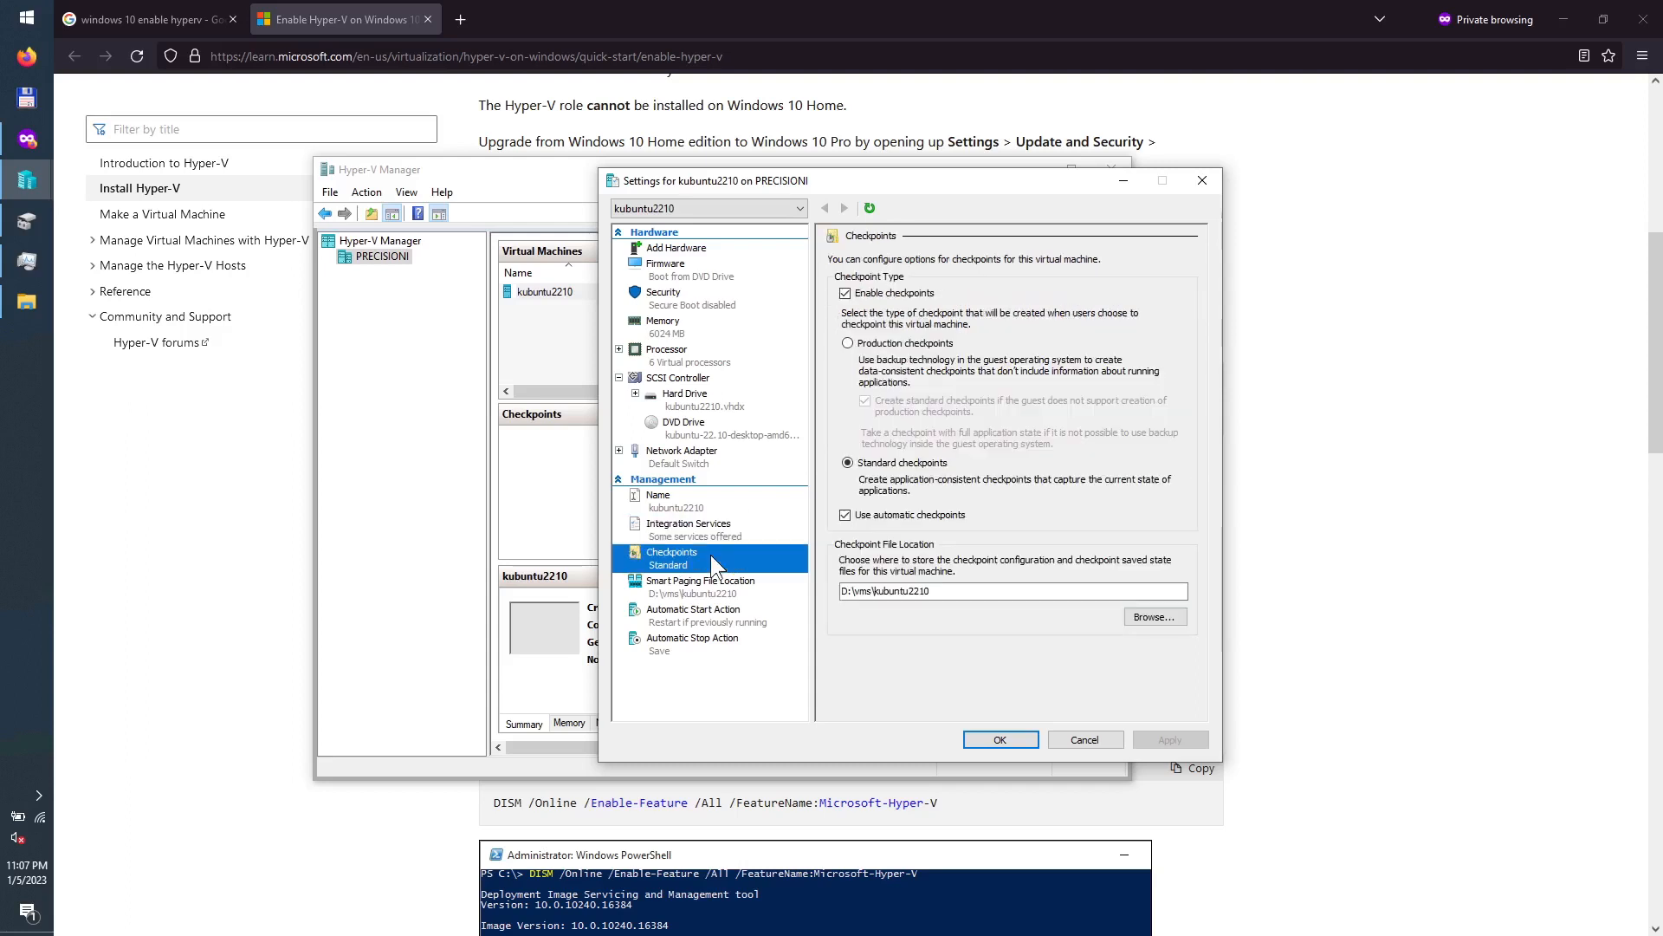
pyautogui.click(871, 295)
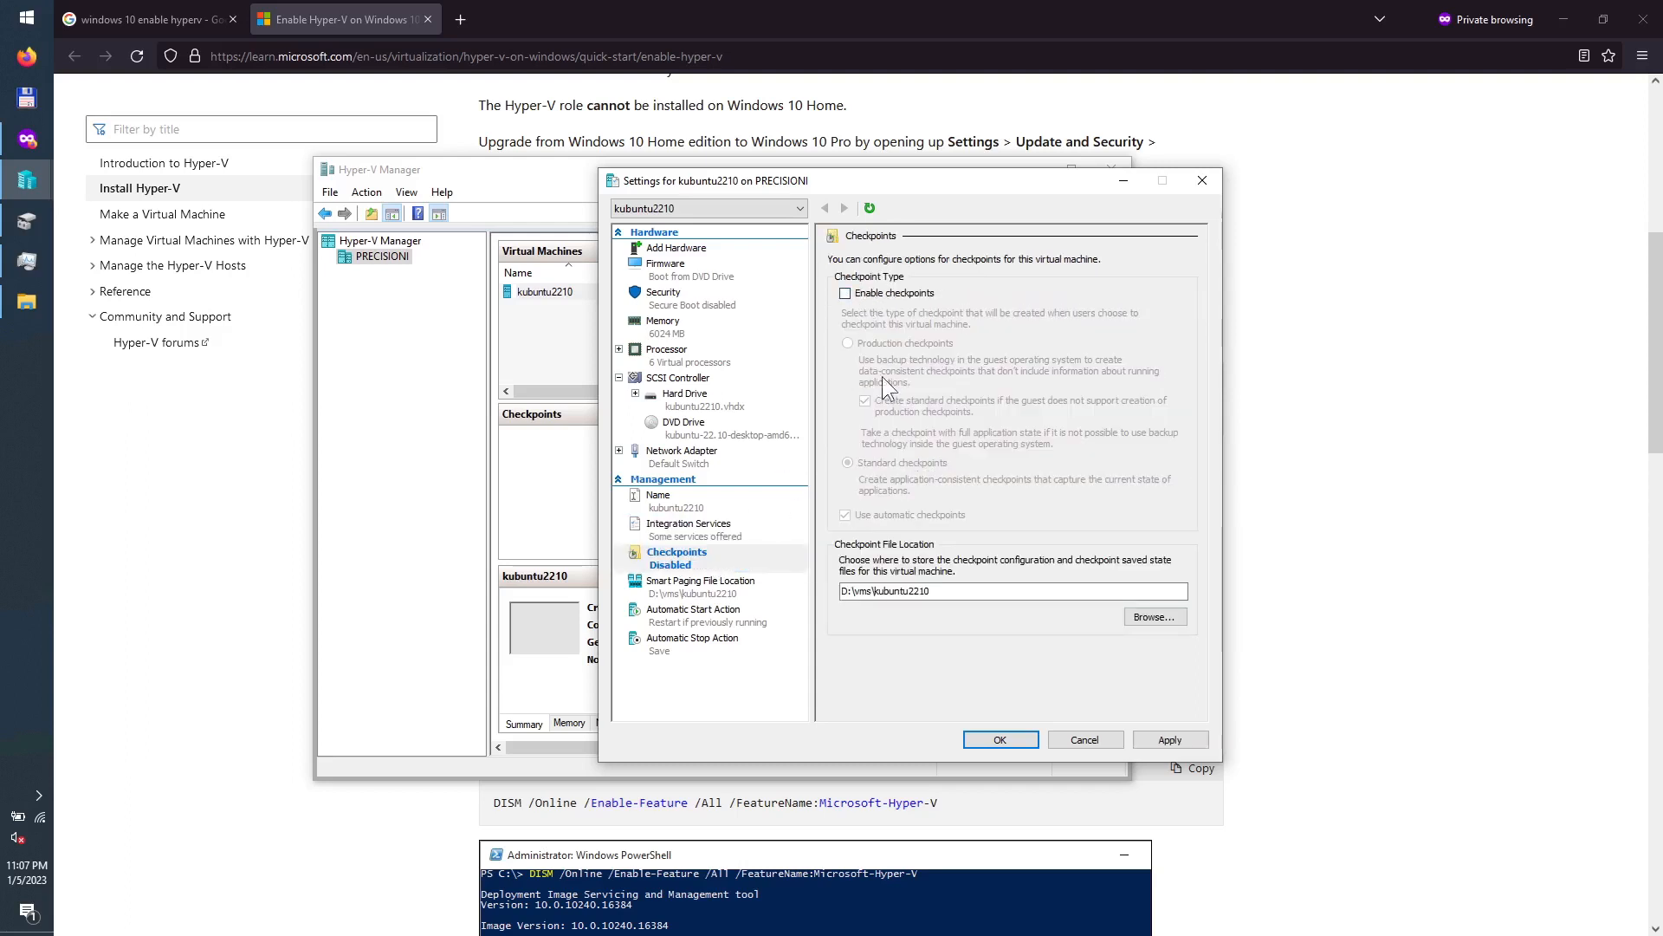
pyautogui.click(1161, 738)
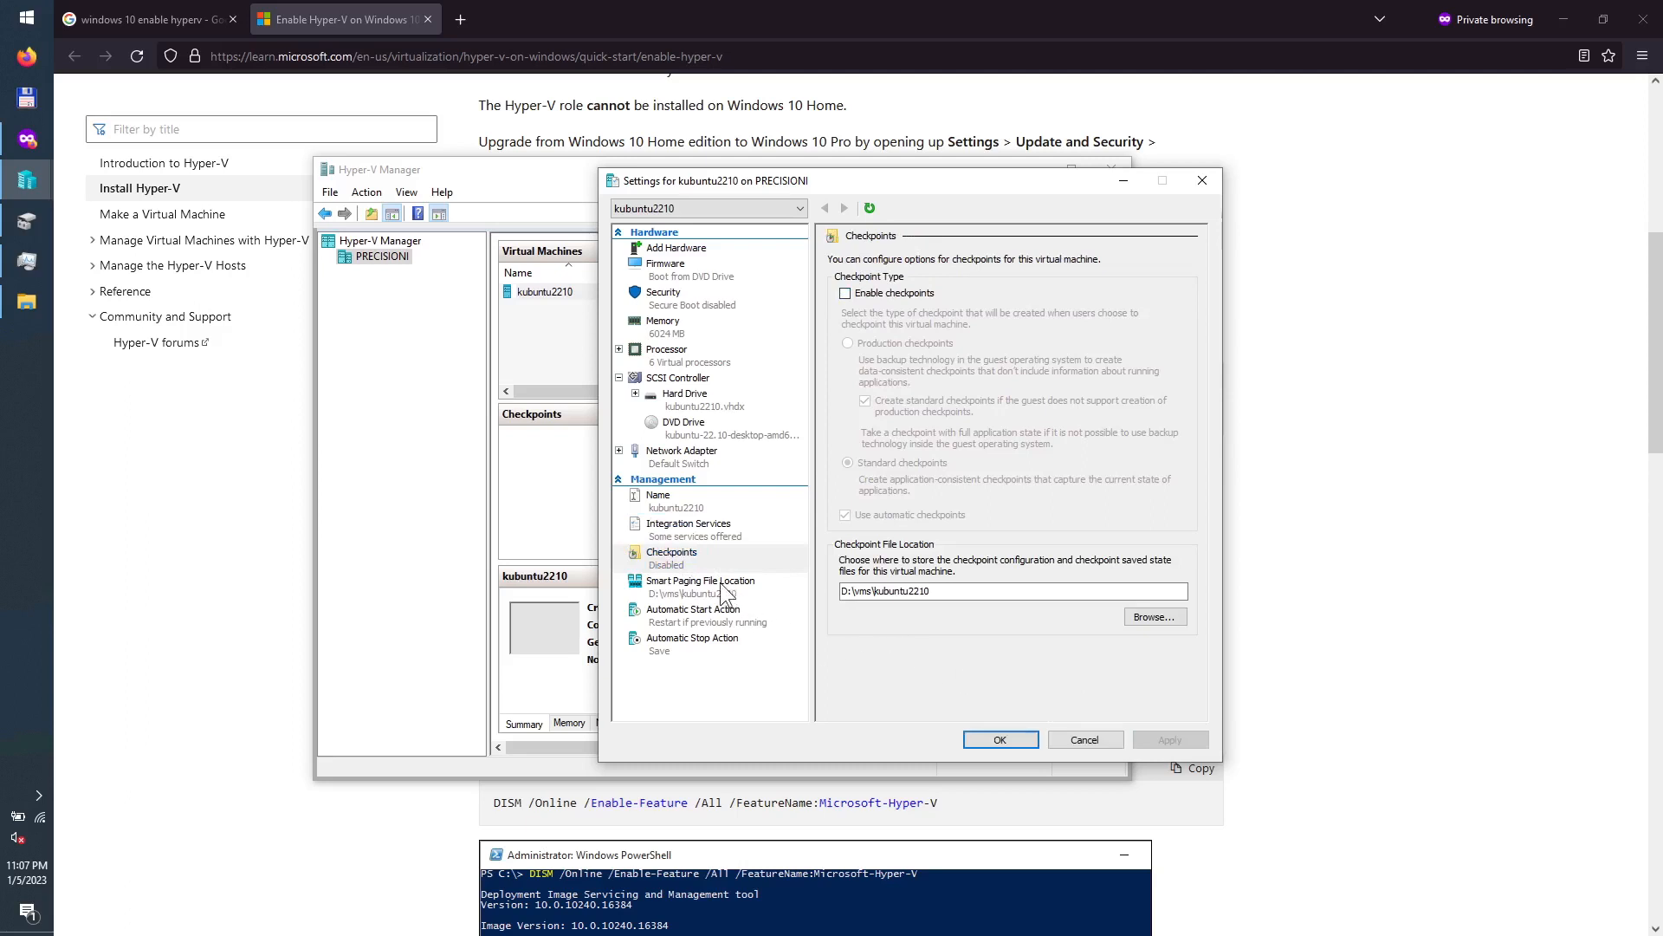
# Step: Review the Smart Paging location and the automatic start and stop actions, with stop set to save state
pyautogui.click(719, 586)
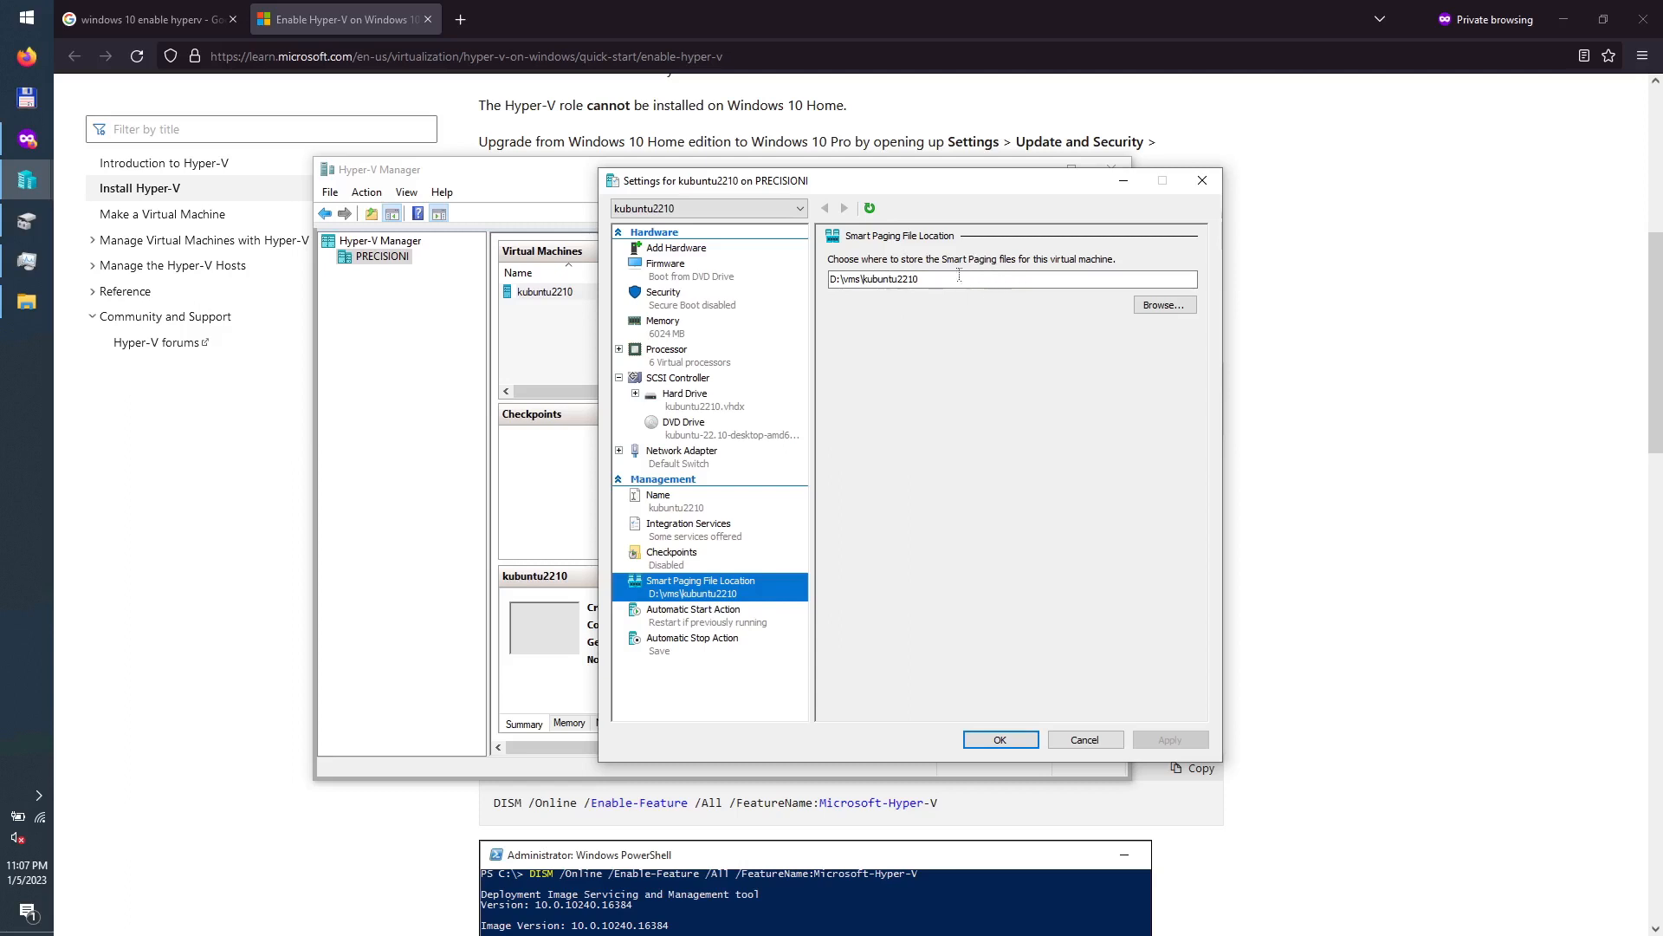
pyautogui.click(696, 610)
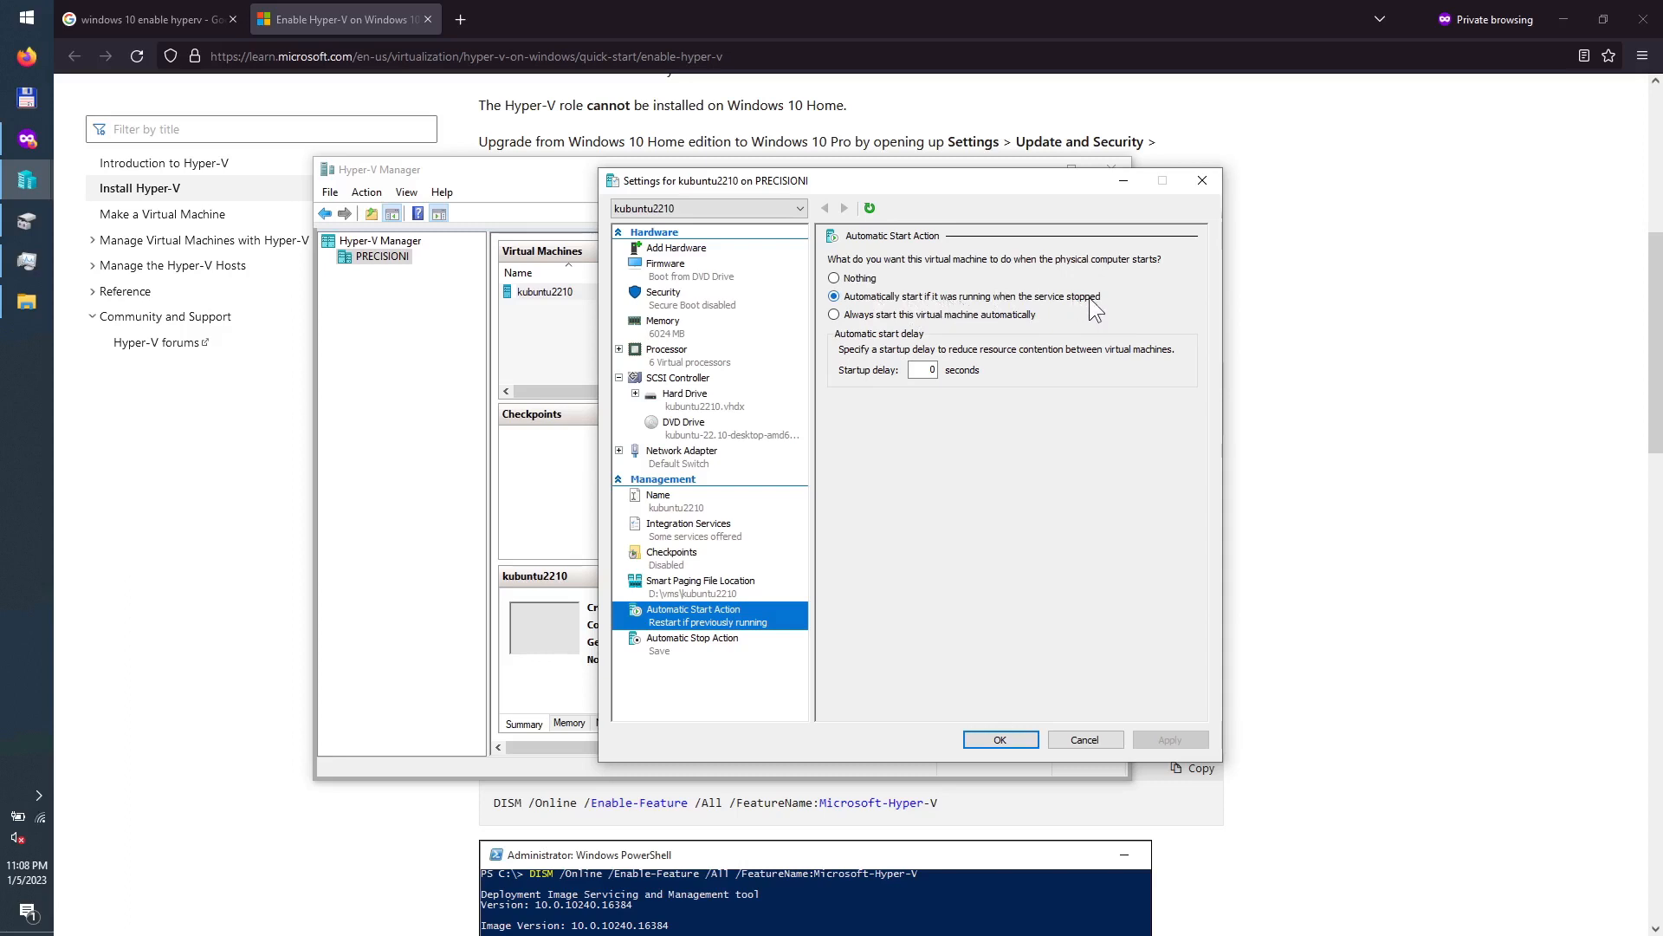
pyautogui.click(694, 643)
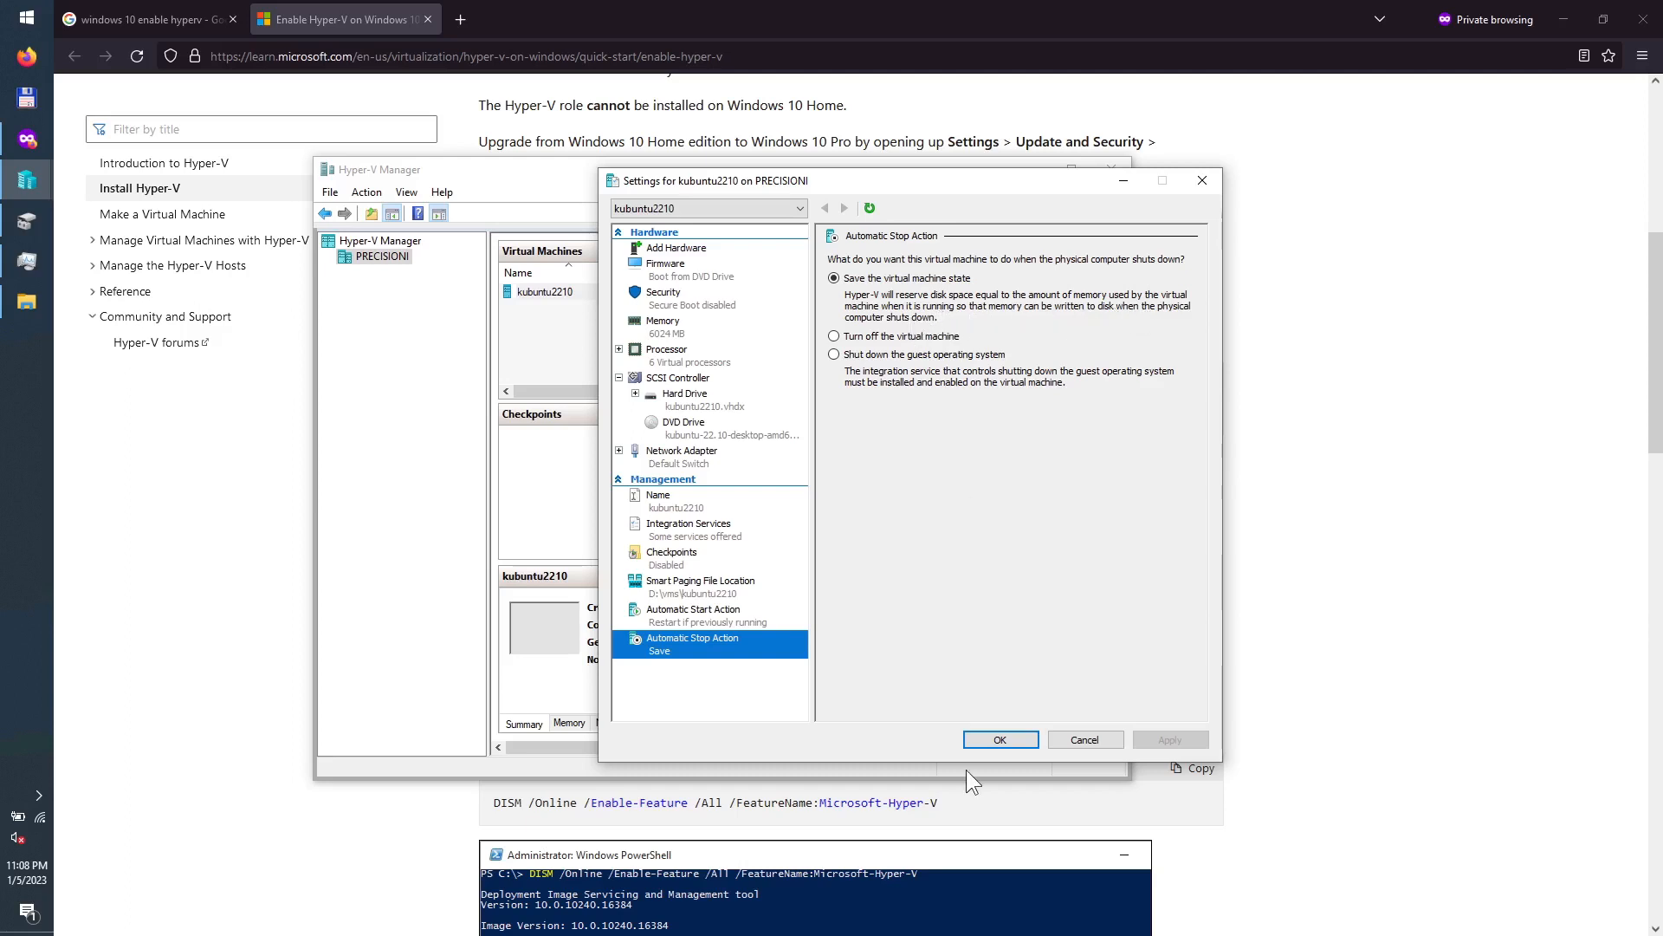
# Step: Save the settings, then start the kubuntu2210 VM and select it in the list
pyautogui.click(1003, 739)
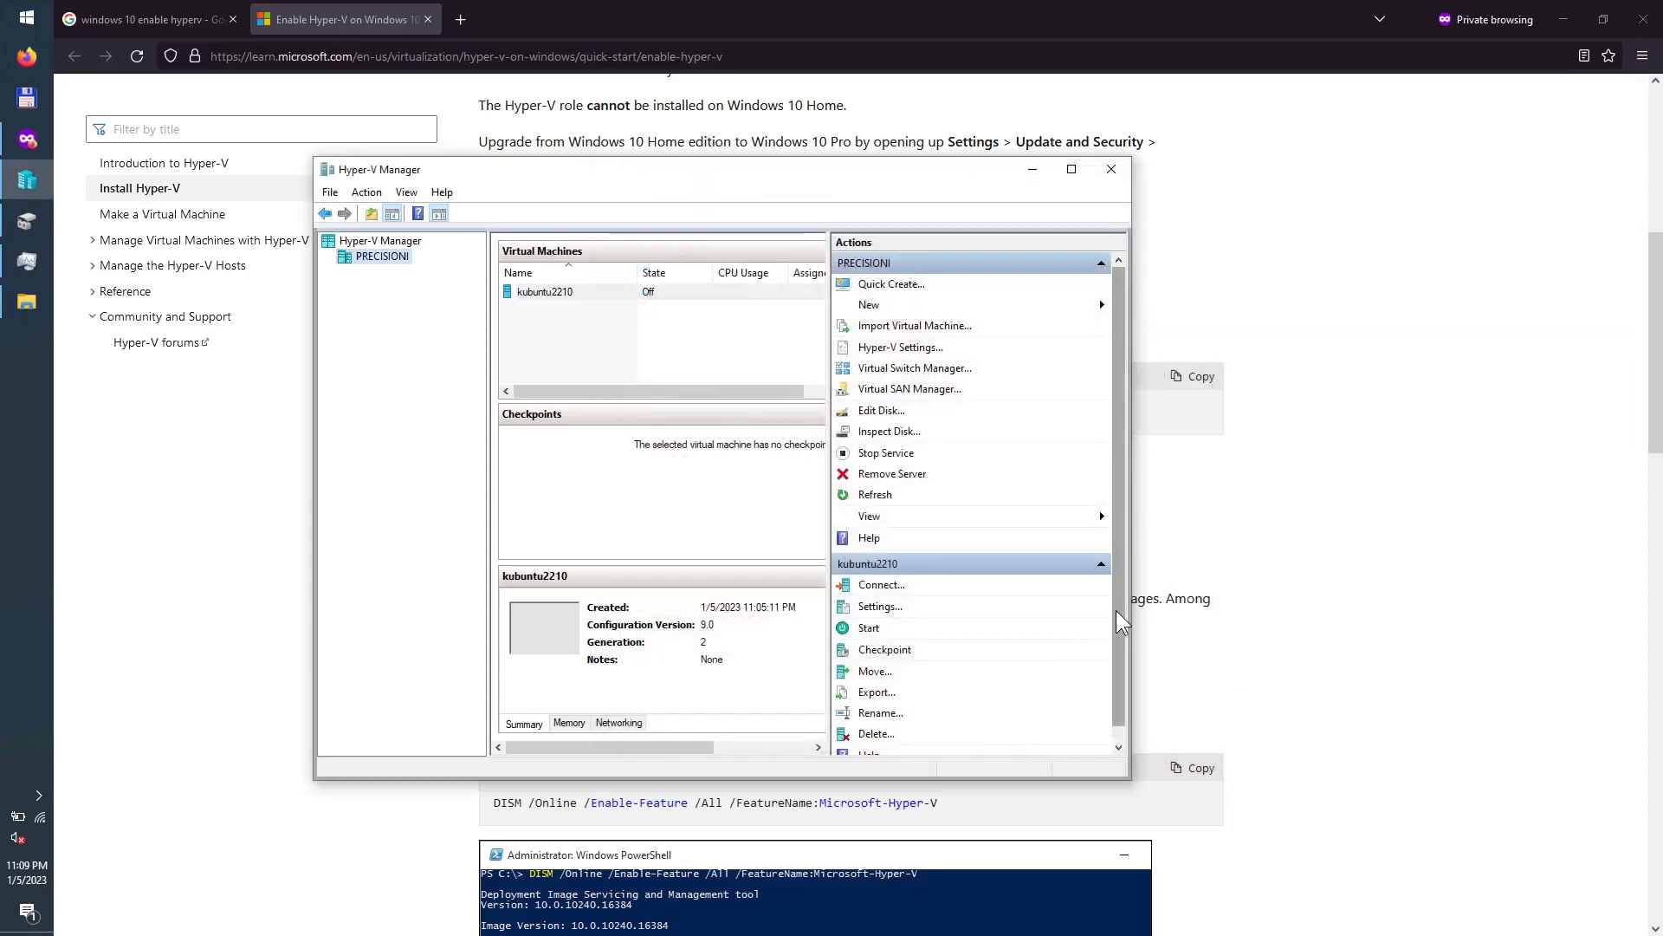
pyautogui.click(871, 630)
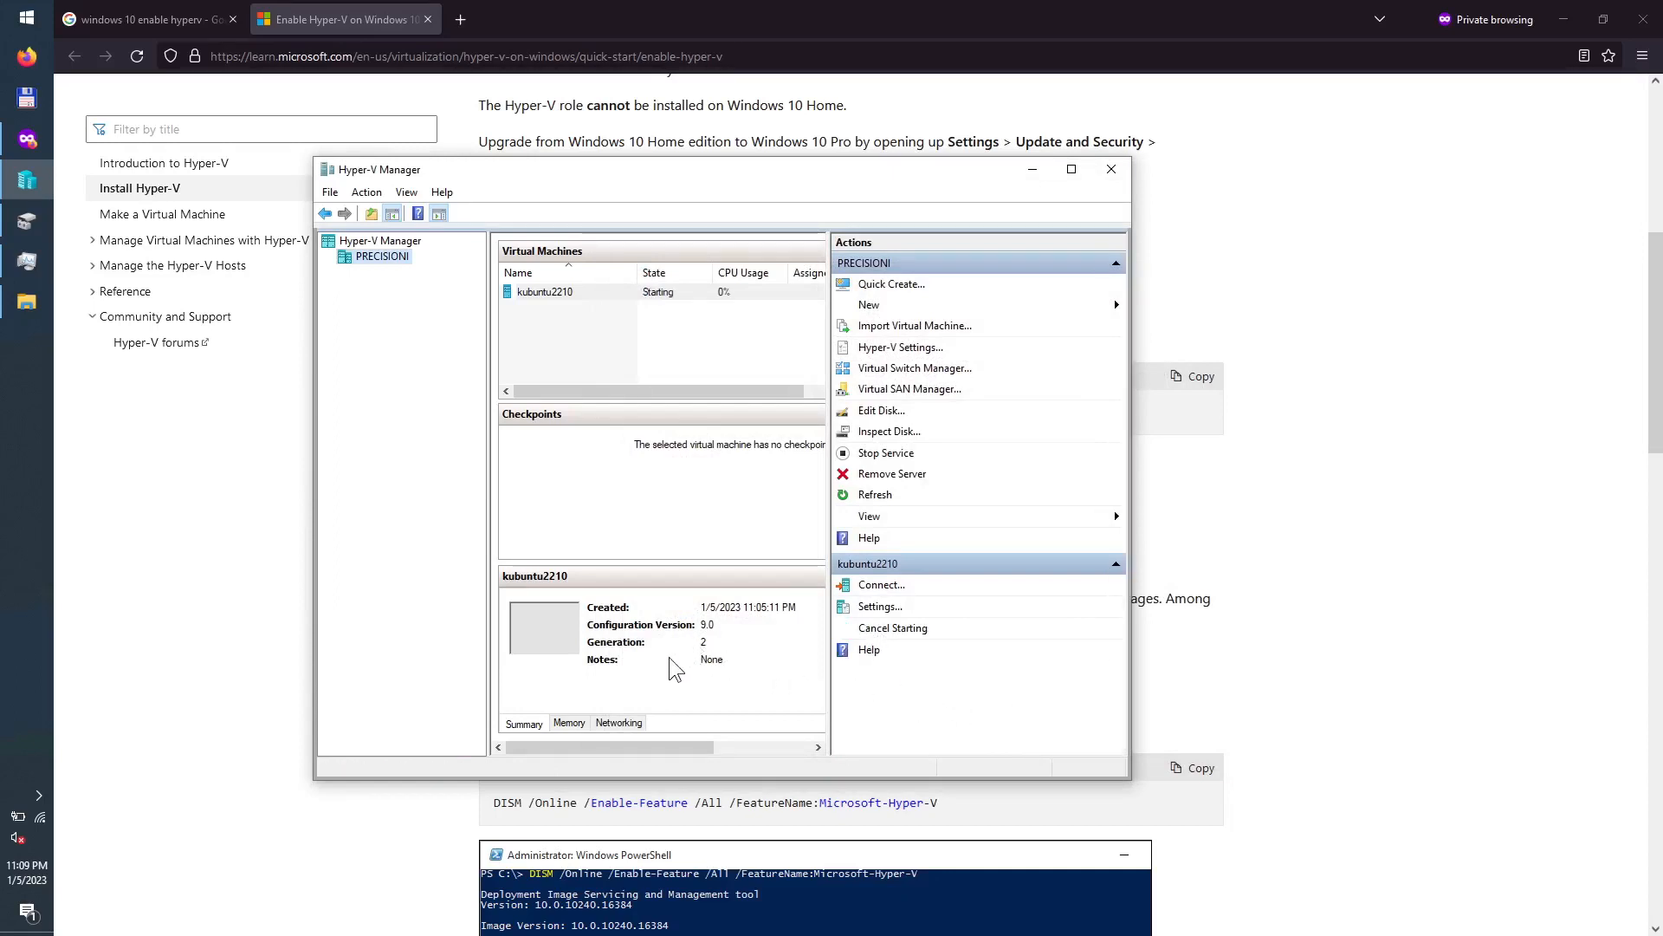
pyautogui.click(588, 294)
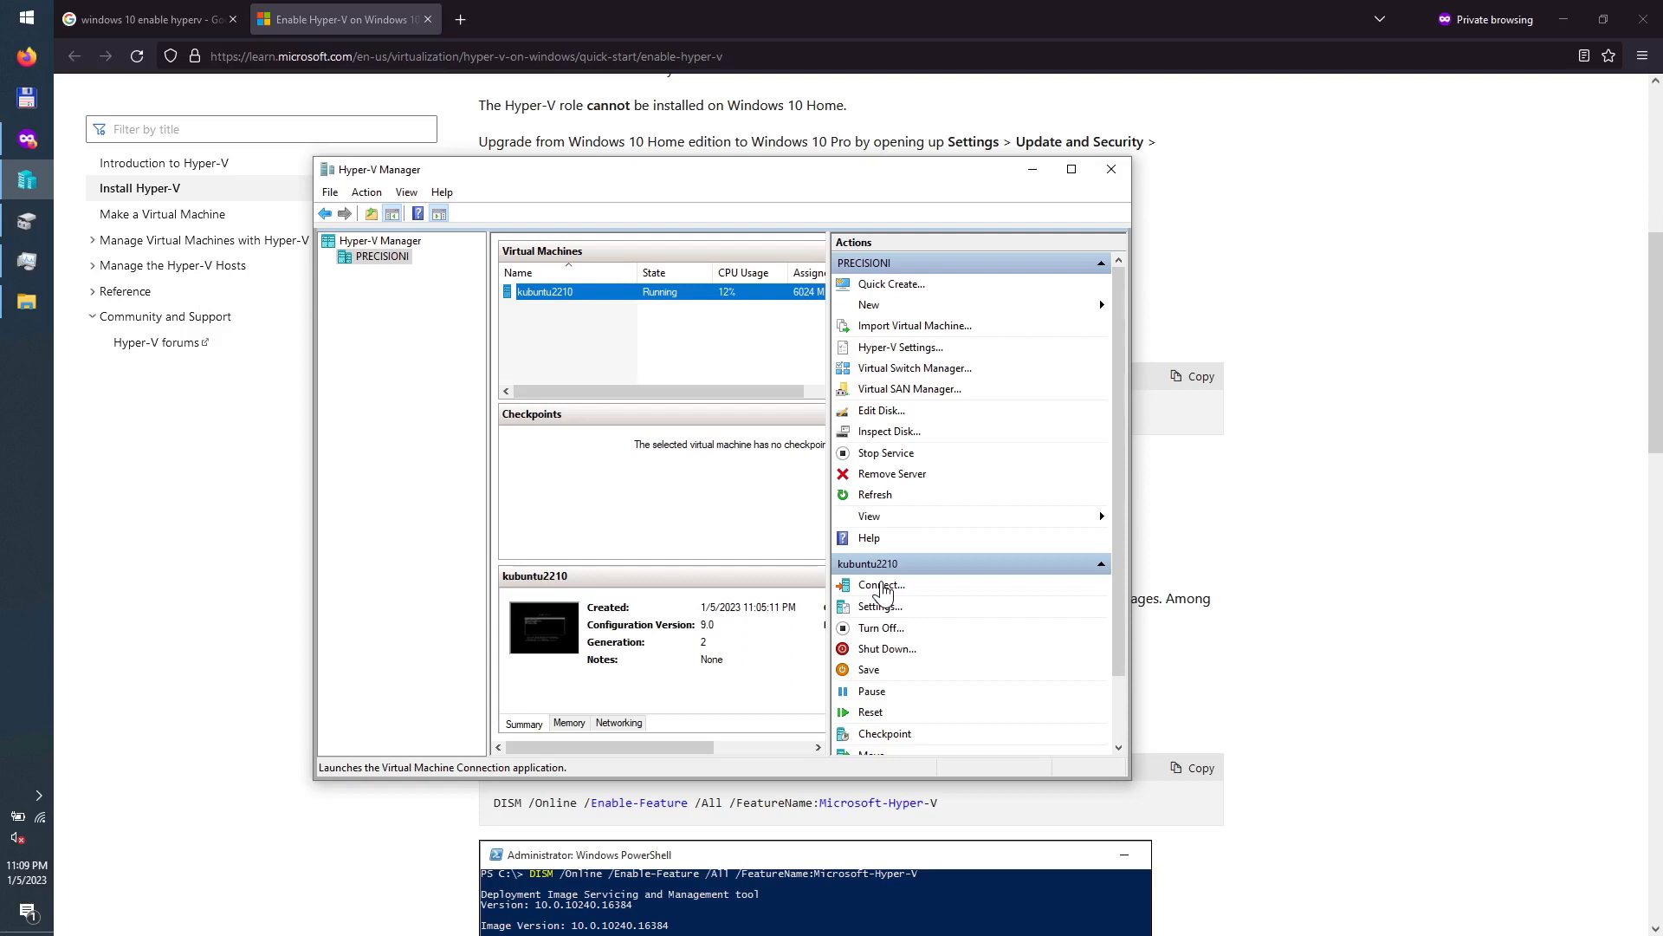
# Step: Connect to the kubuntu2210 console, boot 'Try or Install Kubuntu' and move the window up-left
pyautogui.click(881, 587)
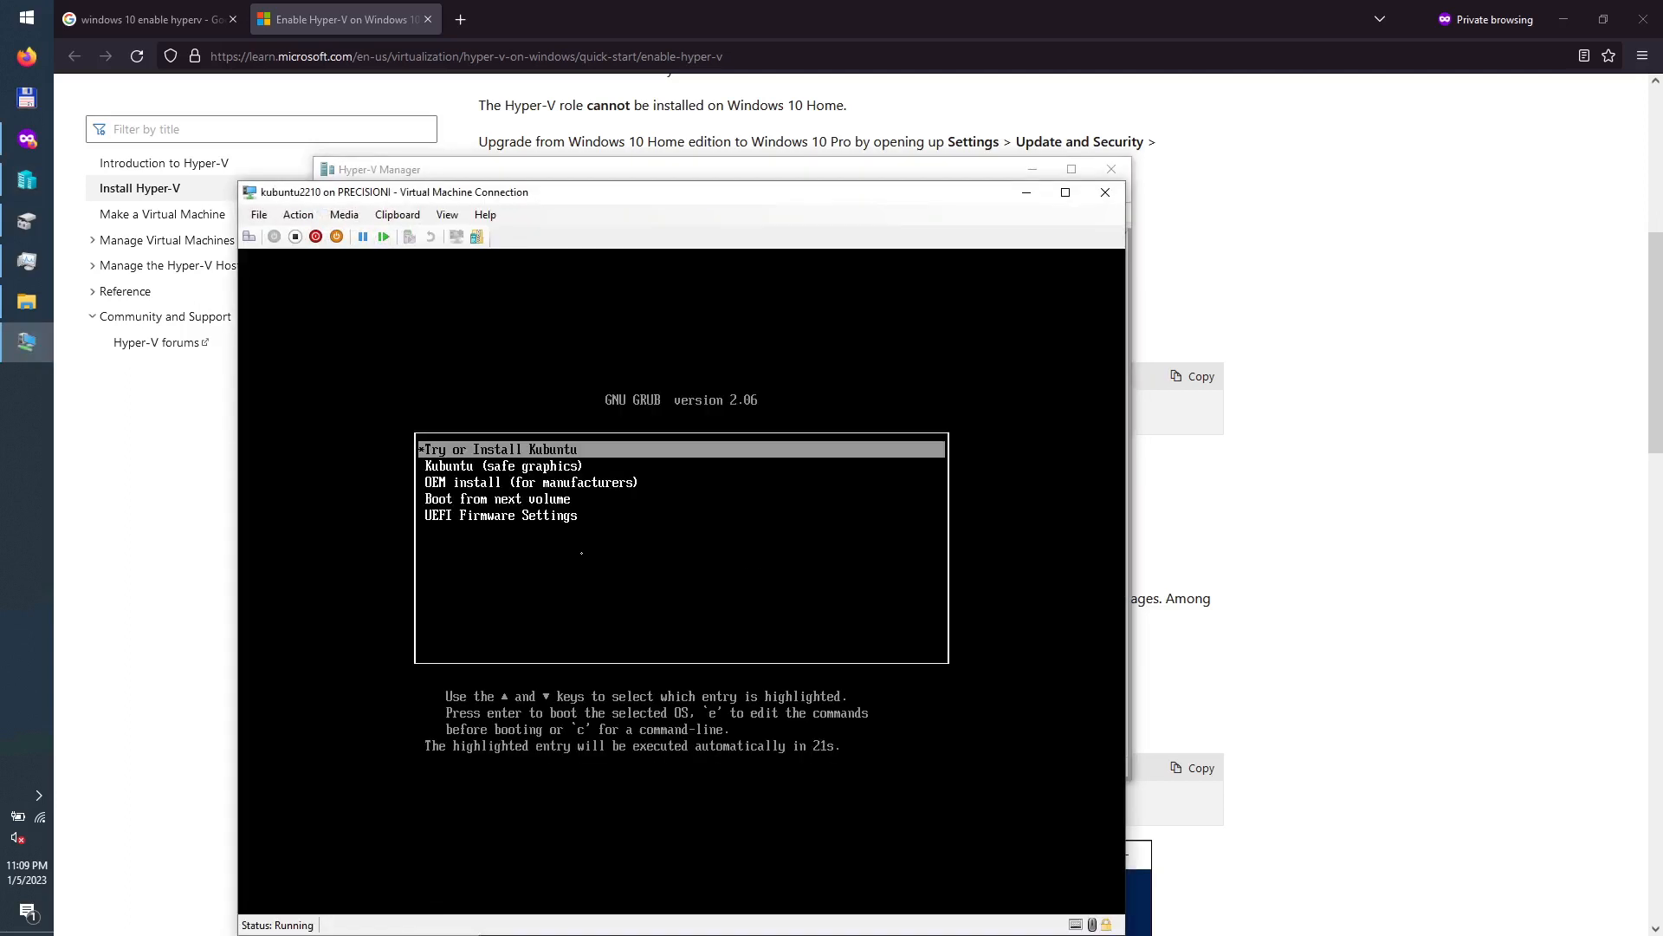
pyautogui.press('Return')
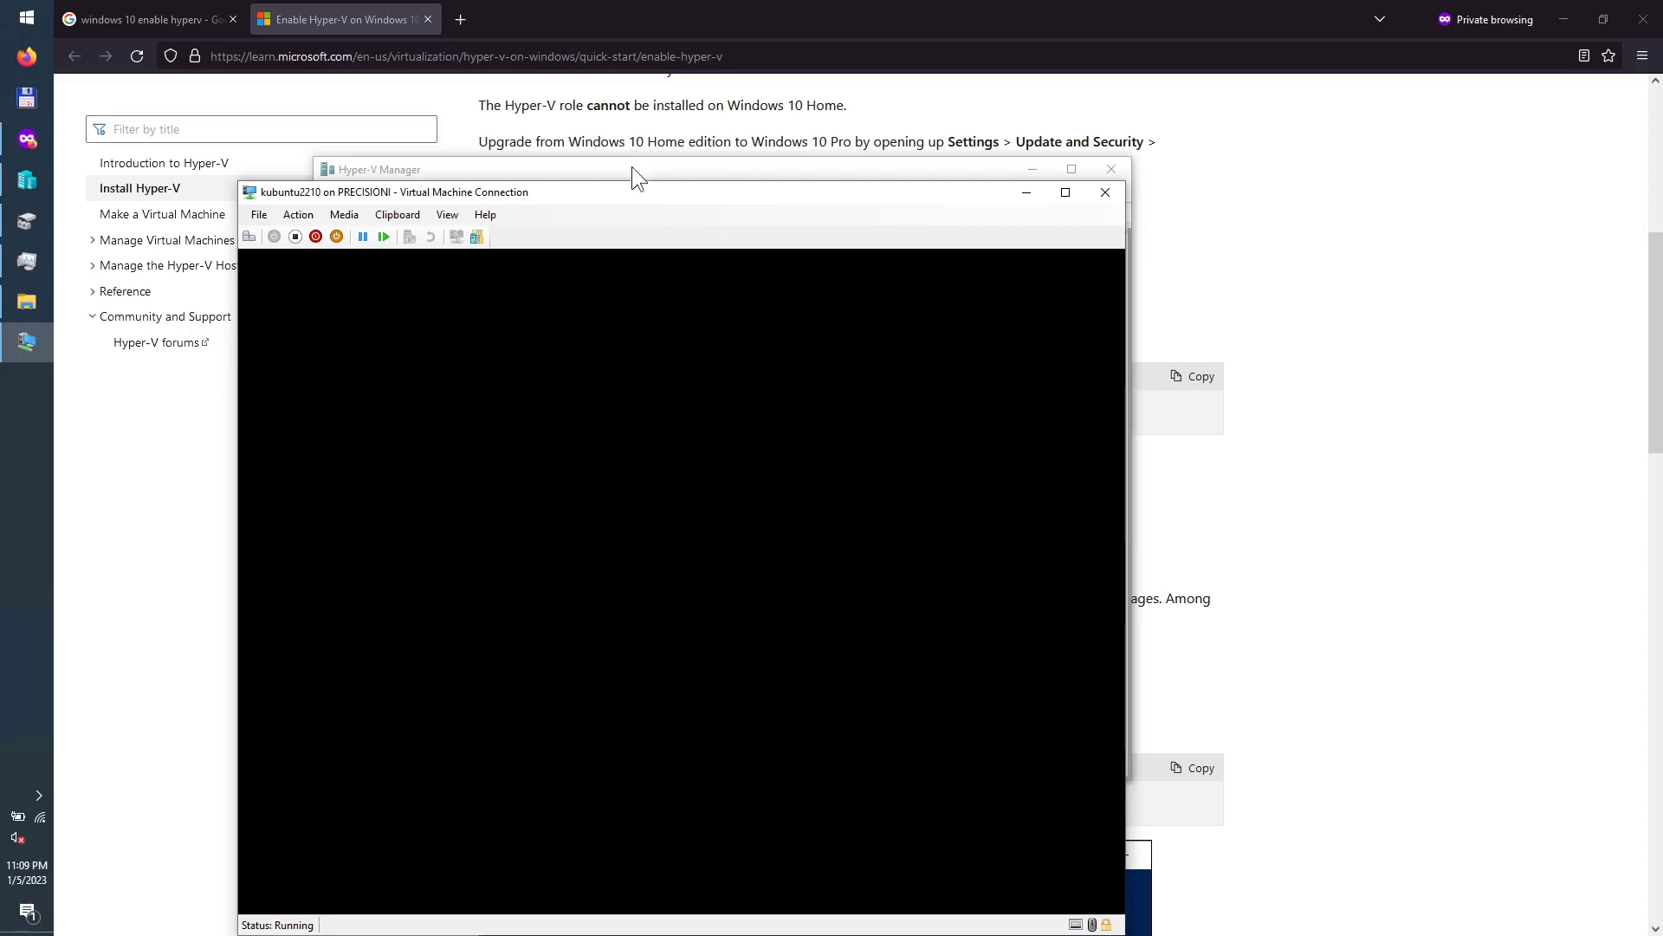
pyautogui.moveTo(648, 186); pyautogui.dragTo(601, 146)
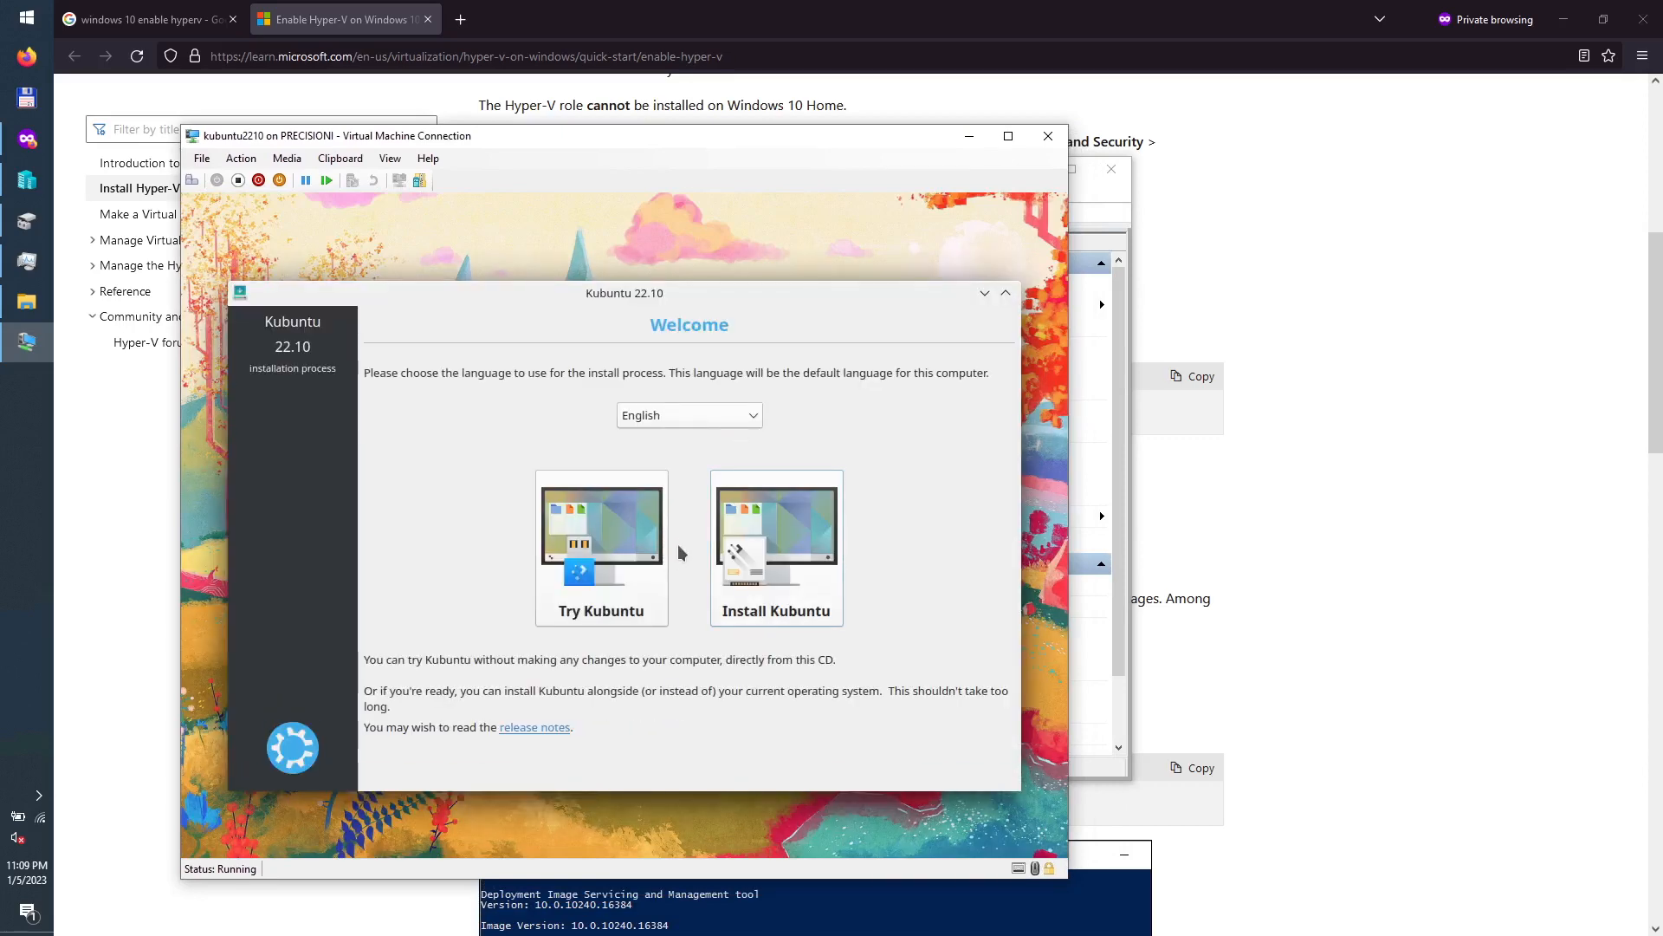
# Step: Install Kubuntu with English (US) keyboard, minimal installation, no update downloads, using the entire disk
pyautogui.click(776, 539)
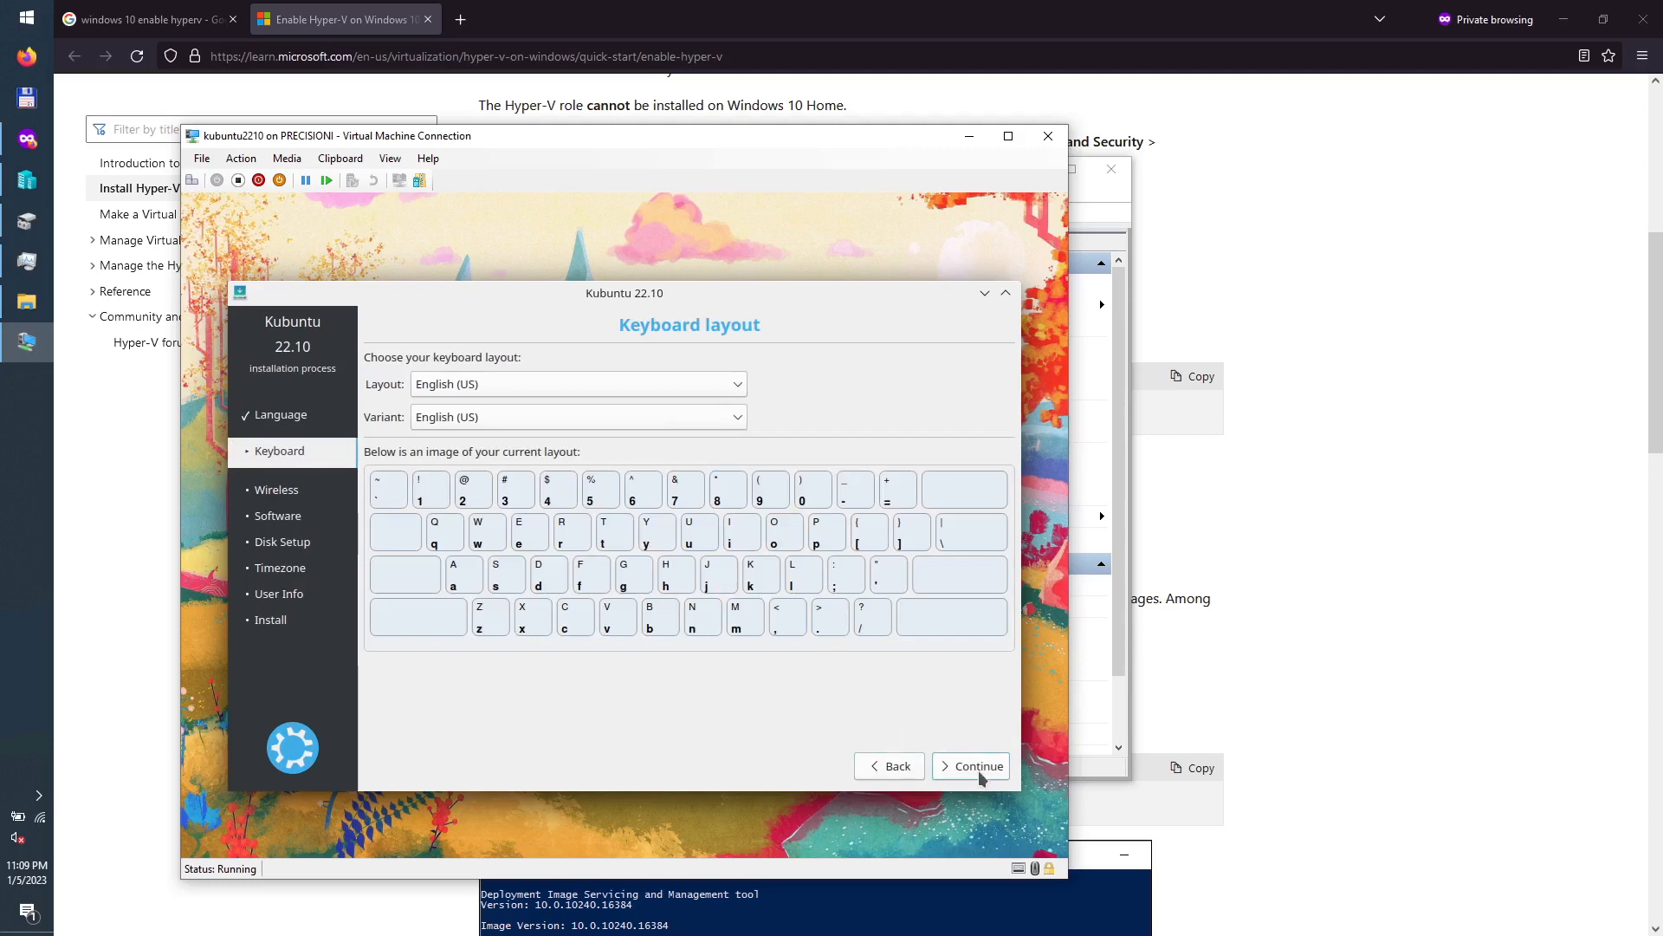
pyautogui.click(984, 774)
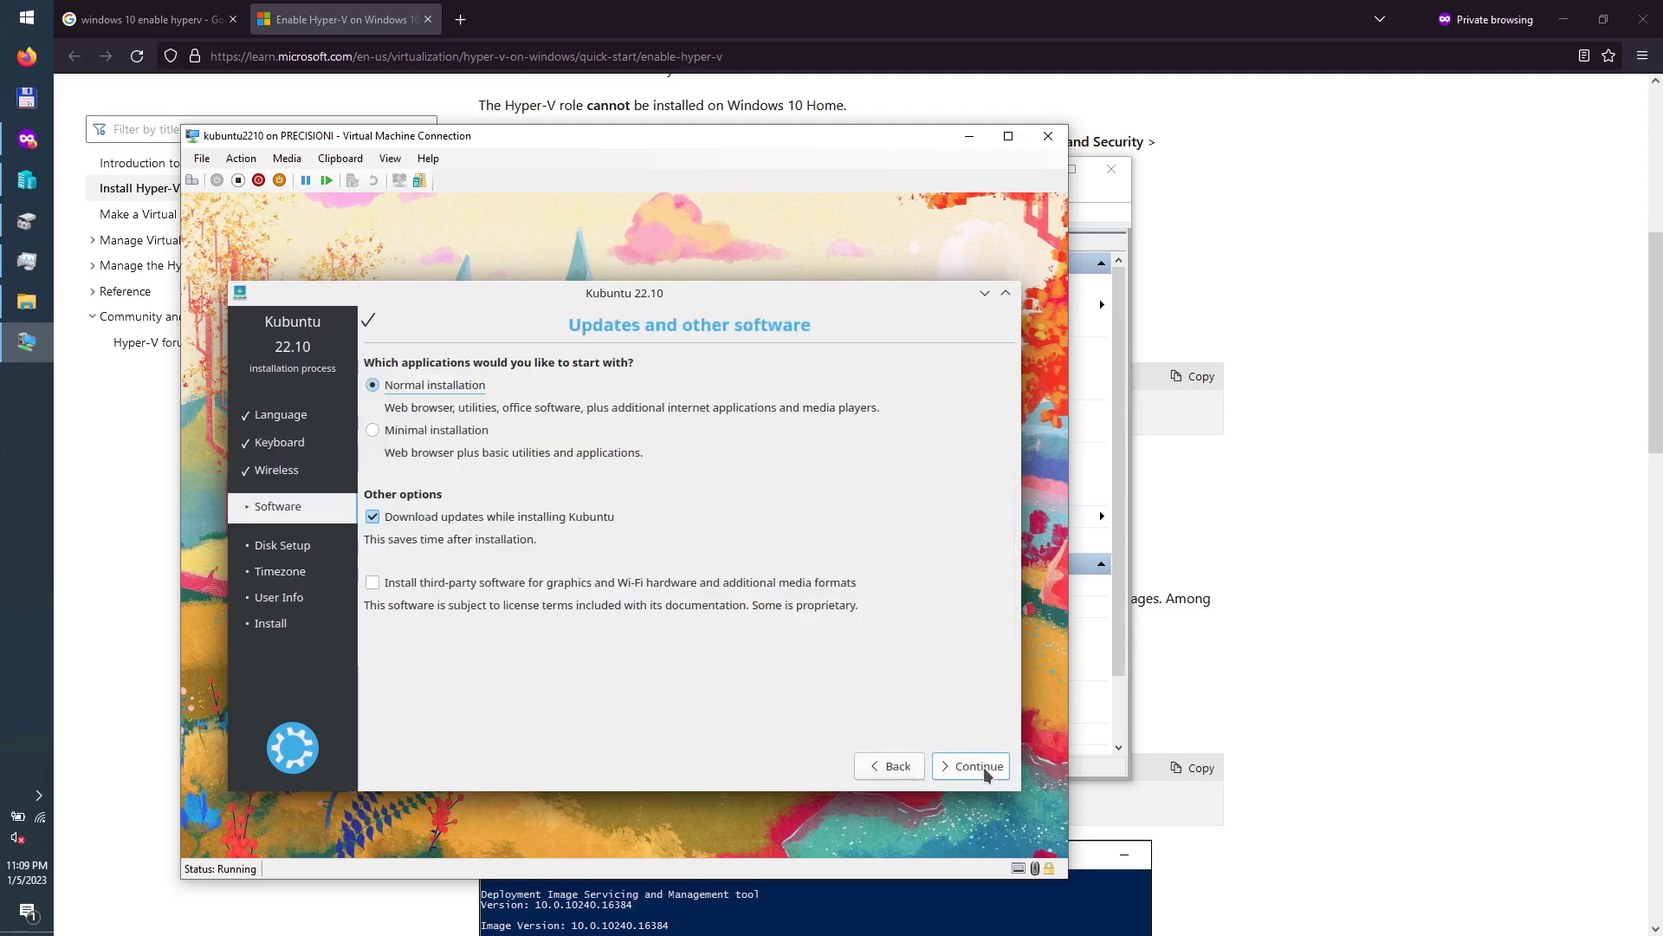
pyautogui.click(483, 438)
pyautogui.click(445, 520)
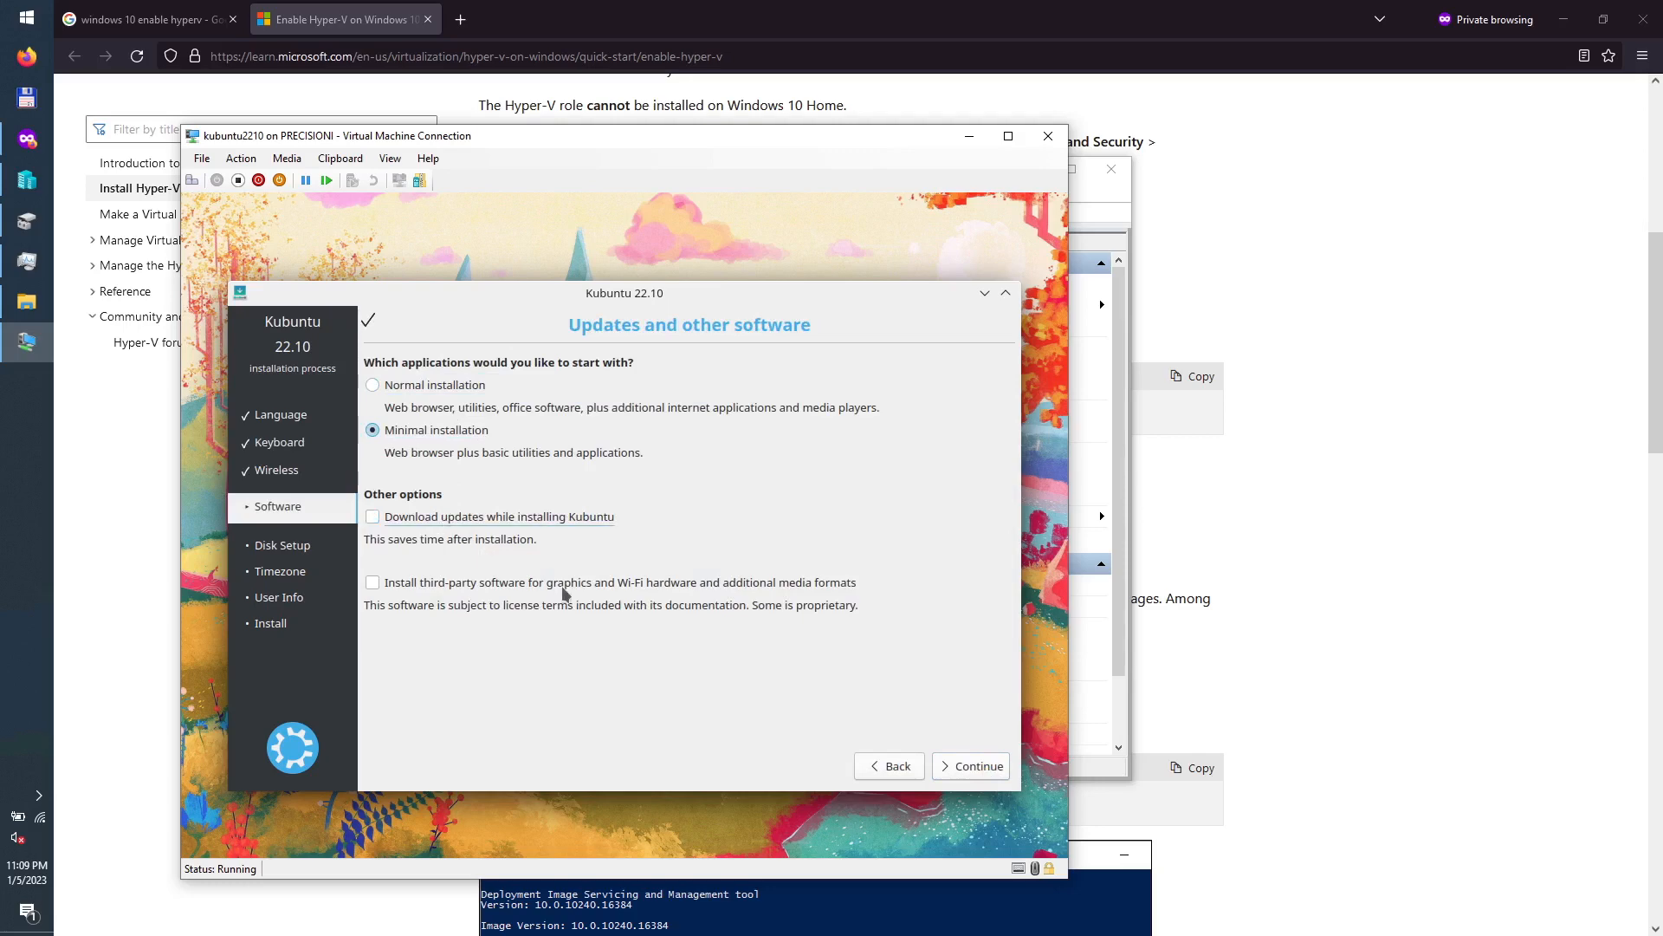
pyautogui.click(979, 779)
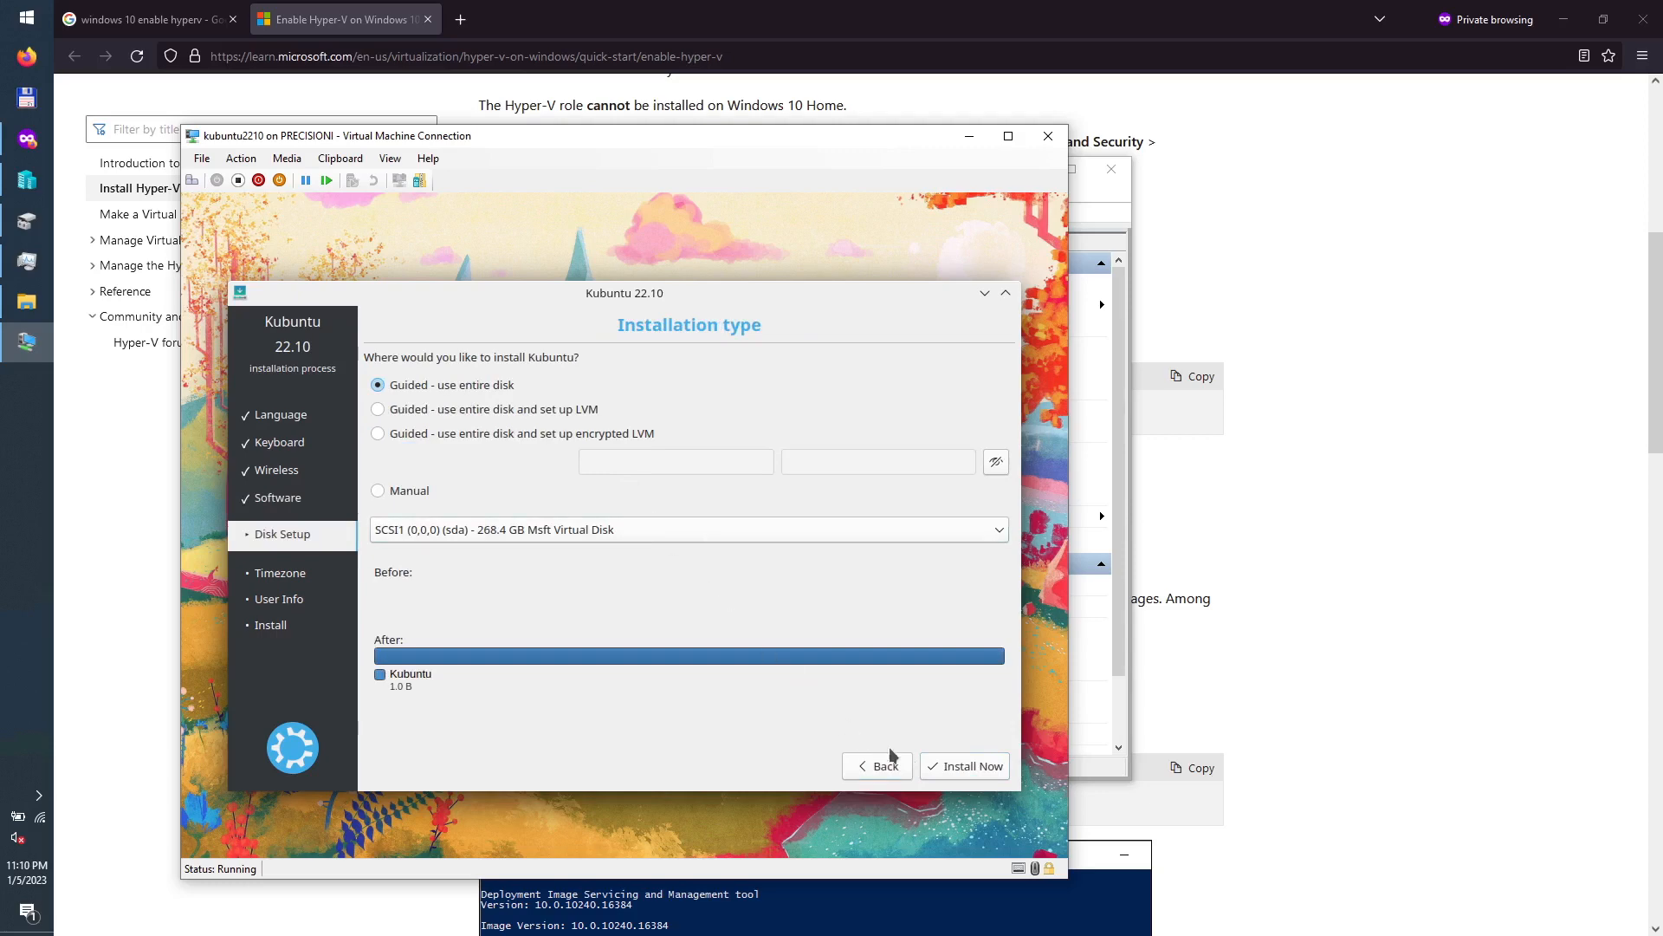
pyautogui.click(968, 767)
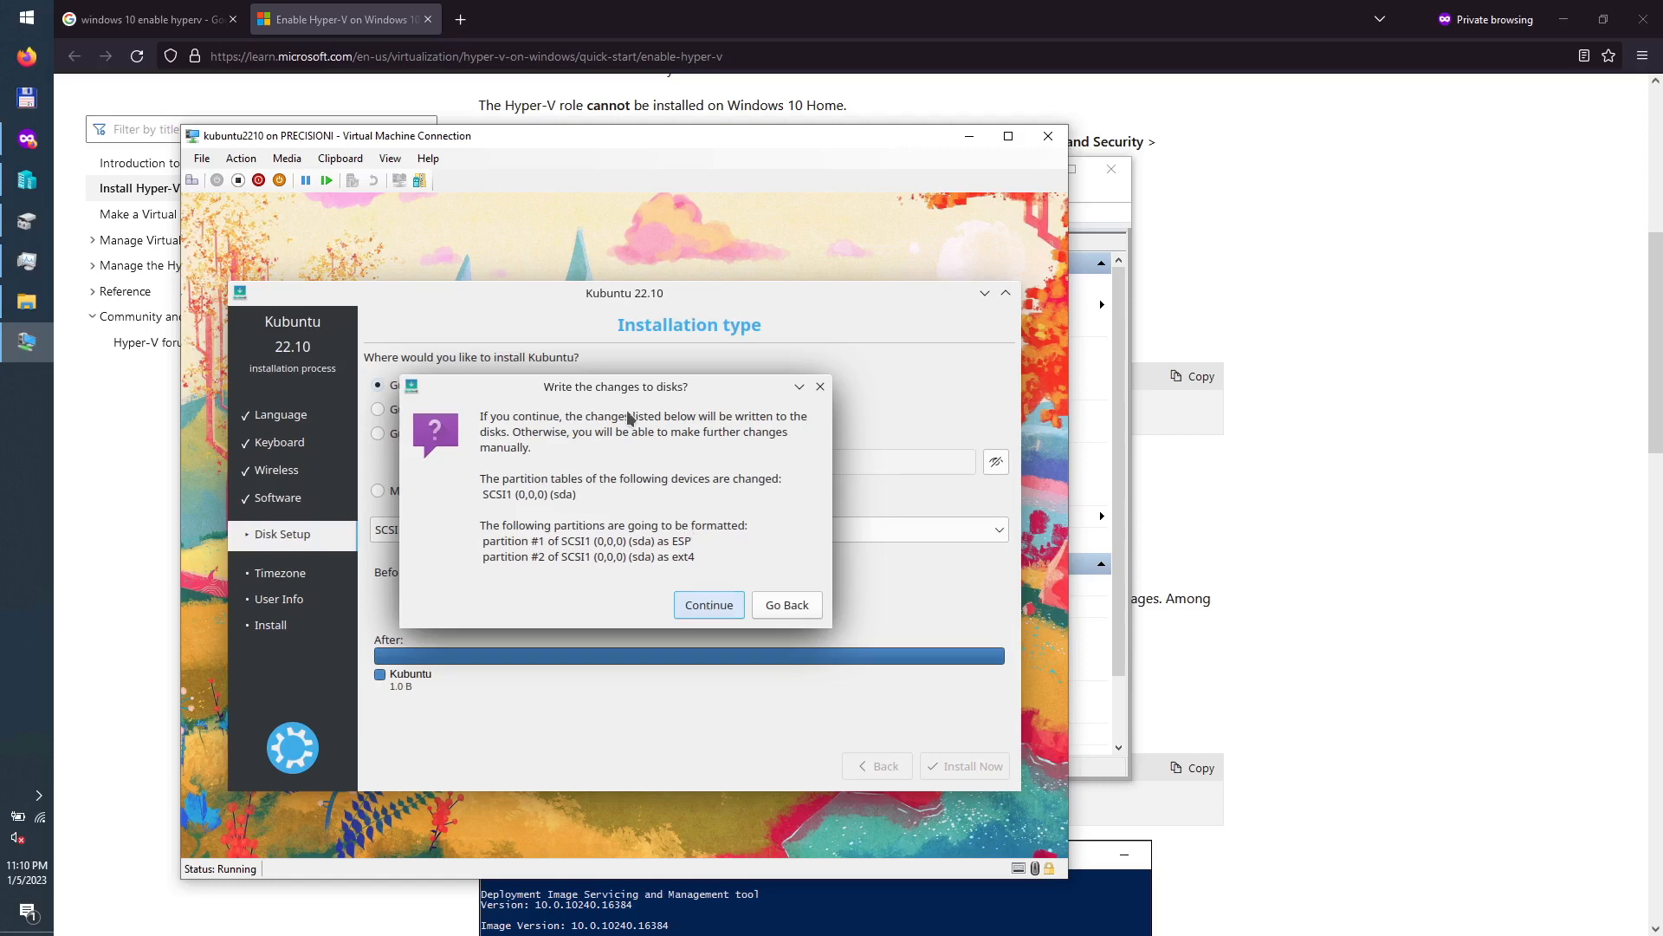
# Step: Confirm the partition changes and set the time zone to New York
pyautogui.click(710, 605)
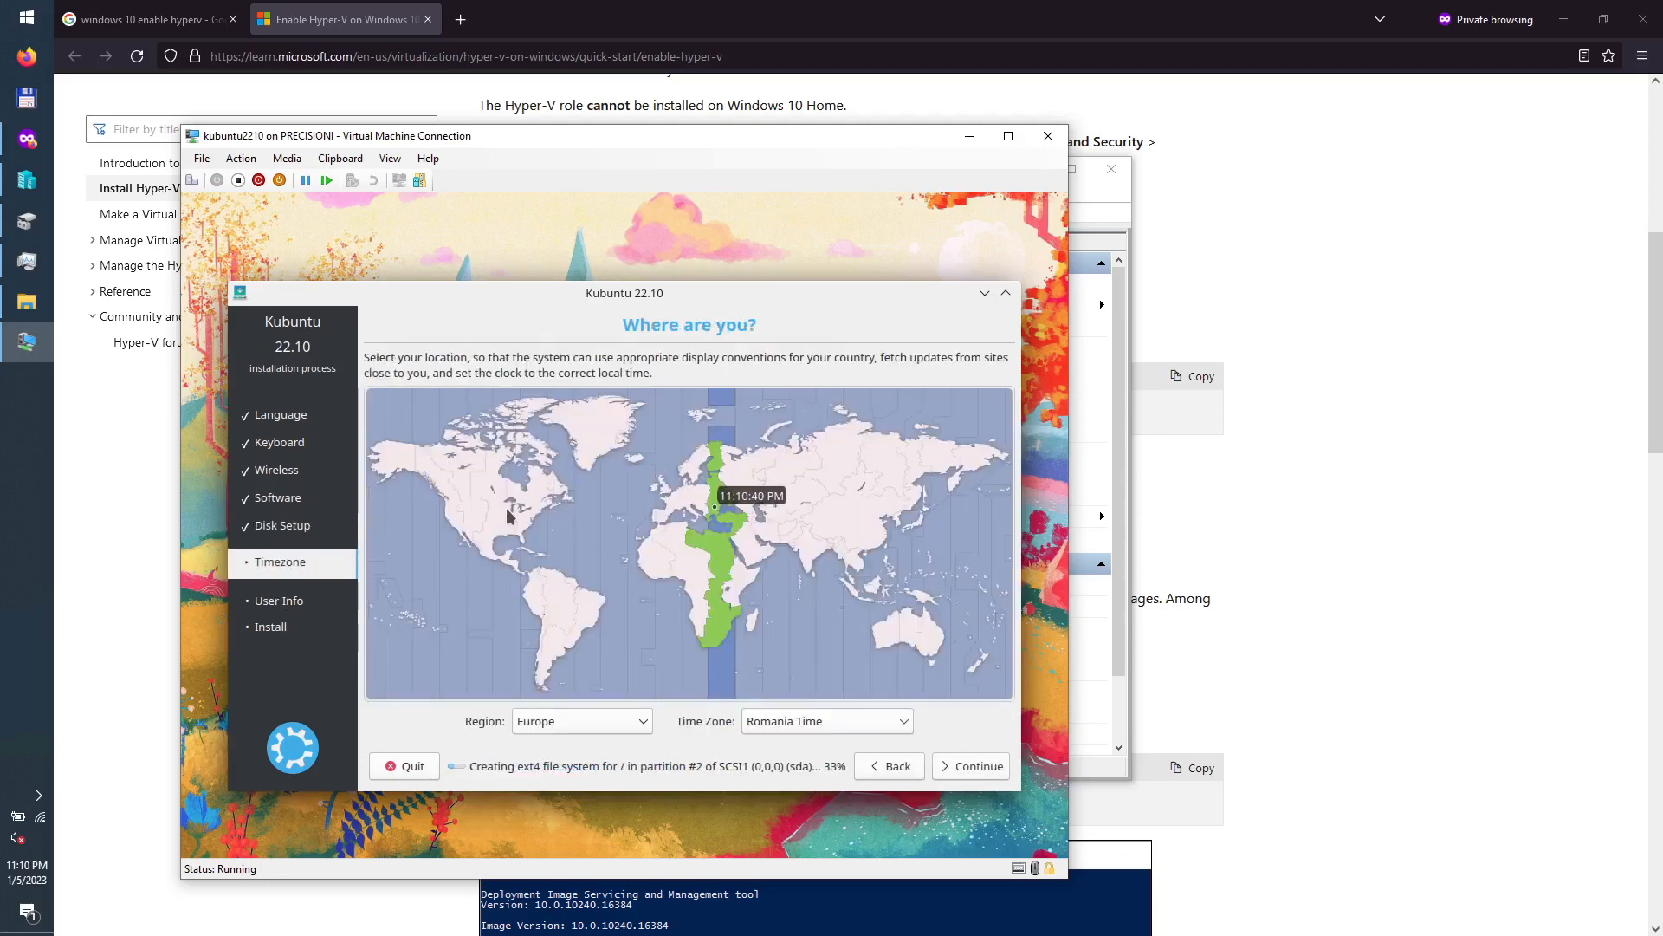
pyautogui.click(533, 523)
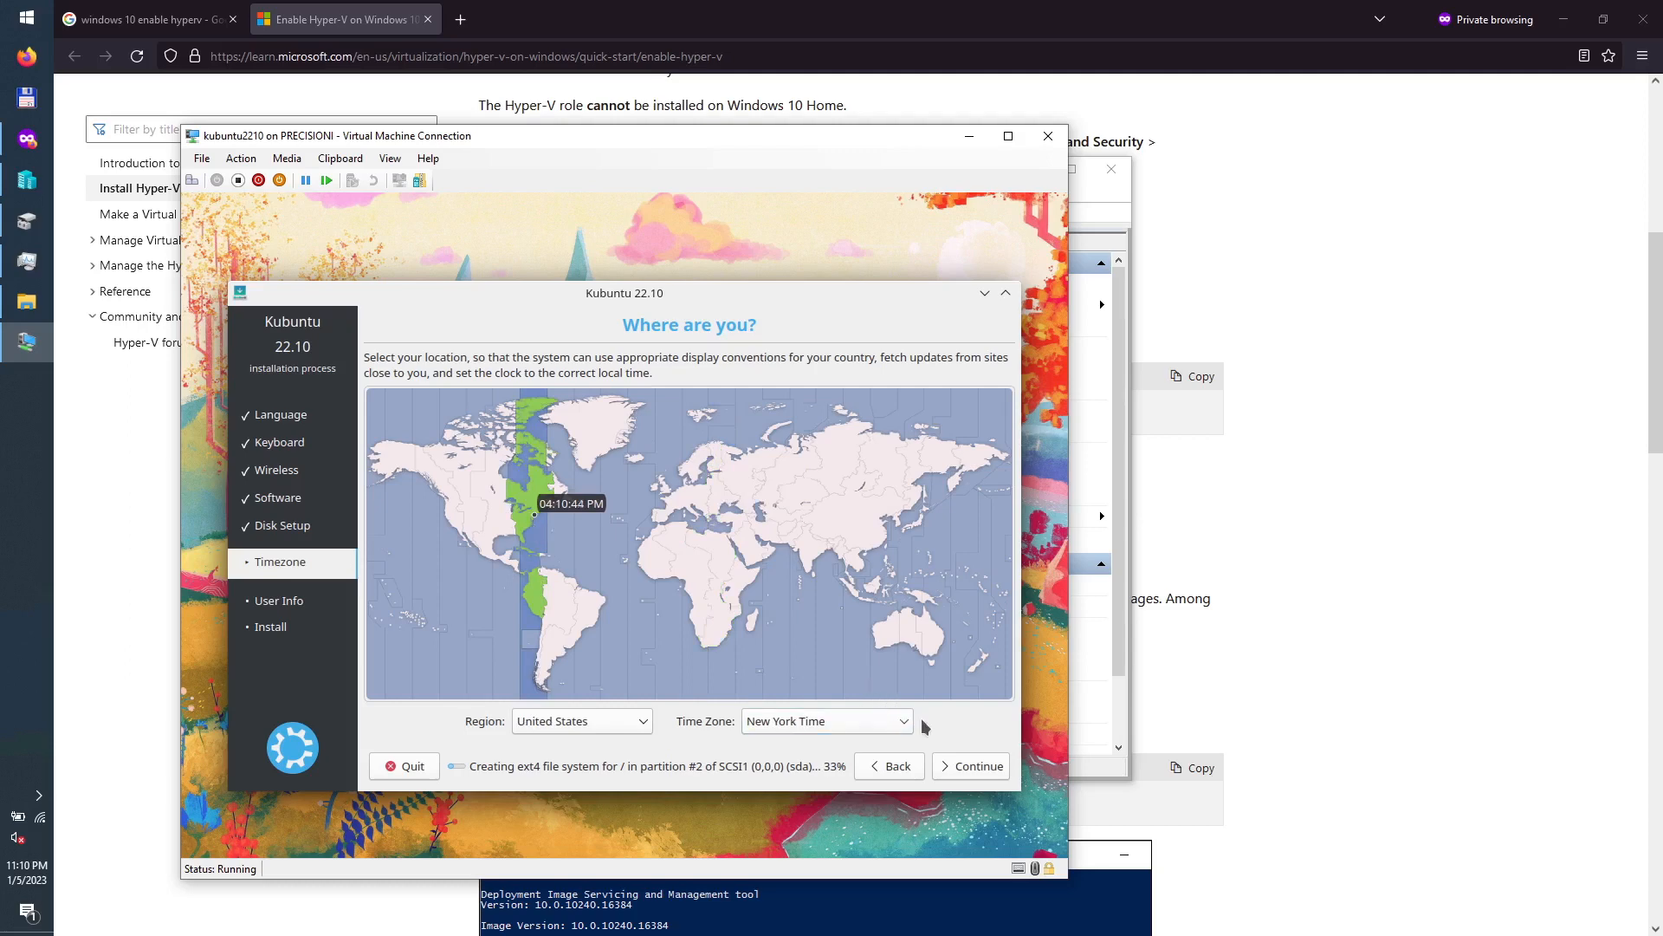
pyautogui.click(973, 767)
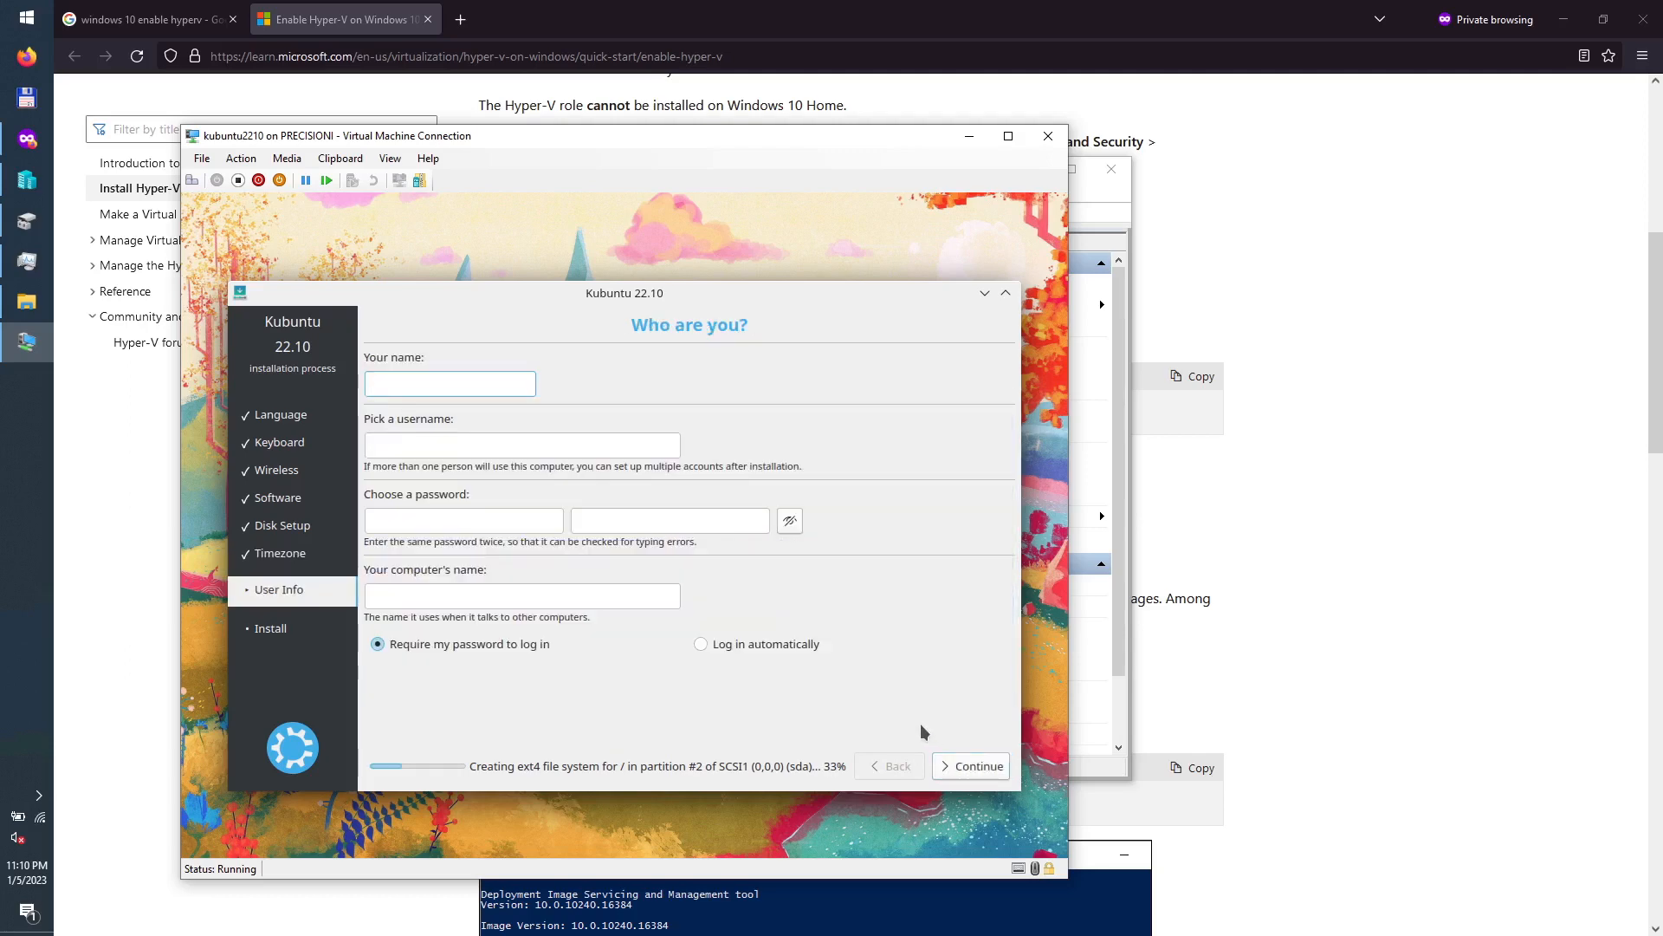
# Step: Enter 'administrator' as the name, set the account password, name the computer kubuntu2210, and continue
pyautogui.write('administ')
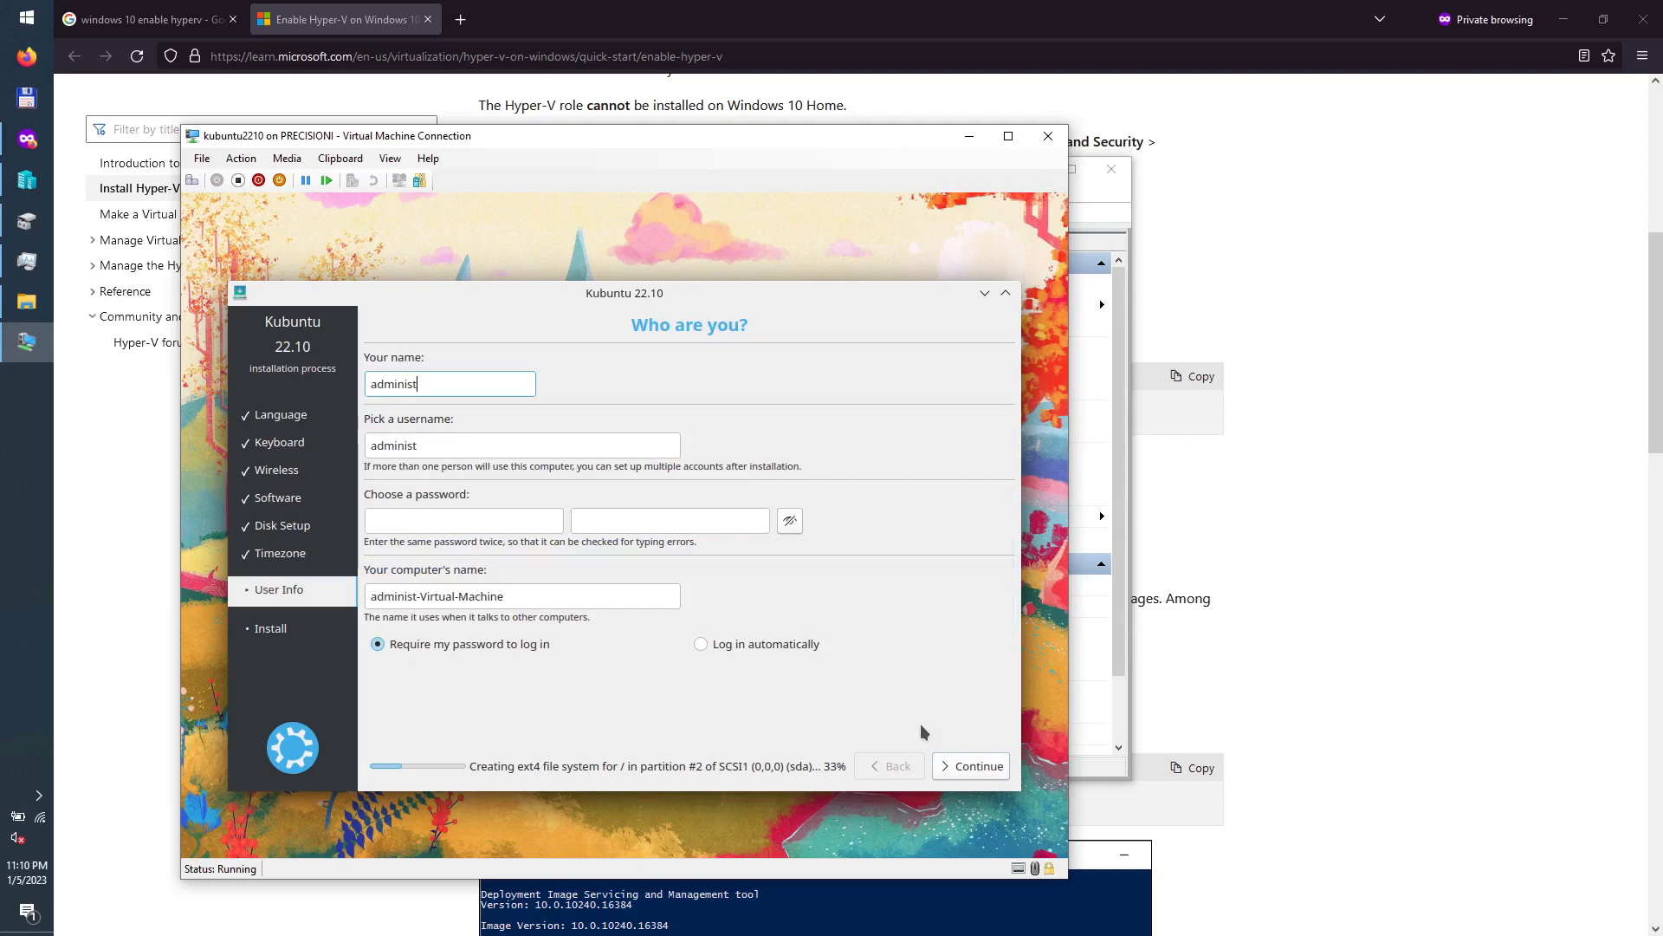
pyautogui.write('rator')
pyautogui.press('Tab')
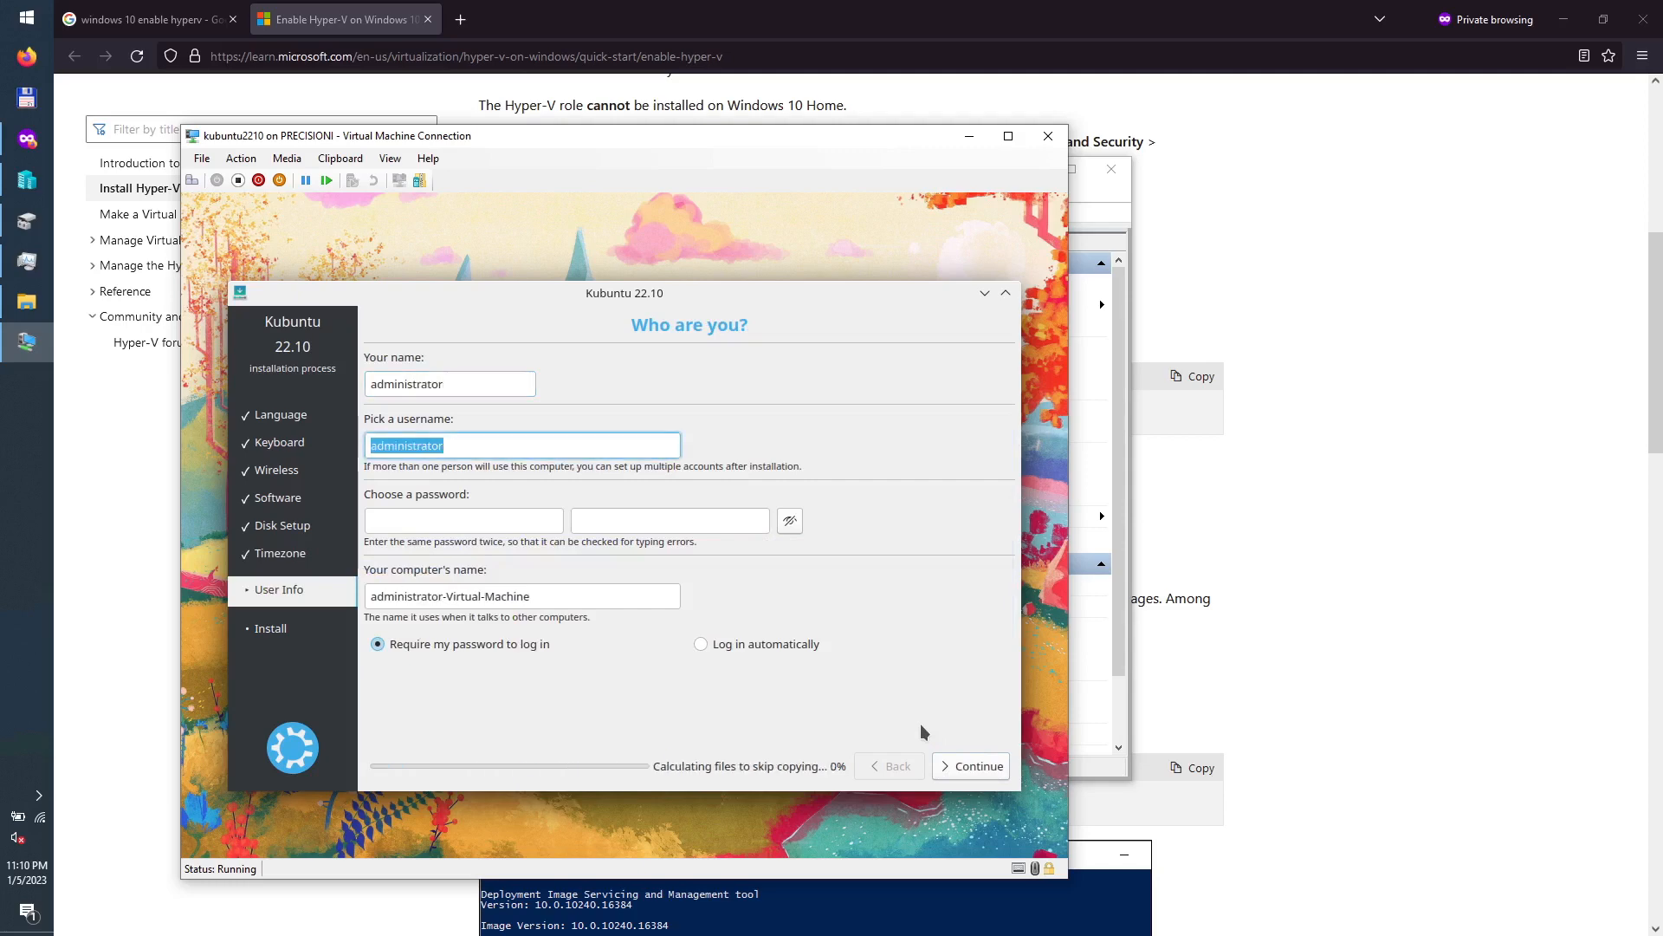
pyautogui.press('Tab')
pyautogui.write('ad')
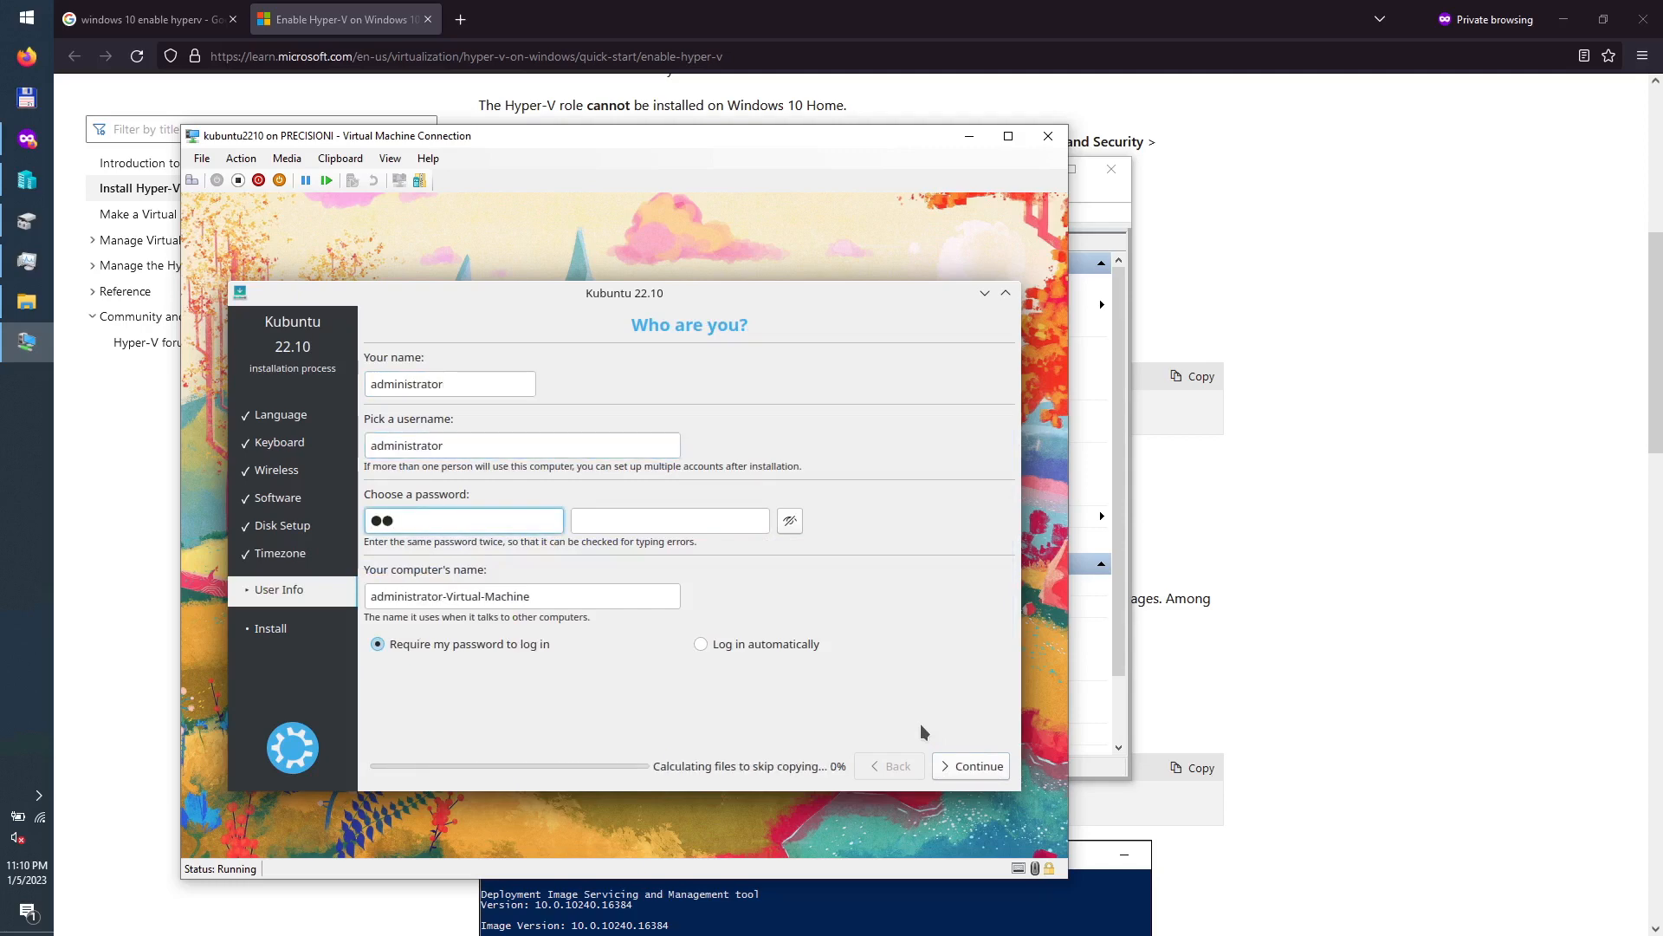
pyautogui.write('mi')
pyautogui.press('Tab')
pyautogui.write('admi')
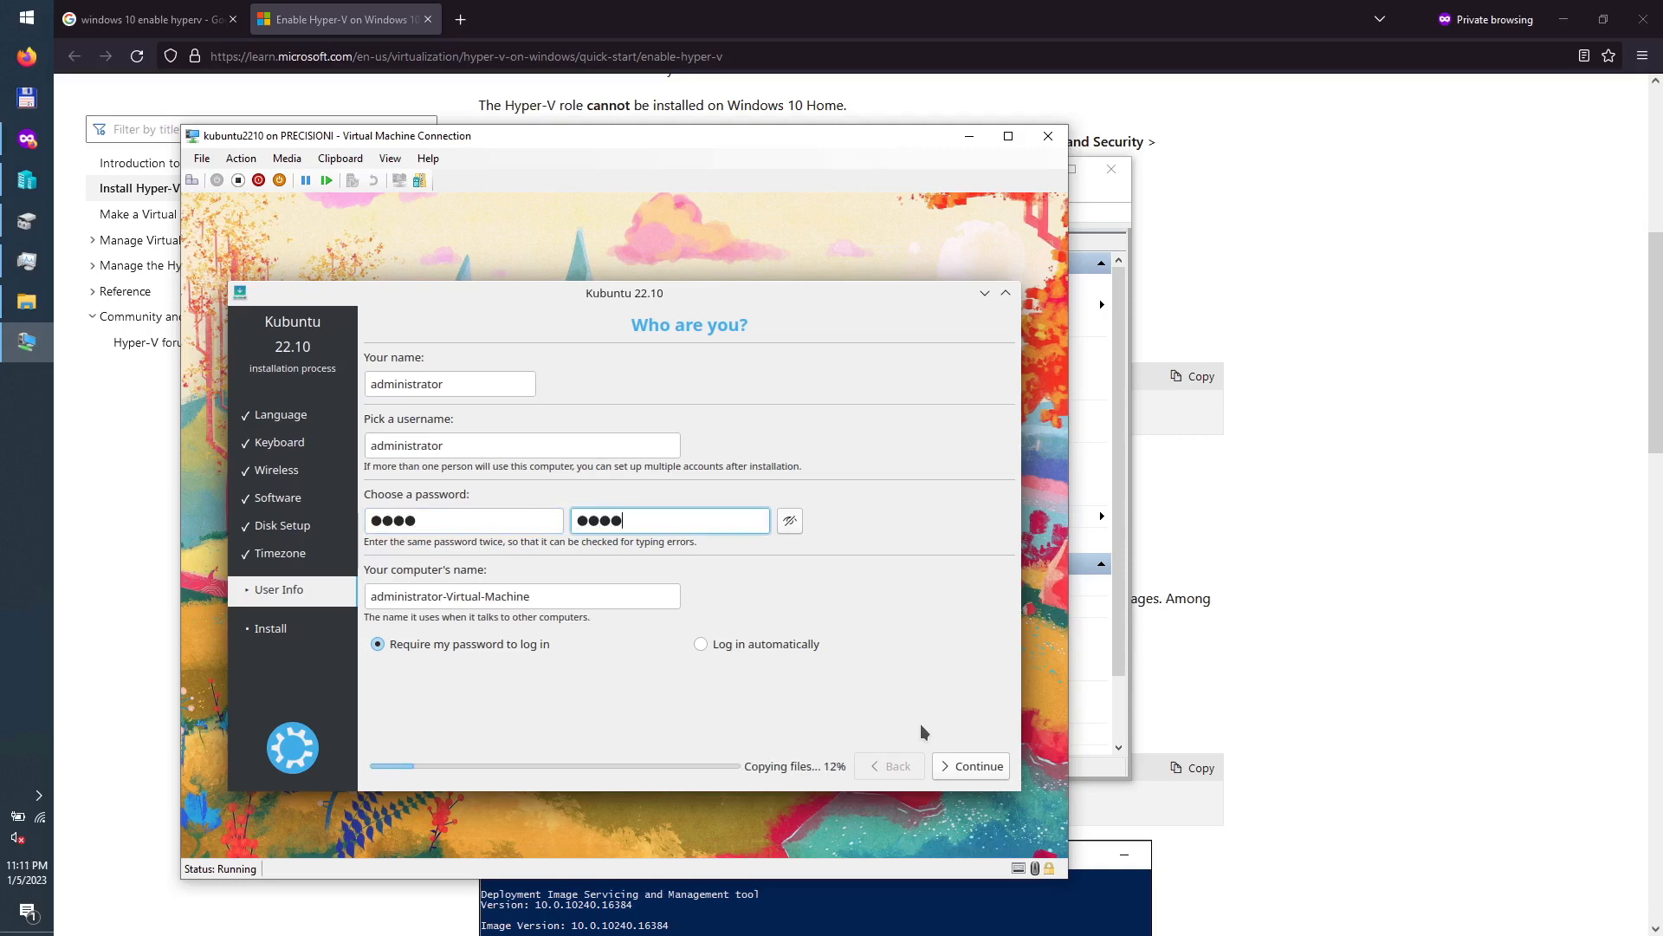
pyautogui.press('Tab')
pyautogui.write('kubuntu')
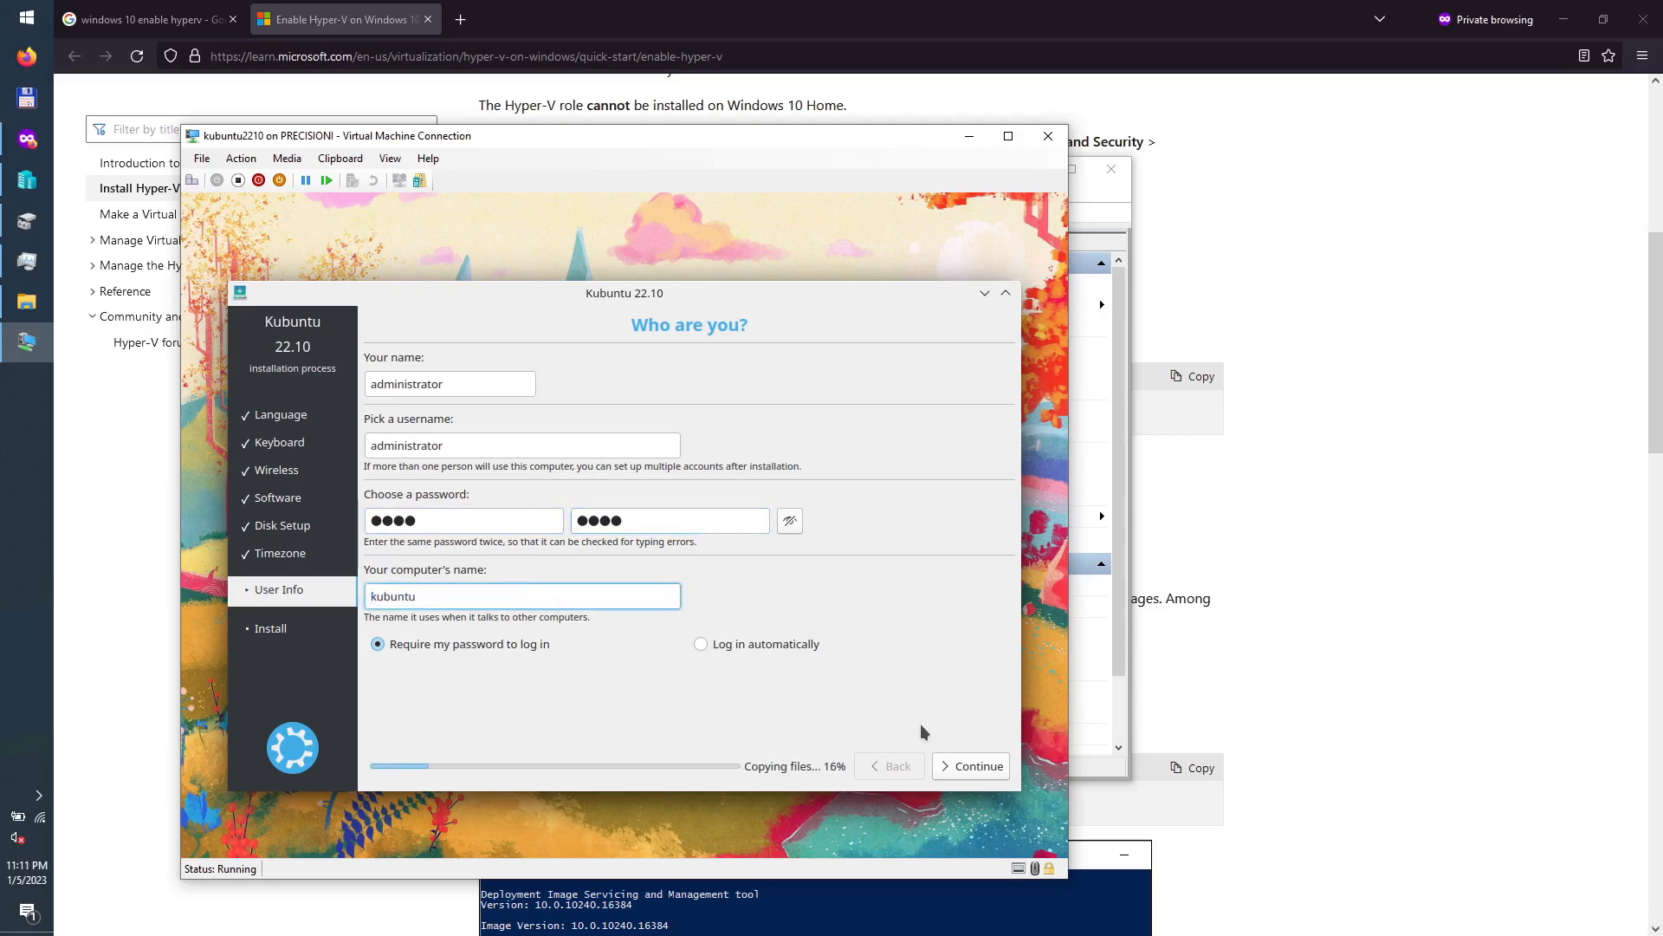
pyautogui.write('2210')
pyautogui.click(986, 766)
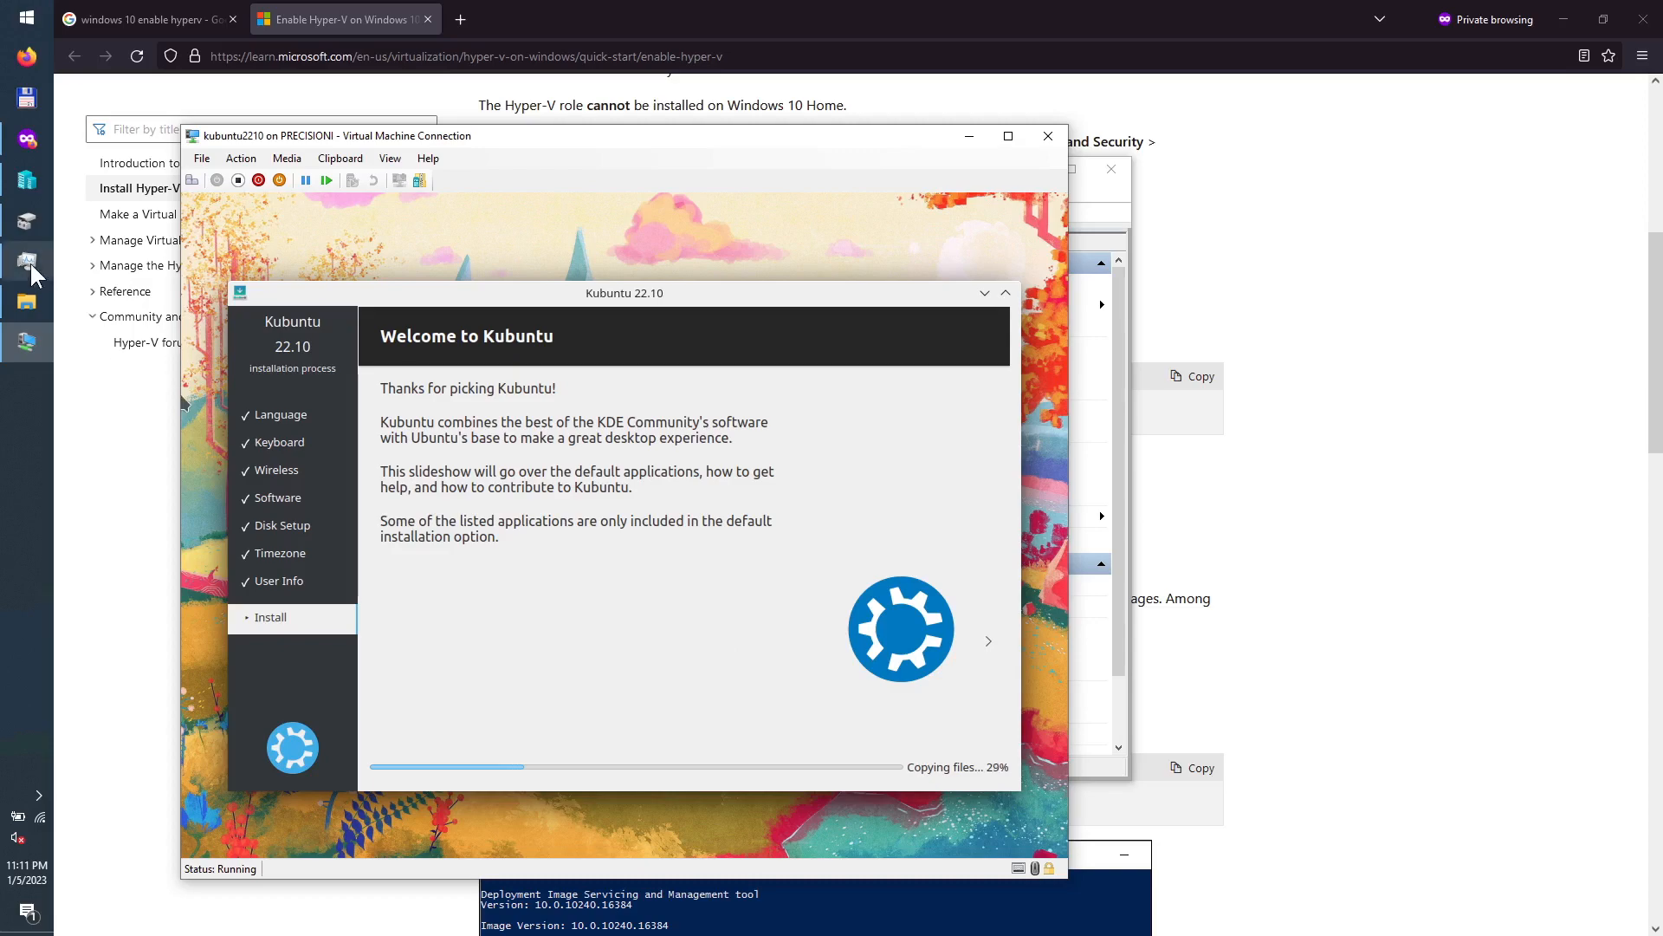
# Step: Restart the VM into the new installation once Kubuntu finishes installing
pyautogui.moveTo(30, 261)
pyautogui.moveTo(66, 290)
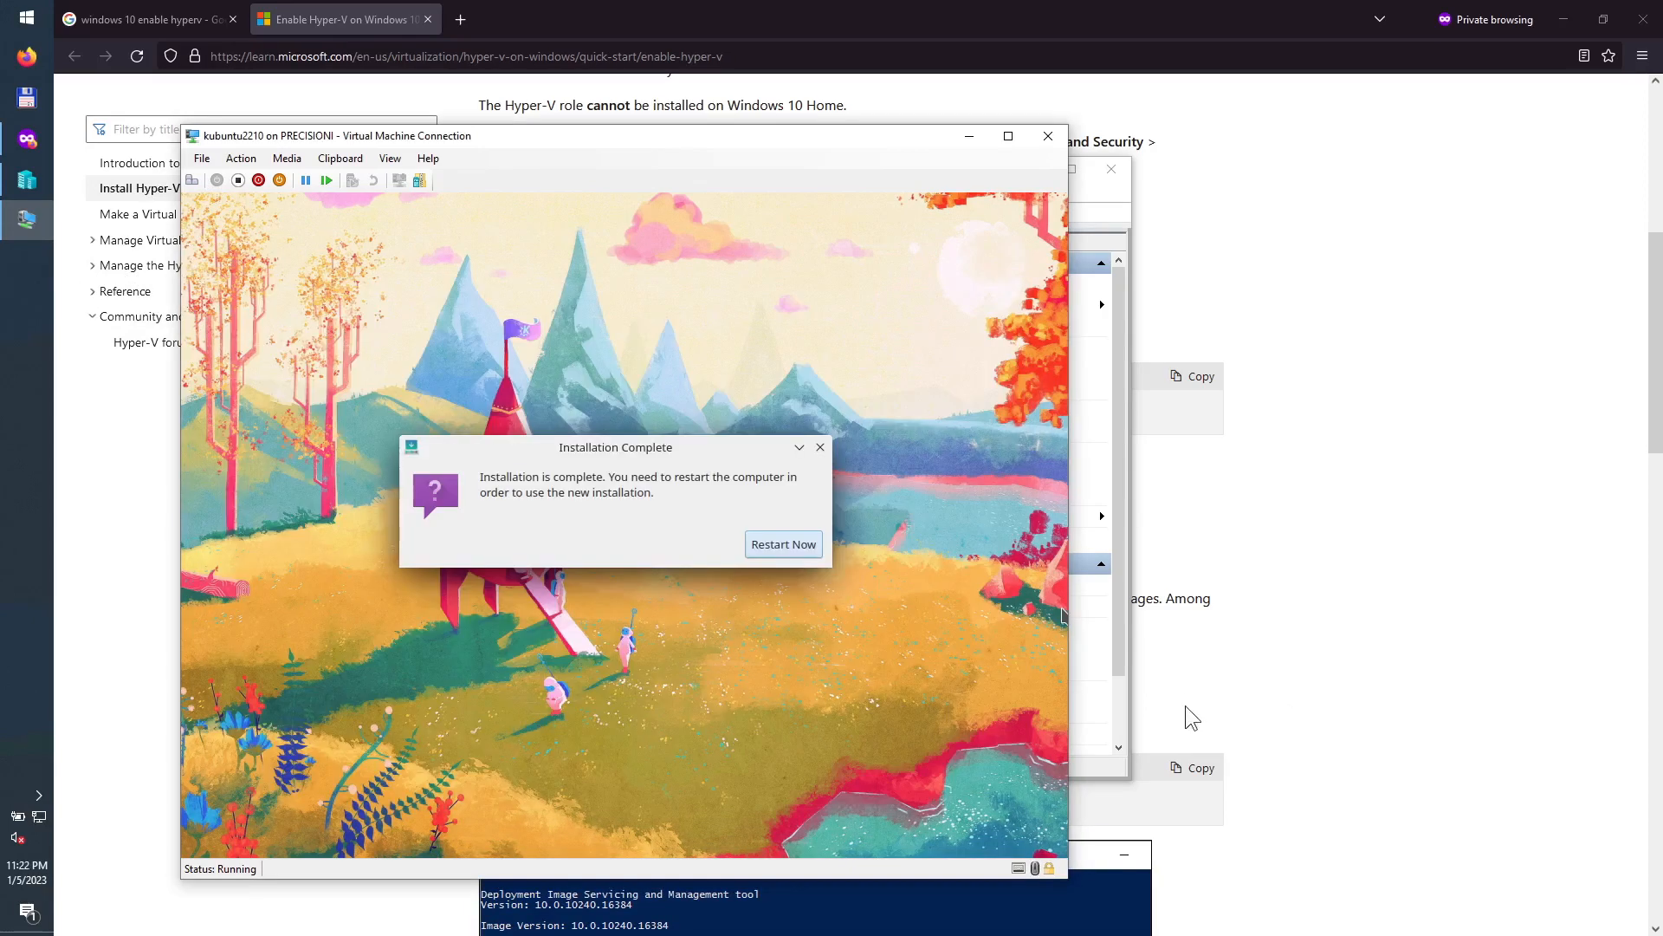
pyautogui.click(777, 550)
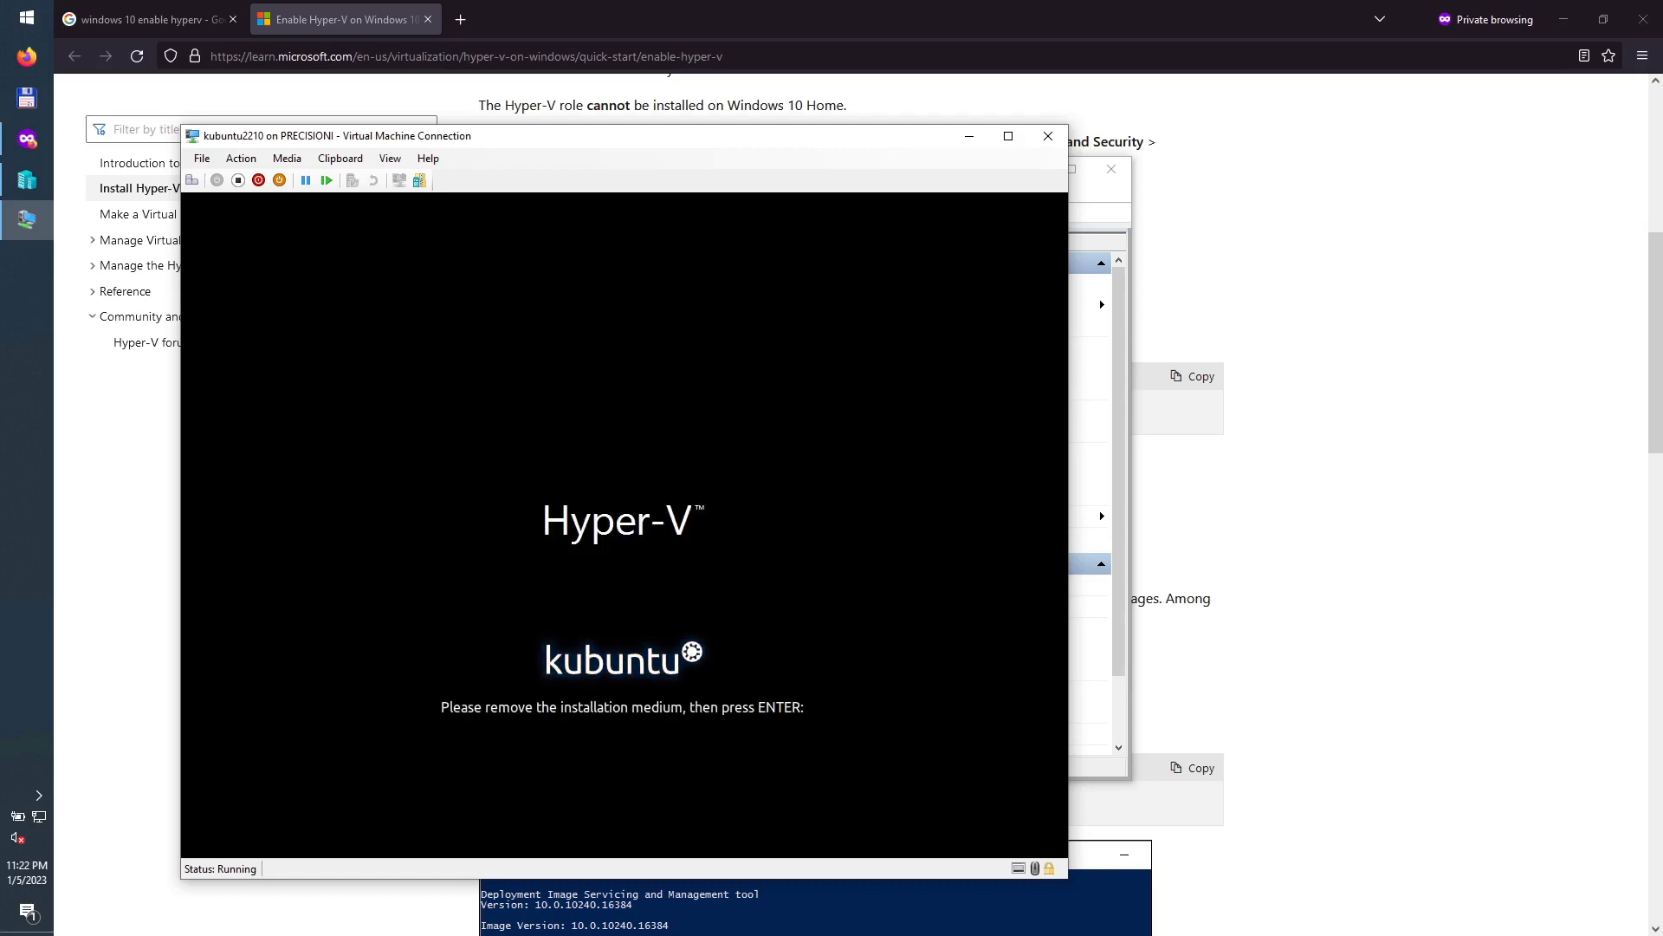
pyautogui.click(289, 156)
pyautogui.moveTo(305, 169)
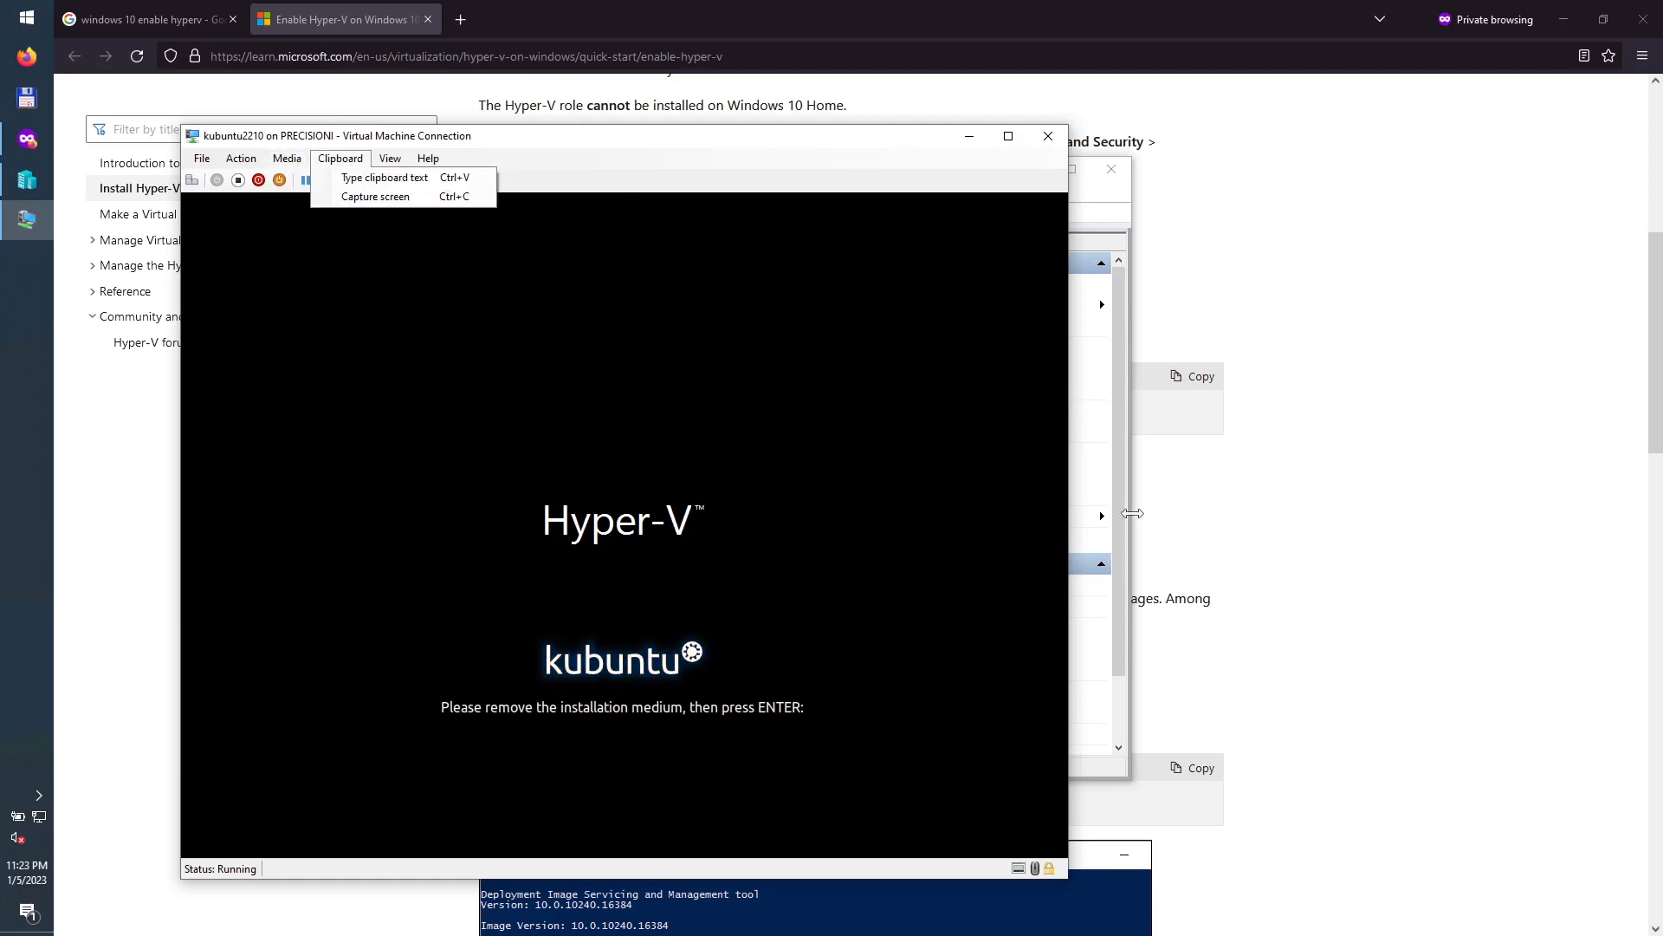
pyautogui.click(1122, 517)
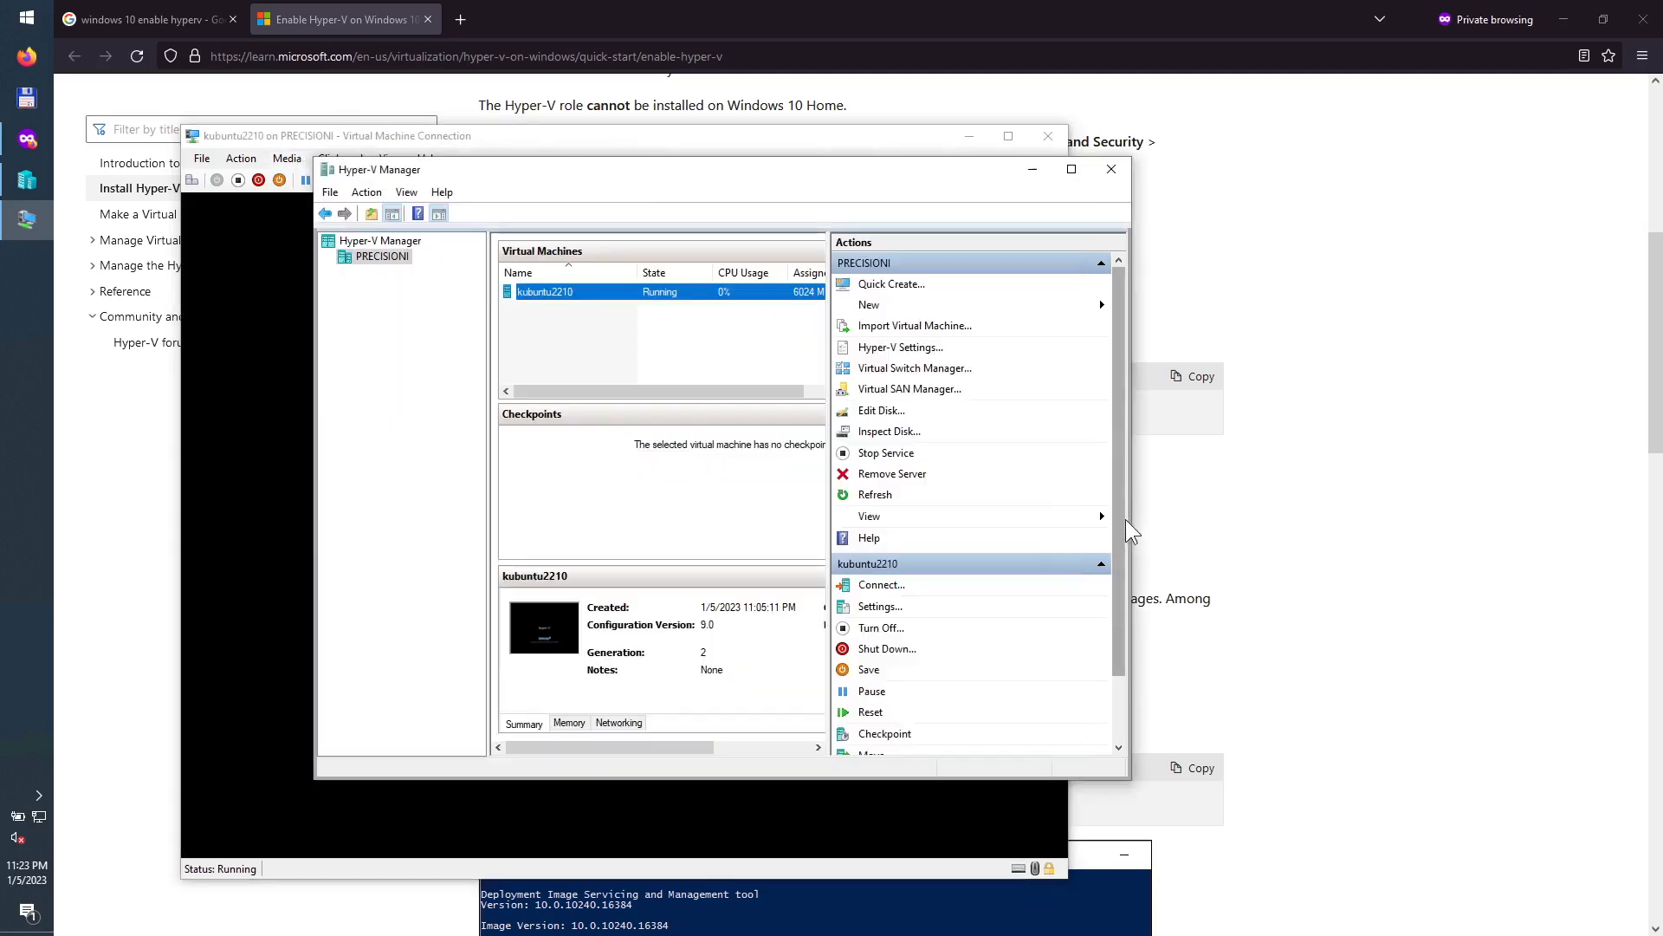
pyautogui.click(915, 609)
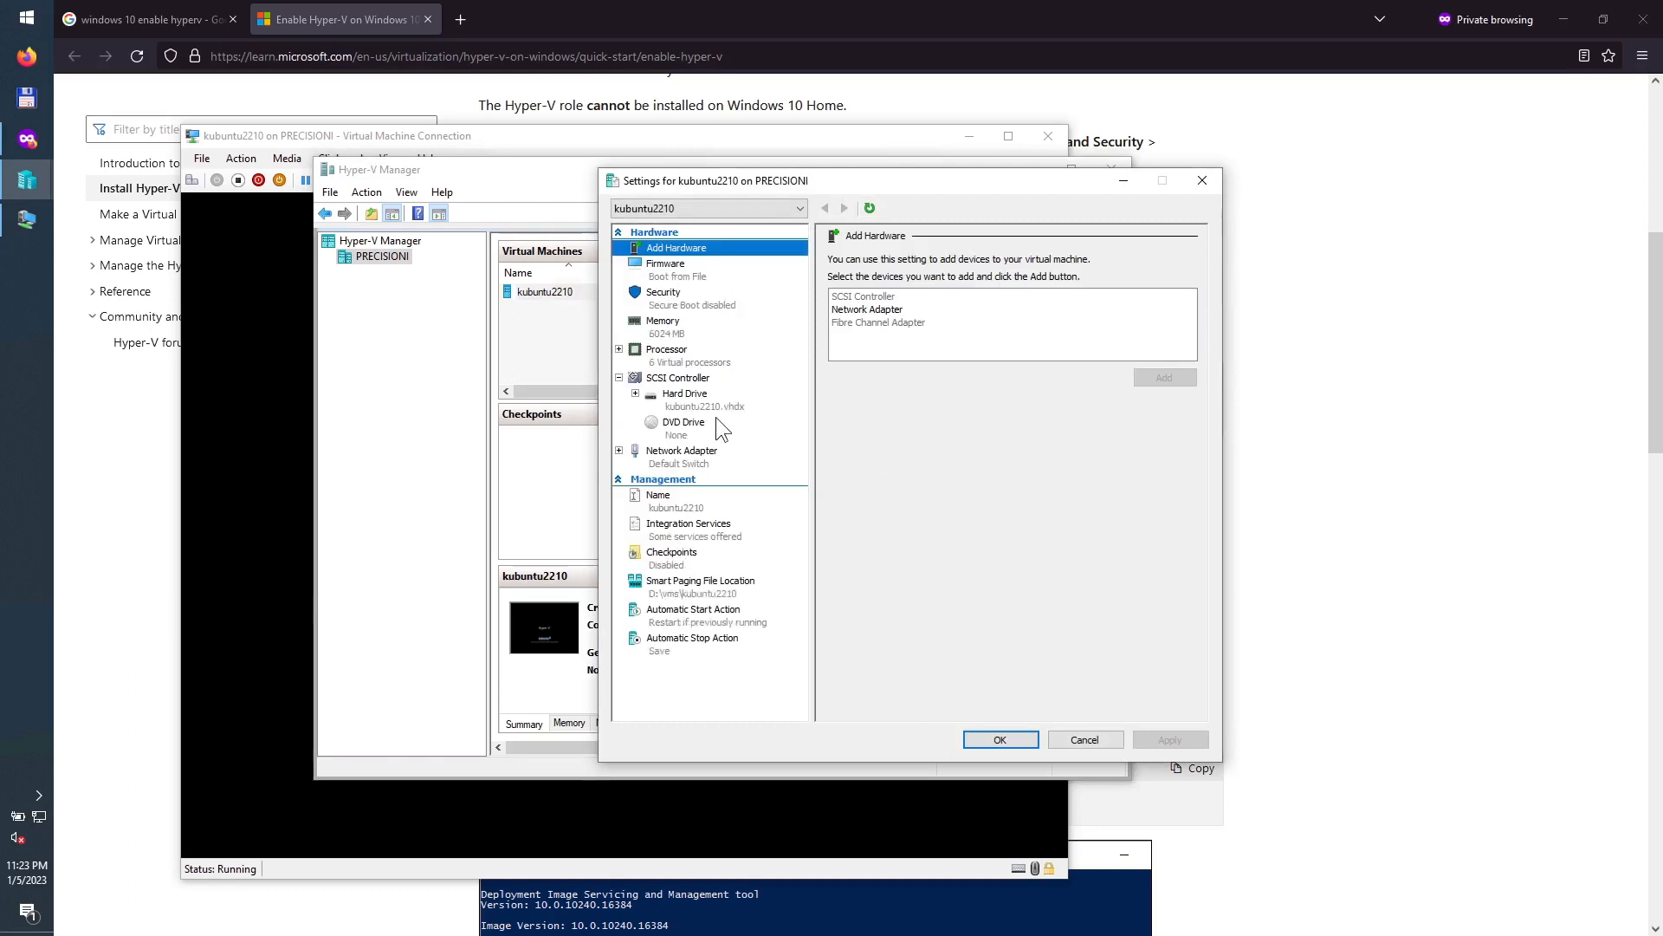
pyautogui.click(685, 424)
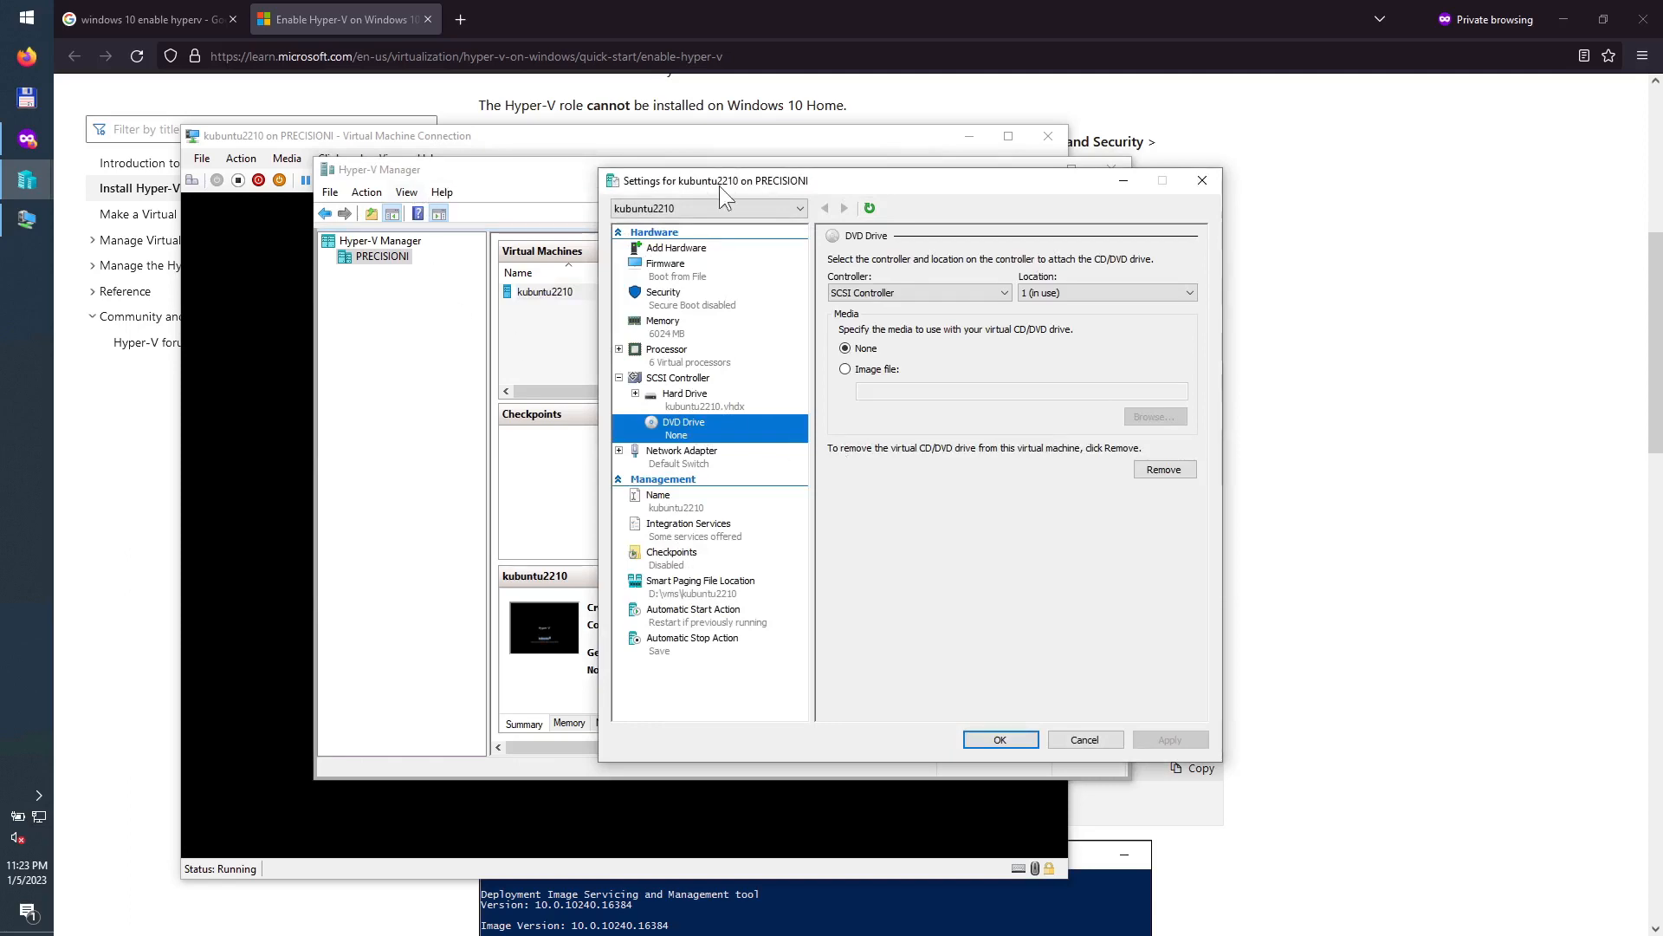
pyautogui.click(1202, 182)
pyautogui.click(880, 130)
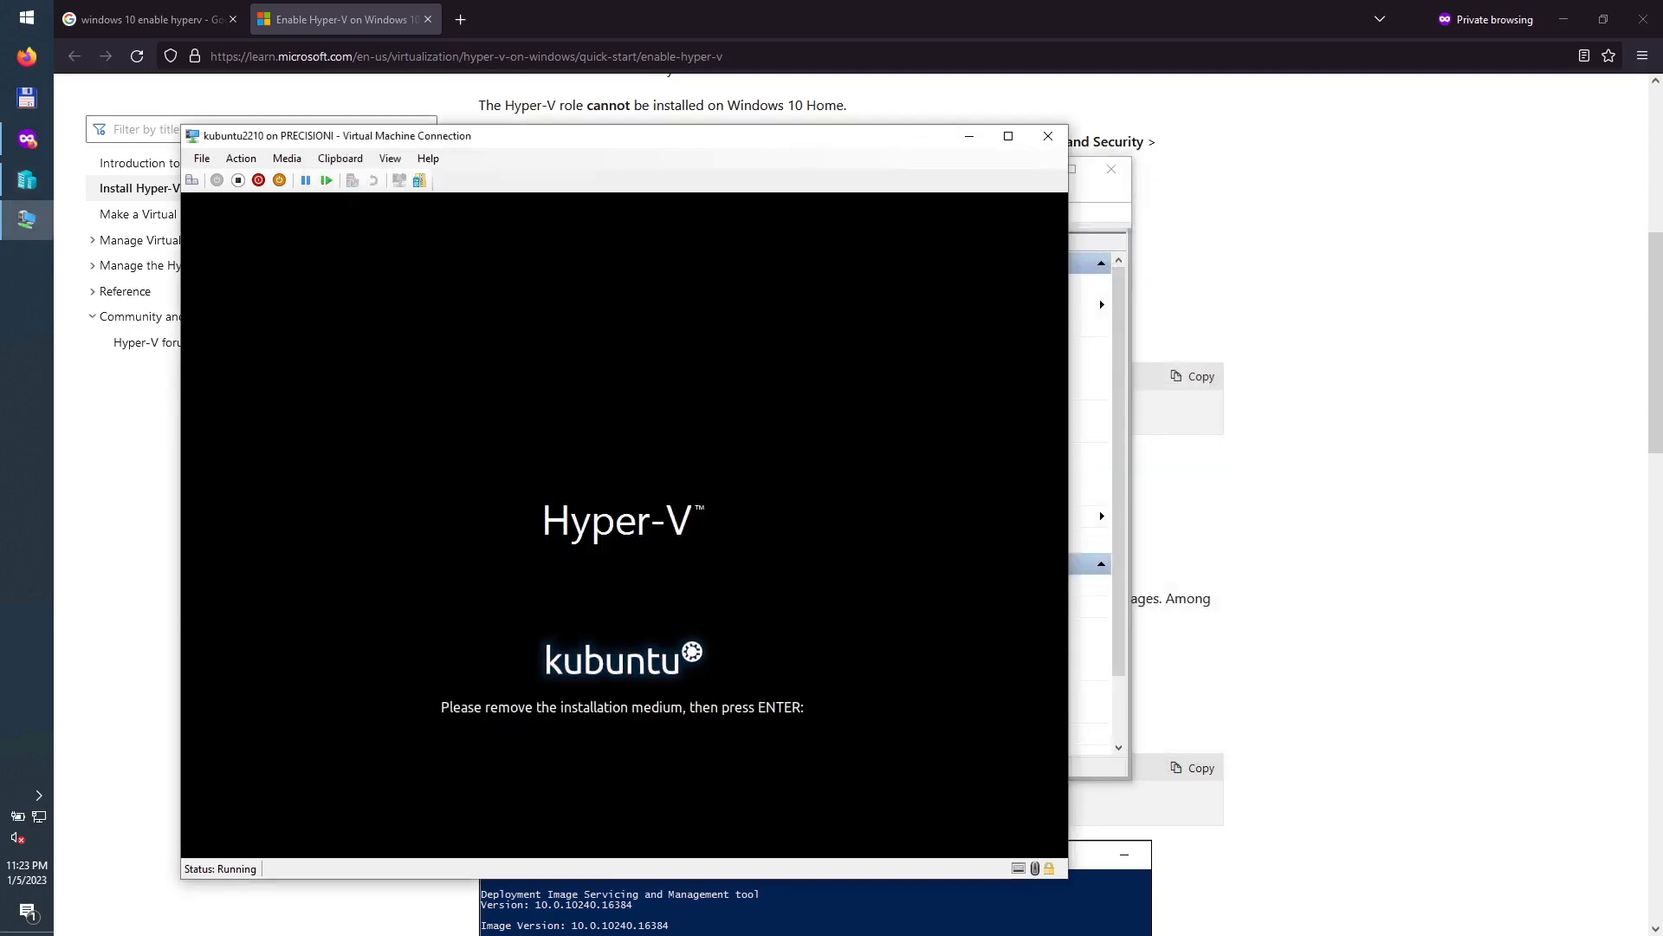
# Step: Reboot into the installed Kubuntu, log in with the user password, and open the application launcher
pyautogui.press('Return')
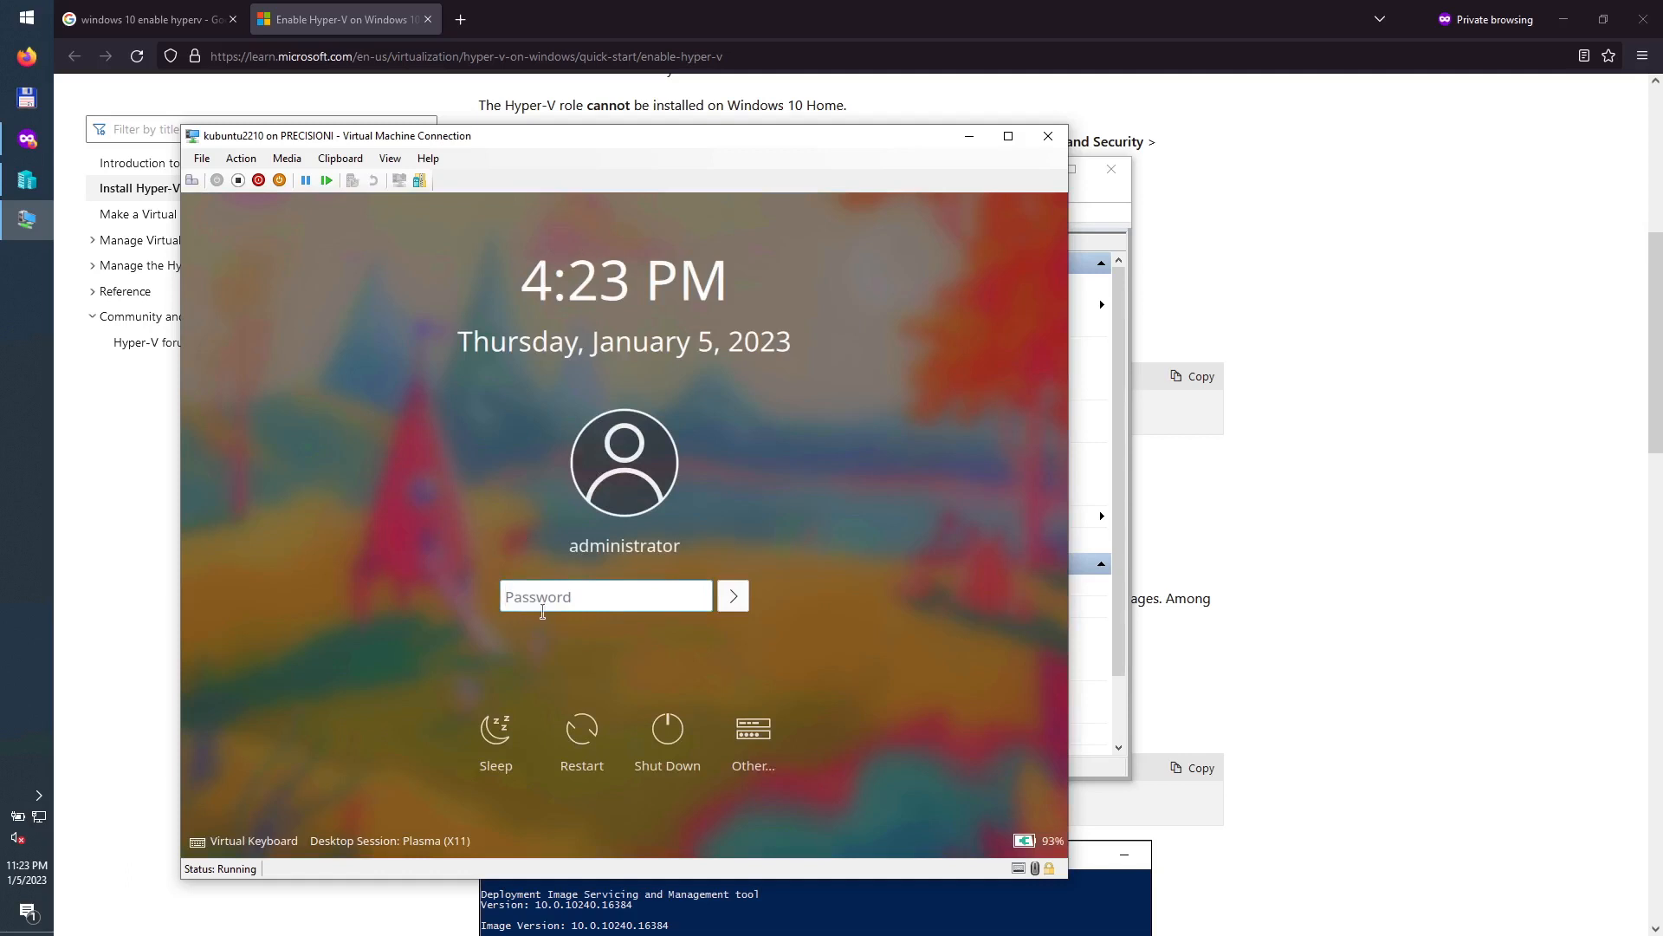
pyautogui.write('••••')
pyautogui.press('Return')
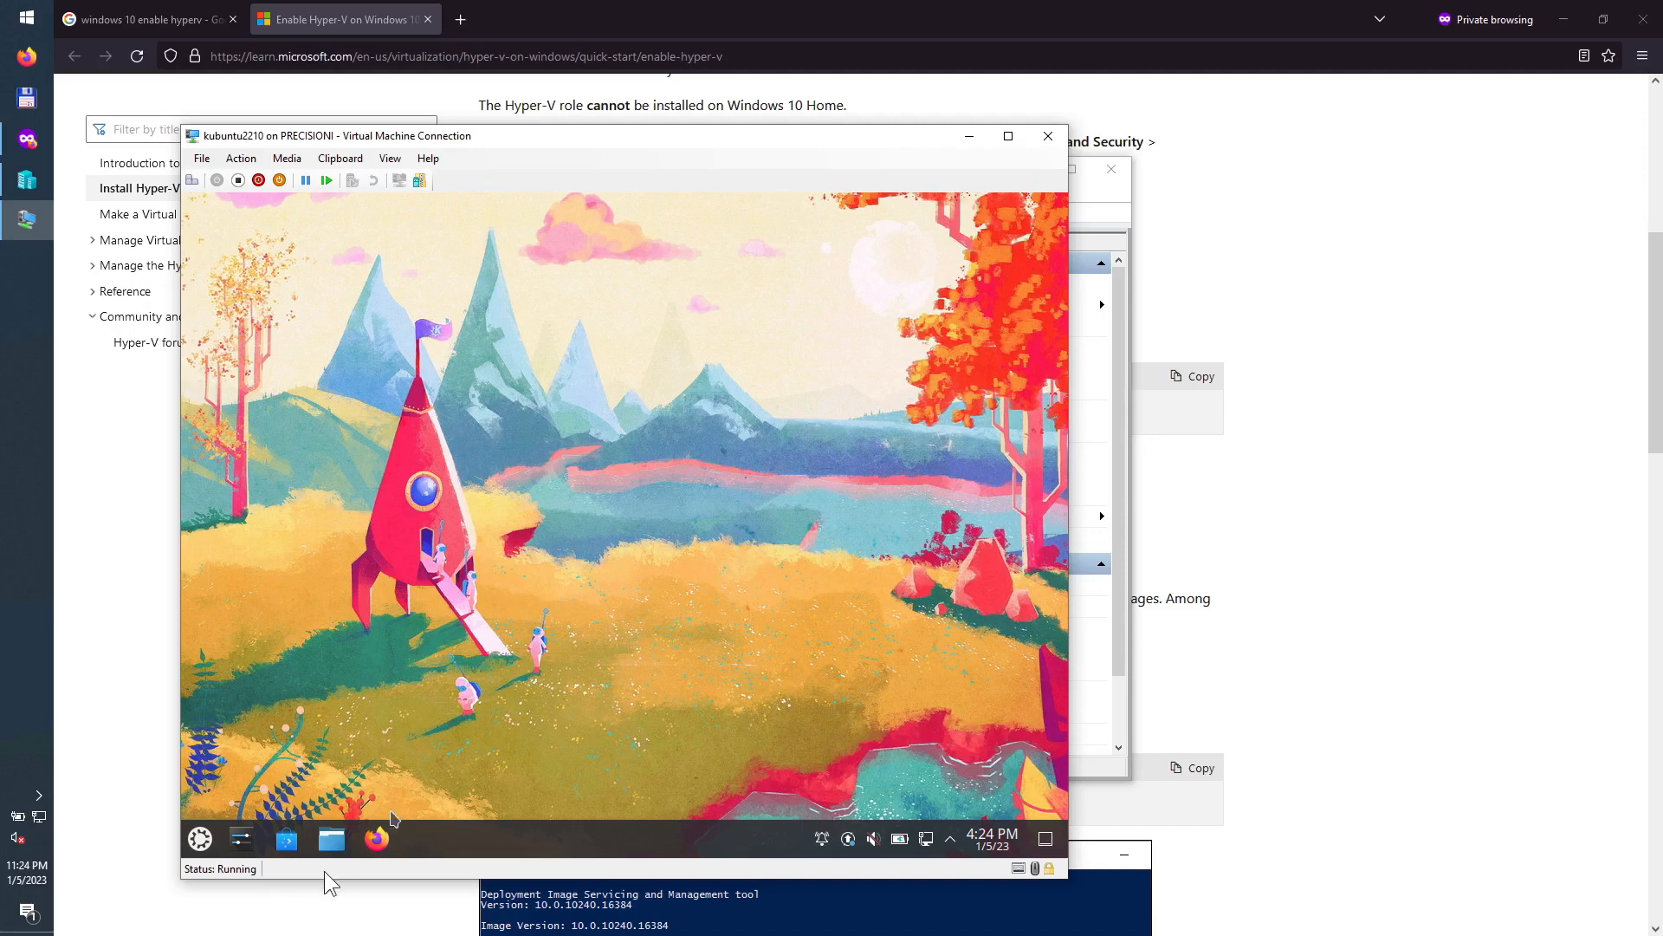
pyautogui.click(200, 839)
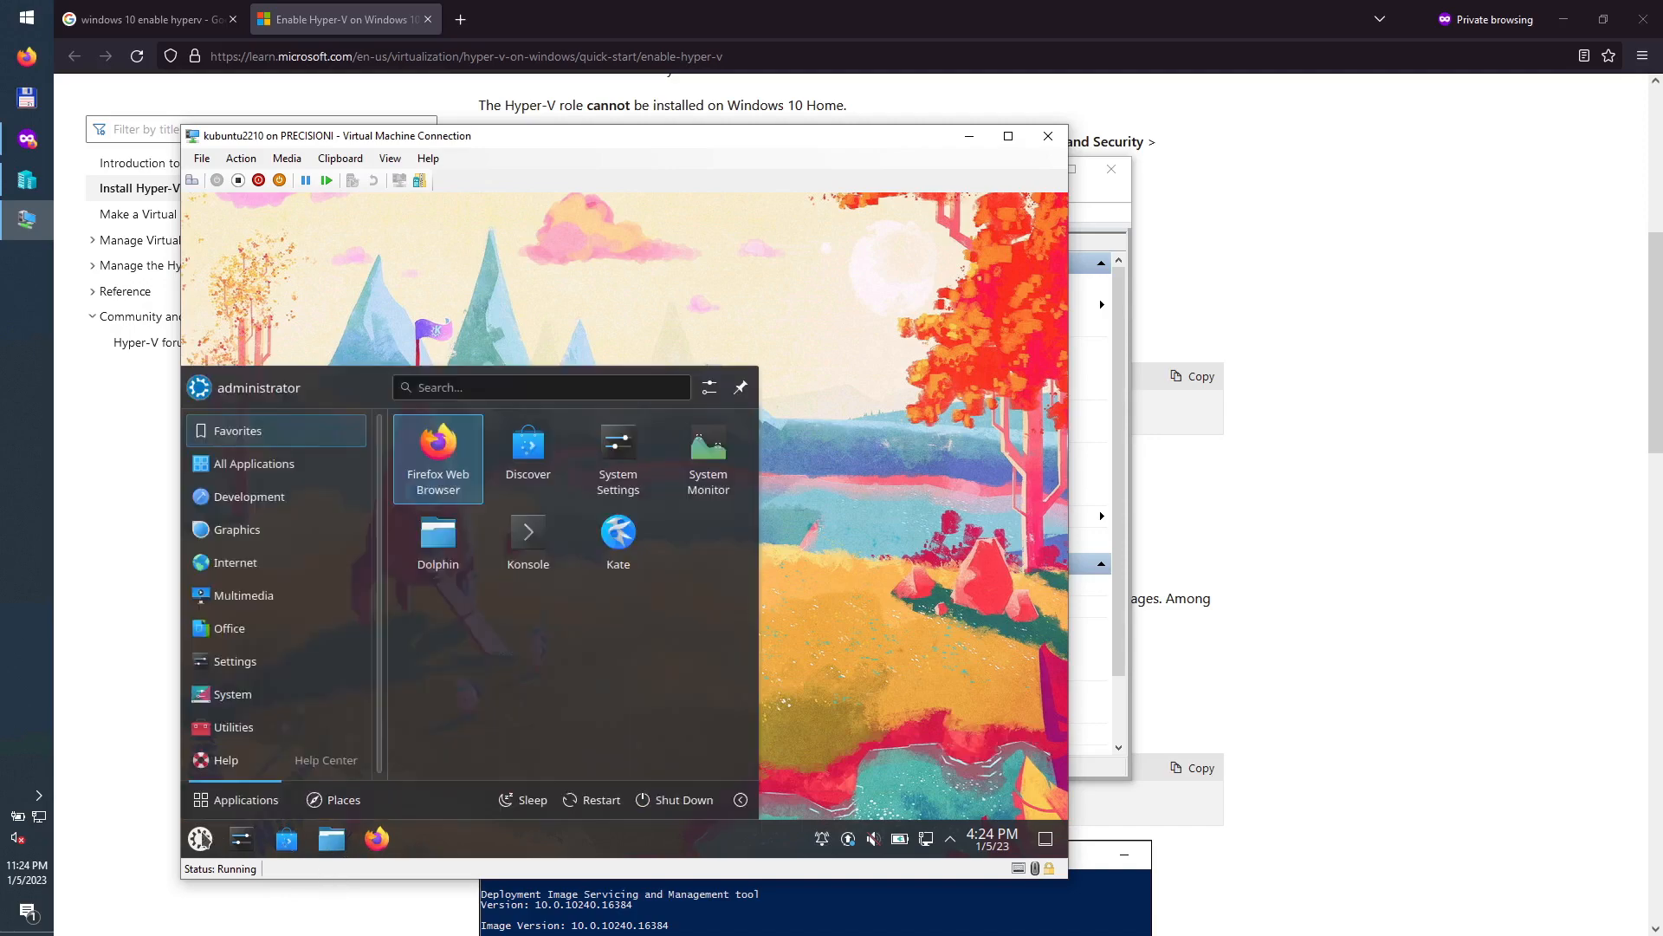
# Step: Start Konsole and become root with 'sudo su'
pyautogui.click(536, 541)
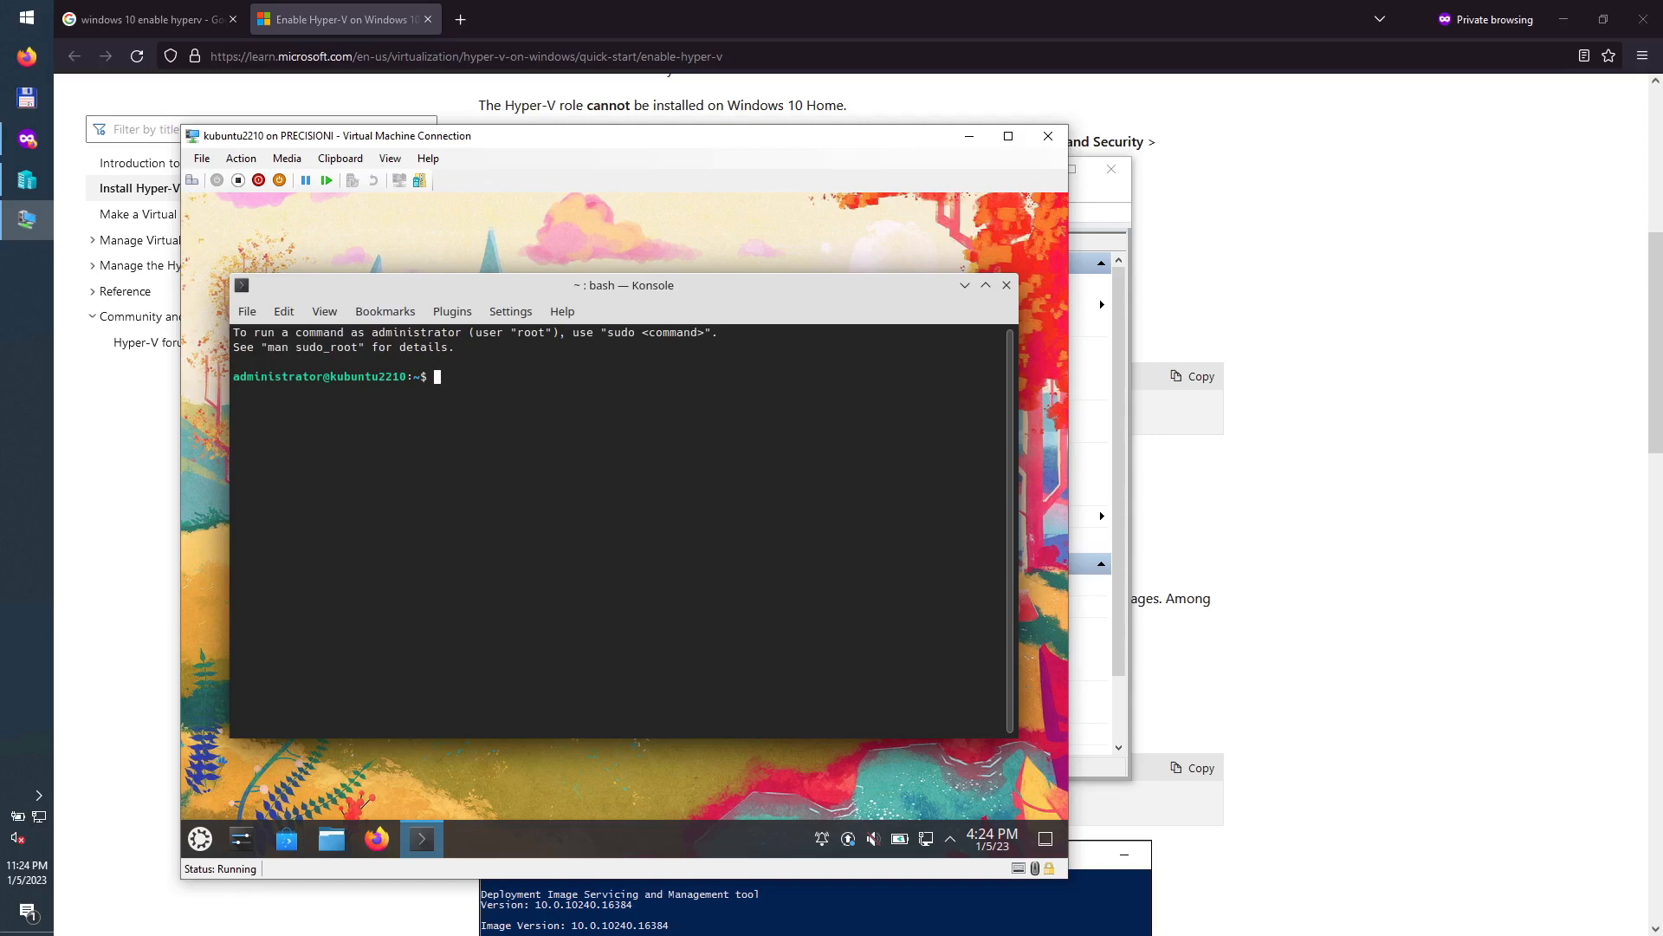
pyautogui.write('sudo su')
pyautogui.press('Return')
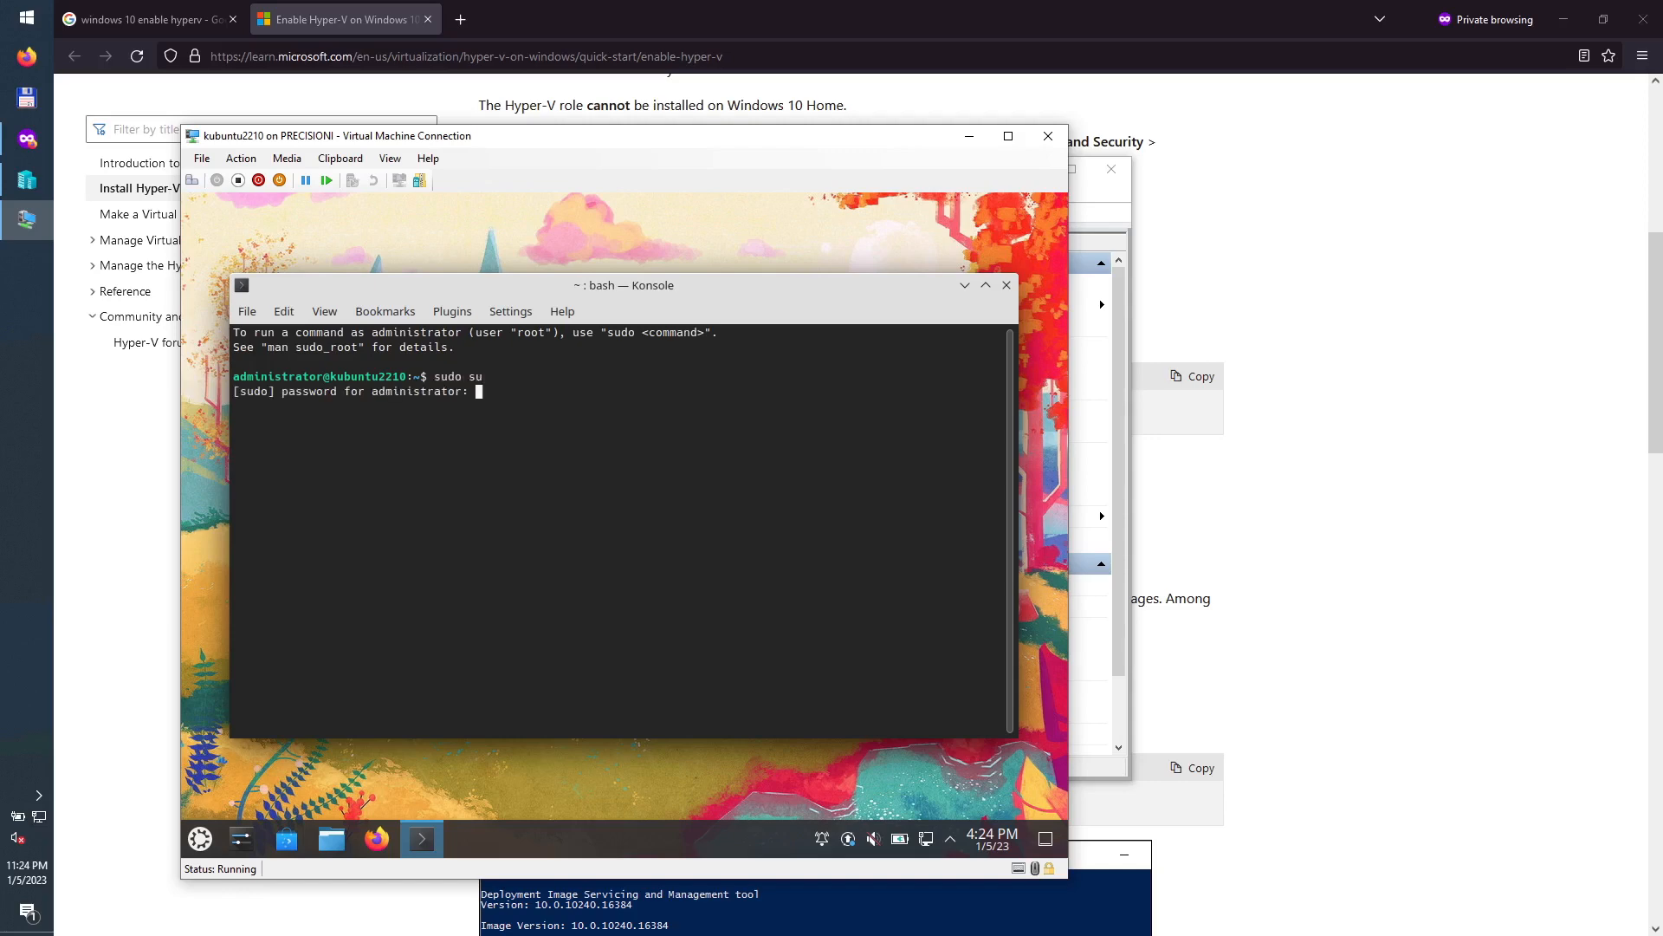
pyautogui.press('Return')
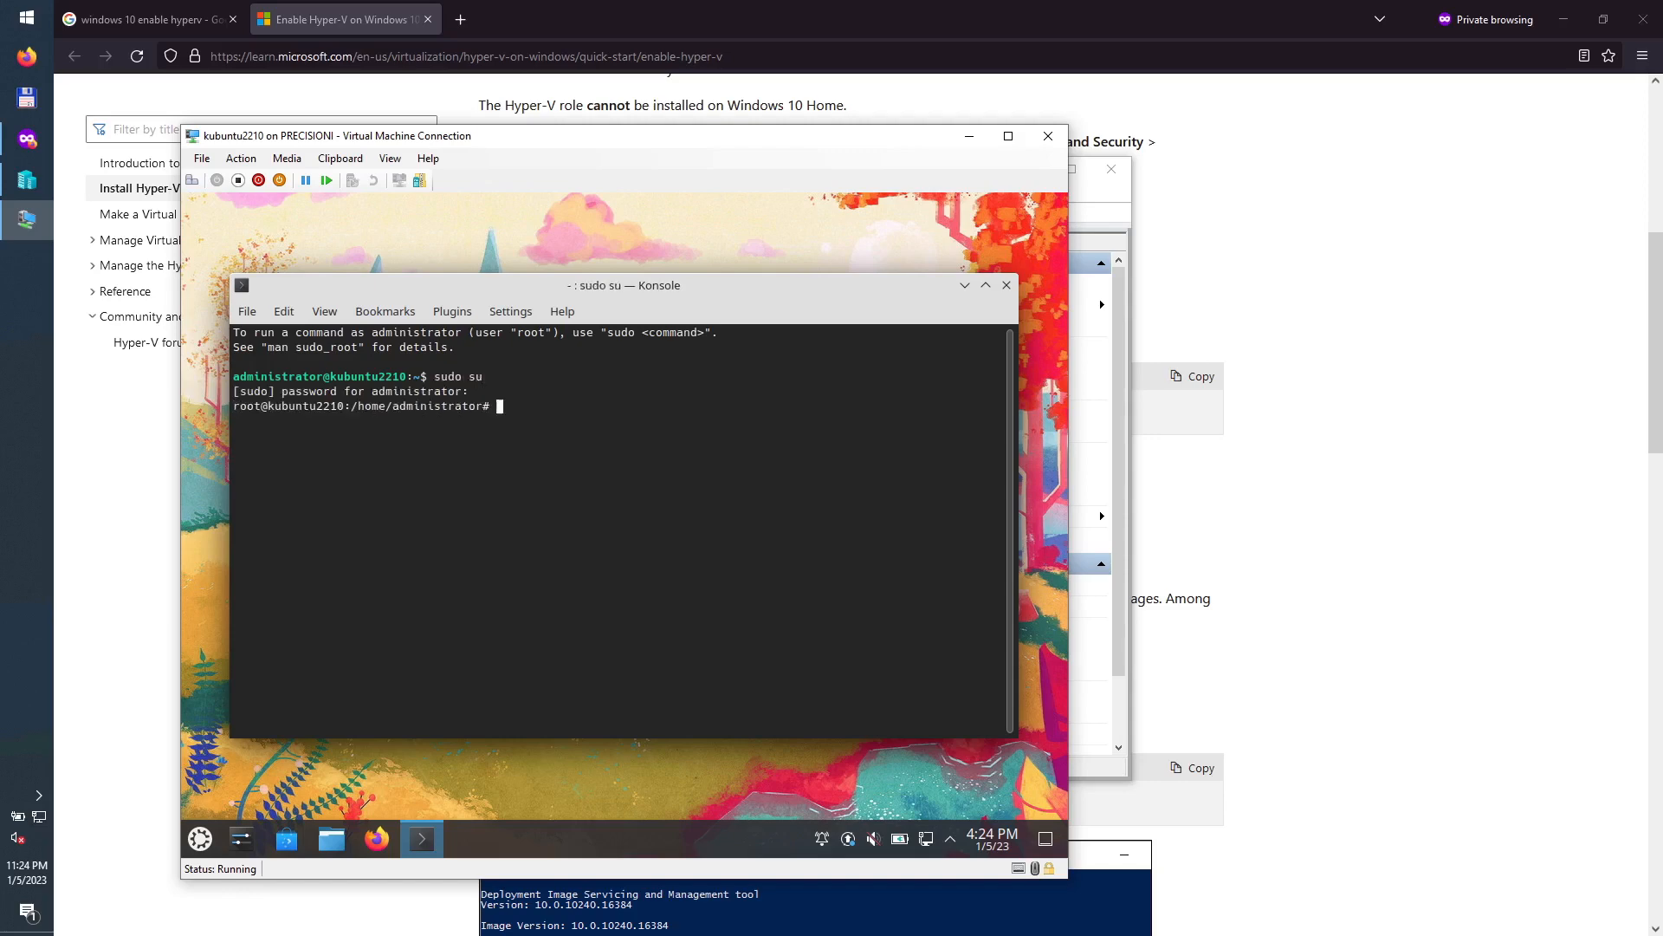
# Step: Install openssh-server with apt, confirming the package prompt, then bring Hyper-V Manager forward
pyautogui.write('apt install openssh-server')
pyautogui.press('Return')
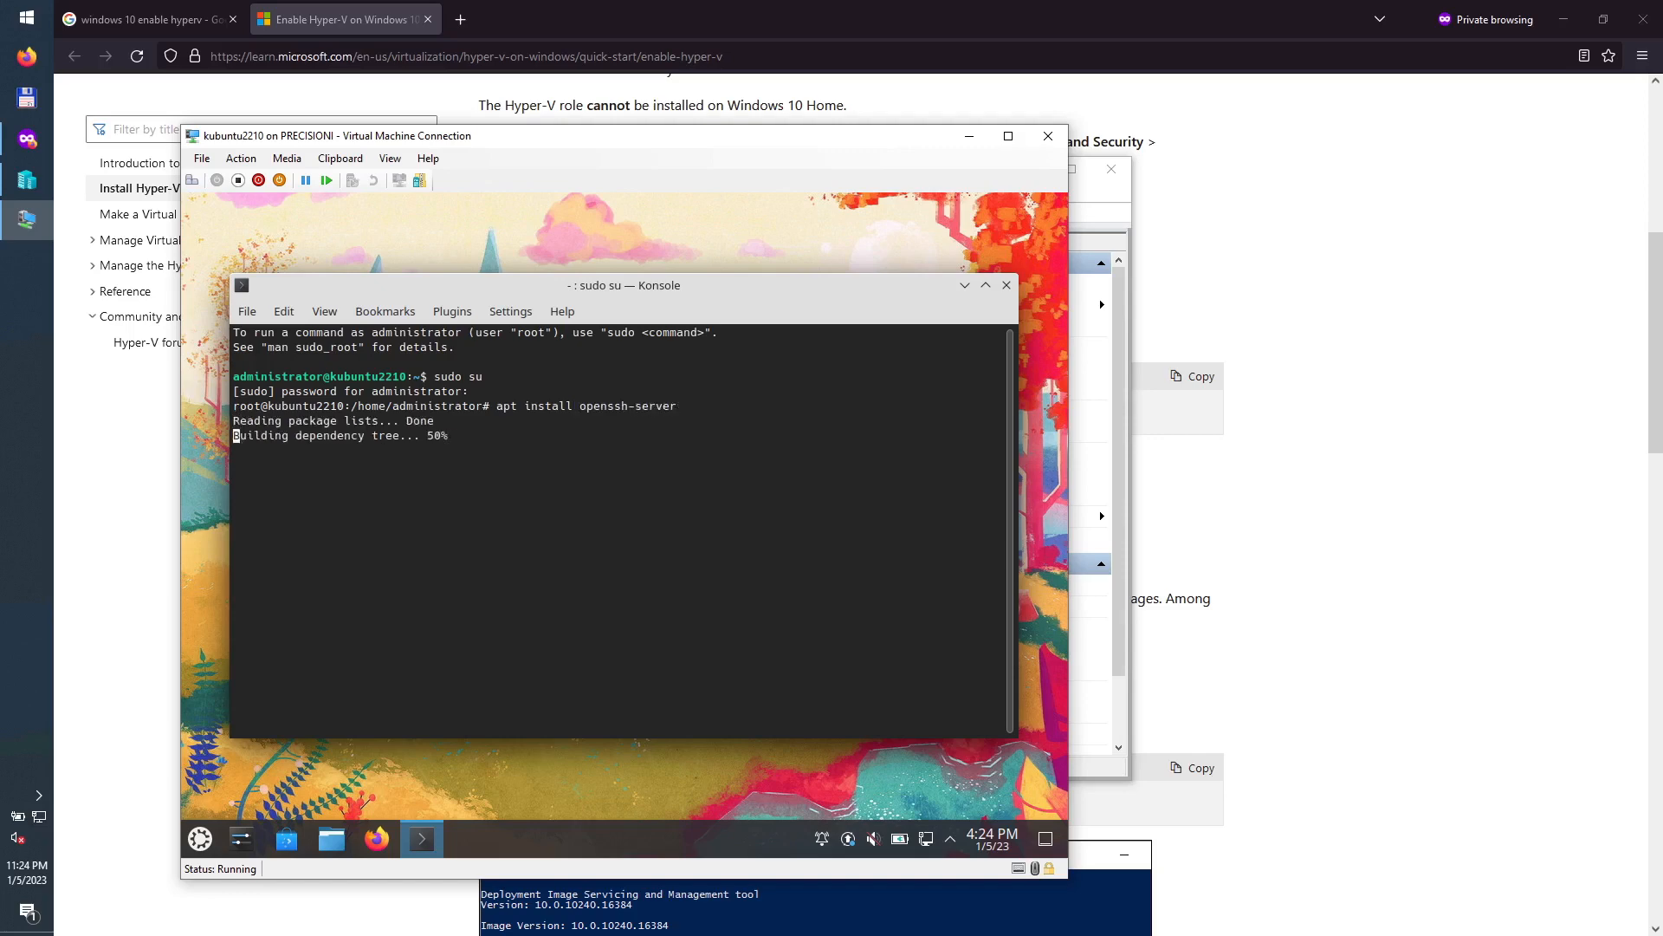
pyautogui.press('Return')
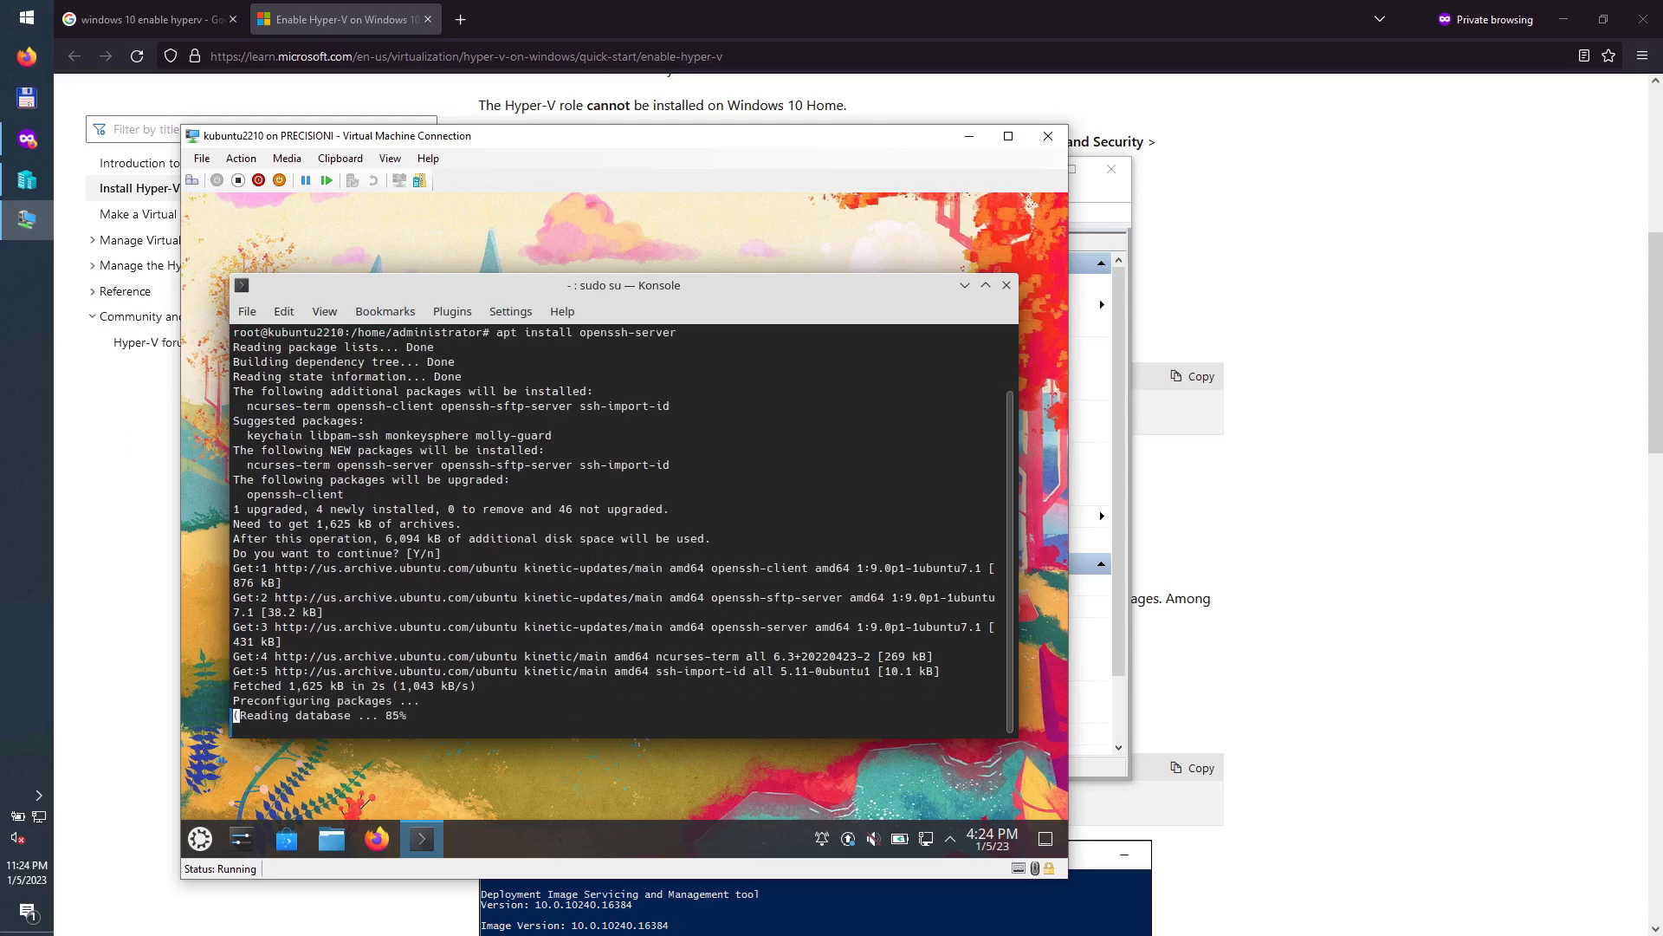
pyautogui.click(1120, 460)
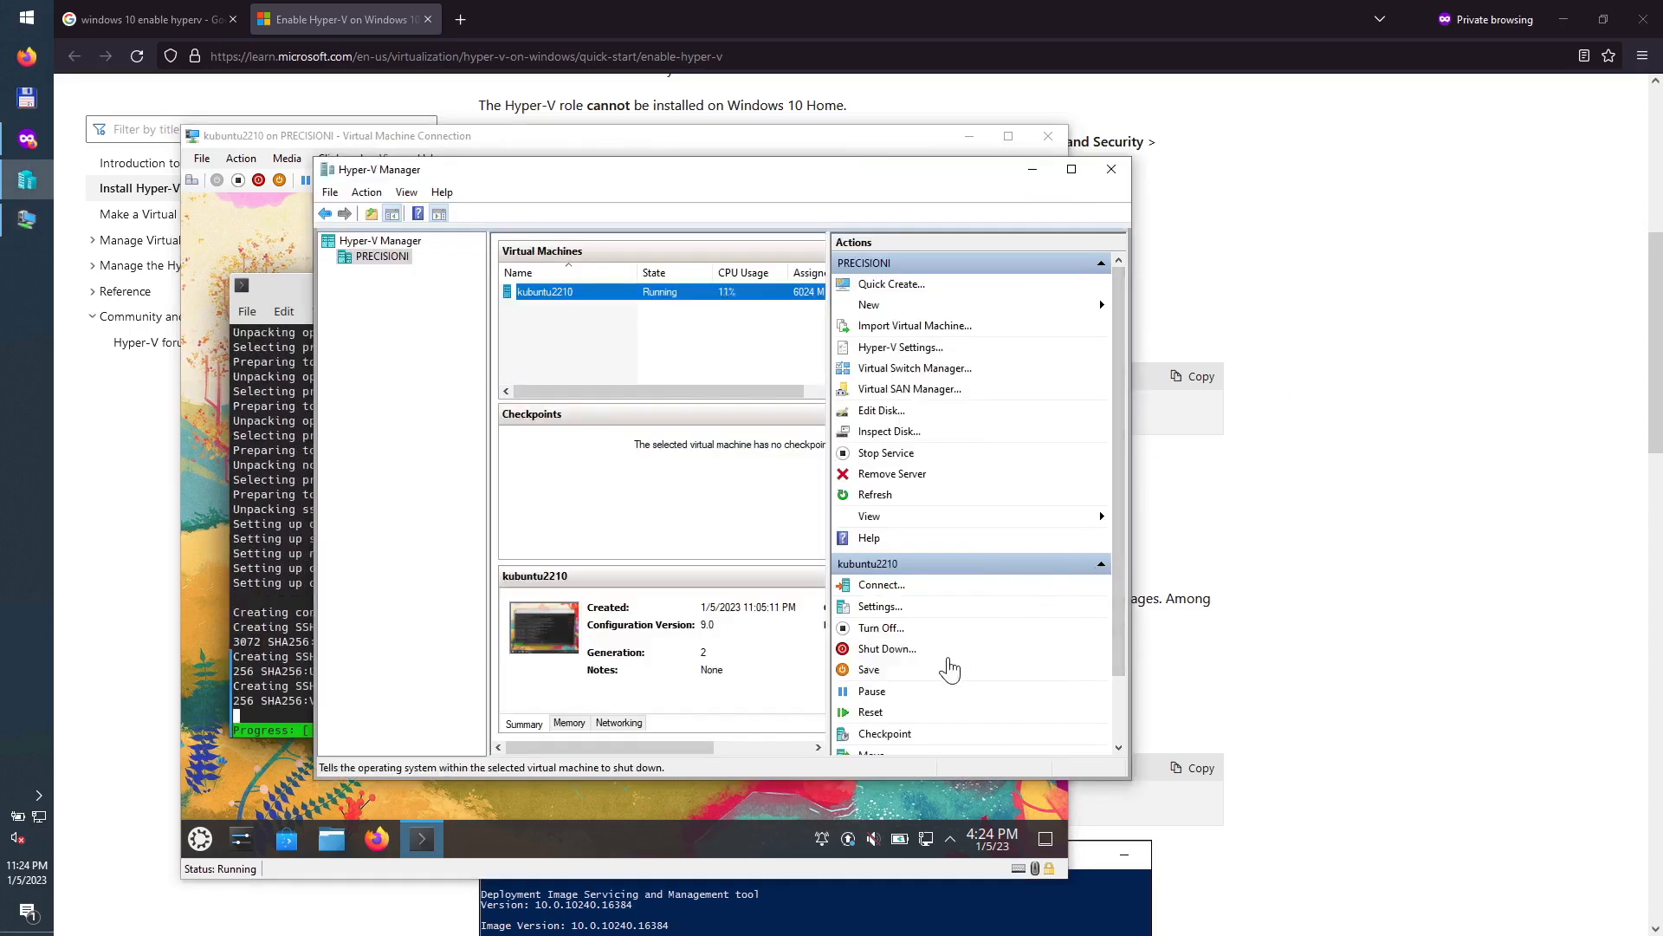
# Step: Inspect kubuntu2210's network adapter hardware acceleration and advanced features, cancel, and return to the VM window
pyautogui.click(890, 606)
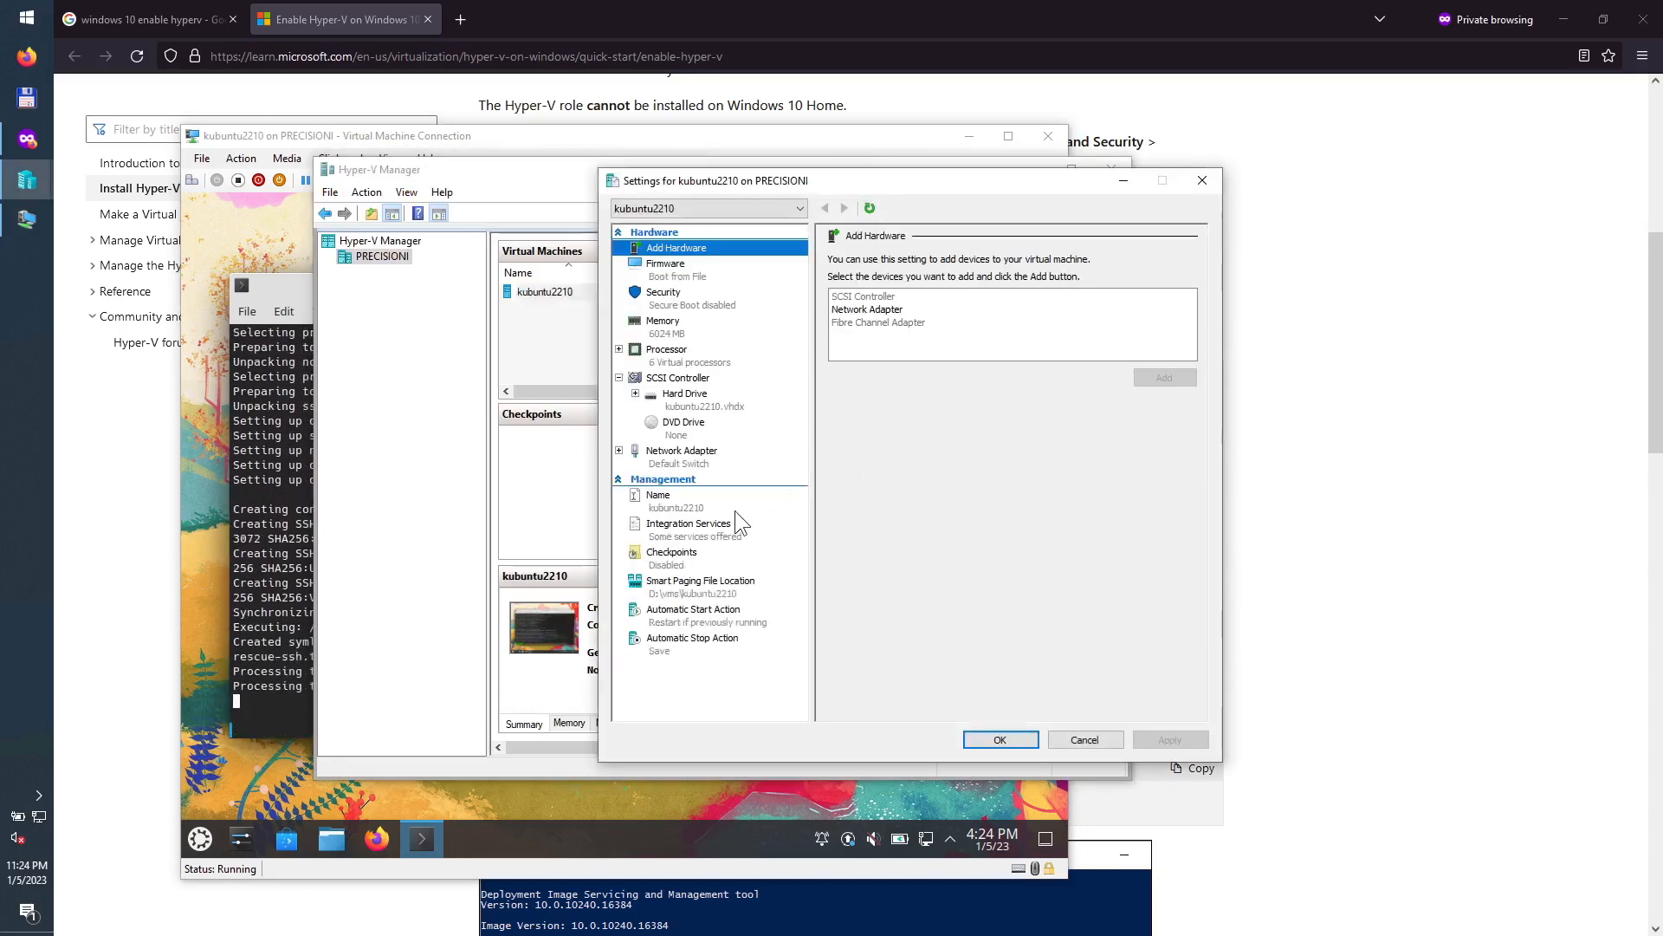
pyautogui.click(697, 456)
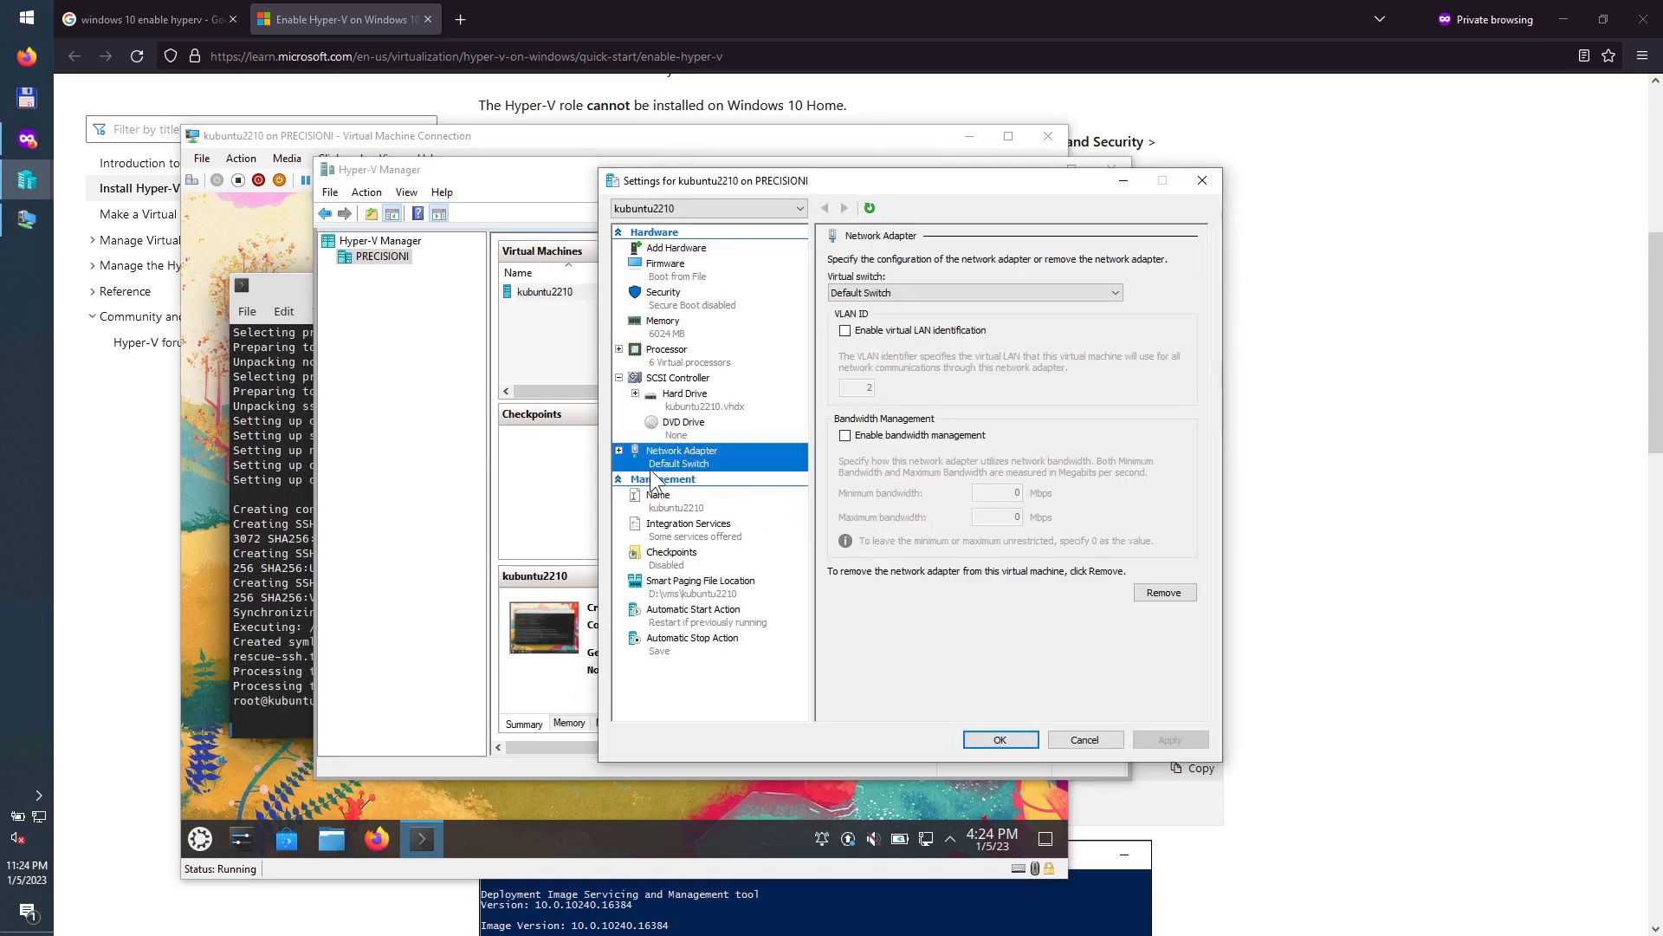
pyautogui.click(619, 450)
pyautogui.click(673, 482)
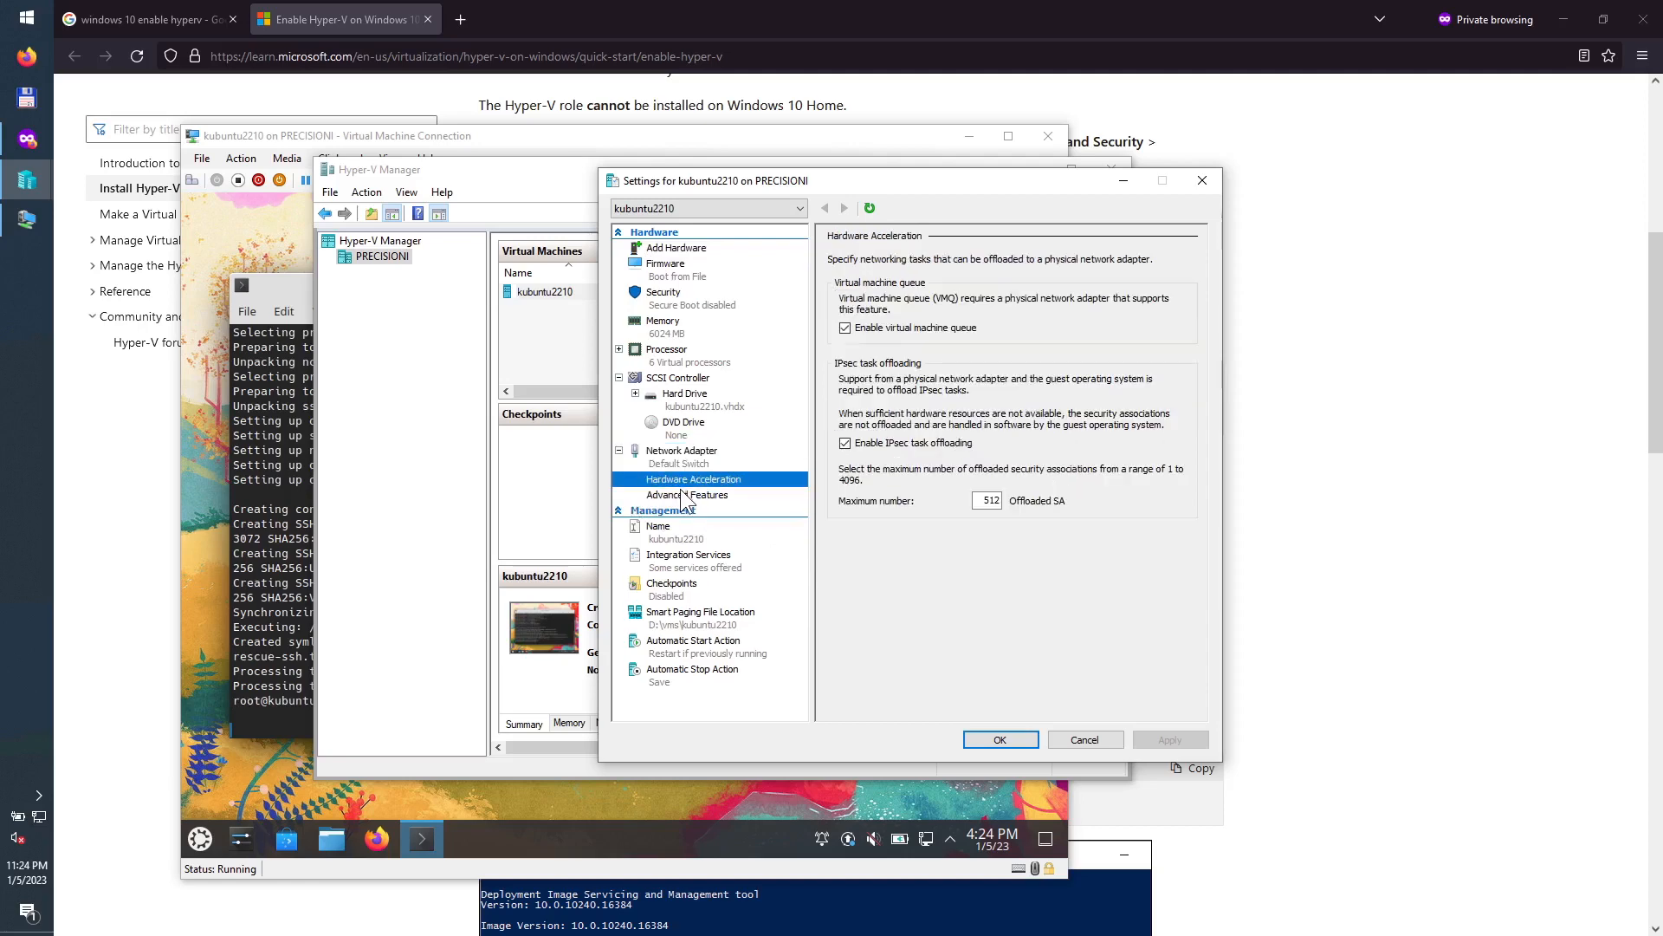
pyautogui.click(684, 497)
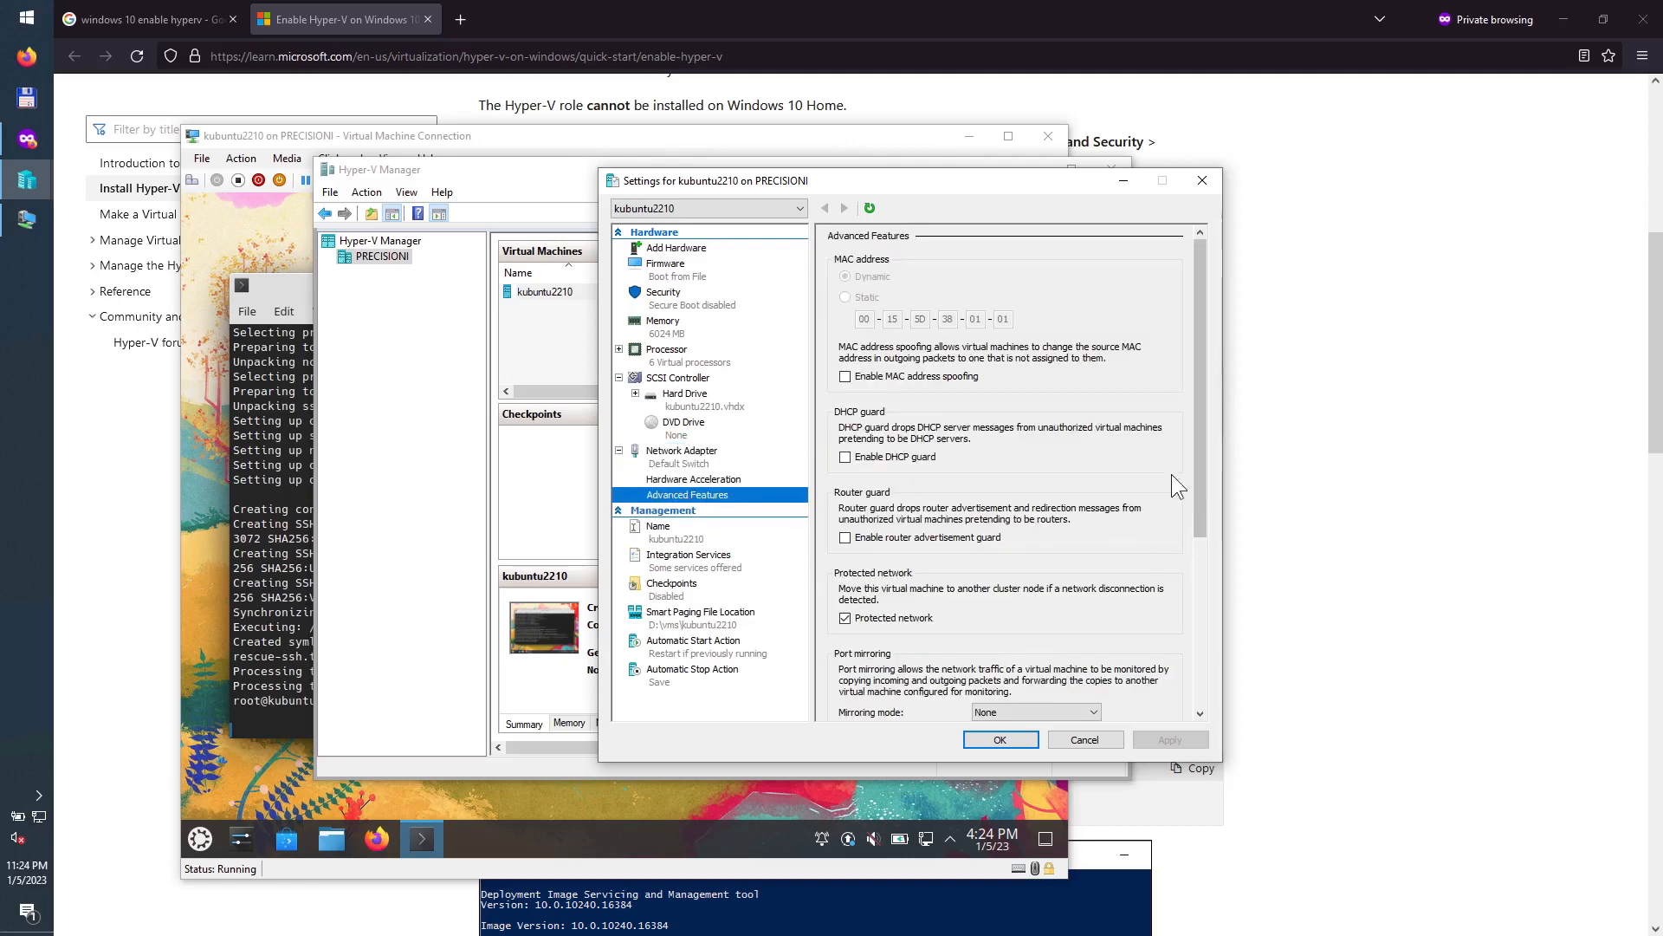
pyautogui.moveTo(1204, 399); pyautogui.dragTo(1192, 586)
pyautogui.click(1082, 739)
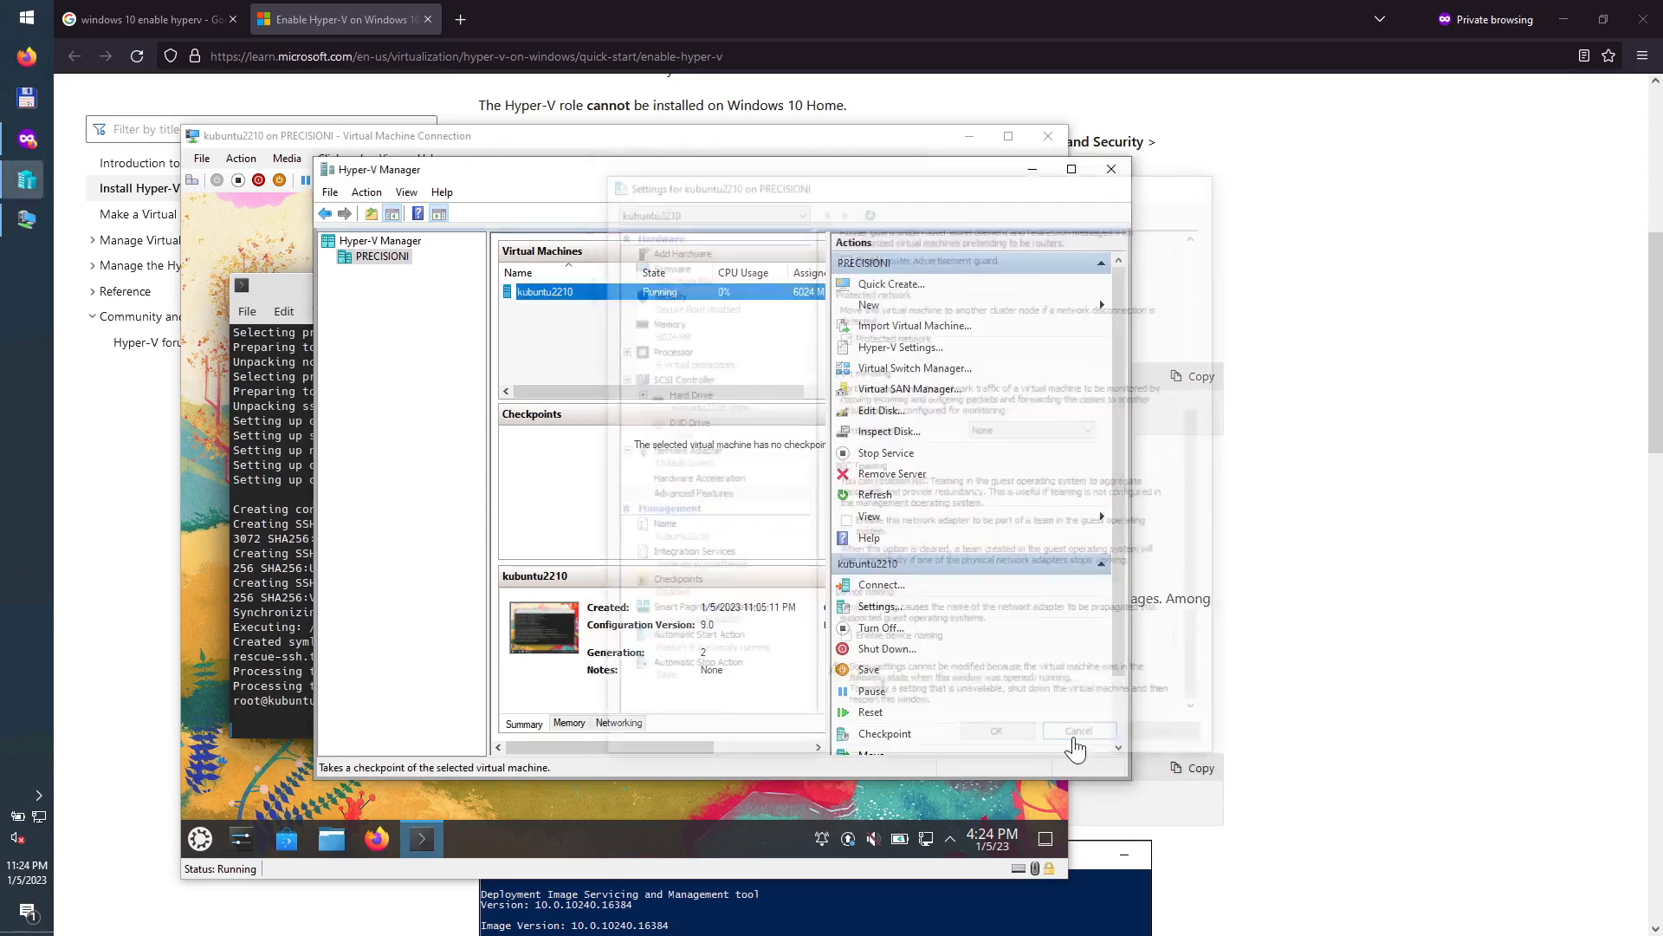
pyautogui.click(245, 584)
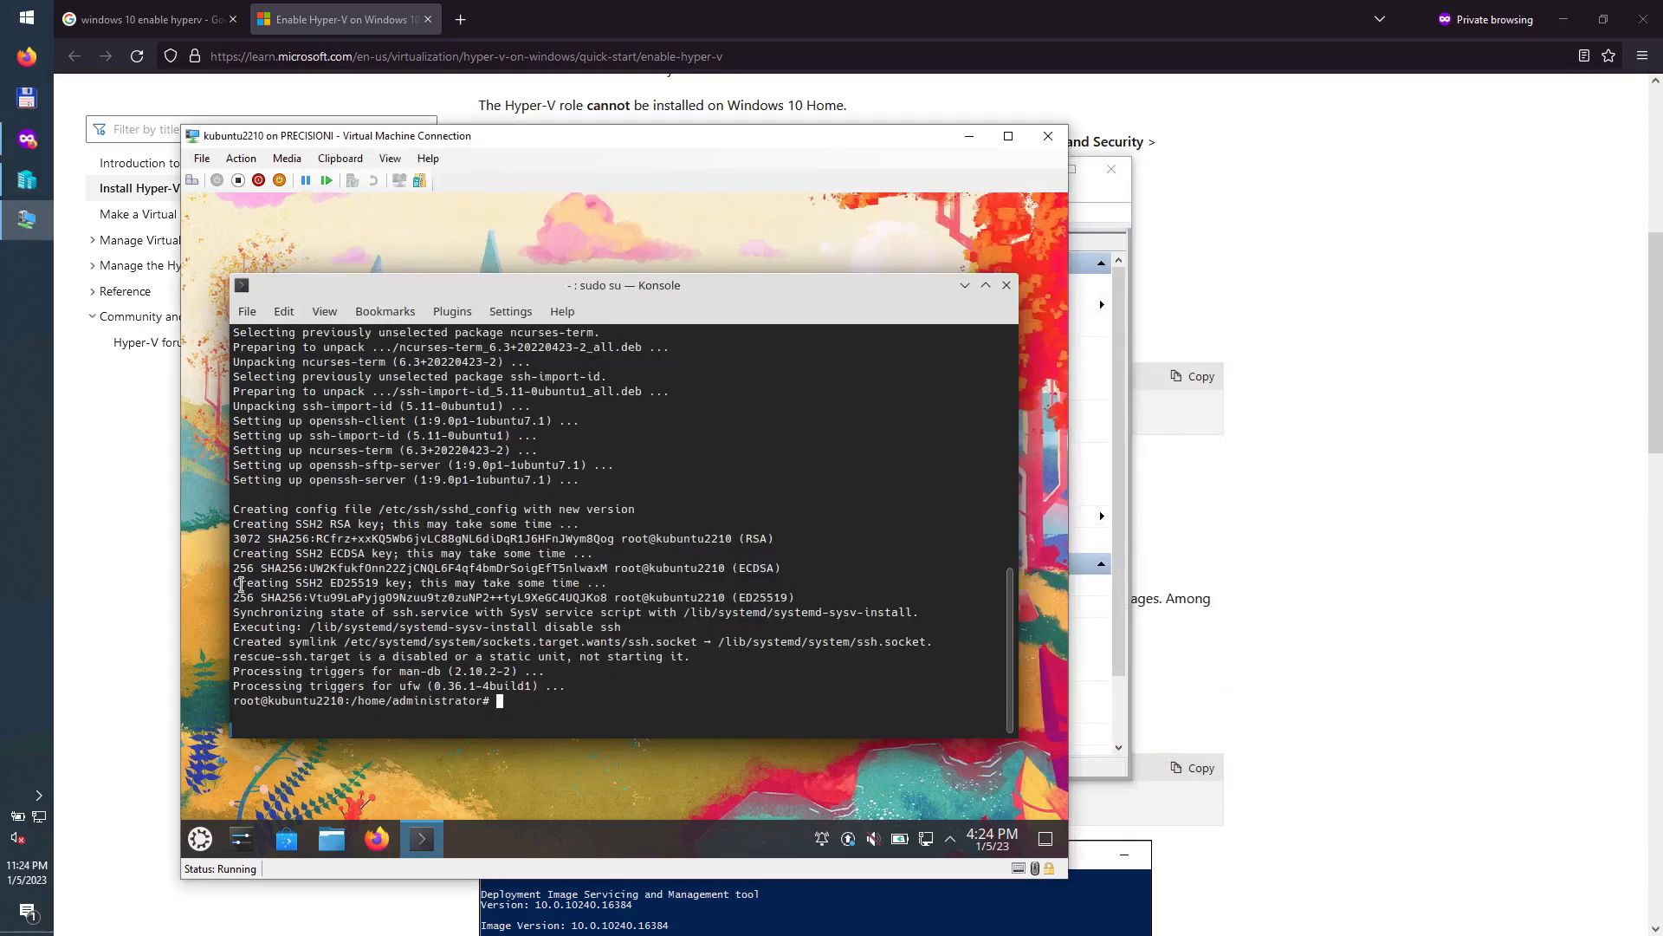
# Step: List the VM's interfaces with ip a, copy the eth0 address 172.27.89.252, and show the Windows app list
pyautogui.write('ip a')
pyautogui.press('Return')
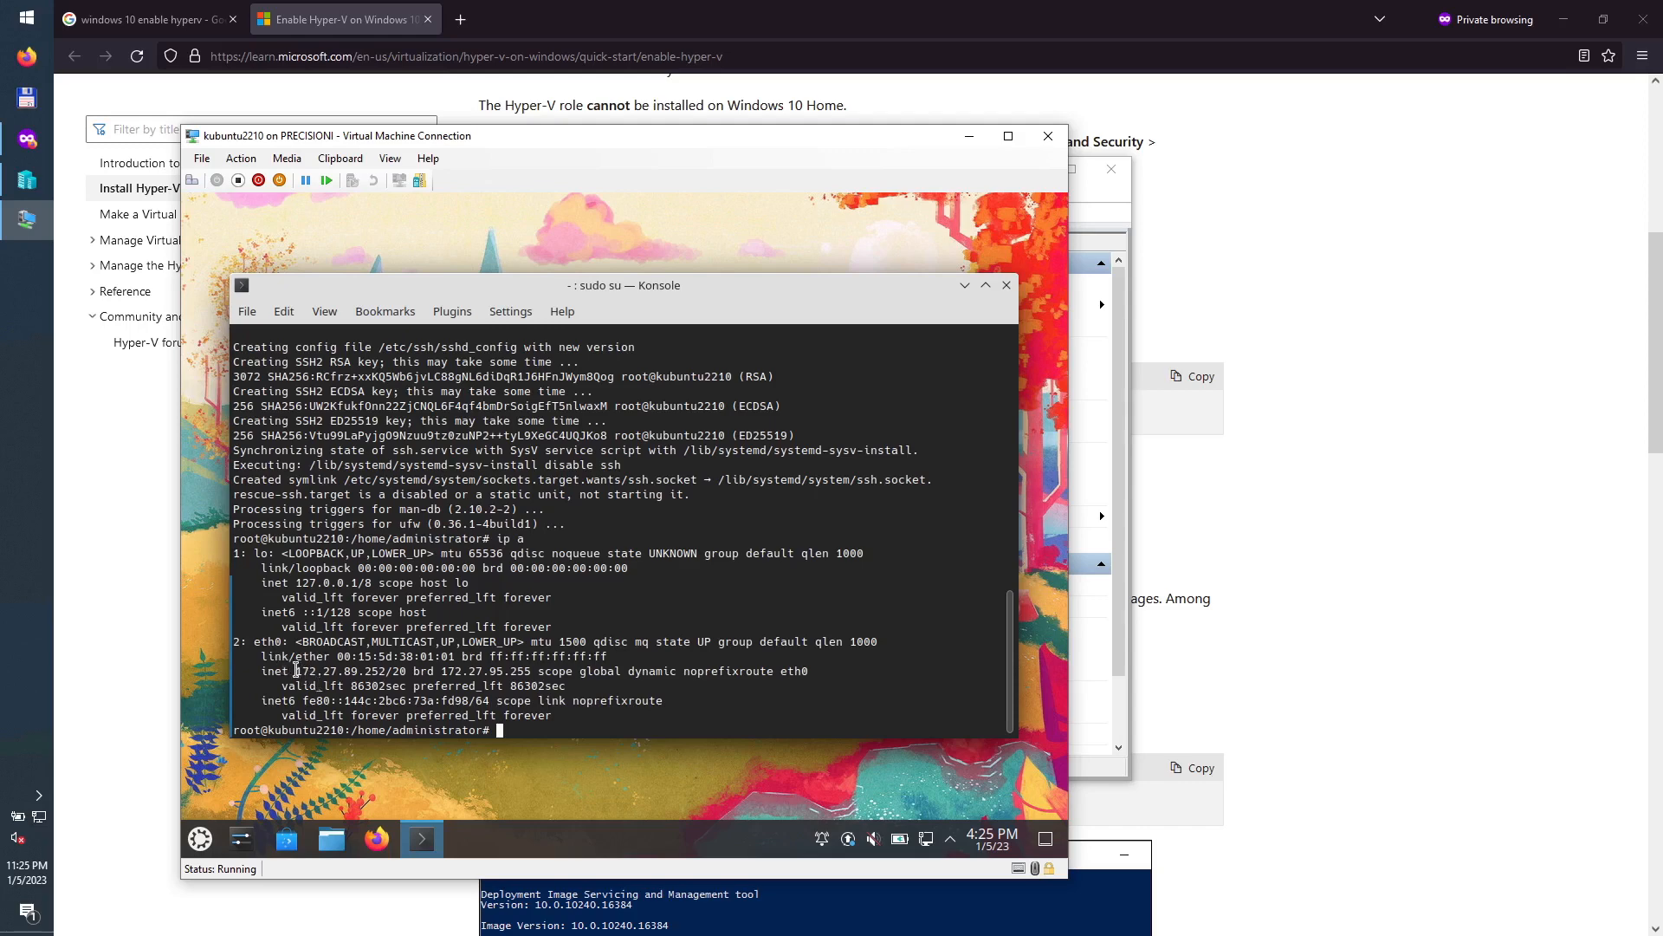
pyautogui.moveTo(296, 670); pyautogui.dragTo(404, 673)
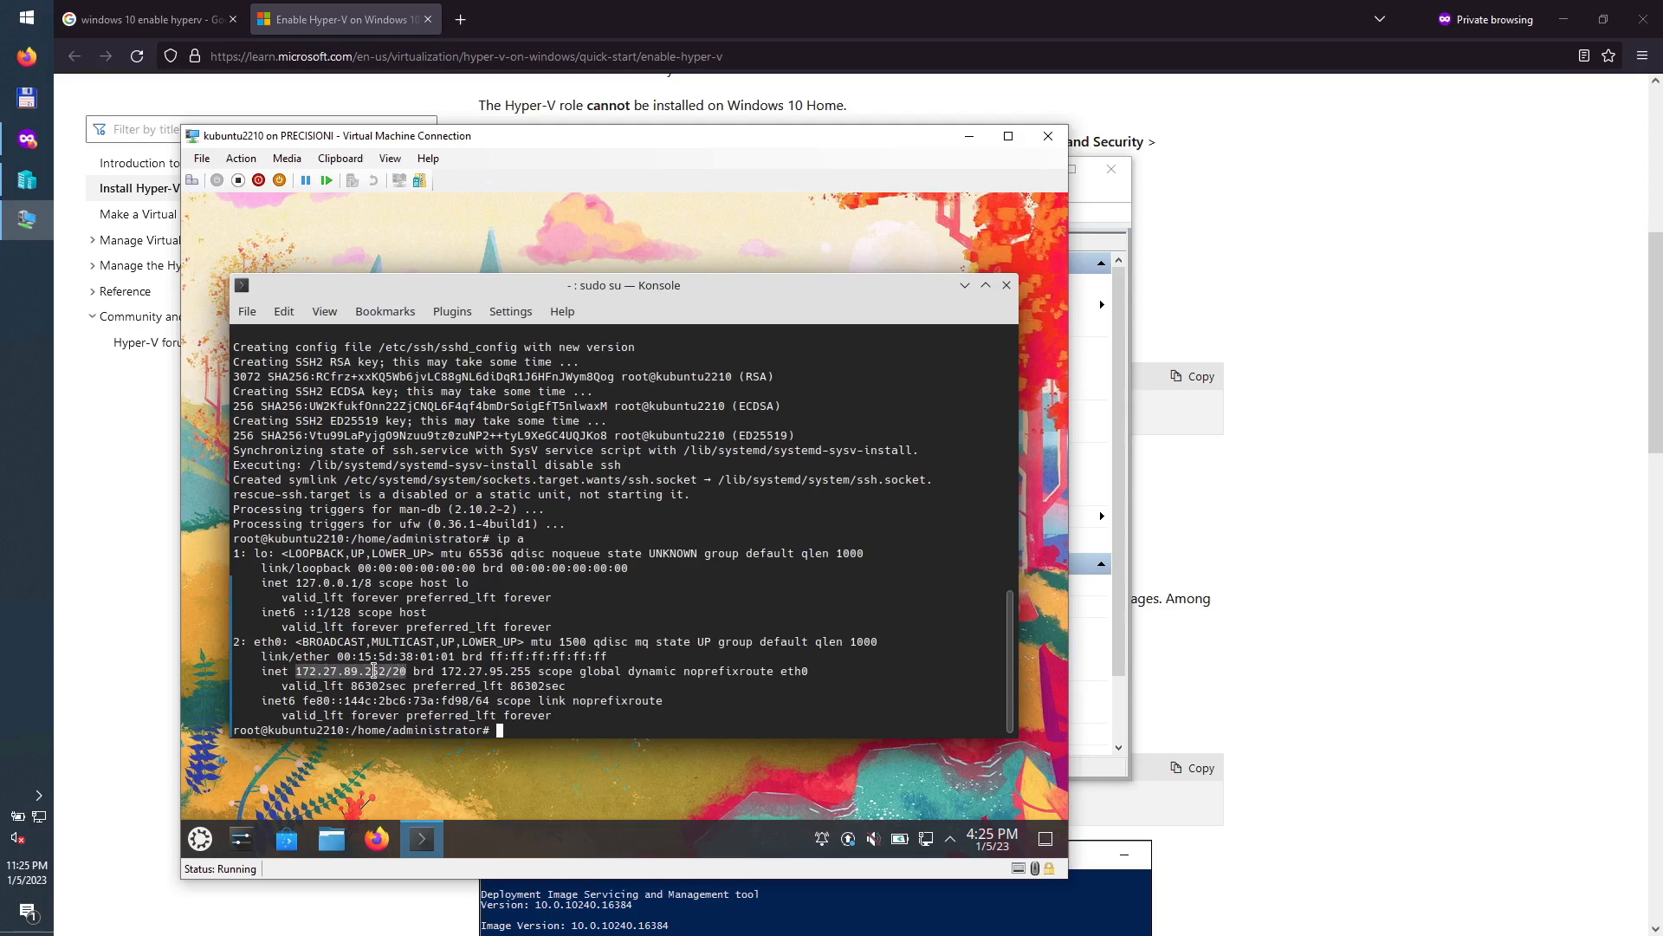
pyautogui.rightClick(372, 670)
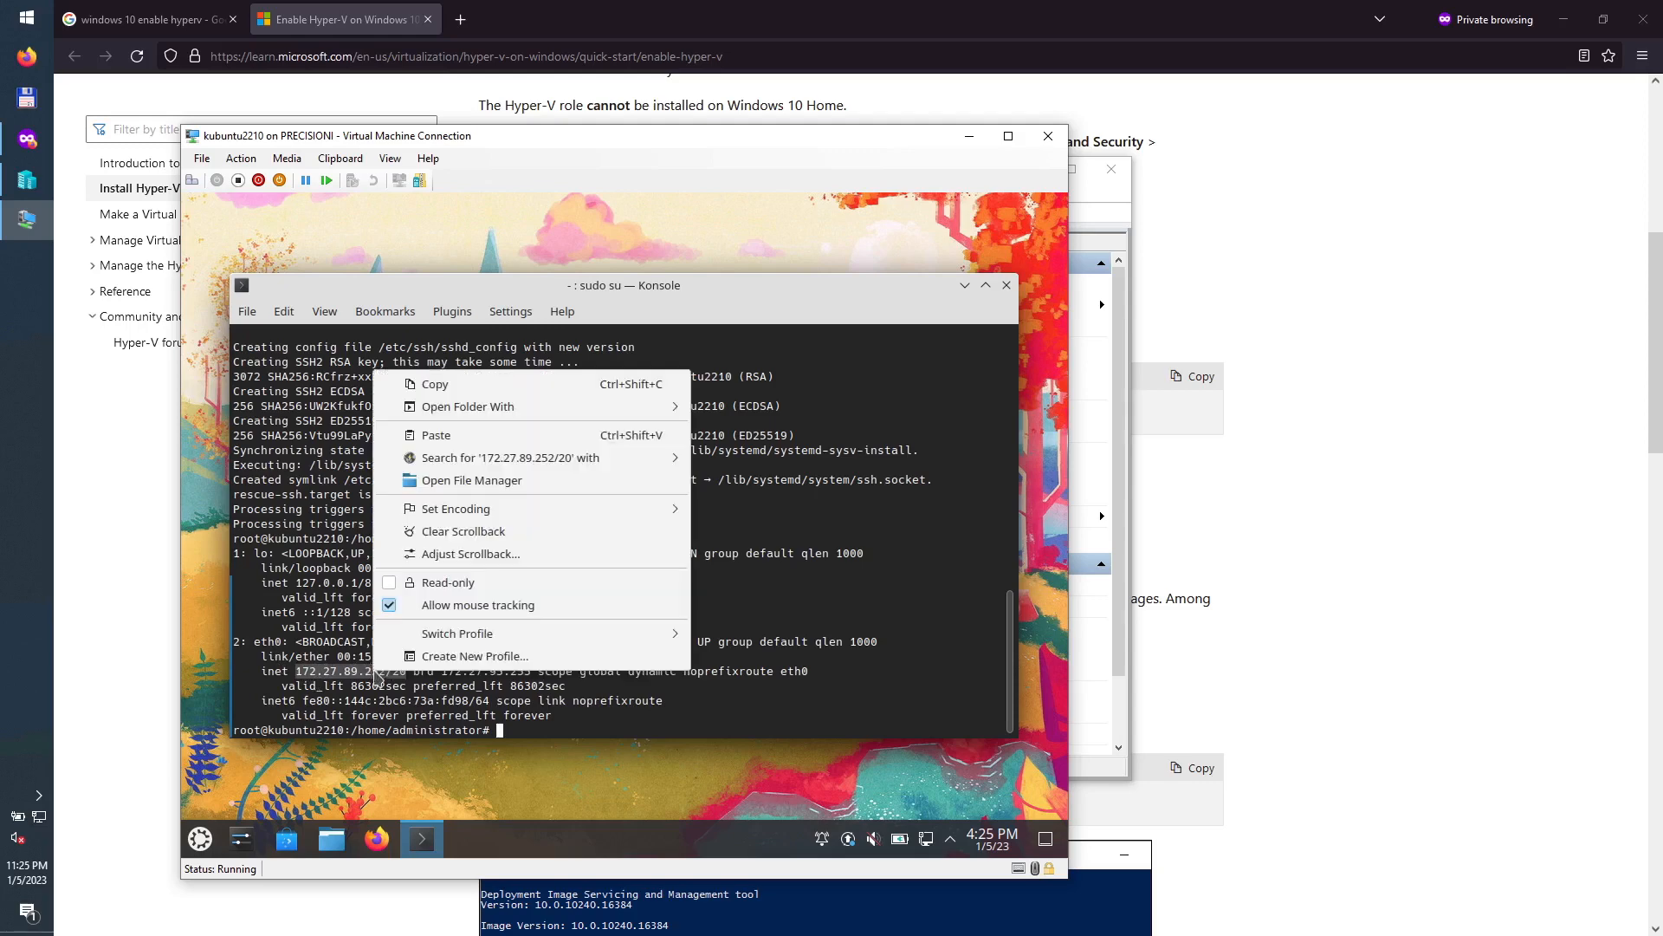
pyautogui.click(440, 384)
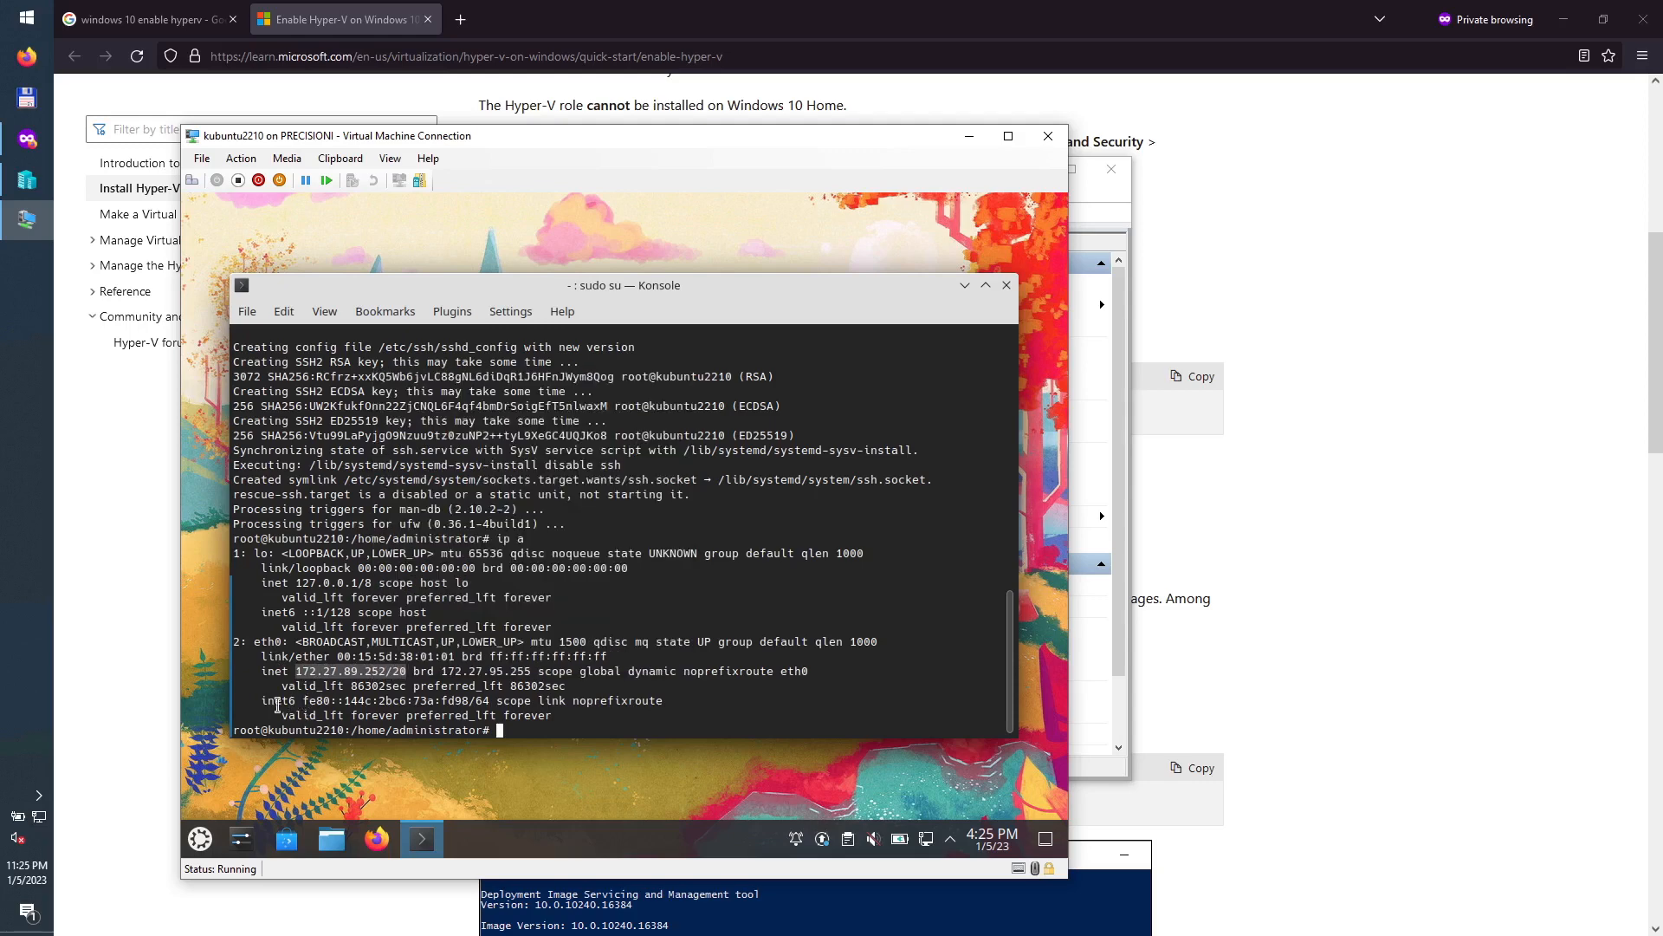
pyautogui.moveTo(276, 704); pyautogui.dragTo(474, 702)
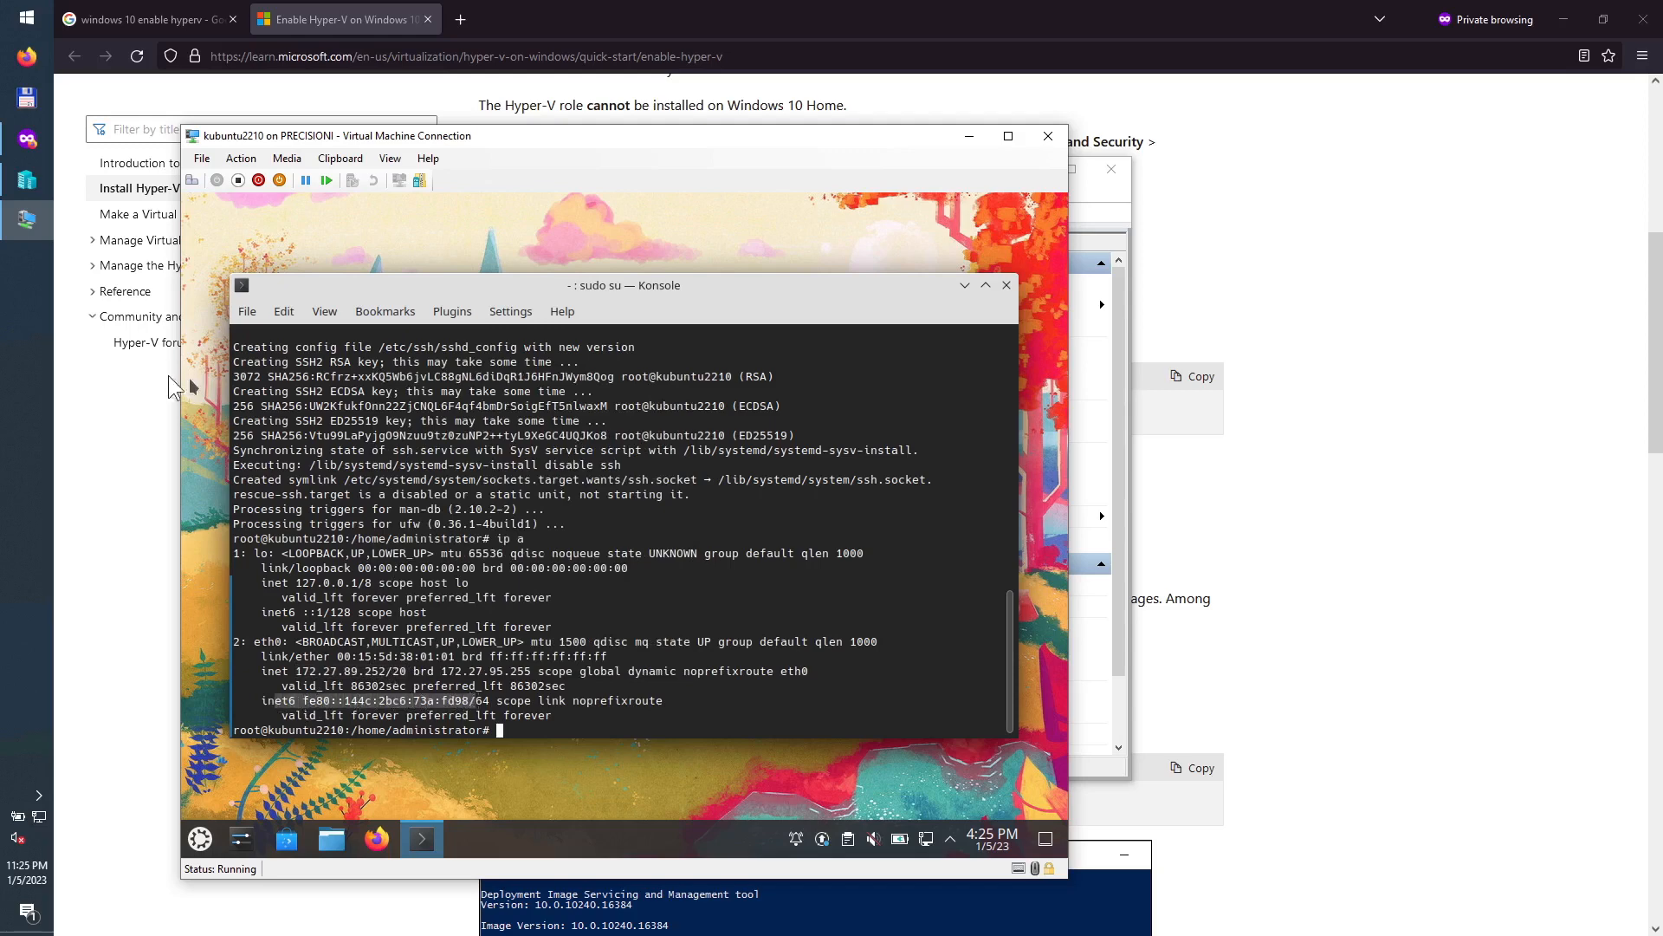
pyautogui.click(35, 26)
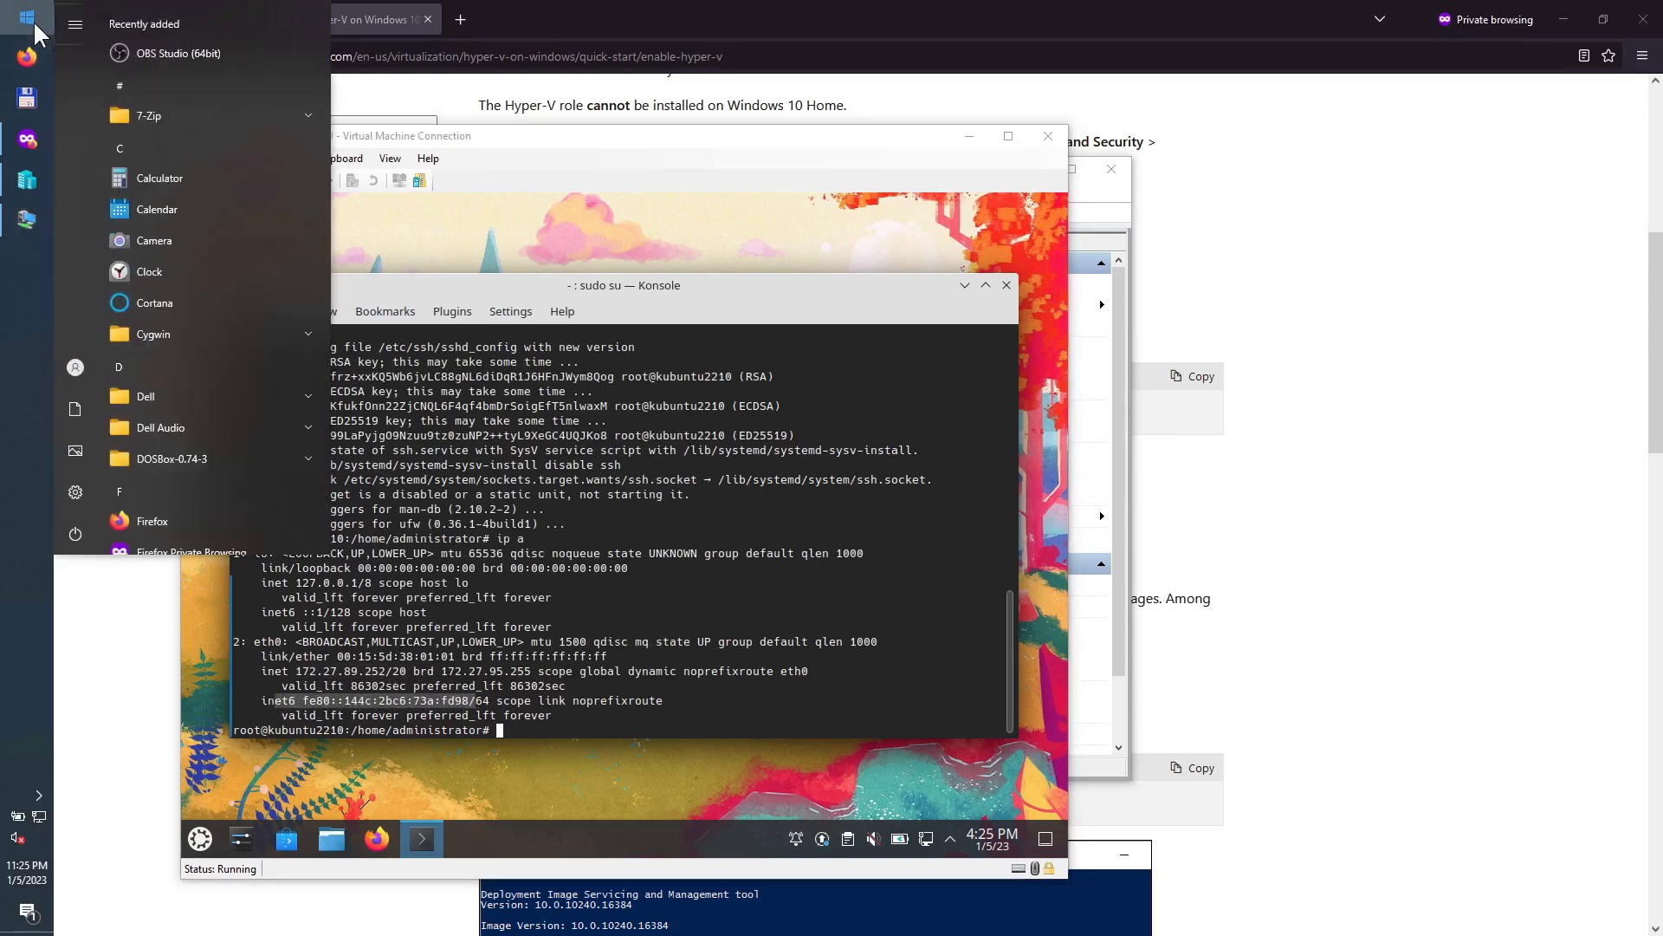
# Step: Launch Notepad and copy the eth0 address 172.27.89.252 again from the VM console
pyautogui.write('note')
pyautogui.press('Return')
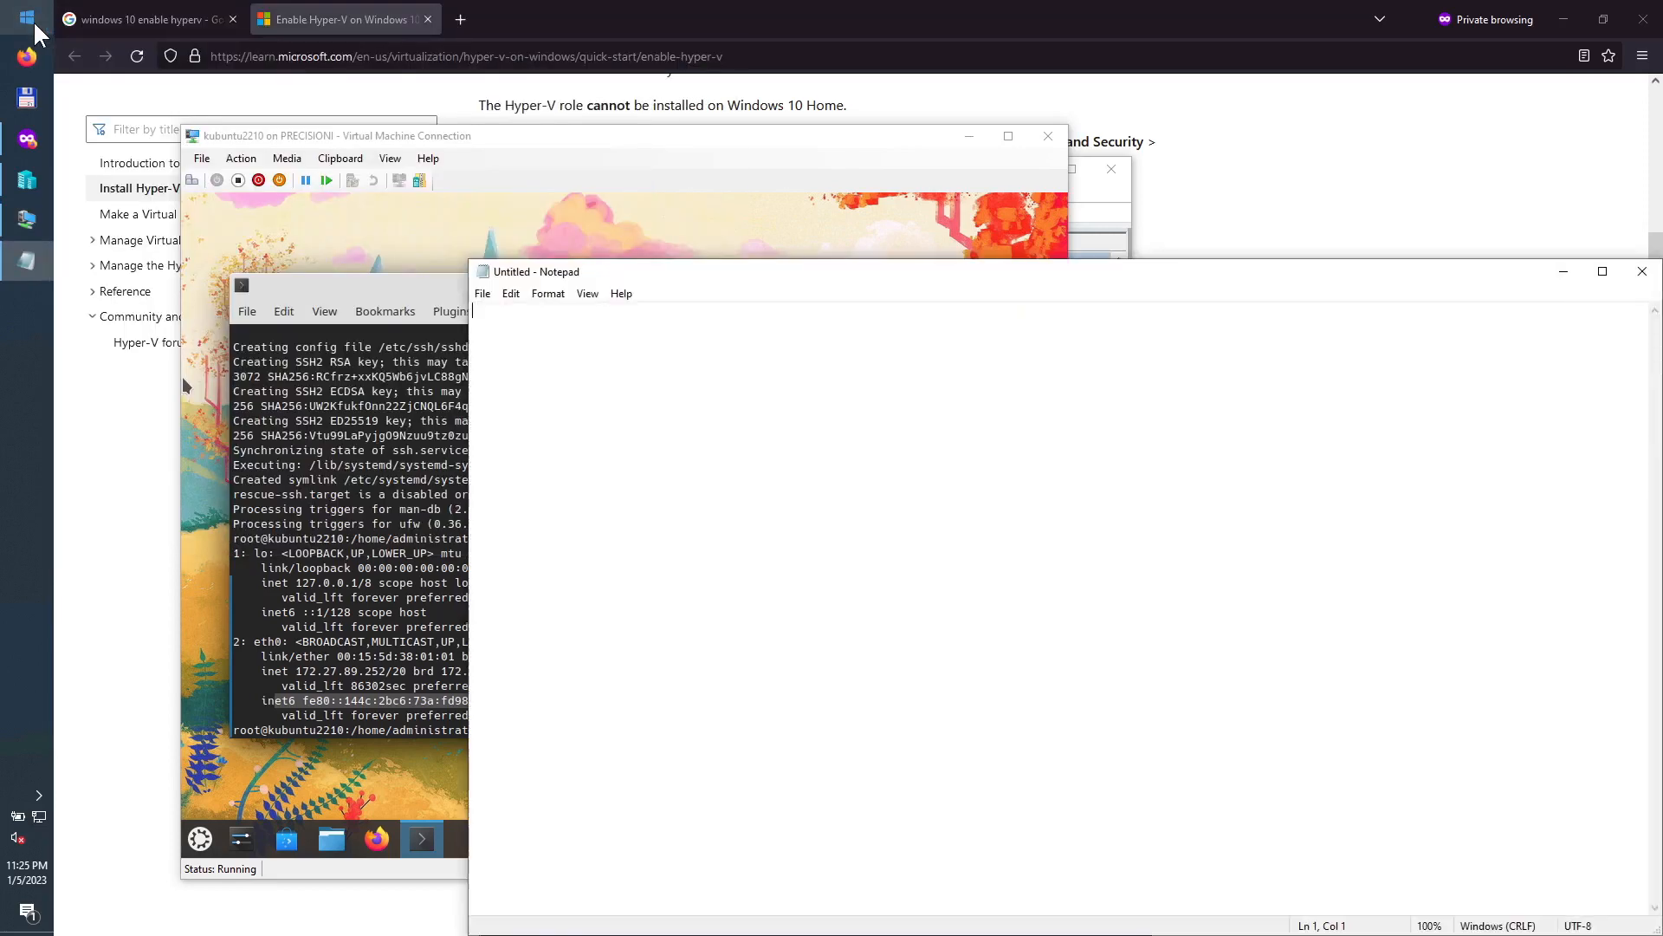
pyautogui.write('Enable-WindowsOptionalFeature -Online -FeatureName Microsoft-Hyper-V -All')
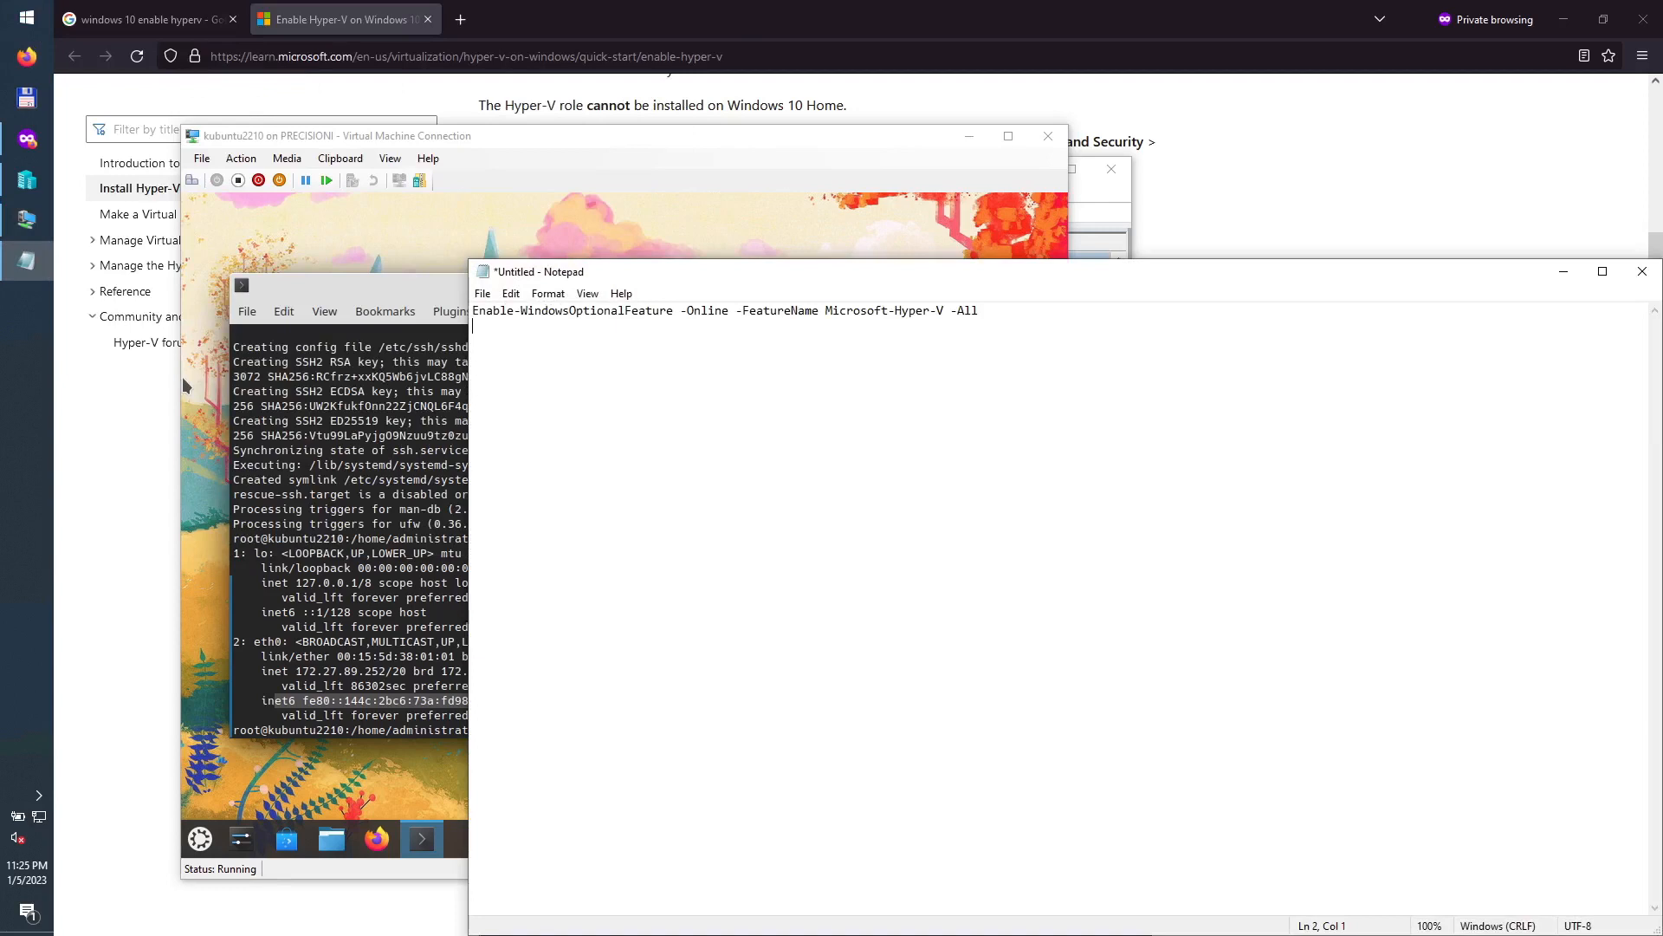
pyautogui.click(184, 385)
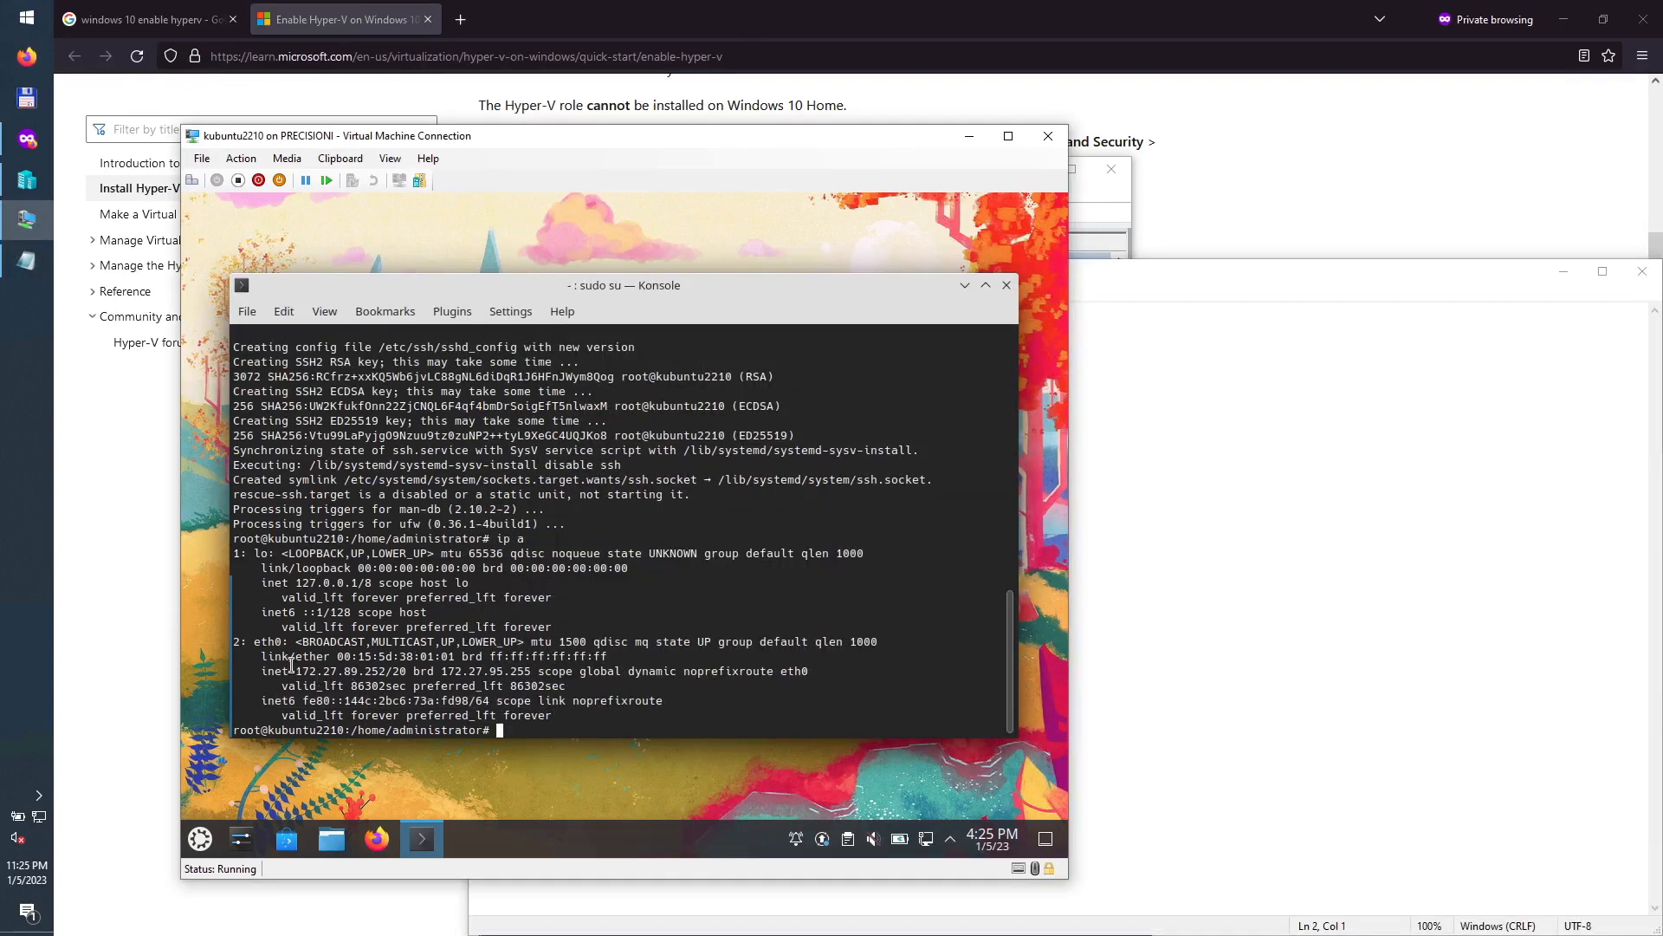
pyautogui.moveTo(296, 671); pyautogui.dragTo(412, 674)
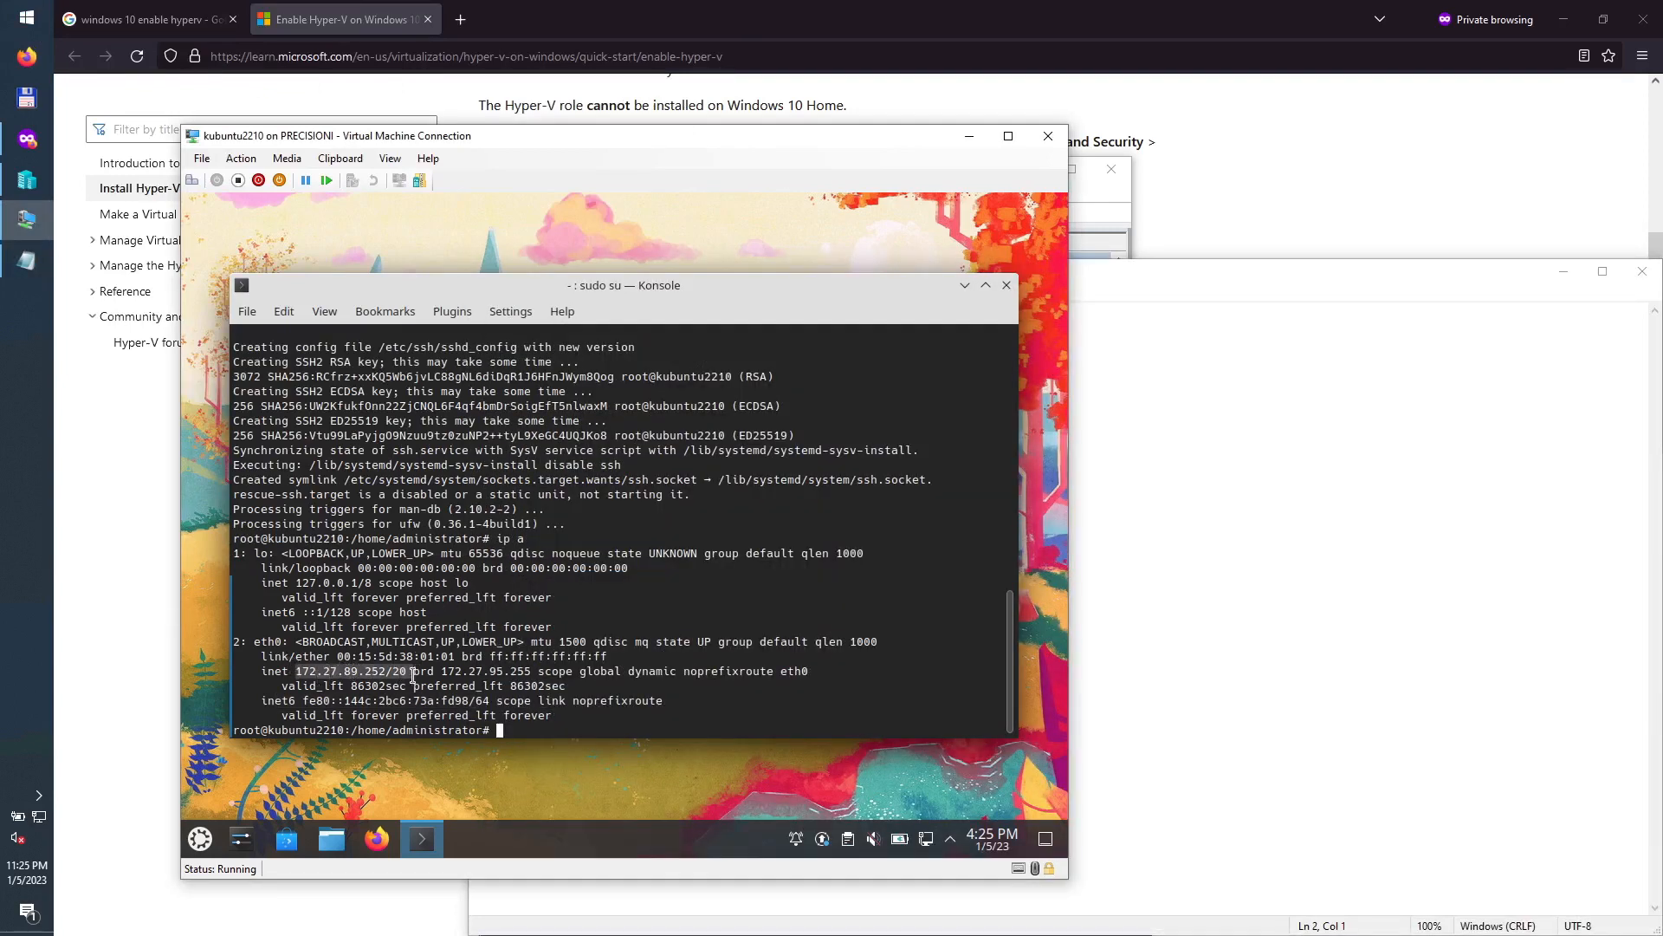
pyautogui.rightClick(394, 672)
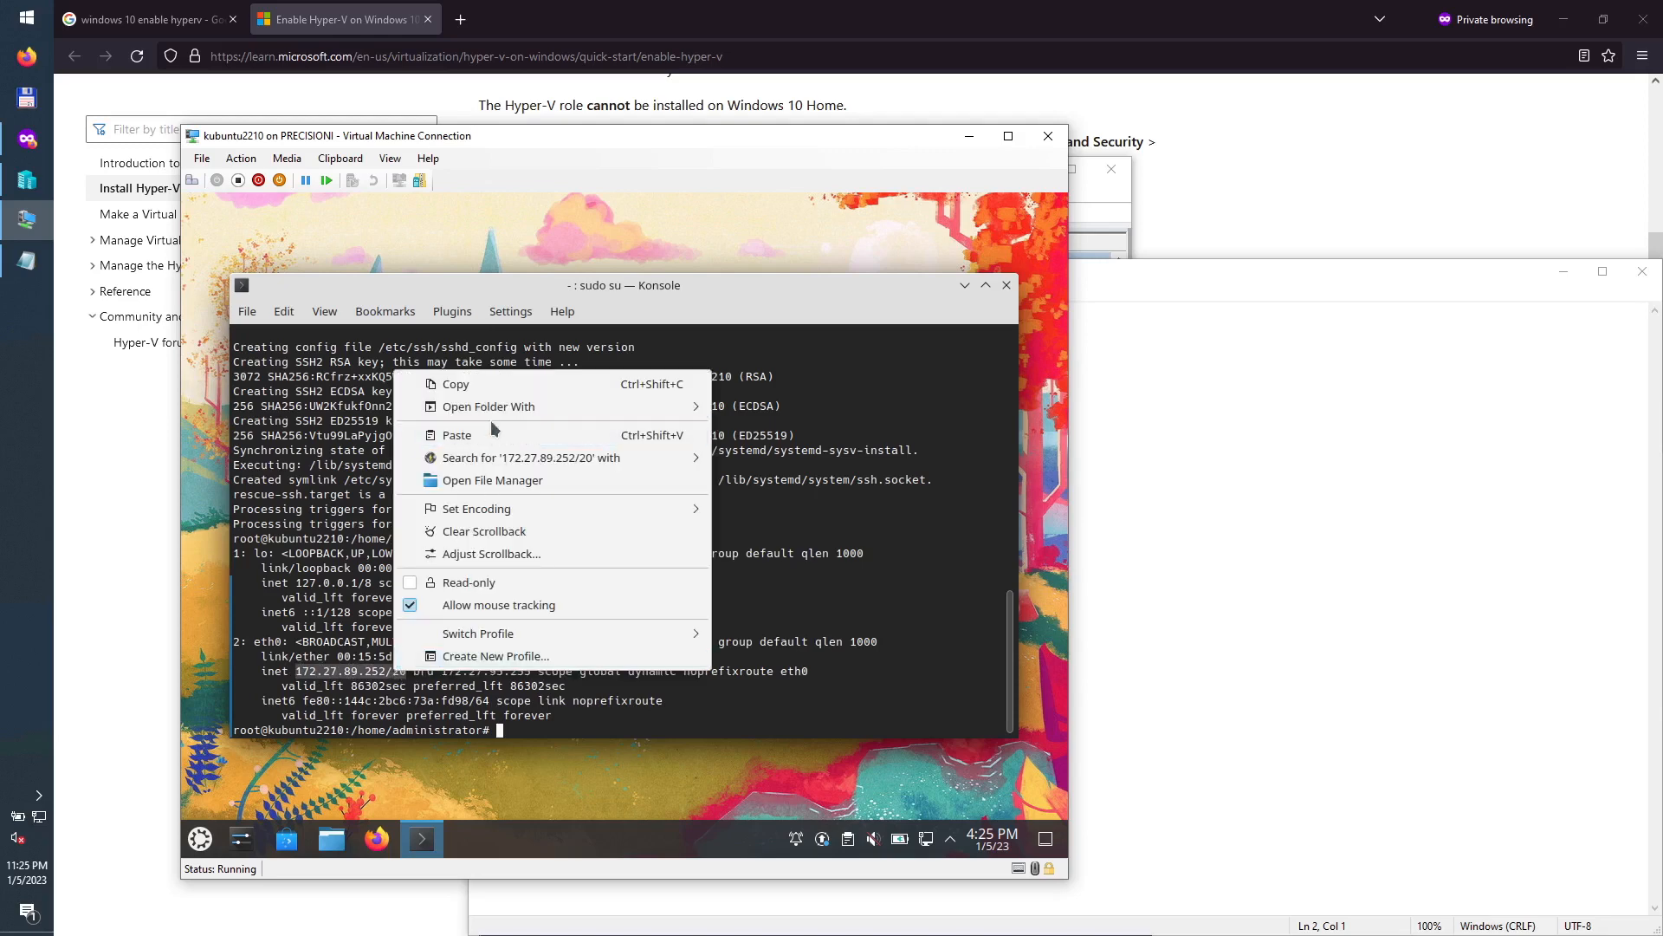
pyautogui.click(456, 383)
# Step: Replace the old Enable-WindowsOptionalFeature line in the note with 172.27.89.252 and narrow Notepad
pyautogui.click(1232, 419)
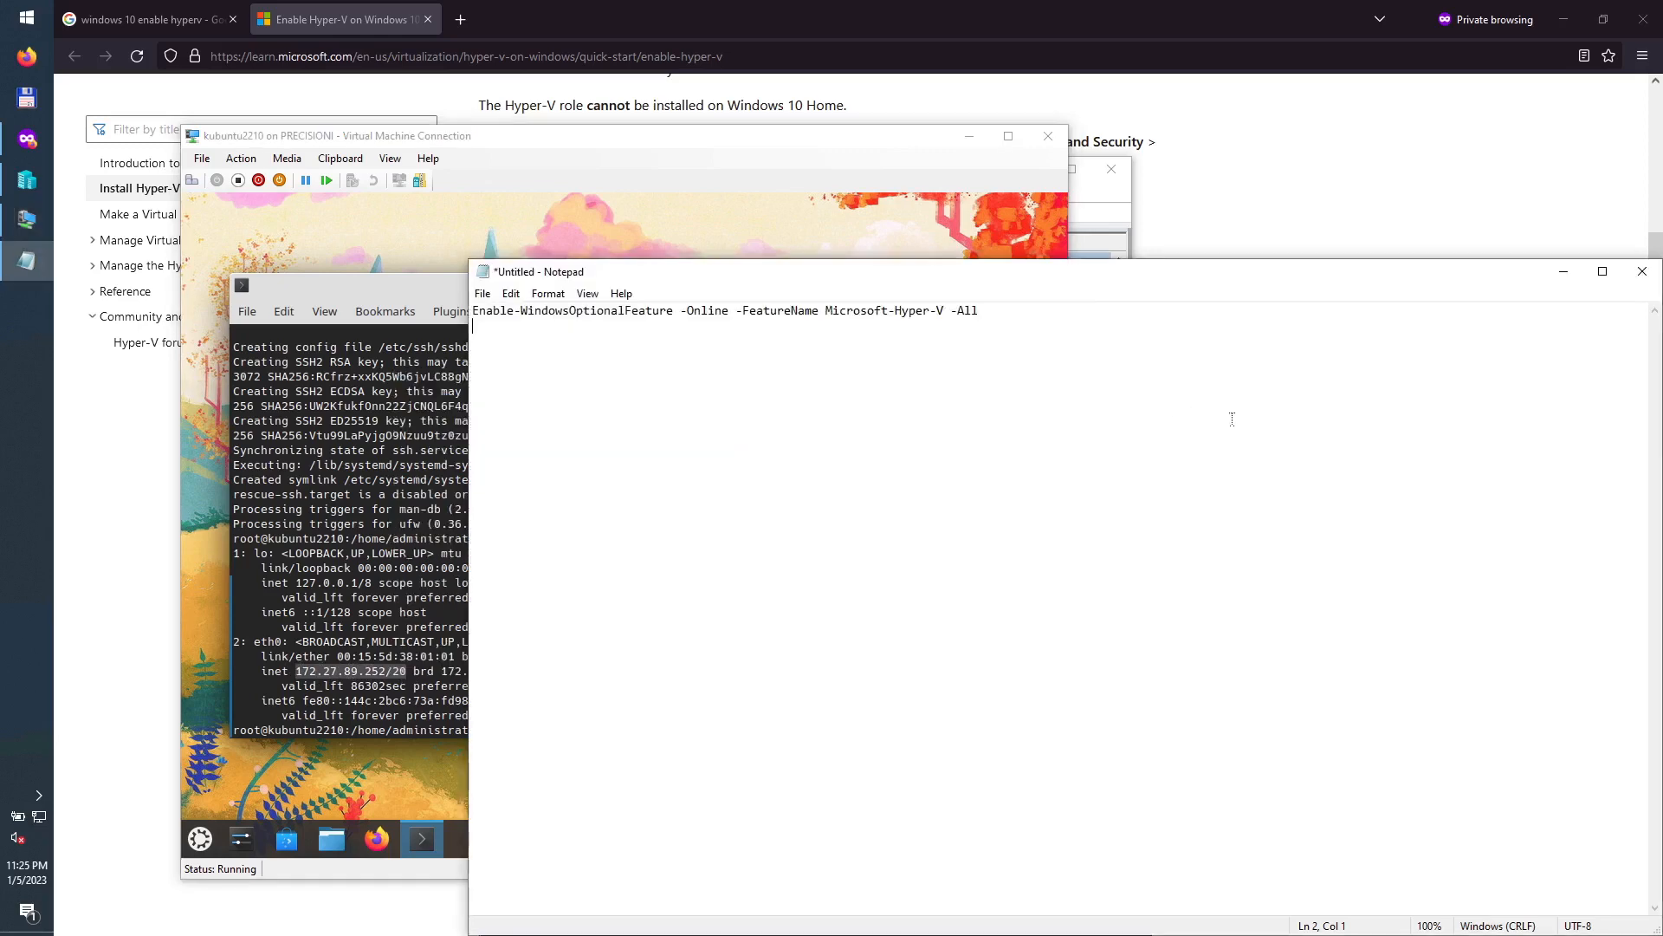
pyautogui.hotkey('ctrl', 'a')
pyautogui.click(1165, 436)
pyautogui.moveTo(1061, 346); pyautogui.dragTo(473, 310)
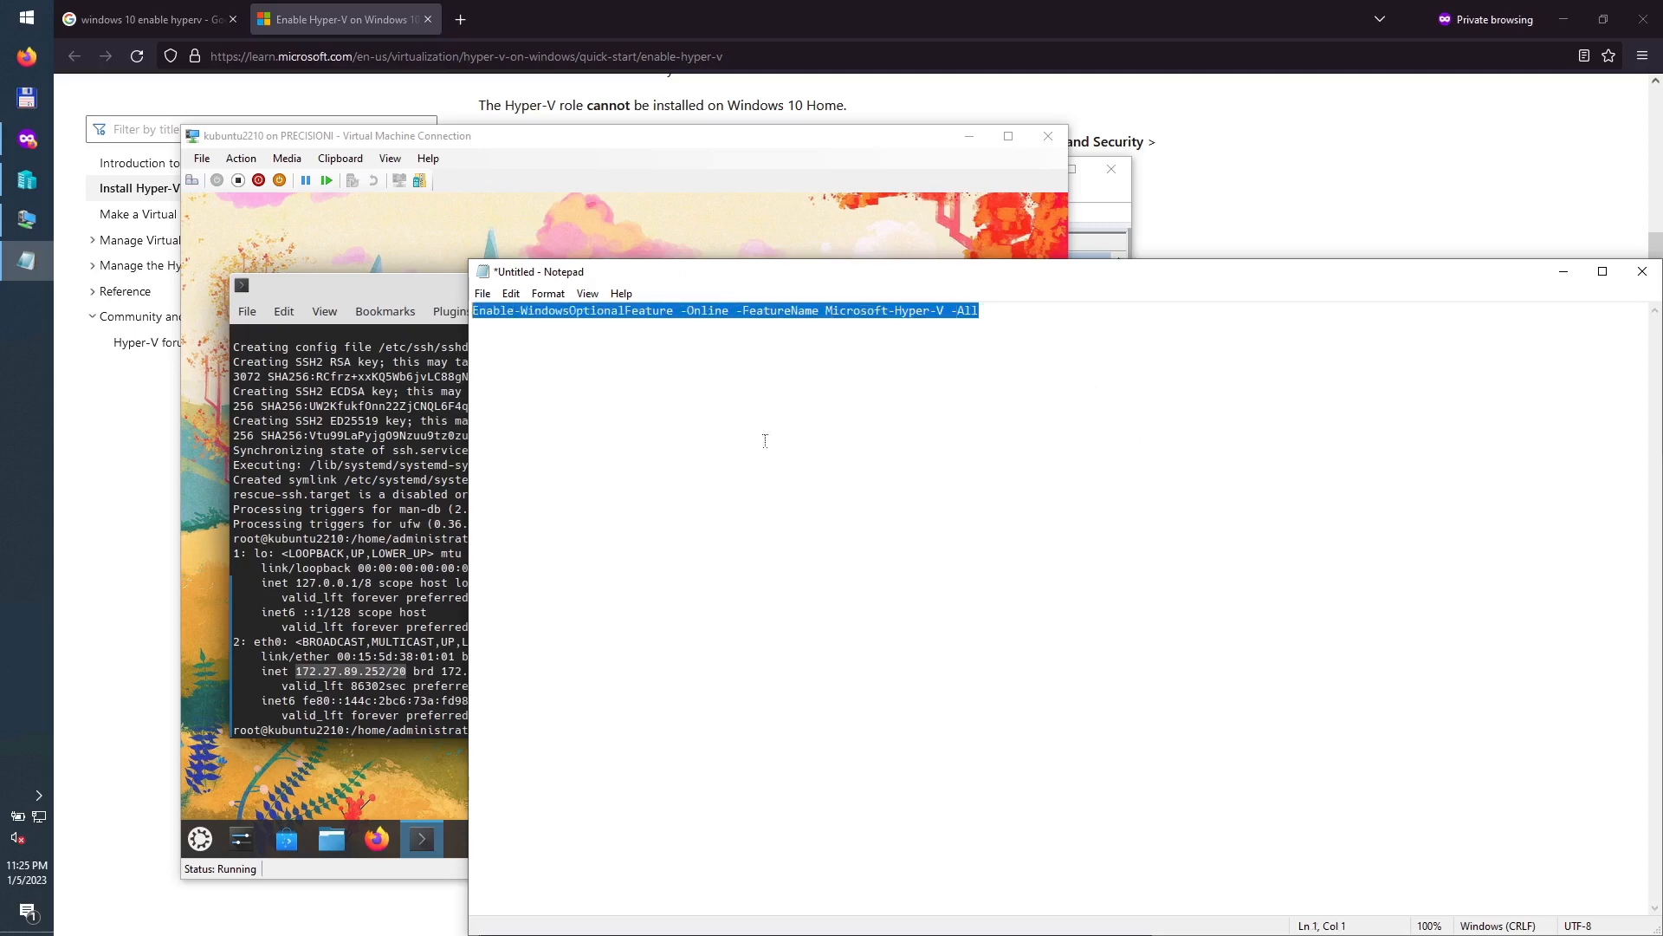
pyautogui.press('BackSpace')
pyautogui.write('172.')
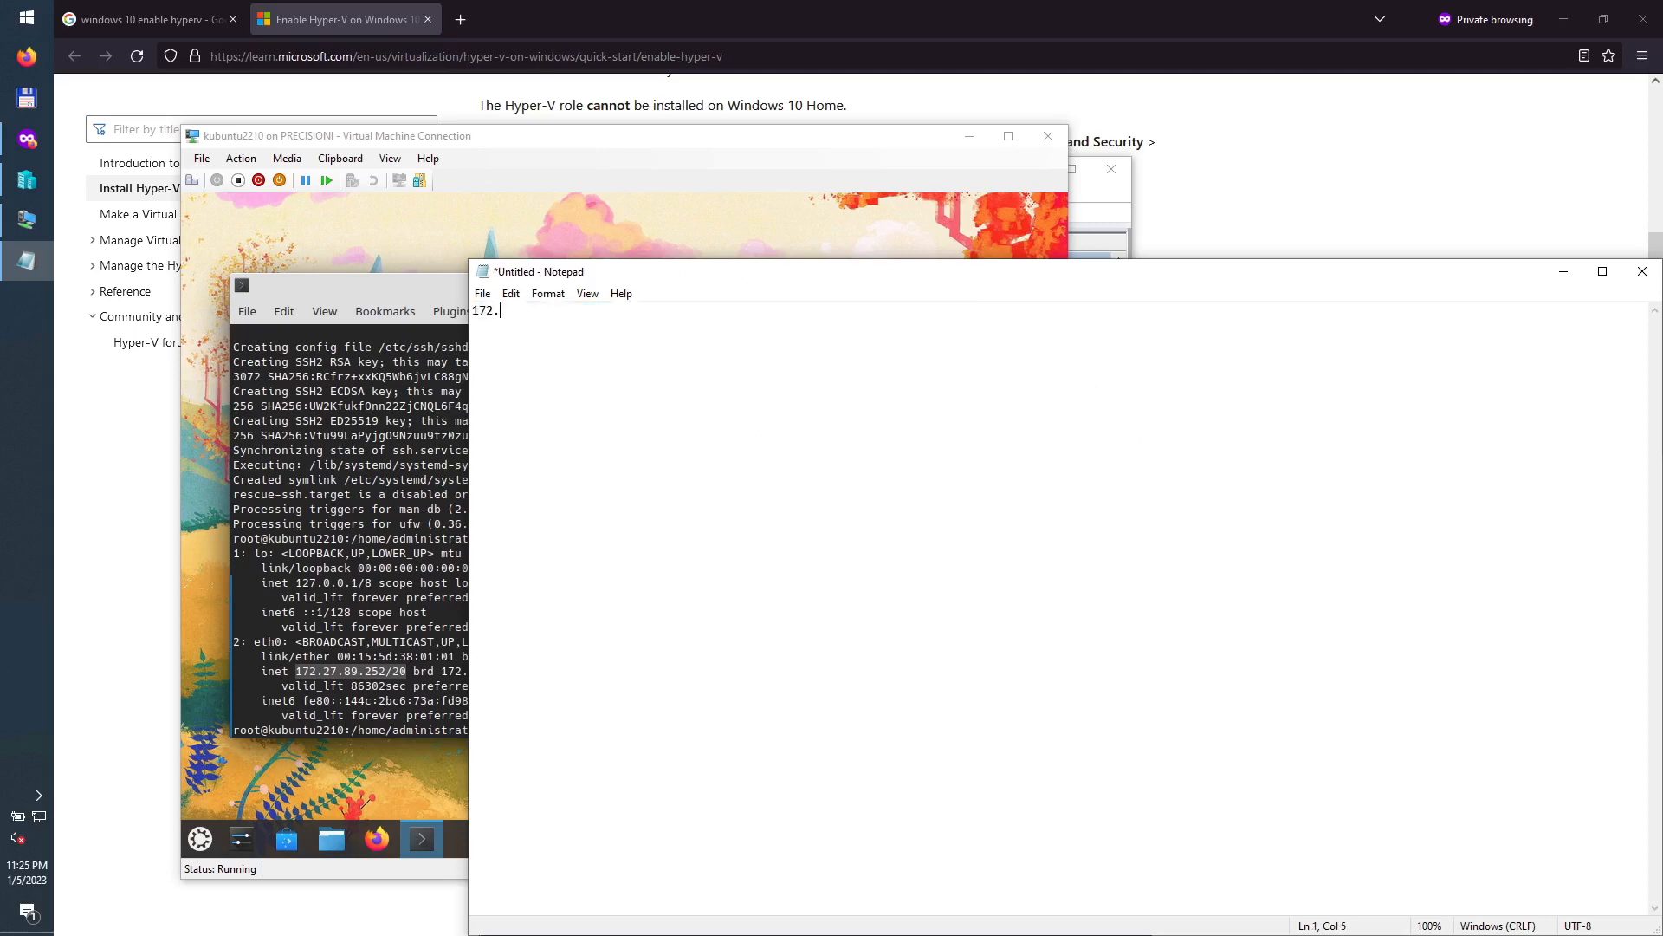
pyautogui.write('27.89.252')
pyautogui.moveTo(468, 529); pyautogui.dragTo(948, 529)
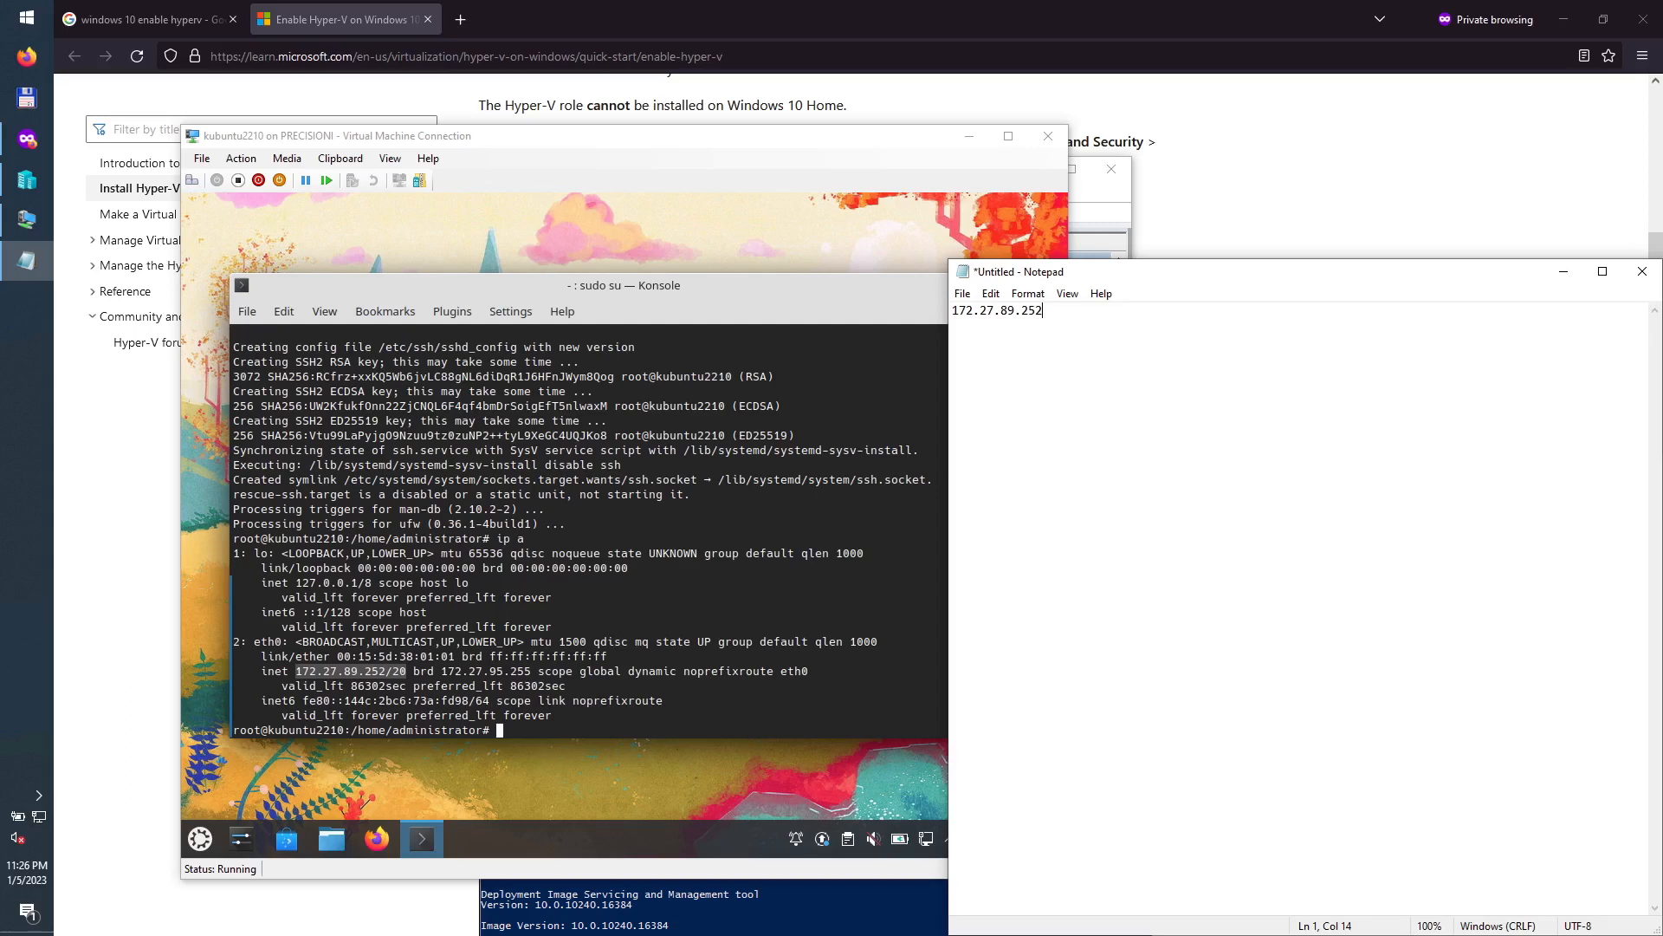
pyautogui.click(367, 136)
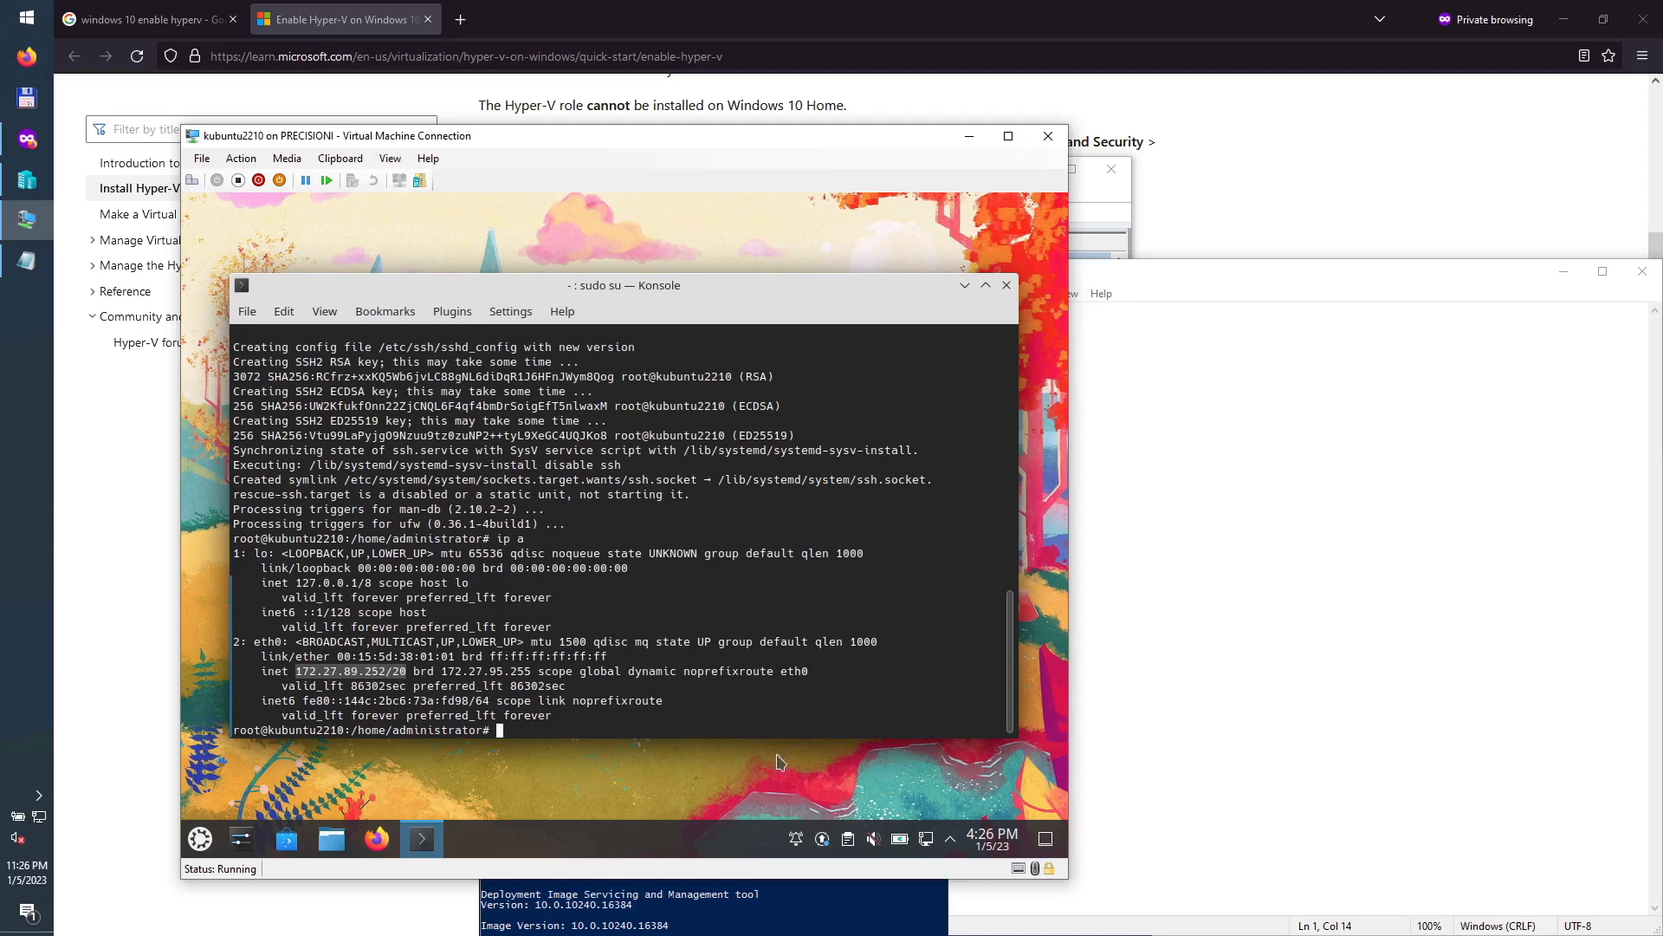
pyautogui.click(30, 19)
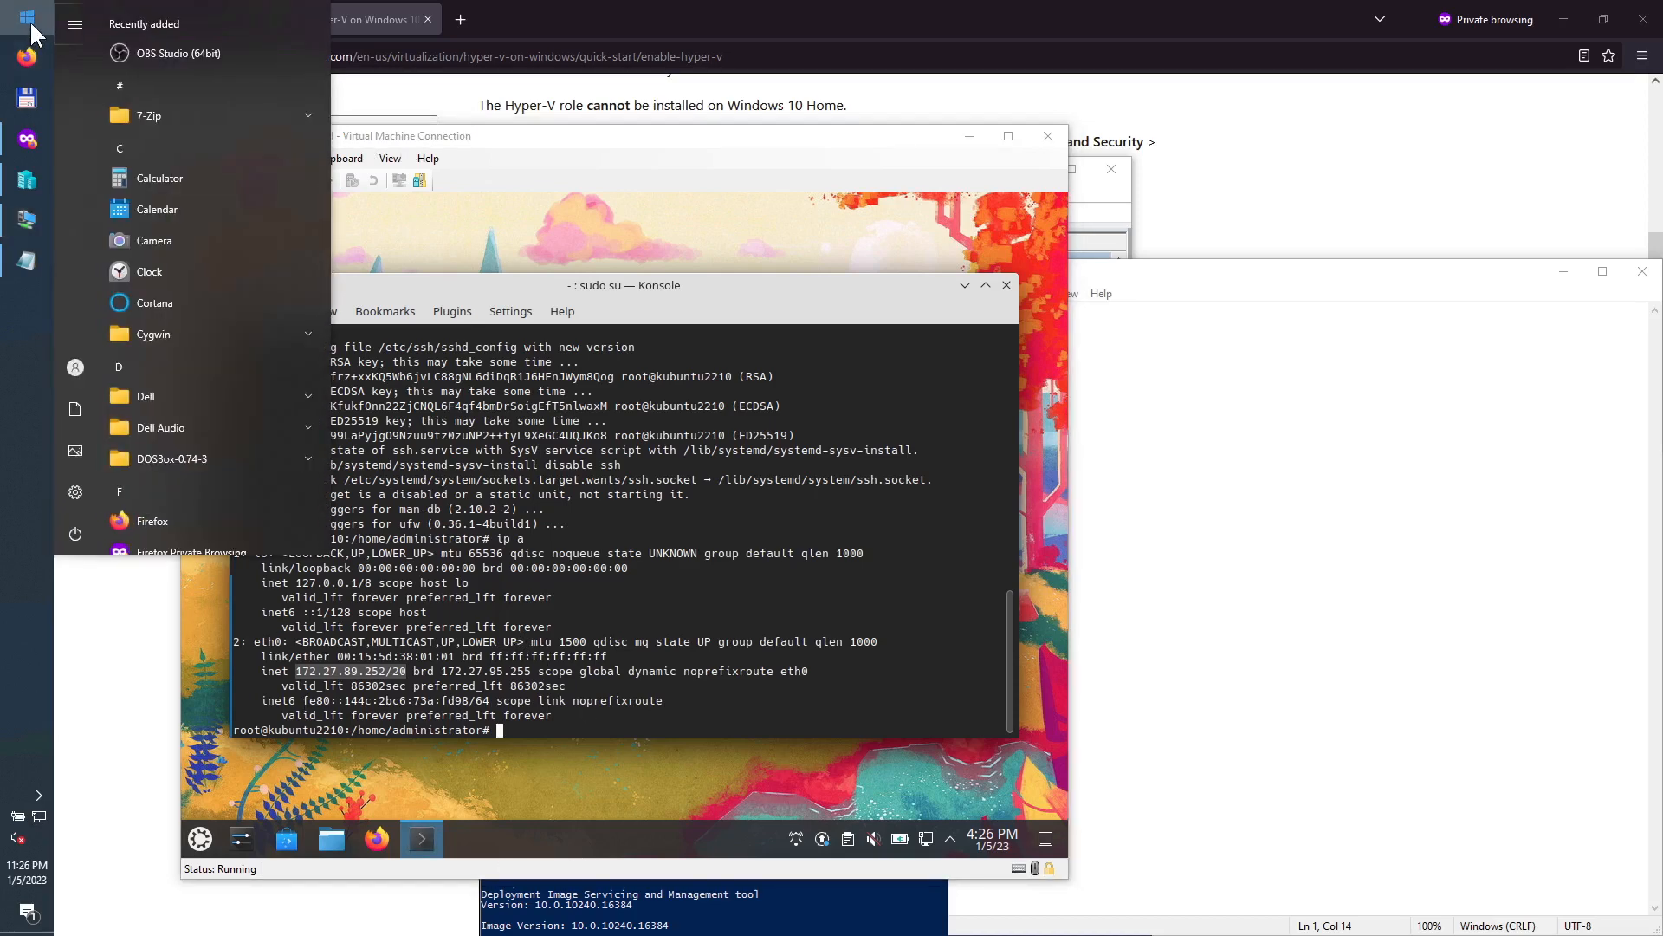
pyautogui.click(178, 329)
pyautogui.click(187, 365)
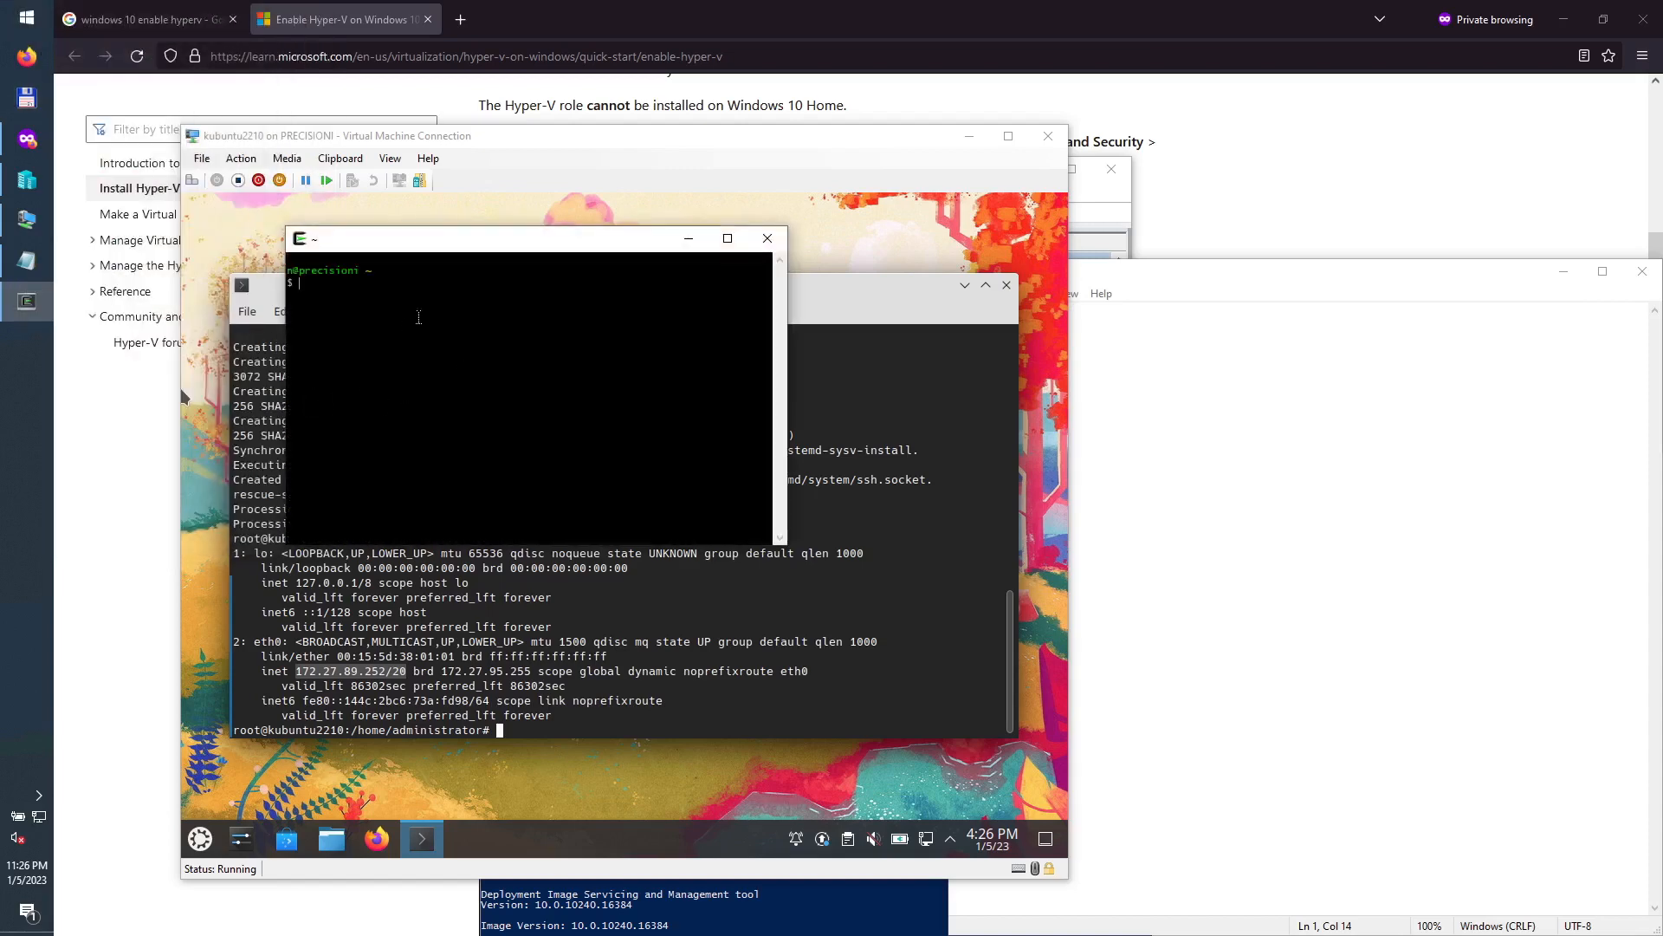
pyautogui.write('ssh administrator@')
pyautogui.click(1228, 428)
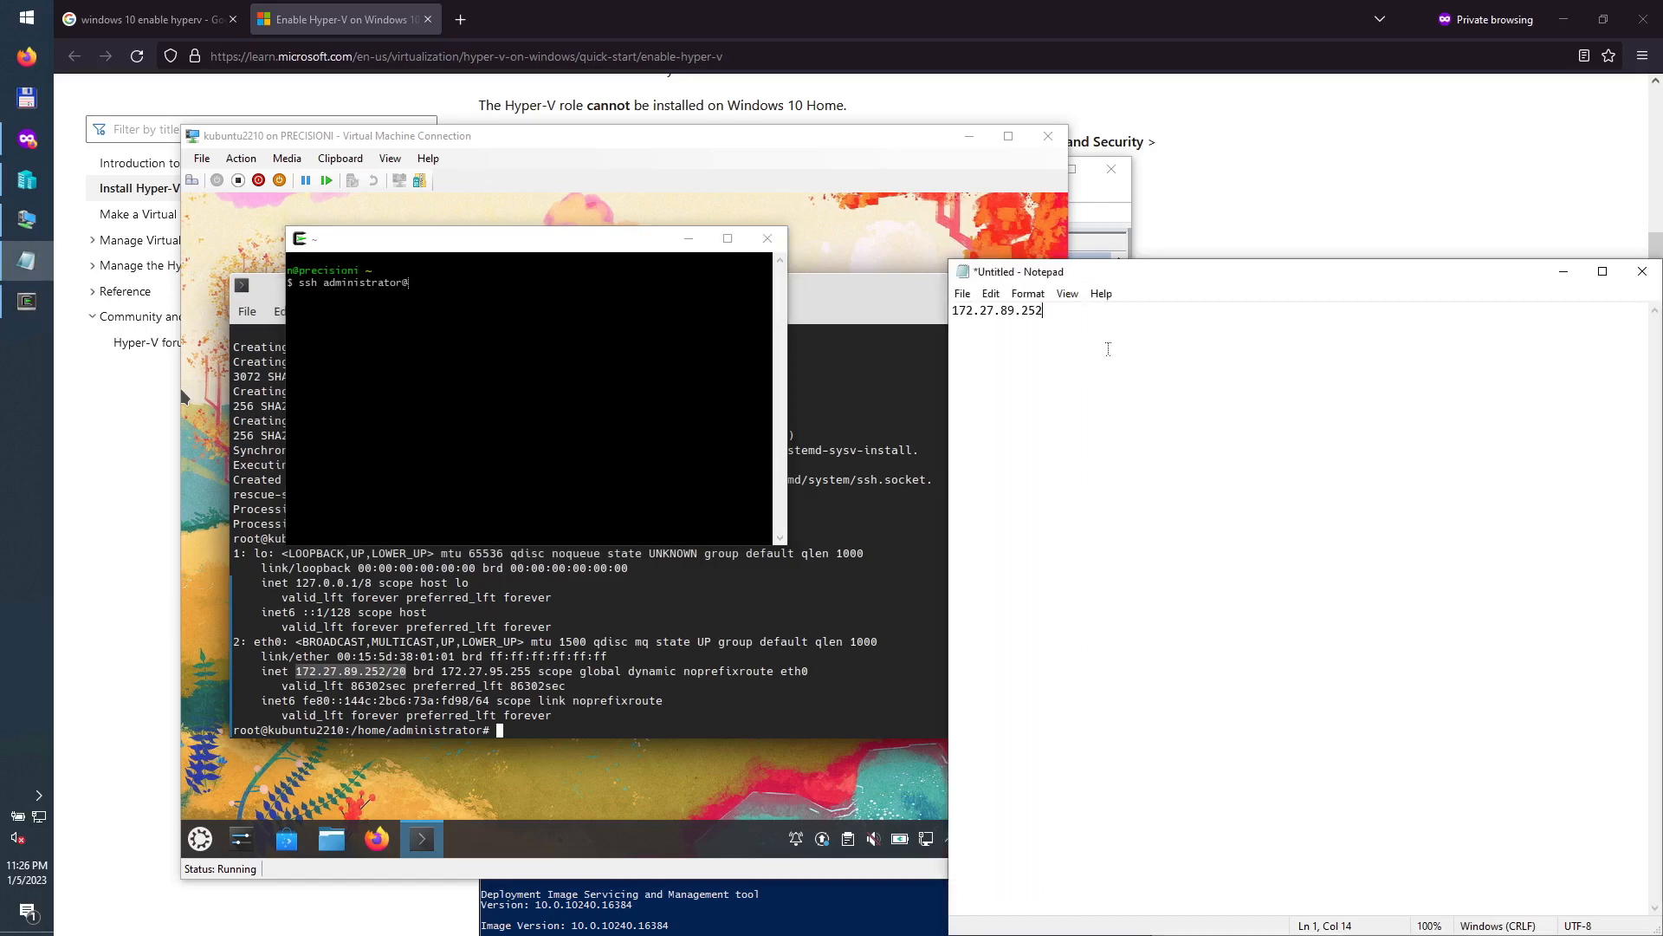
pyautogui.moveTo(1045, 310); pyautogui.dragTo(933, 308)
pyautogui.rightClick(562, 304)
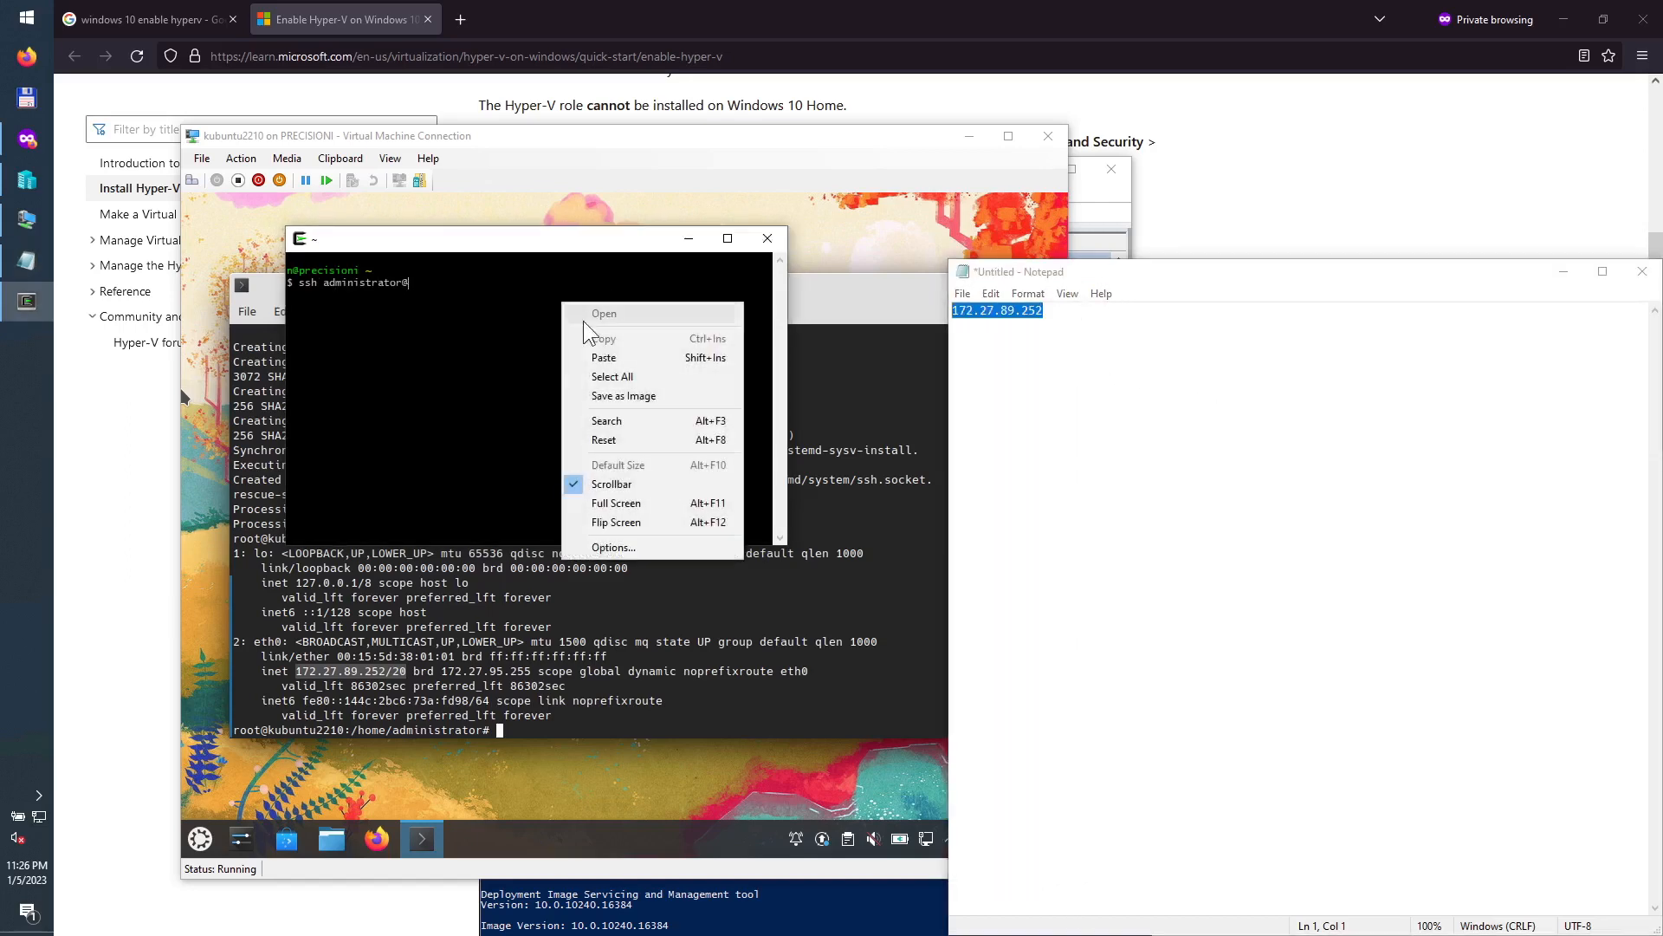
pyautogui.click(612, 355)
pyautogui.press('Return')
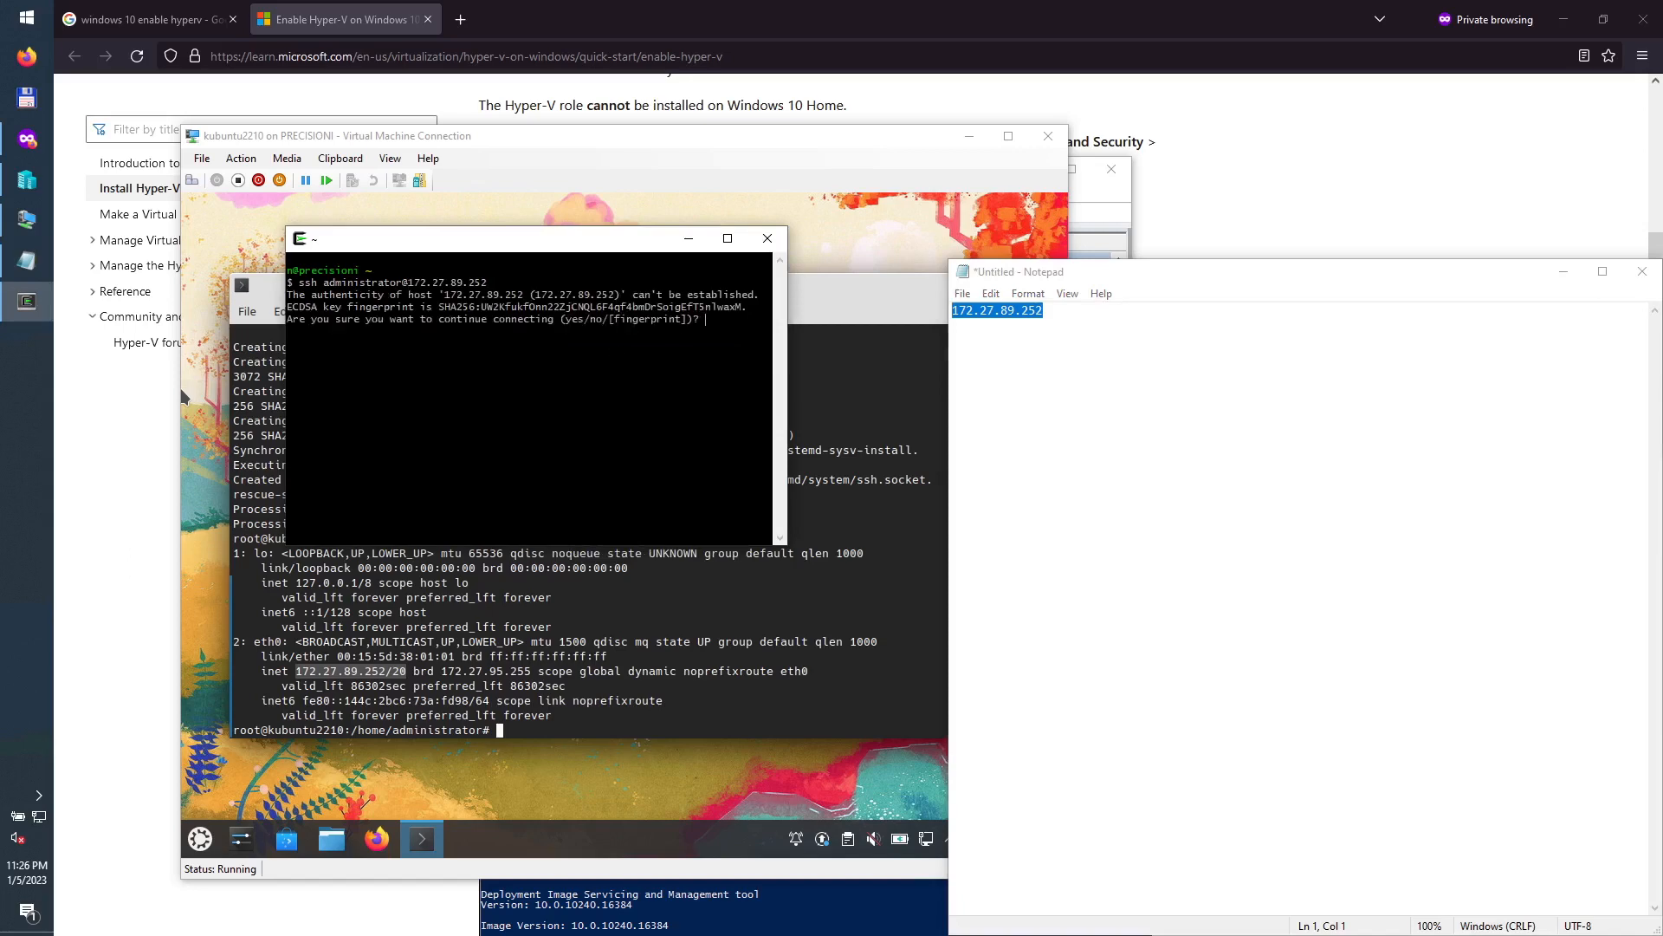
# Step: Accept the host fingerprint with yes, log in with the account password, and close the VM console
pyautogui.write('yes')
pyautogui.press('Return')
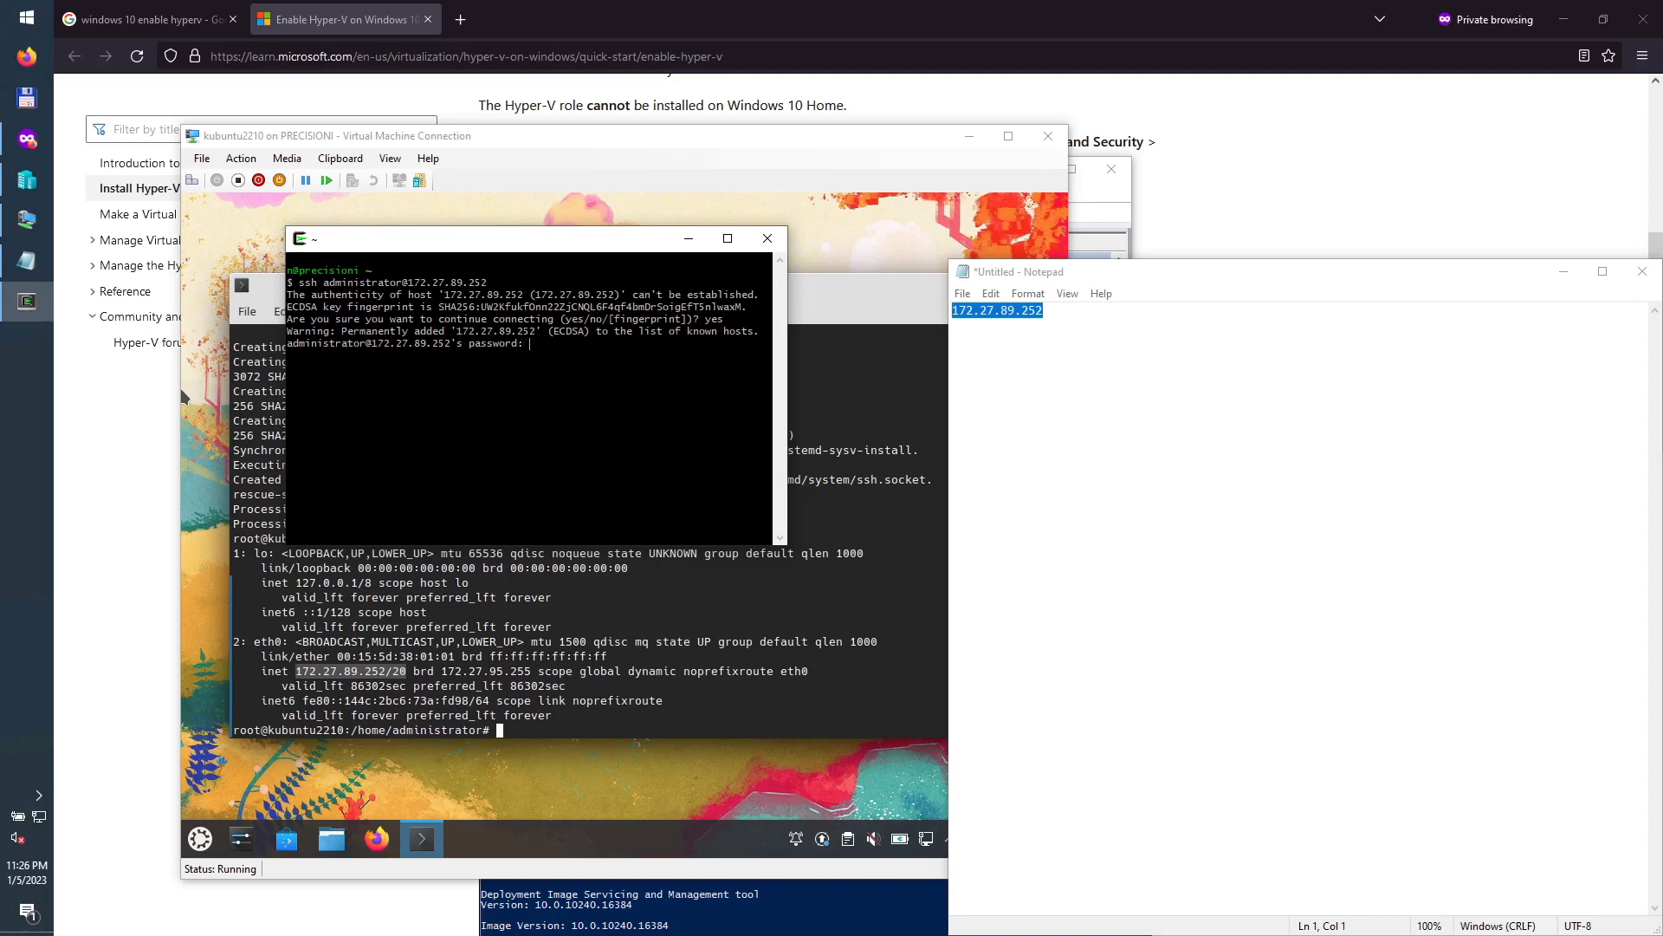
pyautogui.press('Return')
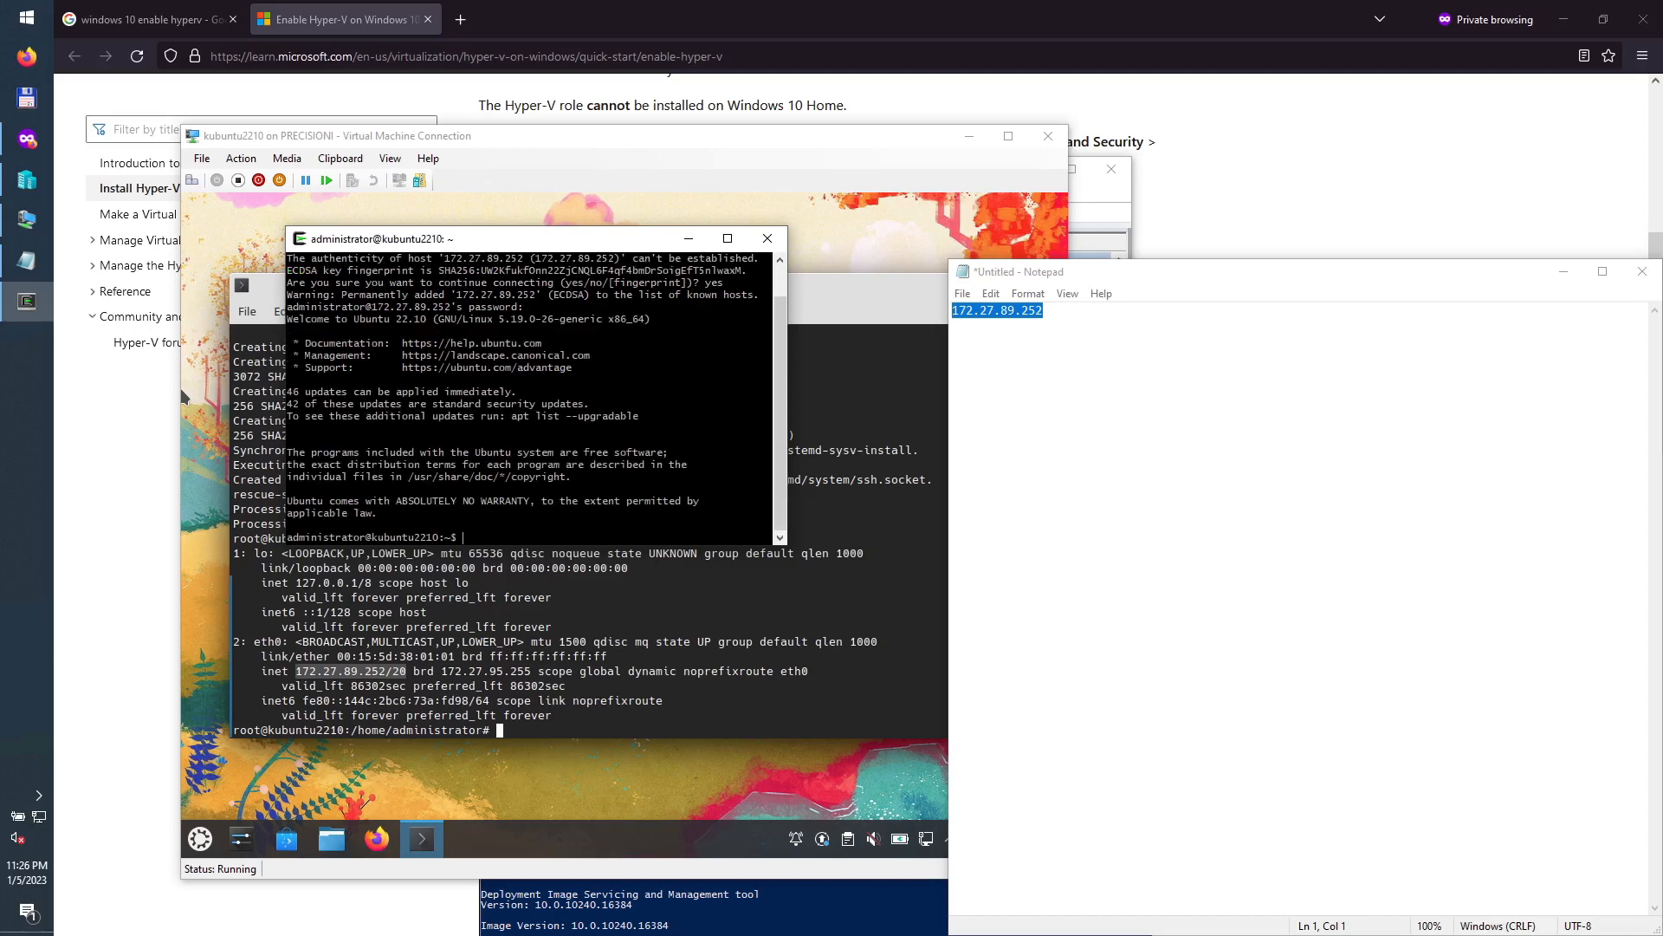
pyautogui.click(1047, 136)
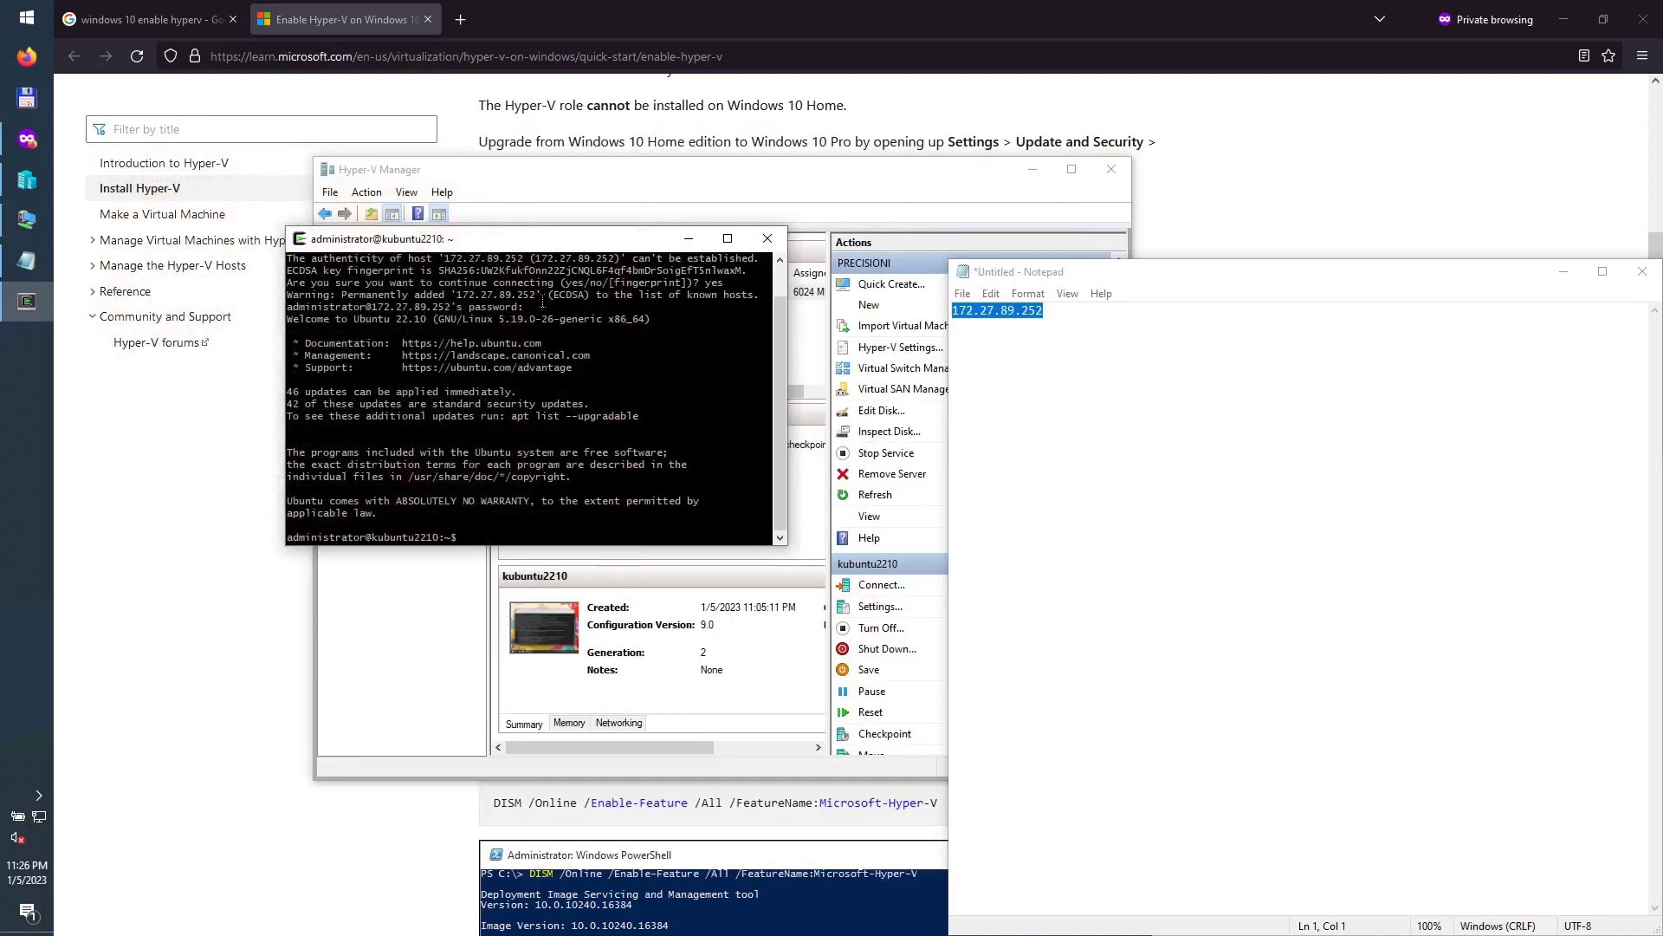
# Step: Snap the terminal to the left half of the screen and become root with sudo su
pyautogui.moveTo(523, 241); pyautogui.dragTo(2, 340)
pyautogui.click(352, 430)
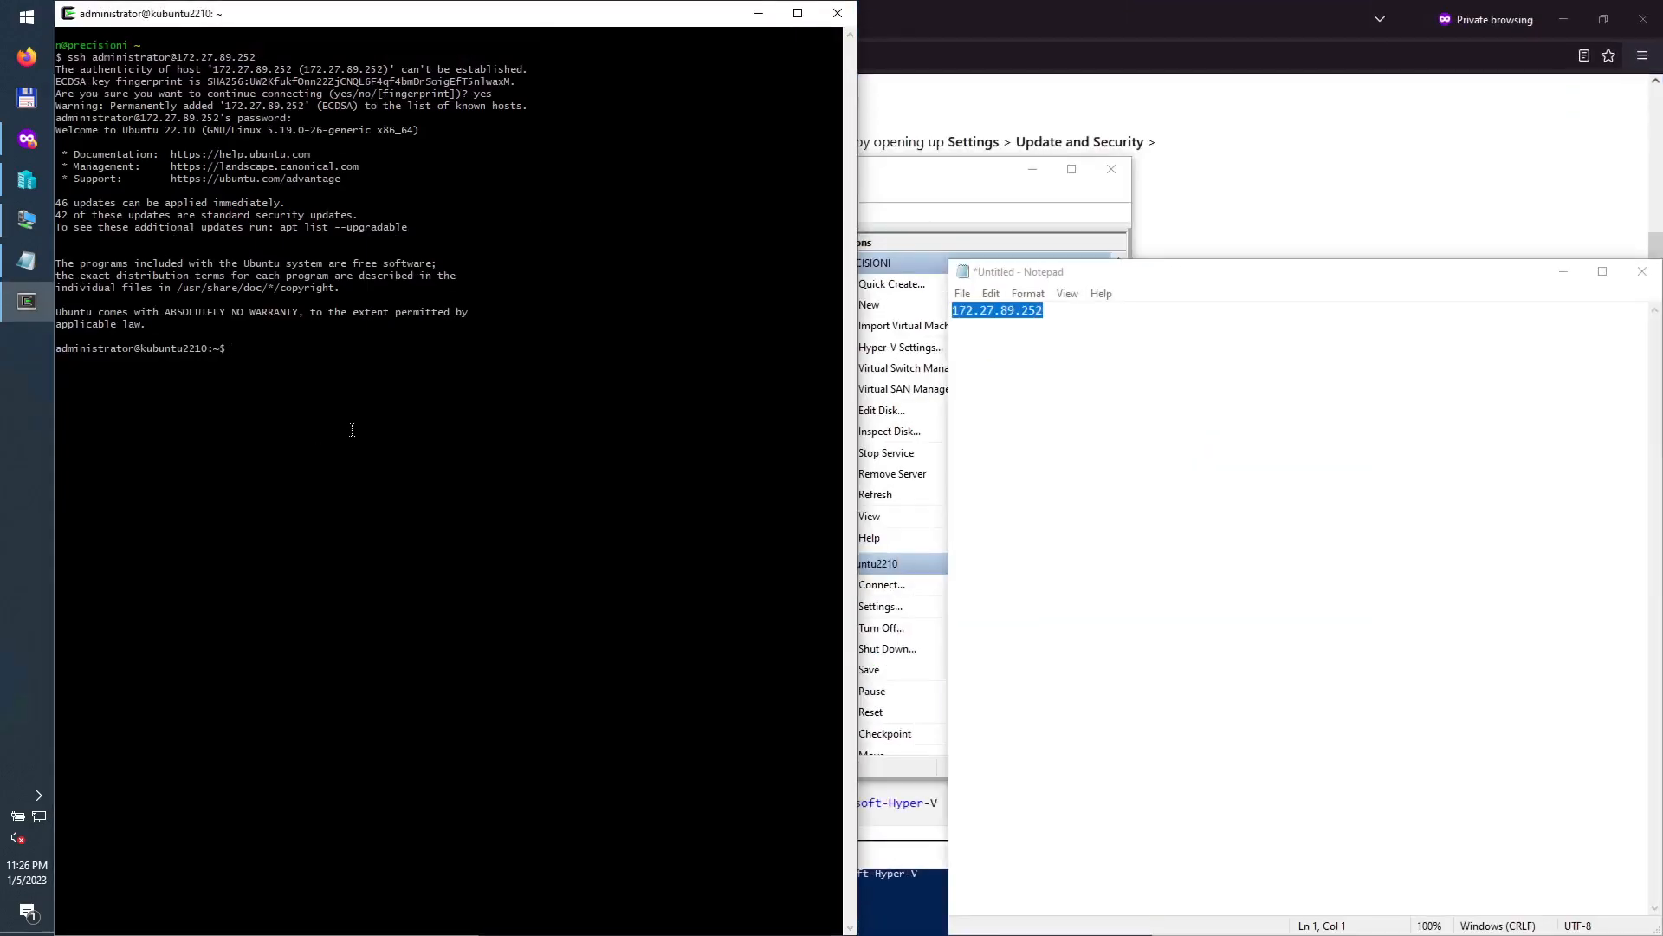
pyautogui.write('sudo su')
pyautogui.press('Return')
pyautogui.press('Return')
# Step: Install emacs-nox, mc, xrdp, xorgxrdp, kate and krusader with apt and confirm
pyautogui.write('apt ins')
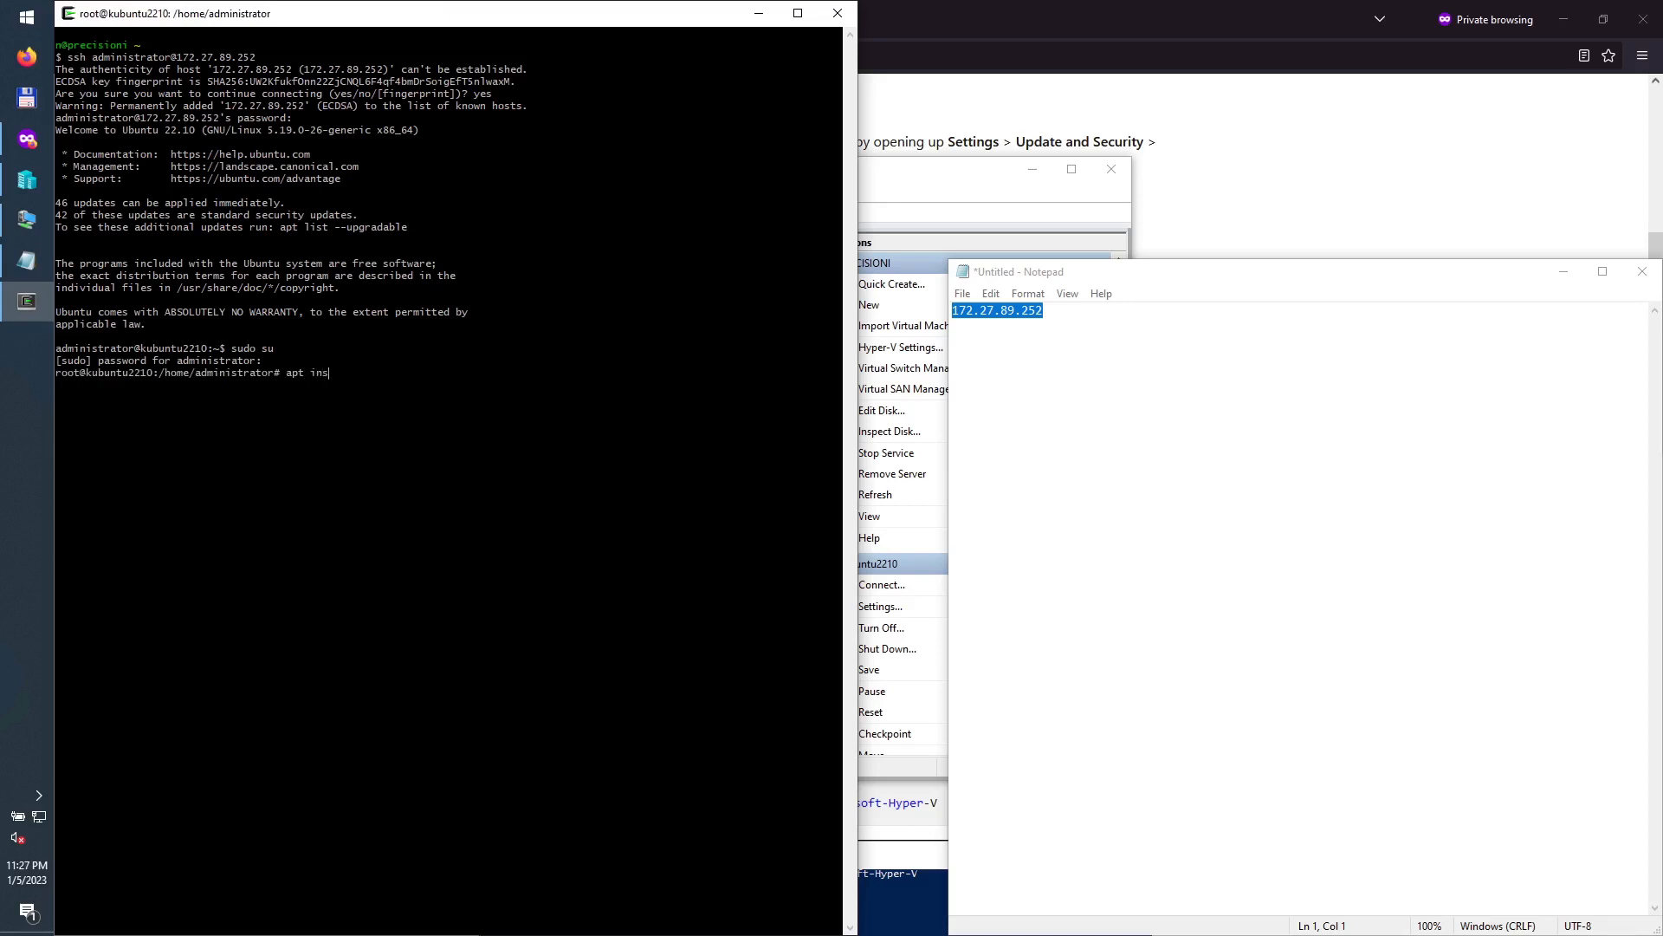
pyautogui.write('tall emacs-n')
pyautogui.write('ox')
pyautogui.write(' mc')
pyautogui.write('vnc')
pyautogui.press('BackSpace')
pyautogui.press('BackSpace')
pyautogui.press('BackSpace')
pyautogui.write('xrdp xorgxrdp')
pyautogui.write('kate krusader')
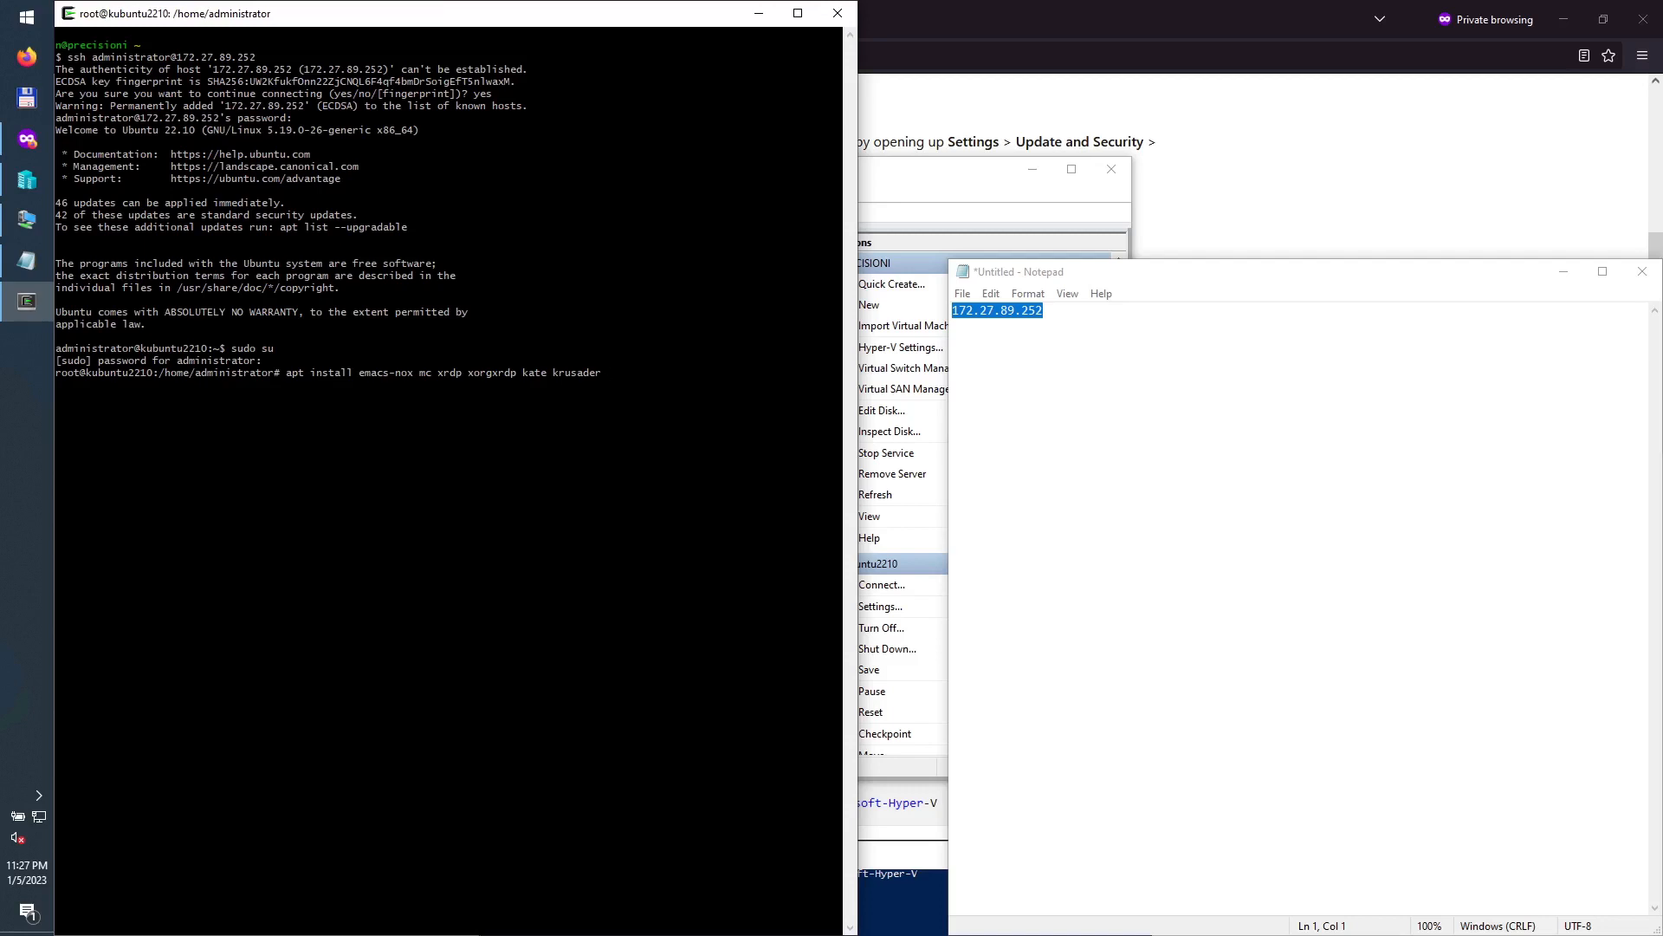
pyautogui.press('Return')
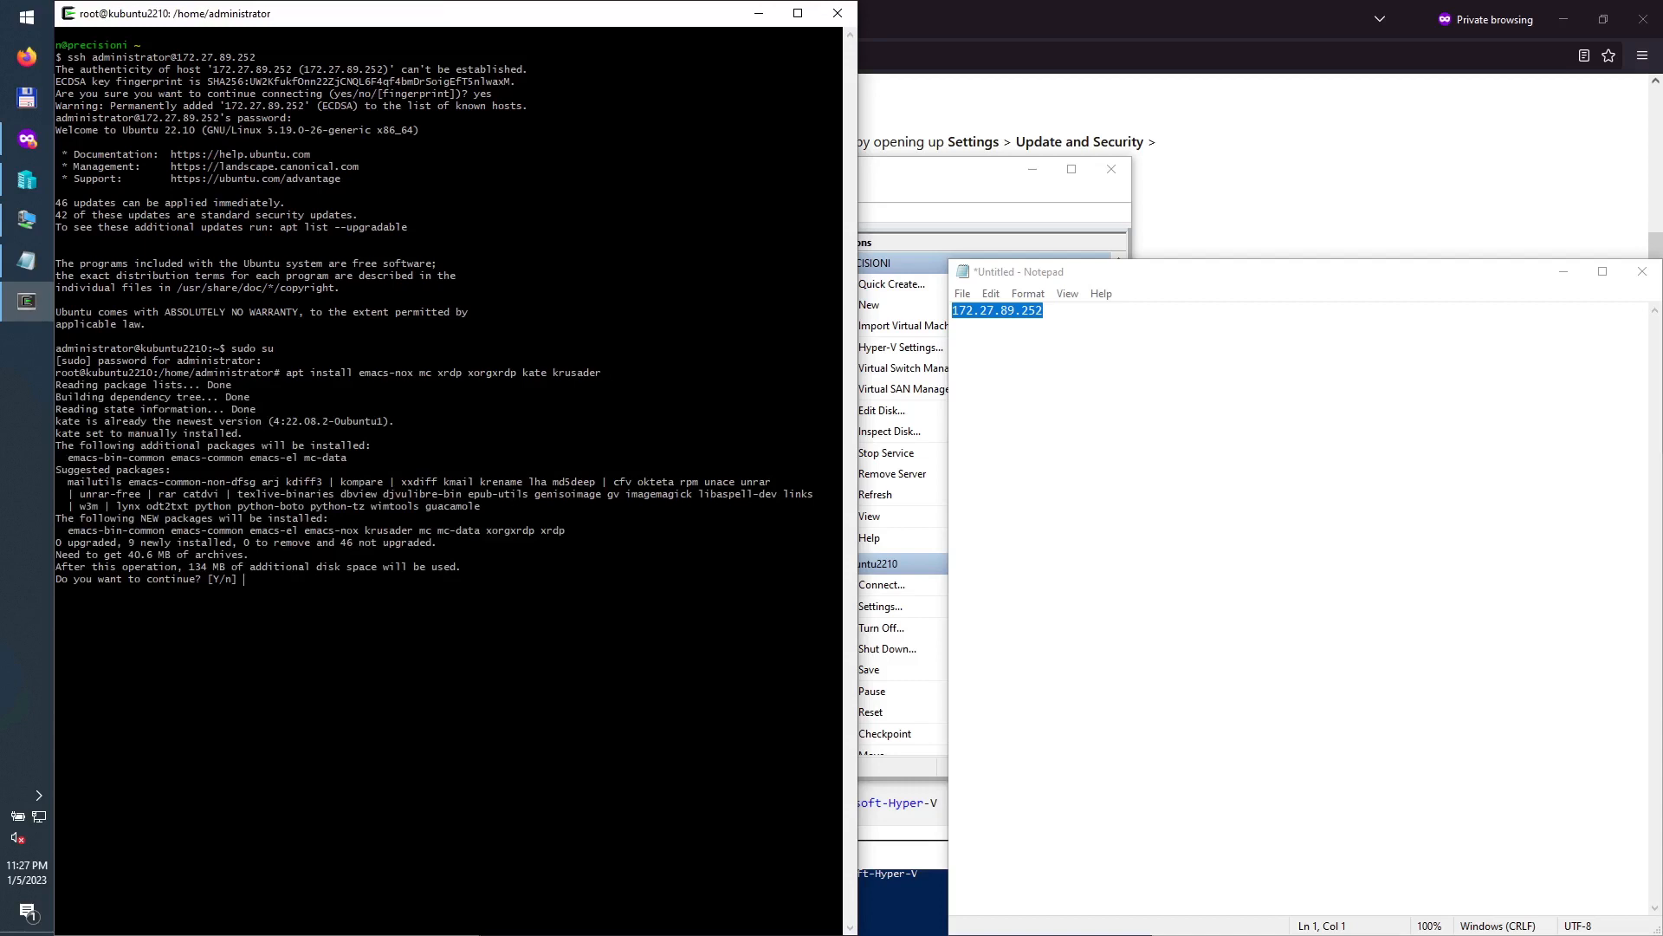
pyautogui.press('Return')
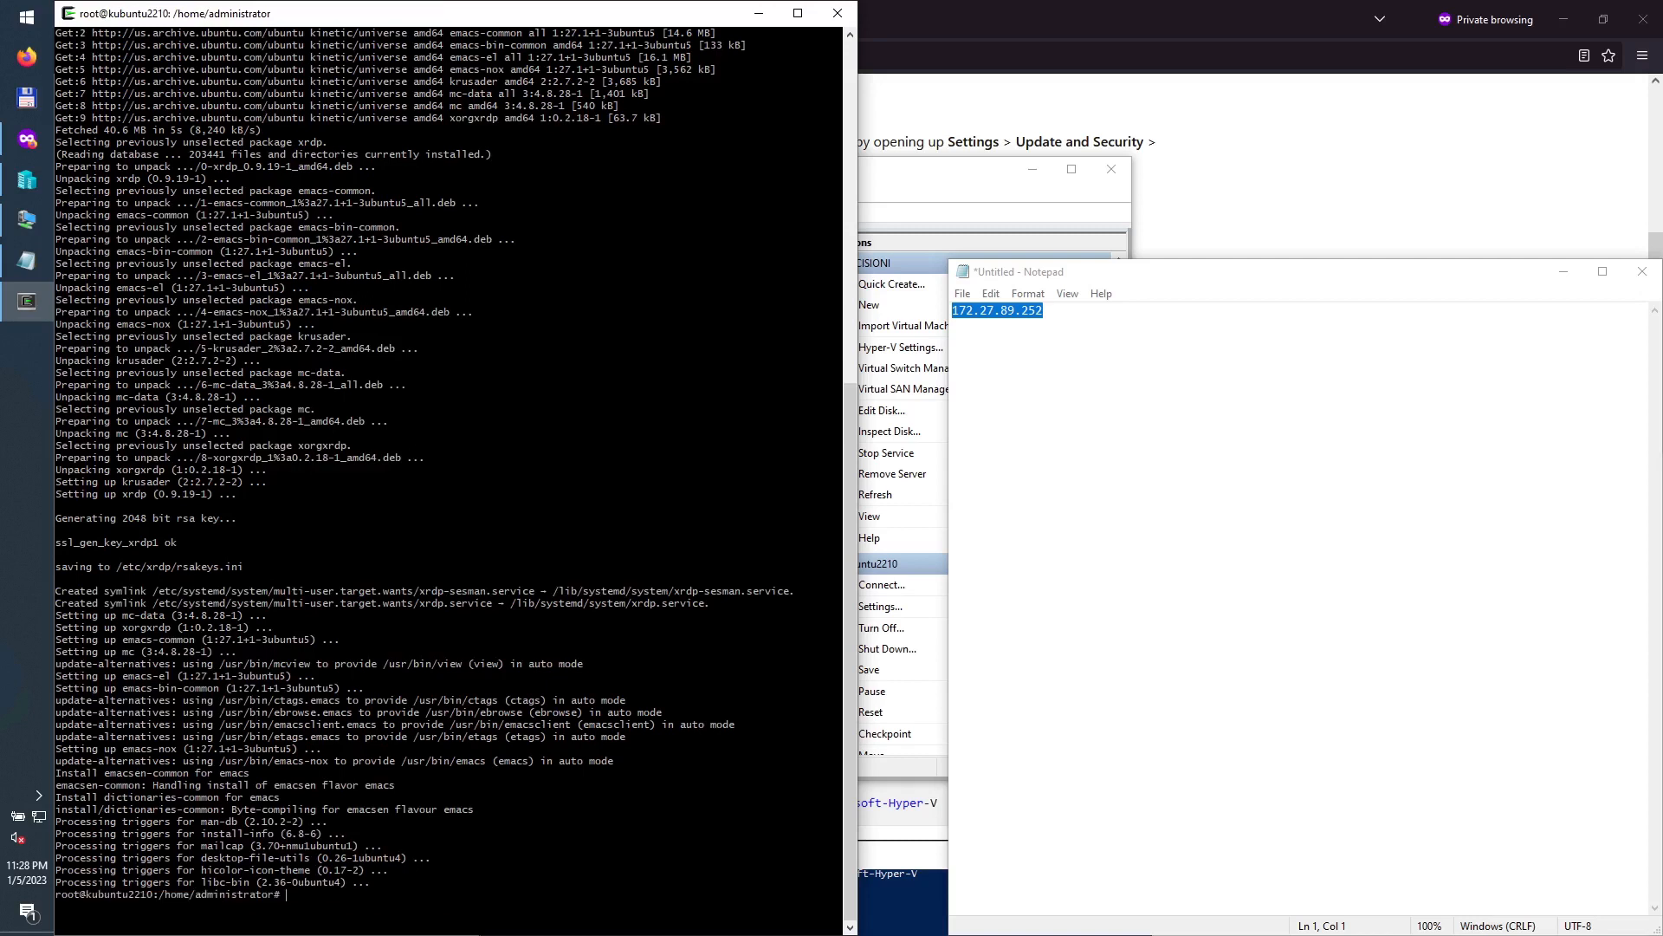
# Step: Run apt update && apt upgrade && apt autoremove and accept upgrading the 46 packages
pyautogui.write('pt update && apt upgrade && apt autoremo')
pyautogui.write('ve')
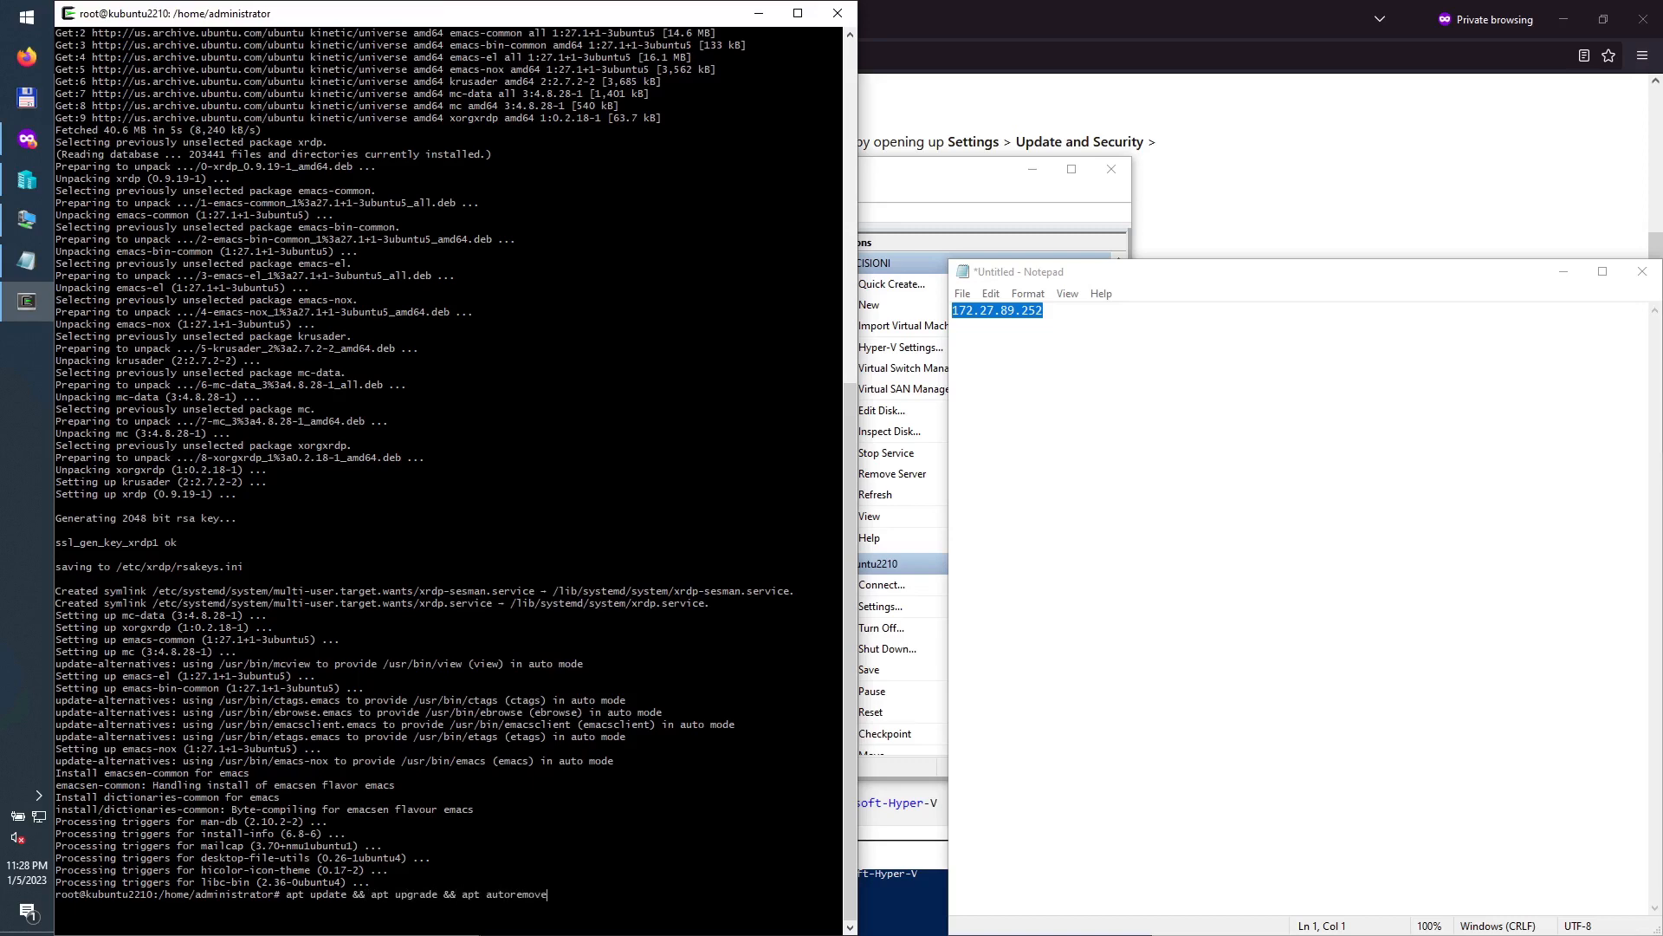
pyautogui.press('Return')
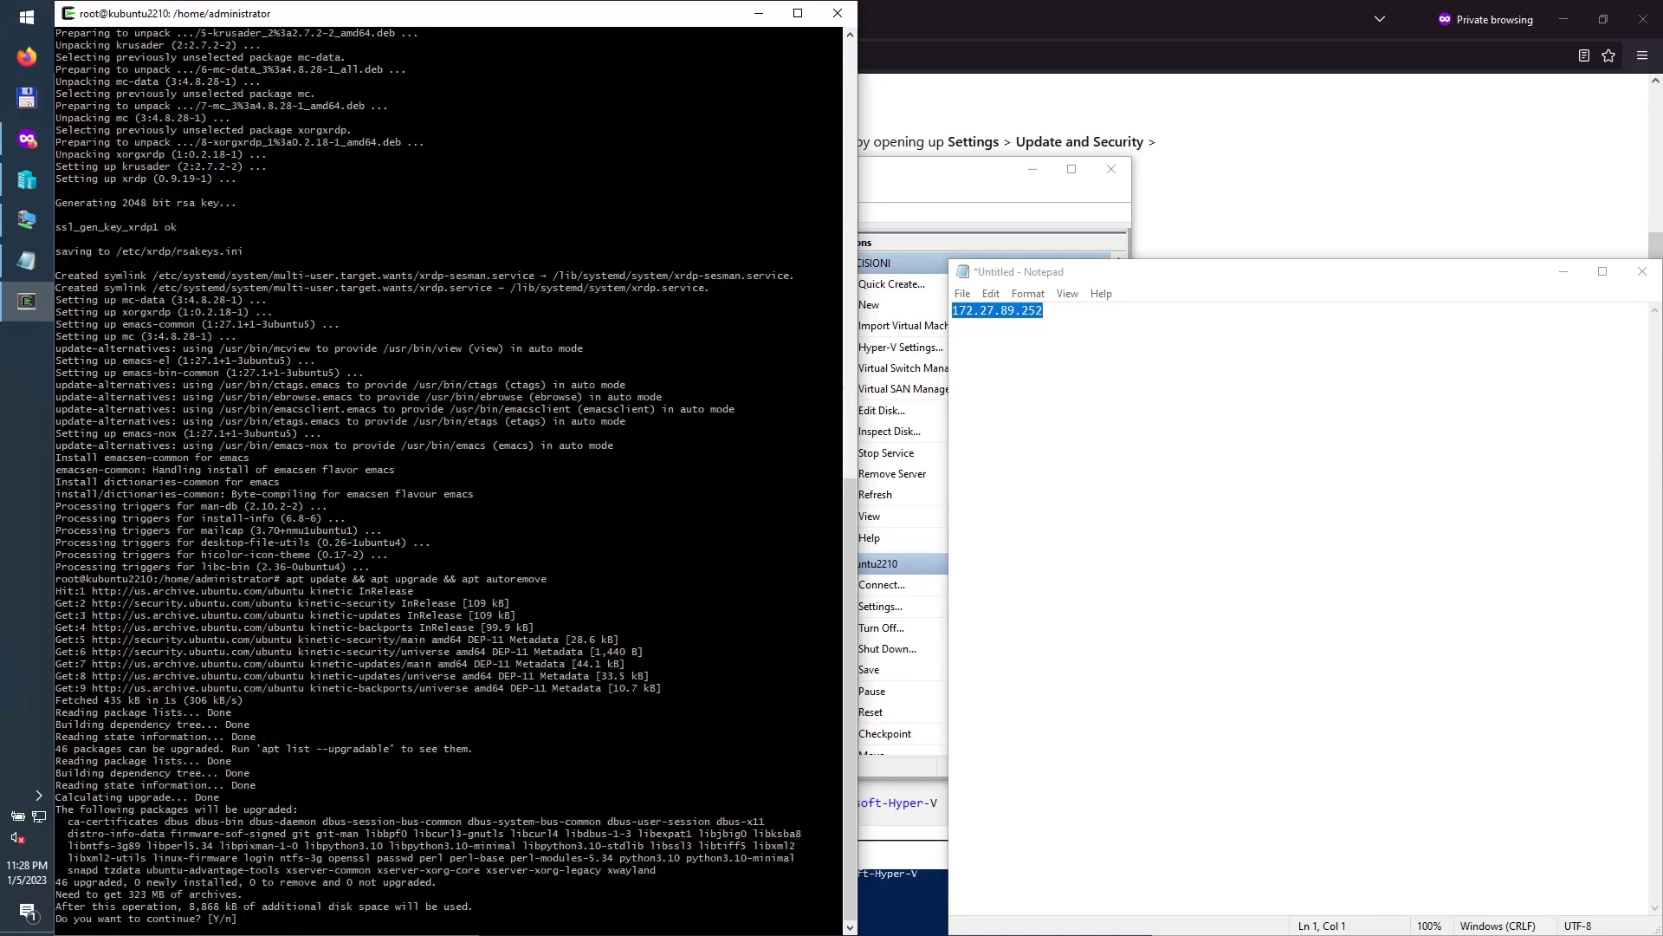
pyautogui.press('Return')
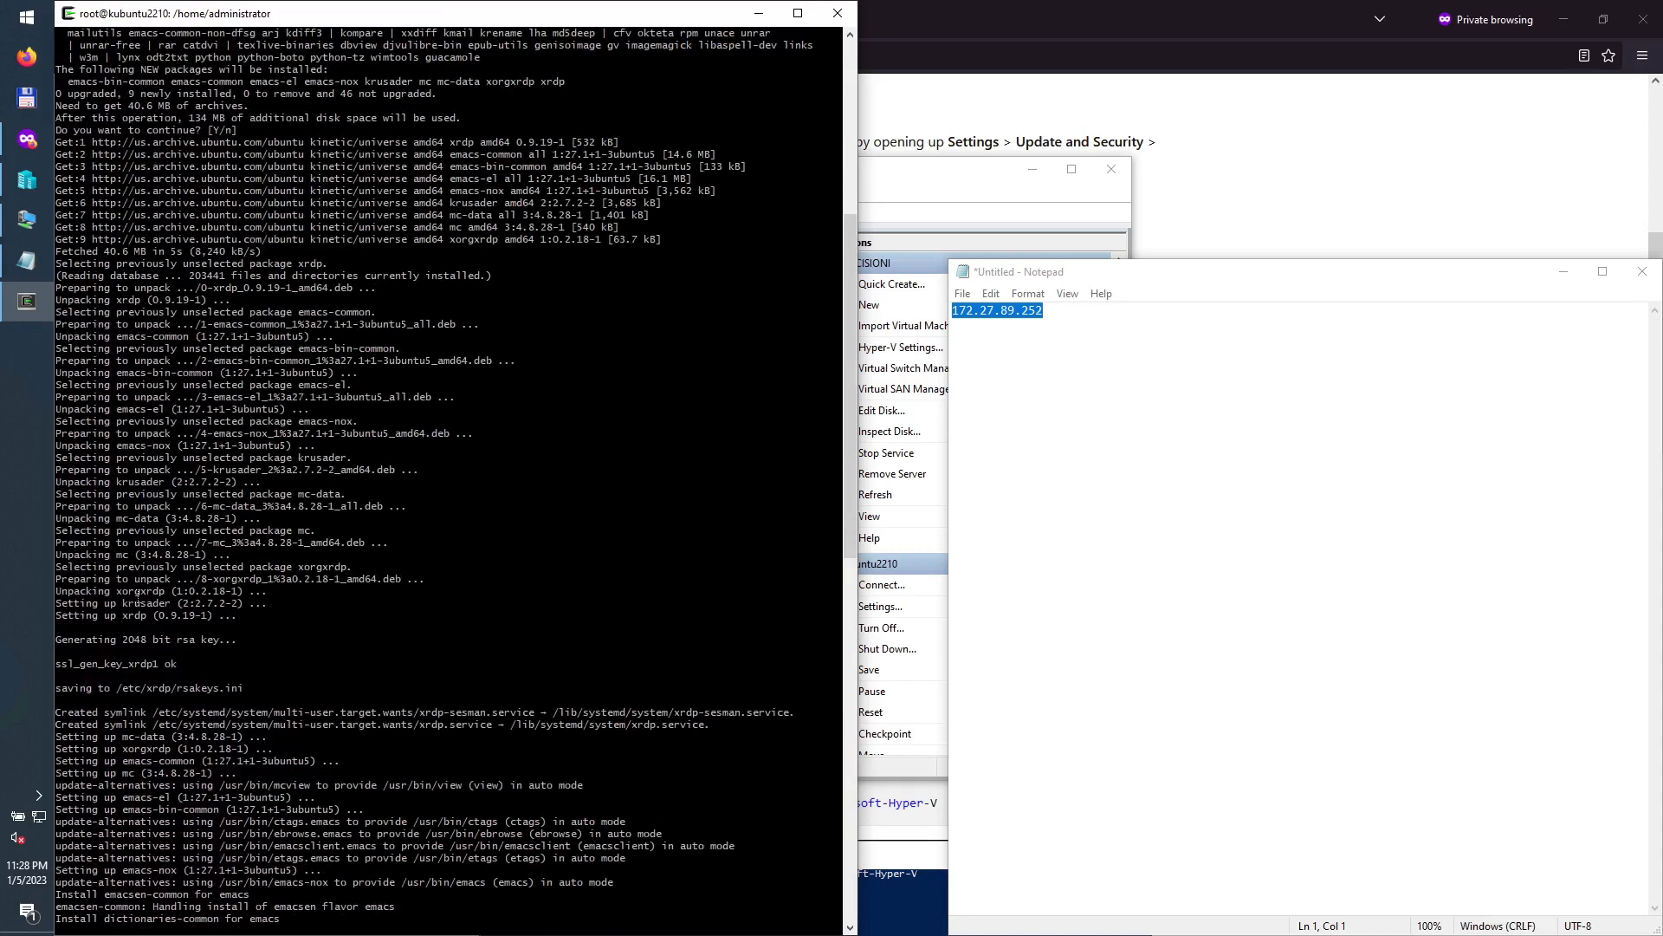
pyautogui.scroll(3, 204, 433)
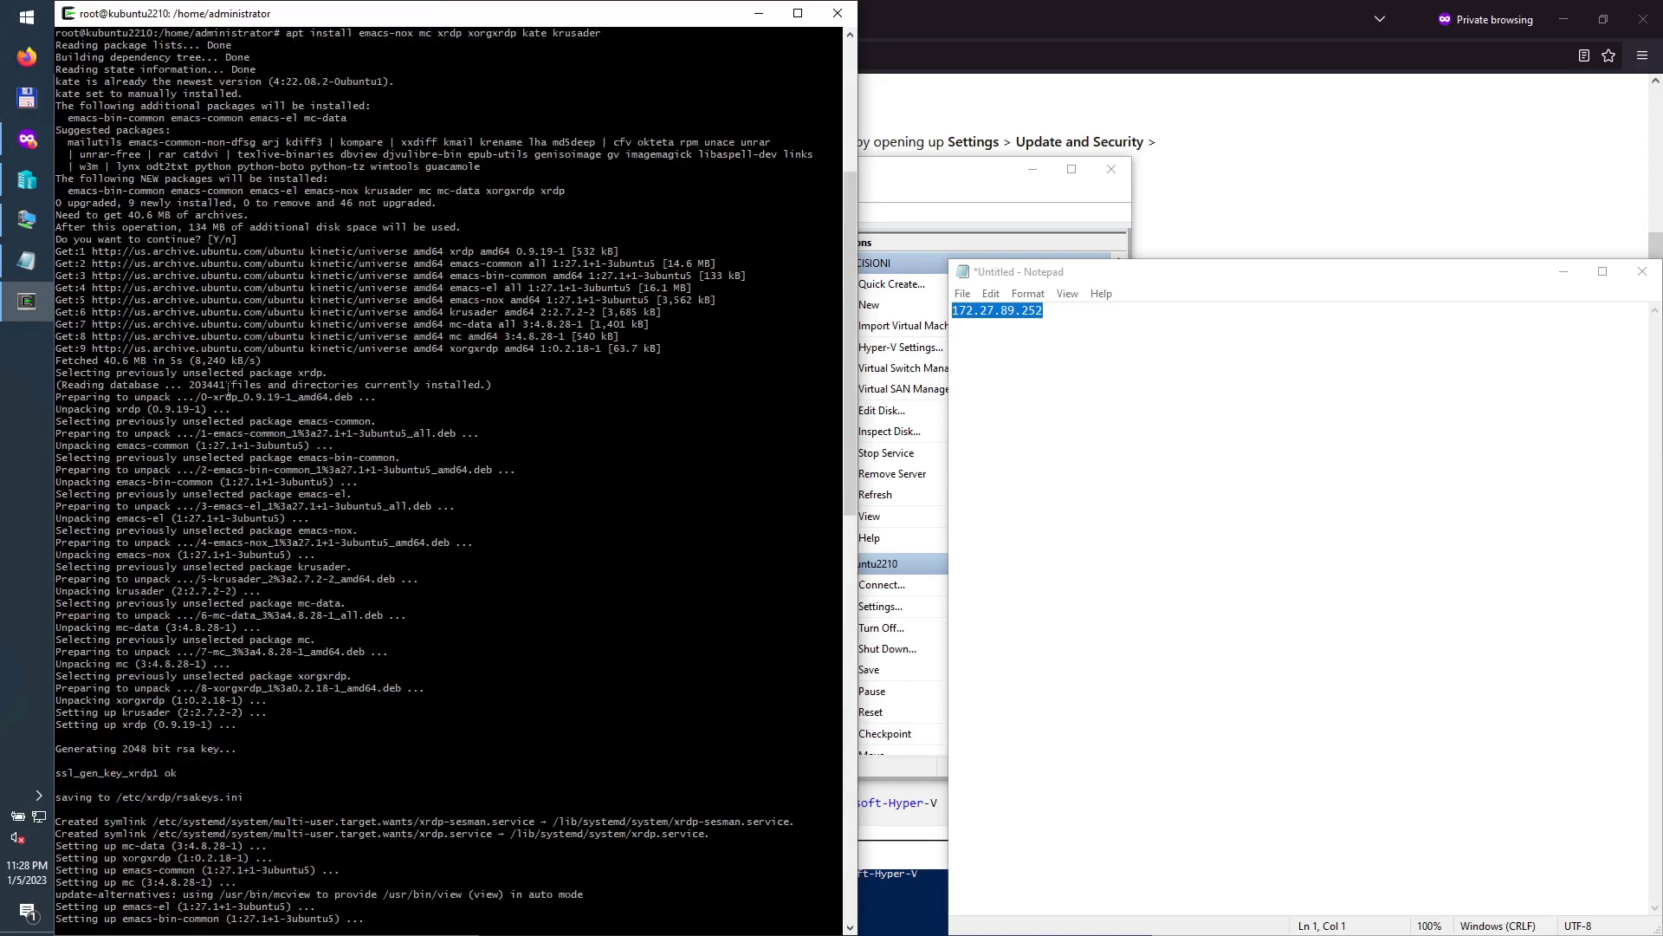
pyautogui.scroll(2, 227, 394)
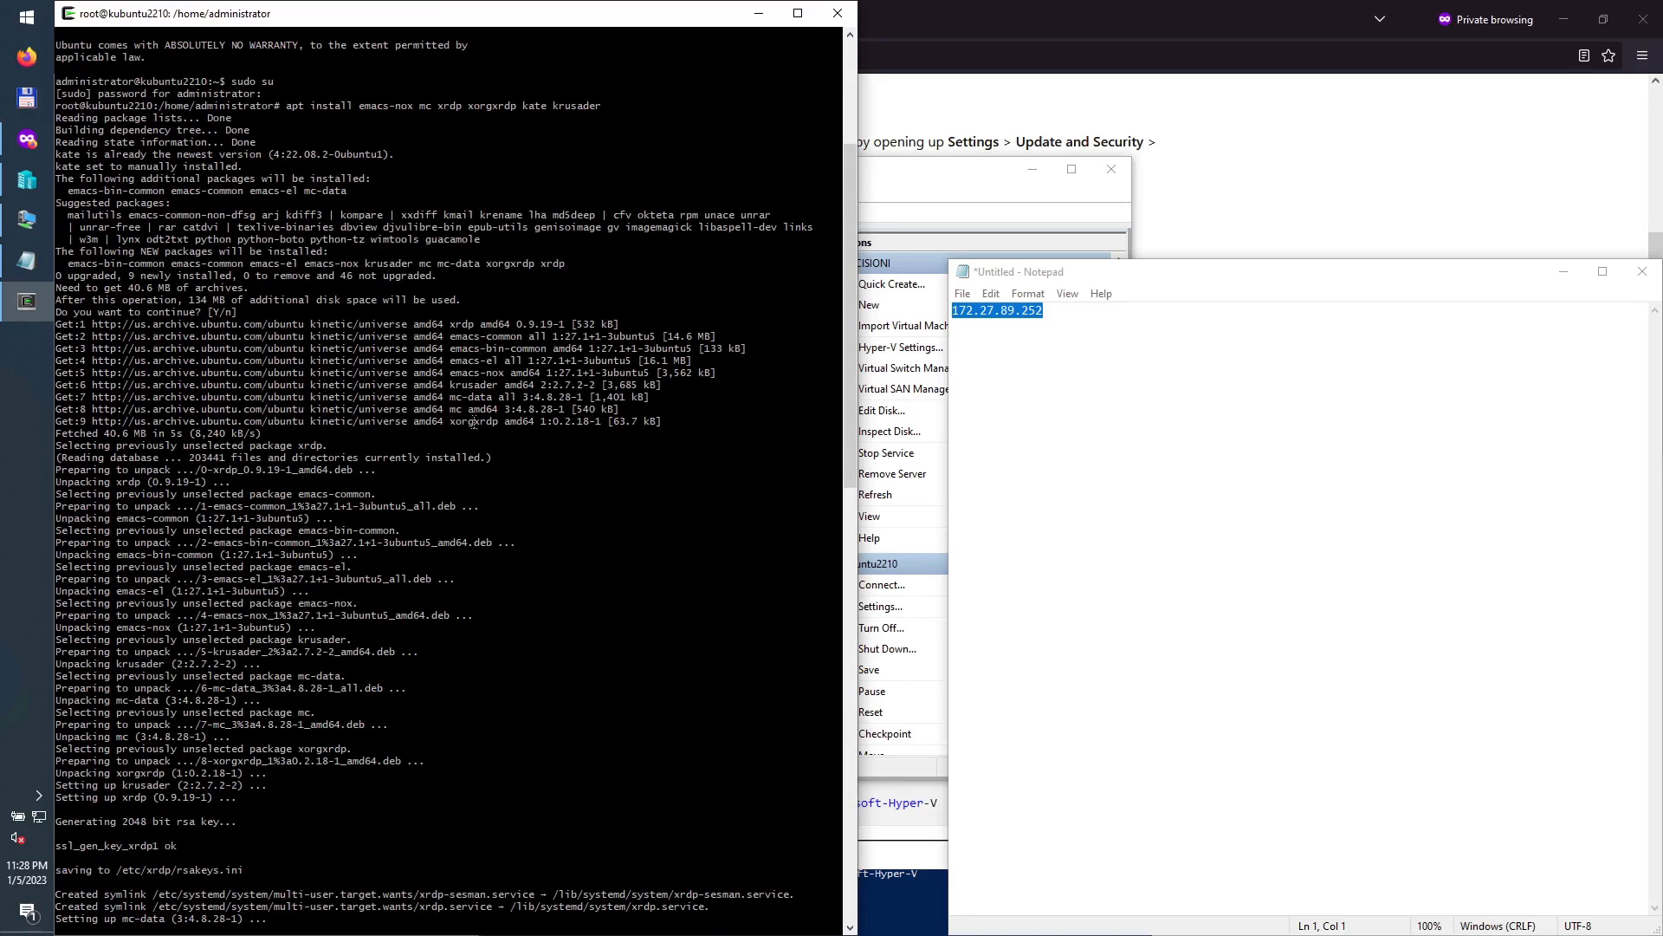
pyautogui.scroll(6, 459, 372)
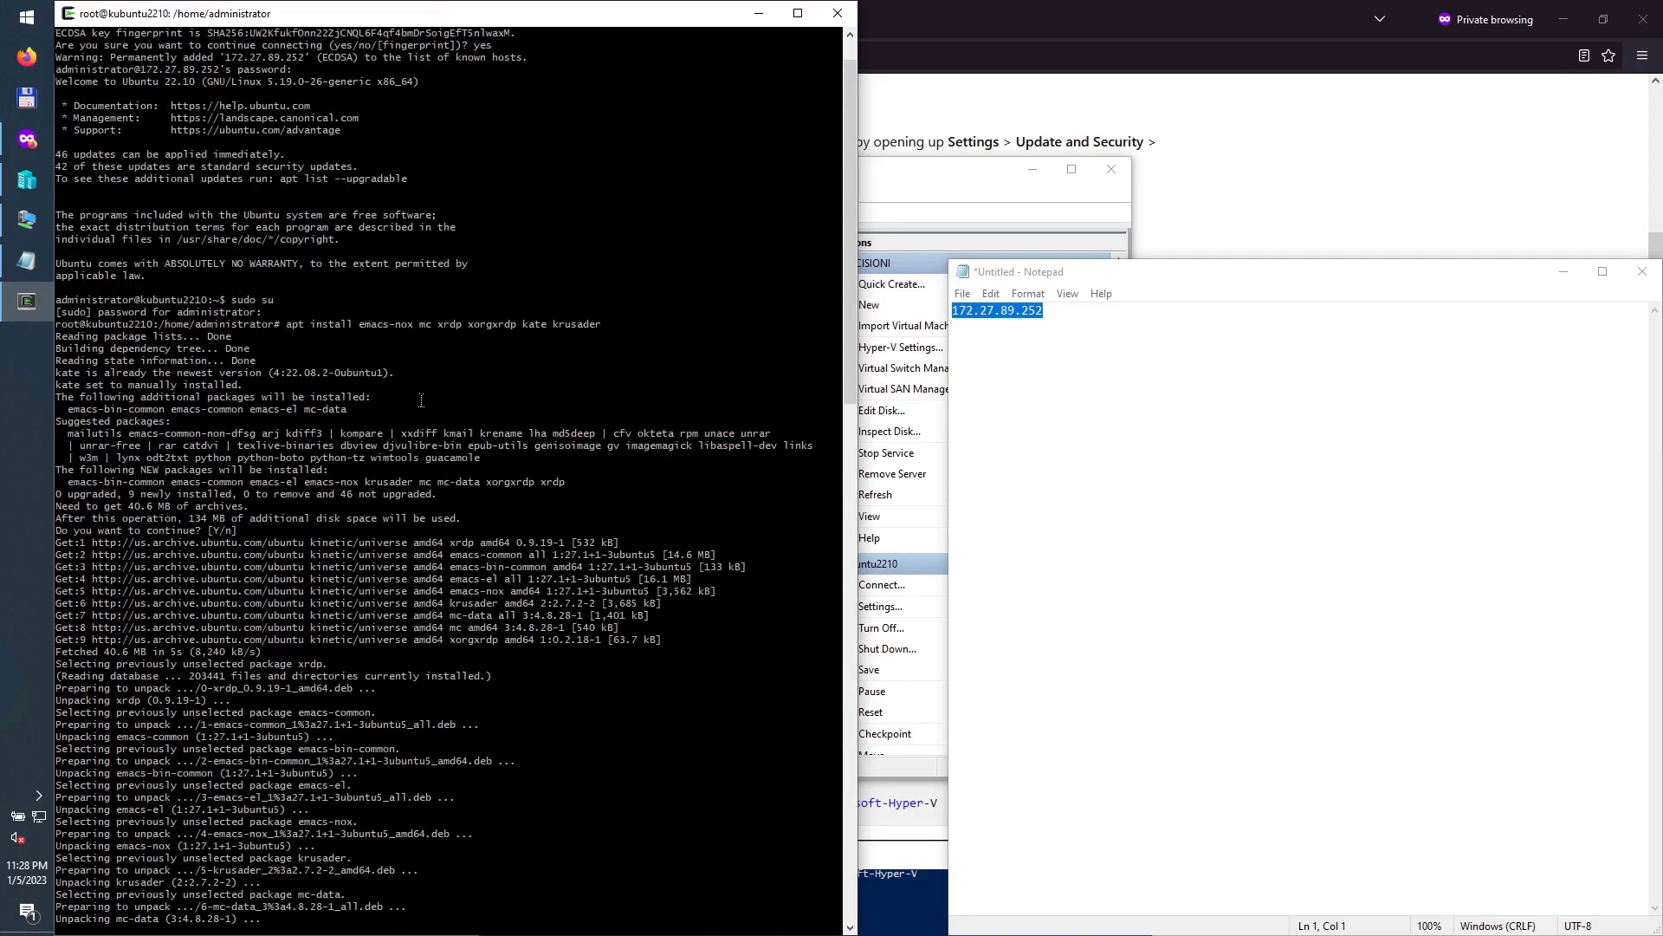
pyautogui.scroll(-20, 427, 408)
pyautogui.scroll(-18, 406, 419)
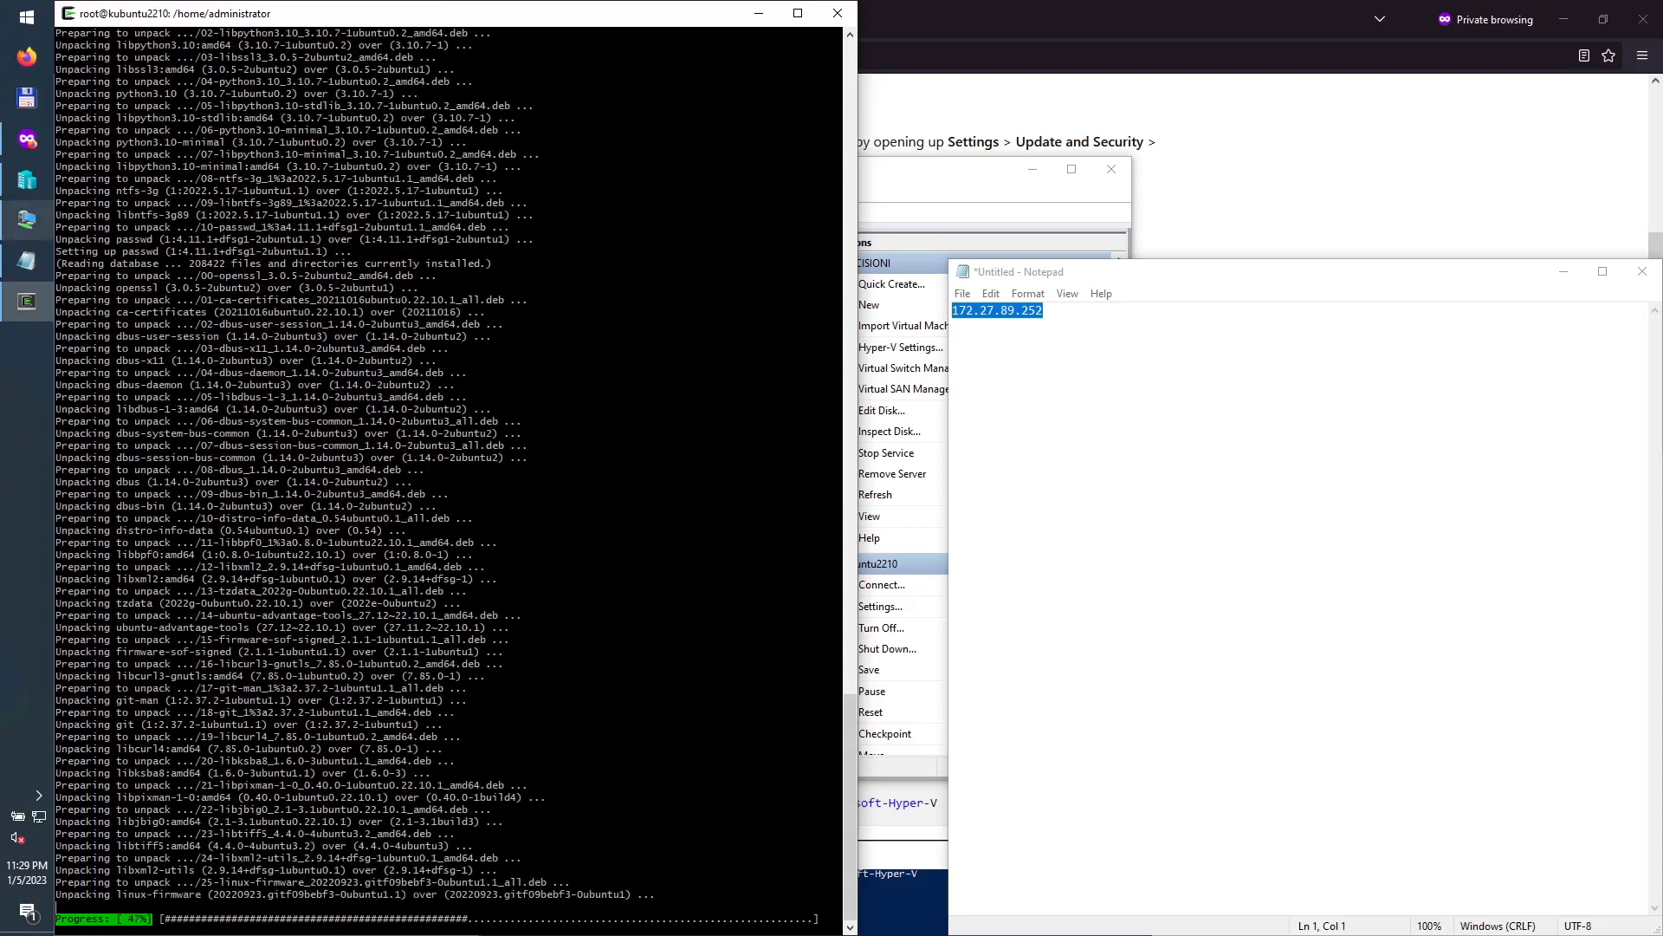
# Step: Shrink the Notepad window and follow the upgrade output in the terminal until it finishes
pyautogui.moveTo(27, 220)
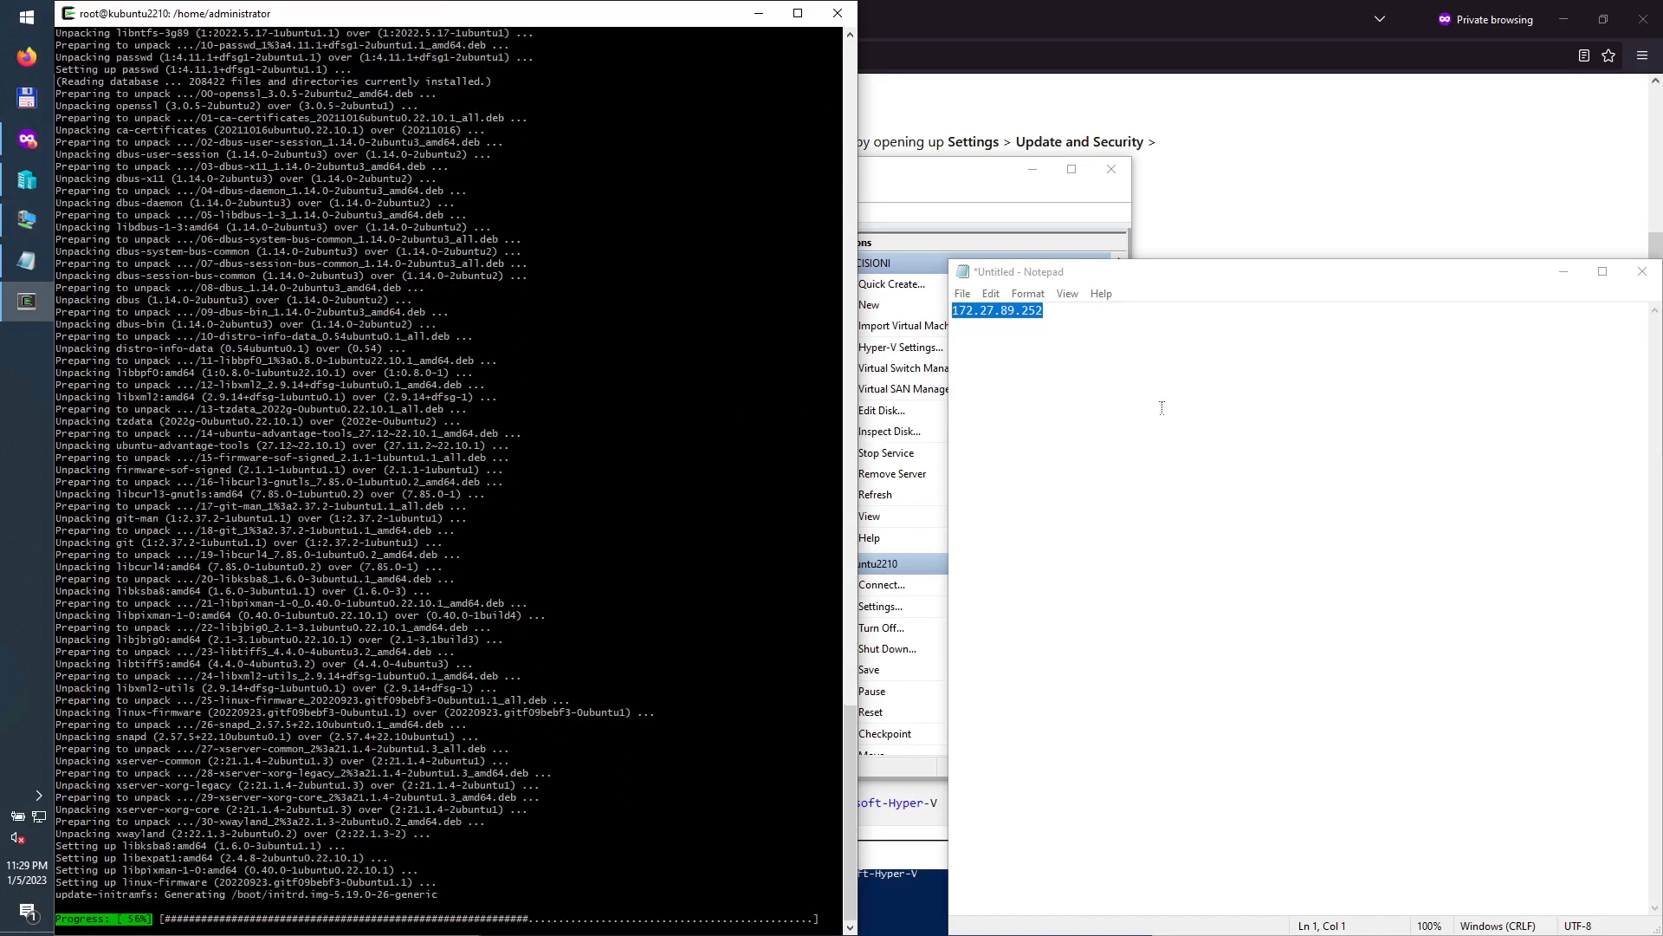
pyautogui.click(953, 257)
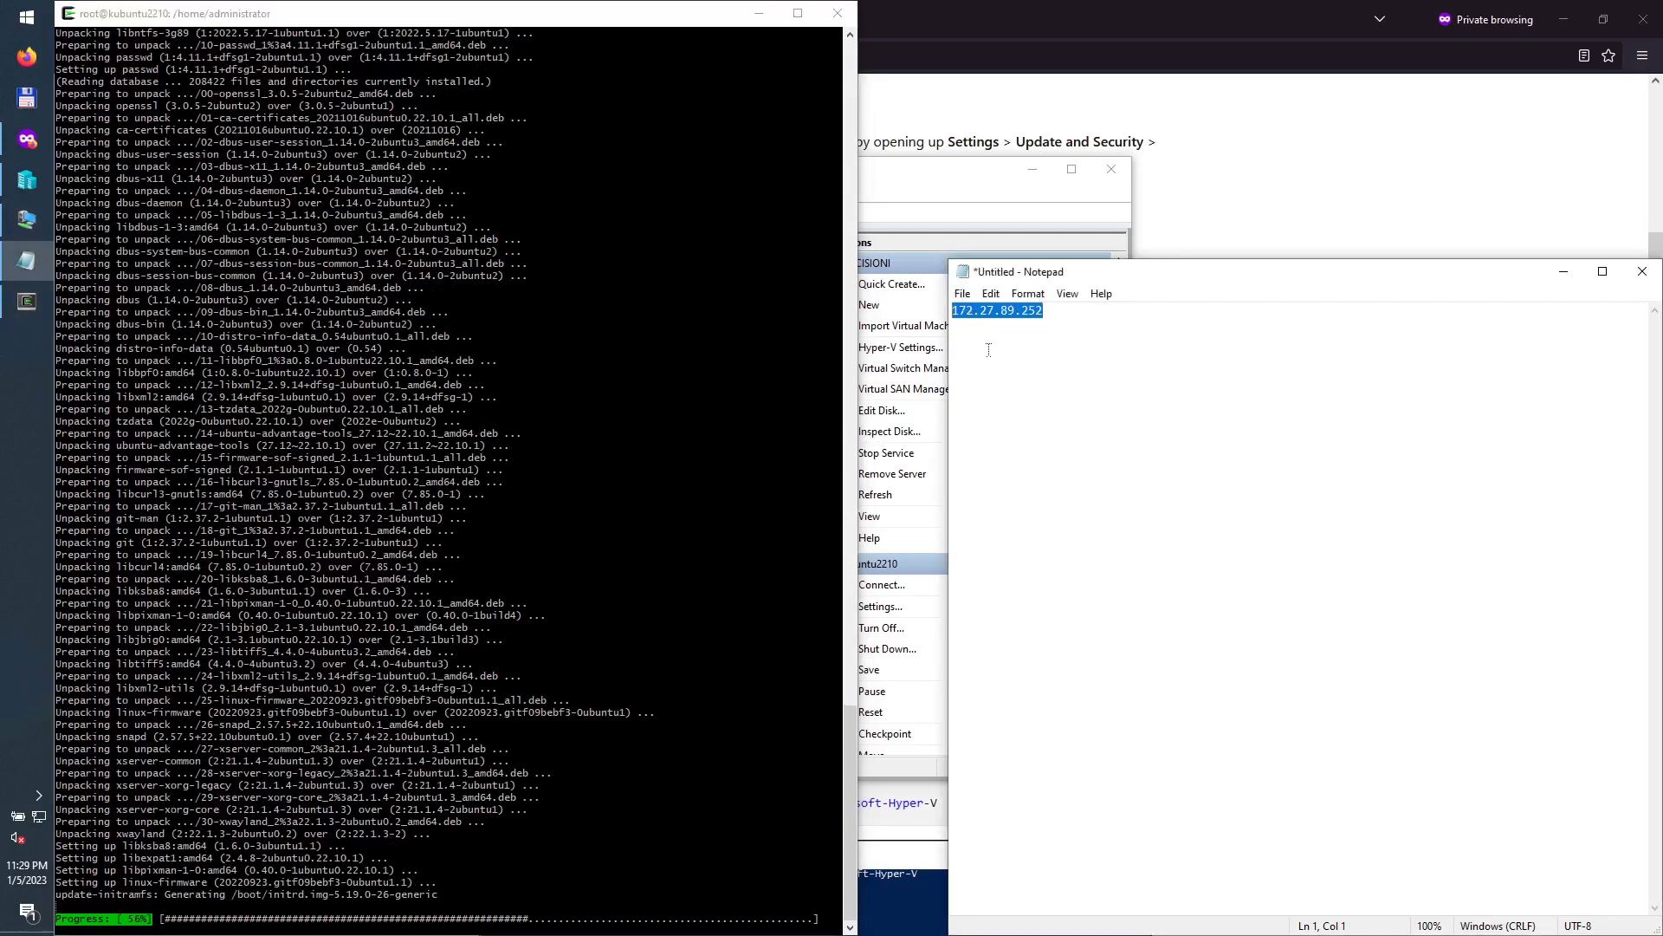
pyautogui.moveTo(950, 258); pyautogui.dragTo(1059, 591)
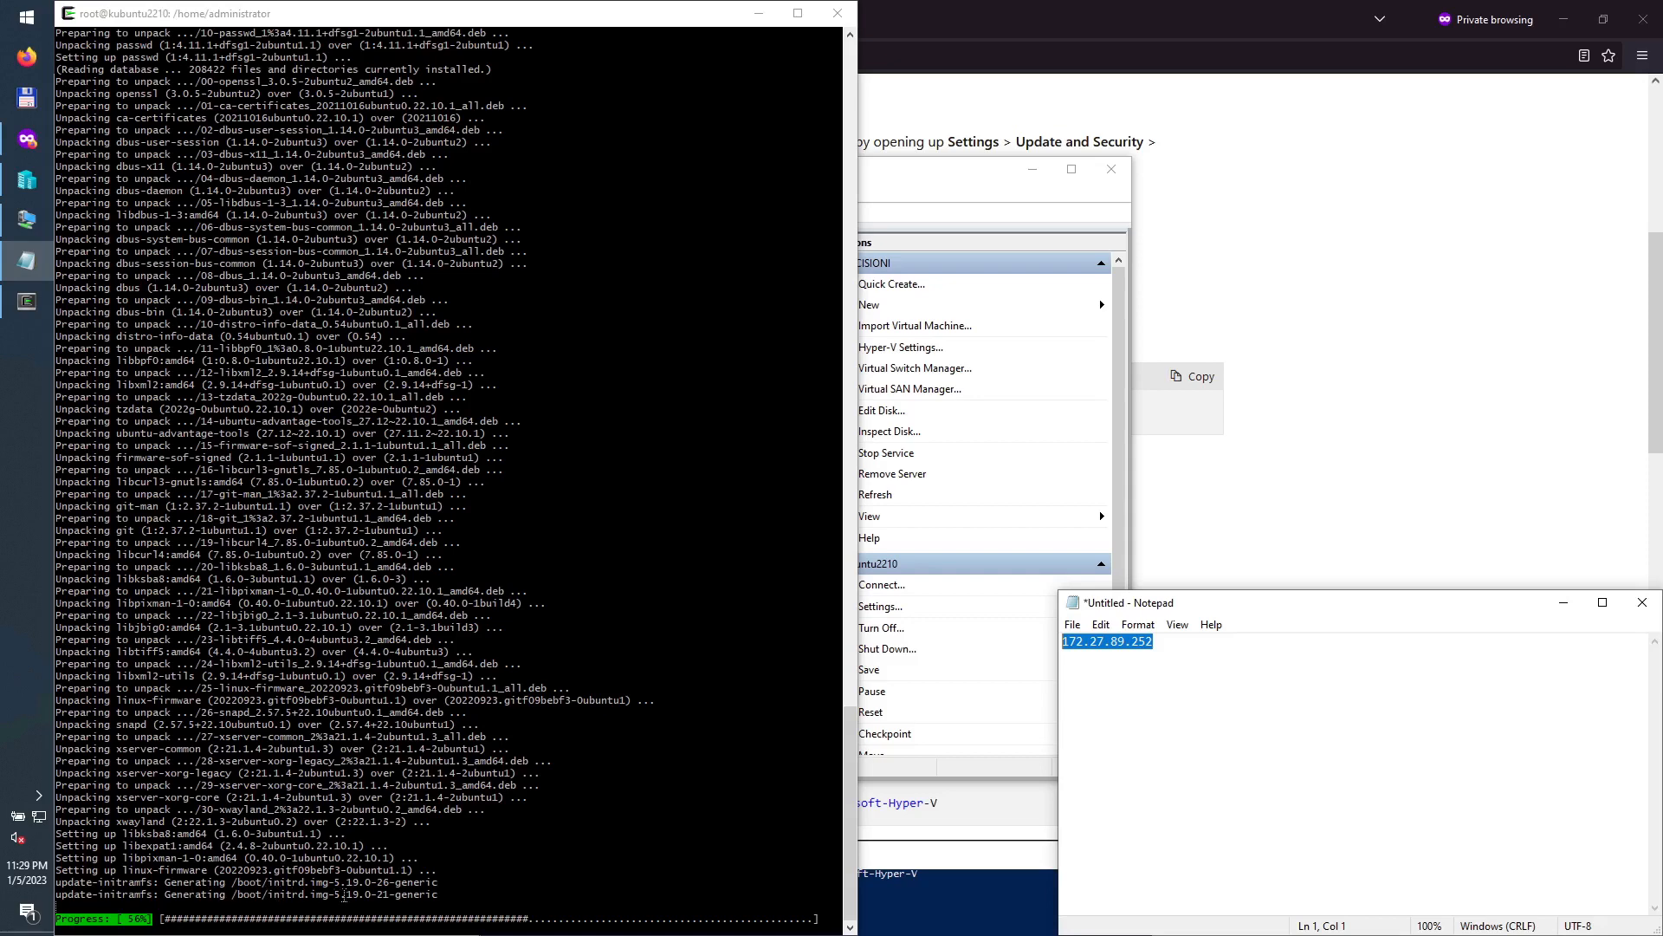
pyautogui.moveTo(307, 893); pyautogui.dragTo(389, 893)
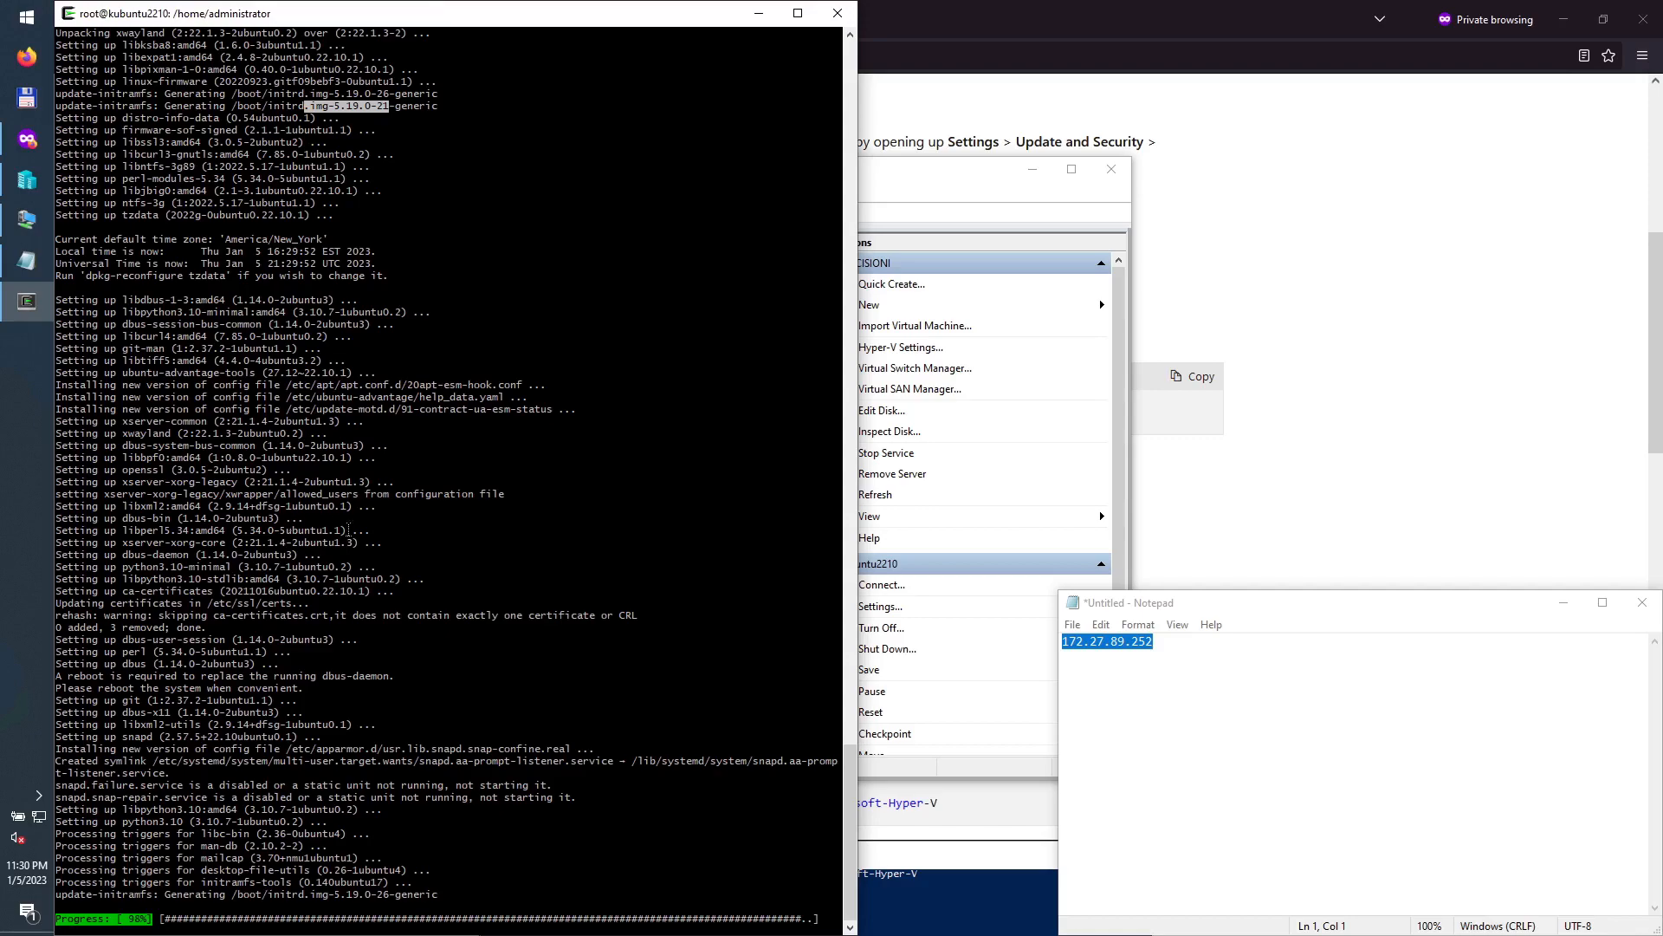
pyautogui.scroll(20, 450, 560)
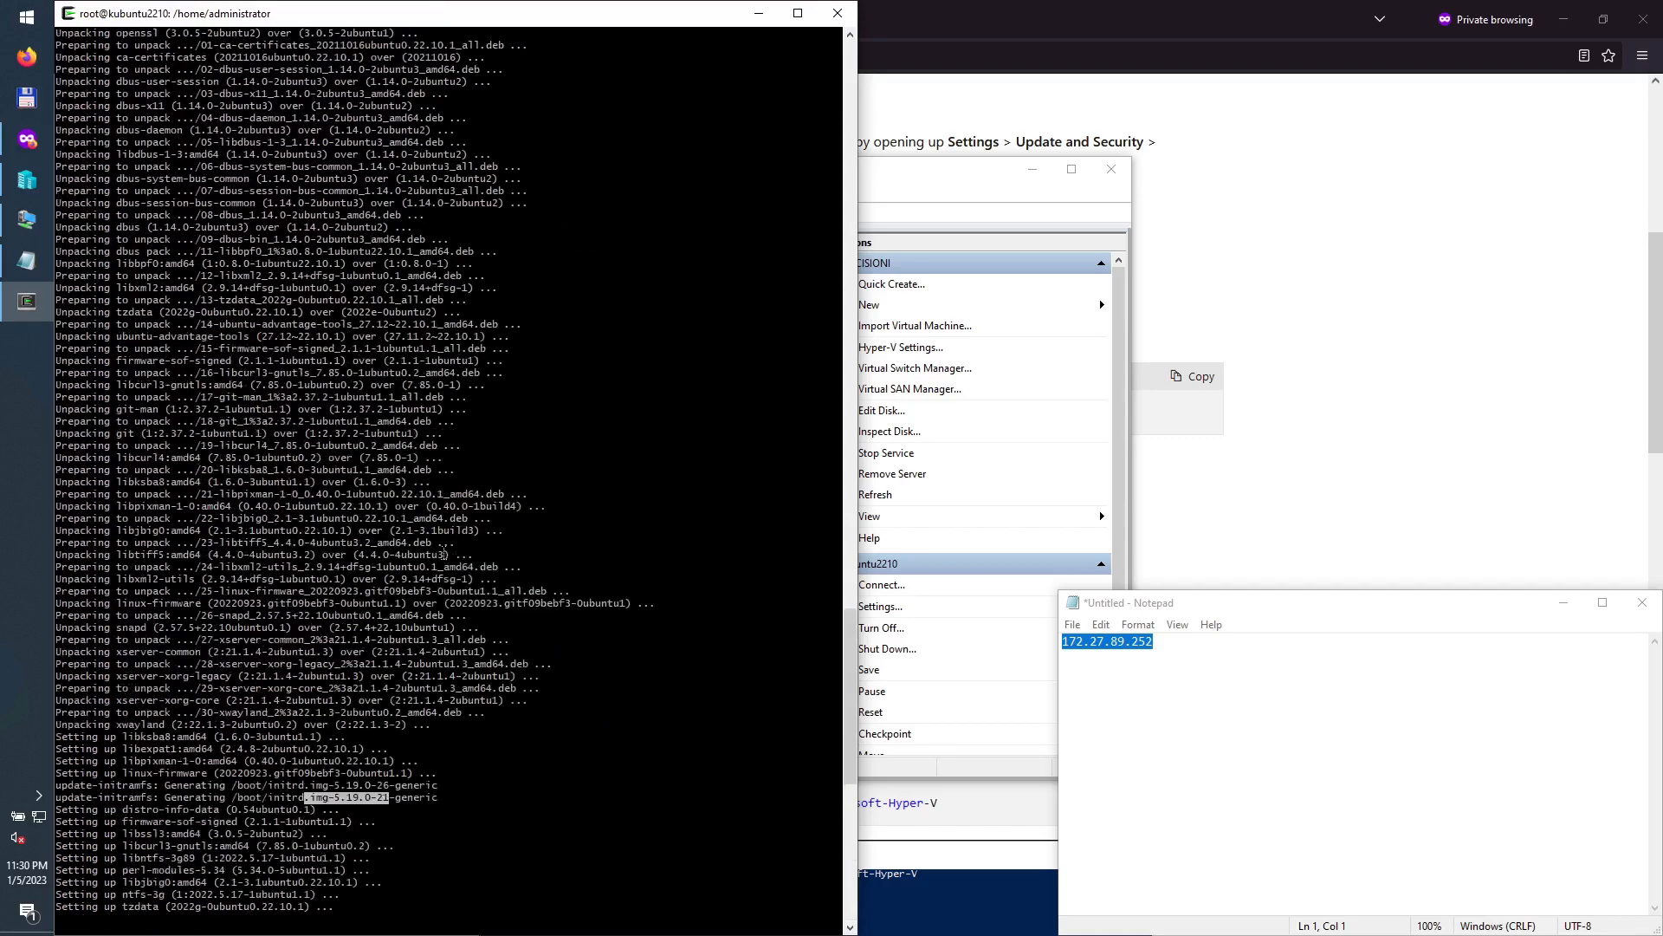
pyautogui.scroll(20, 442, 554)
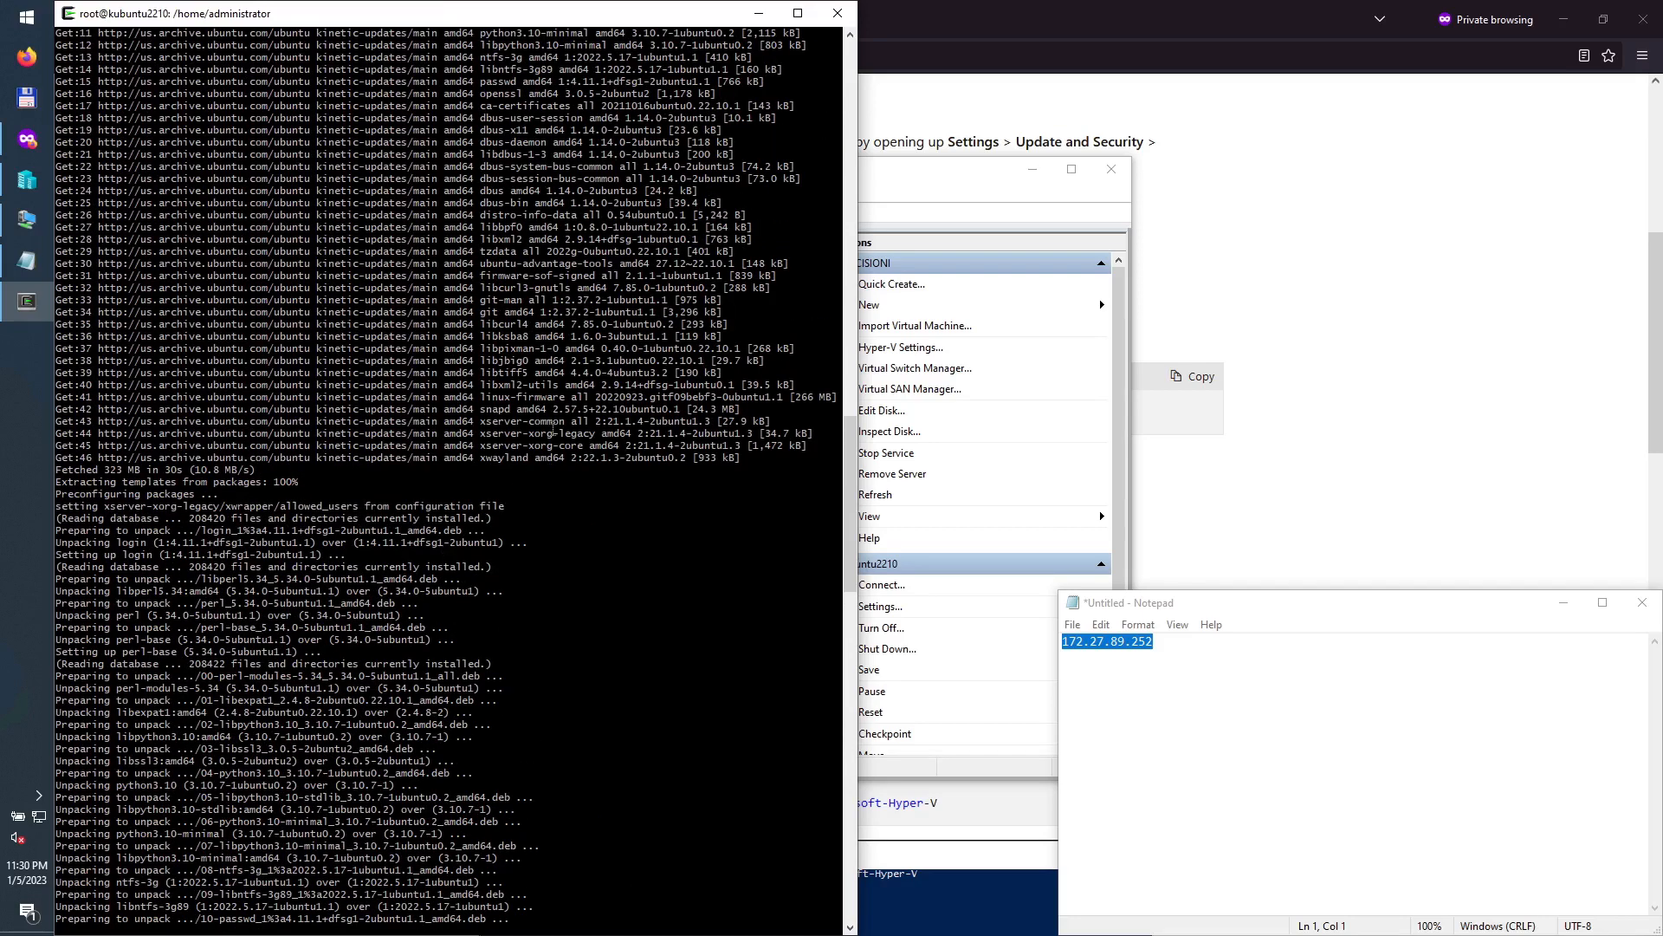
pyautogui.scroll(2, 568, 445)
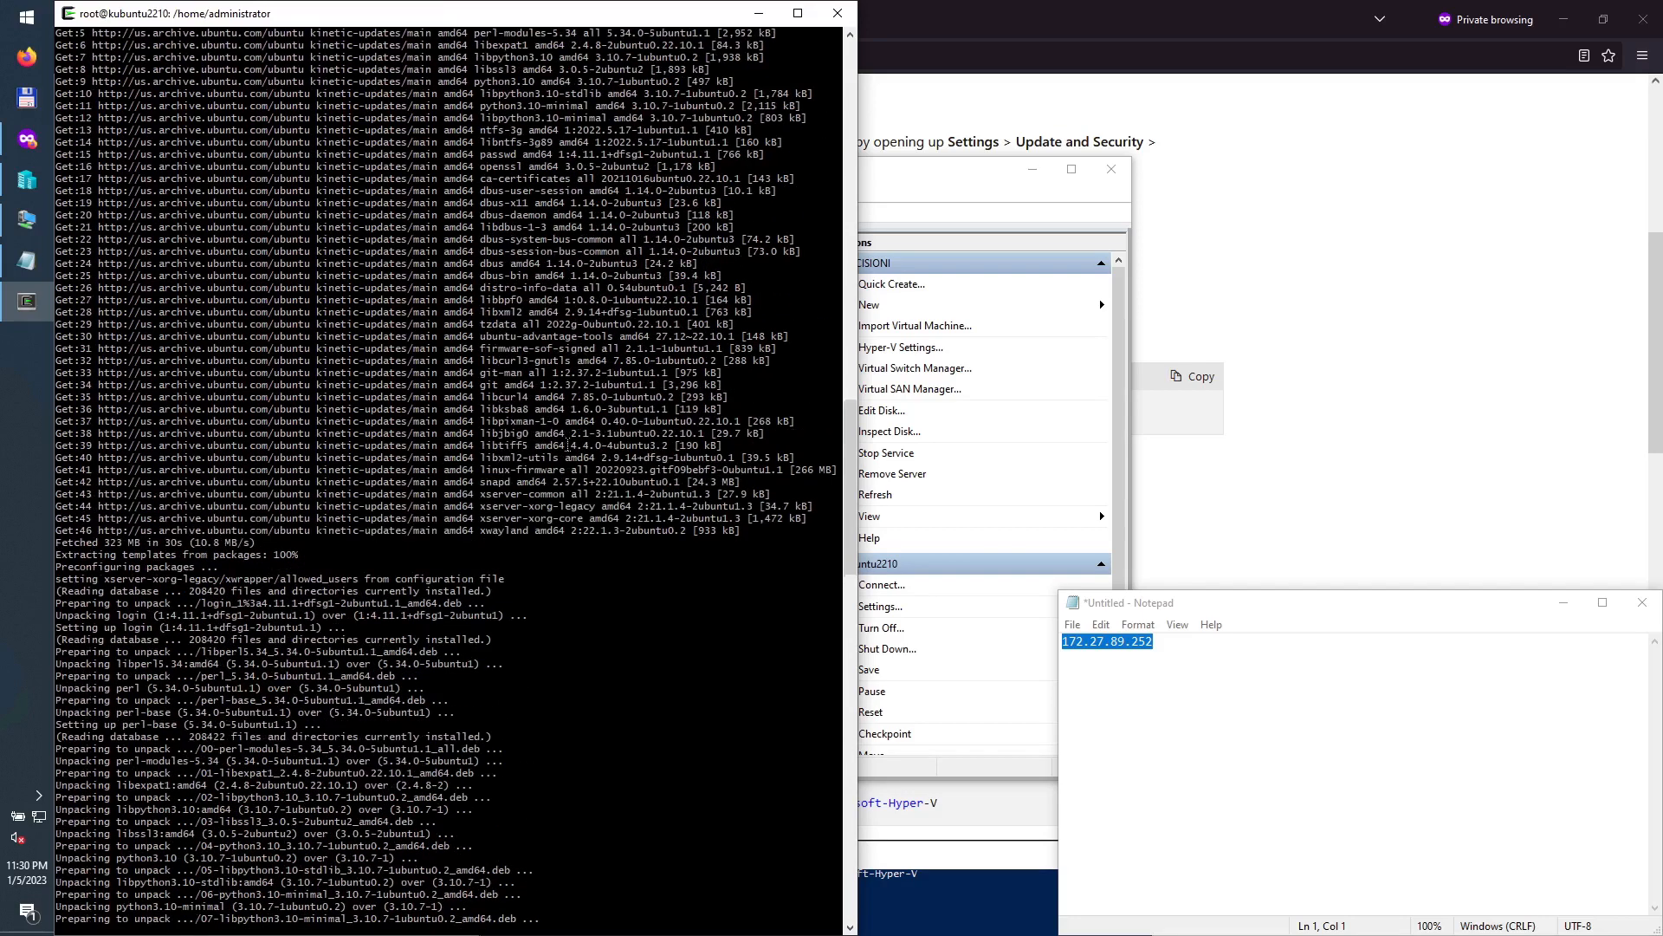
pyautogui.scroll(2, 568, 445)
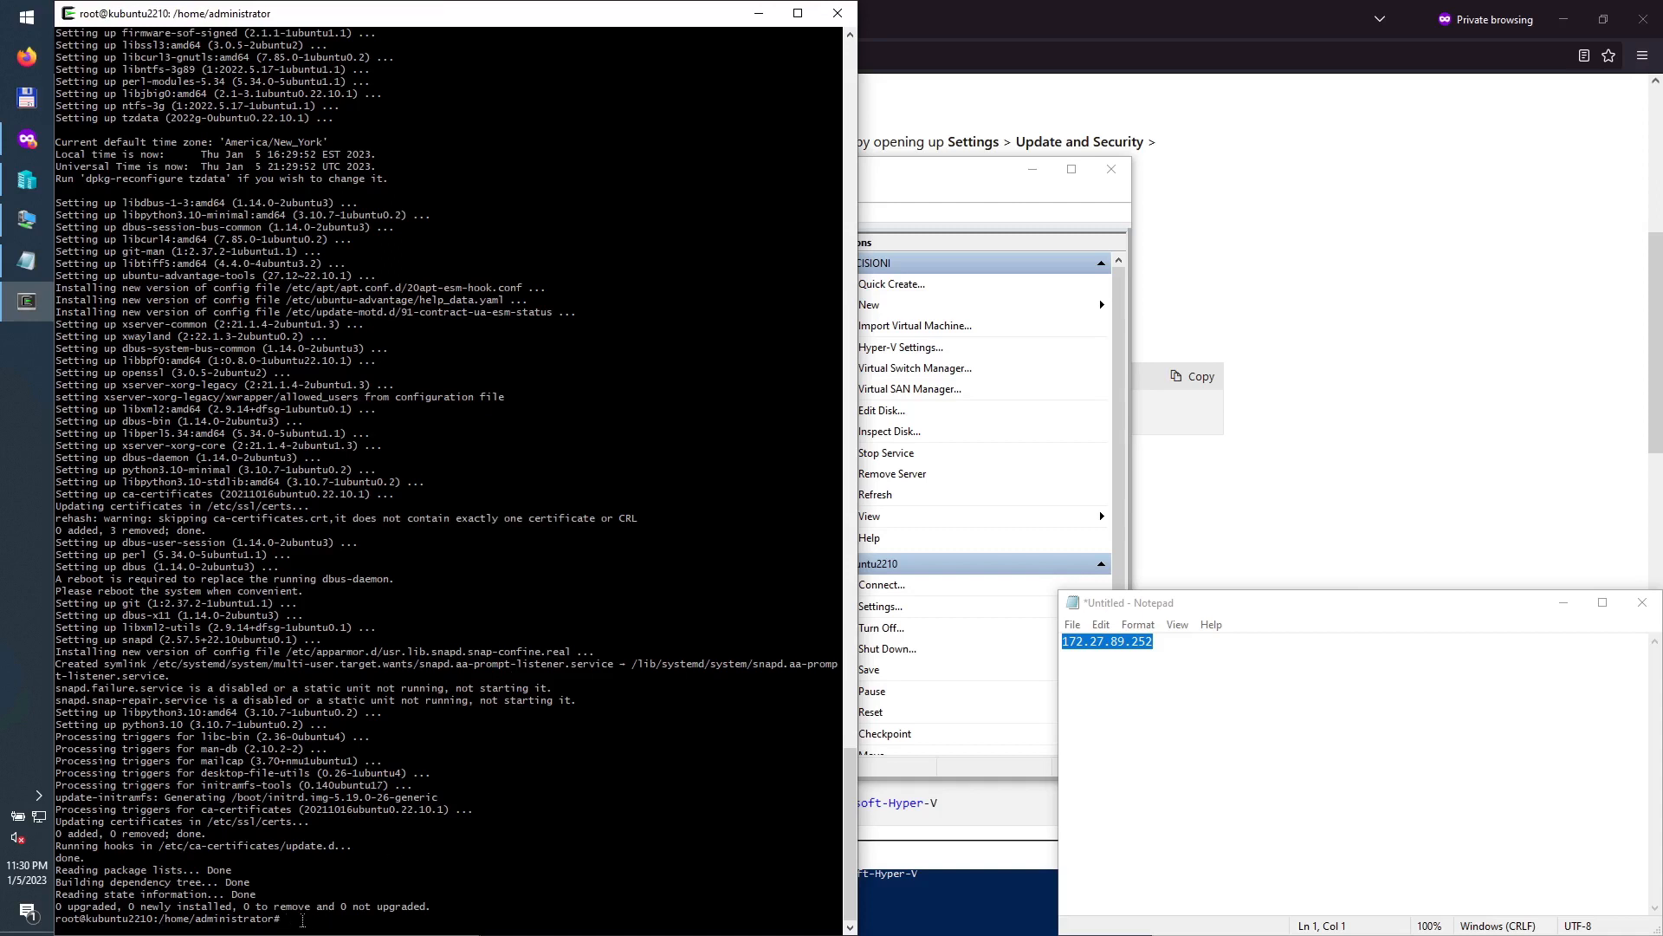
# Step: Reboot the VM with the reboot command over SSH and bring Hyper-V Manager forward
pyautogui.write('eboot')
pyautogui.press('Return')
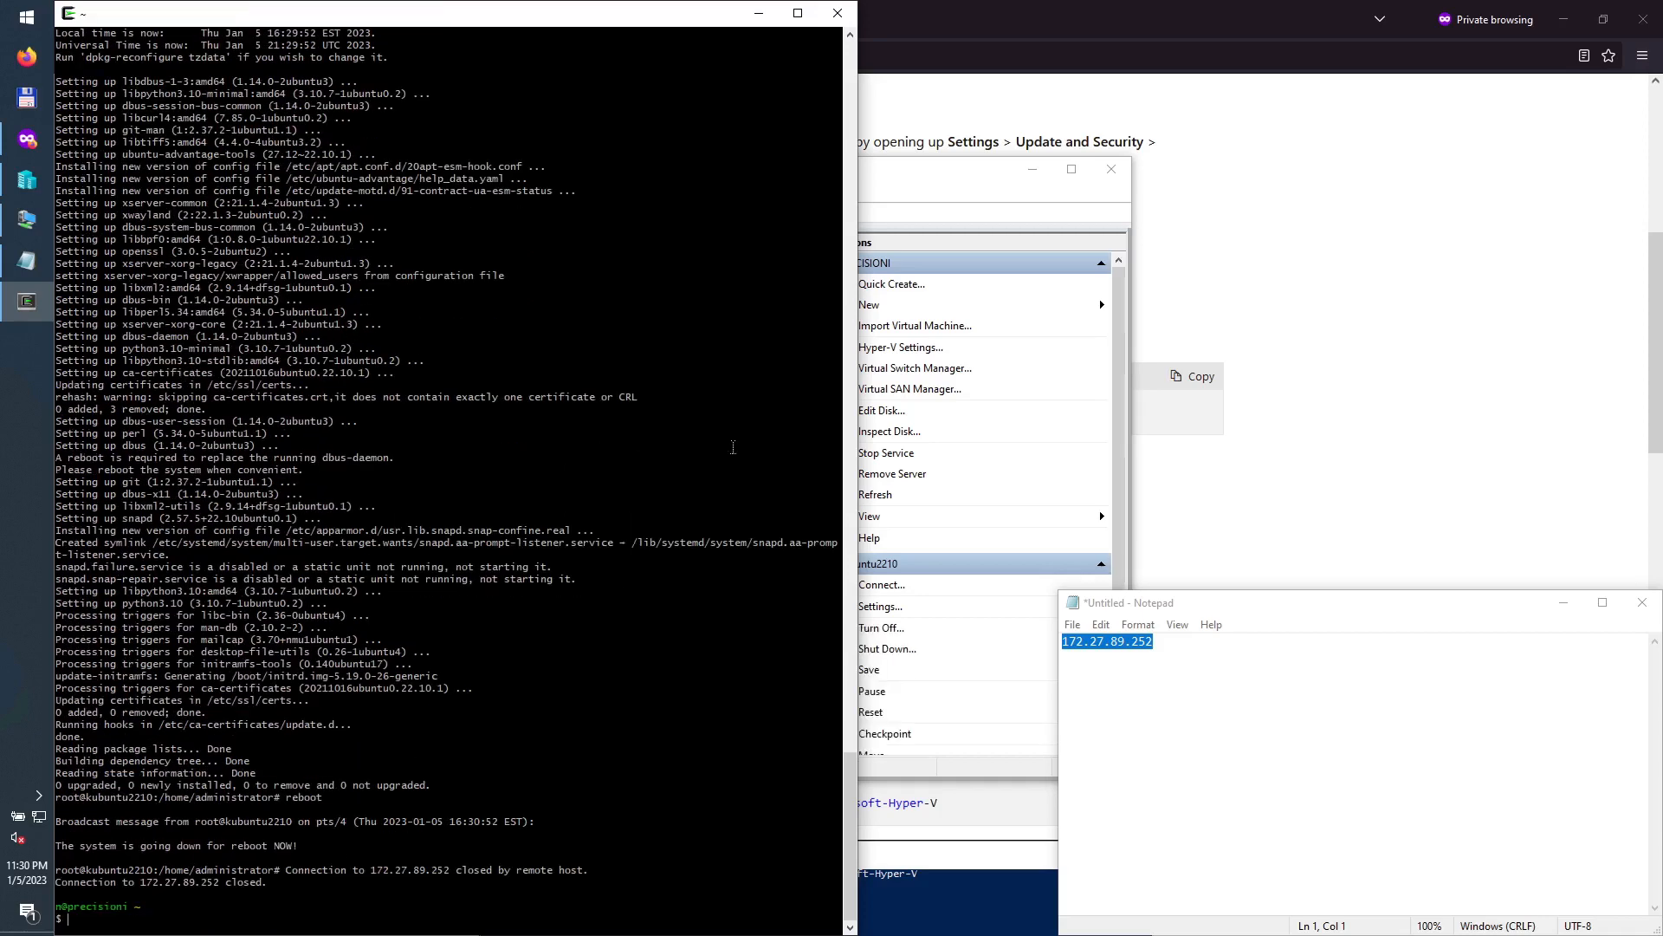
pyautogui.click(908, 177)
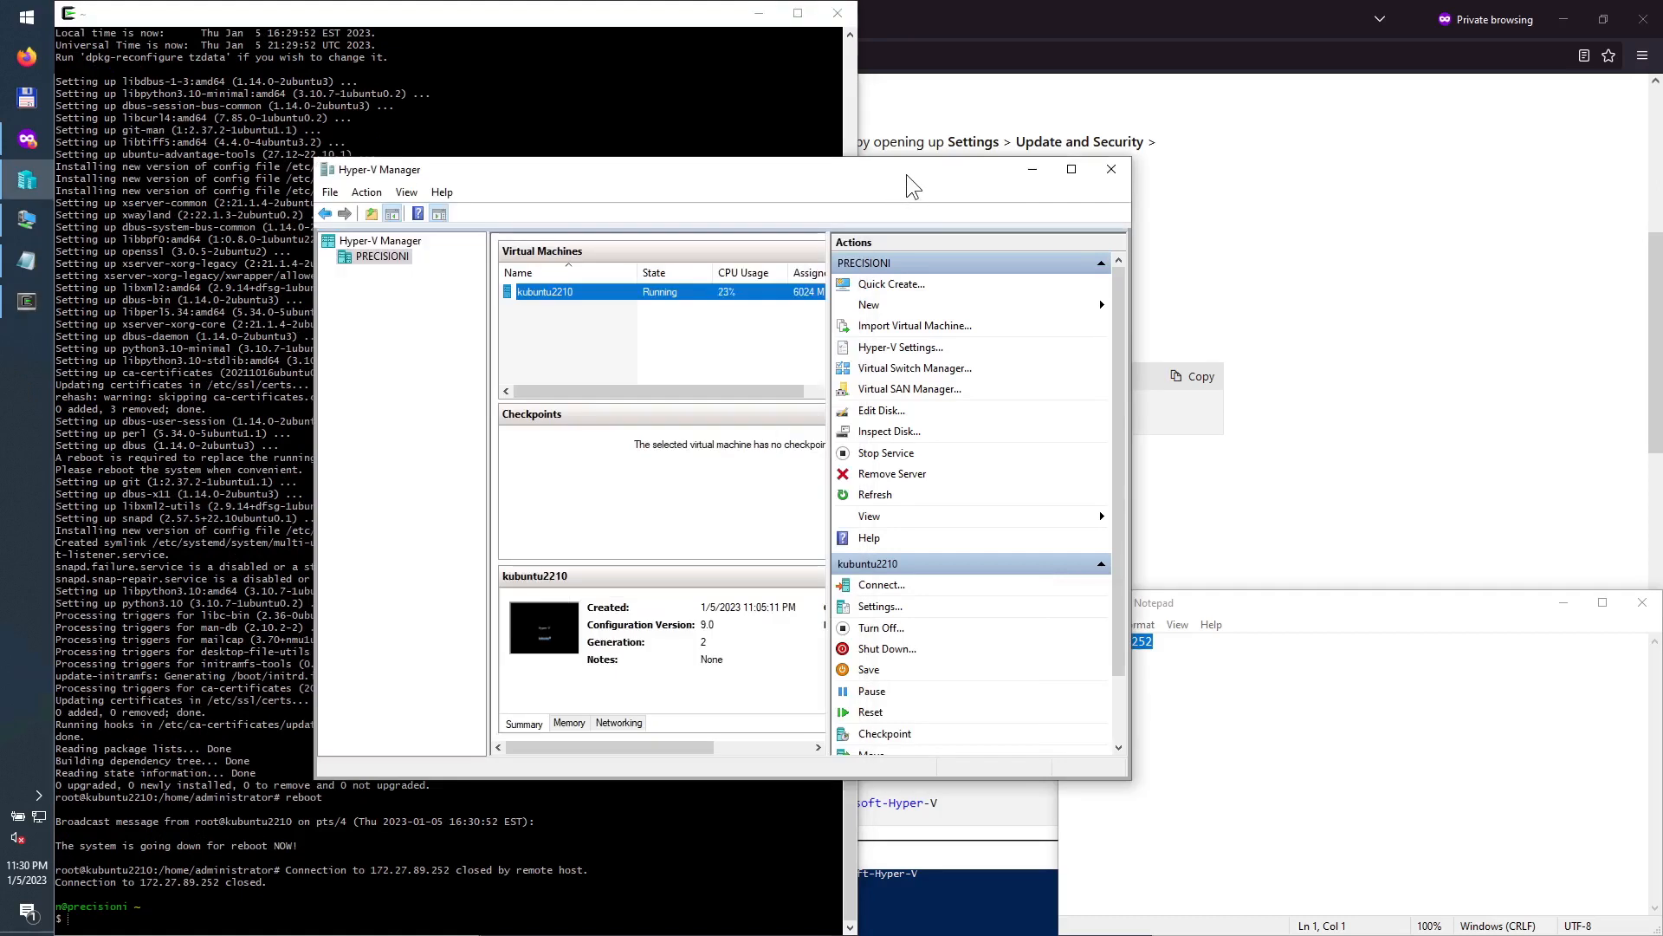
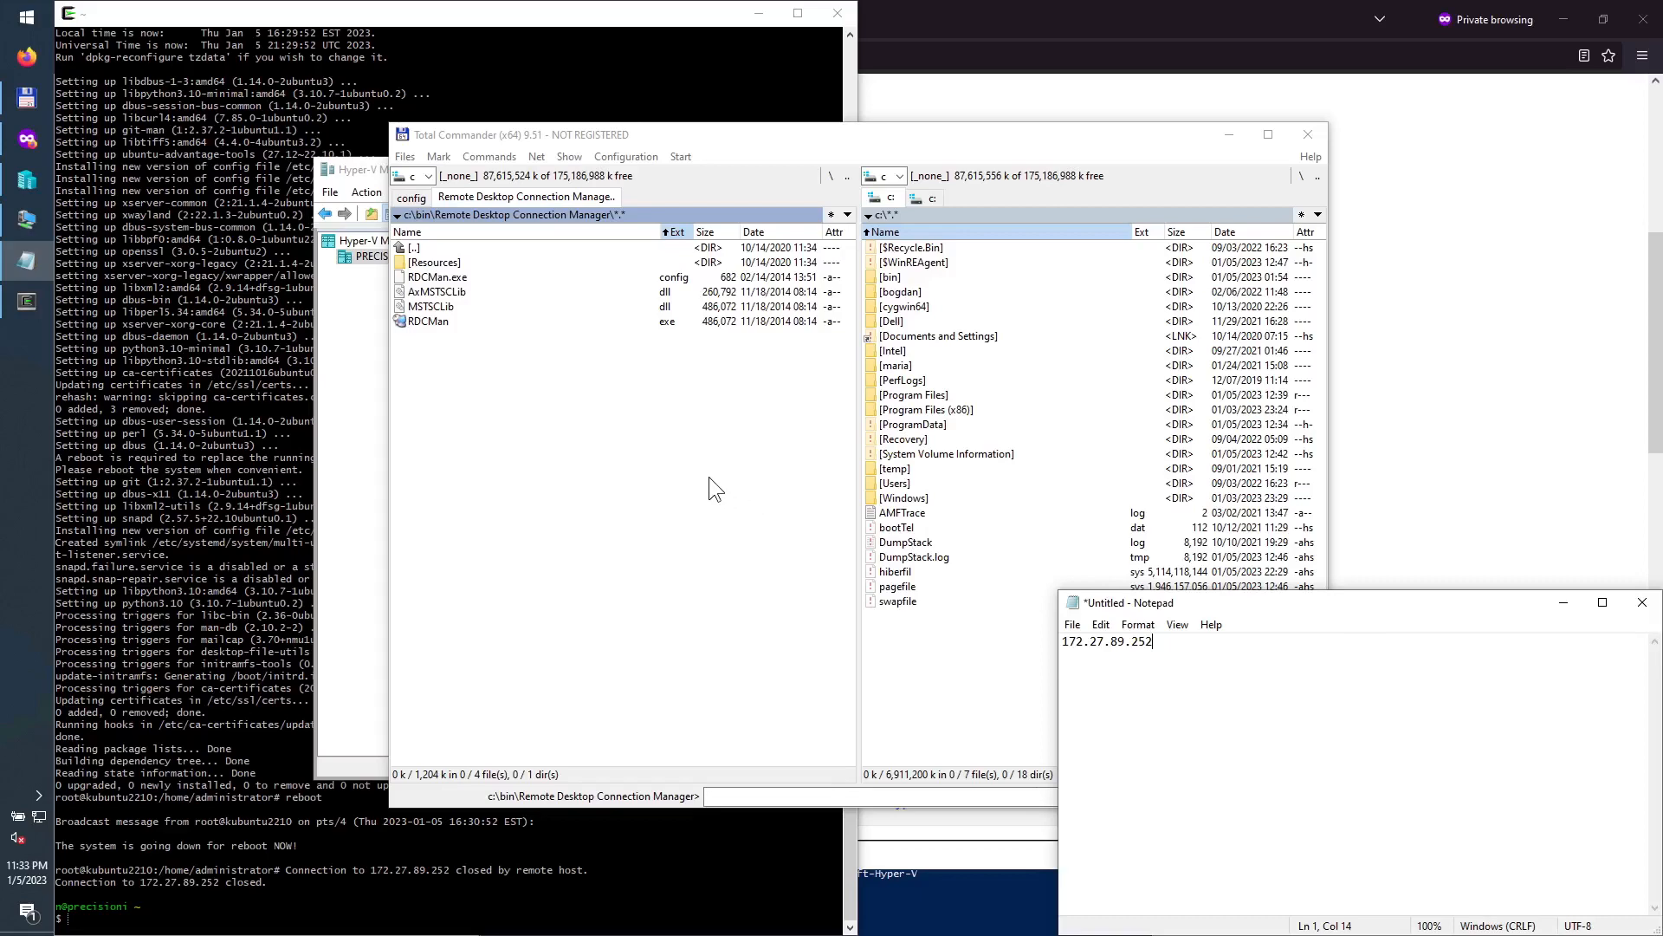
# Step: Try Remote Desktop Connection from Start, close it, then launch RDCMan from its Total Commander folder
pyautogui.click(35, 23)
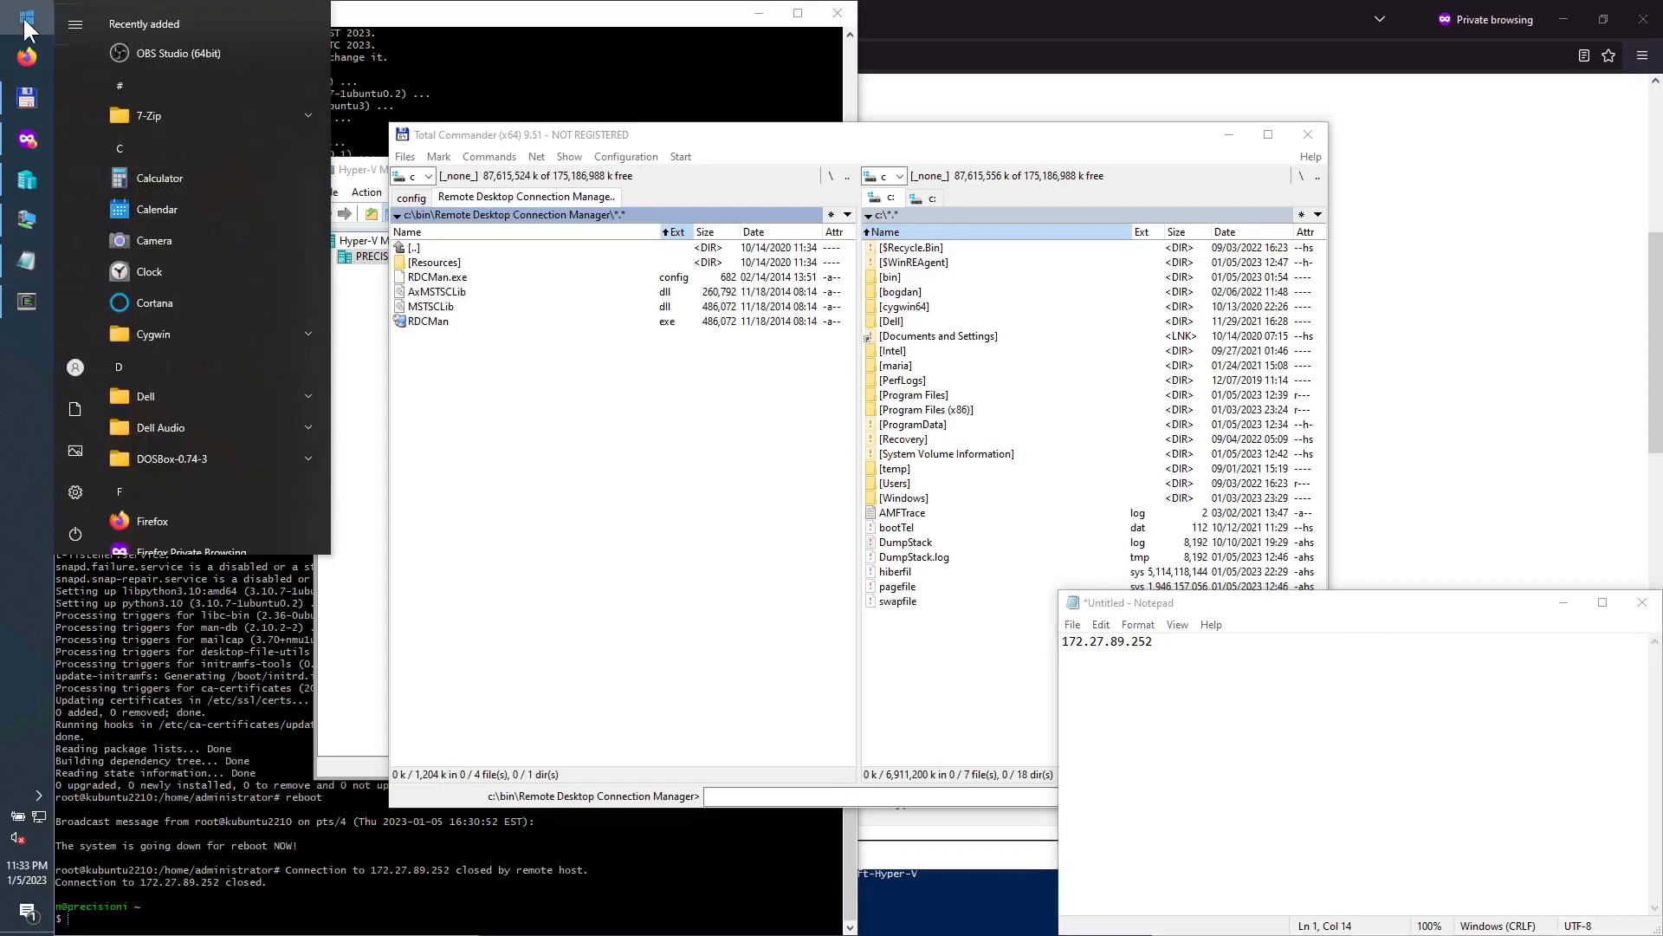
pyautogui.write('rem')
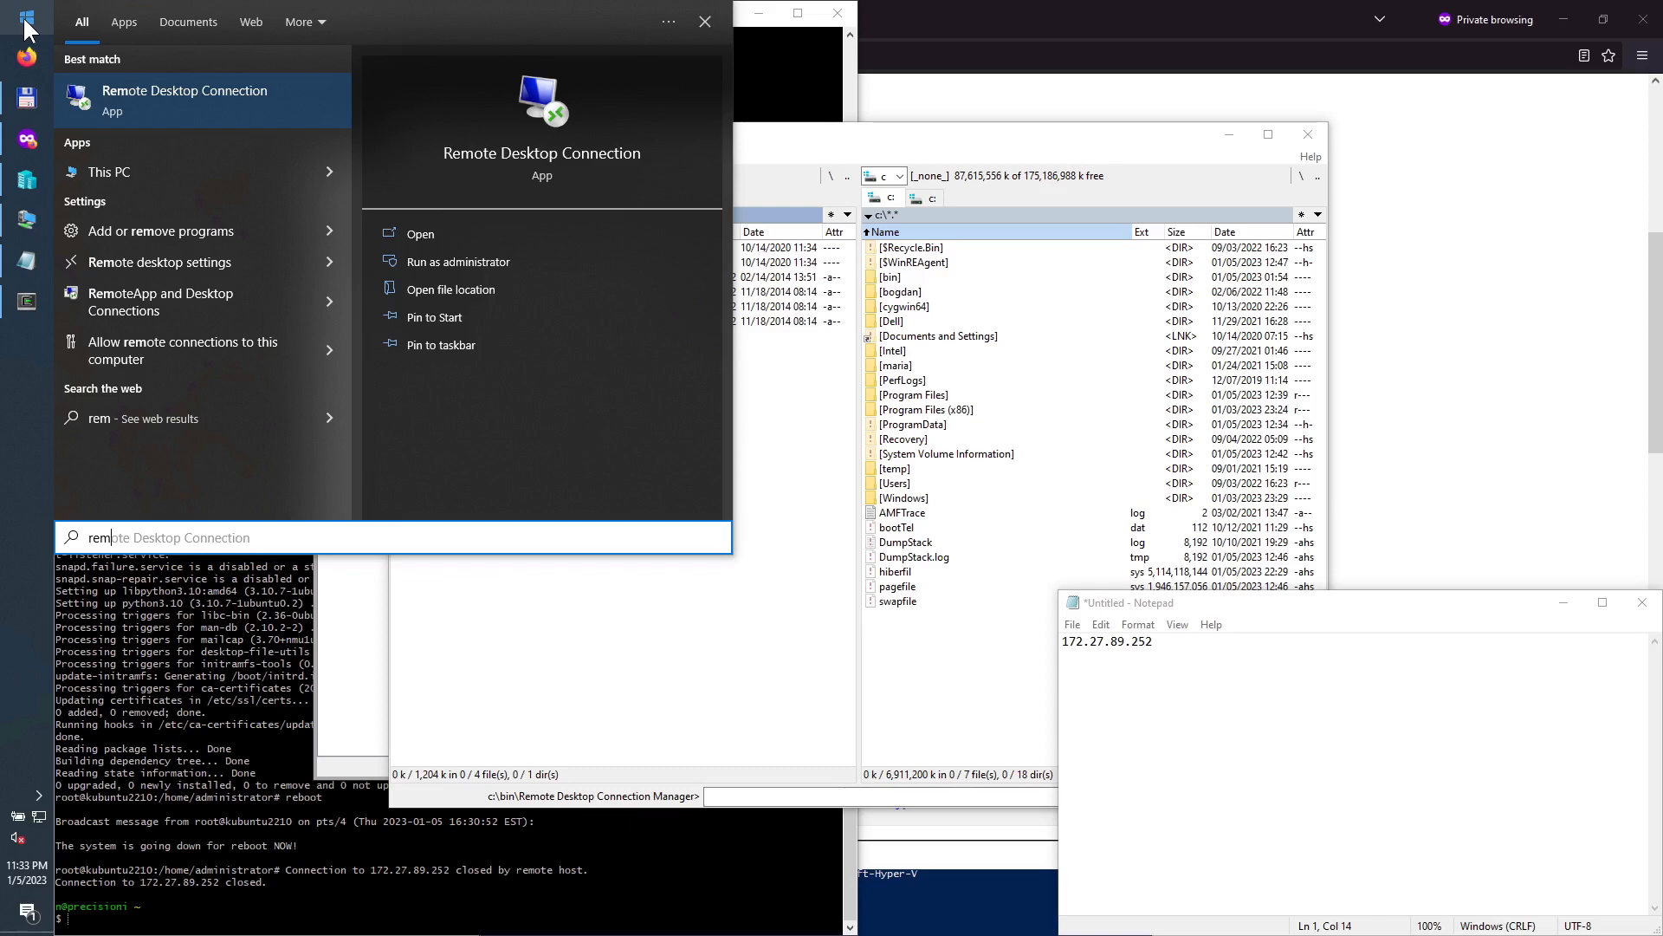
pyautogui.press('Return')
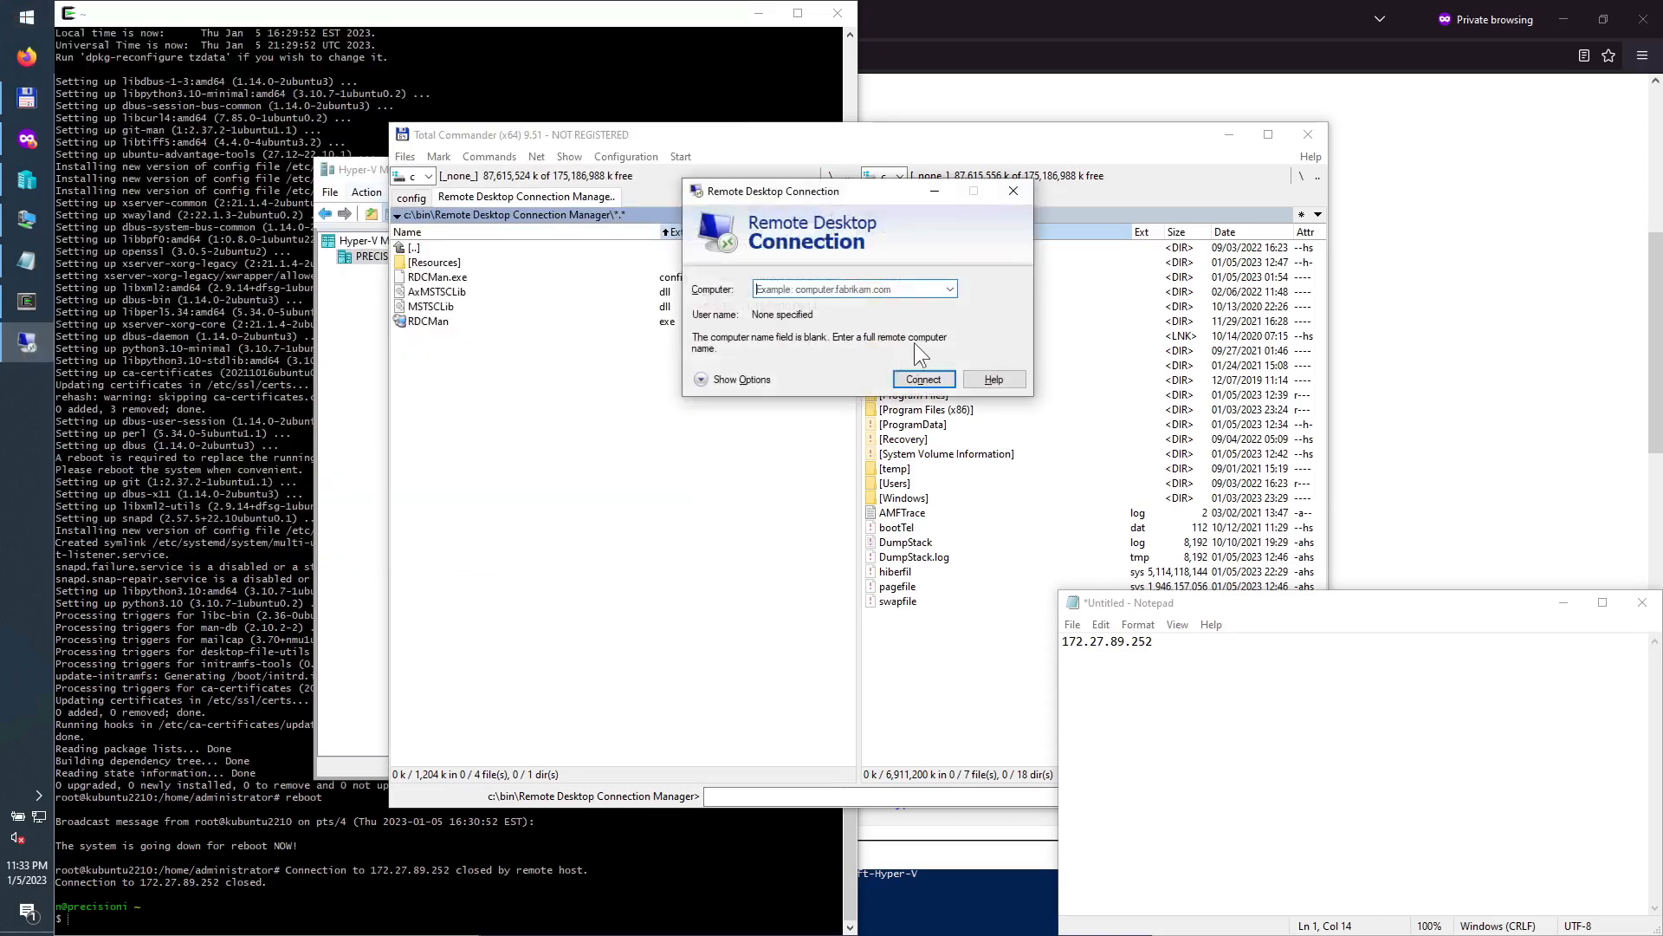
pyautogui.click(1012, 191)
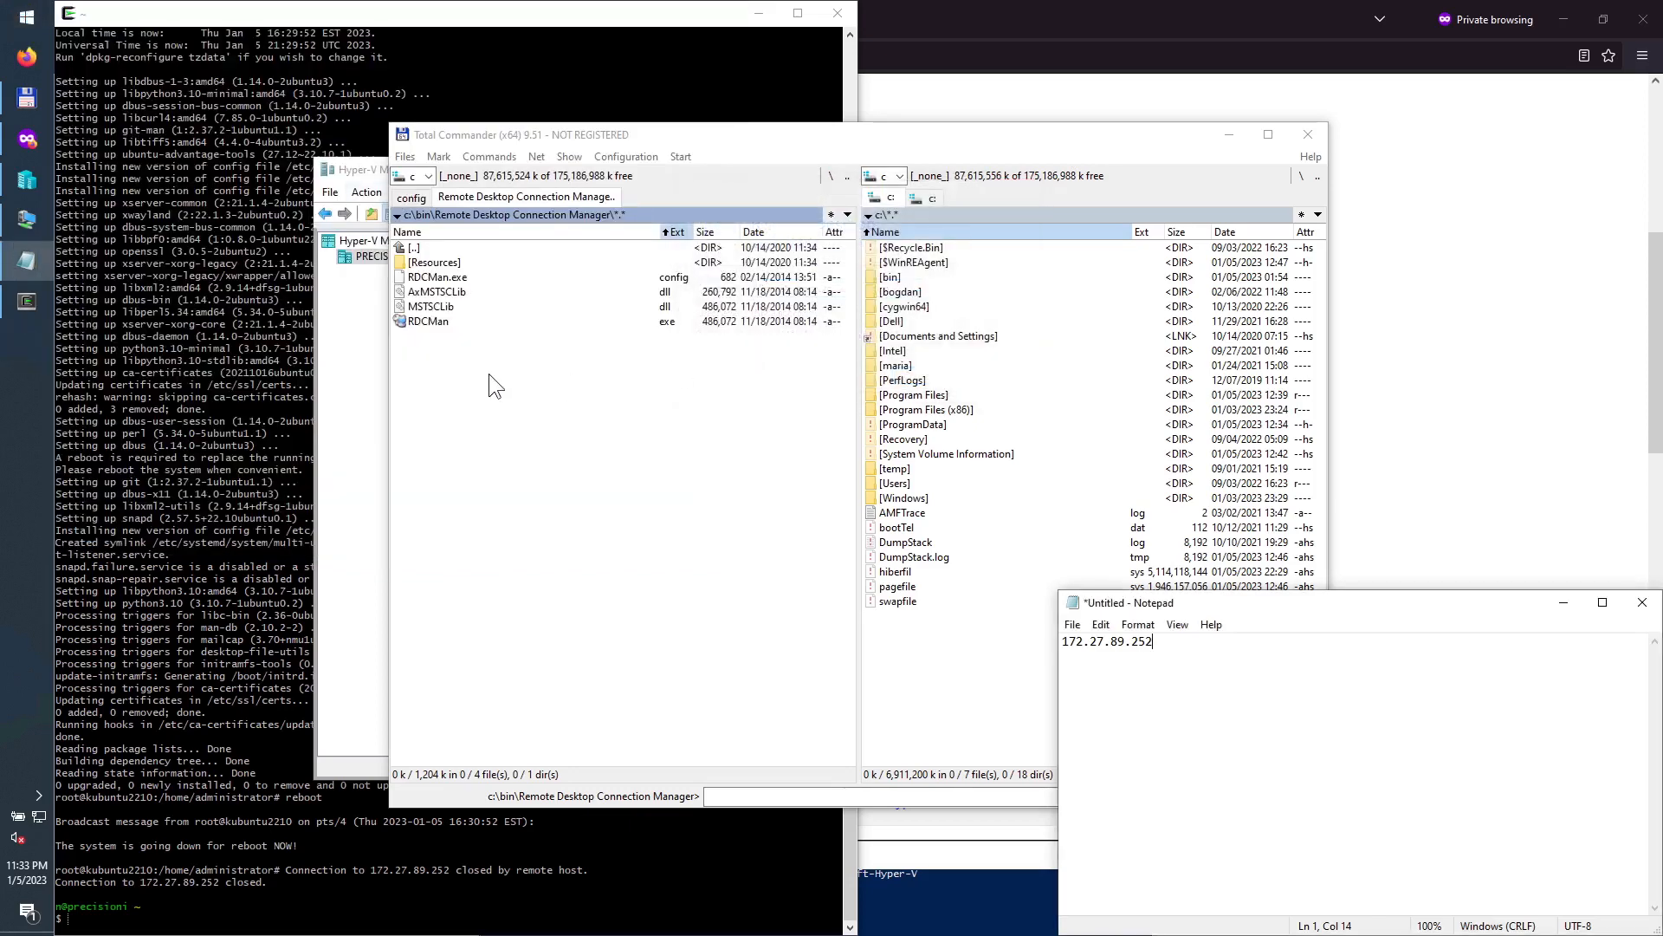
pyautogui.click(438, 324)
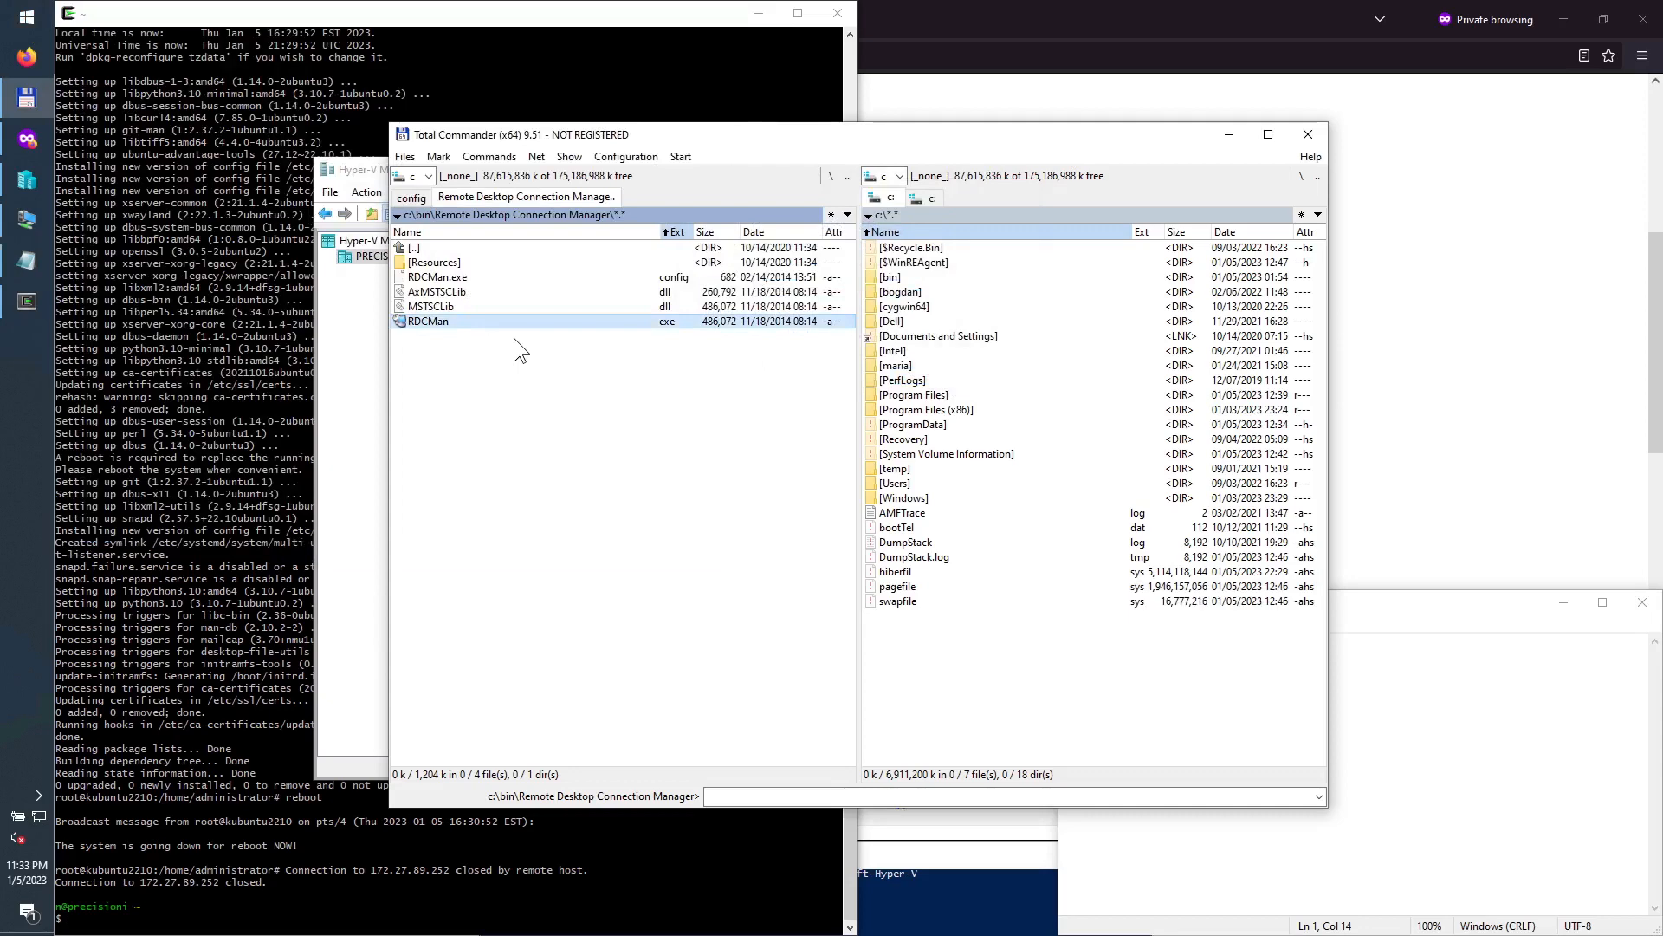
pyautogui.doubleClick(438, 324)
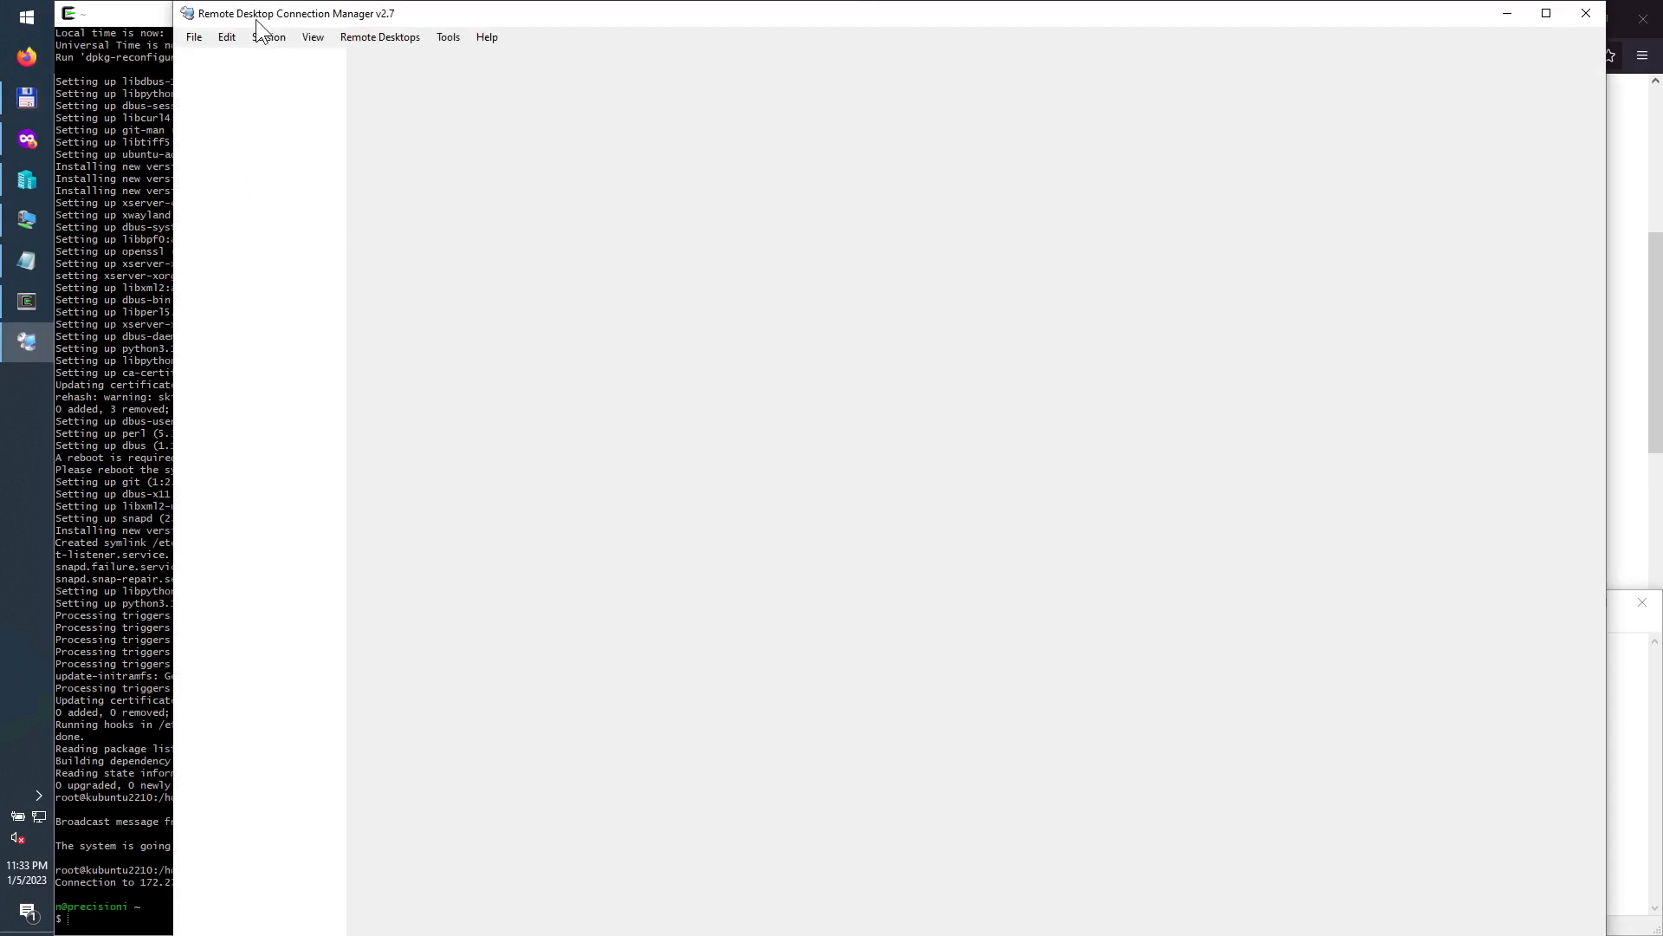
# Step: Create and save a new Remote Desktop Connection Manager file named rdc in Documents
pyautogui.click(194, 39)
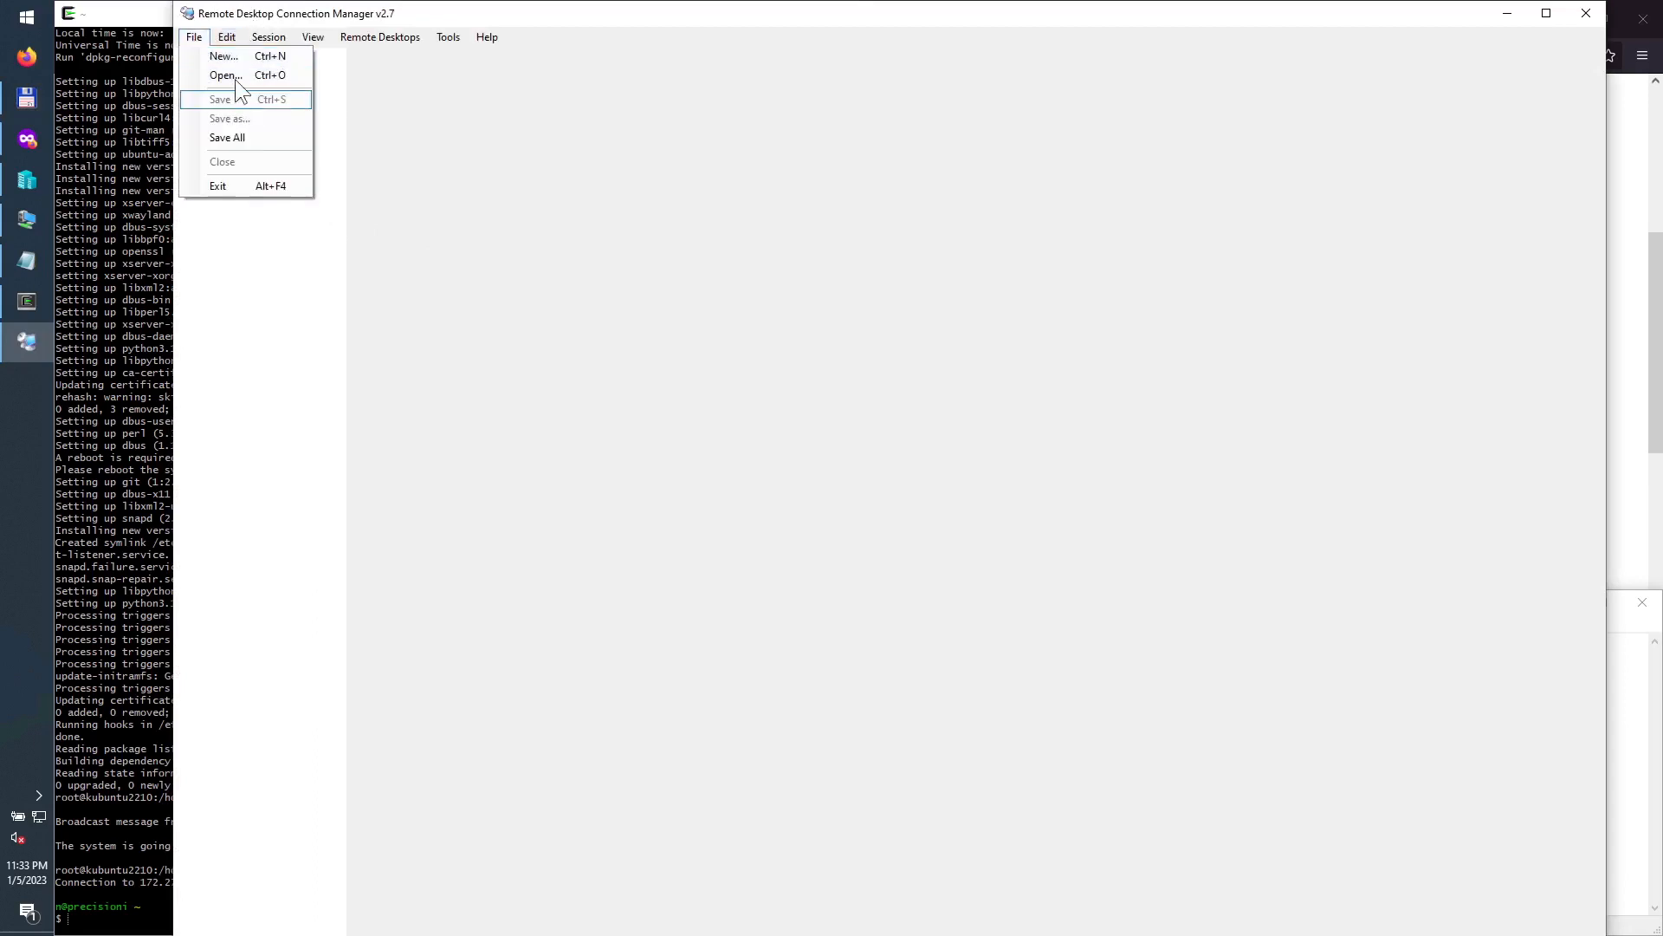
pyautogui.click(232, 59)
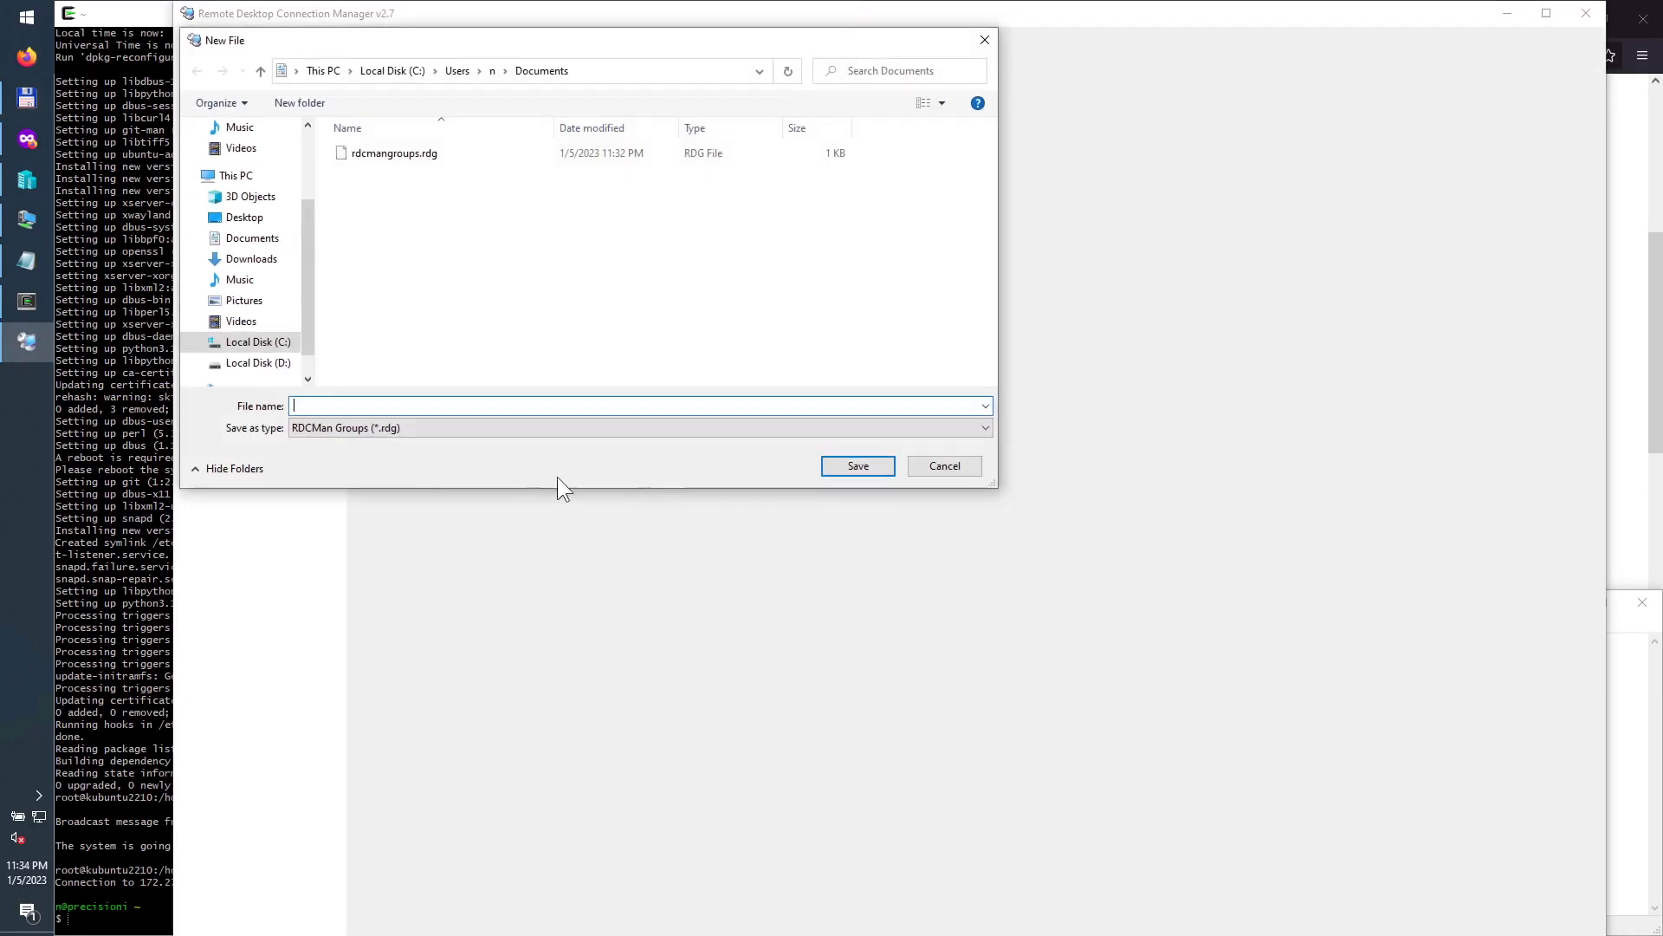
pyautogui.write('rdc')
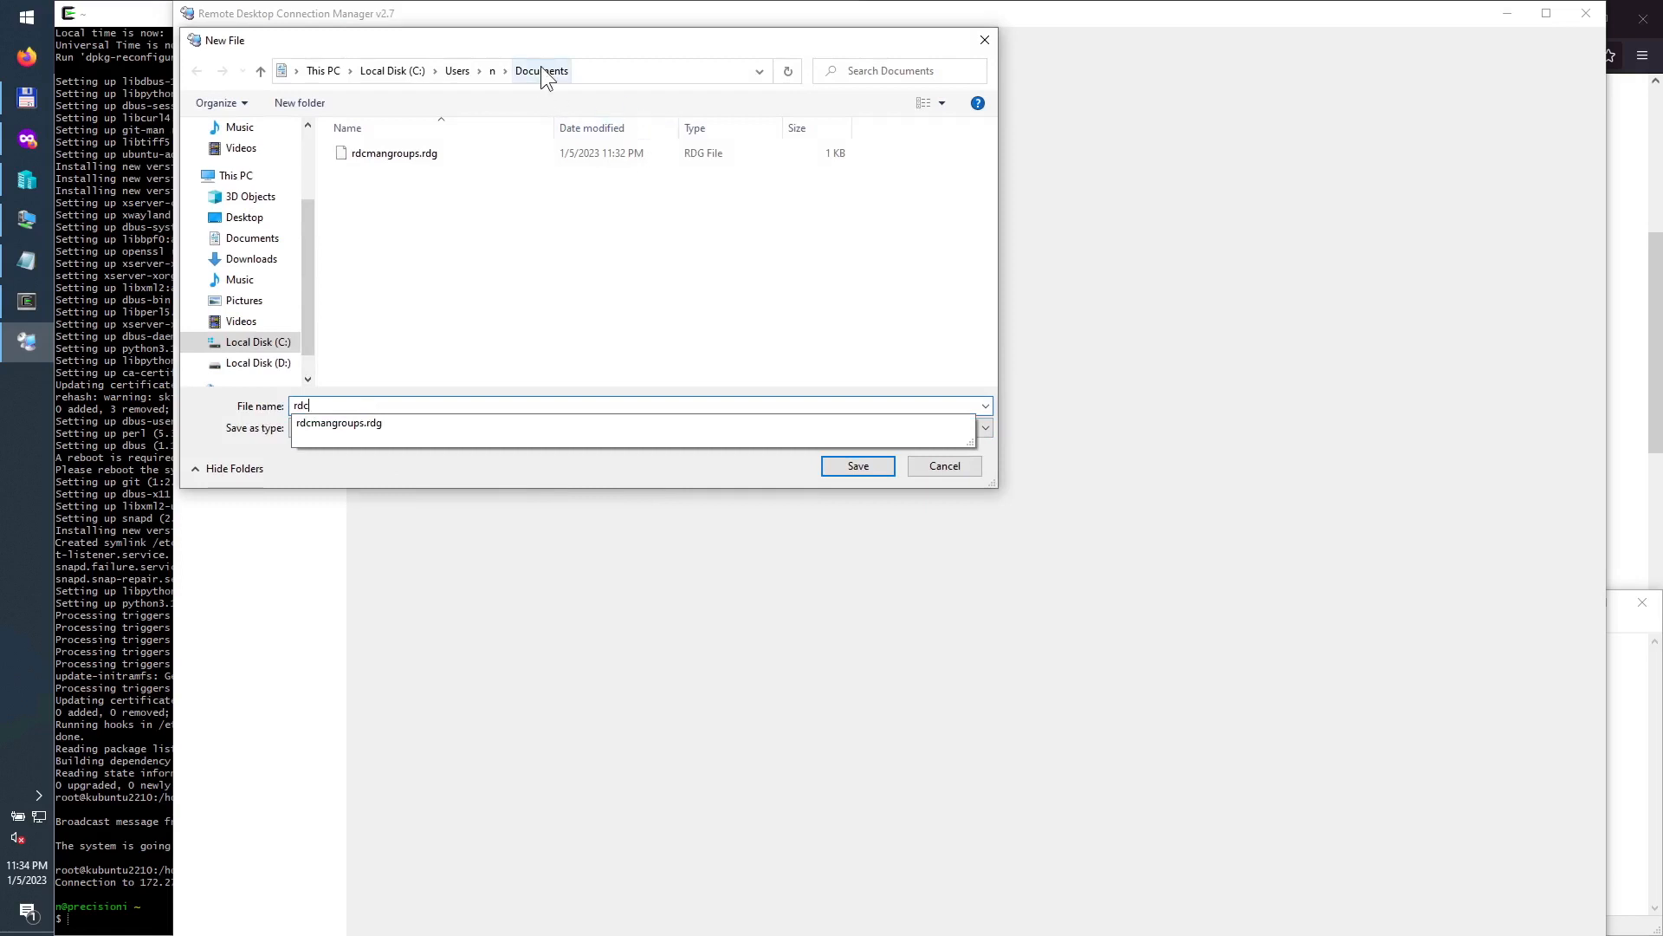
pyautogui.click(856, 468)
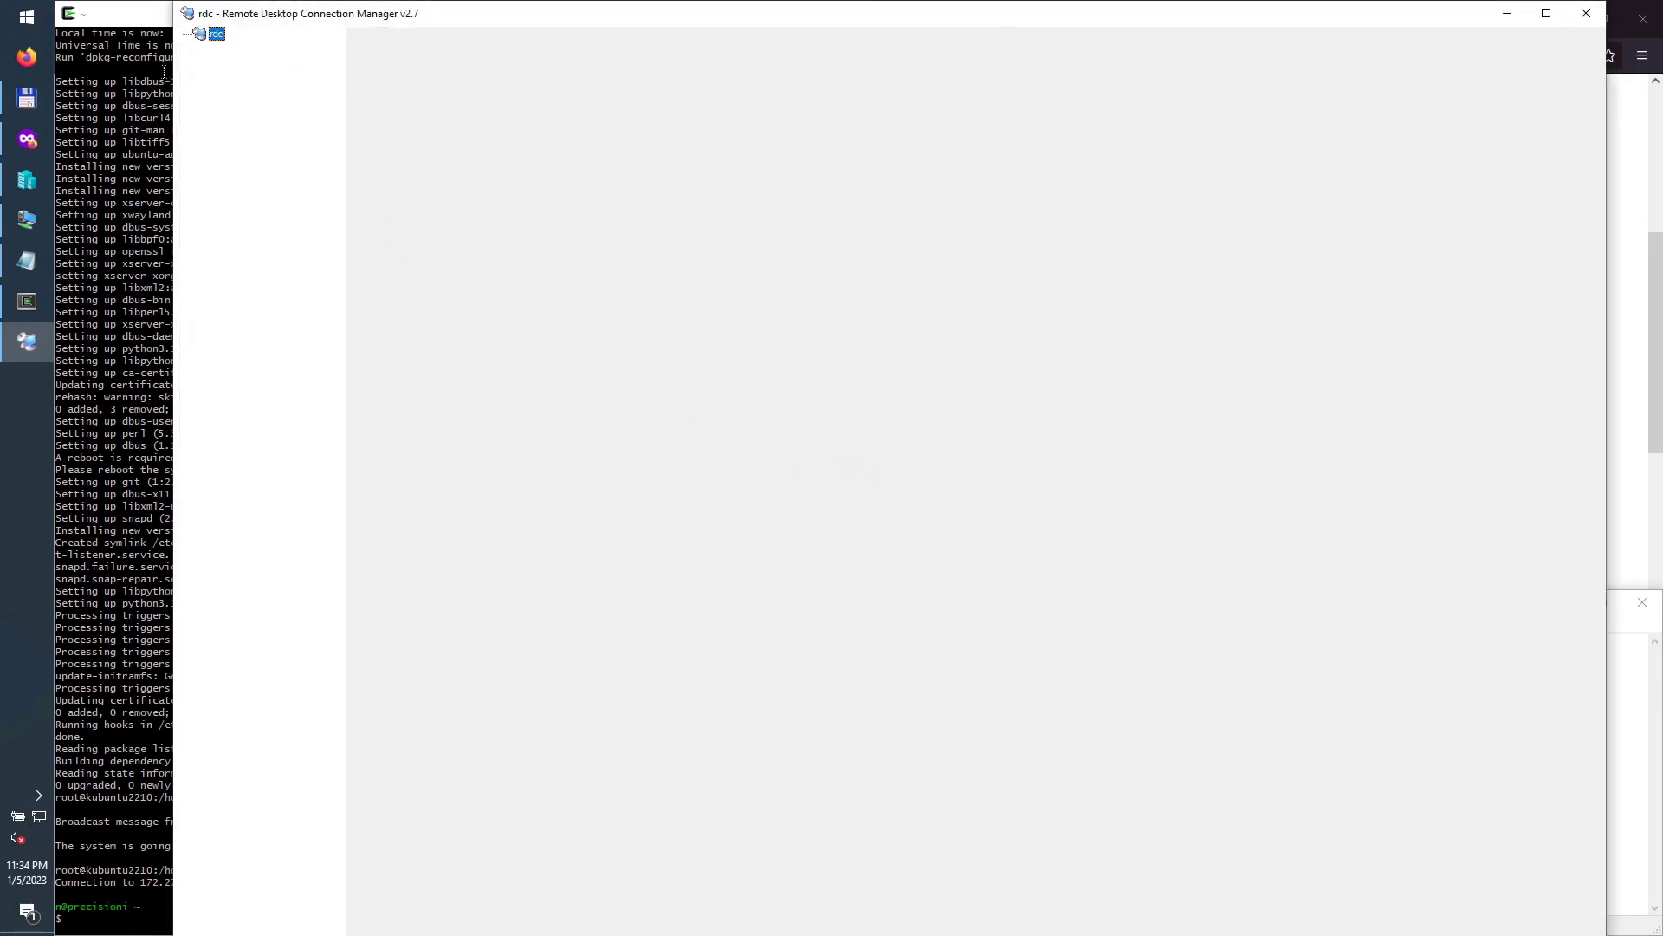
# Step: Add a server to the rdc group, pasting 172.27.89.252 from the notes as its server name
pyautogui.rightClick(215, 33)
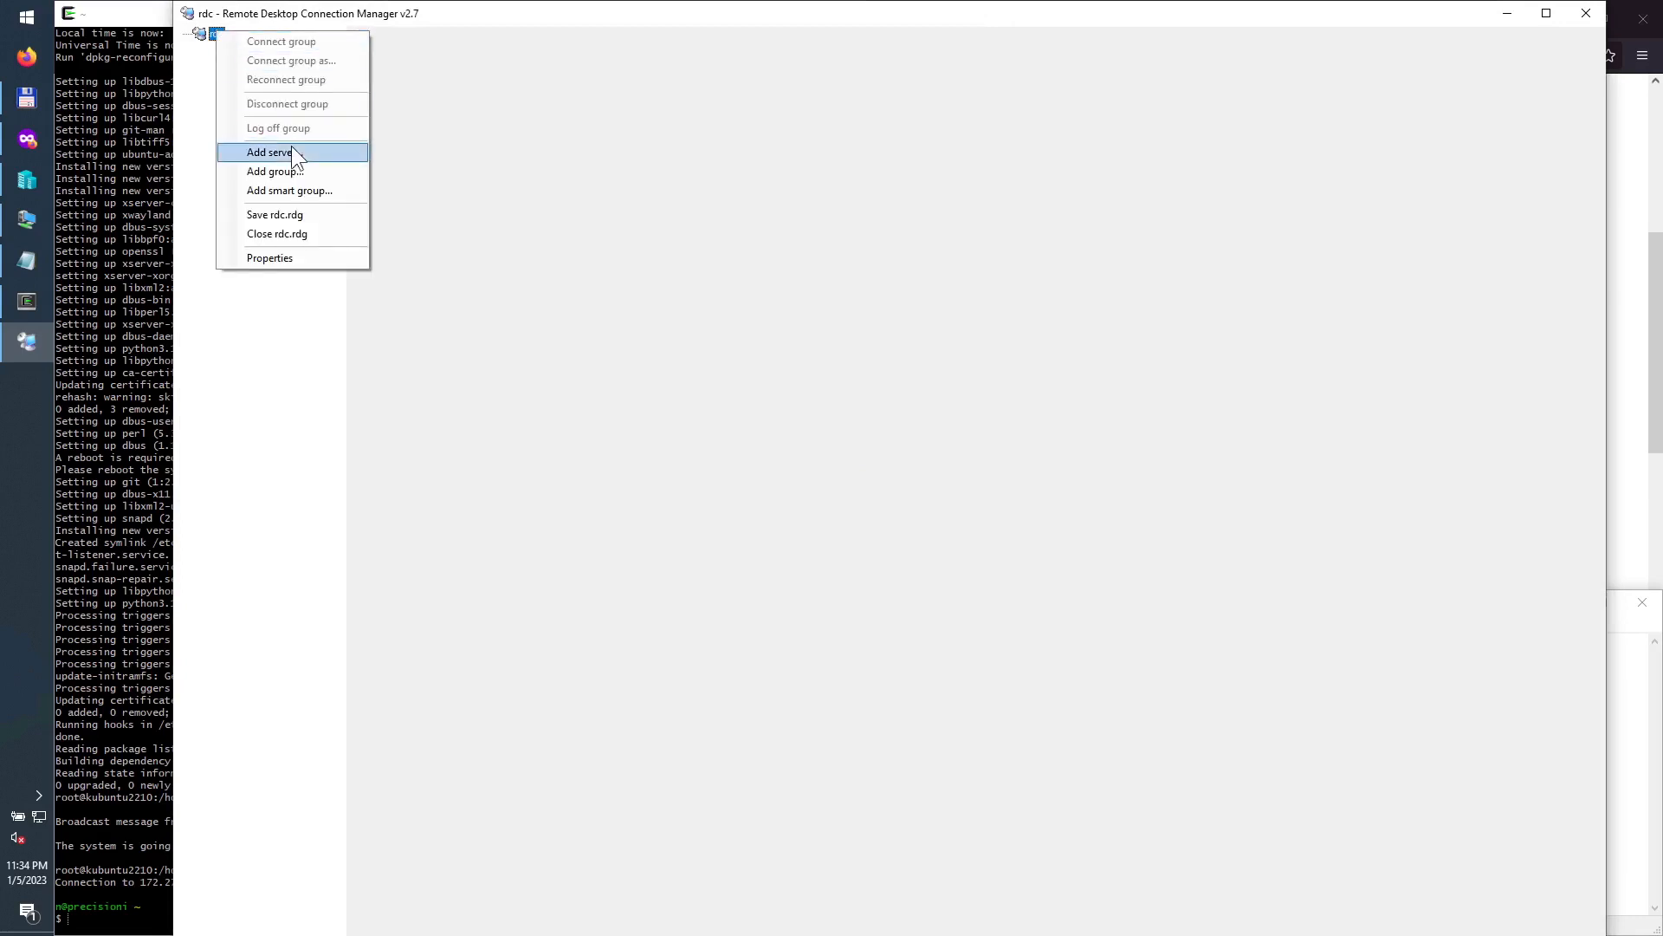
pyautogui.click(291, 154)
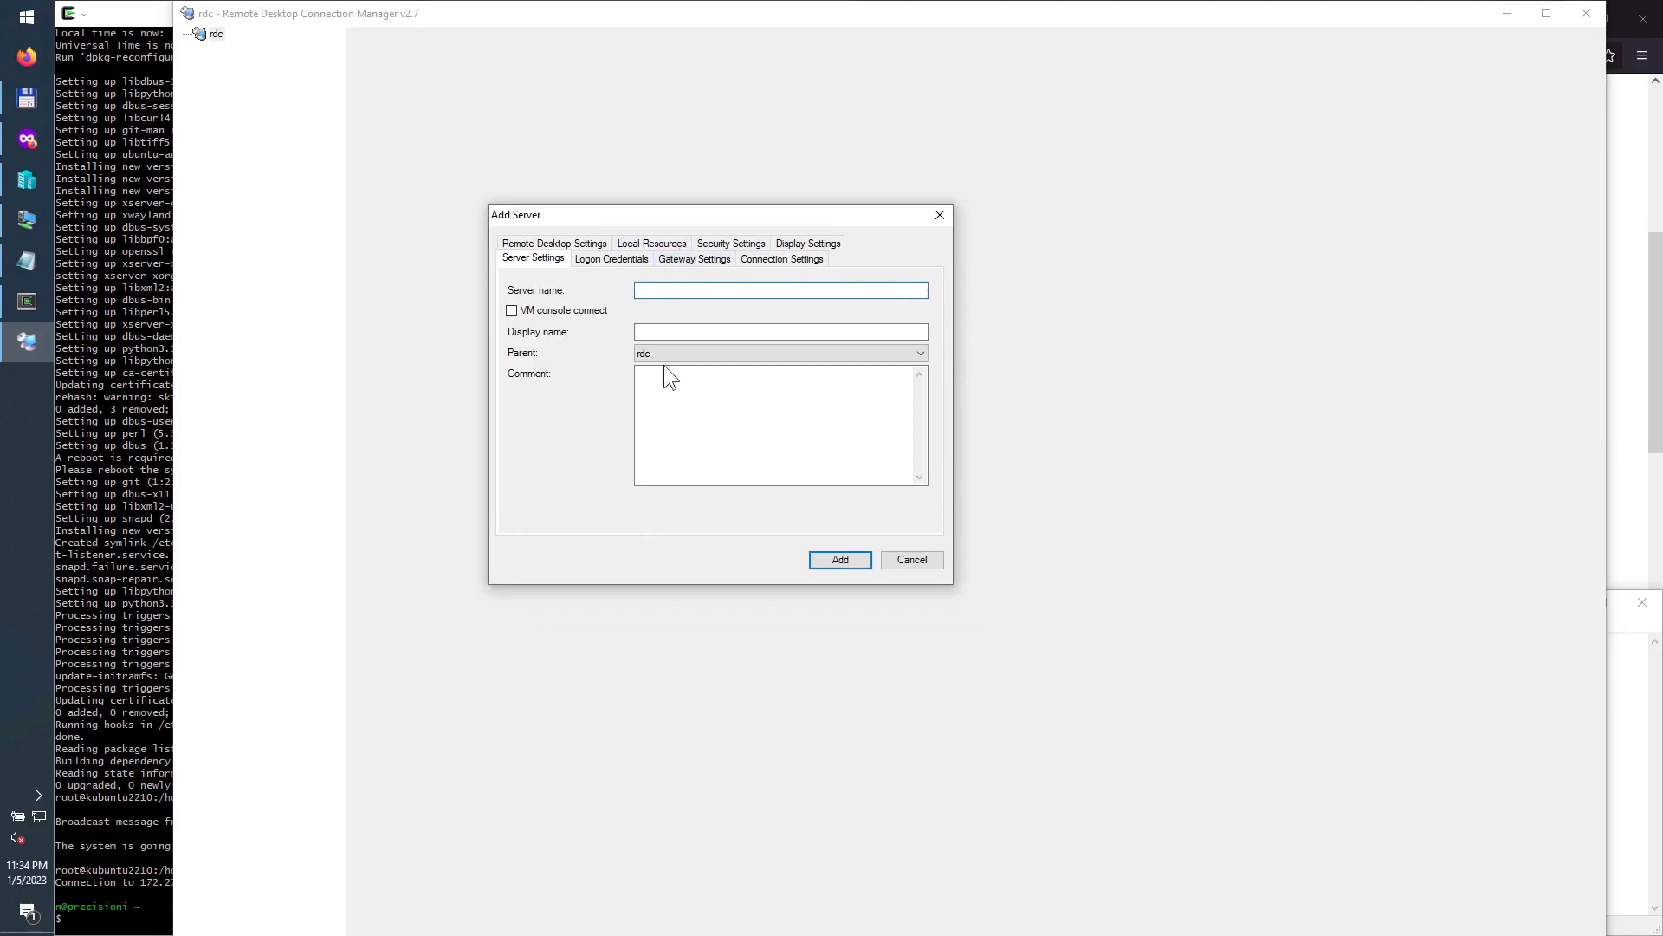
pyautogui.click(26, 260)
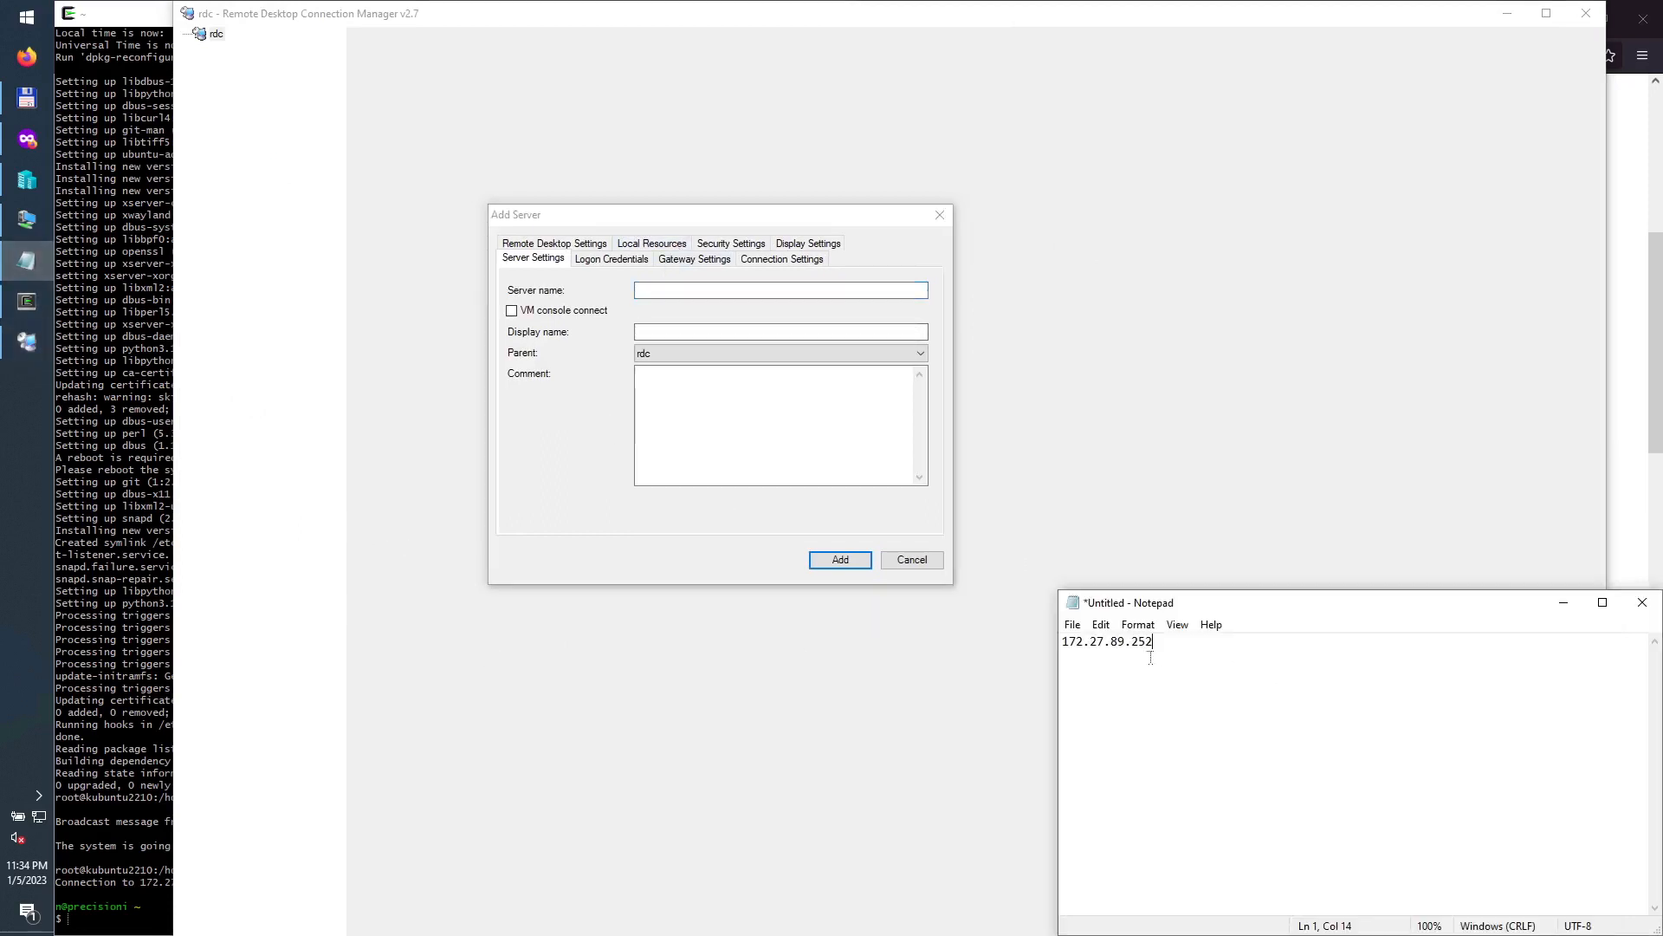
pyautogui.moveTo(1156, 642); pyautogui.dragTo(1044, 634)
pyautogui.hotkey('ctrl', 'c')
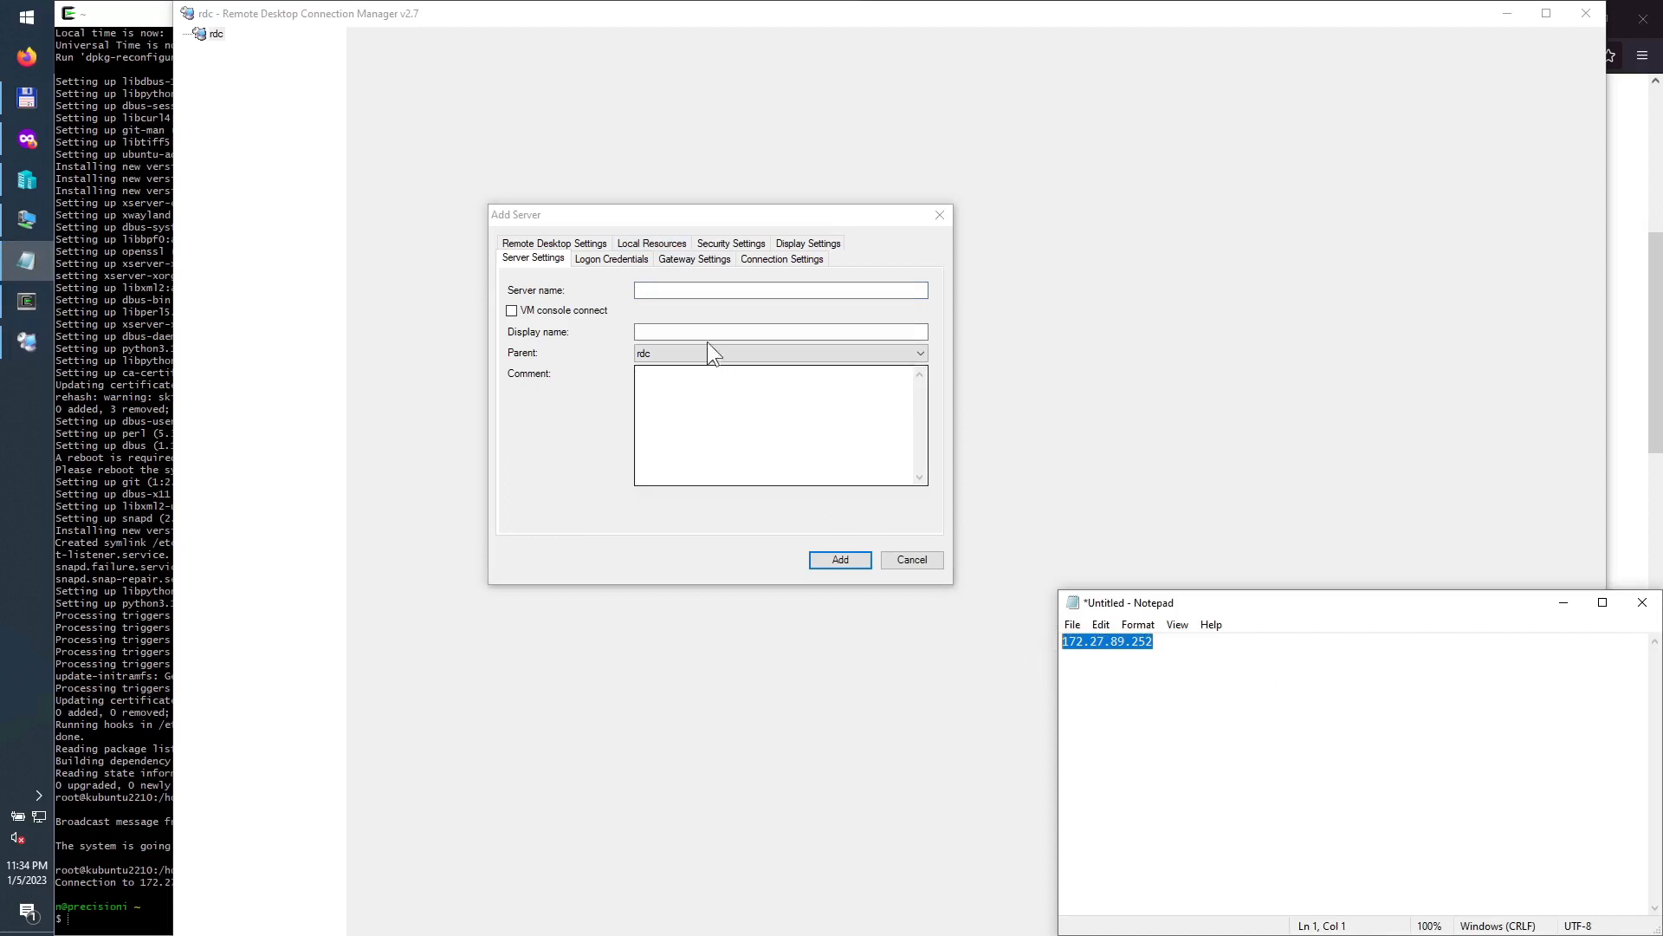
pyautogui.click(704, 290)
pyautogui.hotkey('ctrl', 'v')
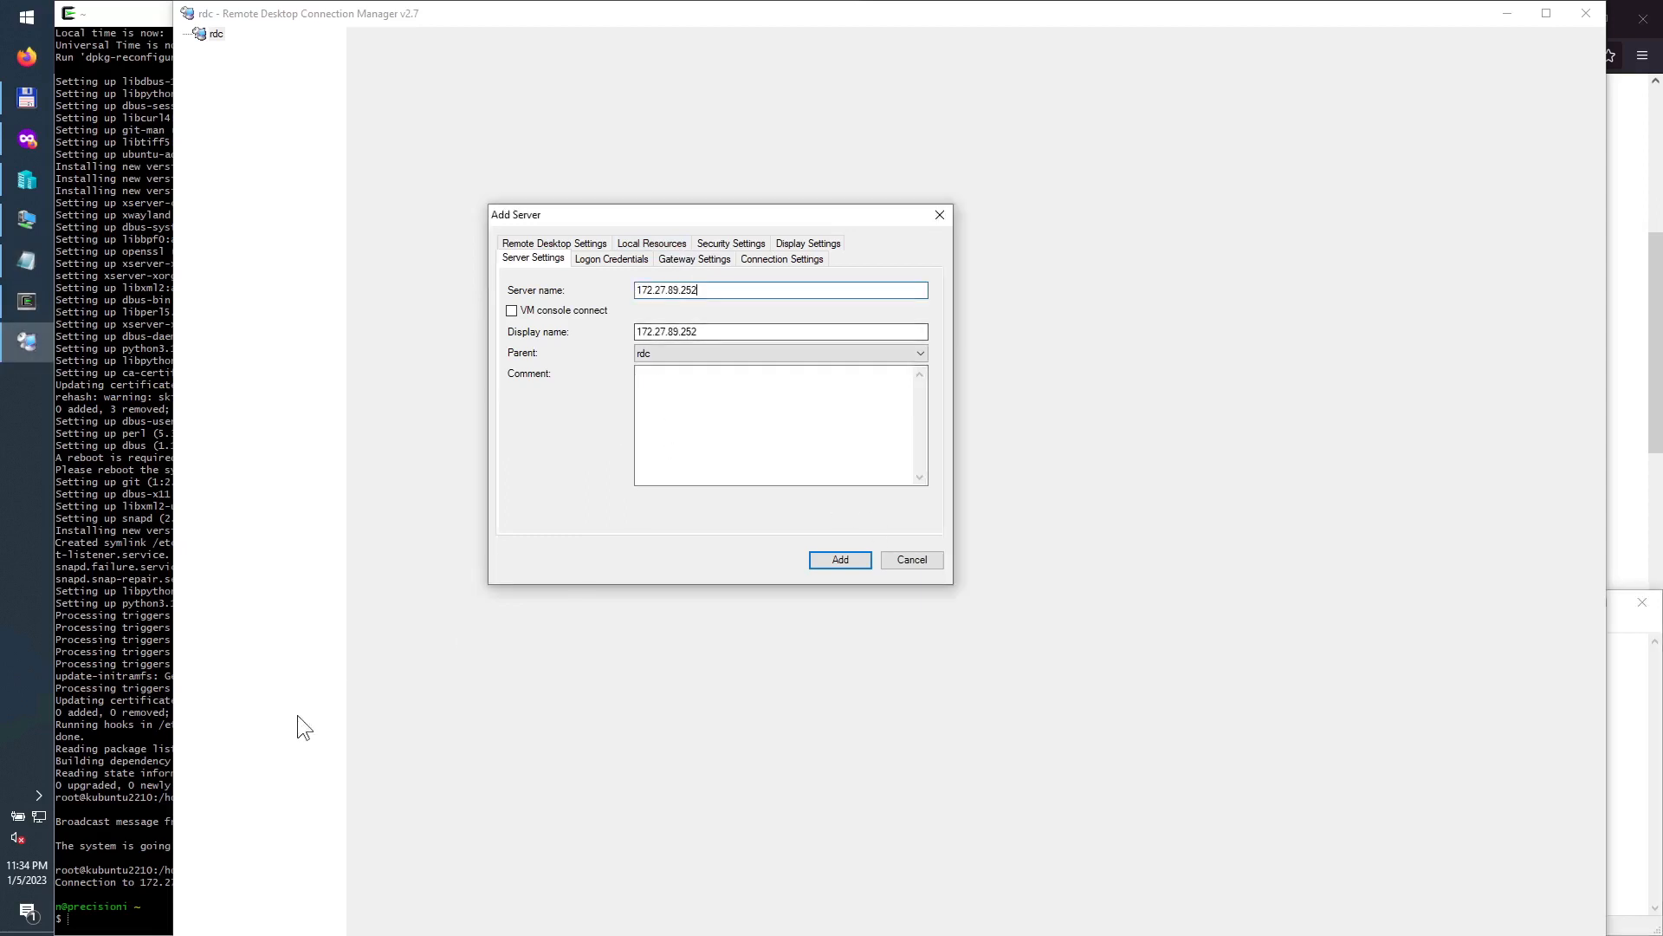
# Step: Ping 172.27.89.252 in the terminal to confirm the VM replies, then stop the ping
pyautogui.click(89, 888)
pyautogui.write('ping')
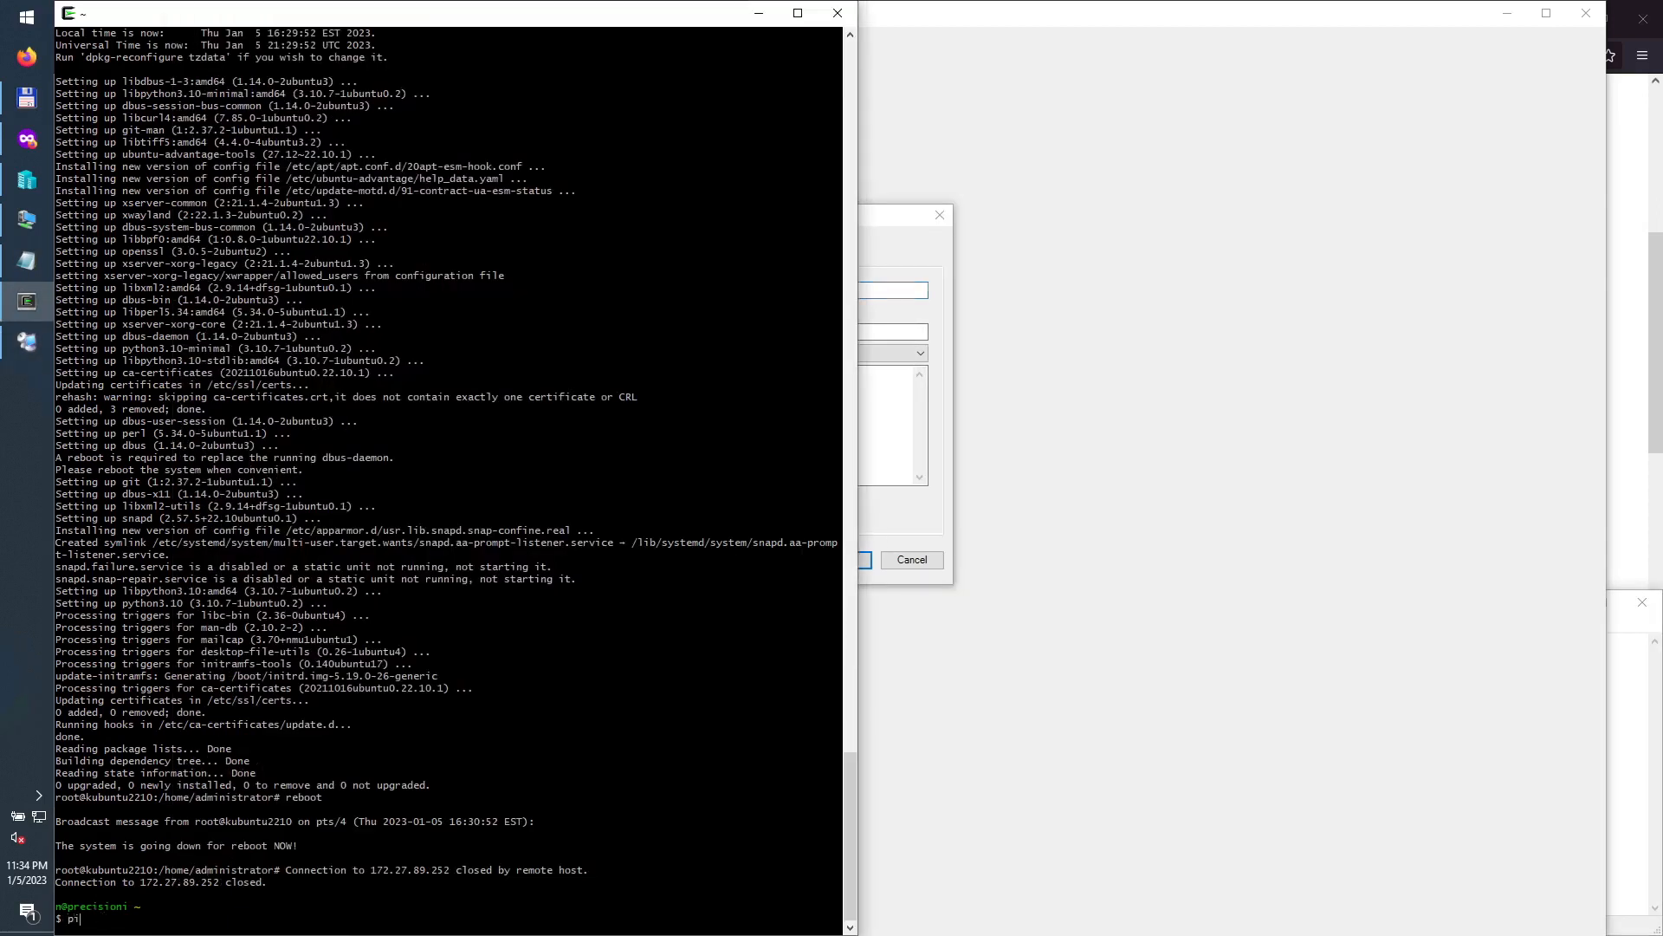
pyautogui.rightClick(114, 910)
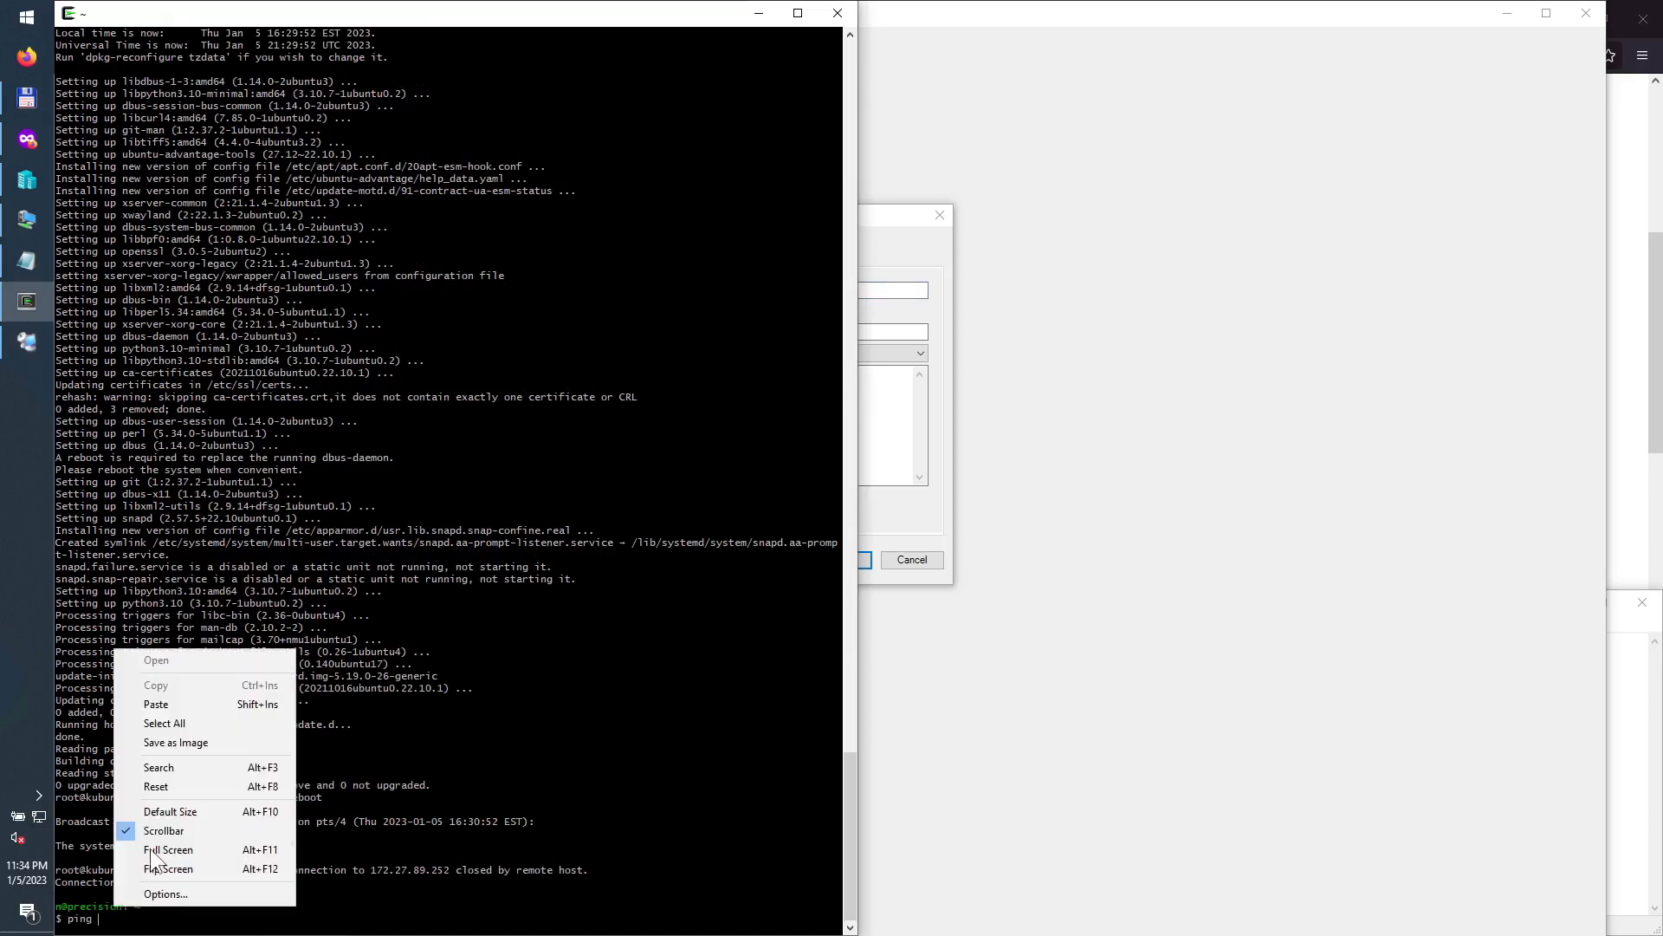
pyautogui.click(179, 707)
pyautogui.press('Return')
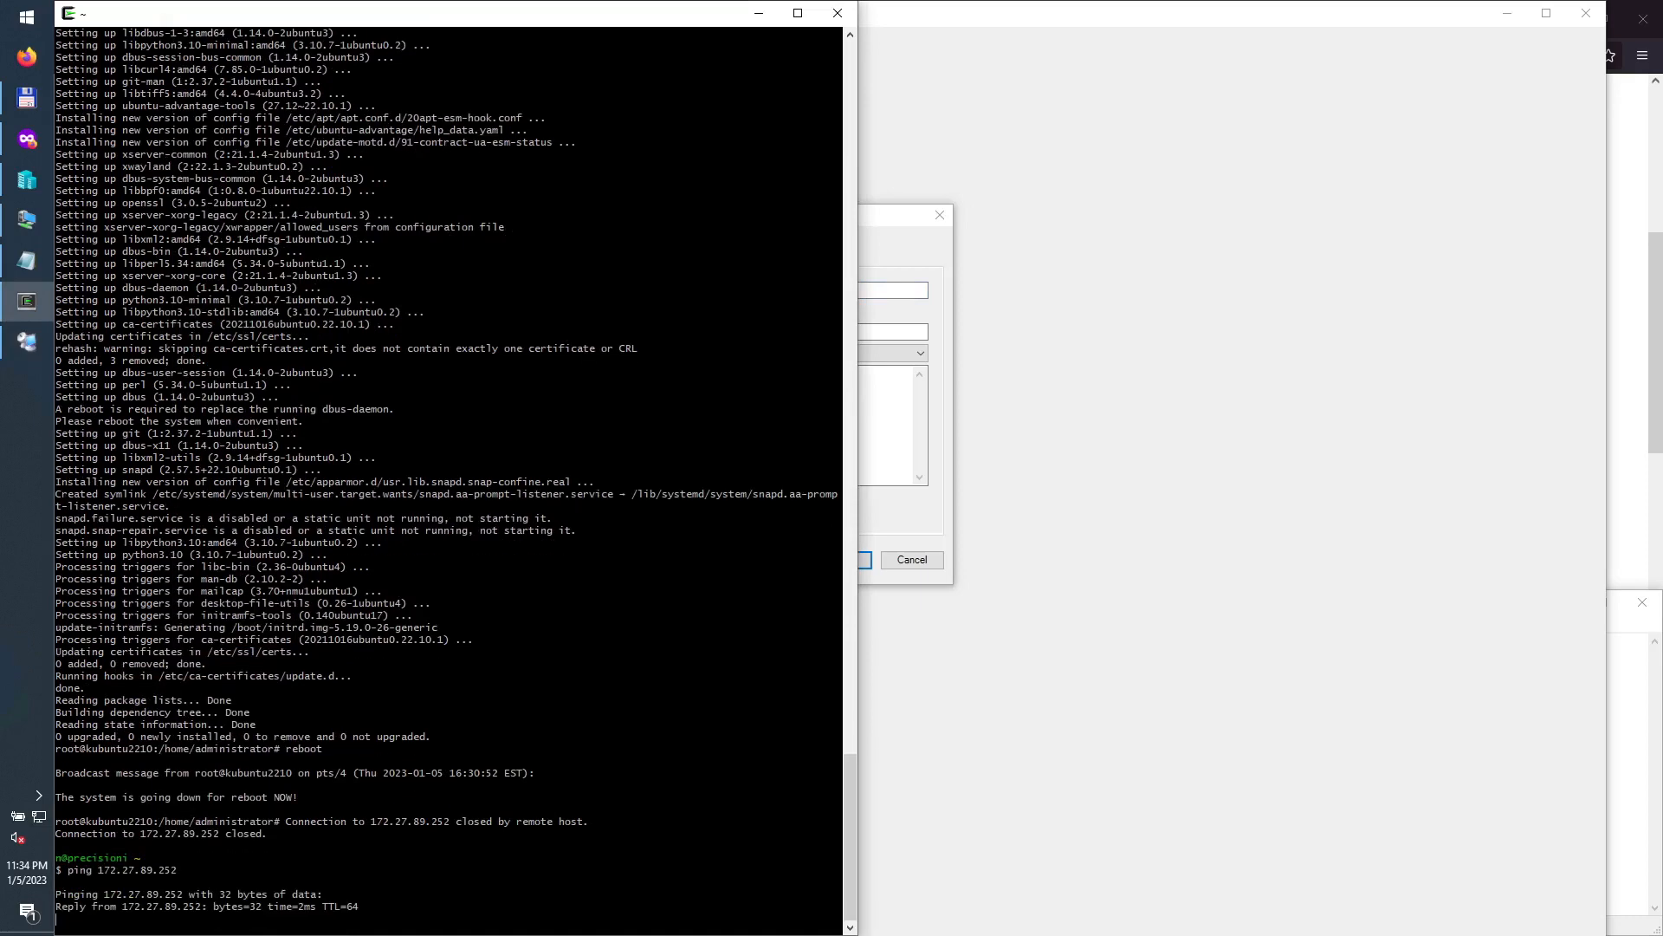
pyautogui.hotkey('ctrl', 'c')
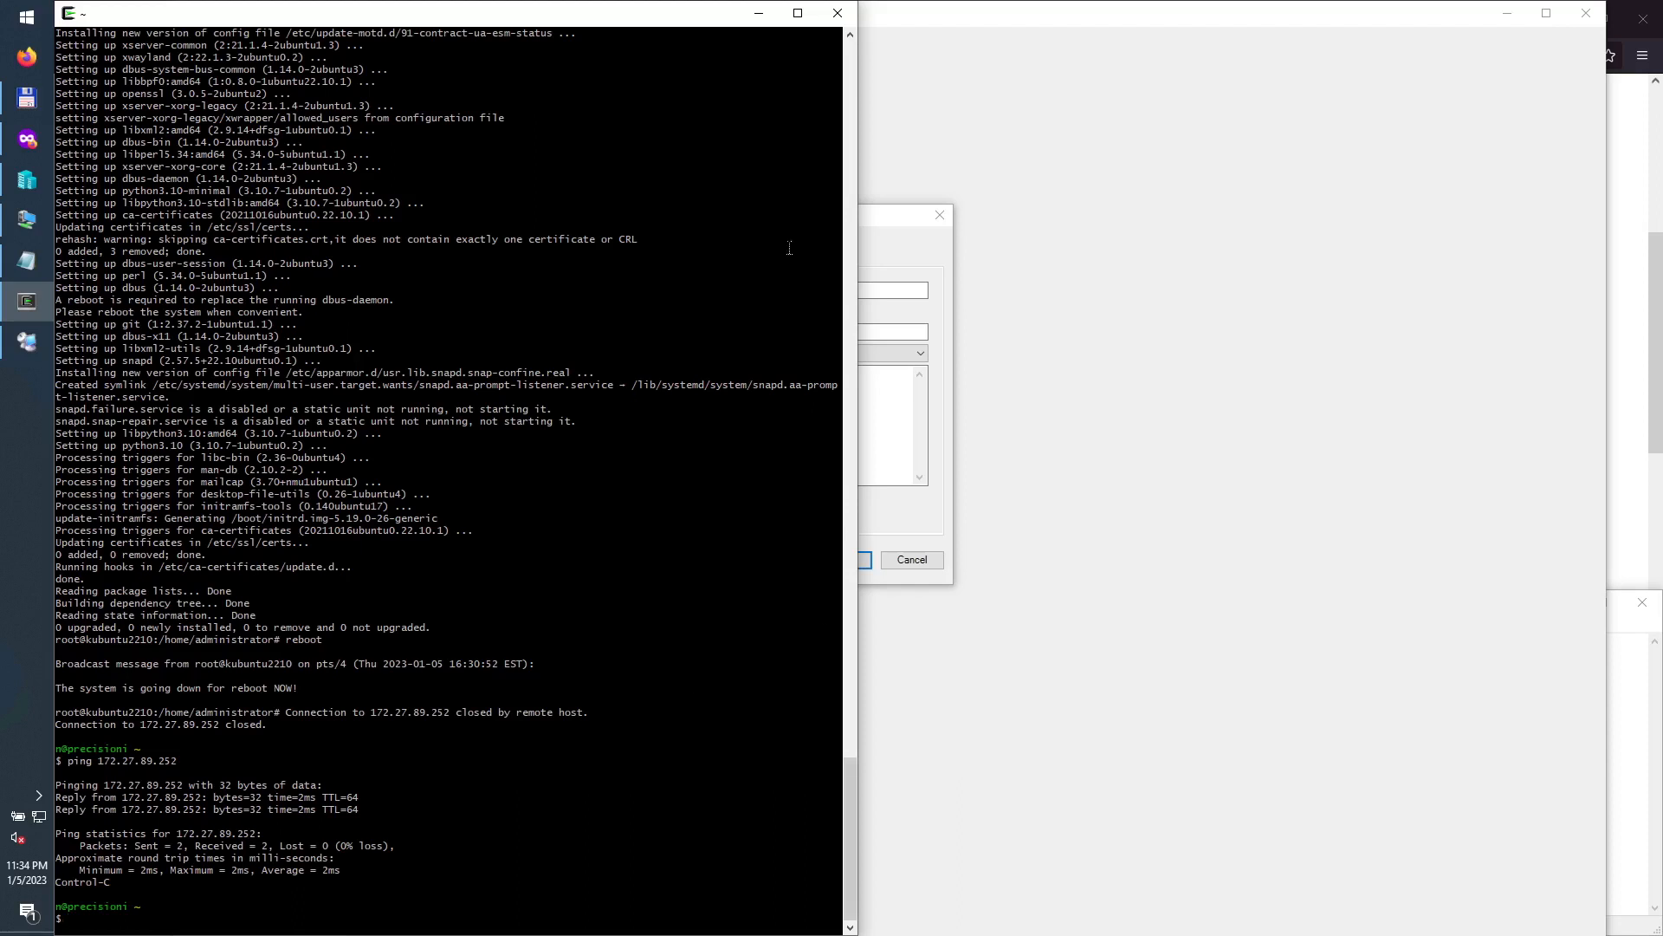
pyautogui.click(892, 230)
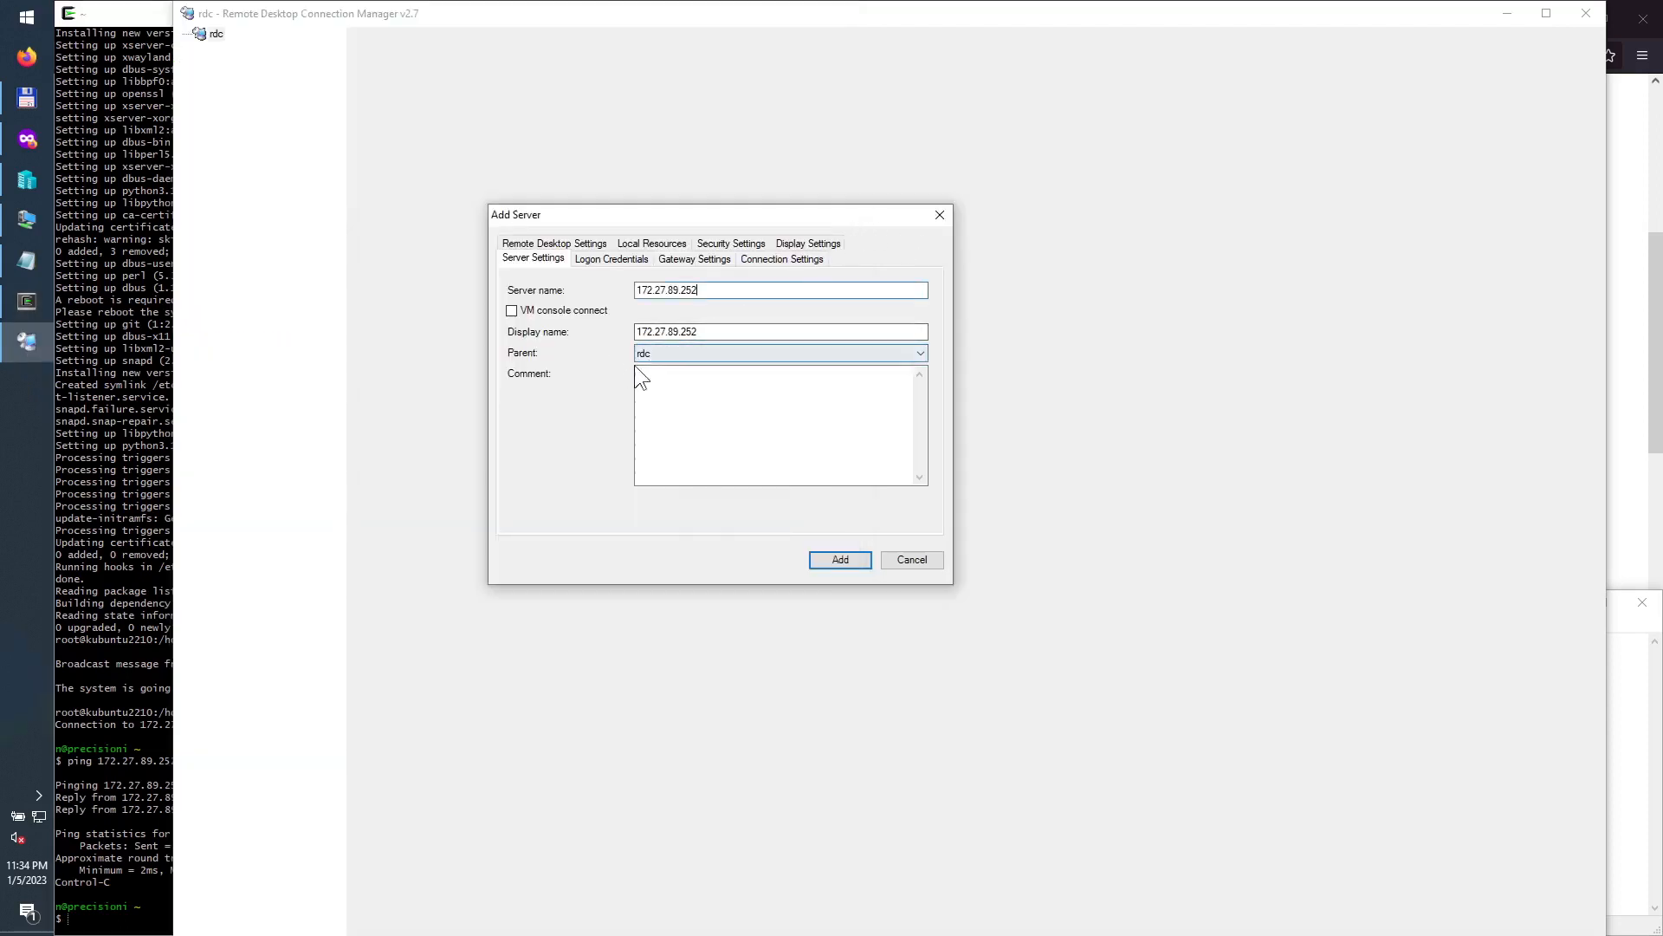
# Step: Give the server its own logon credentials: an administrator user name, the account password, and an empty domain
pyautogui.click(608, 260)
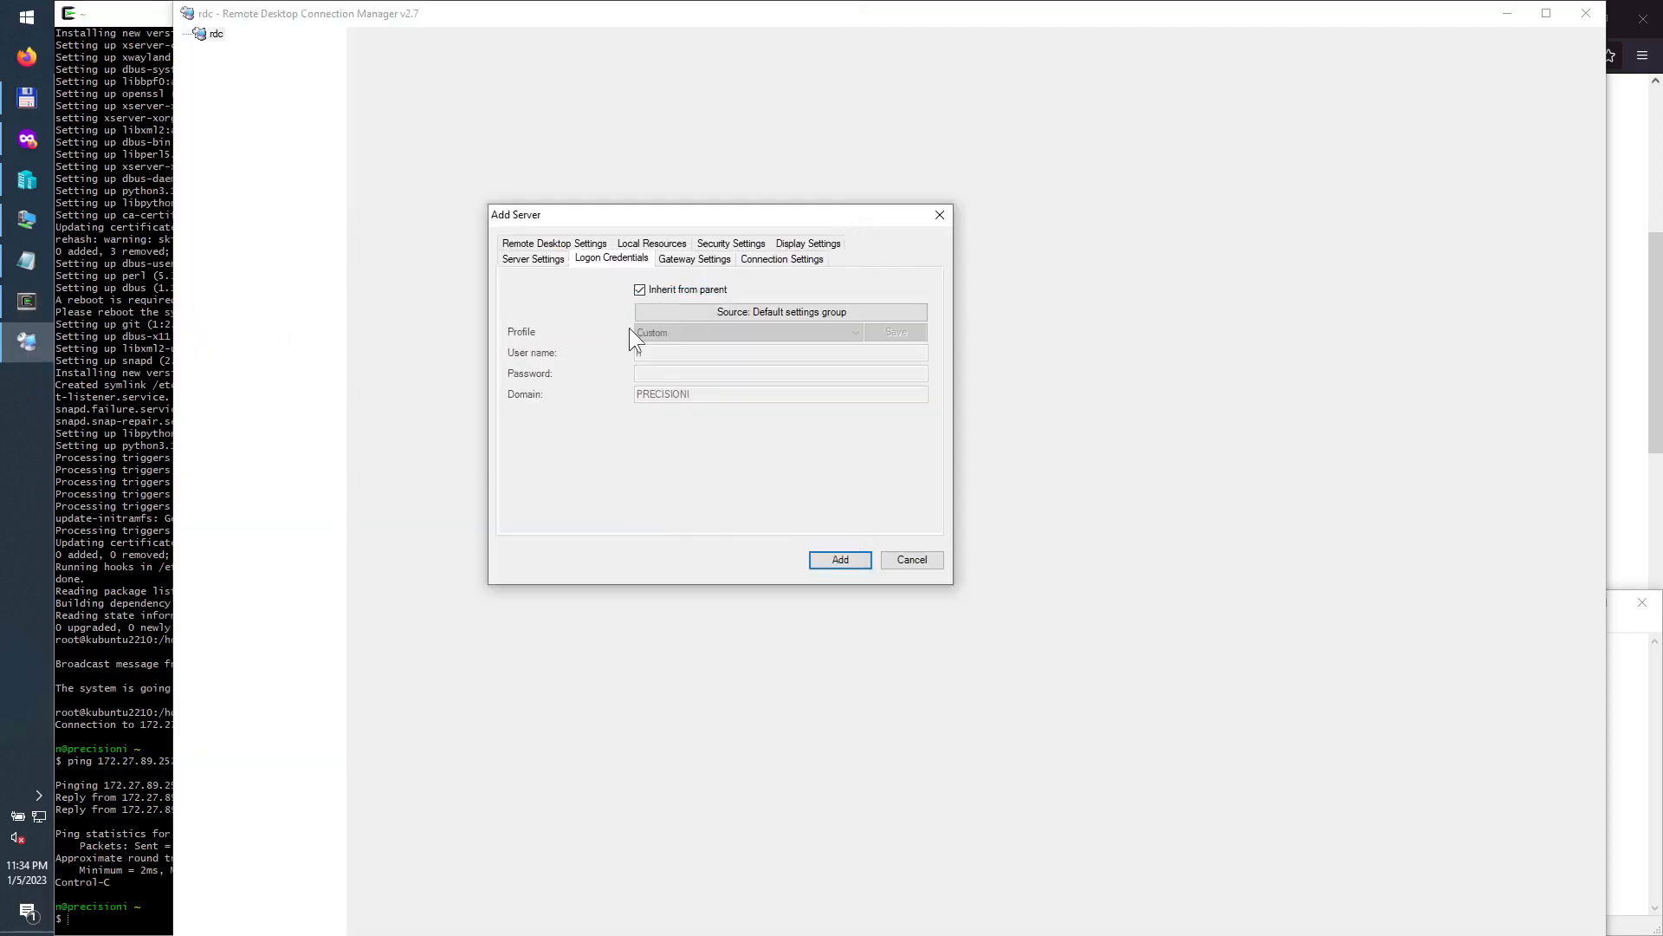
pyautogui.click(659, 289)
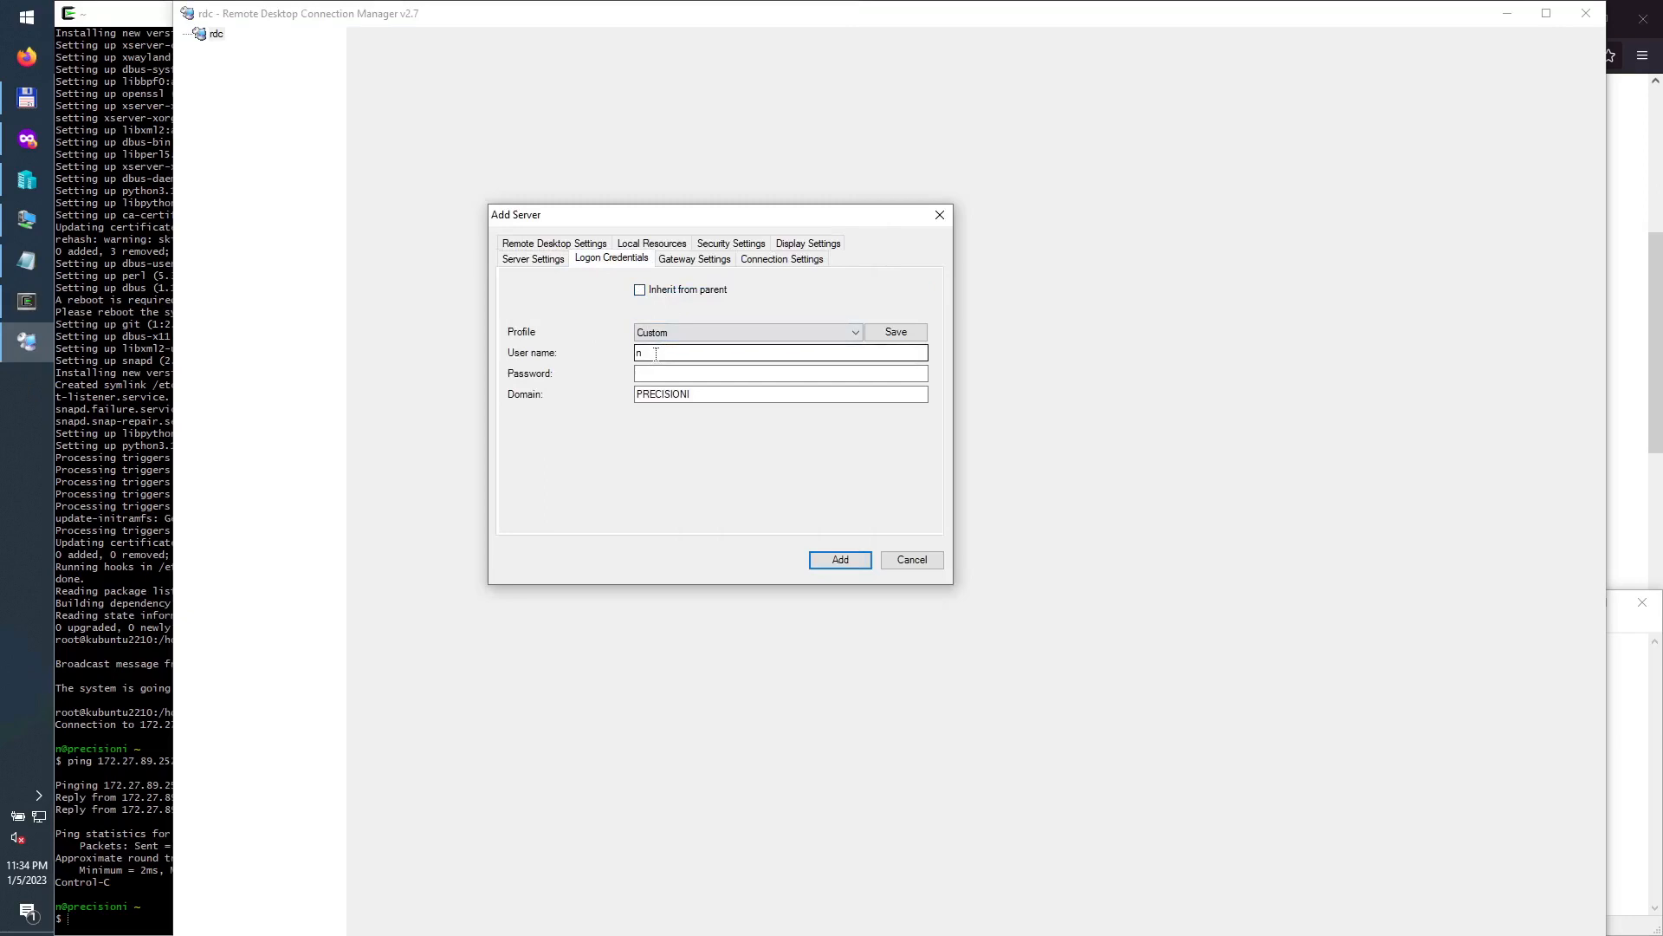
pyautogui.moveTo(652, 355); pyautogui.dragTo(624, 353)
pyautogui.write('administrator')
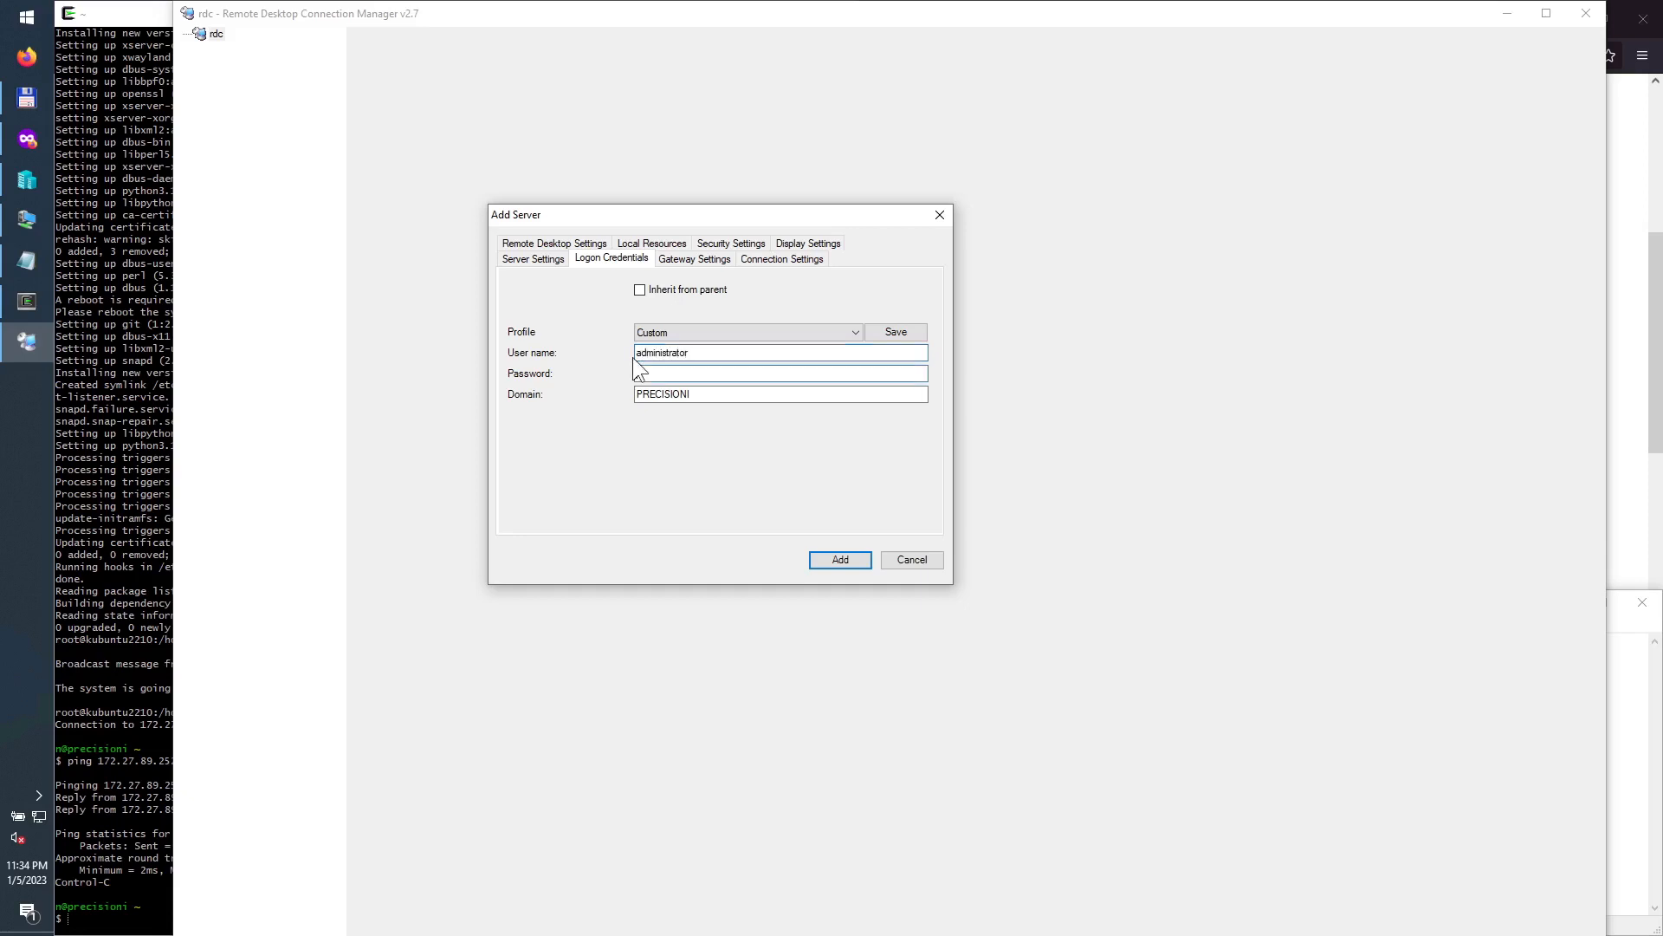
pyautogui.press('Tab')
pyautogui.write('••••')
pyautogui.press('Tab')
pyautogui.press('BackSpace')
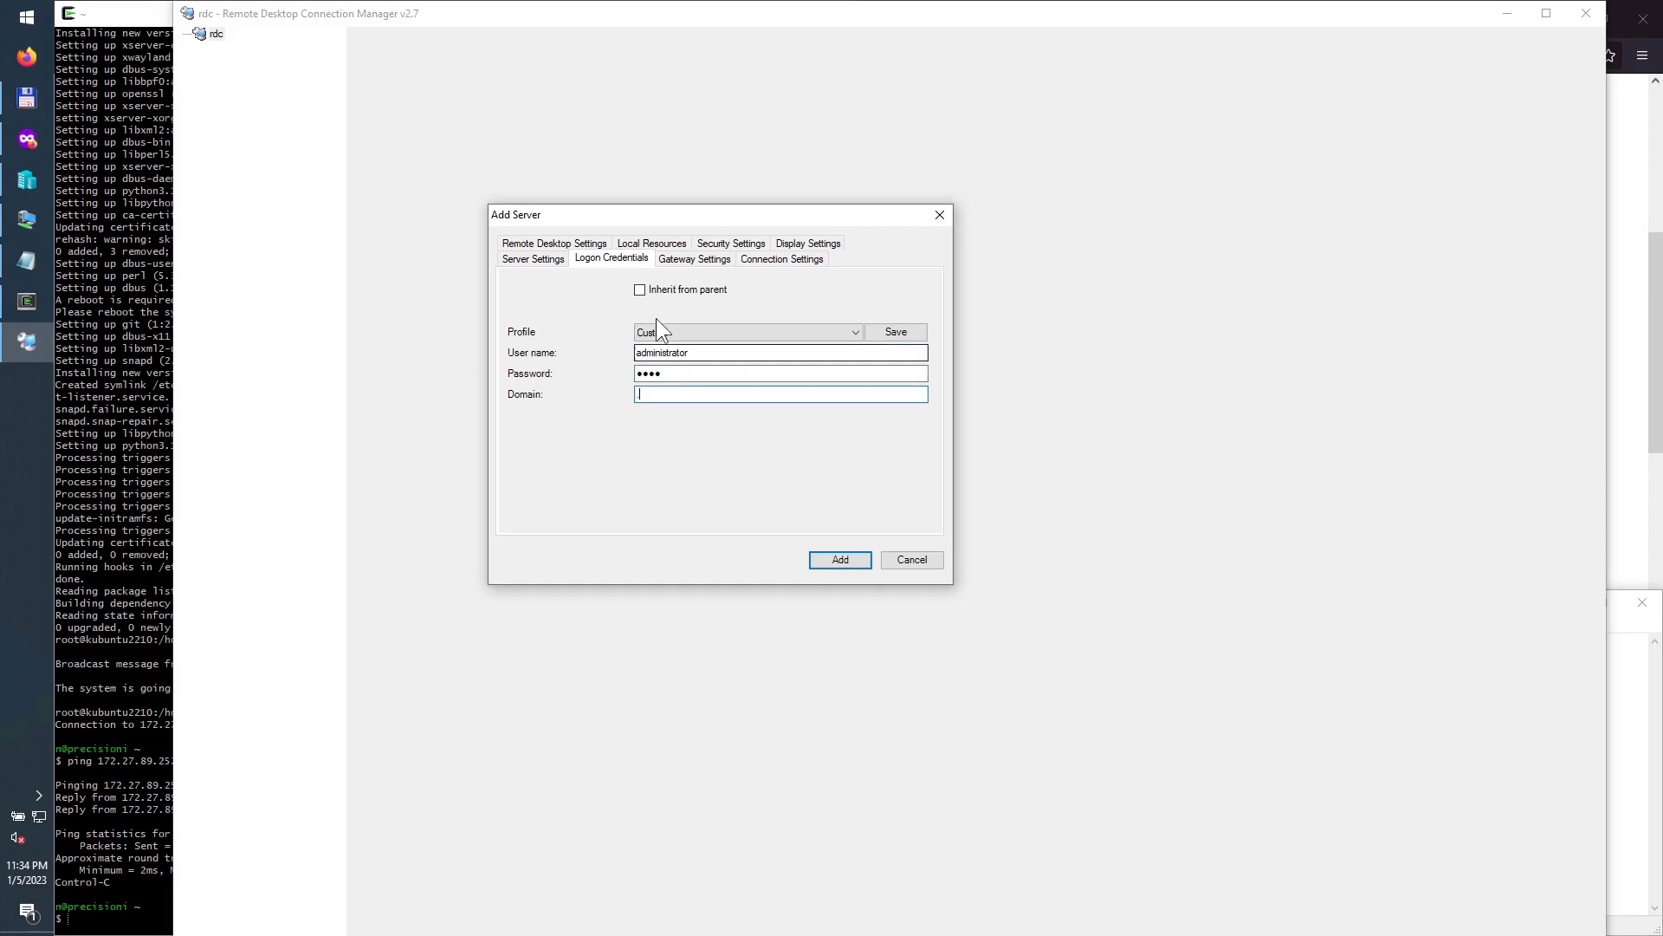
# Step: Review the gateway, connection, display, security and local resources settings of the new server
pyautogui.click(684, 262)
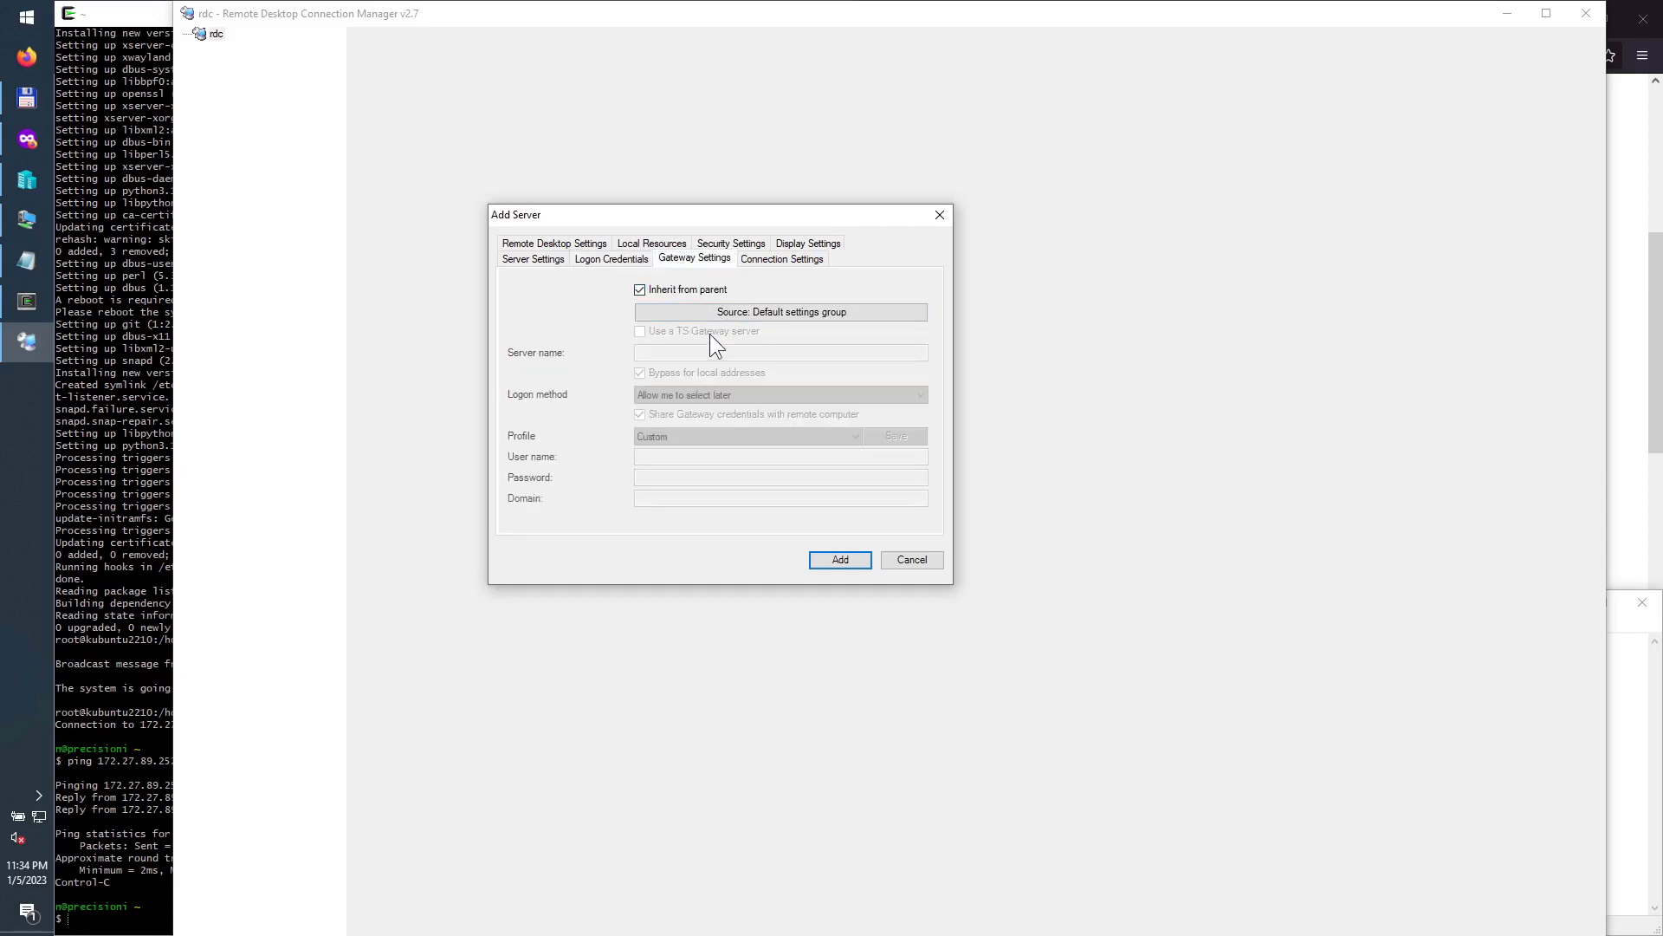
pyautogui.click(765, 260)
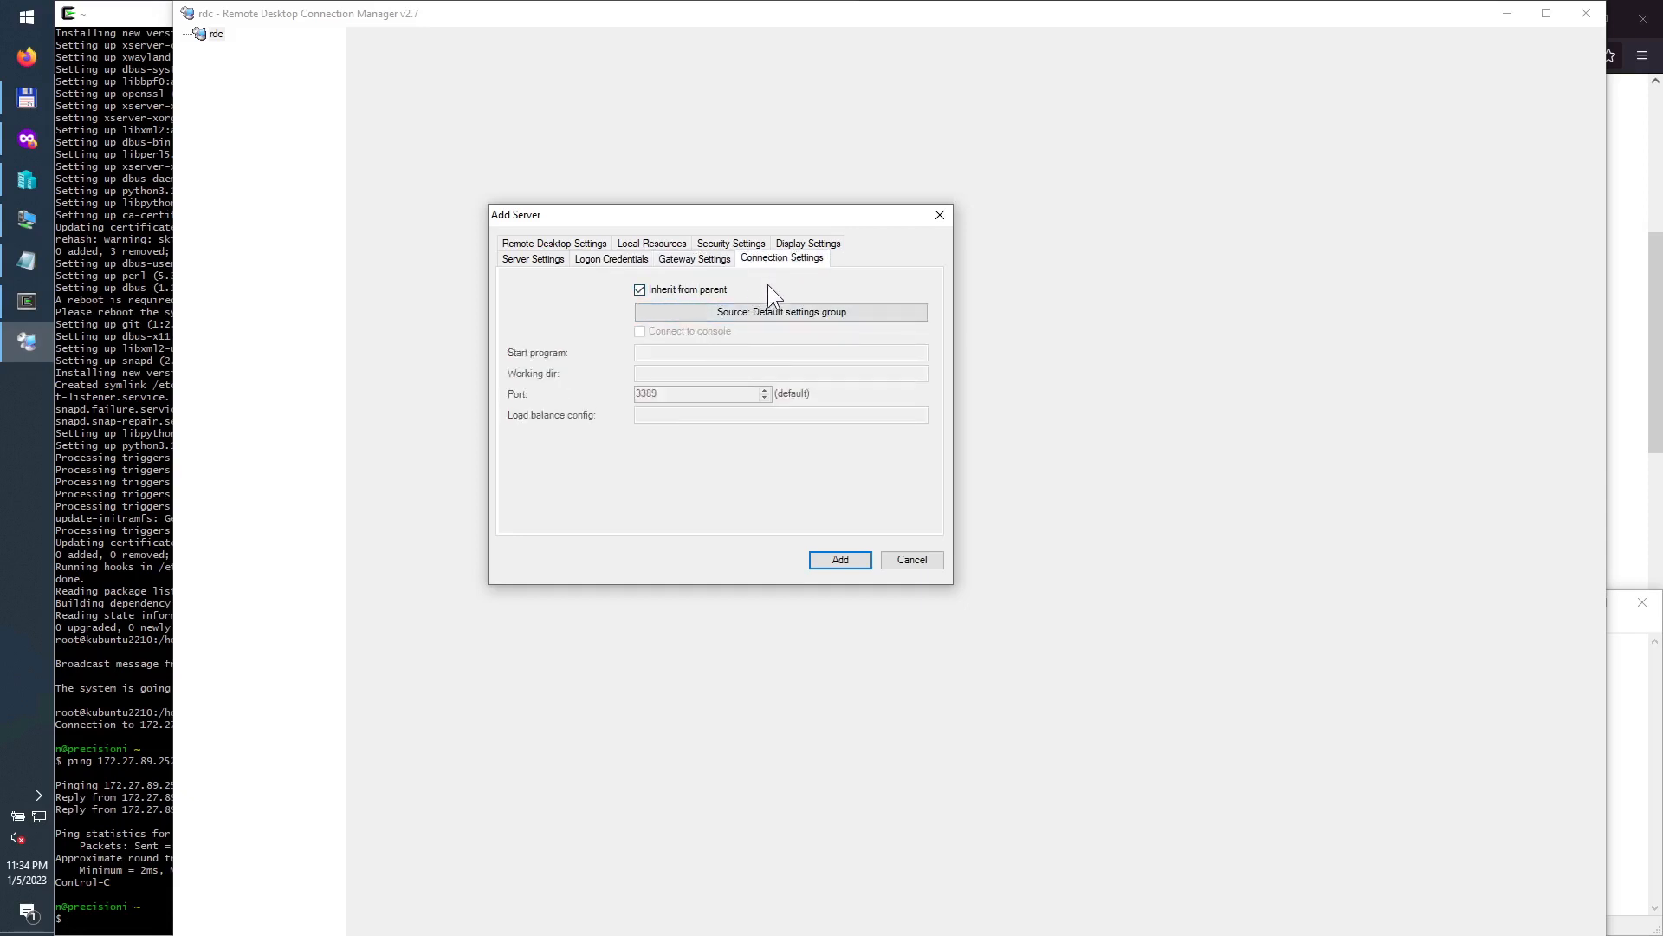
pyautogui.click(808, 246)
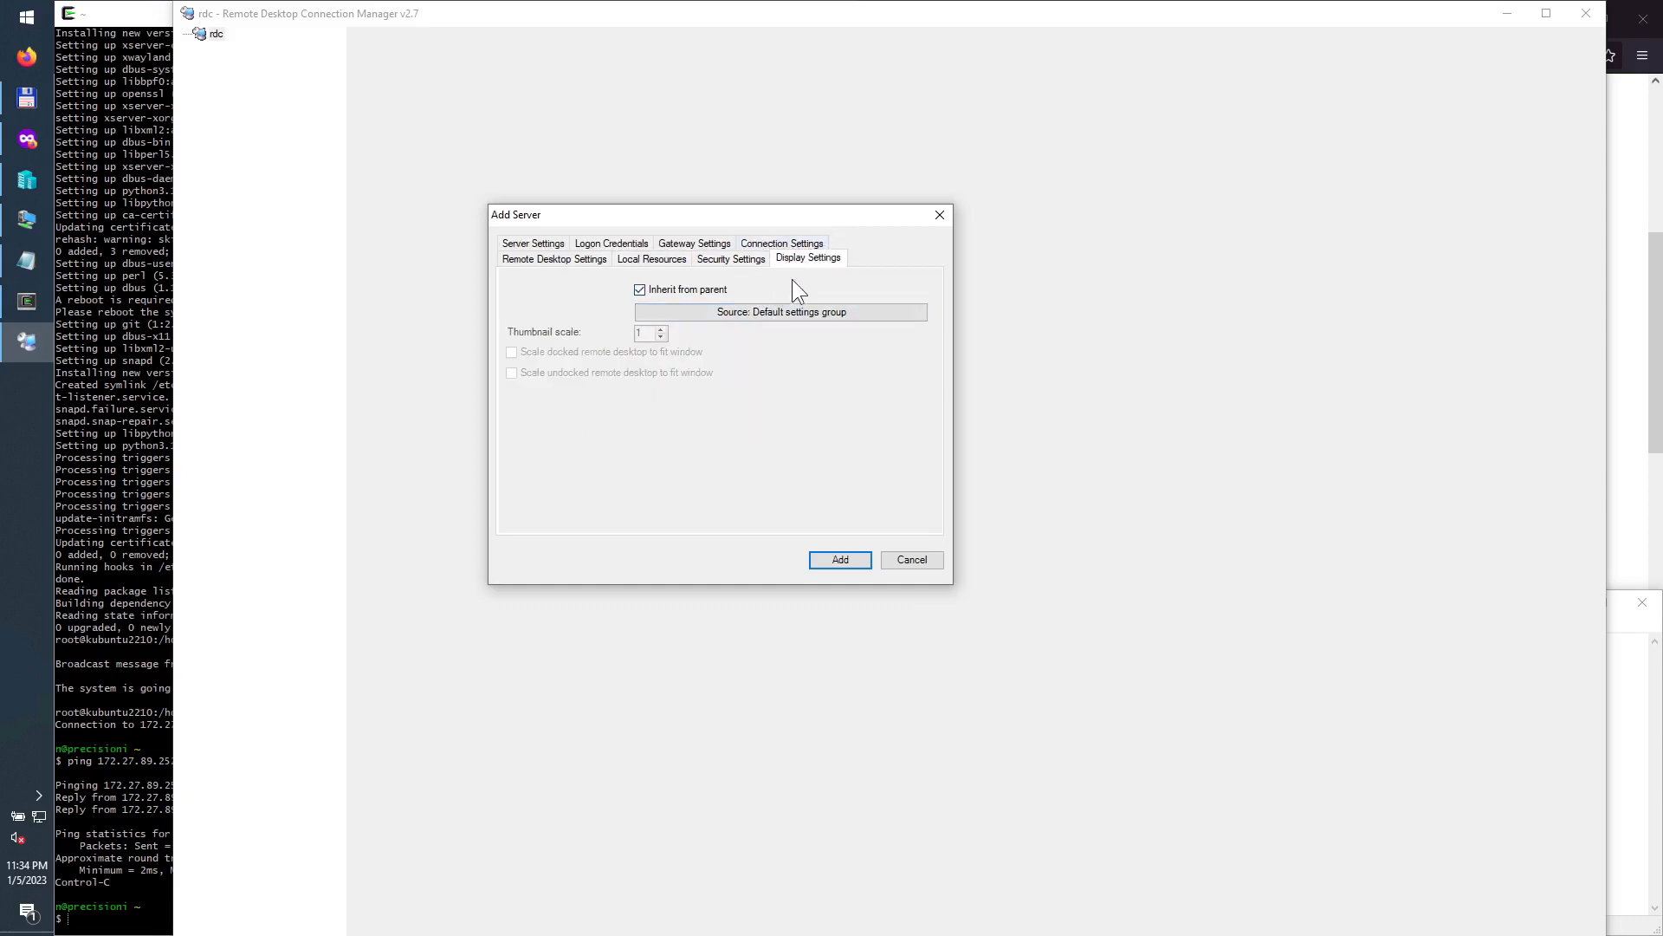
pyautogui.click(730, 260)
pyautogui.click(658, 260)
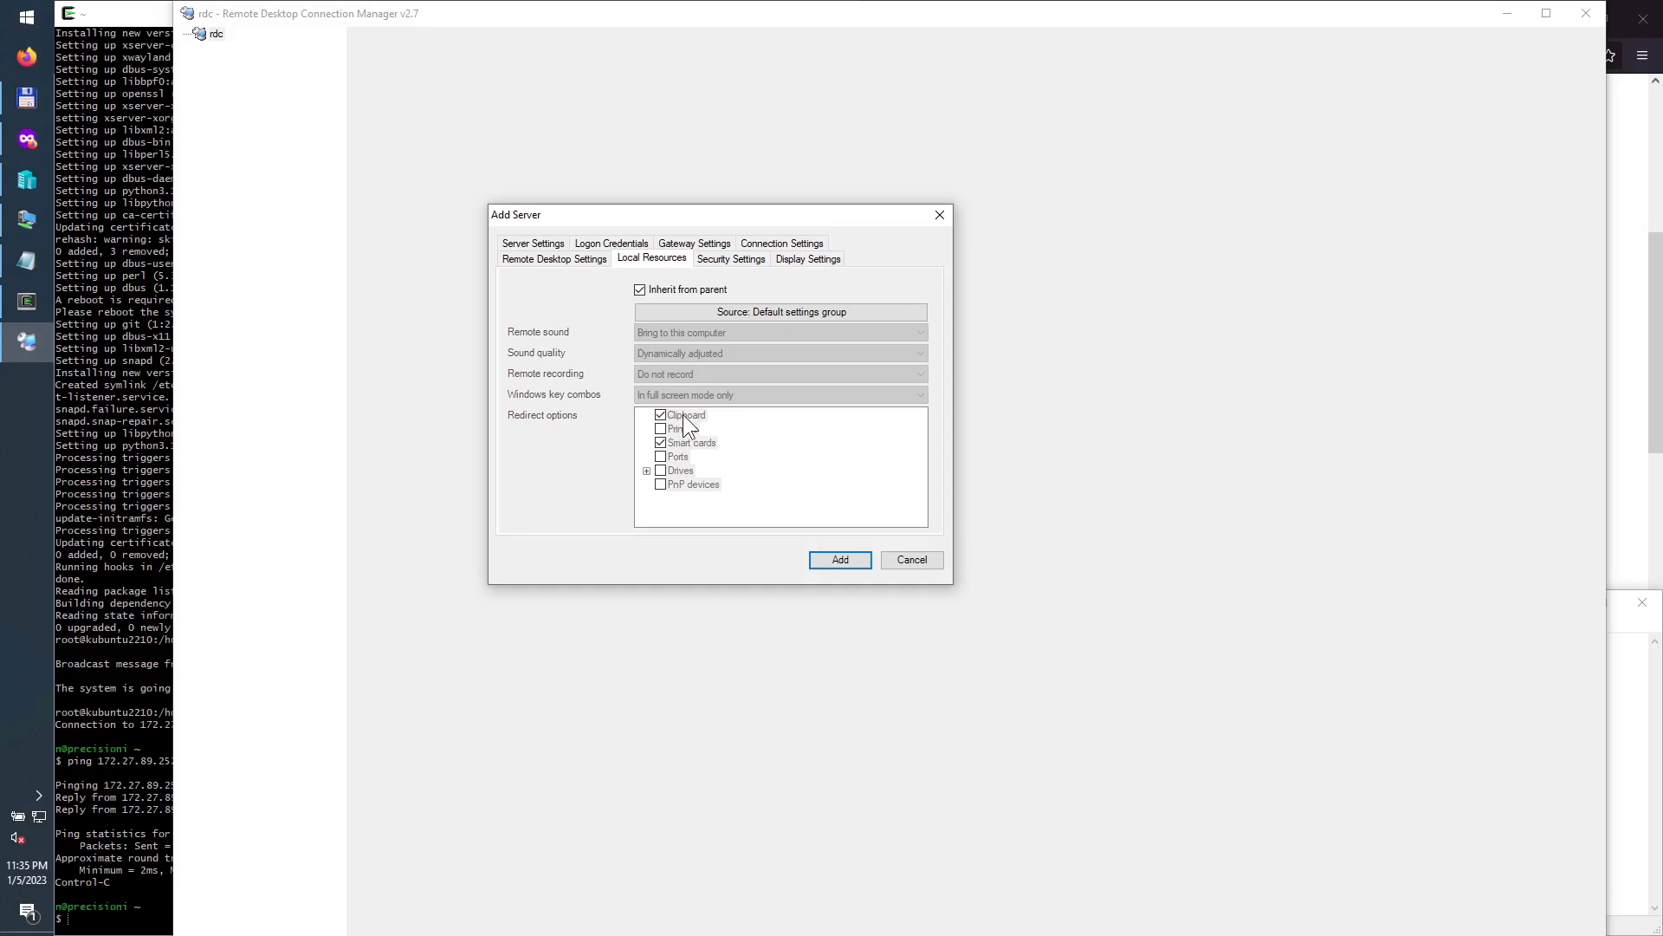
# Step: Stop inheriting remote desktop settings, set colour depth to 32, and add the server to rdc
pyautogui.click(575, 257)
pyautogui.click(640, 290)
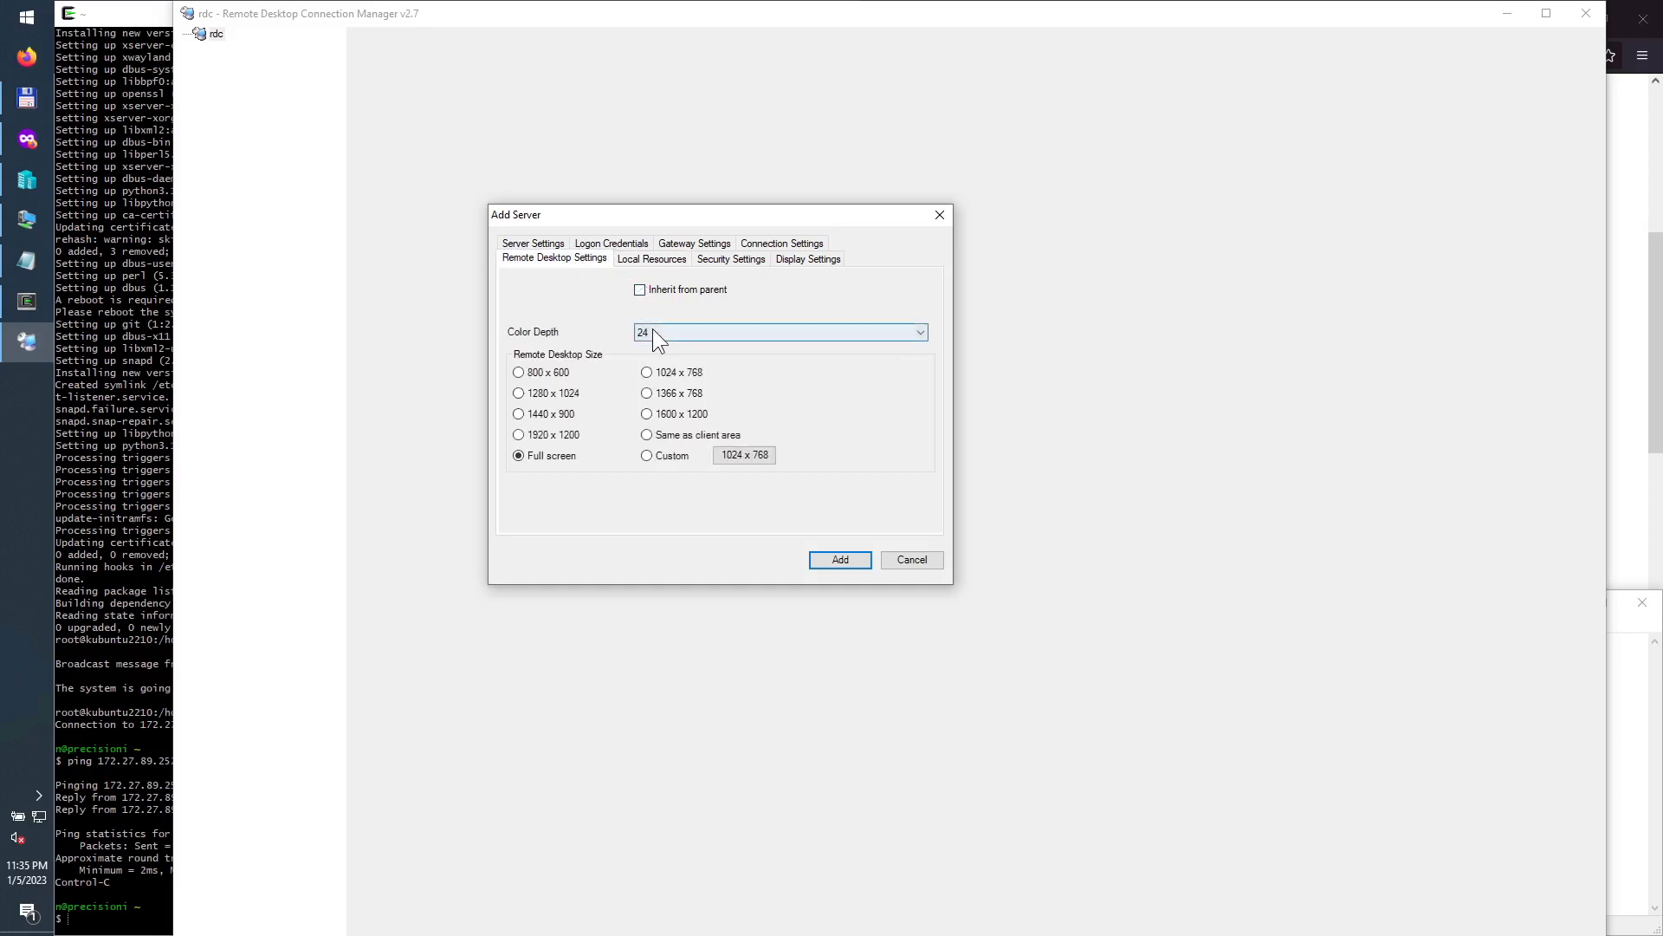
pyautogui.click(652, 331)
pyautogui.click(653, 393)
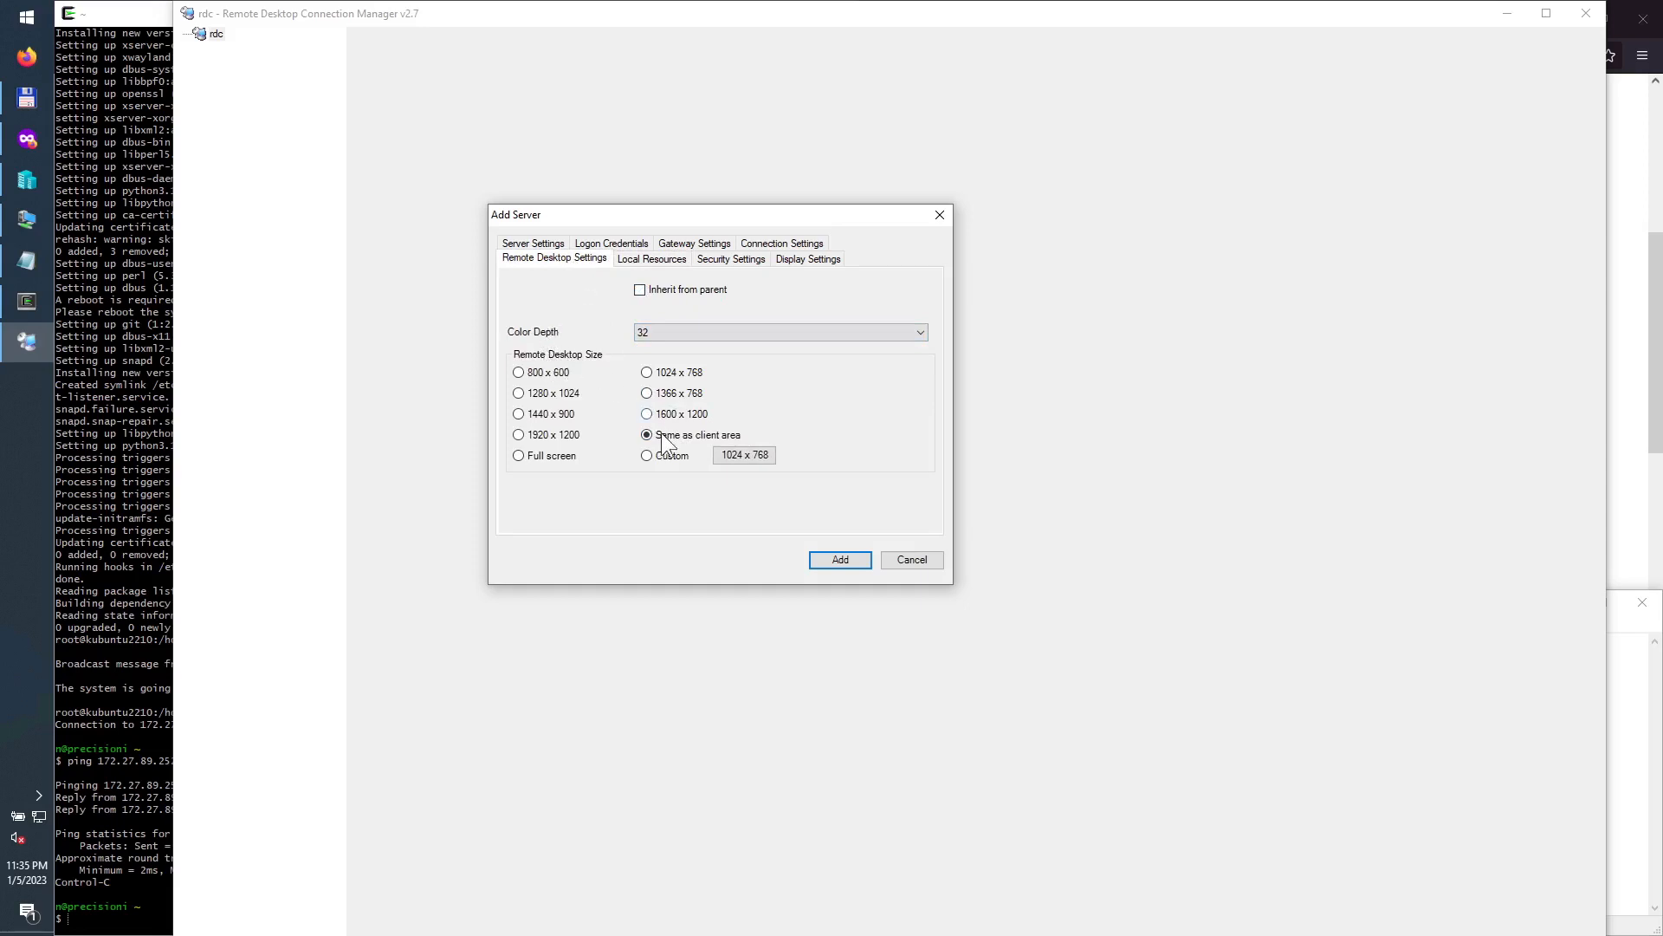
pyautogui.click(839, 559)
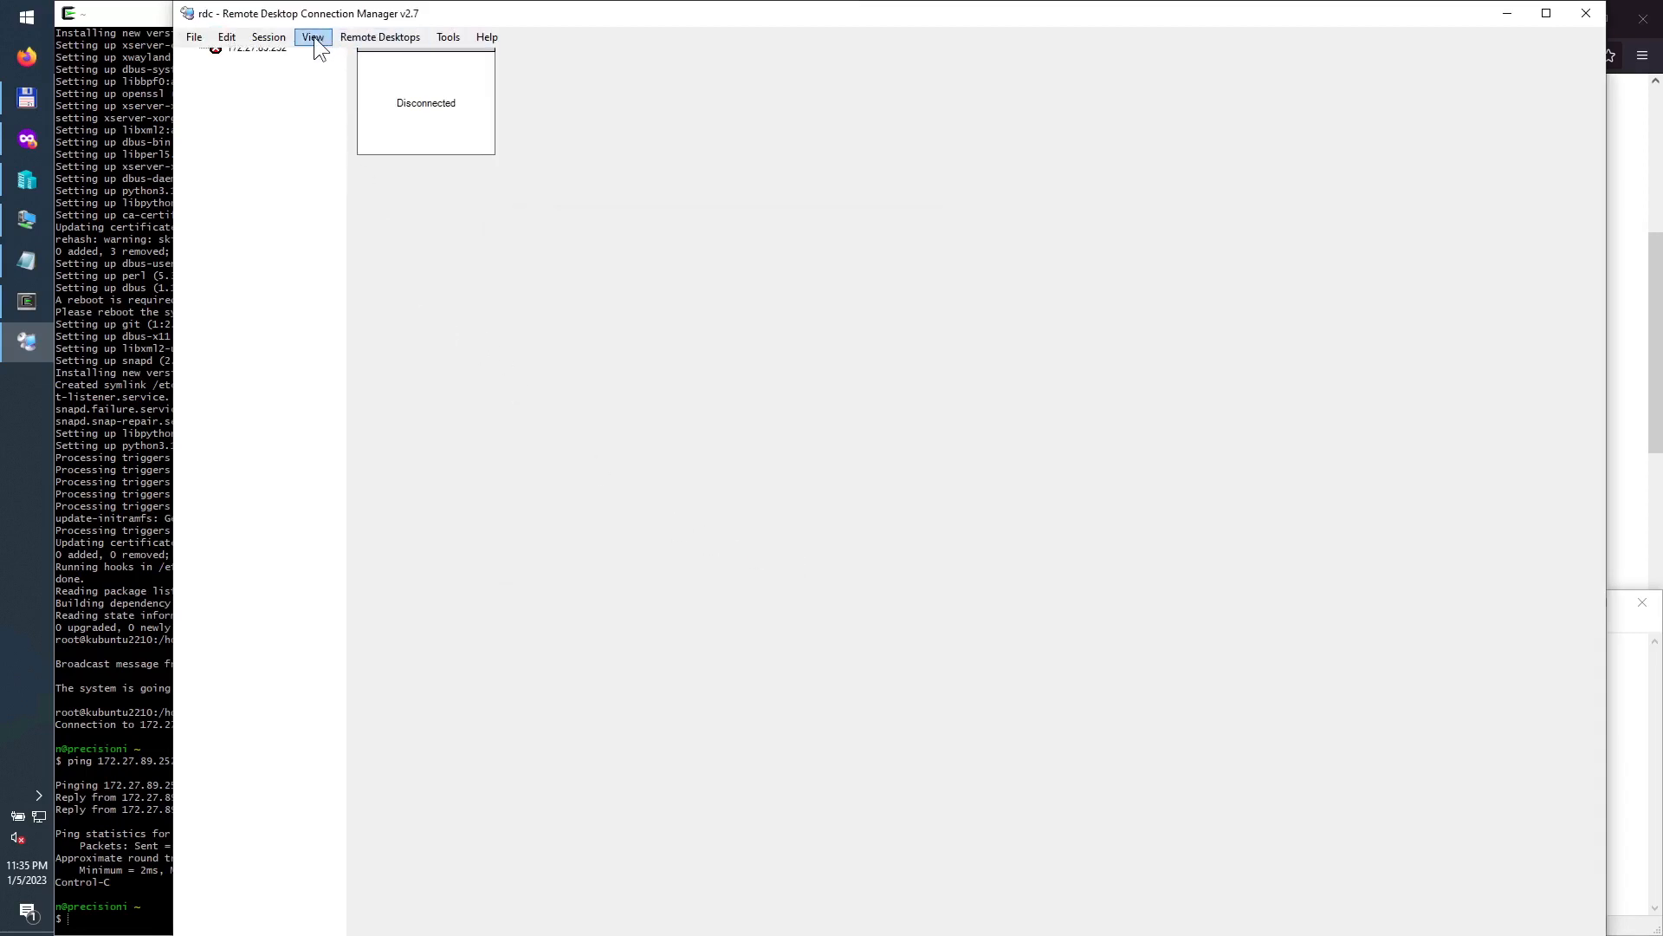
# Step: Hide the server tree from the View menu
pyautogui.click(314, 38)
pyautogui.moveTo(347, 96)
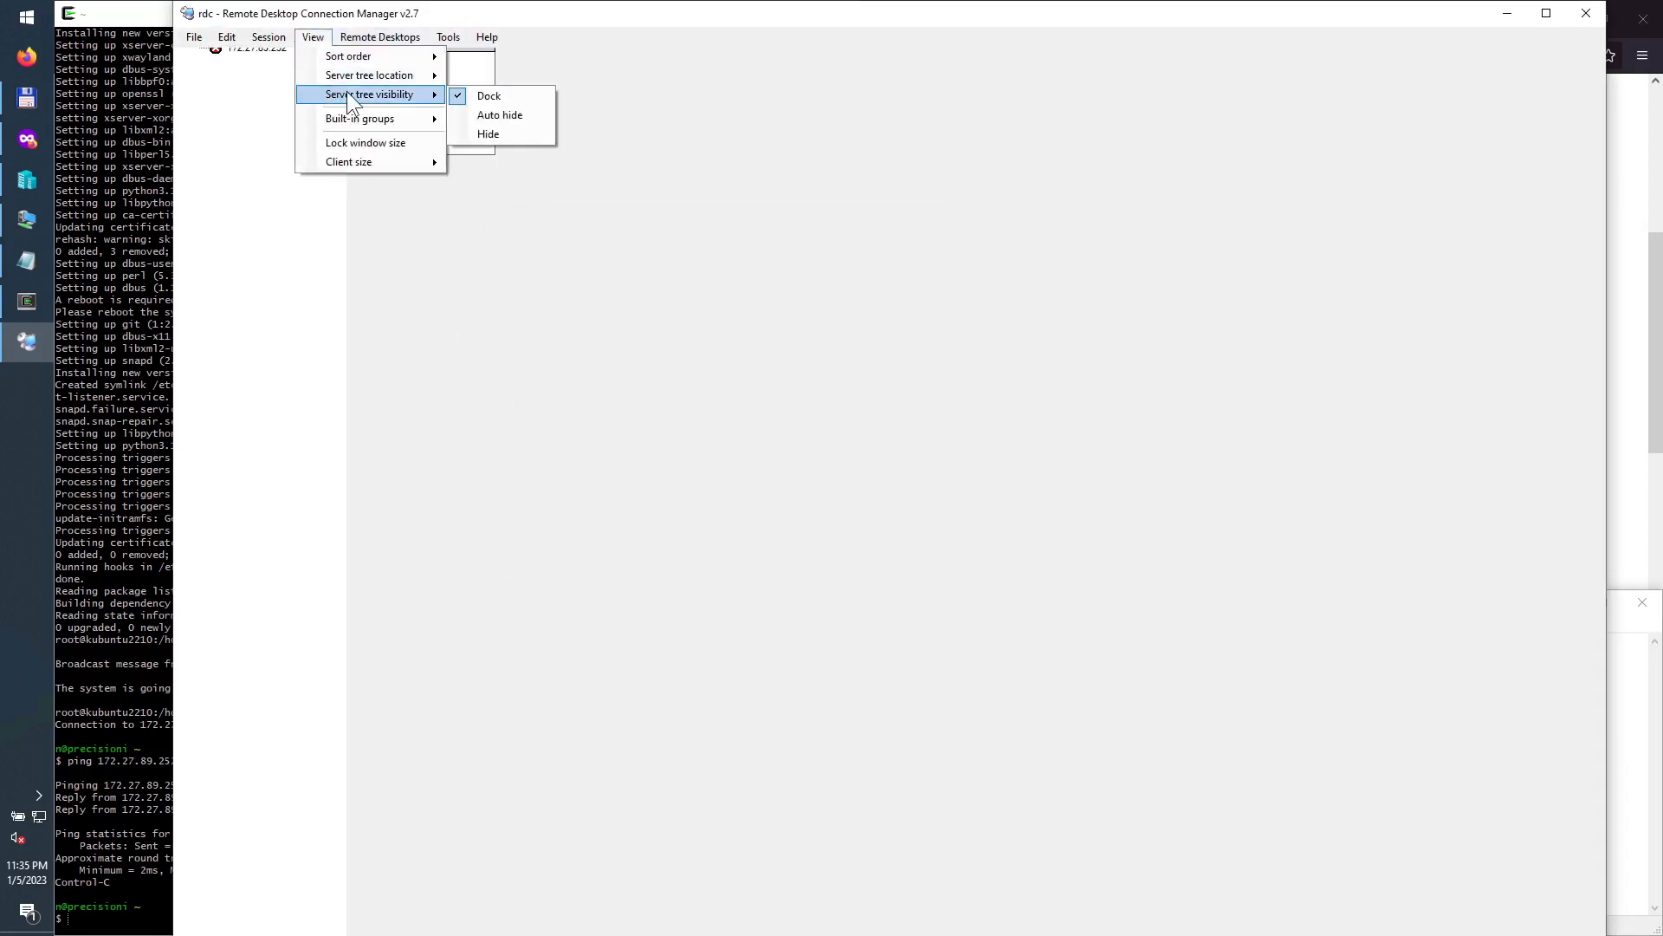
pyautogui.click(487, 135)
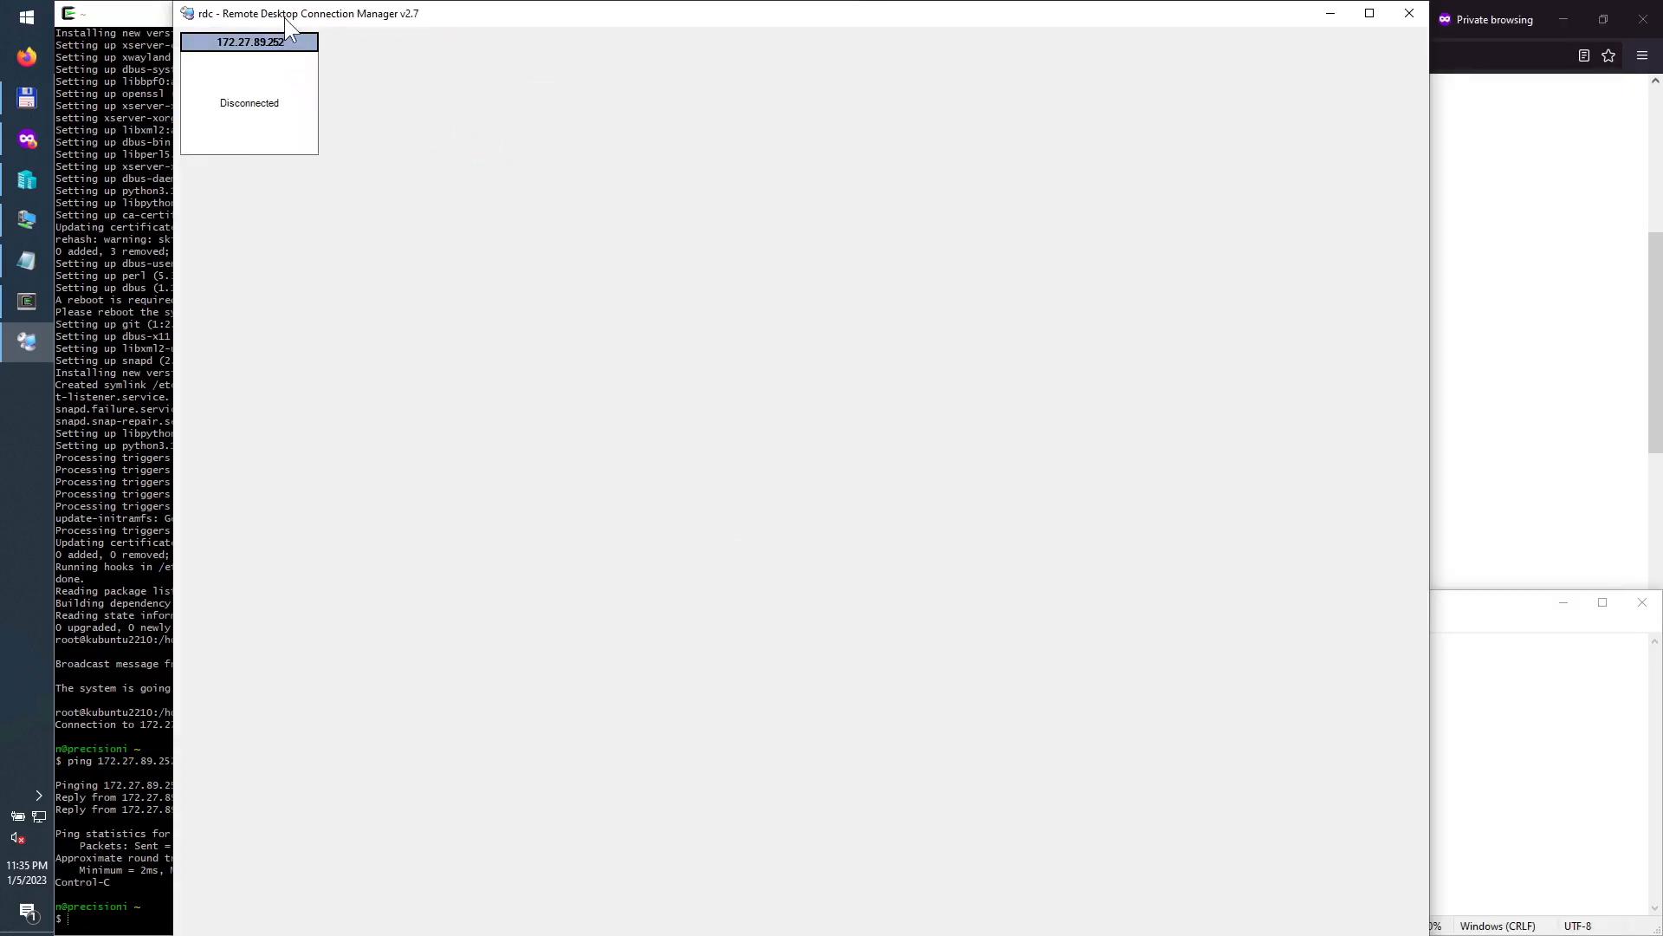
# Step: Turn on 'Hide main menu until ALT pressed' in Tools > Options and confirm
pyautogui.moveTo(284, 17)
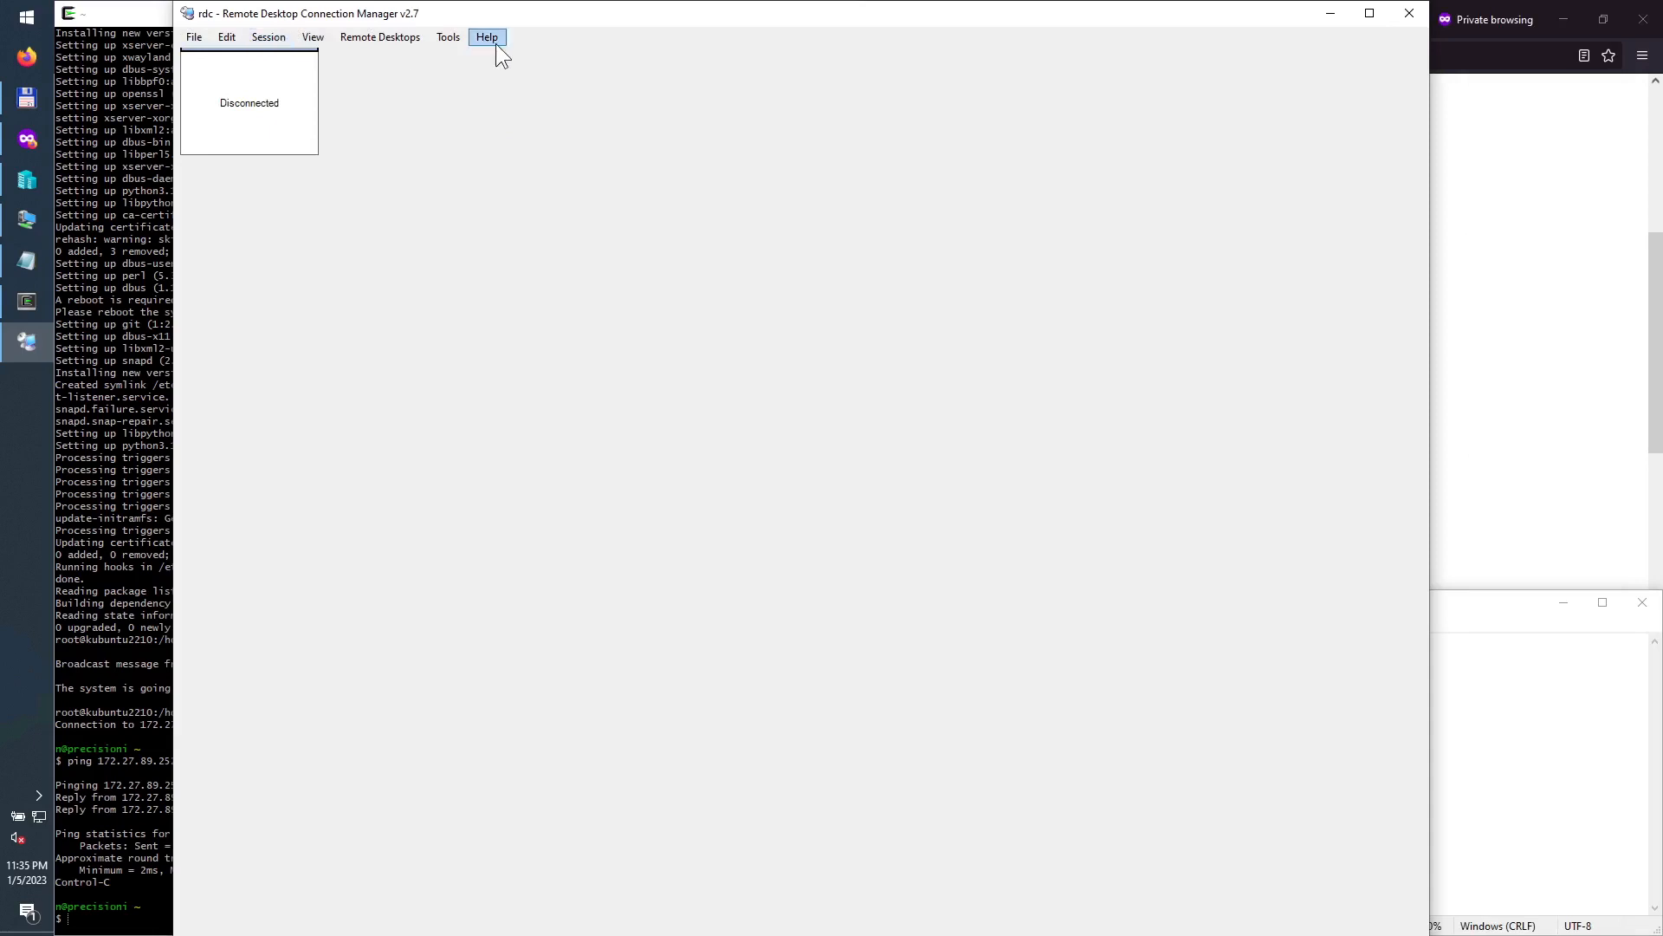
pyautogui.click(448, 37)
pyautogui.click(445, 56)
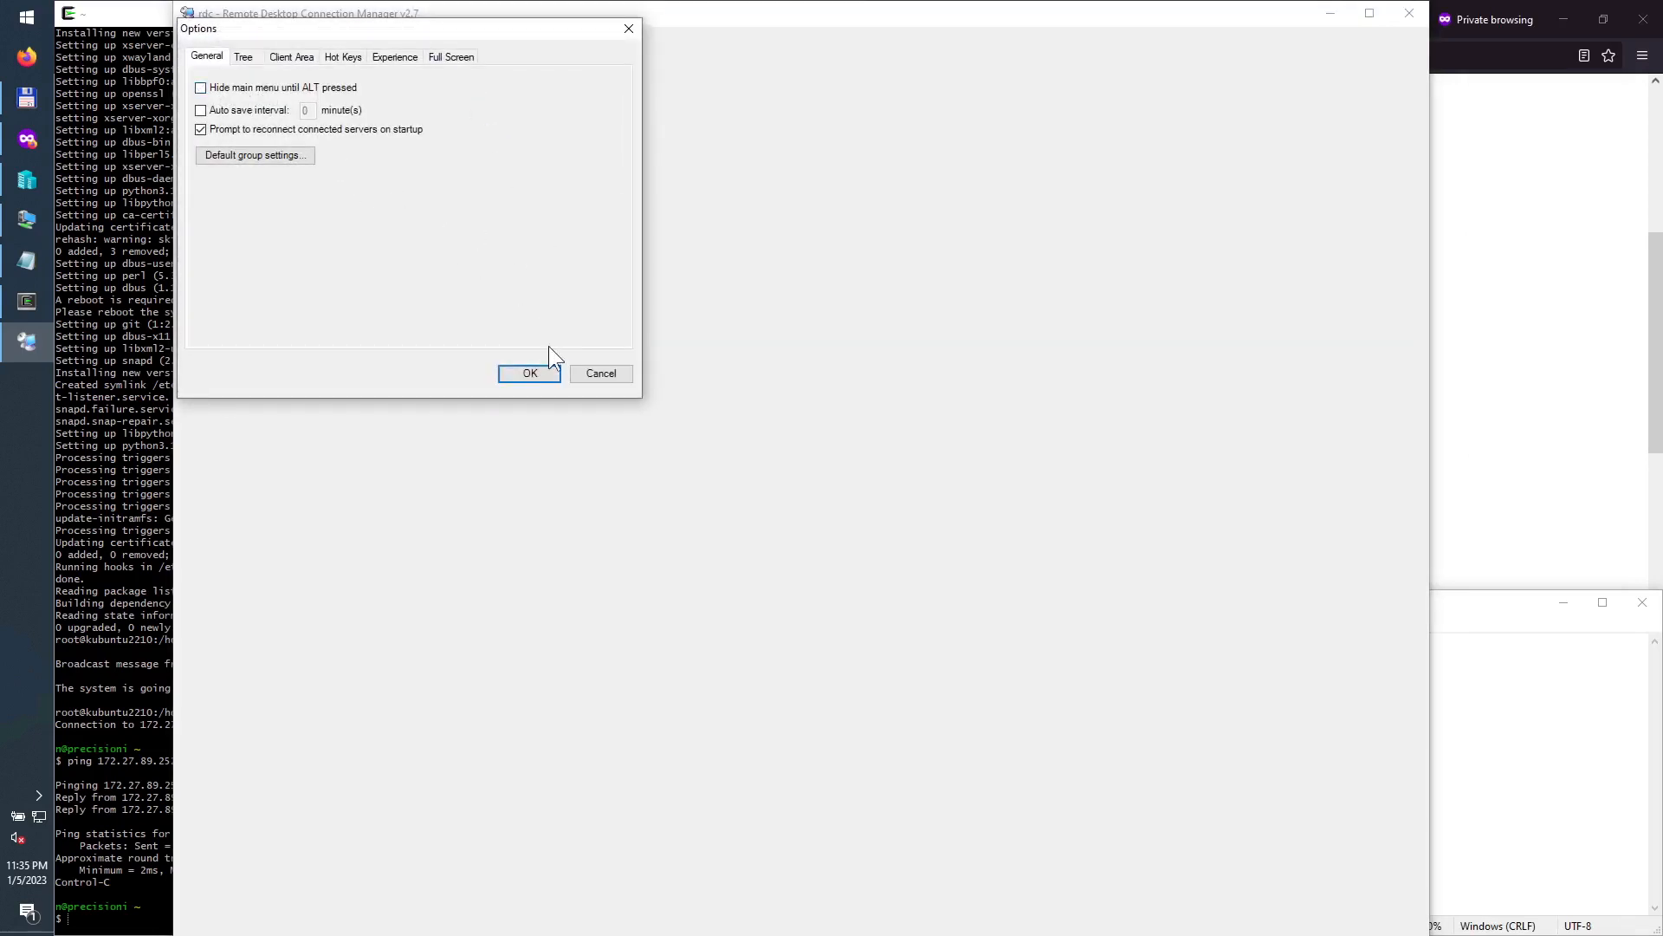
pyautogui.click(535, 372)
pyautogui.click(448, 37)
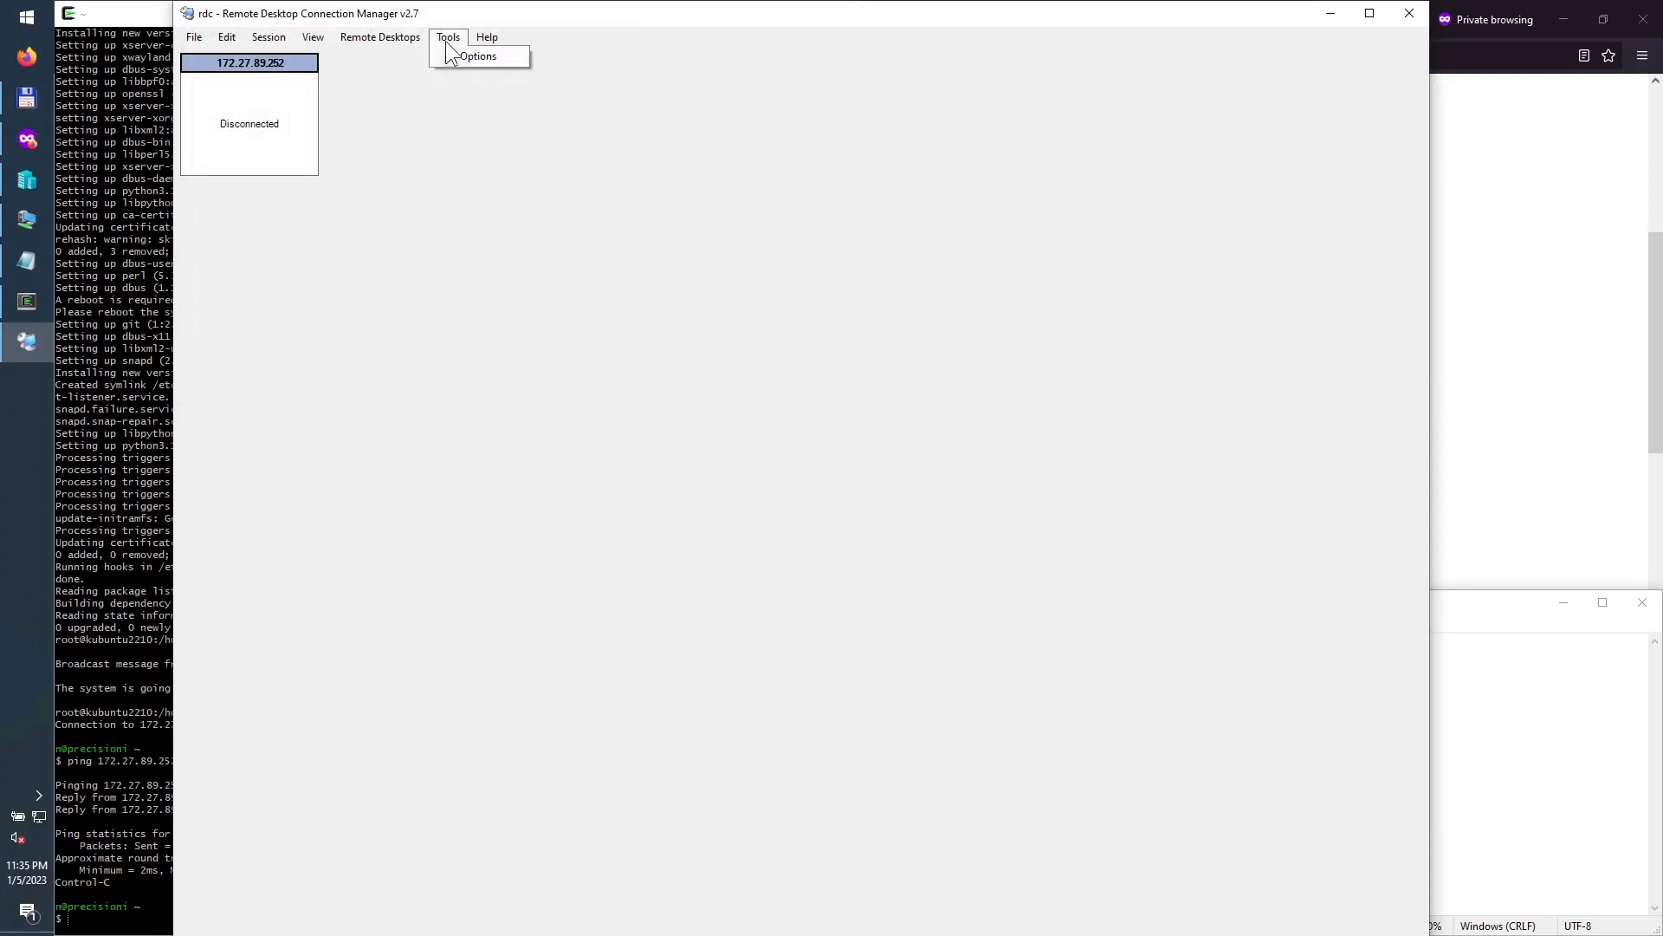
pyautogui.click(447, 56)
pyautogui.click(261, 87)
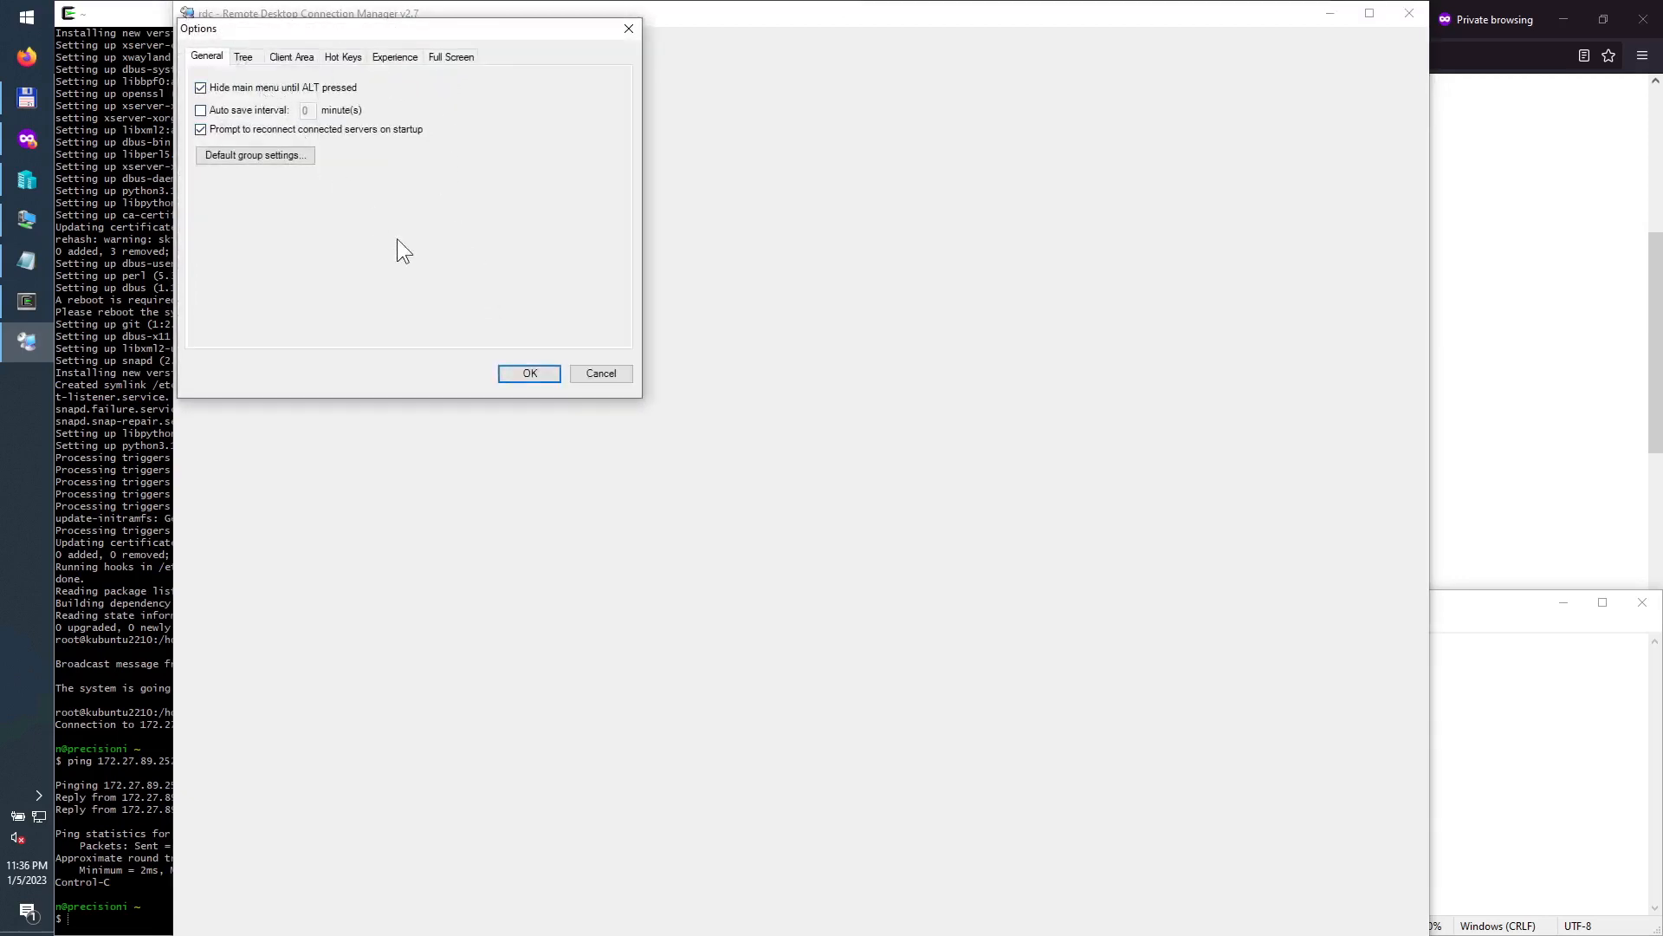
pyautogui.click(534, 372)
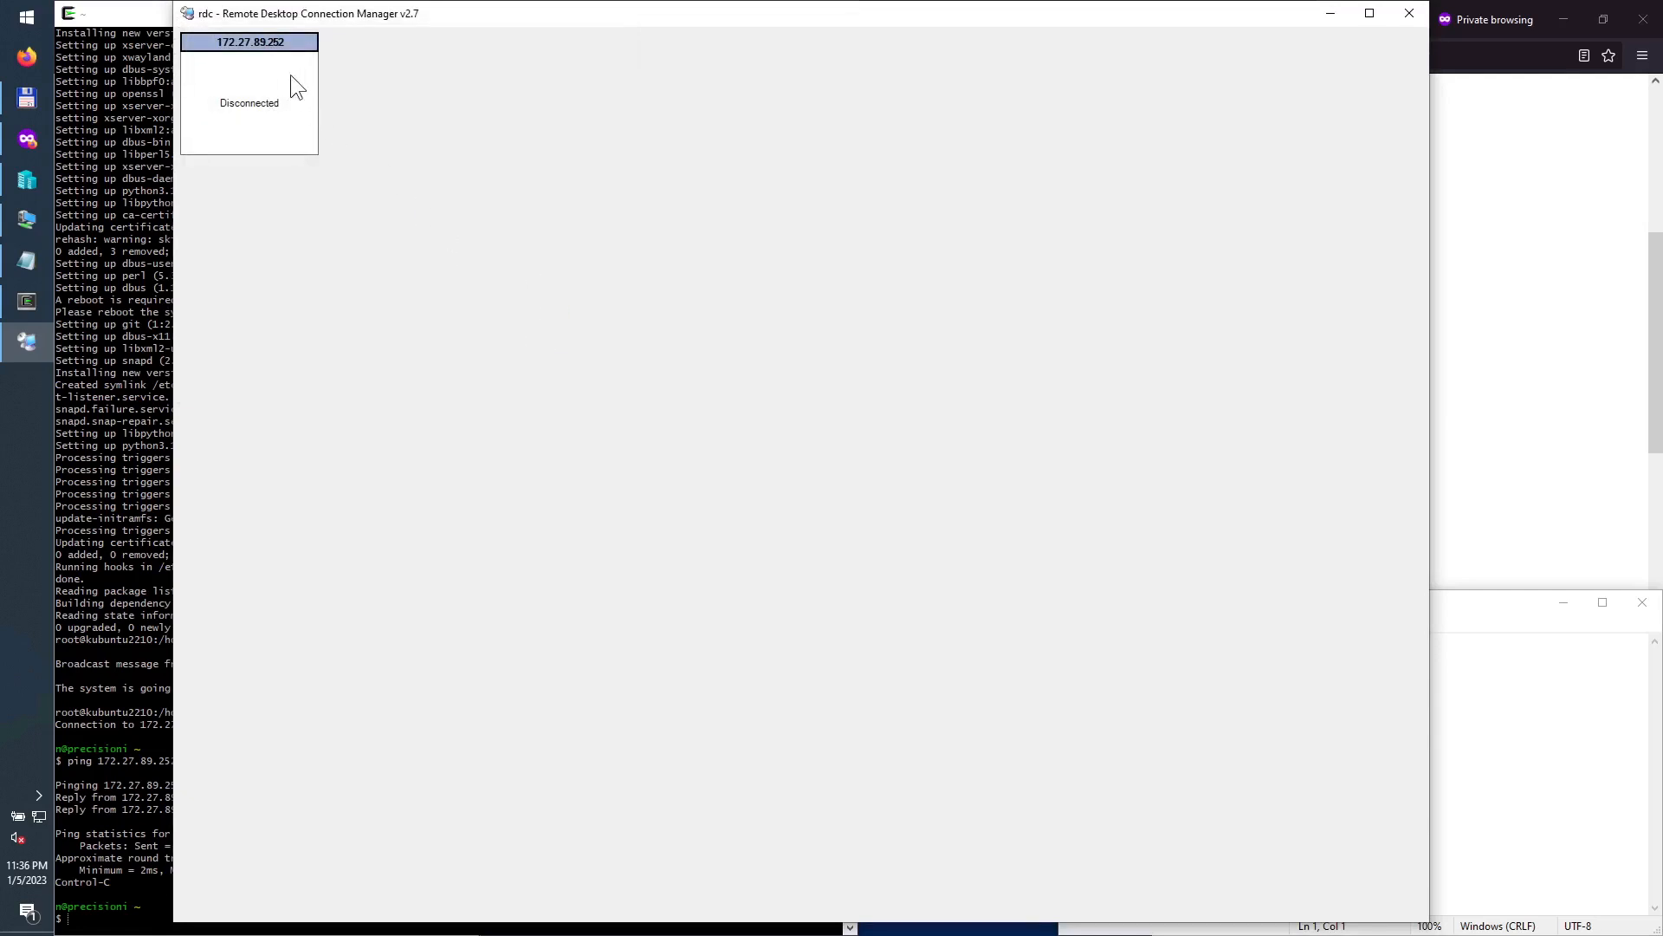
# Step: Connect to 172.27.89.252, accepting the certificate warning permanently, then bring up the kubuntu2210 VM window
pyautogui.doubleClick(274, 40)
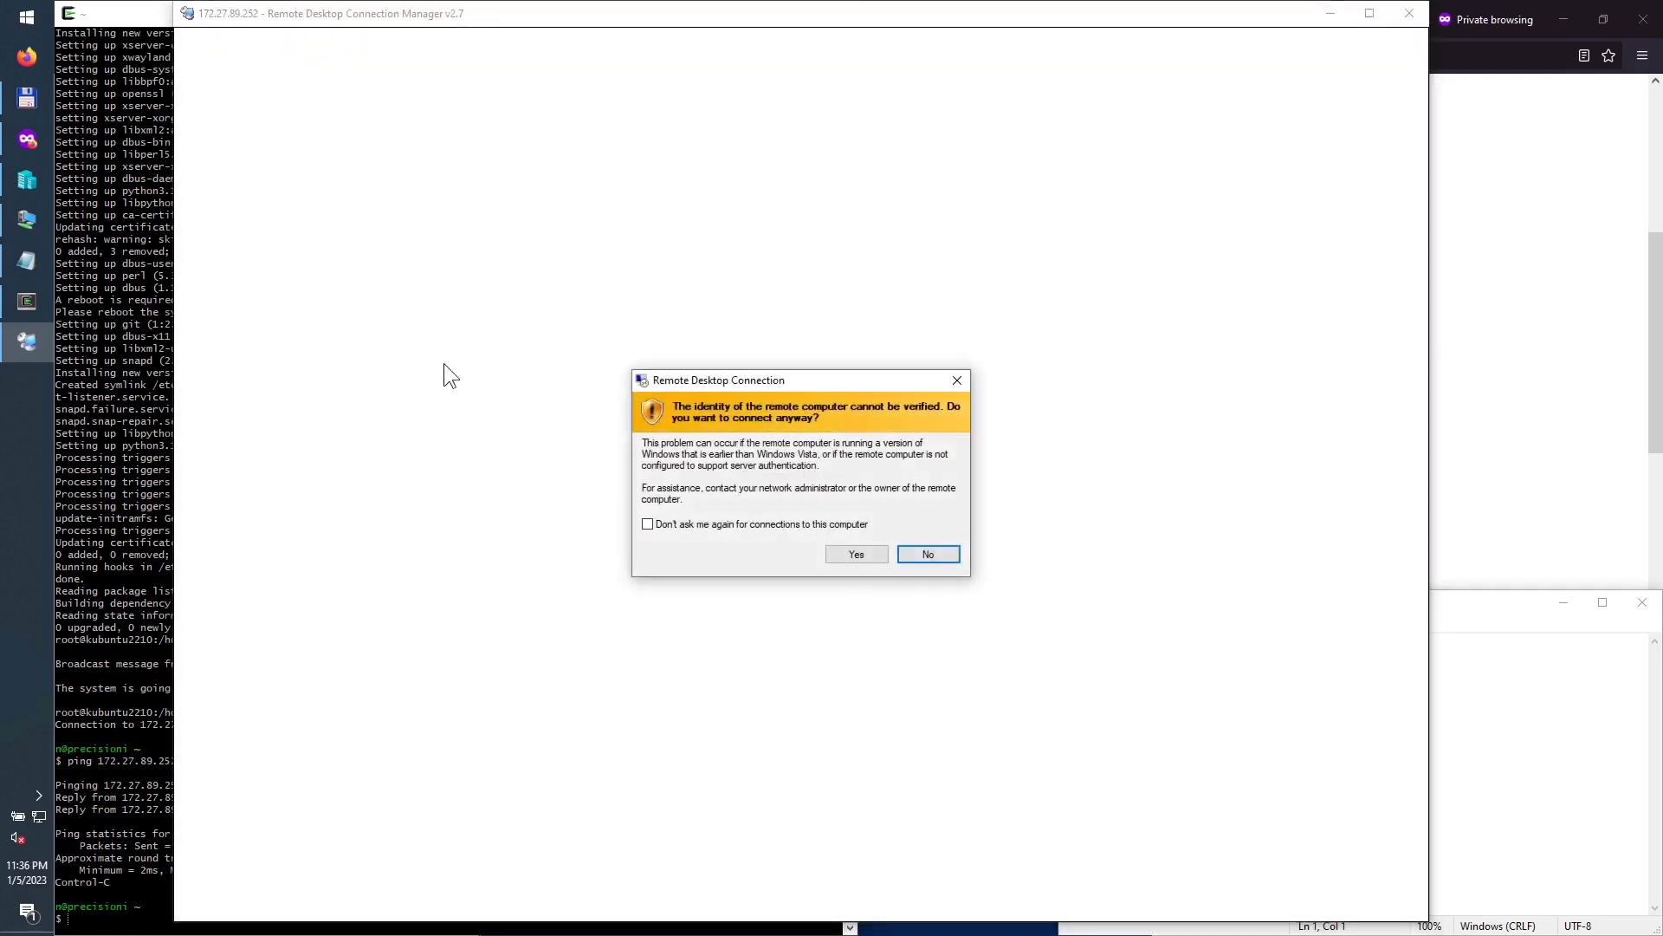
pyautogui.click(706, 525)
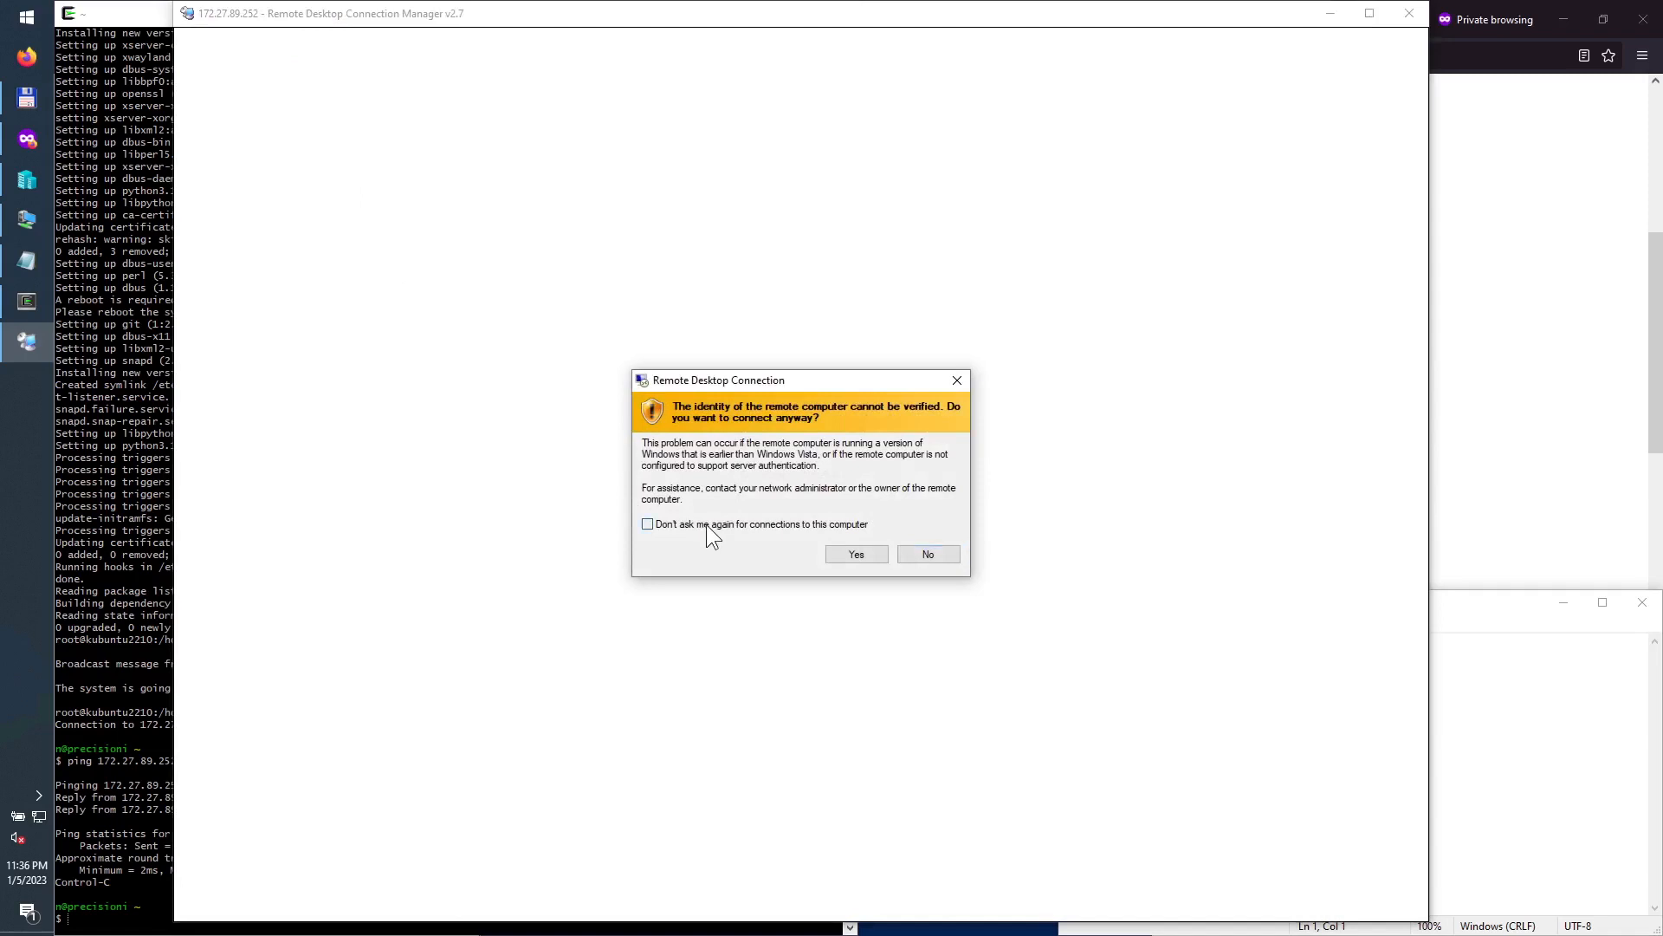
pyautogui.click(858, 555)
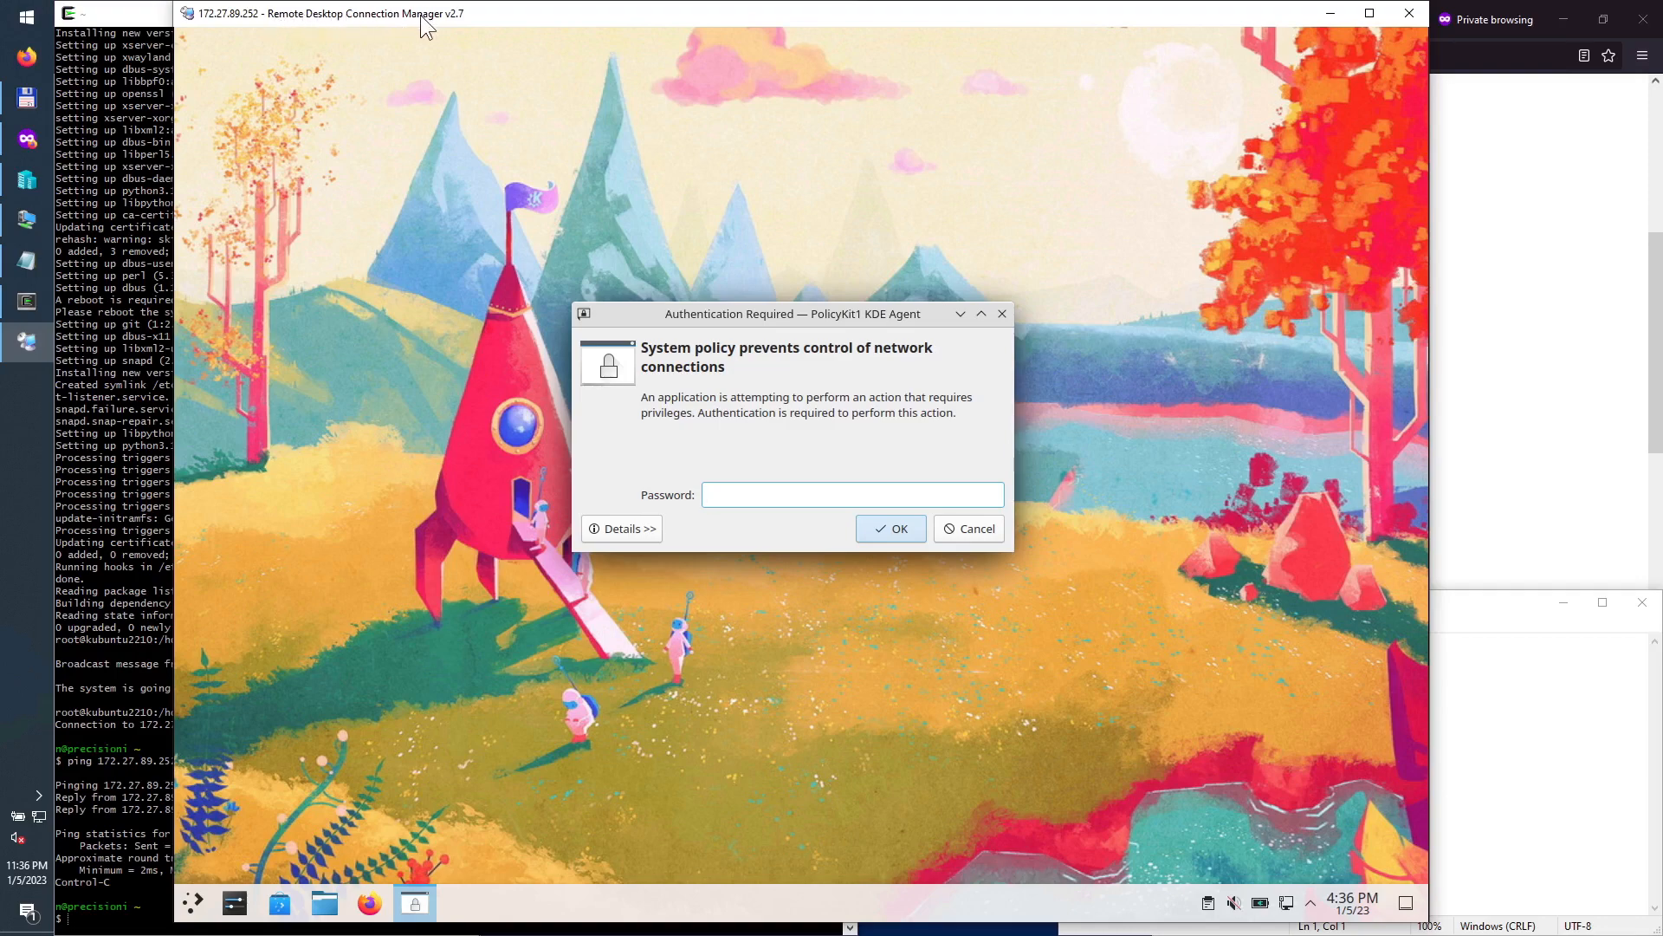
pyautogui.press('alt')
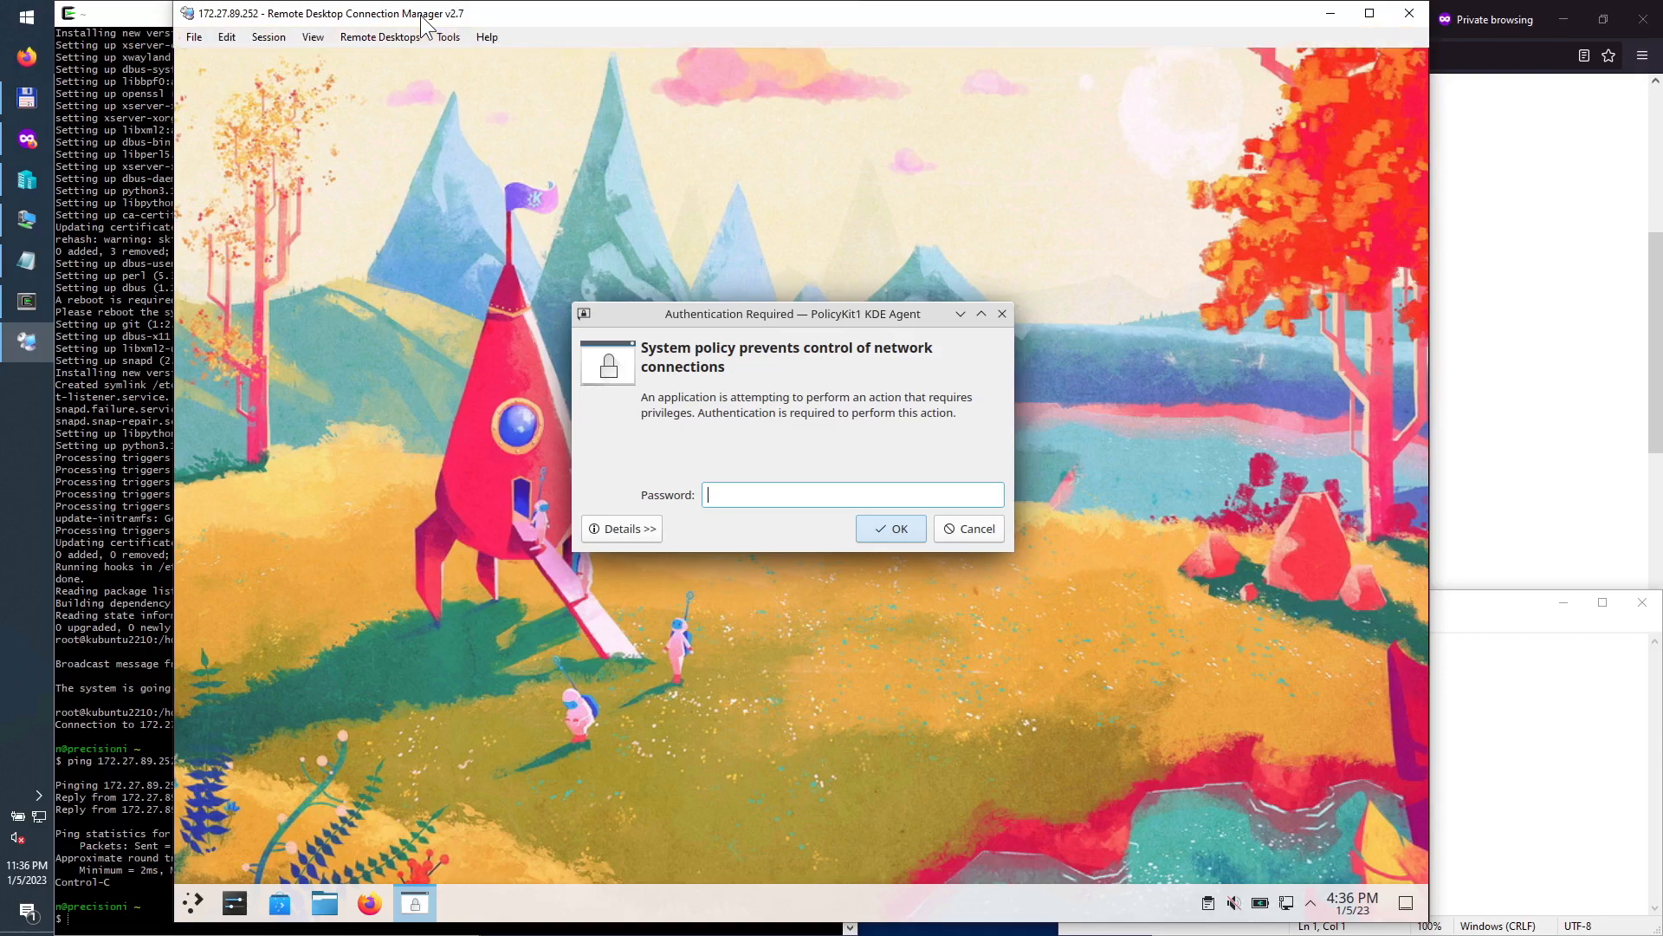
pyautogui.click(26, 219)
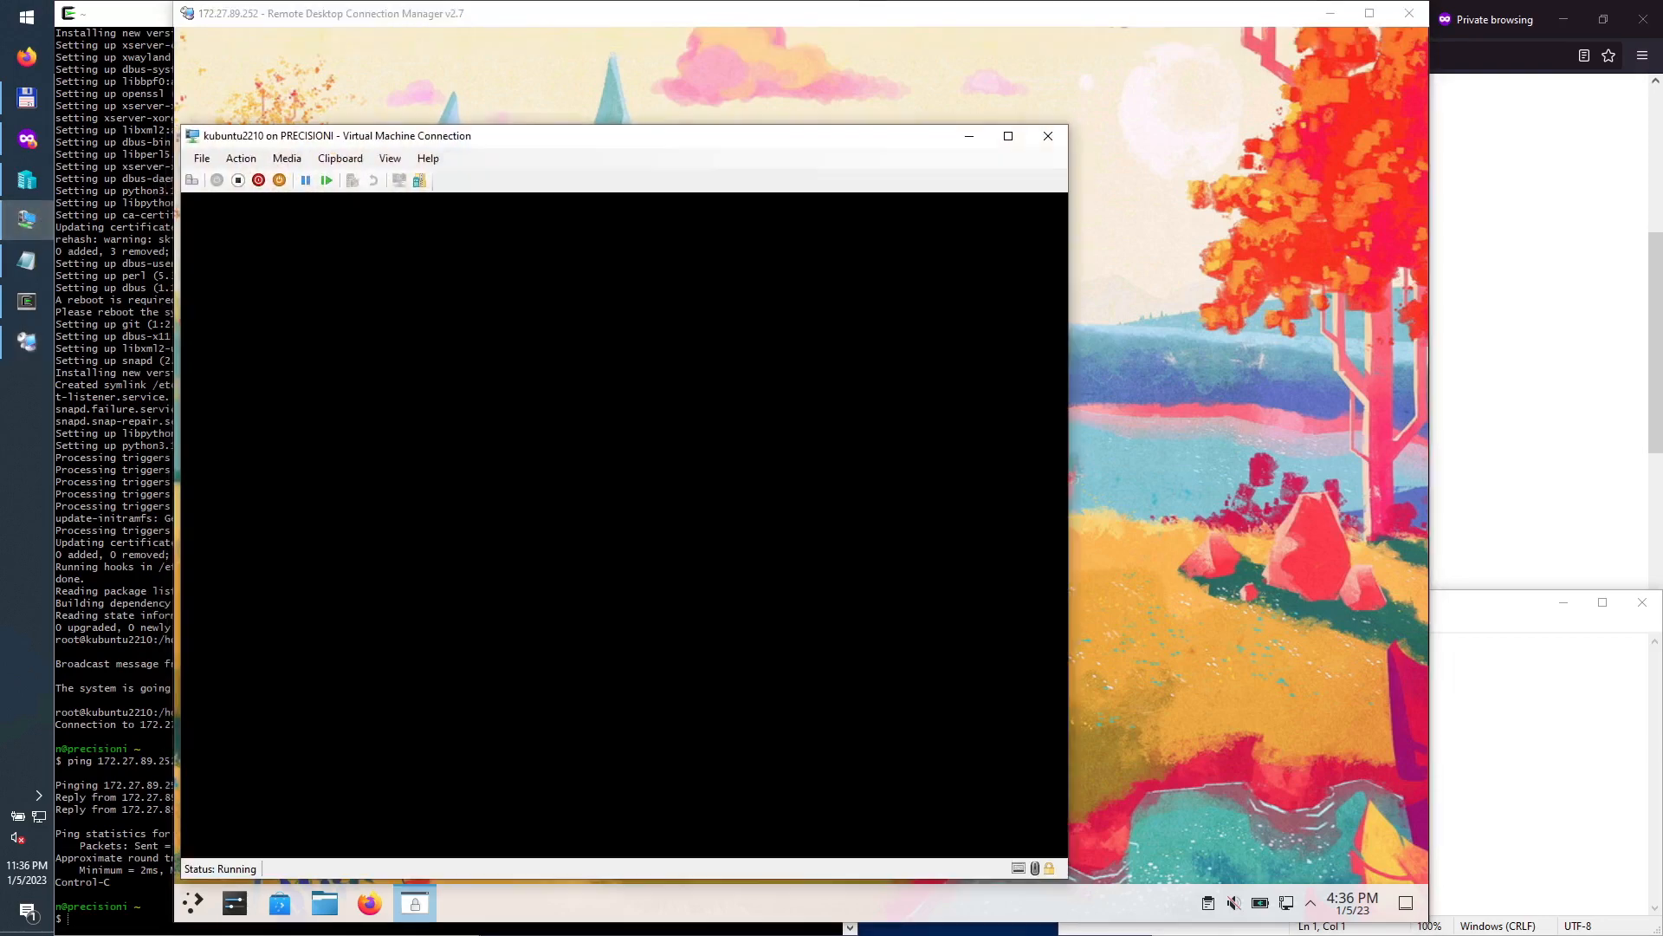
# Step: Minimize the VM window, cancel the authentication prompt, maximize the manager, and switch the session to full screen
pyautogui.click(958, 136)
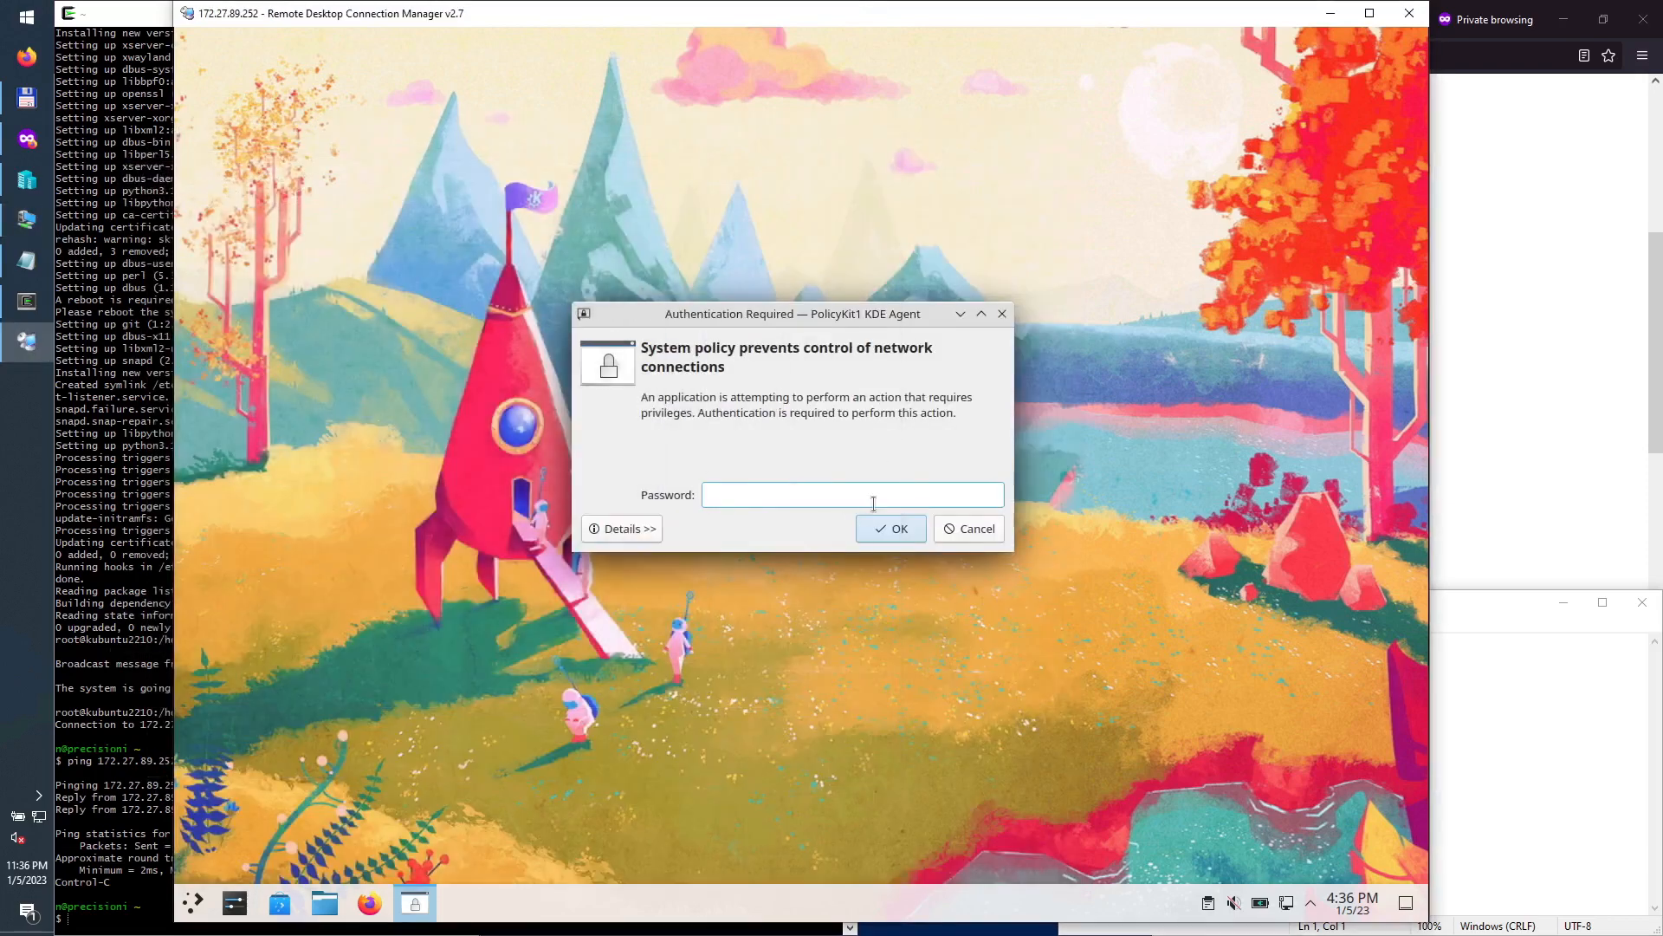
pyautogui.click(967, 537)
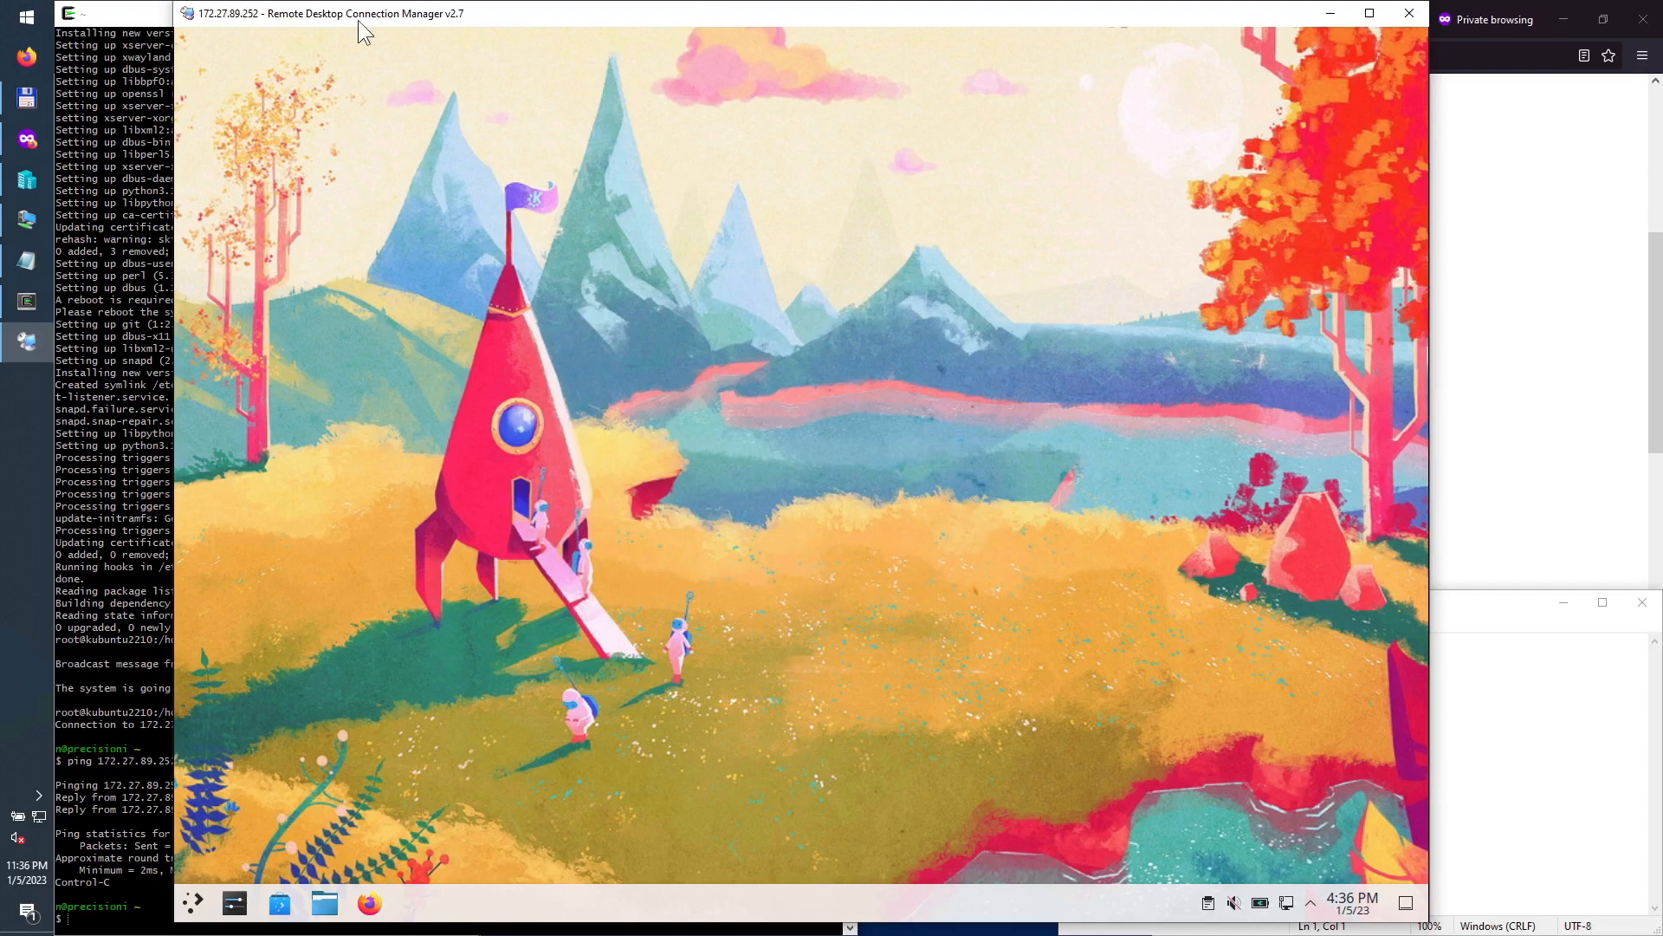
pyautogui.doubleClick(461, 16)
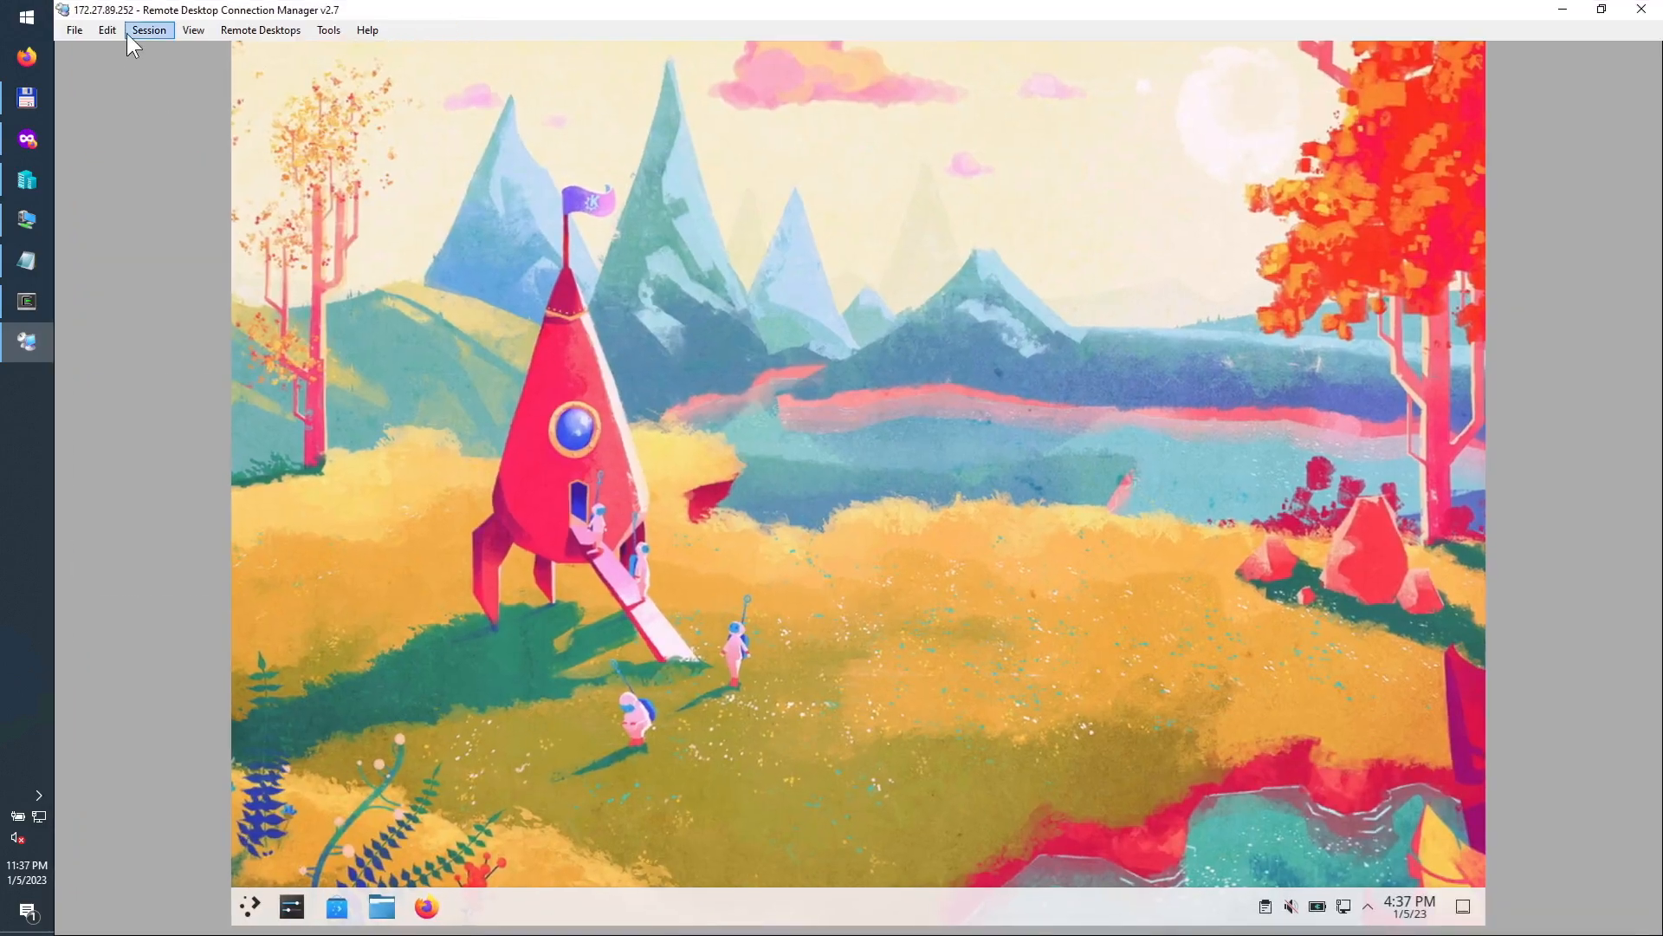
pyautogui.click(130, 31)
pyautogui.click(195, 222)
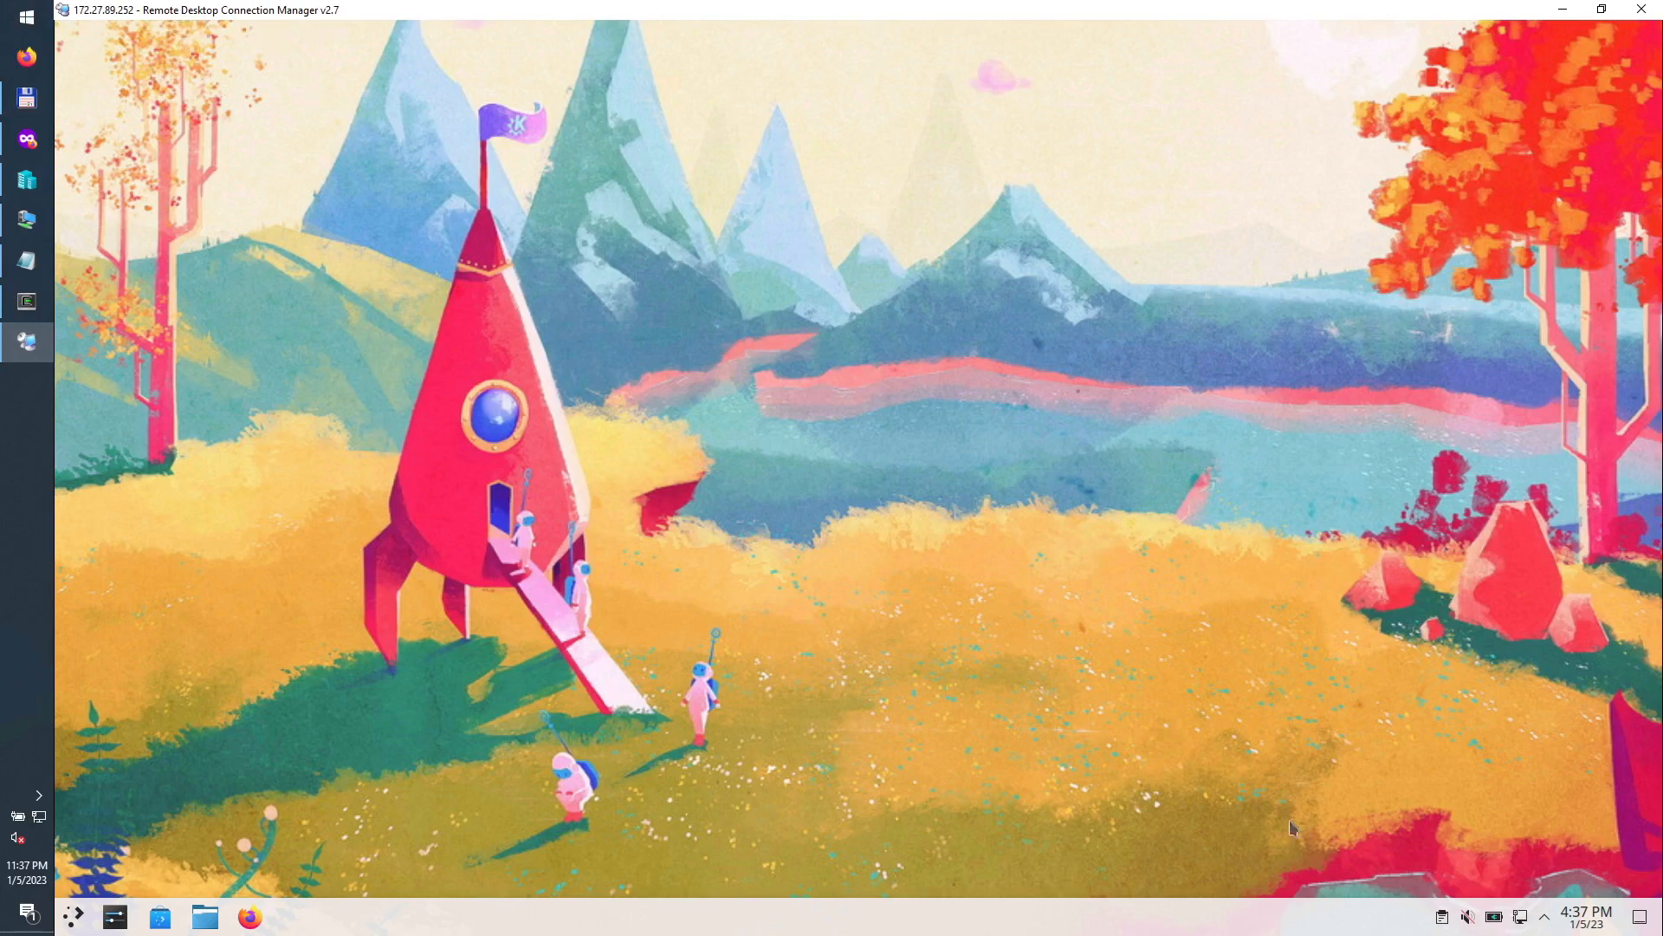
# Step: Move the KDE panel to the left screen edge in panel edit mode
pyautogui.rightClick(371, 926)
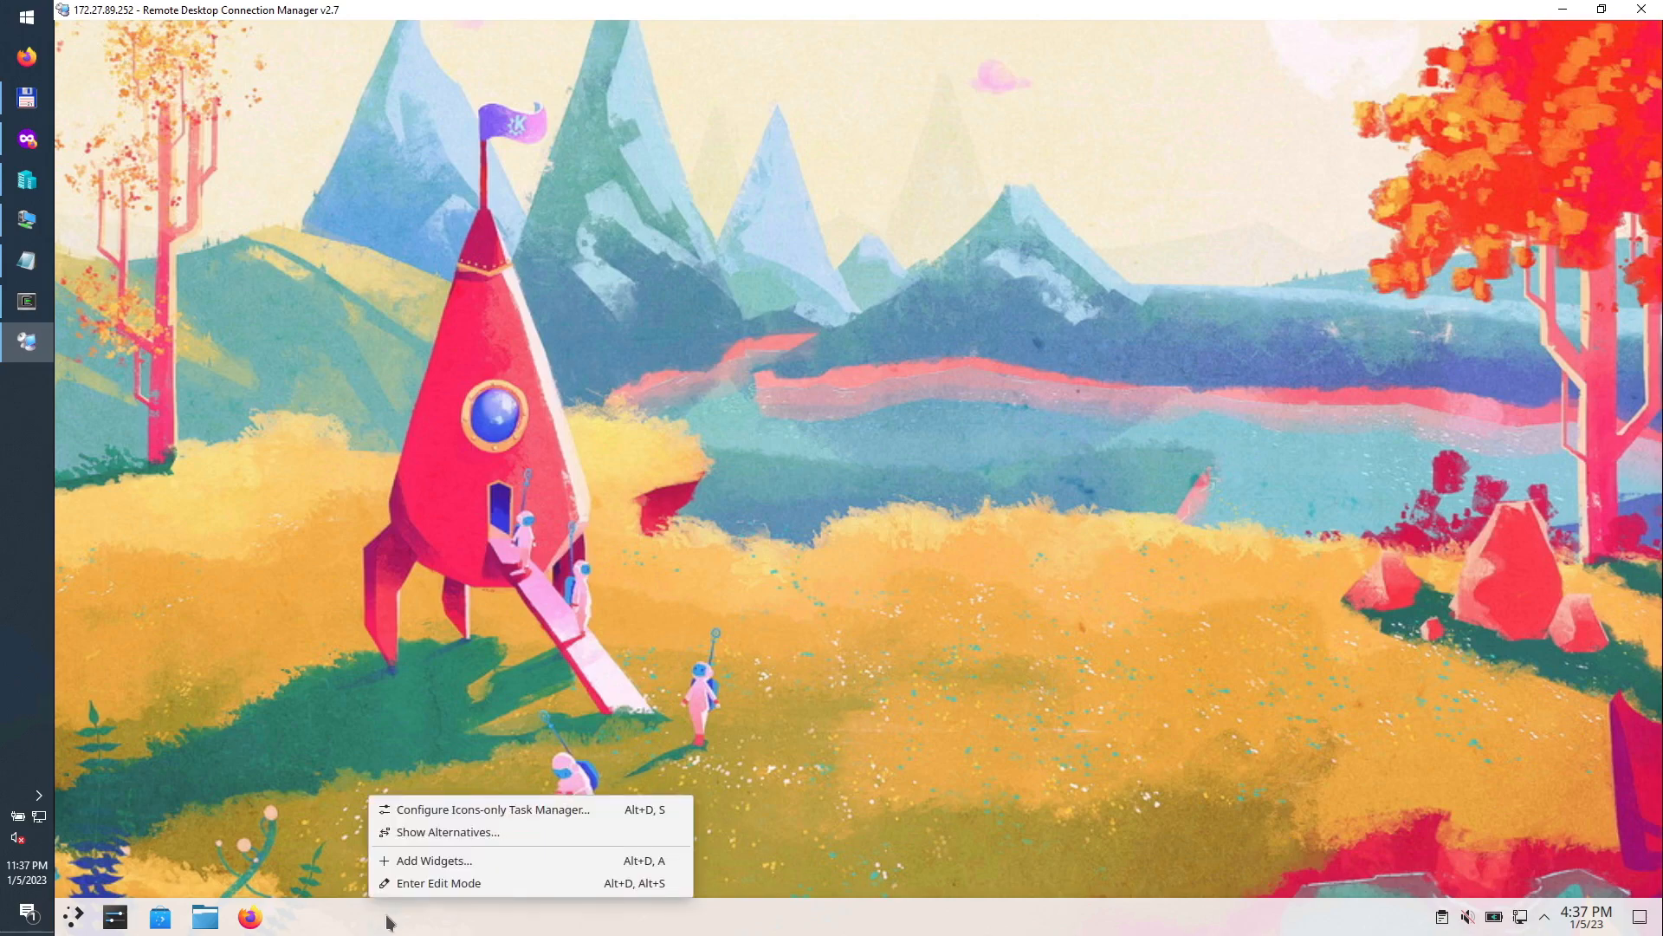
pyautogui.click(477, 882)
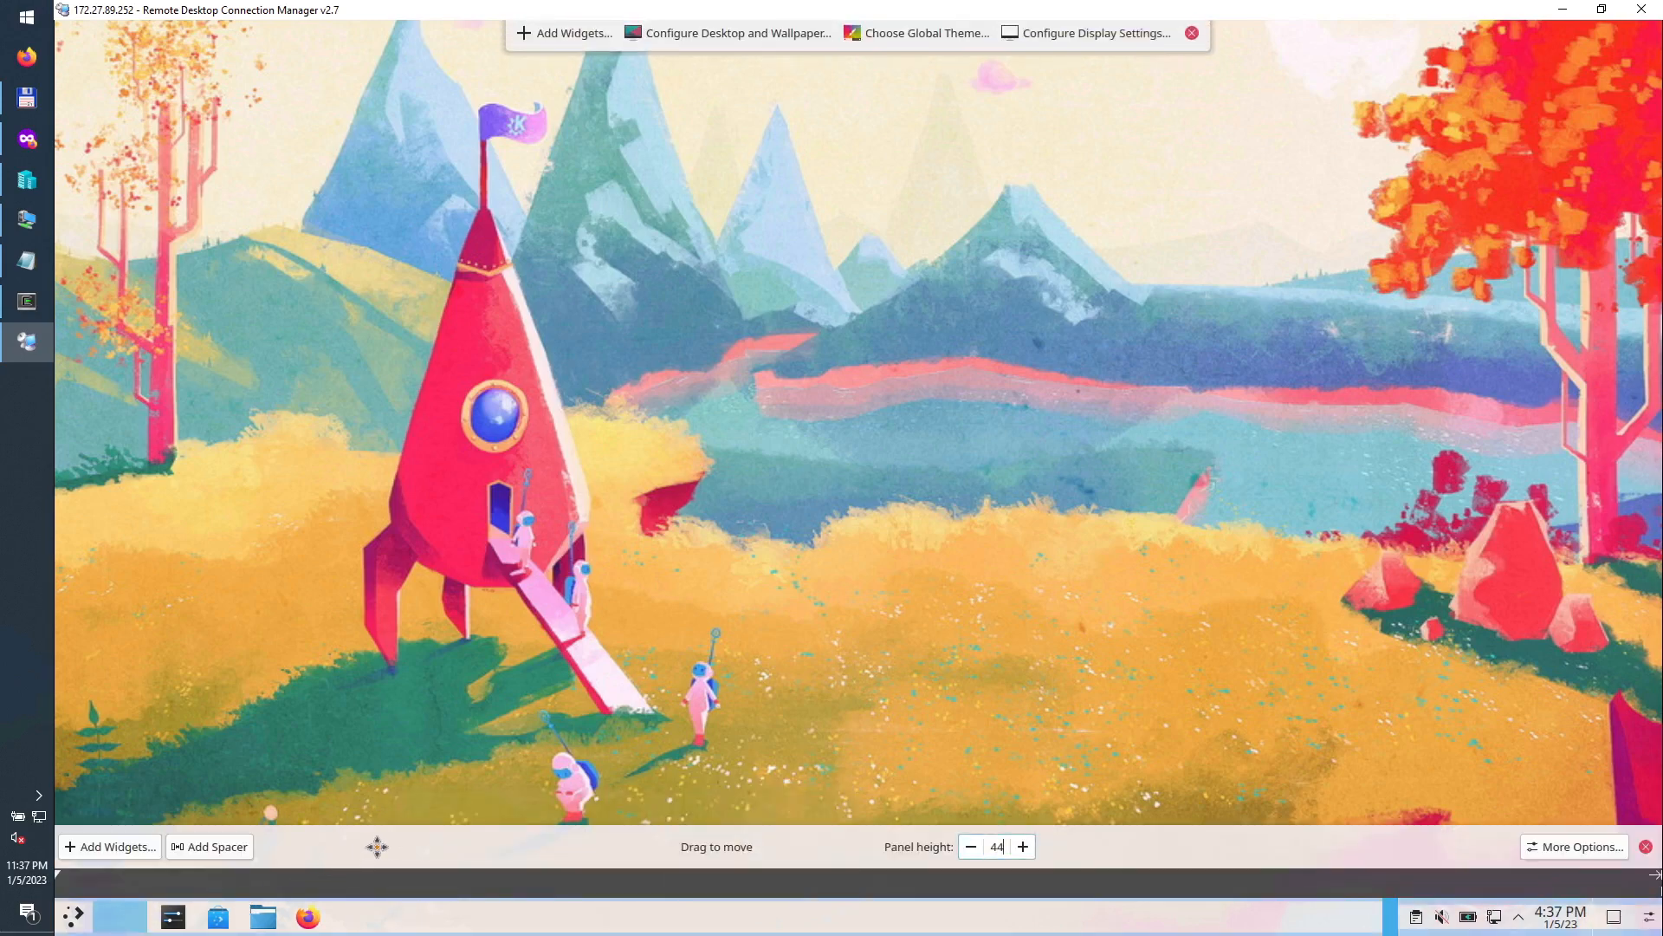
pyautogui.moveTo(377, 847); pyautogui.dragTo(286, 823)
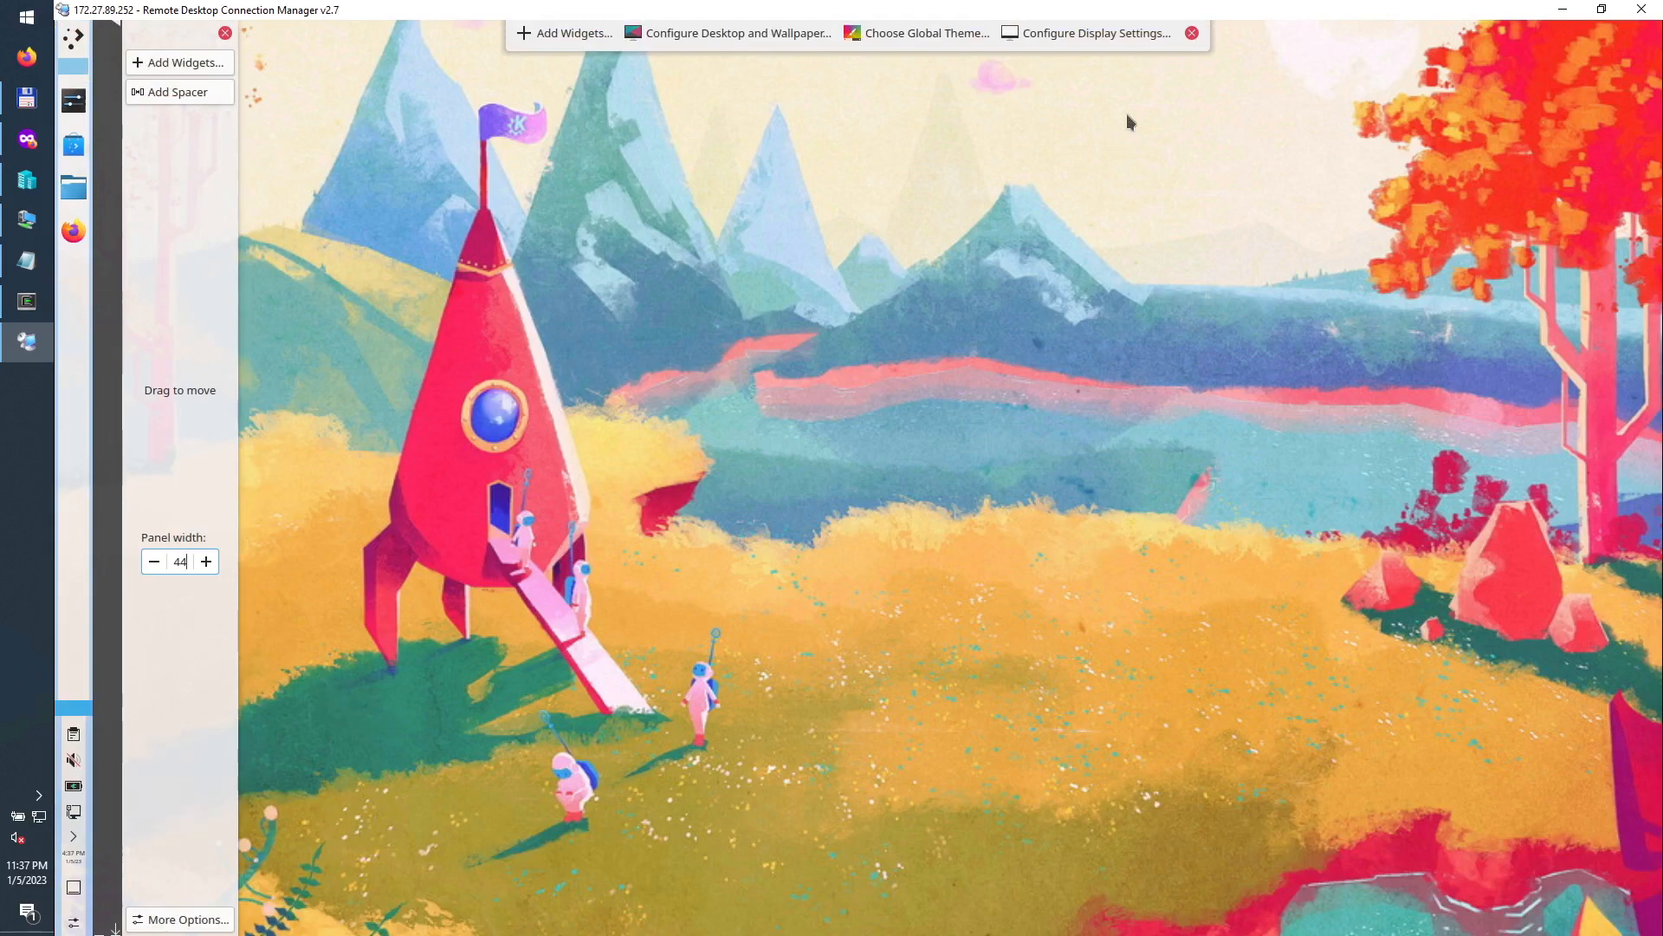
pyautogui.click(1192, 32)
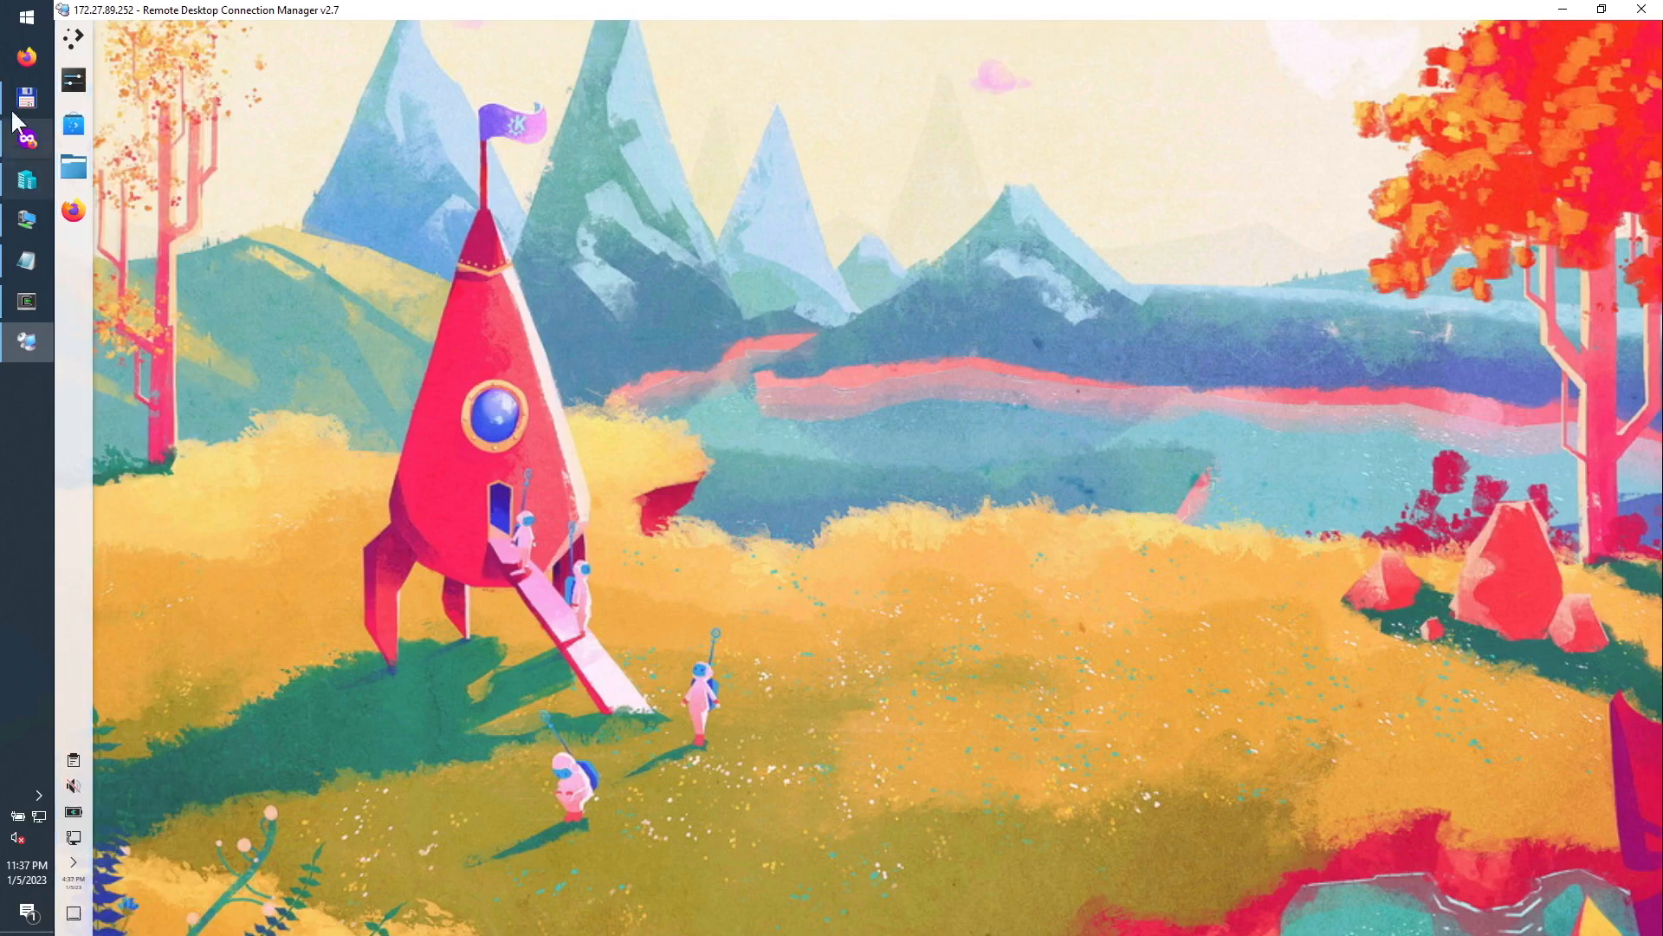
# Step: Unpin System Settings, Discover and the file manager from the task manager, keeping Firefox
pyautogui.rightClick(71, 83)
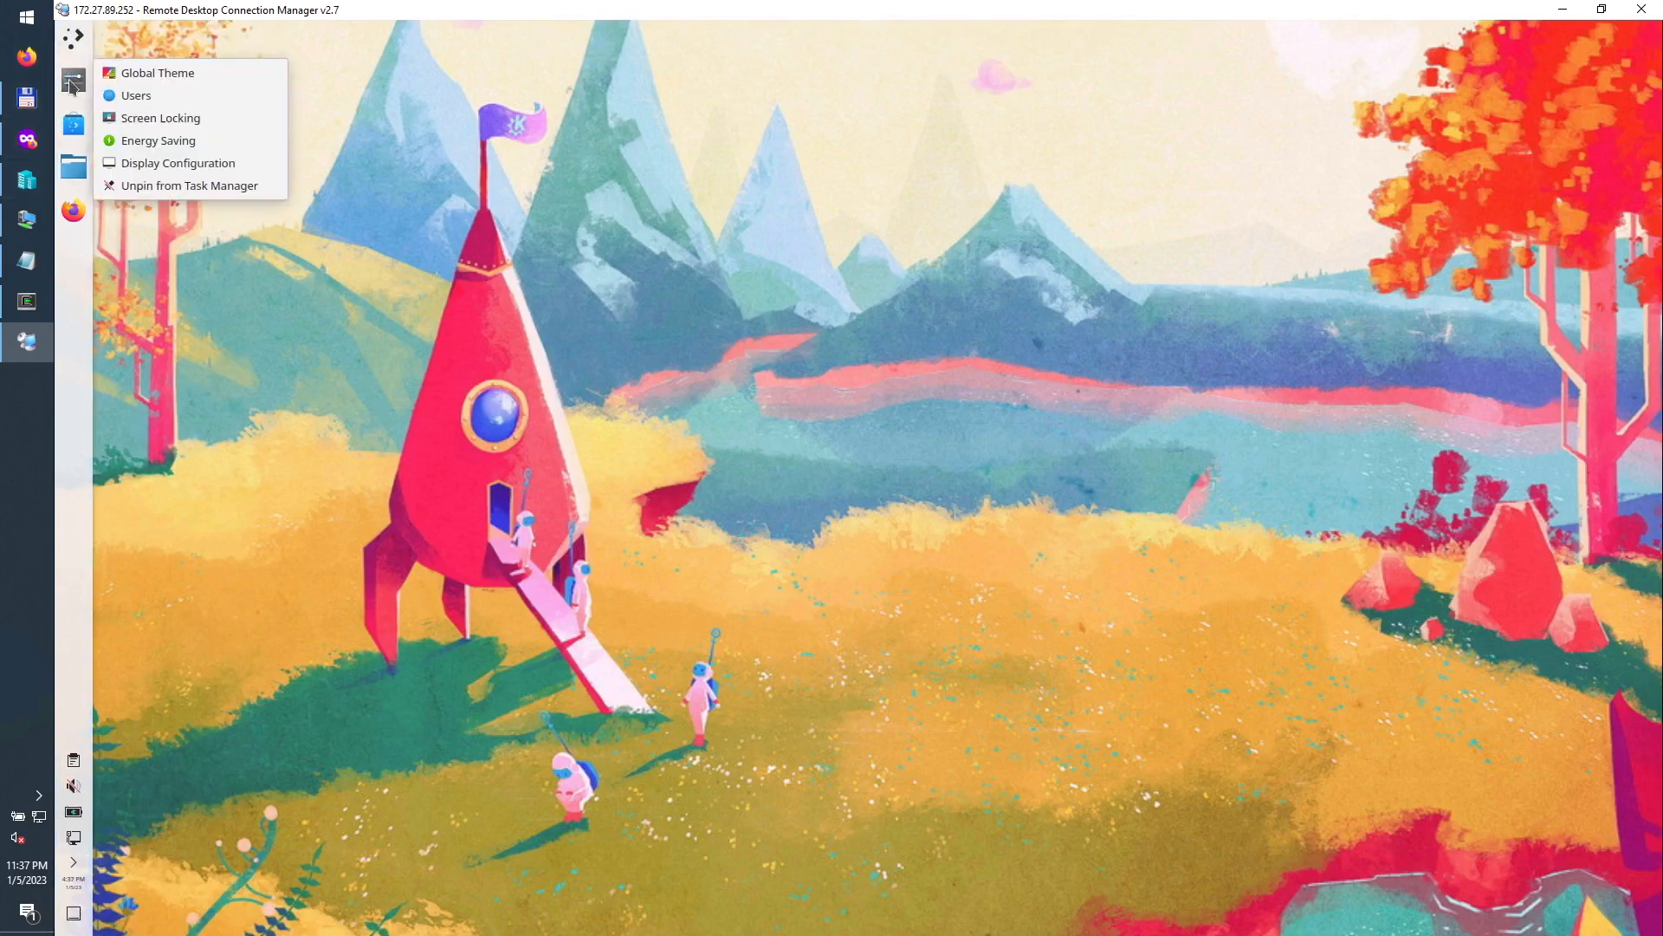
pyautogui.click(146, 187)
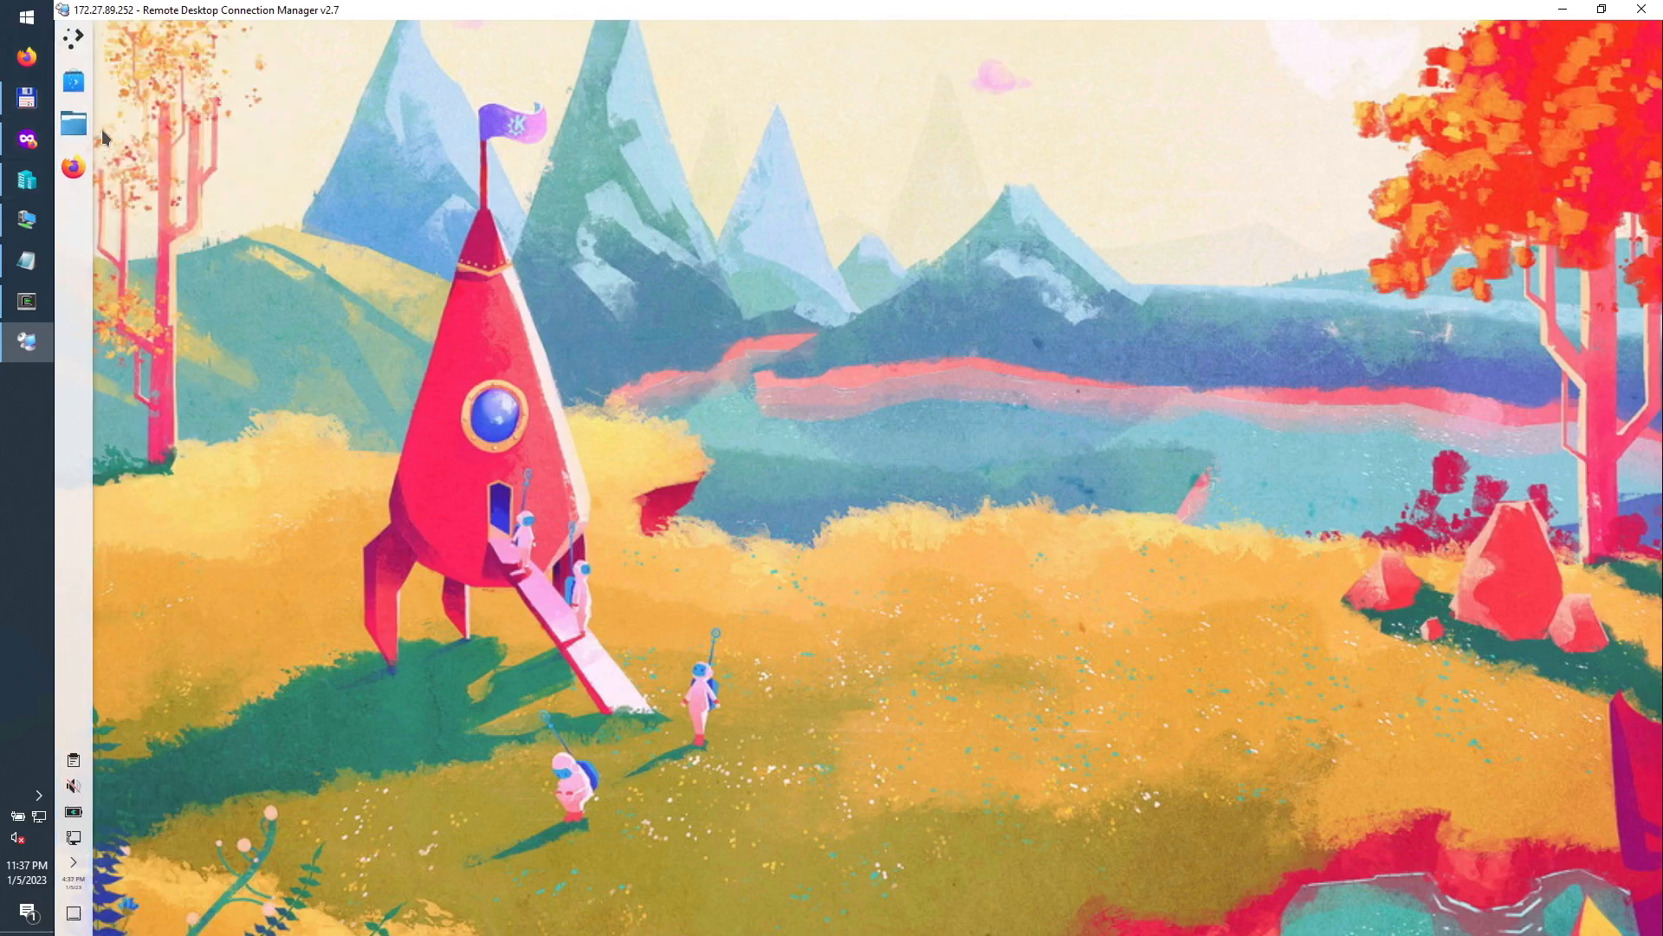
pyautogui.rightClick(77, 87)
pyautogui.click(147, 96)
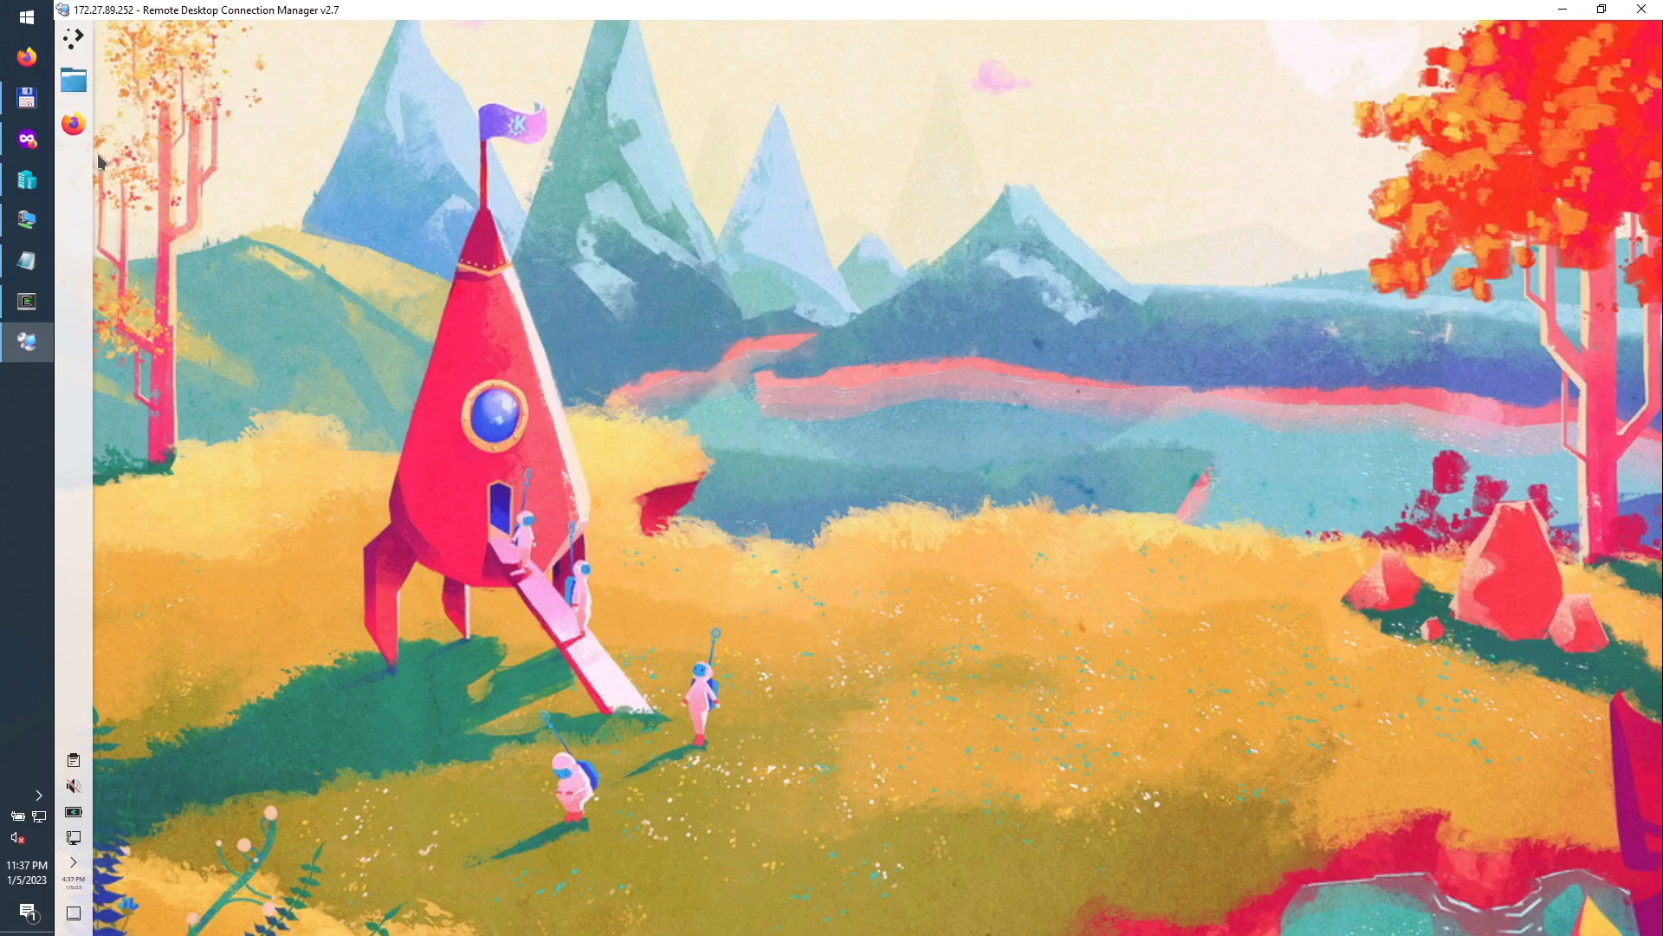
pyautogui.rightClick(74, 82)
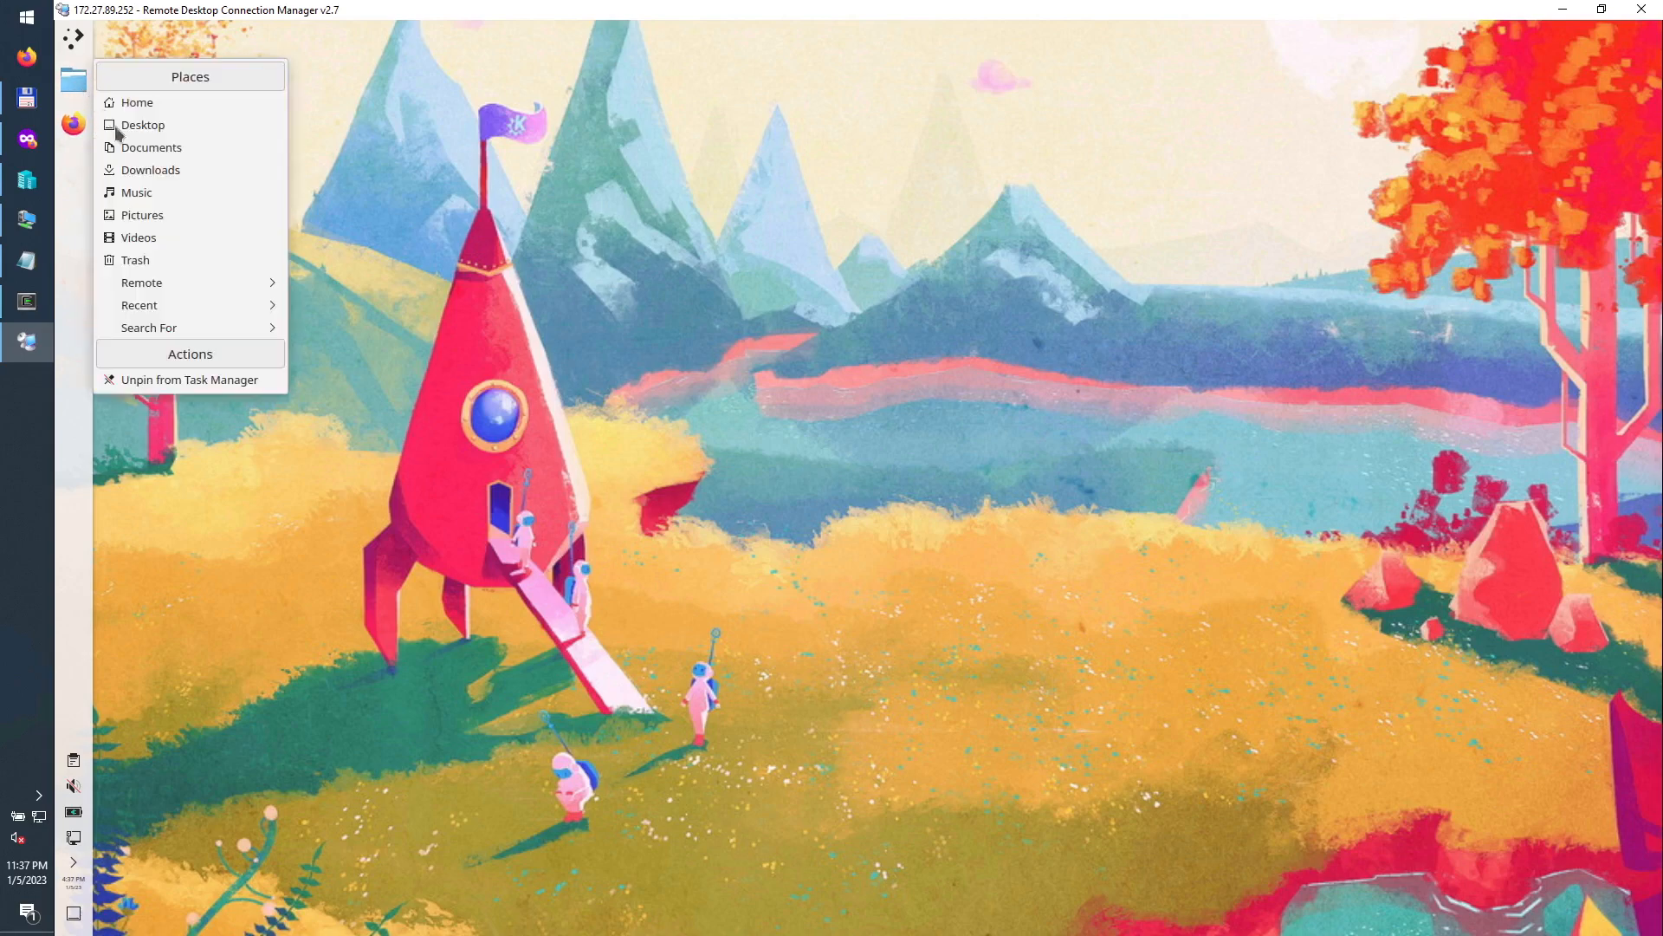
pyautogui.click(173, 379)
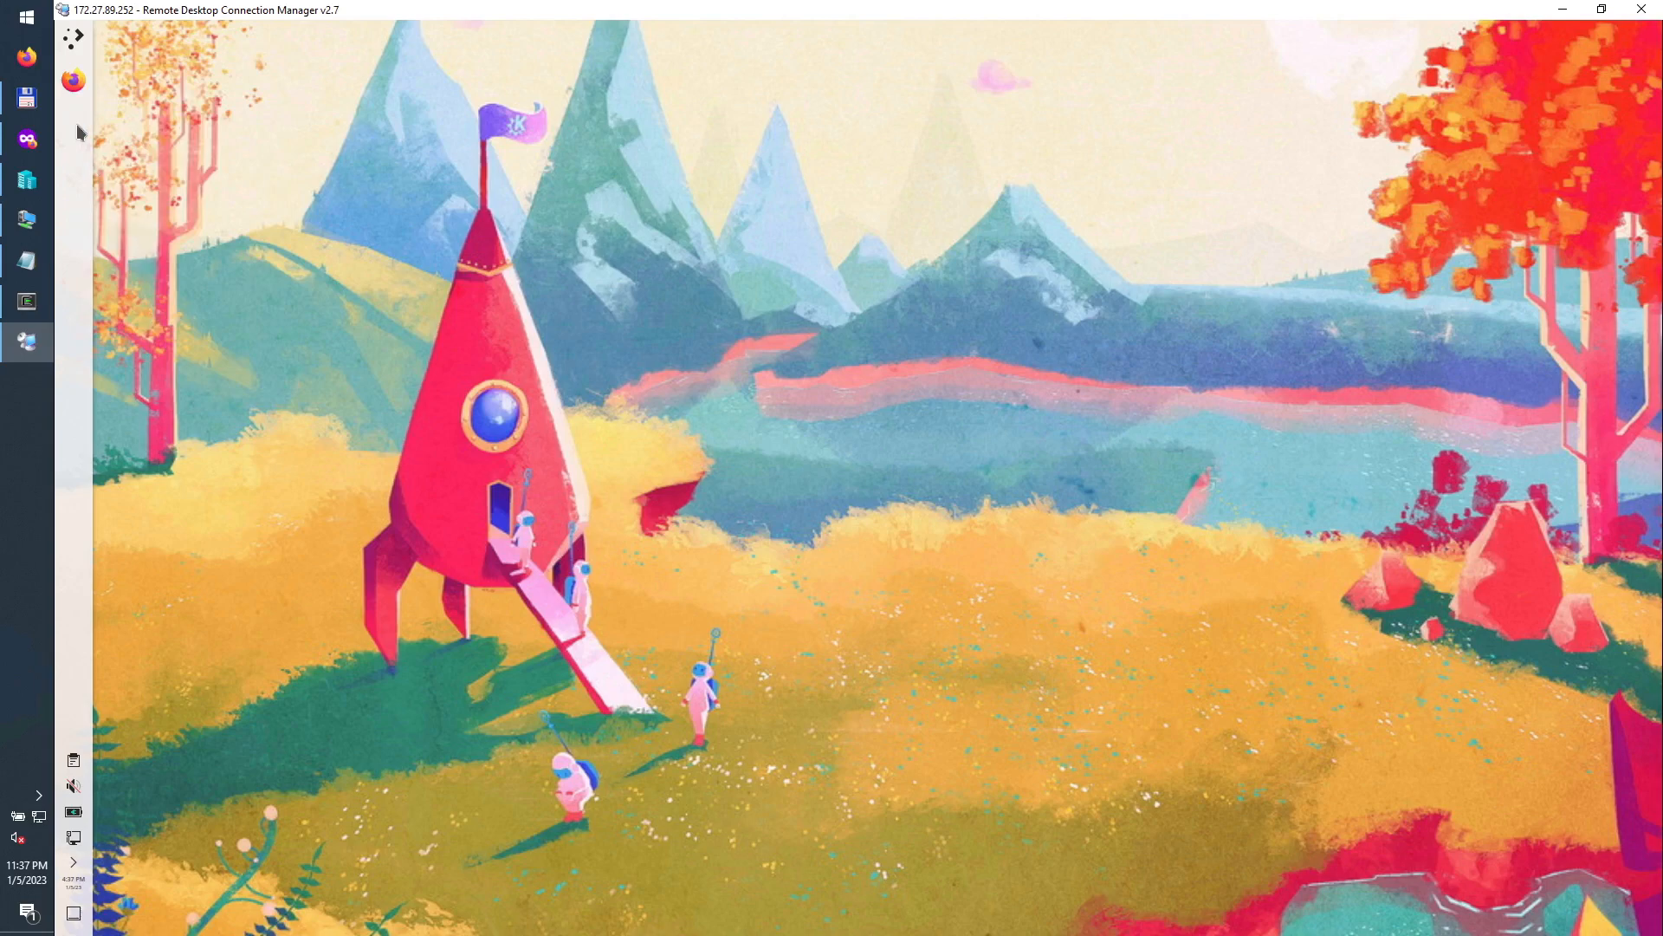
pyautogui.rightClick(76, 87)
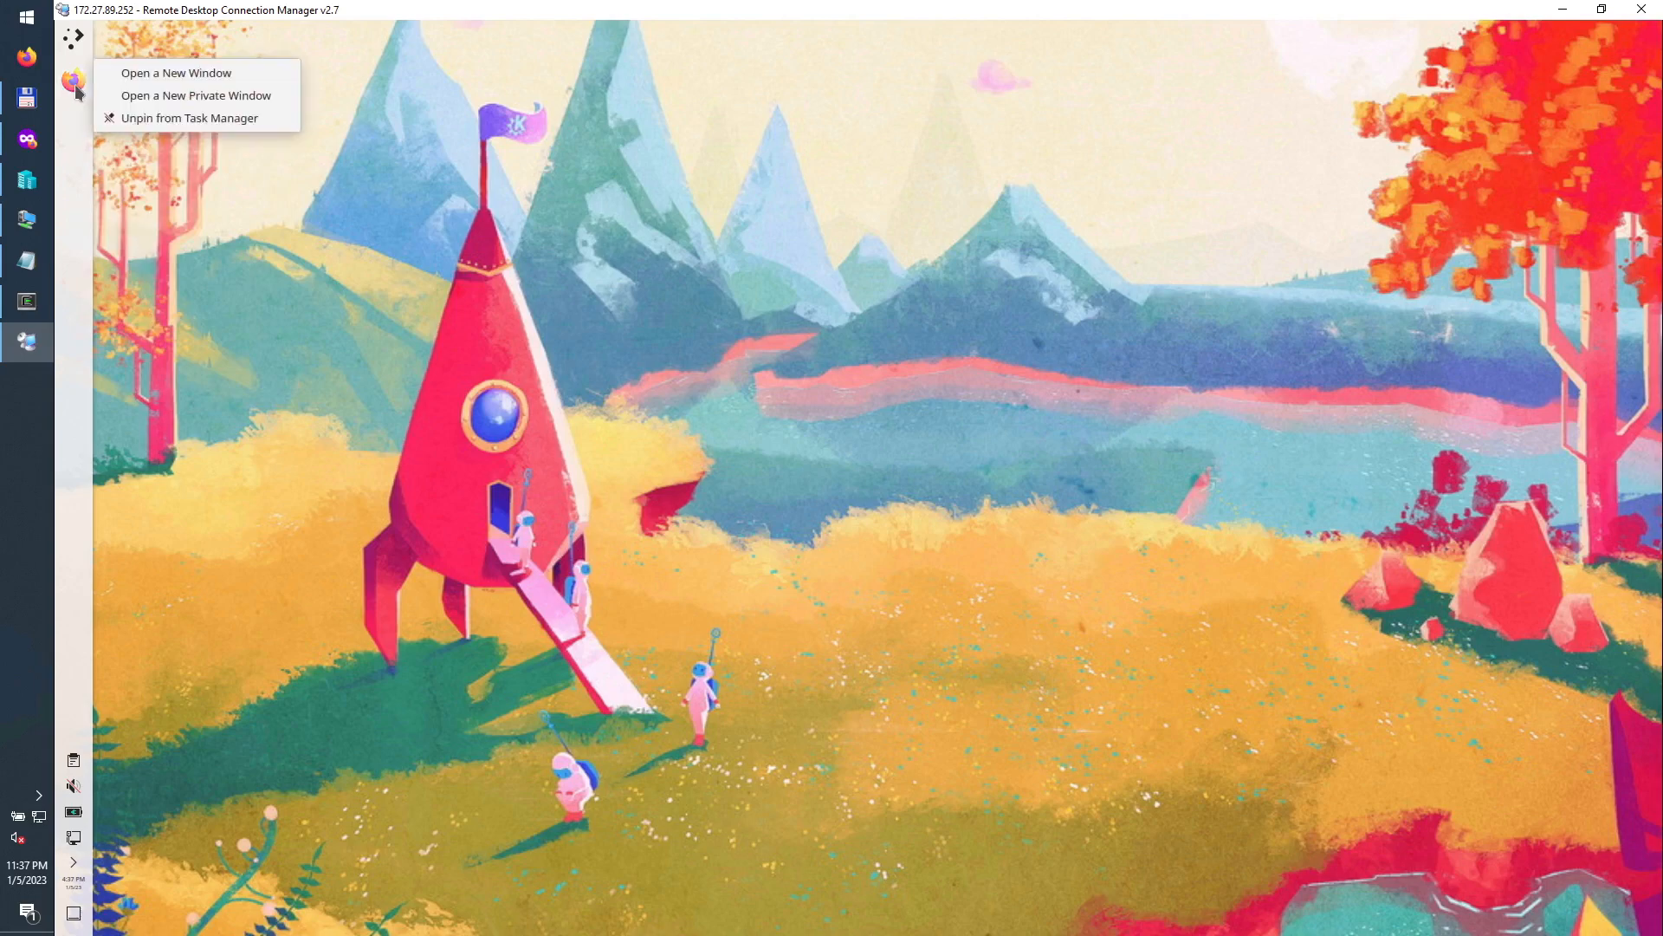
pyautogui.click(63, 128)
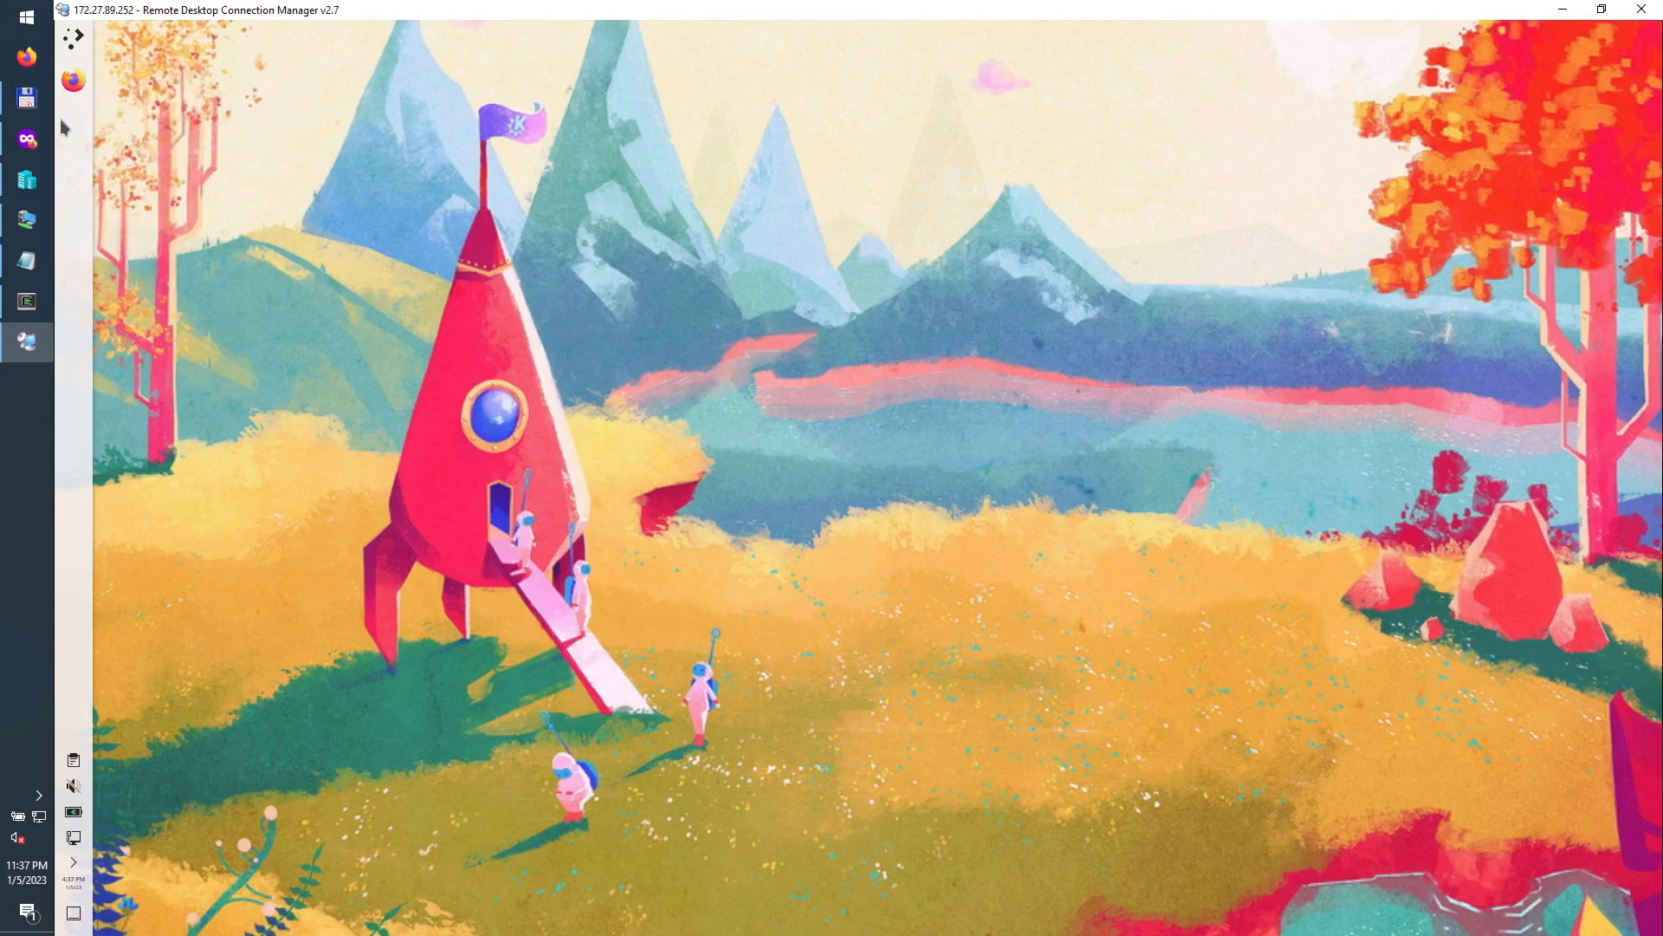
# Step: Remove Discover and Firefox from the application launcher's favourites
pyautogui.click(74, 38)
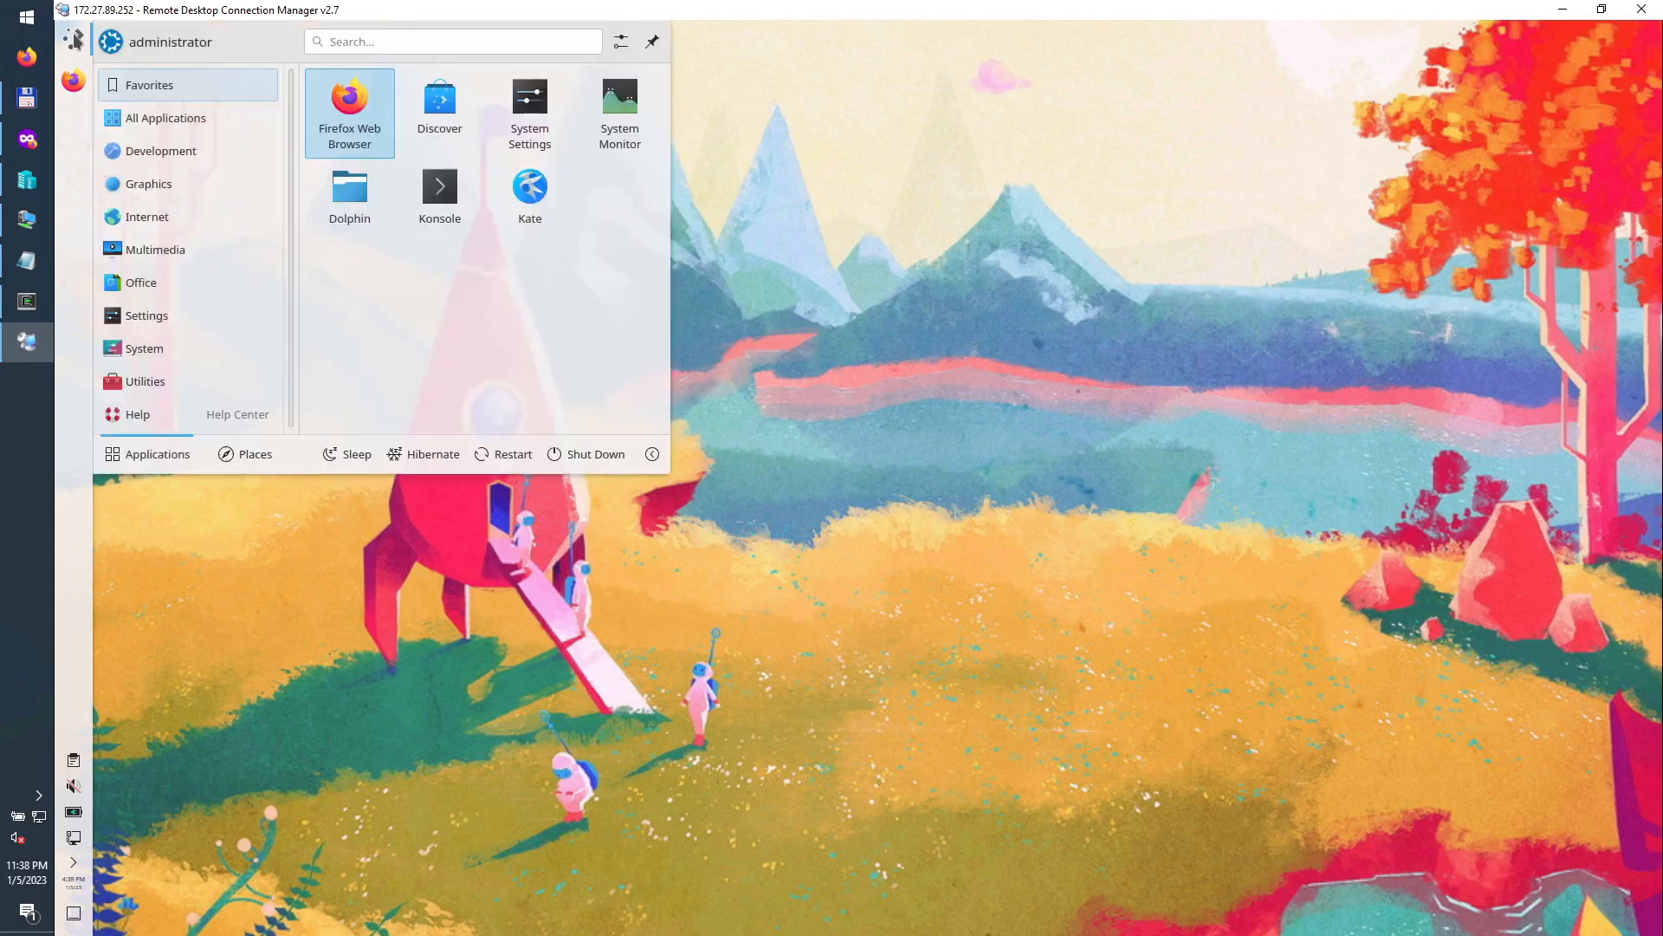
pyautogui.rightClick(444, 115)
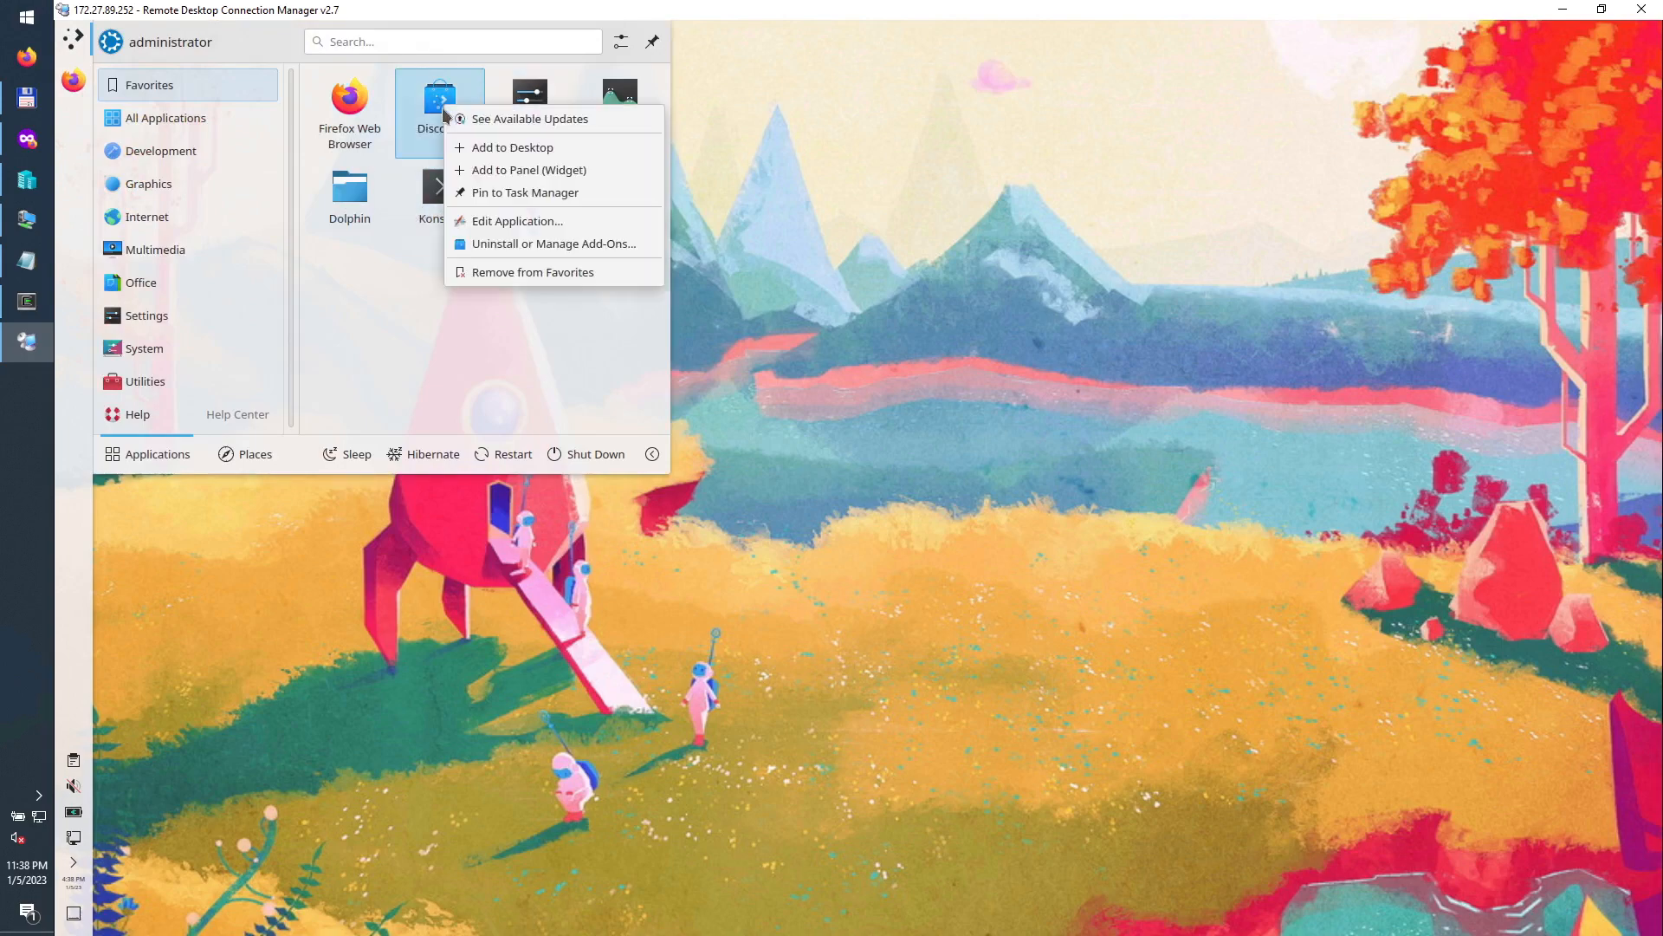
pyautogui.click(518, 276)
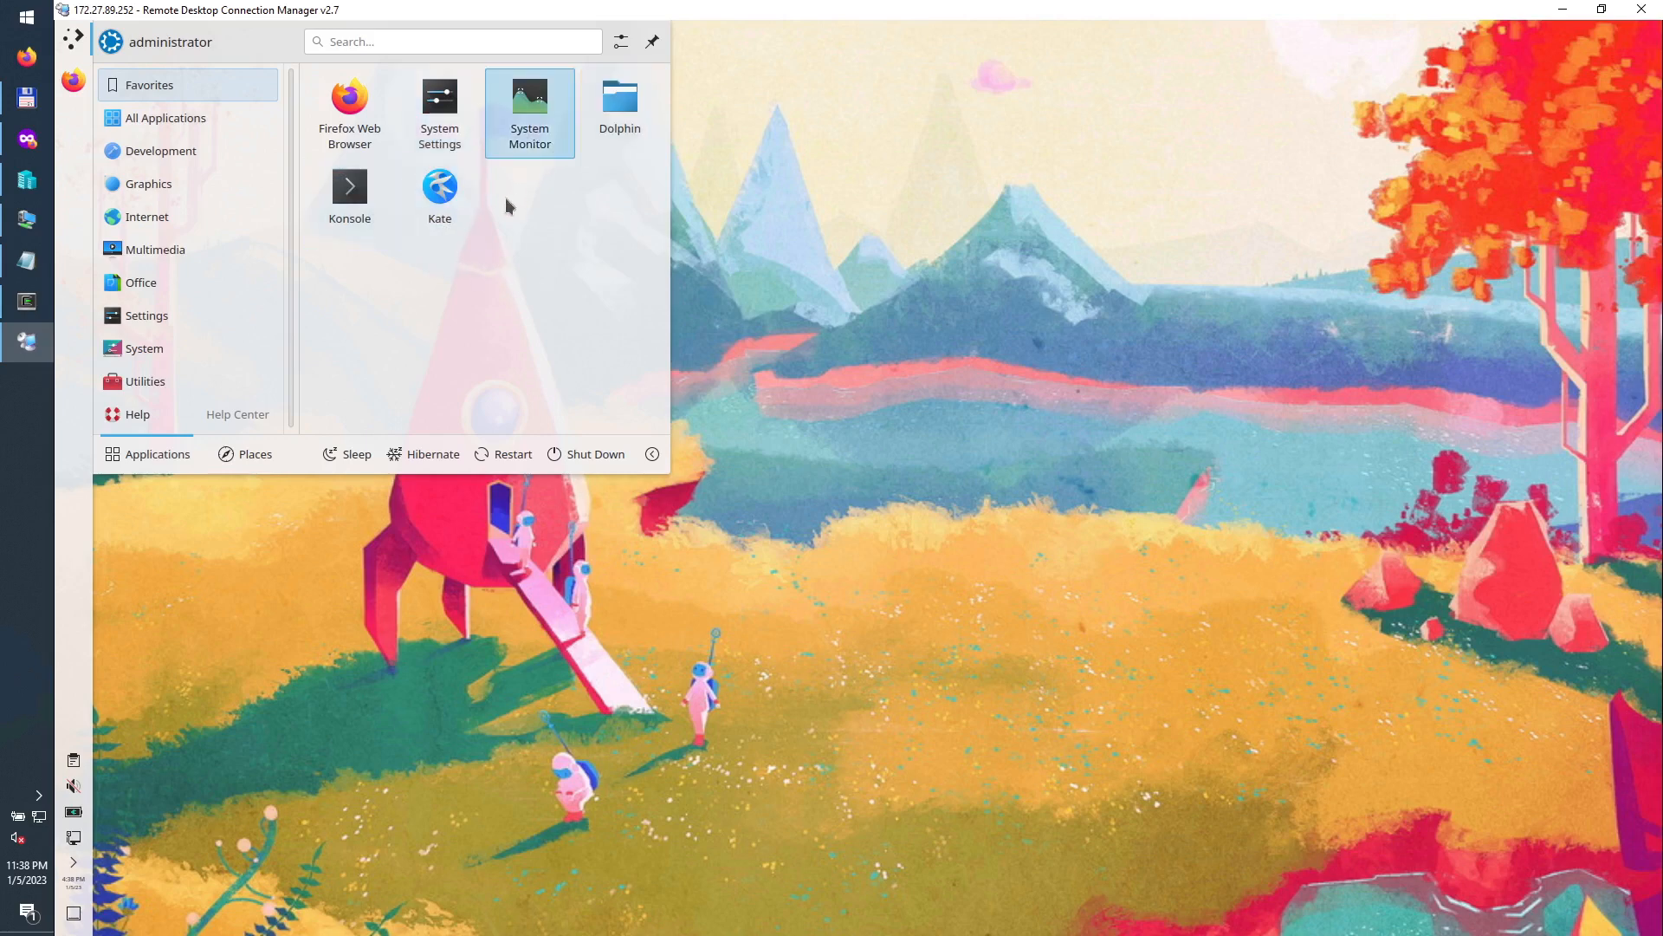
pyautogui.rightClick(355, 109)
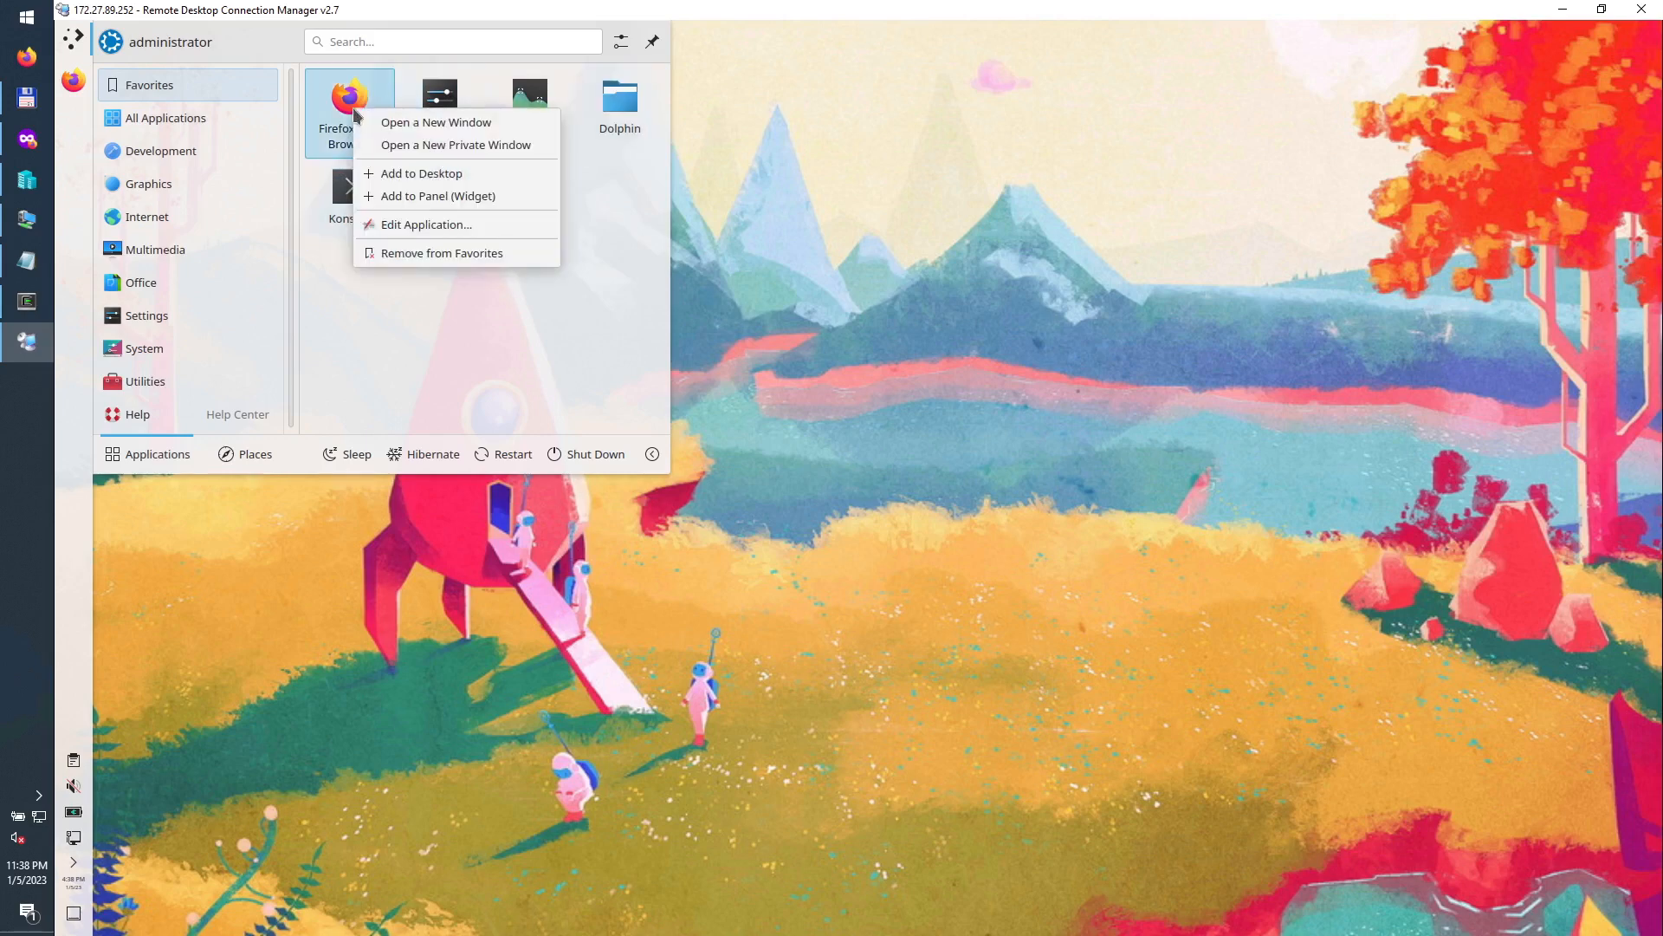
pyautogui.click(421, 253)
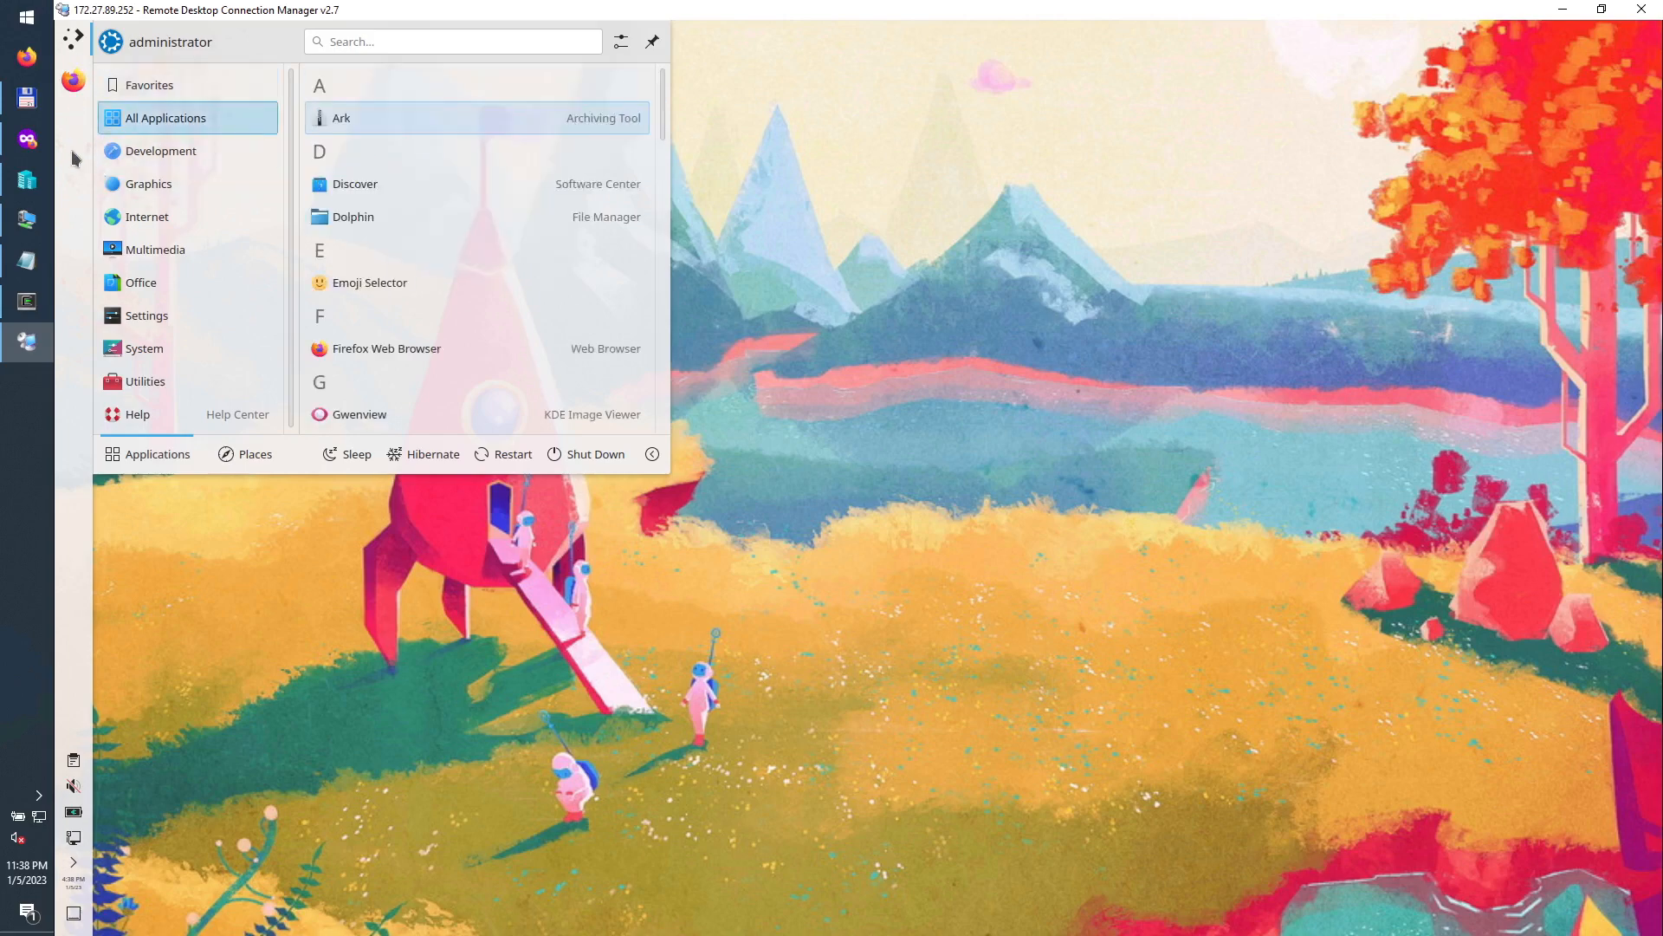
pyautogui.click(76, 41)
# Step: Search the launcher for 'kru' and start Krusader
pyautogui.click(77, 44)
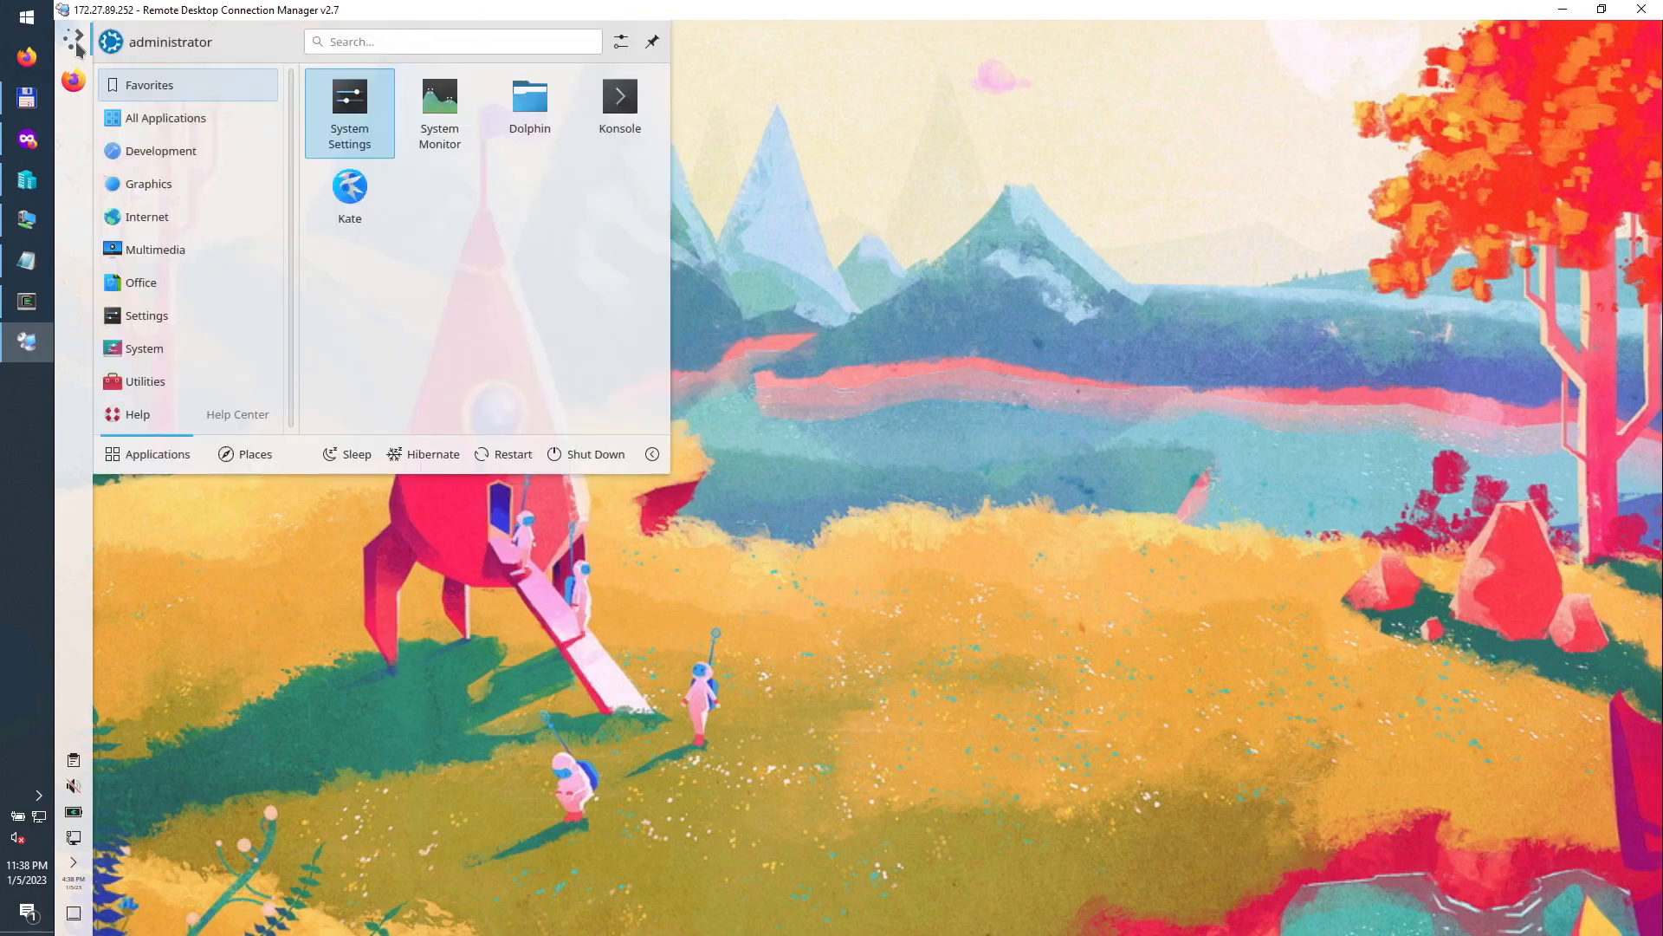
pyautogui.write('kru')
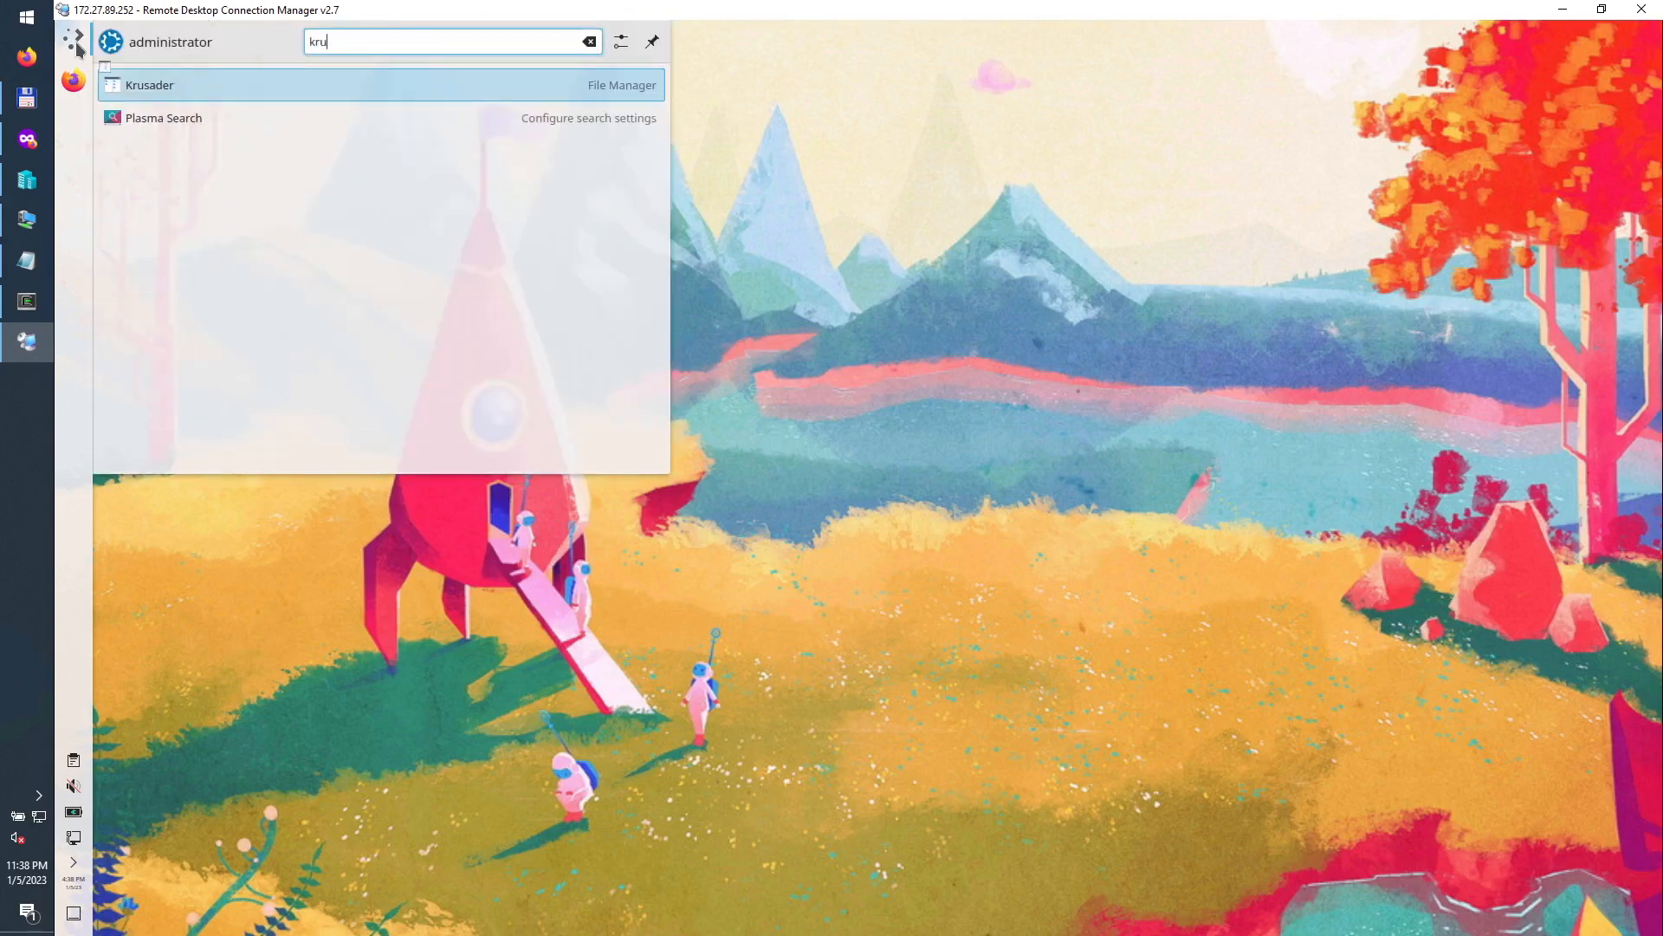
pyautogui.press('Return')
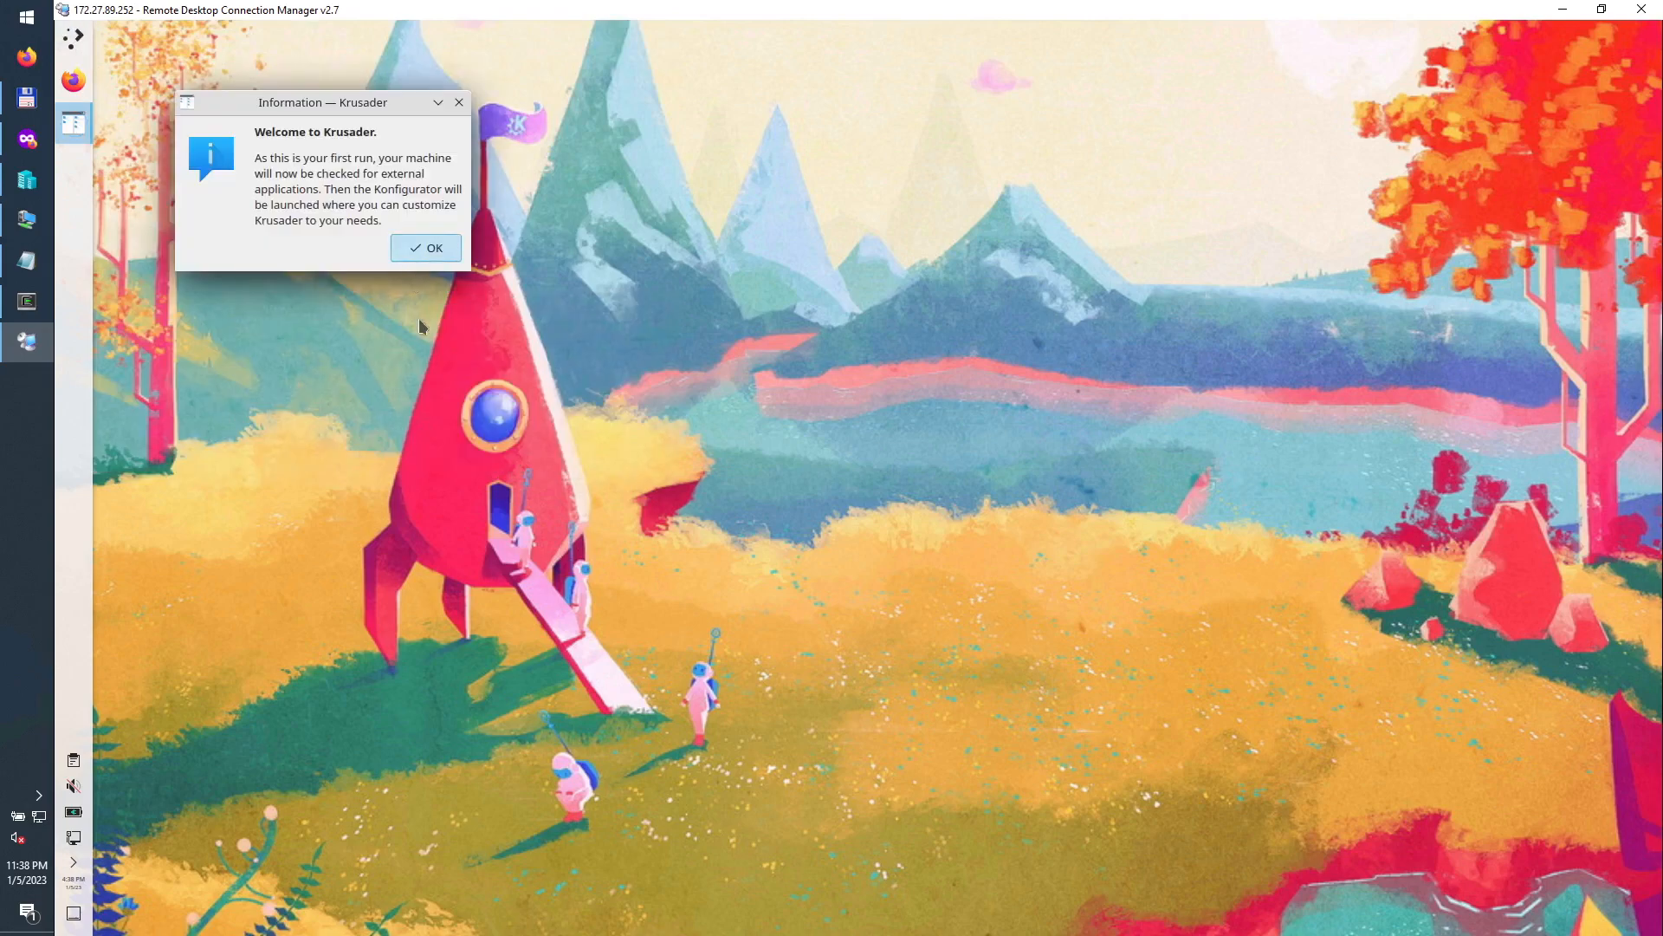
# Step: Dismiss Krusader's welcome message and the external tools and packer check results
pyautogui.click(420, 252)
pyautogui.click(853, 401)
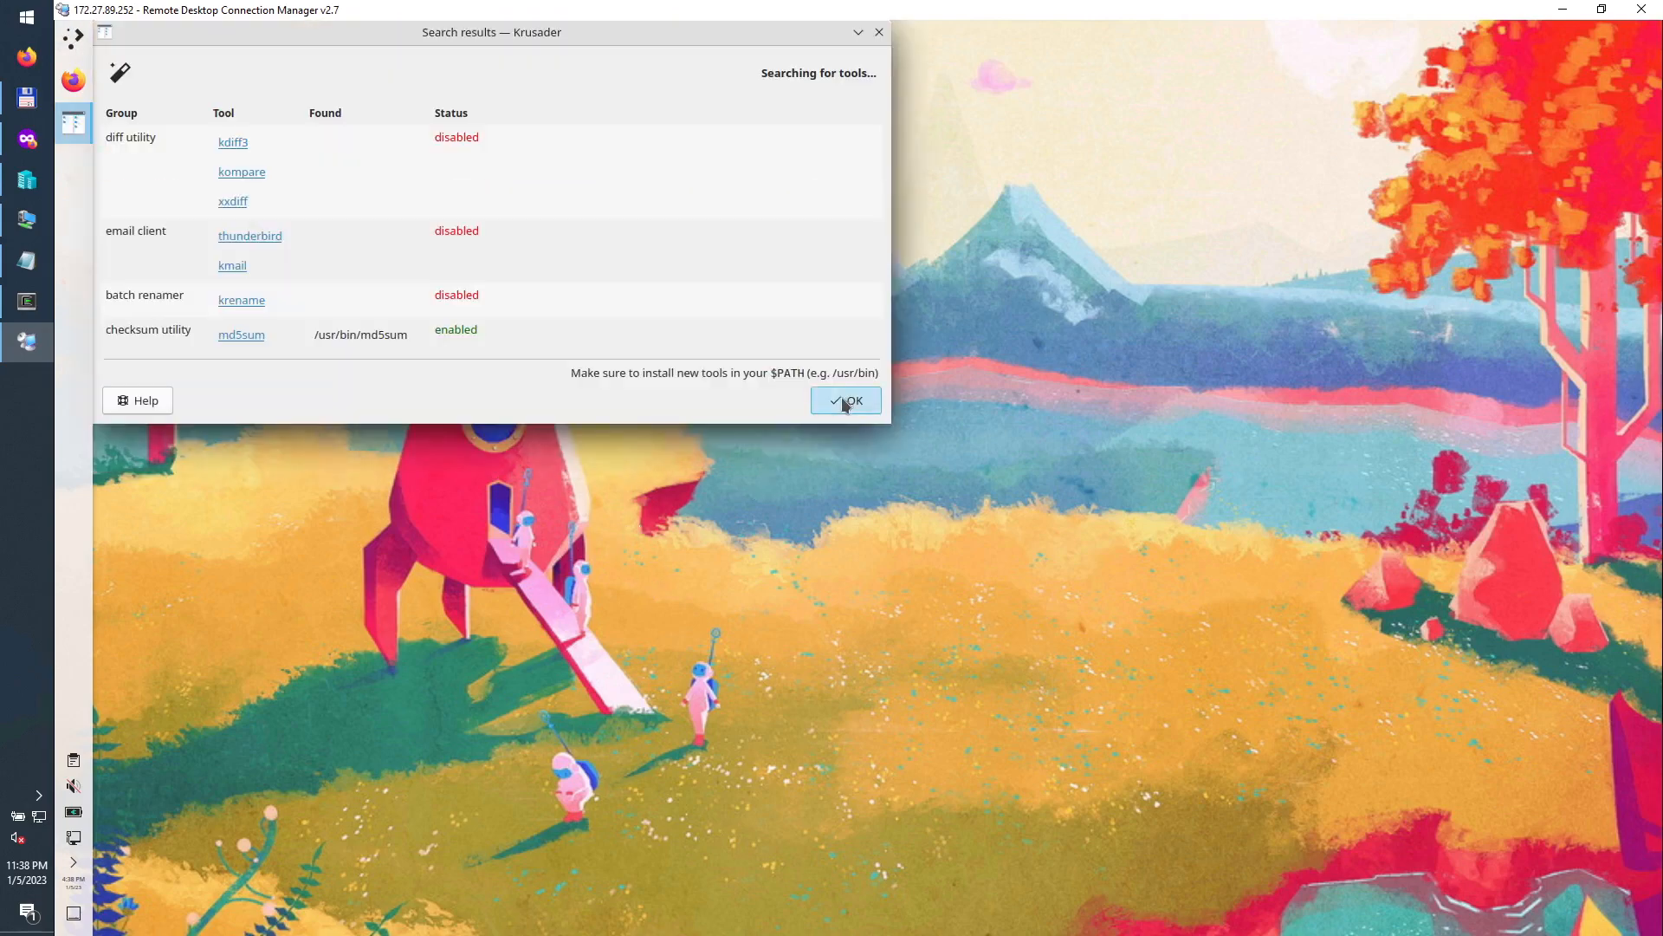
pyautogui.click(856, 562)
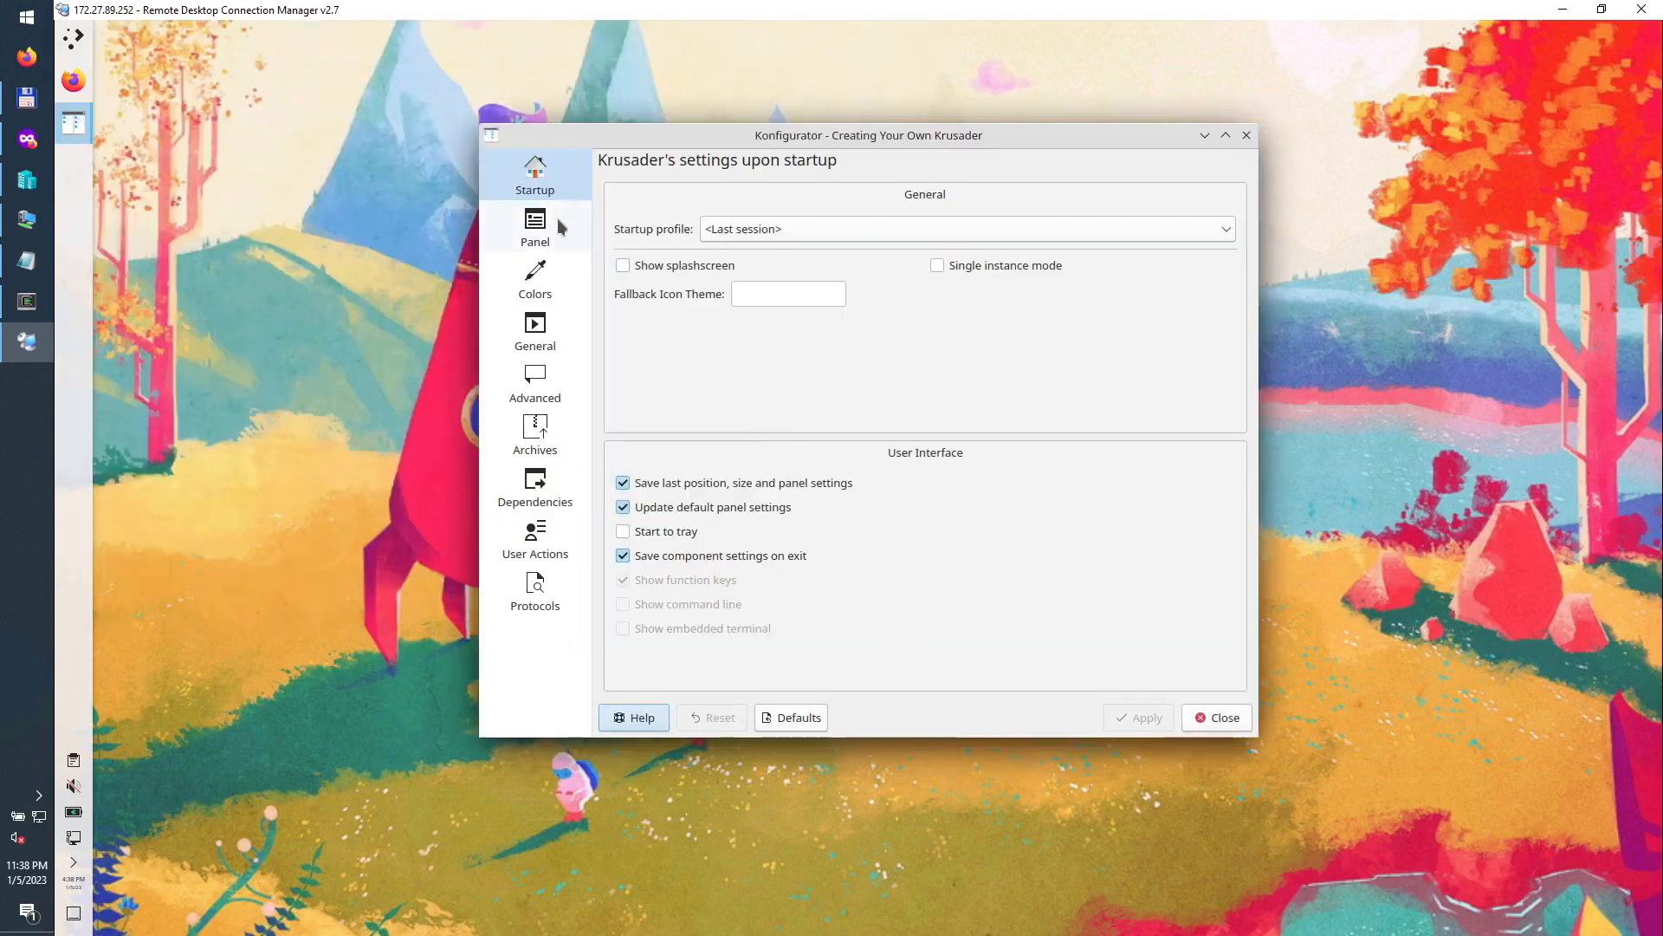
# Step: Set the Krusader panel layout to Compact and apply it
pyautogui.click(559, 227)
pyautogui.click(1014, 191)
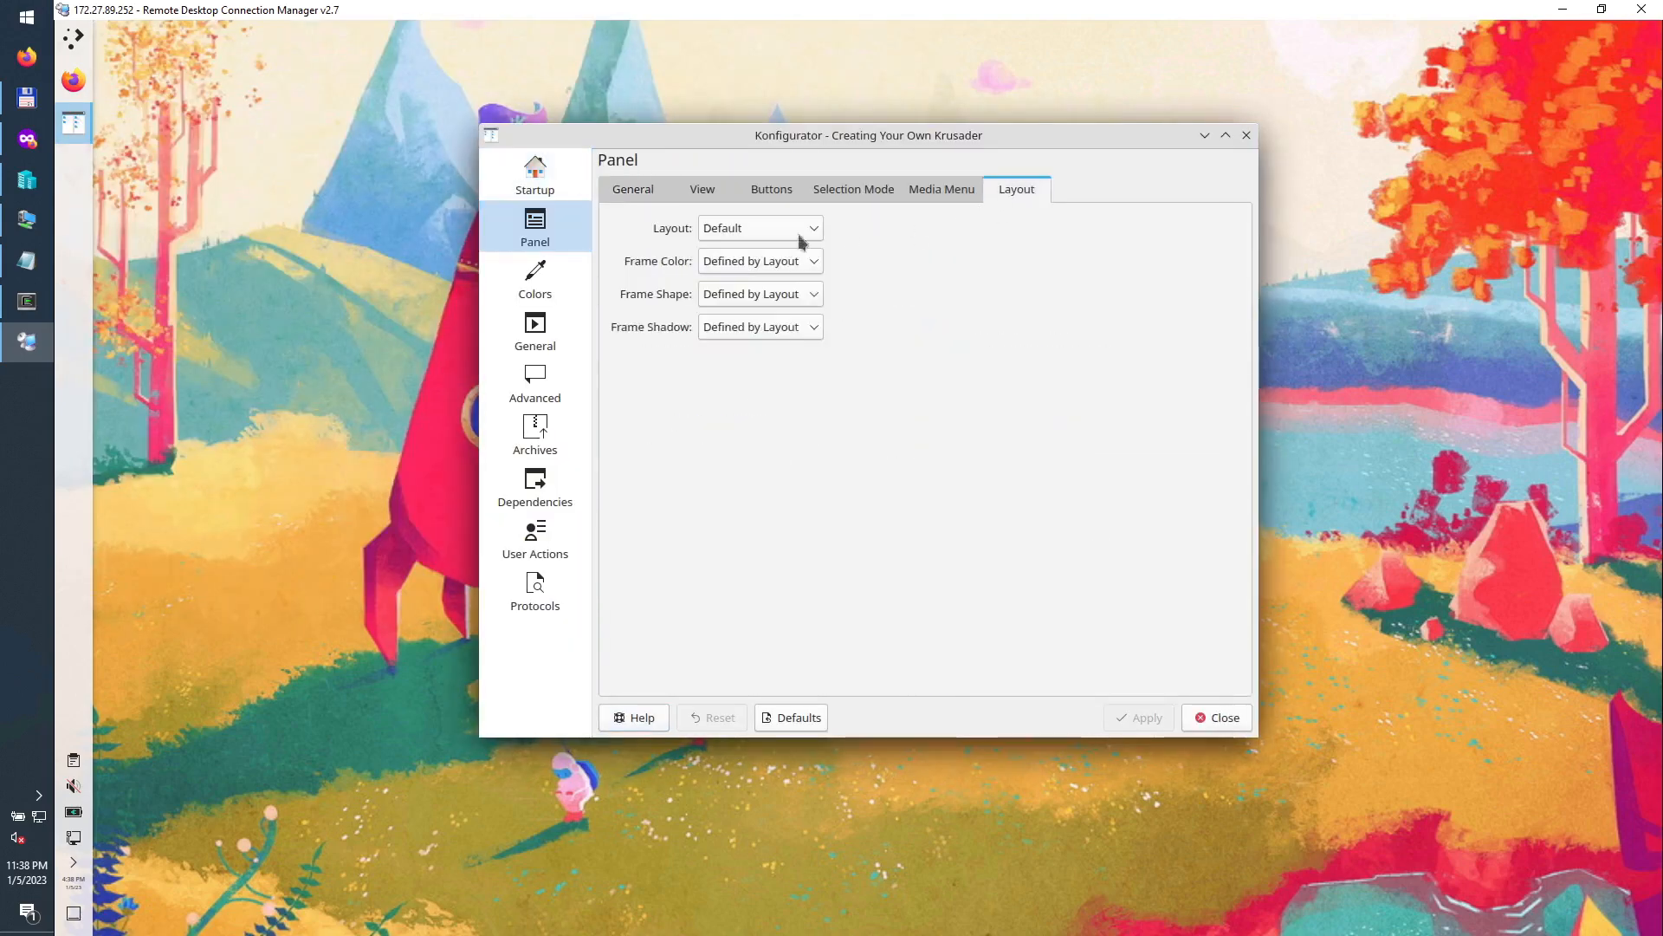
pyautogui.click(761, 229)
pyautogui.click(736, 279)
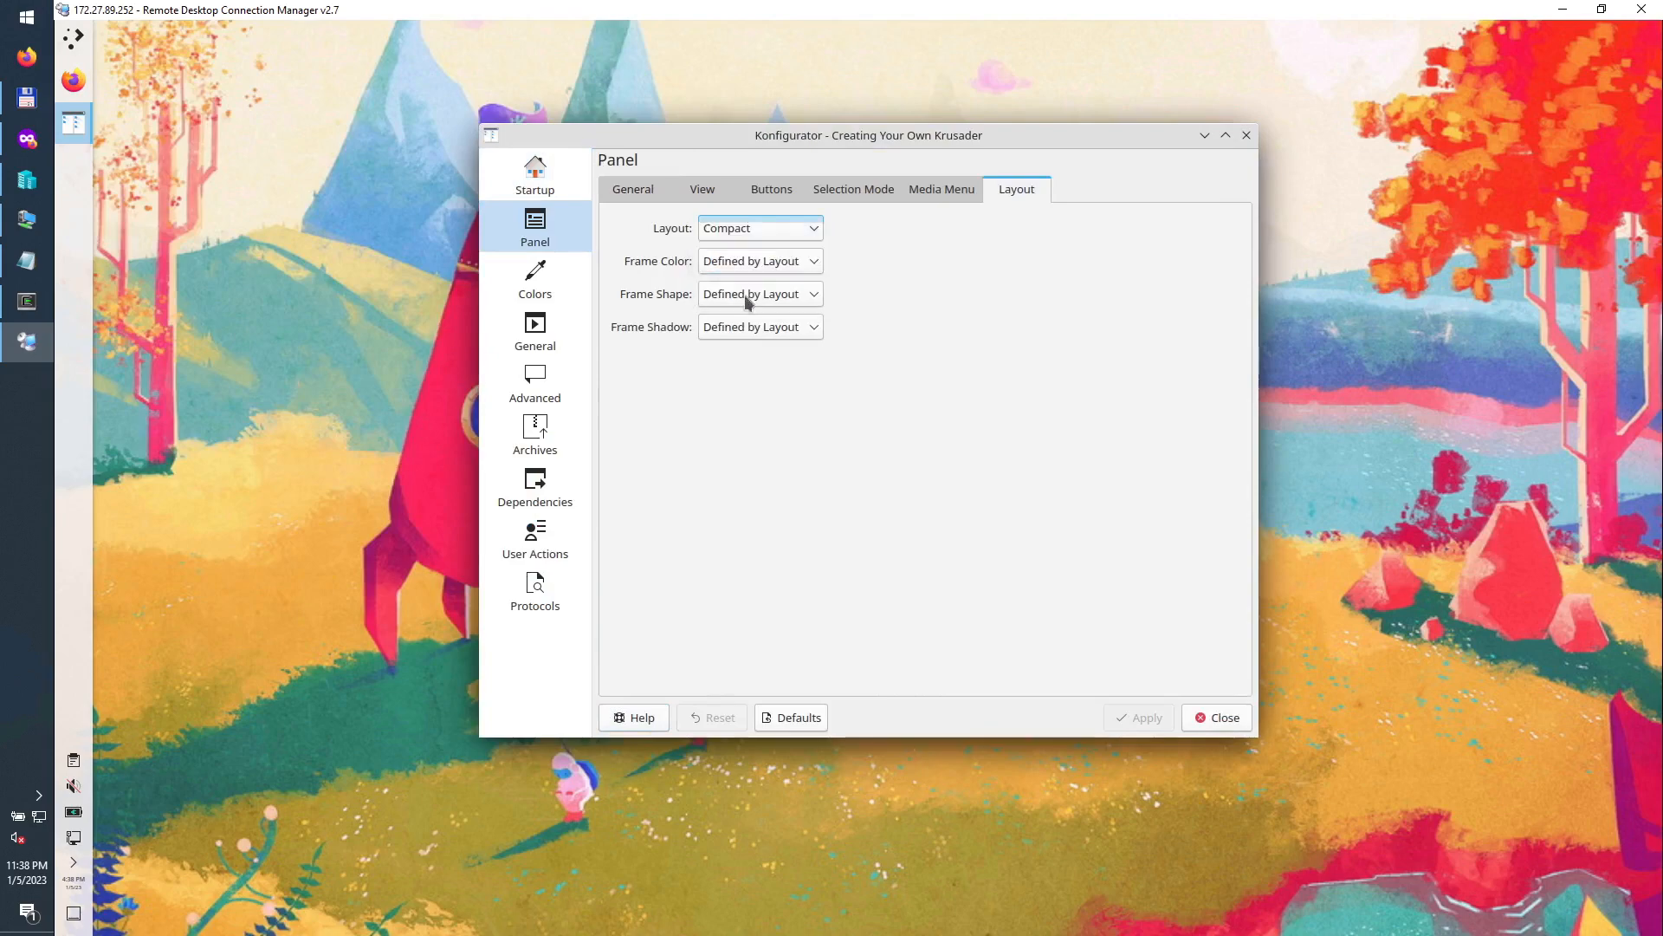
pyautogui.click(1152, 719)
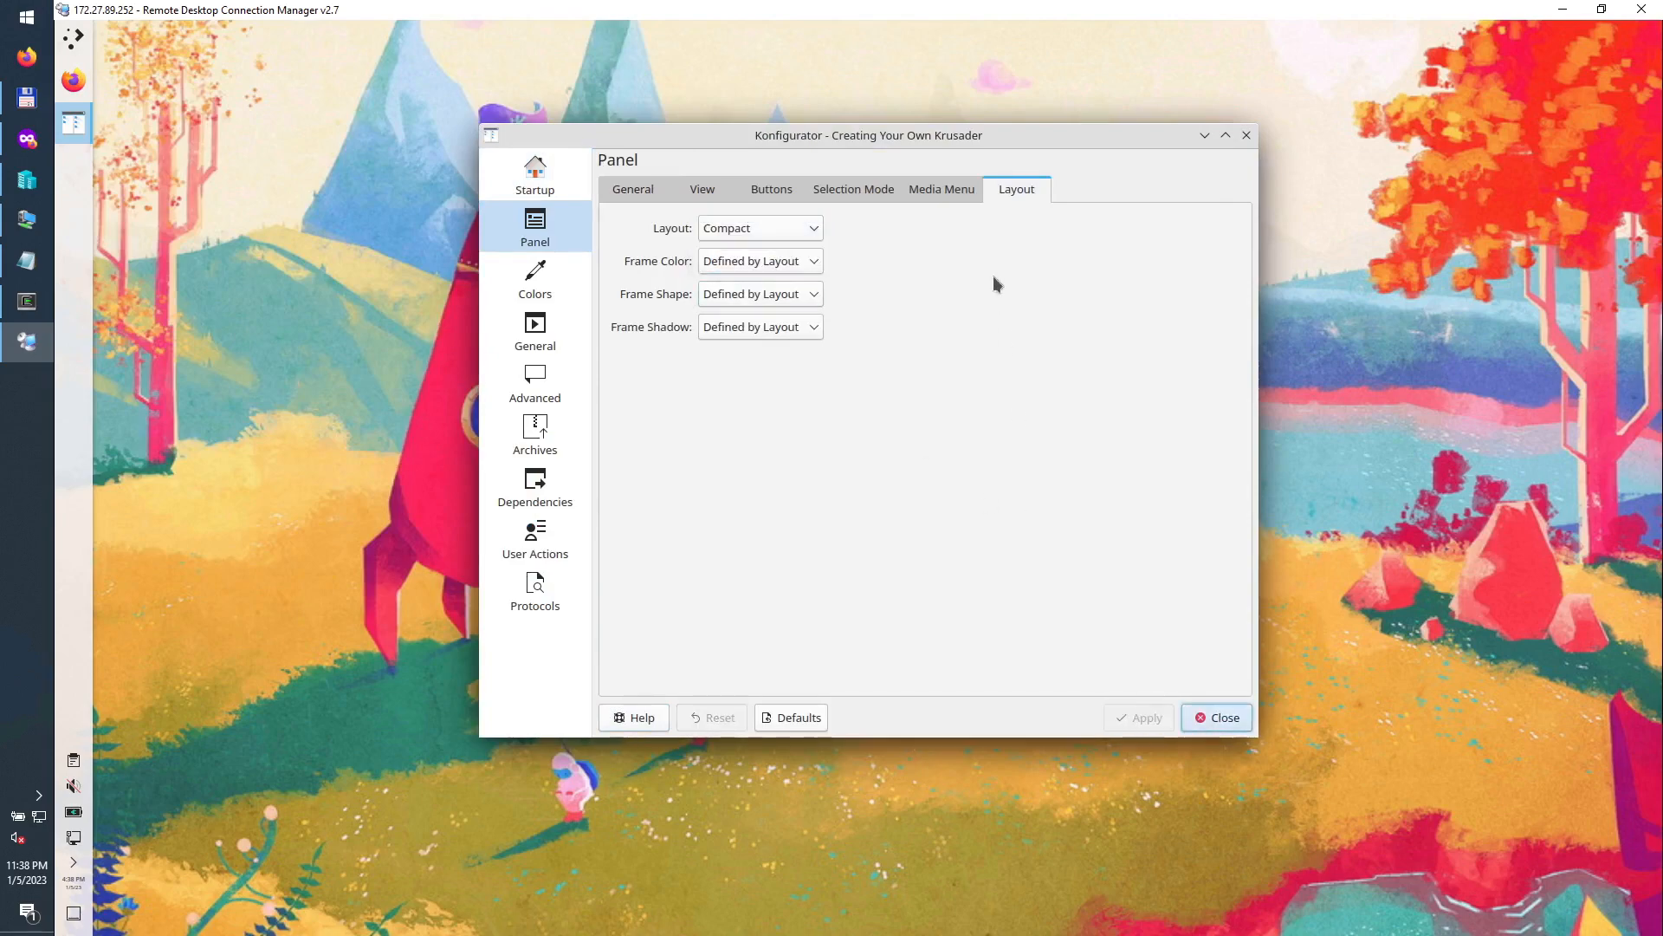
# Step: Set the panel view font size to 8
pyautogui.click(935, 196)
pyautogui.click(851, 194)
pyautogui.click(777, 195)
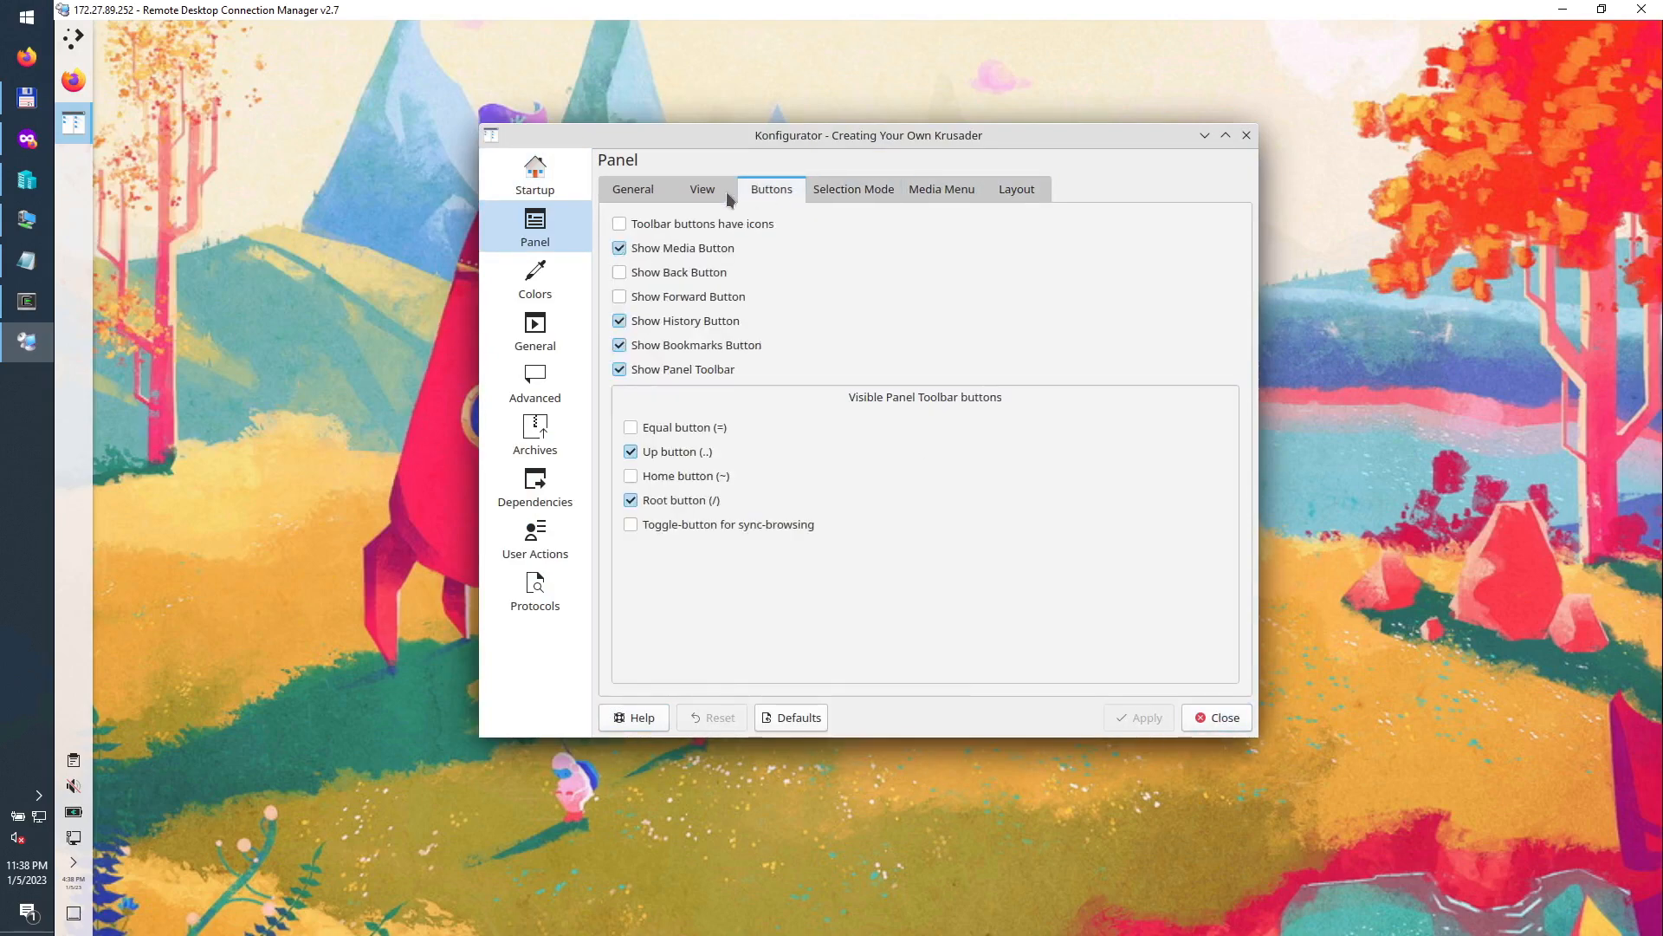
pyautogui.click(704, 196)
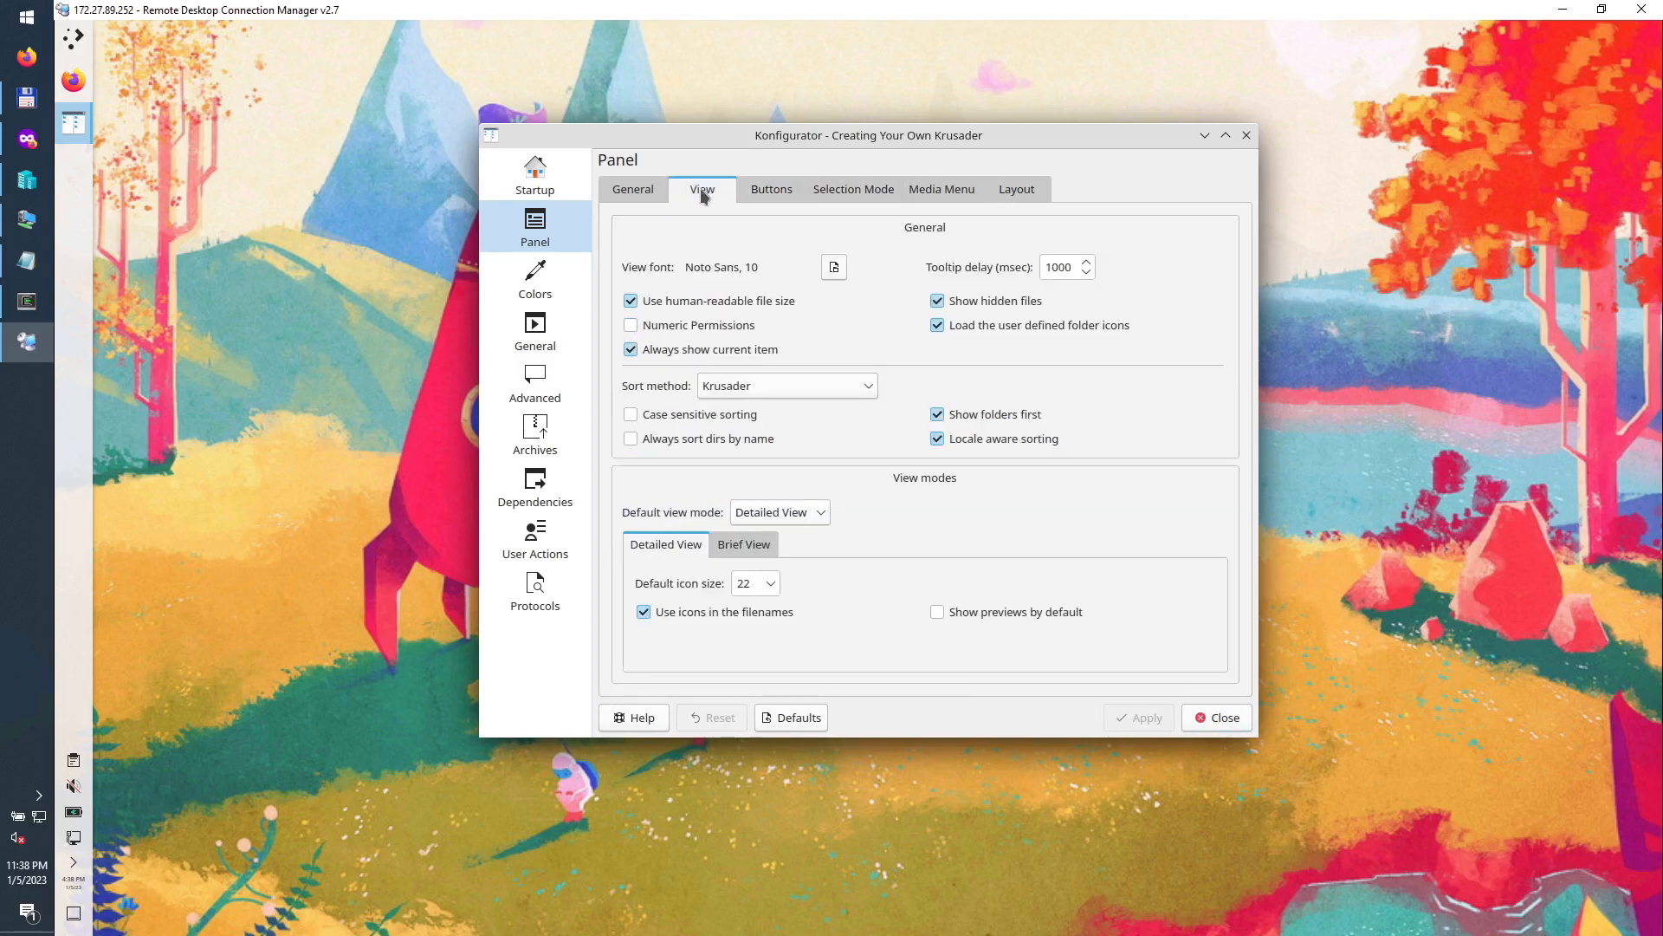
pyautogui.click(834, 268)
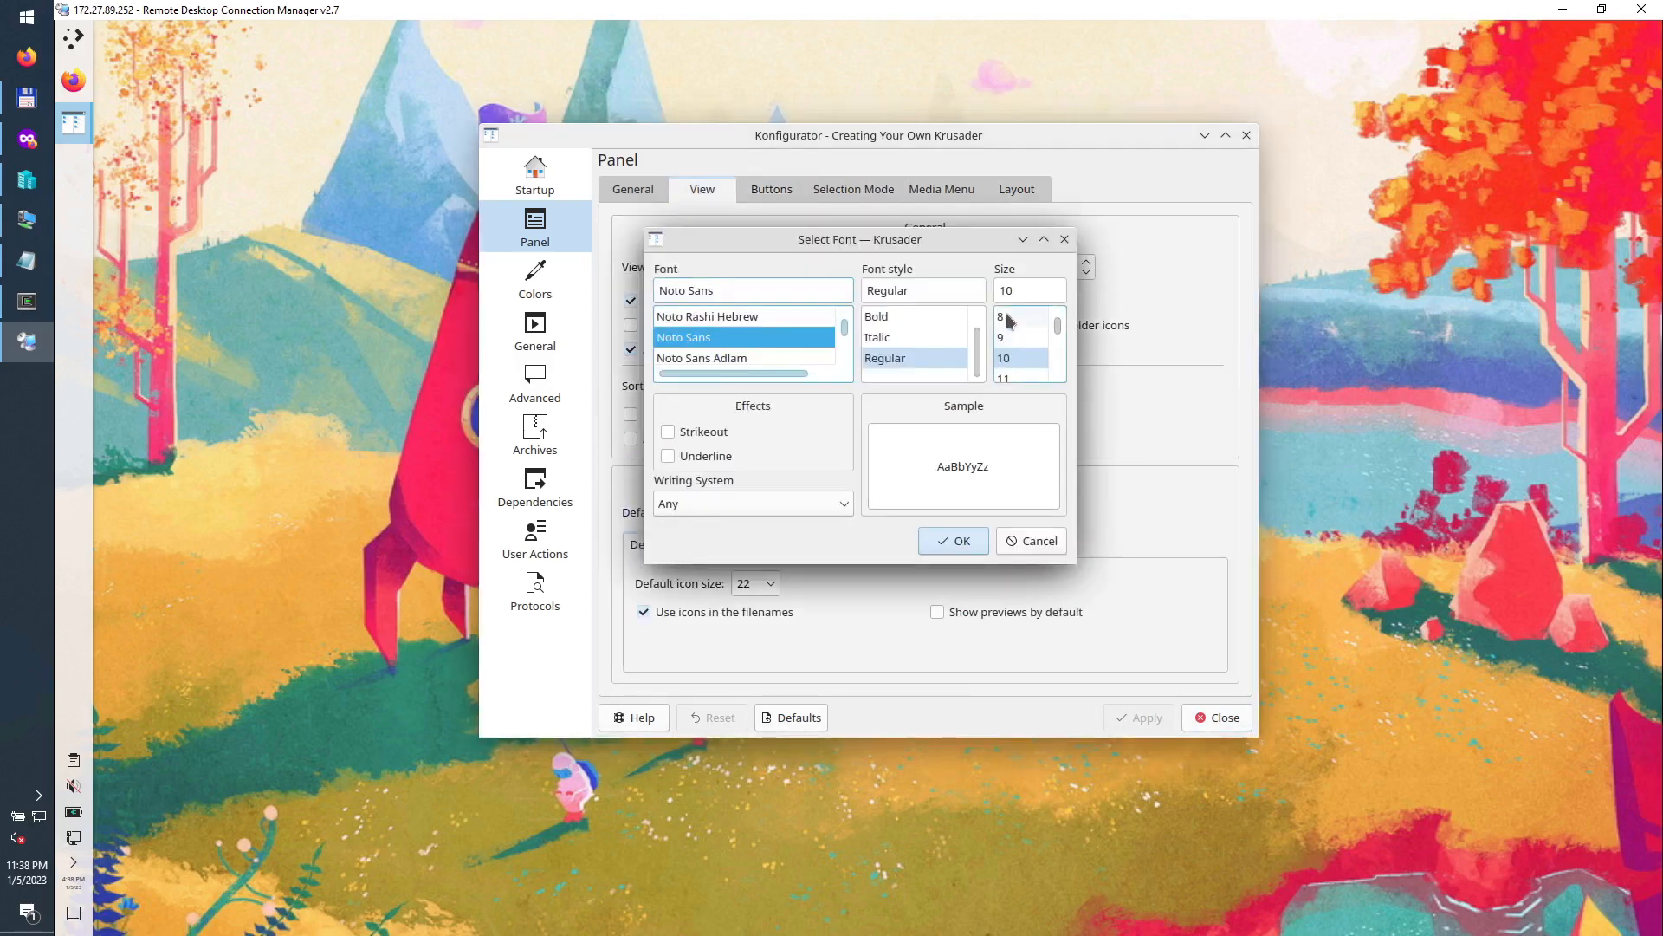
pyautogui.click(1012, 317)
pyautogui.click(949, 541)
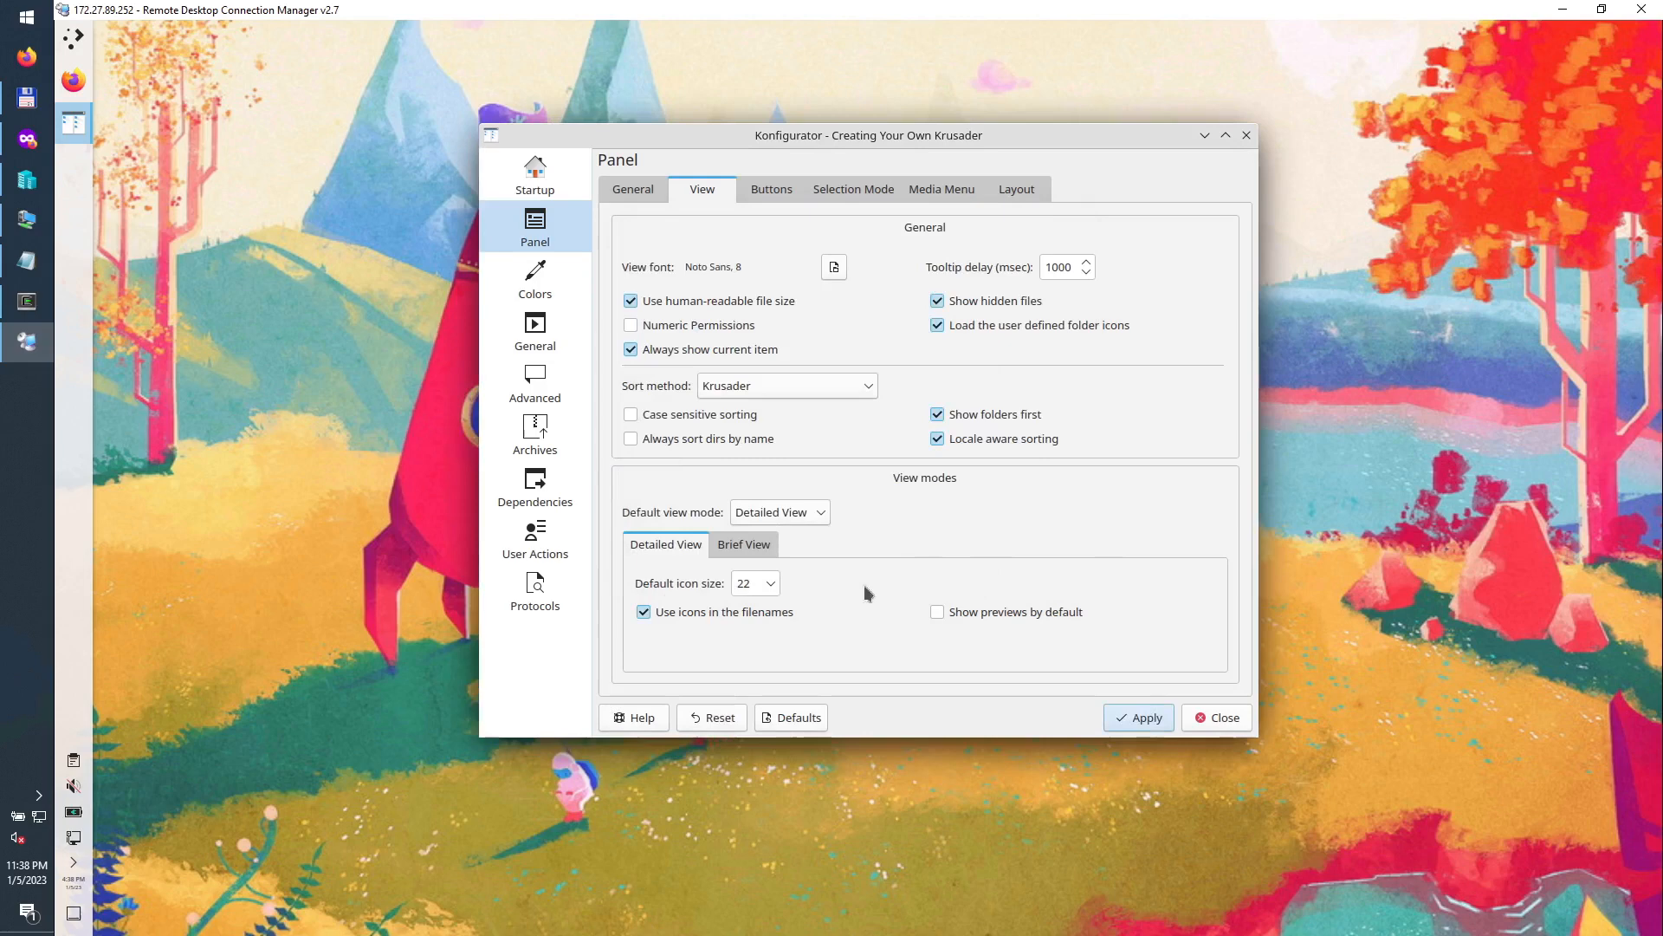
# Step: Set the icon size to 12 for both detailed and brief views and apply
pyautogui.click(770, 583)
pyautogui.click(751, 592)
pyautogui.click(1163, 722)
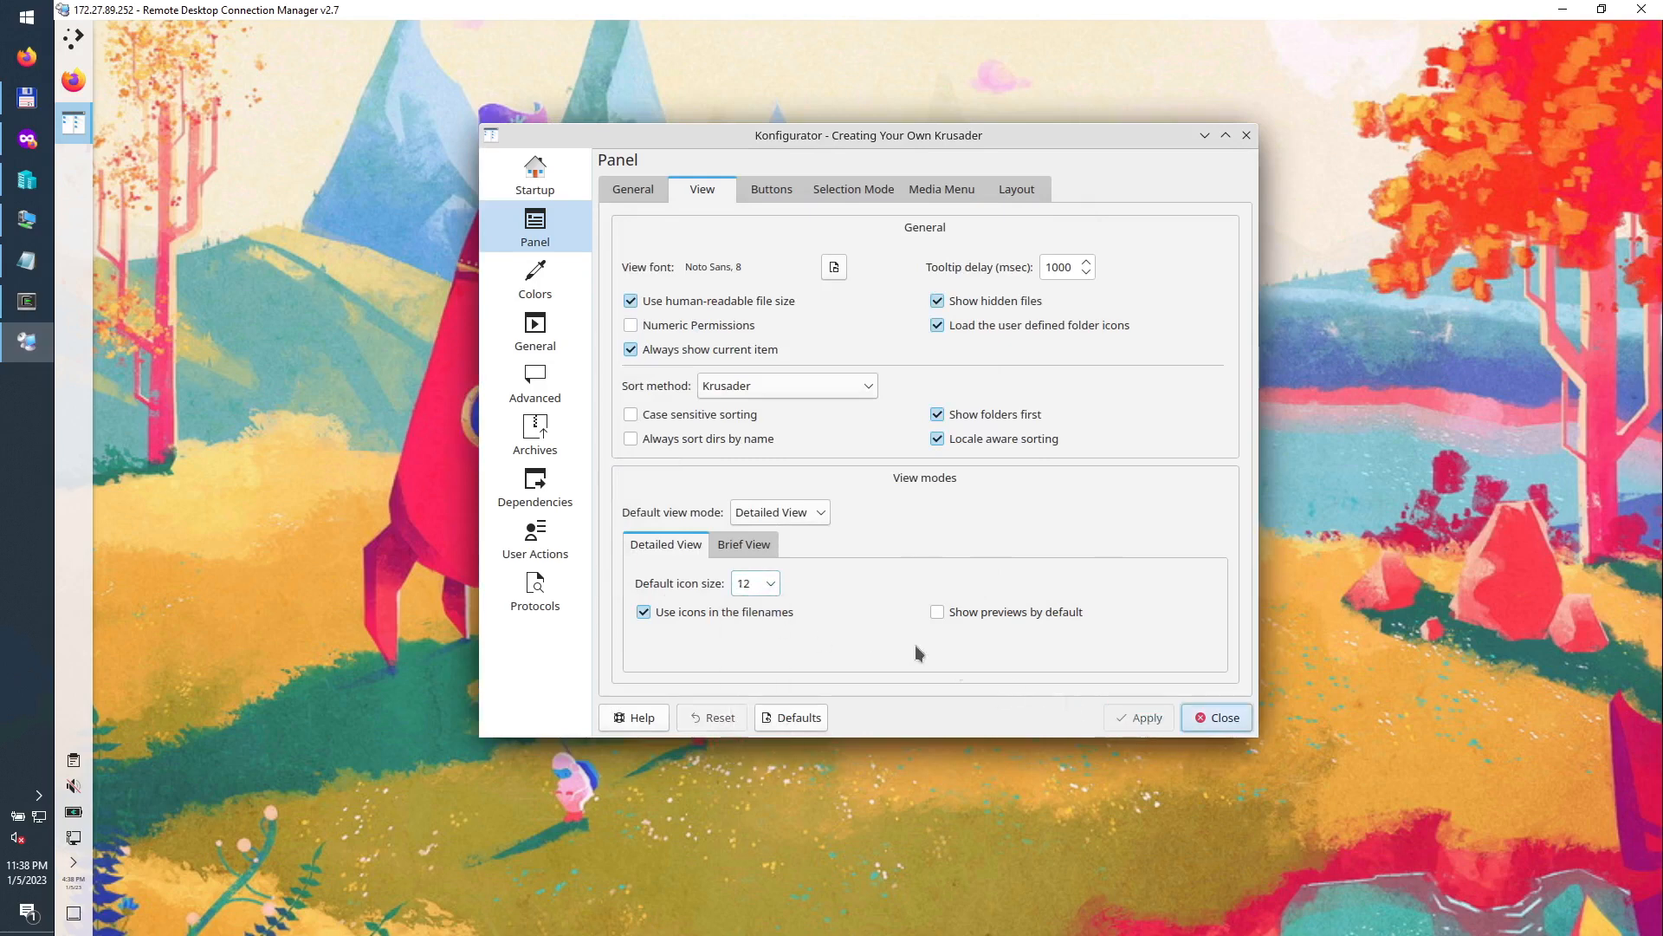
pyautogui.click(757, 546)
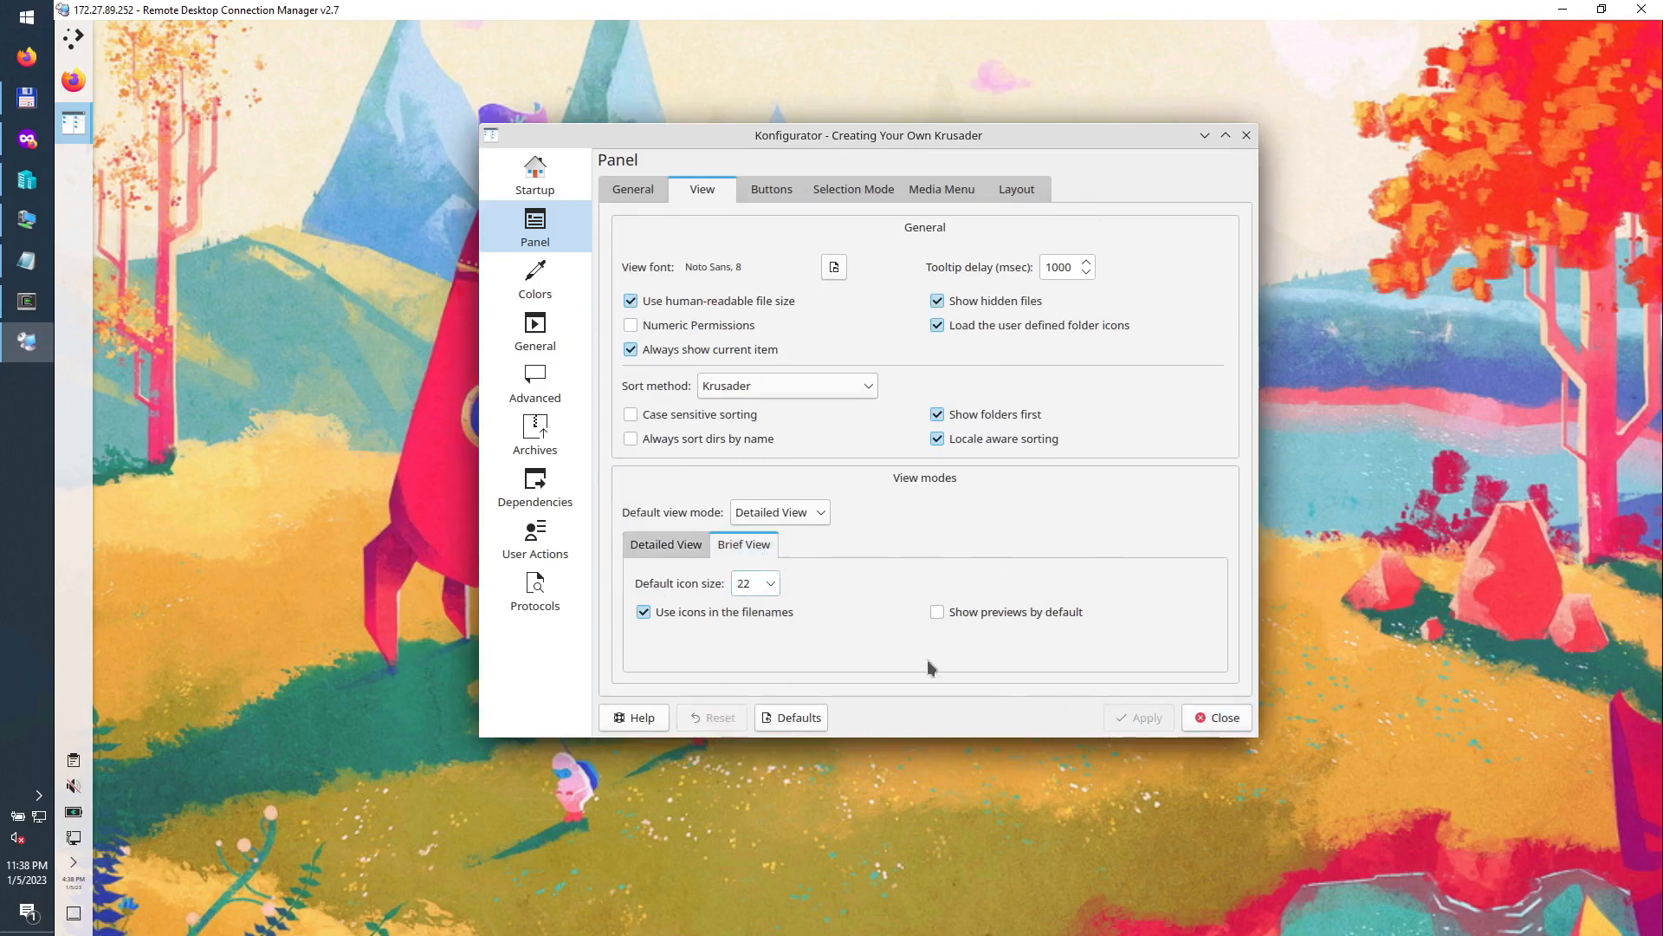
pyautogui.click(770, 583)
pyautogui.click(752, 596)
pyautogui.click(1161, 723)
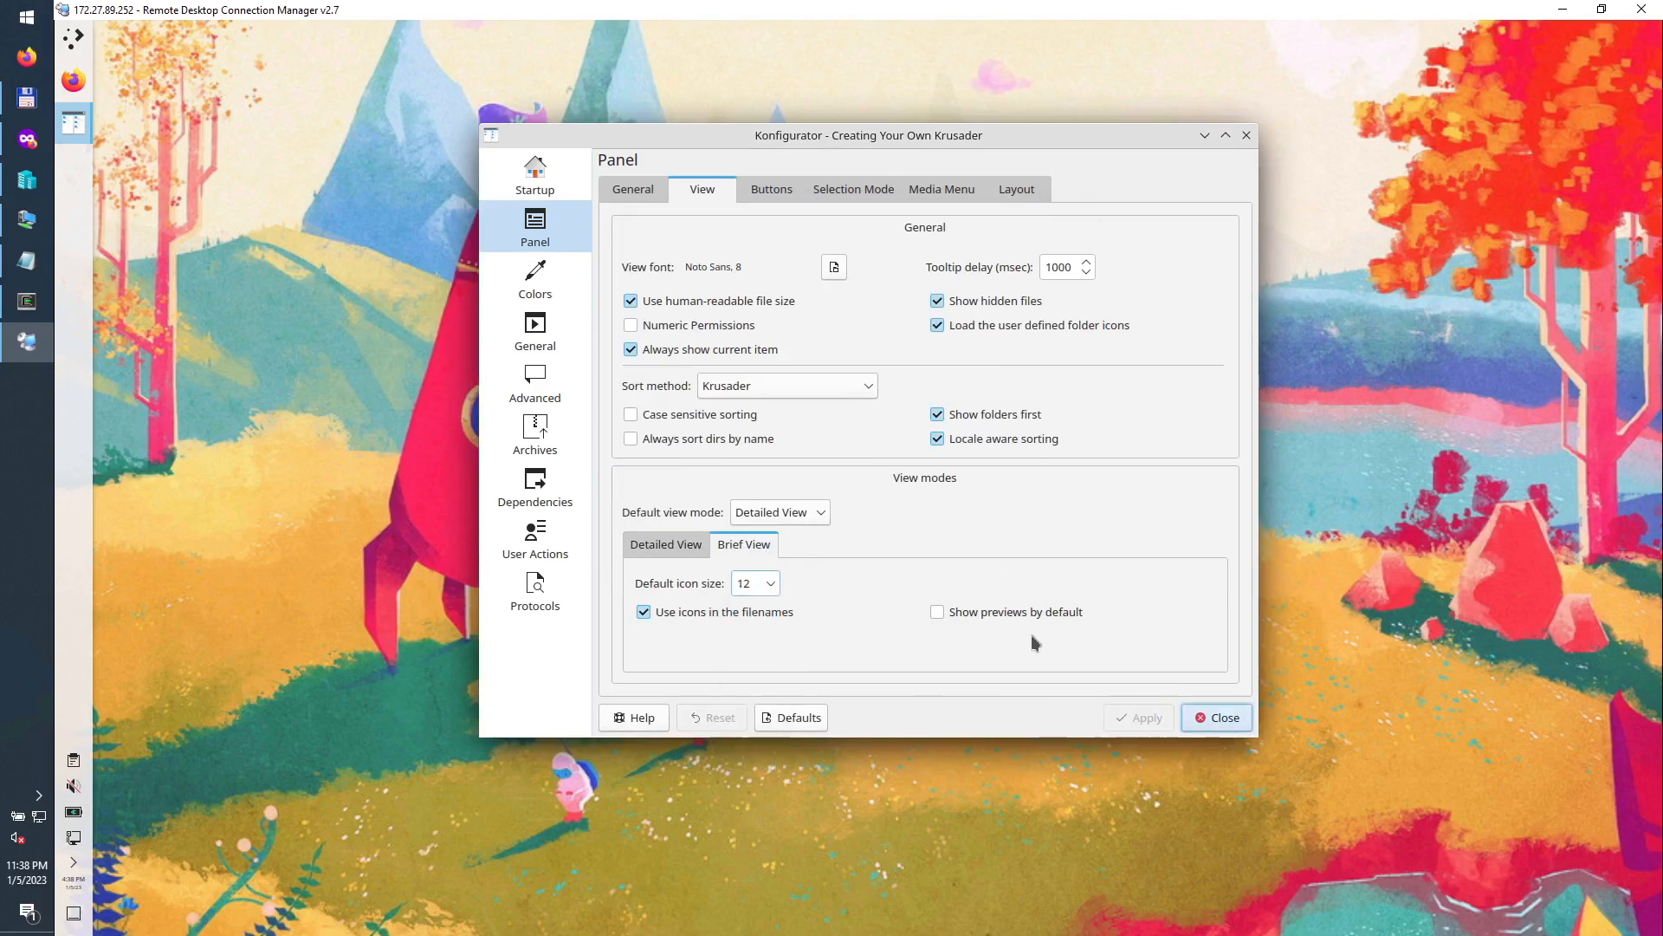
# Step: Move the tab bar position to Top and apply the change
pyautogui.click(646, 195)
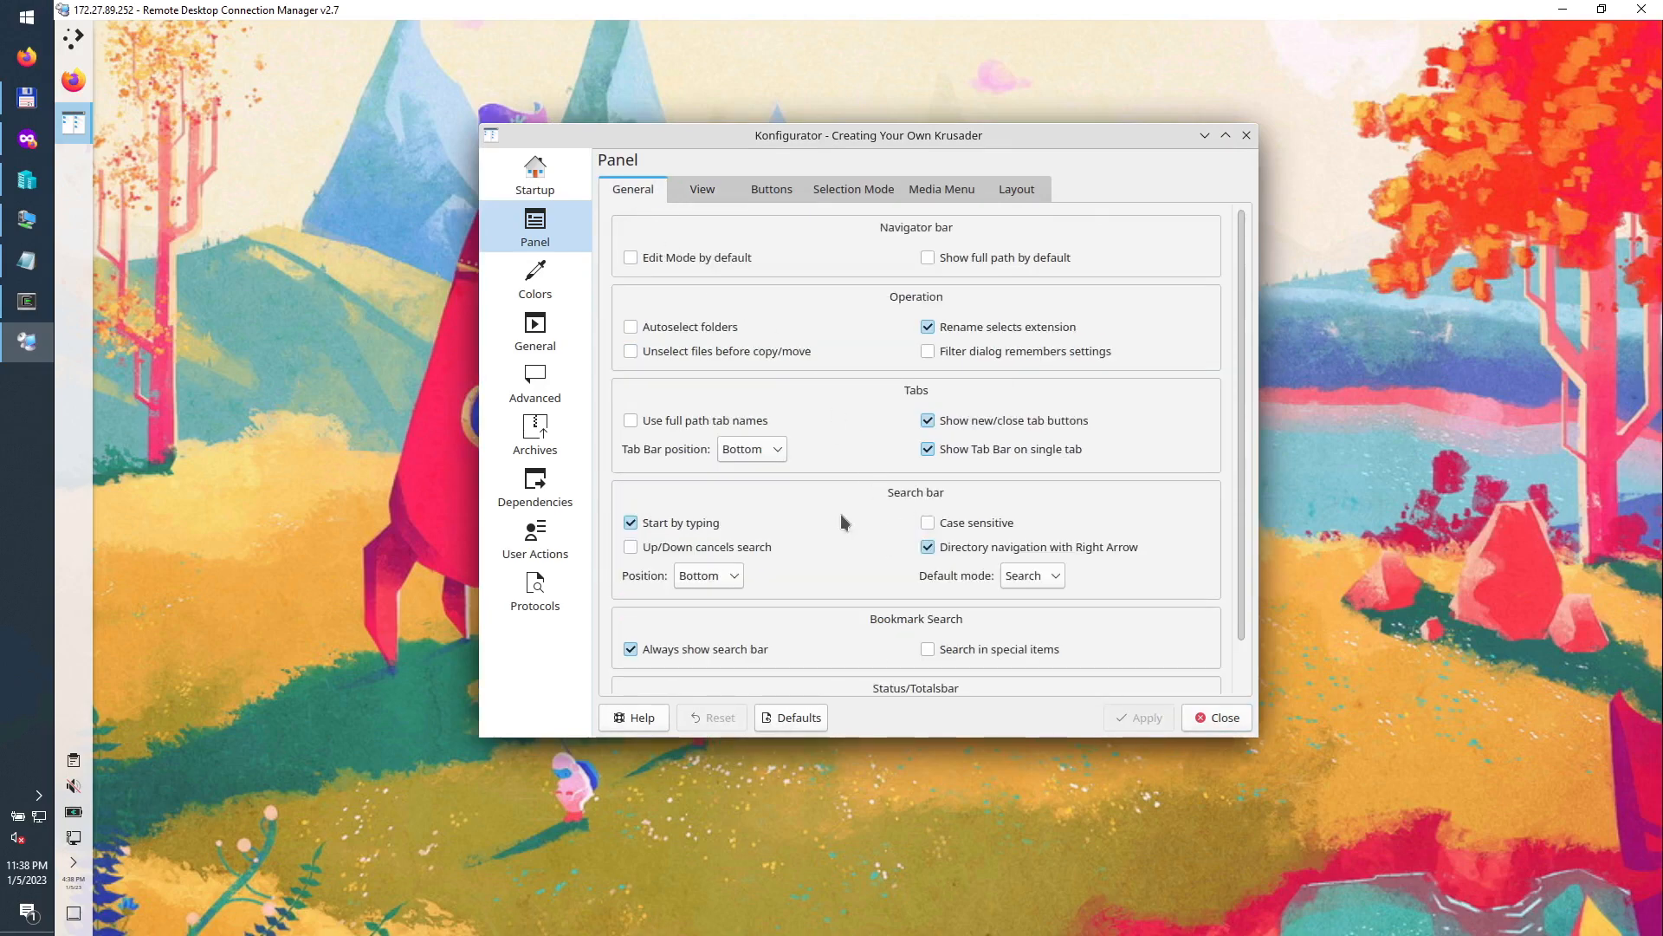
pyautogui.click(775, 459)
pyautogui.click(752, 473)
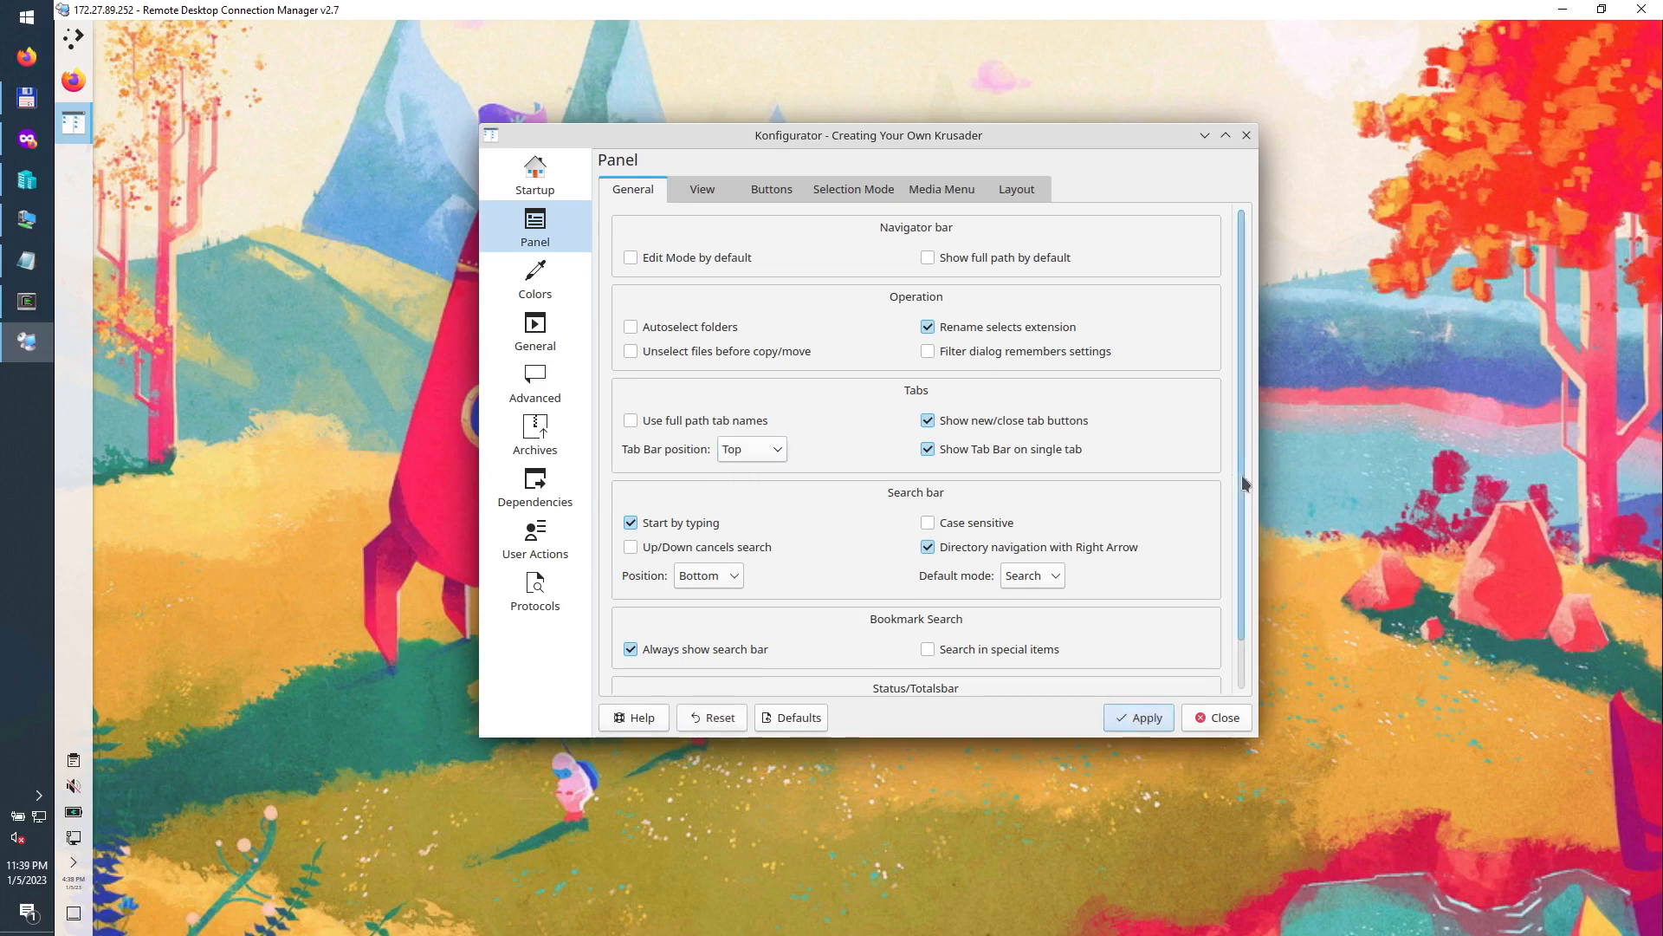
pyautogui.scroll(-1, 1246, 487)
pyautogui.click(1138, 717)
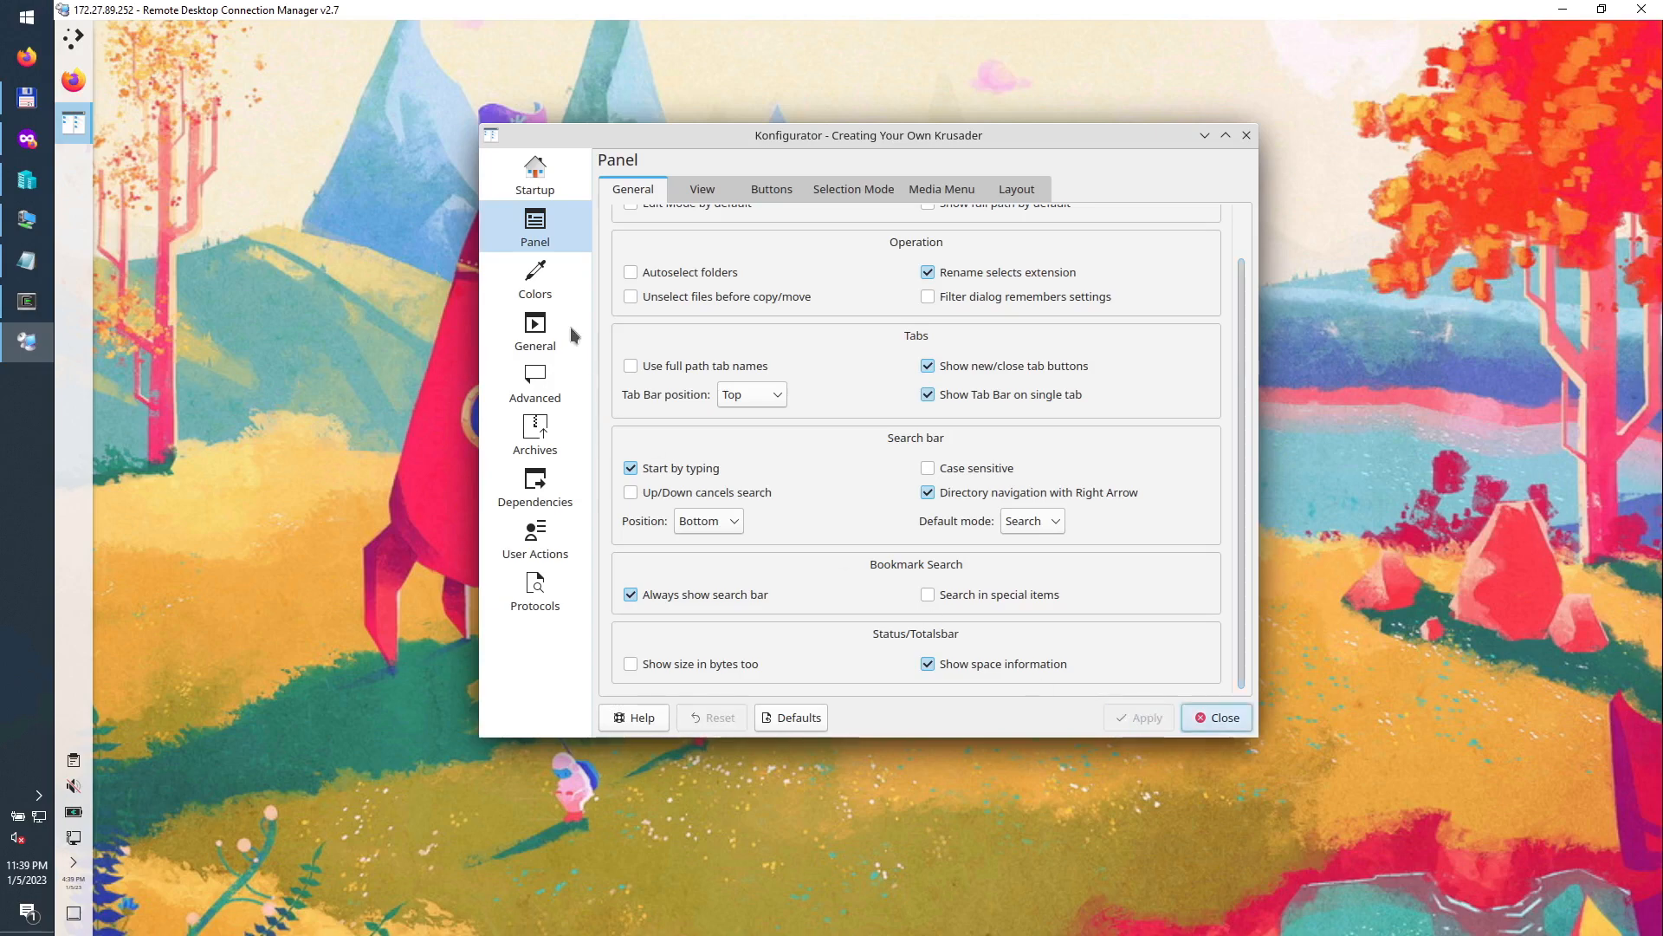
pyautogui.click(537, 282)
# Step: Replace Krusader's 'internal editor' with /usr/bin/kate in the Viewer/Editor settings and apply it
pyautogui.click(547, 349)
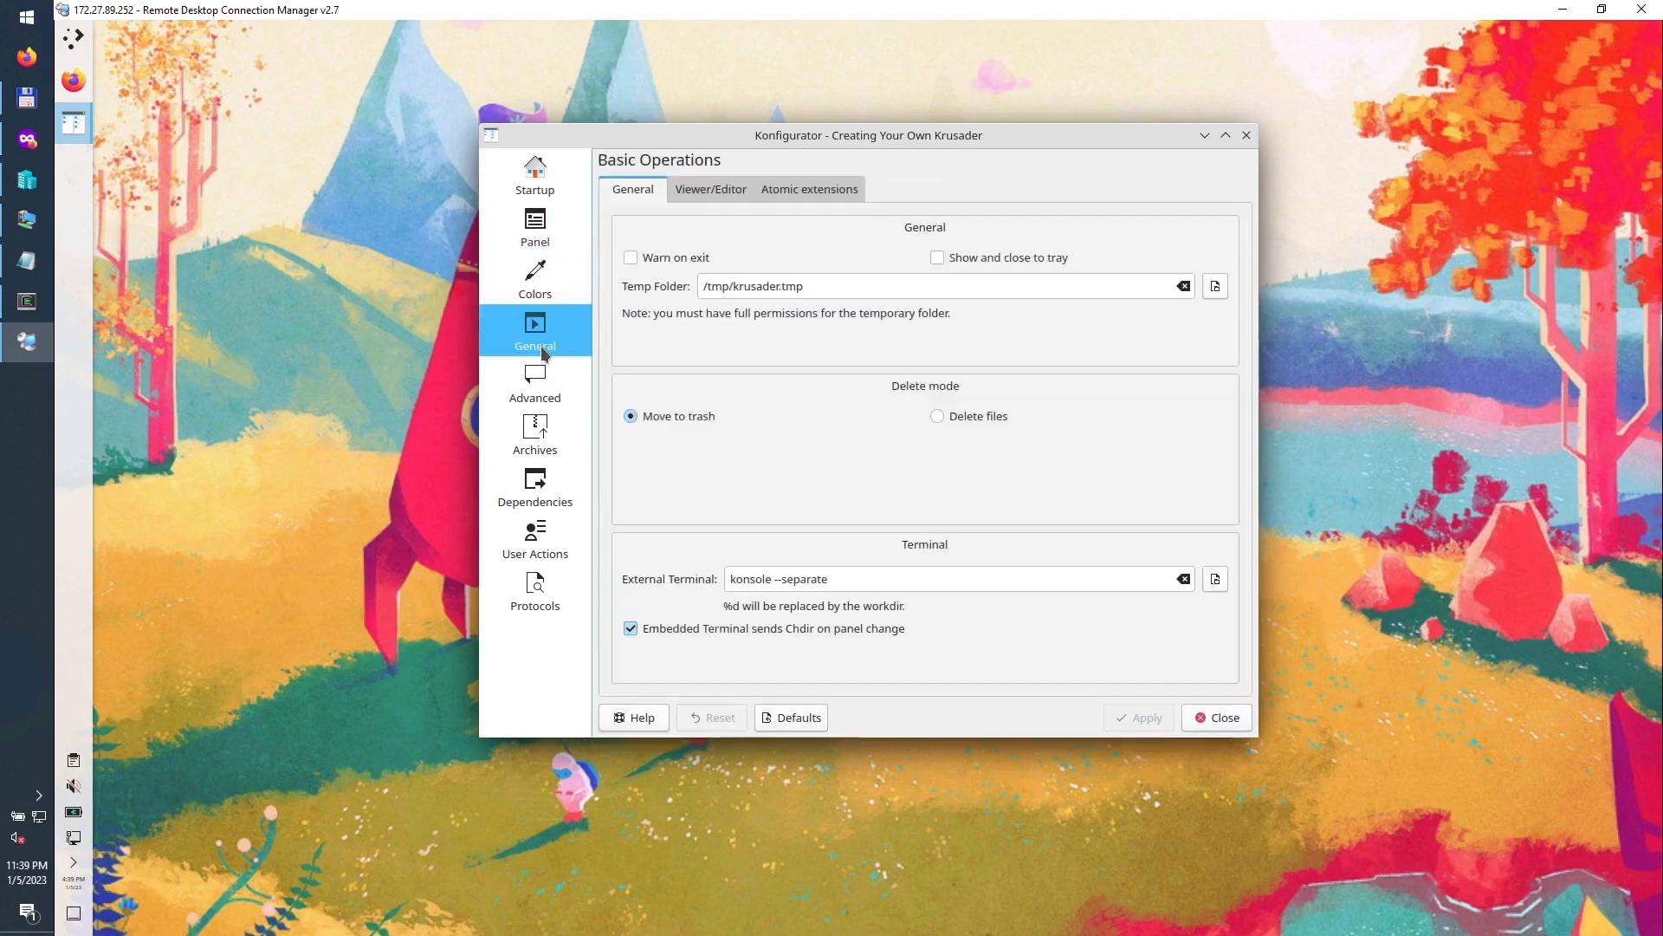
pyautogui.click(678, 192)
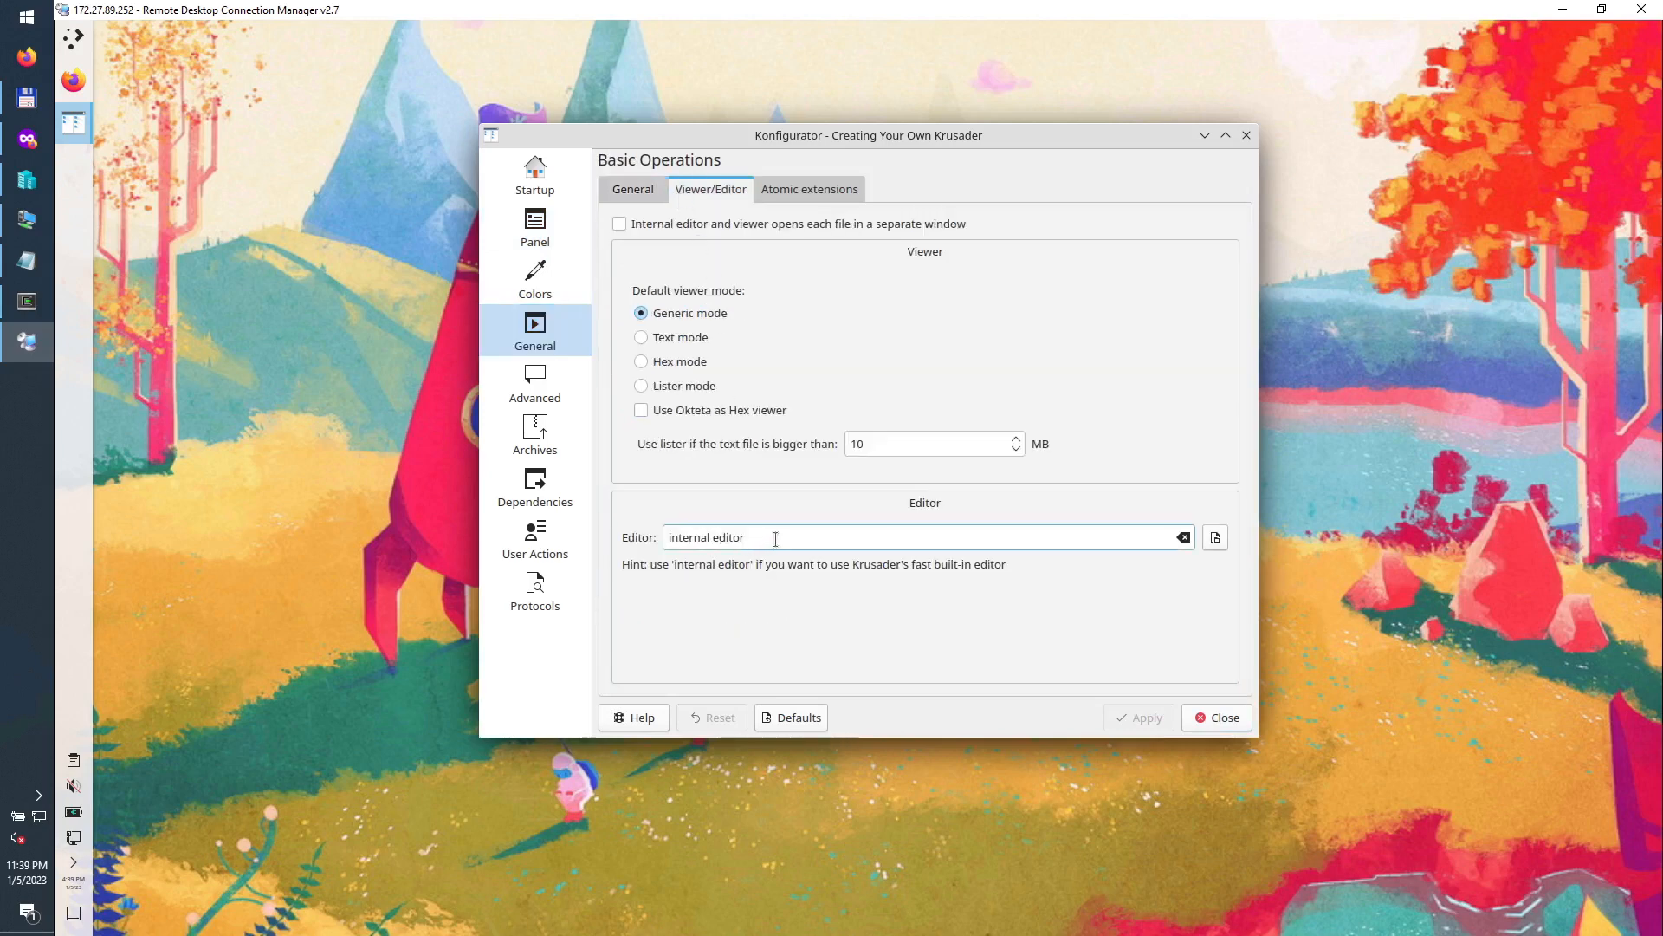
pyautogui.moveTo(790, 542); pyautogui.dragTo(668, 530)
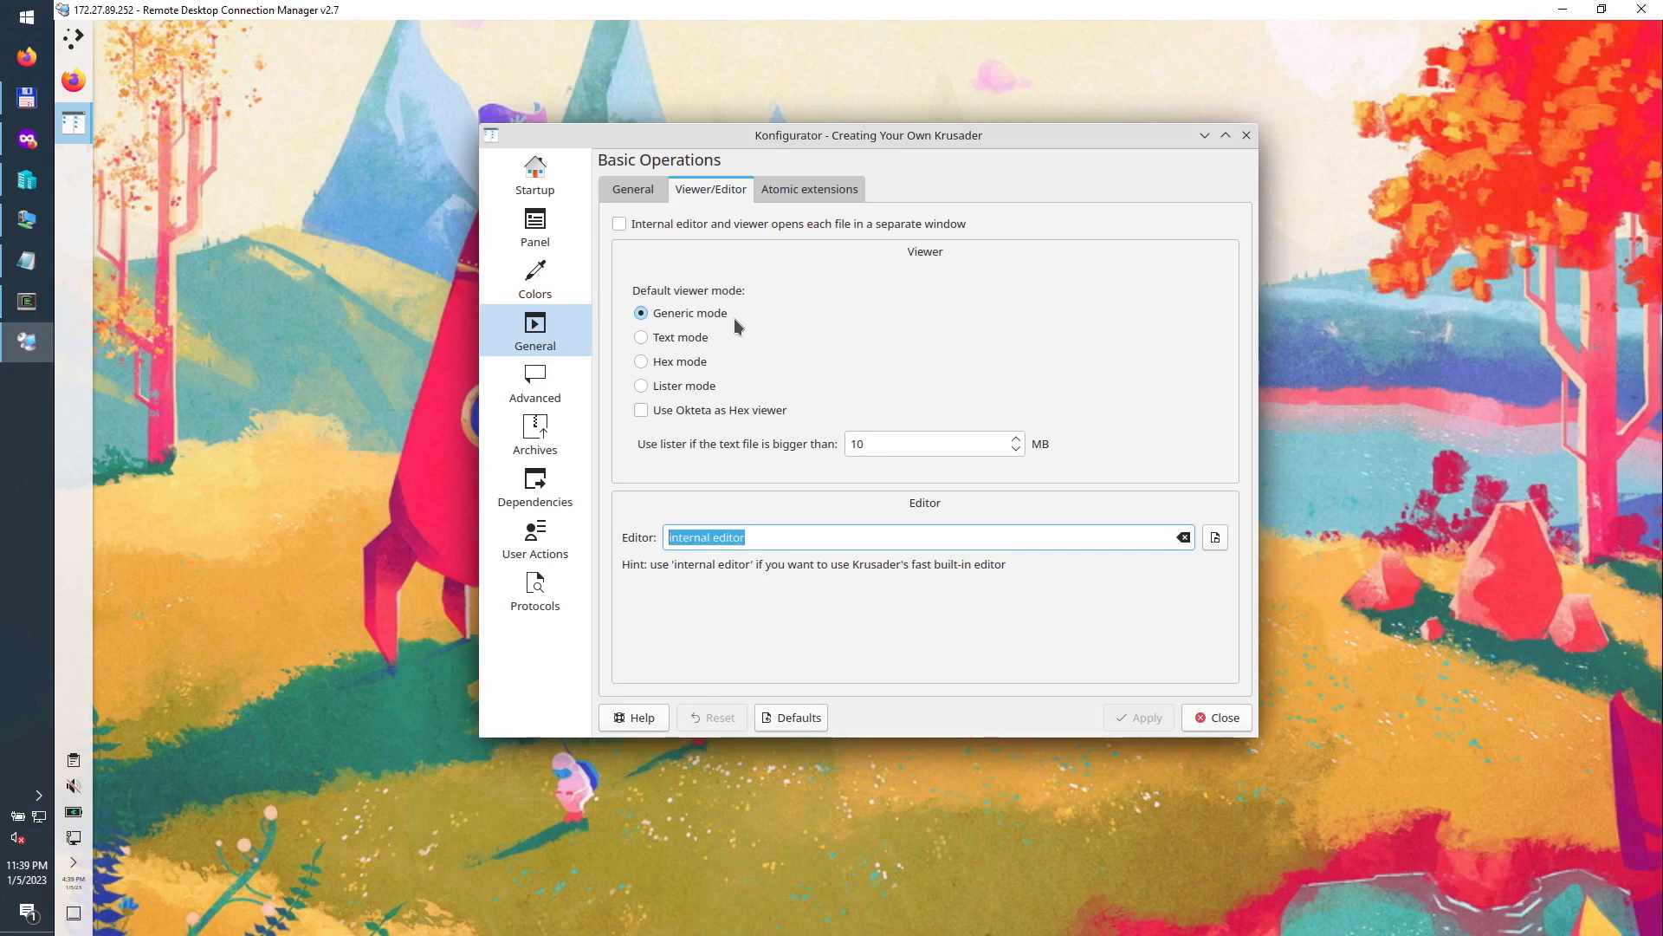
pyautogui.write('/usr')
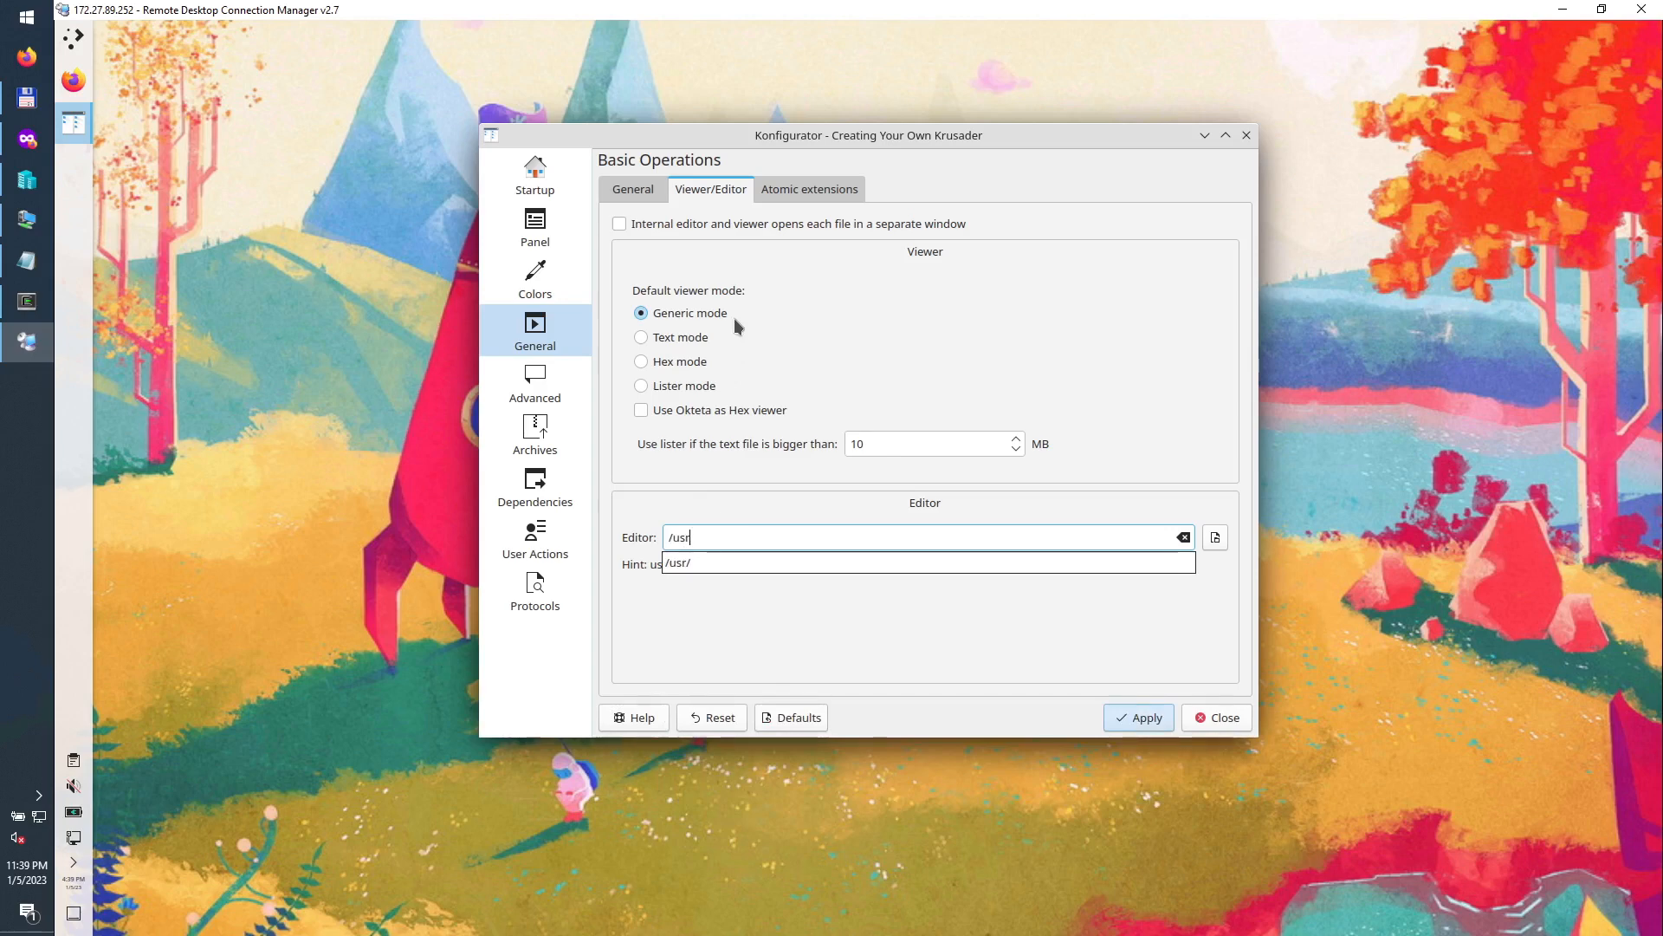
pyautogui.write('/bin/k')
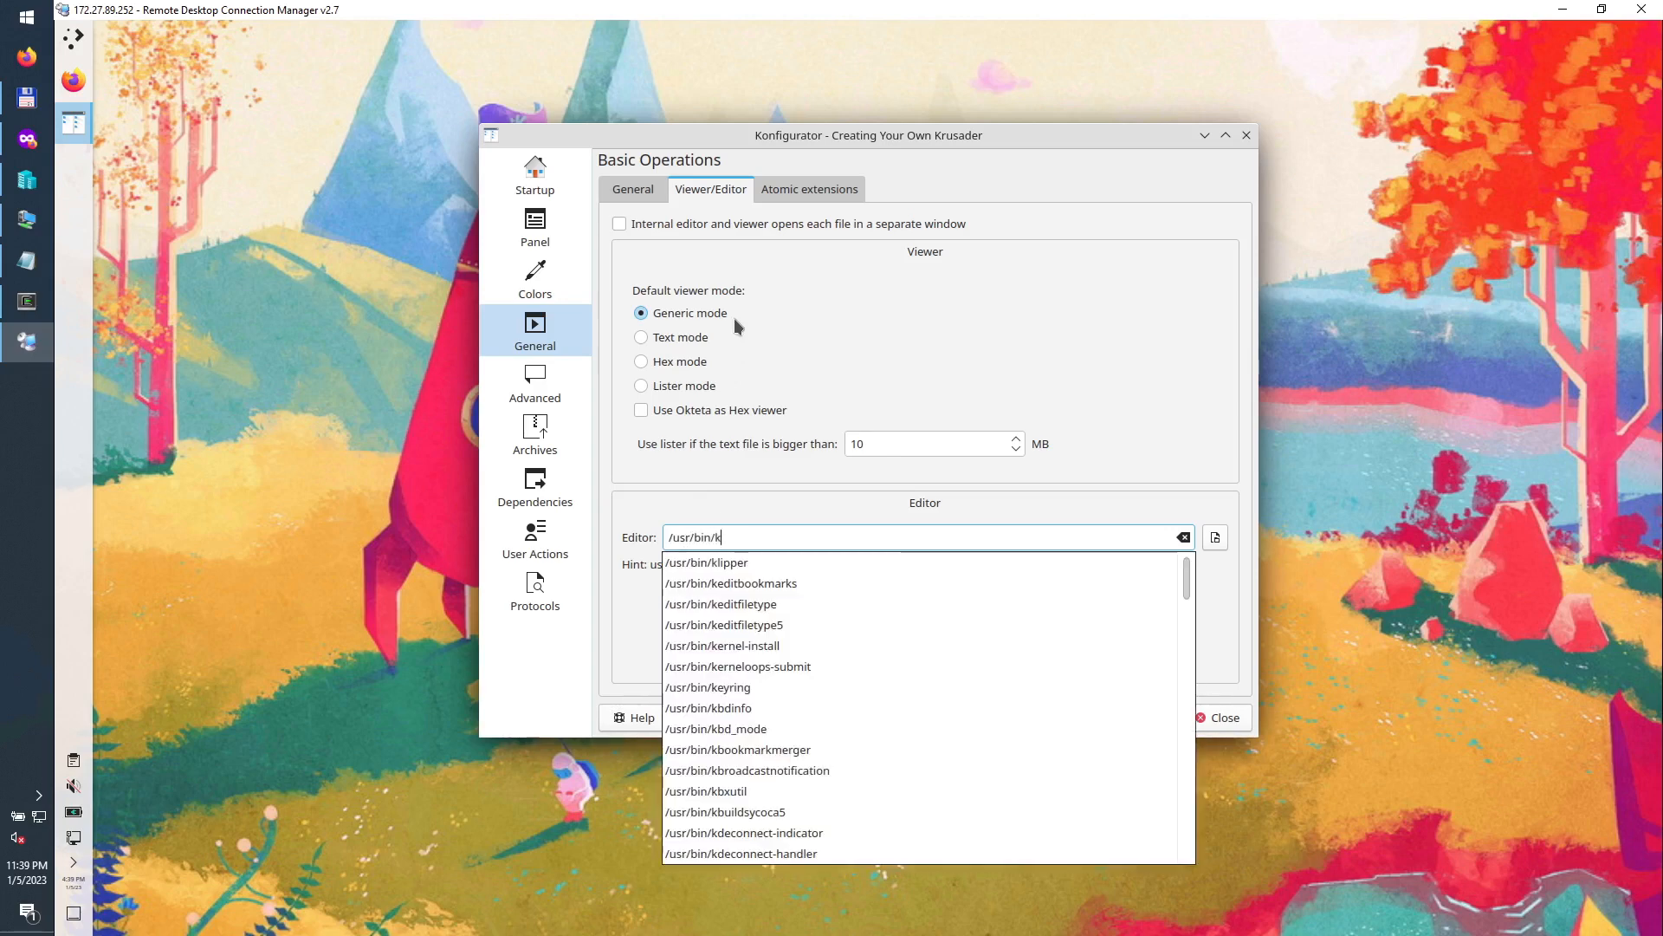
pyautogui.write('ate')
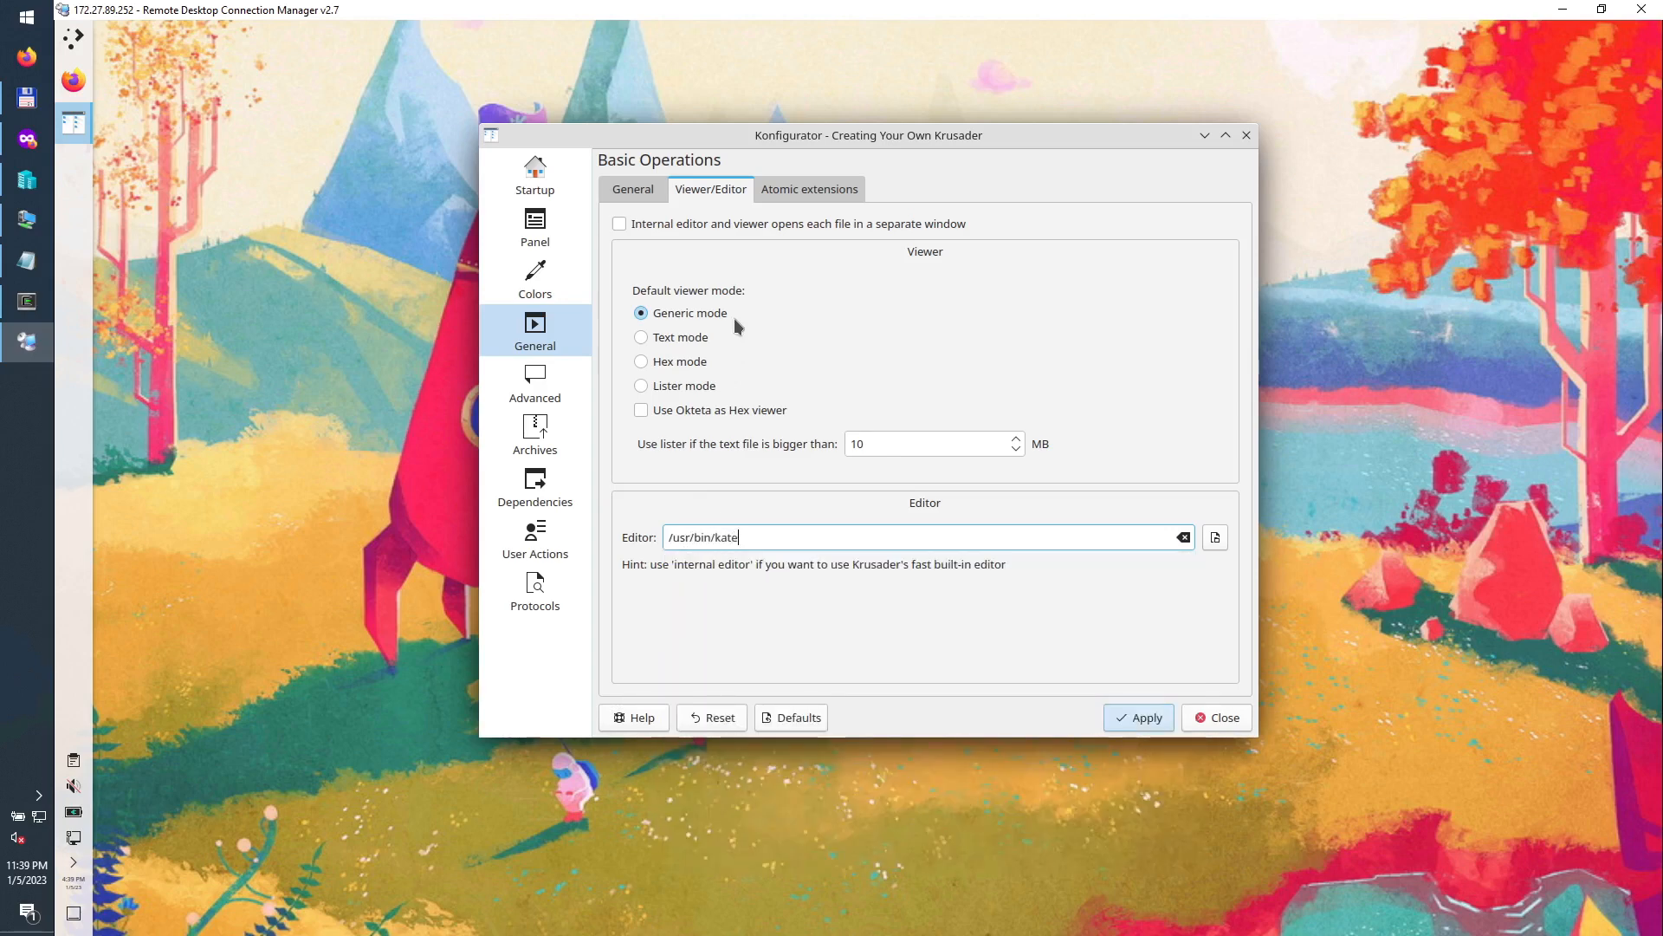
pyautogui.click(1141, 724)
# Step: Browse the Konfigurator pages from Atomic Extensions through Advanced, Archives and Dependencies to User Actions
pyautogui.click(773, 194)
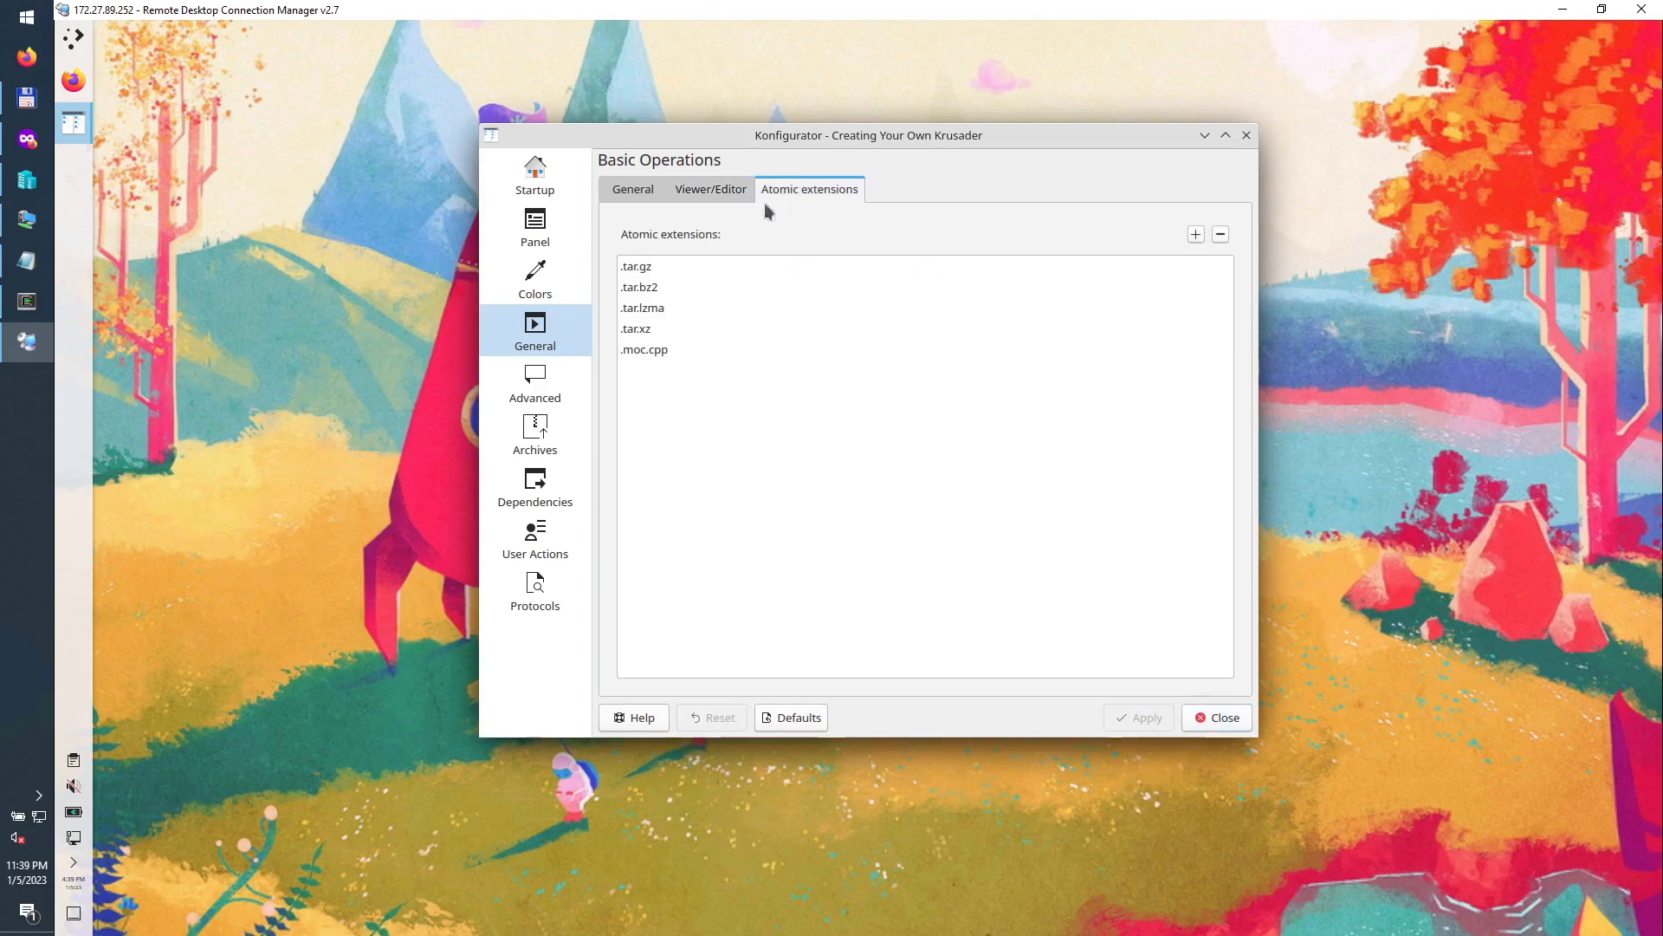
pyautogui.click(545, 388)
pyautogui.click(552, 446)
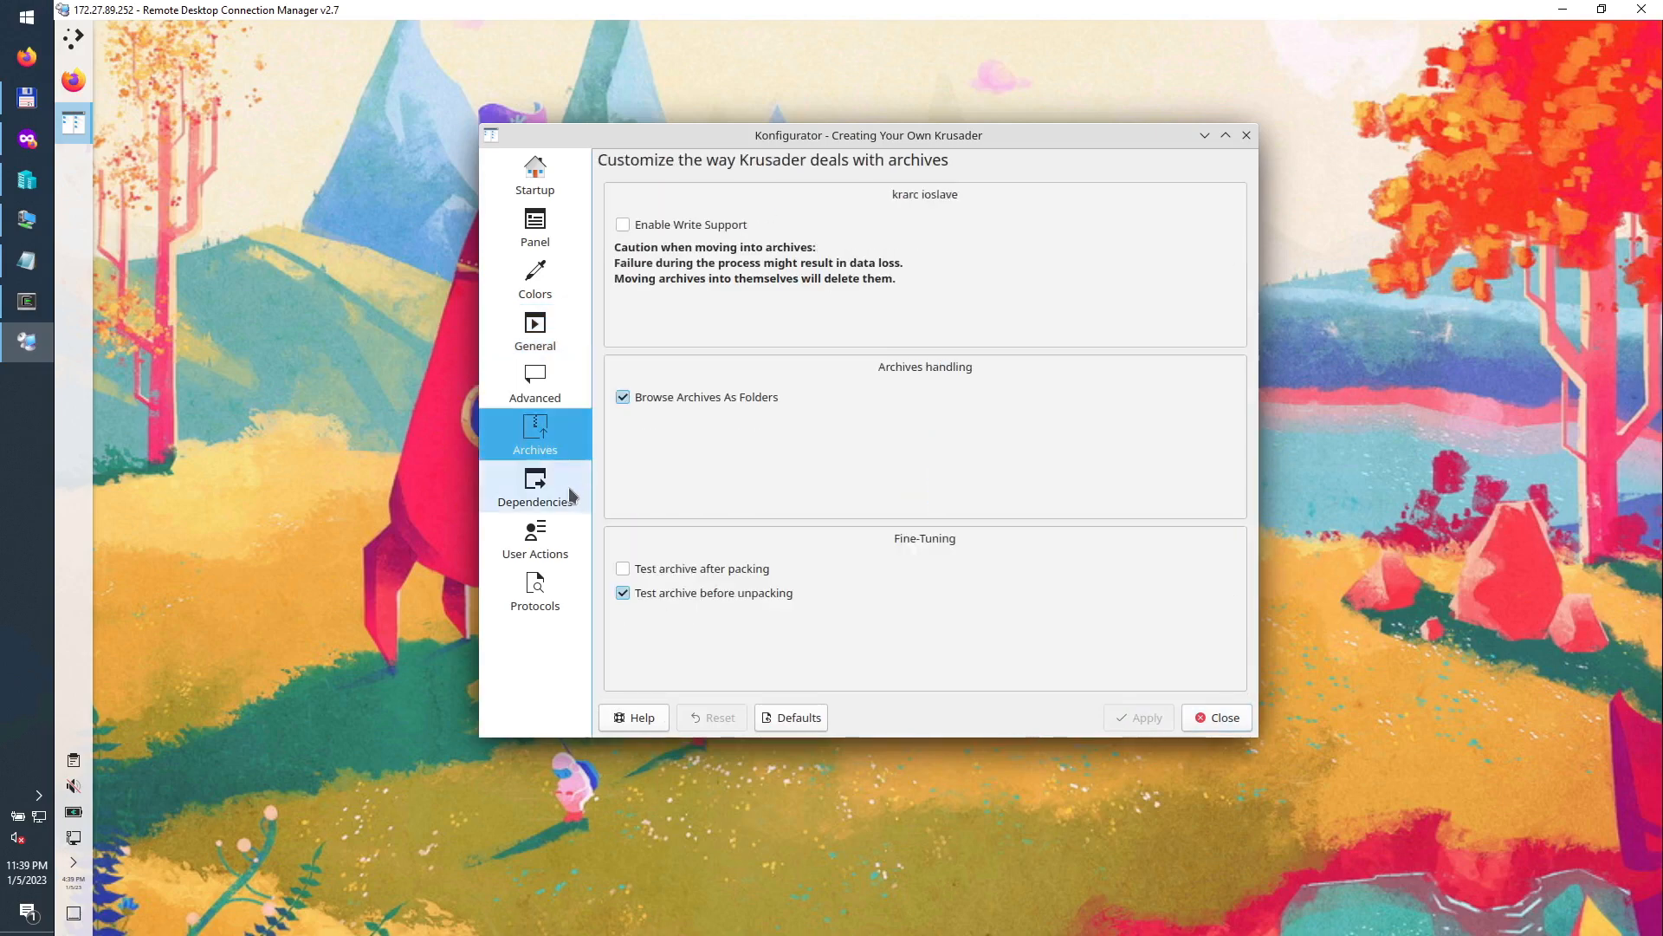
pyautogui.click(572, 495)
pyautogui.click(560, 544)
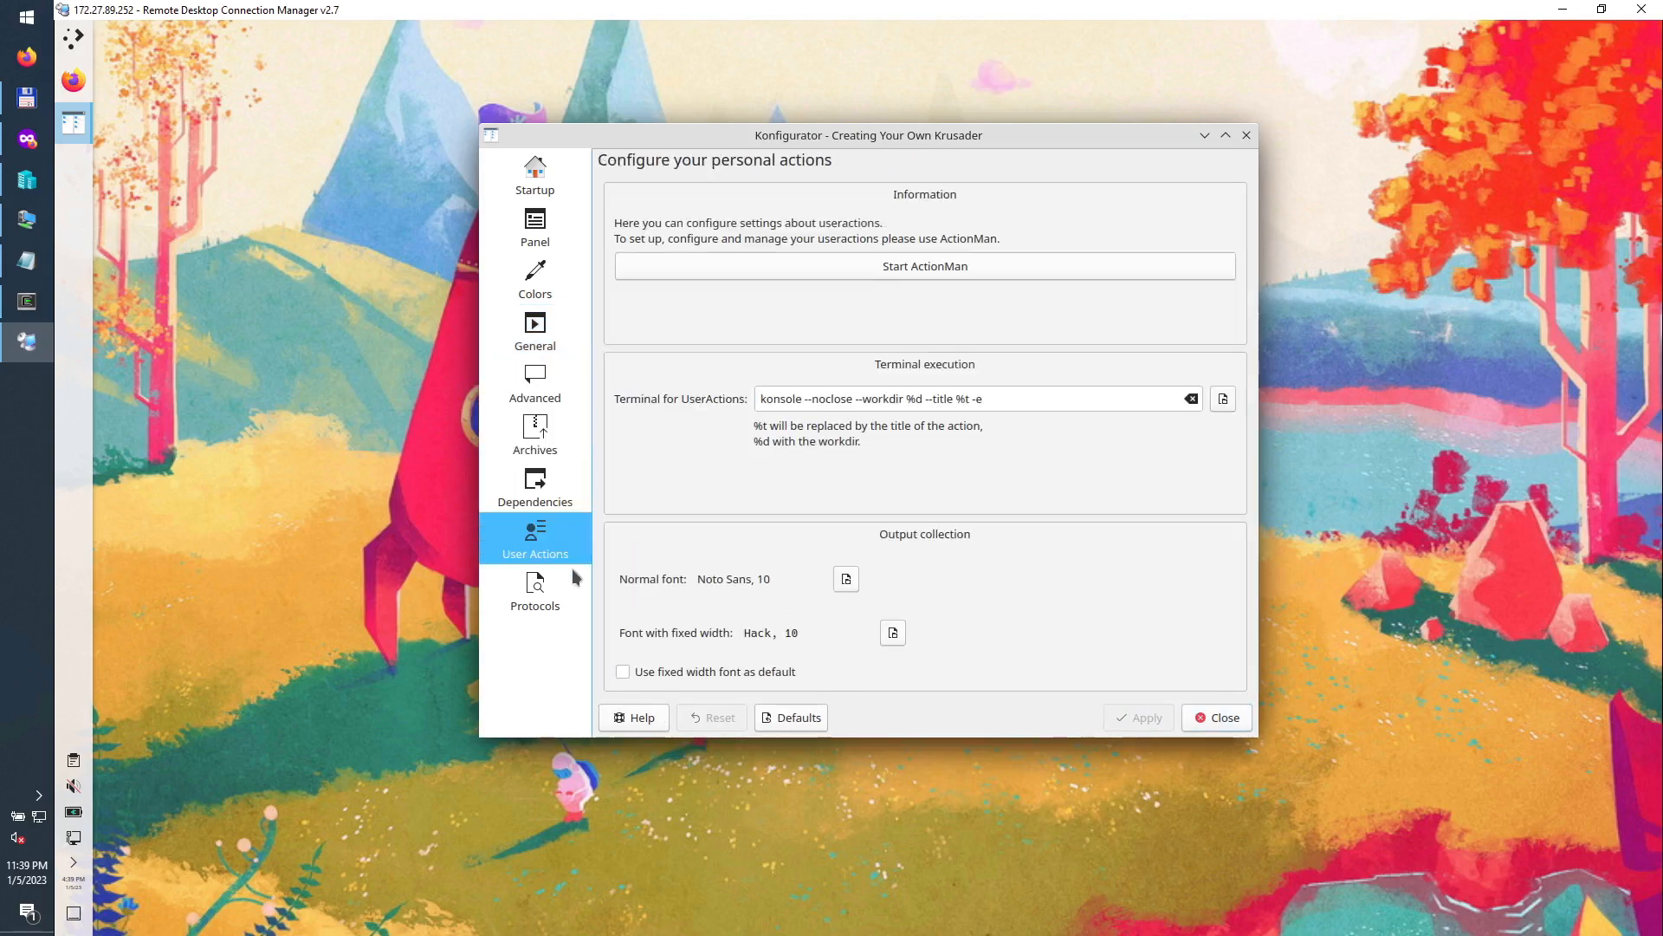
pyautogui.click(558, 598)
# Step: Set the User Actions output fonts to Noto Sans 8 and Hack 8, apply, and close Konfigurator
pyautogui.click(548, 543)
pyautogui.click(849, 581)
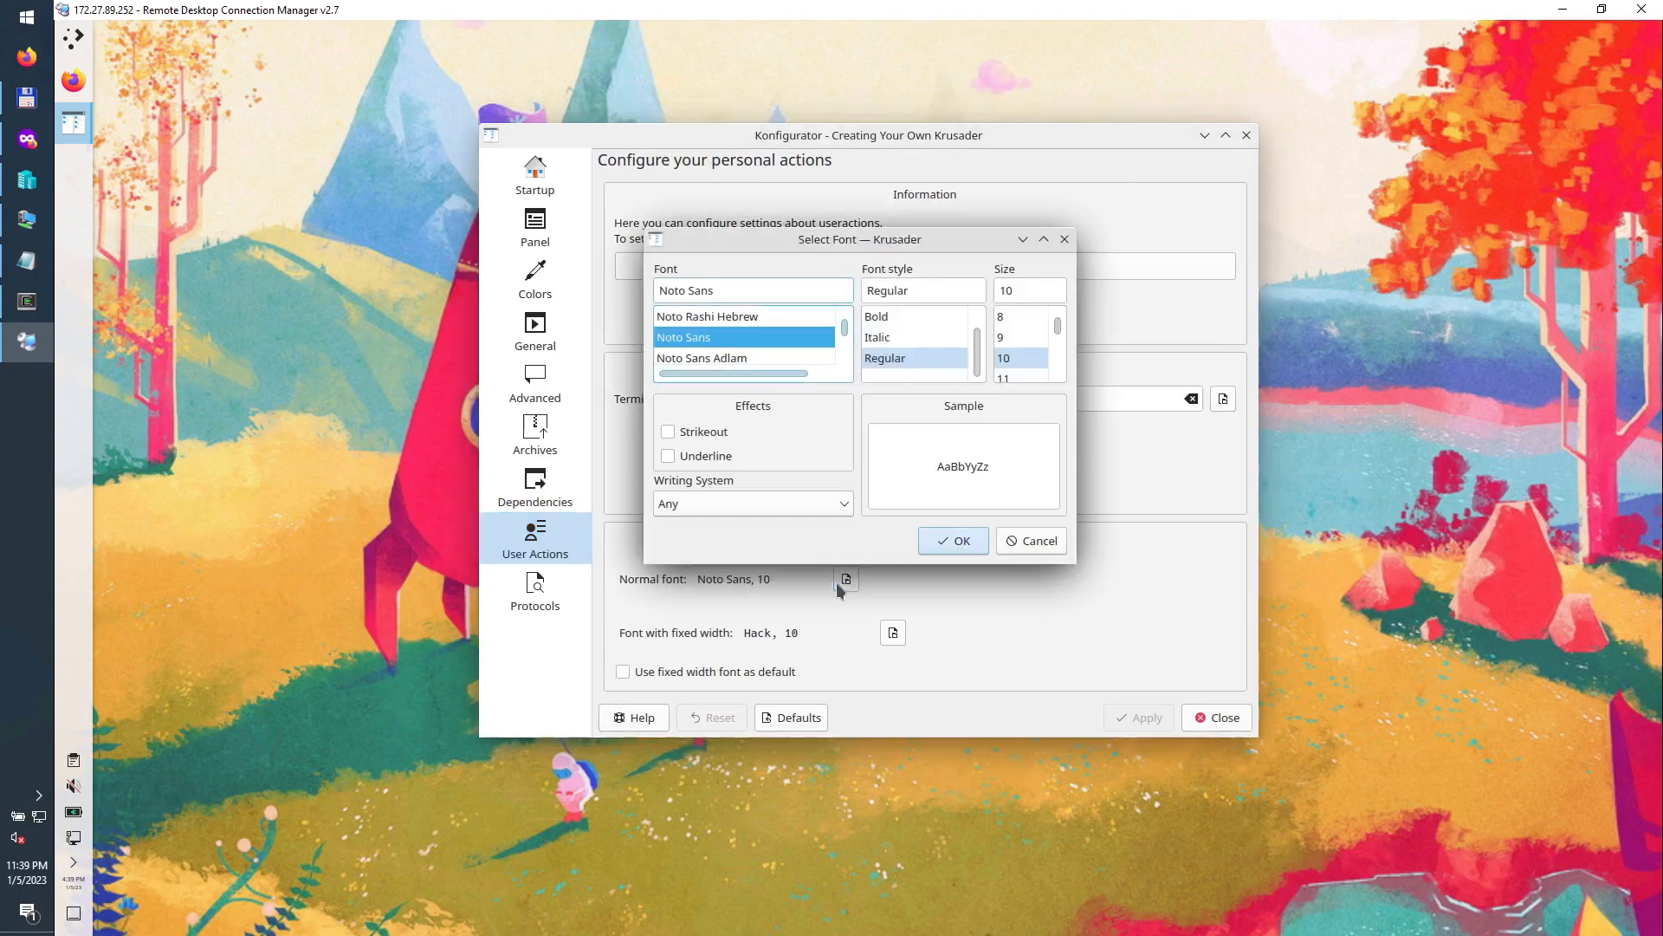
pyautogui.click(1004, 316)
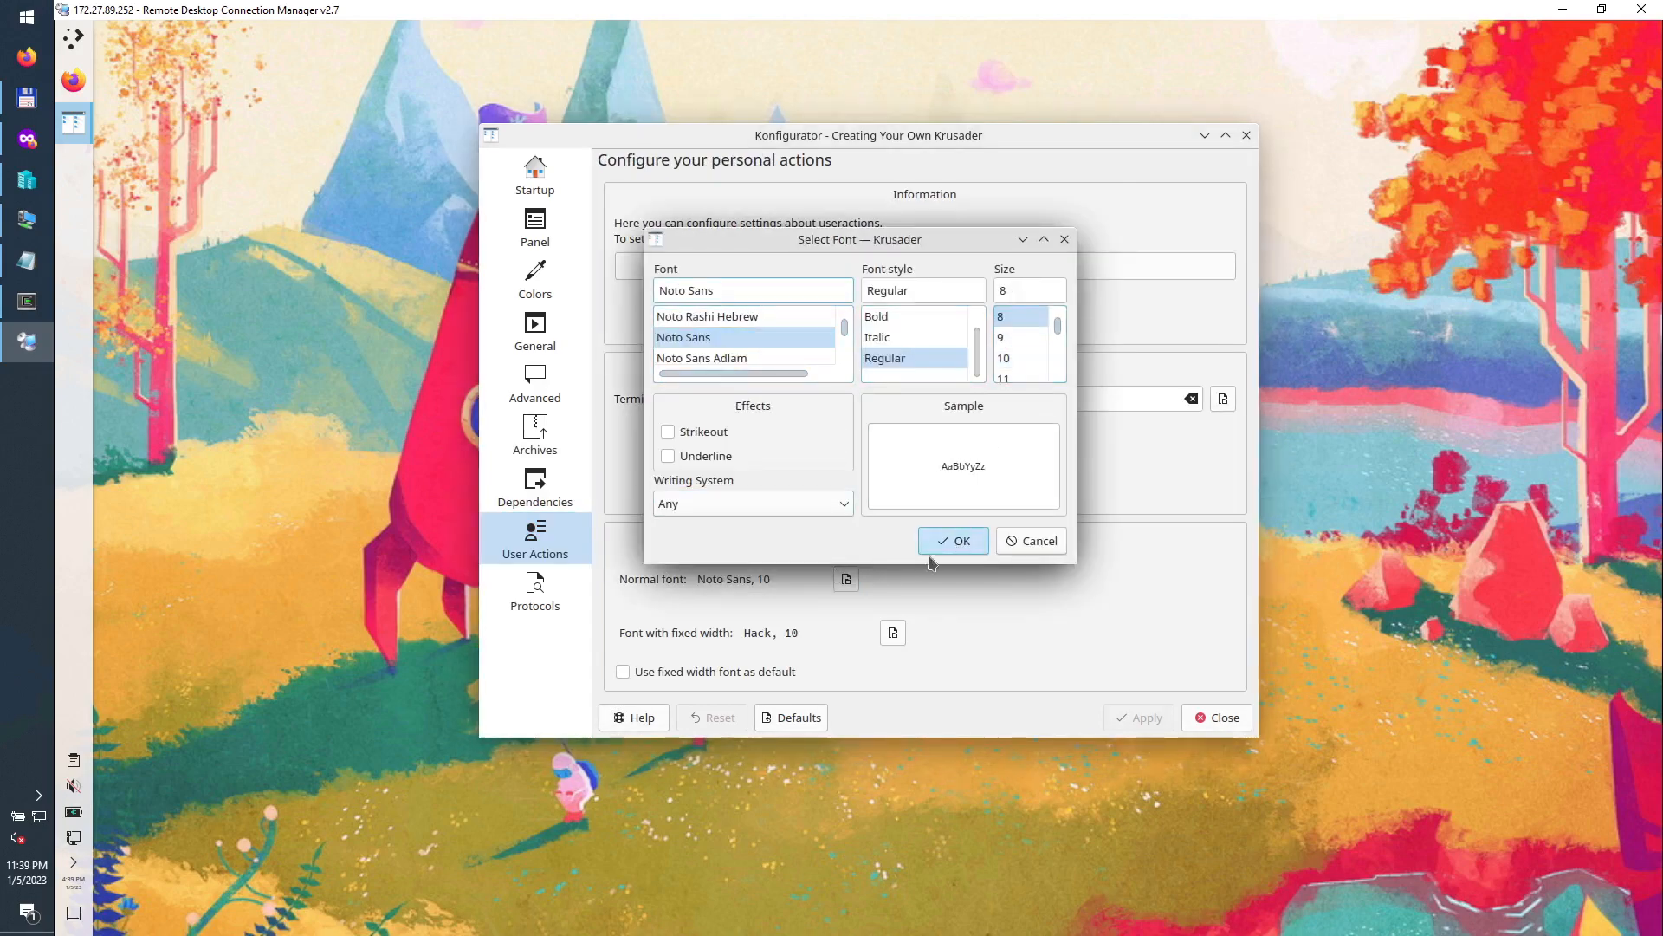
pyautogui.click(953, 540)
pyautogui.click(893, 633)
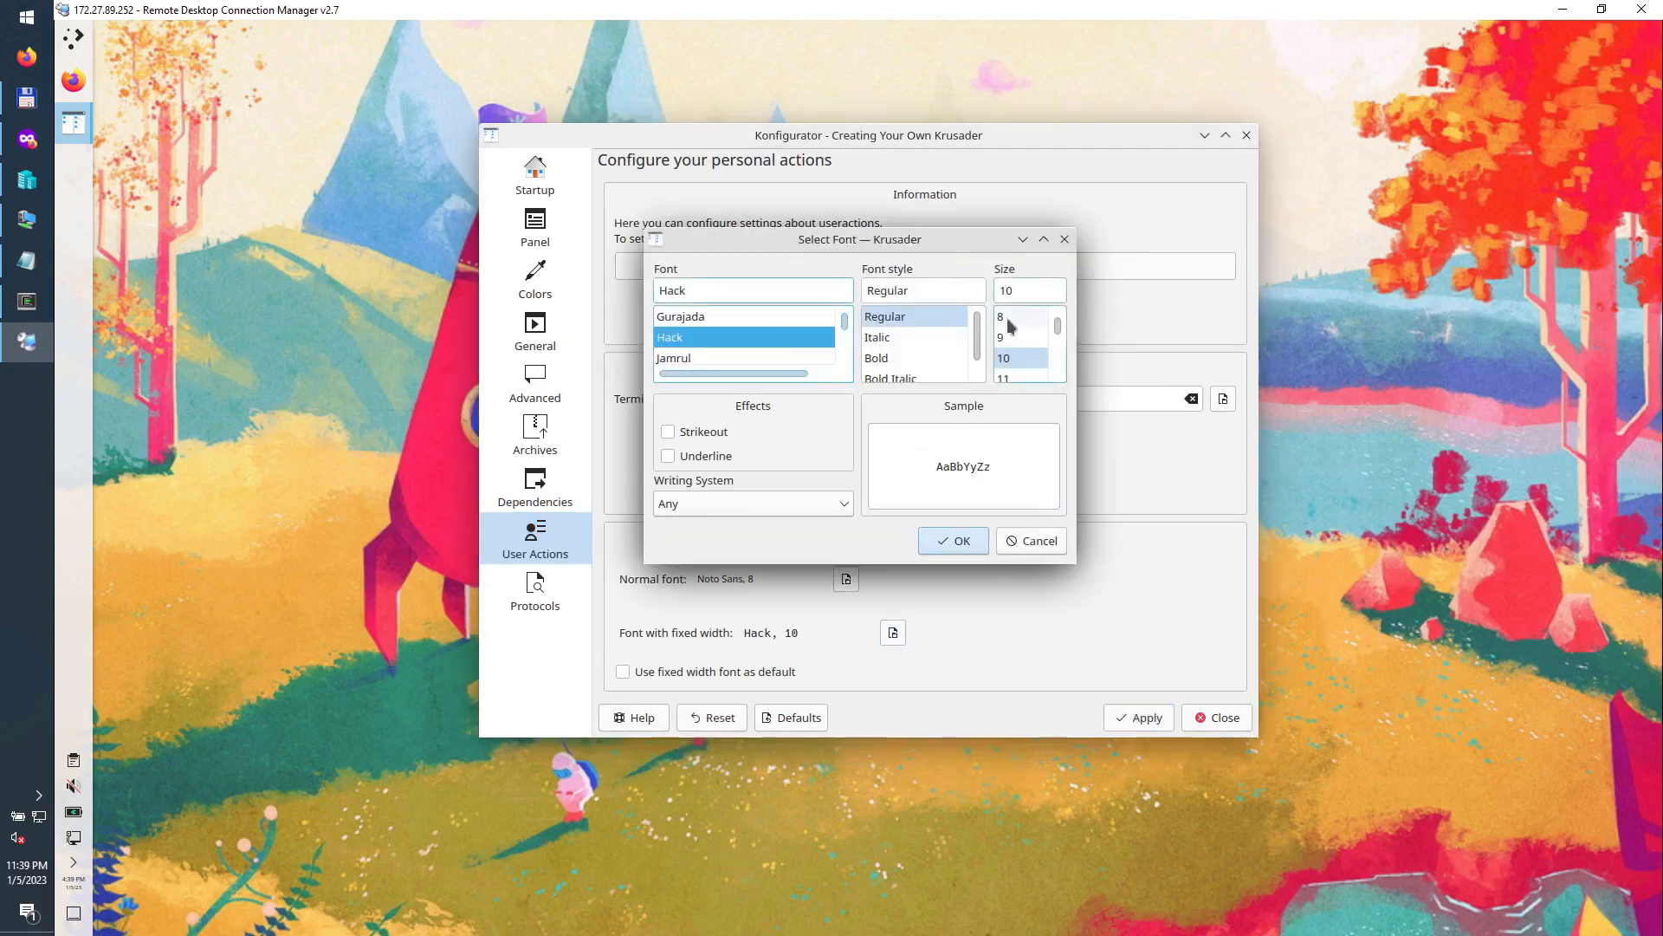
pyautogui.click(1005, 316)
pyautogui.click(950, 537)
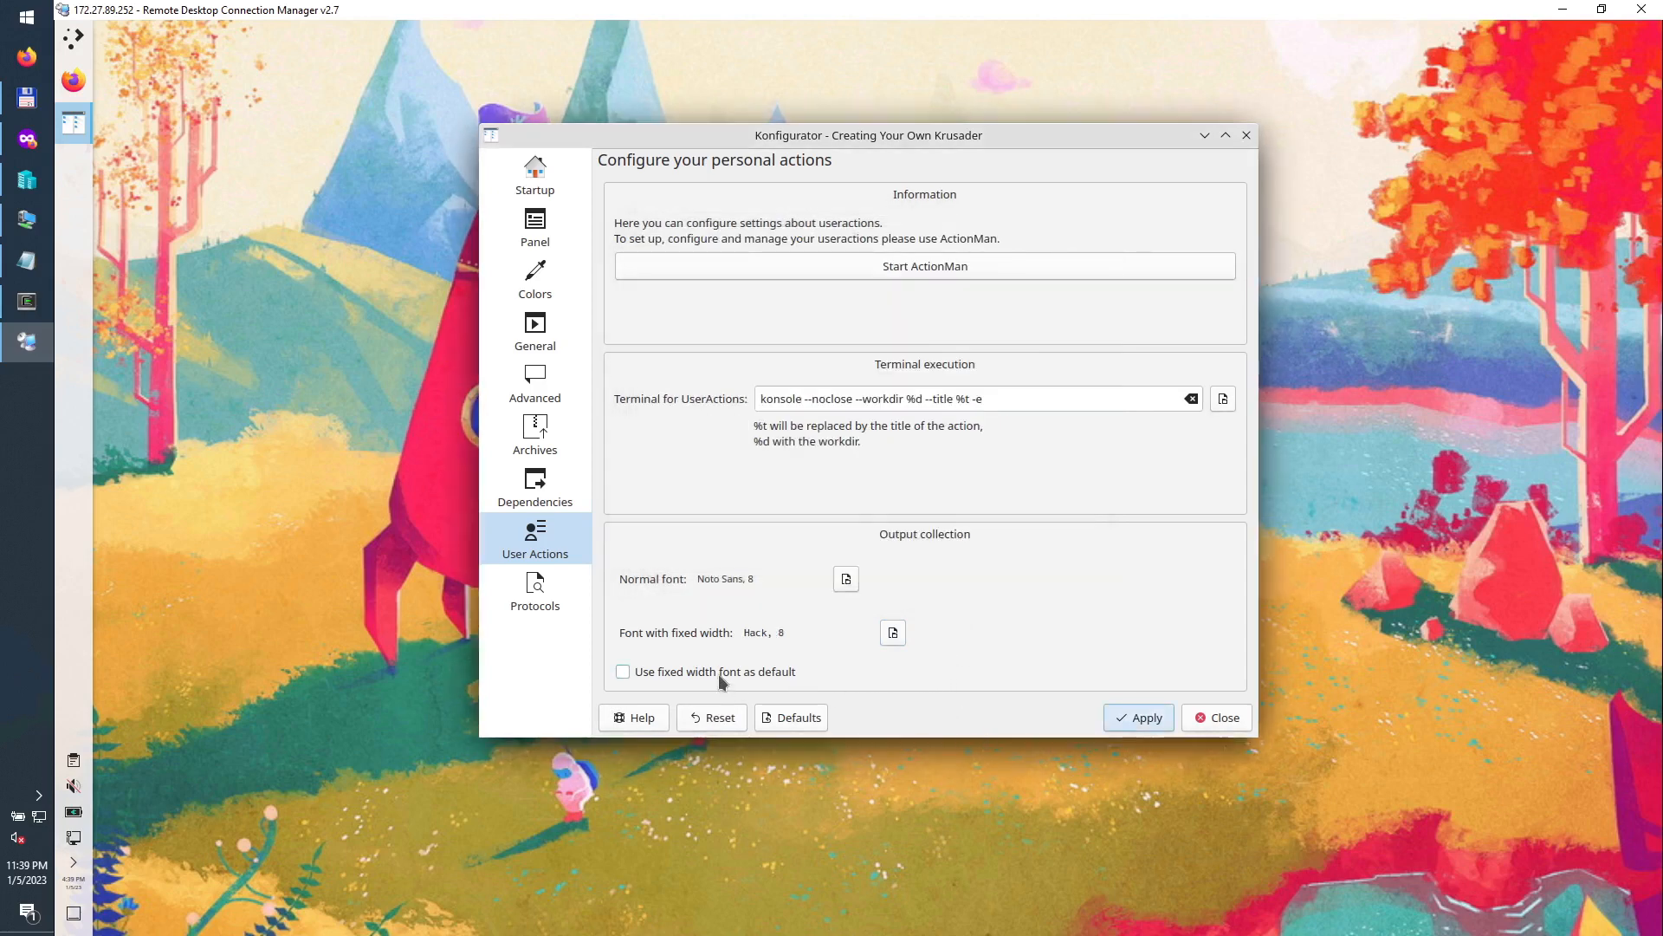
pyautogui.click(1120, 724)
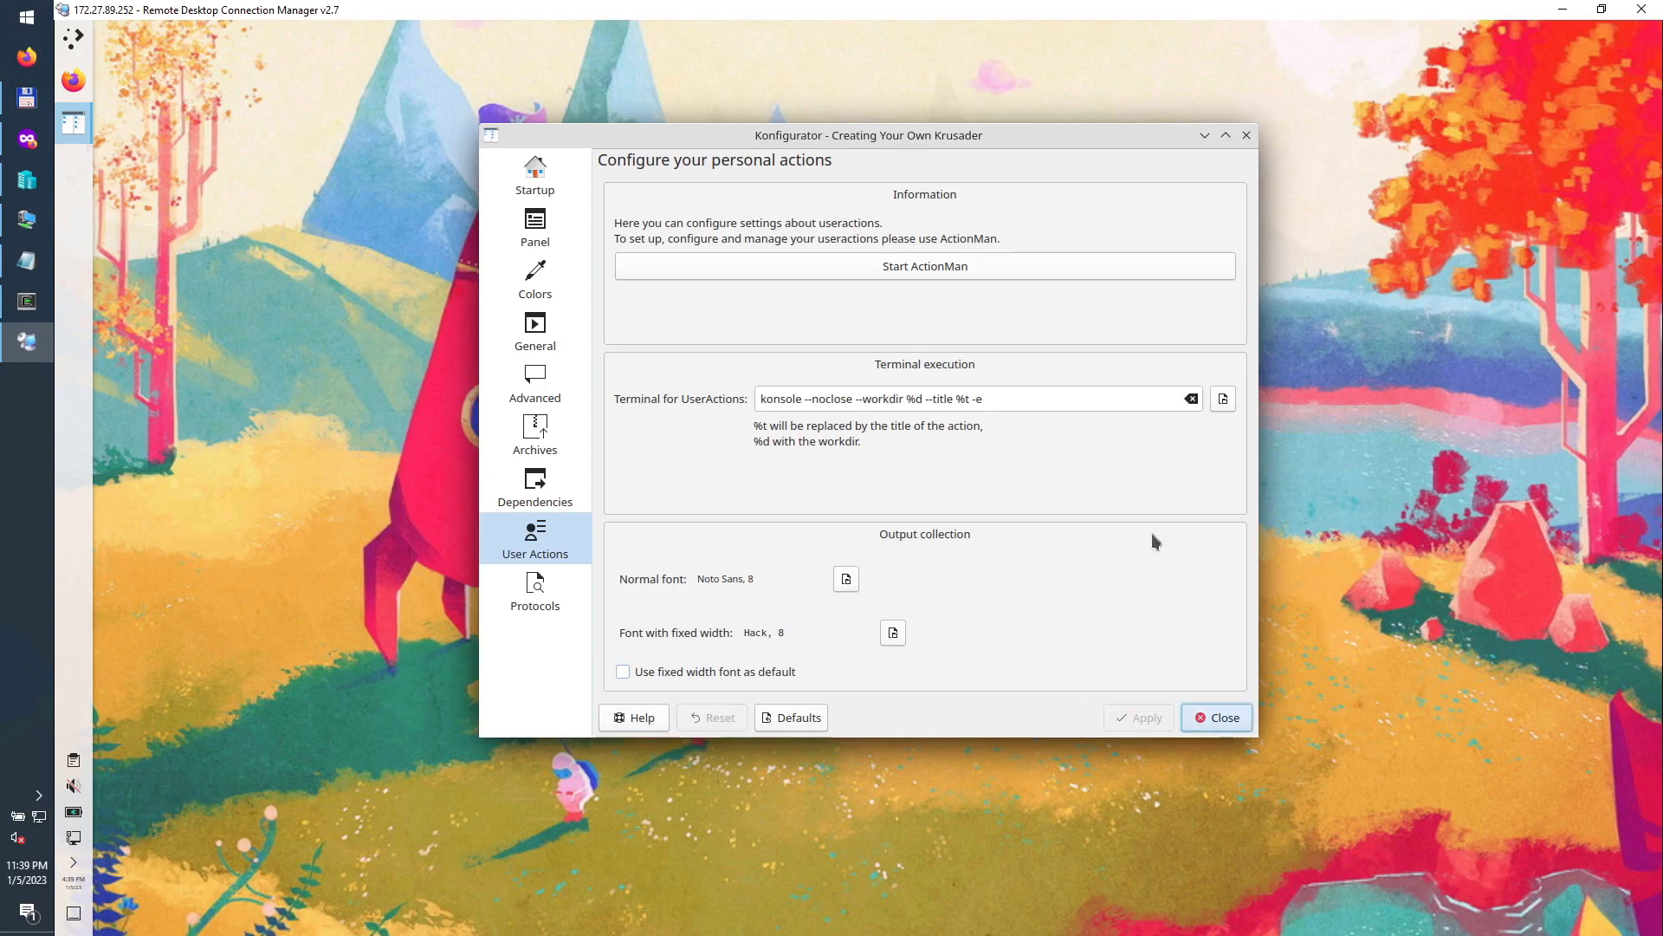
pyautogui.click(1218, 717)
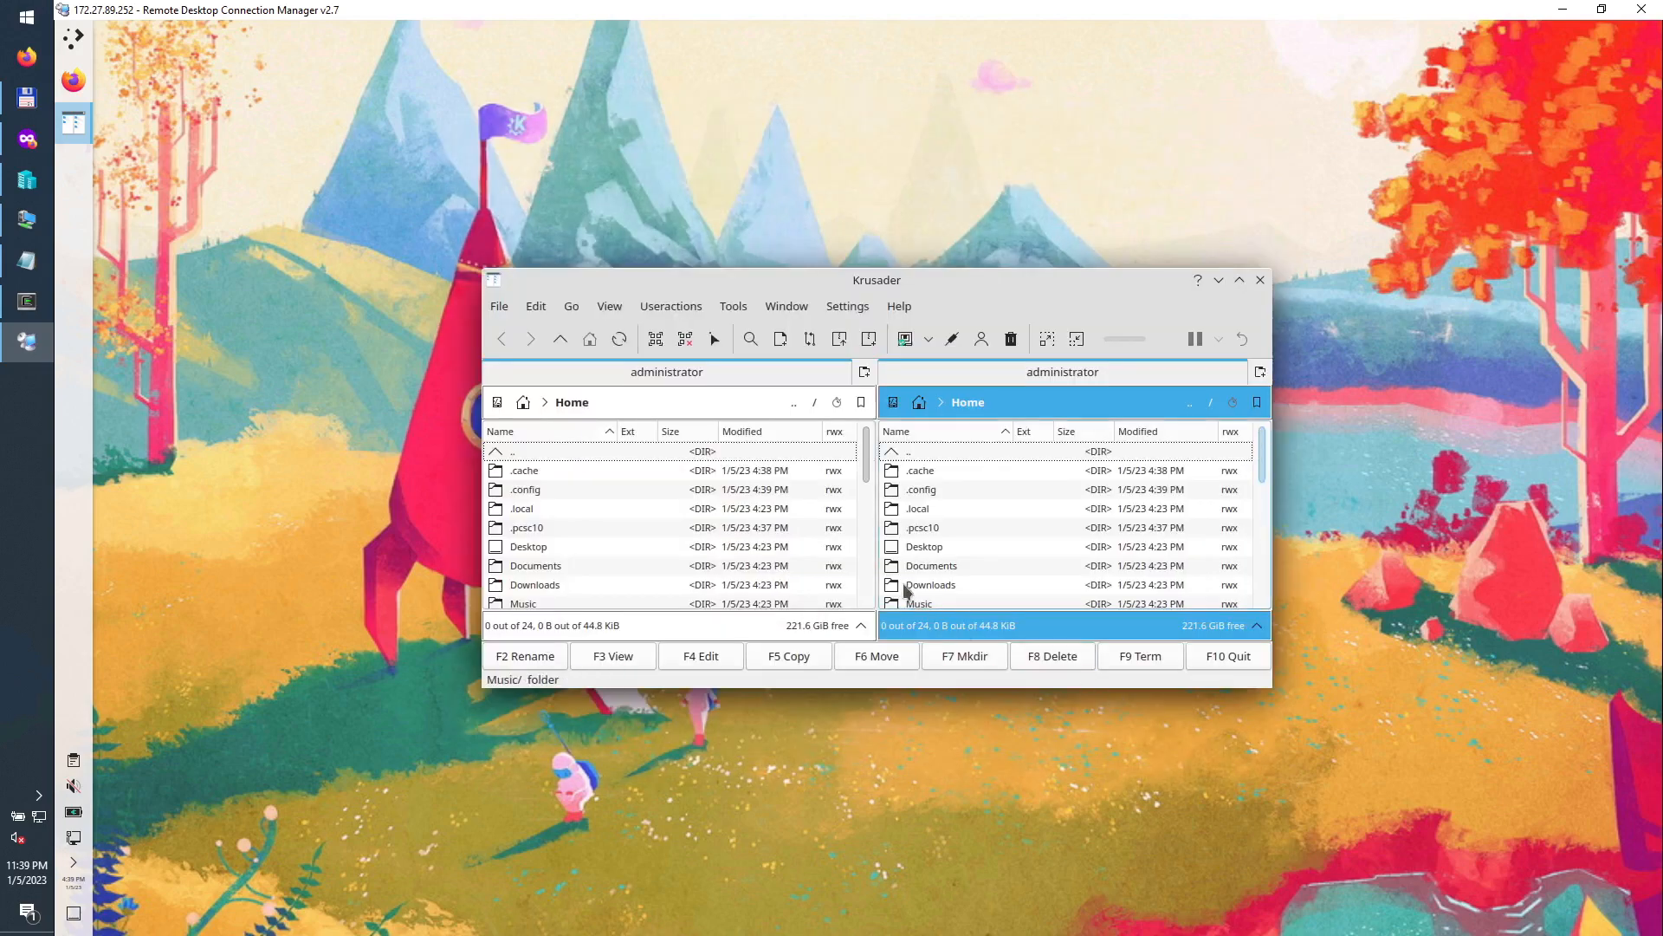
# Step: Enlarge the Krusader window and hide the function key bar
pyautogui.moveTo(1270, 685); pyautogui.dragTo(1380, 861)
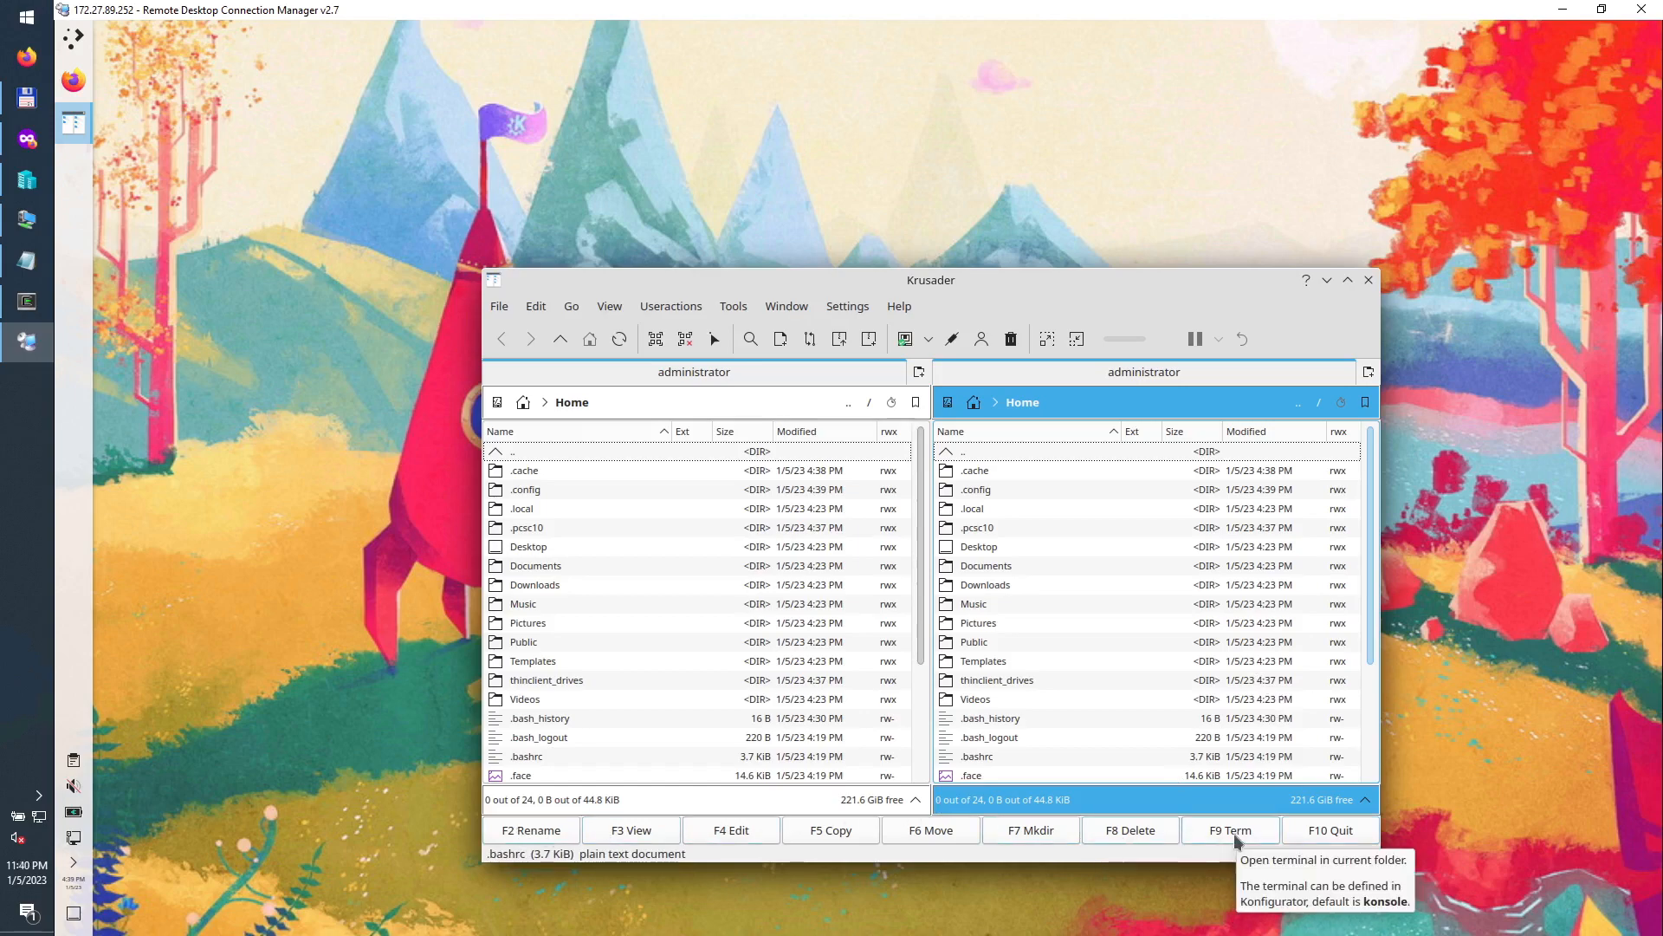
pyautogui.click(791, 307)
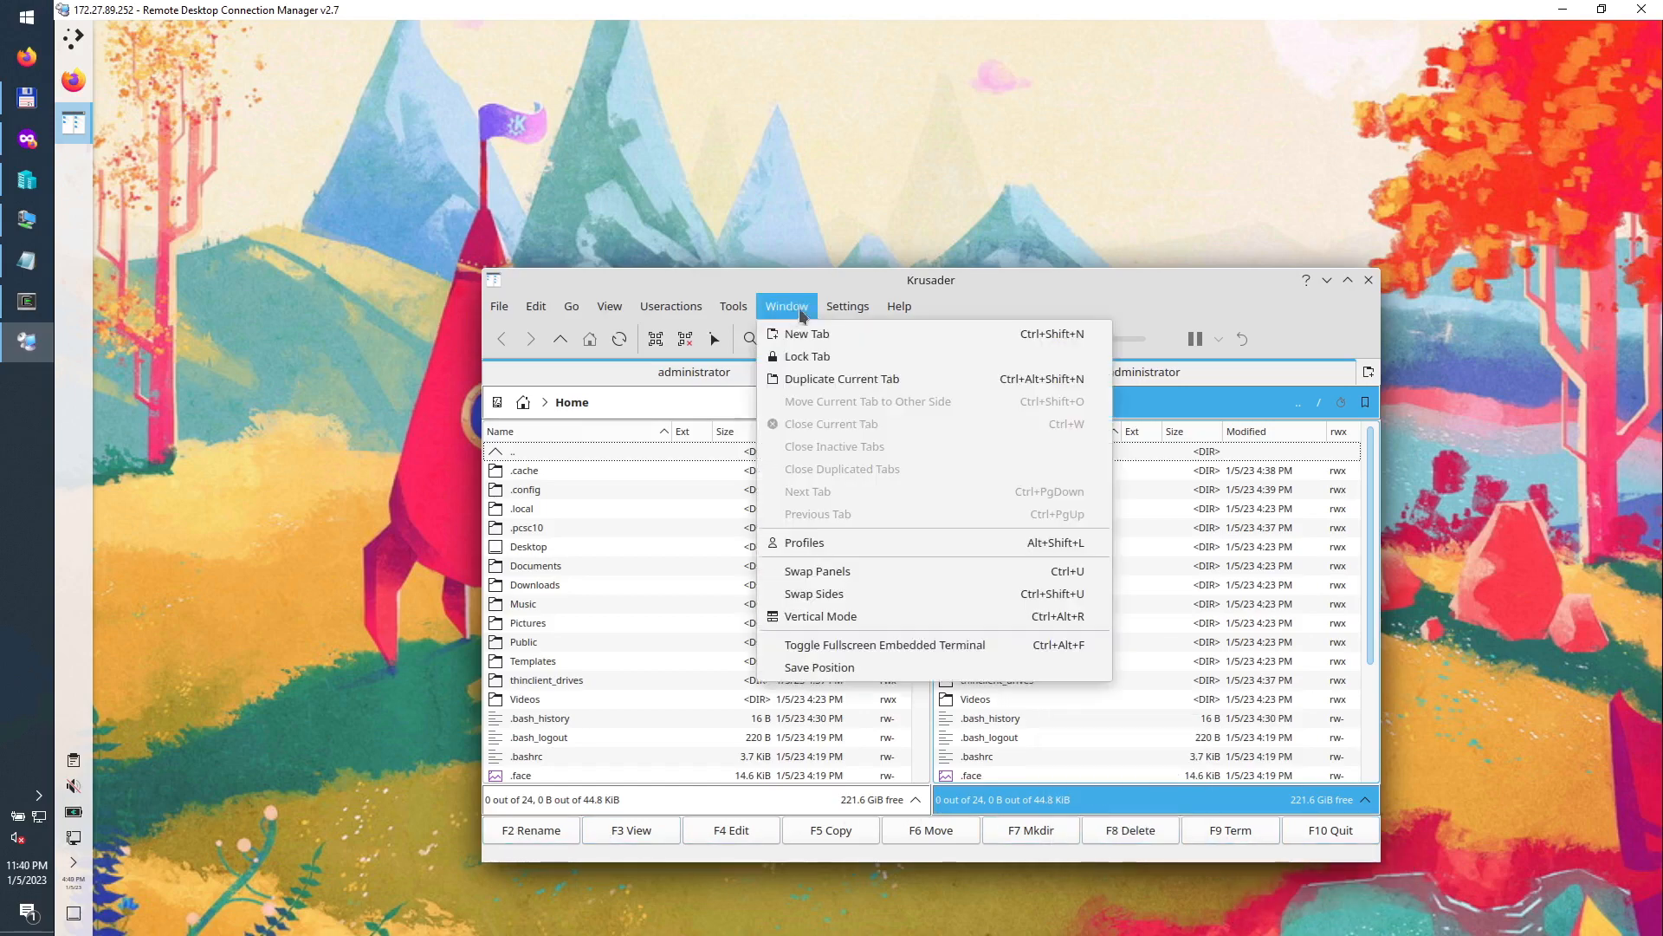
pyautogui.moveTo(845, 313)
pyautogui.click(891, 379)
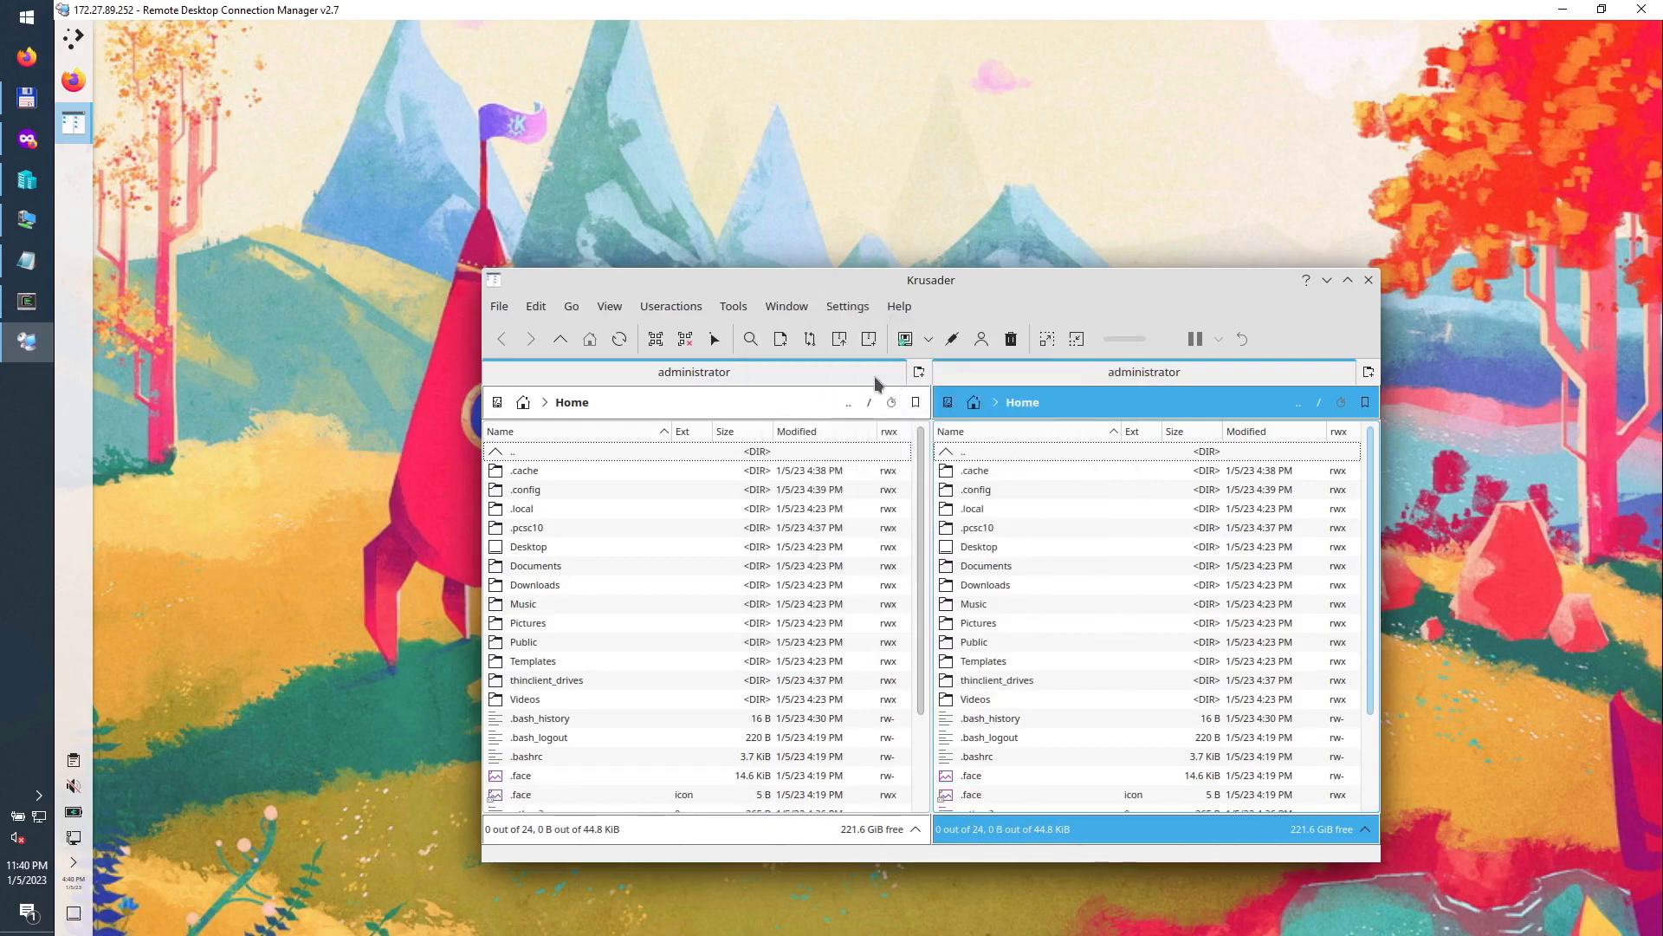
# Step: Hide the Main, Job and Actions toolbars in Krusader
pyautogui.click(840, 313)
pyautogui.moveTo(896, 335)
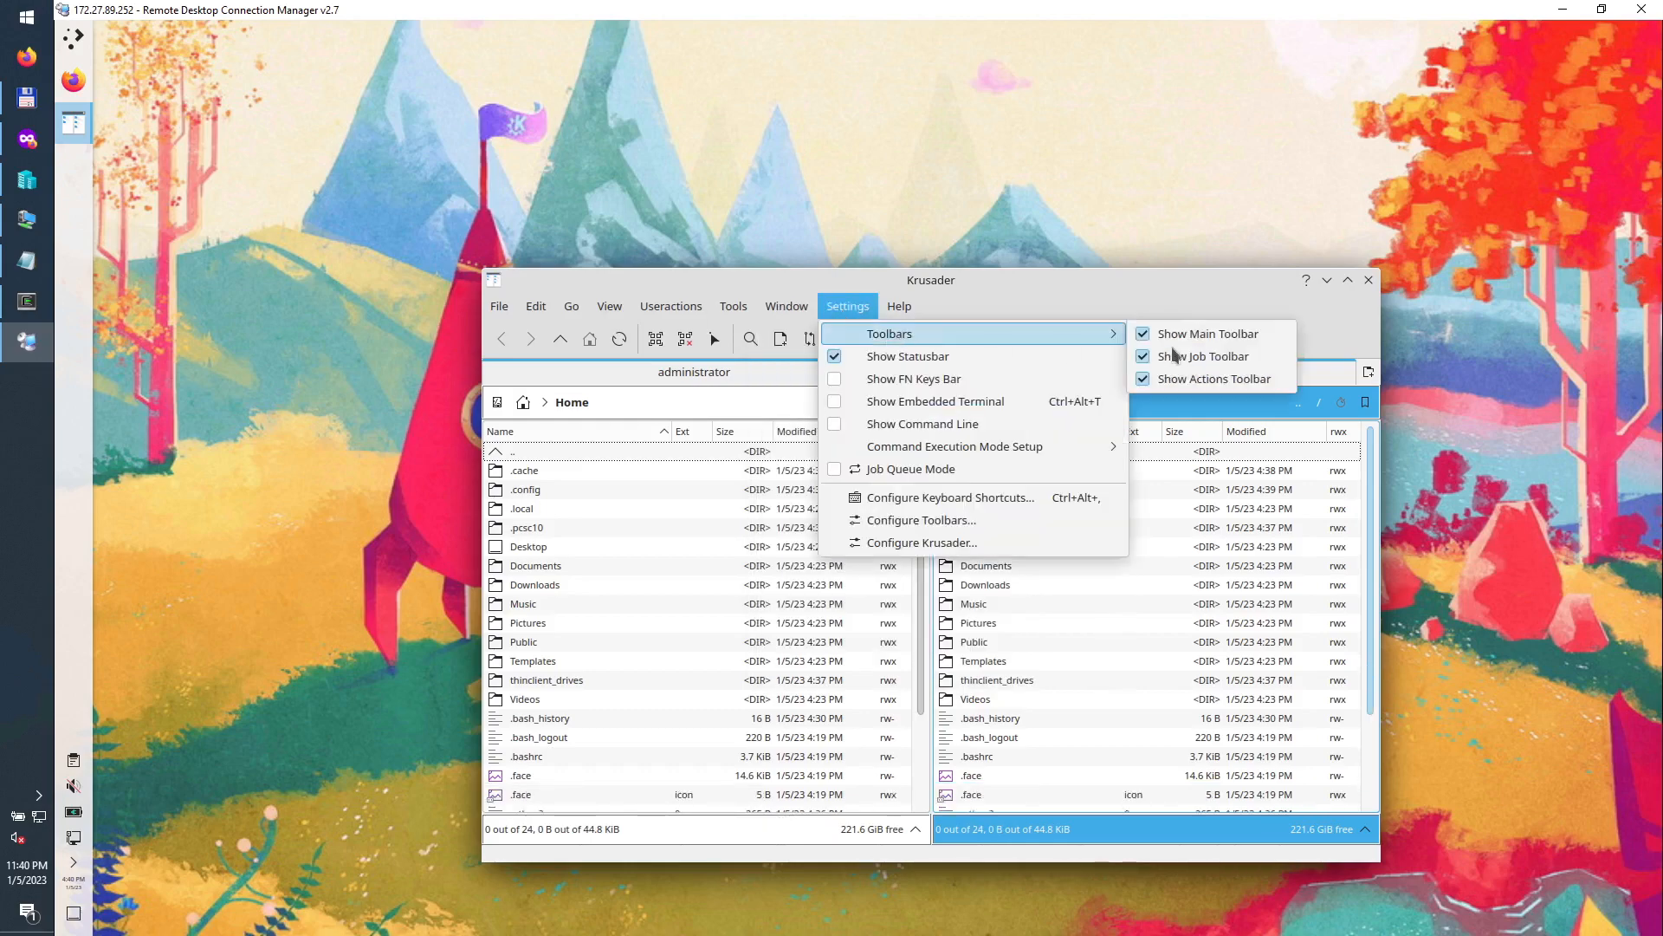
pyautogui.click(1193, 339)
pyautogui.click(845, 307)
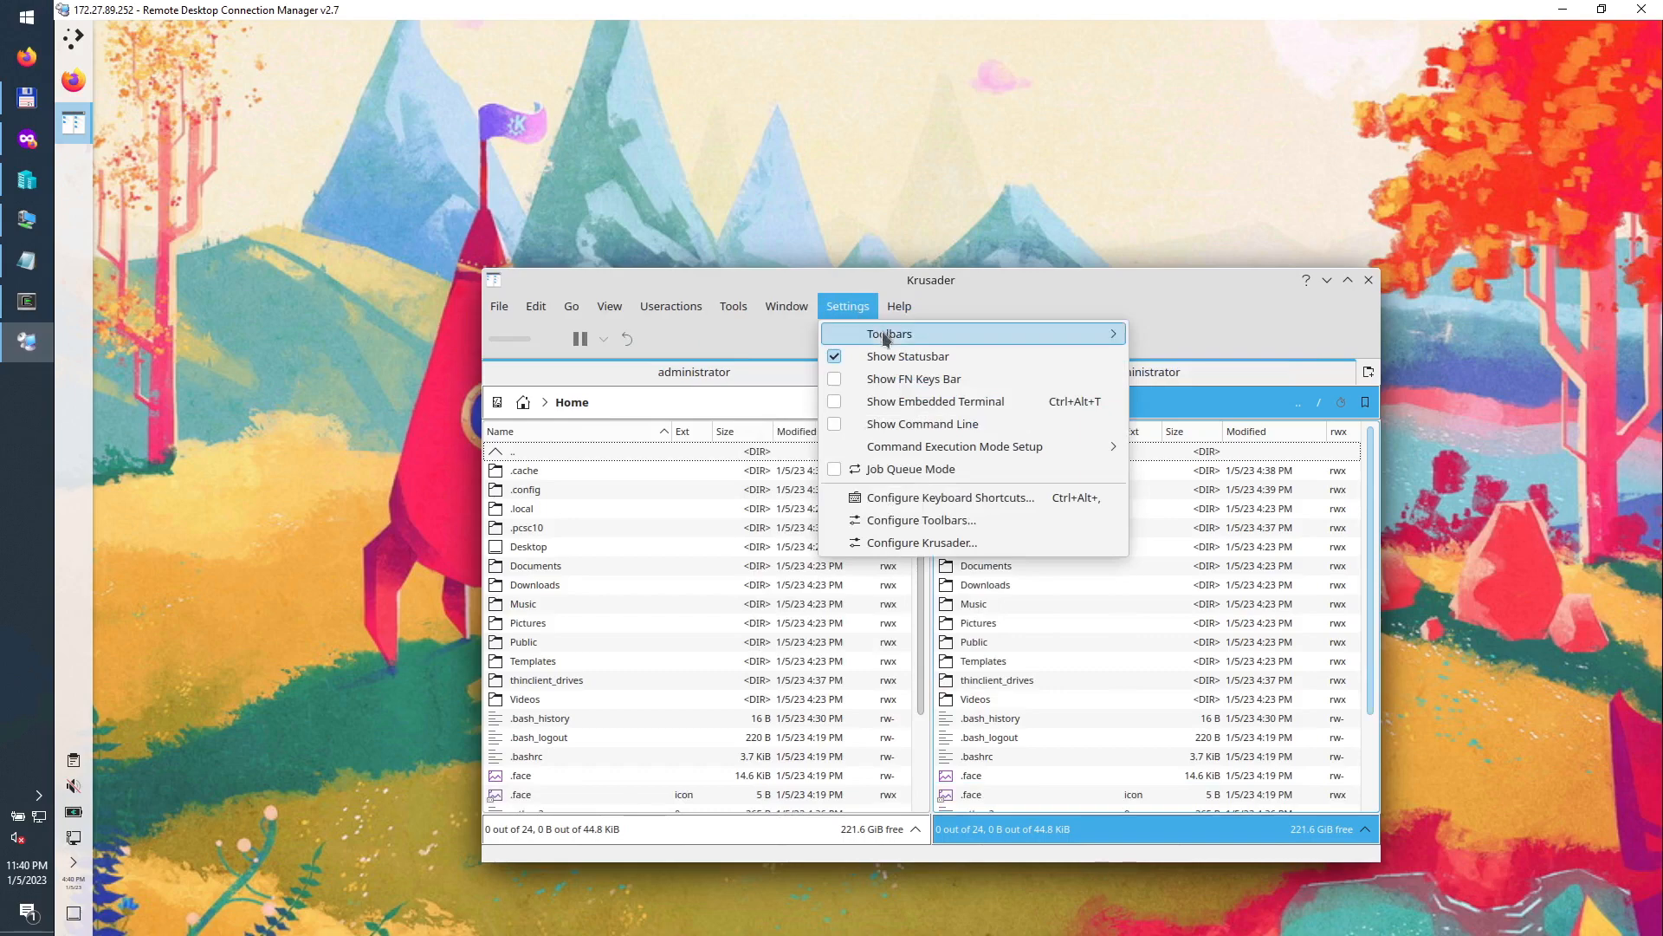
pyautogui.click(1140, 358)
pyautogui.click(848, 306)
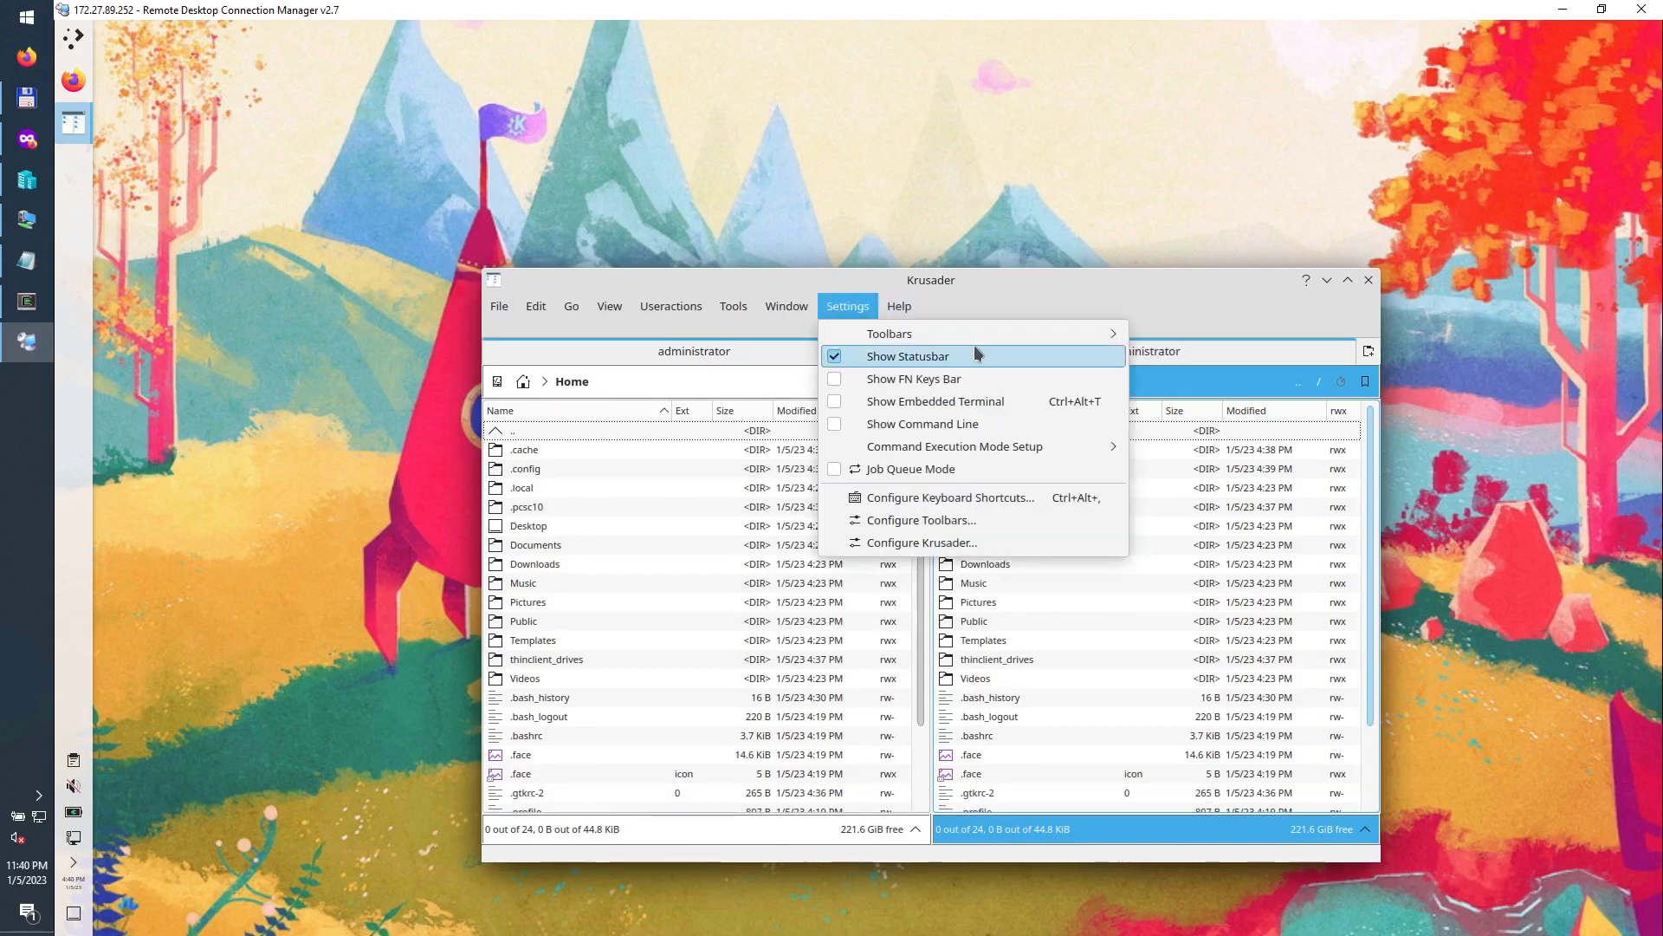
pyautogui.moveTo(1003, 340)
pyautogui.click(1166, 375)
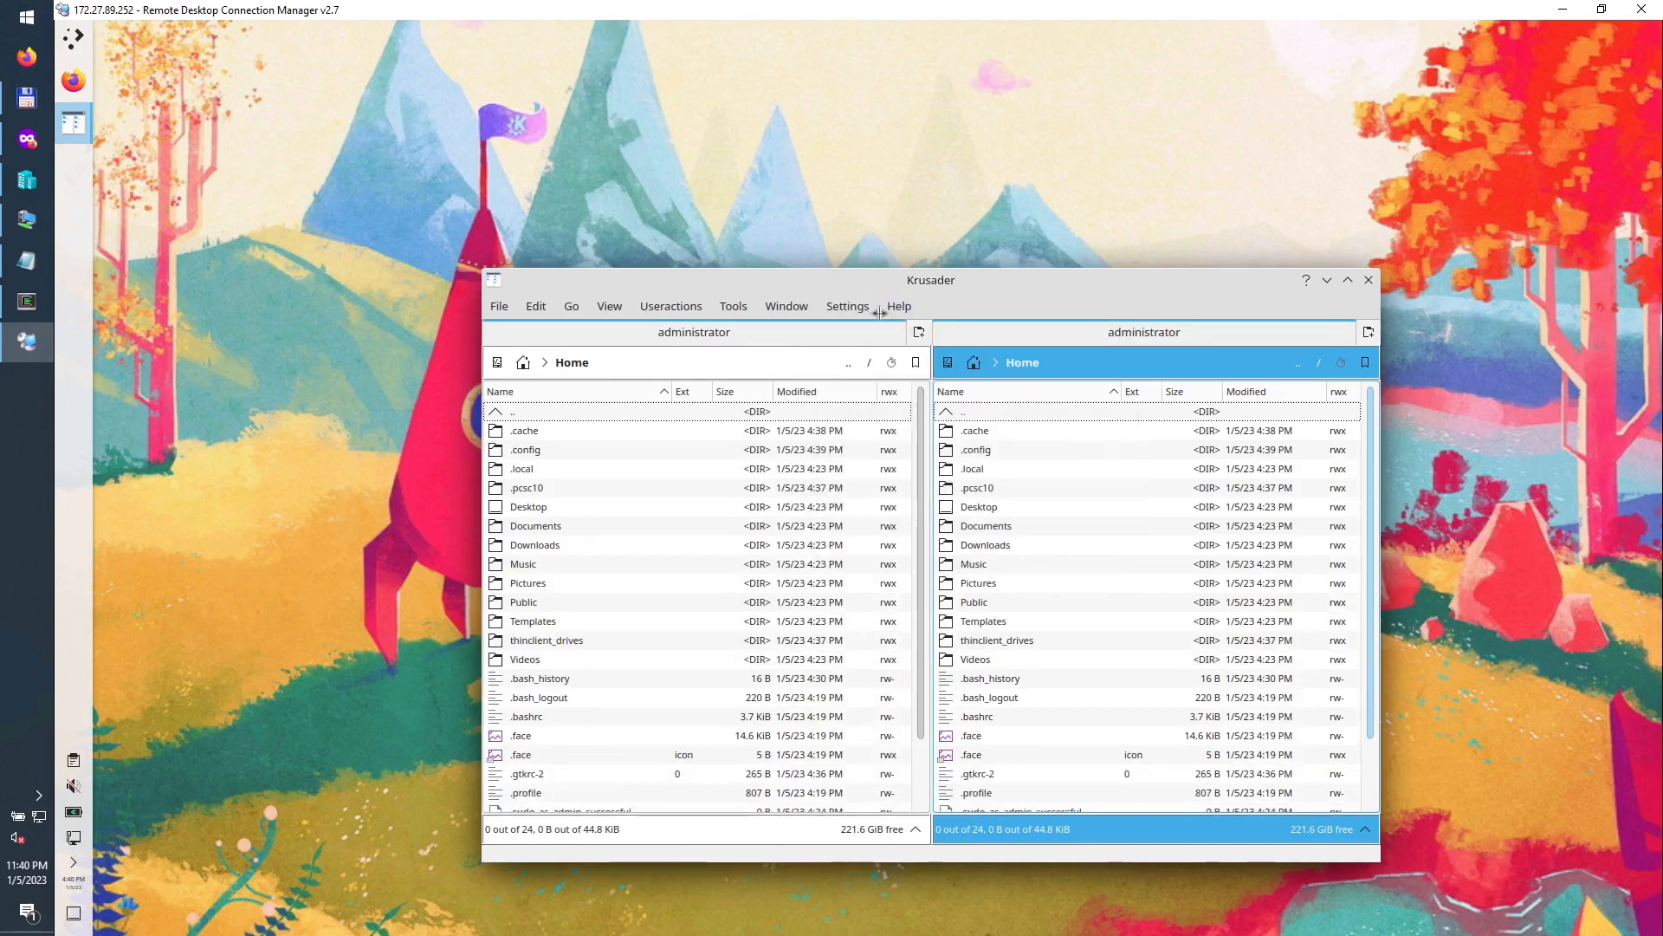
pyautogui.click(857, 309)
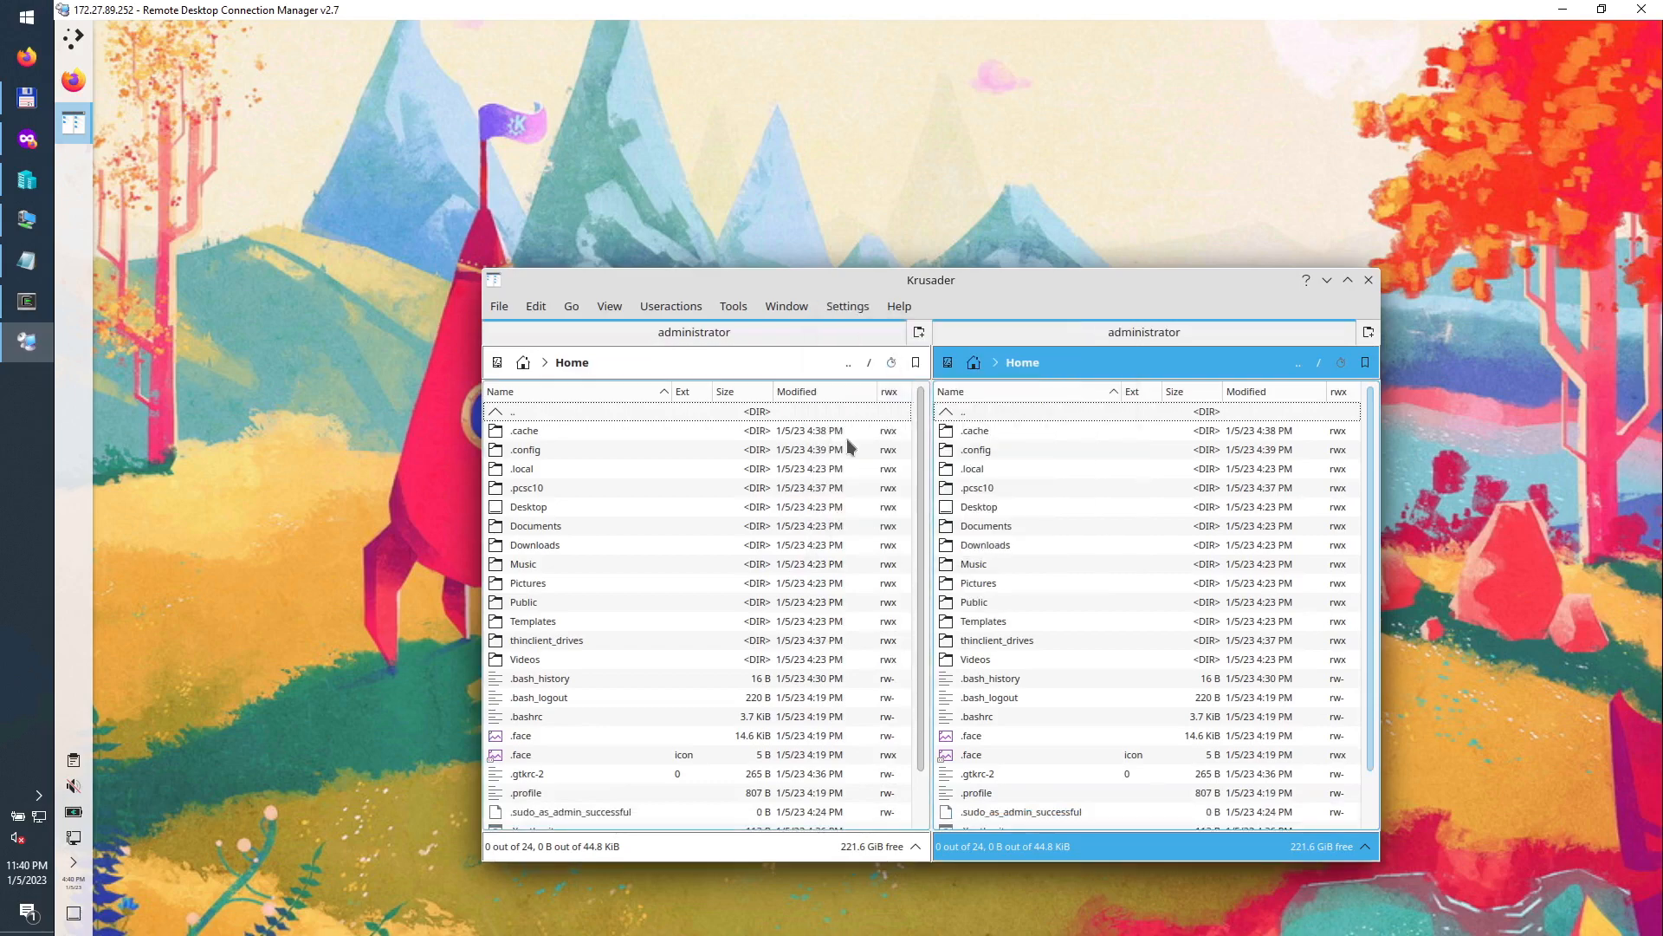
# Step: Apply Default Zoom to the left and right panels, then snap Krusader to the left half
pyautogui.click(607, 511)
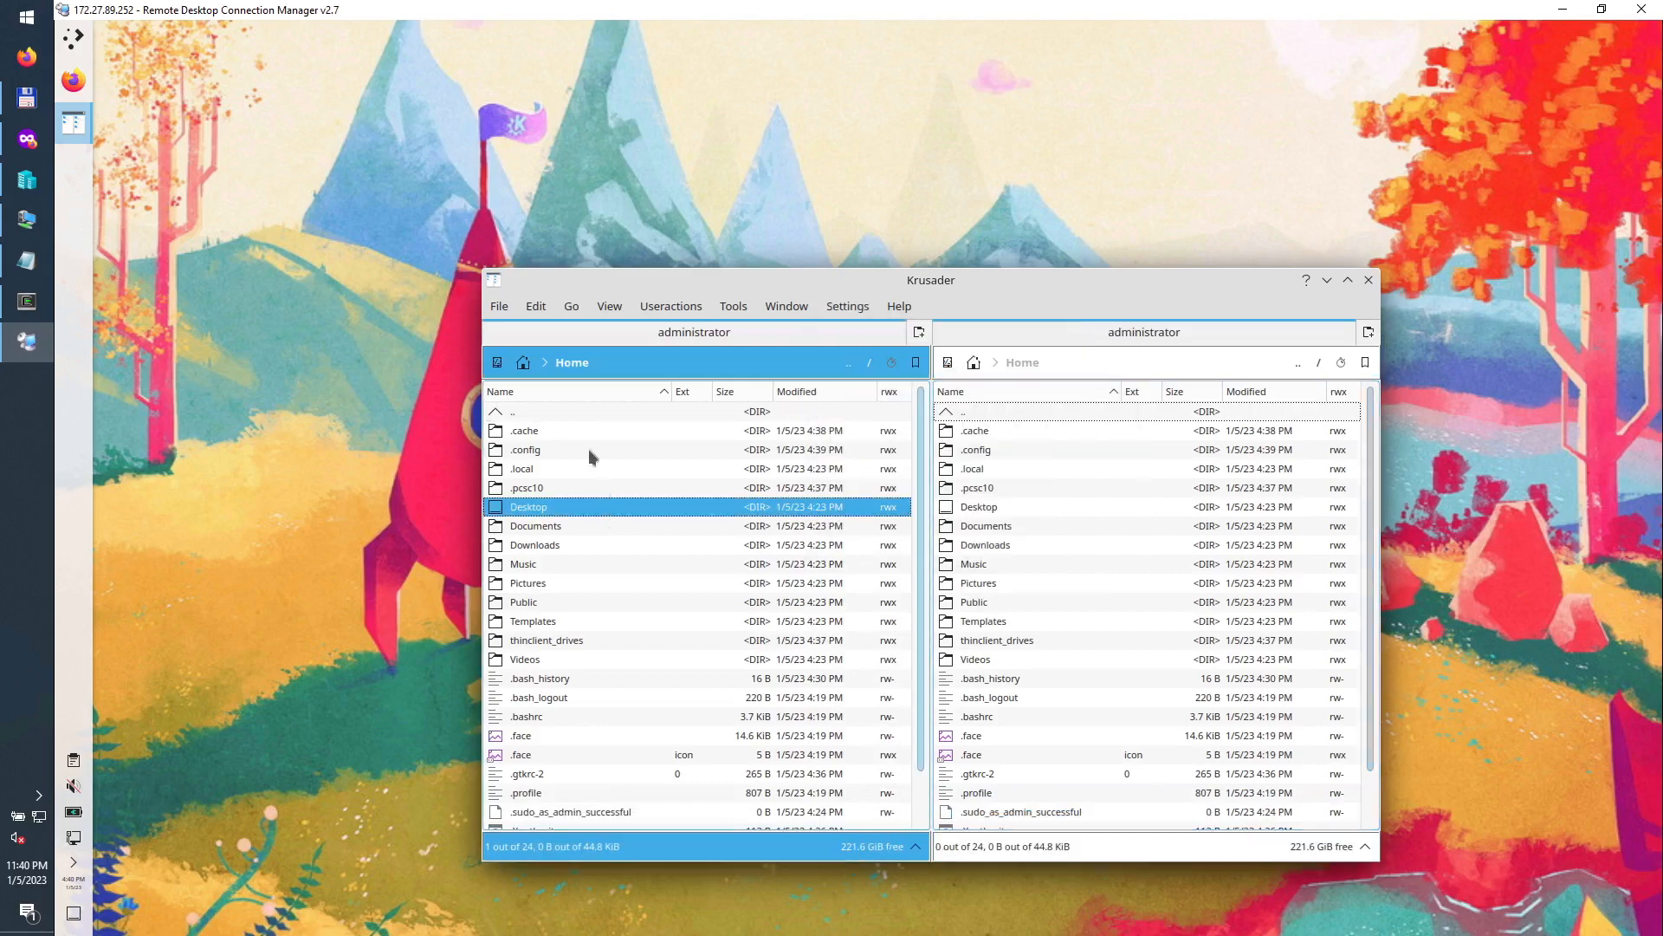
pyautogui.click(608, 310)
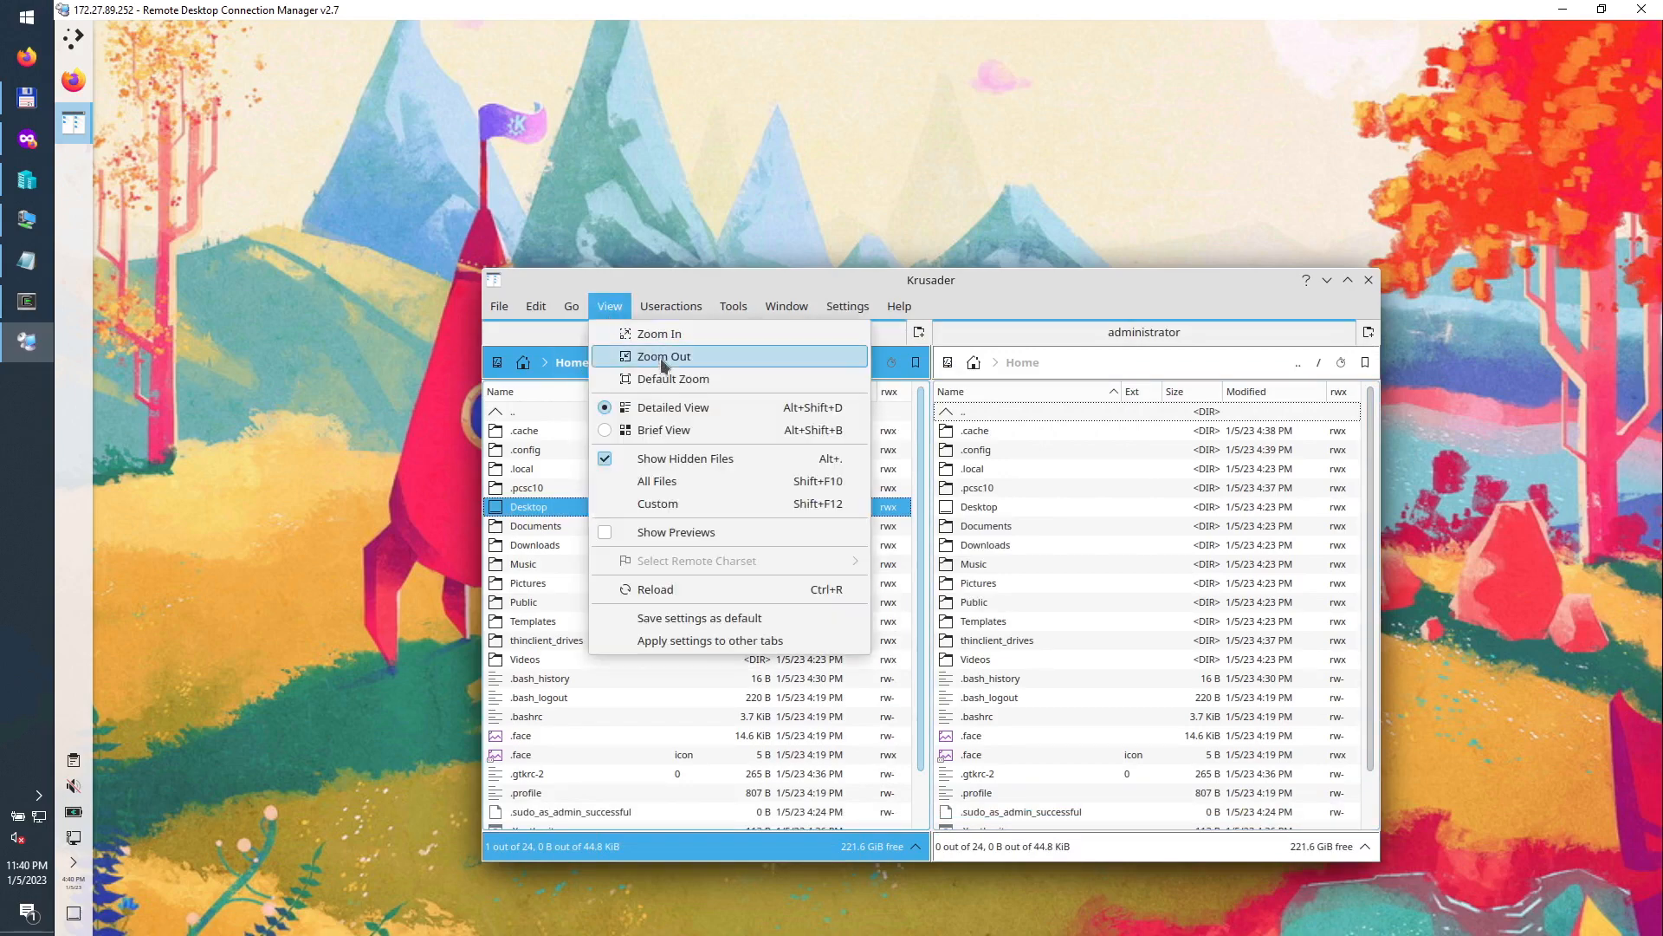
pyautogui.click(676, 378)
pyautogui.click(996, 471)
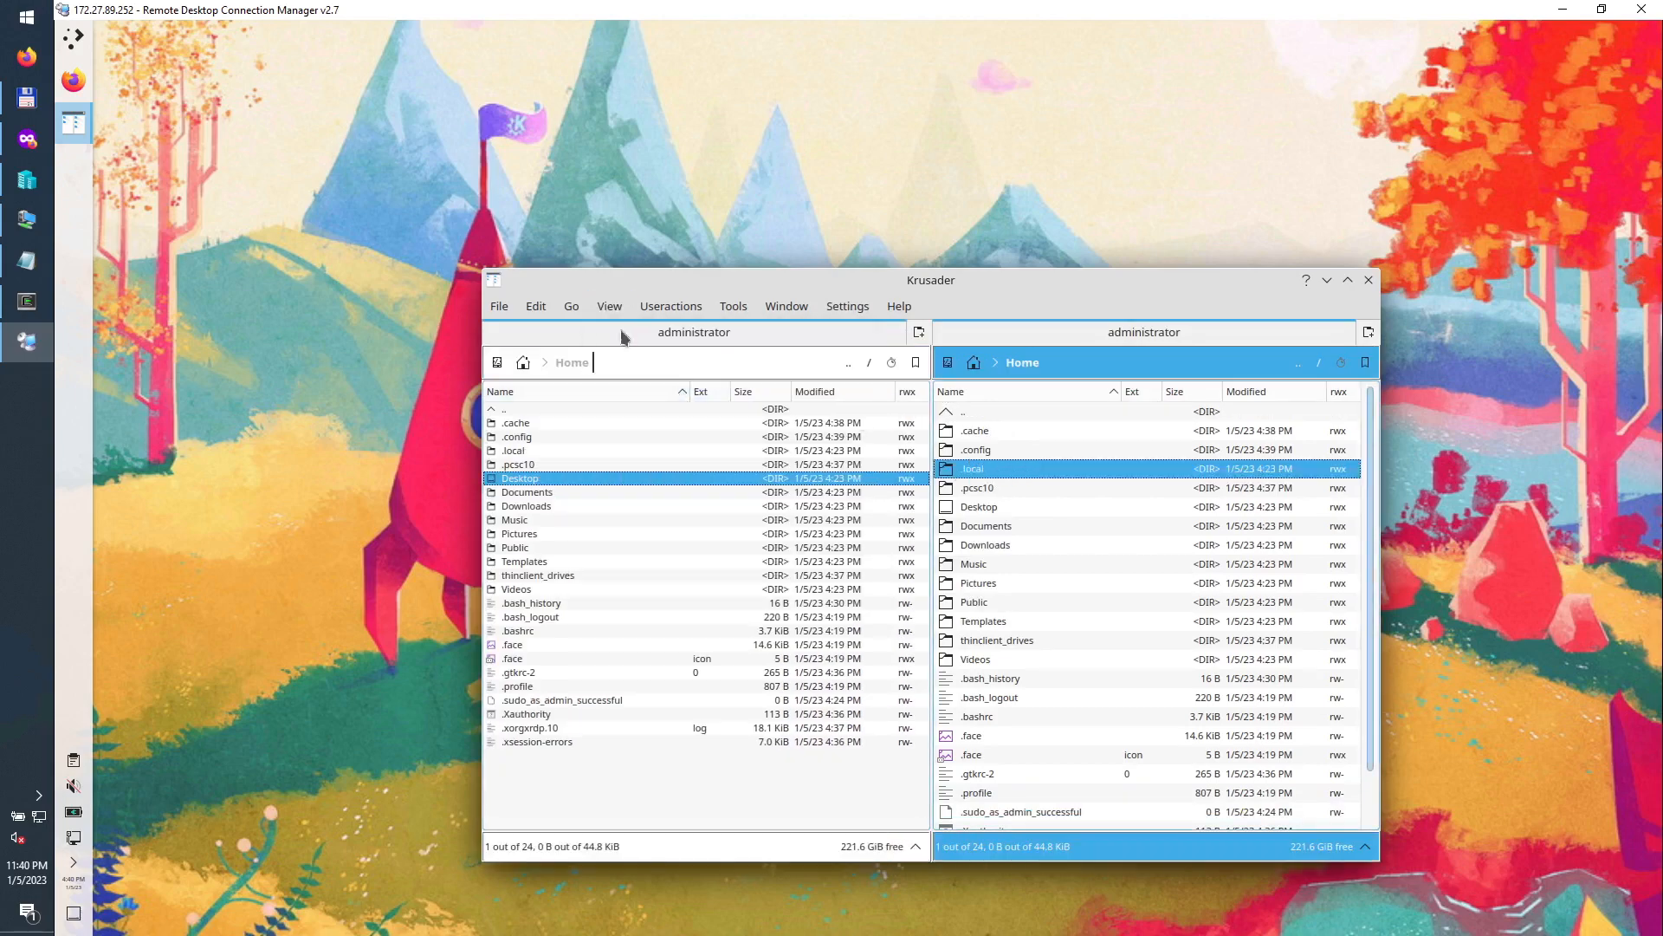
pyautogui.click(607, 311)
pyautogui.click(647, 385)
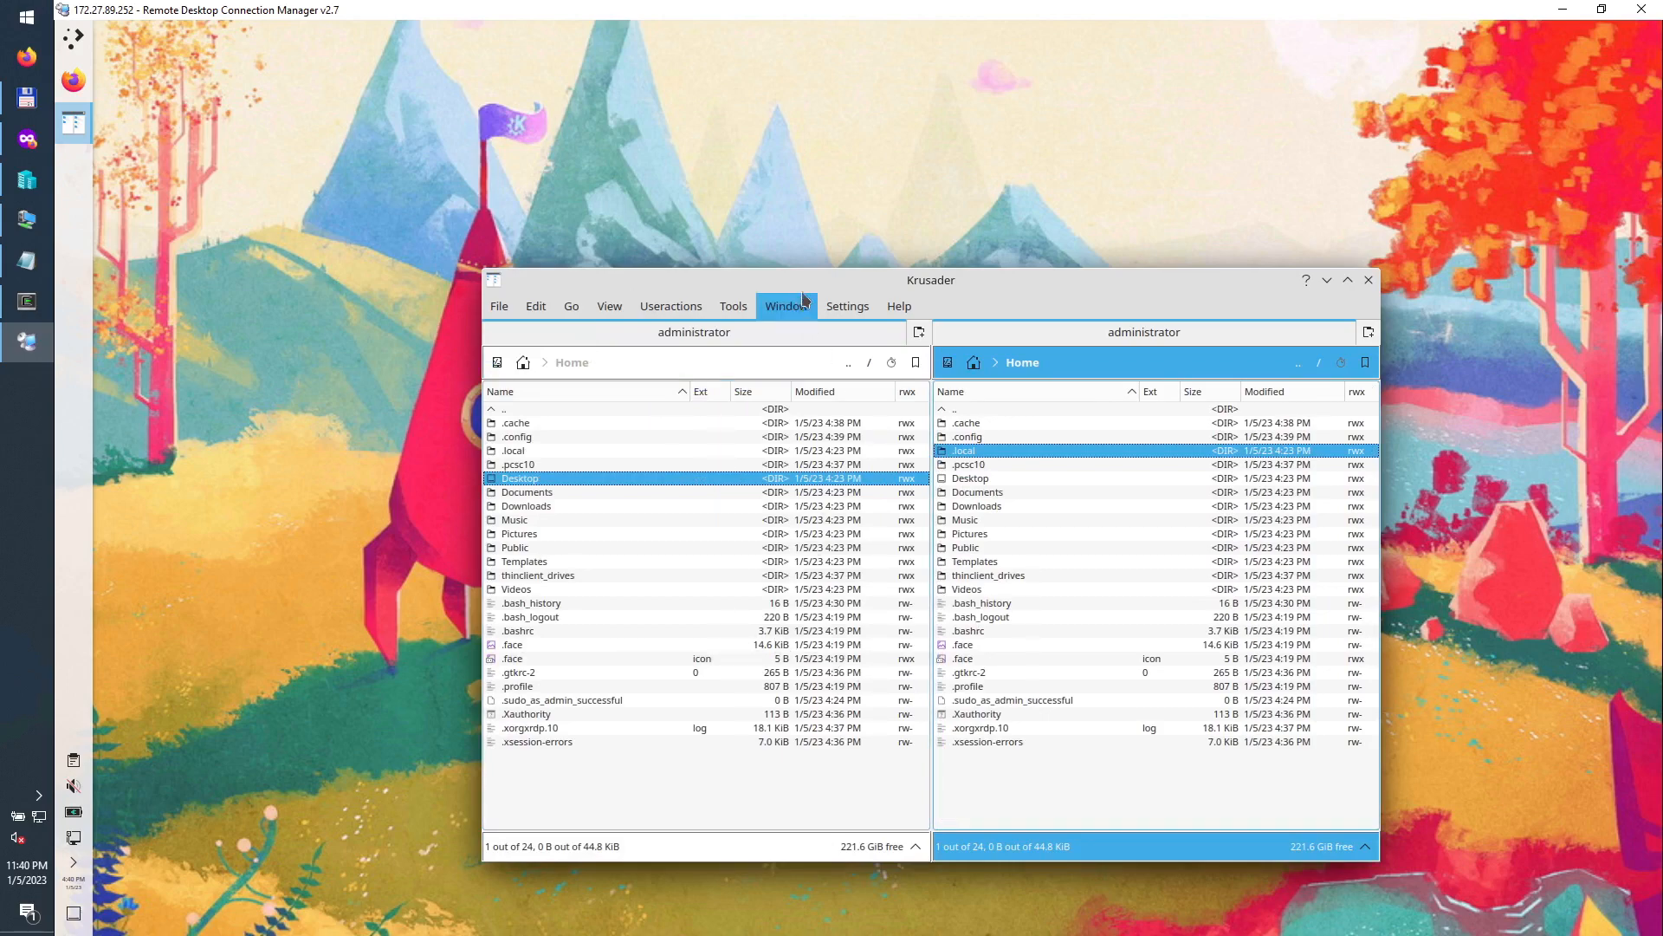
pyautogui.moveTo(715, 269); pyautogui.dragTo(147, 299)
# Step: Open a new private Firefox window from the taskbar and enter Customize Toolbar mode
pyautogui.rightClick(74, 84)
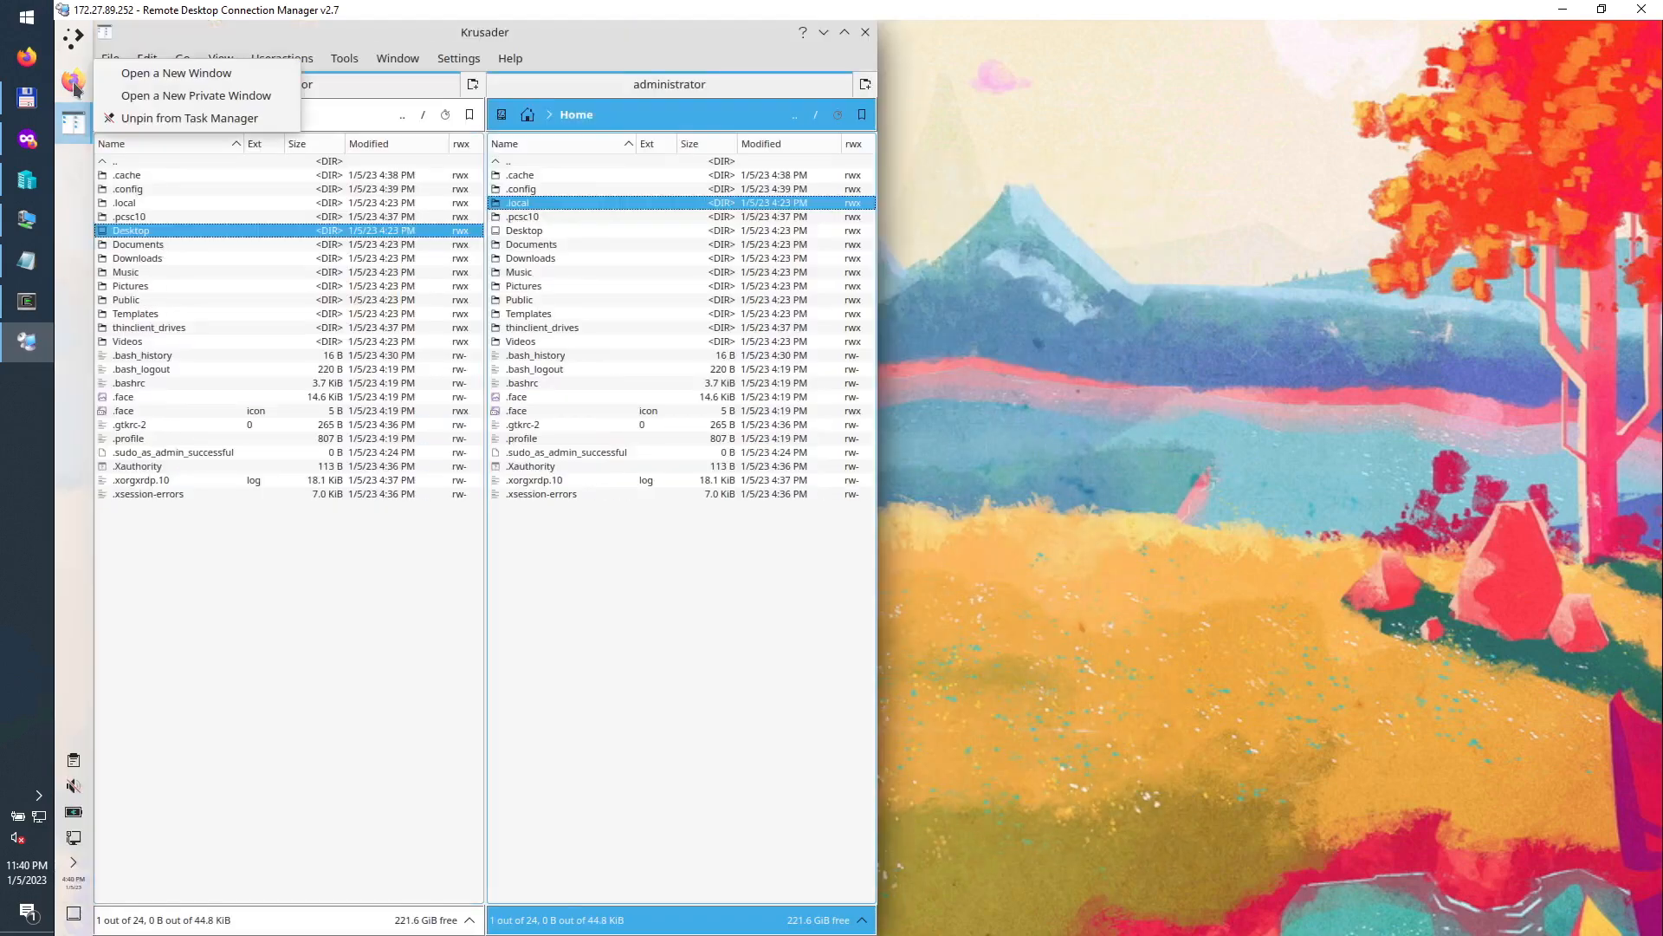
pyautogui.click(152, 95)
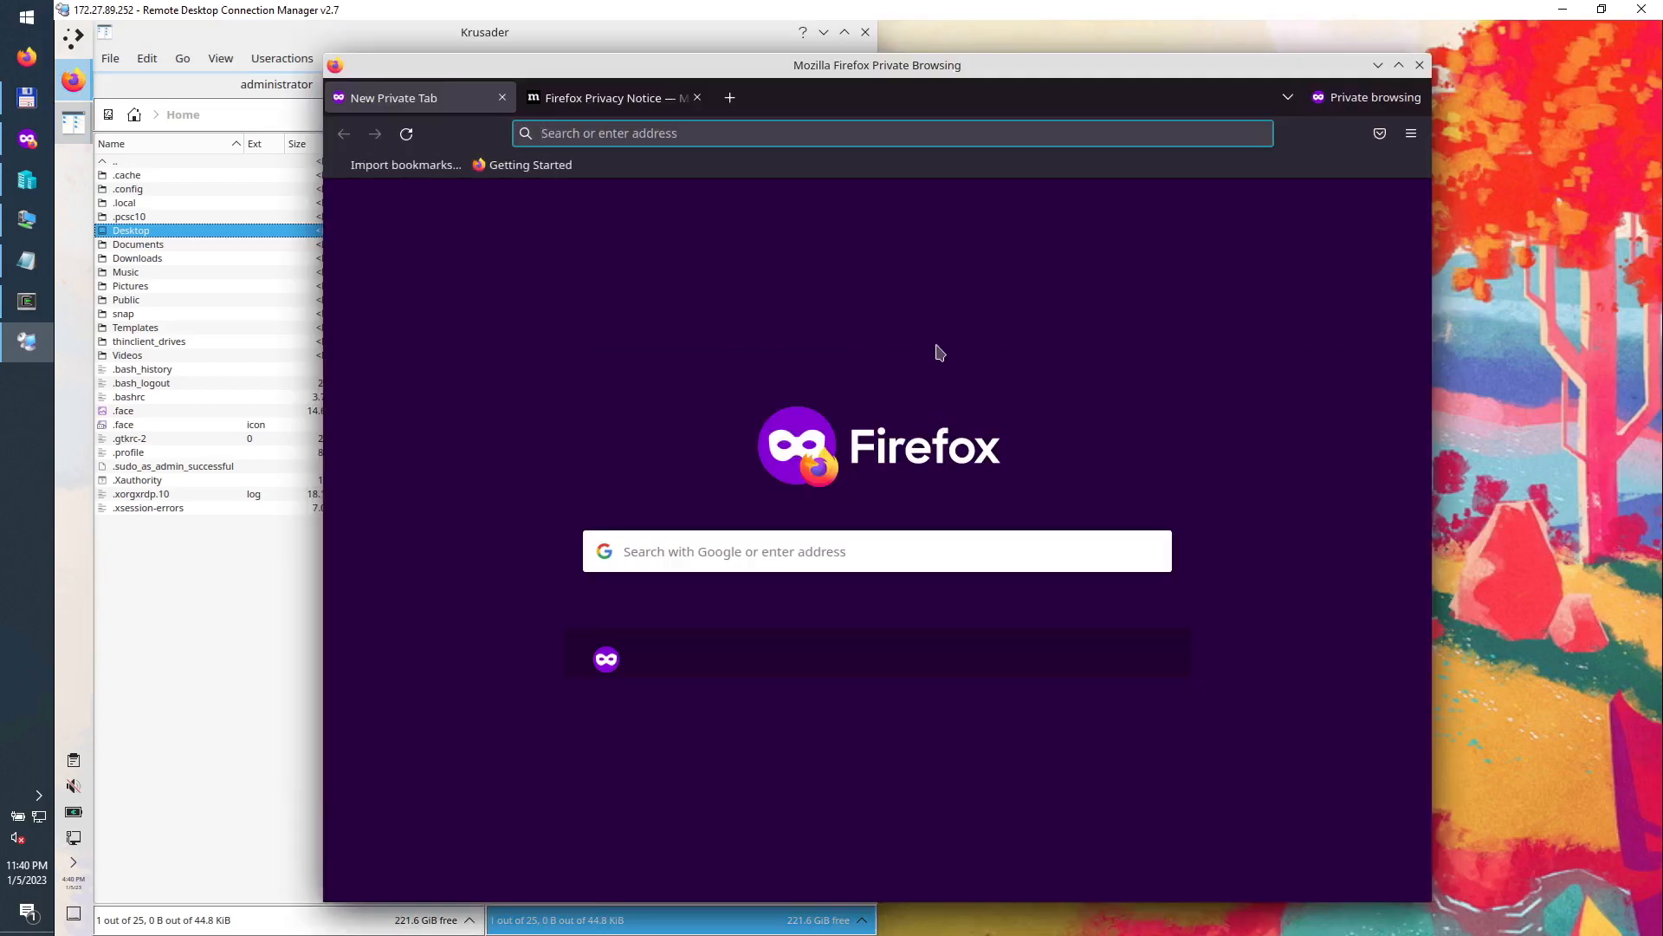
pyautogui.rightClick(1304, 152)
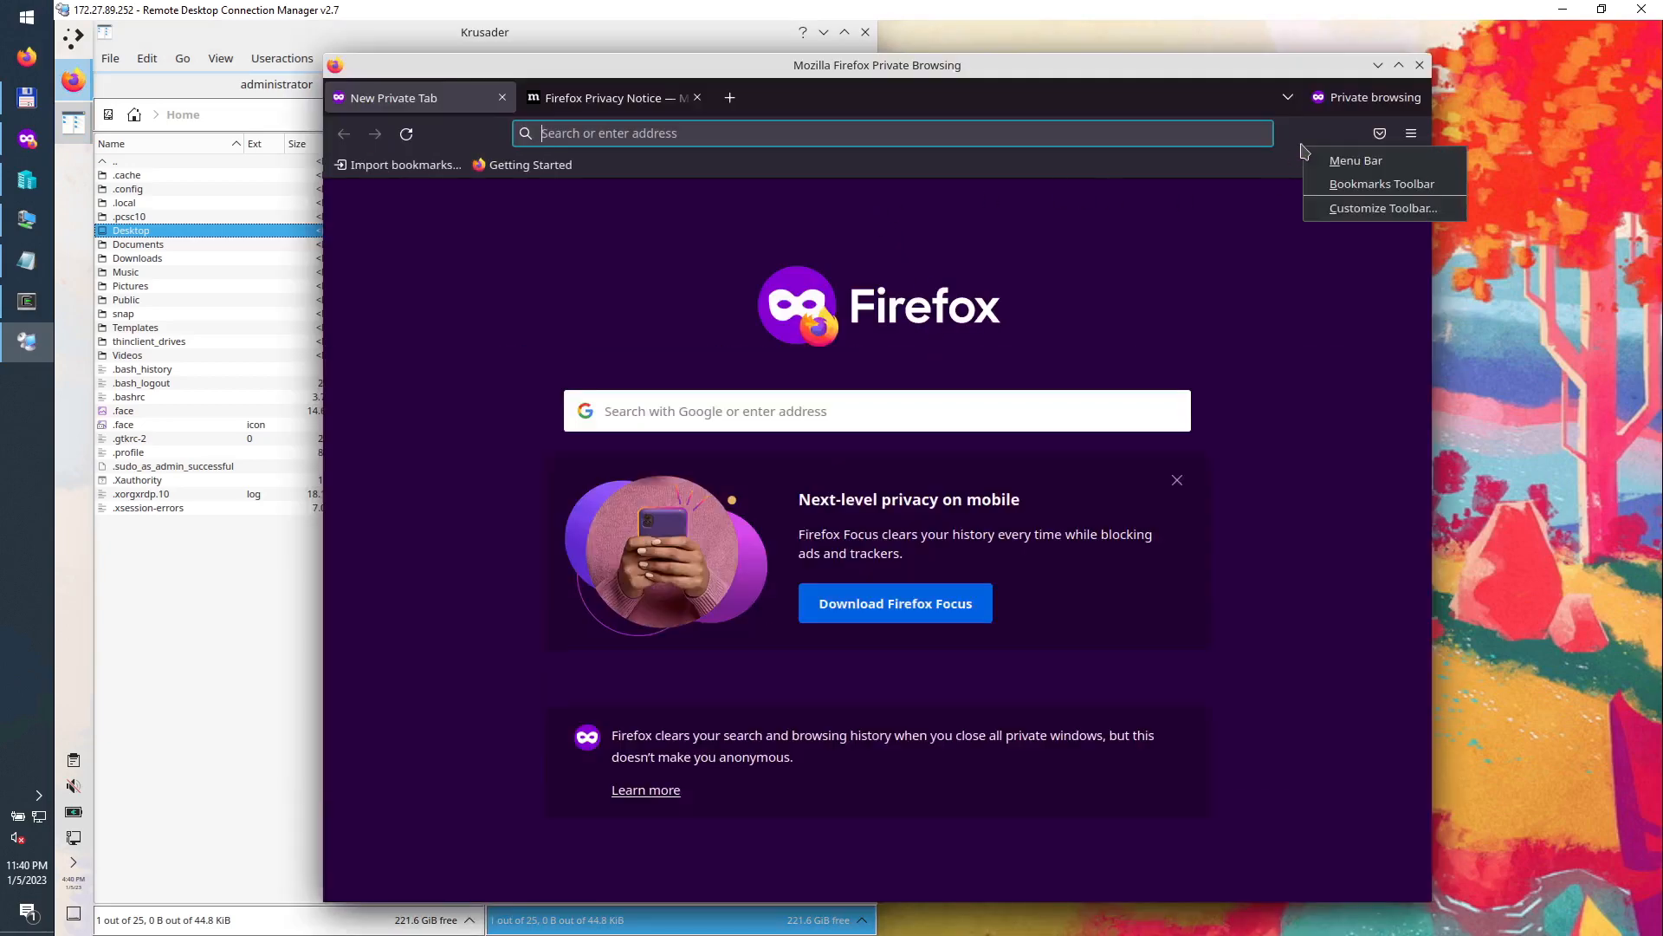
pyautogui.click(856, 174)
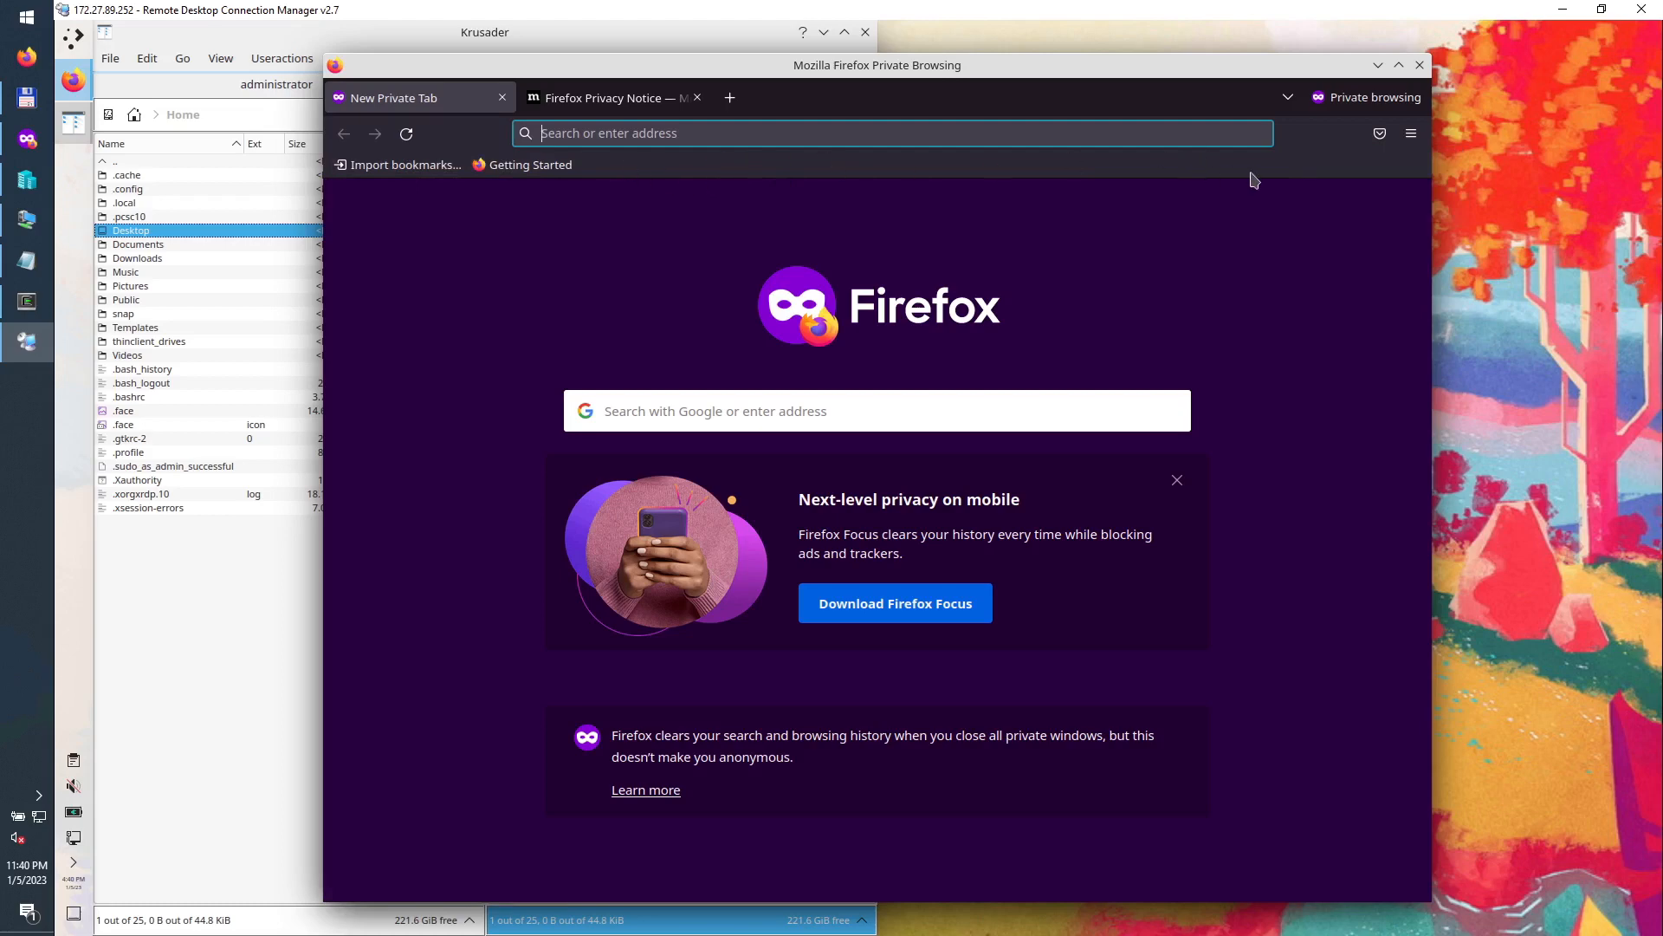
pyautogui.rightClick(1305, 140)
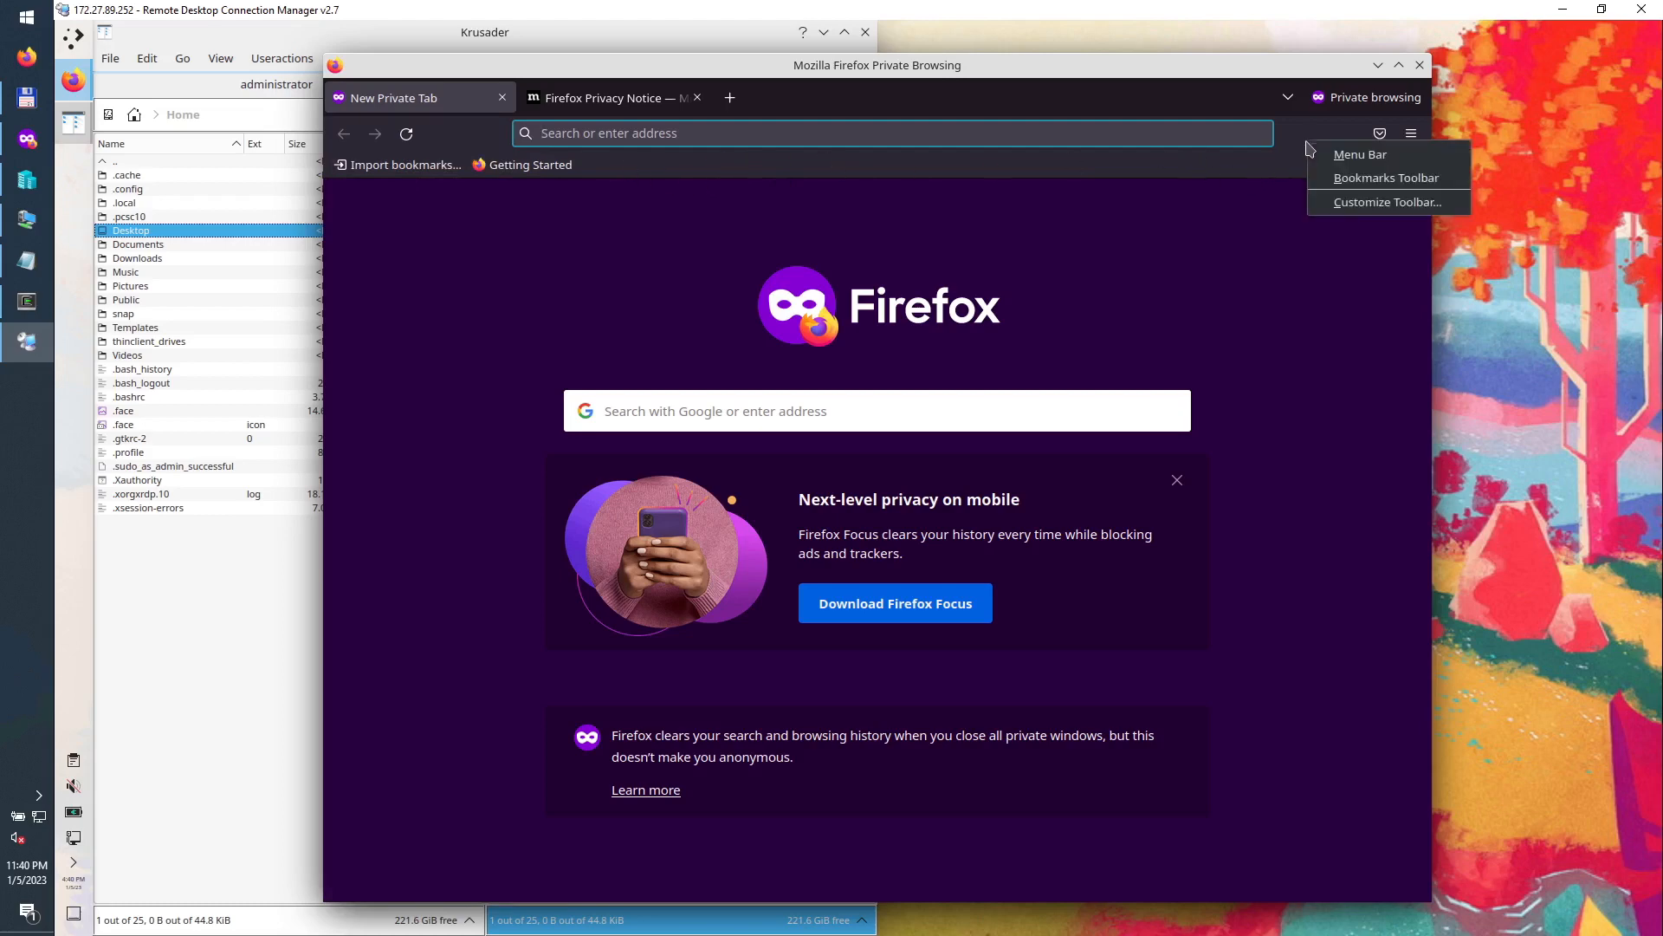
pyautogui.click(1358, 206)
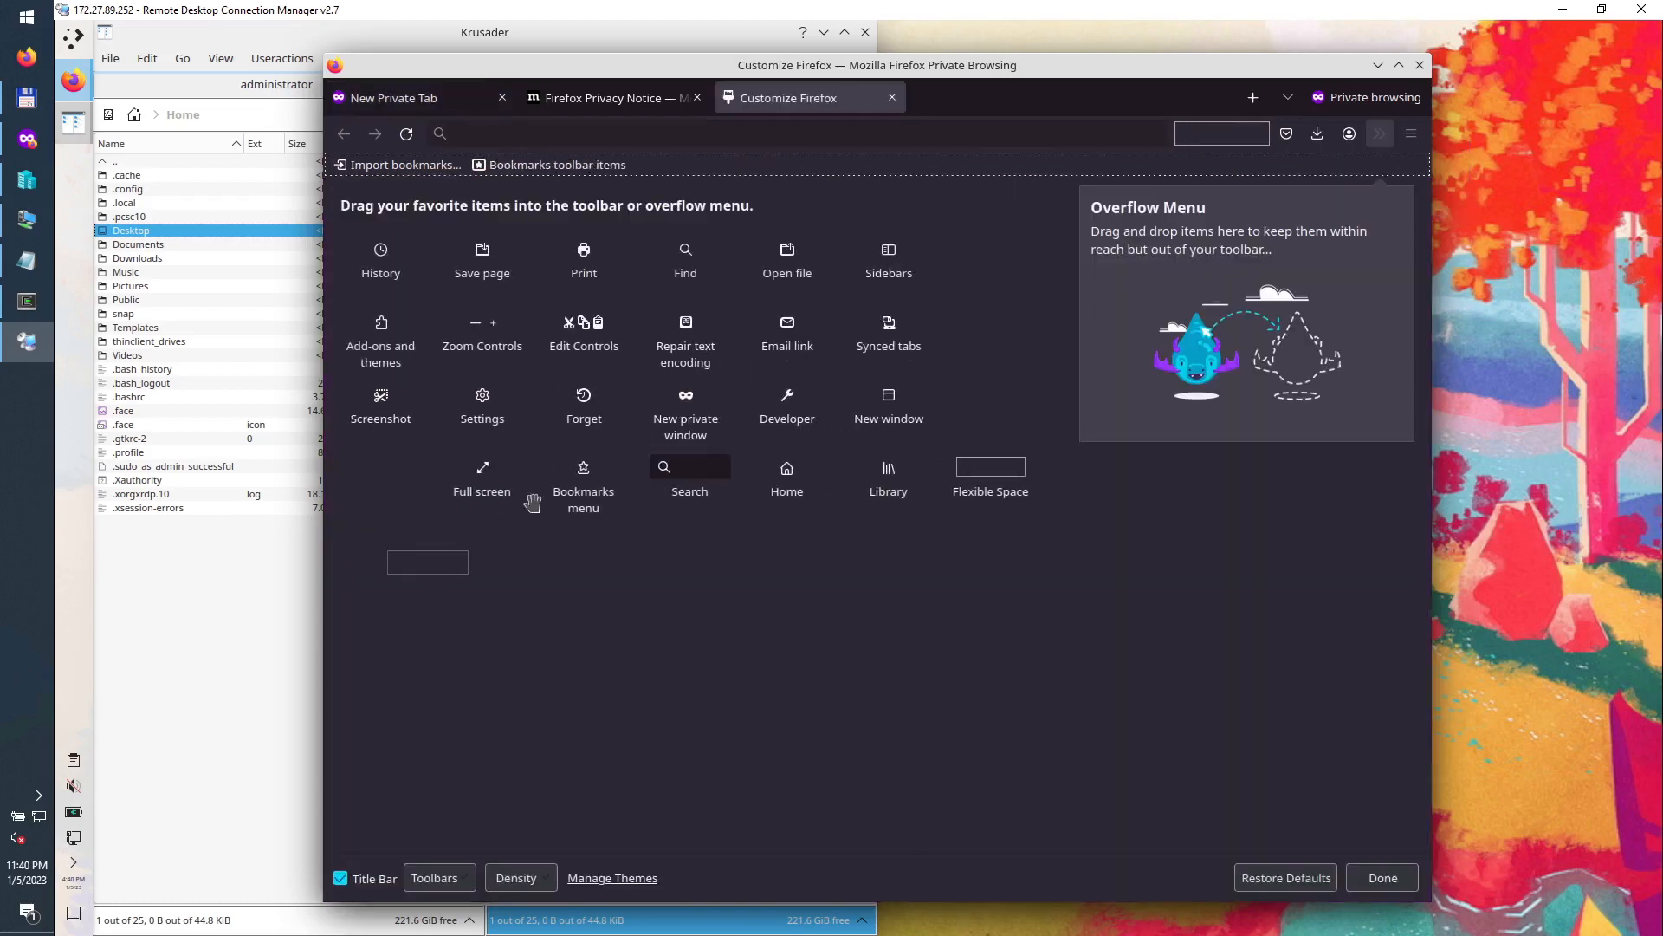
# Step: Remove Flexible Space and Save to Pocket, set Bookmarks Toolbar to Never Show, and finish customizing
pyautogui.moveTo(1204, 137); pyautogui.dragTo(966, 569)
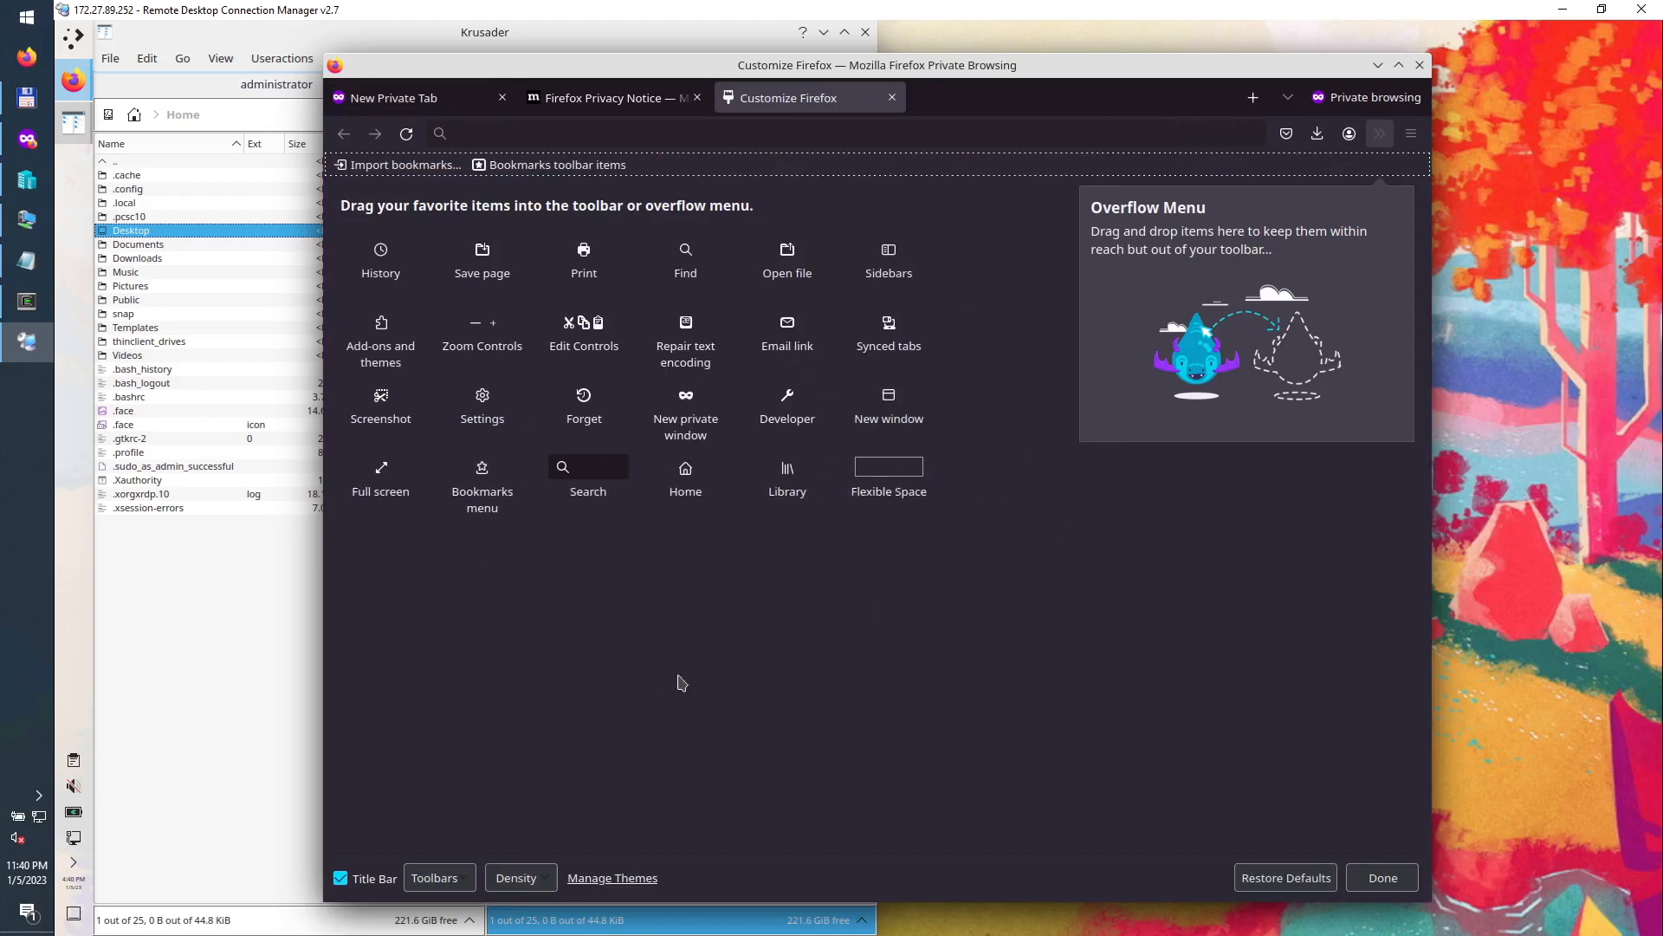
pyautogui.click(443, 880)
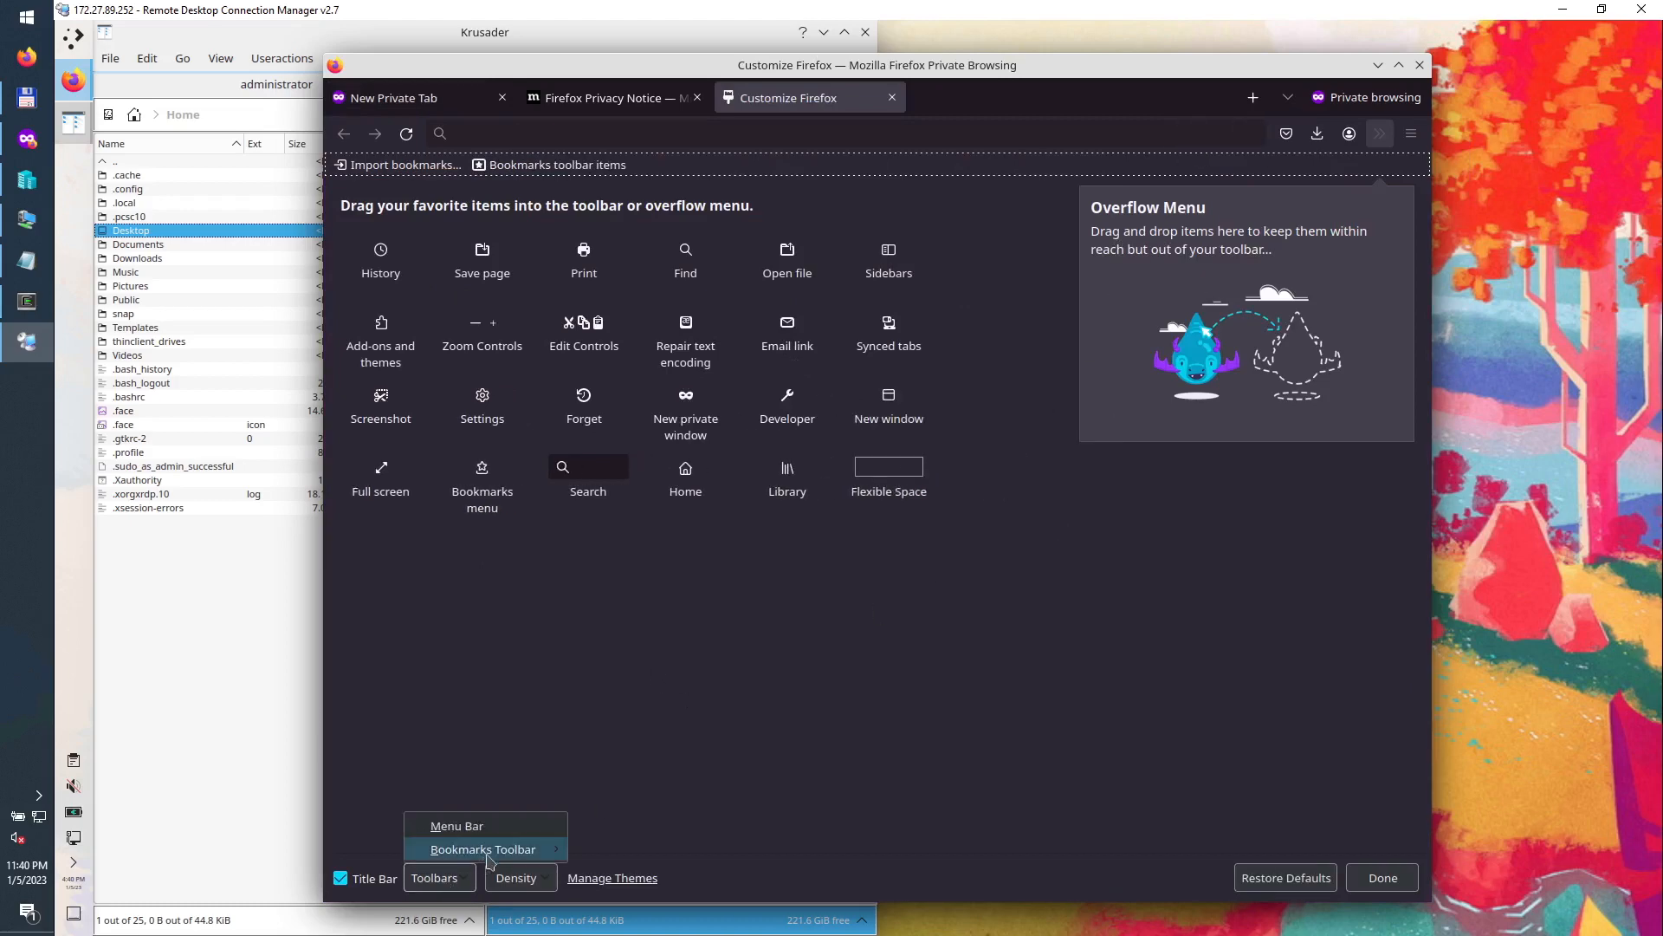
pyautogui.moveTo(489, 856)
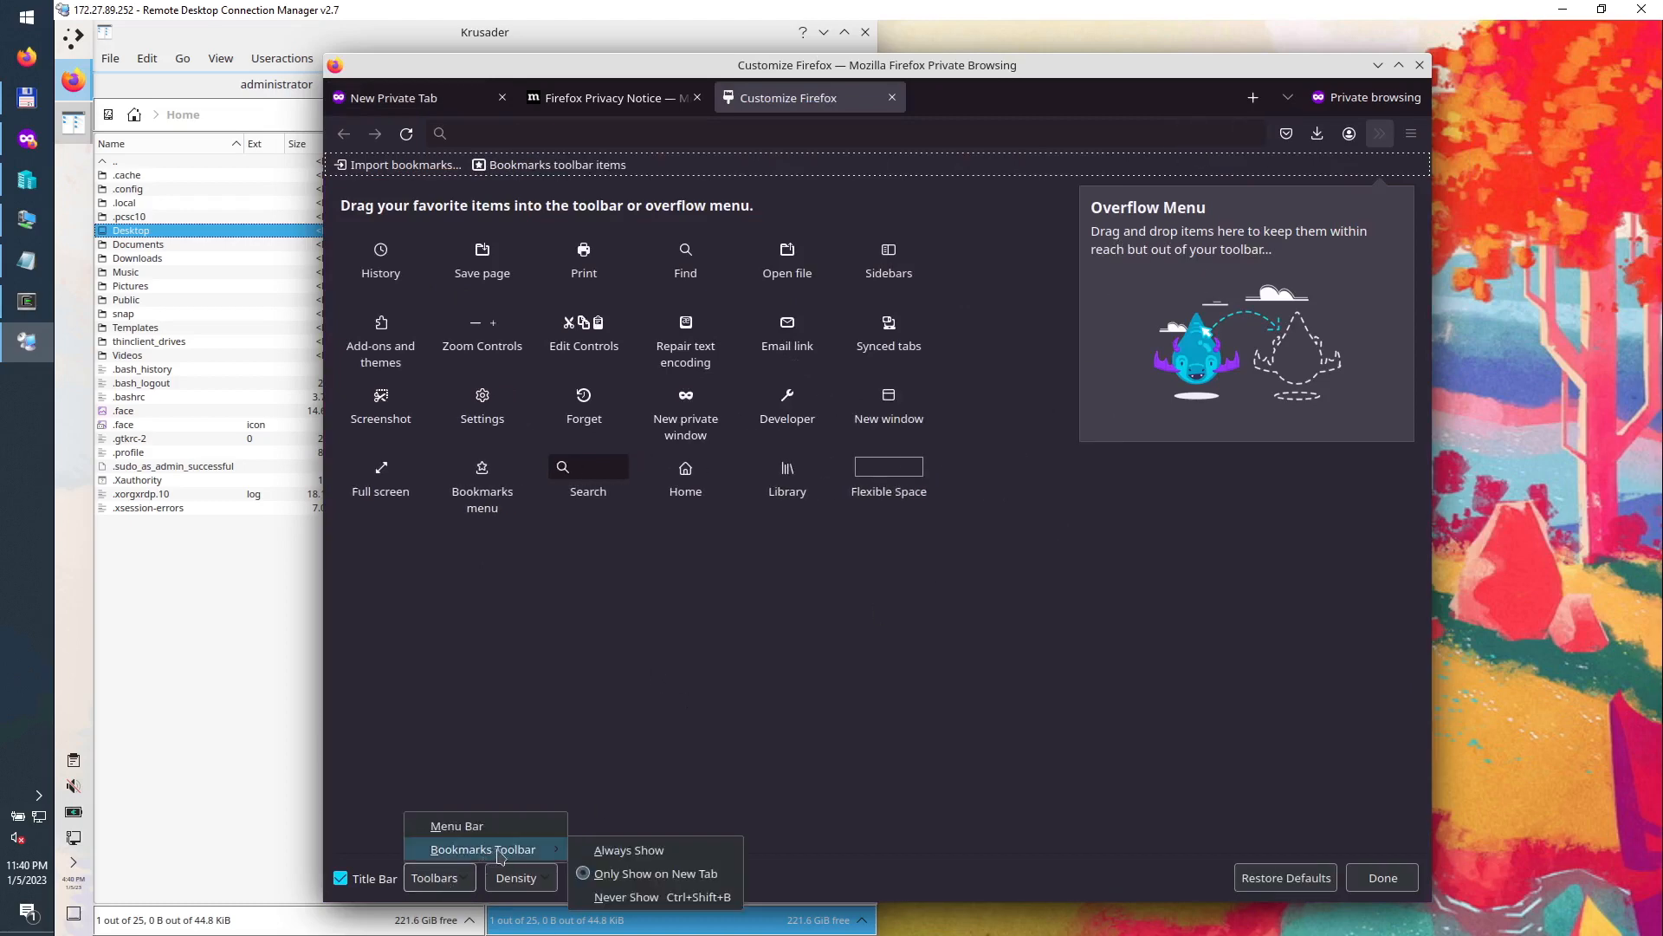
pyautogui.click(630, 898)
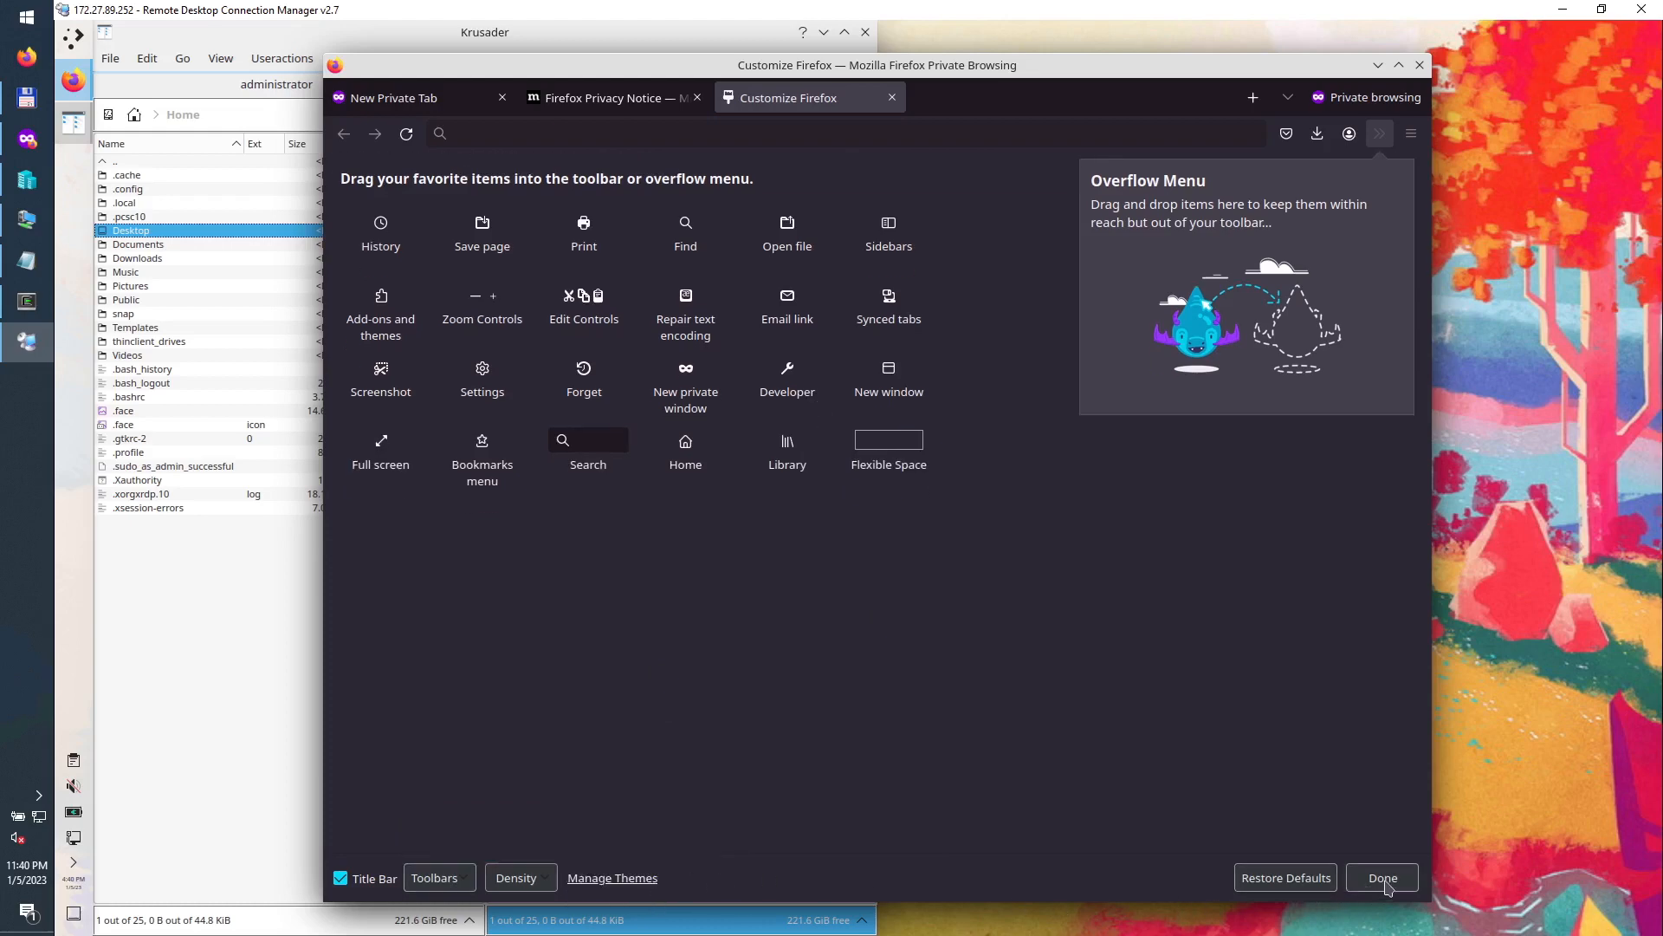
pyautogui.moveTo(1286, 132); pyautogui.dragTo(1005, 486)
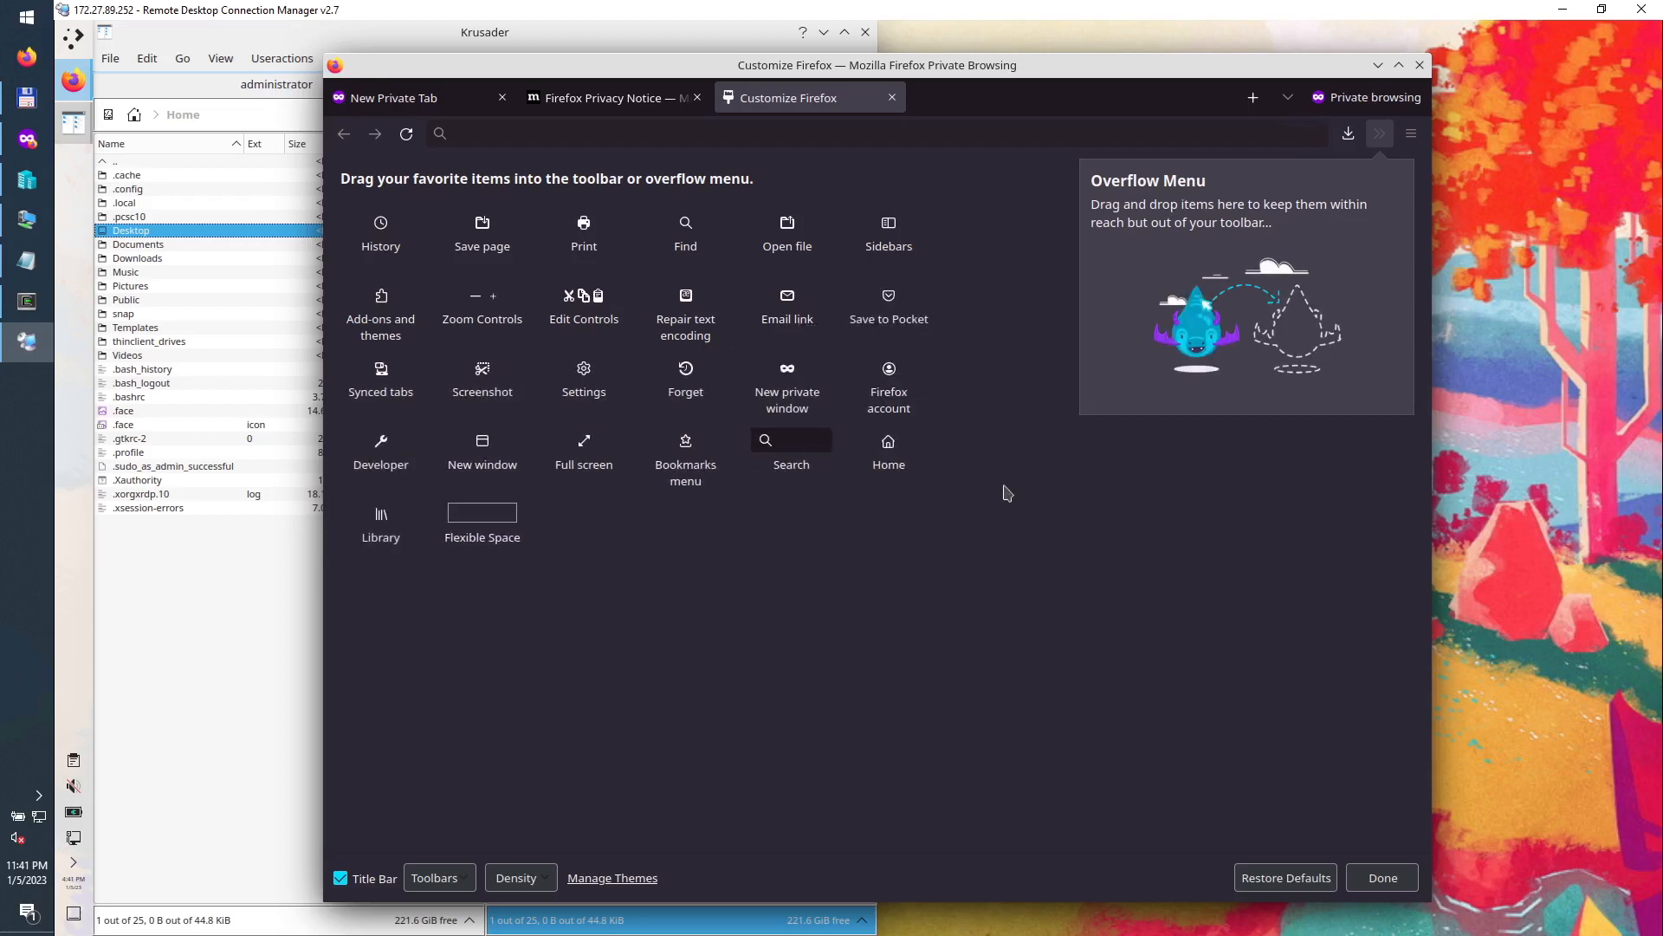
pyautogui.click(1356, 880)
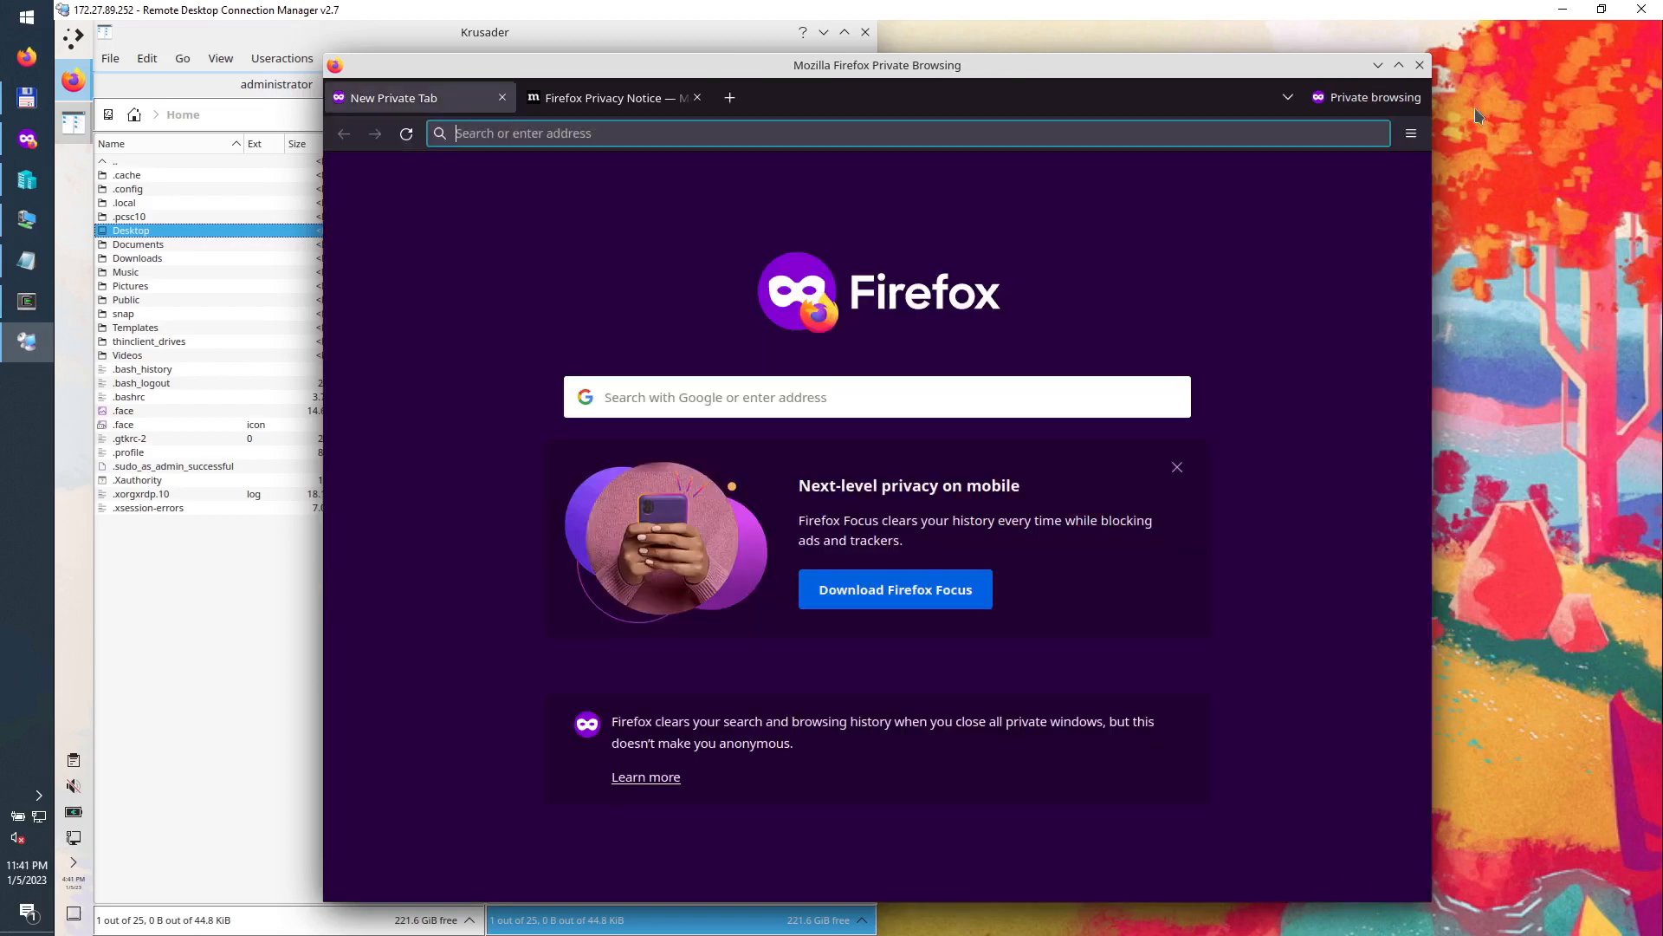
# Step: Open Firefox settings and make downloads always ask where to save files
pyautogui.click(1411, 132)
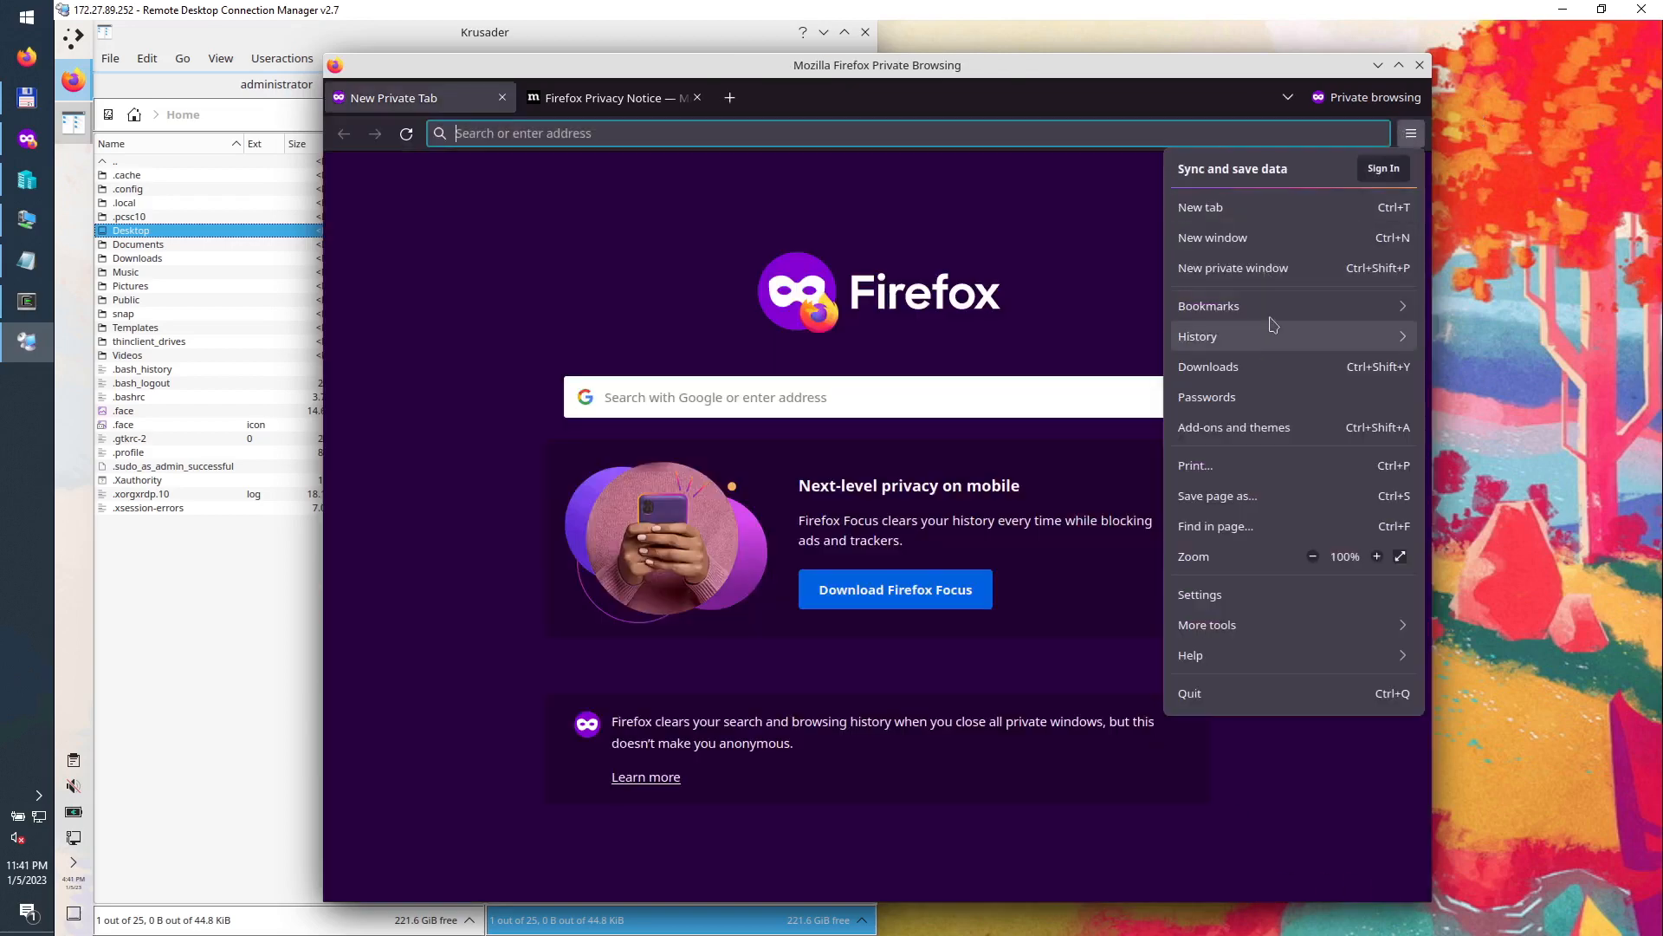
pyautogui.click(1225, 596)
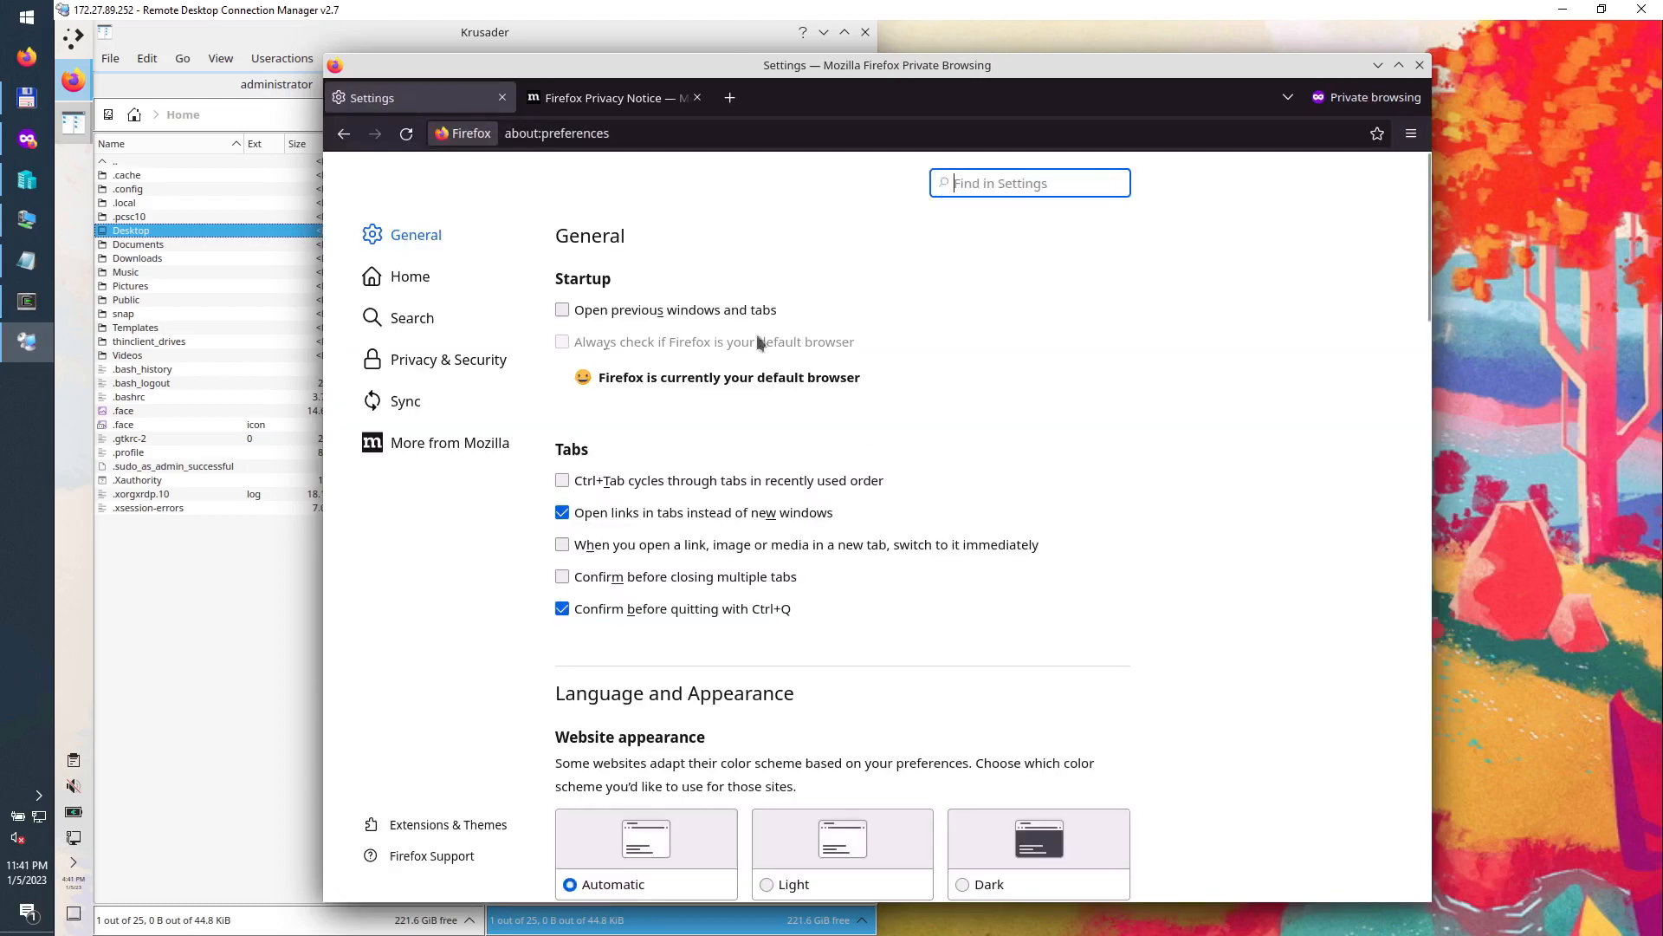
pyautogui.write('down')
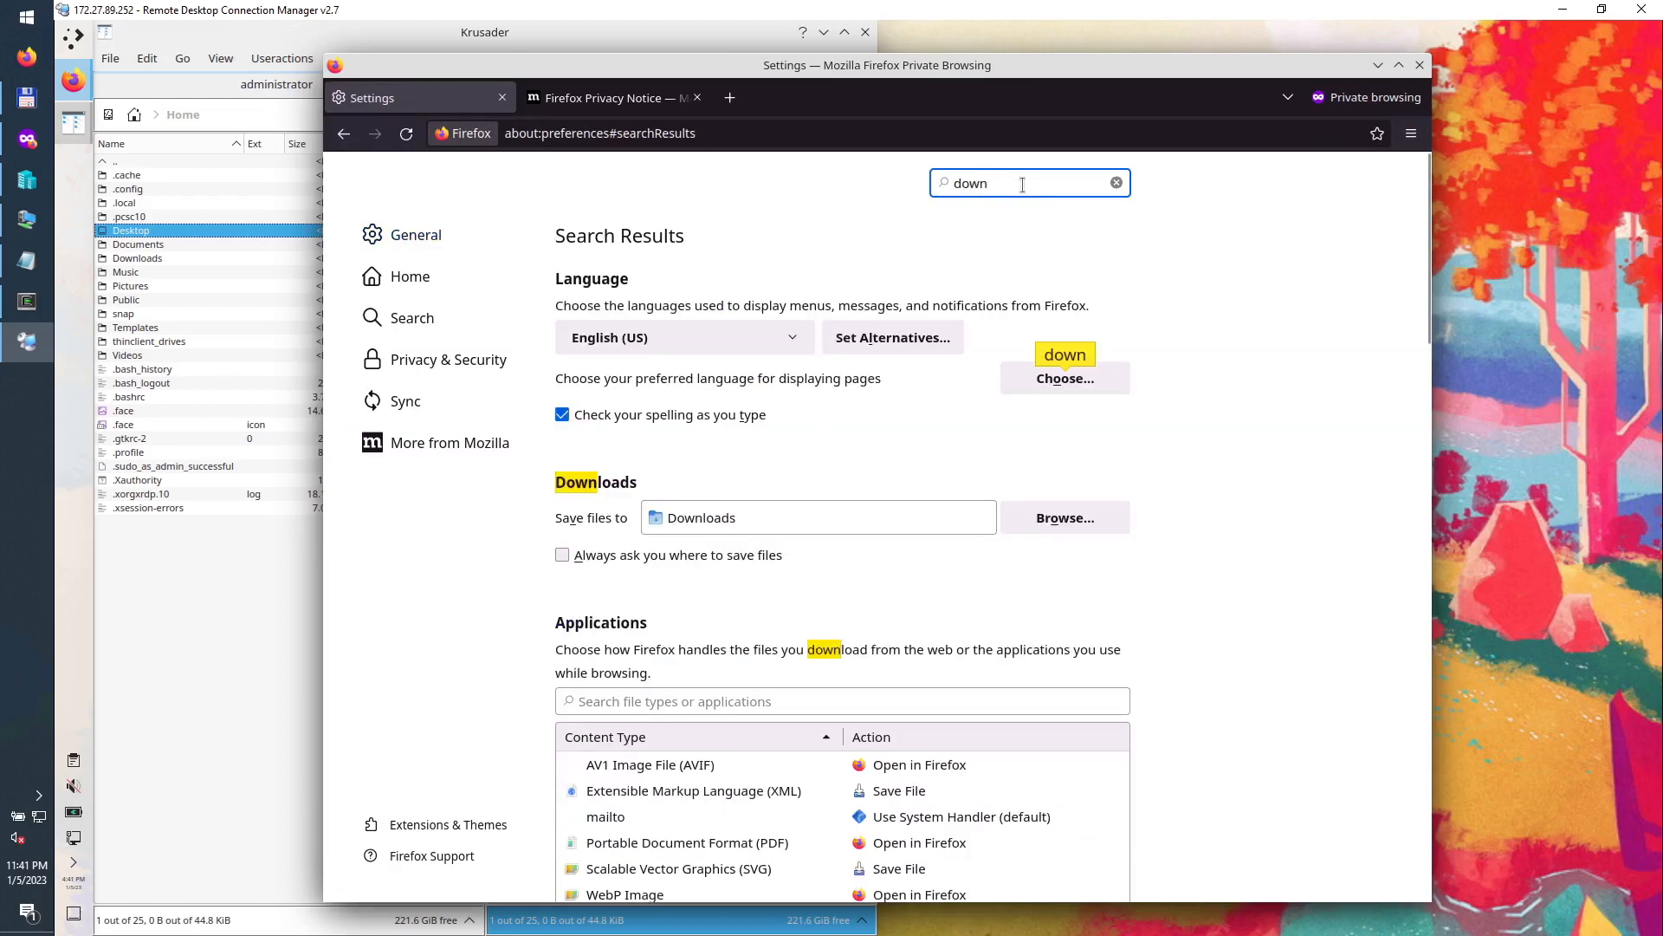
pyautogui.click(658, 553)
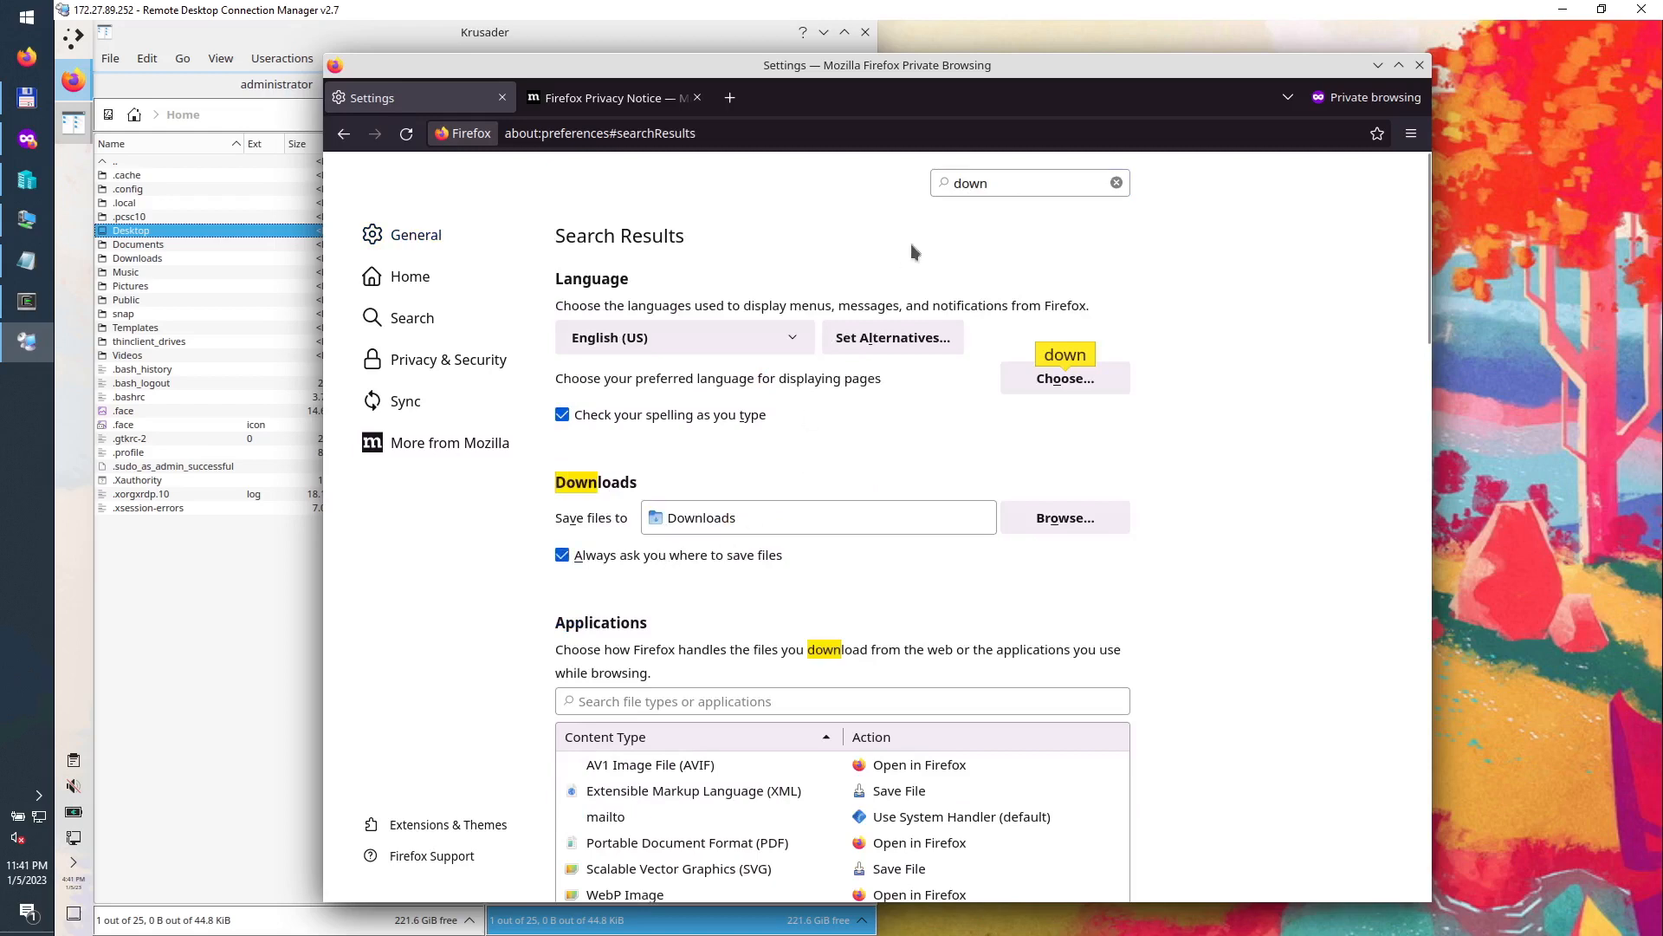
# Step: Set homepage, new windows and new tabs to Blank Page, then close the settings window
pyautogui.moveTo(1028, 189); pyautogui.dragTo(927, 189)
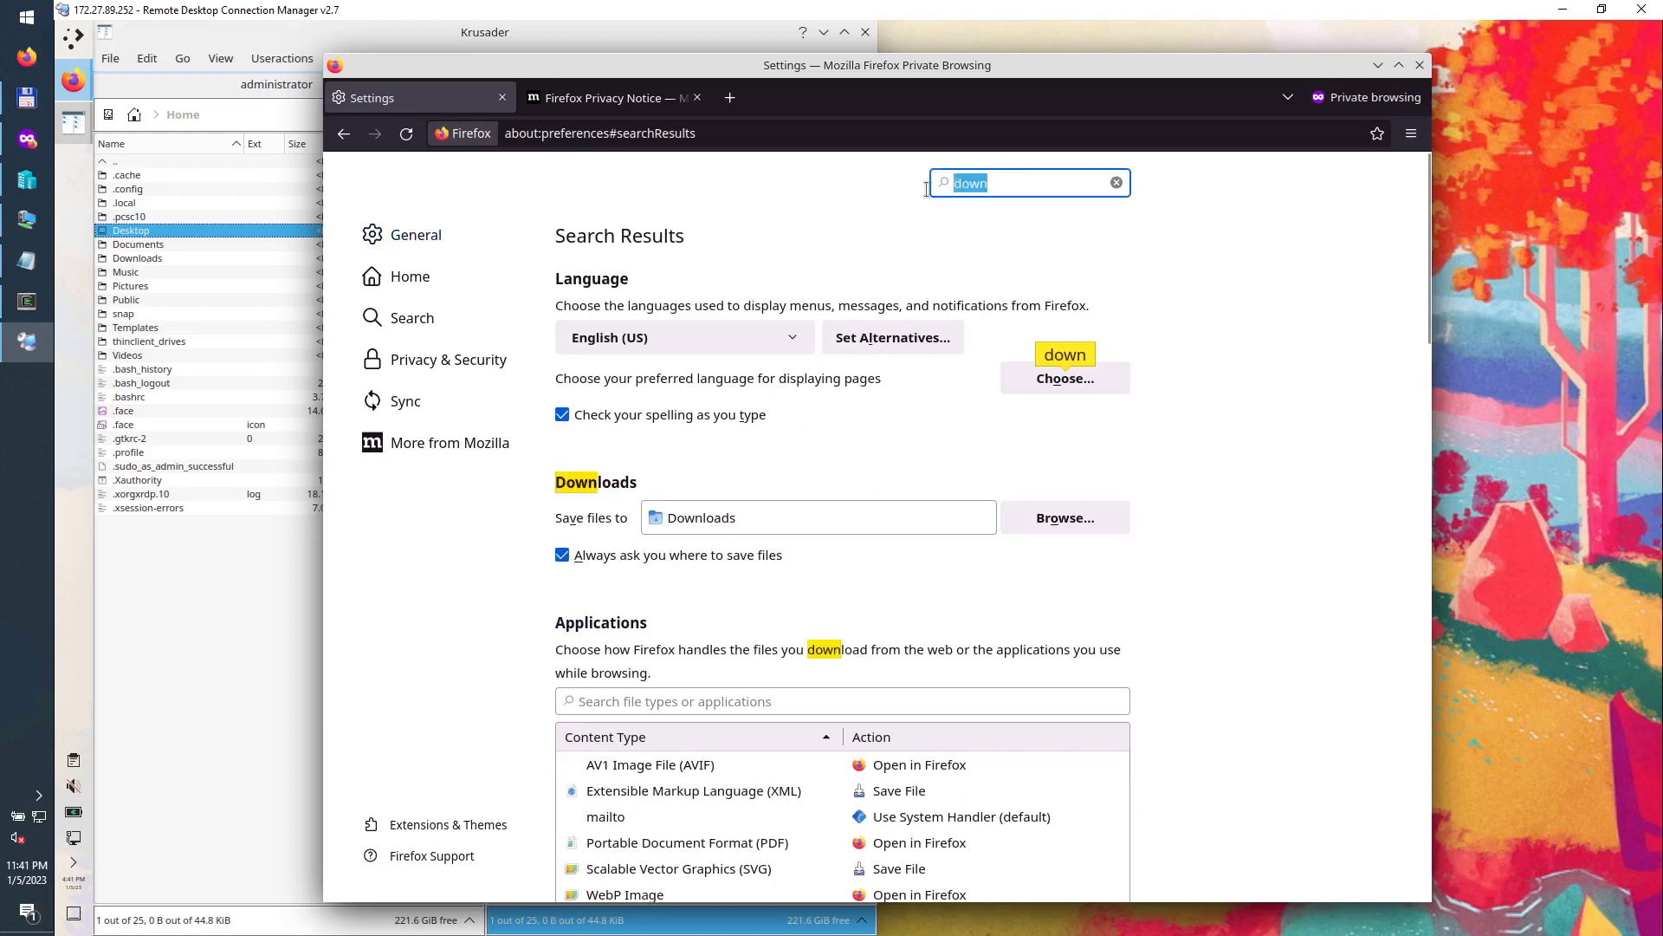
pyautogui.write('tab')
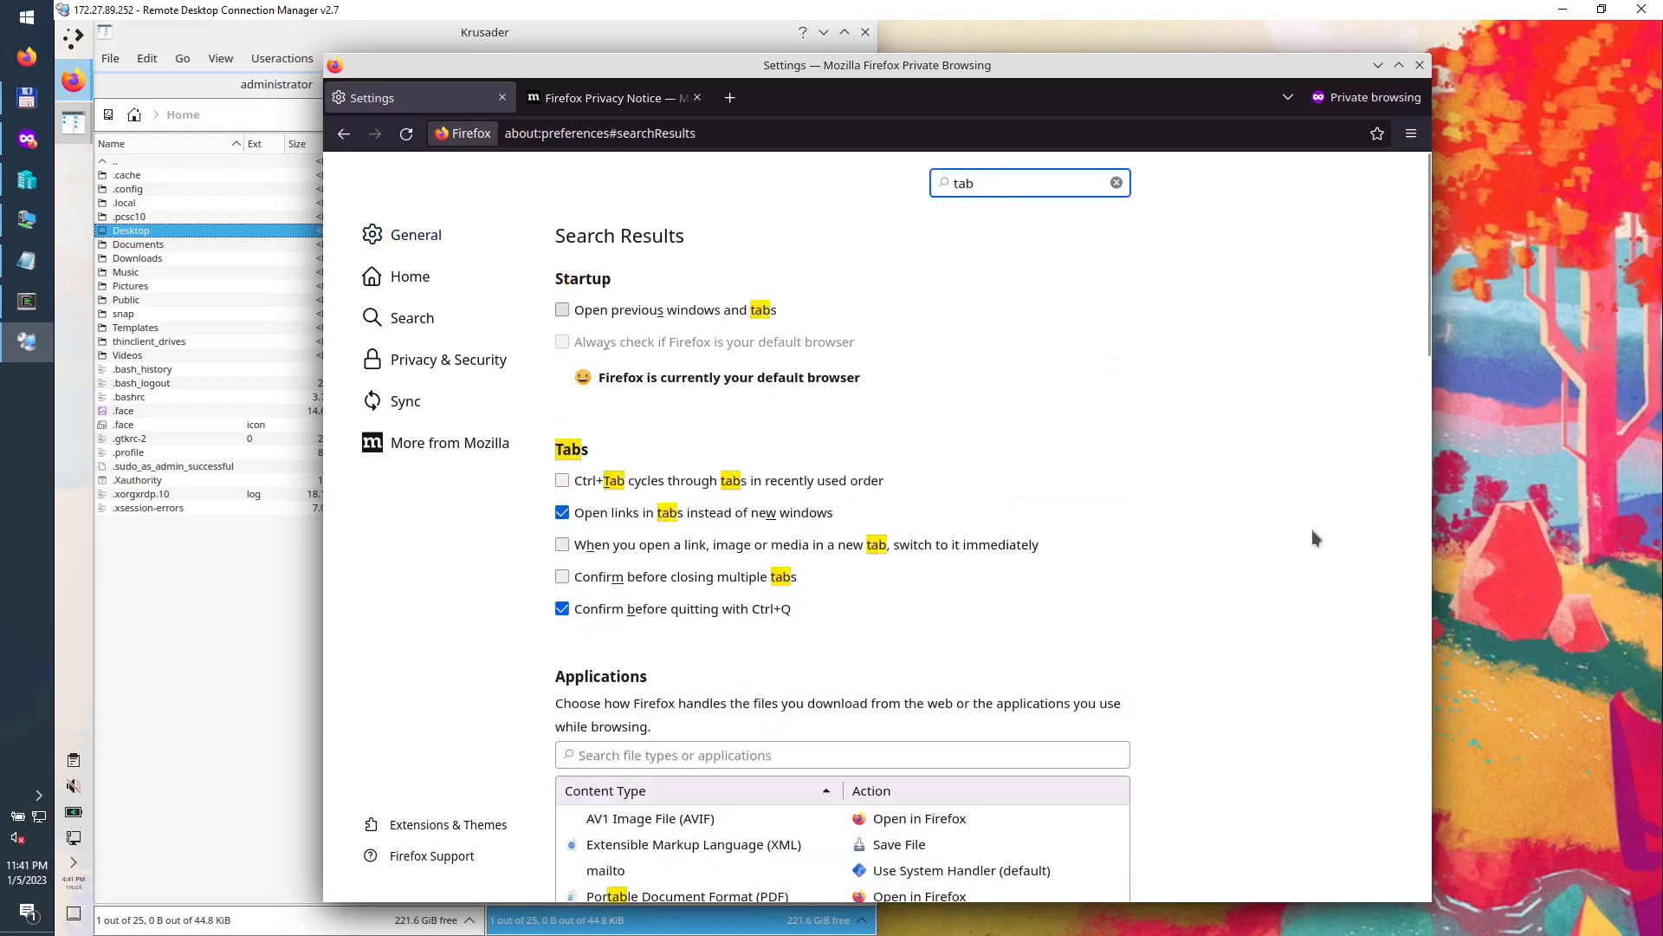
pyautogui.scroll(-8, 1312, 530)
pyautogui.scroll(-6, 1301, 605)
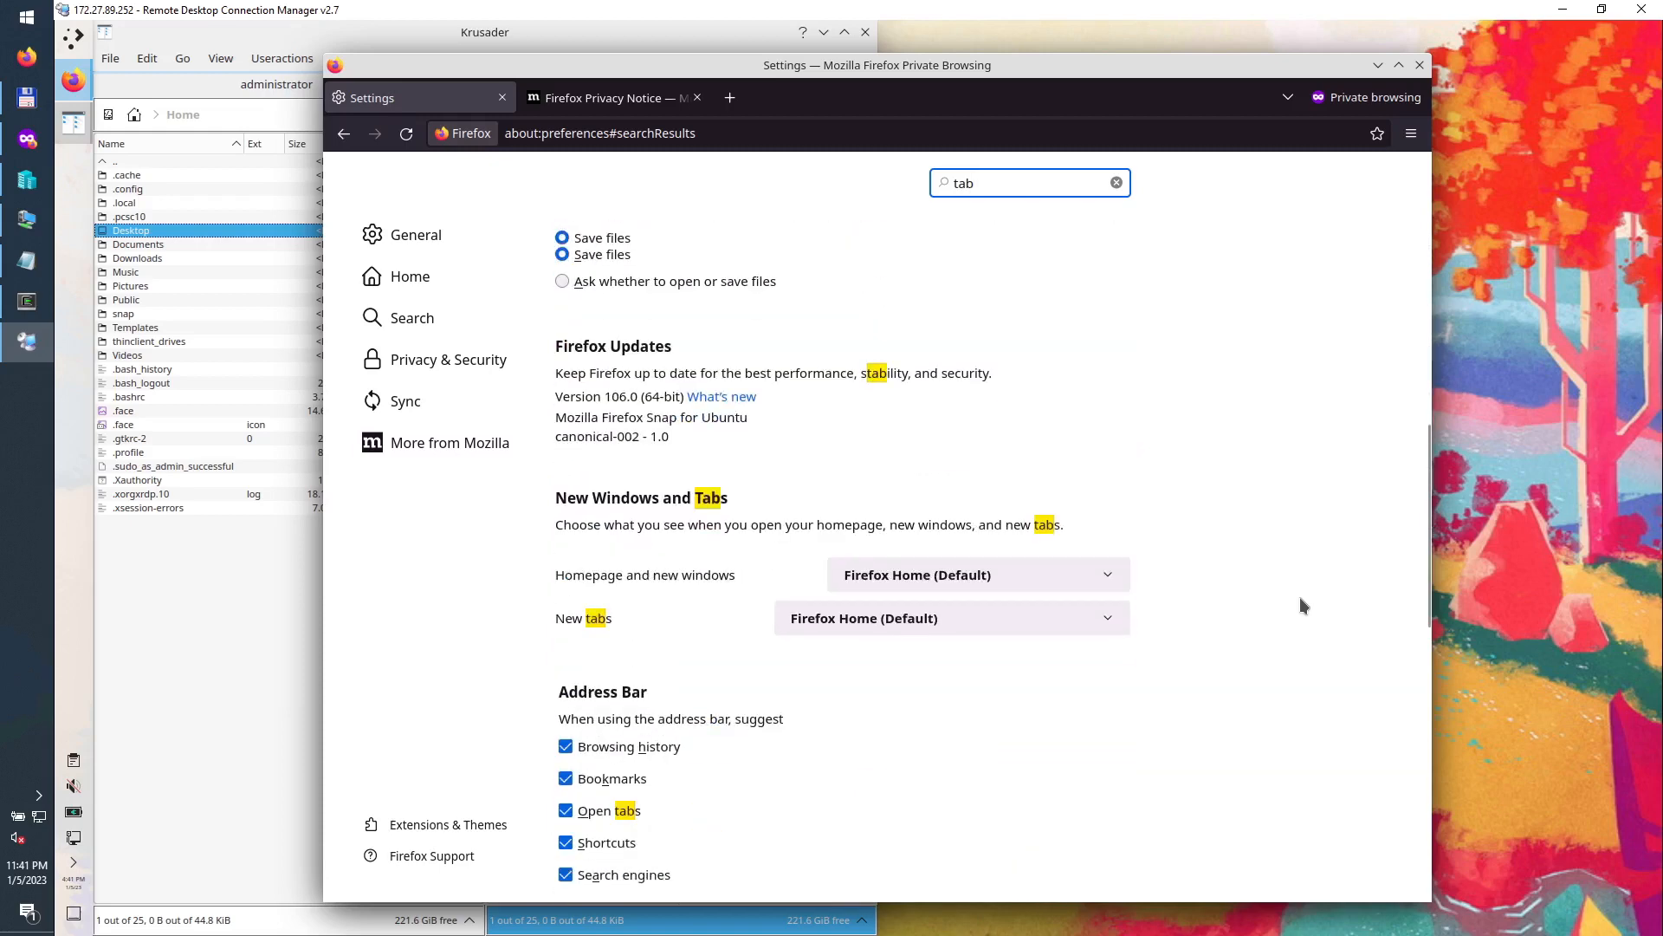
pyautogui.click(957, 349)
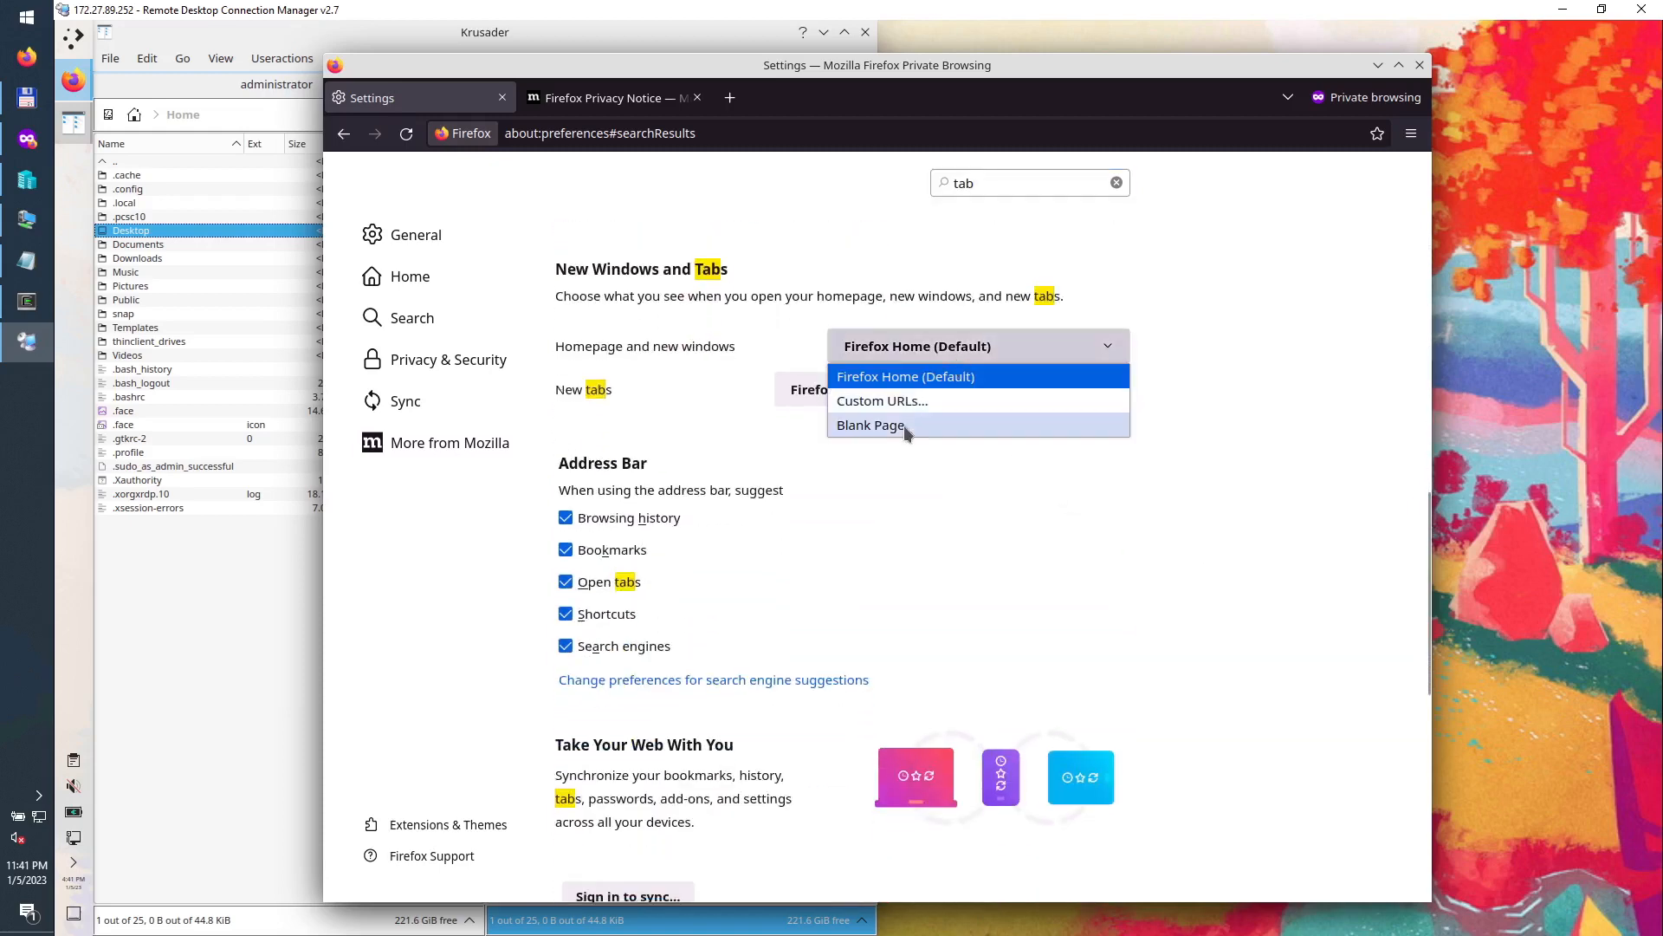
pyautogui.click(903, 424)
pyautogui.click(928, 394)
pyautogui.click(880, 445)
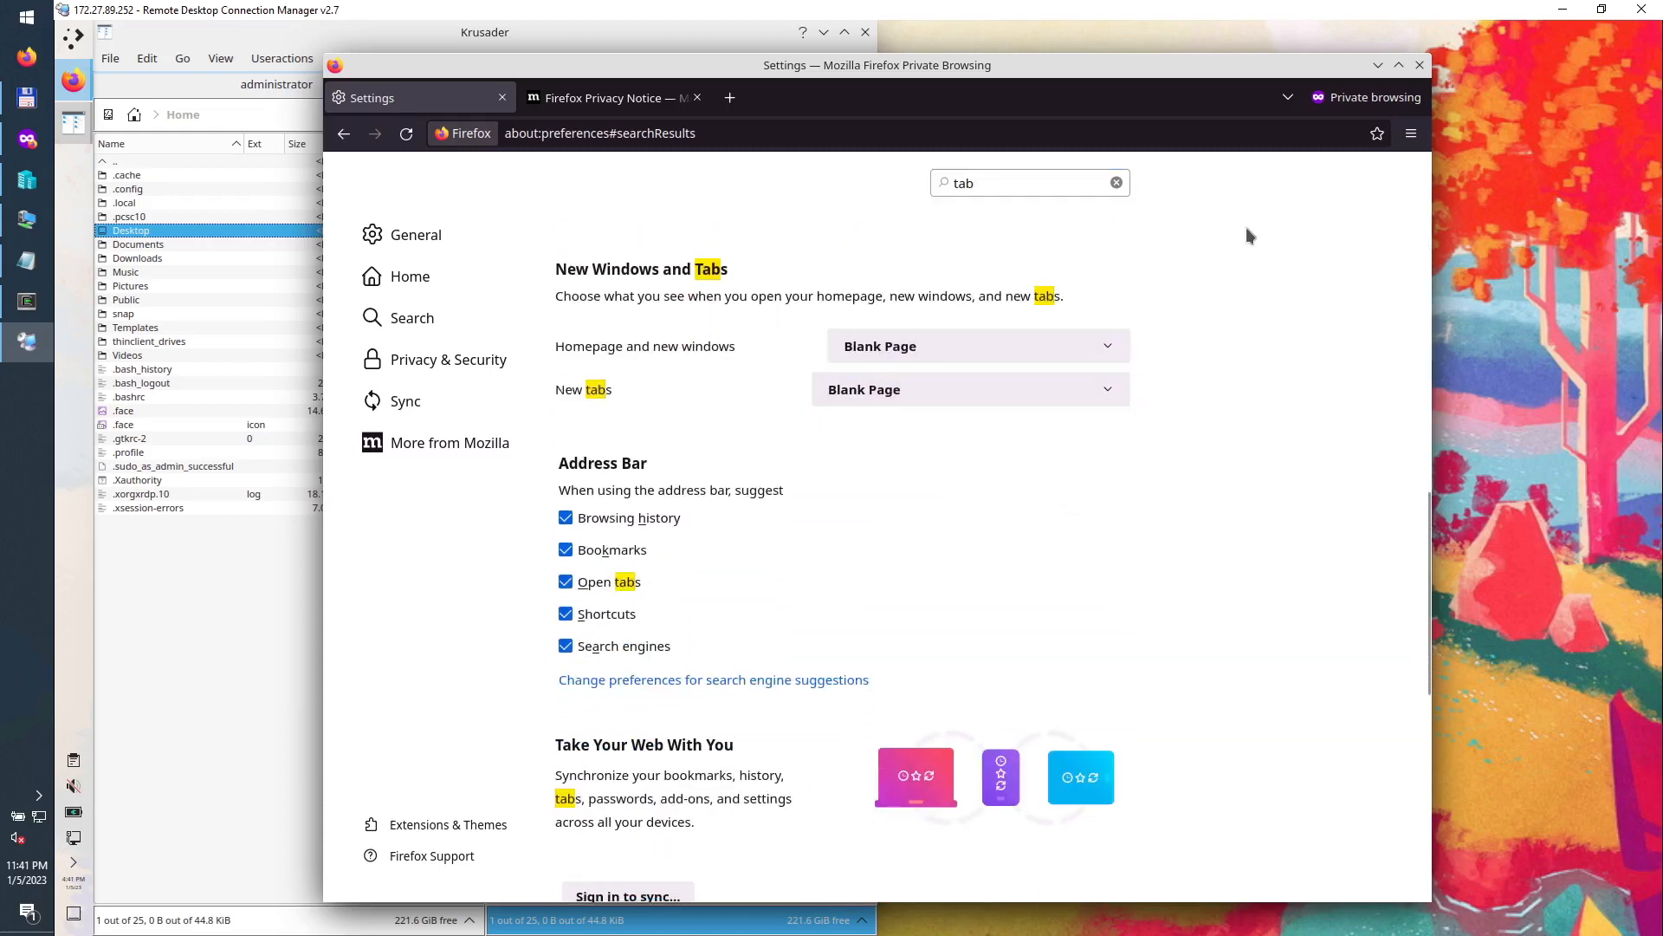
pyautogui.click(1419, 64)
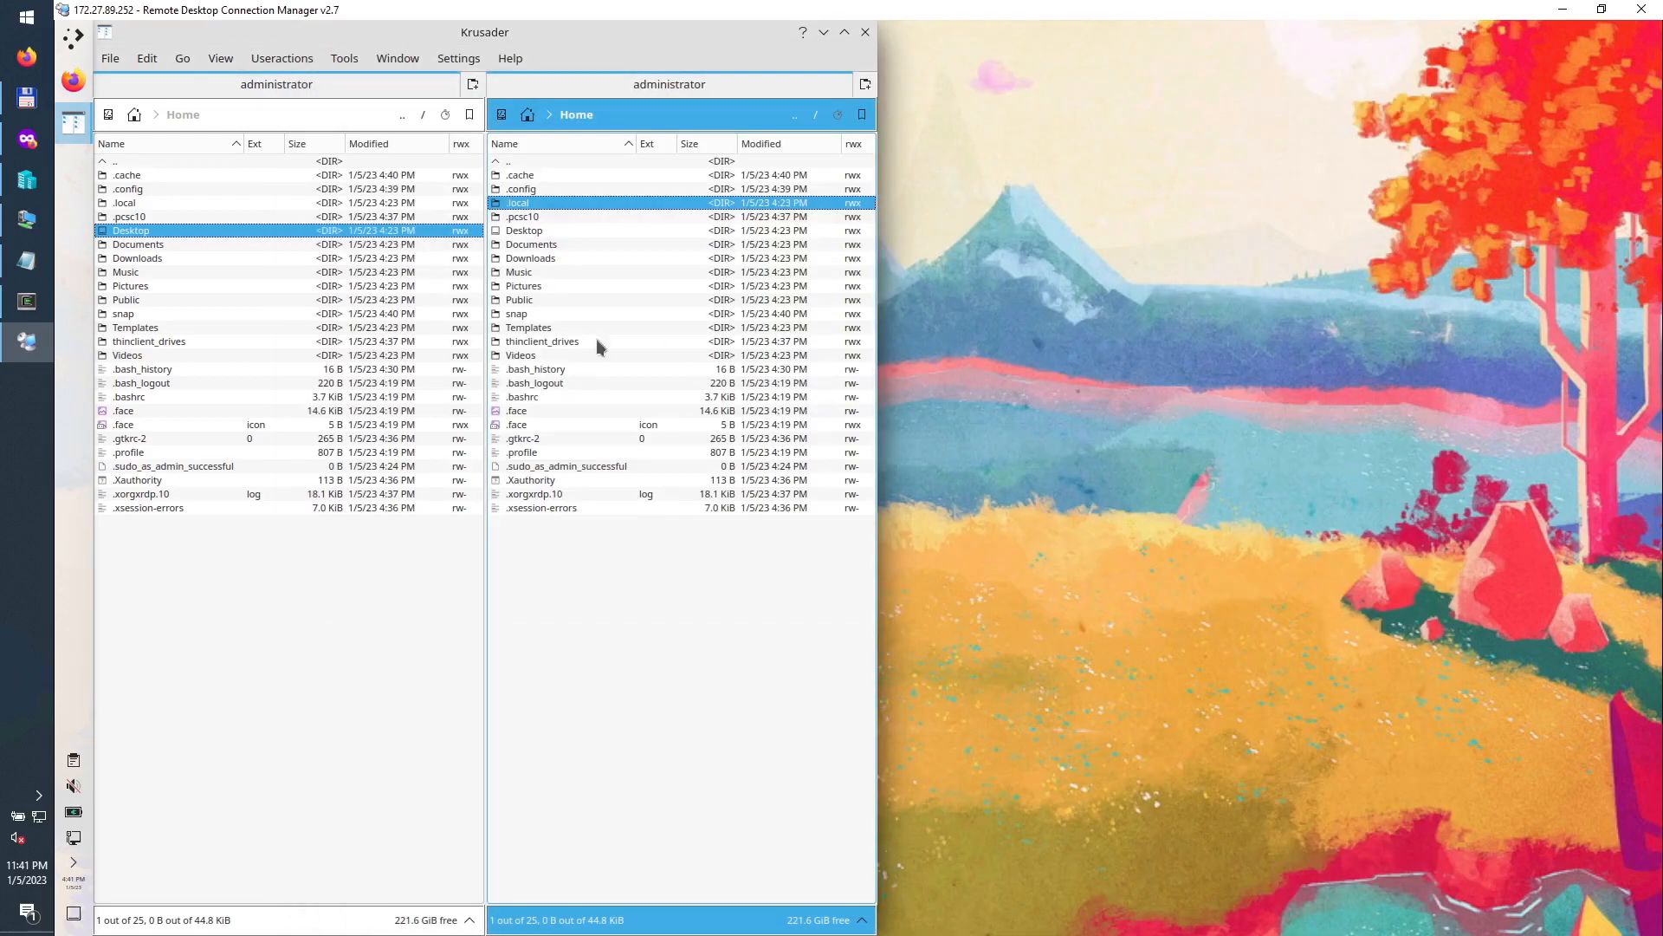
# Step: Open a fresh private Firefox window and snap the remote session window to the right half
pyautogui.rightClick(73, 82)
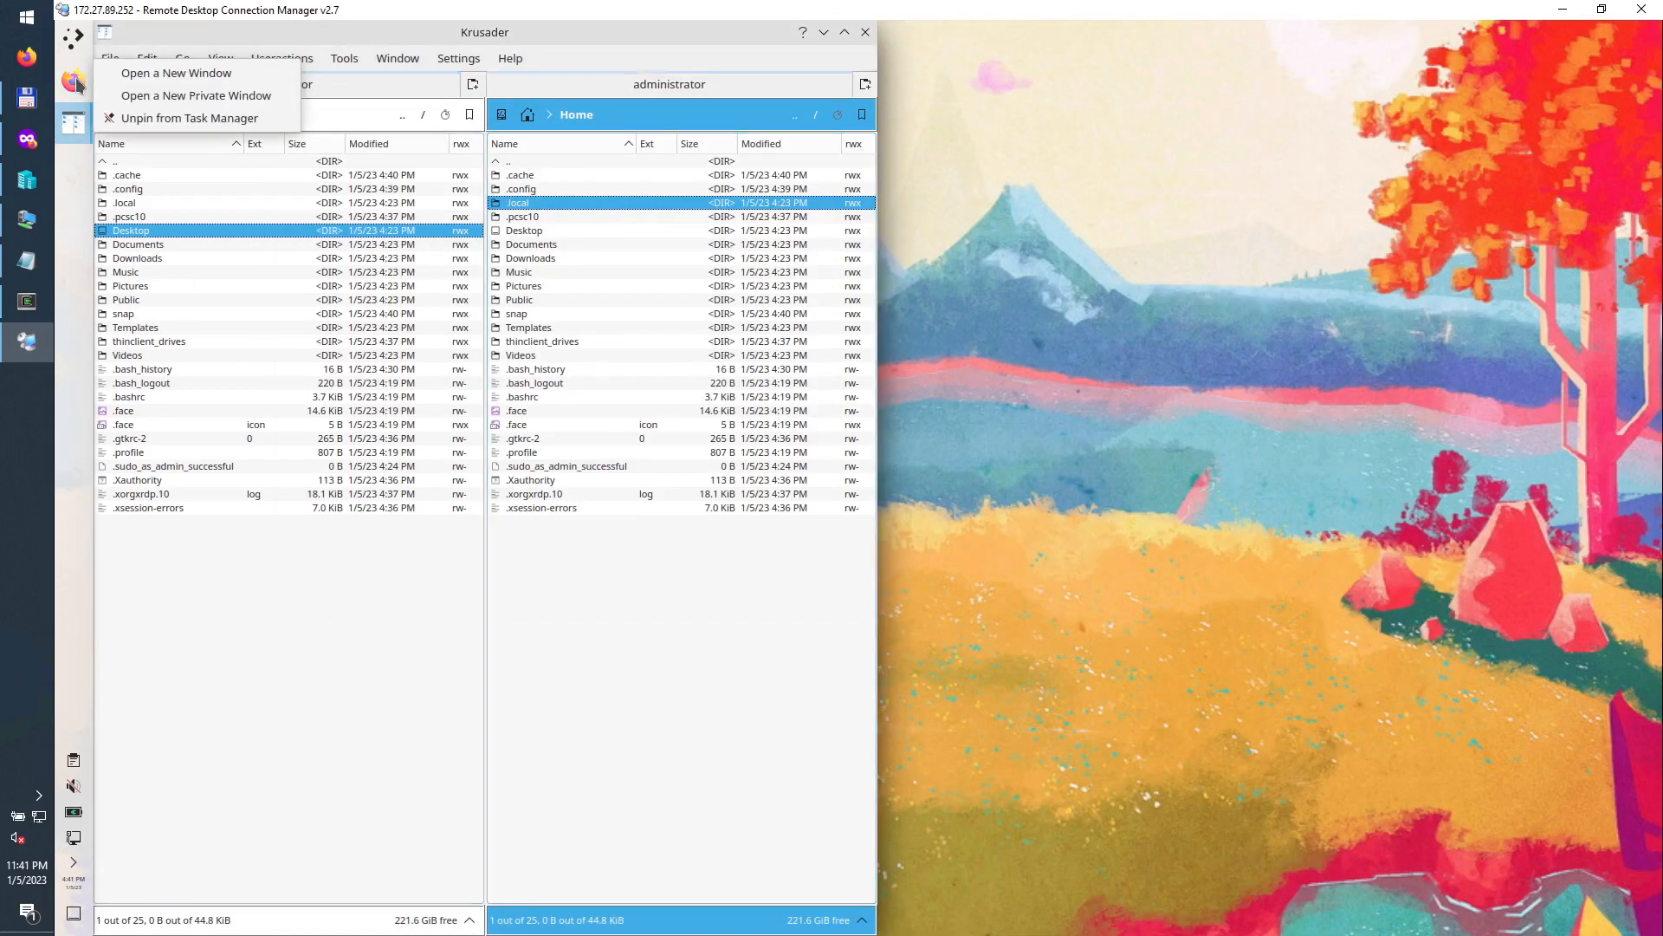
pyautogui.click(149, 97)
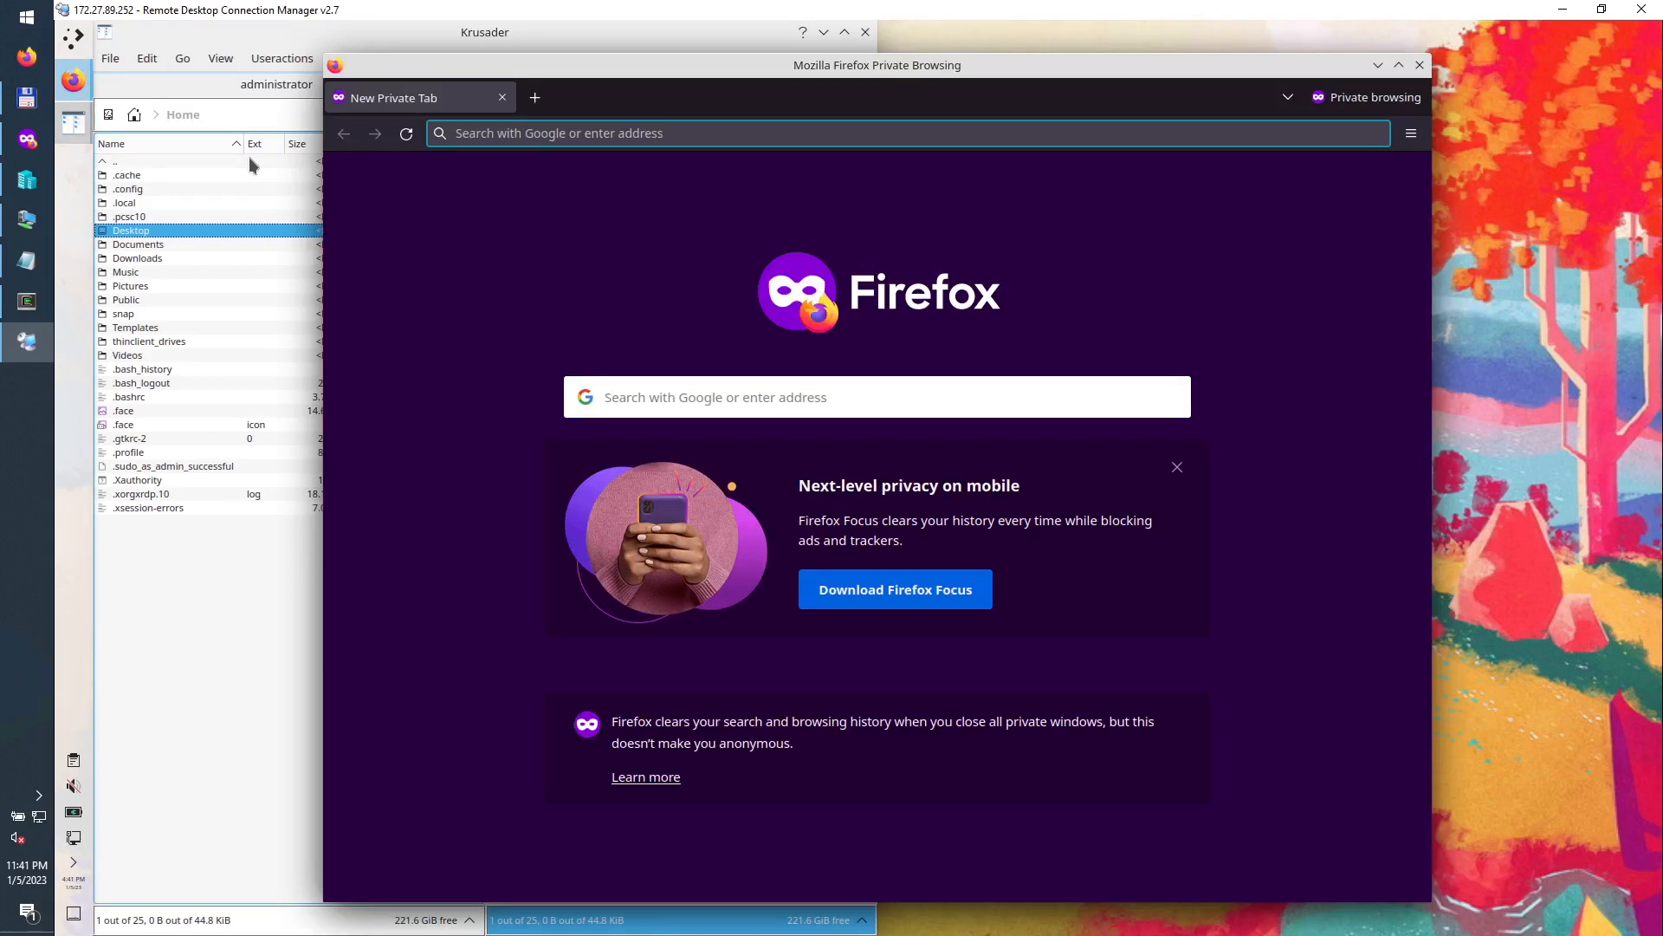
pyautogui.press('super+Right')
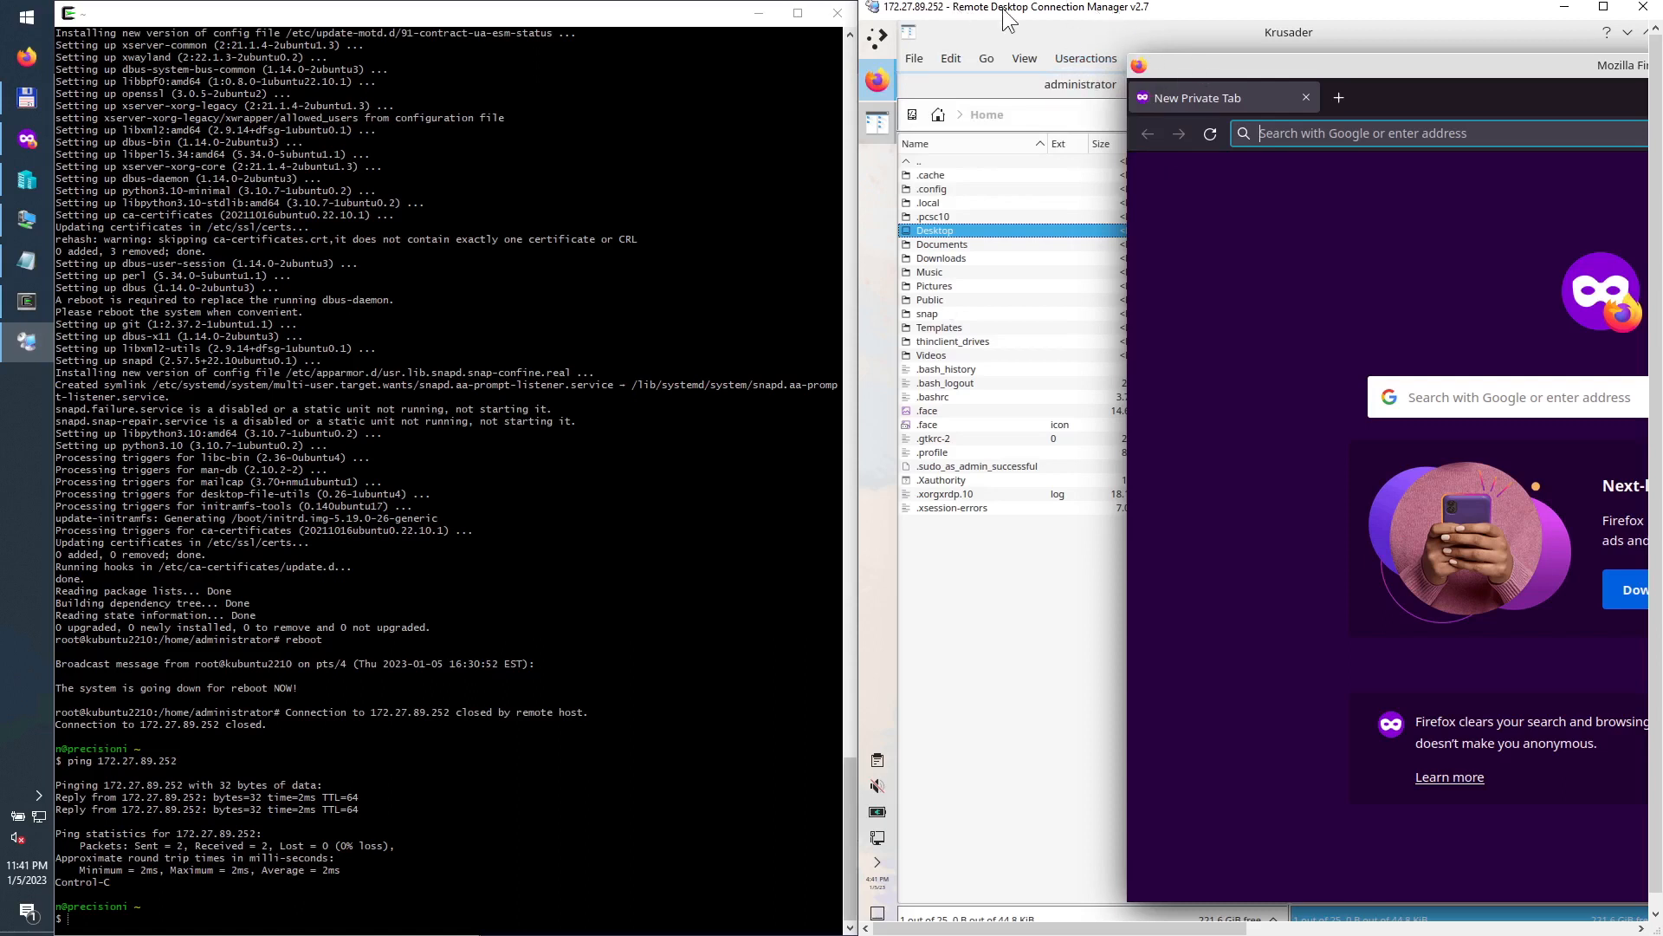
# Step: Maximize RDCMan, open the server's properties and go to the Local Resources tab
pyautogui.click(1604, 7)
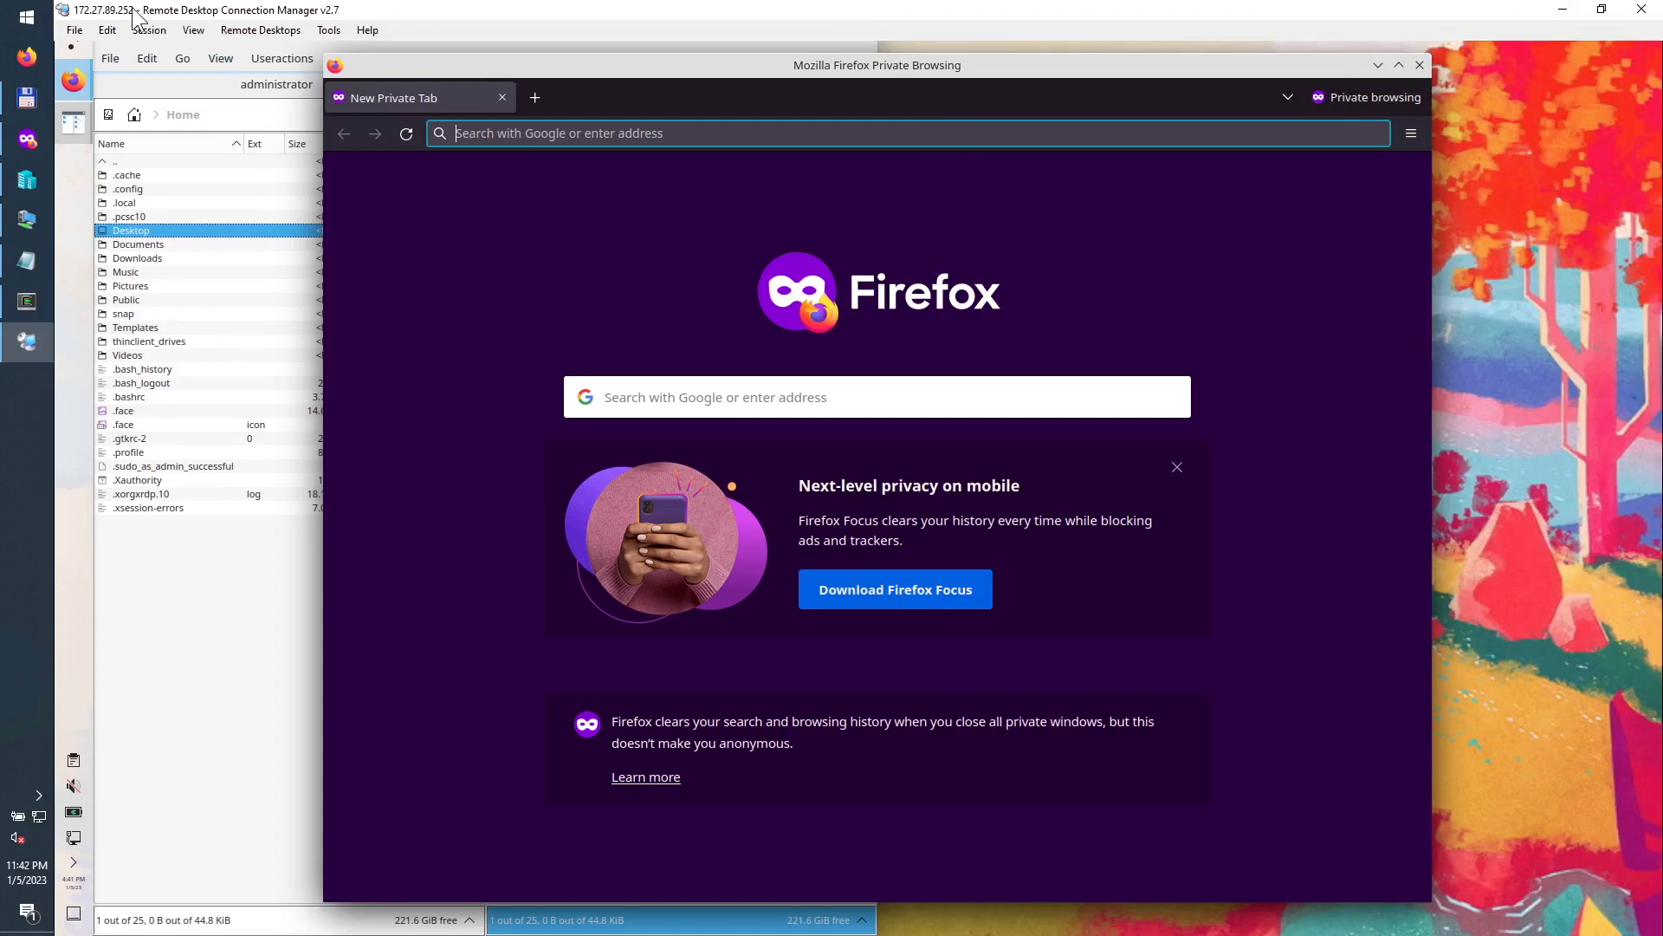
pyautogui.click(108, 32)
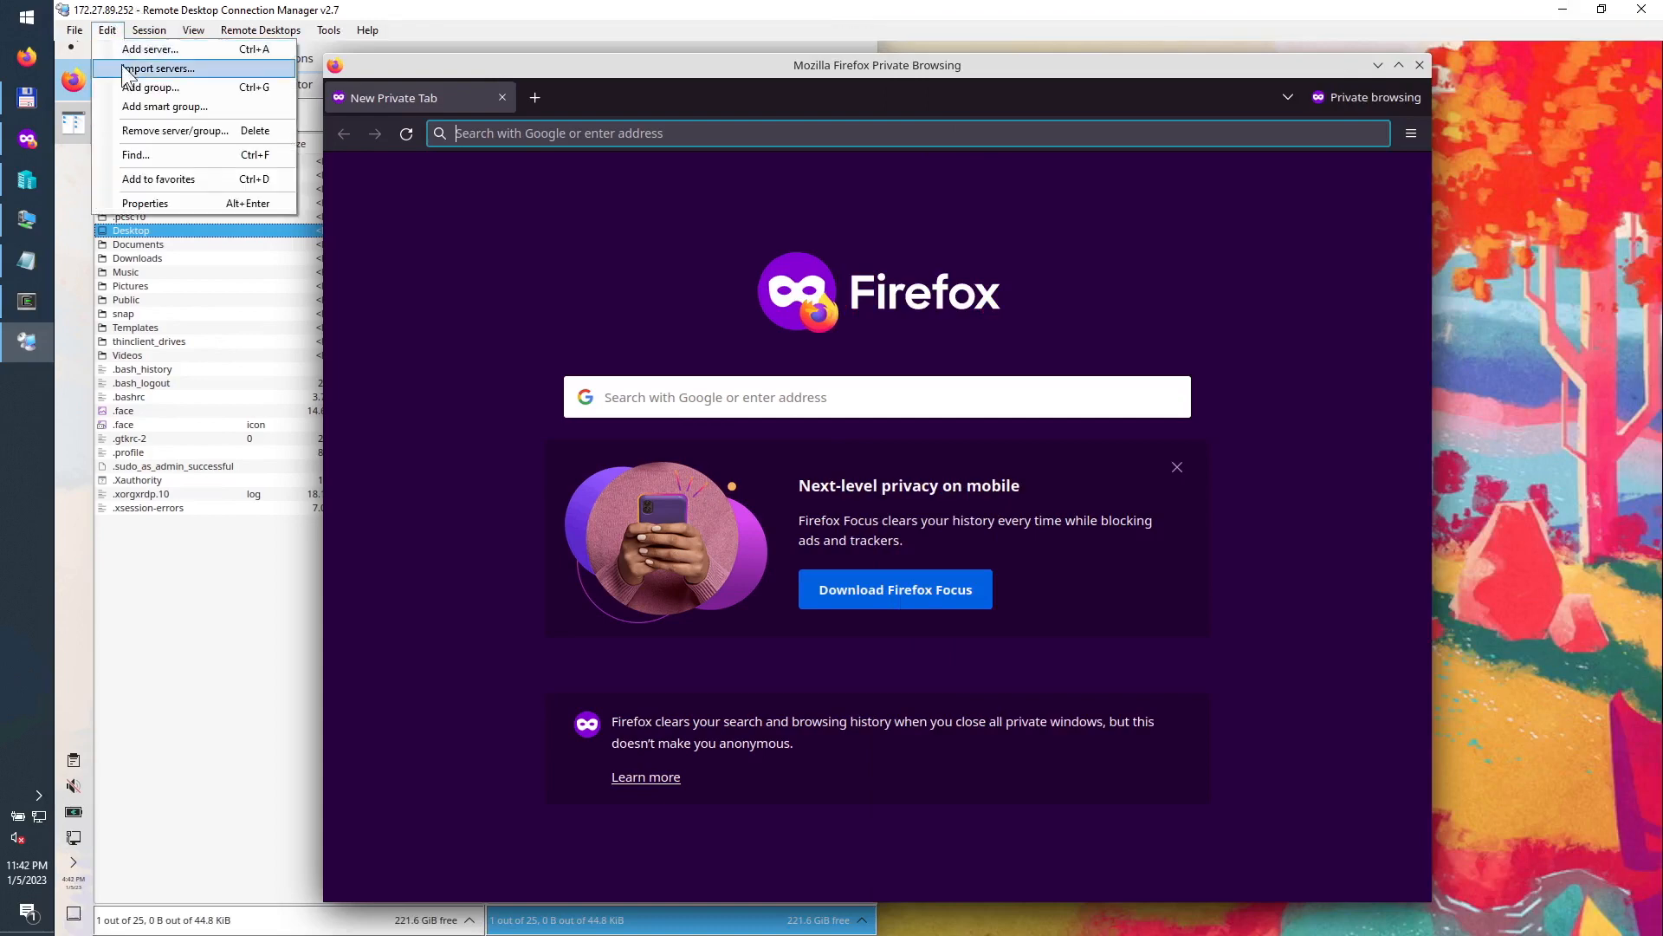
pyautogui.click(151, 203)
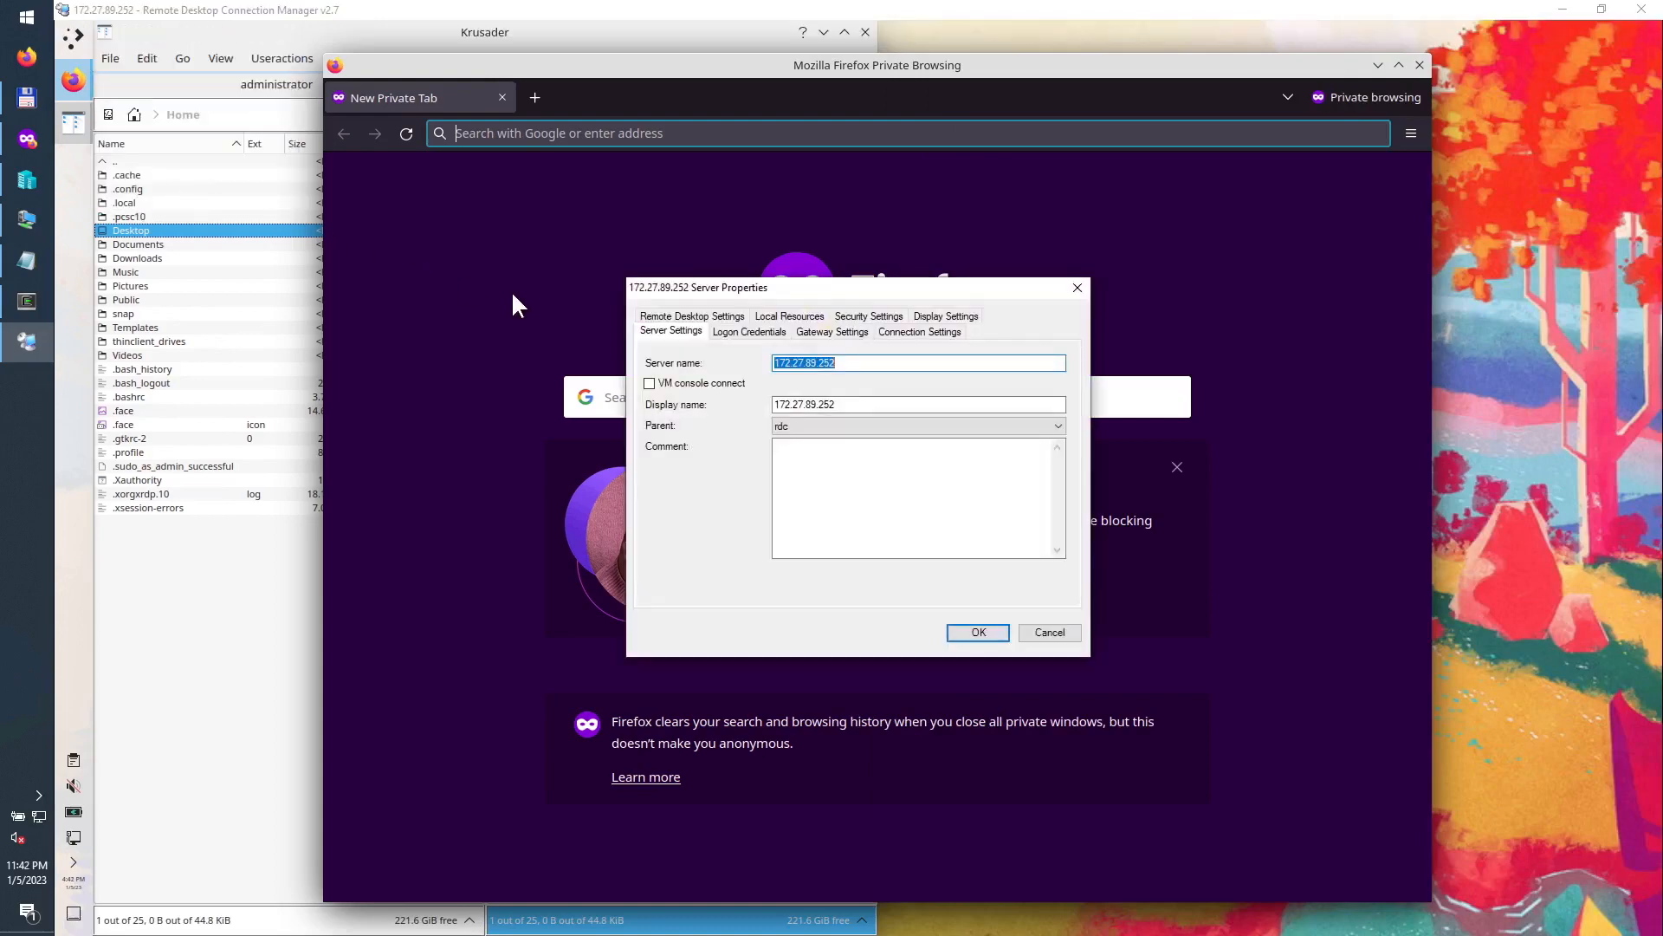
pyautogui.click(730, 331)
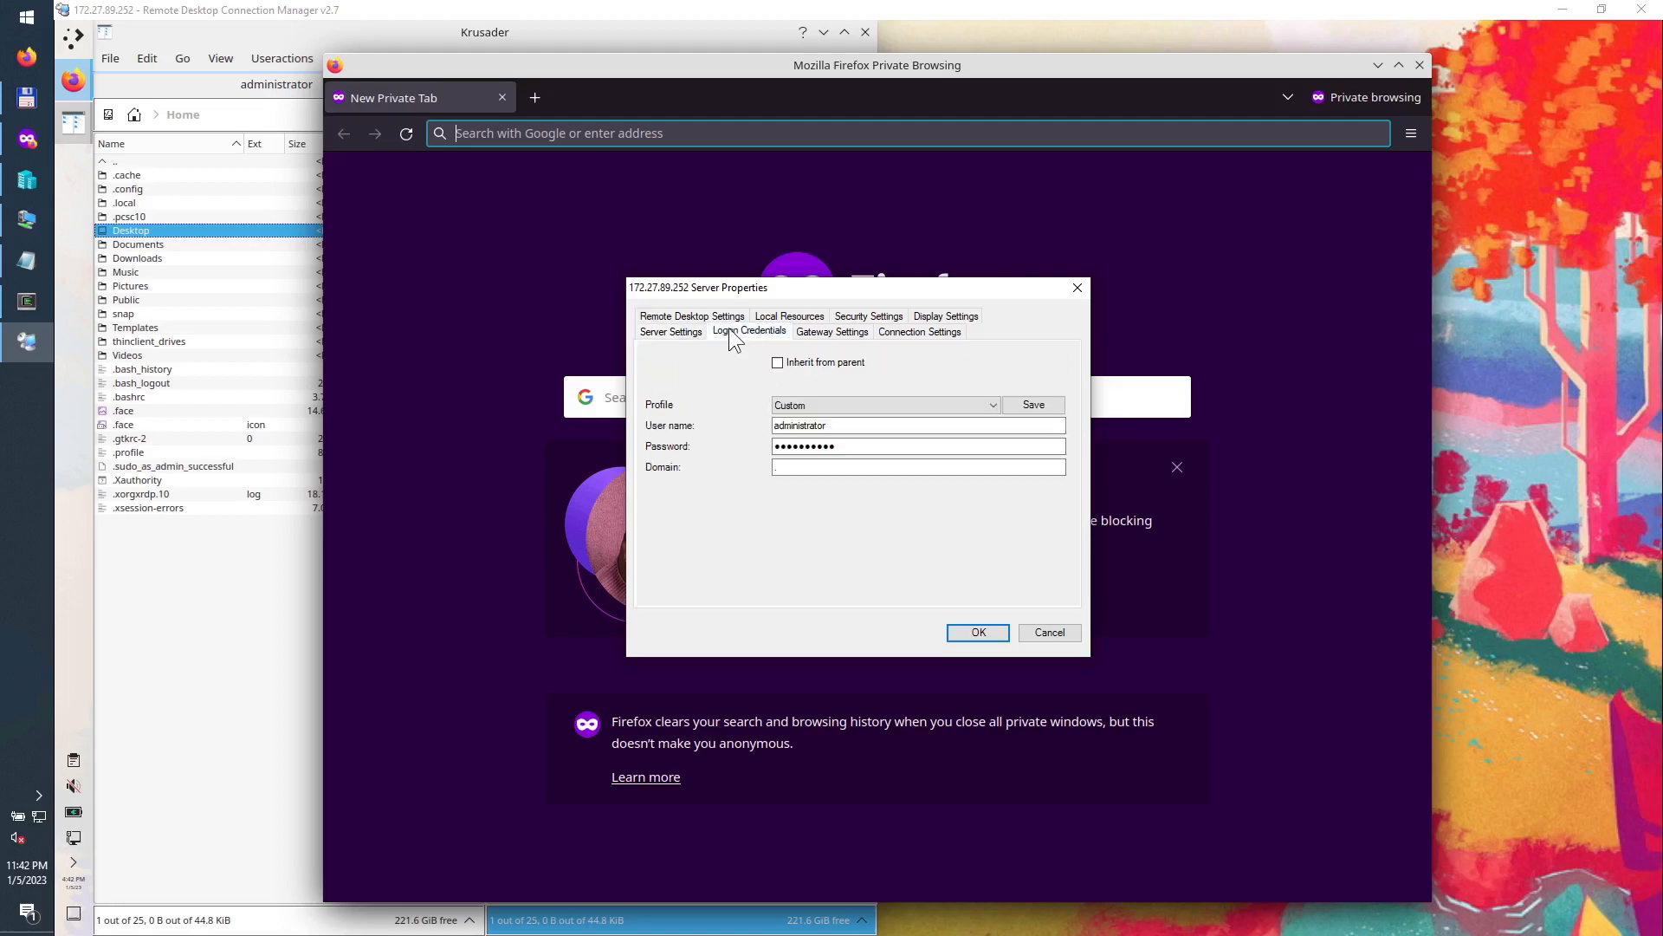
pyautogui.click(818, 331)
pyautogui.click(916, 333)
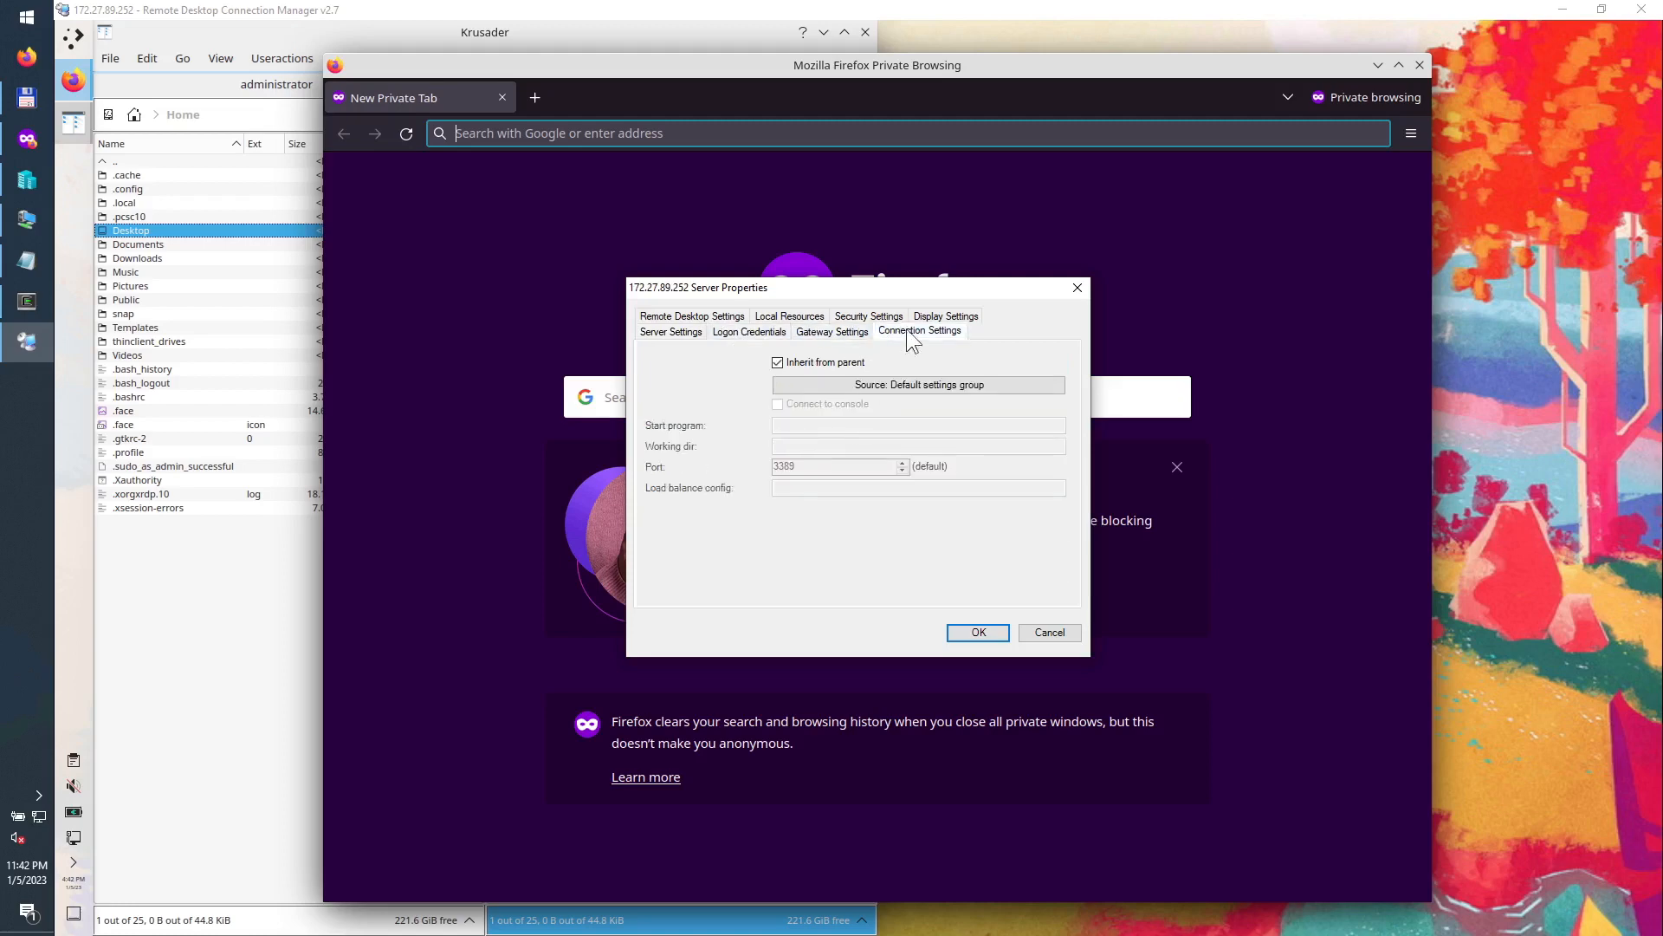
pyautogui.click(942, 317)
pyautogui.click(863, 332)
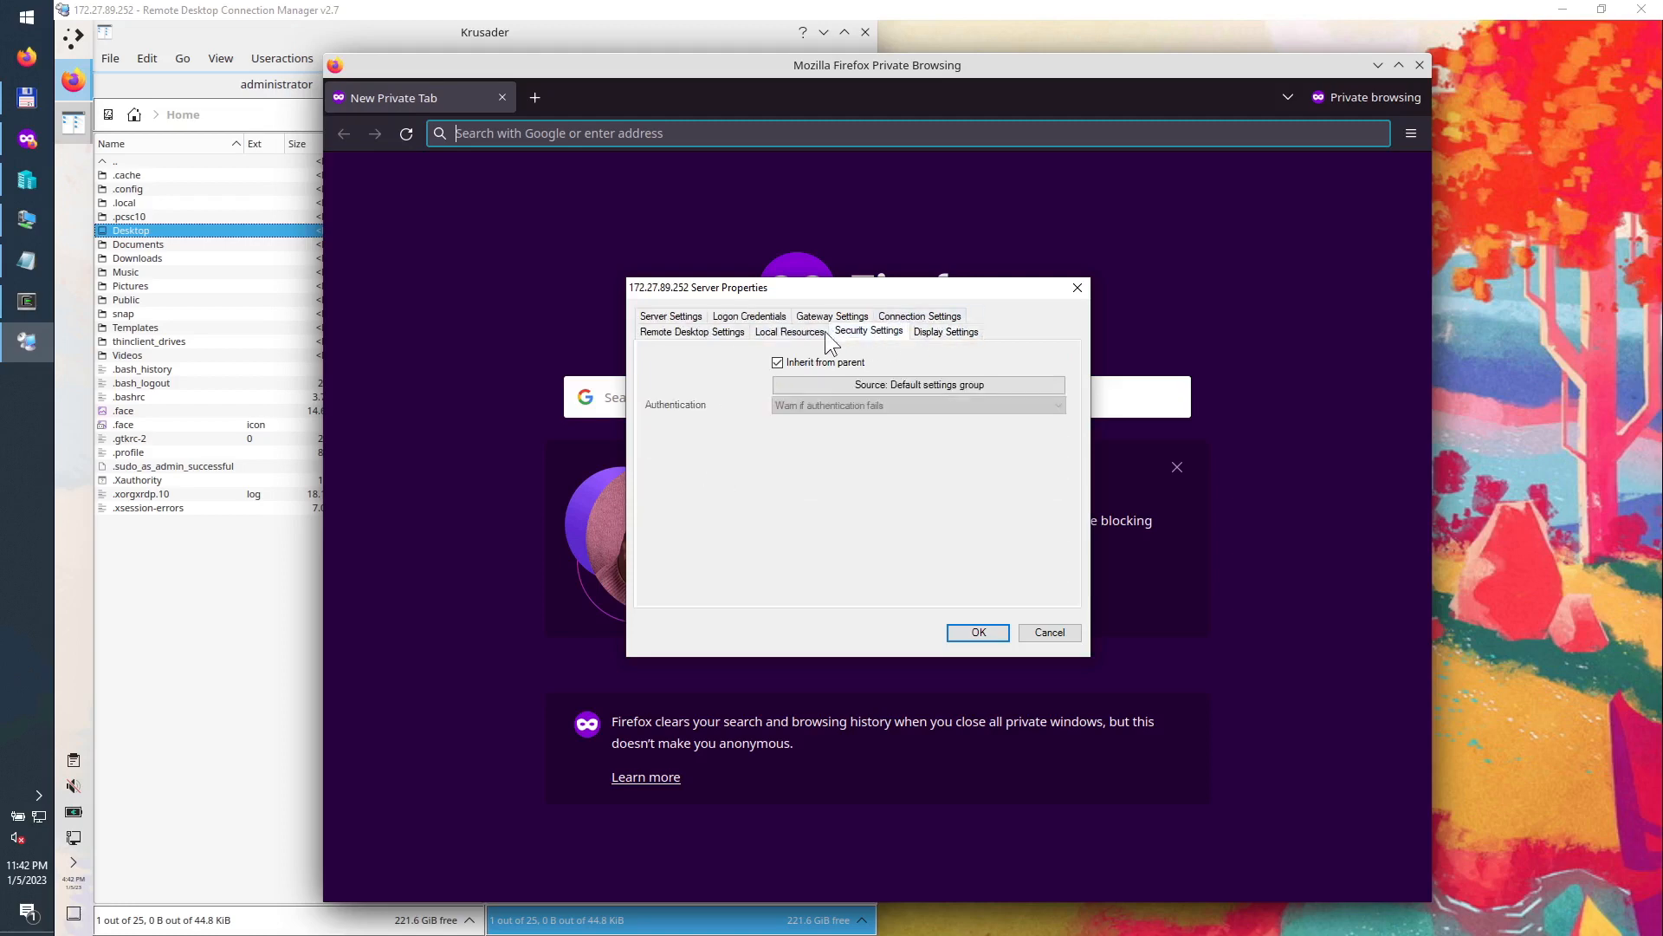
pyautogui.click(805, 340)
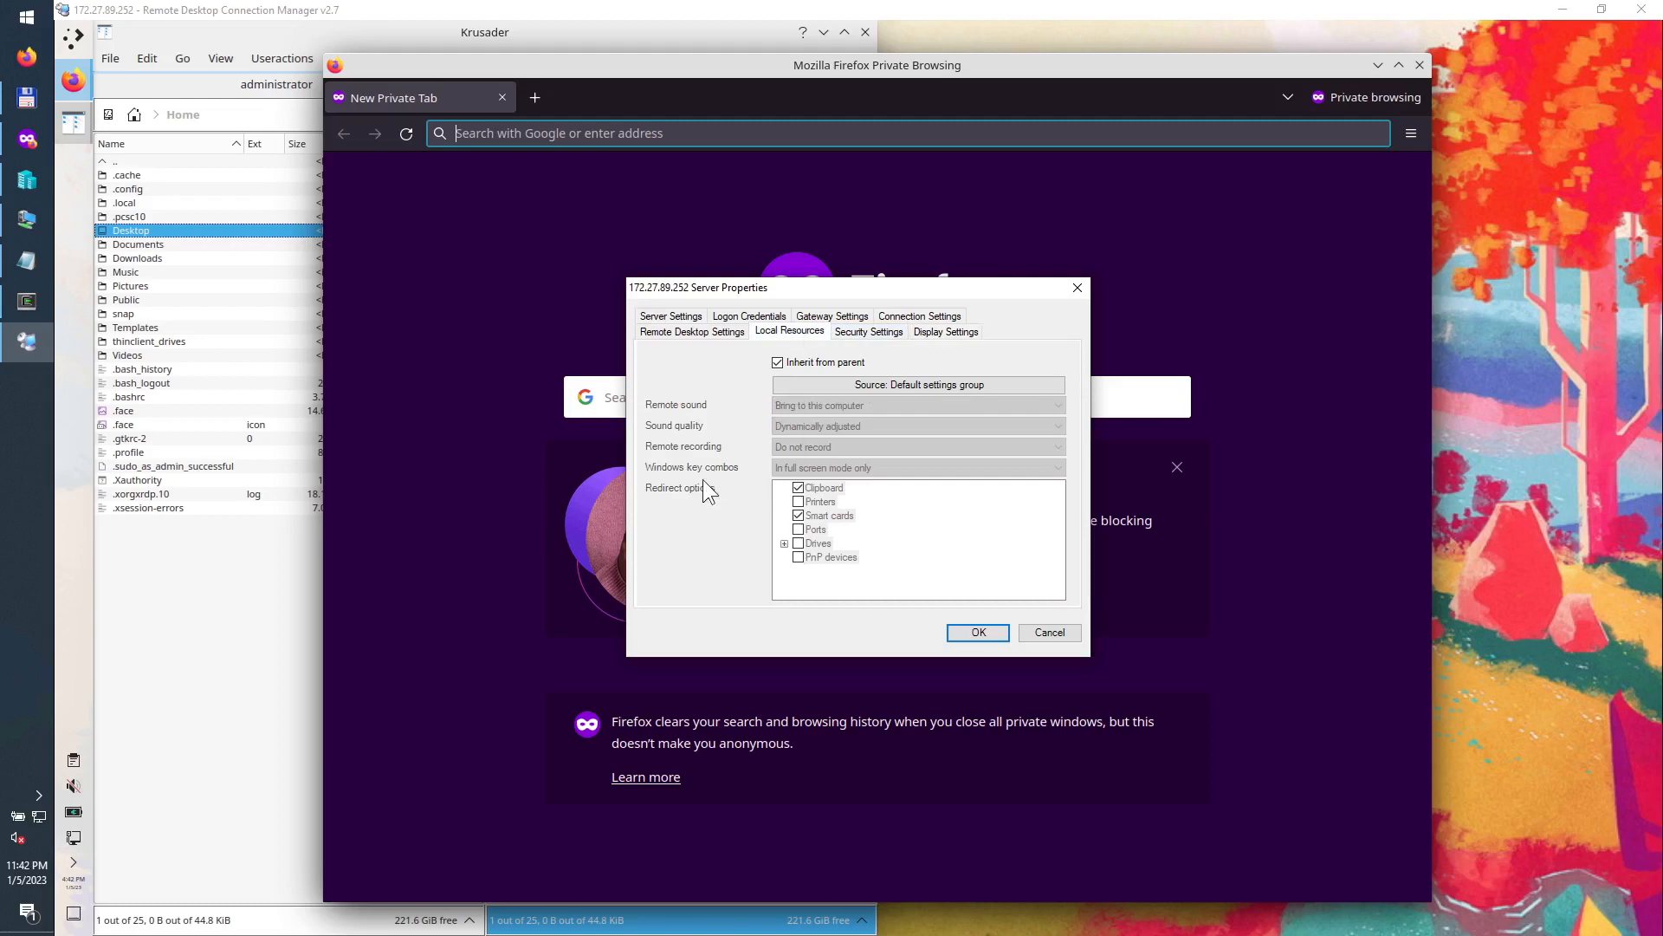
# Step: Disable inheriting from parent, send Windows key combos to the remote computer, and confirm
pyautogui.click(778, 362)
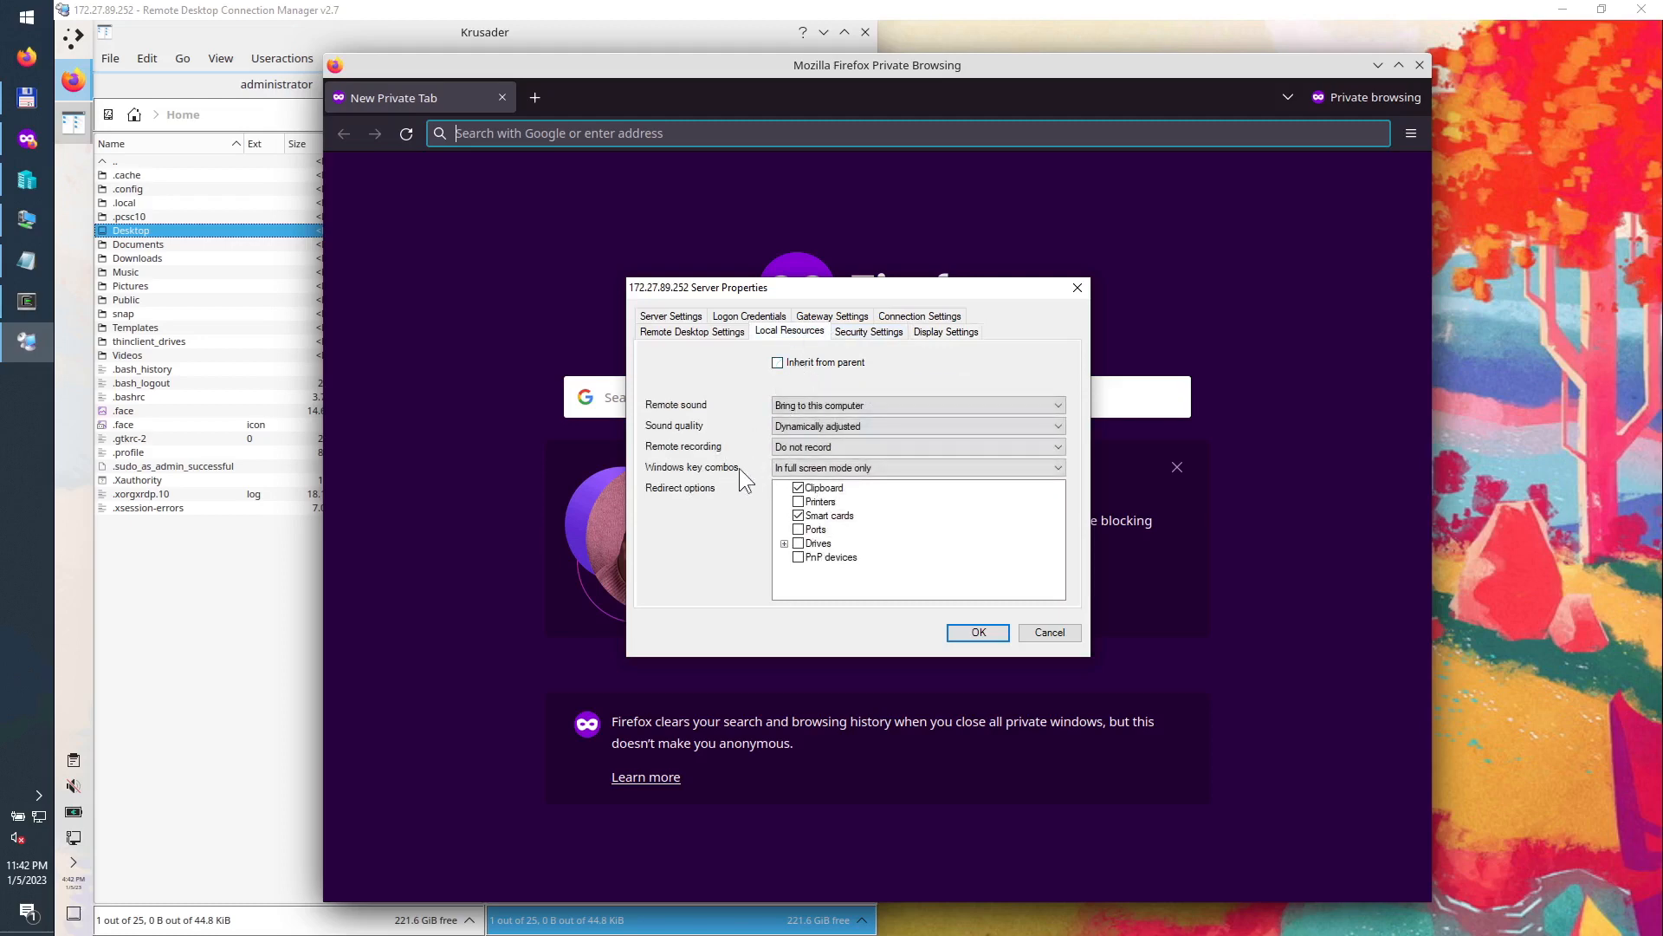
pyautogui.click(812, 473)
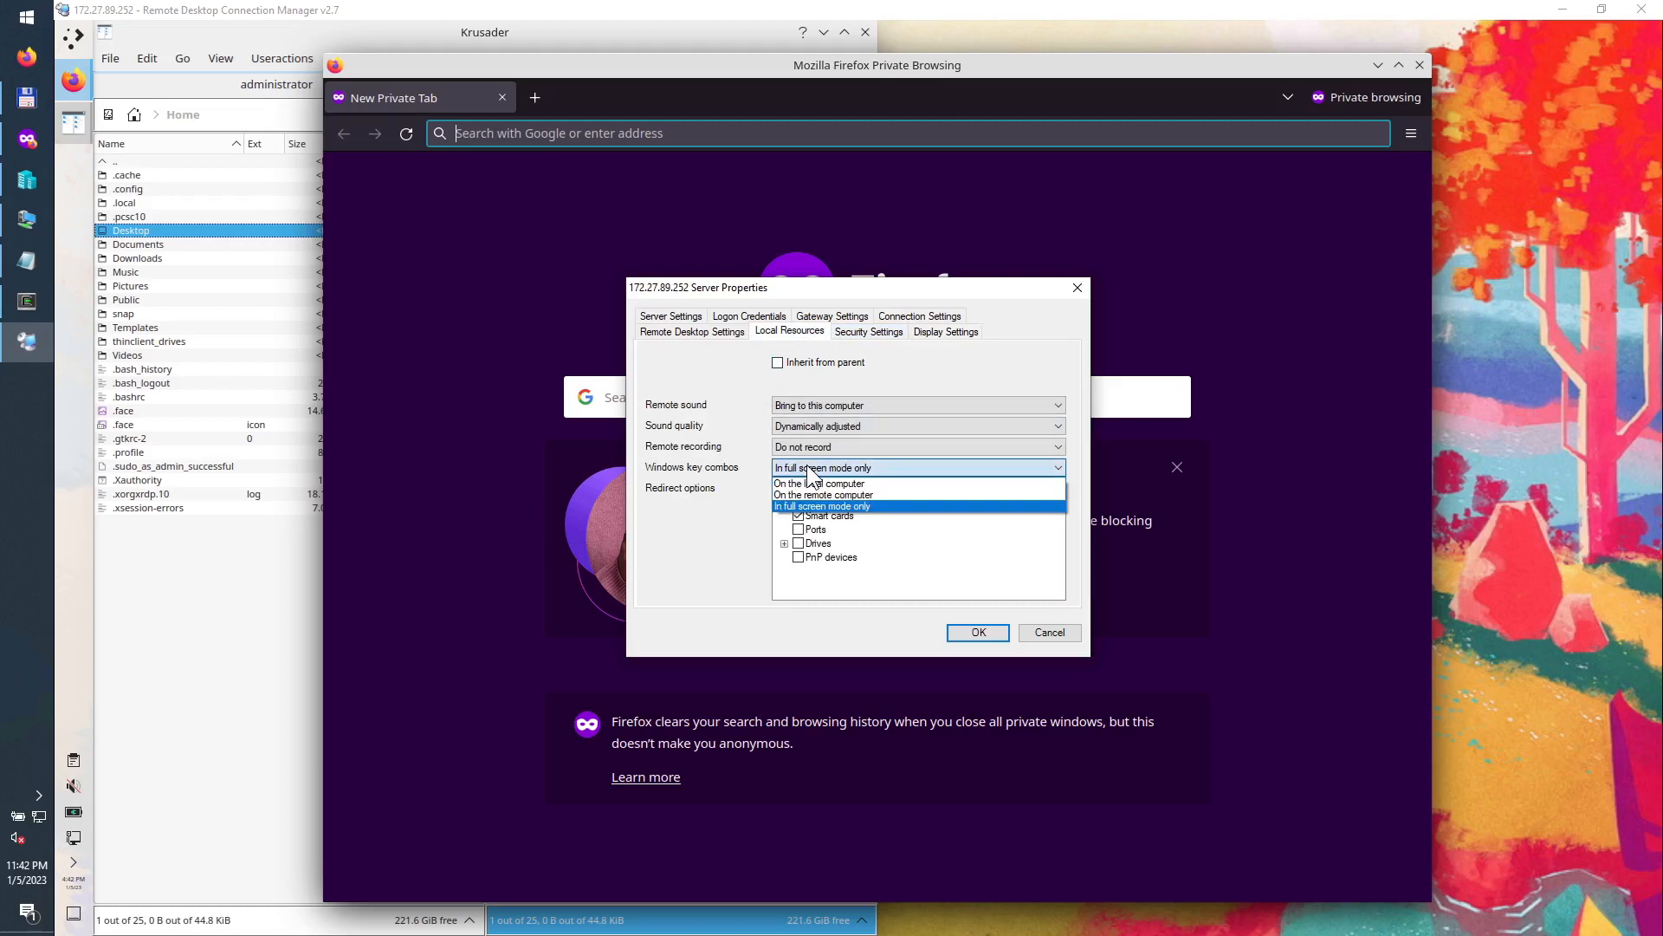
pyautogui.click(844, 495)
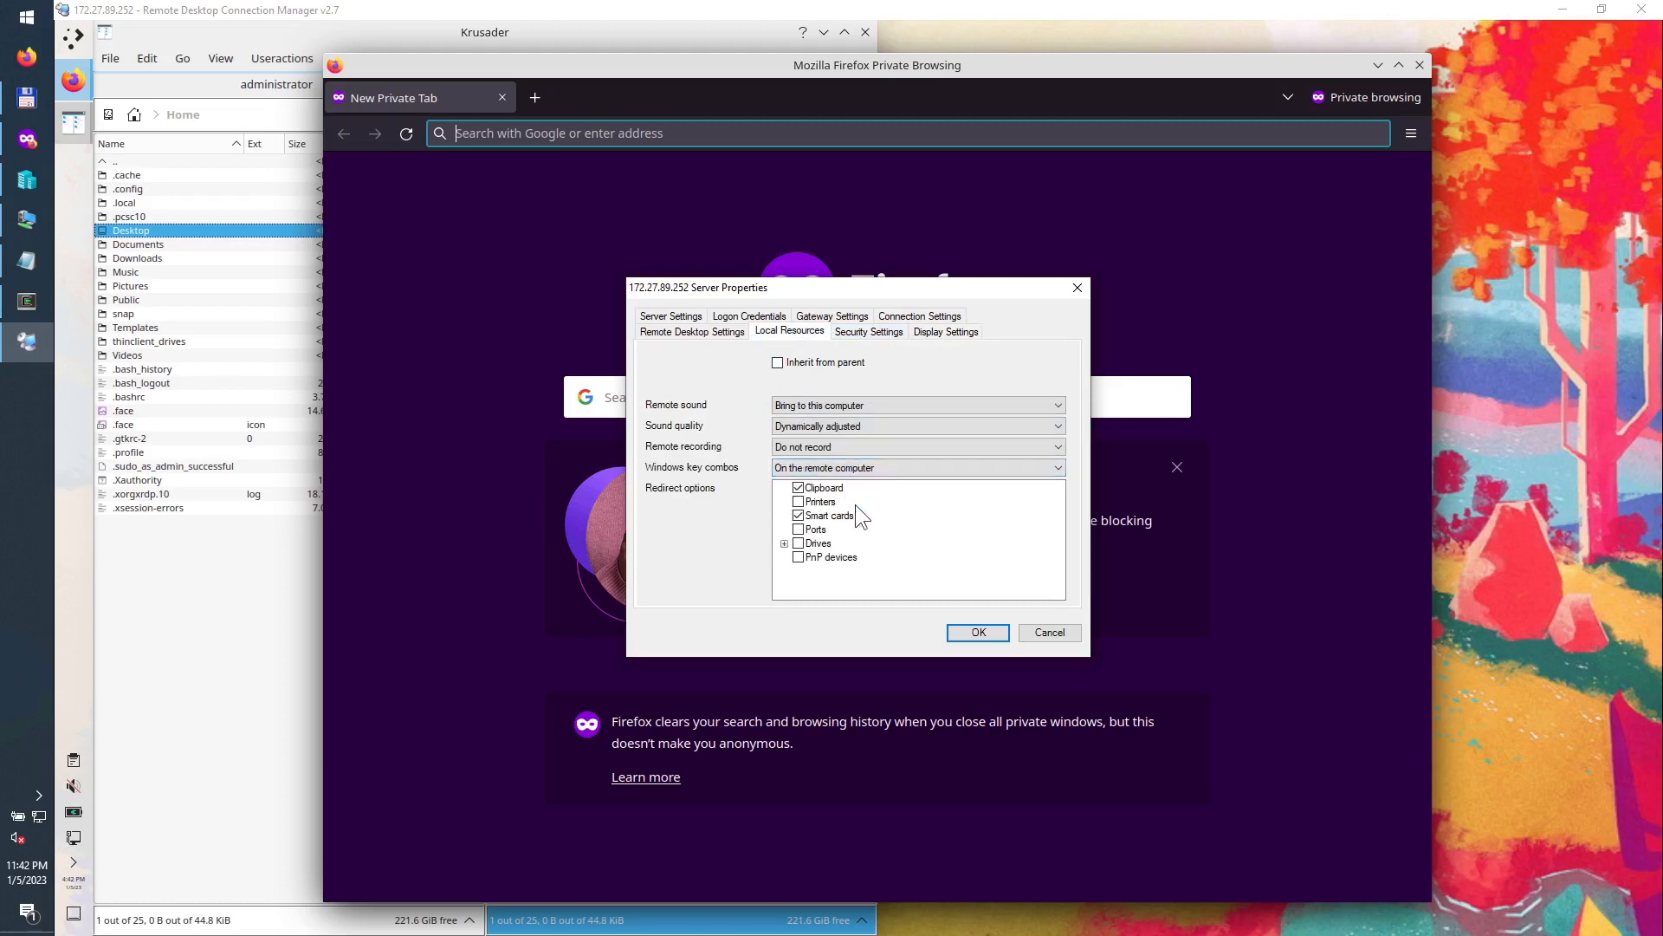
pyautogui.click(979, 635)
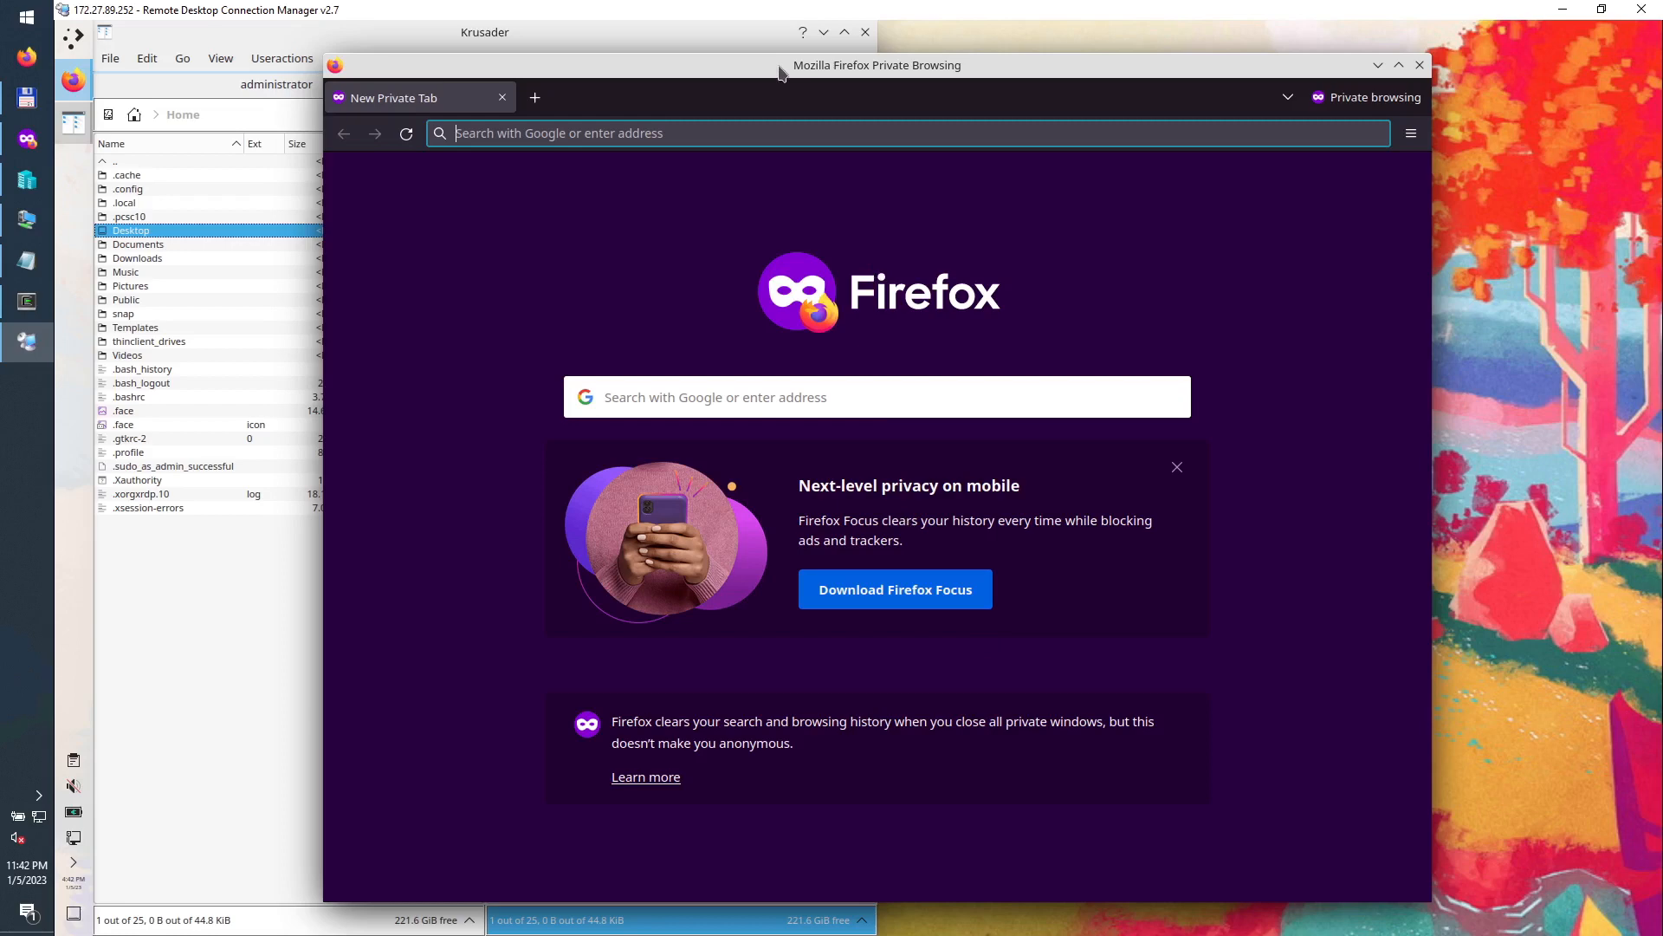
# Step: Close Remote Desktop Connection Manager, confirming despite active connections and saving changes to rdc.rdg
pyautogui.press('super+Right')
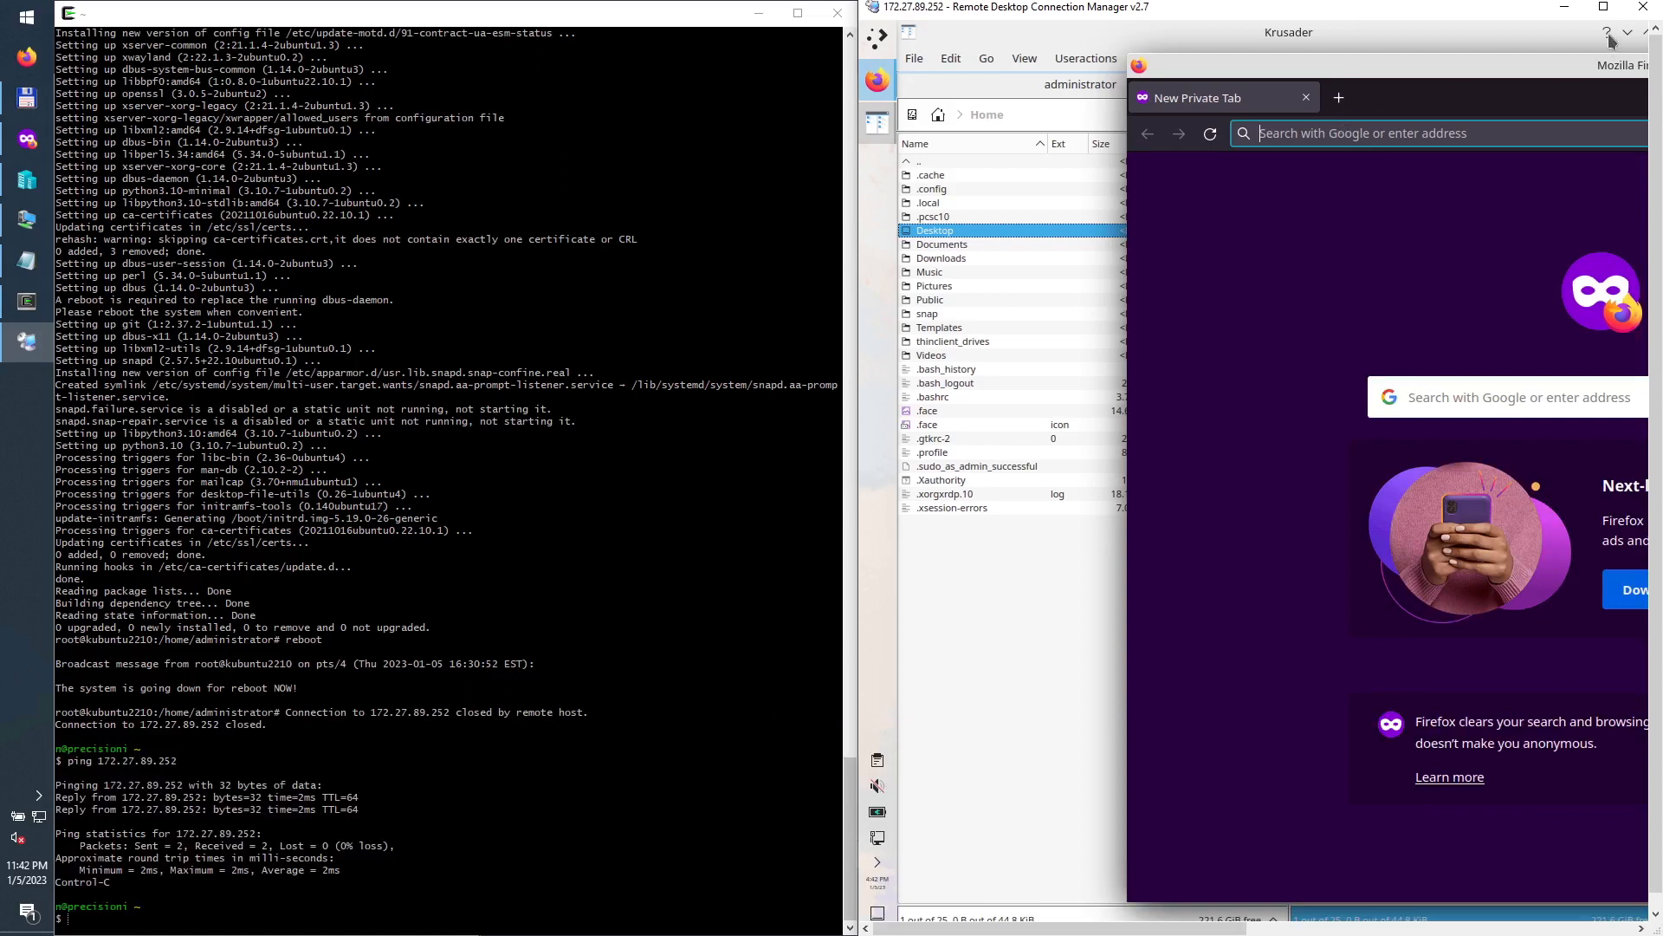
pyautogui.click(1643, 7)
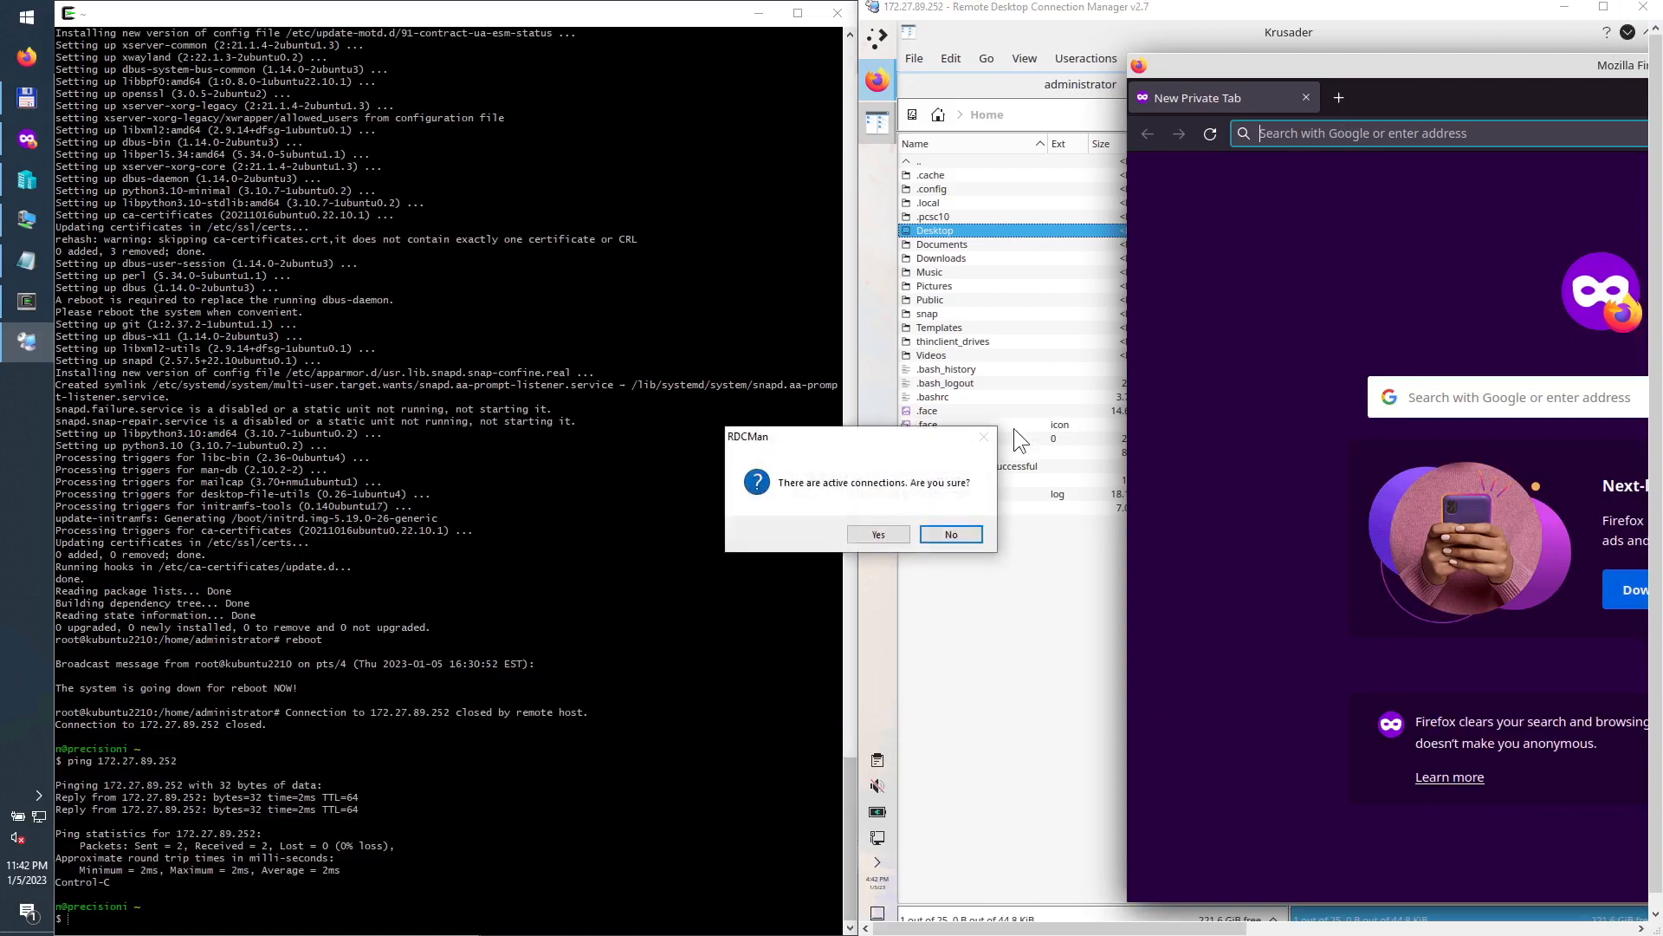
pyautogui.click(880, 532)
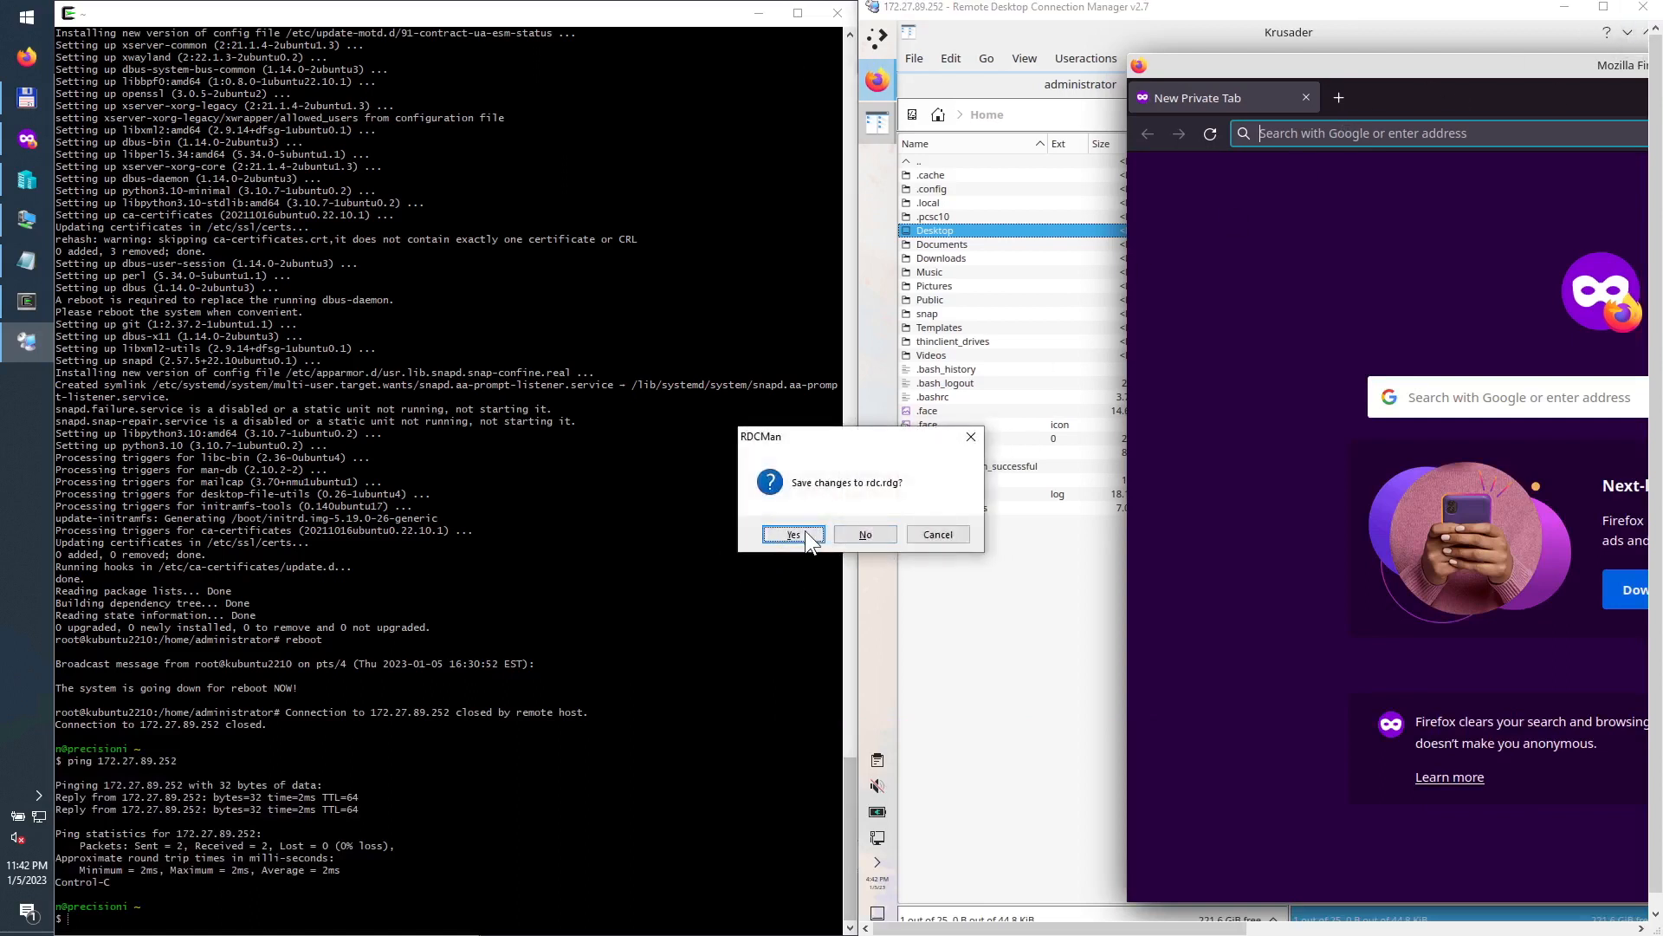
pyautogui.click(805, 532)
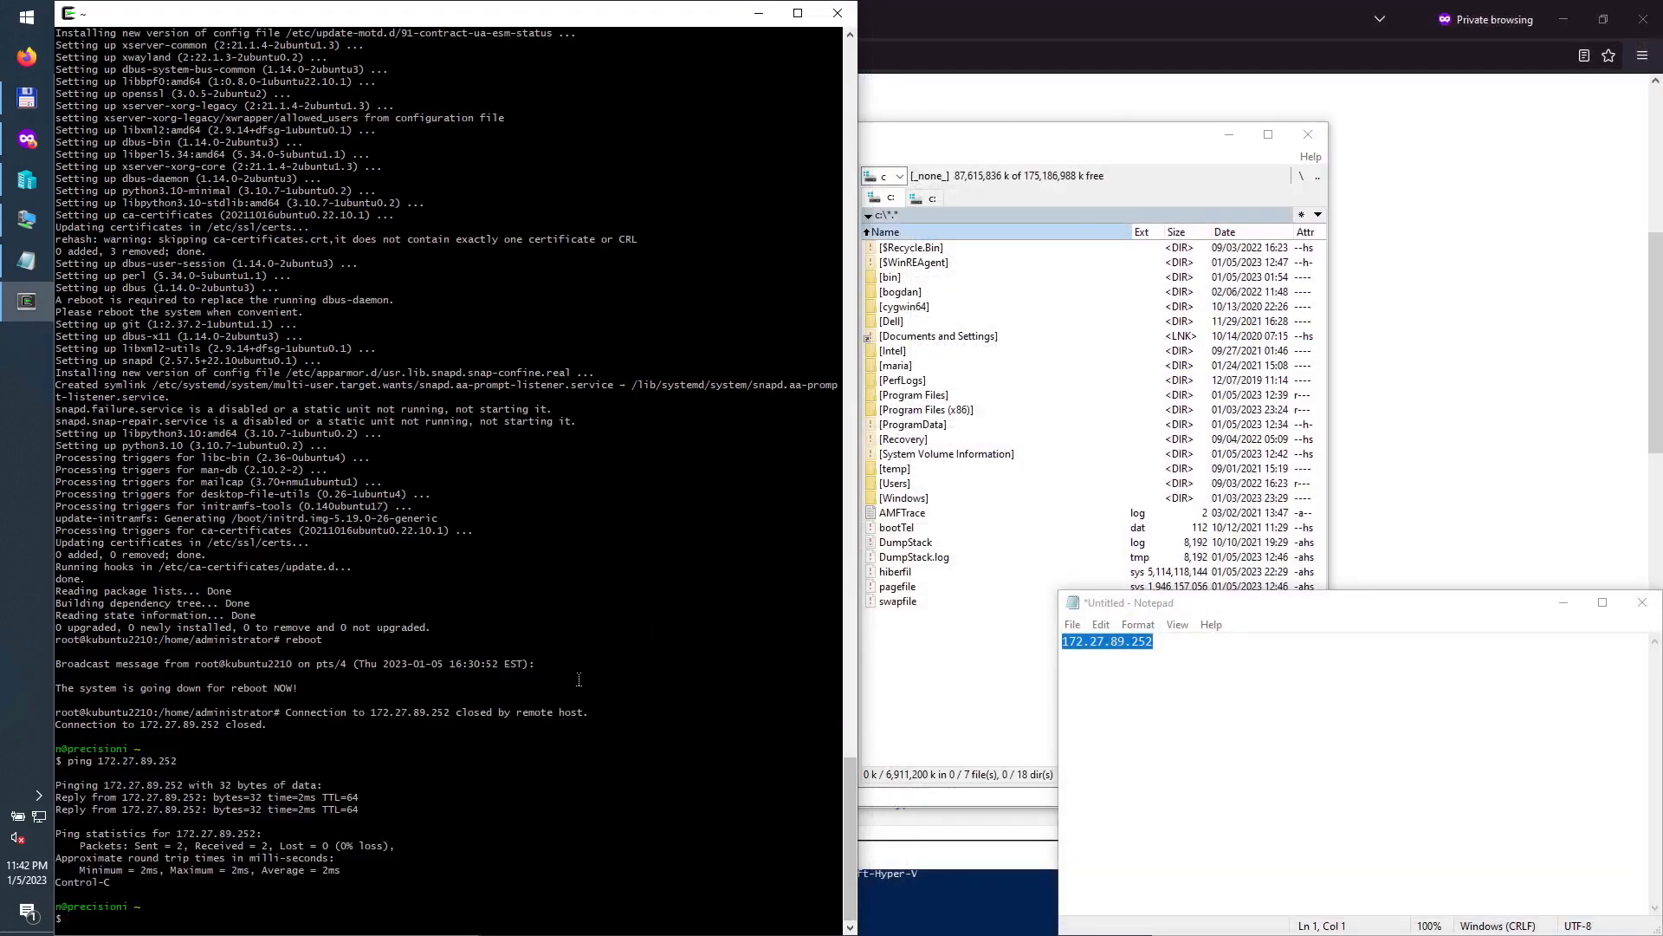
pyautogui.press('Up')
pyautogui.press('Up')
# Step: Relaunch RDCMan from Total Commander, connect to 172.27.89.252, maximize it, and reconnect the session
pyautogui.click(33, 101)
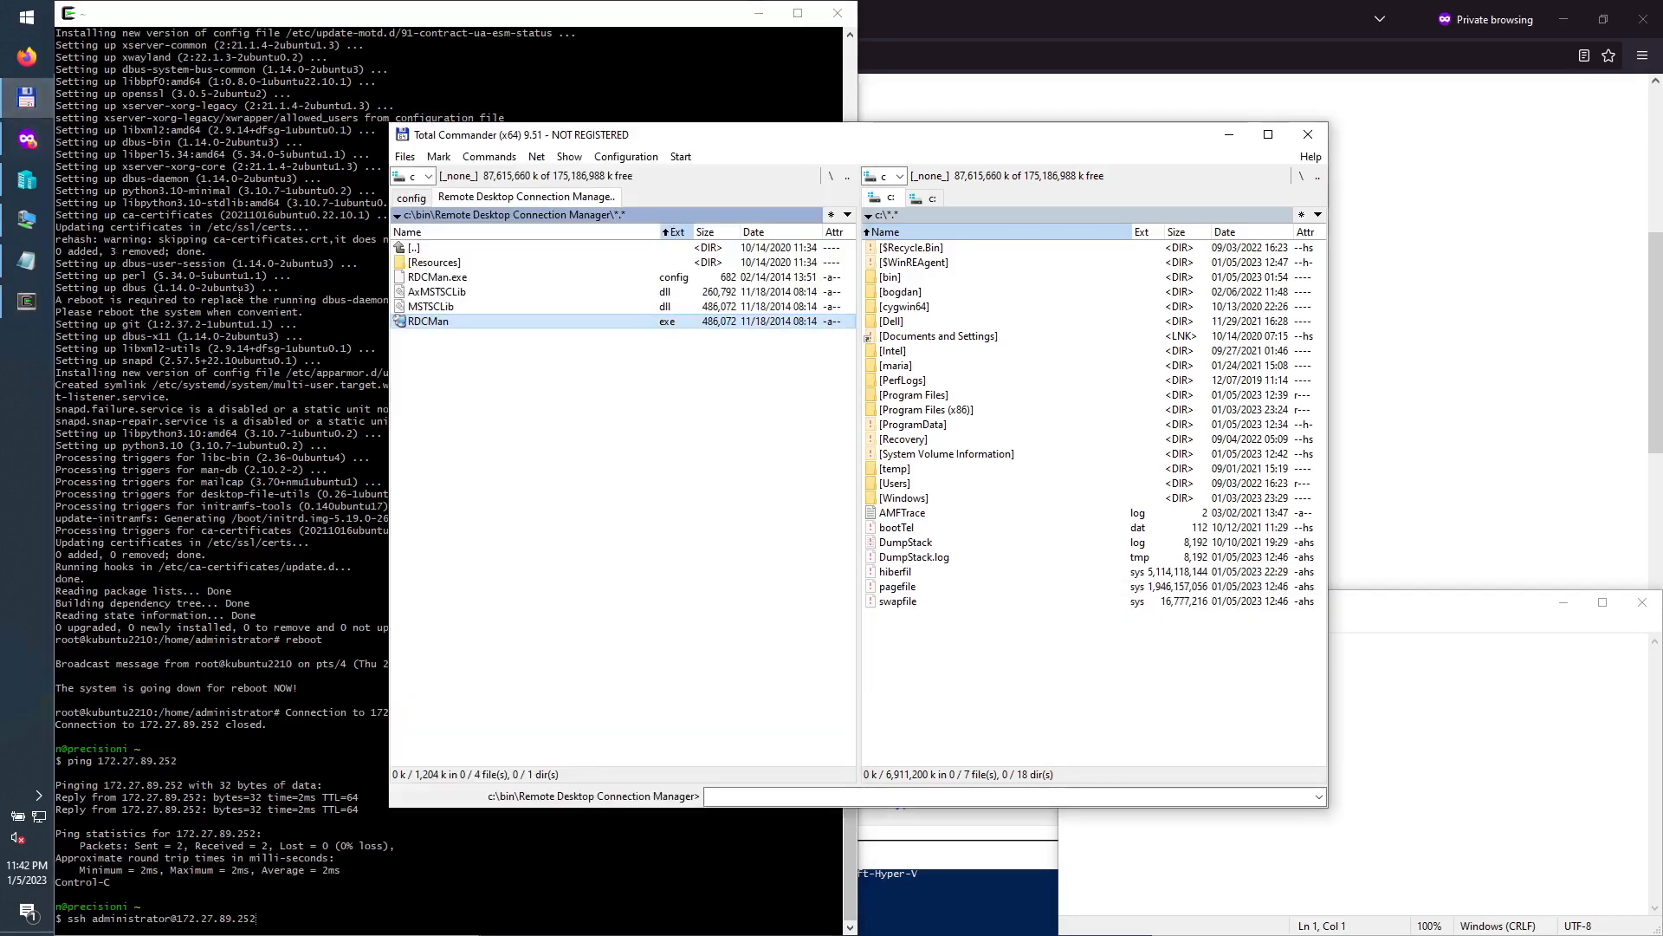
pyautogui.doubleClick(428, 324)
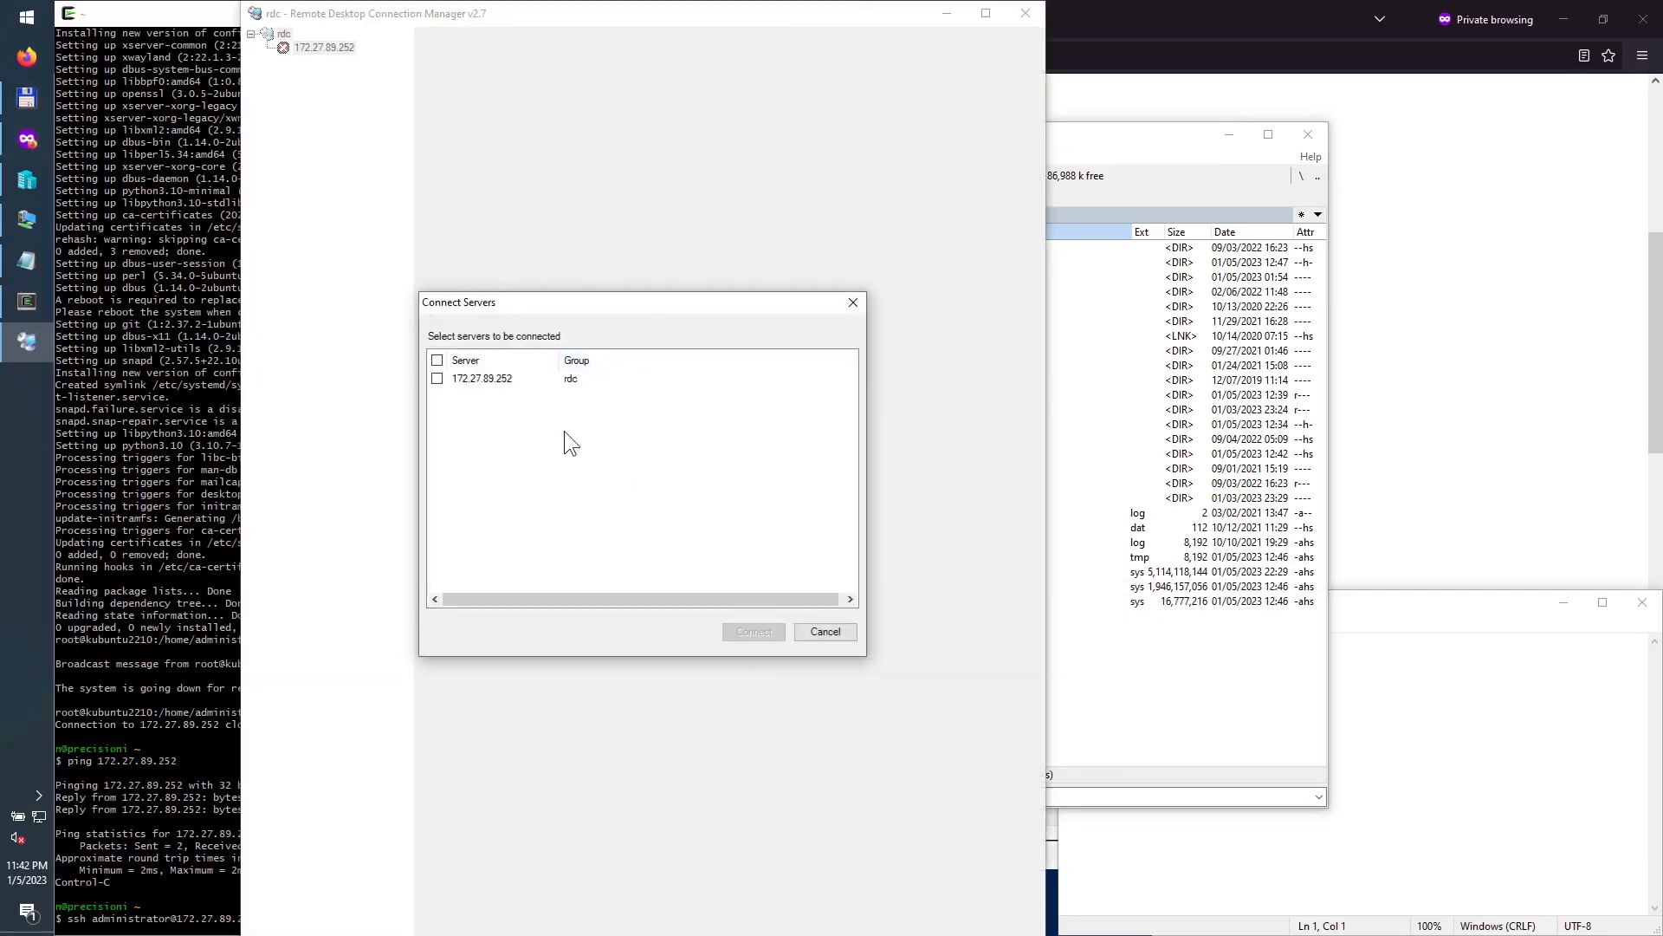
pyautogui.click(438, 361)
pyautogui.click(741, 628)
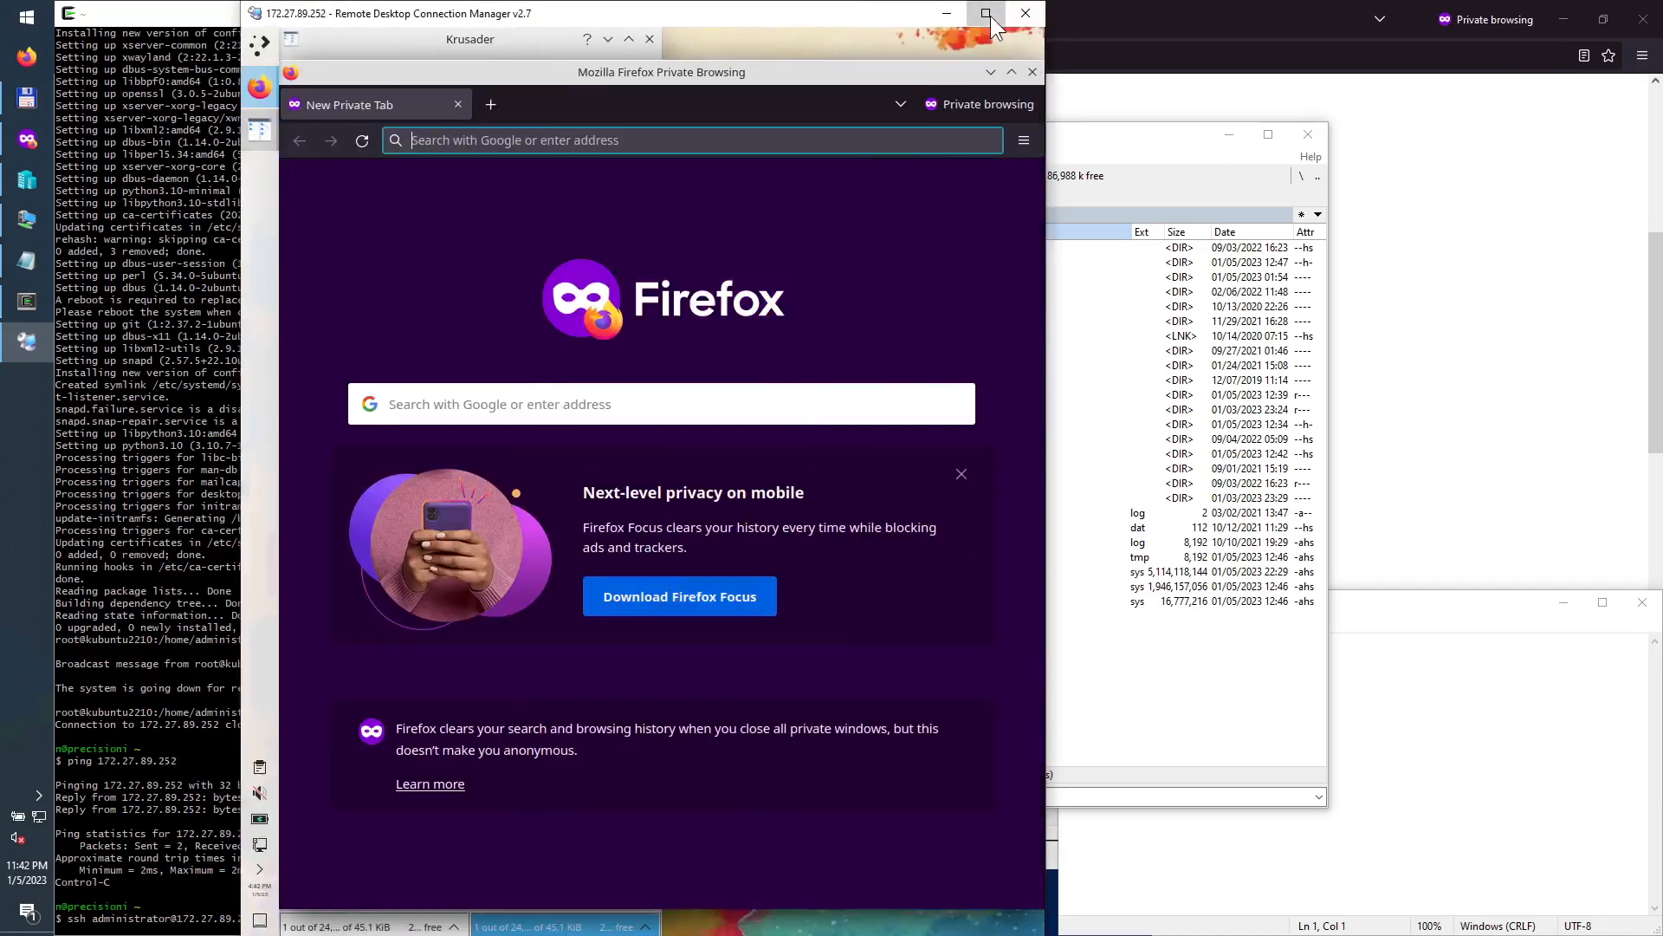
pyautogui.click(988, 14)
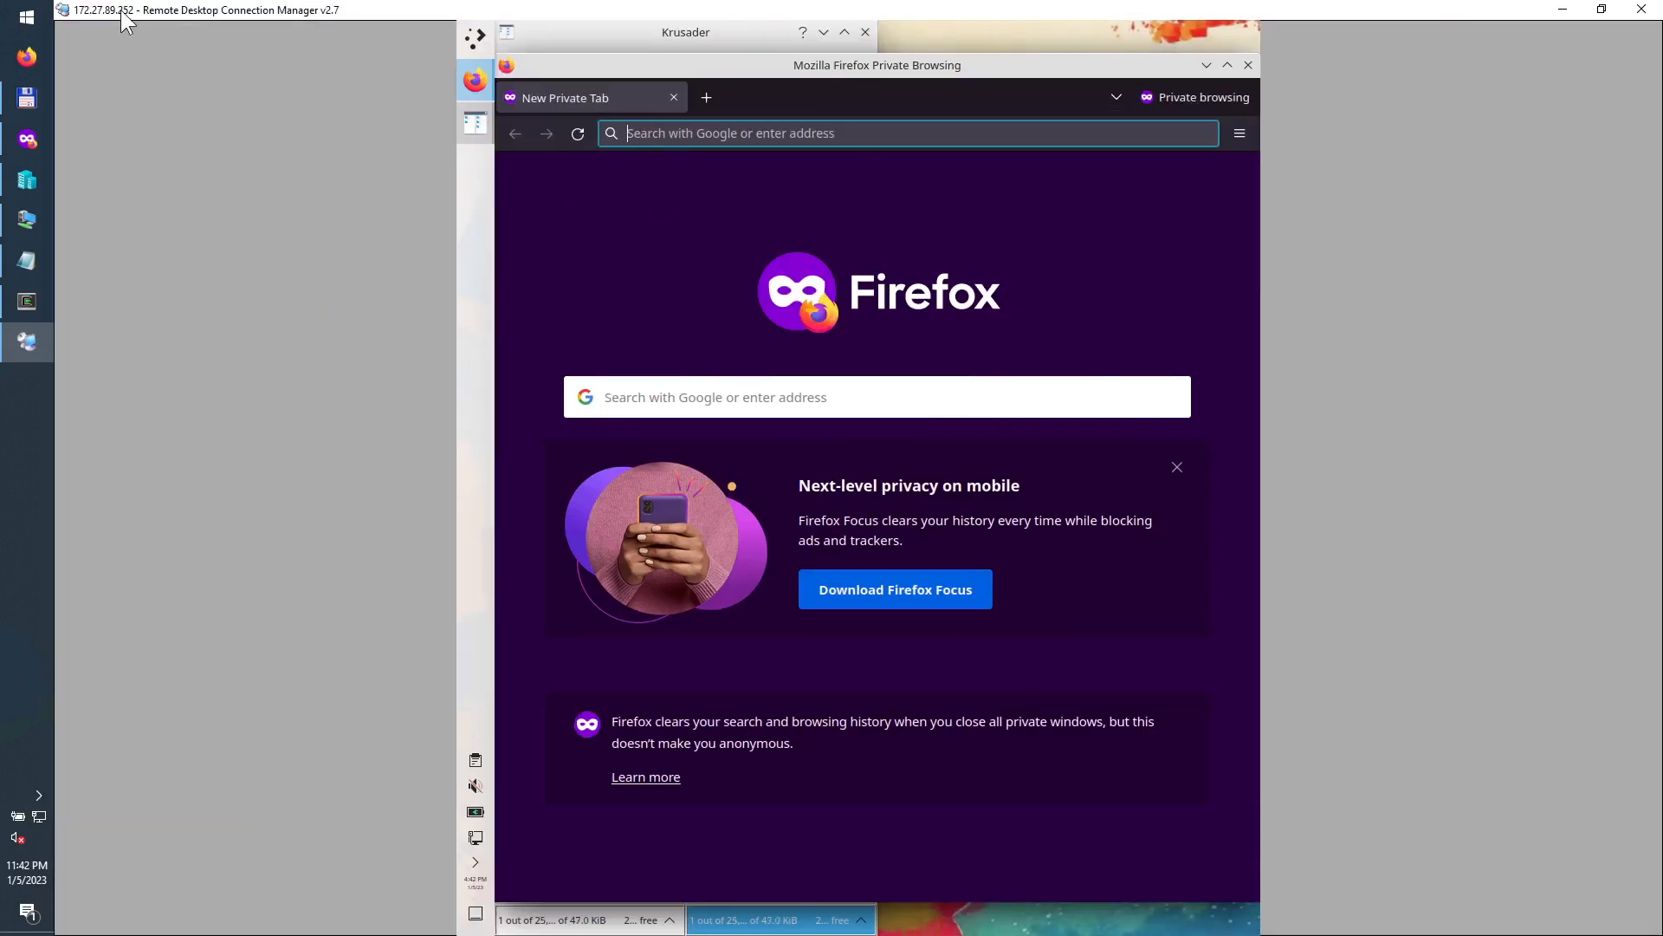
pyautogui.click(149, 29)
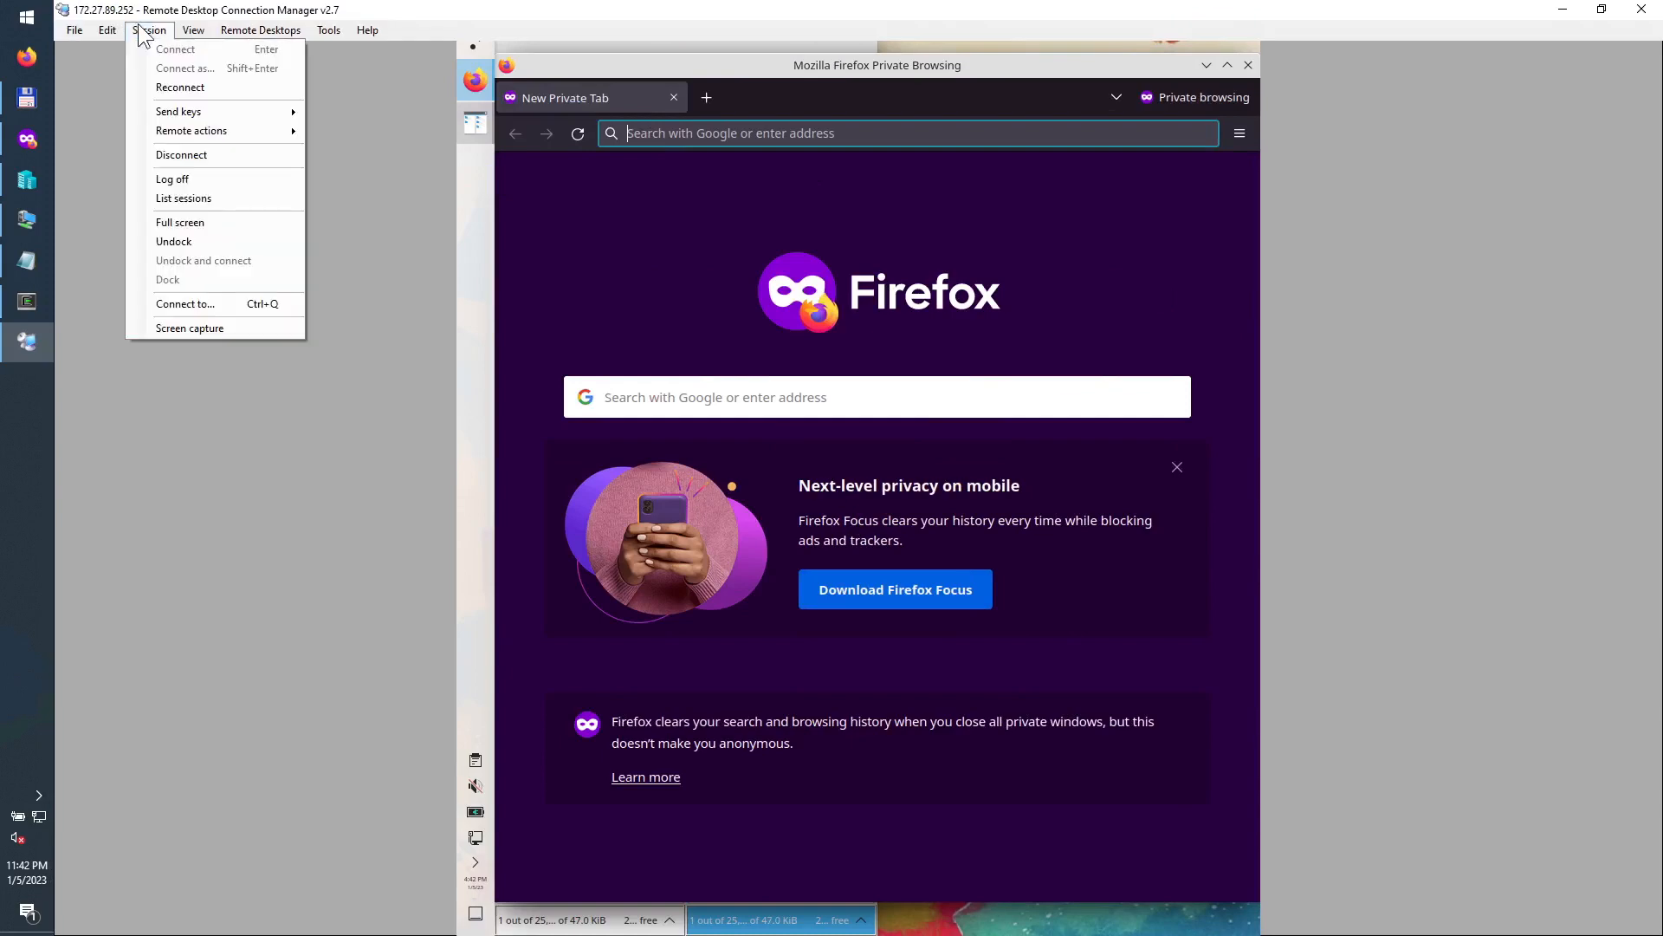
pyautogui.click(167, 87)
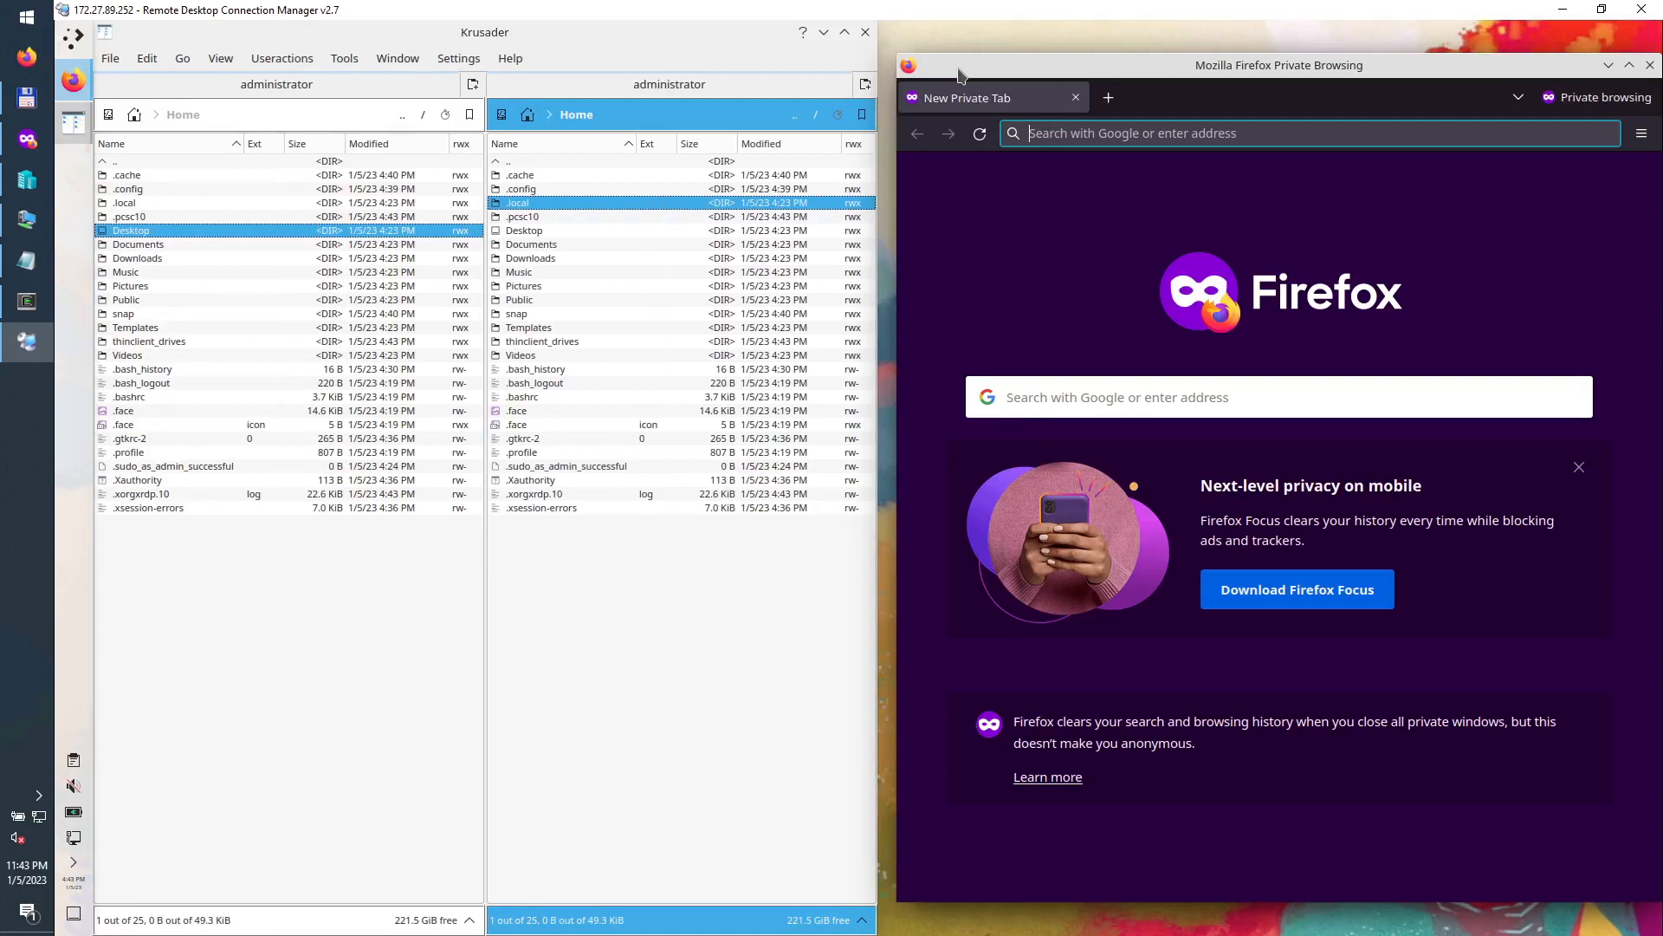
# Step: Snap the Firefox window to the right half beside Krusader using Meta+arrow keys
pyautogui.press('super+Right')
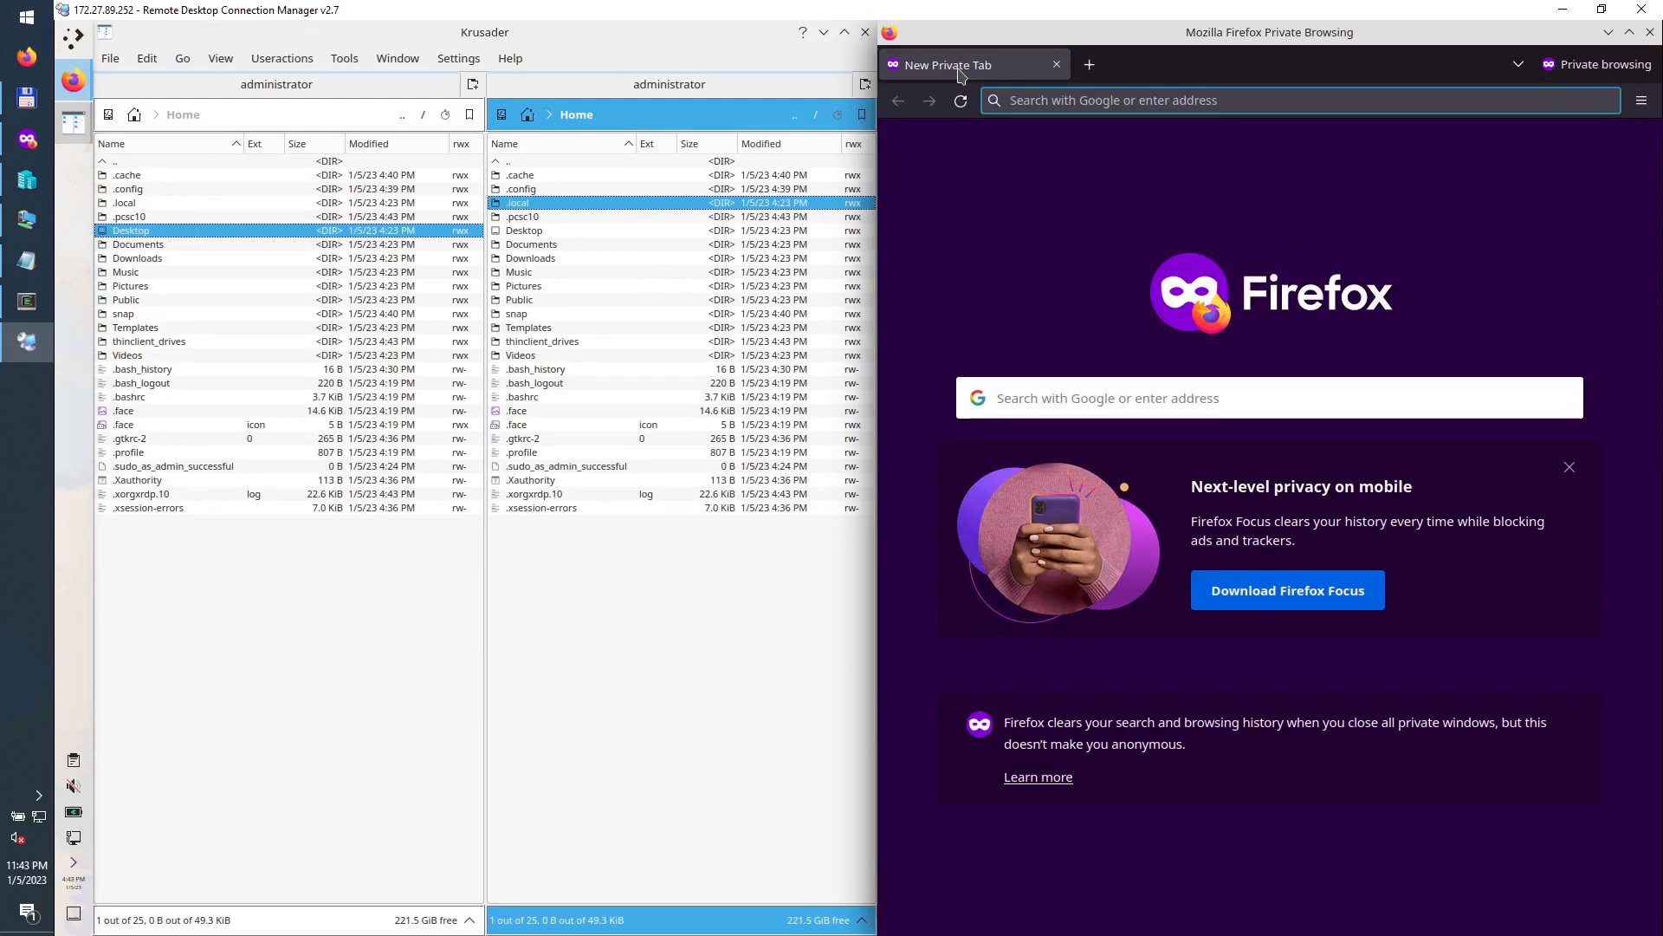
pyautogui.press('super+Left')
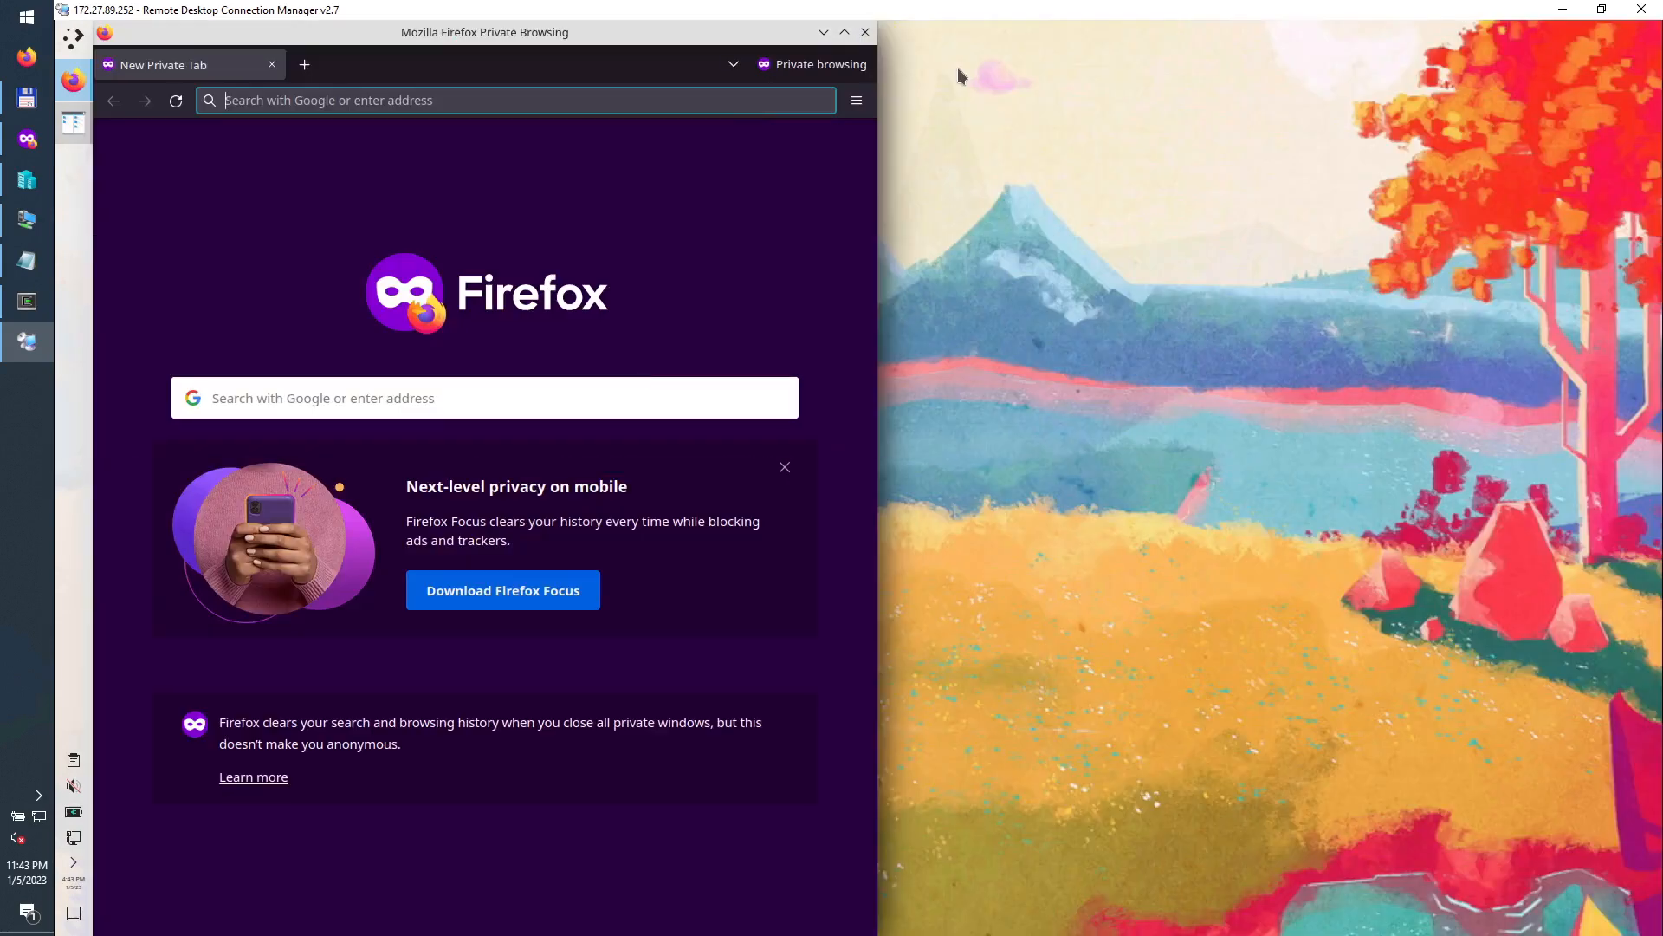
pyautogui.press('super+Right')
pyautogui.press('super+Left')
pyautogui.press('super+Right')
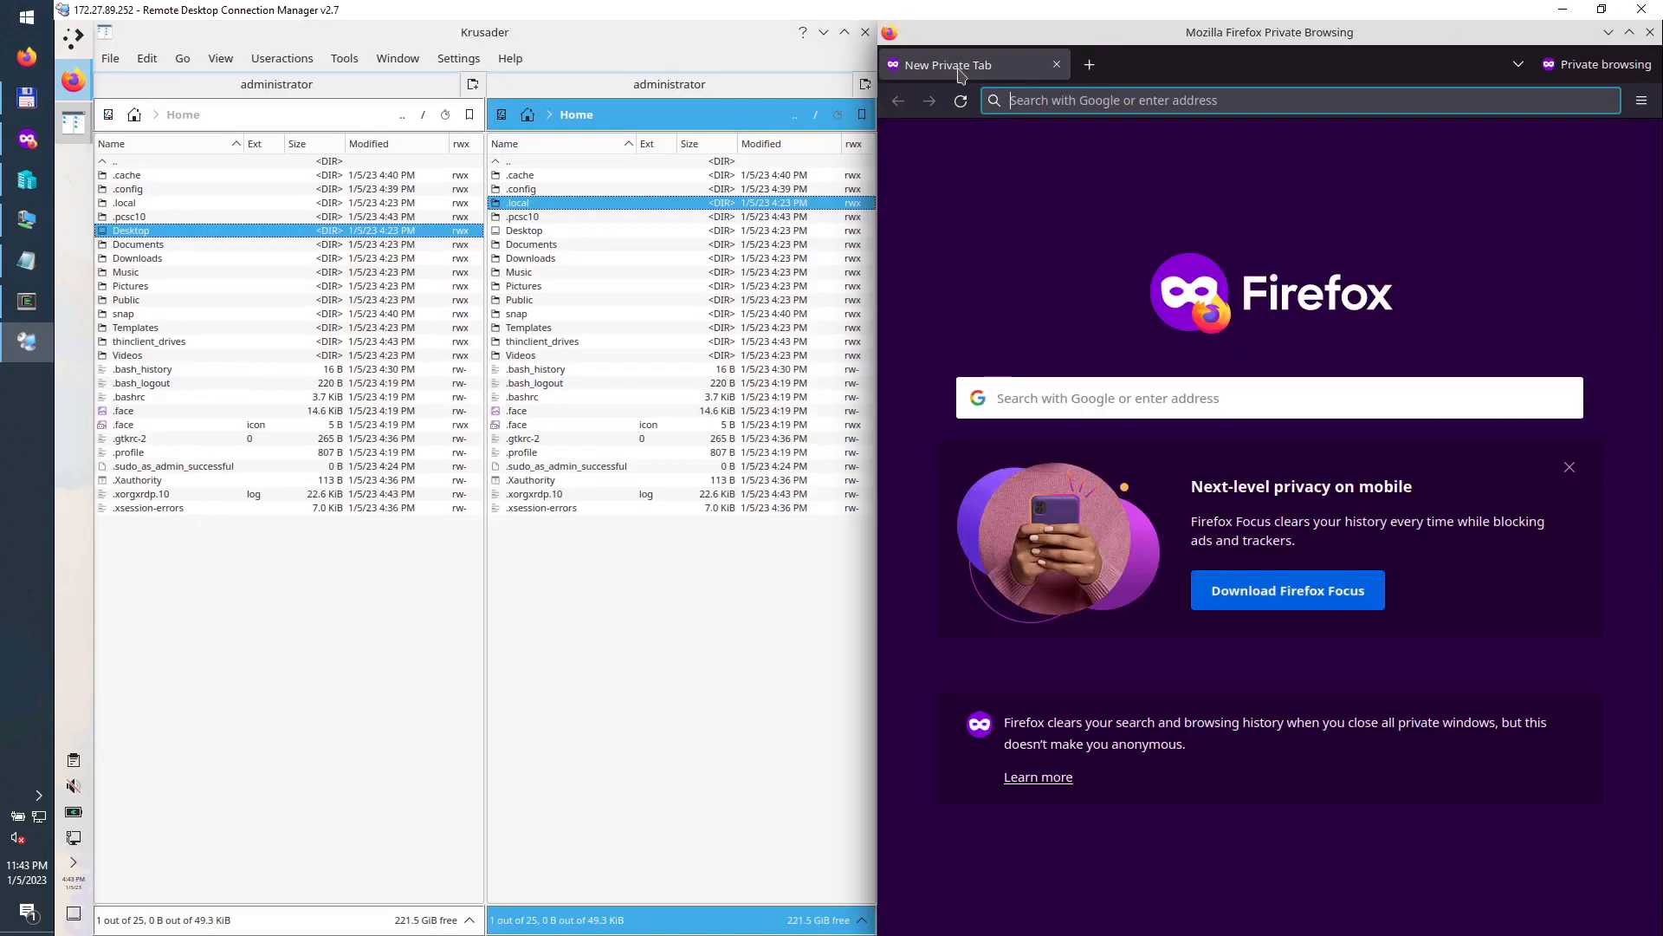
pyautogui.press('super+Left')
pyautogui.press('super+Right')
# Step: Load kde.org in the Firefox address bar
pyautogui.click(1103, 103)
pyautogui.write('kde.org')
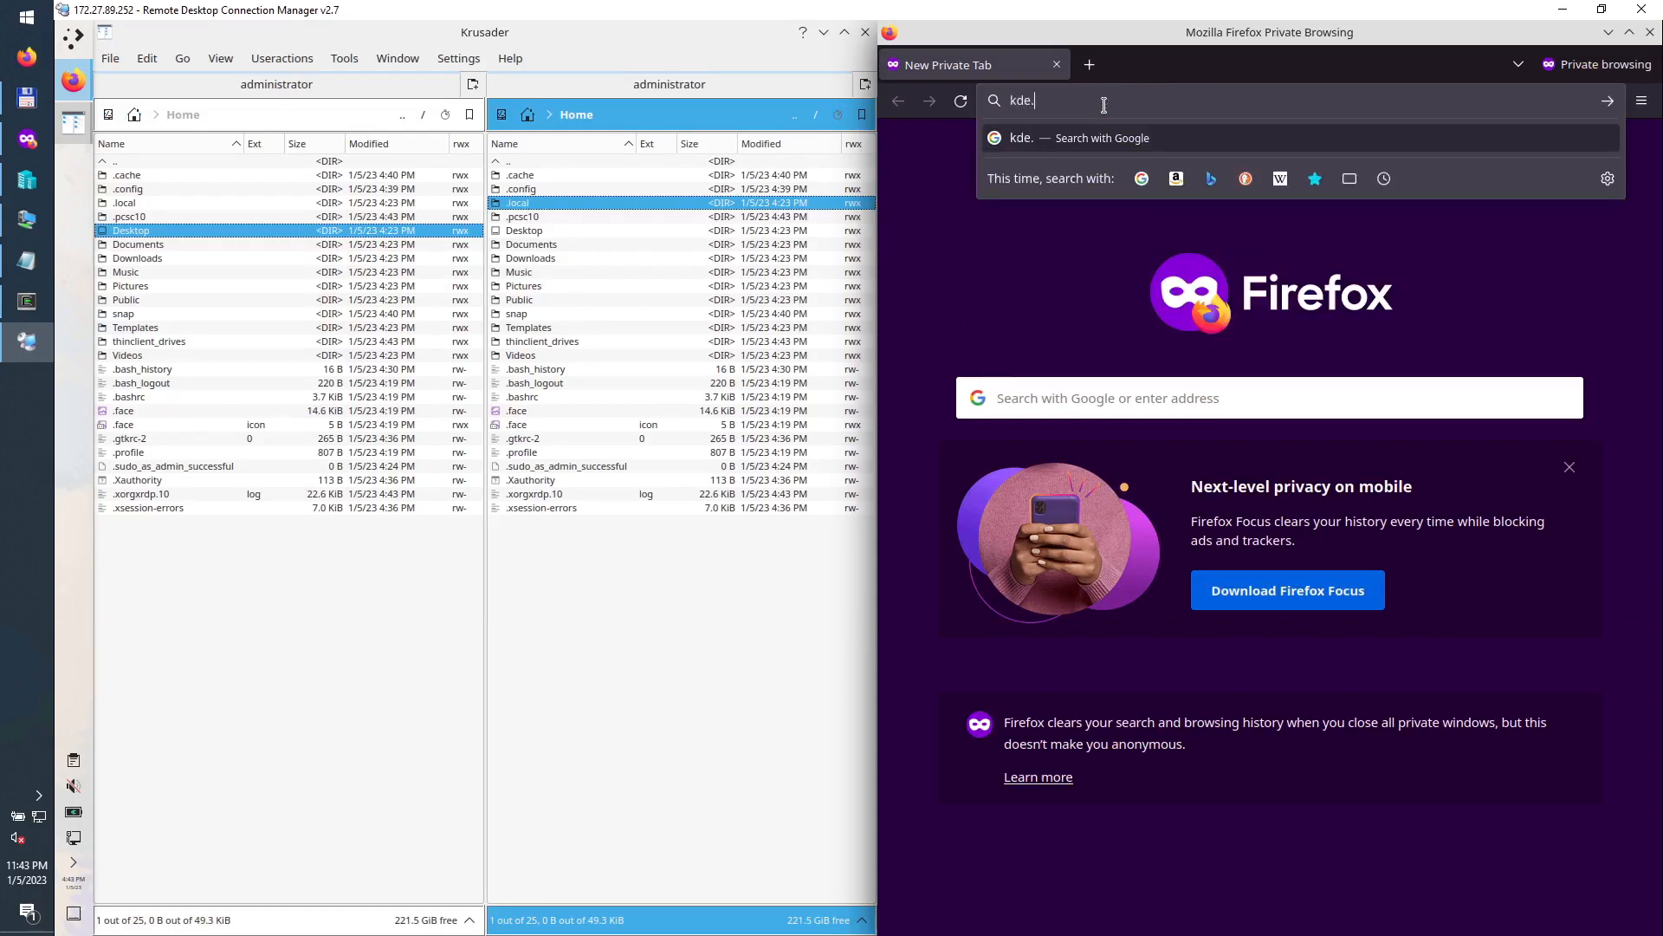
pyautogui.press('Return')
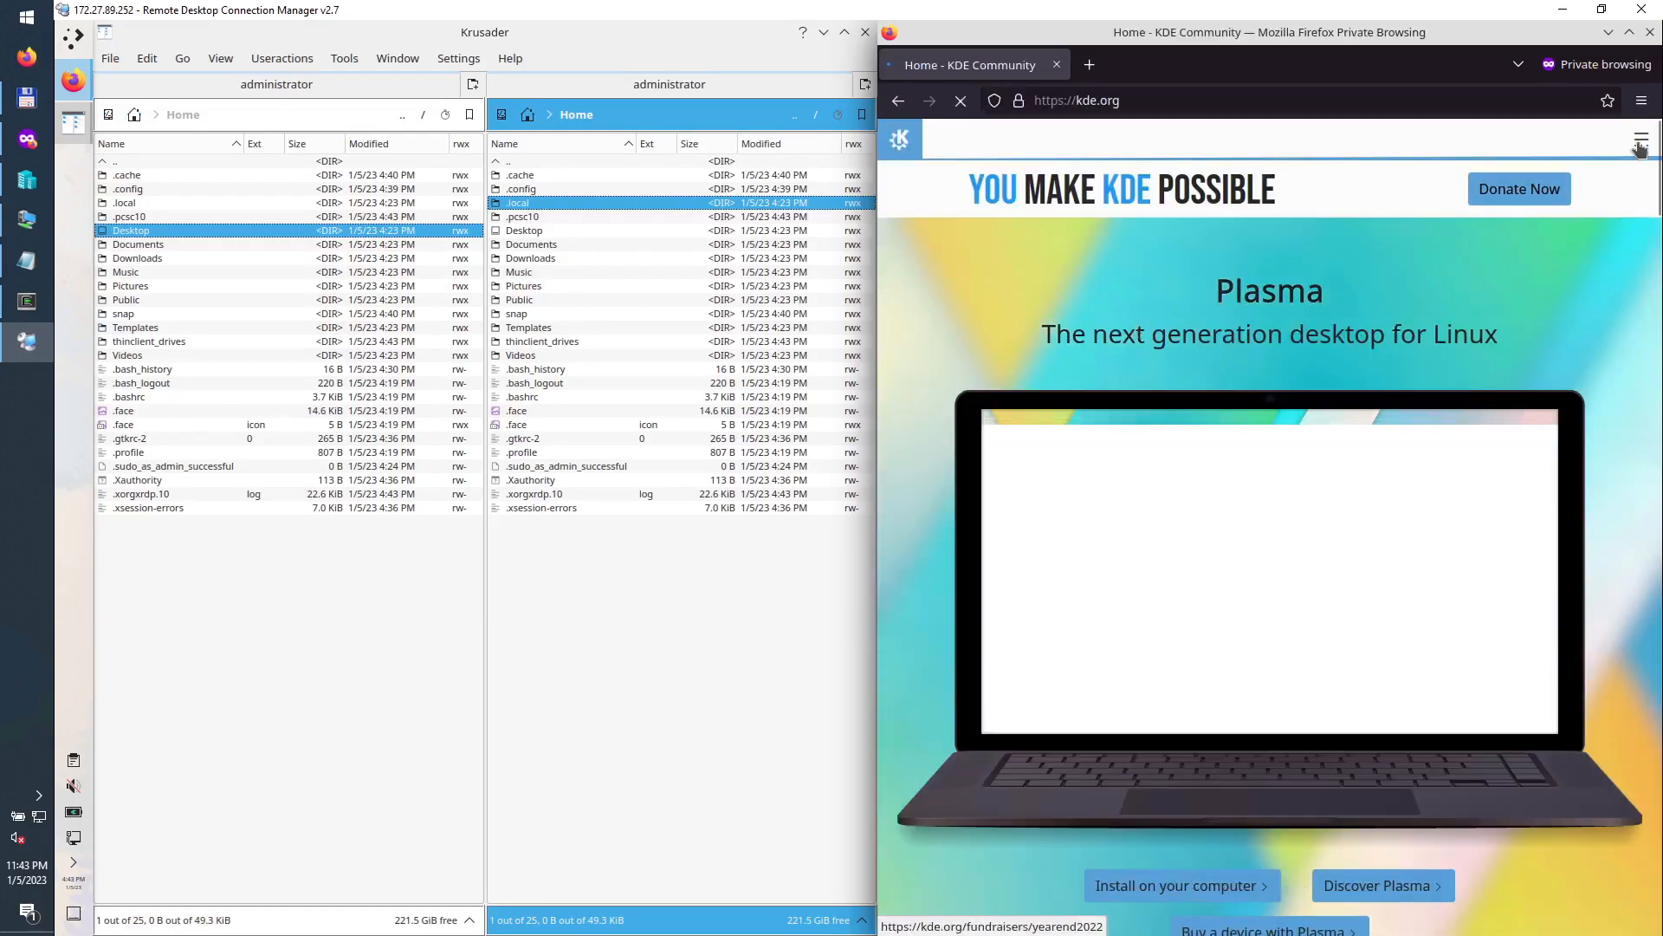
# Step: Go from kde.org's Get Involved page to the dedicated Development wiki page
pyautogui.click(1641, 140)
pyautogui.click(941, 266)
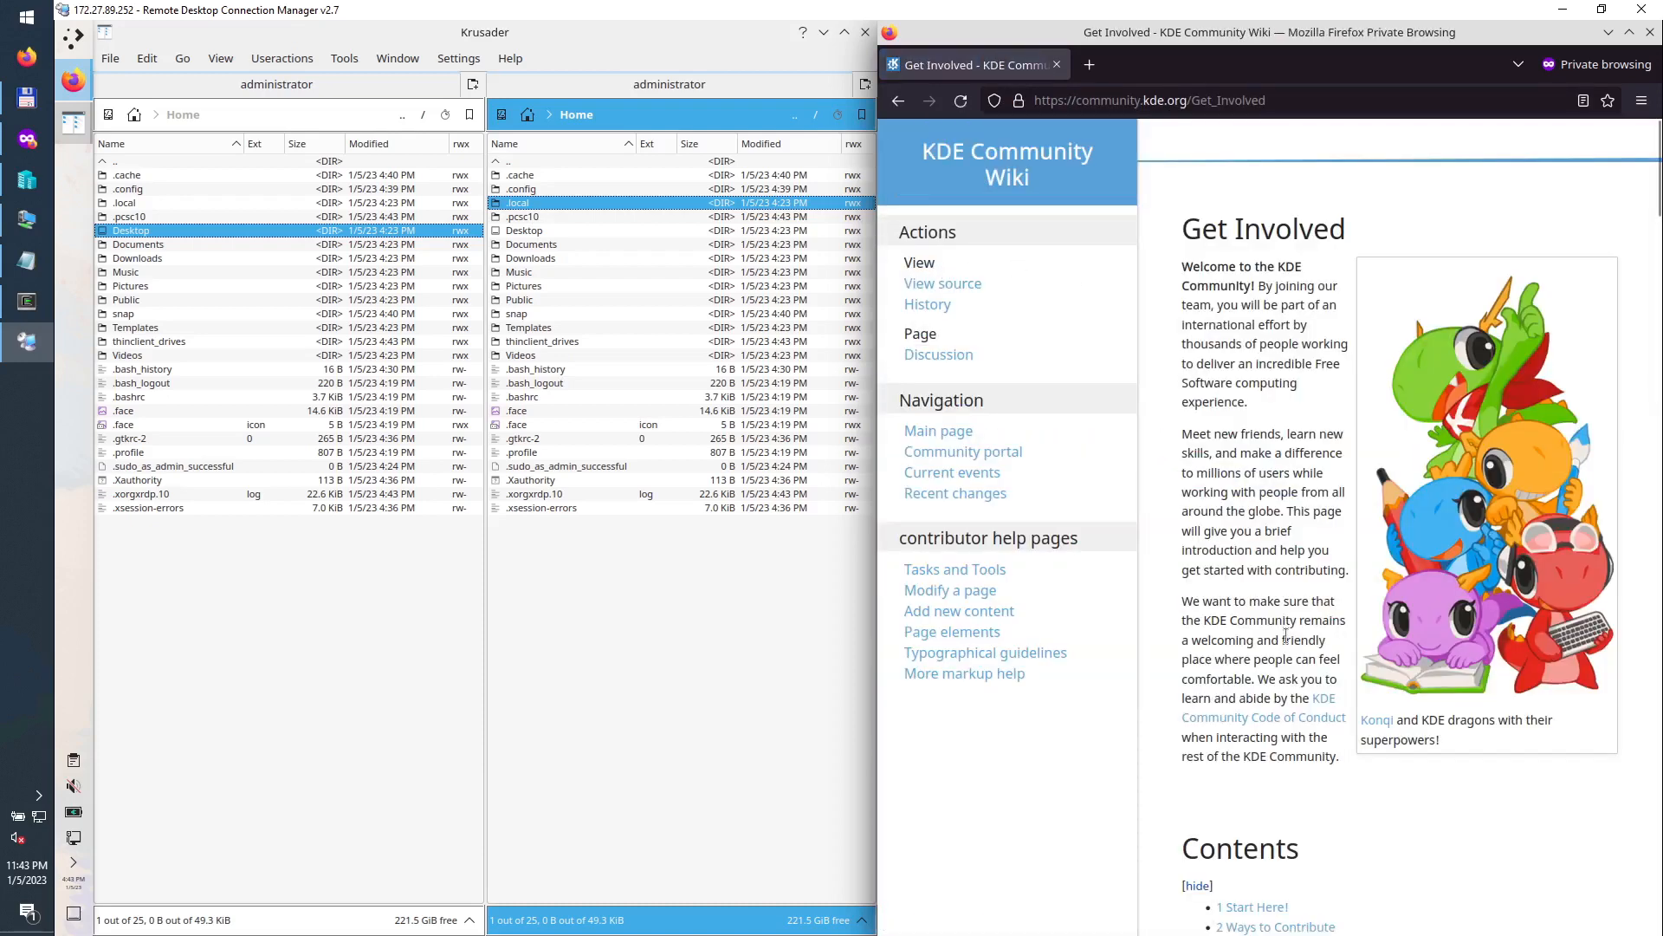
pyautogui.scroll(-5, 1286, 645)
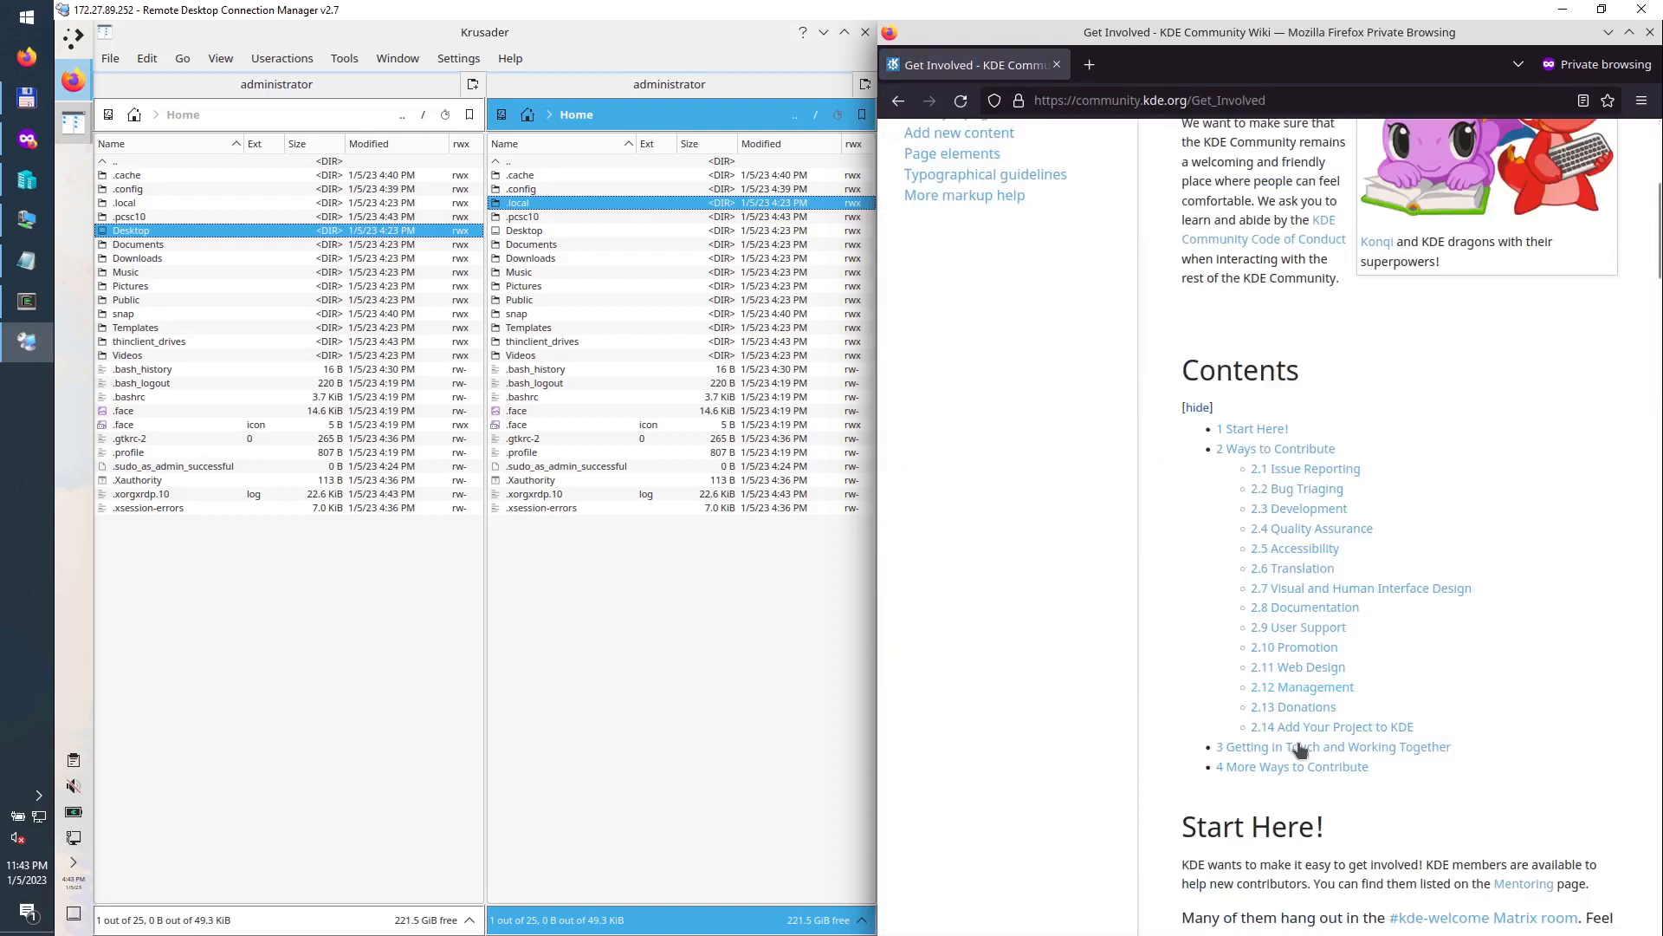
pyautogui.click(1306, 509)
pyautogui.click(1274, 147)
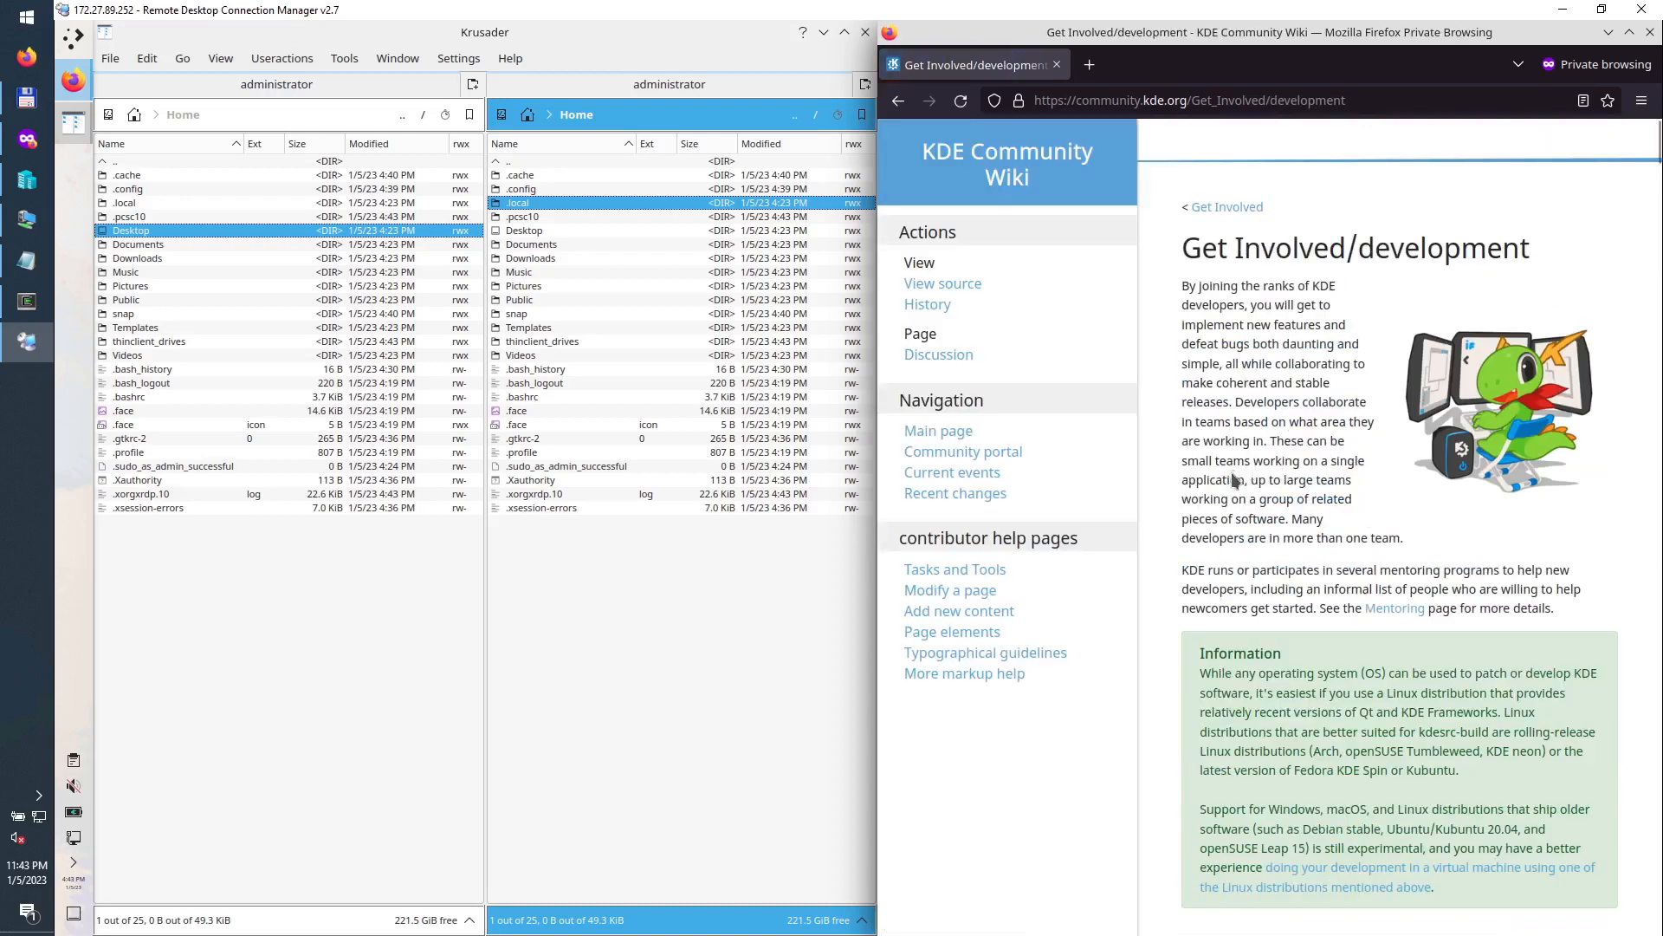
# Step: Read the Information box, highlighting its text and the words Kubuntu and Windows
pyautogui.scroll(-5, 1280, 495)
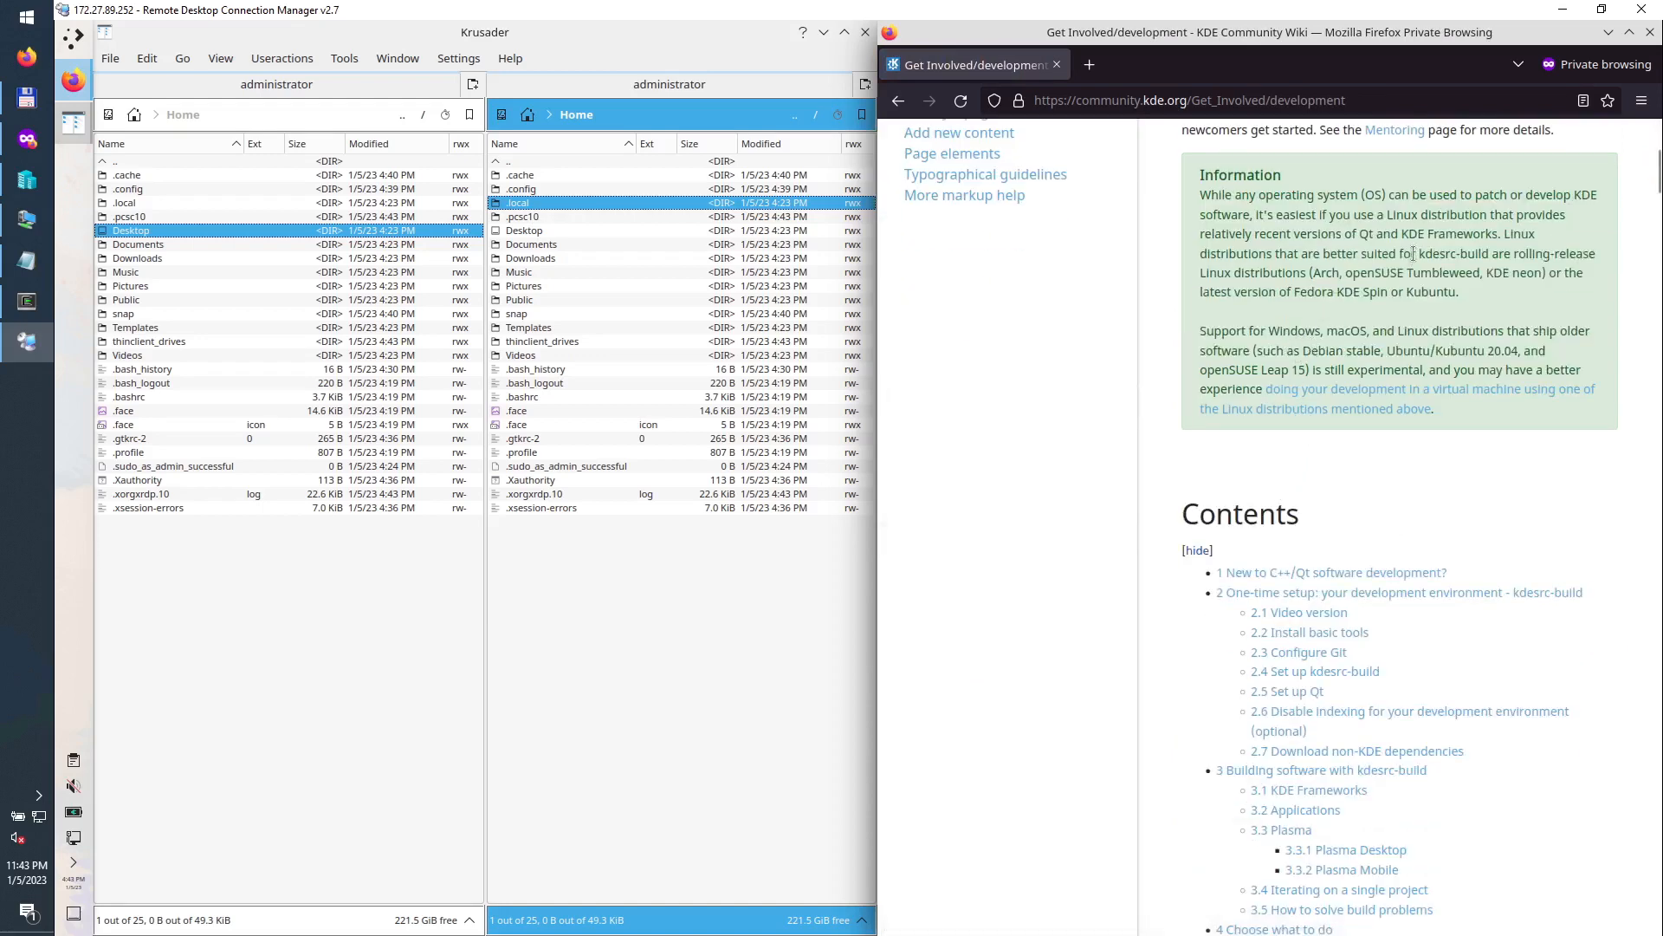
pyautogui.moveTo(1352, 253); pyautogui.dragTo(1447, 253)
pyautogui.doubleClick(1425, 293)
pyautogui.doubleClick(1281, 335)
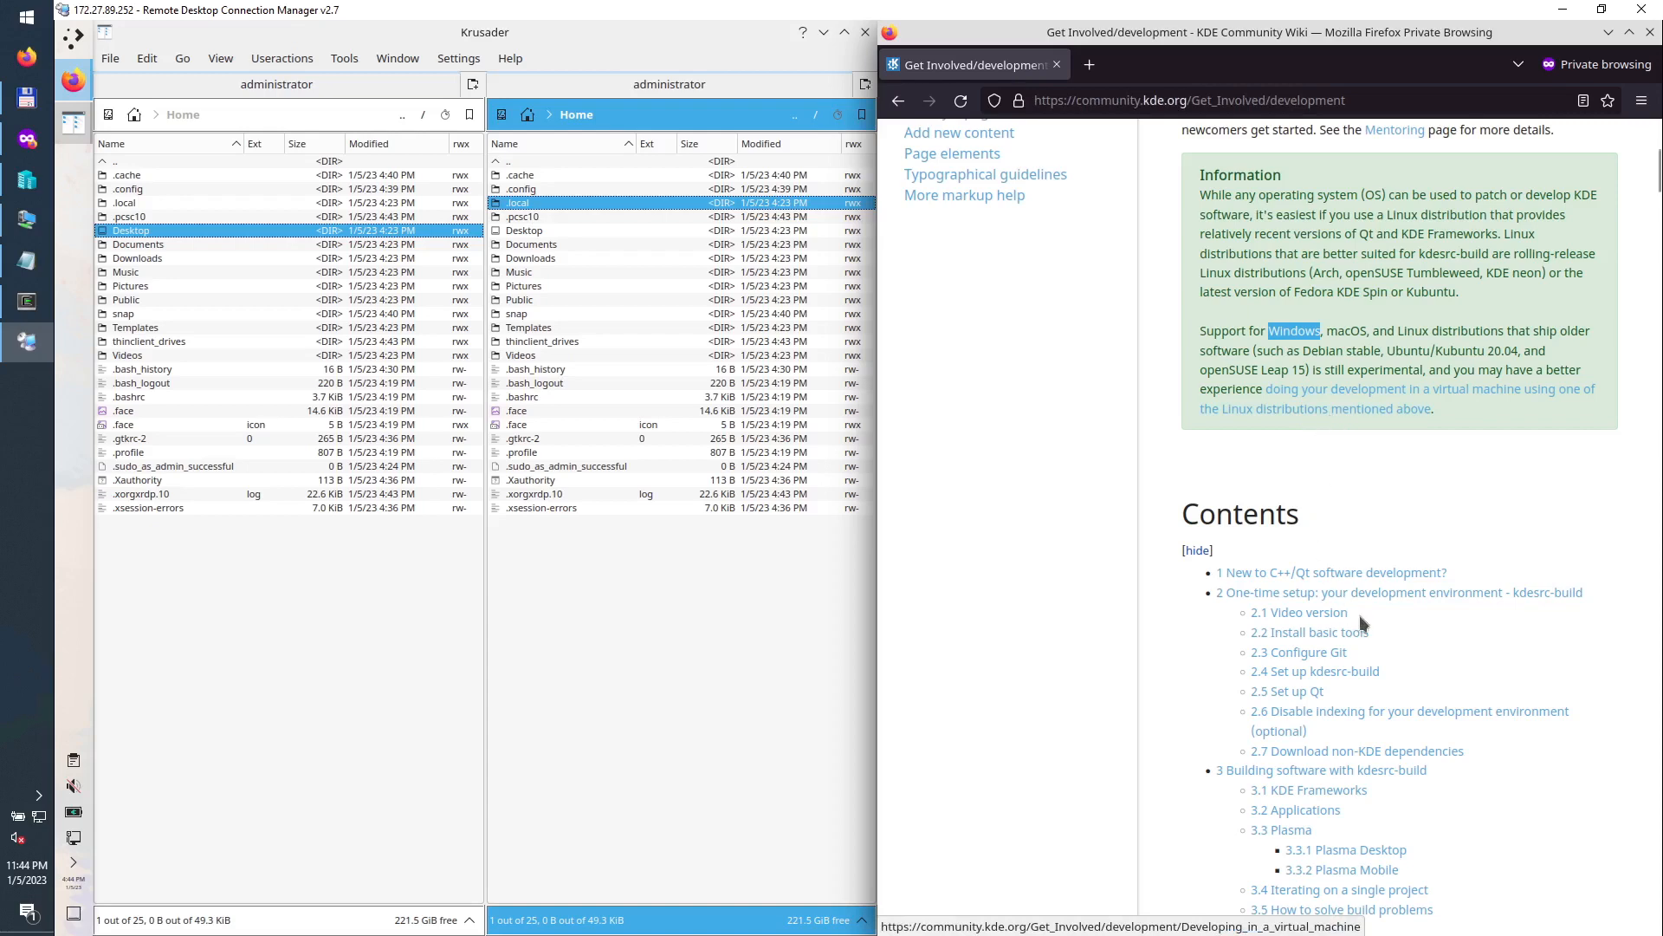
# Step: Copy the KDE Neon/Kubuntu command from the wiki's Install basic tools section
pyautogui.scroll(-6, 1358, 605)
pyautogui.scroll(-7, 1361, 632)
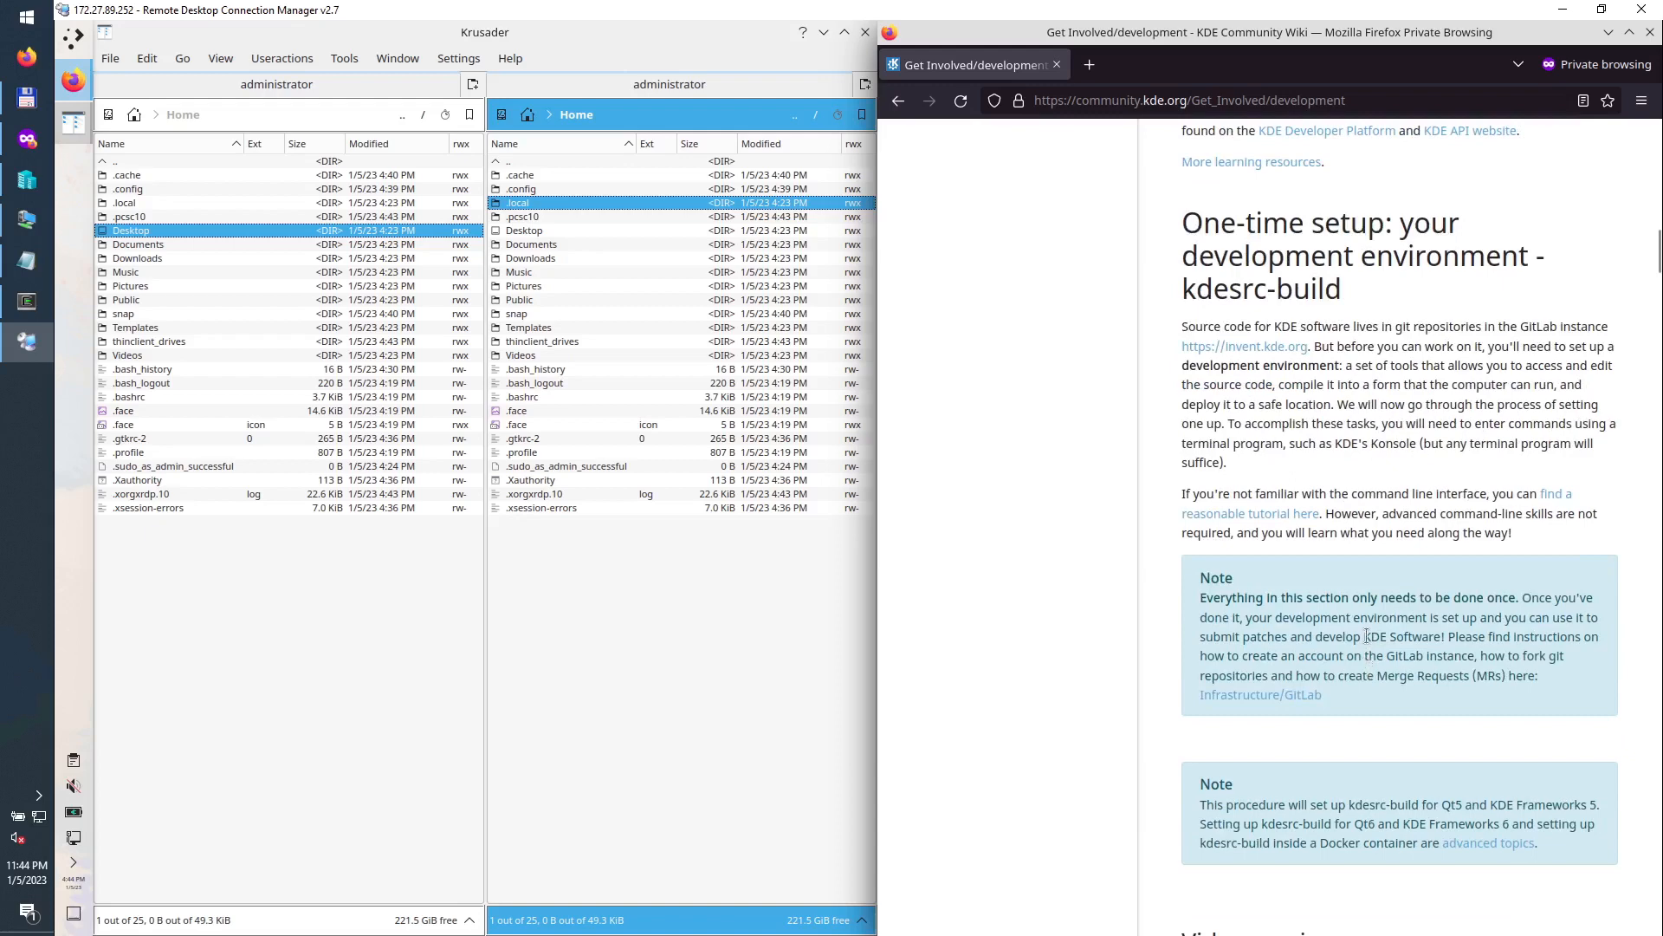
pyautogui.scroll(-7, 1365, 632)
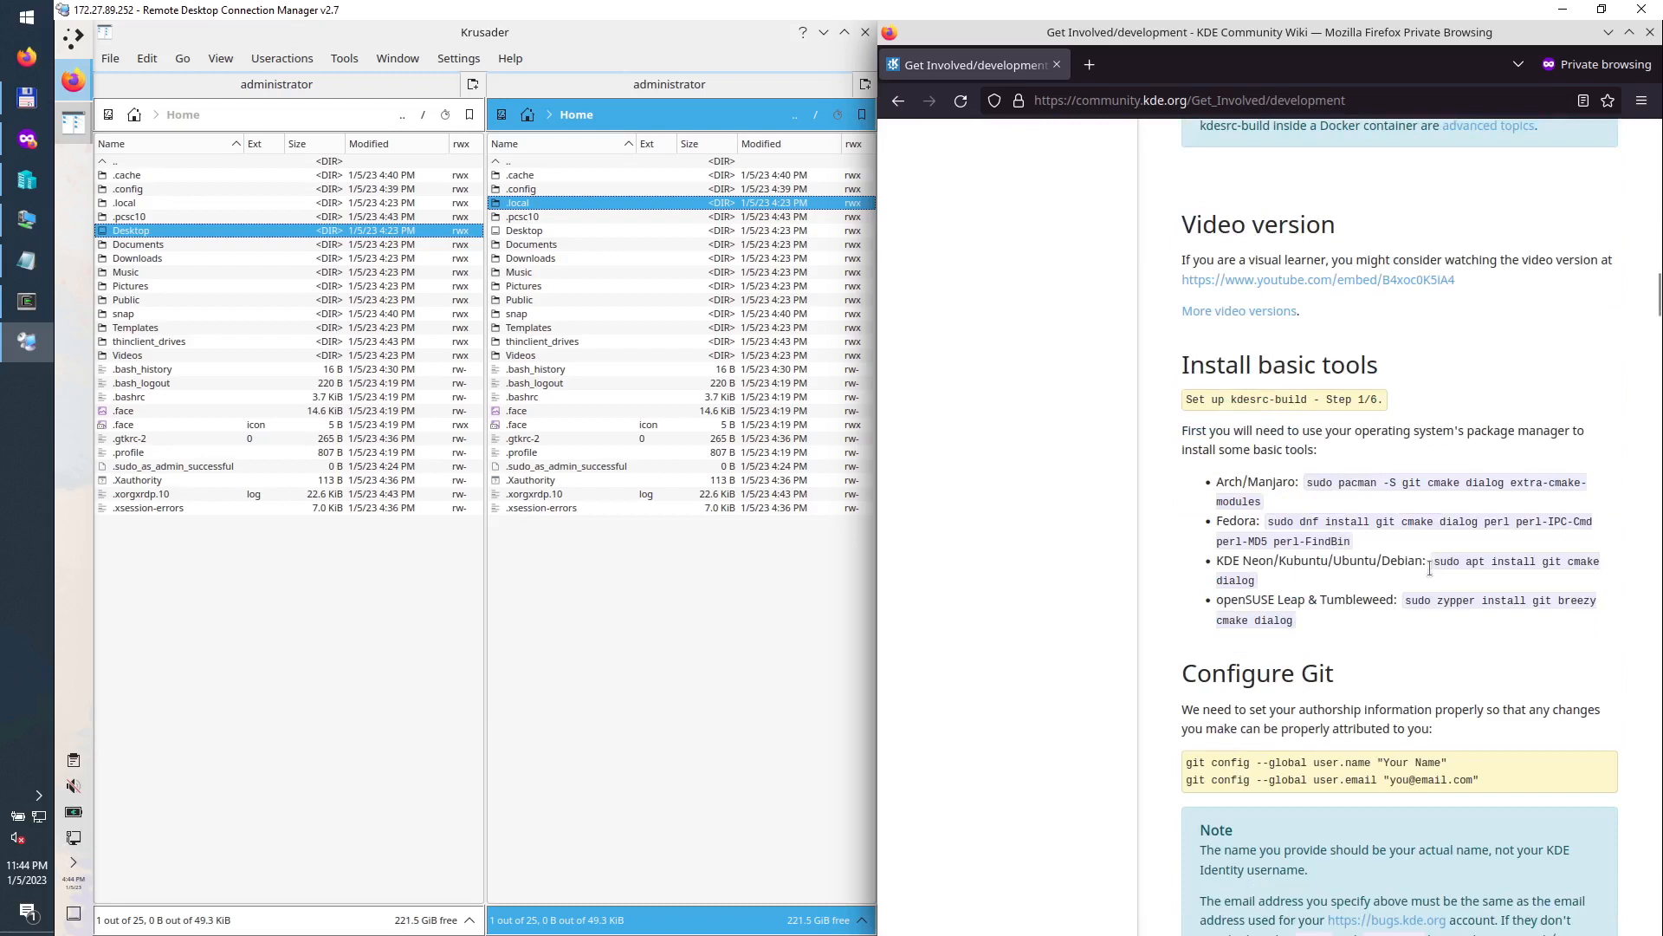
pyautogui.moveTo(1429, 570); pyautogui.dragTo(1261, 586)
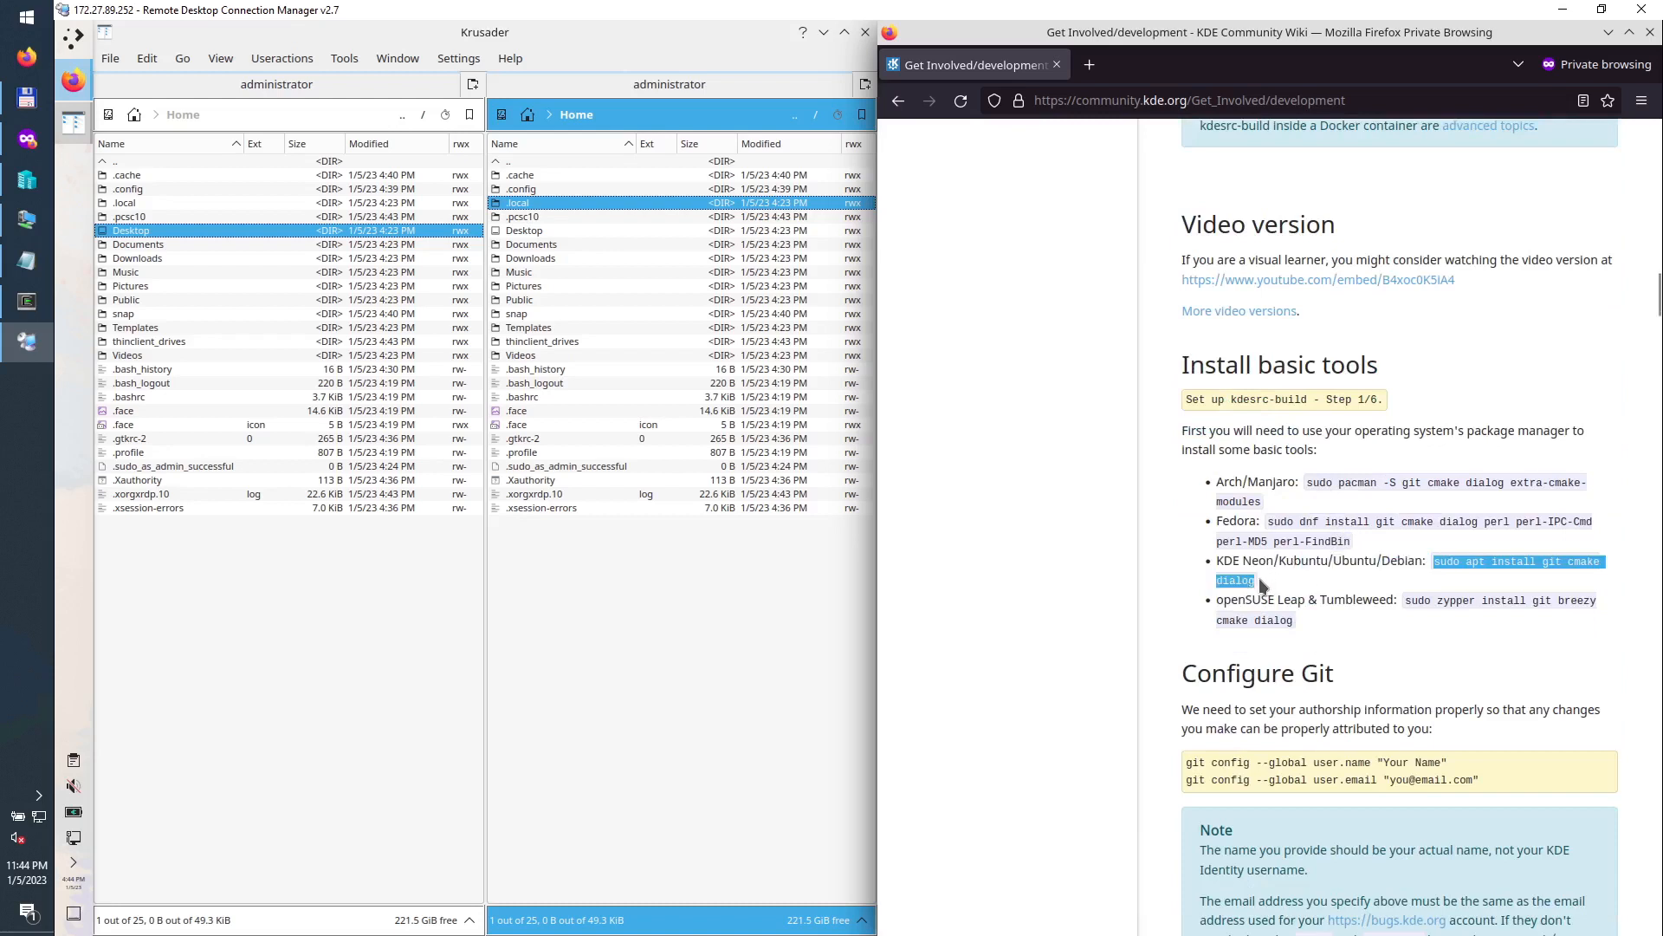
pyautogui.rightClick(1460, 559)
pyautogui.click(1477, 579)
# Step: Launch Konsole from the application launcher and tile it into the bottom-left quarter
pyautogui.click(73, 40)
pyautogui.click(621, 115)
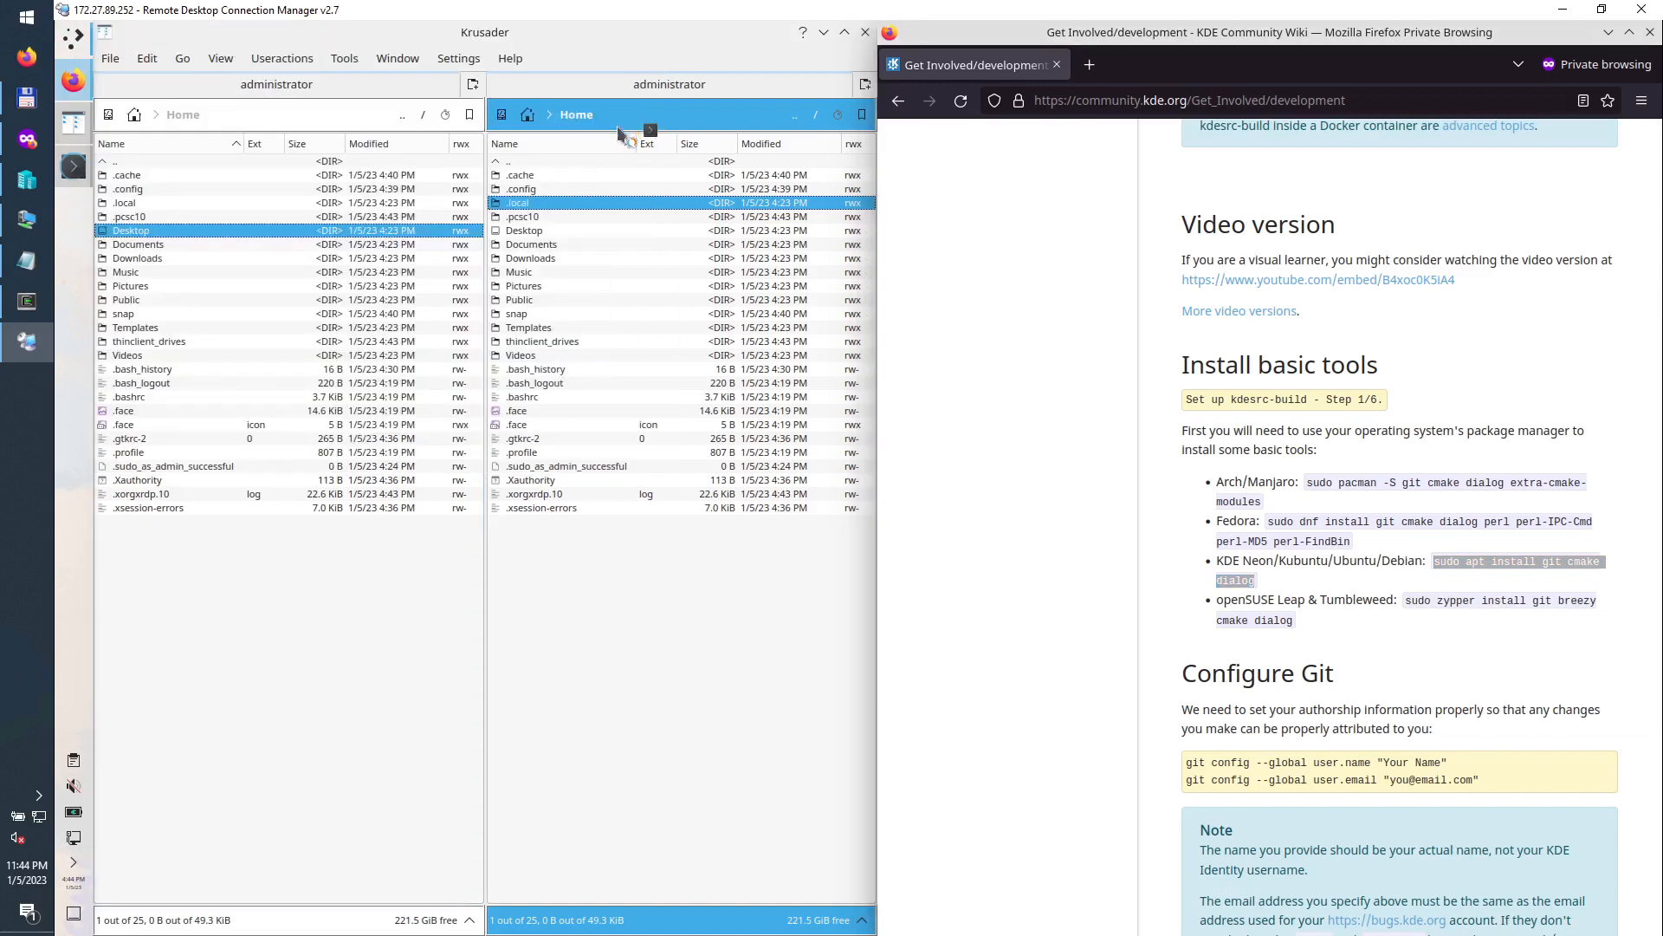
pyautogui.moveTo(842, 430); pyautogui.dragTo(57, 918)
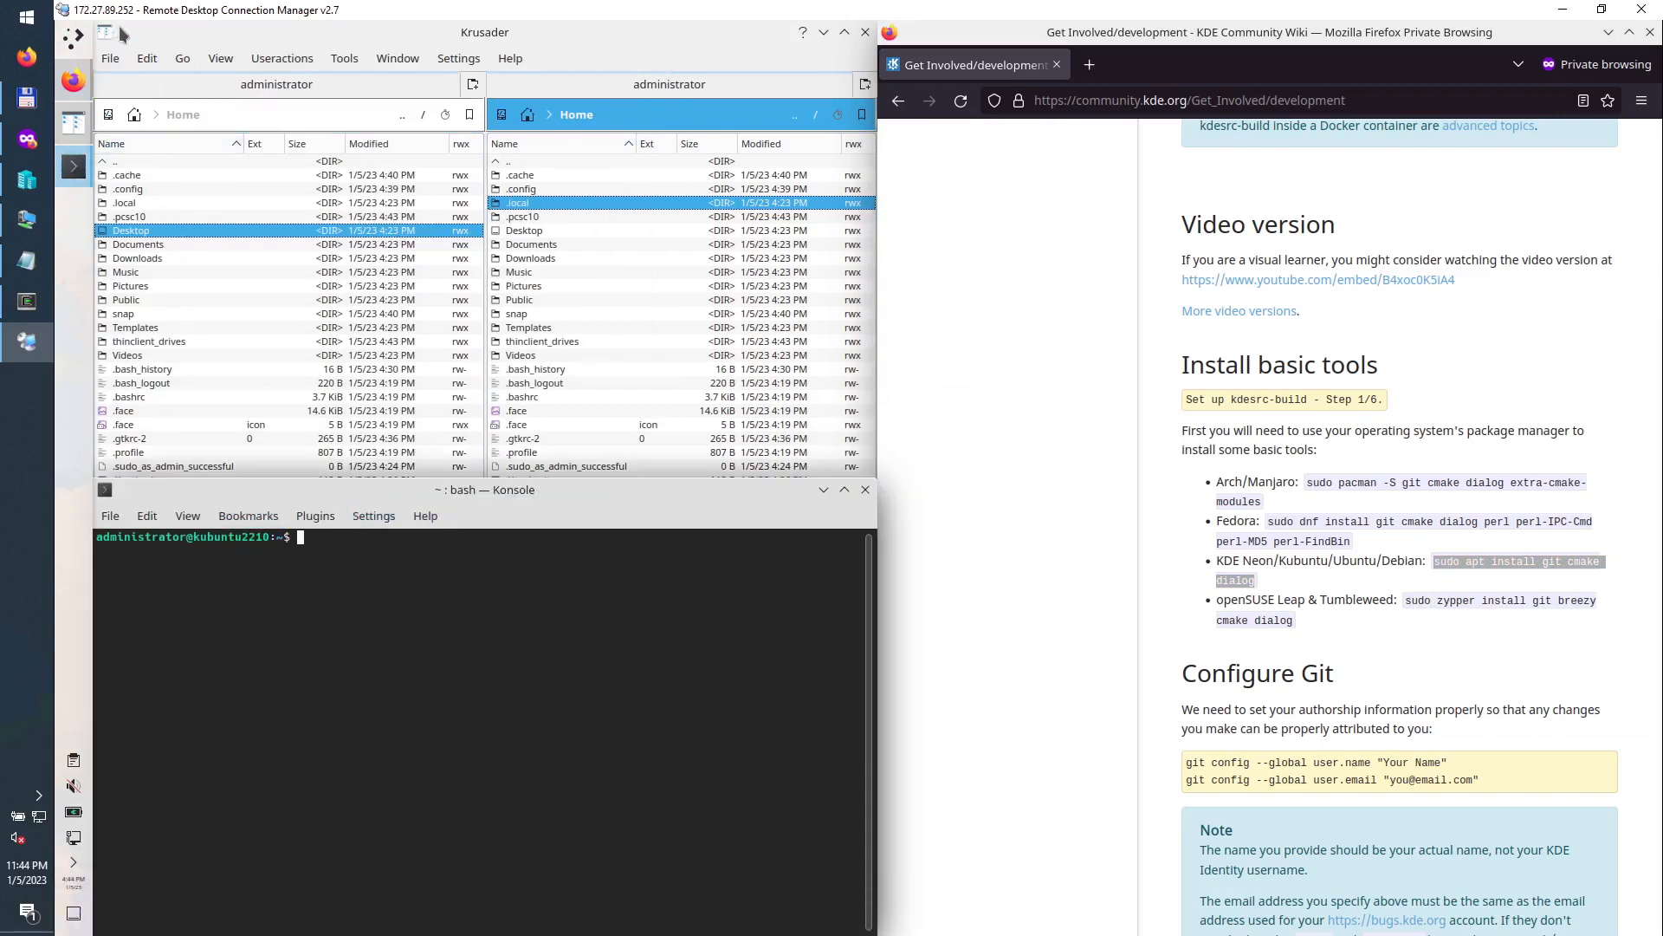
# Step: Tile Krusader top-left, then paste and run the basic-tools apt install, entering the sudo password and confirming
pyautogui.moveTo(119, 32); pyautogui.dragTo(59, 17)
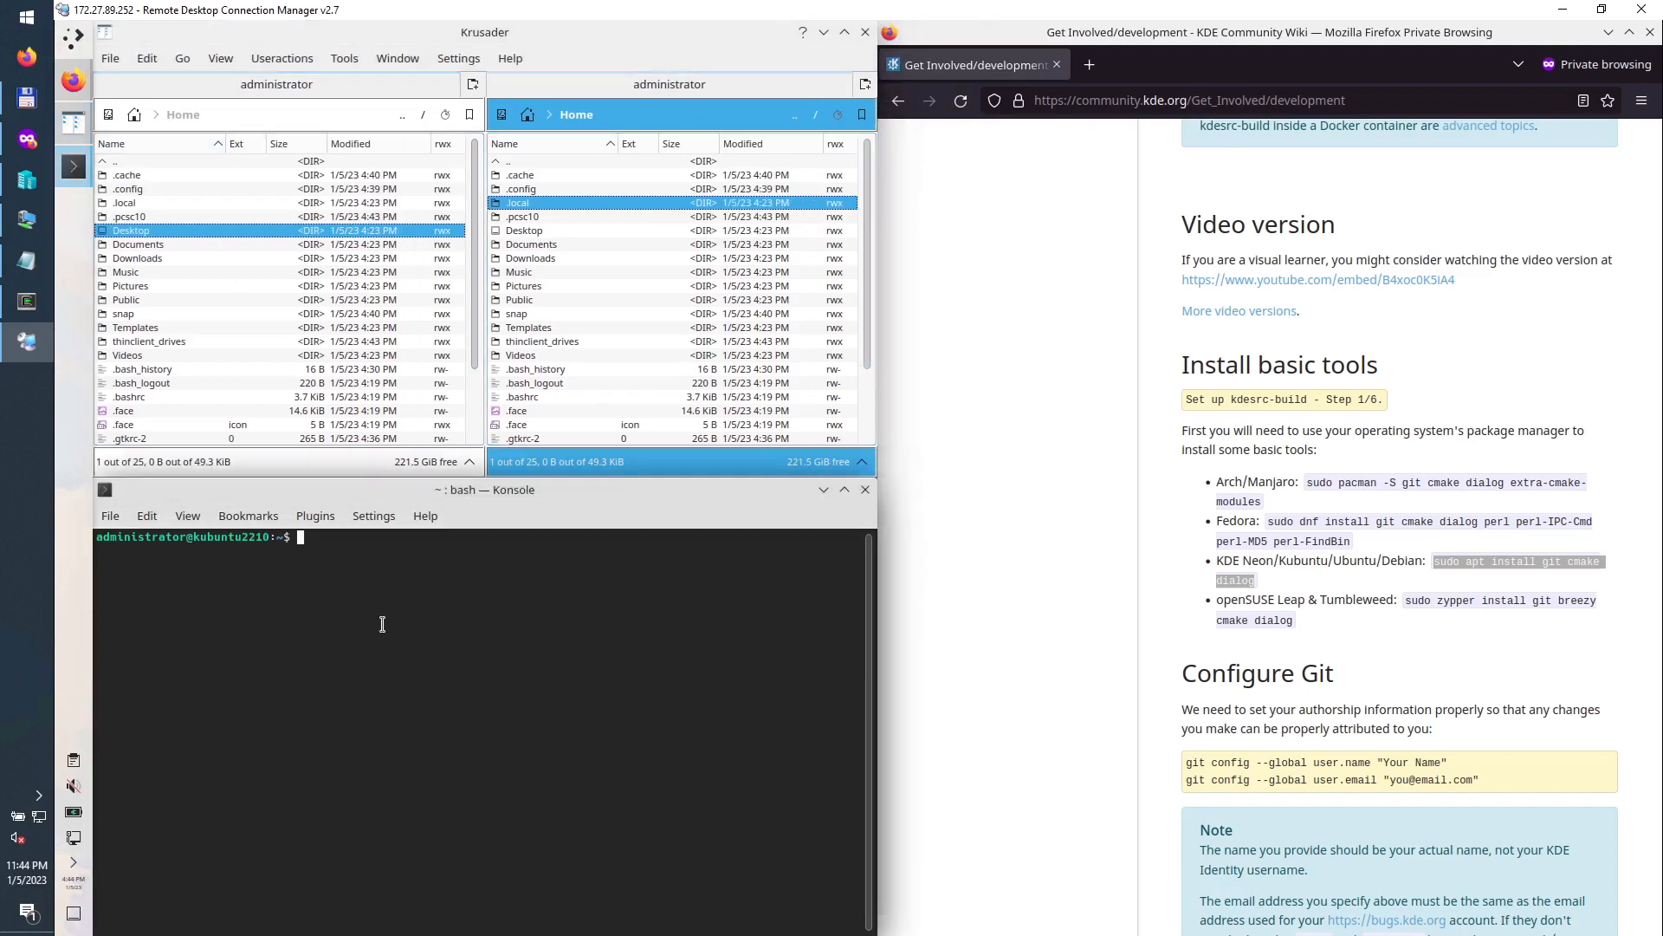
pyautogui.rightClick(349, 602)
pyautogui.click(407, 646)
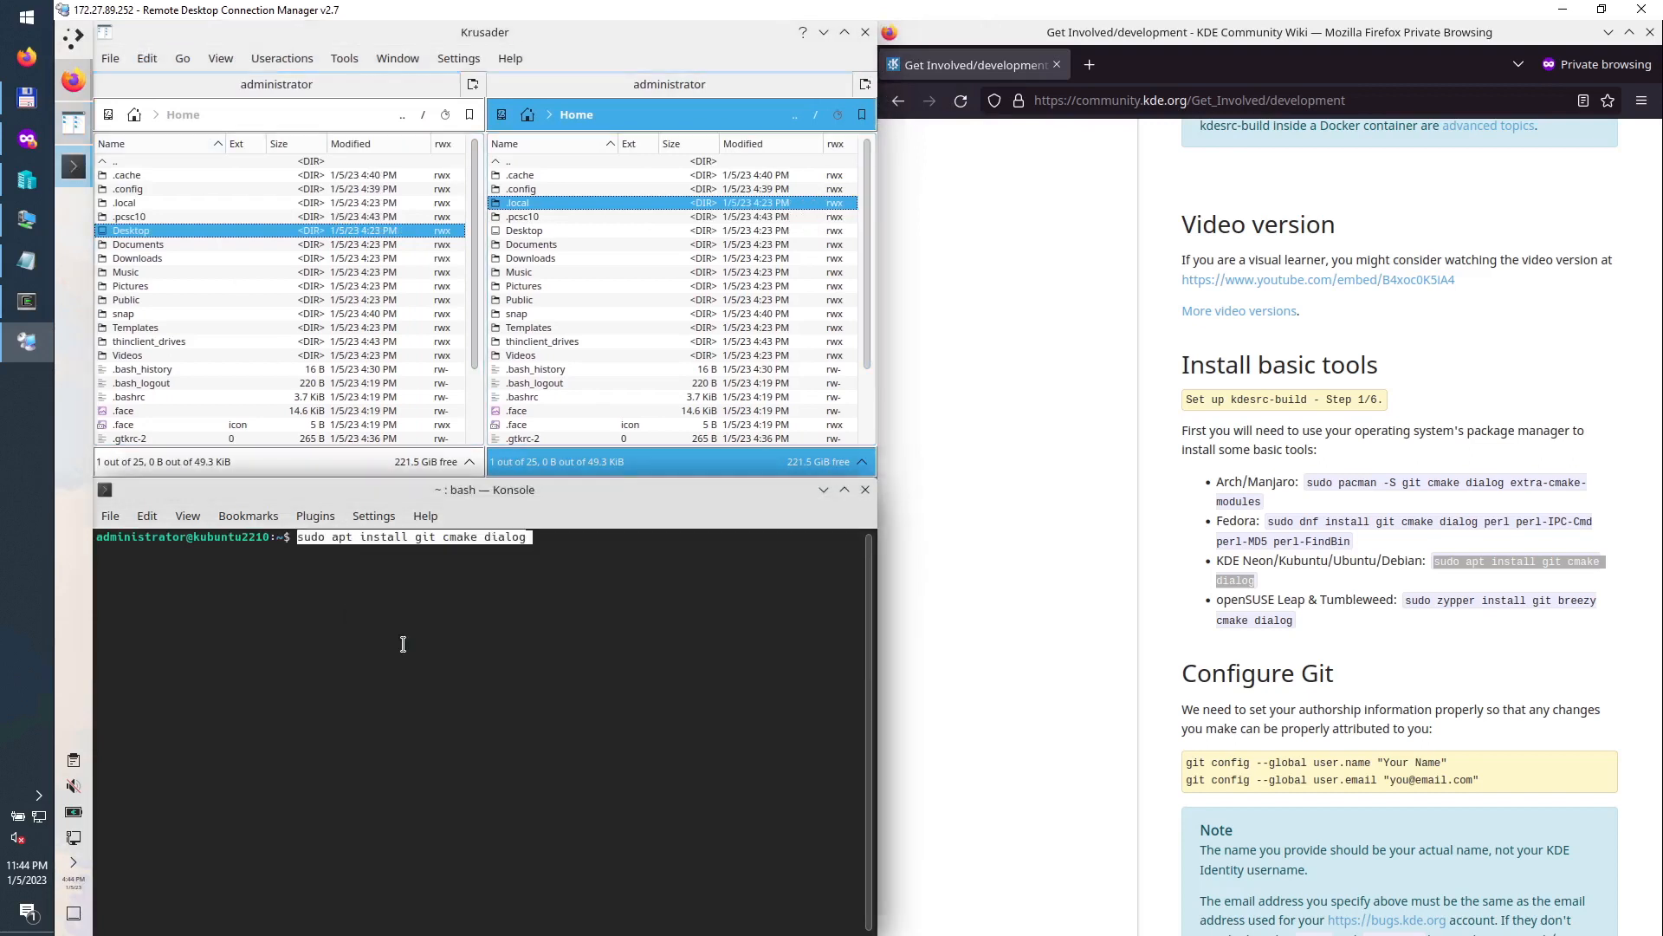
pyautogui.press('Return')
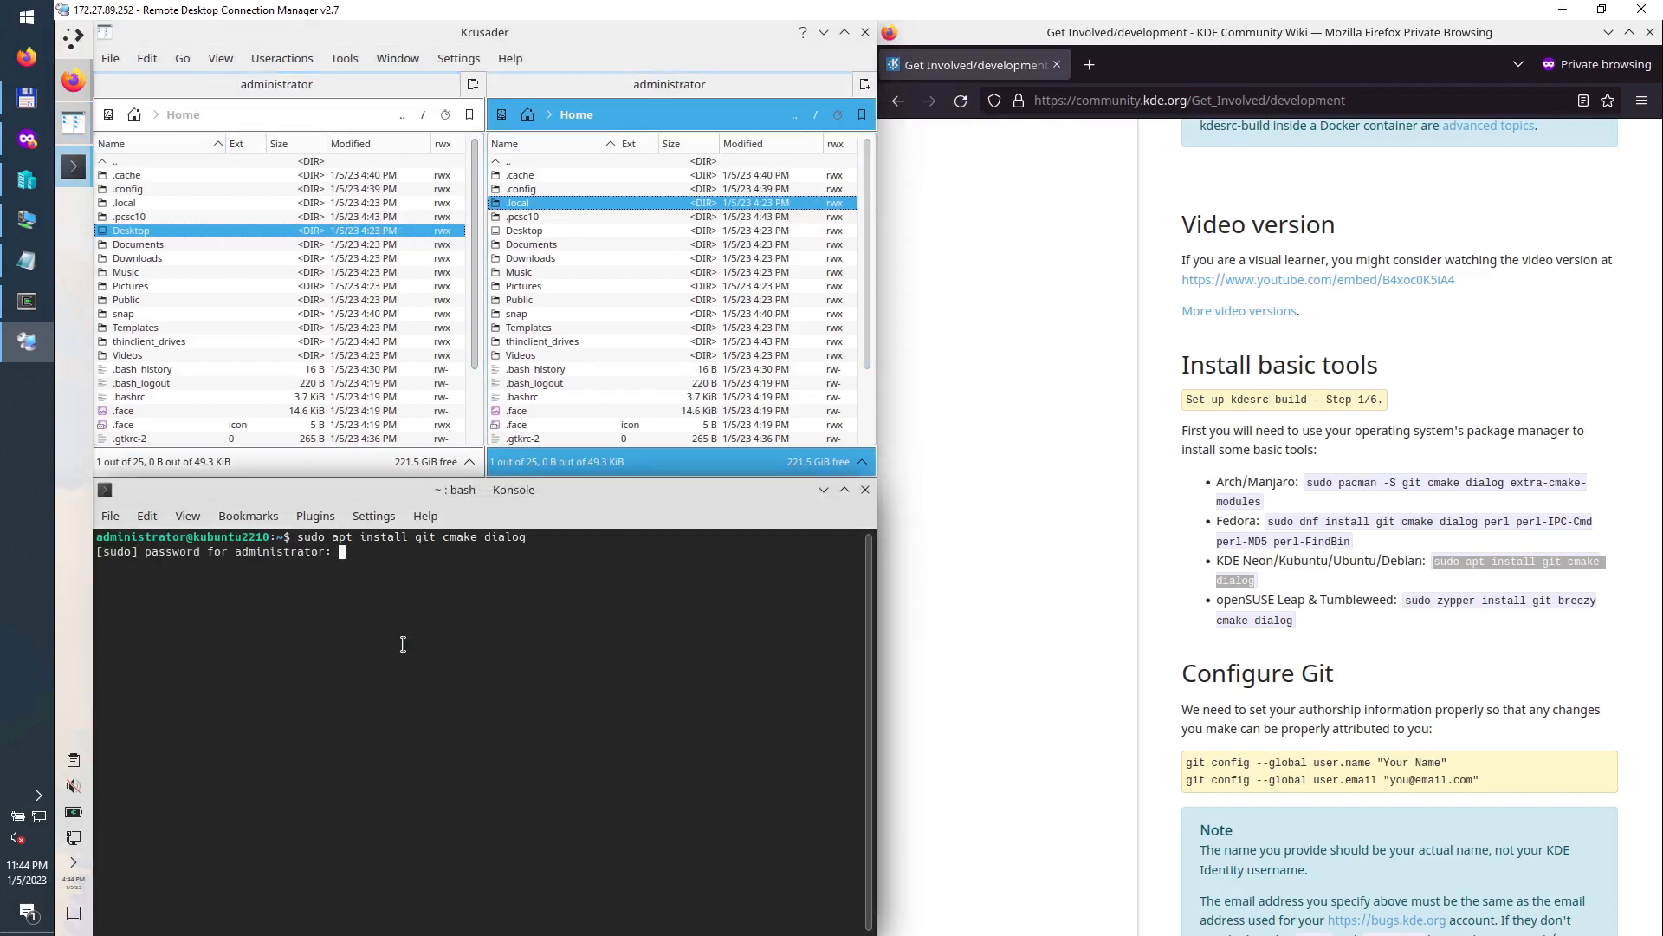
pyautogui.press('Return')
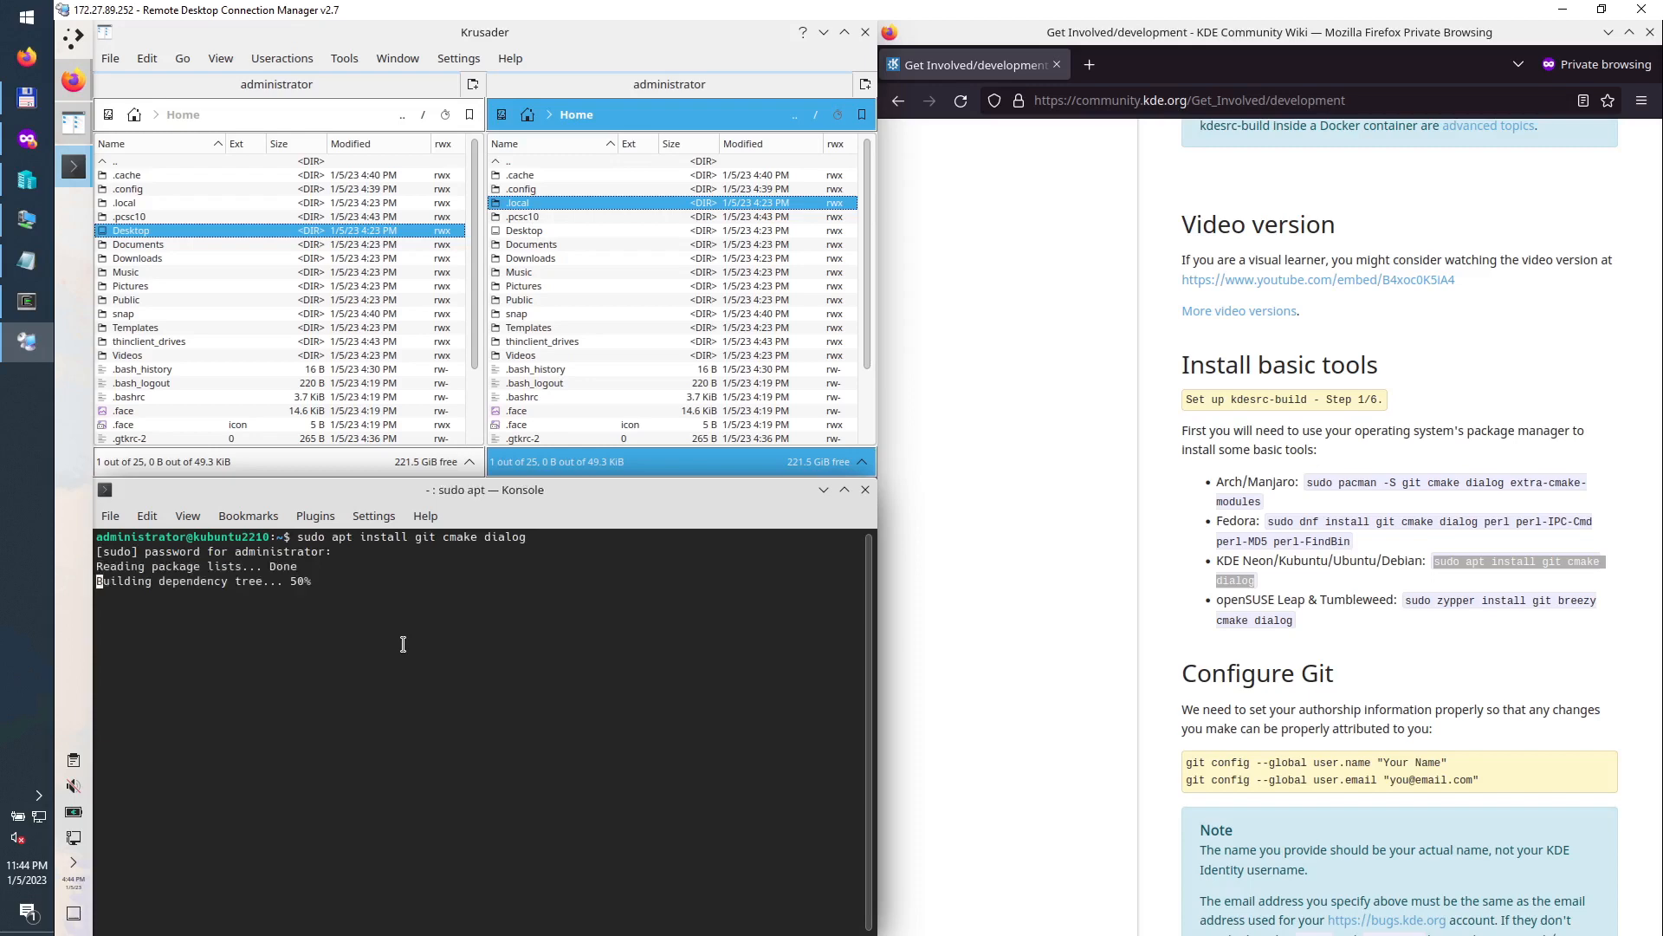
pyautogui.press('Return')
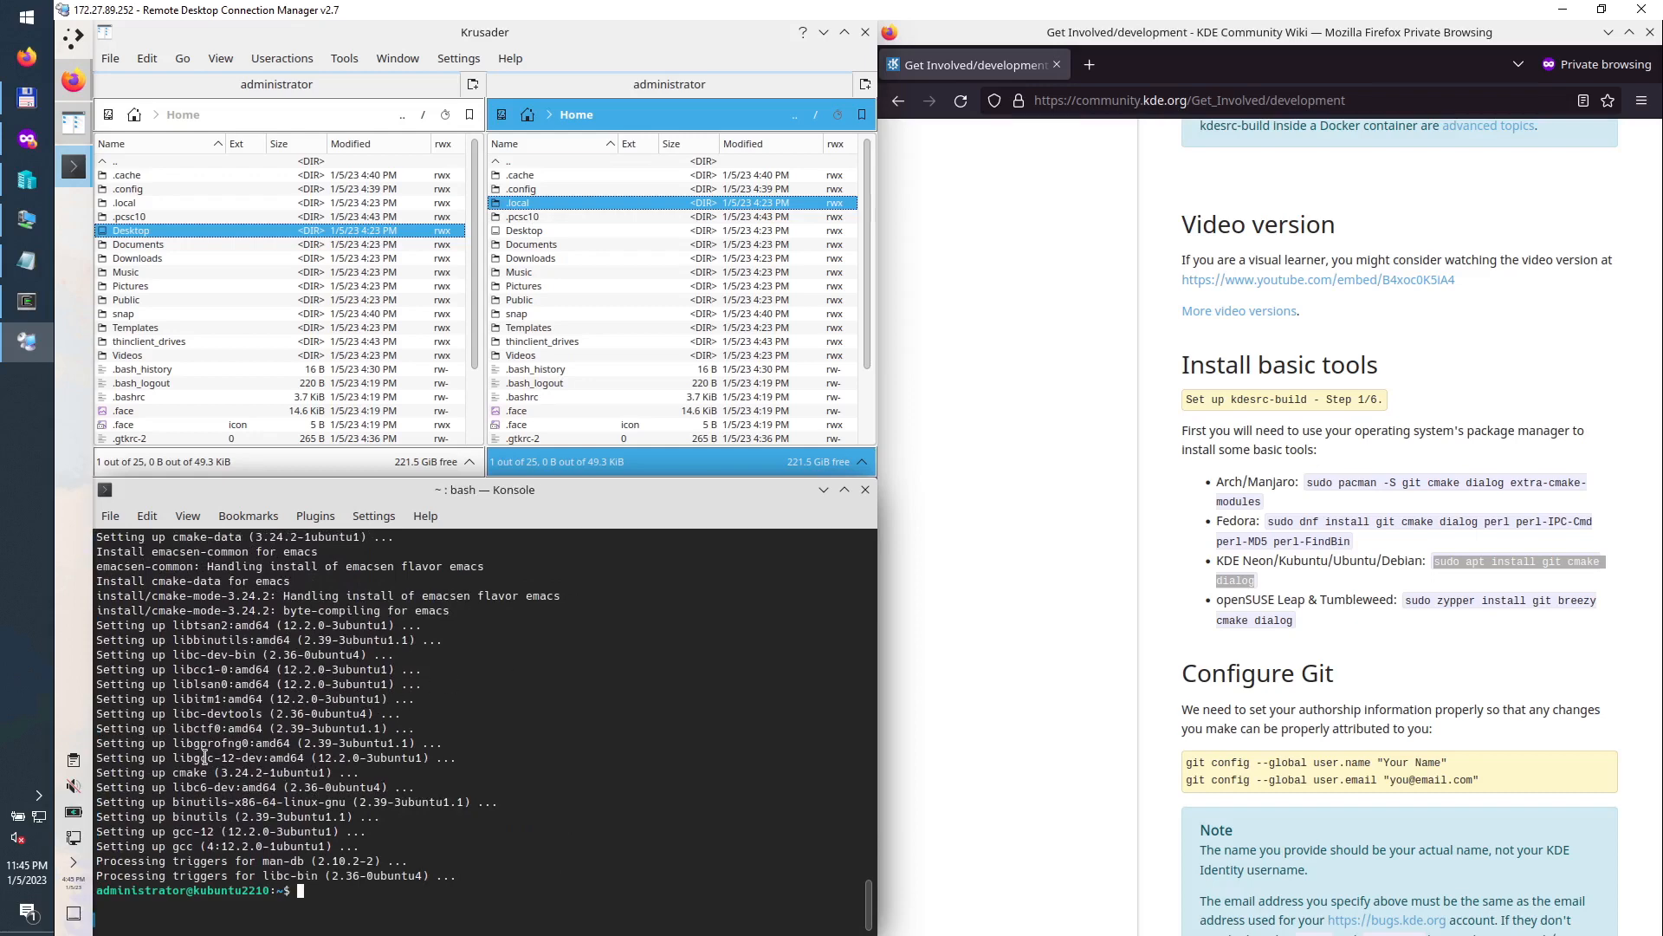
# Step: Inspect the finished install output in Konsole by highlighting several lines
pyautogui.moveTo(204, 758); pyautogui.dragTo(177, 757)
pyautogui.click(192, 788)
pyautogui.moveTo(189, 714); pyautogui.dragTo(247, 714)
pyautogui.click(201, 675)
pyautogui.moveTo(213, 641); pyautogui.dragTo(187, 642)
pyautogui.click(314, 891)
# Step: Select the mkdir, cd and git clone code block under Set up kdesrc-build
pyautogui.scroll(-3, 1328, 698)
pyautogui.scroll(-4, 1327, 529)
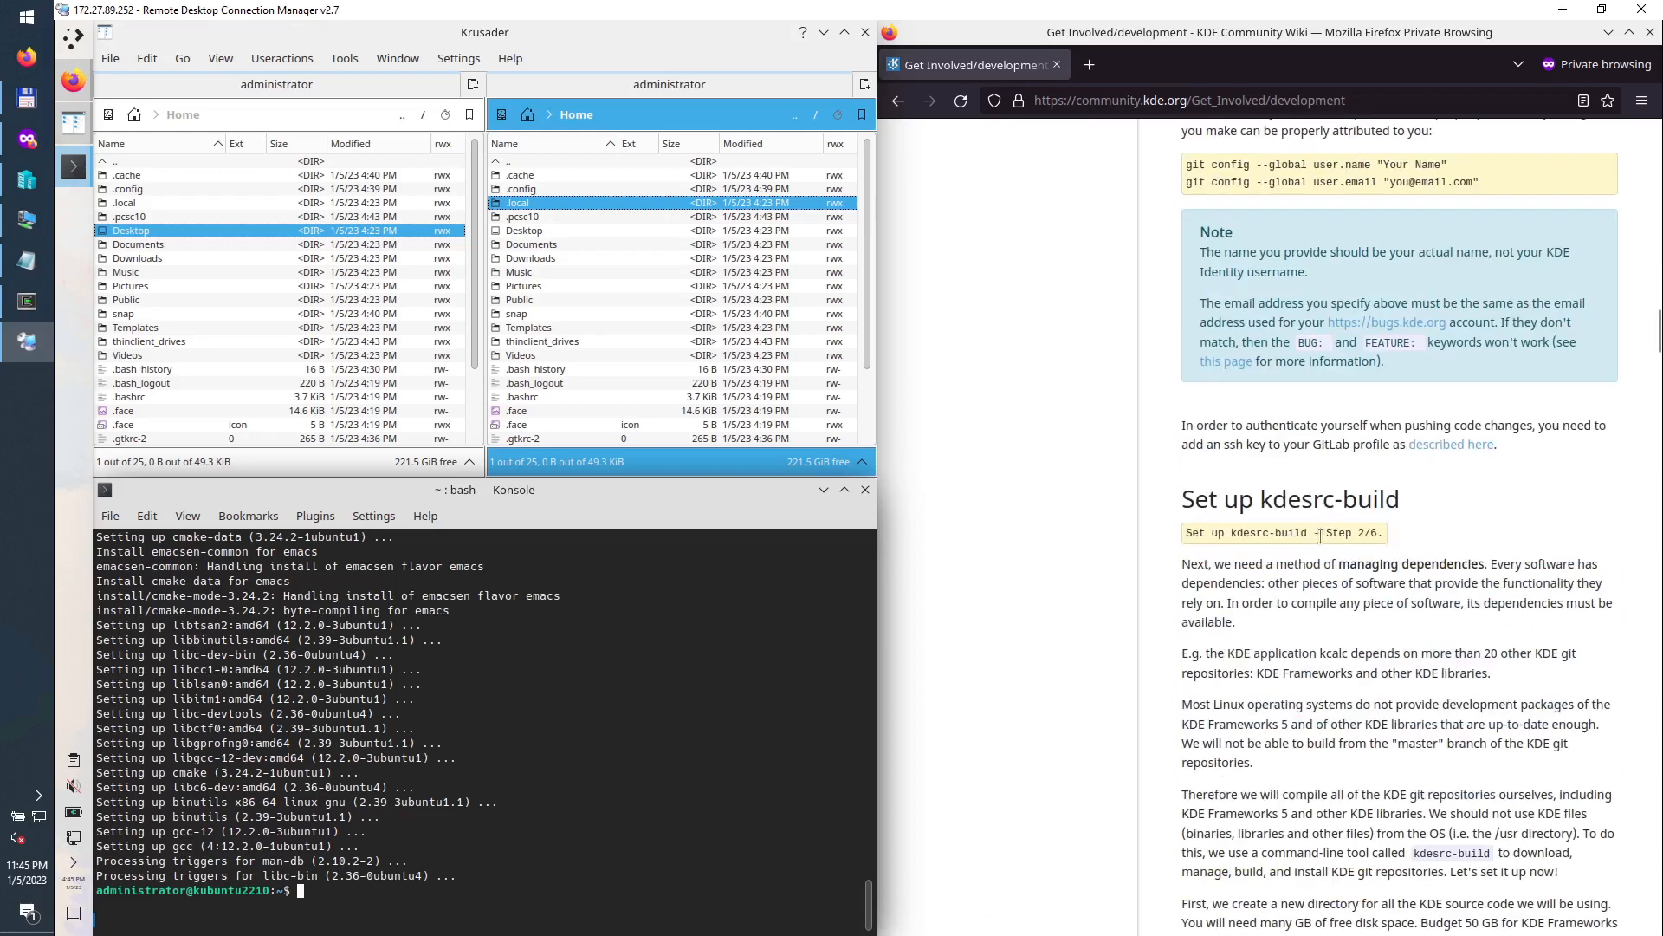
pyautogui.scroll(-5, 1241, 577)
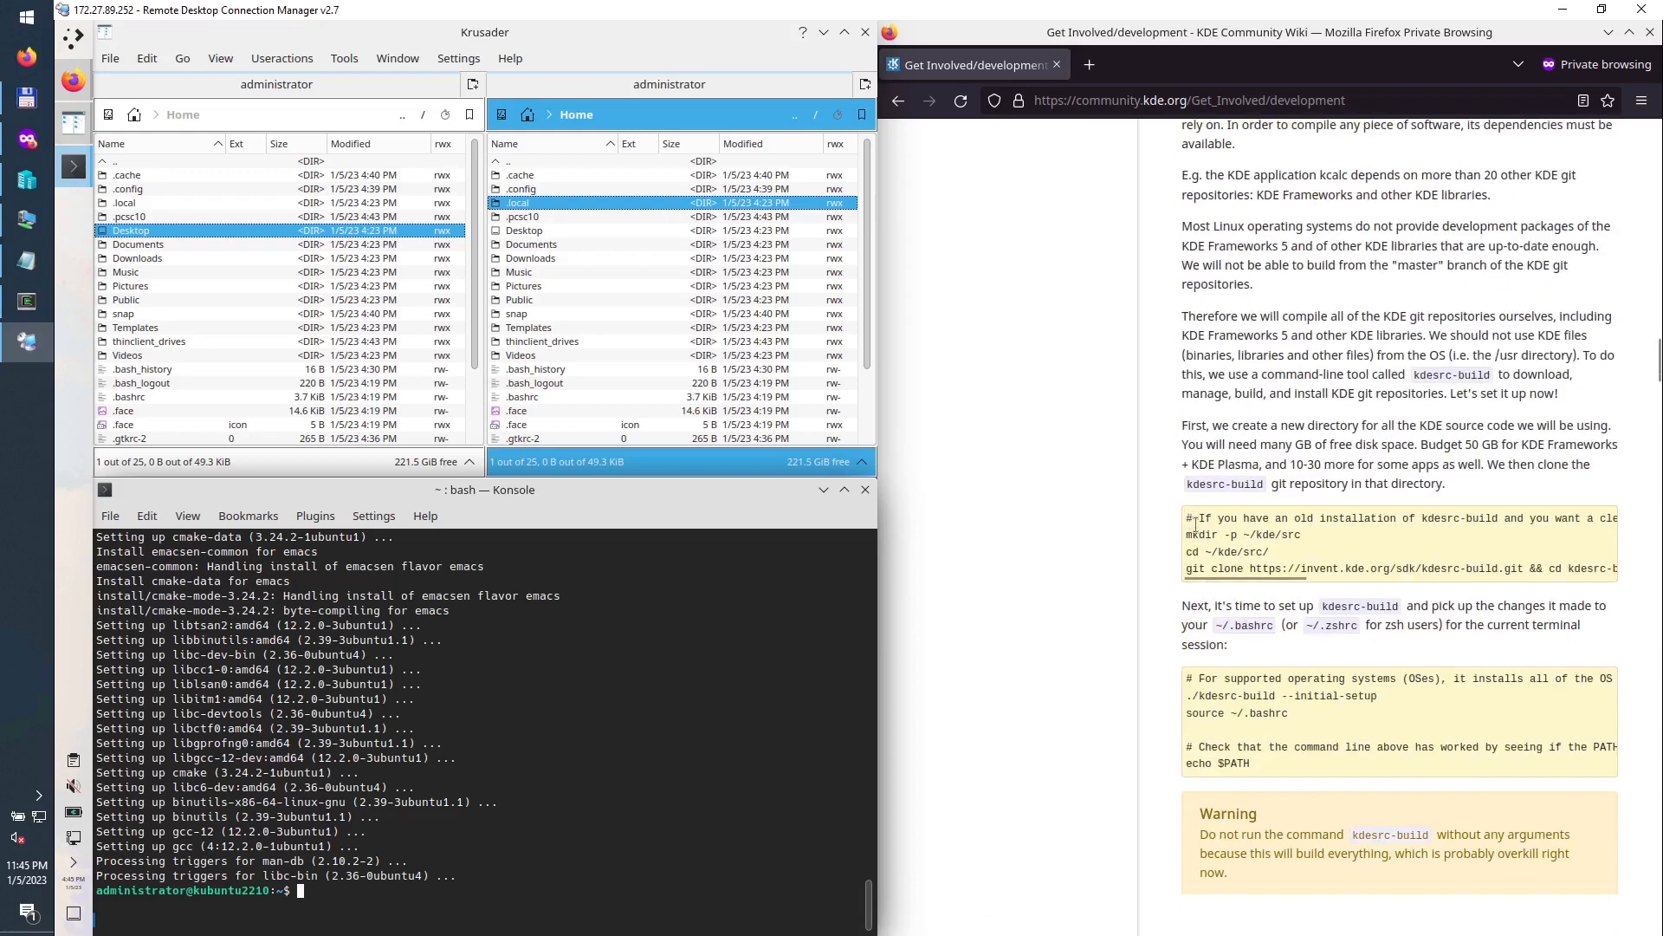
pyautogui.moveTo(1195, 524)
pyautogui.mouseDown()
pyautogui.moveTo(1436, 575)
pyautogui.moveTo(1419, 575)
pyautogui.mouseUp()
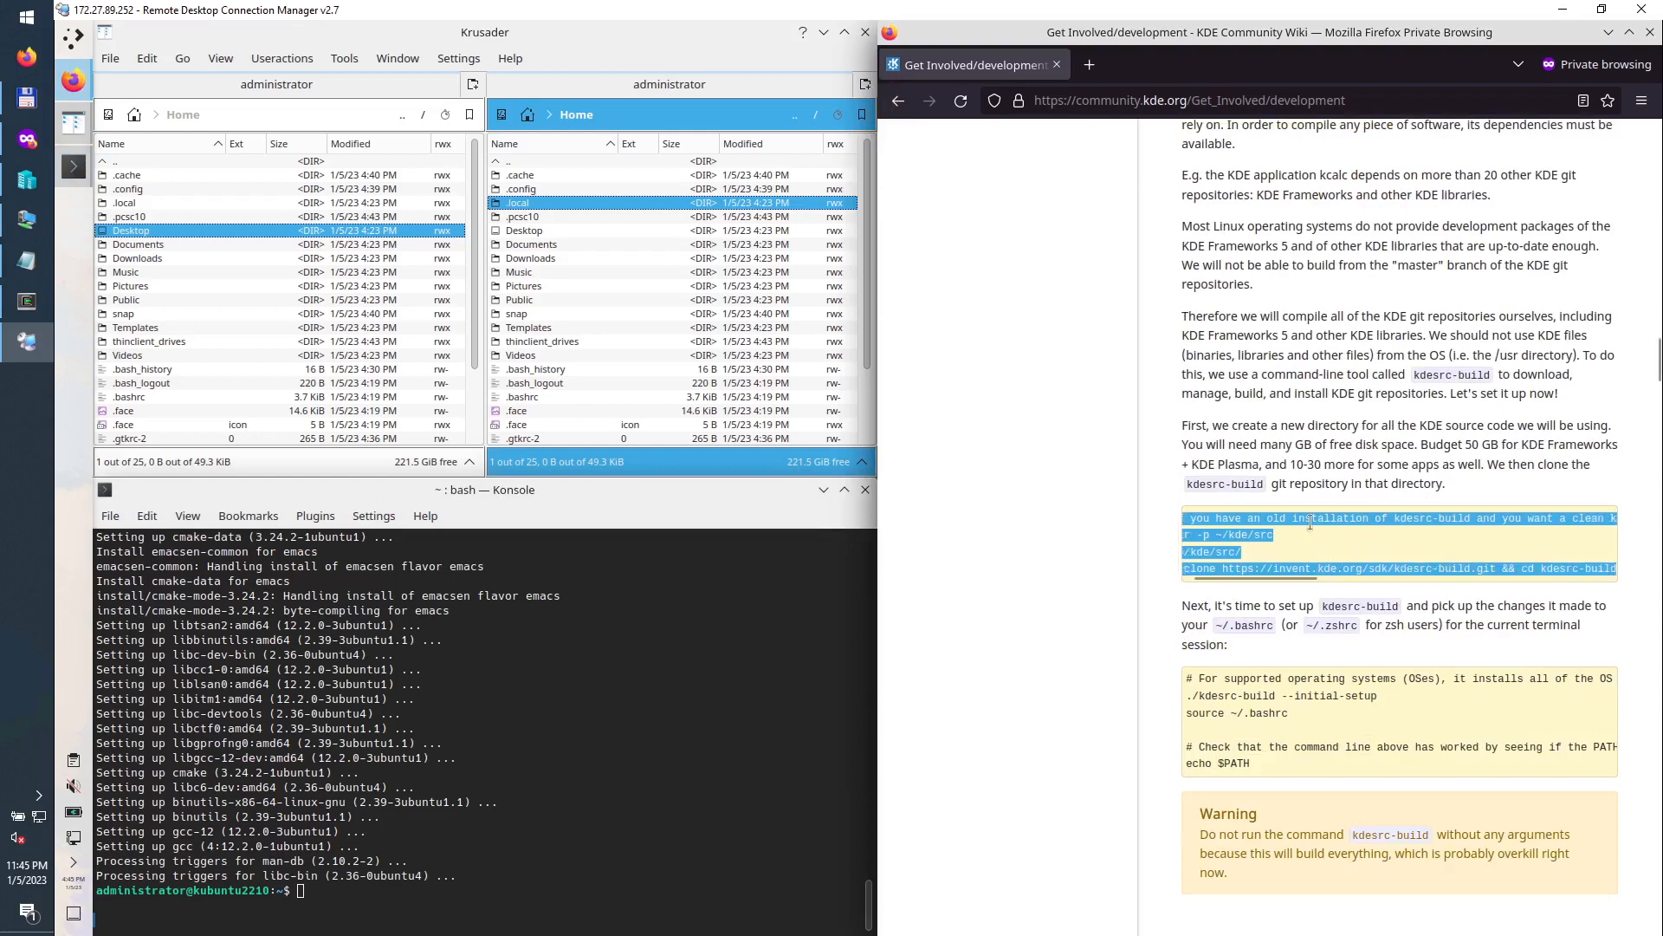
# Step: Paste and run the kdesrc-build clone commands in Konsole, then run nproc to confirm 6 cores
pyautogui.rightClick(1310, 522)
pyautogui.click(1350, 544)
pyautogui.rightClick(444, 906)
pyautogui.click(531, 688)
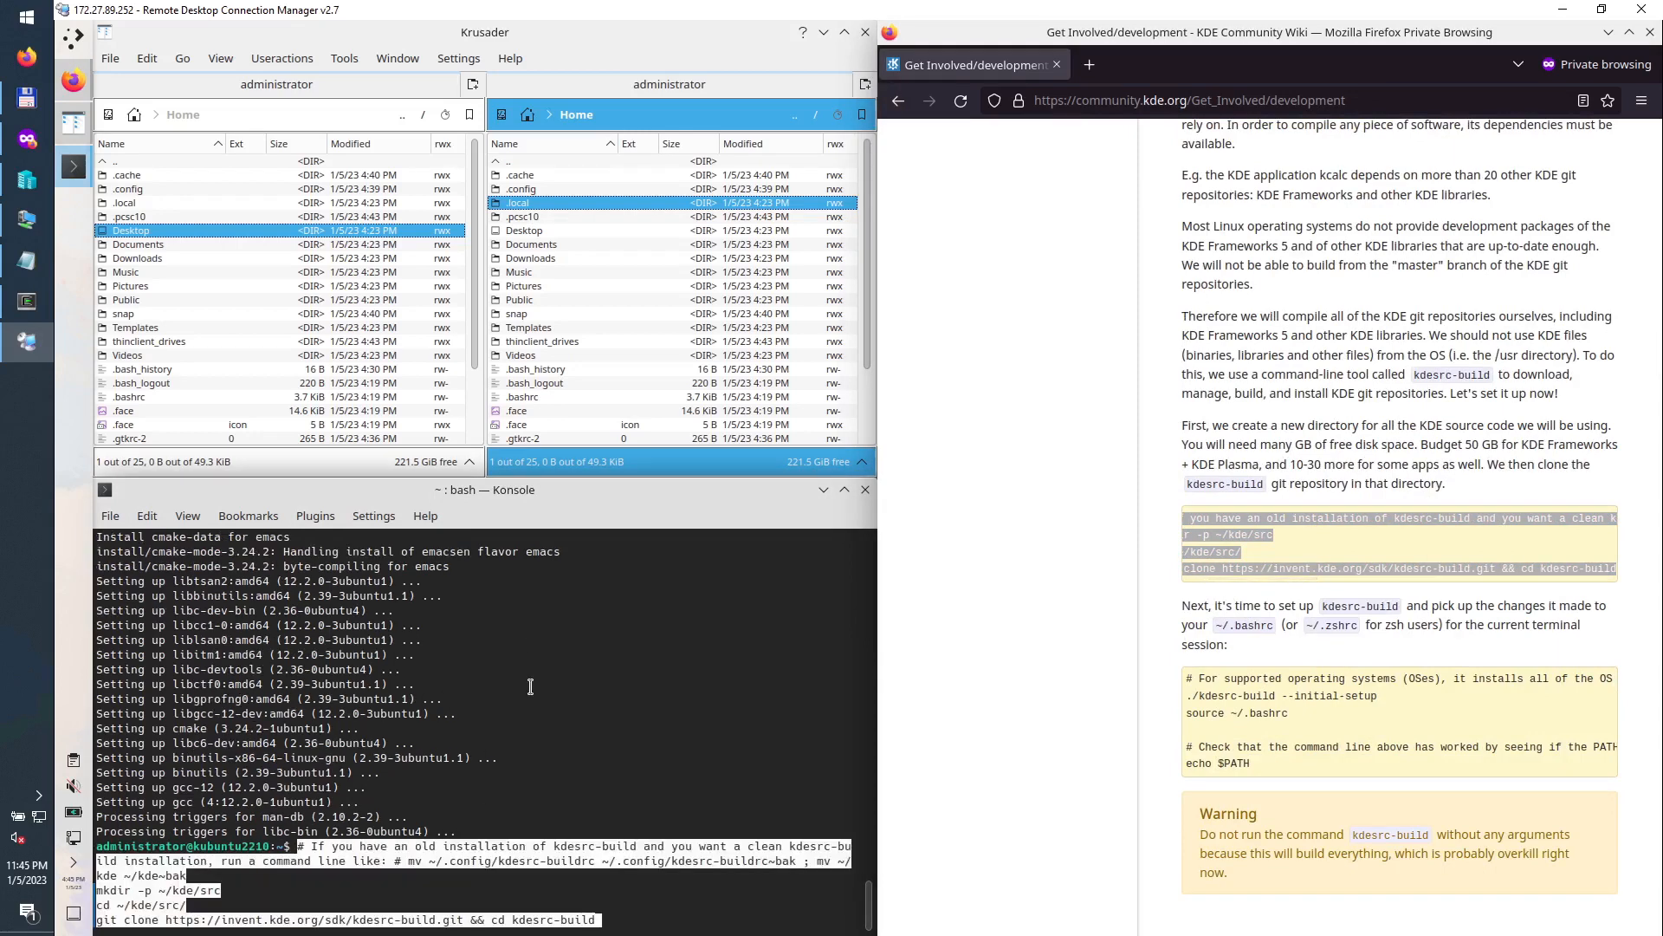
pyautogui.press('Return')
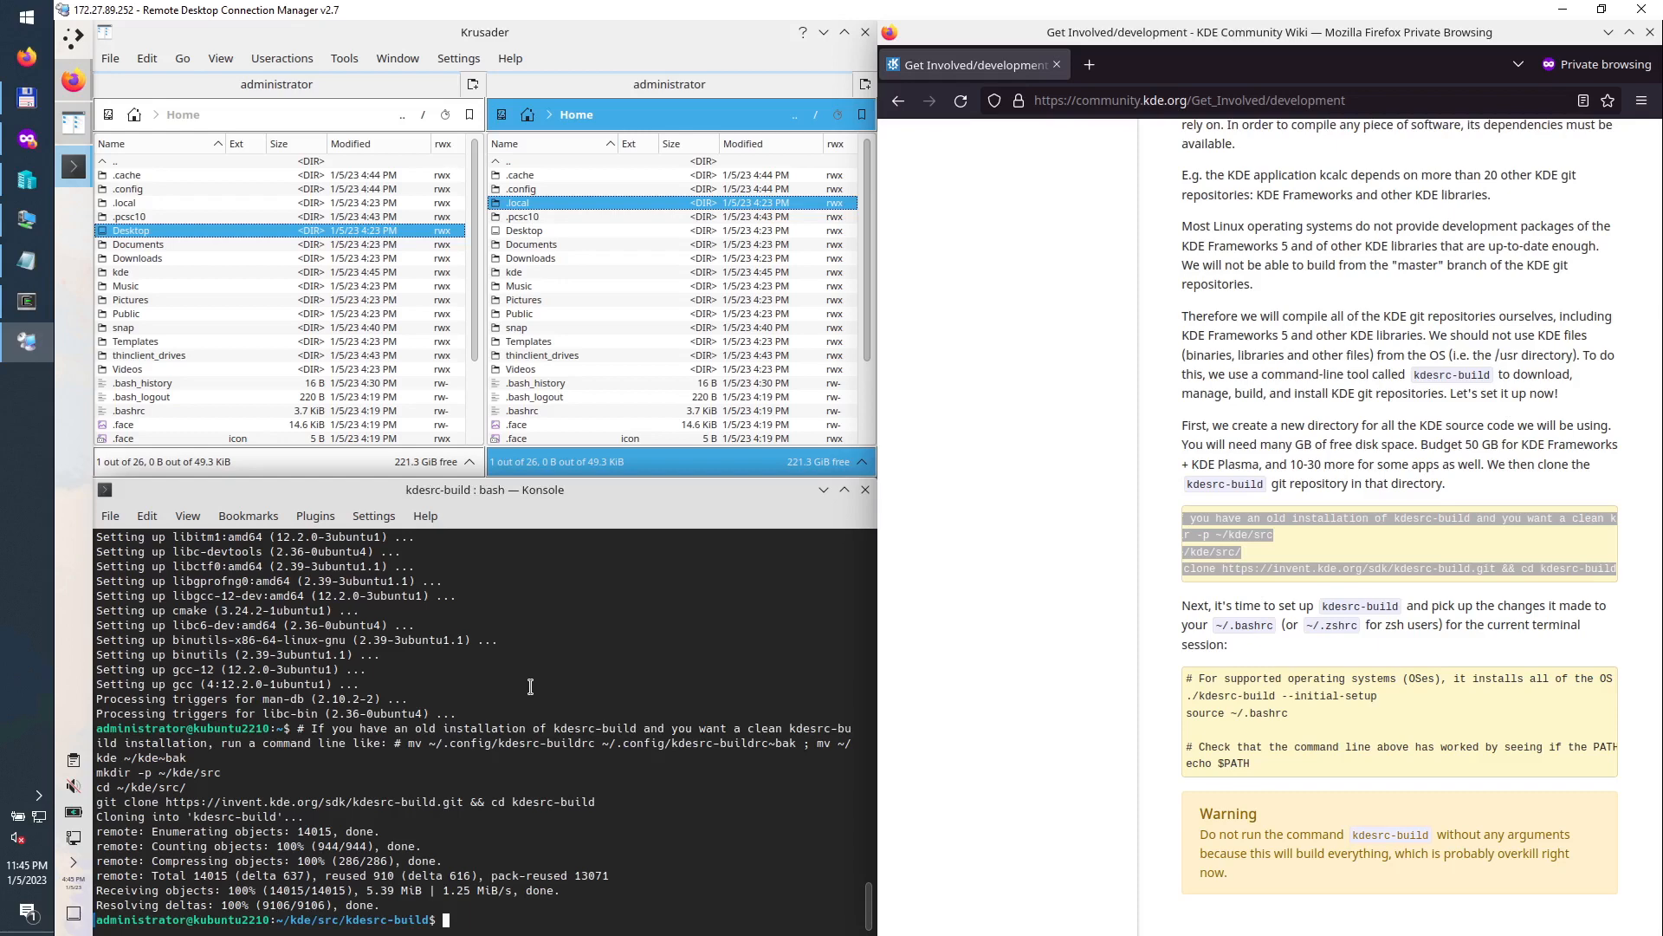
pyautogui.write('nproc')
pyautogui.press('Return')
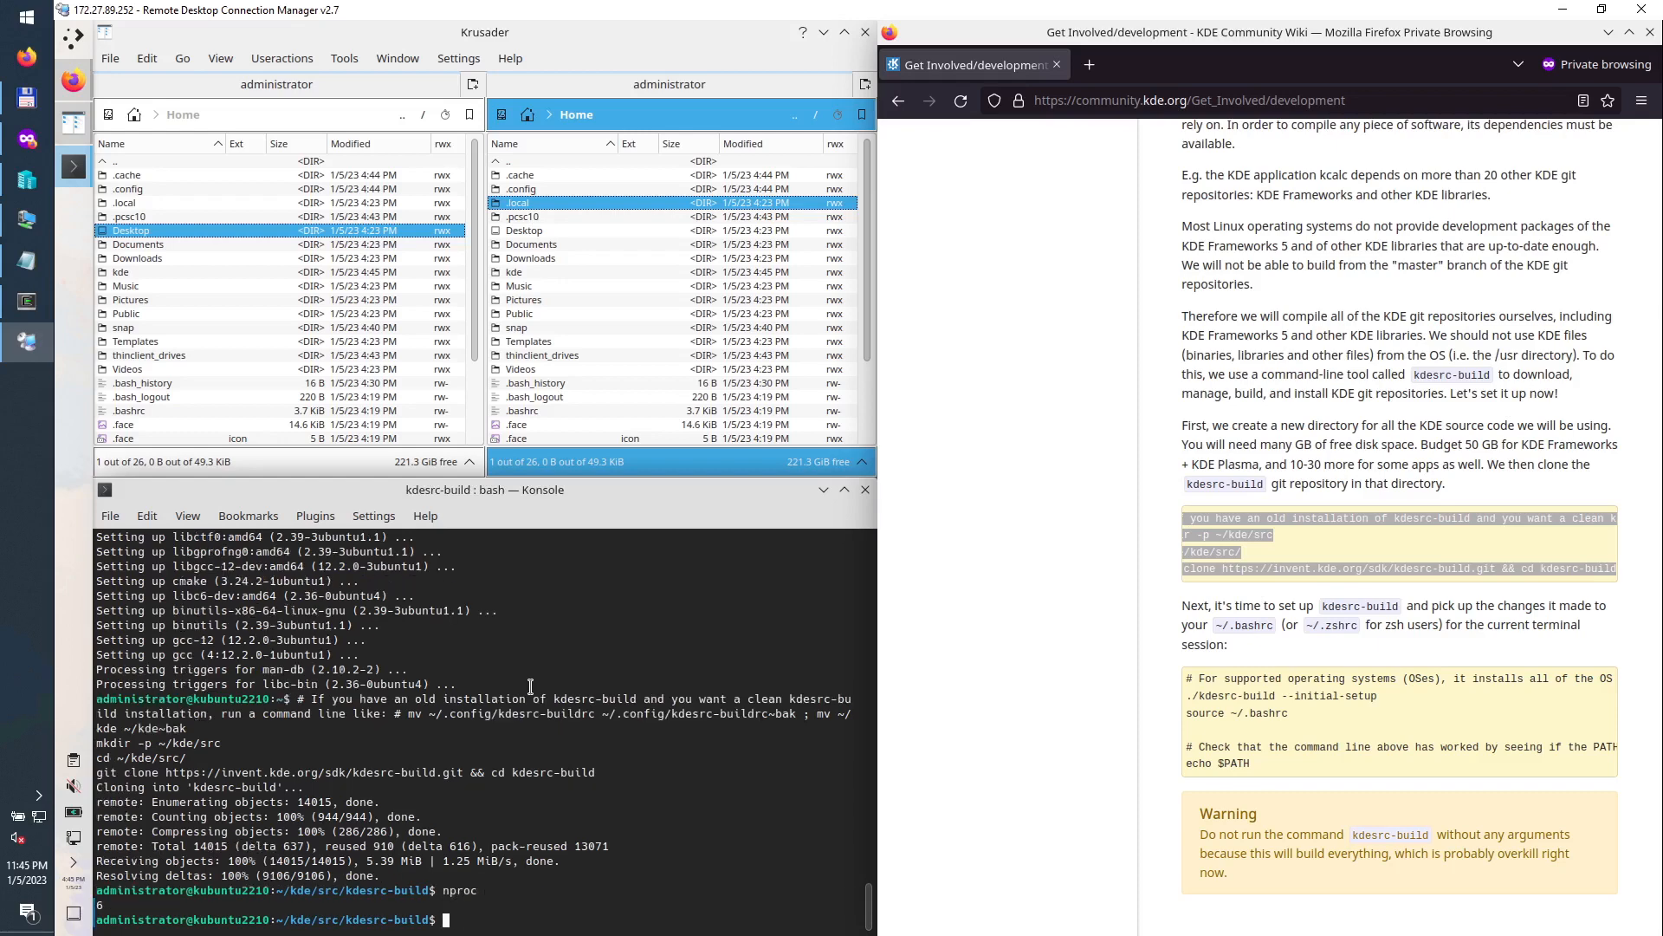
# Step: Copy the kdesrc-build --initial-setup commands from the wiki into Konsole and run them
pyautogui.click(1188, 677)
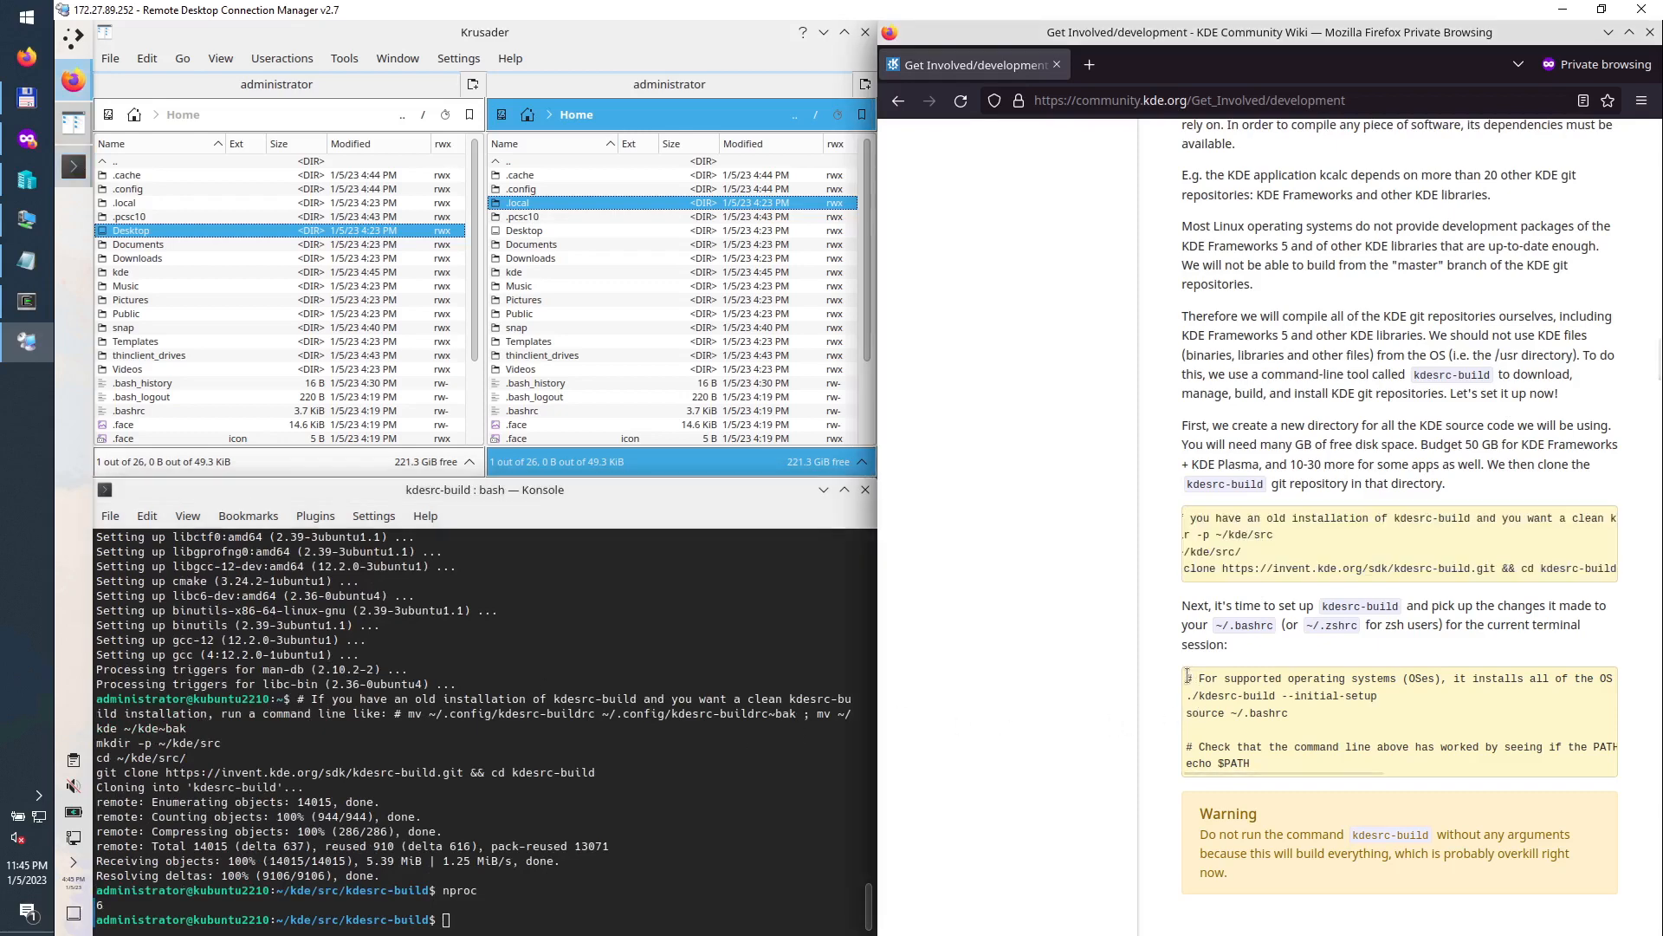
pyautogui.moveTo(1188, 676); pyautogui.dragTo(1256, 762)
pyautogui.rightClick(1242, 700)
pyautogui.click(1273, 714)
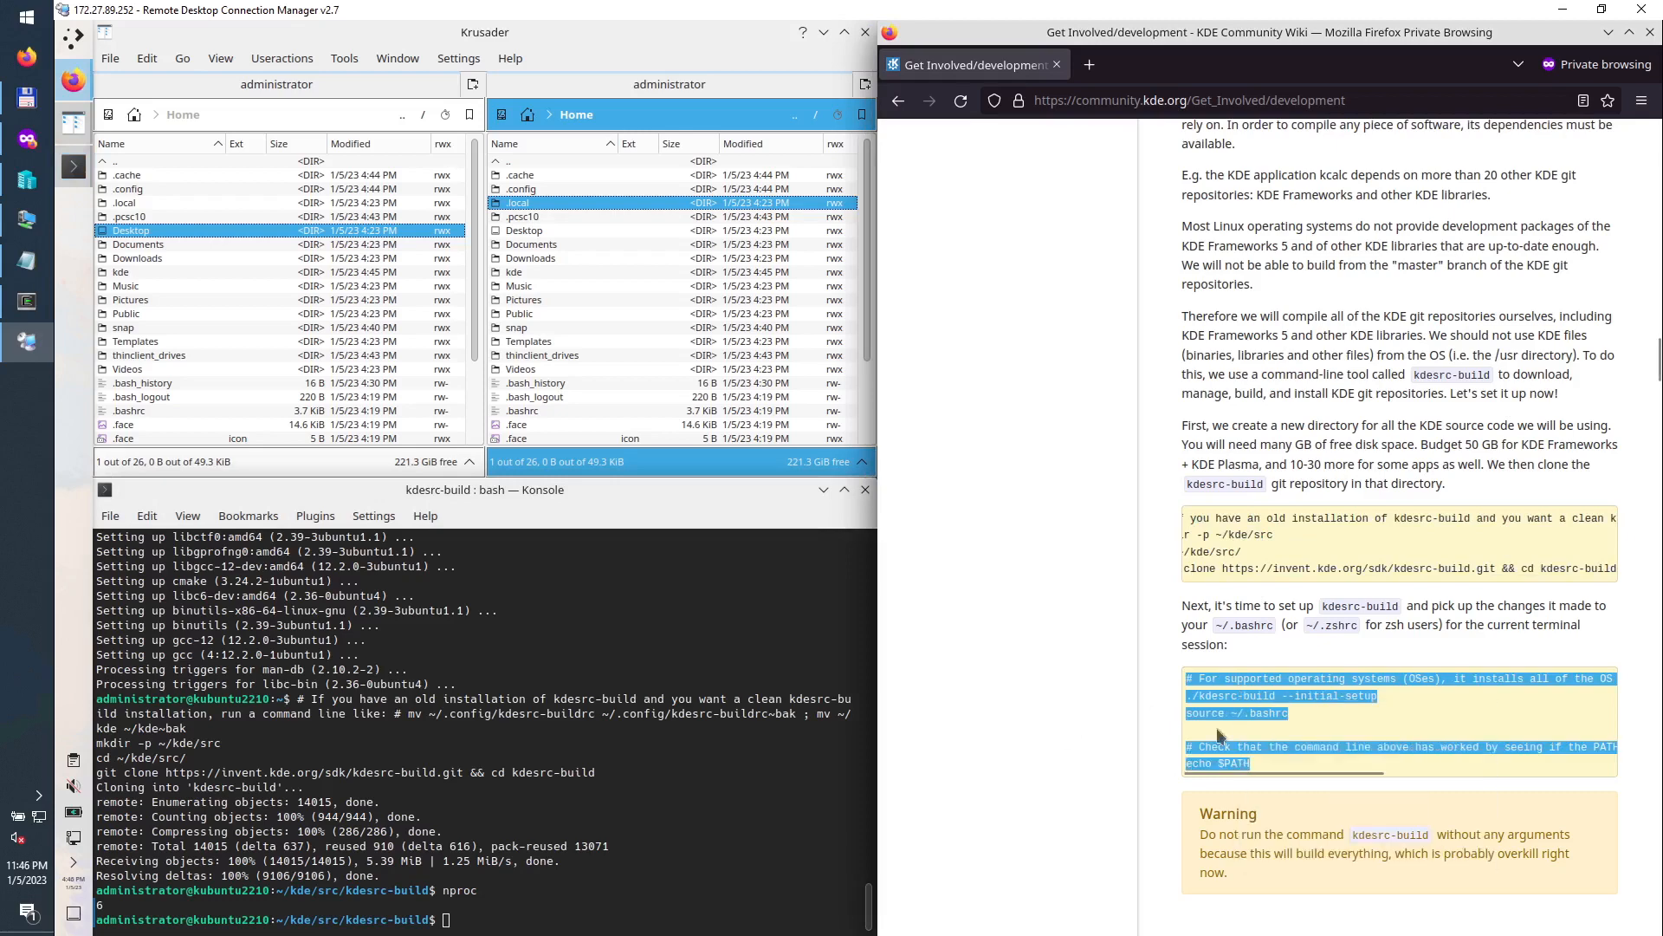
pyautogui.rightClick(485, 926)
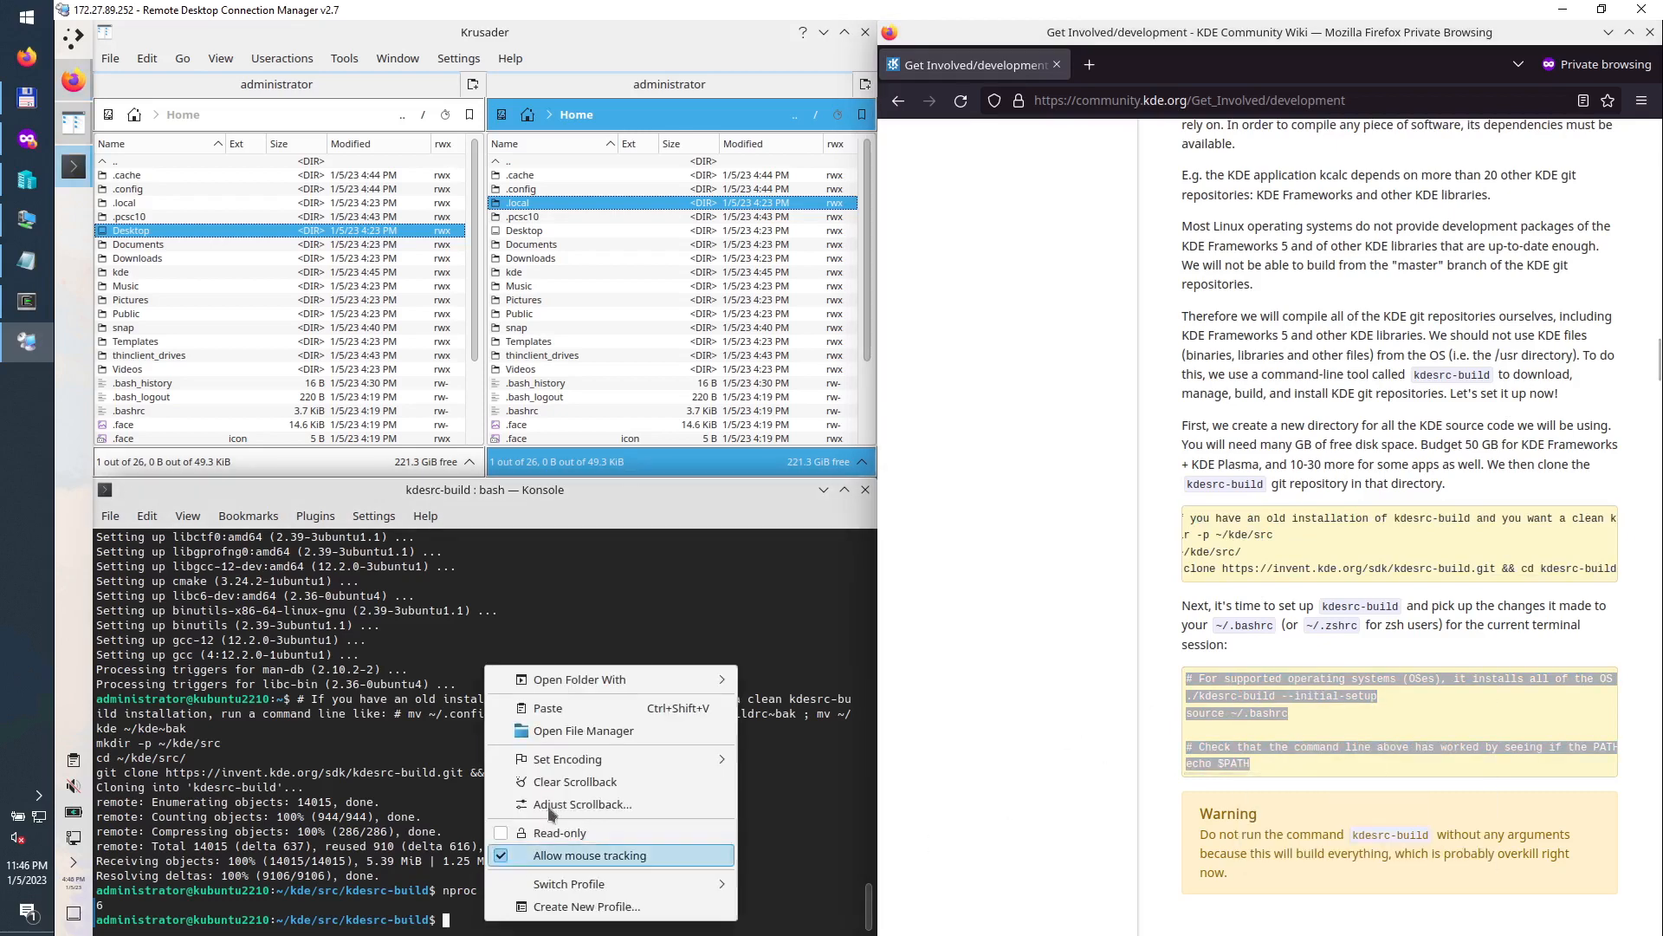
pyautogui.click(554, 709)
pyautogui.press('Return')
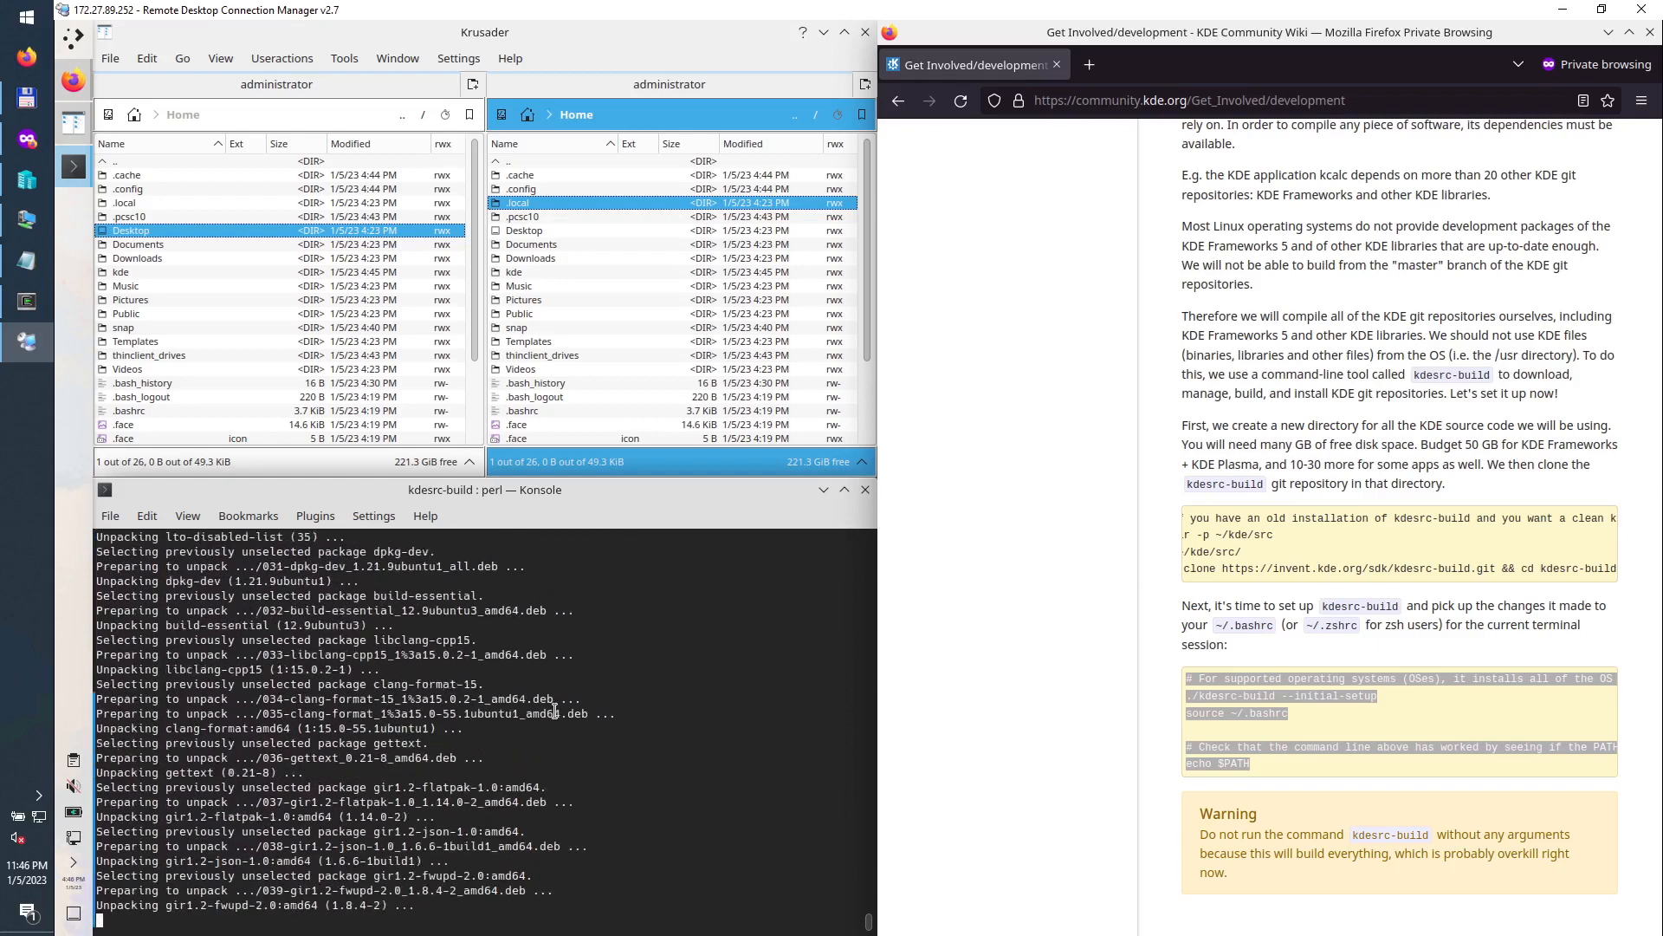
pyautogui.click(1254, 699)
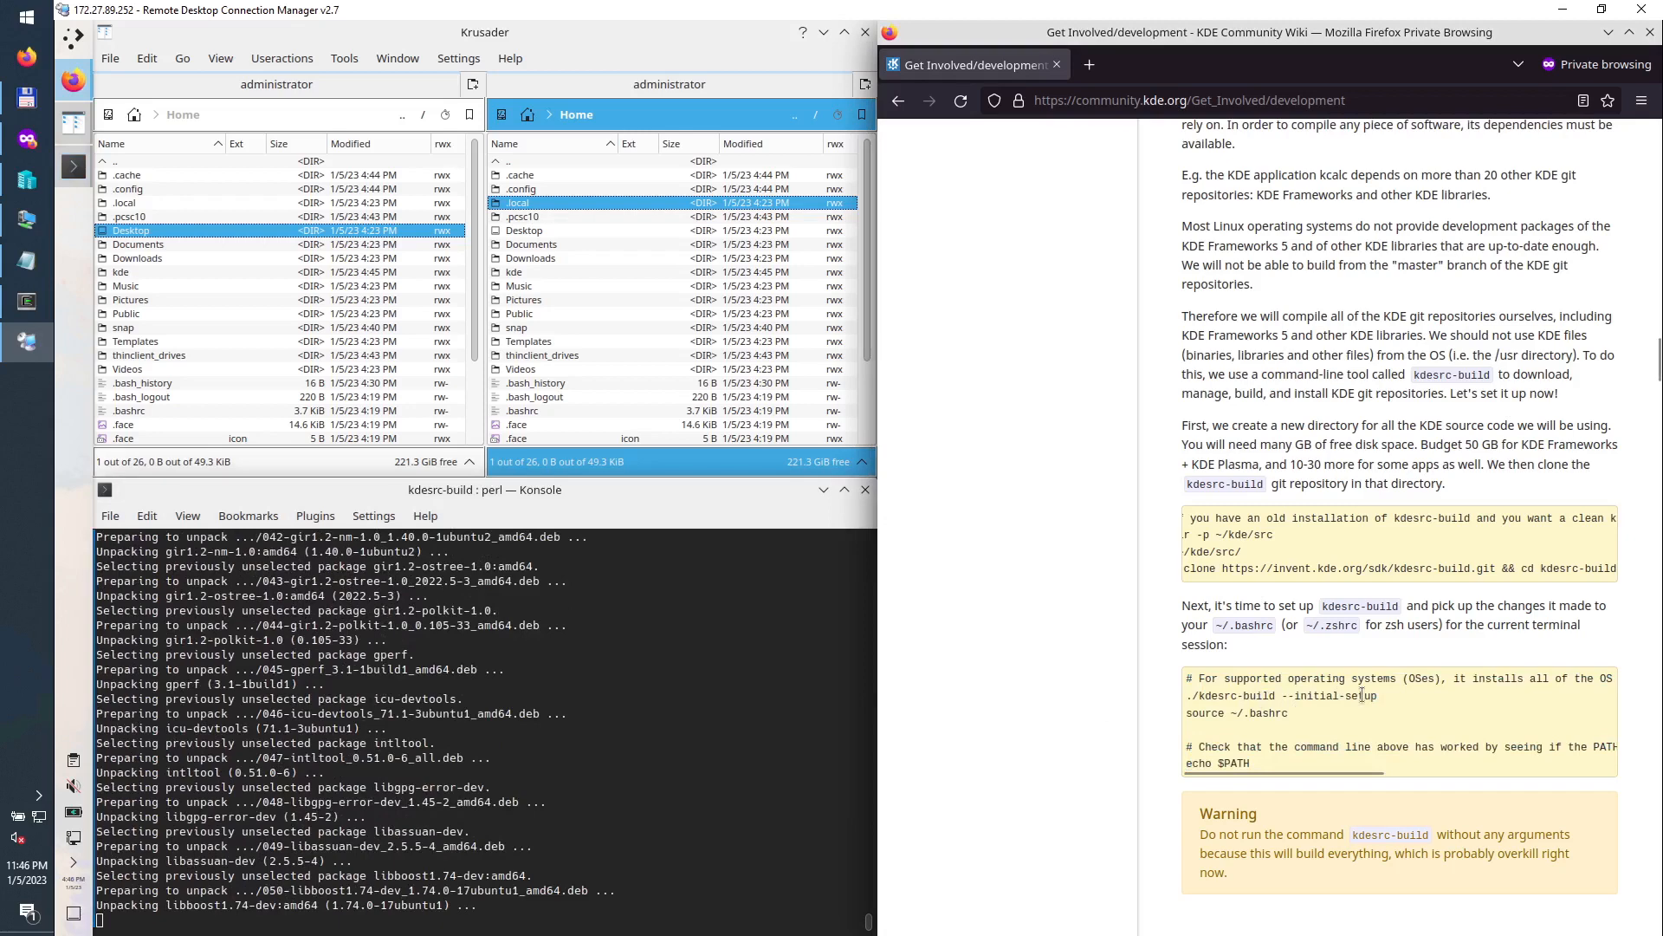
pyautogui.moveTo(1374, 698); pyautogui.dragTo(1268, 691)
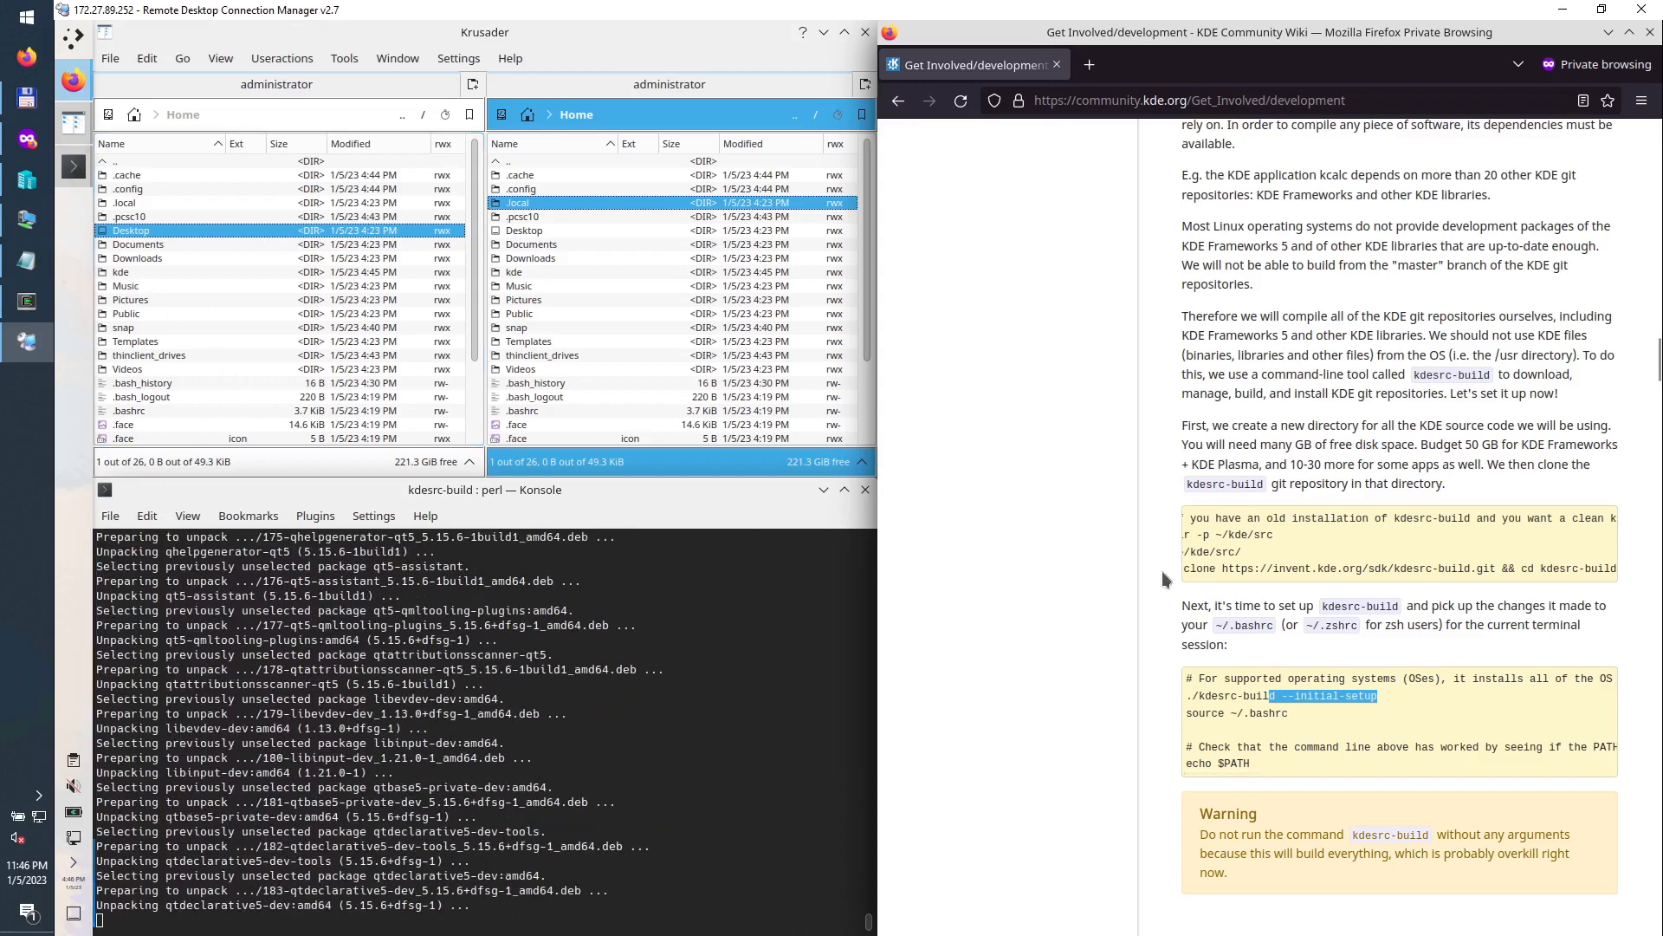
# Step: In Krusader, open the kde, src and kdesrc-build folders in turn
pyautogui.click(1244, 581)
pyautogui.moveTo(1249, 577); pyautogui.dragTo(1148, 572)
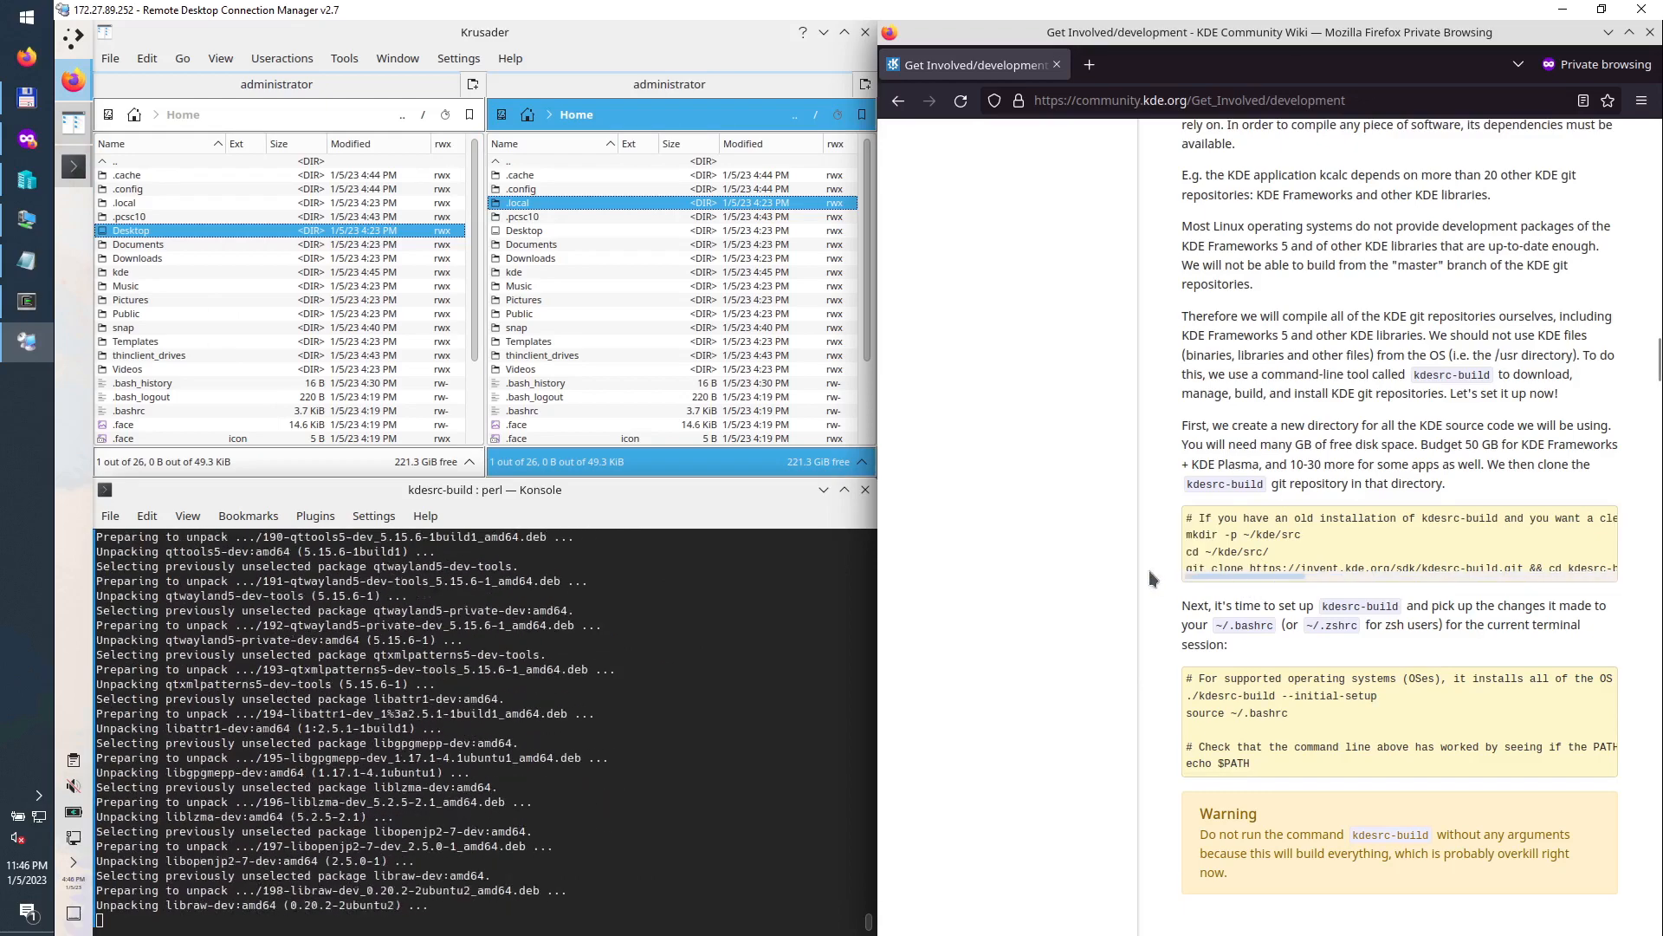
pyautogui.doubleClick(121, 273)
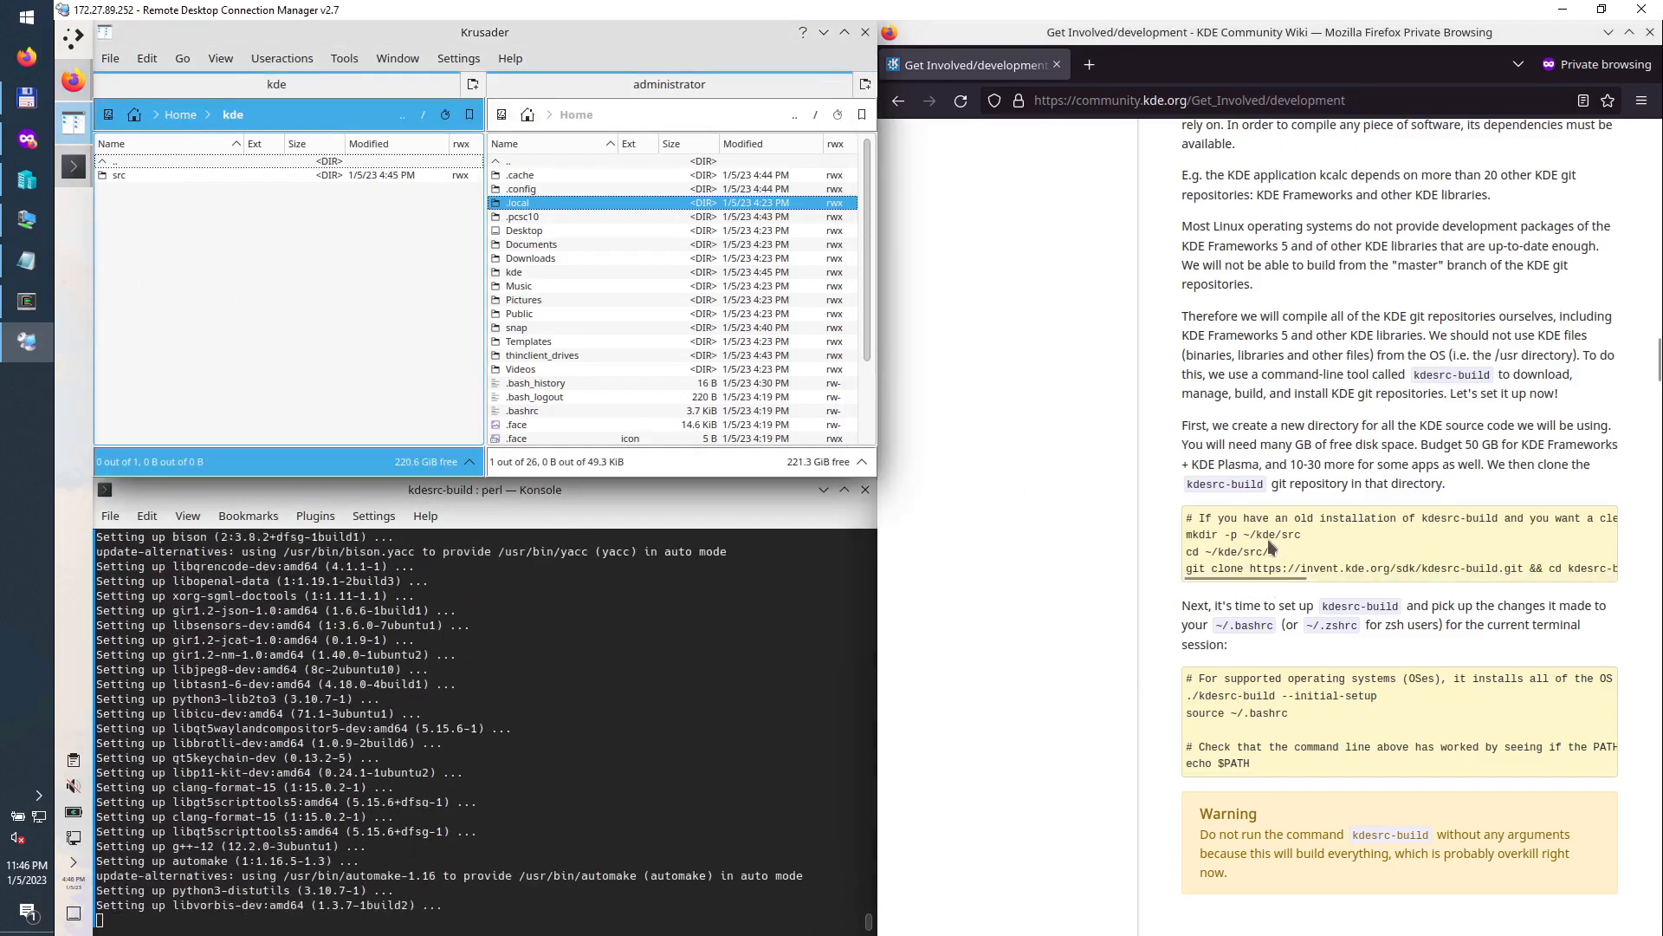
pyautogui.doubleClick(123, 176)
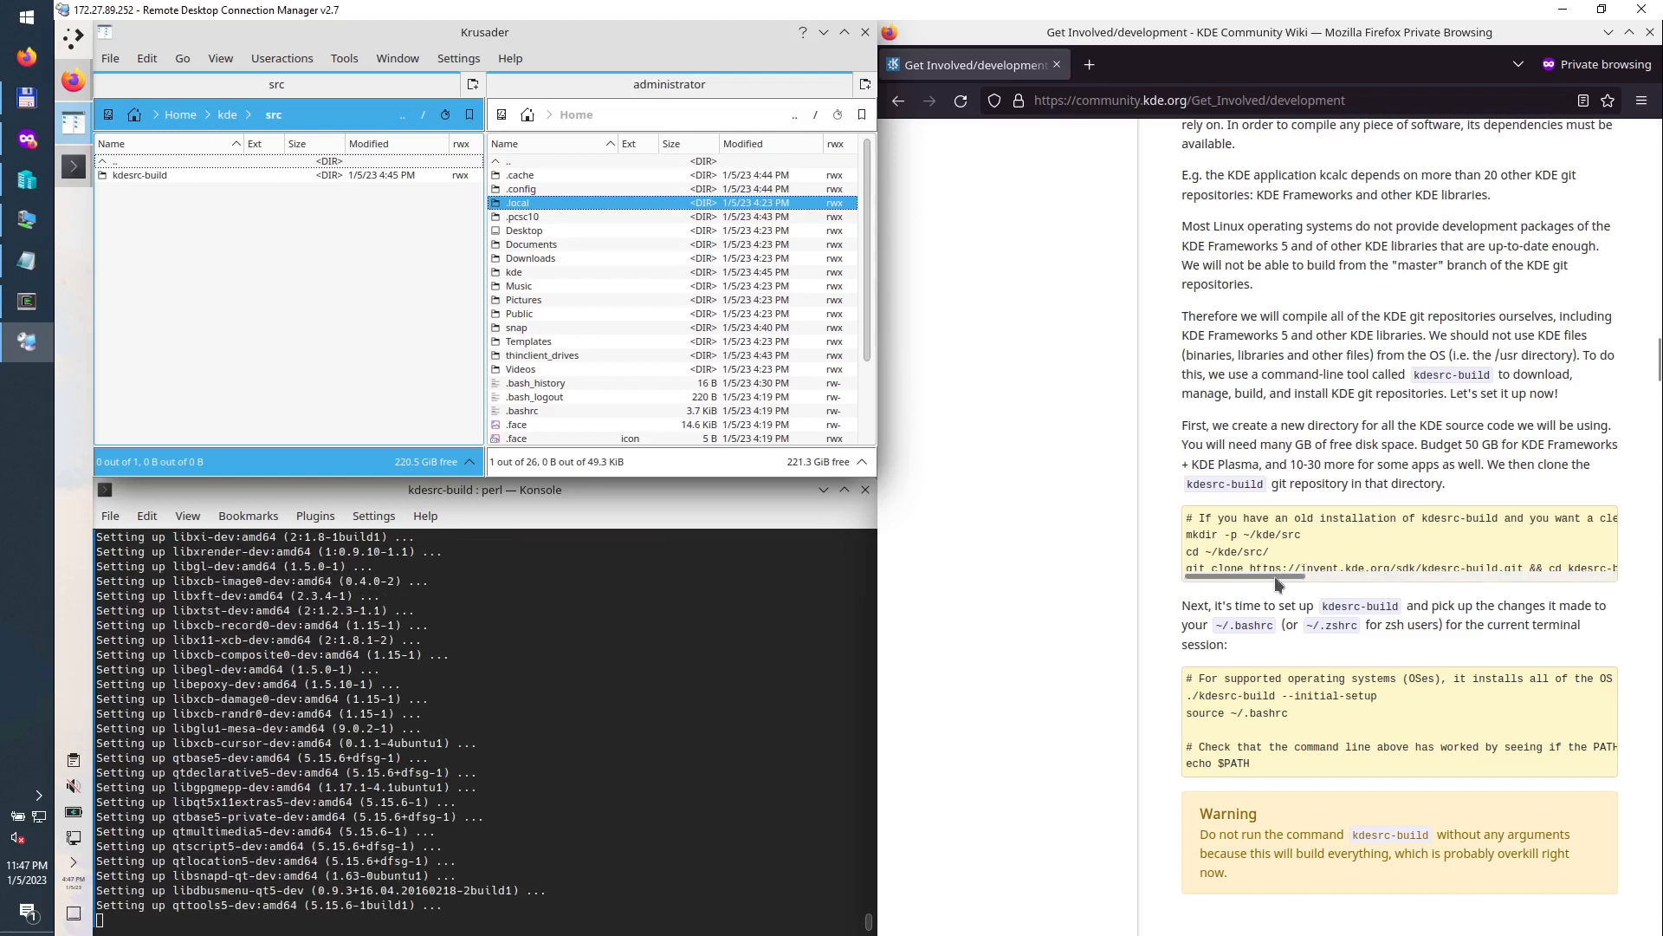
pyautogui.moveTo(1276, 577); pyautogui.dragTo(1107, 547)
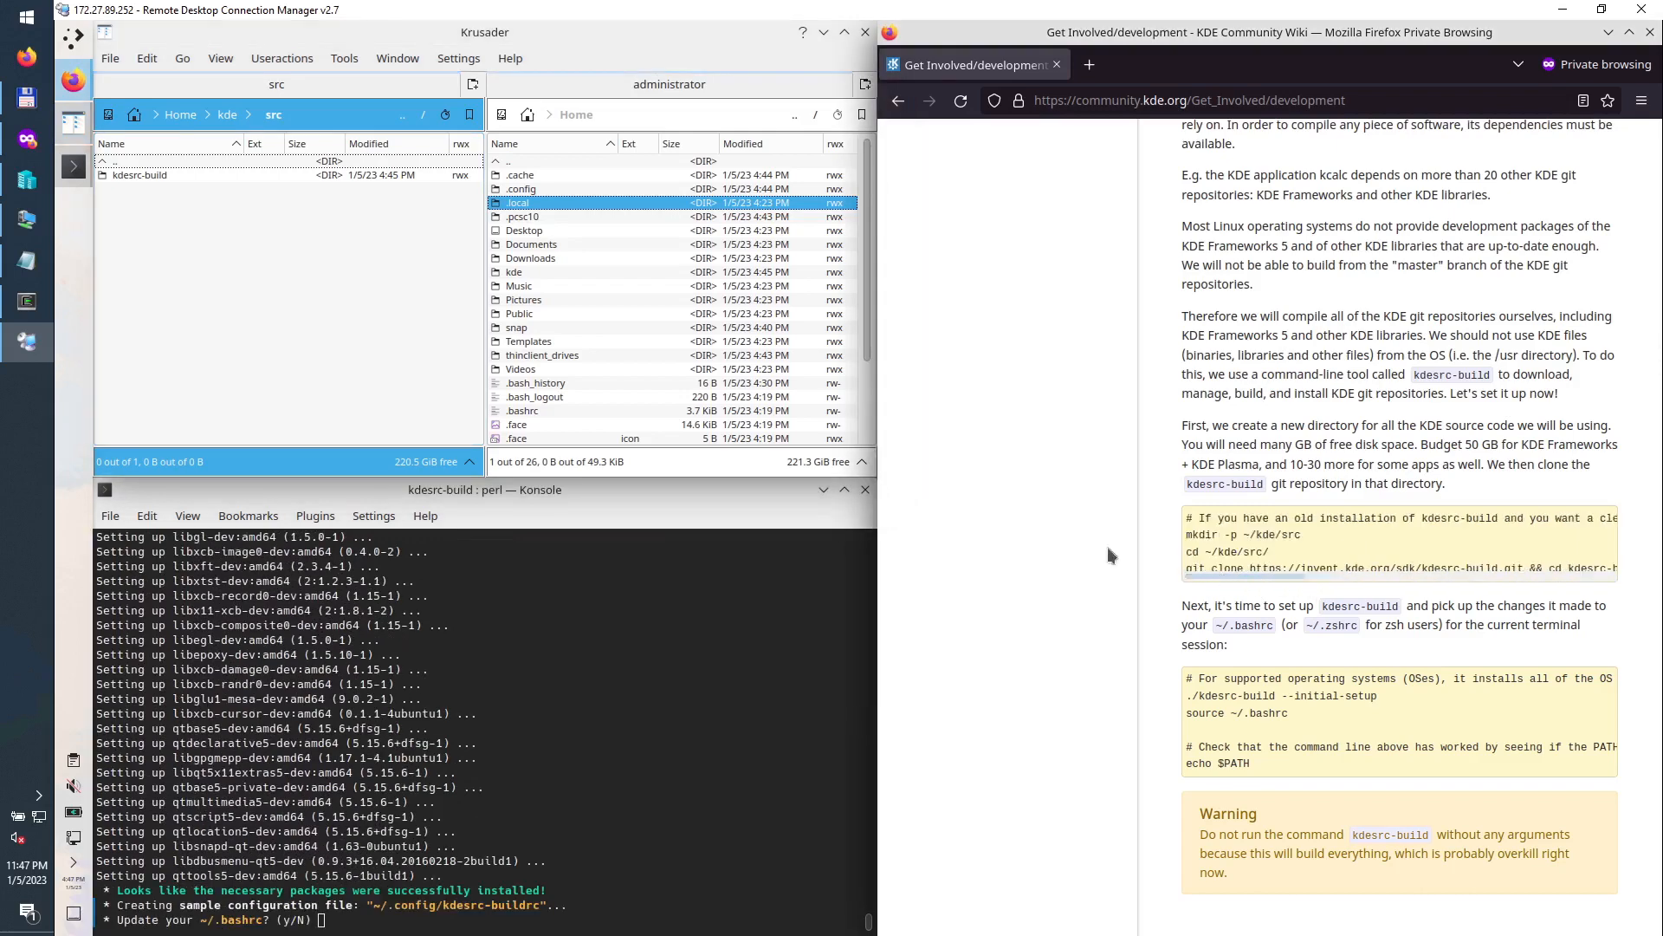
pyautogui.click(147, 175)
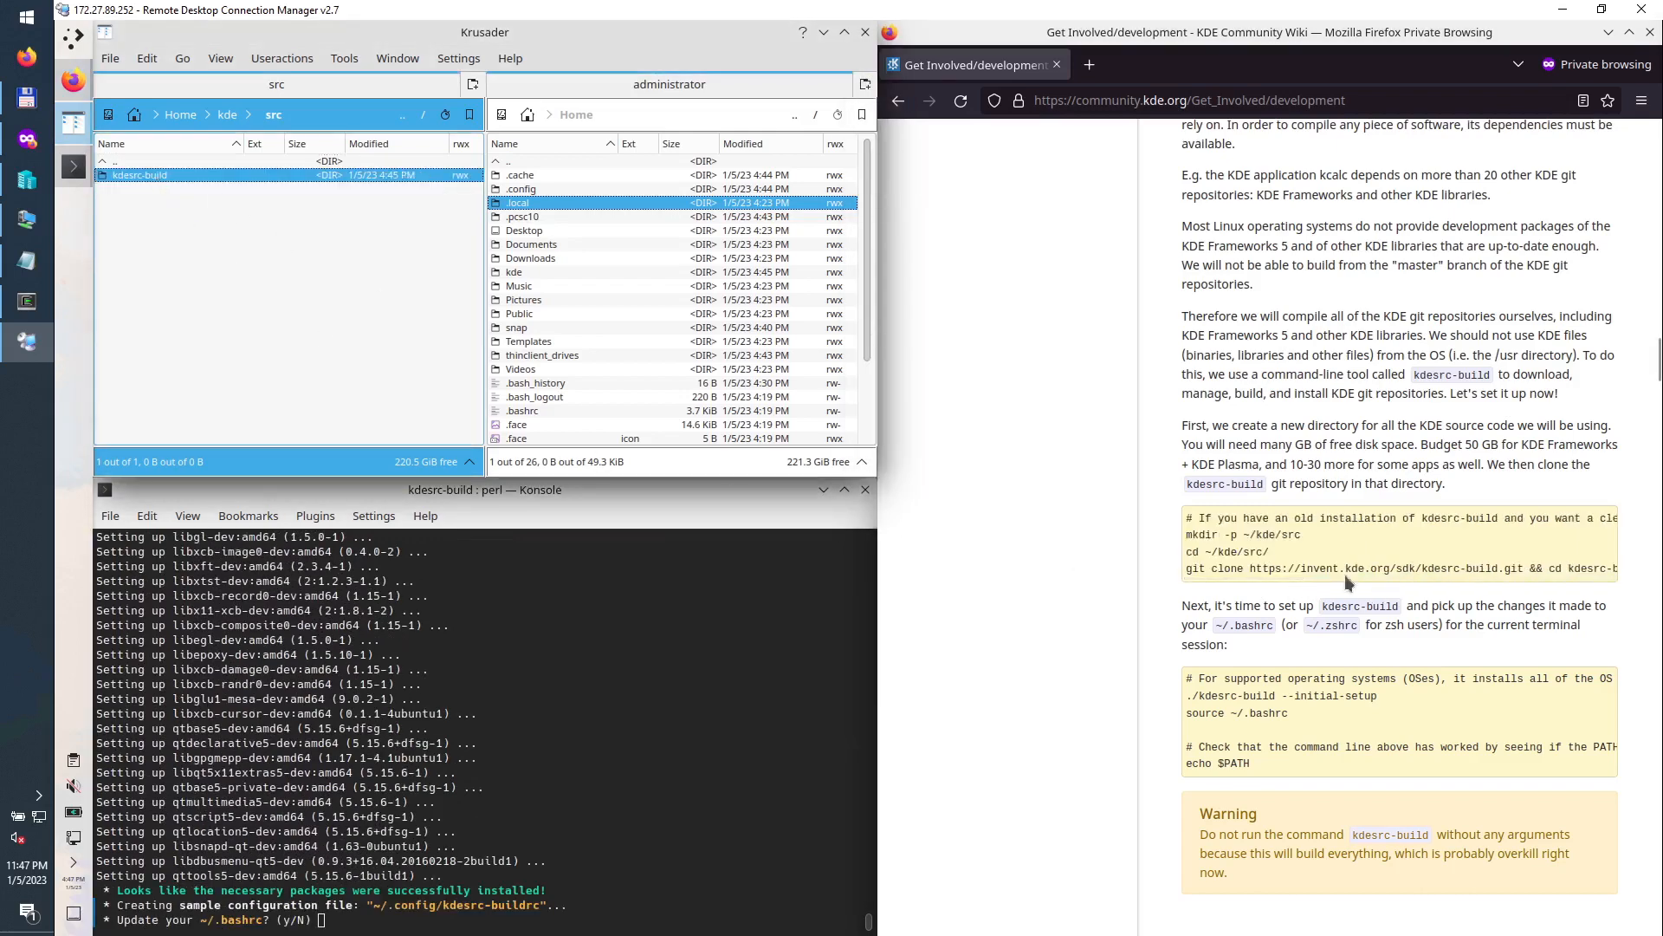
pyautogui.doubleClick(145, 175)
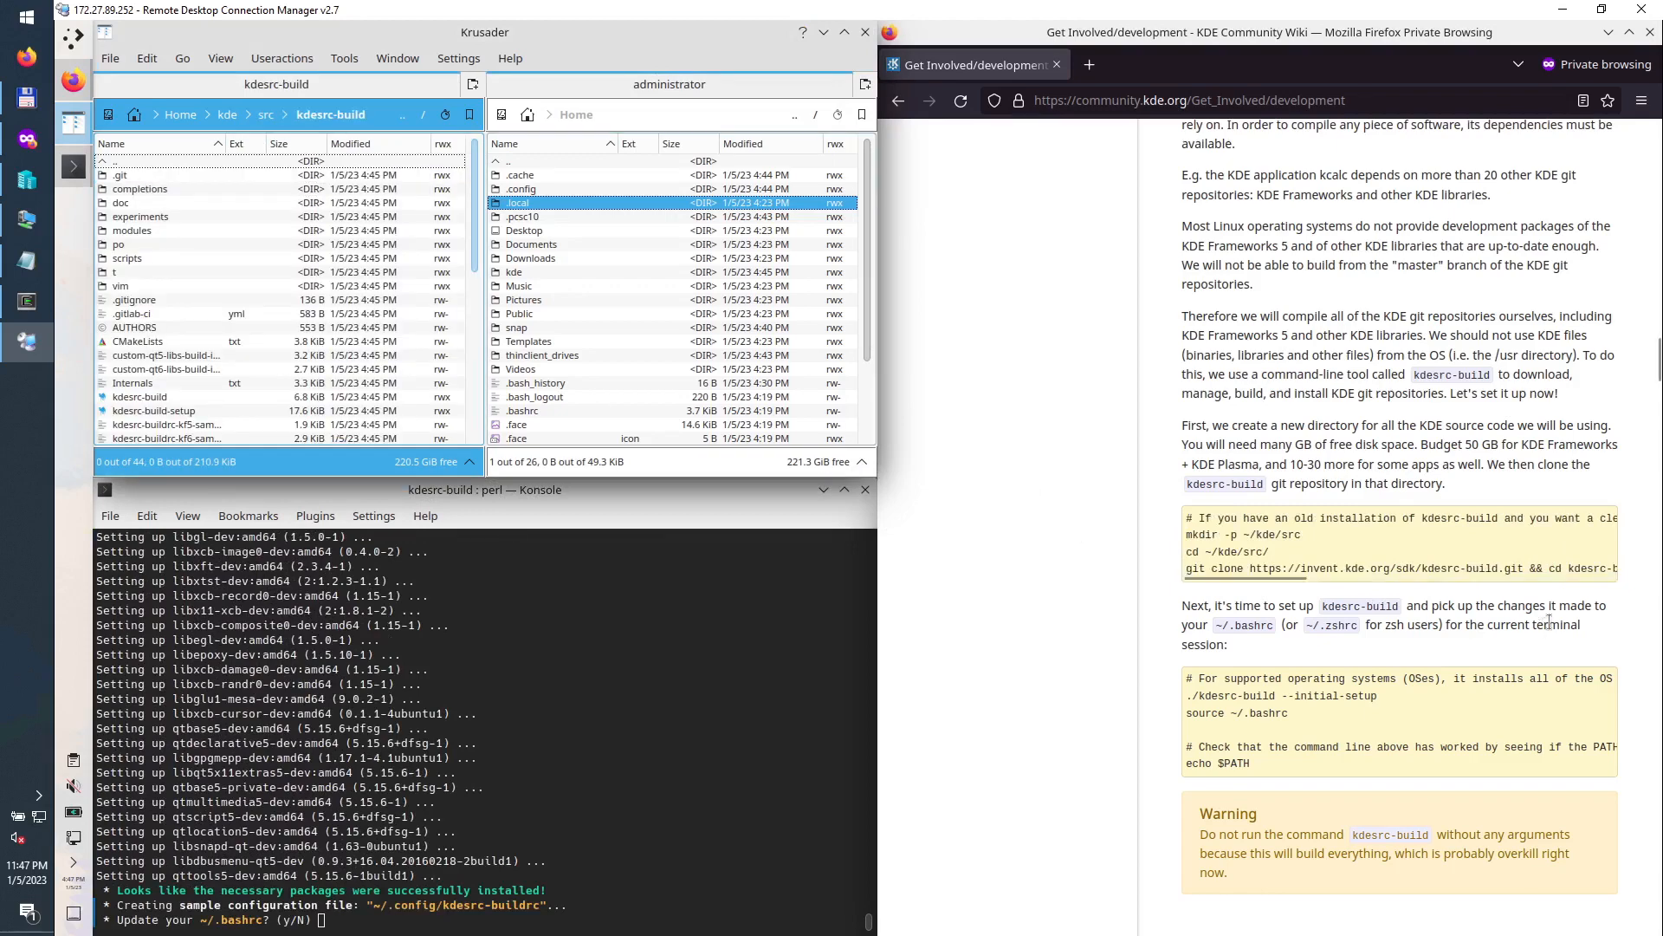
# Step: View the contents of the kdesrc-build script with F3, then close the viewer
pyautogui.moveTo(1555, 567); pyautogui.dragTo(1620, 568)
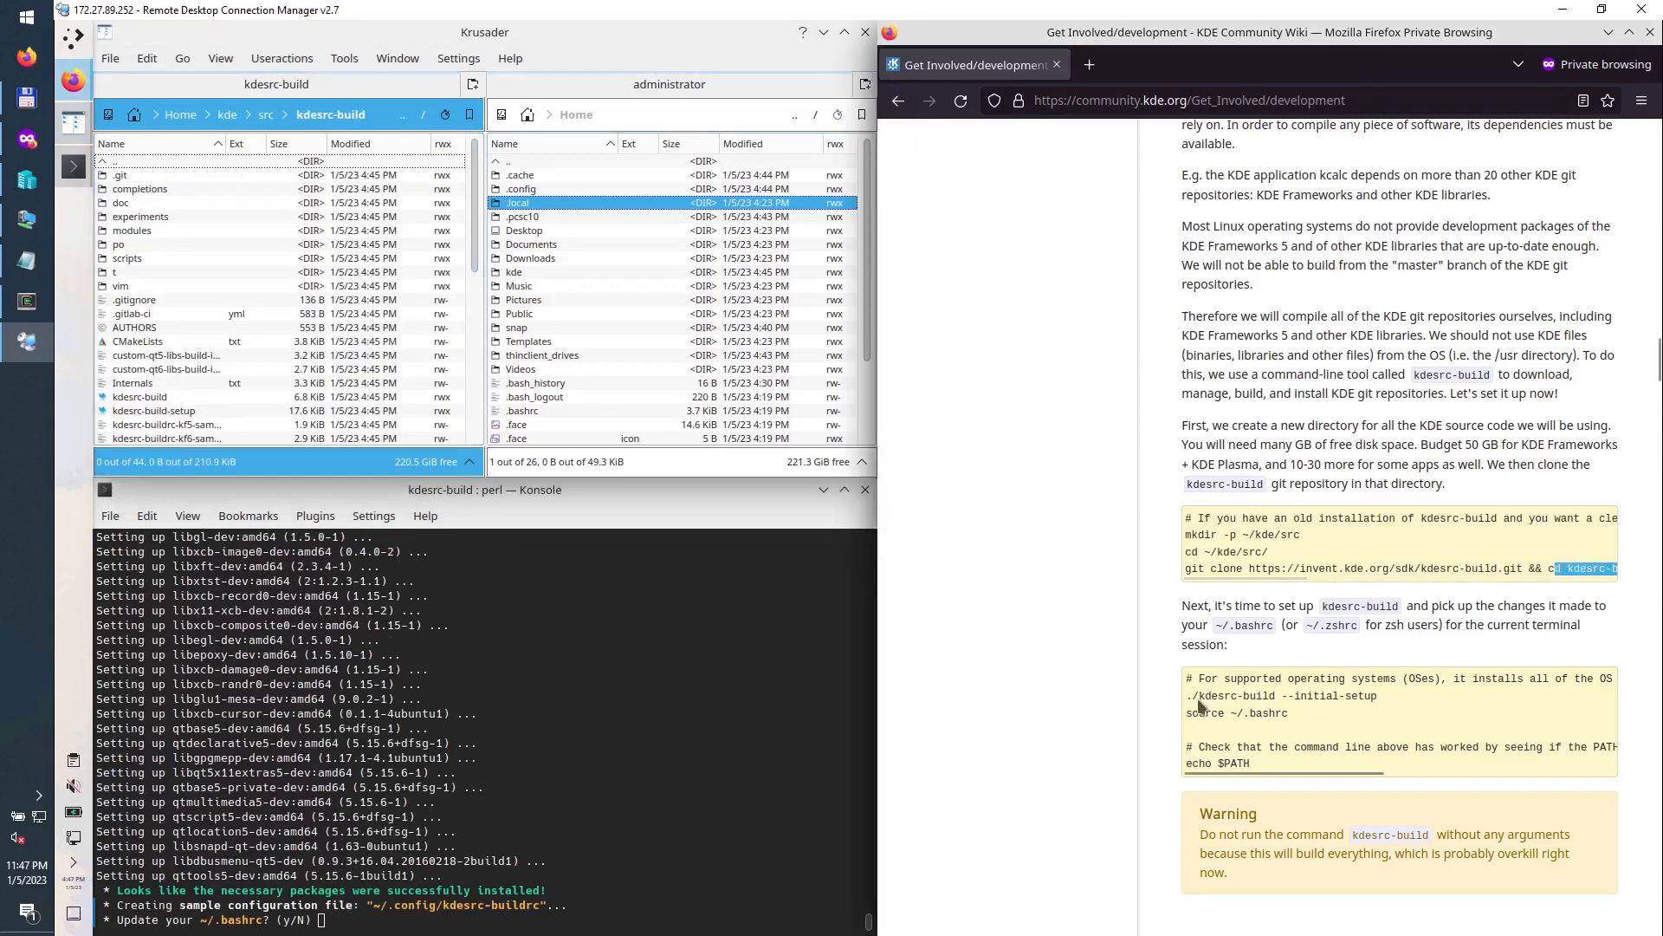
pyautogui.moveTo(1193, 695); pyautogui.dragTo(1395, 706)
pyautogui.click(179, 400)
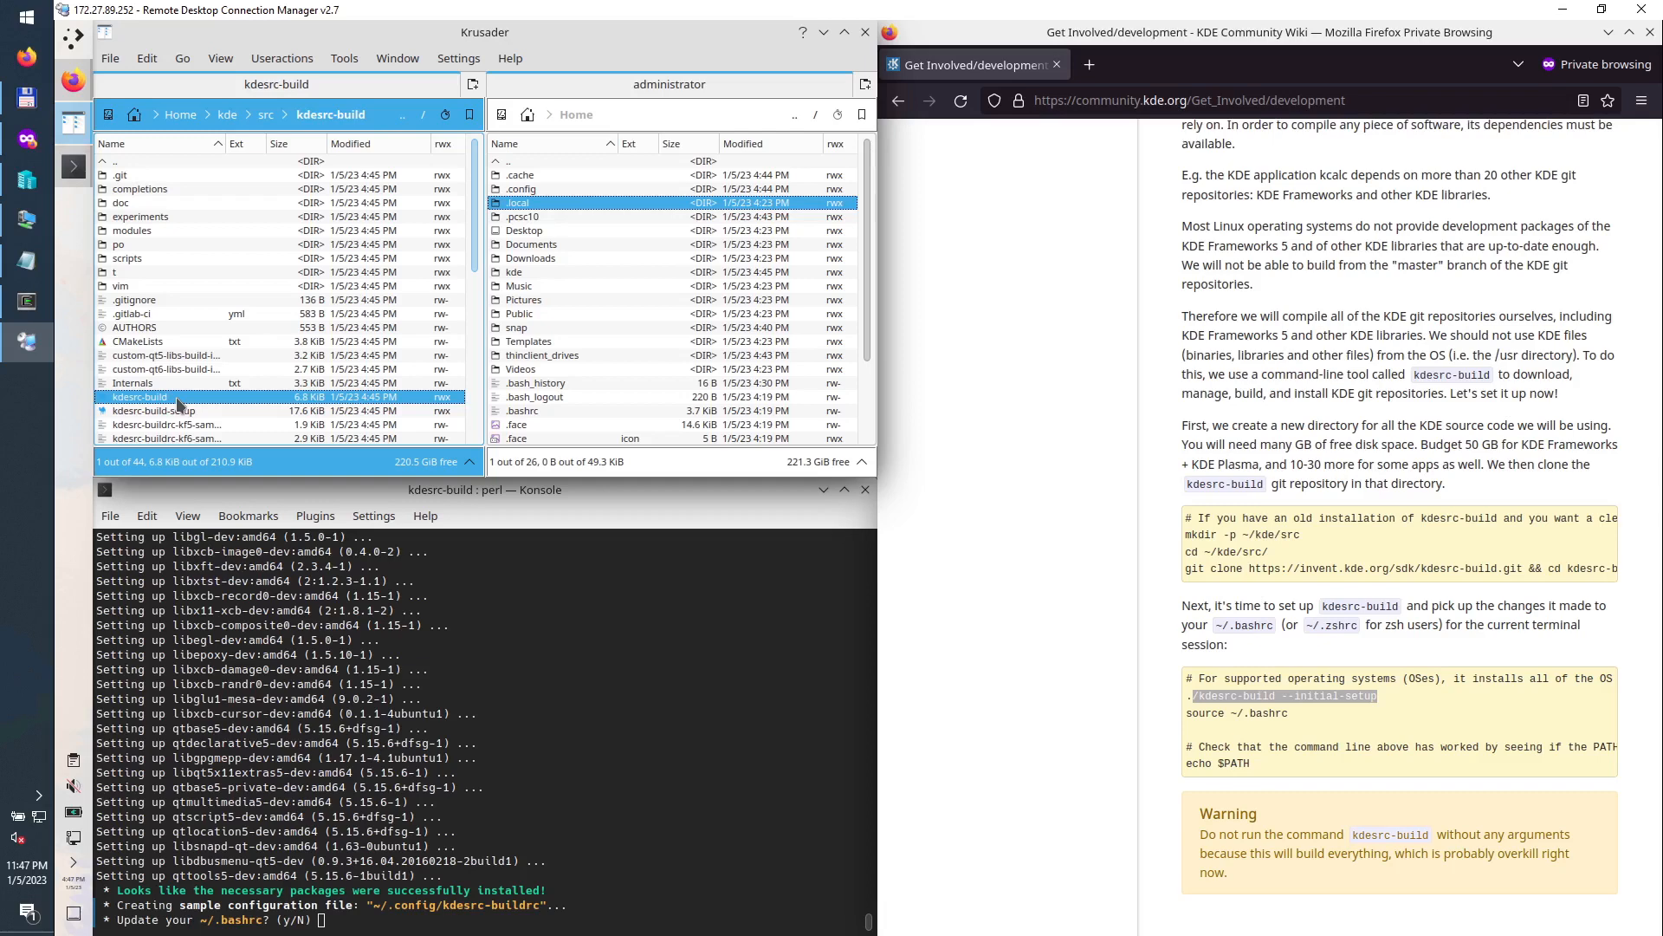
pyautogui.press('F3')
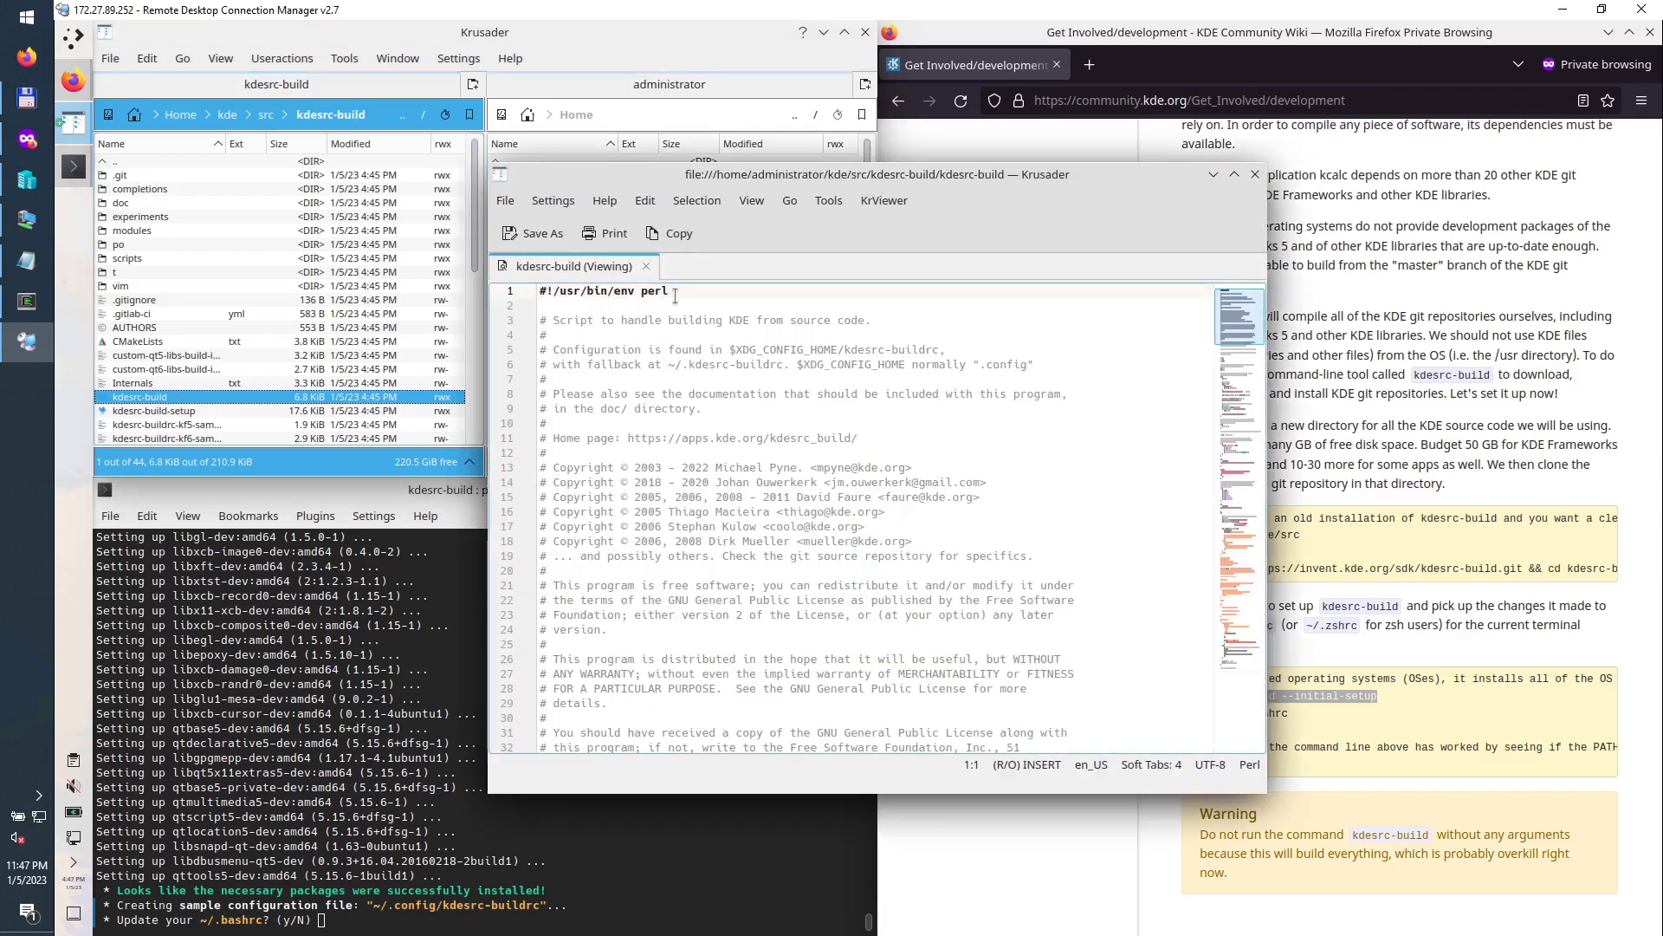
pyautogui.click(1256, 174)
# Step: Check the kdesrc-build script's Permissions in its Properties, cancelling without changes
pyautogui.rightClick(240, 403)
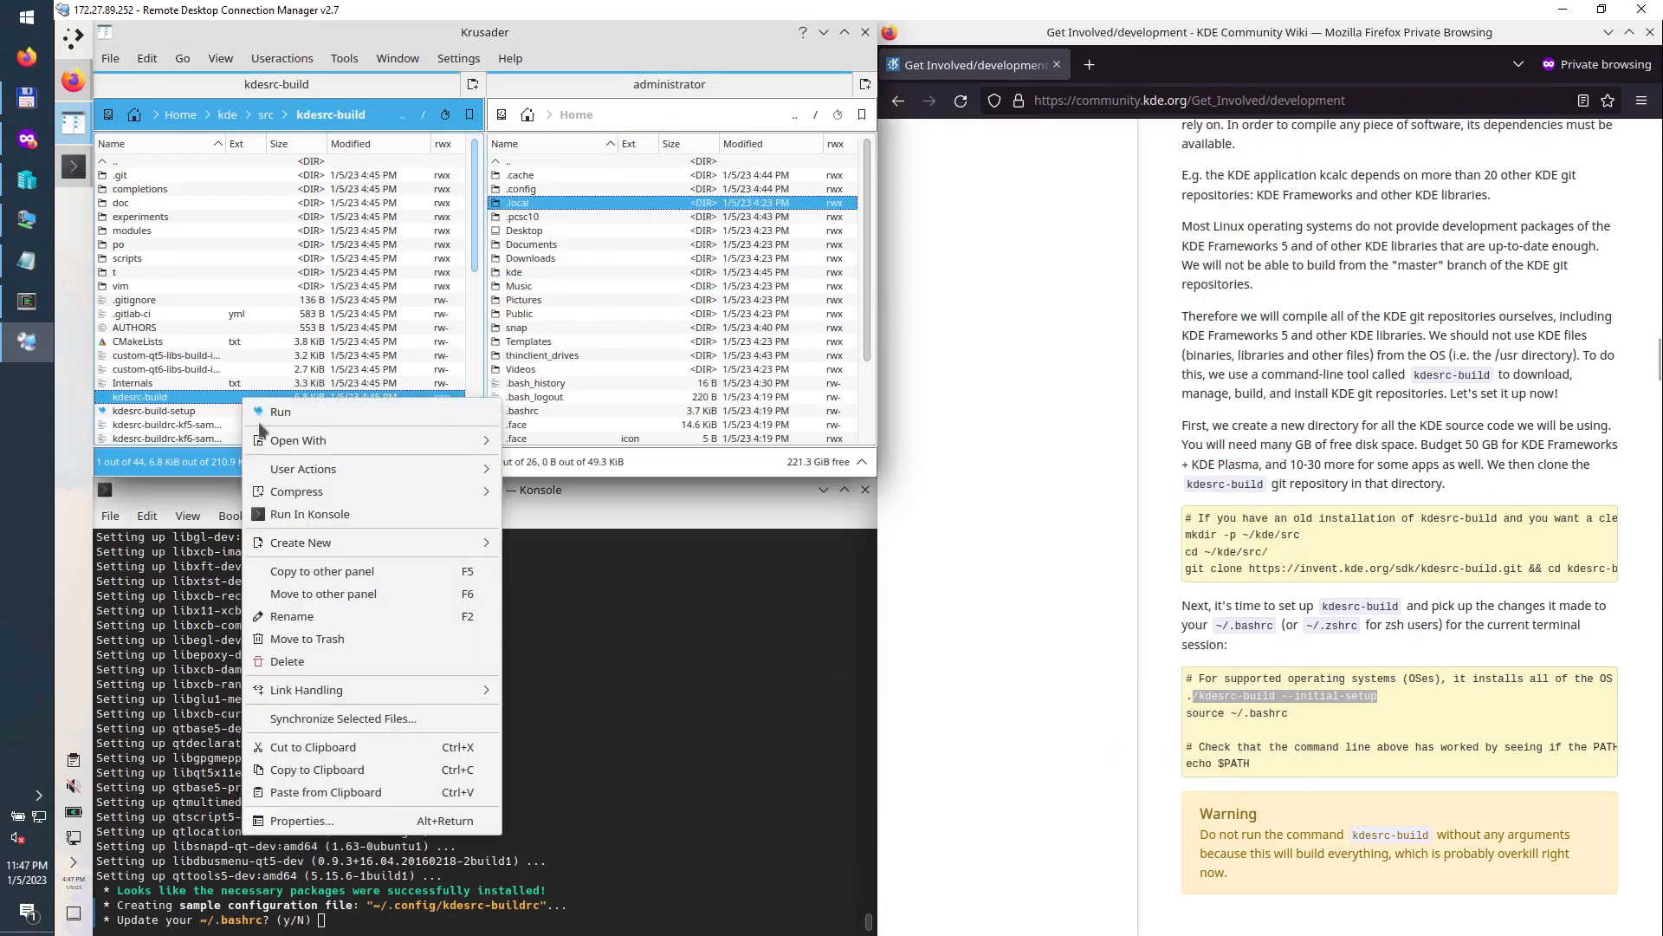
pyautogui.click(295, 827)
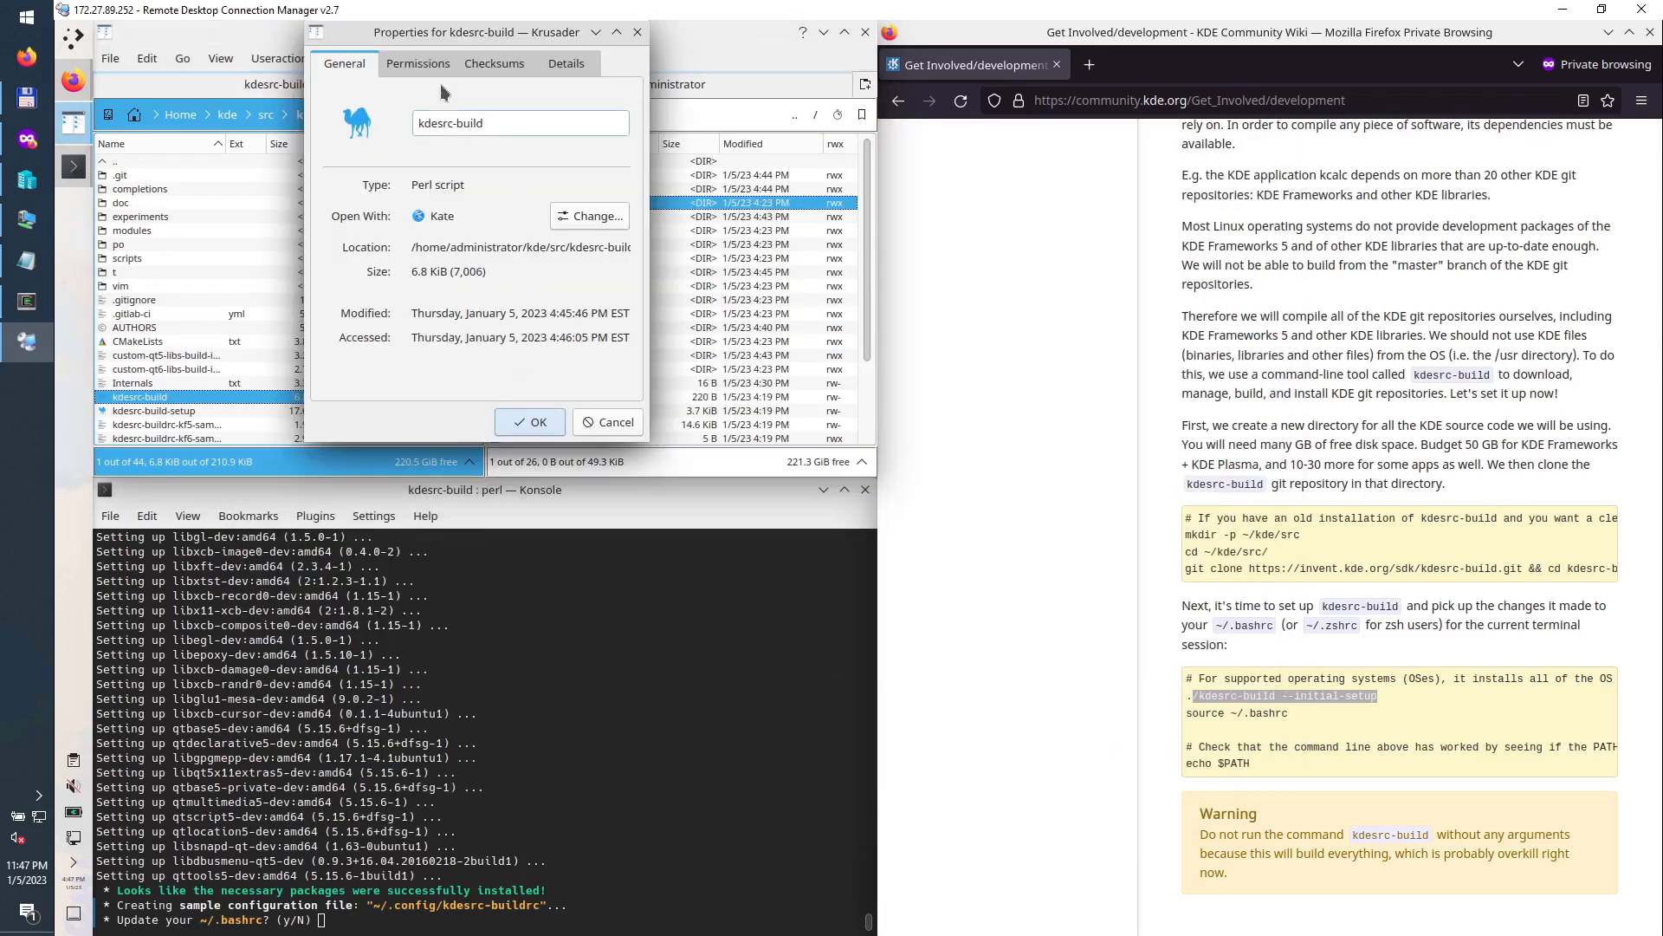
pyautogui.click(419, 64)
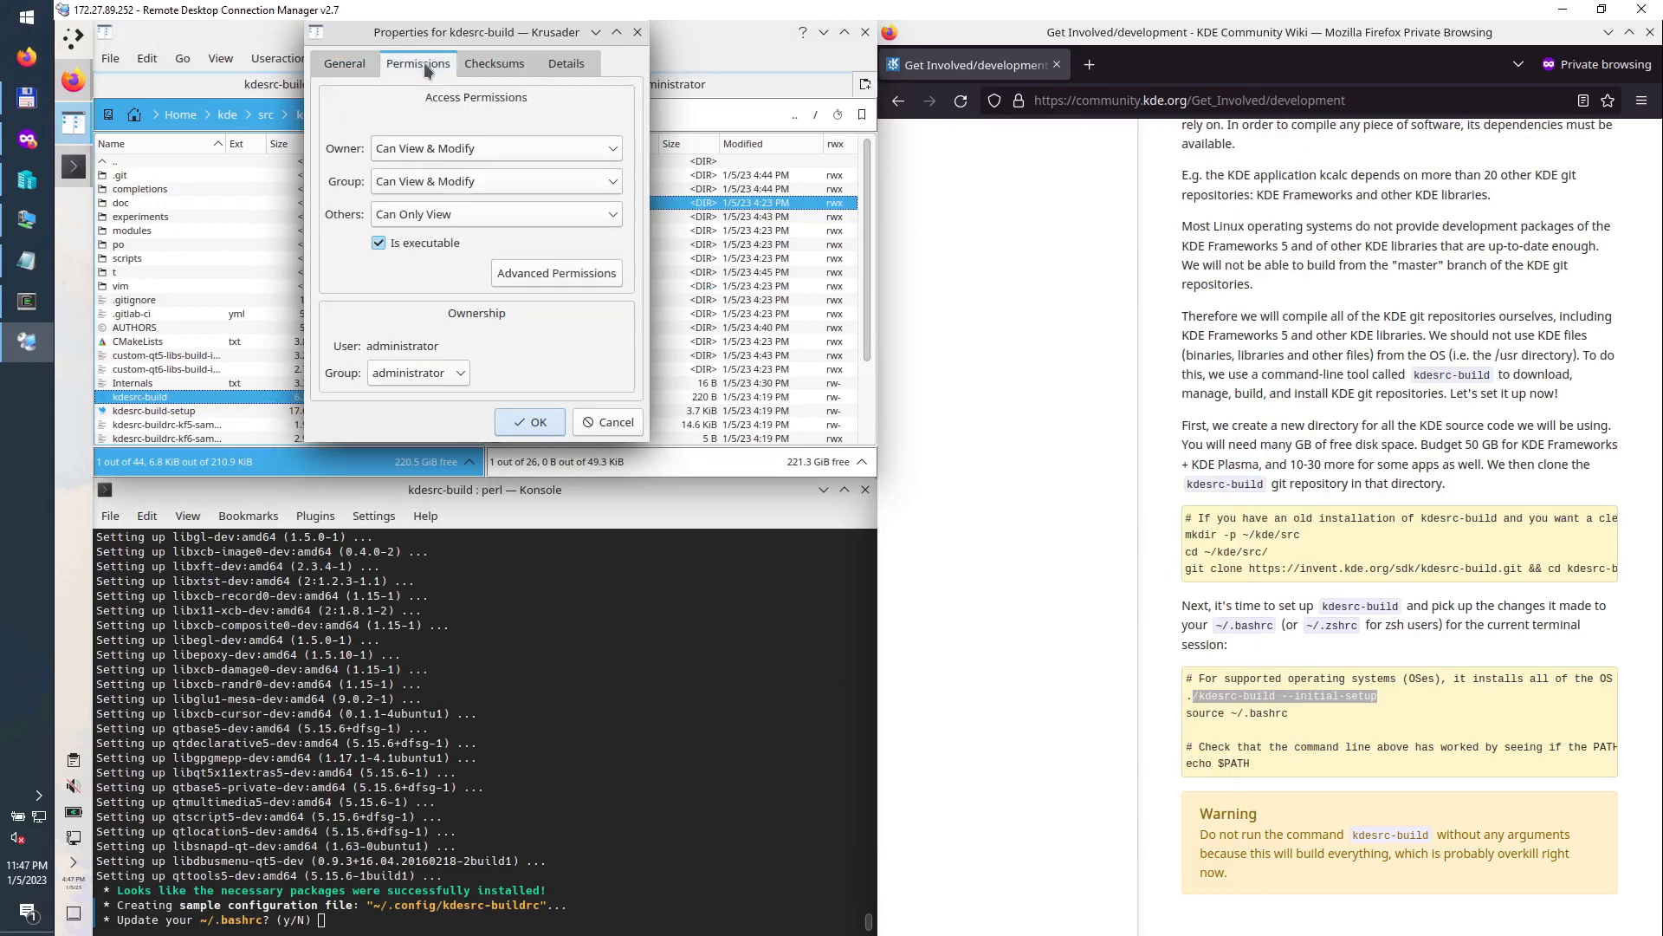
pyautogui.click(609, 423)
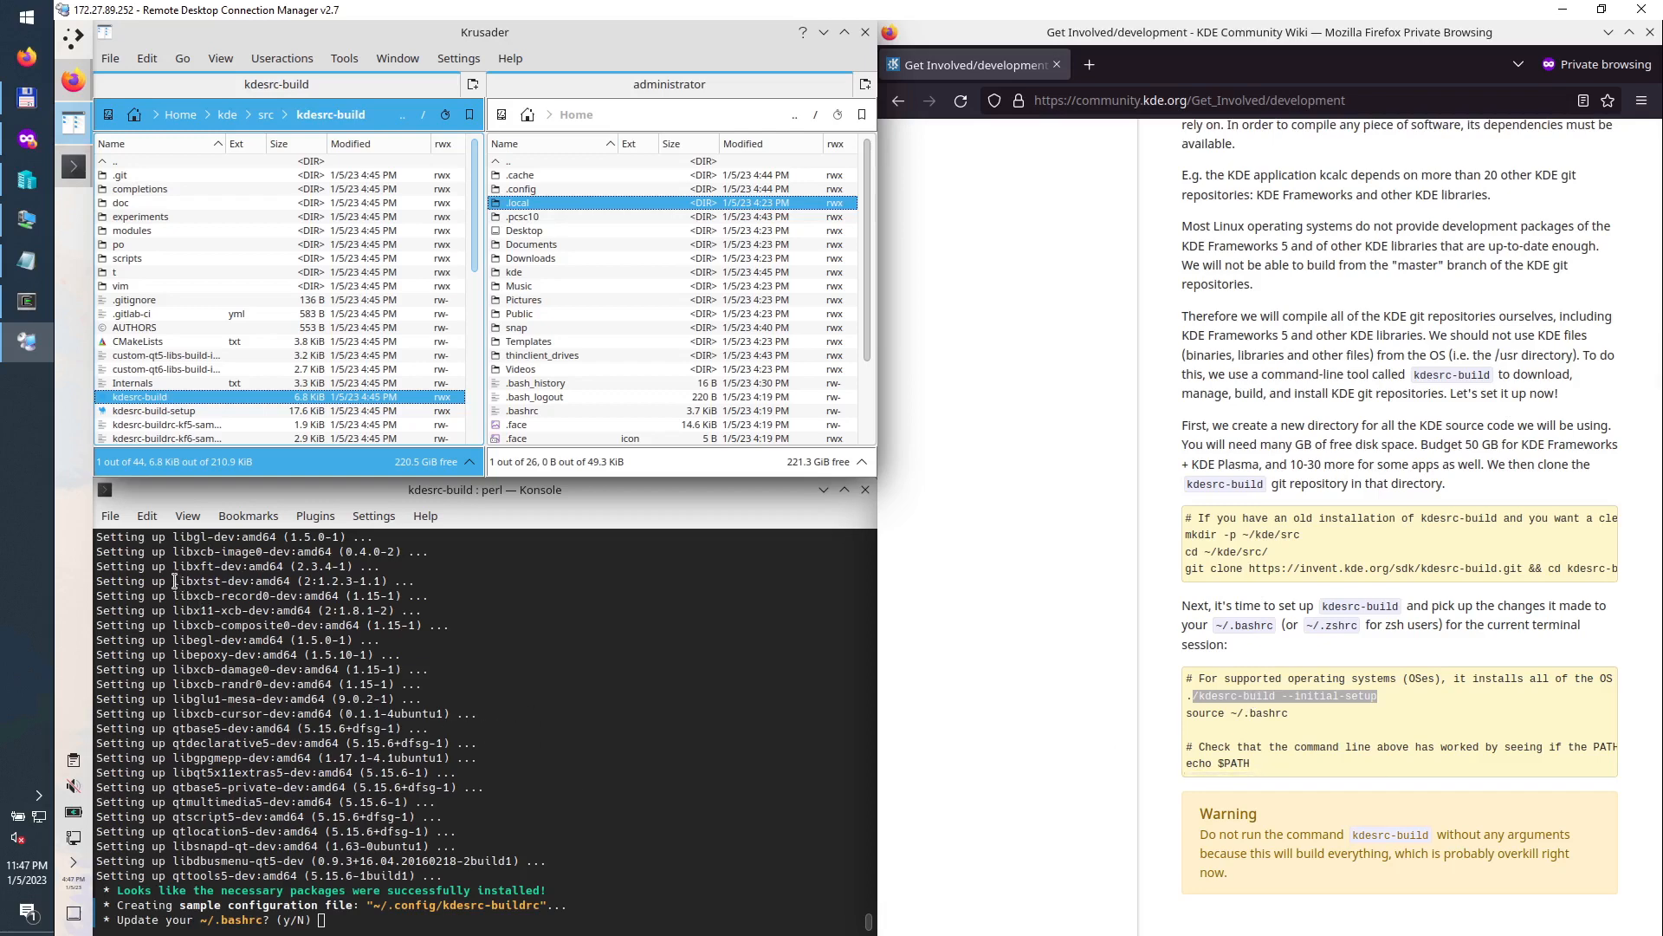
pyautogui.moveTo(171, 579); pyautogui.dragTo(437, 879)
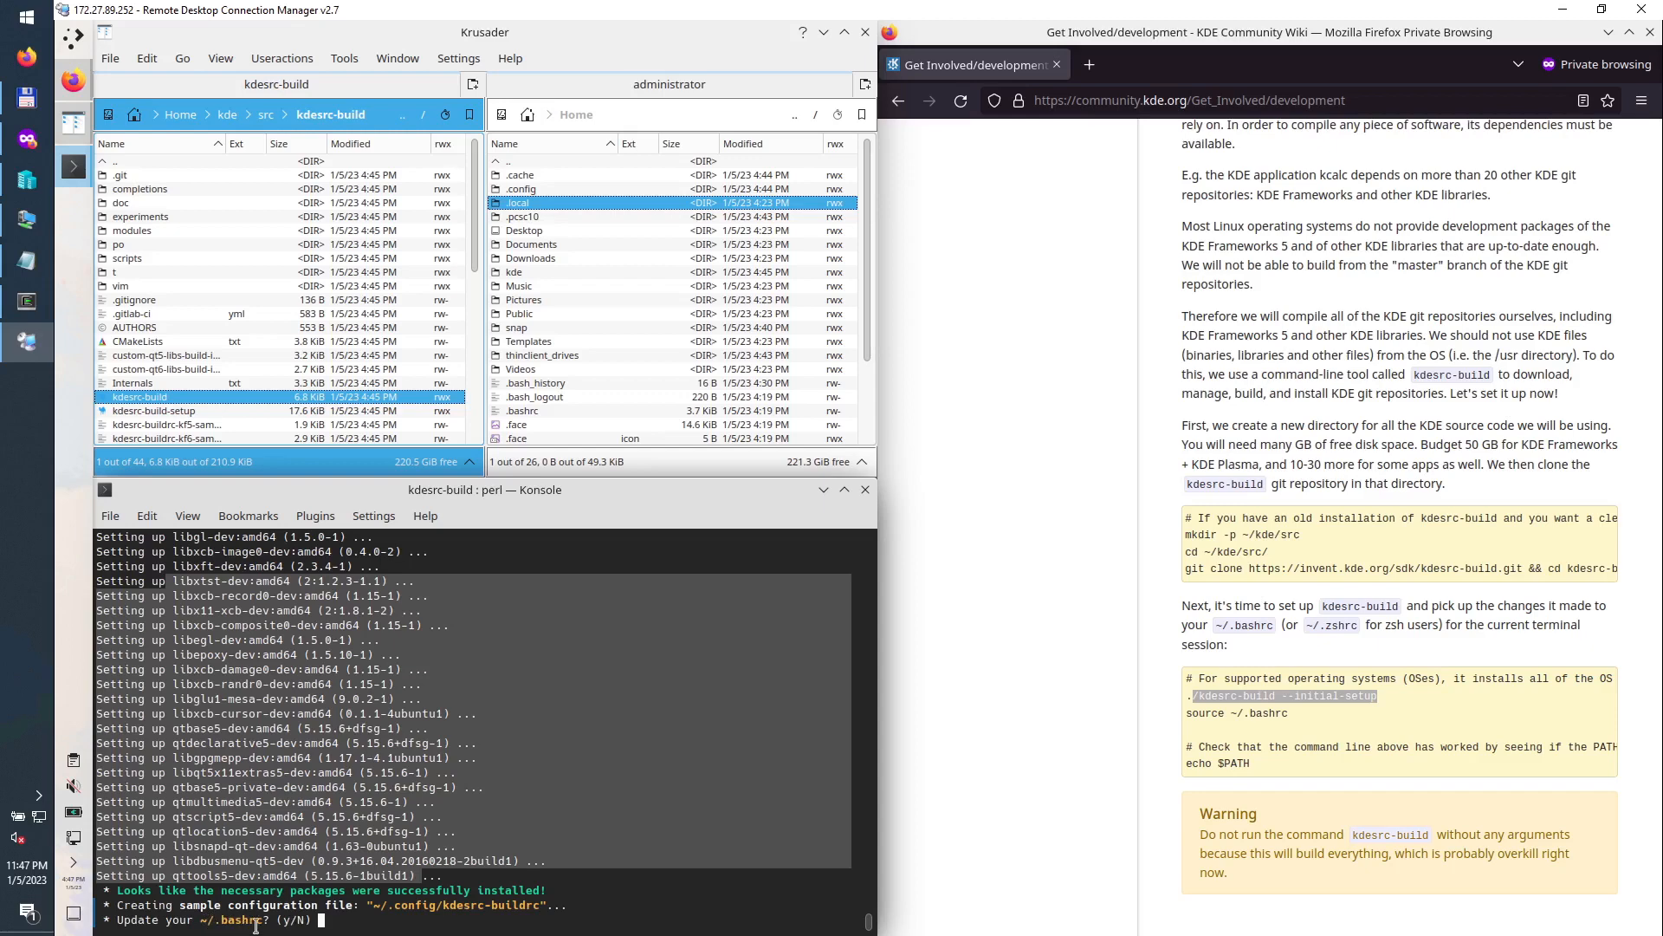
# Step: Answer y to update ~/.bashrc, then select the ~/.config/kdesrc-buildrc path in the output
pyautogui.click(349, 928)
pyautogui.write('y')
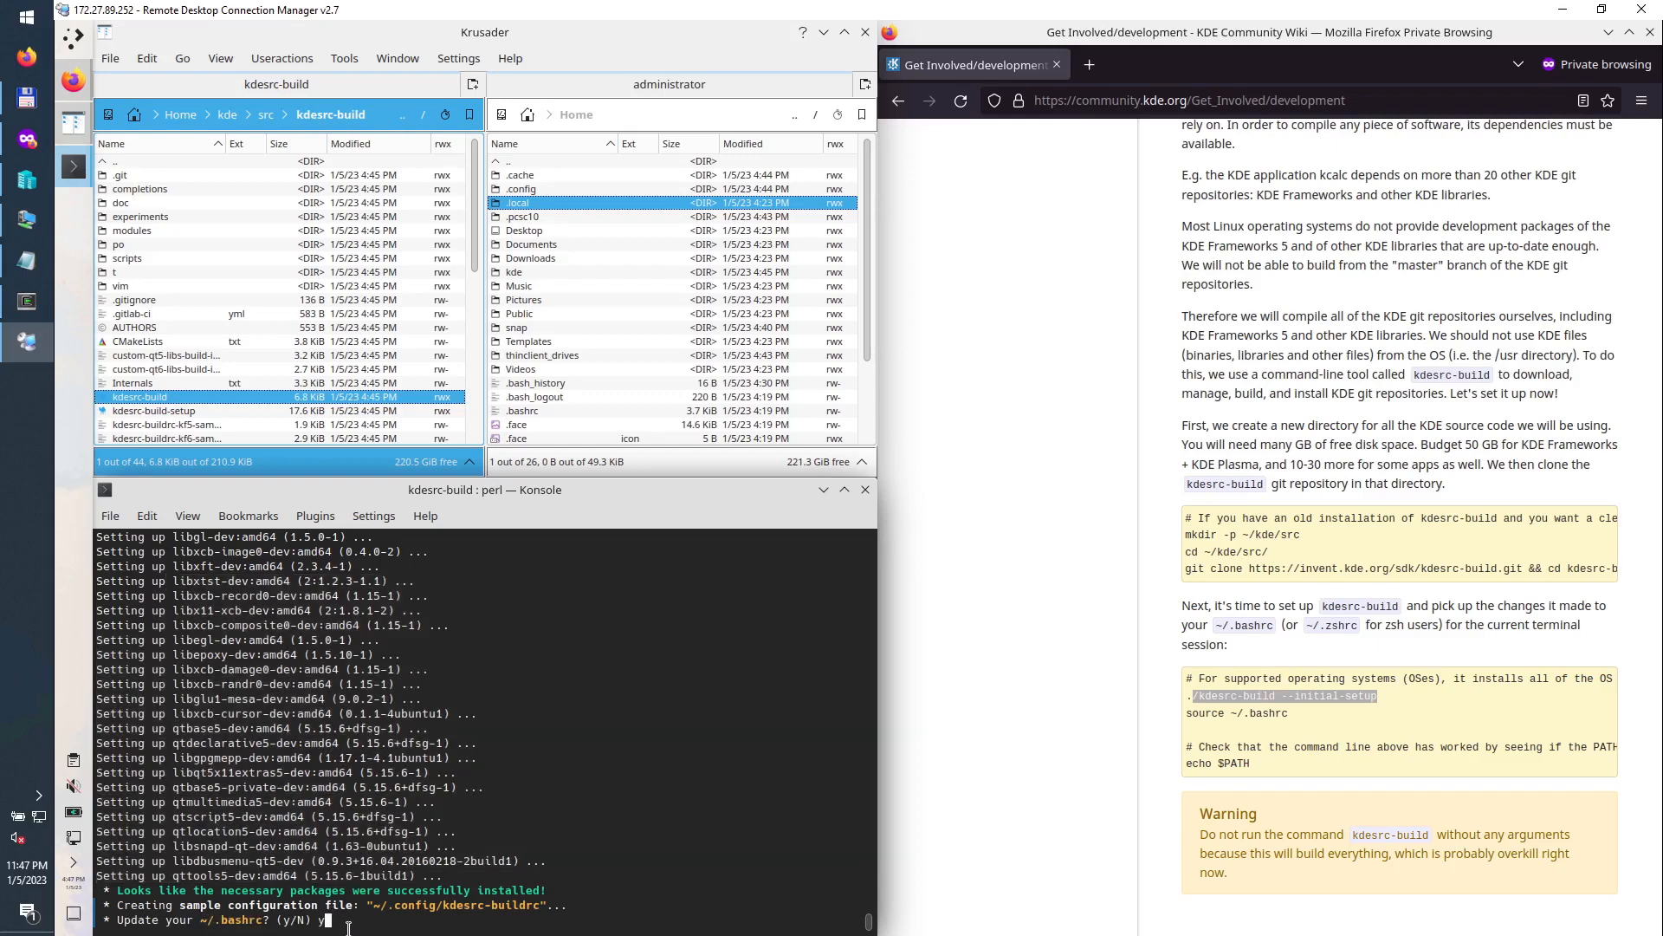
pyautogui.press('Return')
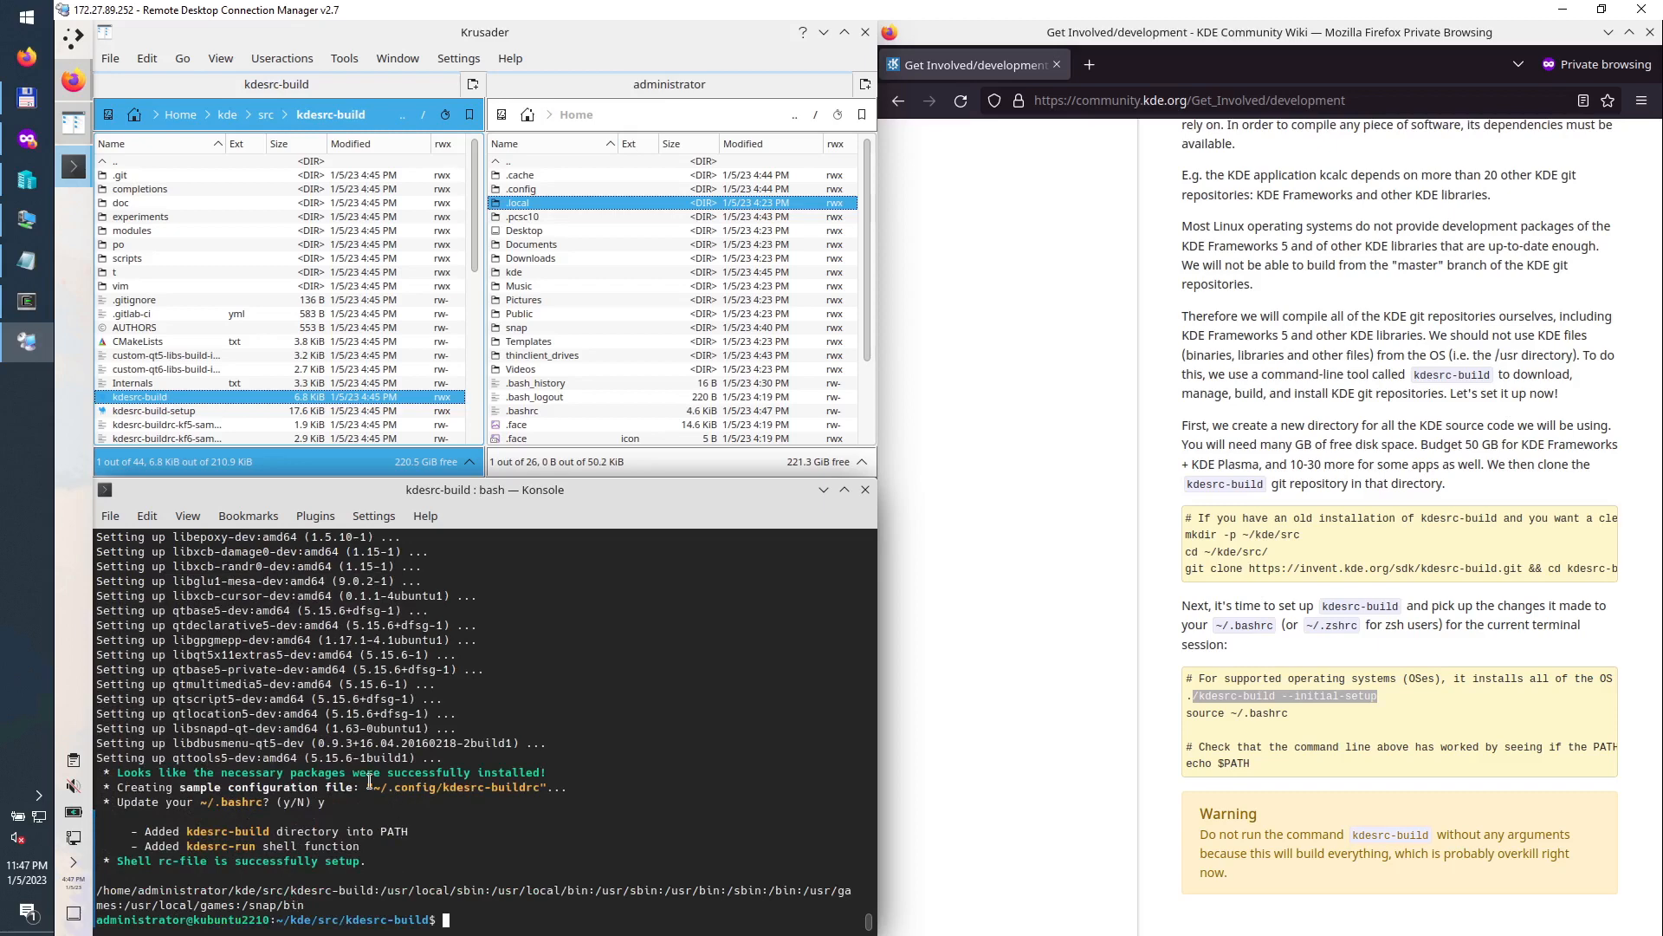
pyautogui.moveTo(373, 787); pyautogui.dragTo(541, 786)
pyautogui.press('super+c')
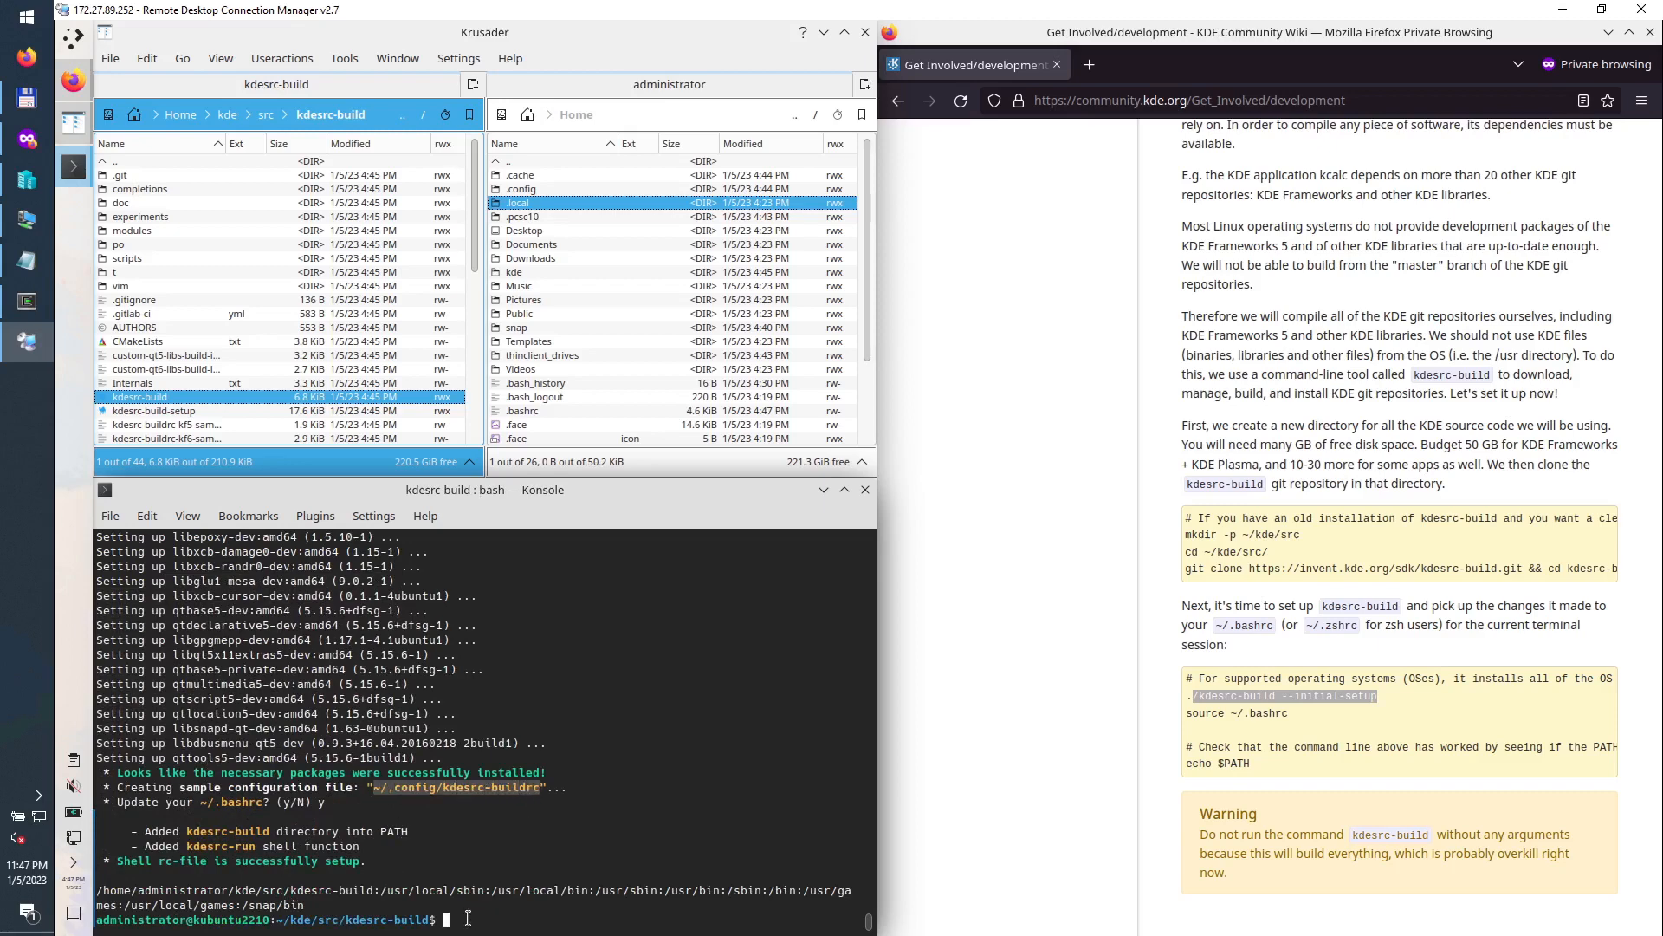
pyautogui.click(467, 919)
# Step: Open ~/.config/kdesrc-buildrc in Kate and change the build type from RelWithDebInfo to Debug
pyautogui.write('kate')
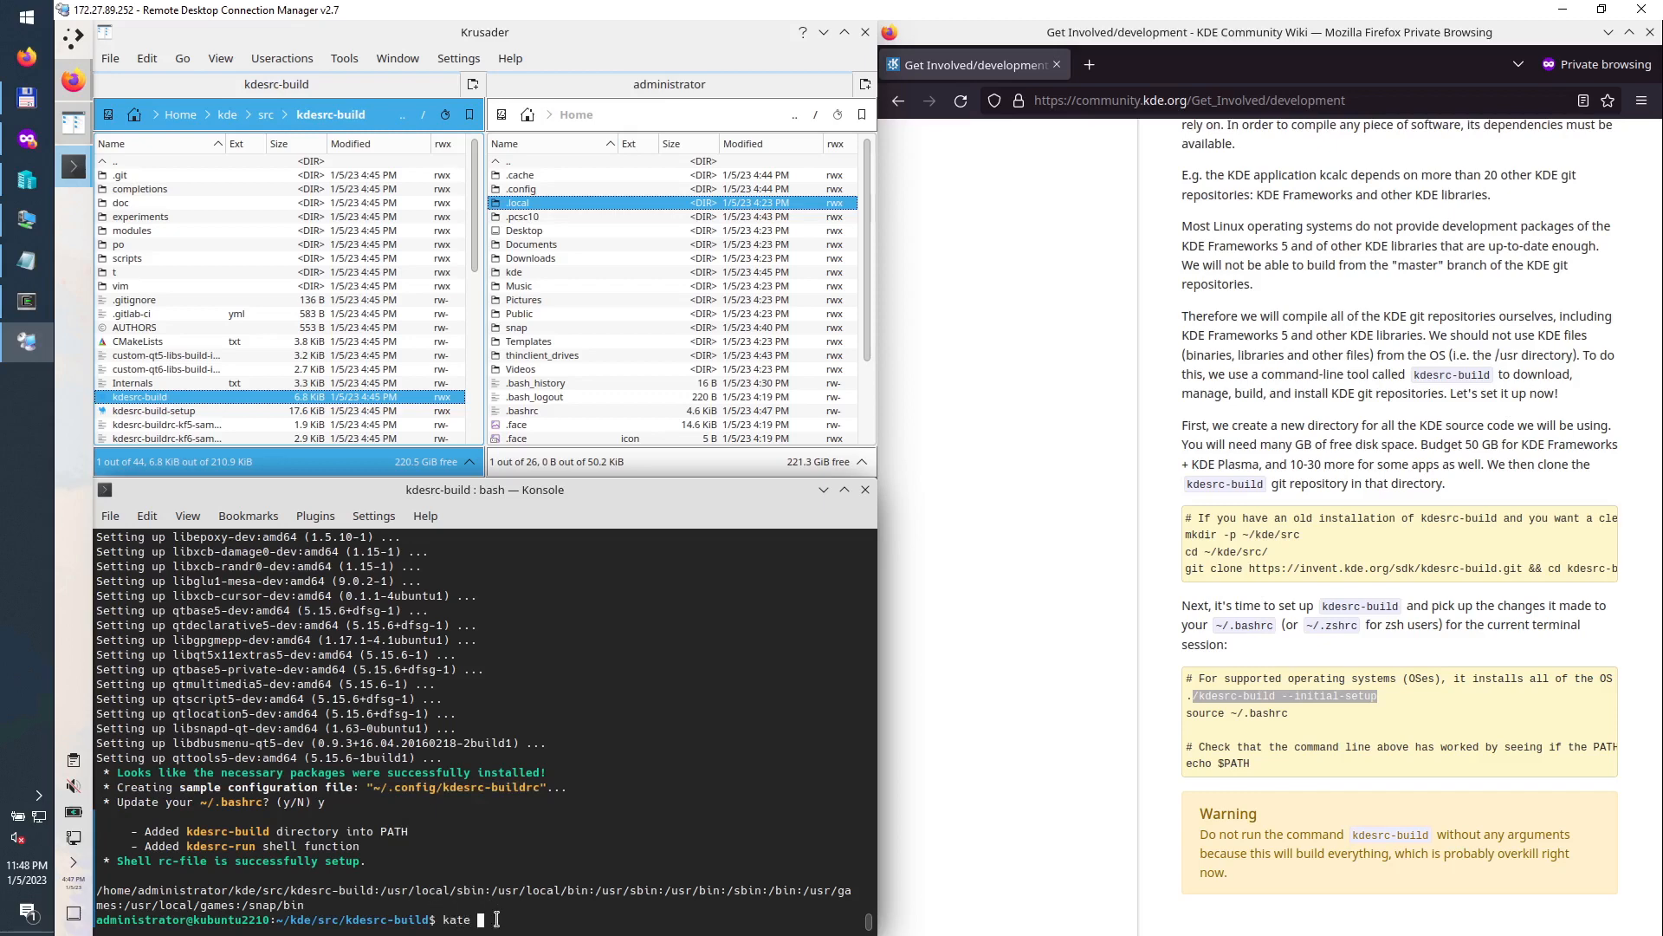
pyautogui.middleClick(496, 919)
pyautogui.press('Return')
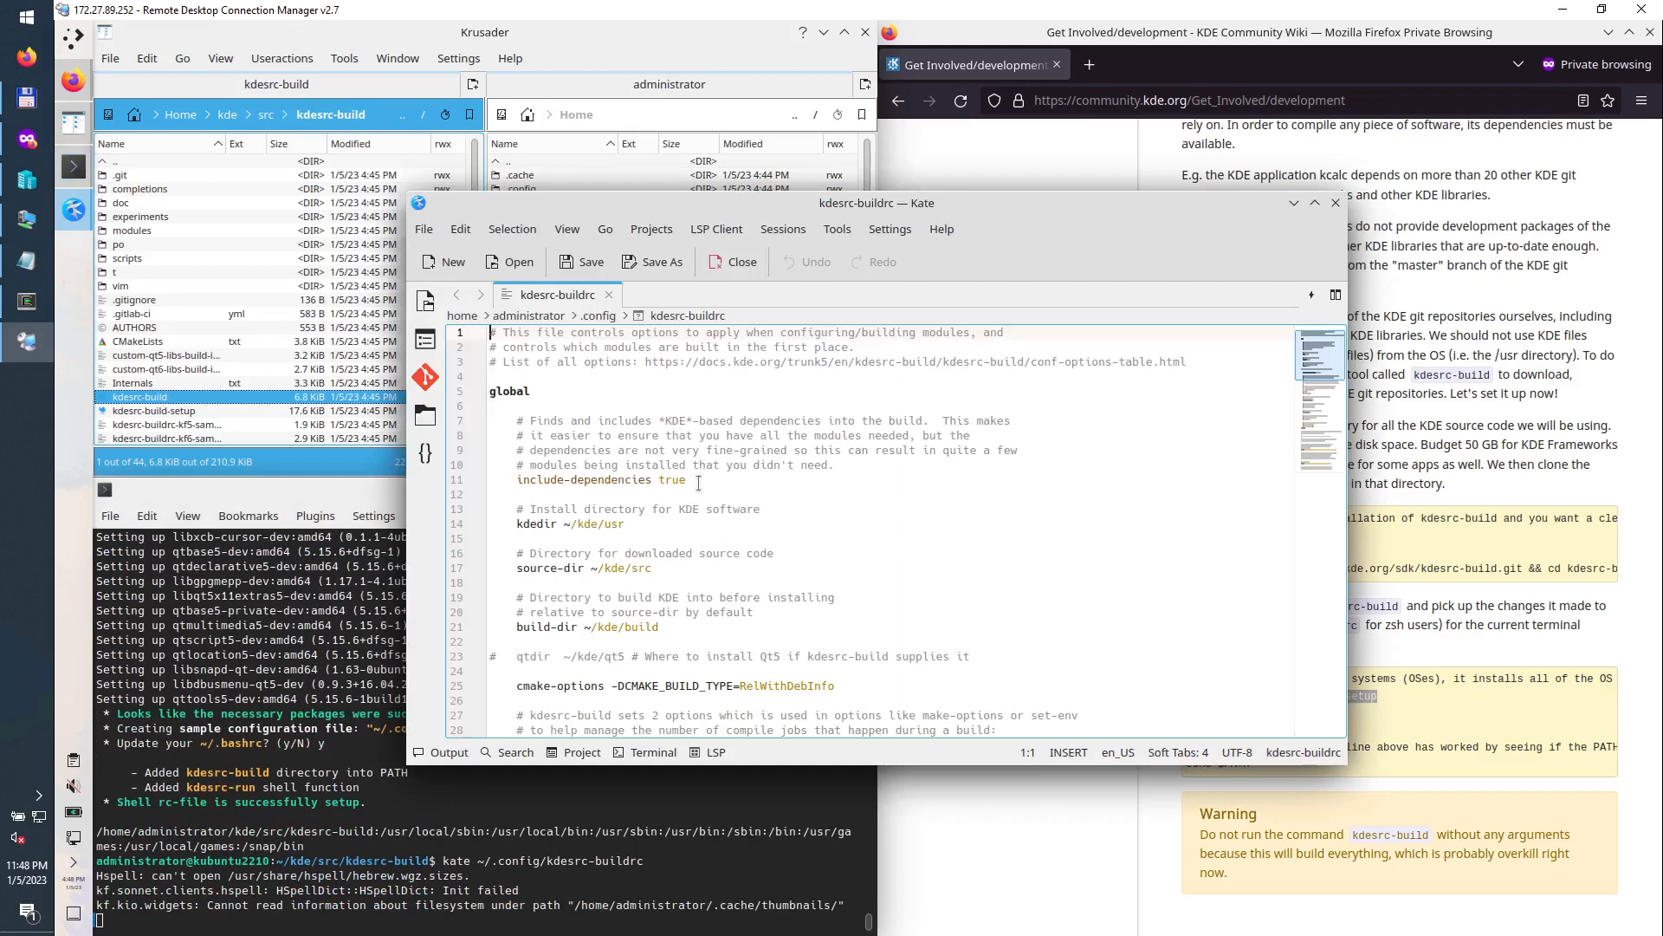
pyautogui.scroll(-2, 680, 560)
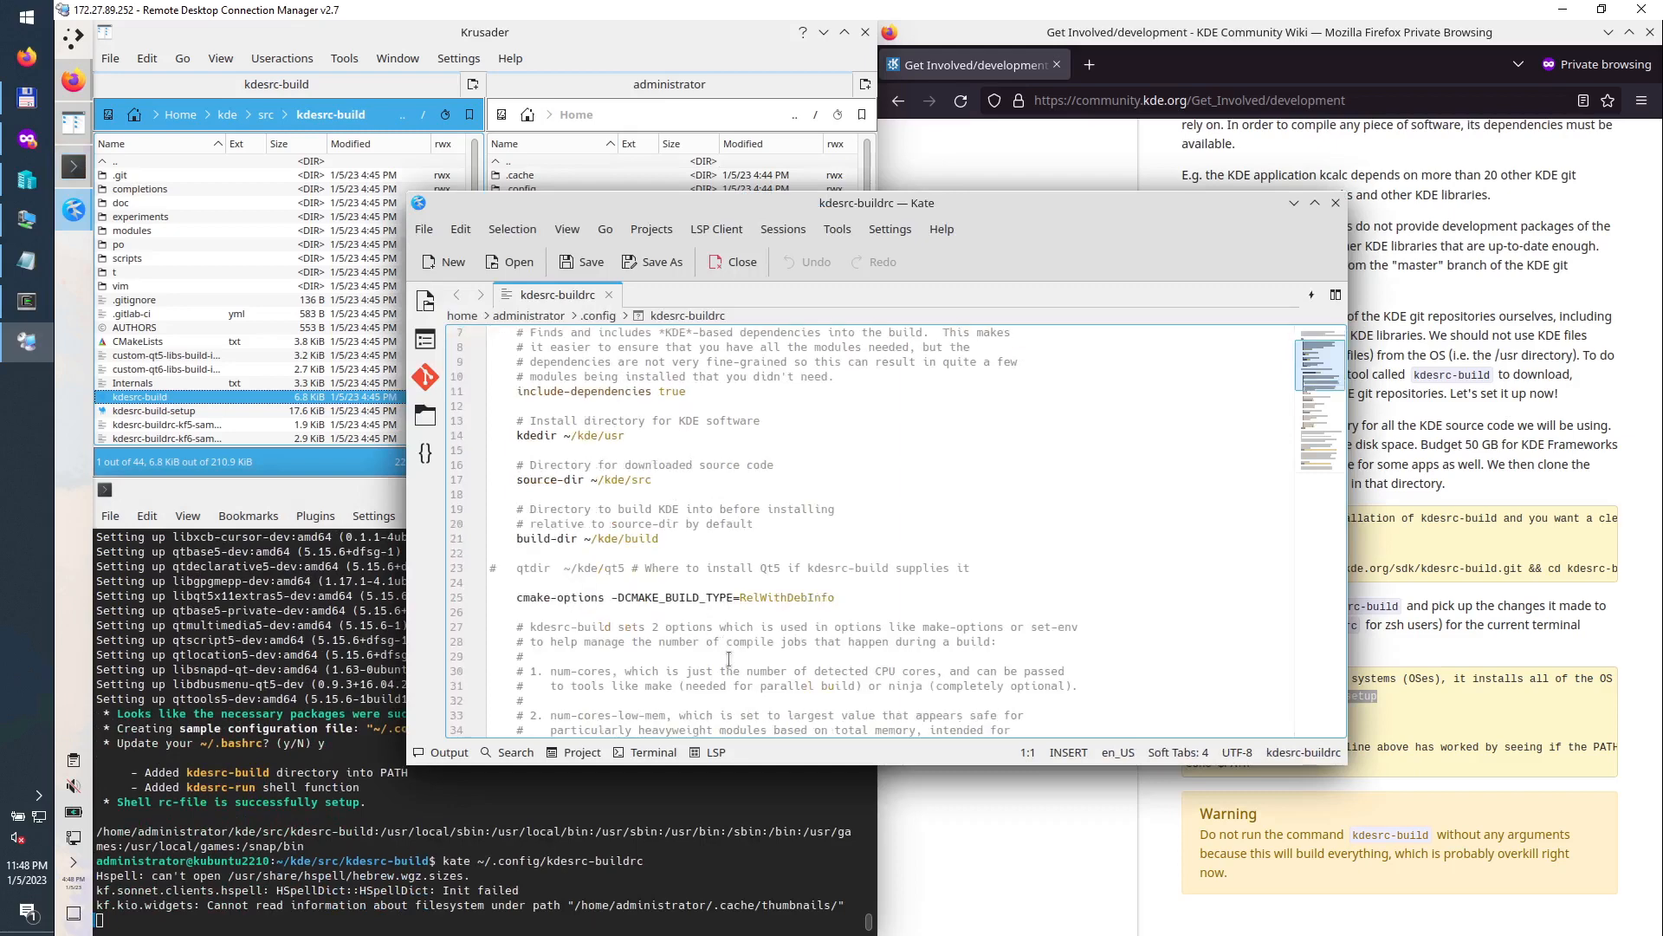
pyautogui.doubleClick(774, 597)
pyautogui.write('D')
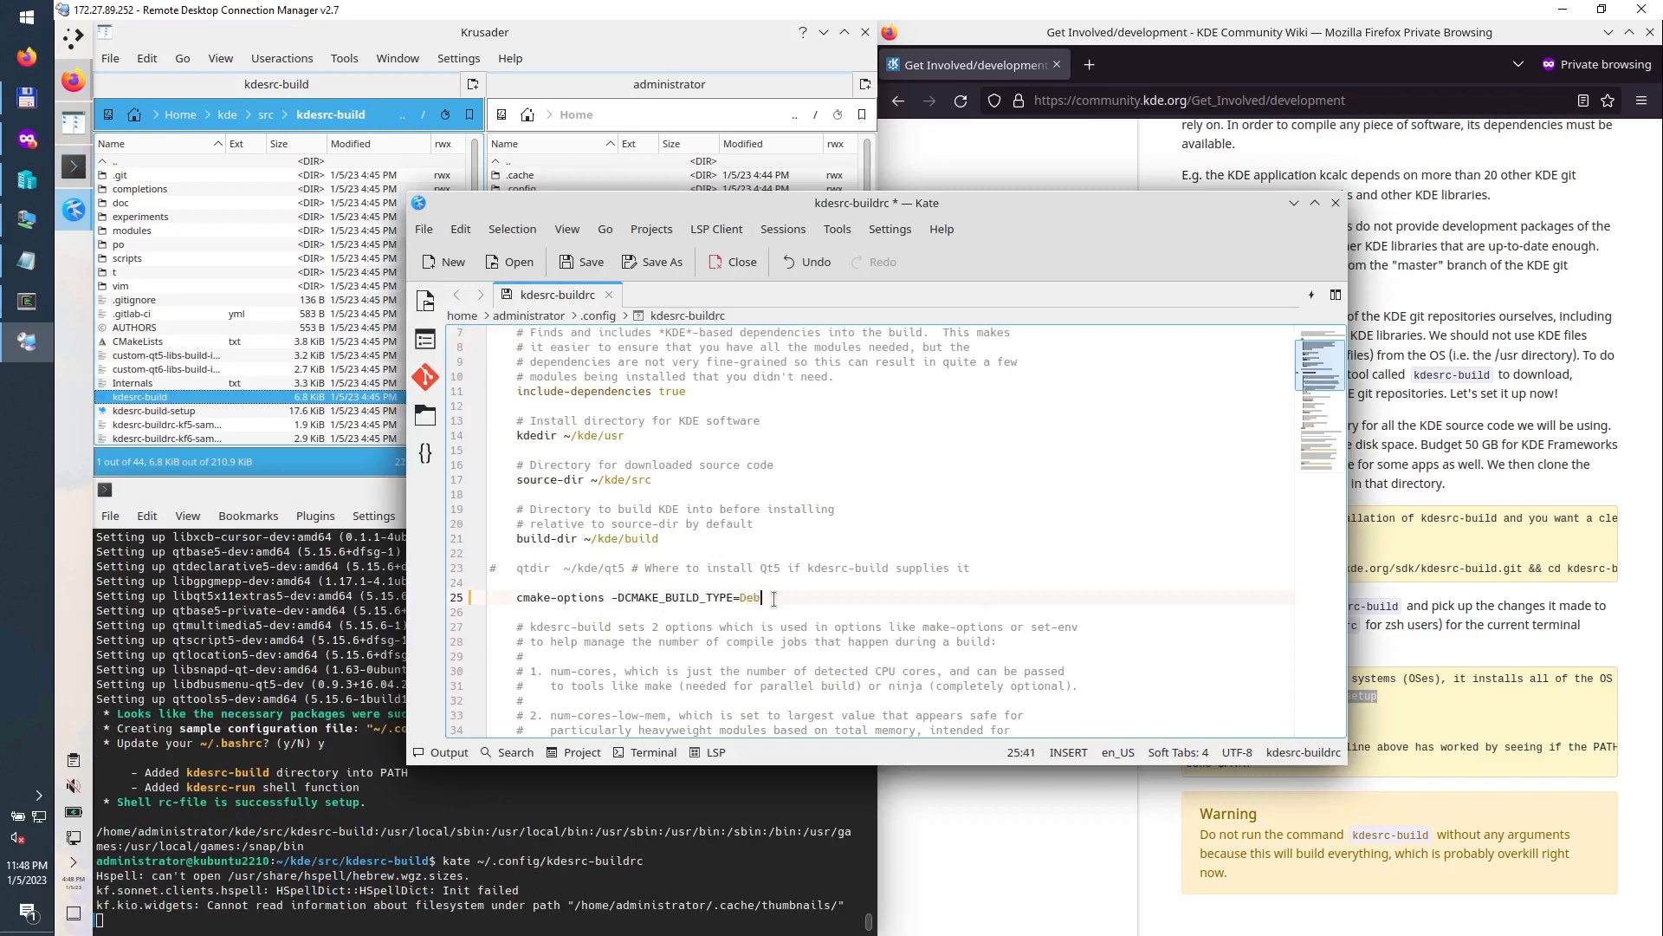
pyautogui.write('ebu')
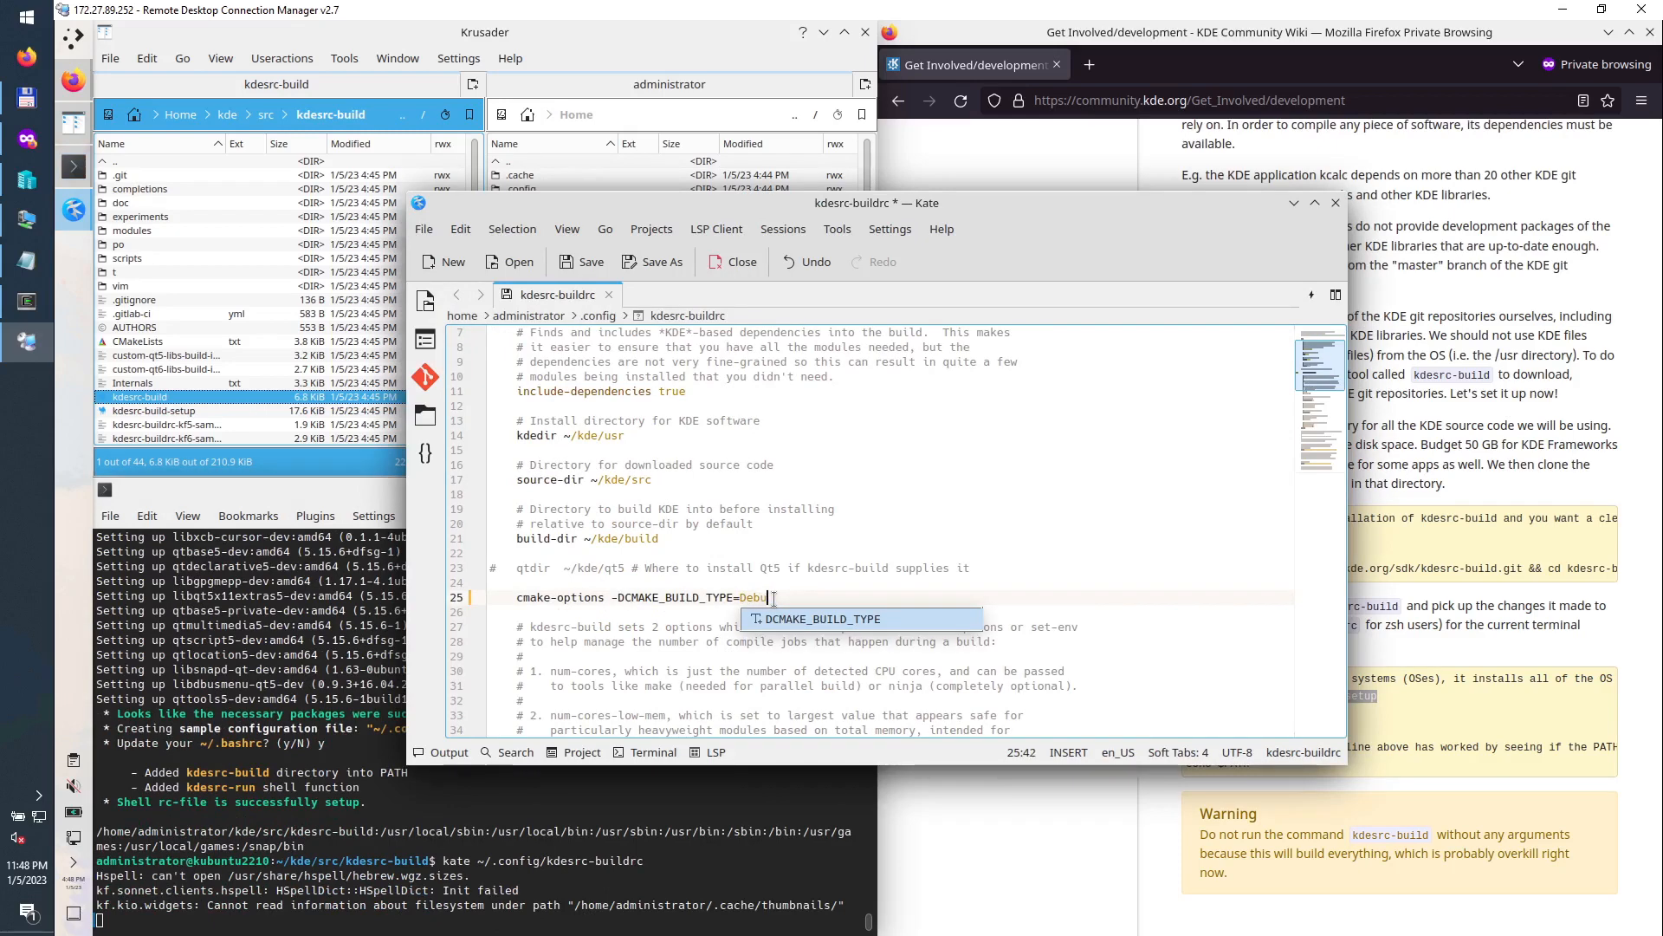
pyautogui.write('g')
pyautogui.press('Down')
# Step: Change num-cores from 4 to 6 and save the file
pyautogui.scroll(-1, 635, 656)
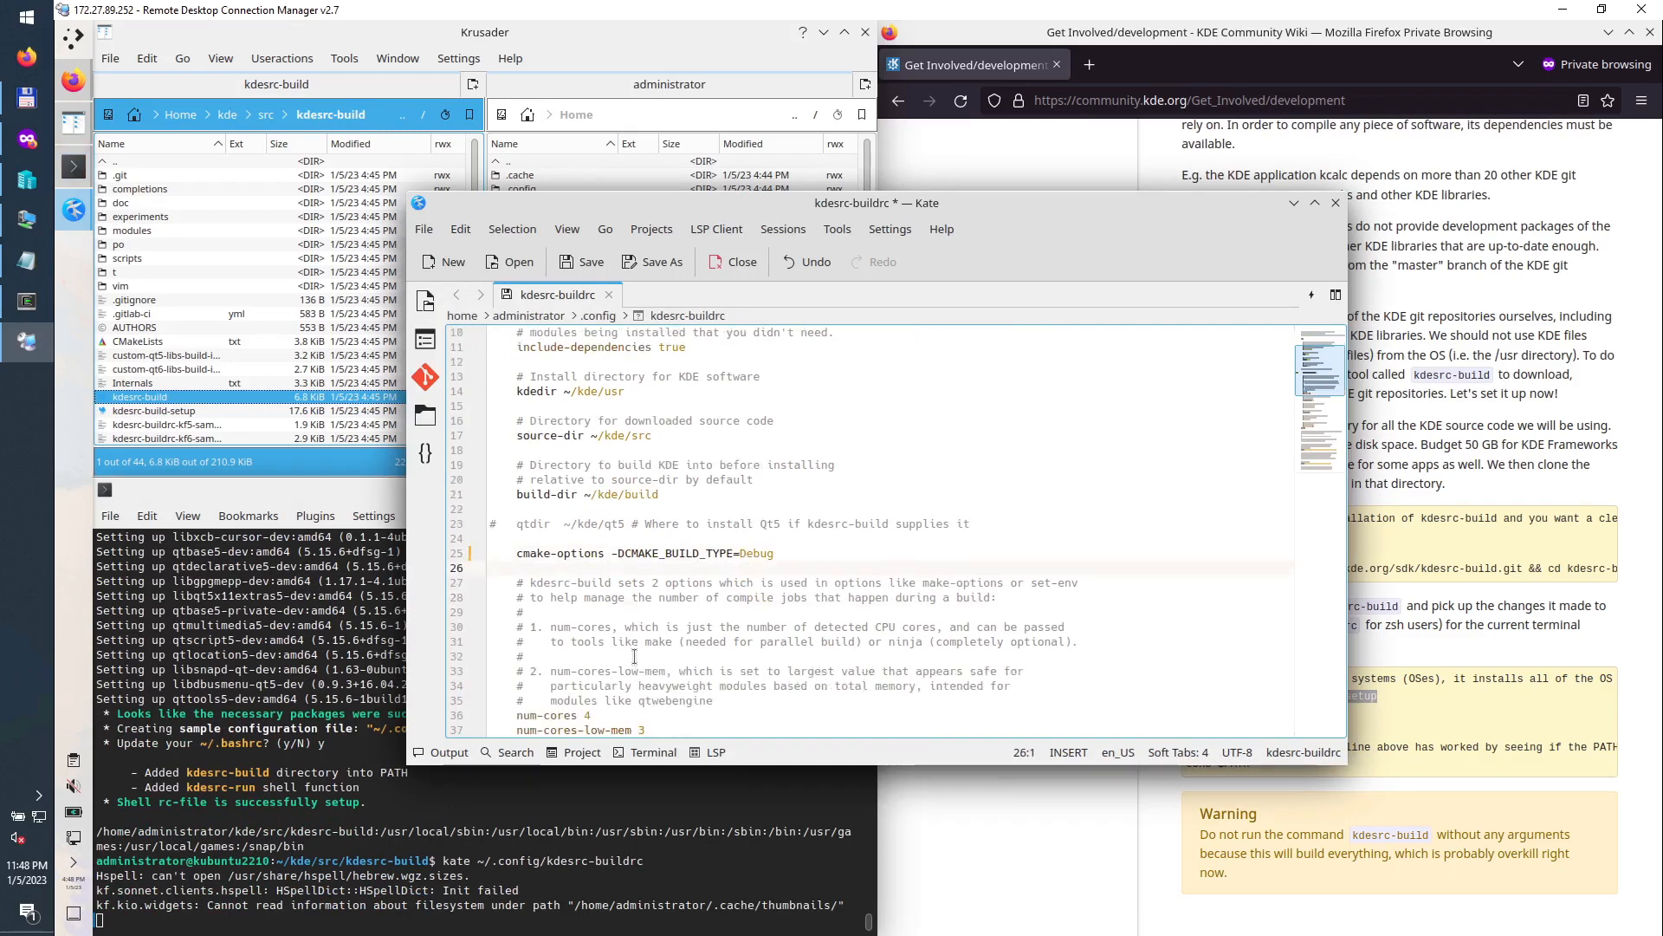
pyautogui.scroll(-1, 635, 655)
pyautogui.scroll(-2, 628, 650)
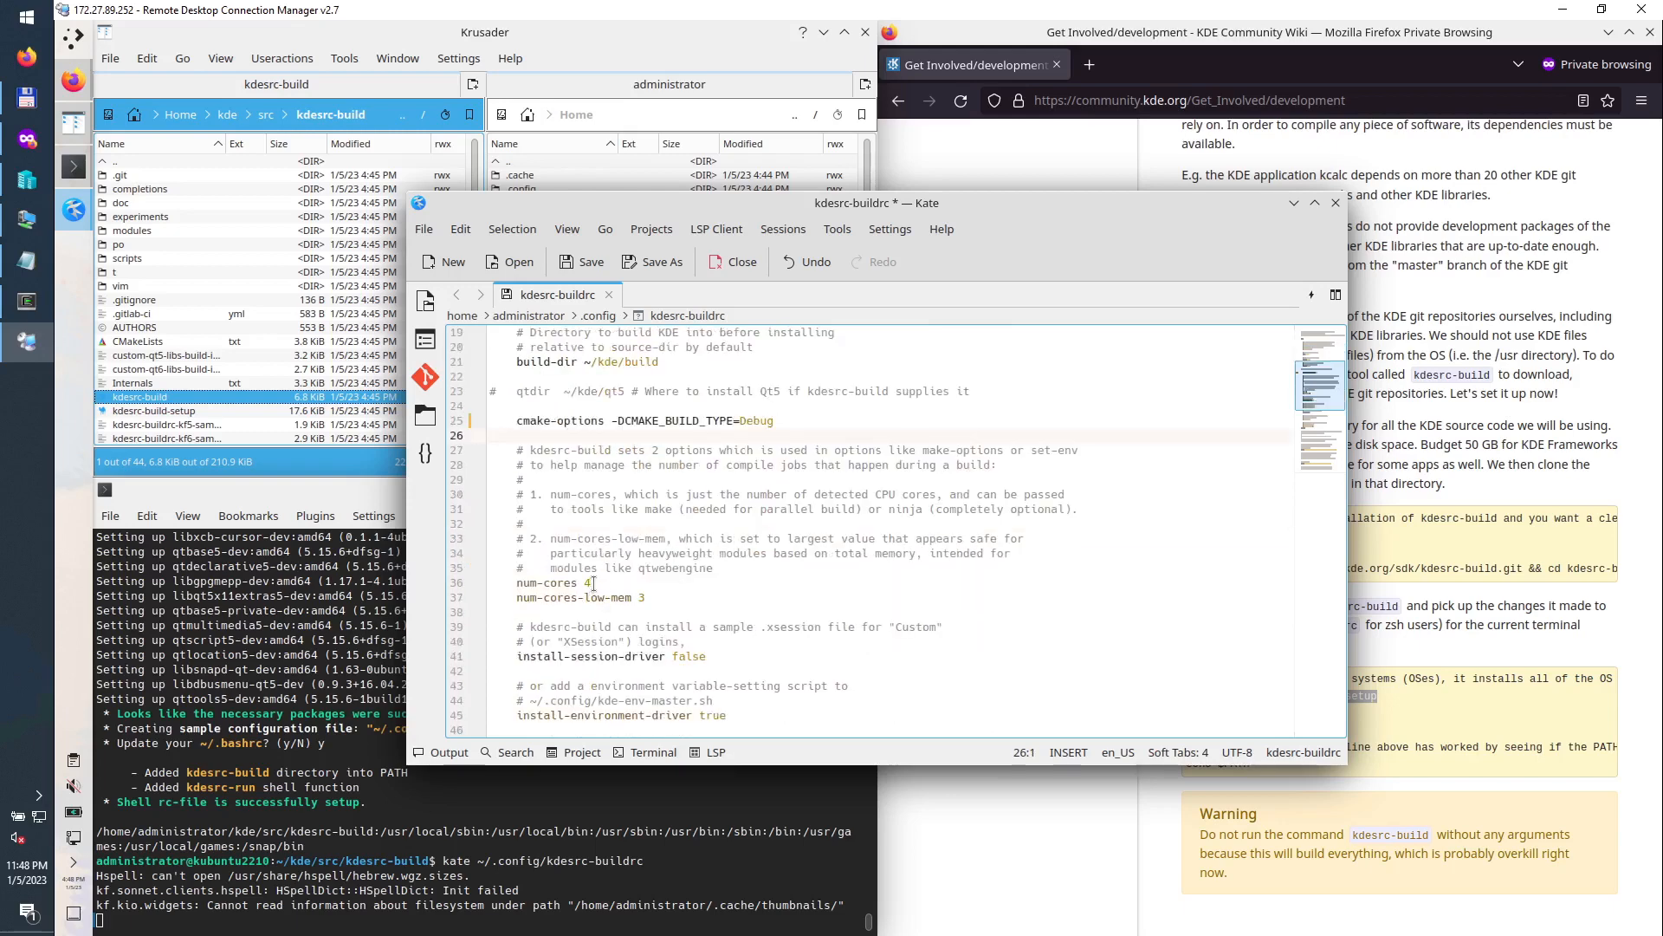
pyautogui.moveTo(592, 582); pyautogui.dragTo(584, 582)
pyautogui.write('6')
pyautogui.scroll(-3, 689, 656)
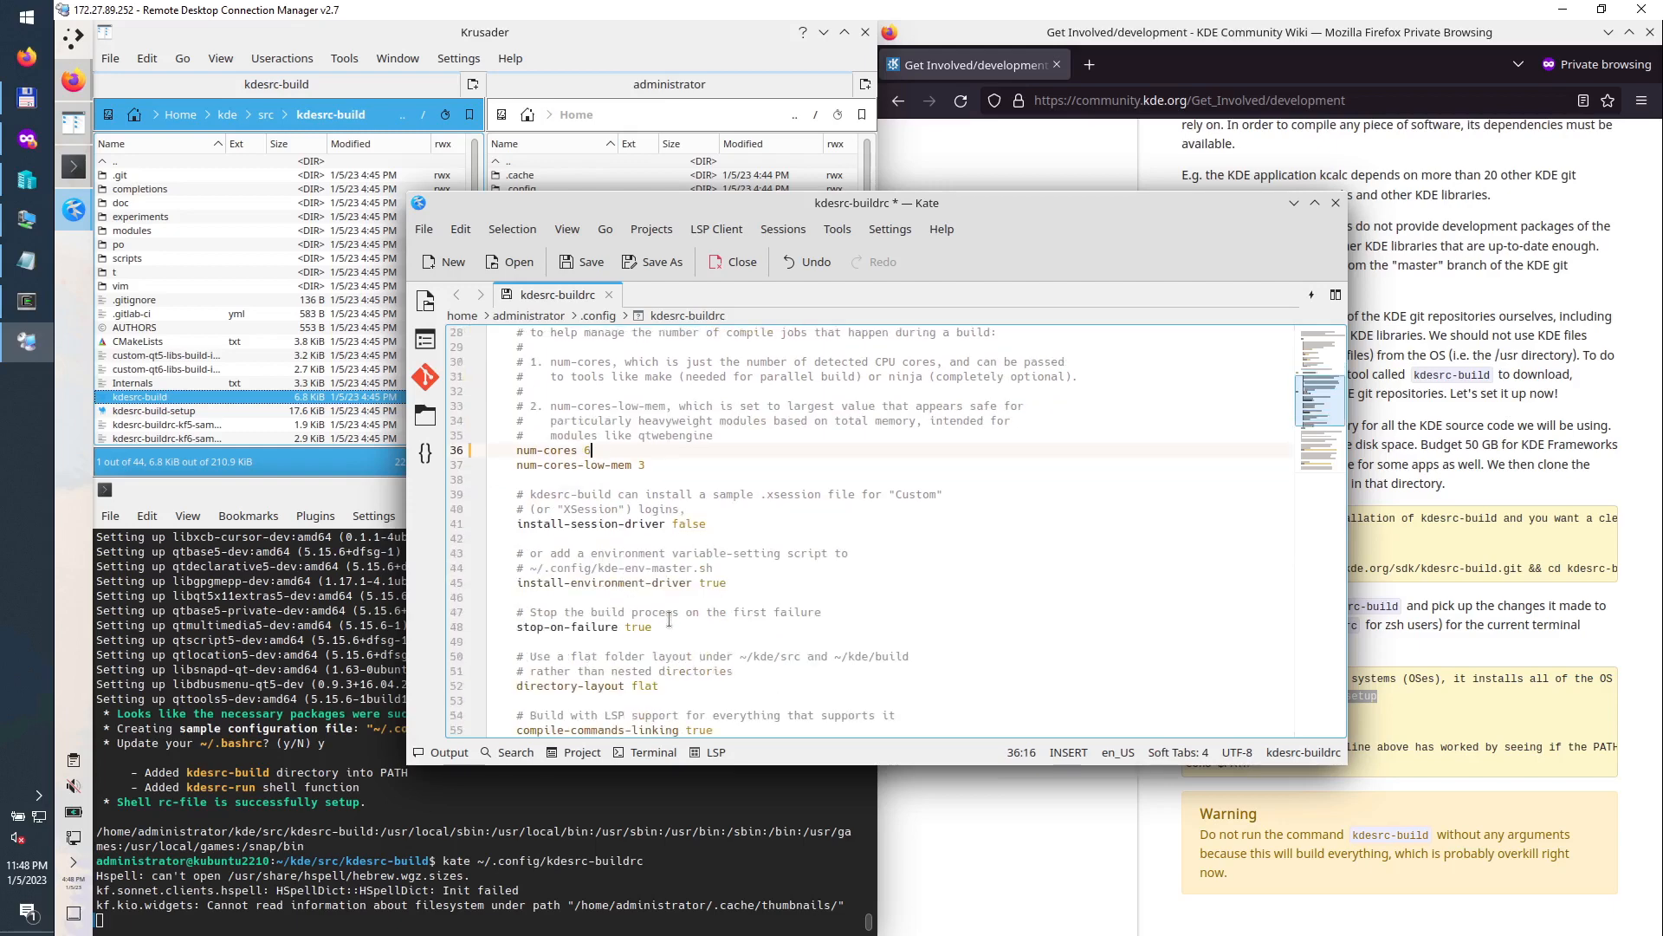
pyautogui.scroll(-2, 641, 622)
pyautogui.scroll(-3, 677, 564)
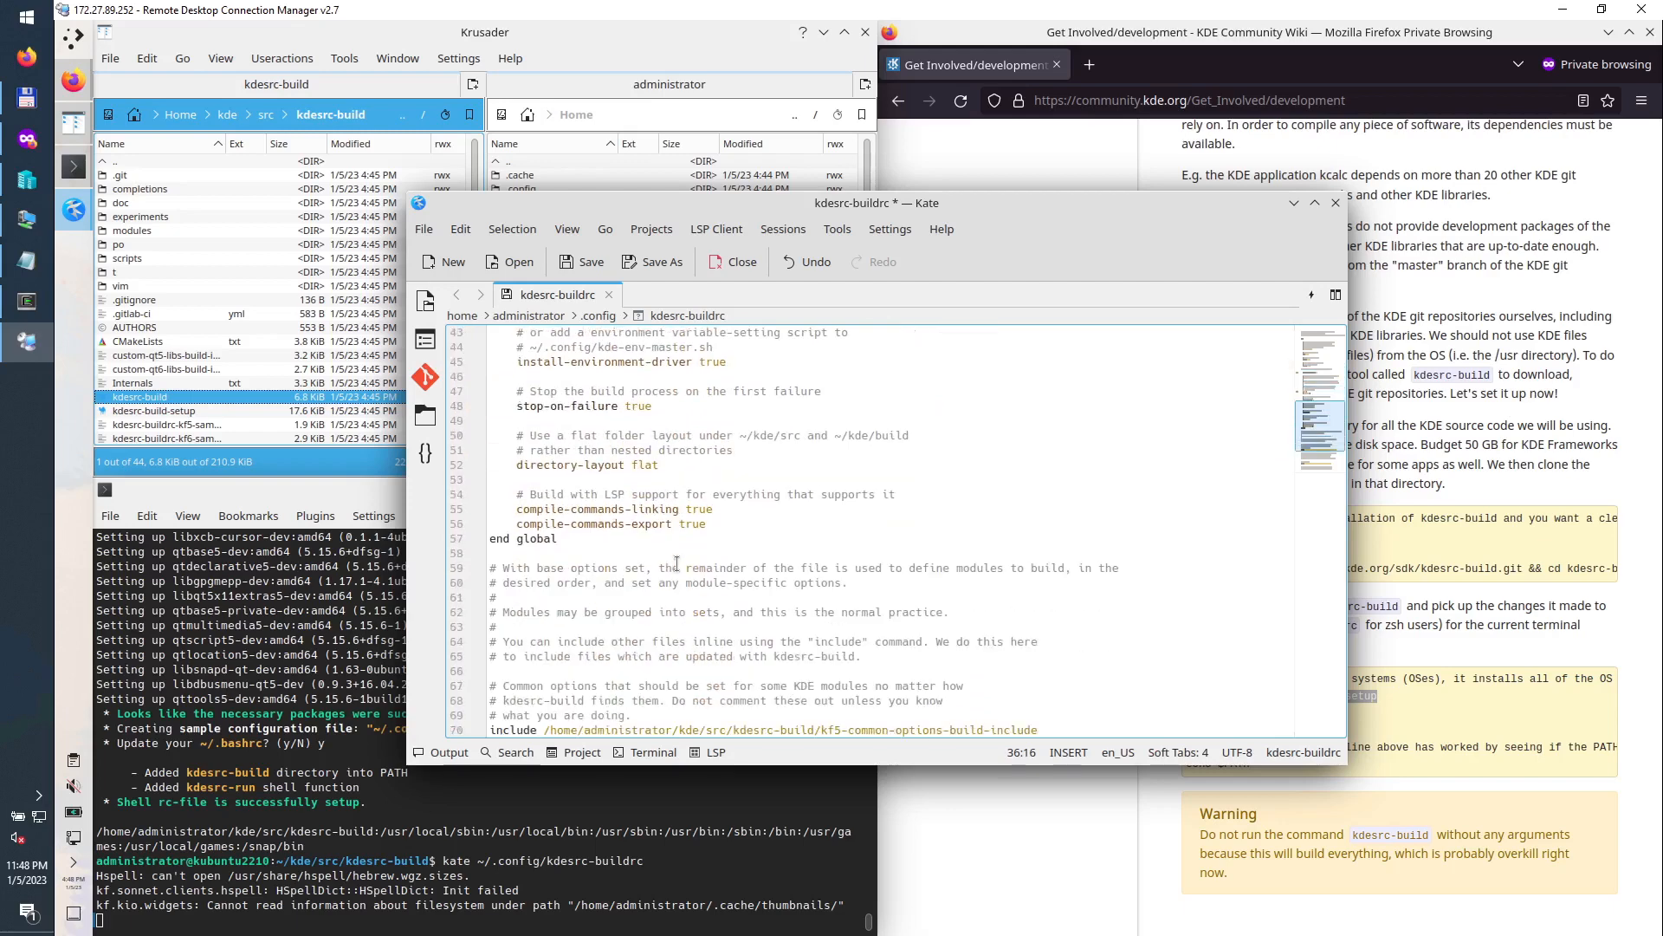
pyautogui.scroll(-4, 677, 563)
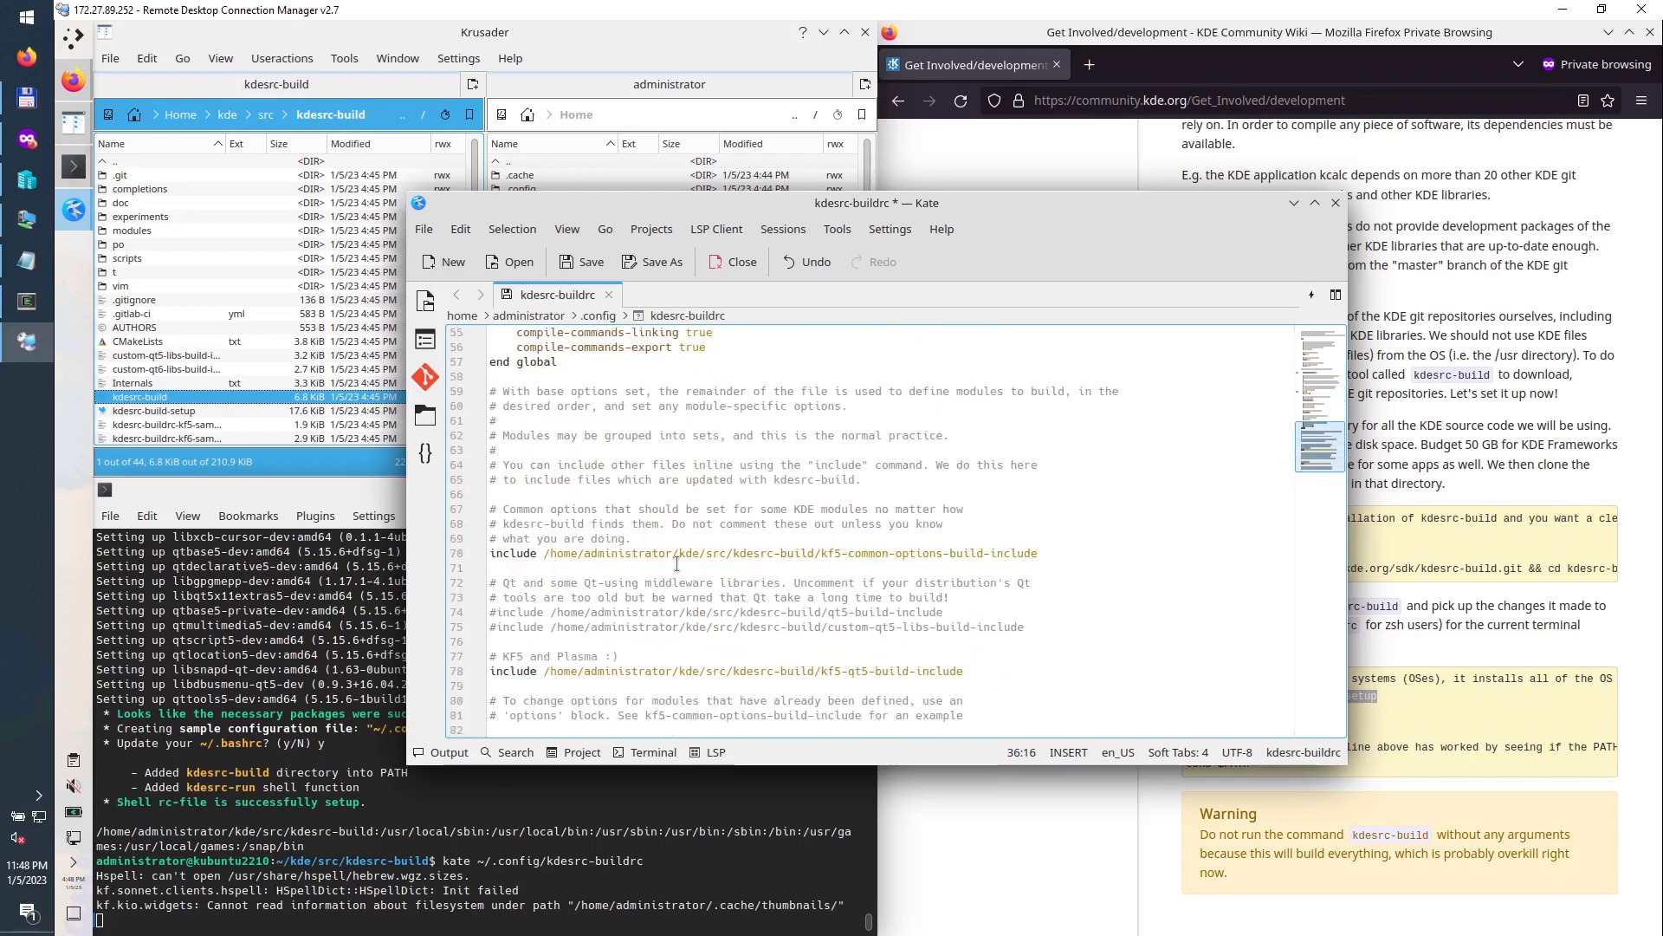
pyautogui.click(684, 491)
pyautogui.hotkey('ctrl', 's')
# Step: Double-check num-cores 6 and the Debug build type, then close Kate
pyautogui.scroll(9, 689, 485)
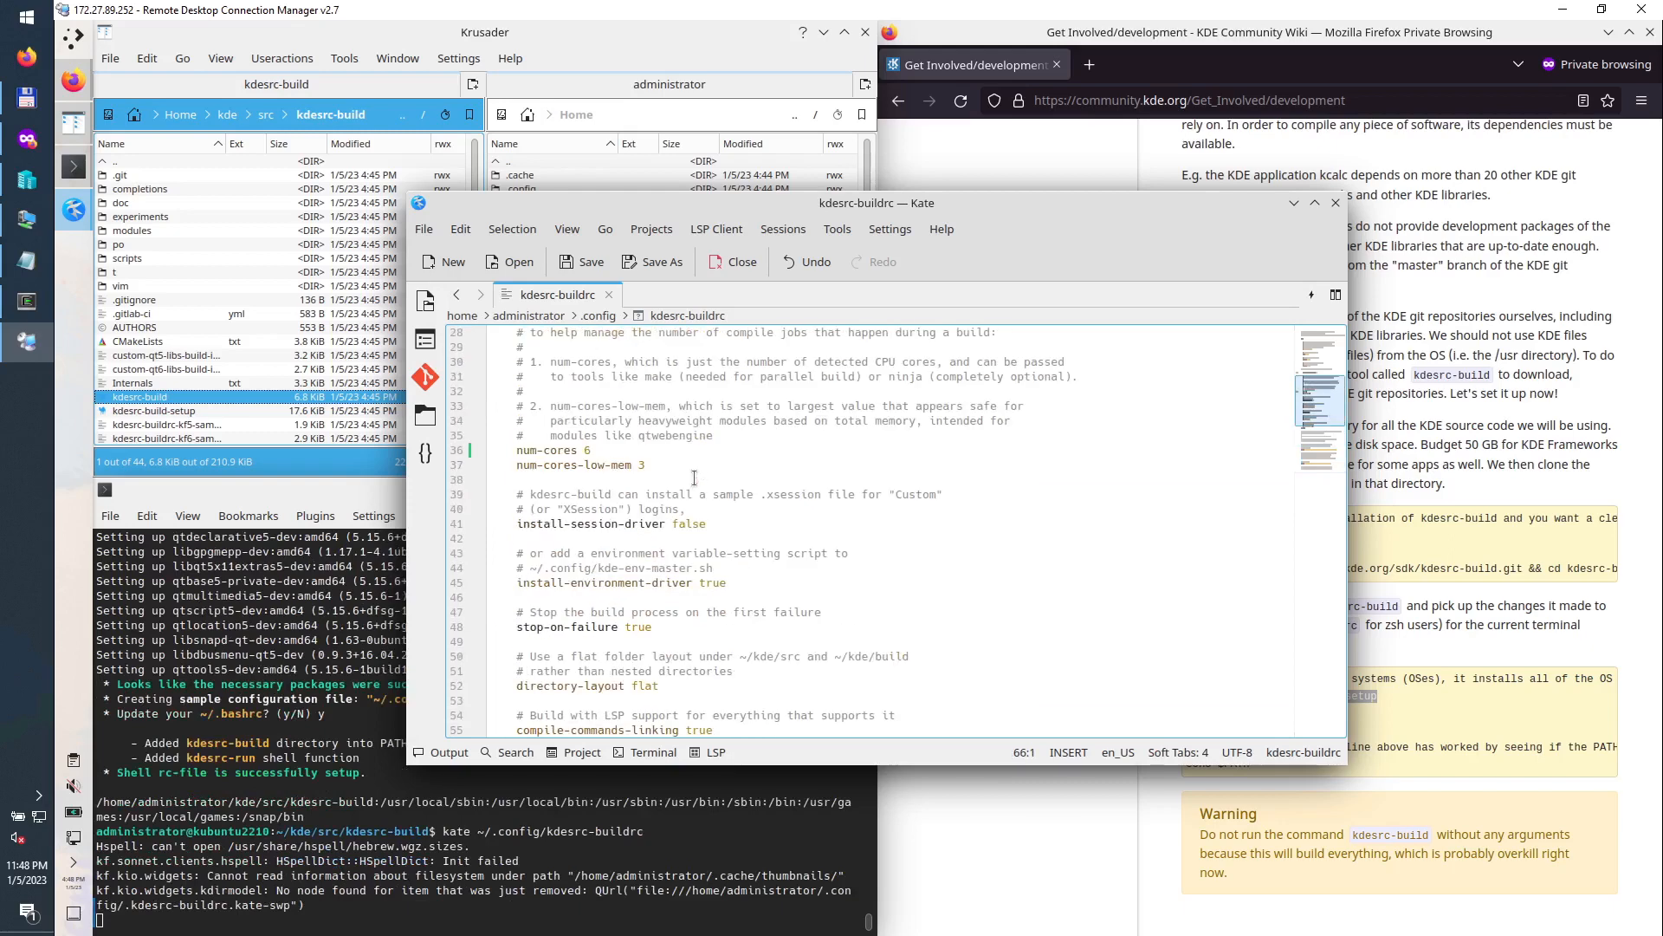
pyautogui.doubleClick(588, 449)
pyautogui.scroll(3, 677, 528)
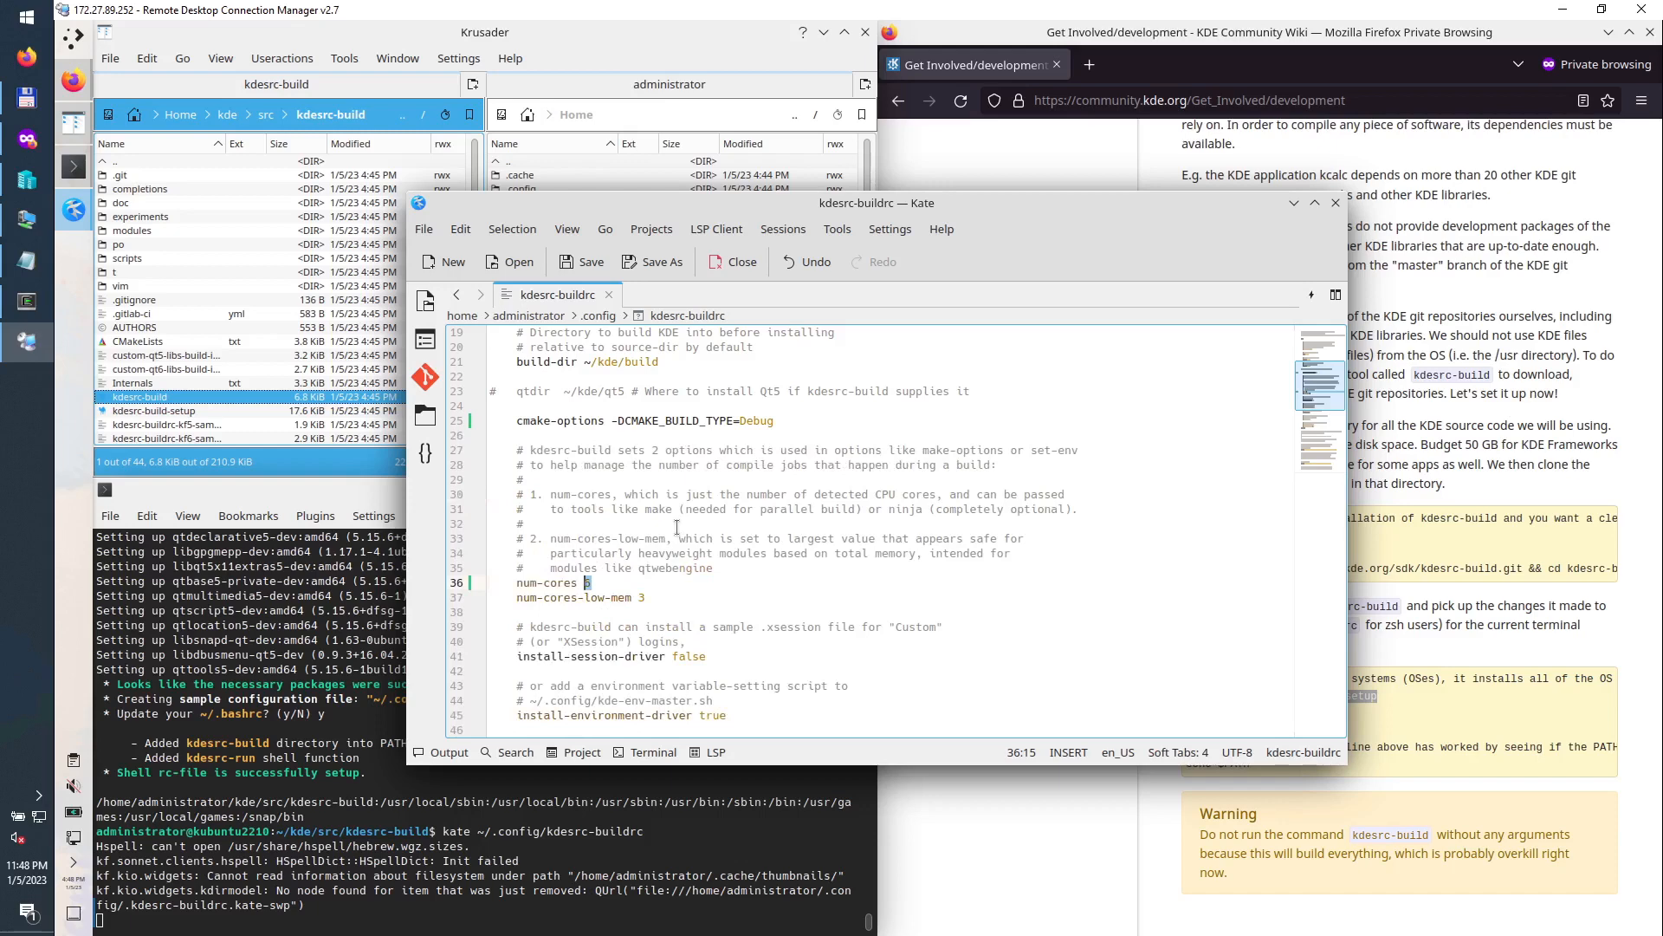
pyautogui.doubleClick(756, 421)
pyautogui.click(691, 578)
pyautogui.click(1335, 203)
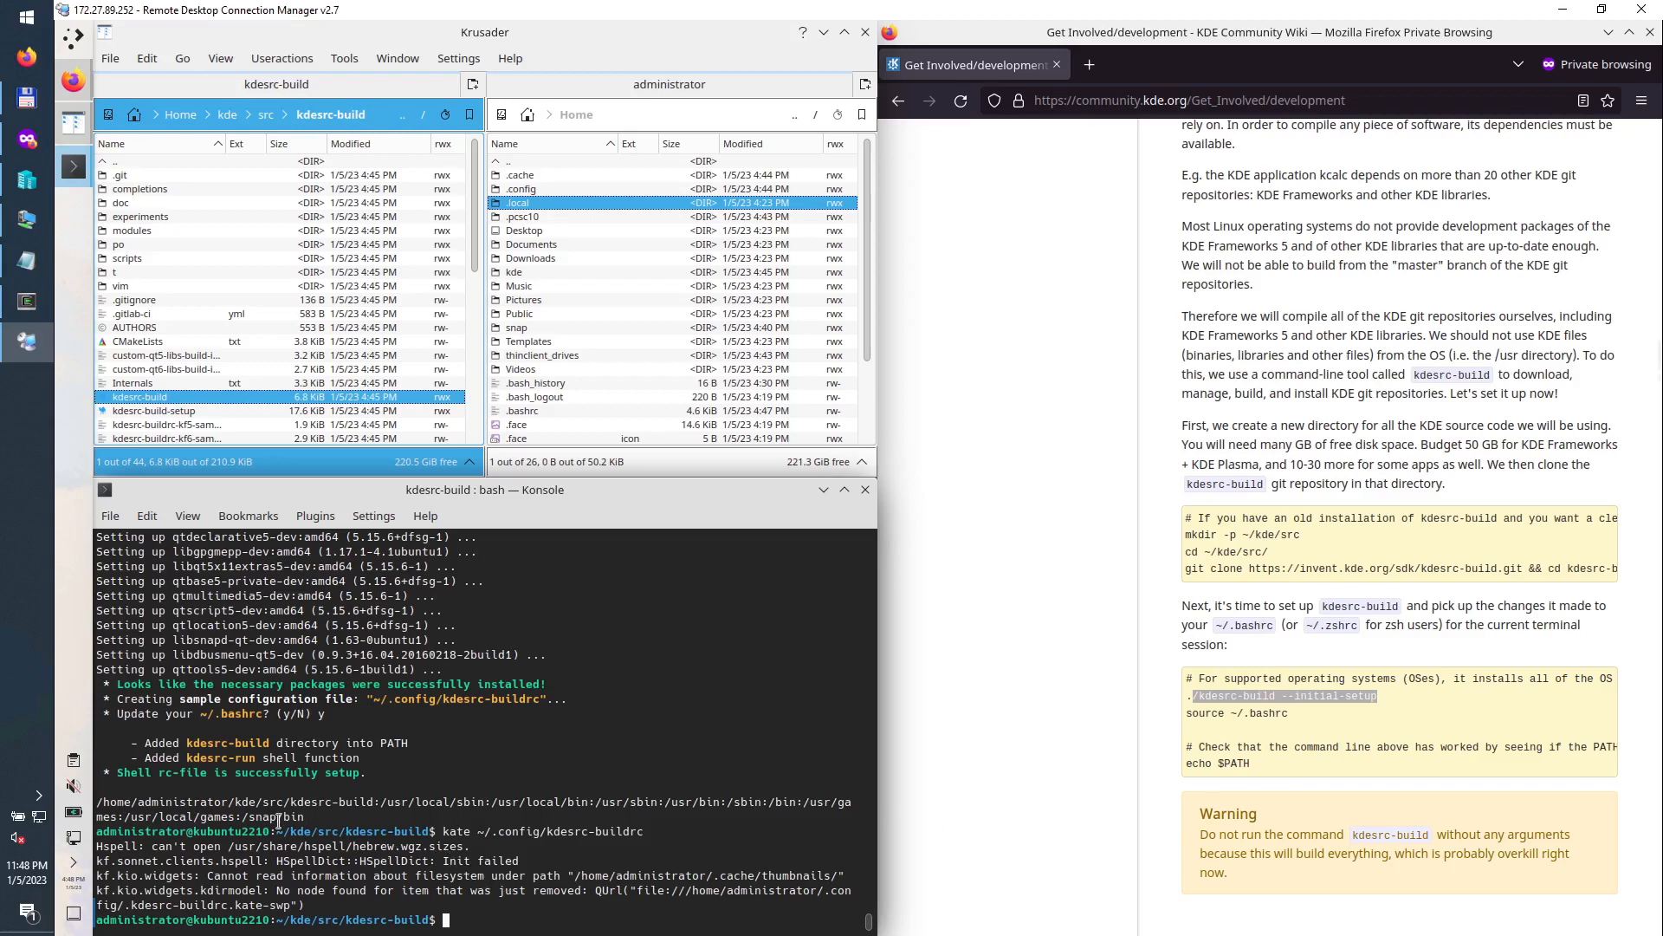
# Step: Compare the kdesrc-build folder path in Krusader's path bar with the PATH line in Konsole
pyautogui.moveTo(375, 800); pyautogui.dragTo(95, 802)
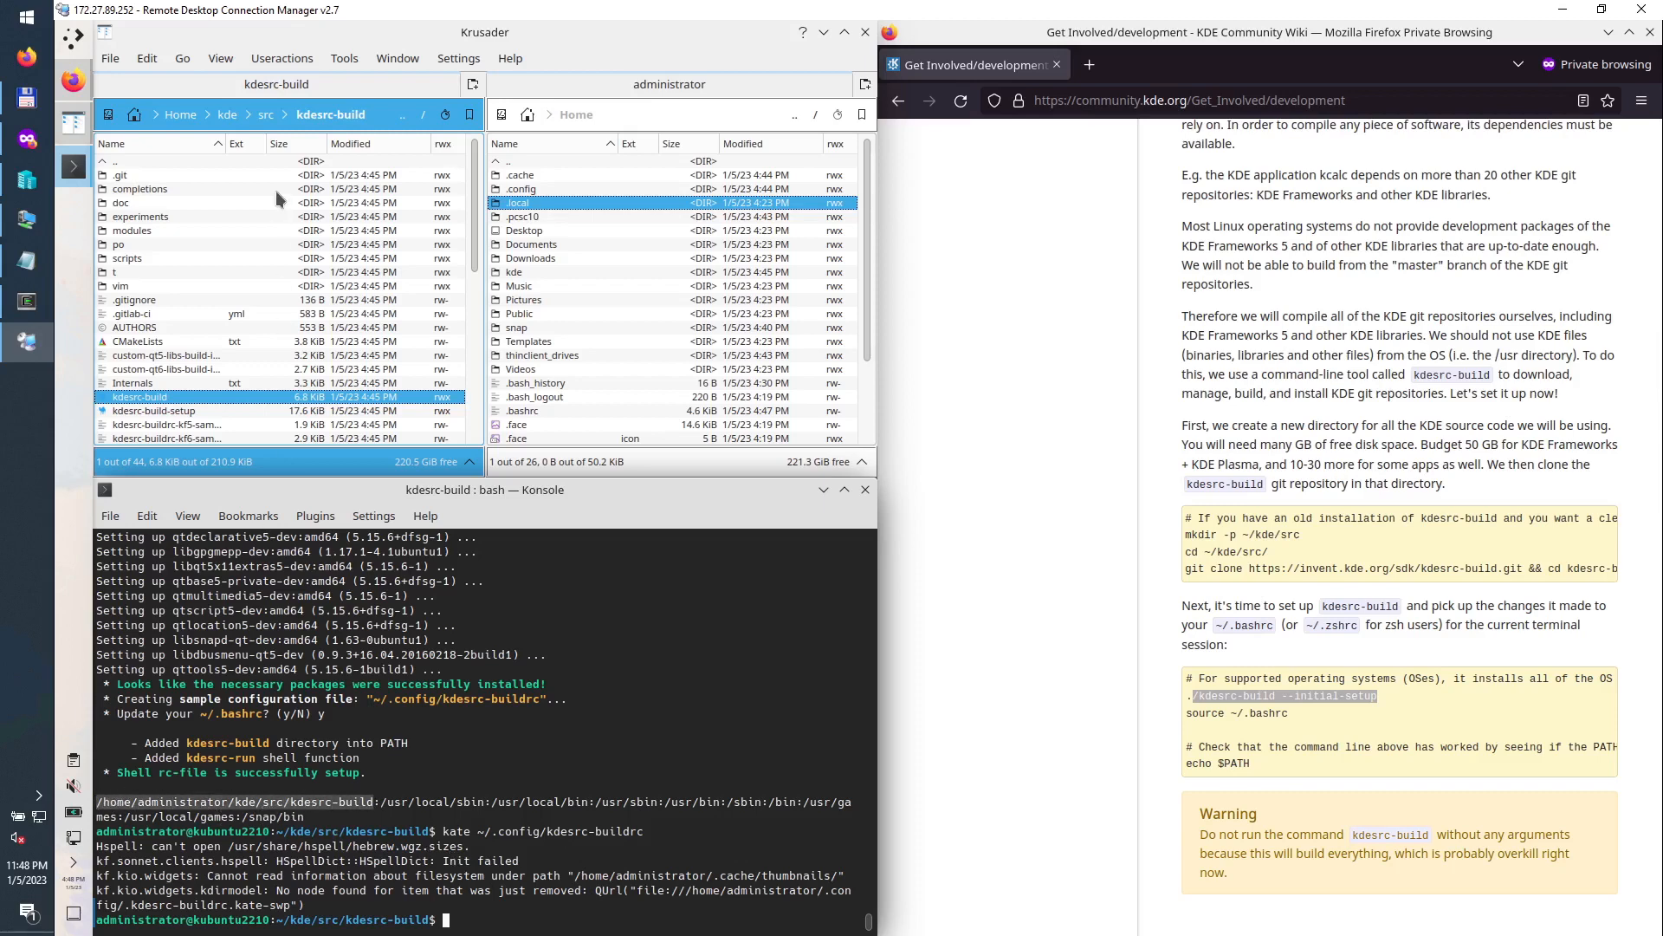
pyautogui.click(379, 115)
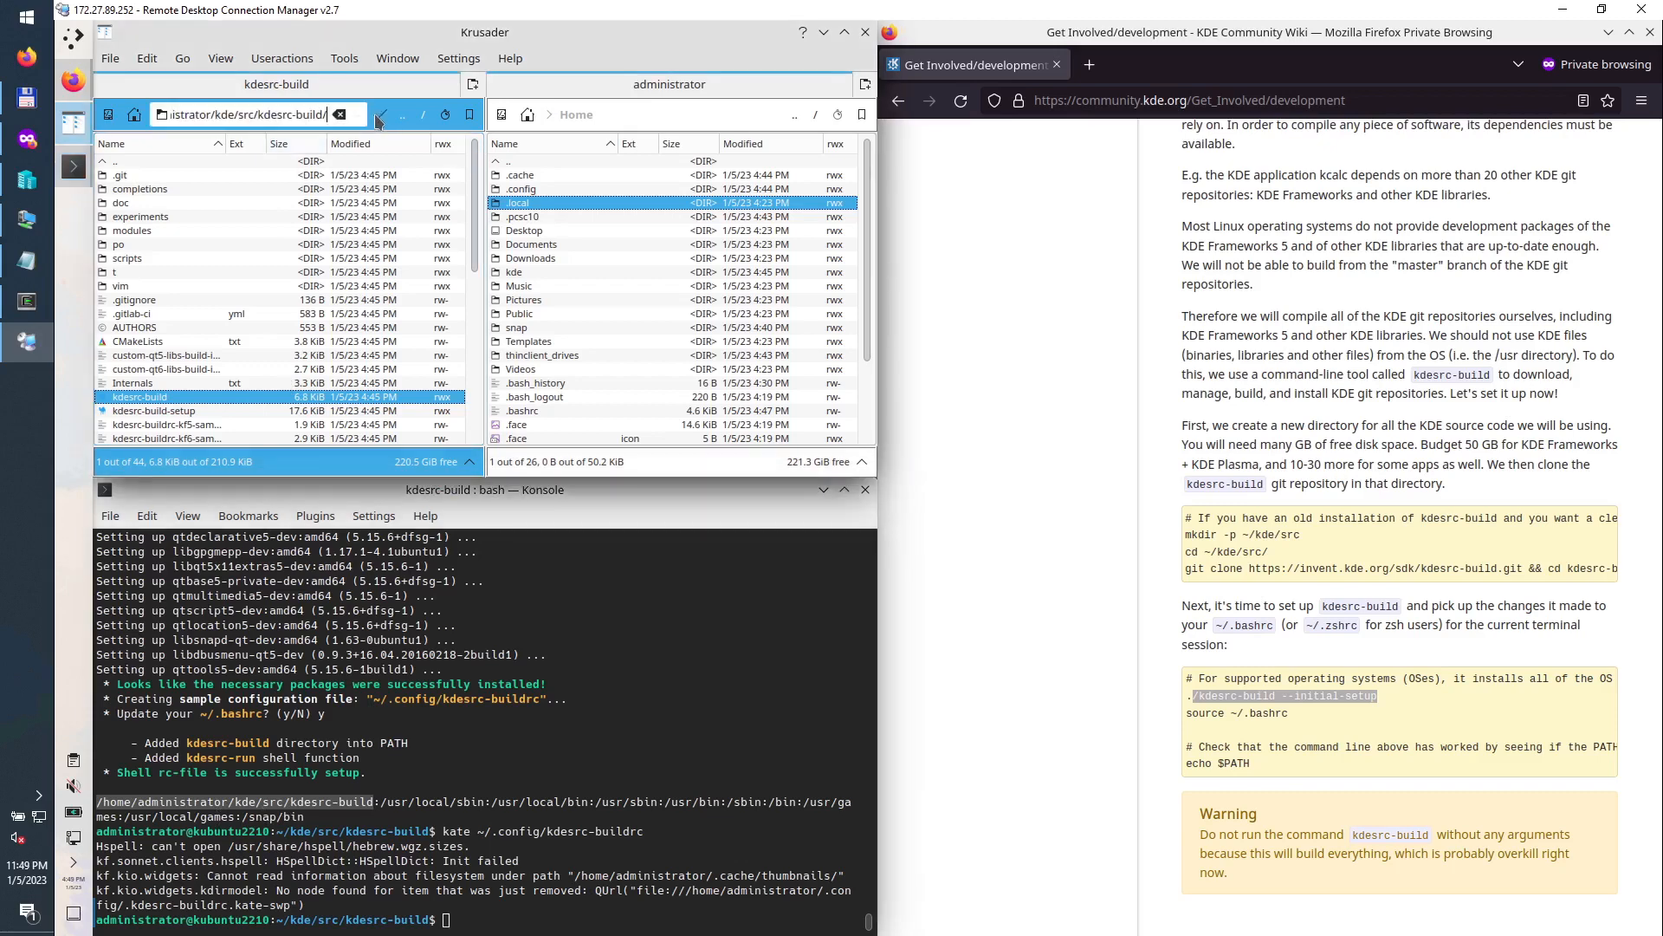
pyautogui.moveTo(327, 116); pyautogui.dragTo(164, 116)
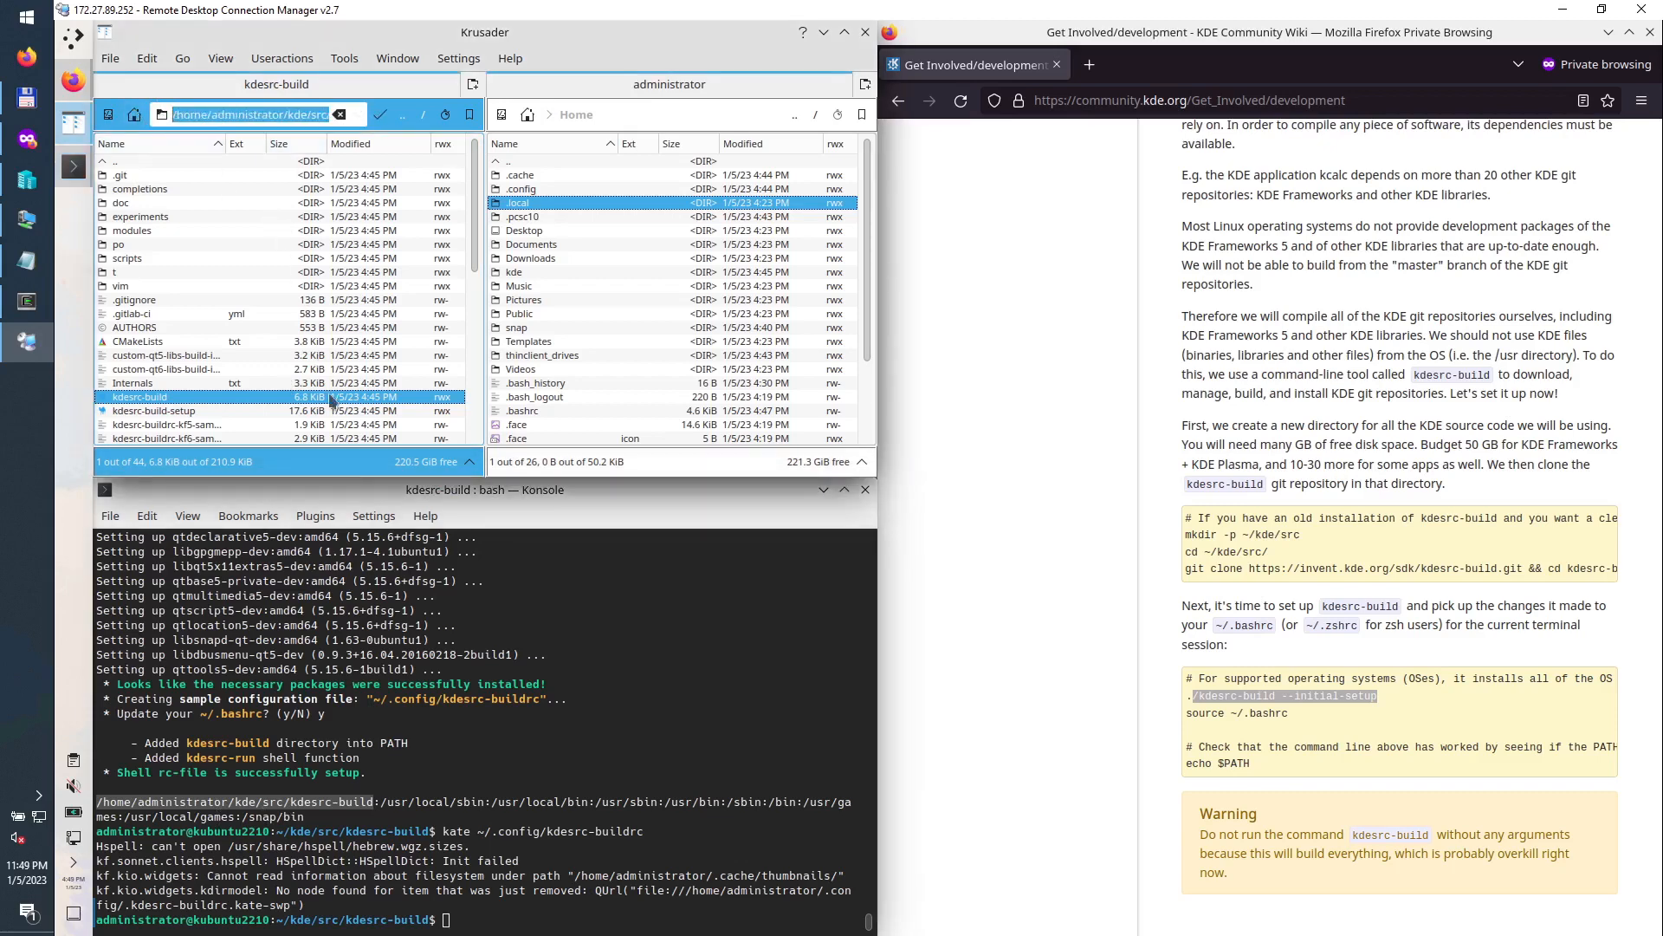
pyautogui.moveTo(379, 801); pyautogui.dragTo(95, 804)
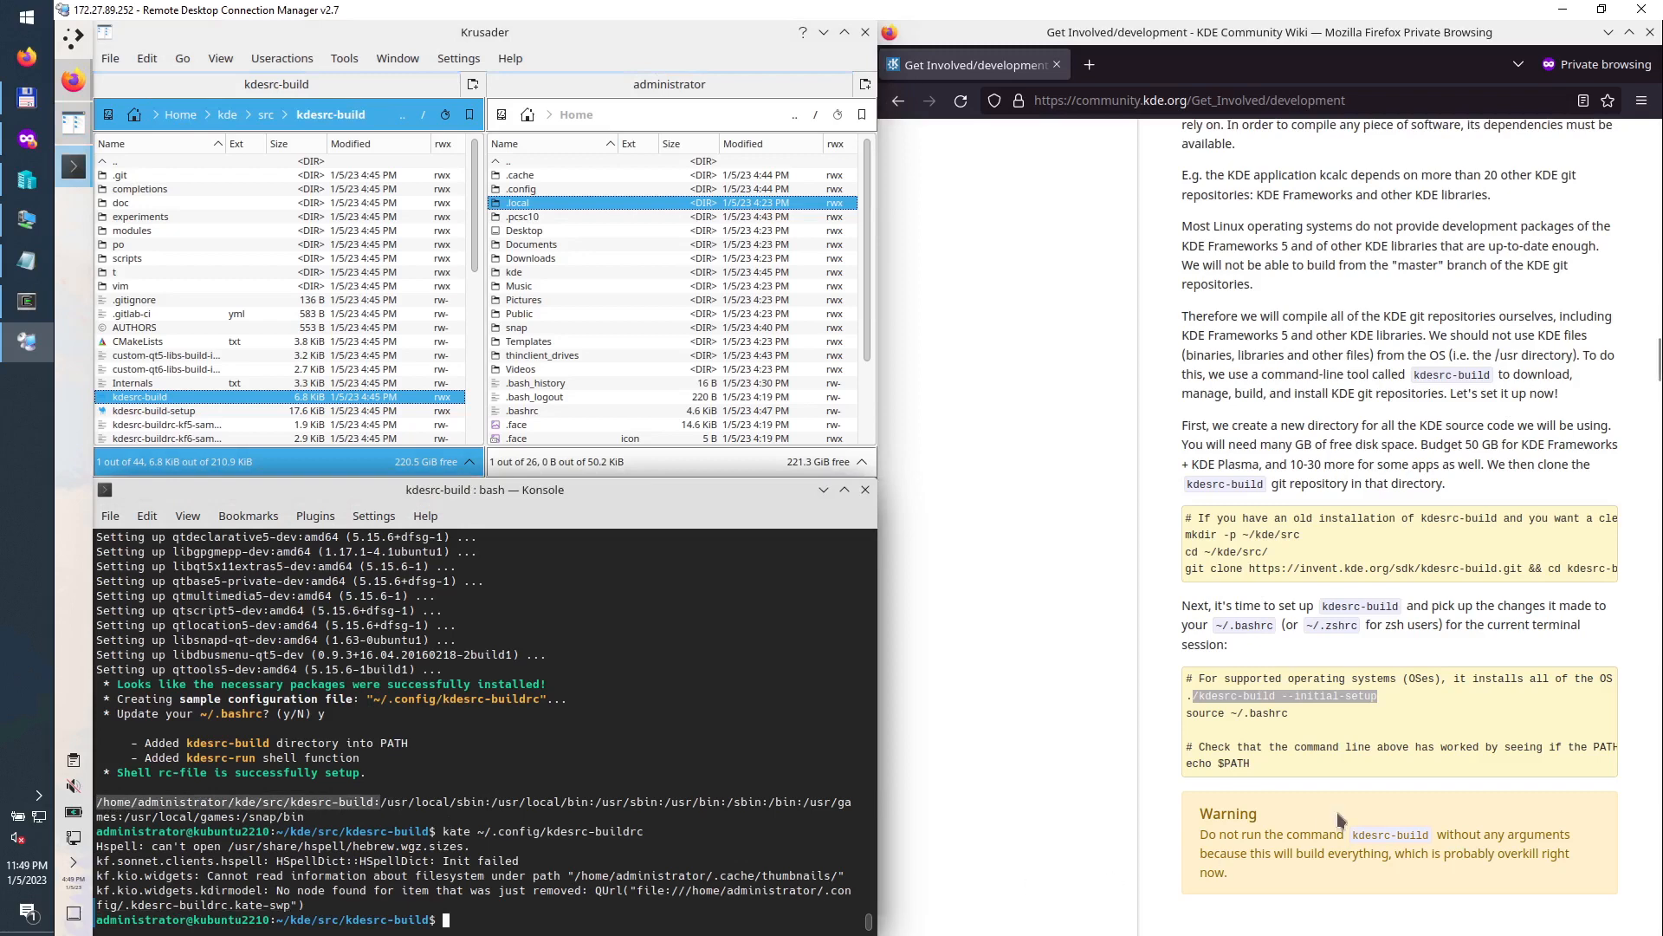
# Step: Scroll the wiki down to the Disable indexing section and bring up the application launcher
pyautogui.click(1317, 790)
pyautogui.scroll(-3, 1305, 788)
pyautogui.scroll(-3, 1304, 792)
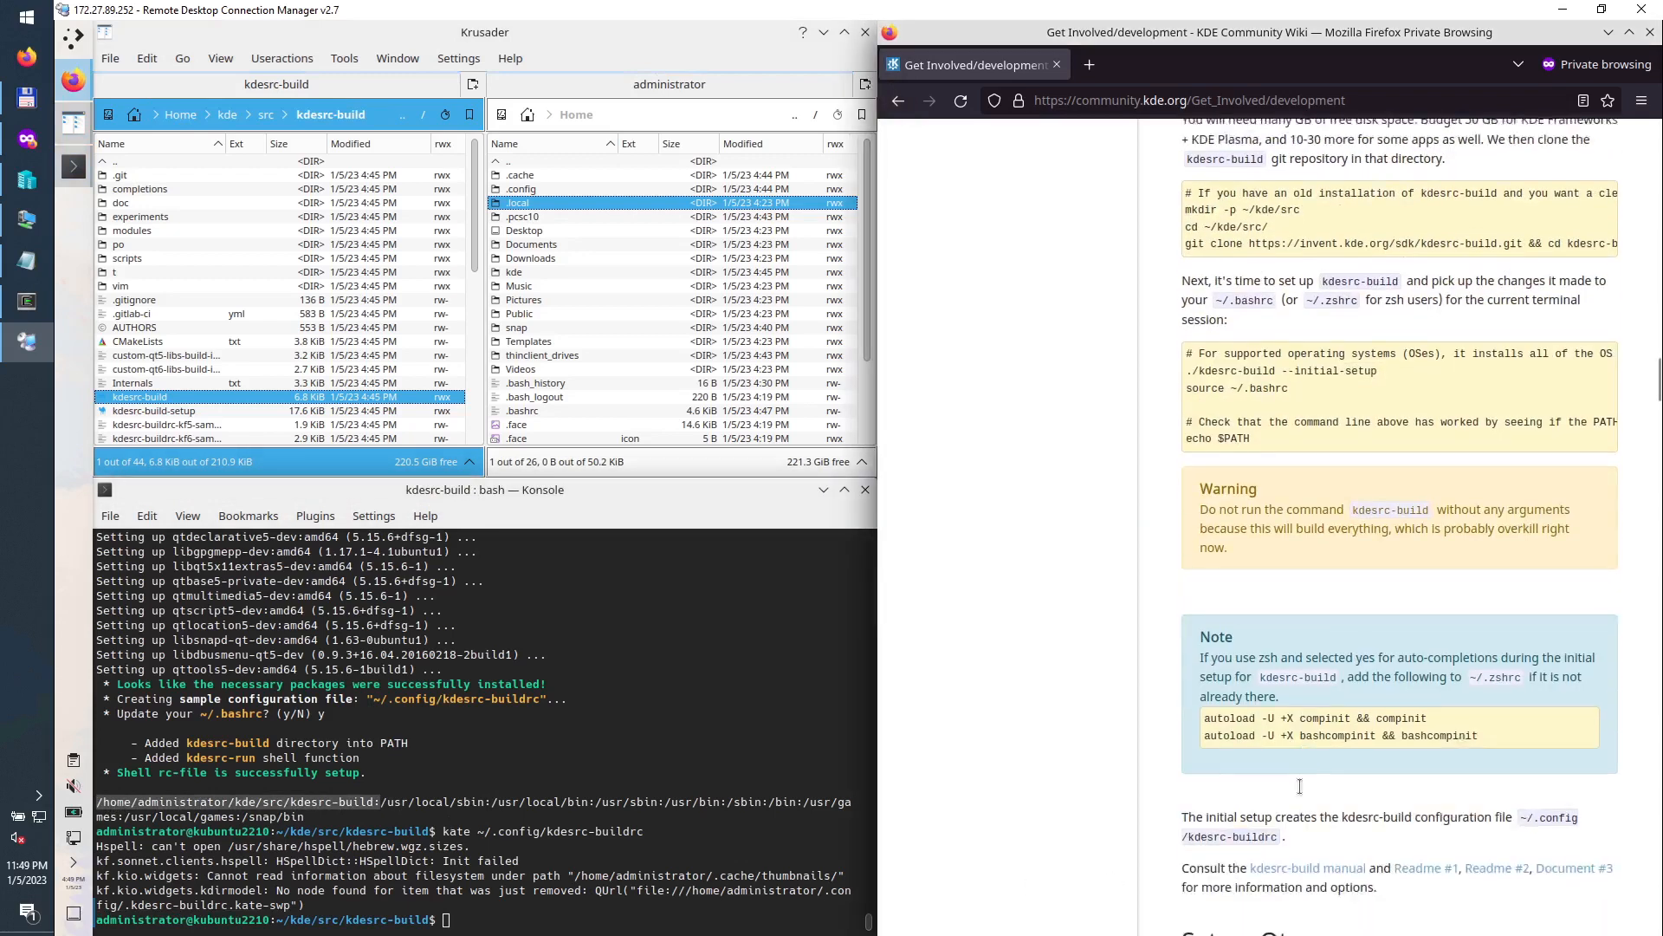
pyautogui.scroll(-5, 1348, 753)
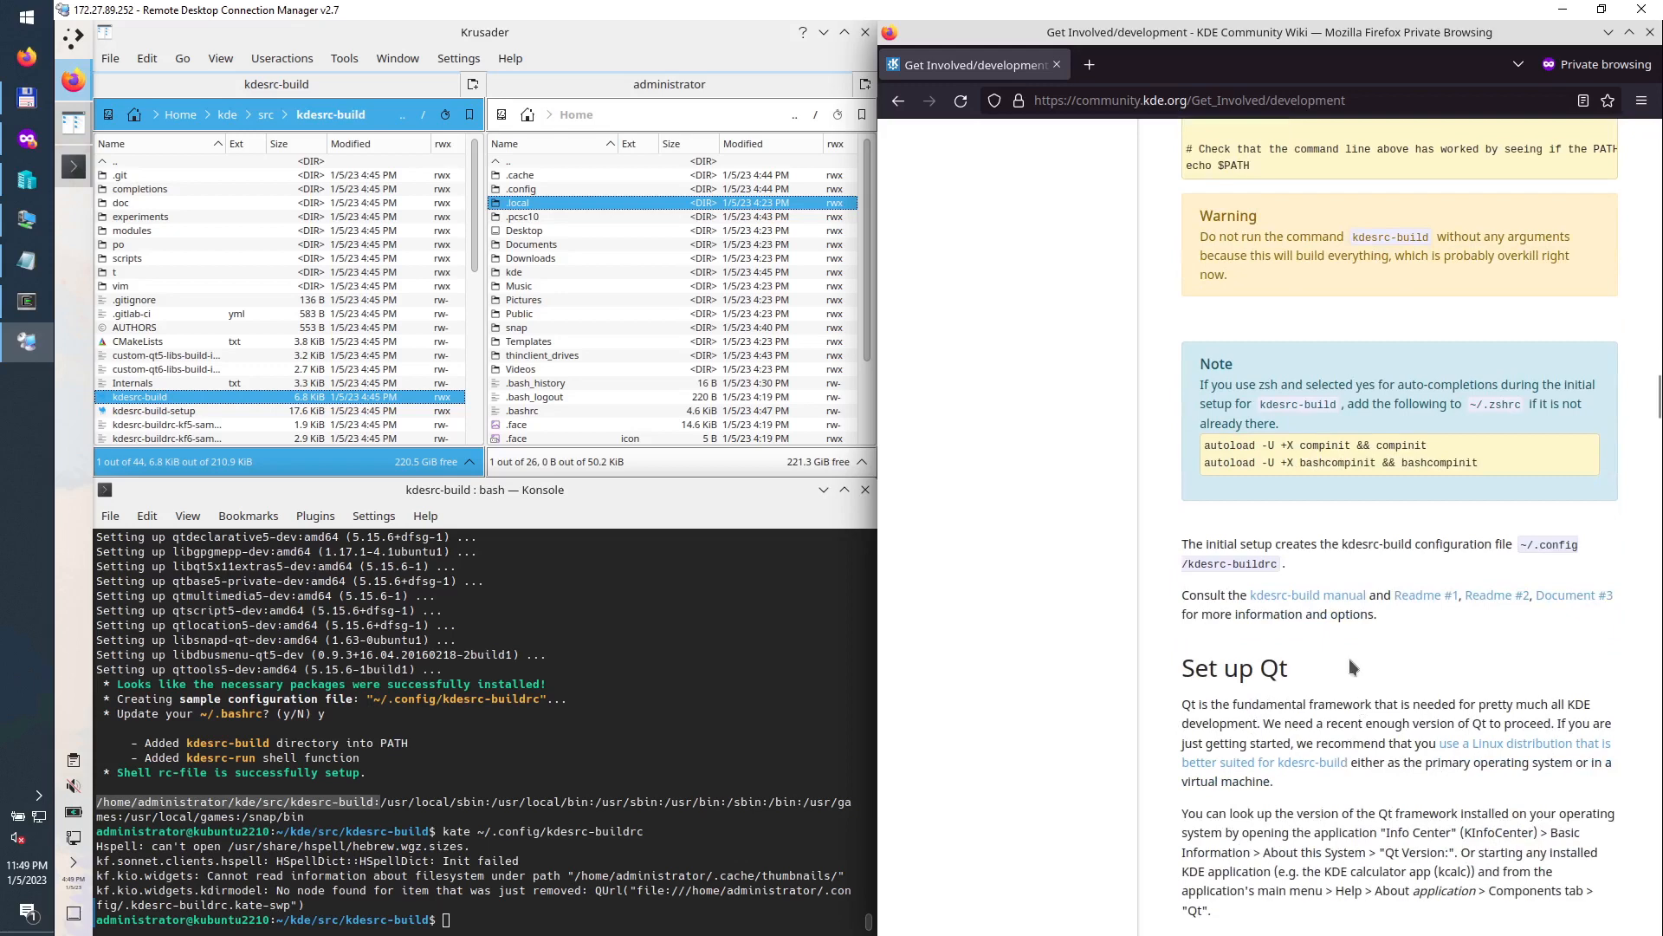
pyautogui.scroll(-5, 1348, 657)
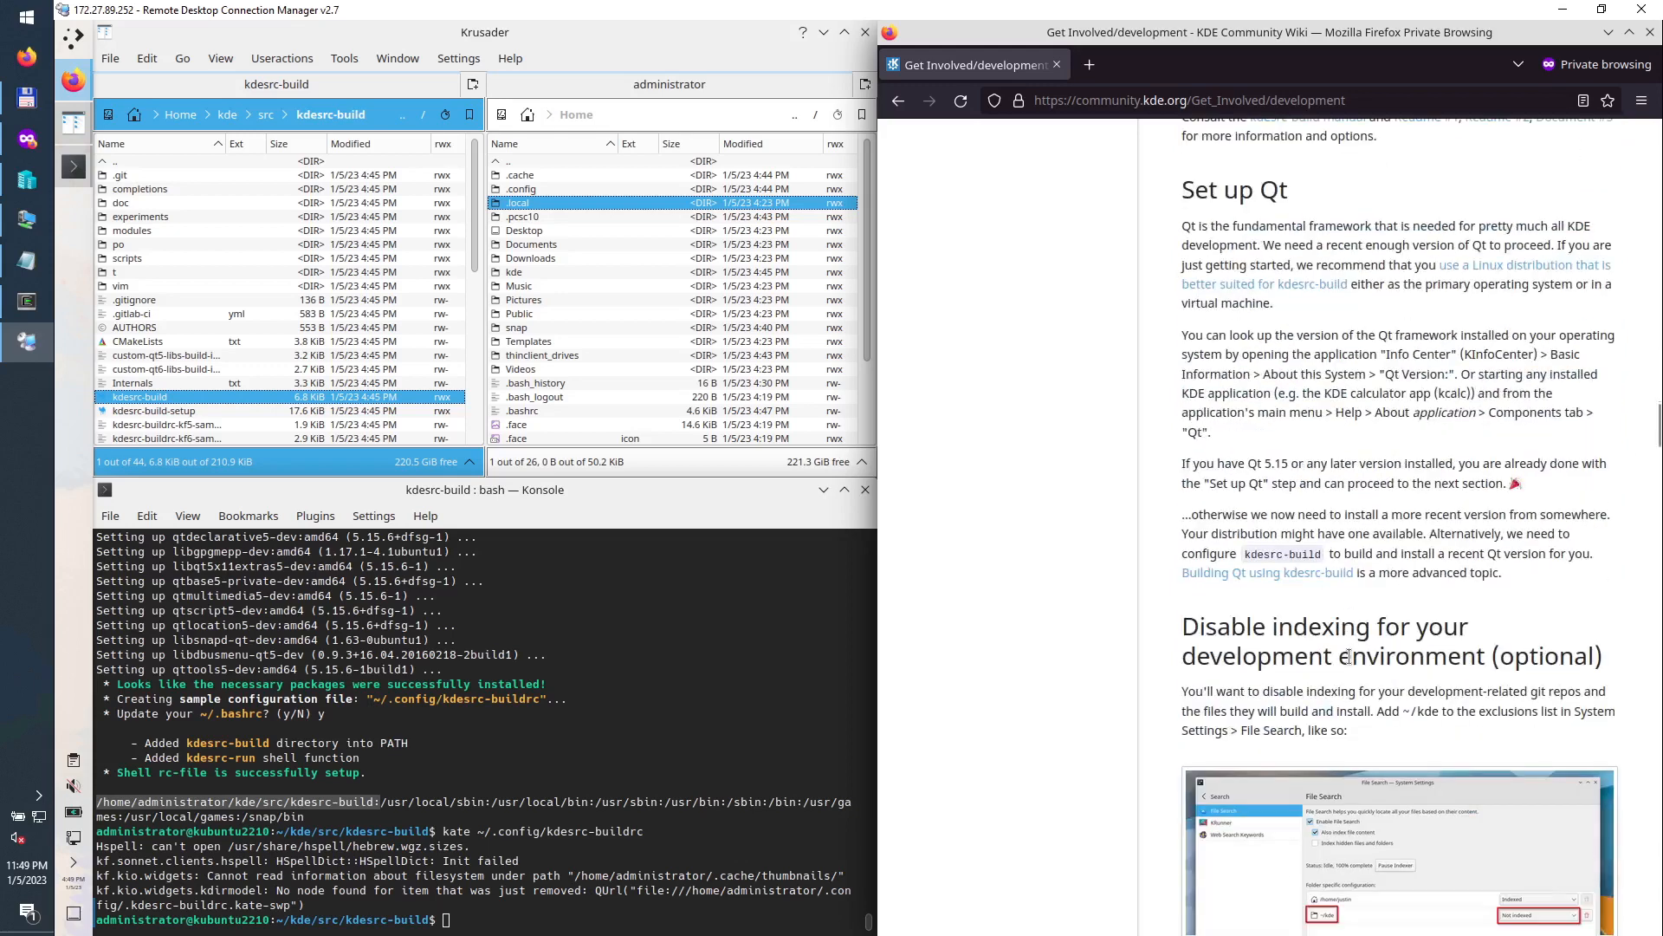
pyautogui.scroll(-5, 1349, 656)
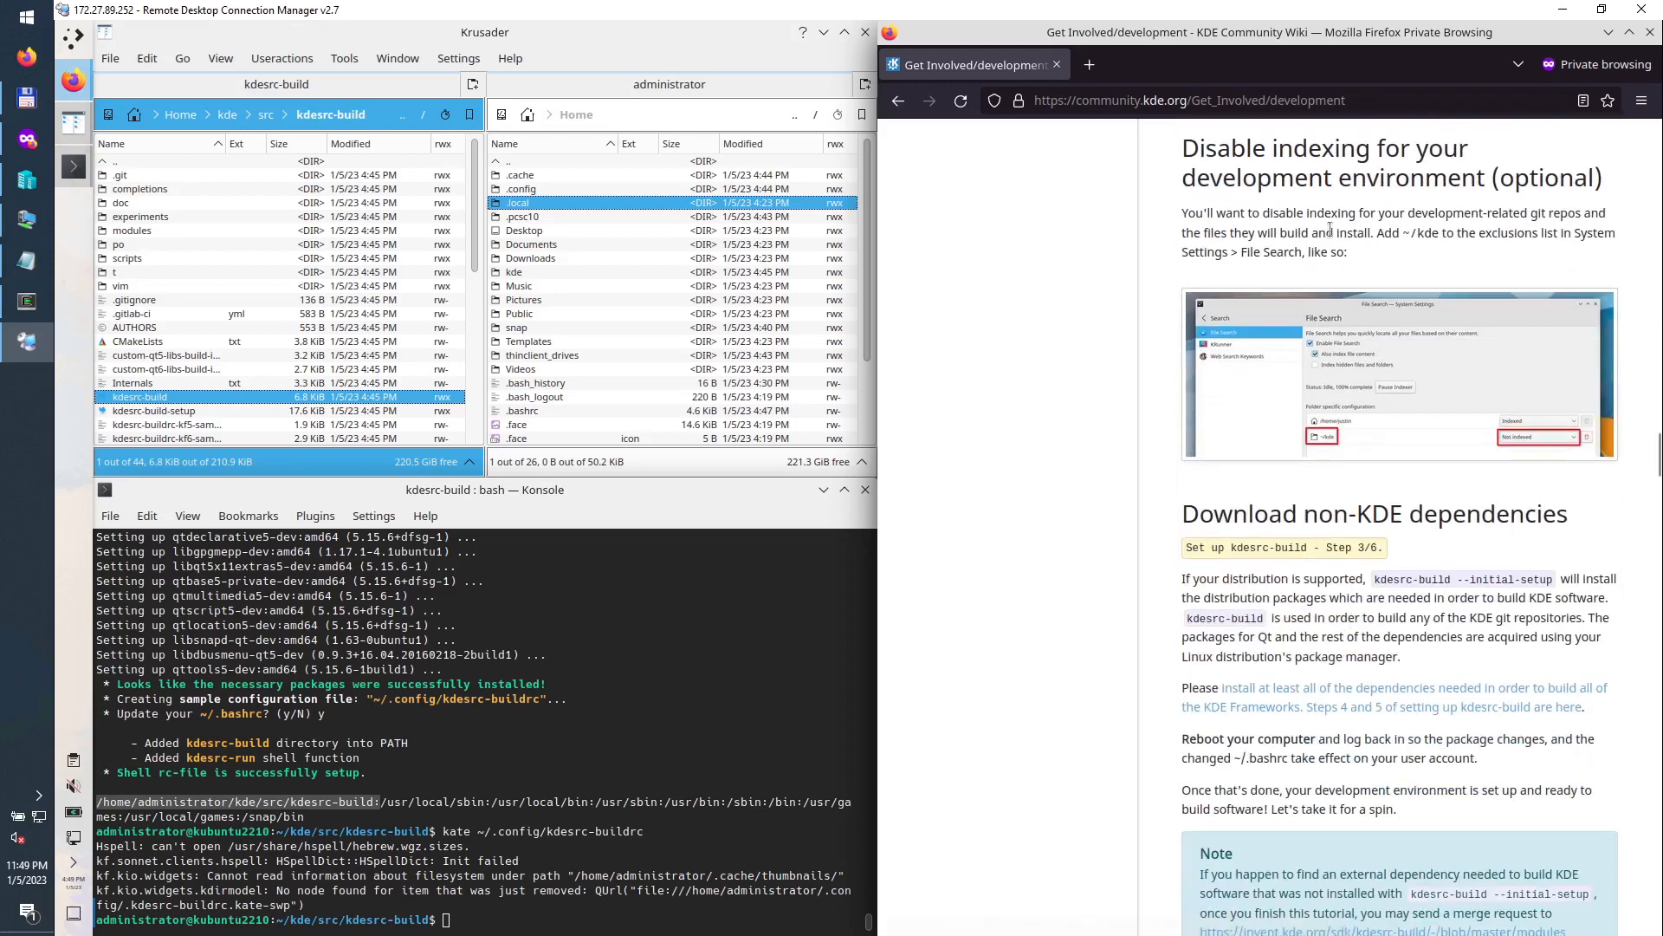
pyautogui.scroll(3, 1327, 234)
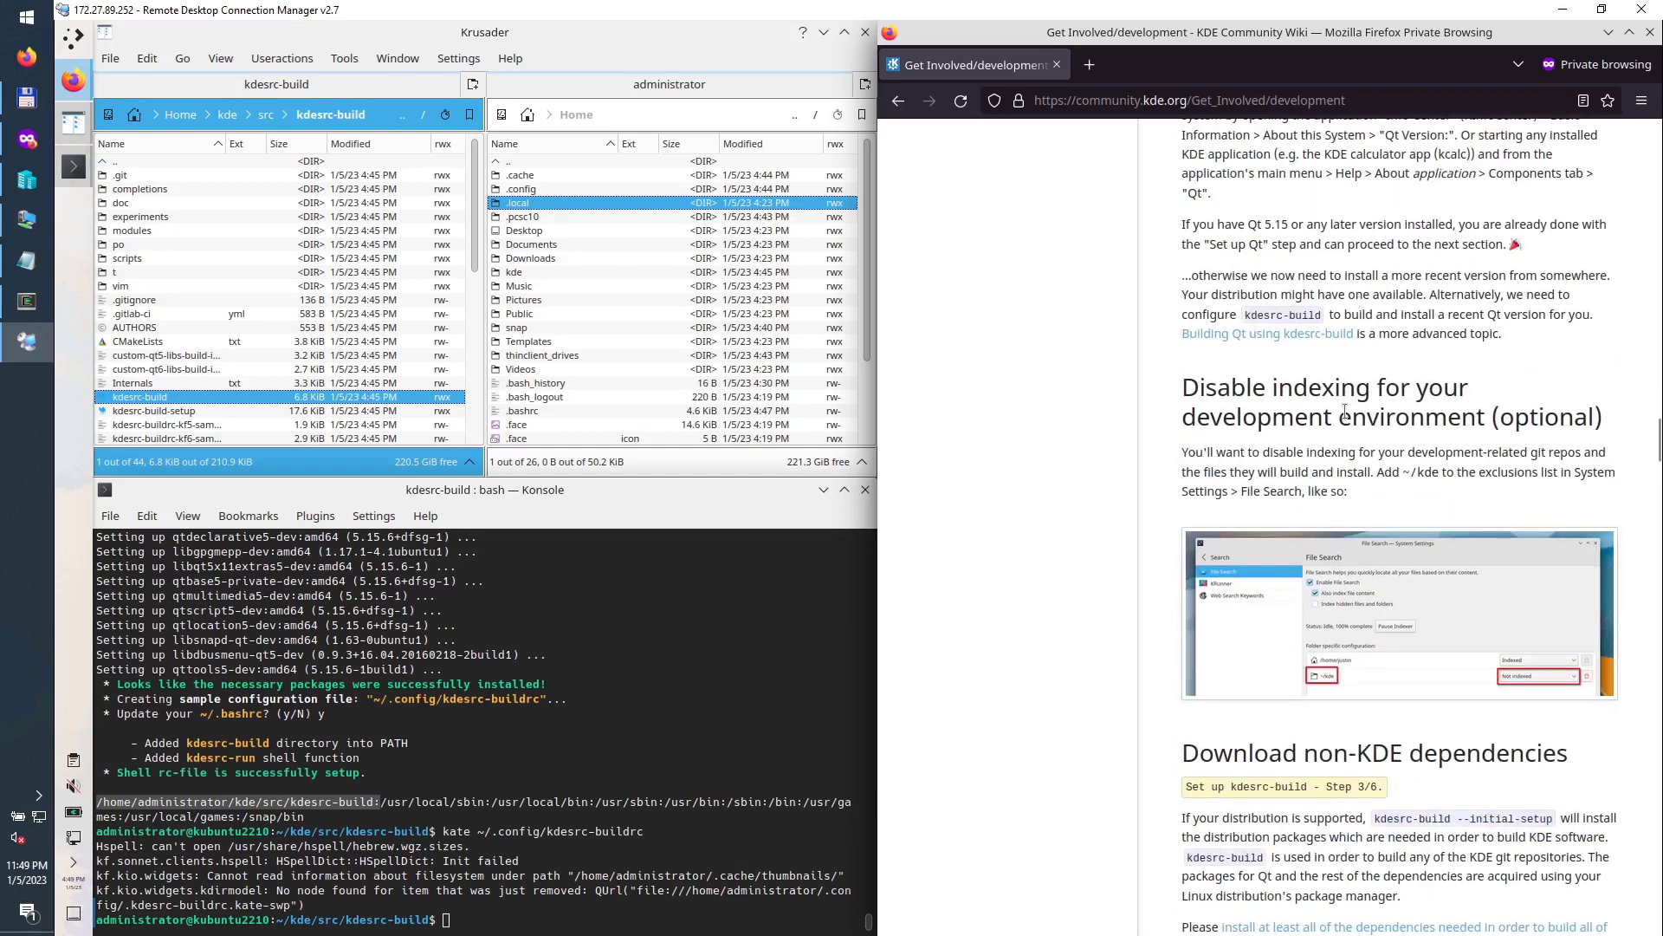
pyautogui.click(69, 40)
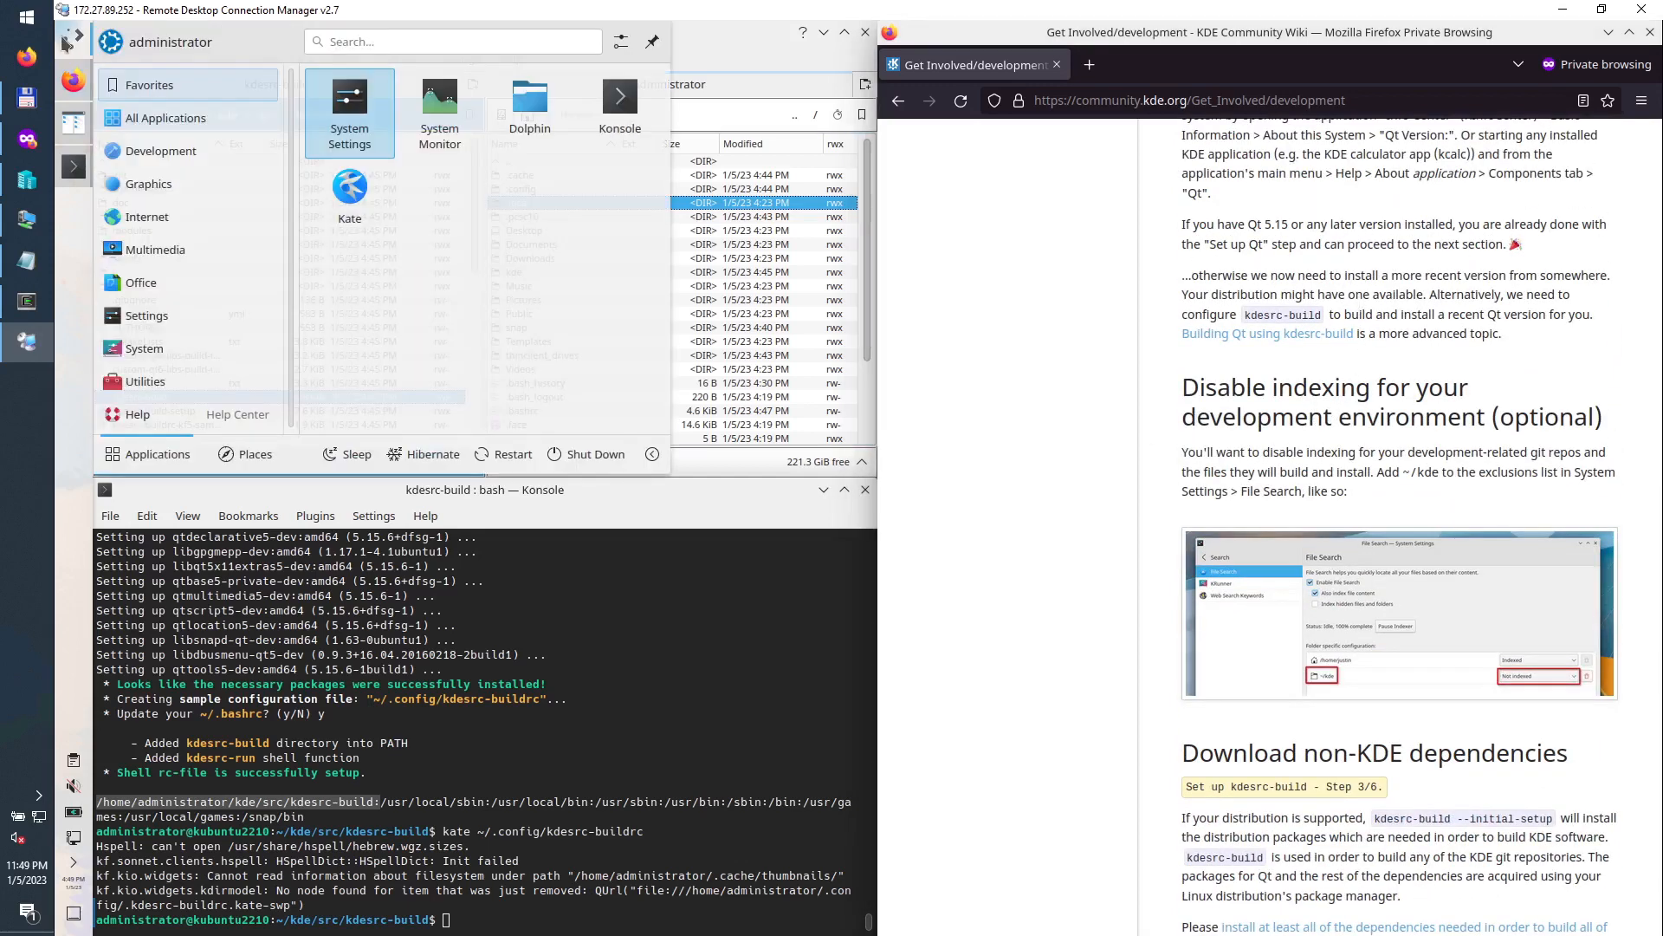
# Step: In System Settings' Screen Edges page, set the top-left screen corner to No Action
pyautogui.click(354, 122)
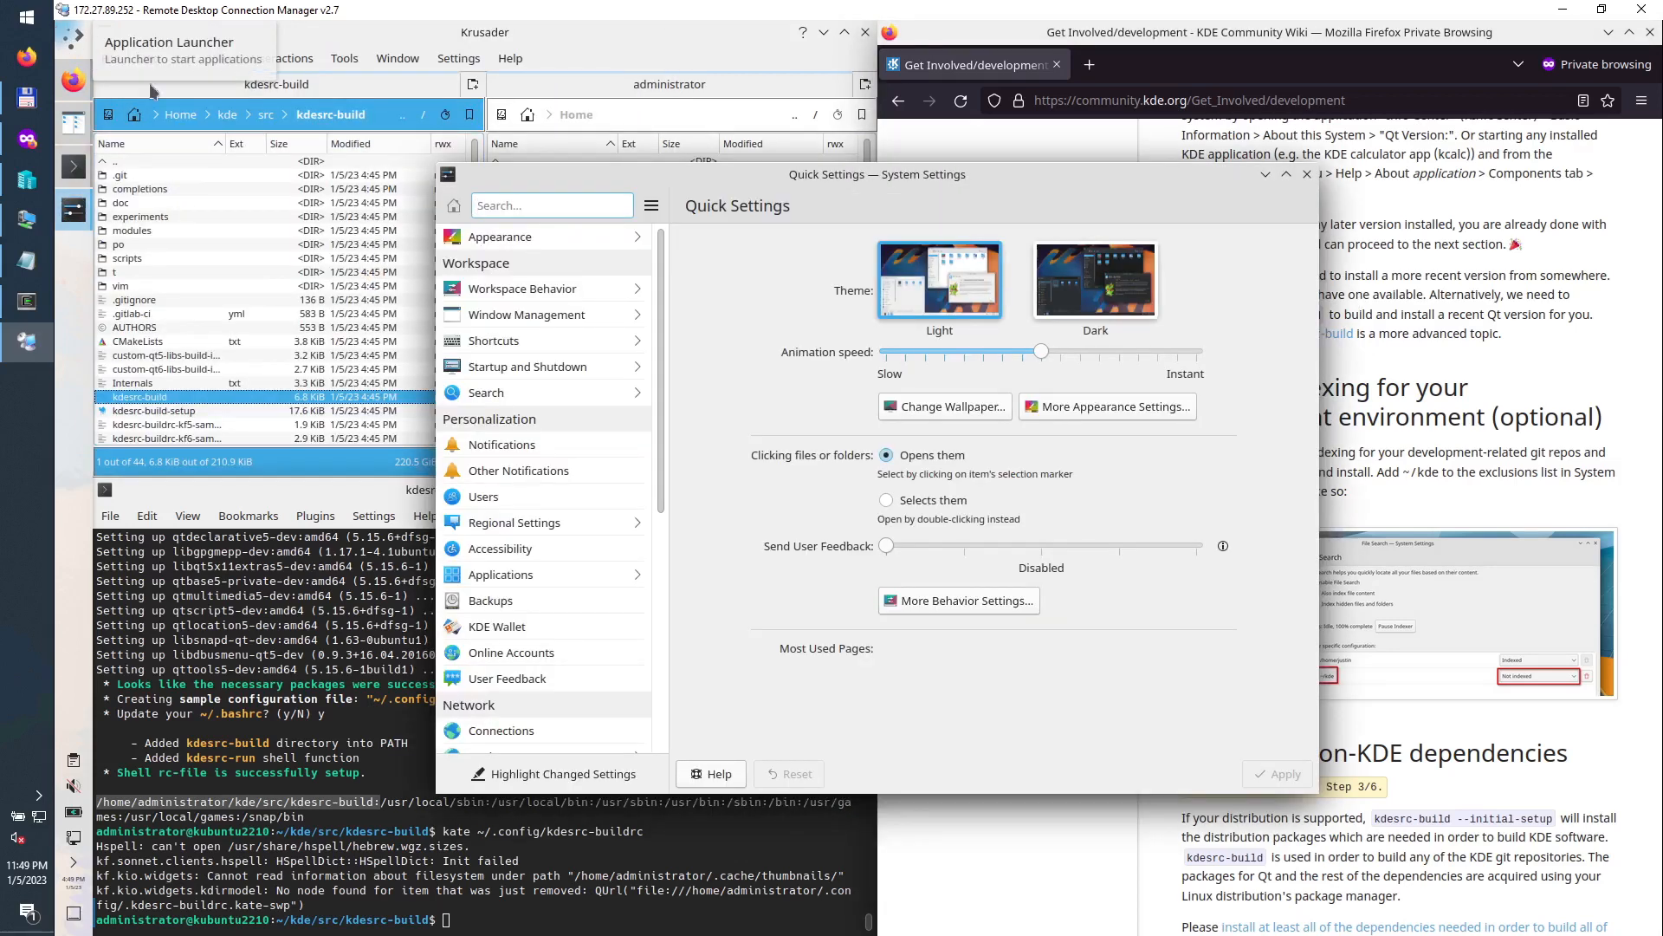
pyautogui.write('edge')
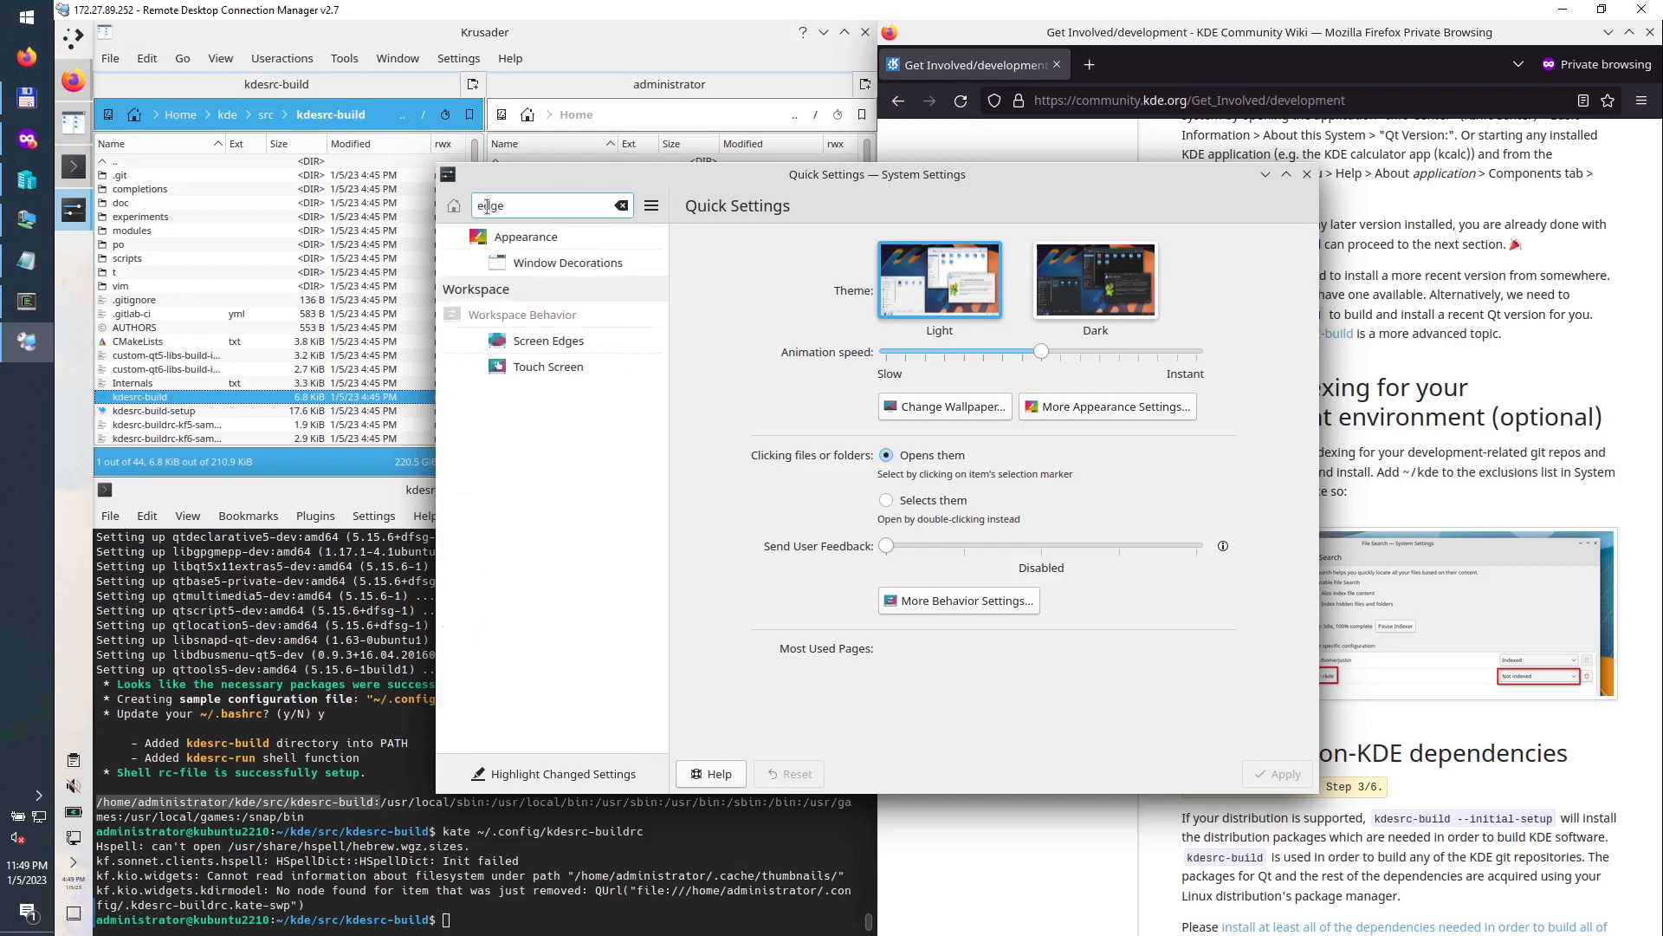
pyautogui.click(563, 342)
pyautogui.click(915, 296)
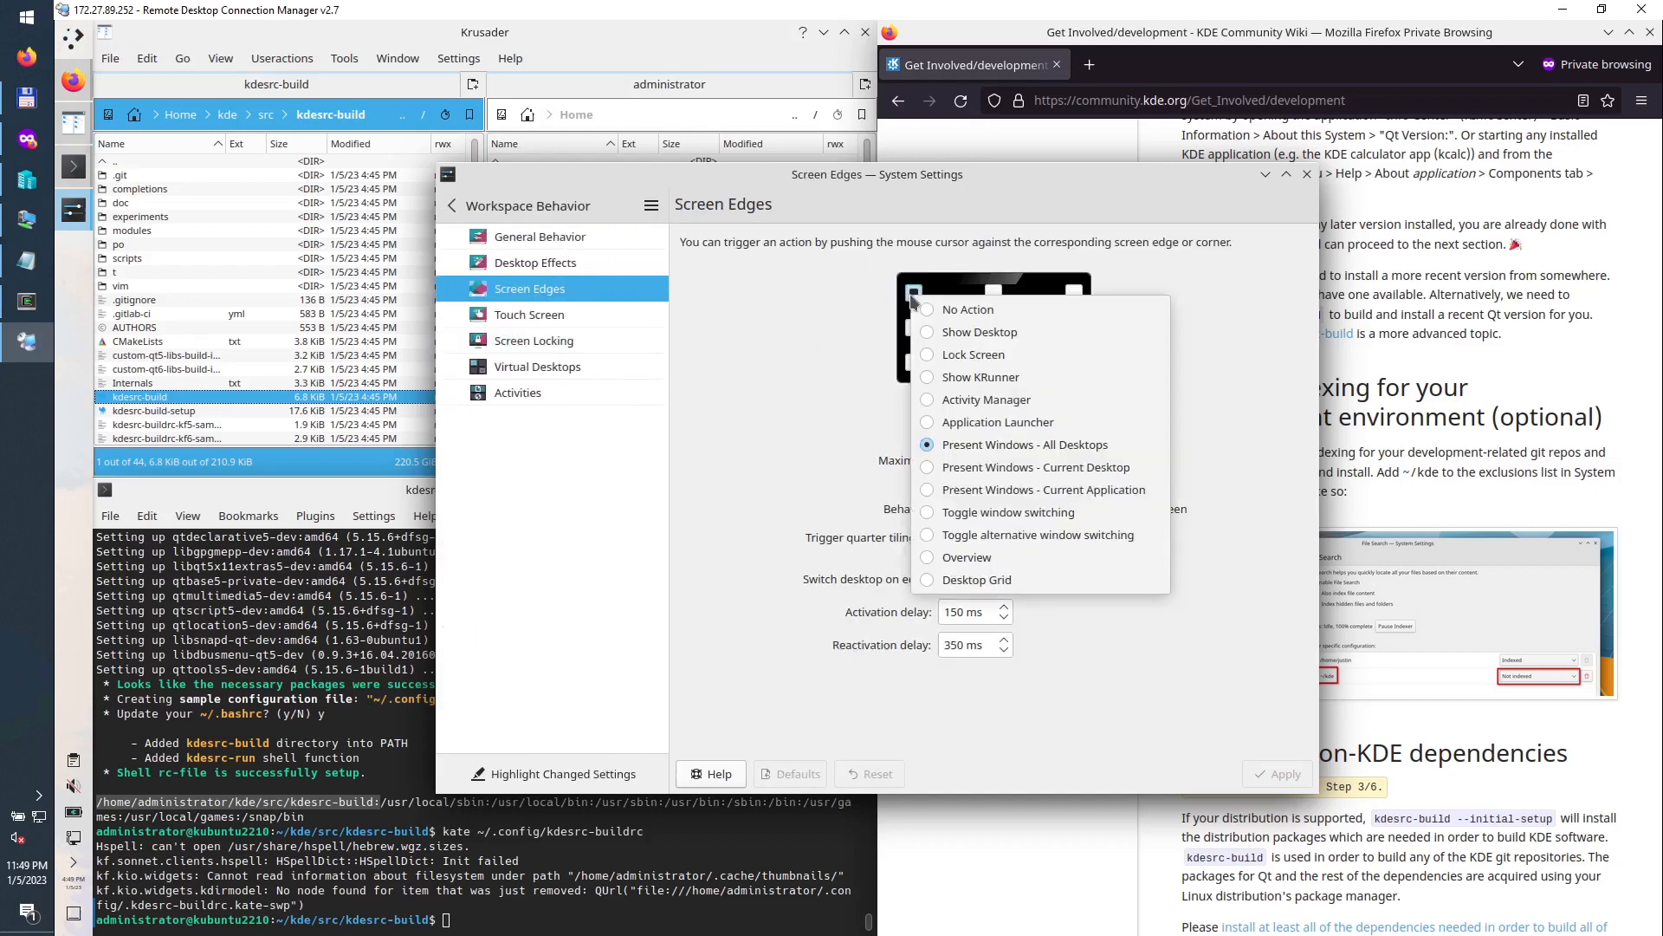
pyautogui.click(930, 309)
pyautogui.click(780, 458)
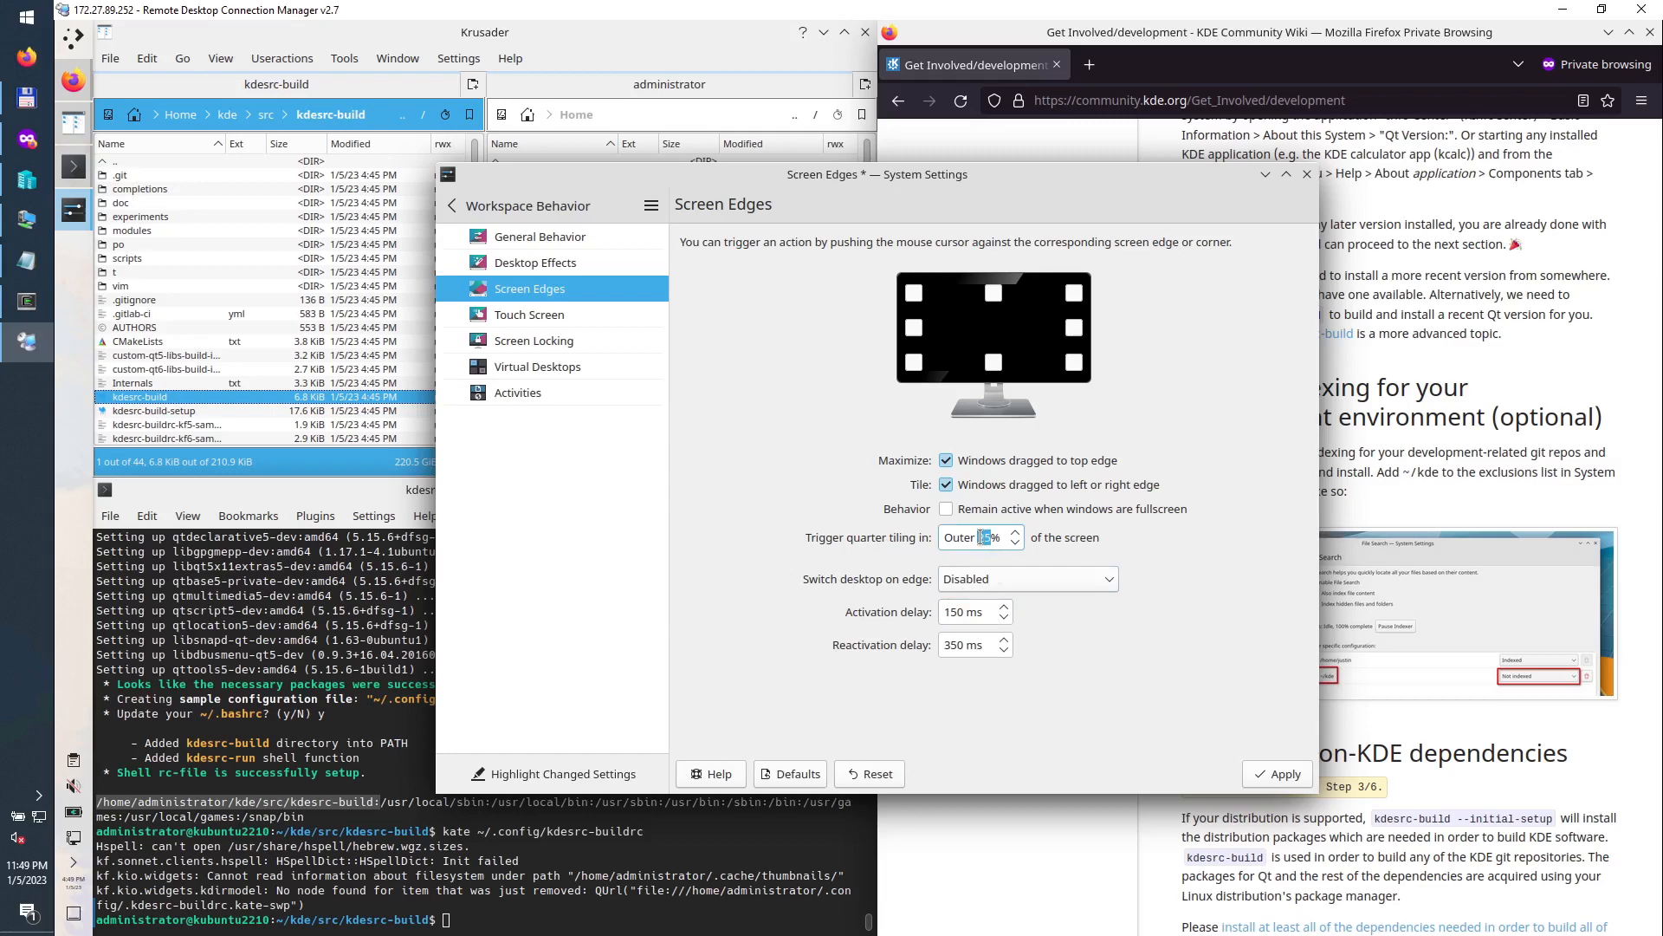
# Step: Set quarter tiling to trigger in the outer 15% of the screen and apply
pyautogui.press('BackSpace')
pyautogui.click(1278, 773)
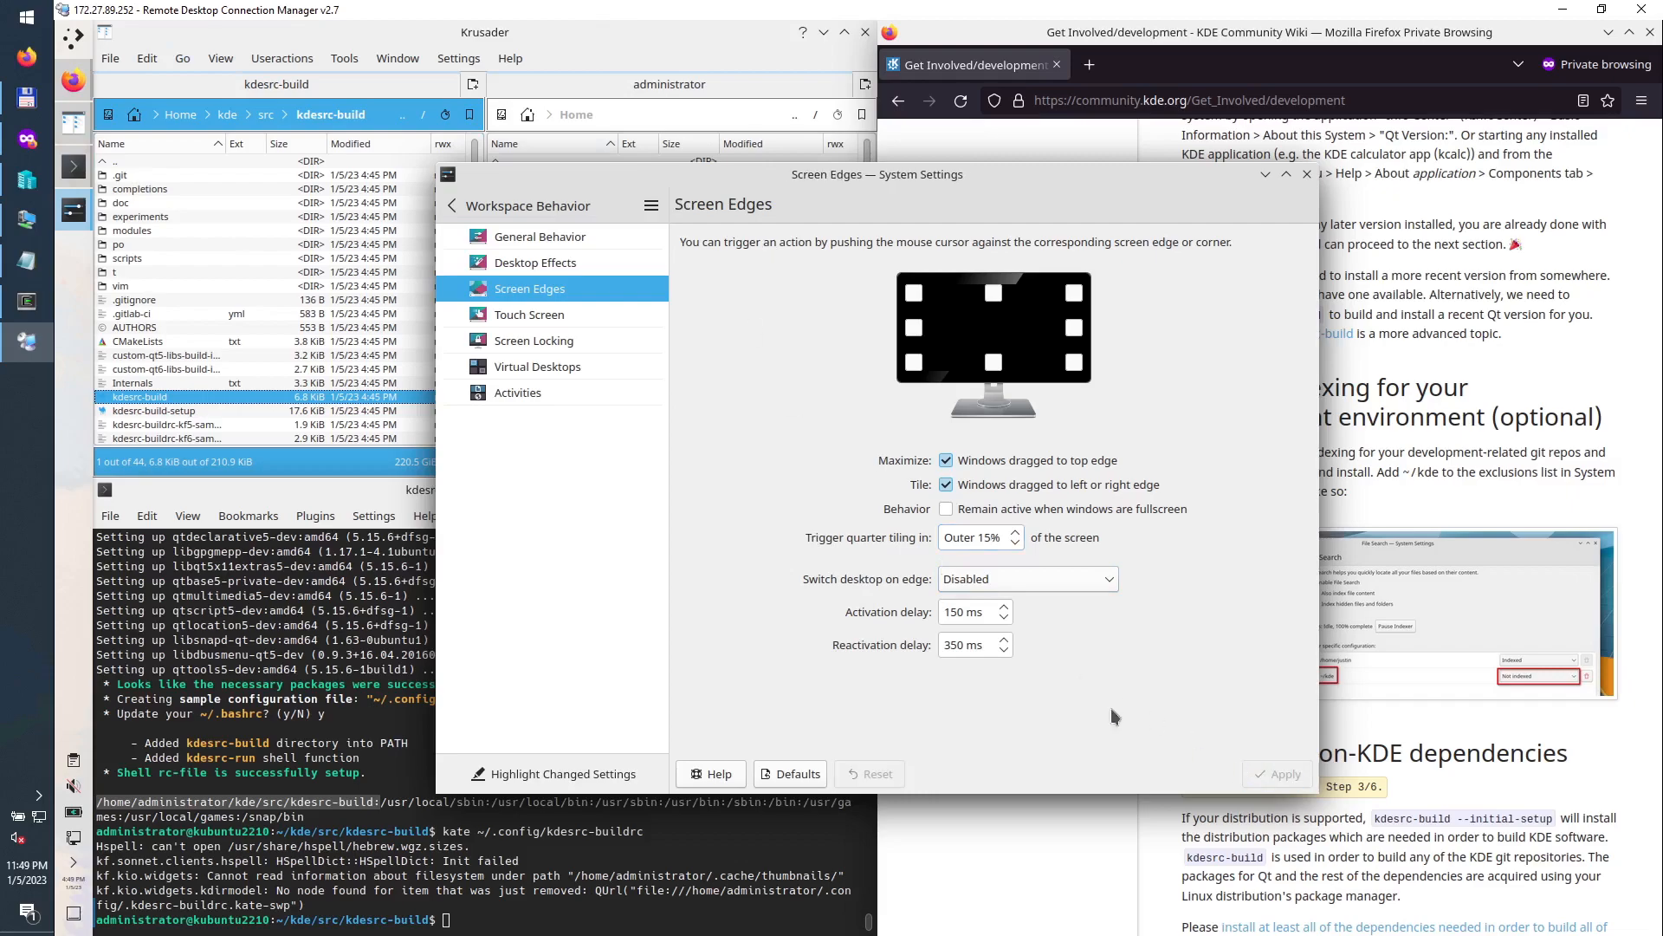
pyautogui.write('edge')
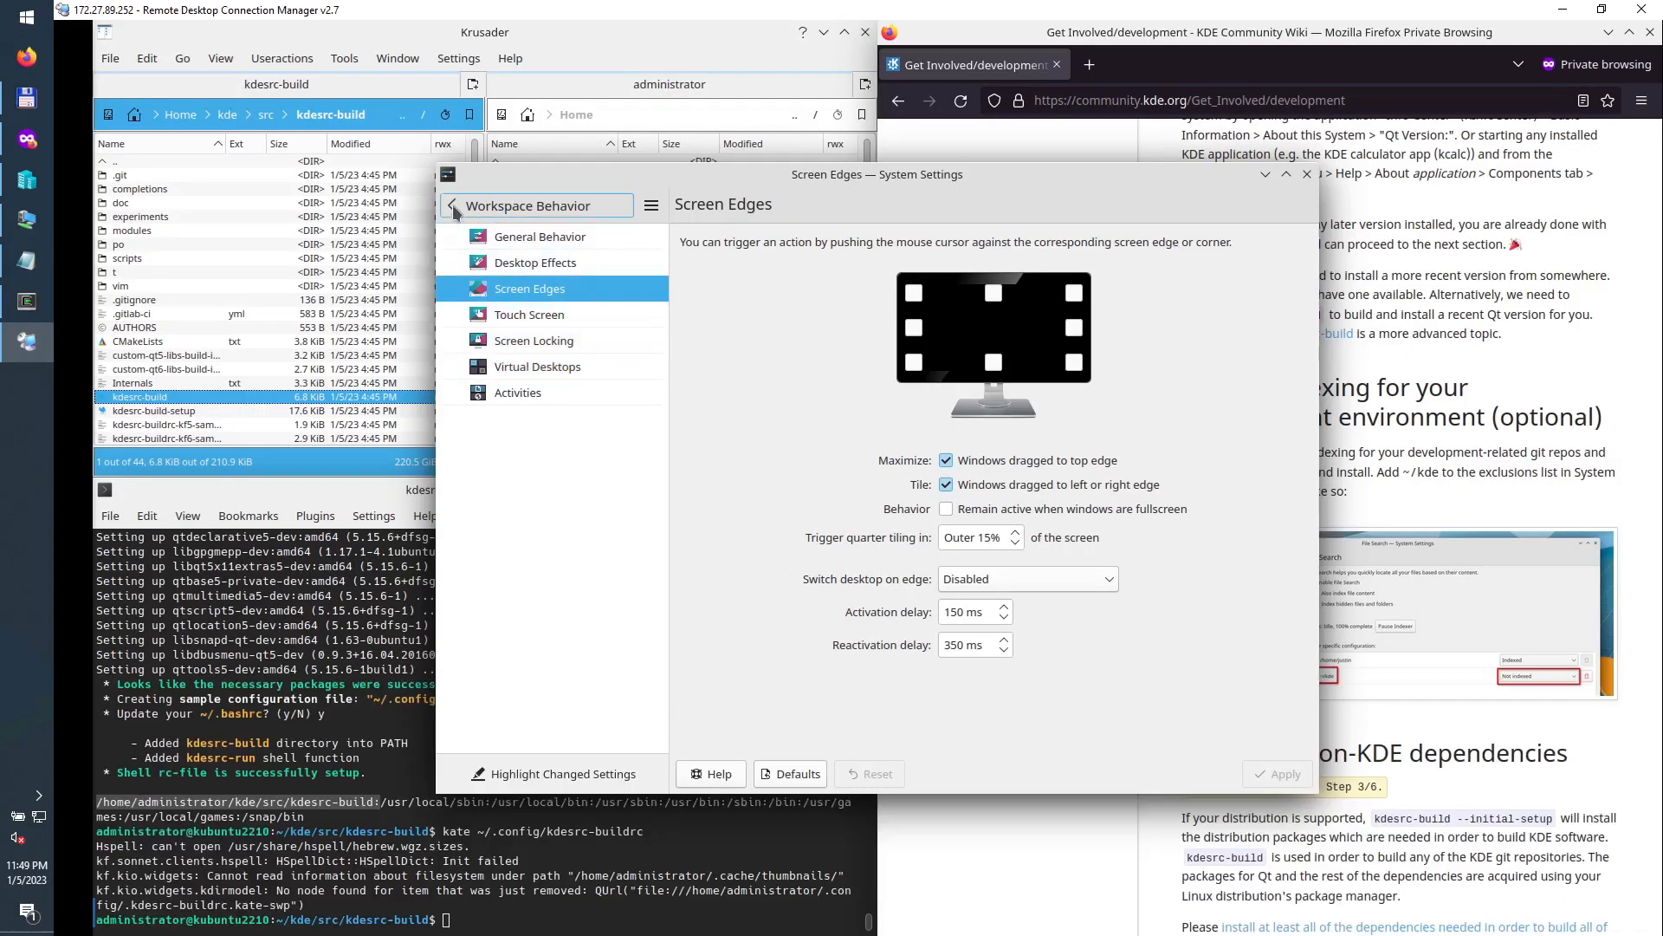
# Step: Search 'mous' and set the cursor size to 36 on the Cursors page
pyautogui.doubleClick(471, 205)
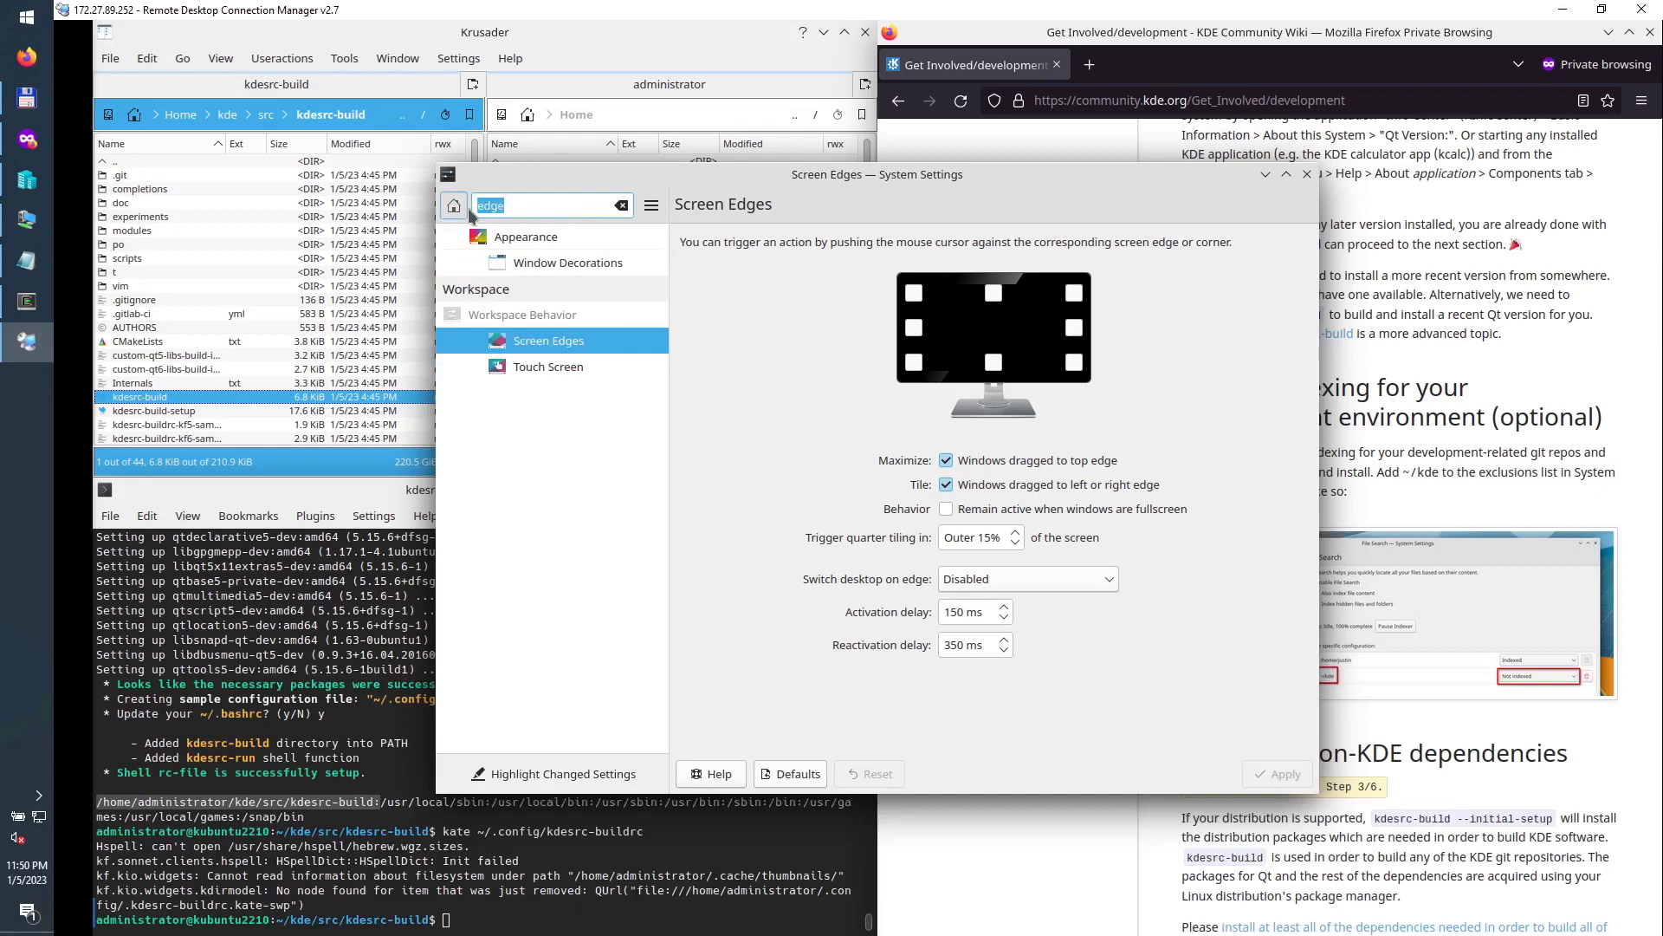
pyautogui.write('mouse')
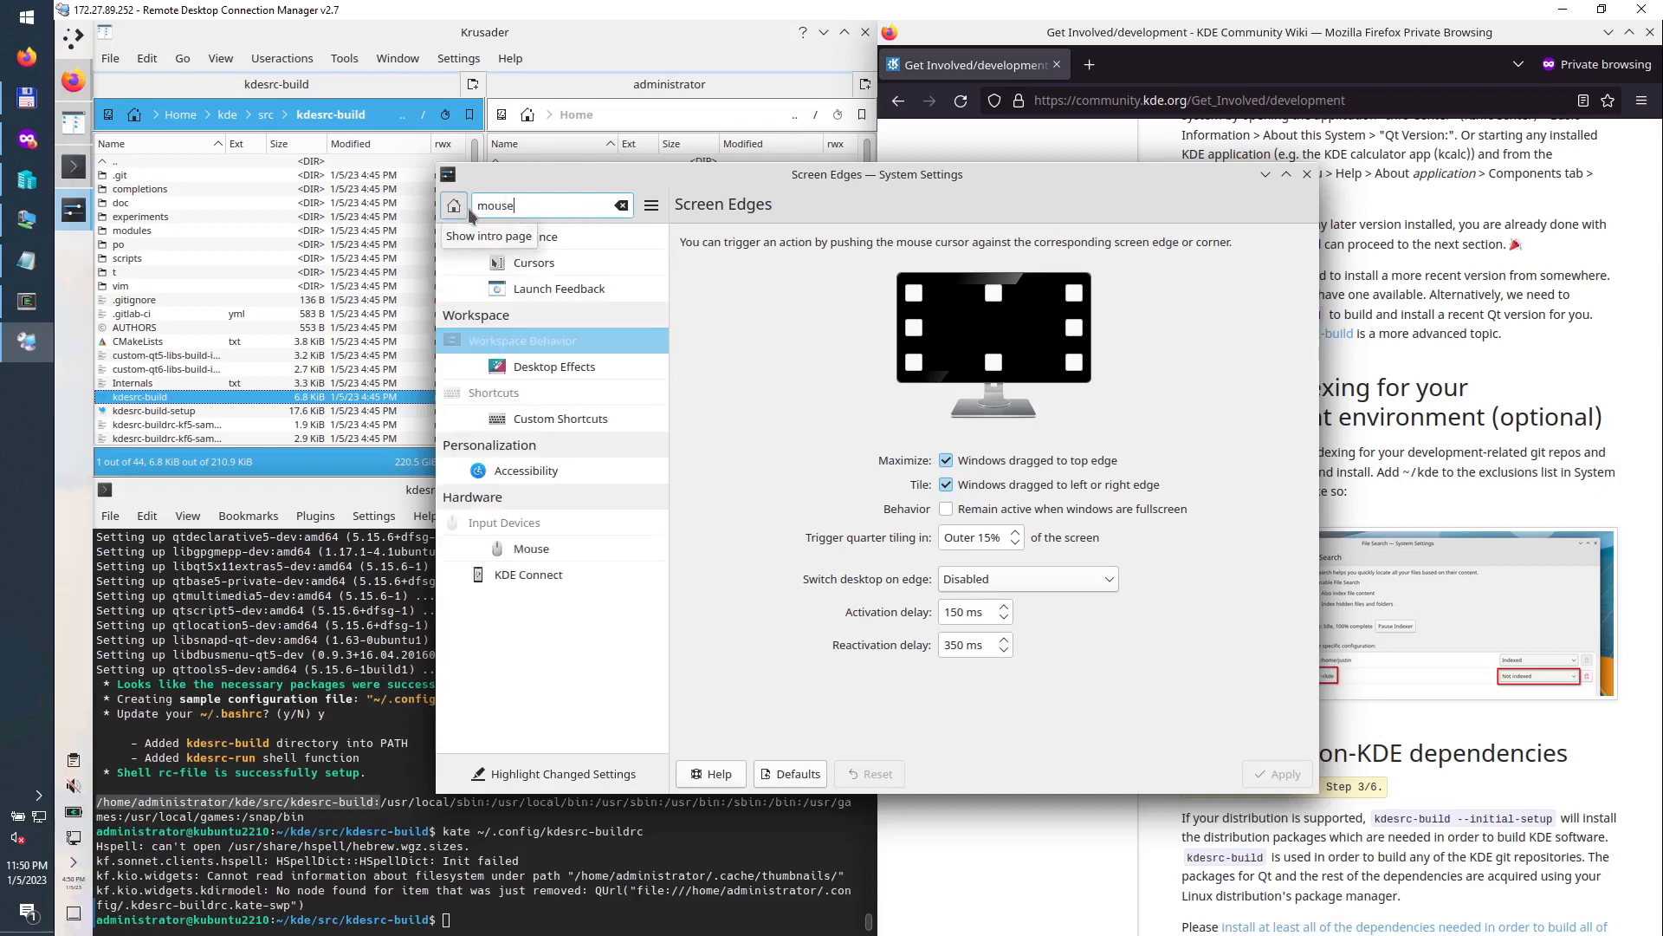
pyautogui.click(541, 264)
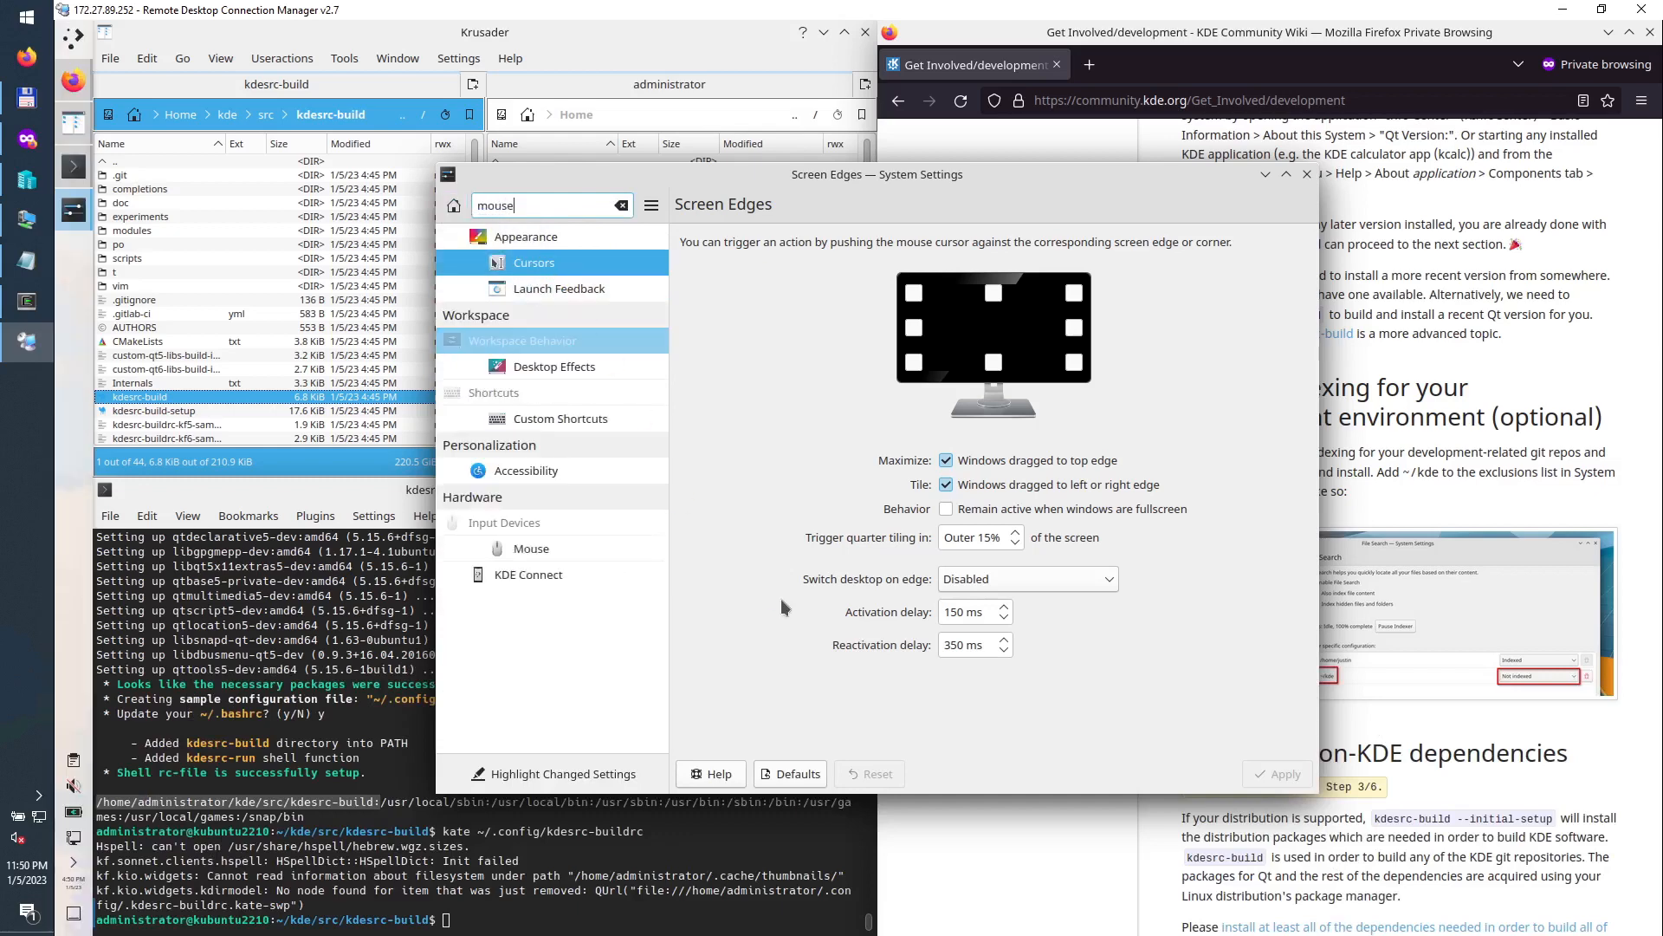
pyautogui.click(784, 739)
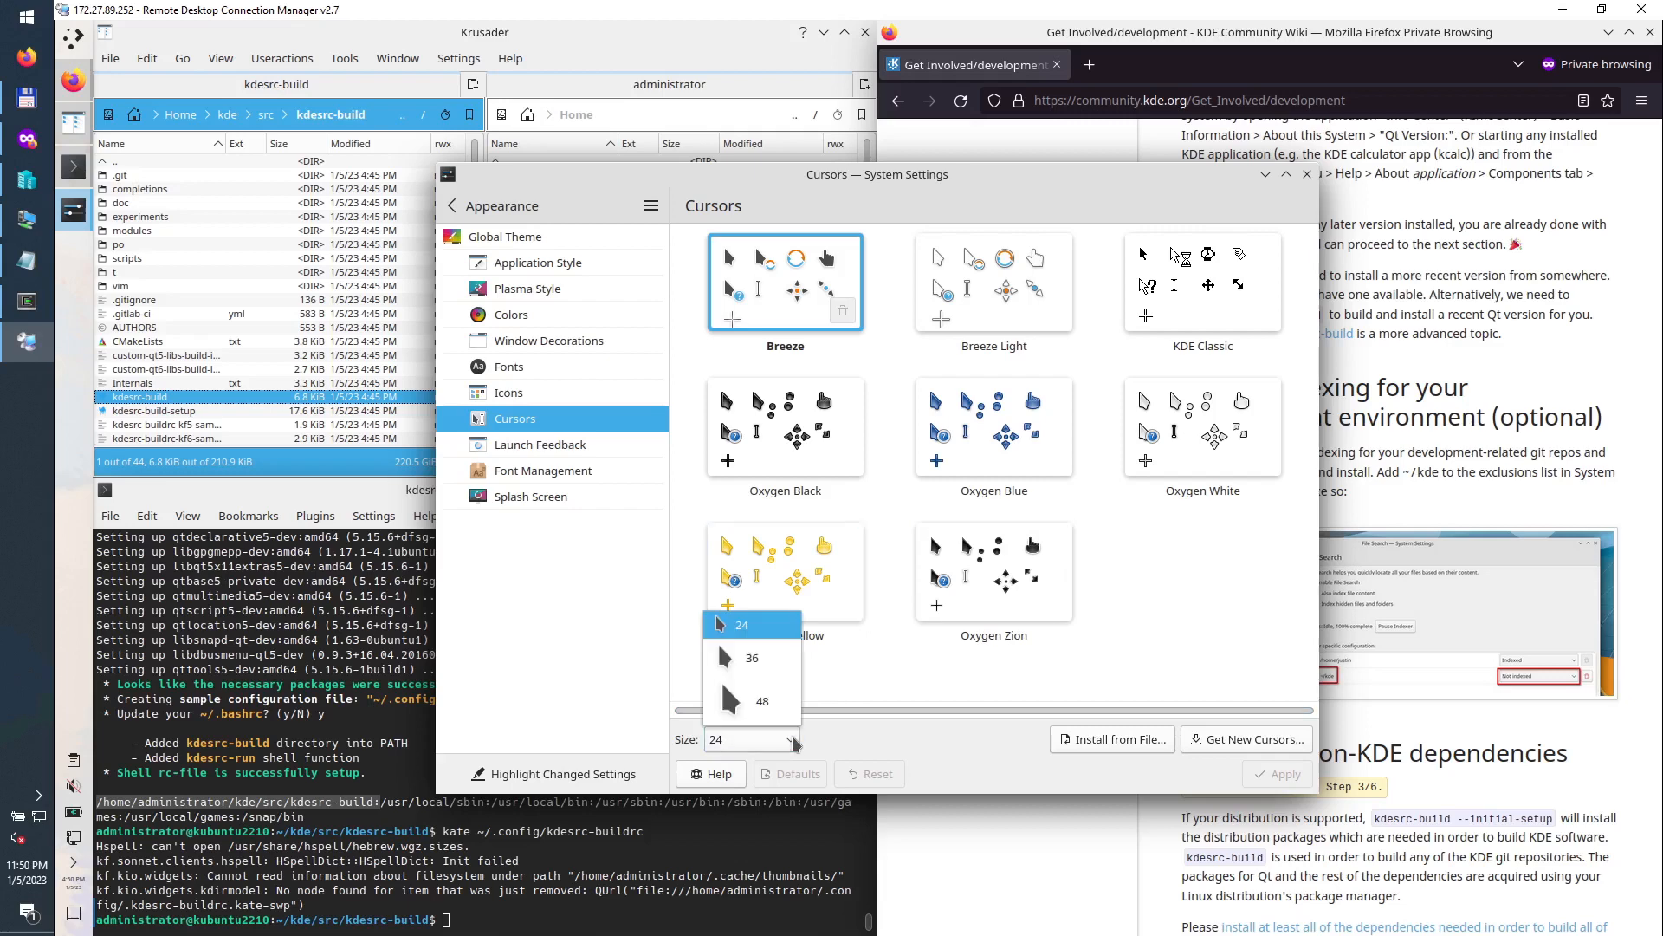
pyautogui.click(776, 671)
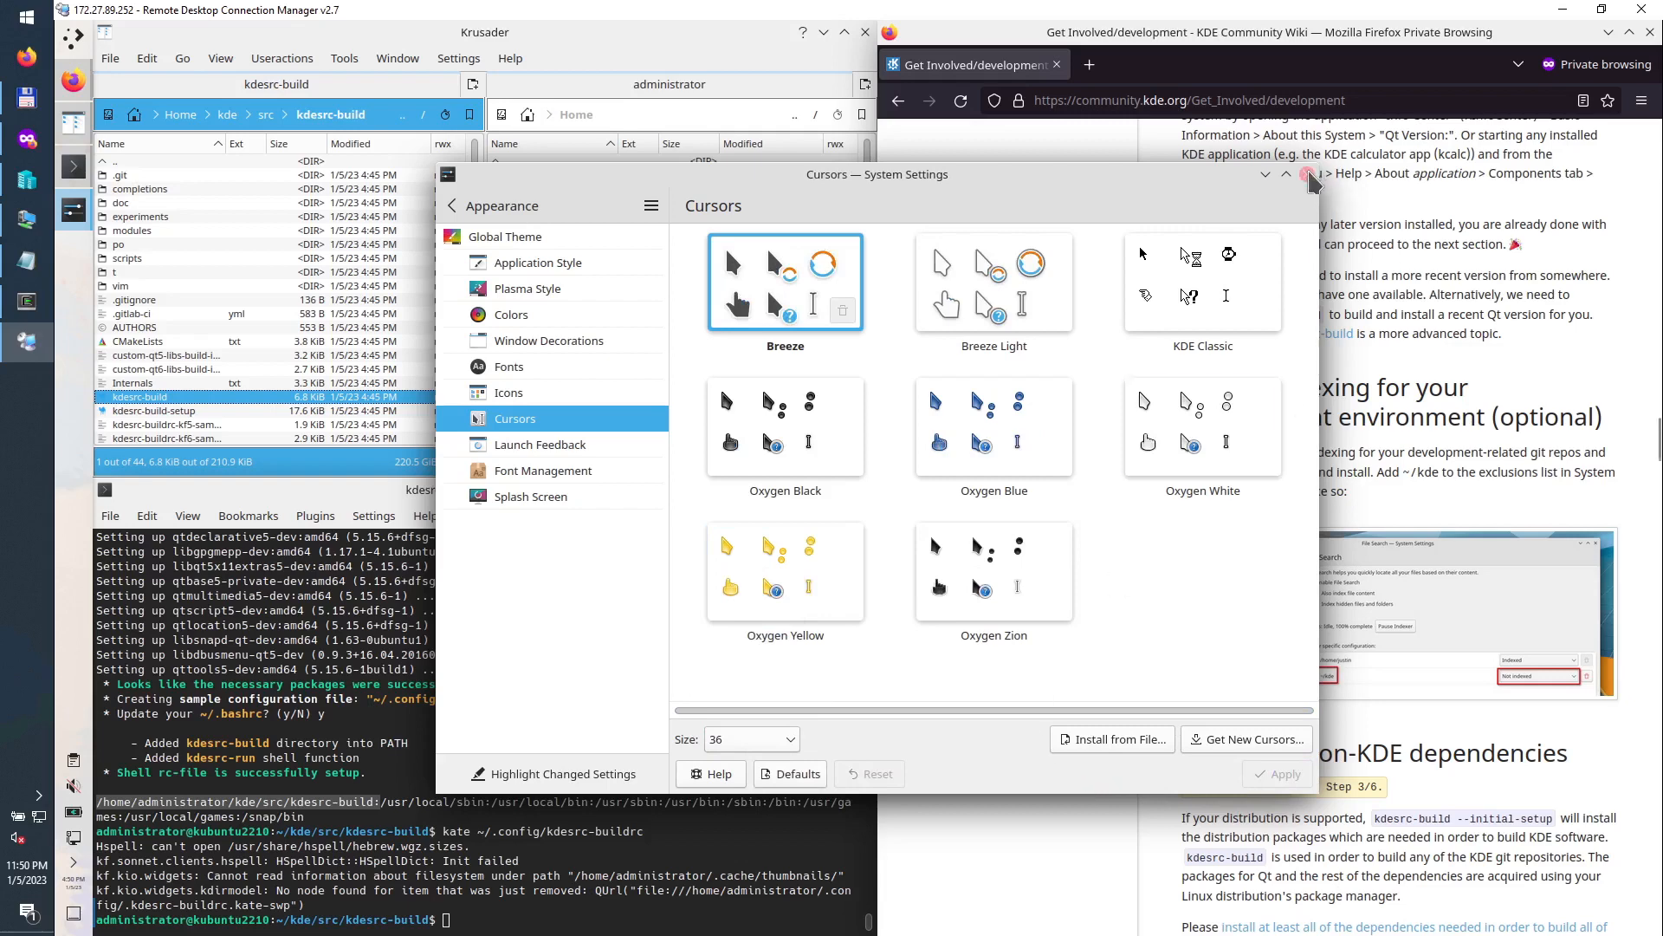
# Step: Search 'search' and open the File Search settings page, leaving indexing disabled
pyautogui.click(451, 205)
pyautogui.moveTo(453, 209); pyautogui.dragTo(452, 207)
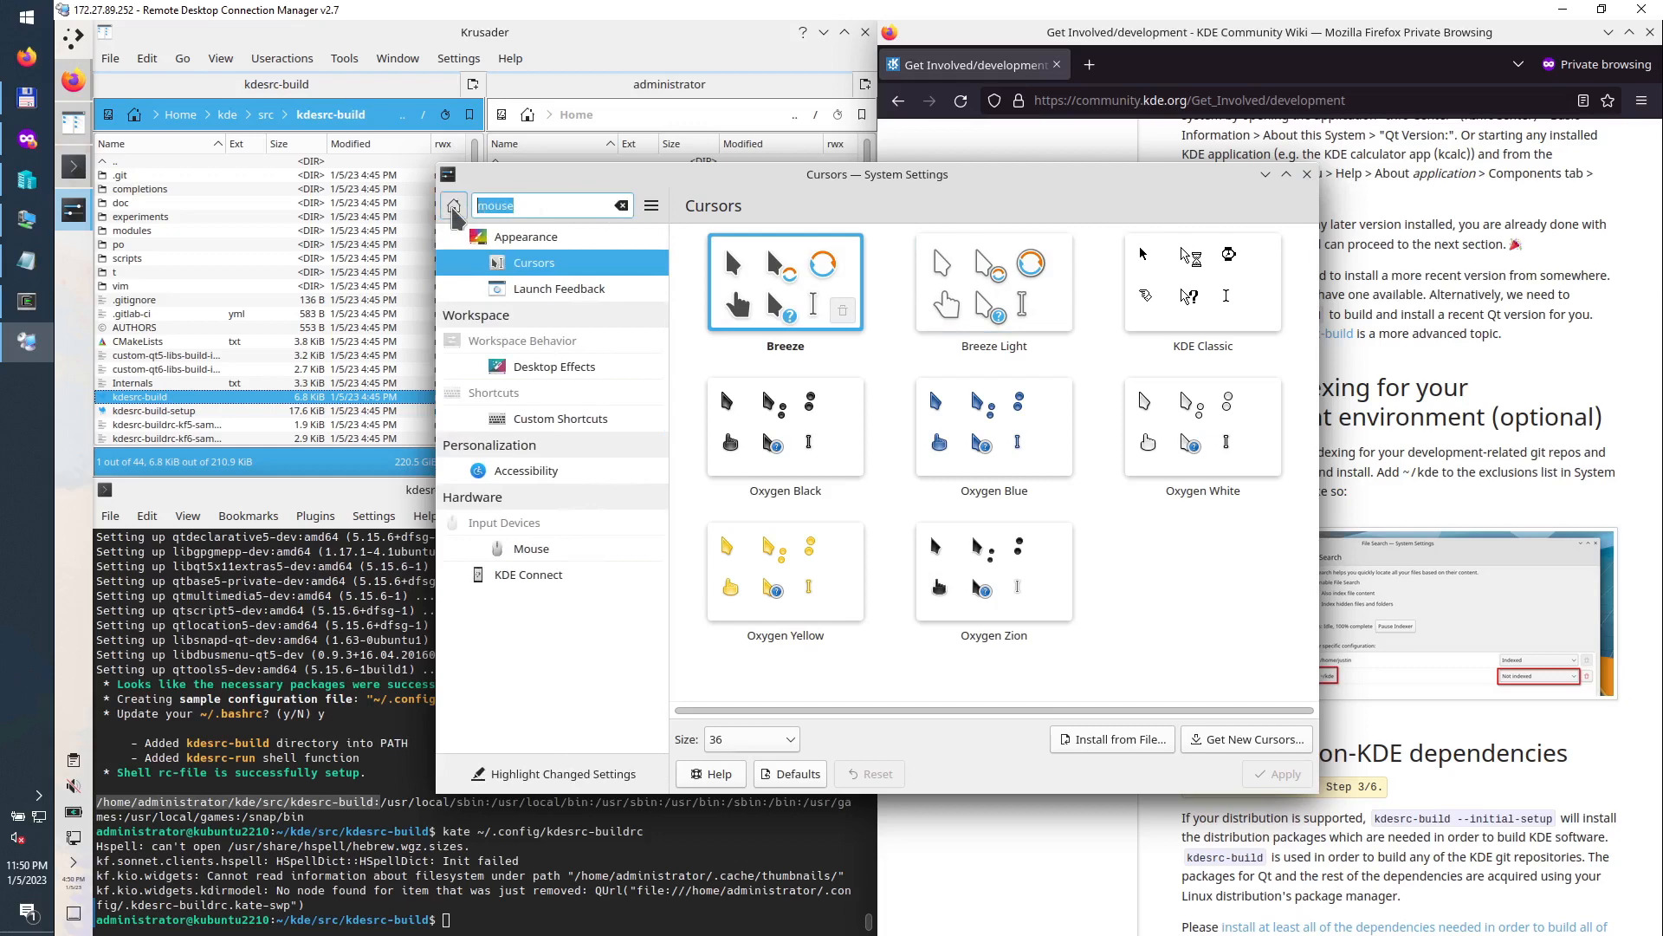
pyautogui.write('search')
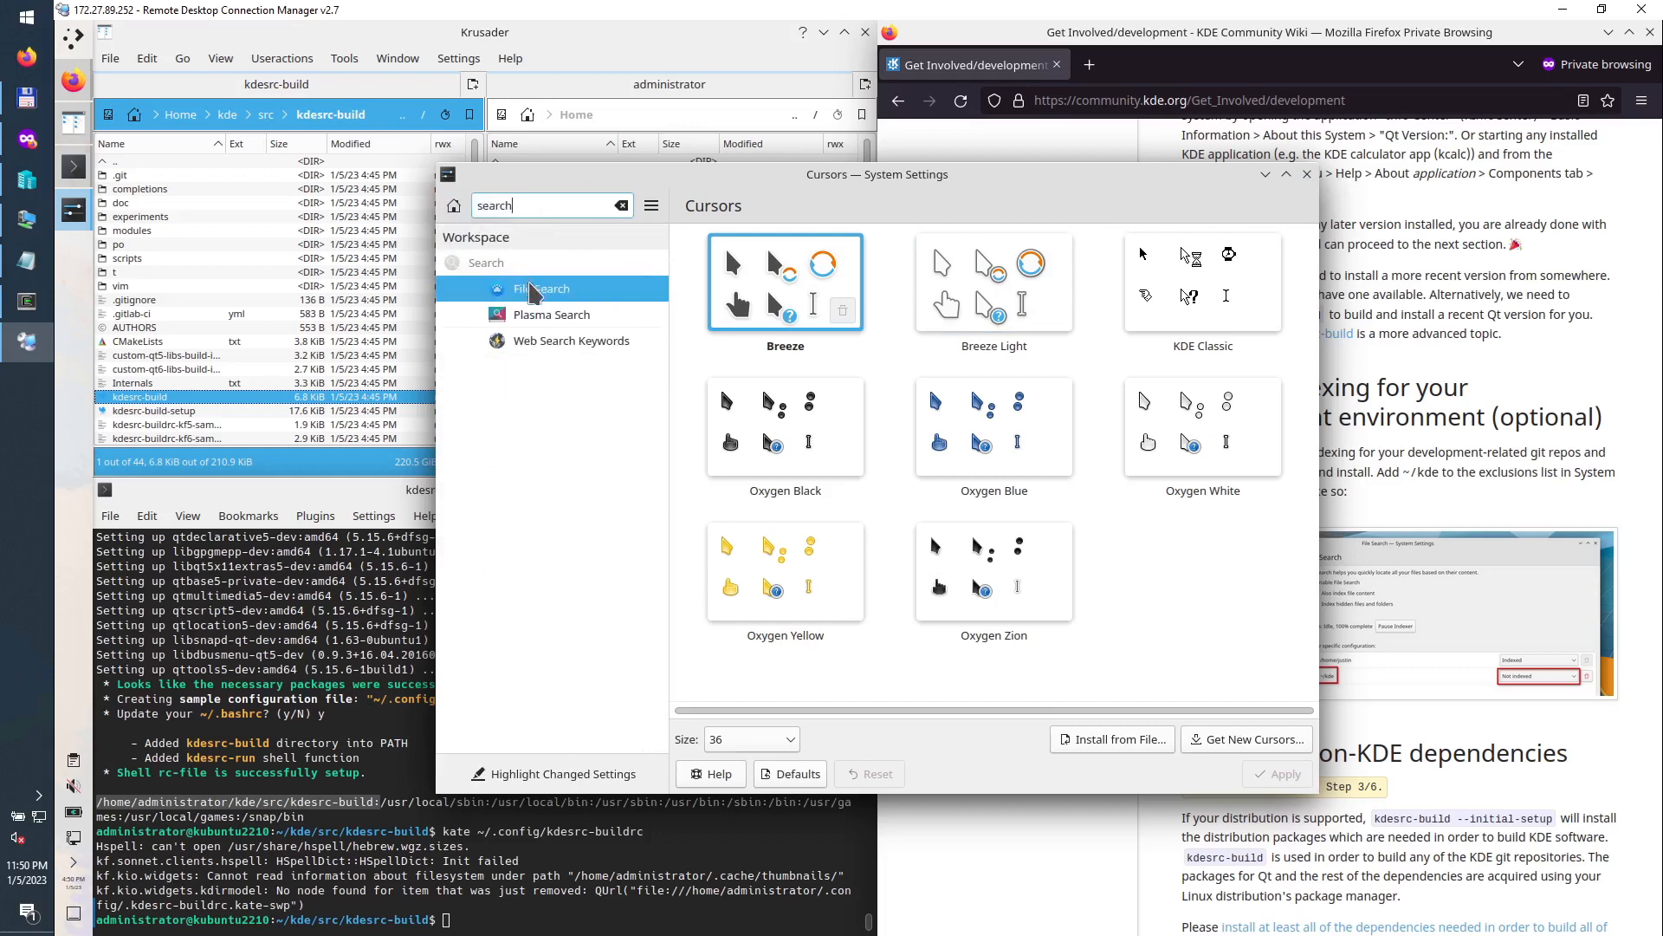
pyautogui.click(582, 294)
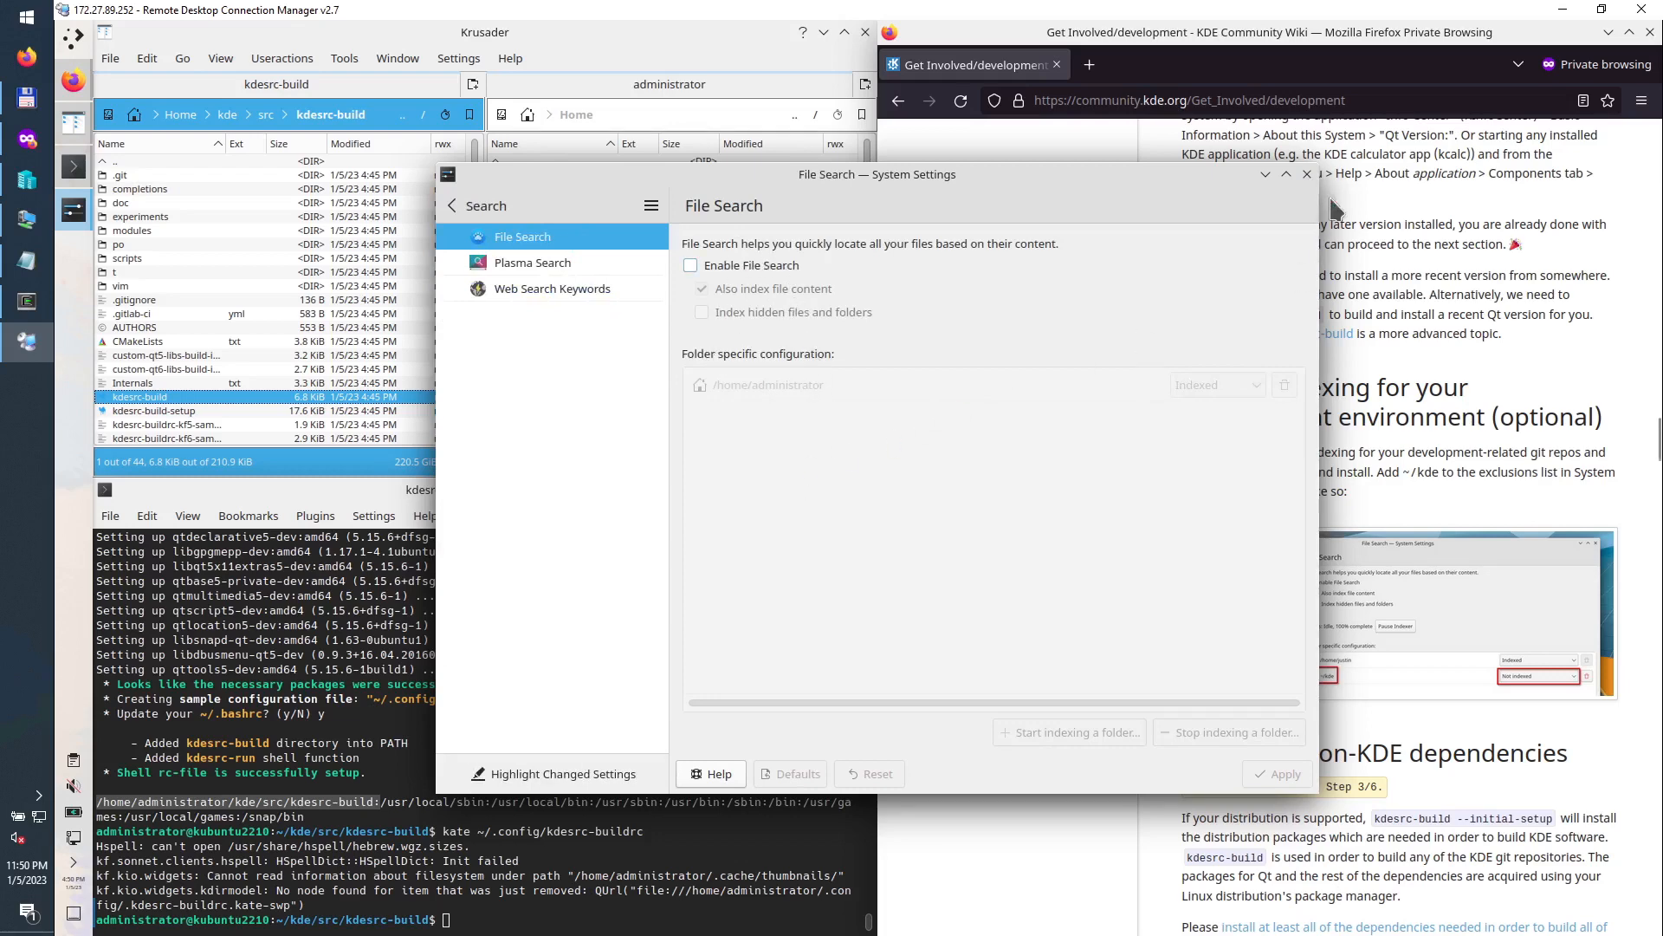
# Step: Close System Settings and open the wiki's Install the dependencies page
pyautogui.click(1307, 174)
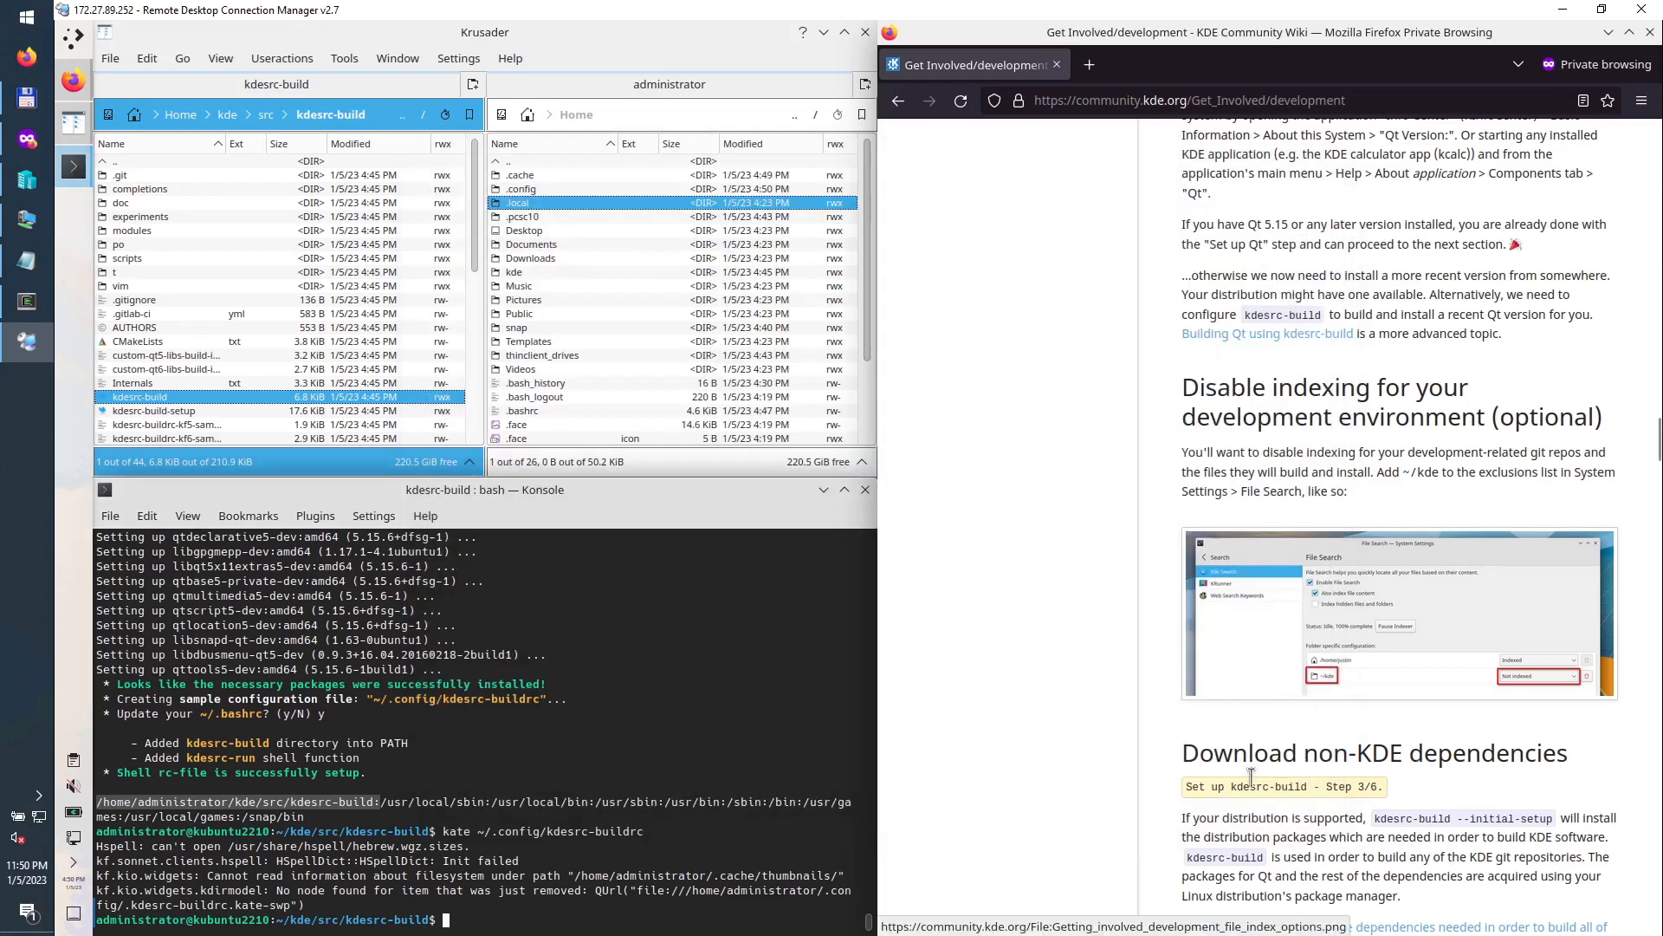
pyautogui.scroll(-5, 1413, 760)
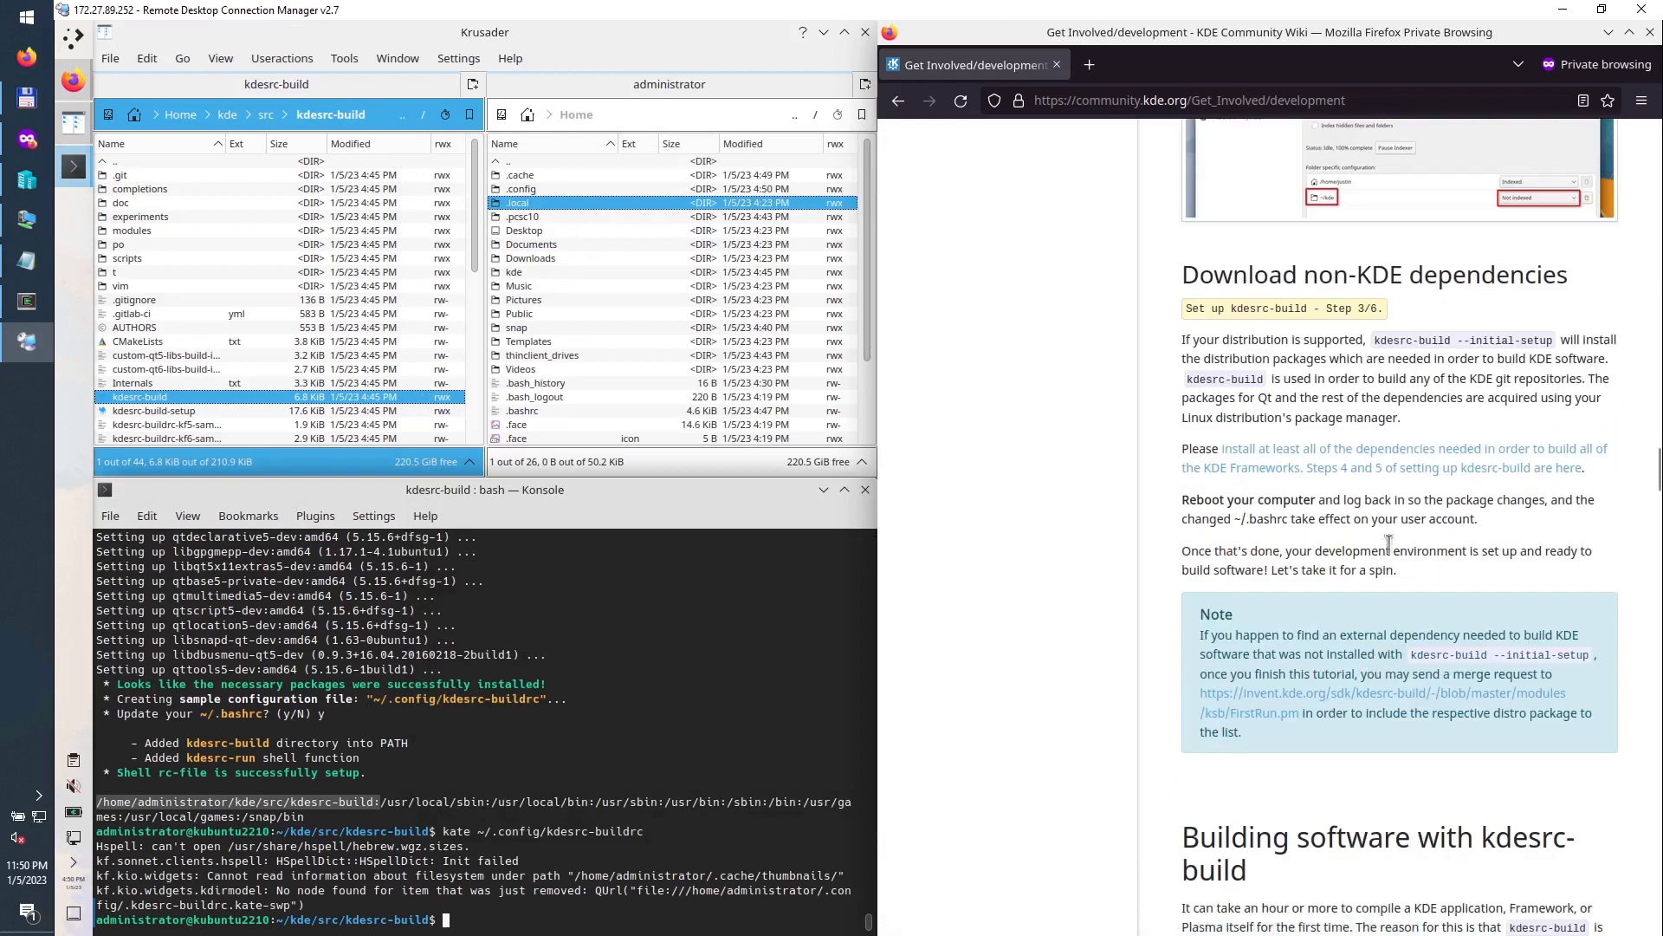
pyautogui.click(1386, 475)
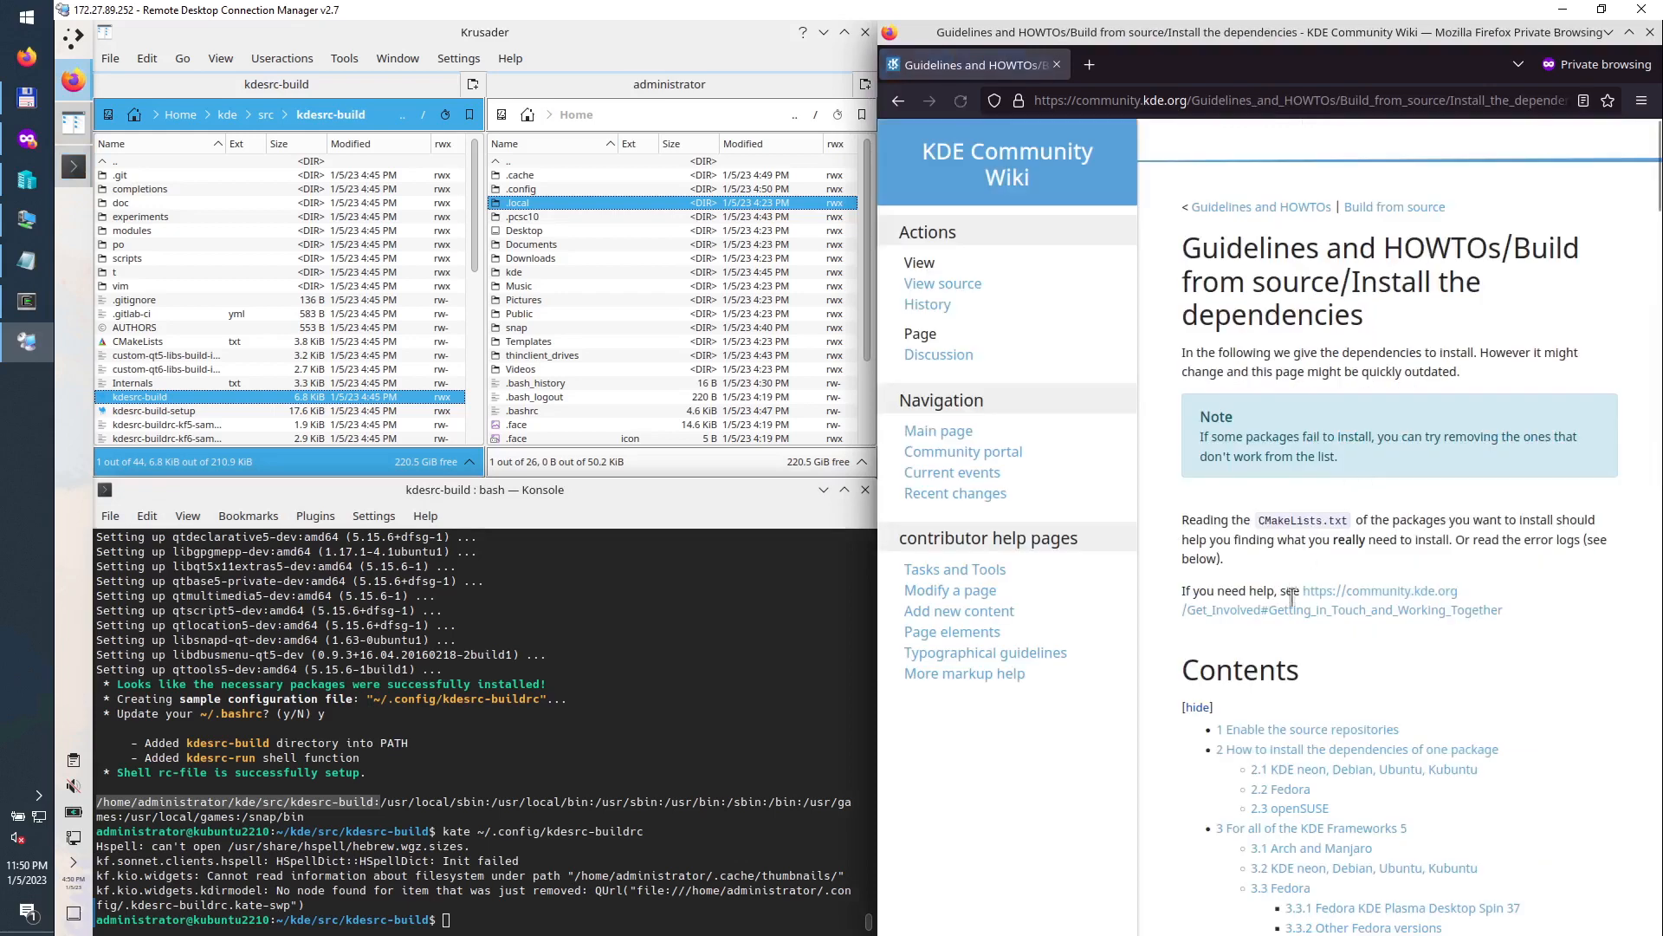
pyautogui.scroll(-5, 1373, 654)
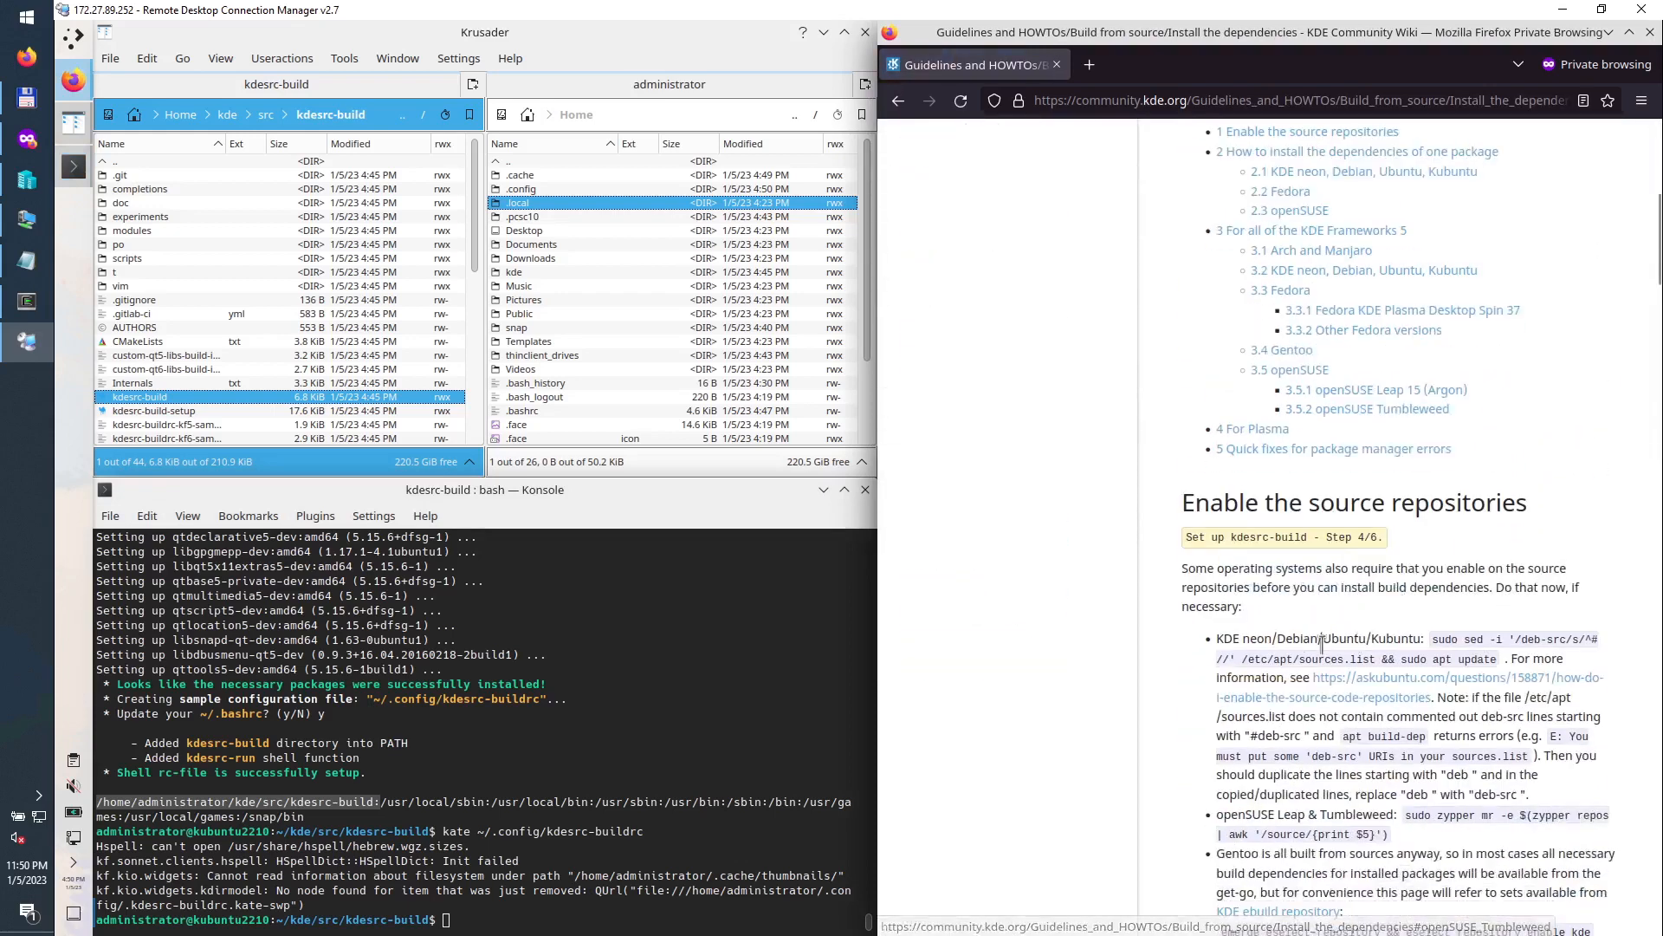
# Step: Copy the sudo sed source-repositories command into Konsole and run it
pyautogui.click(1435, 639)
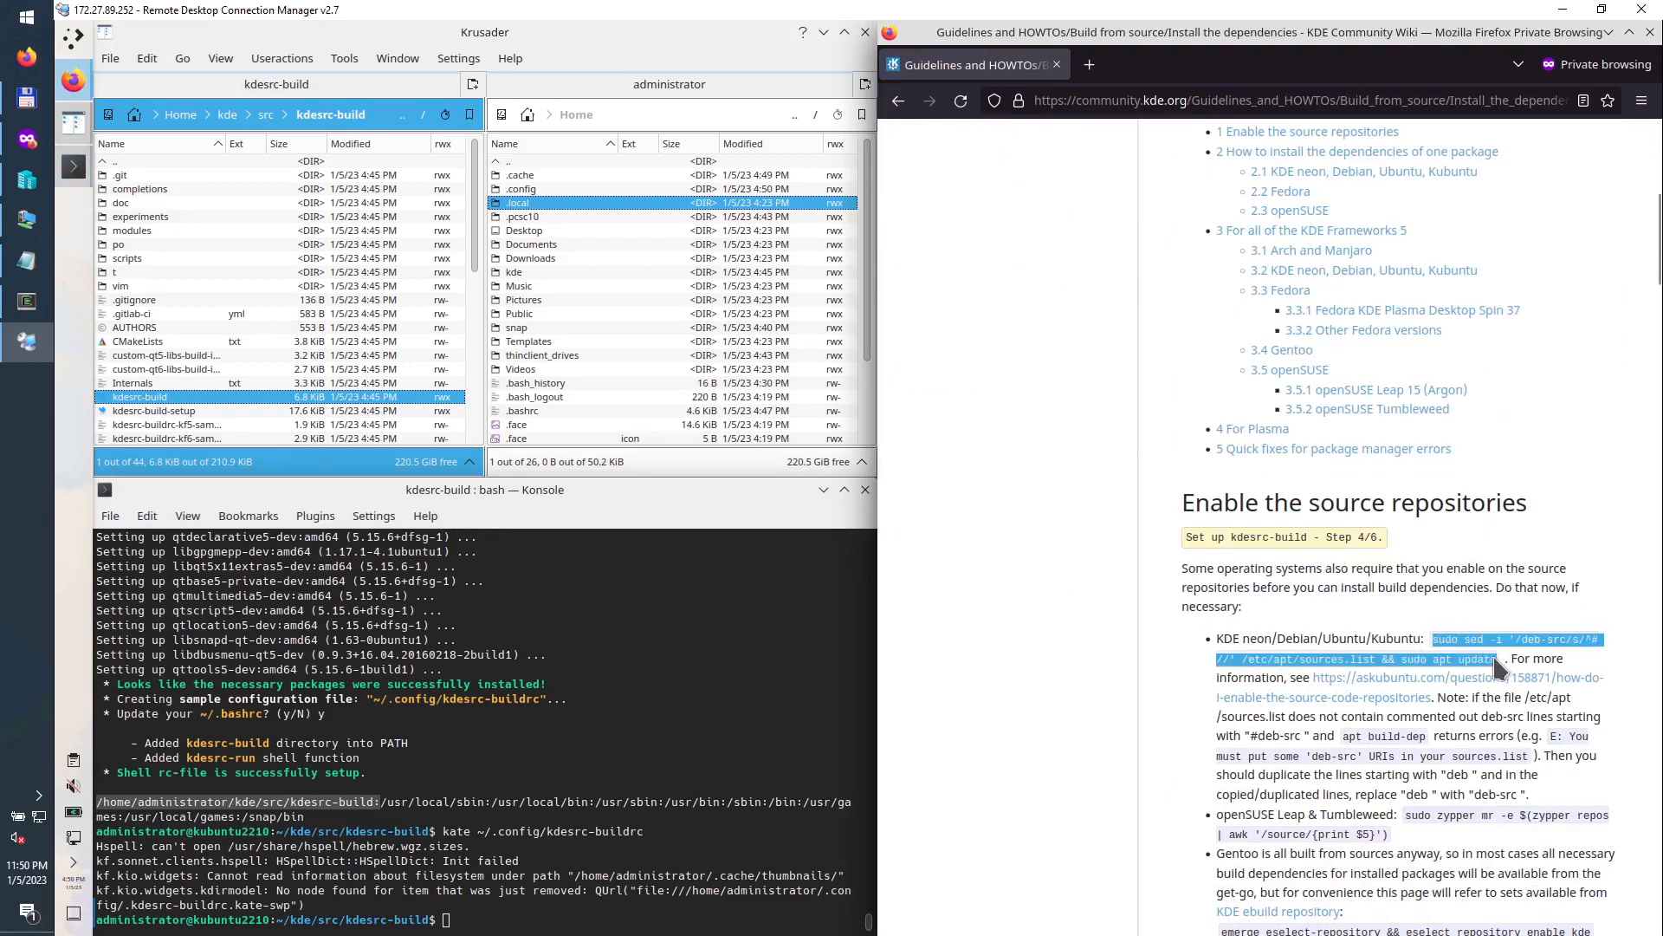
pyautogui.rightClick(1487, 639)
pyautogui.click(1512, 663)
pyautogui.rightClick(501, 917)
pyautogui.click(571, 684)
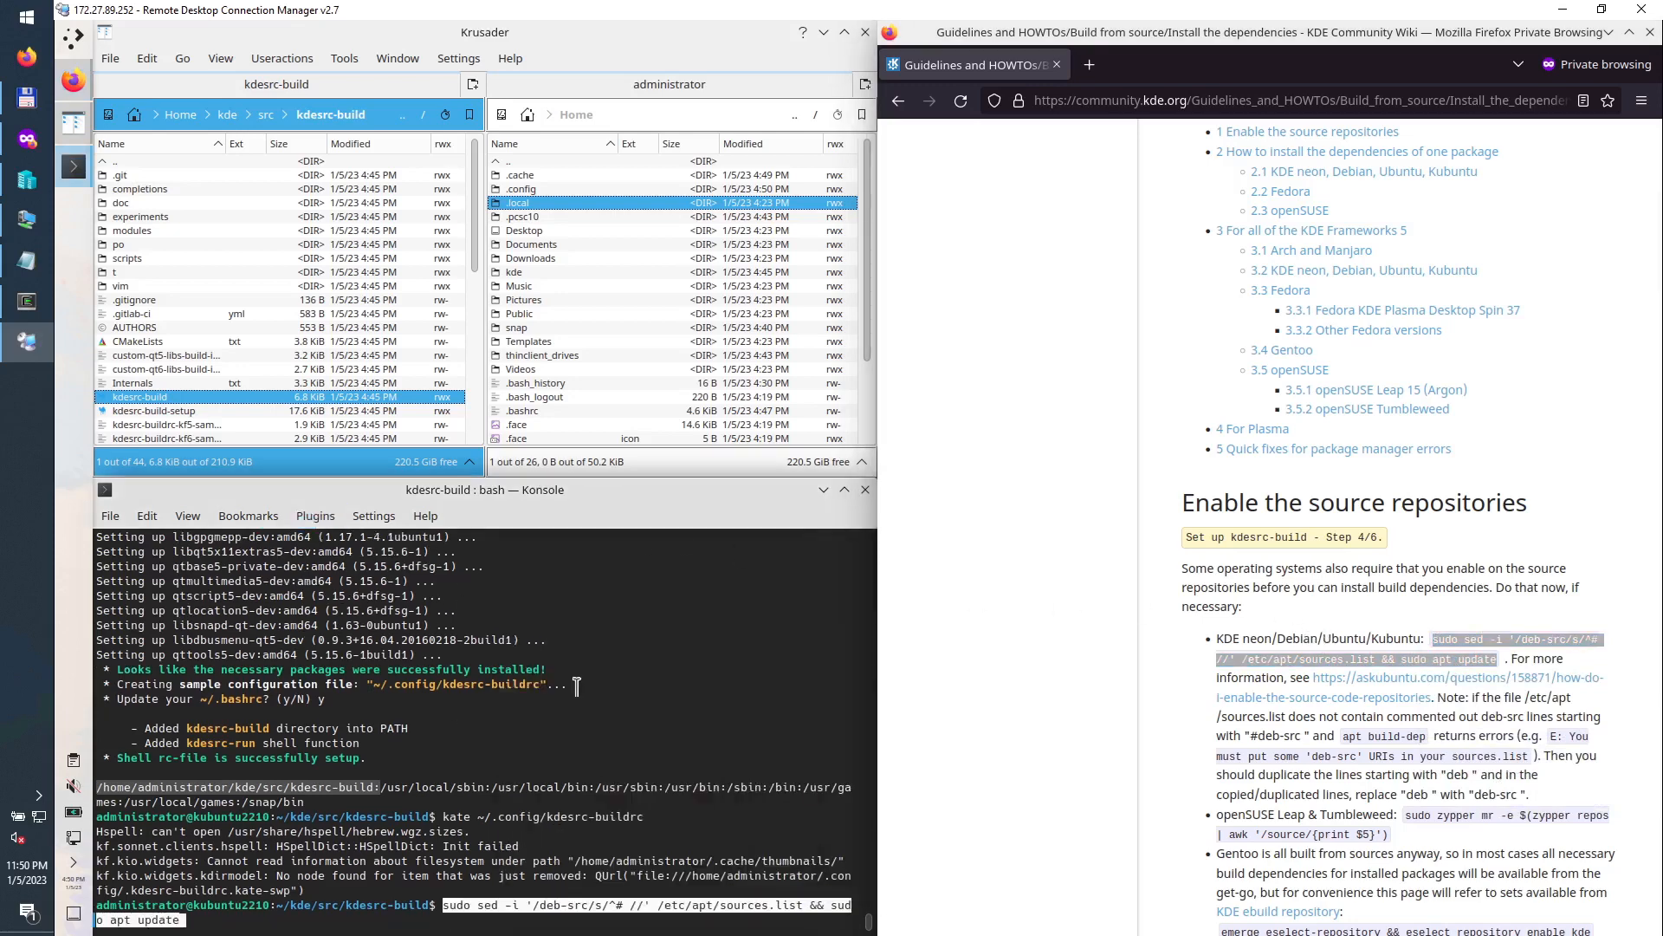
pyautogui.press('Return')
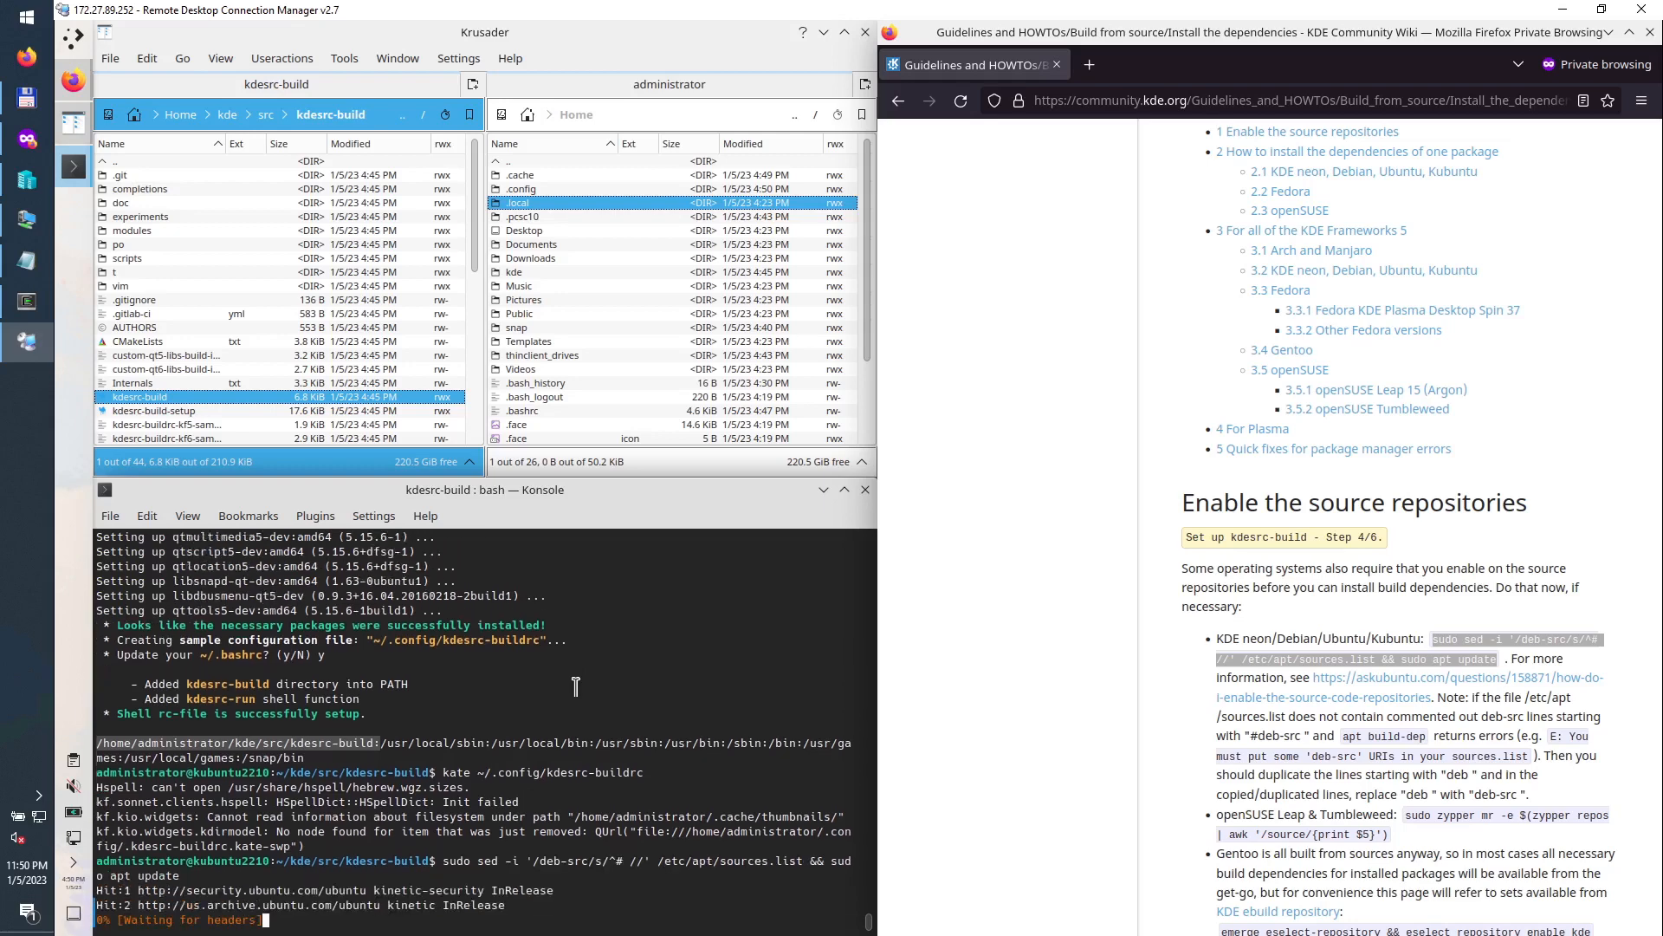
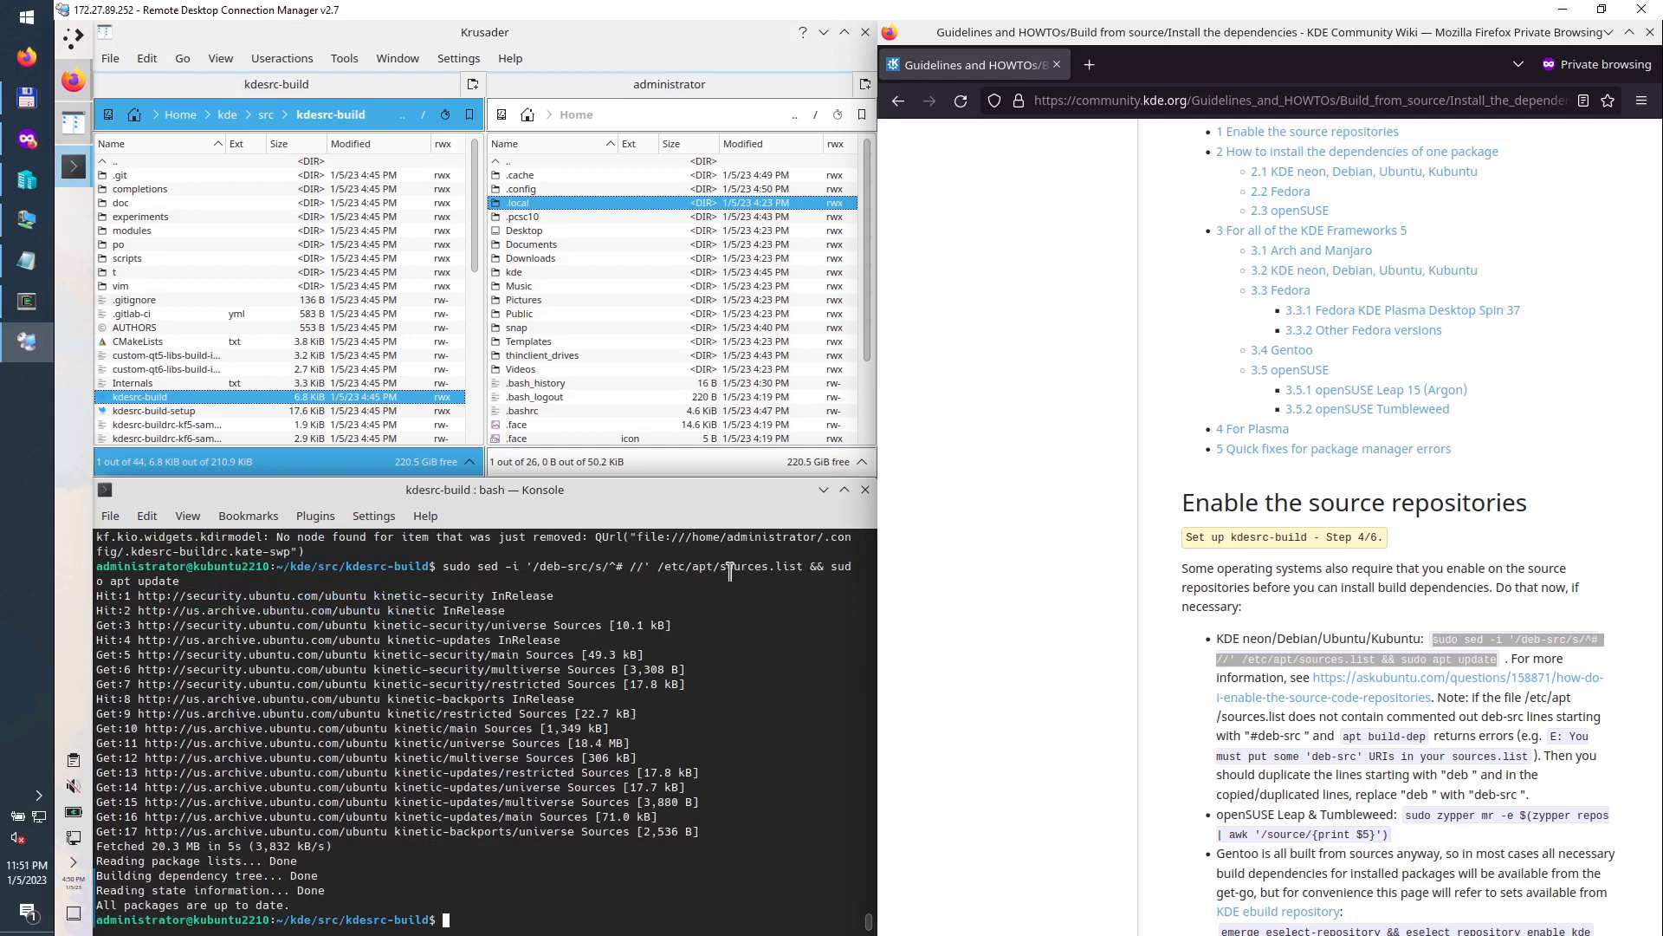
# Step: Open /etc/apt/sources.list in Kate with 'kate' plus the path pasted from the sed command
pyautogui.click(480, 915)
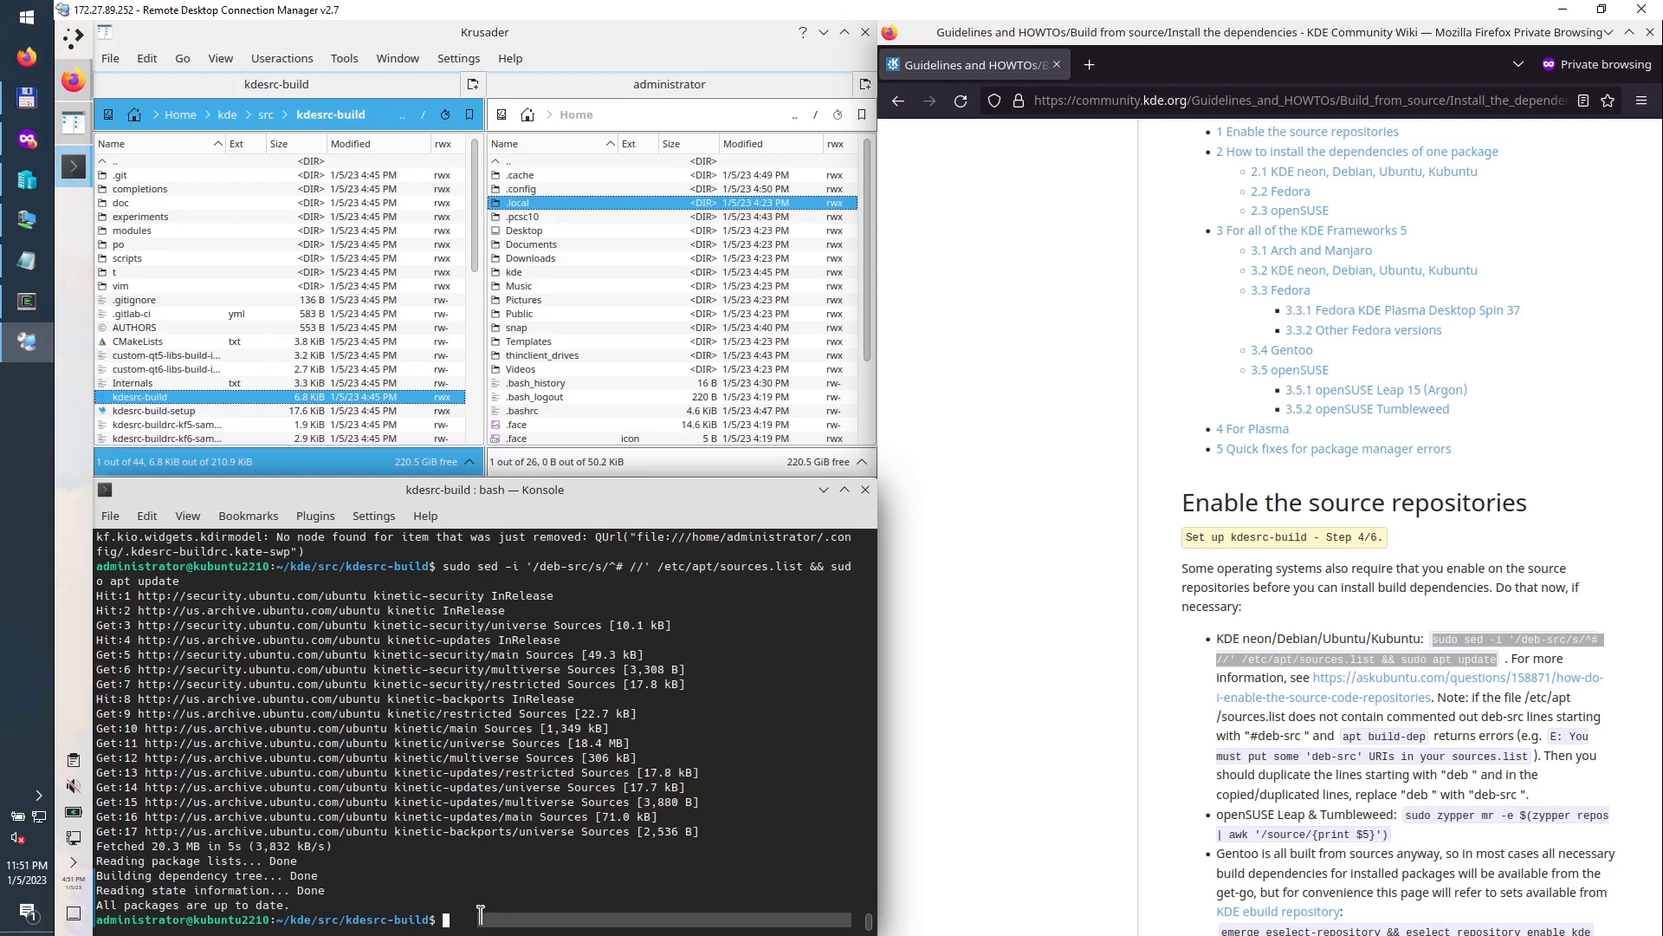
pyautogui.write('kate')
pyautogui.moveTo(661, 564); pyautogui.dragTo(804, 565)
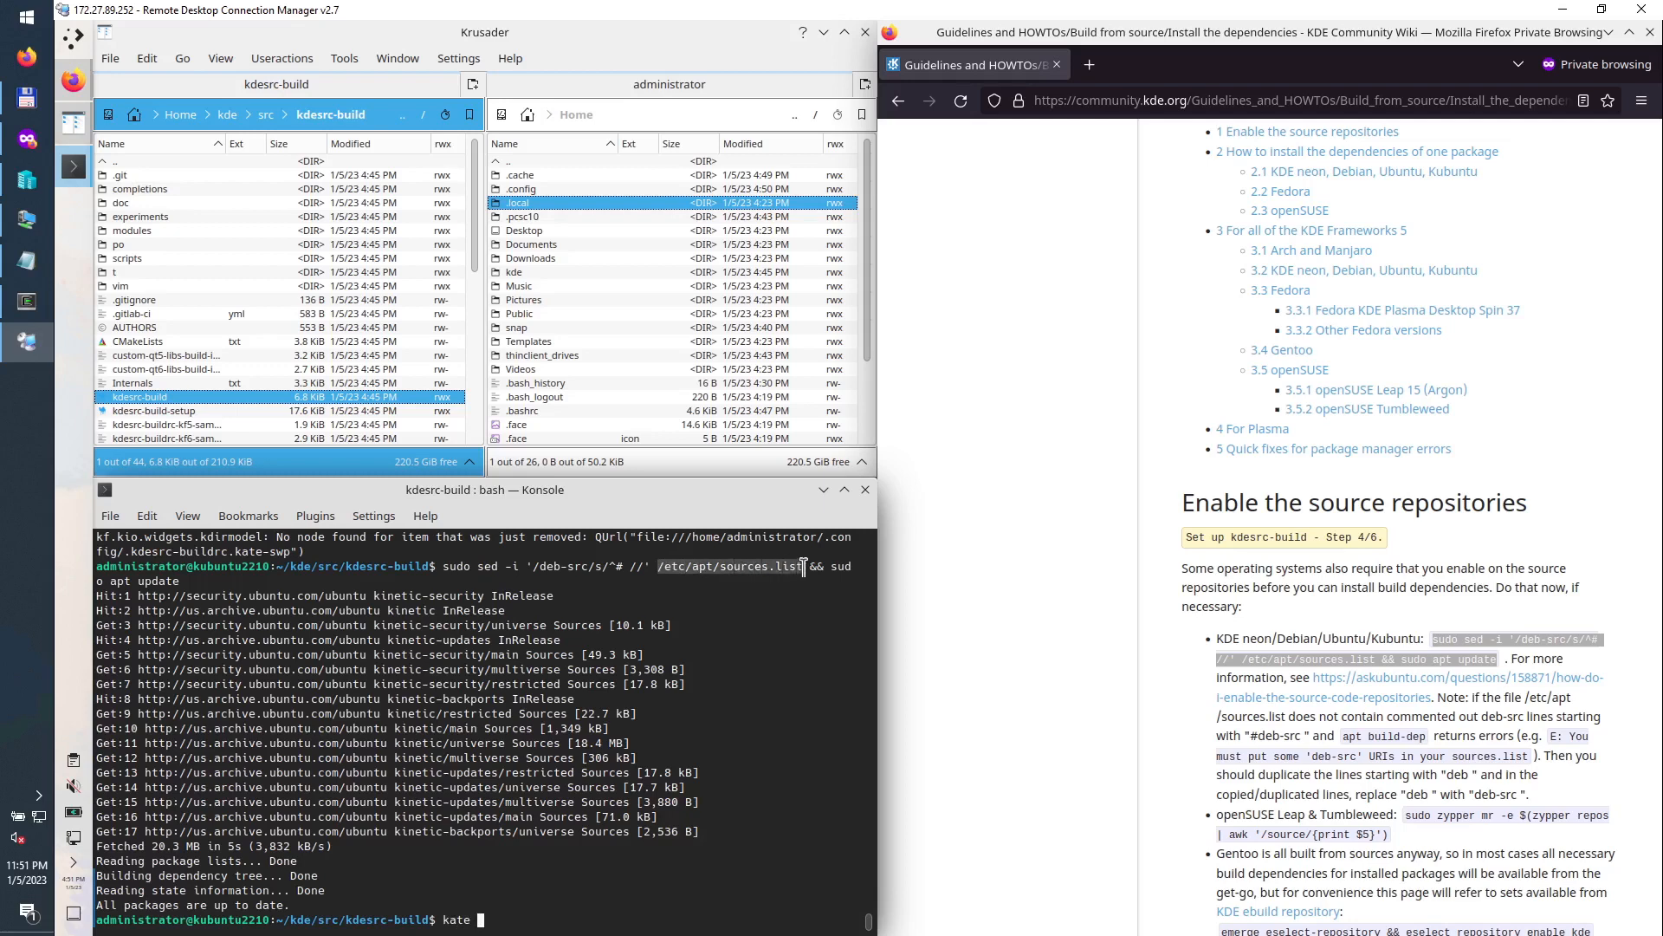
pyautogui.middleClick(520, 919)
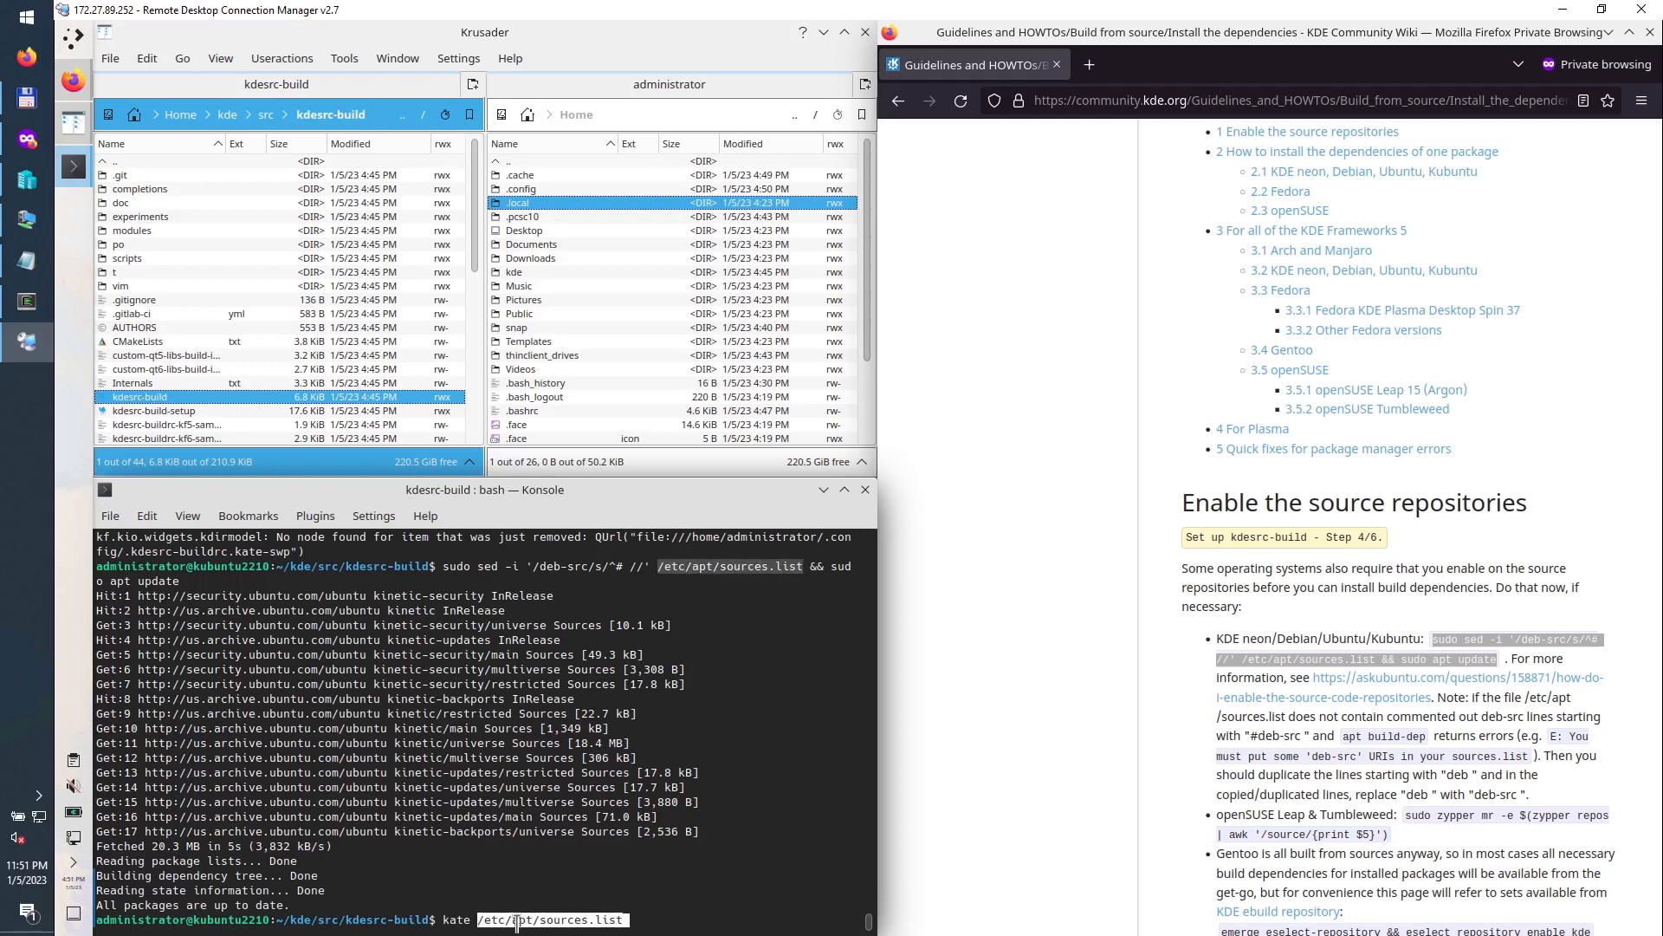
pyautogui.press('Return')
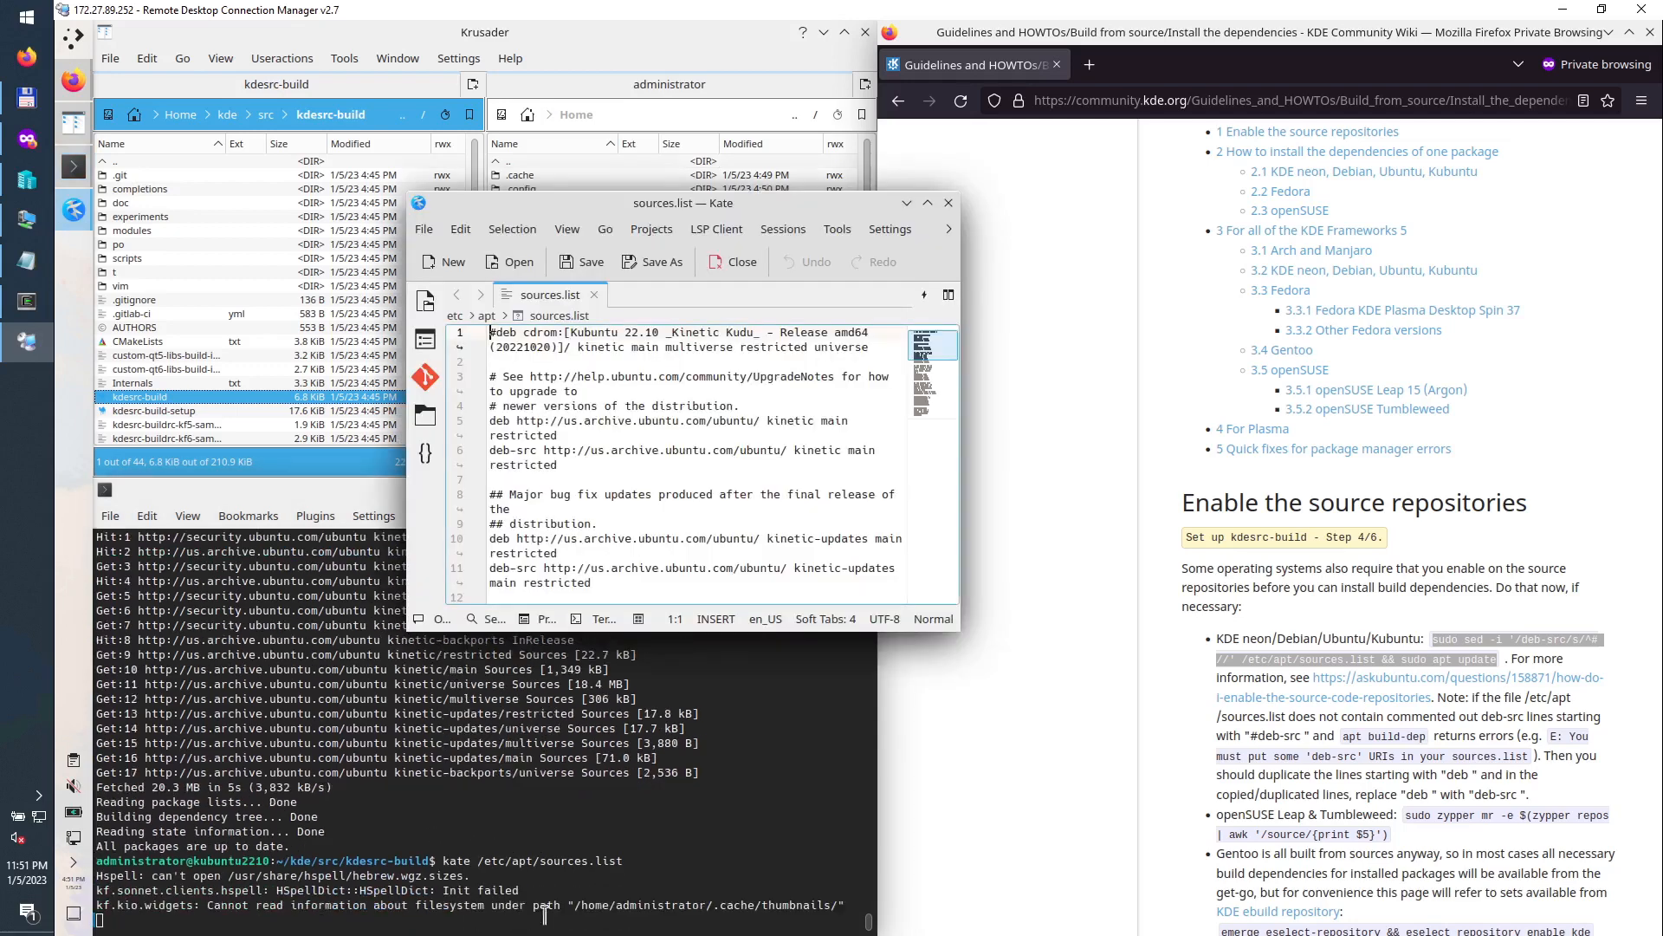
# Step: Enlarge Kate and comment out the deb-src line 6 with a leading #
pyautogui.moveTo(959, 629); pyautogui.dragTo(1334, 835)
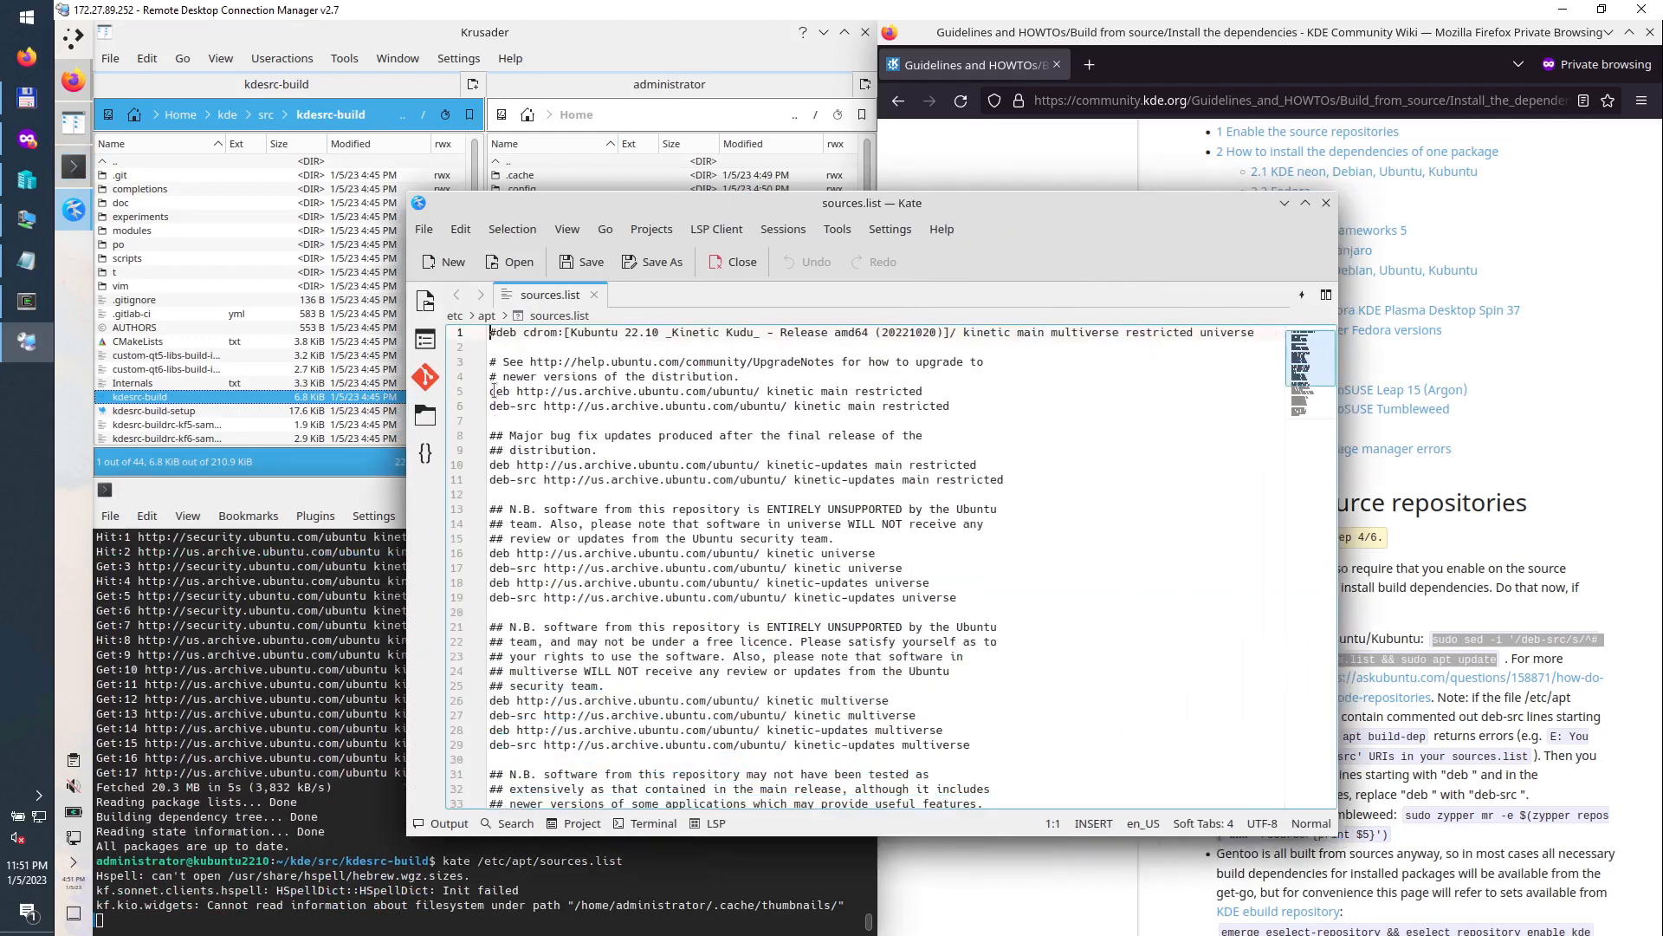
pyautogui.moveTo(490, 391); pyautogui.dragTo(889, 391)
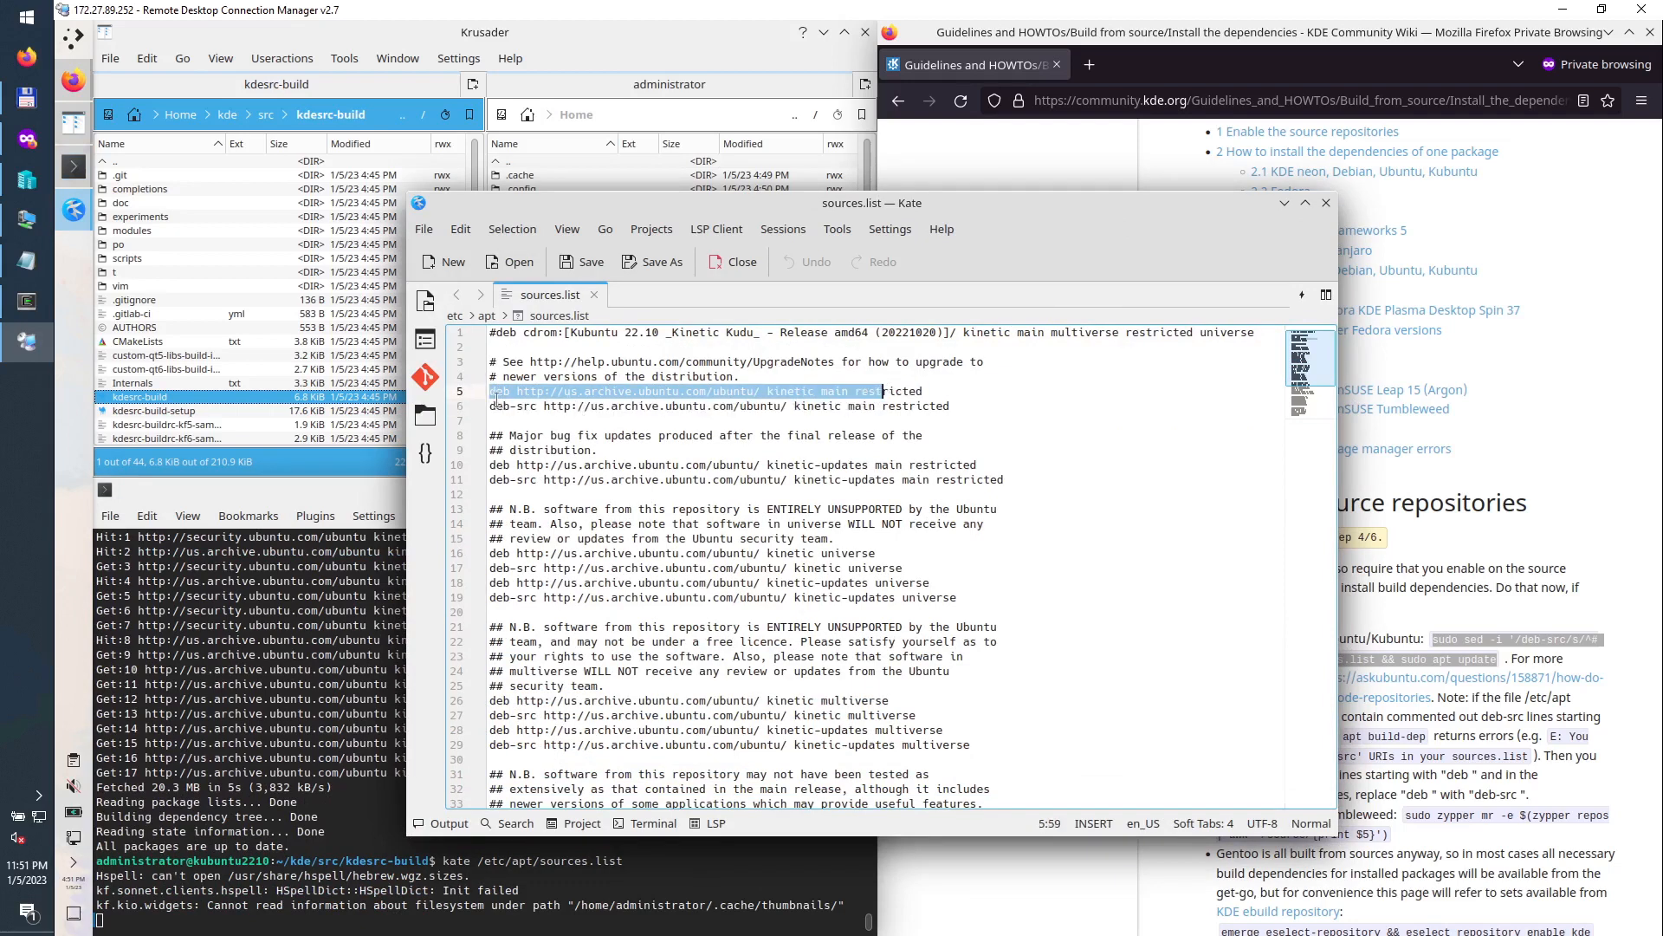
pyautogui.moveTo(491, 404); pyautogui.dragTo(535, 417)
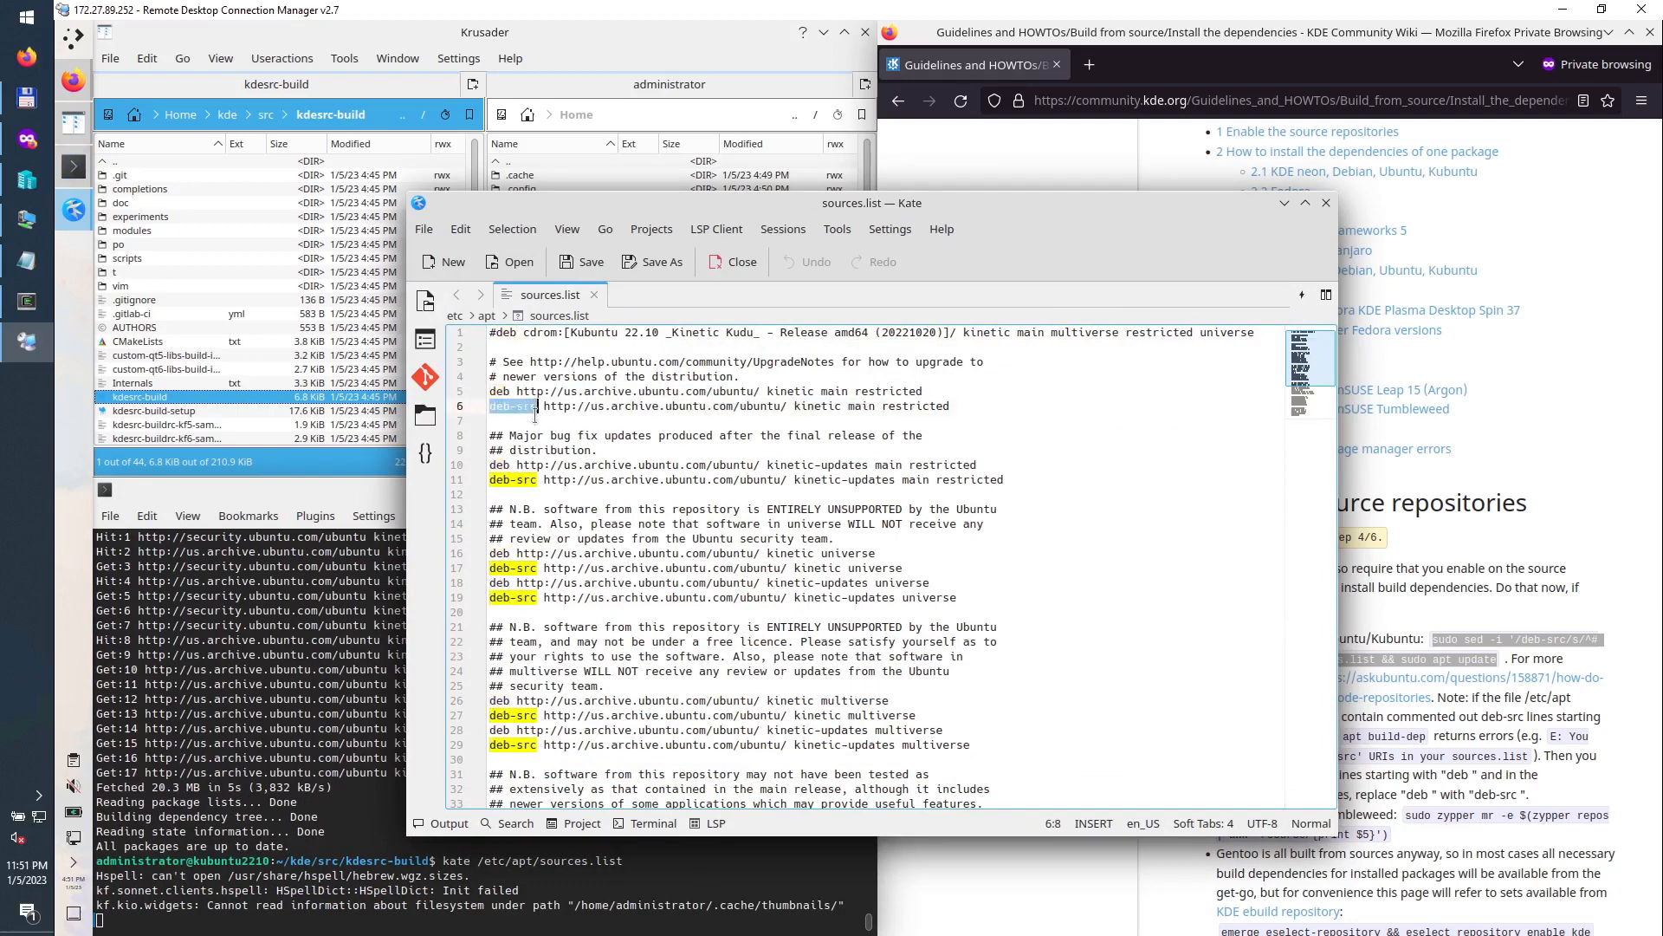
pyautogui.click(489, 404)
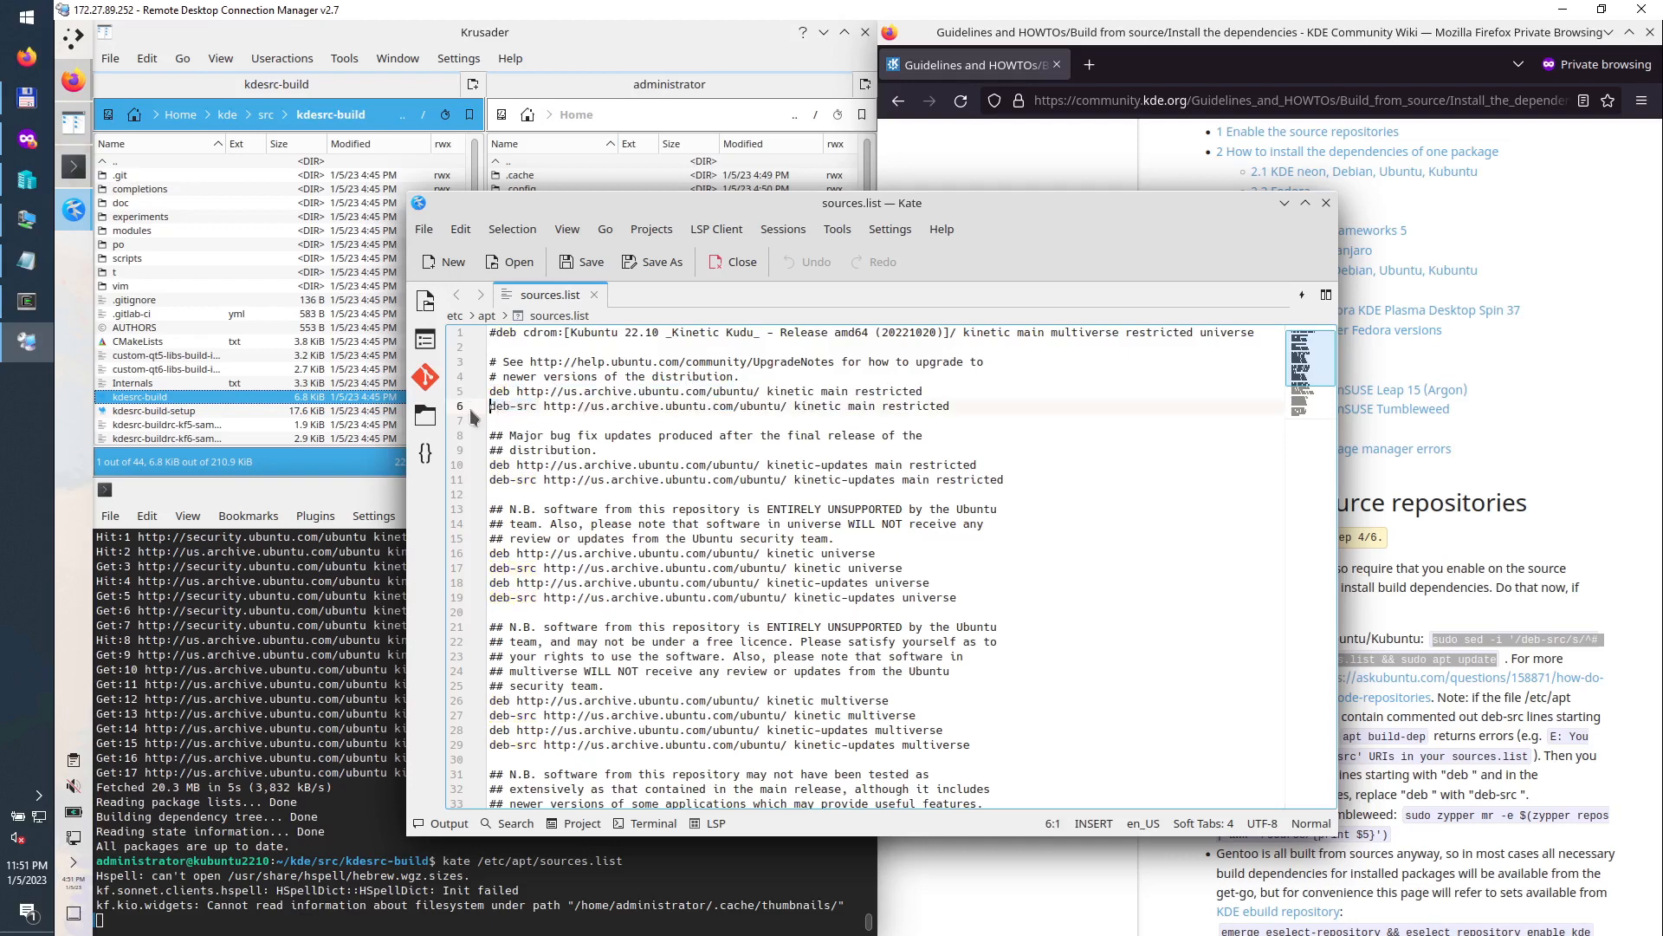
pyautogui.write('#')
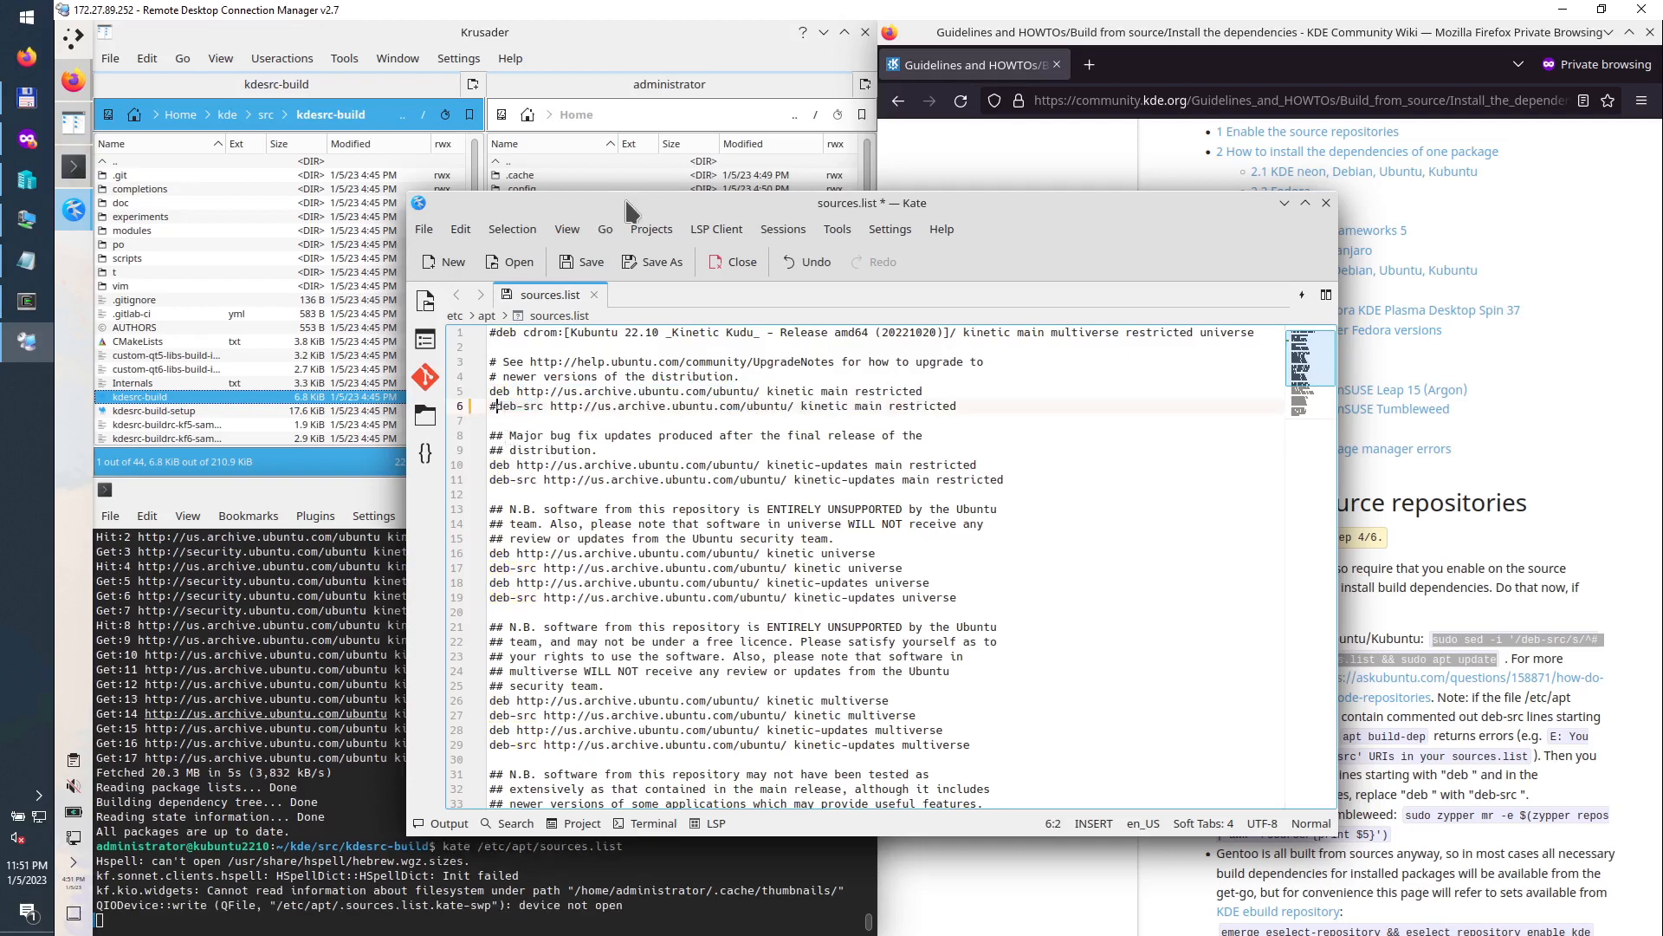
# Step: Move the Kate window up and right, then bring Konsole back to the front
pyautogui.moveTo(628, 192); pyautogui.dragTo(682, 150)
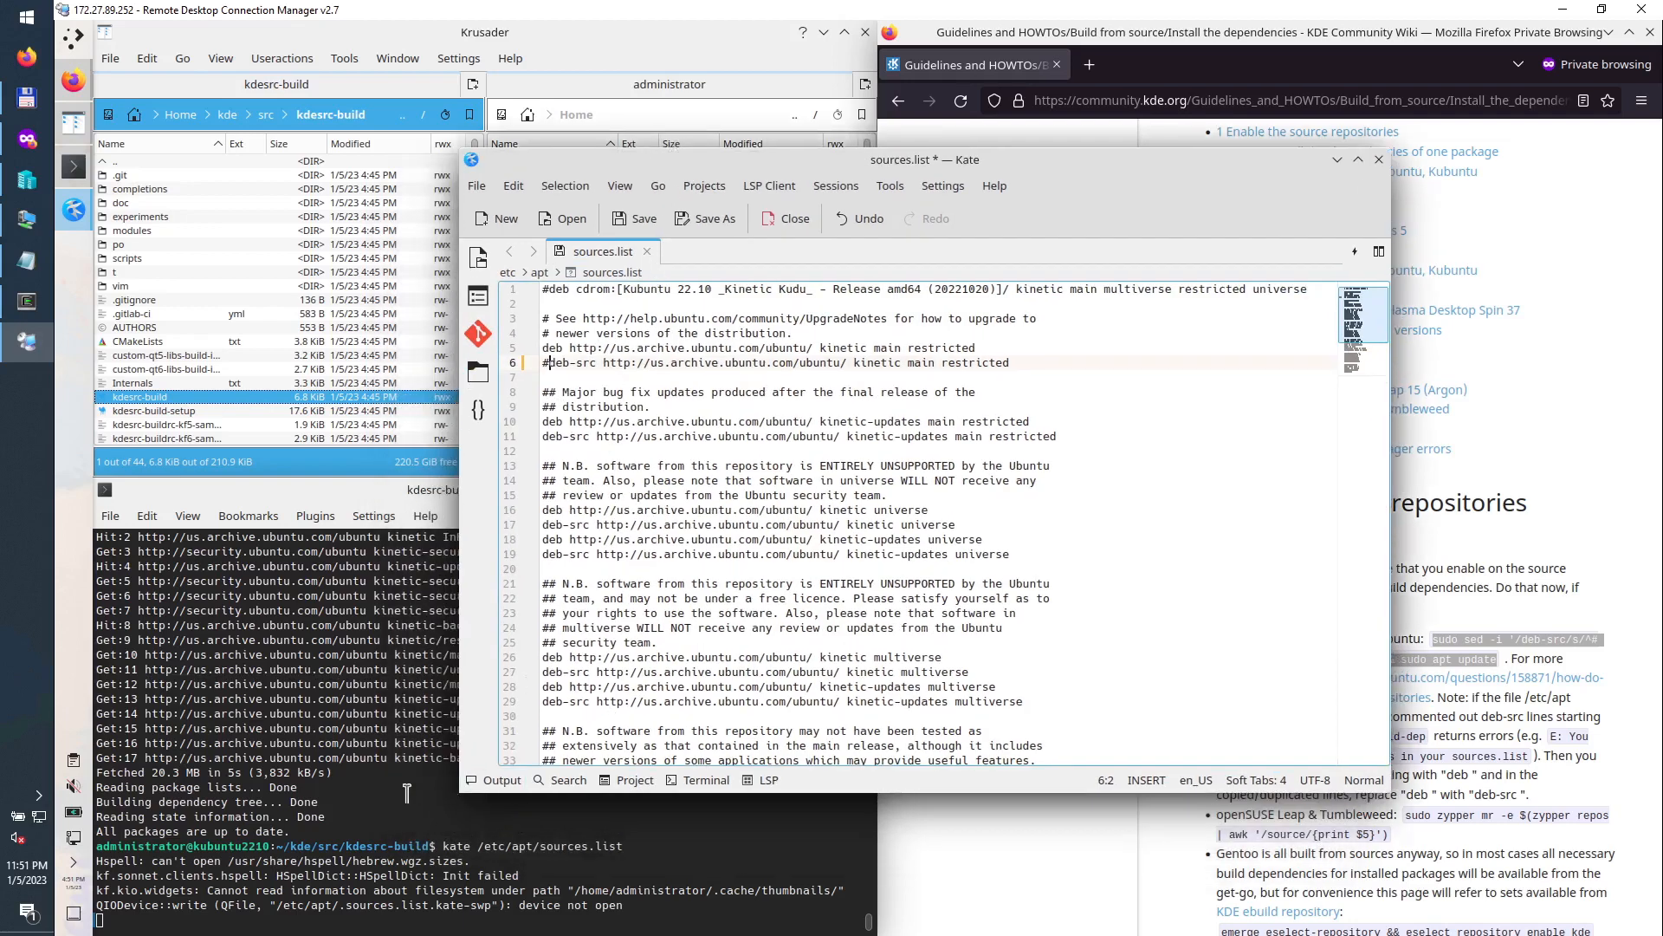
pyautogui.scroll(3, 367, 764)
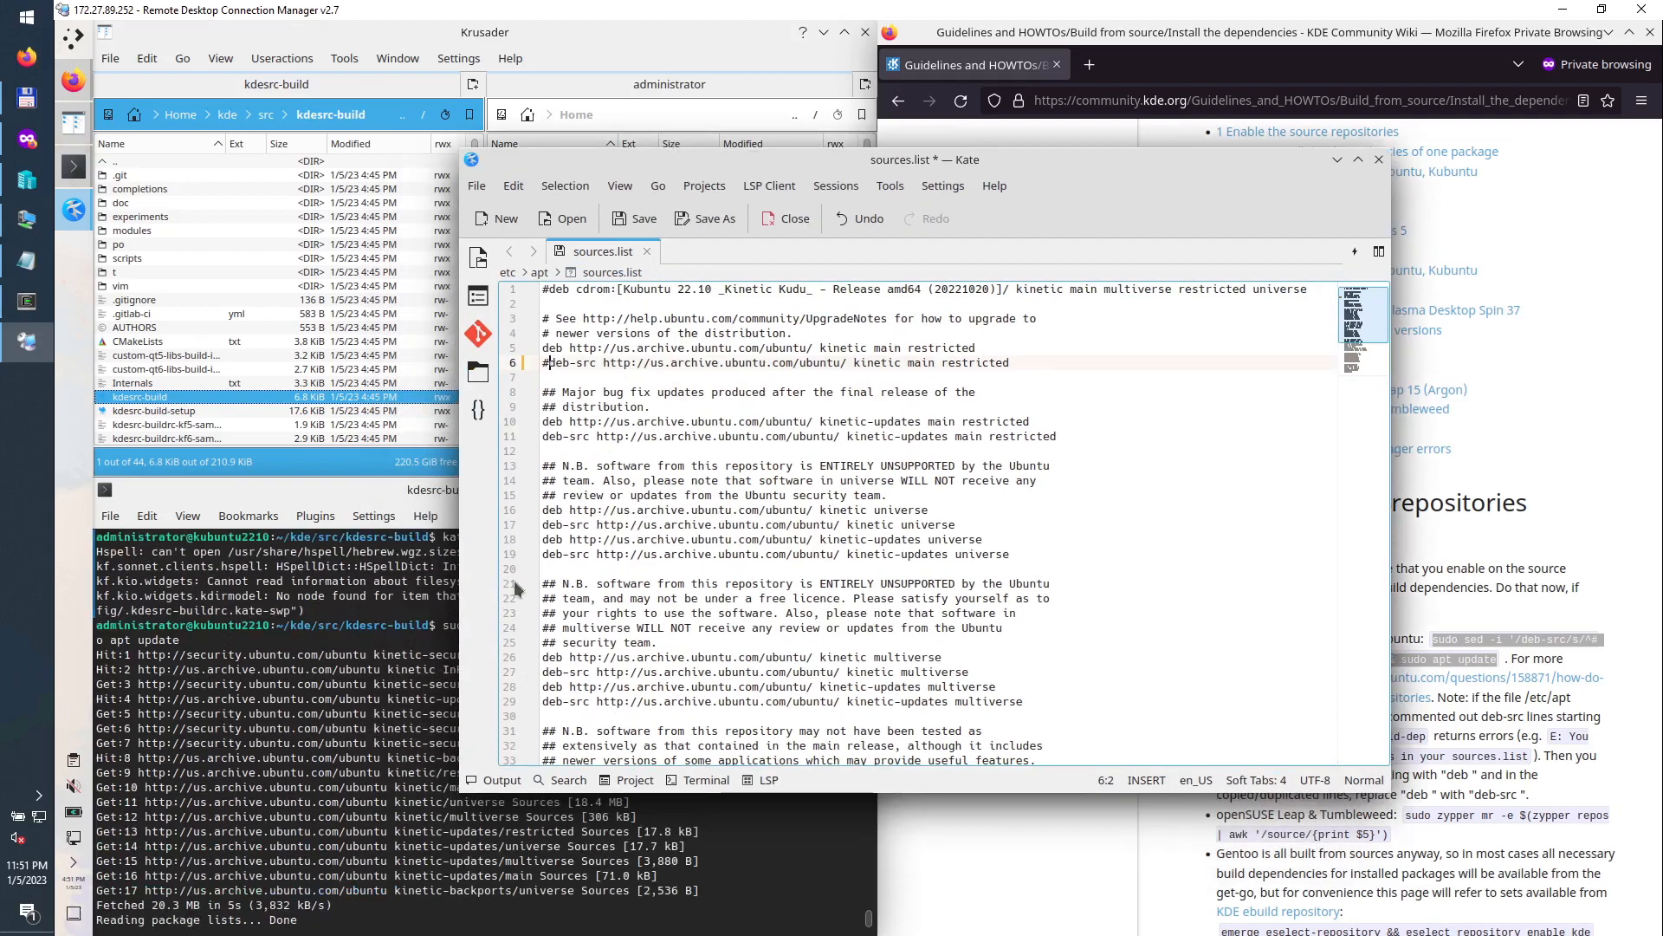
pyautogui.moveTo(698, 156); pyautogui.dragTo(927, 171)
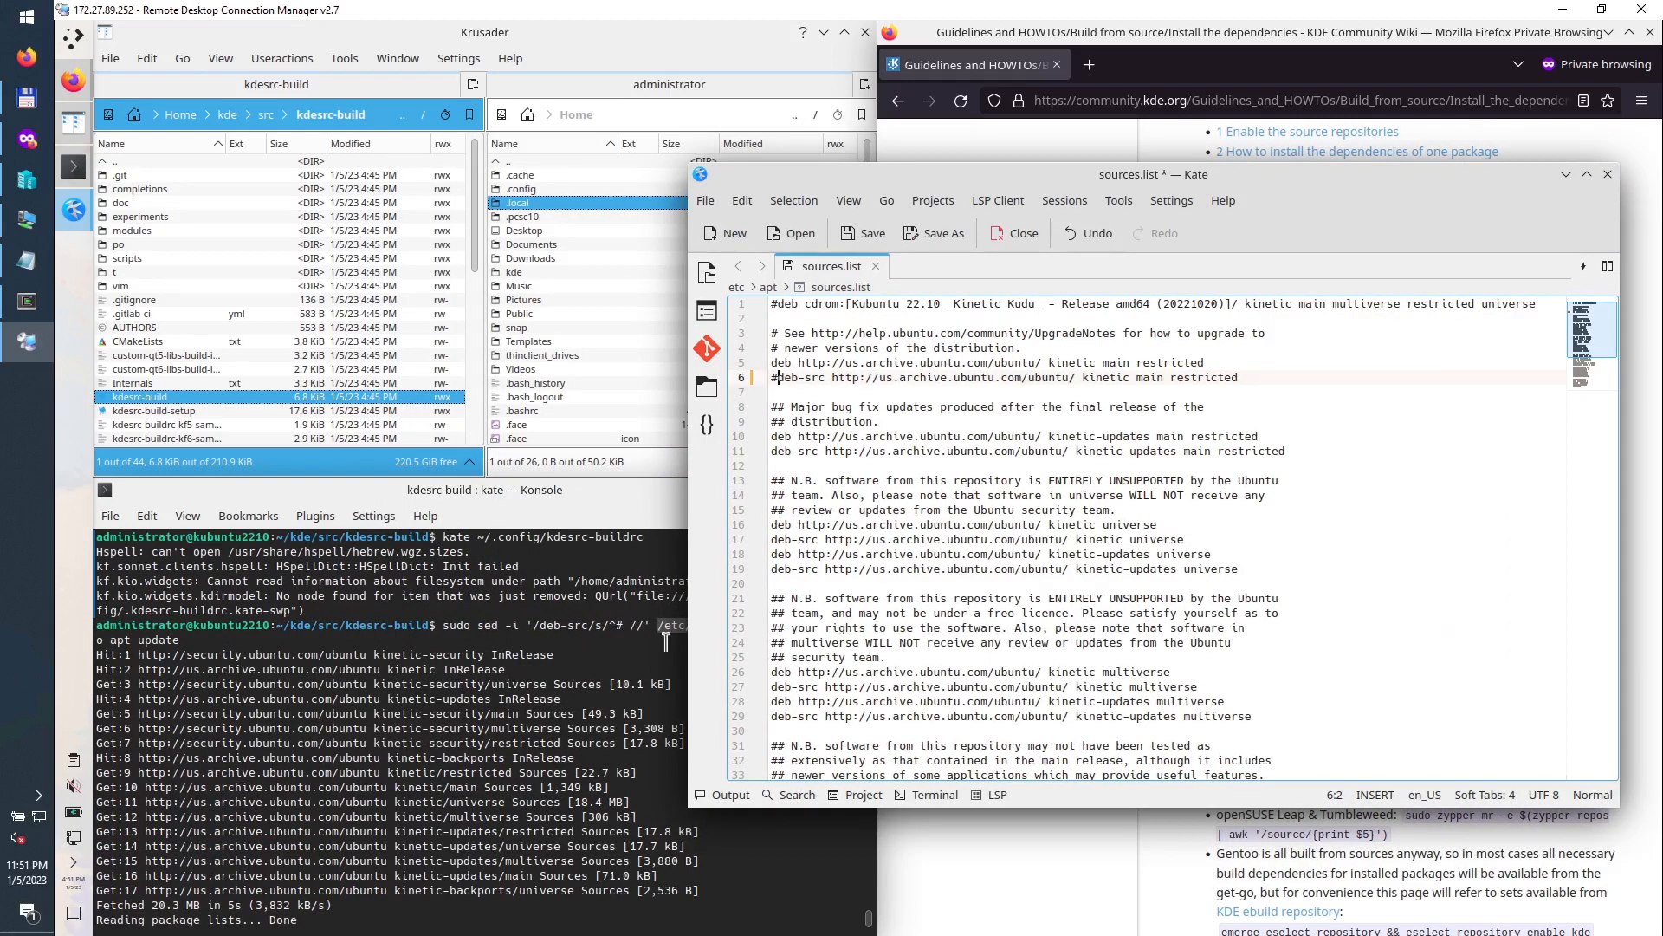
pyautogui.click(539, 625)
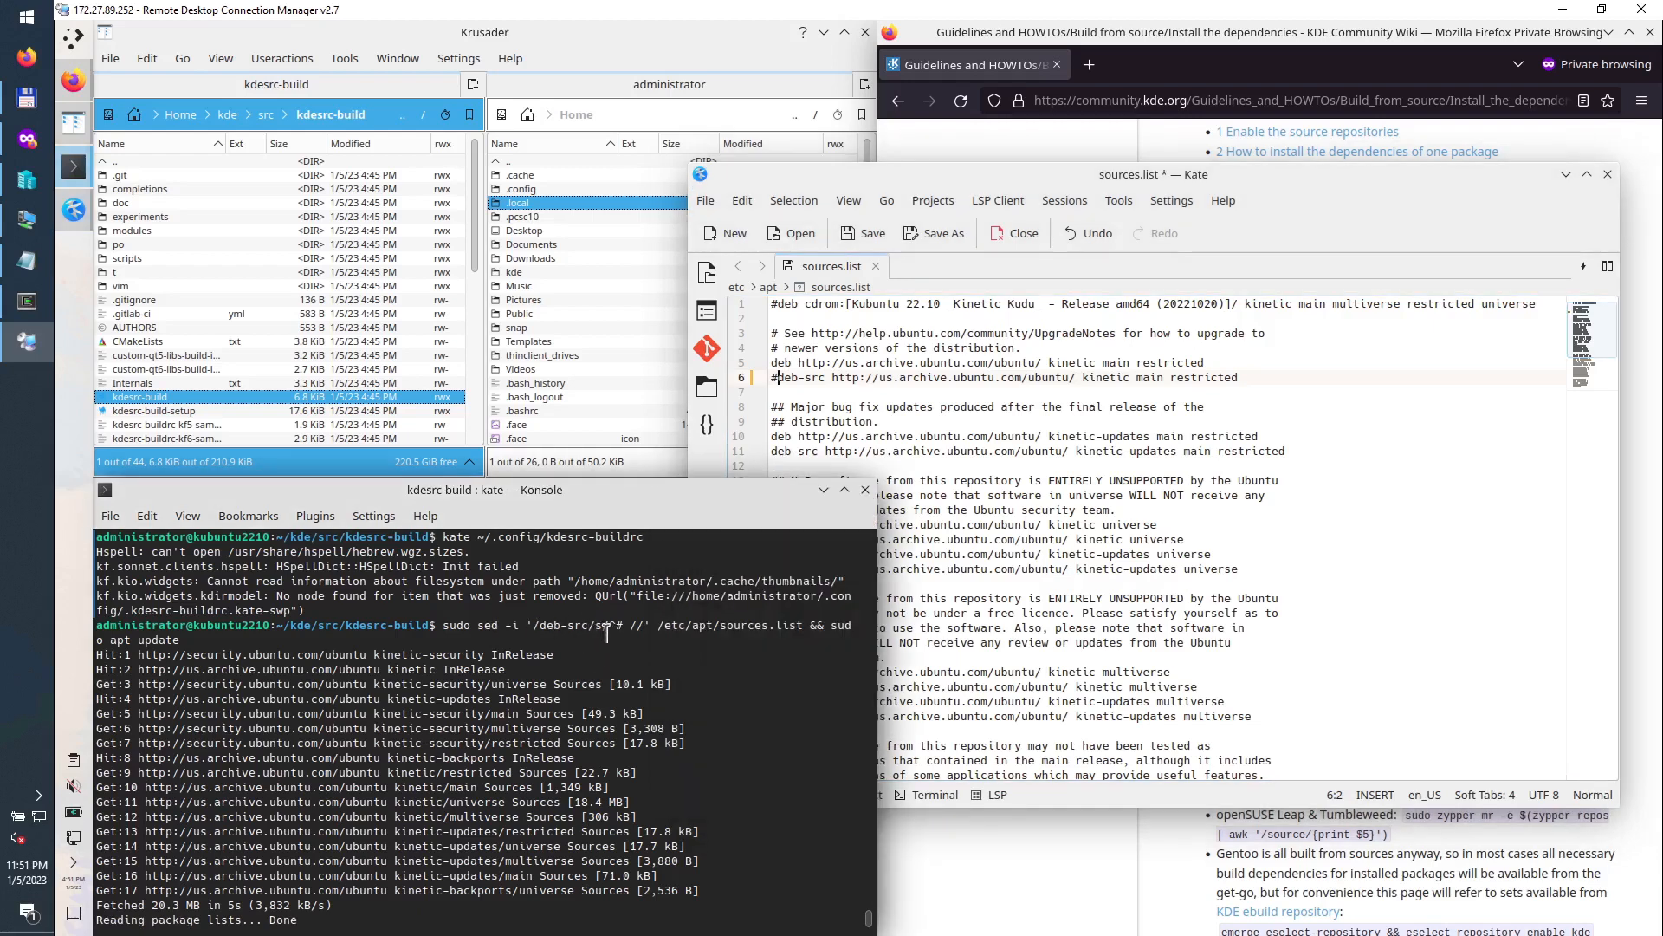
# Step: Check the sed pattern /deb-src/s/^# / and remove the # again from line 6
pyautogui.moveTo(613, 625); pyautogui.dragTo(620, 625)
pyautogui.moveTo(532, 627); pyautogui.dragTo(637, 624)
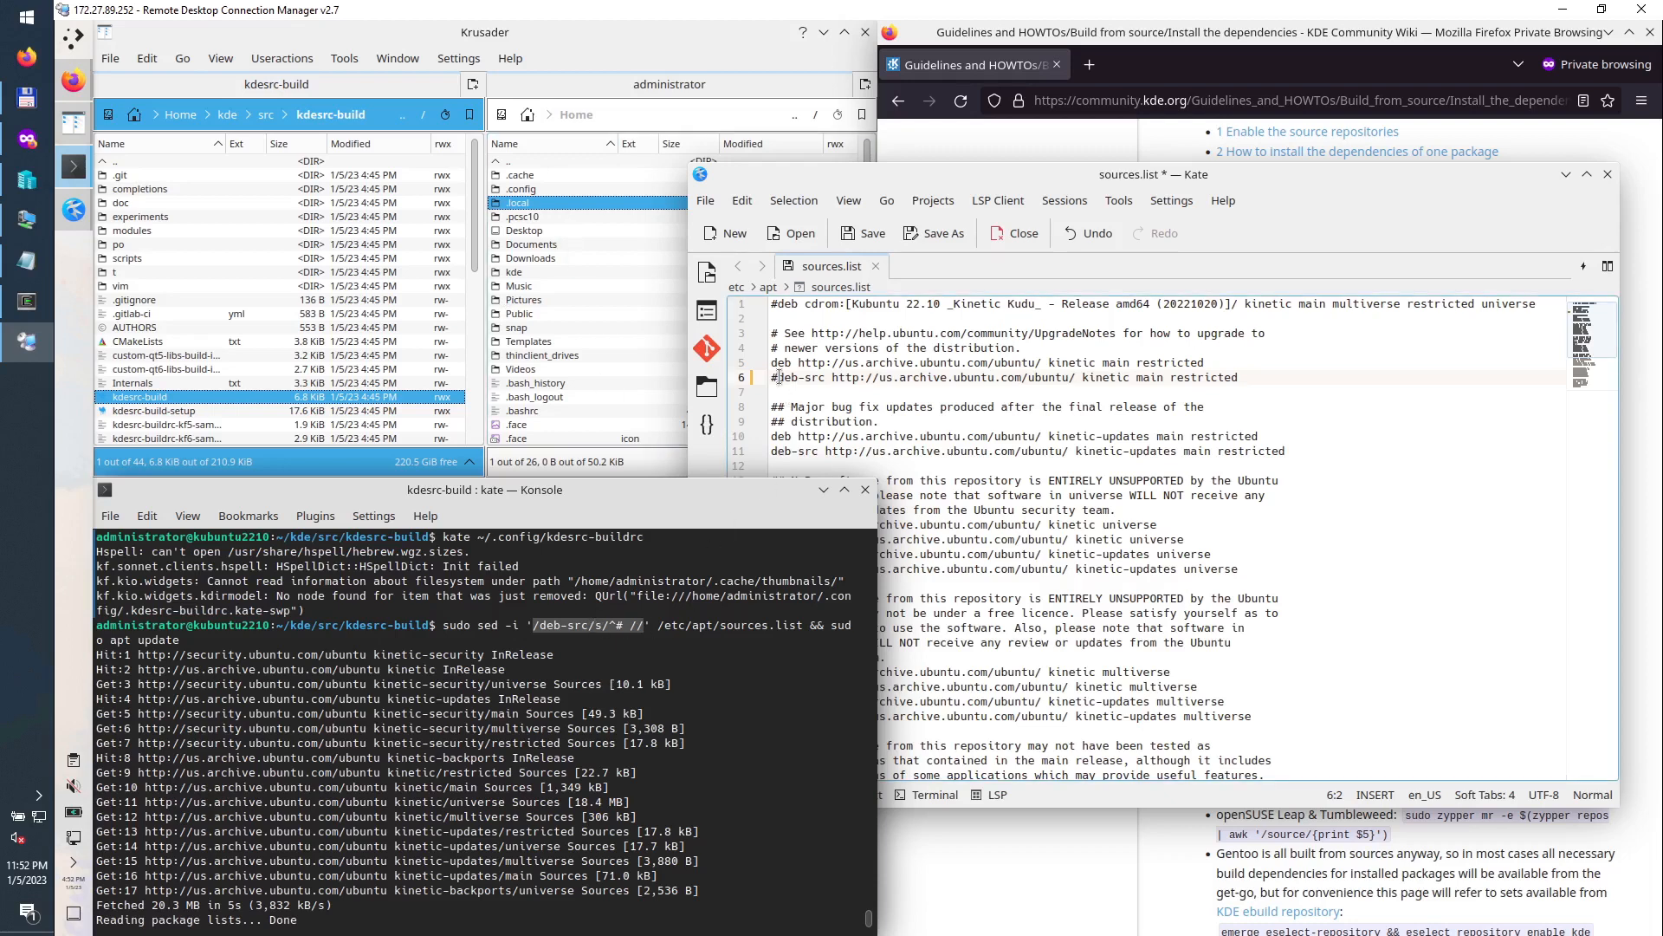
pyautogui.press('BackSpace')
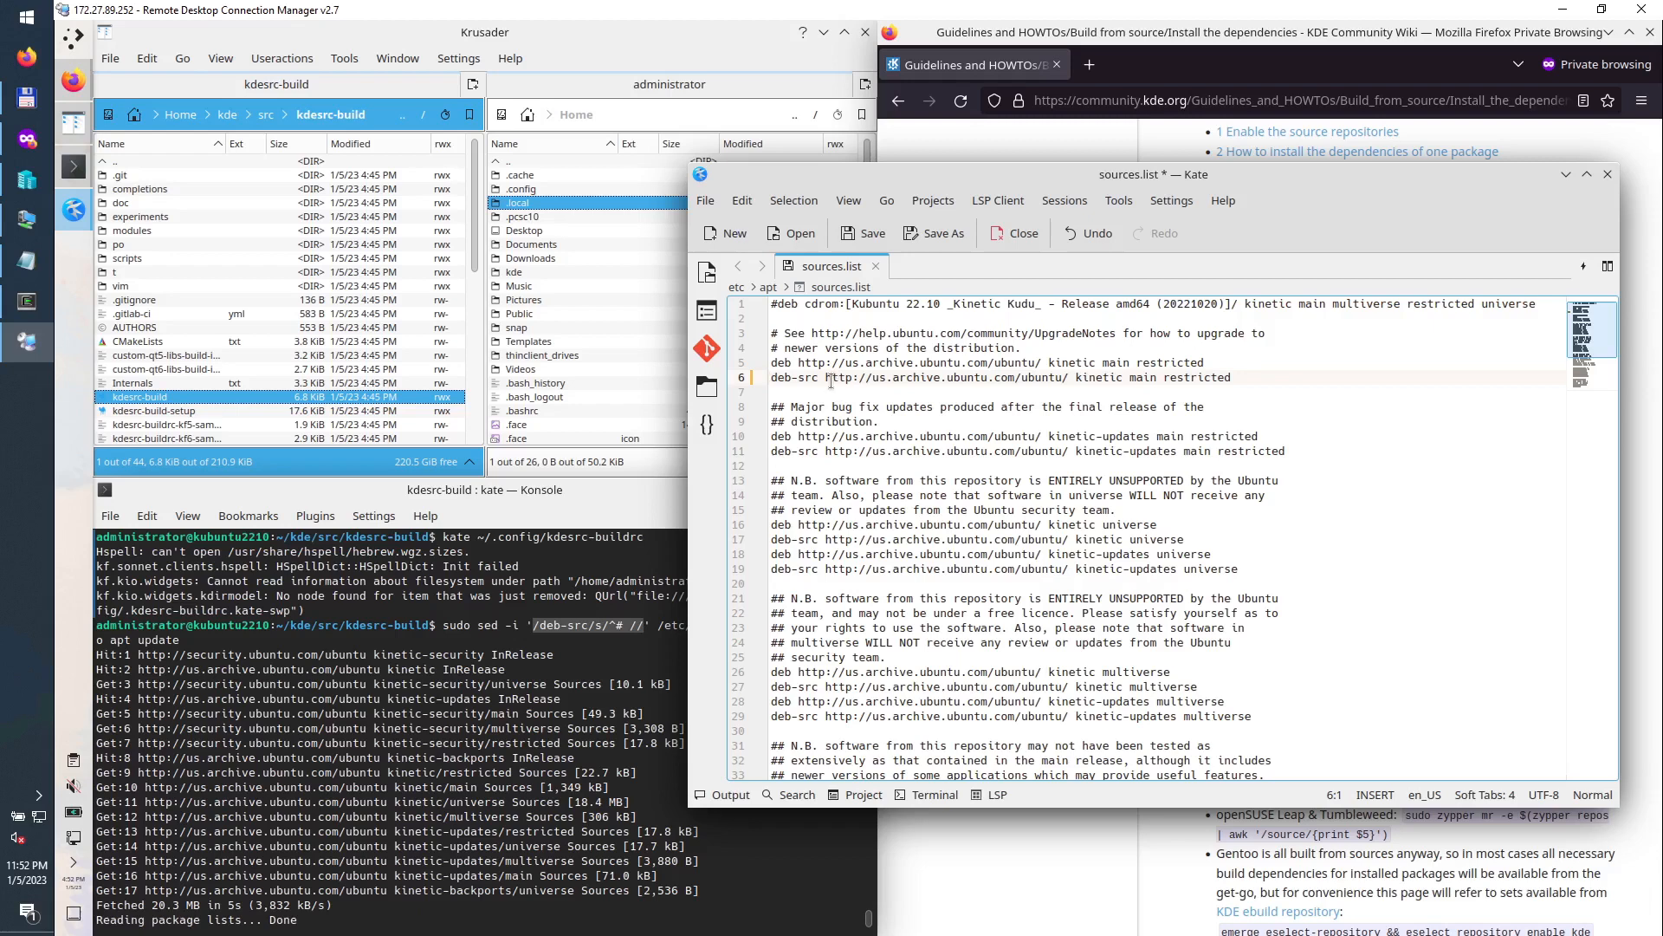
# Step: Try saving sources.list, dismiss the write-access error, and close Kate discarding the changes
pyautogui.click(824, 422)
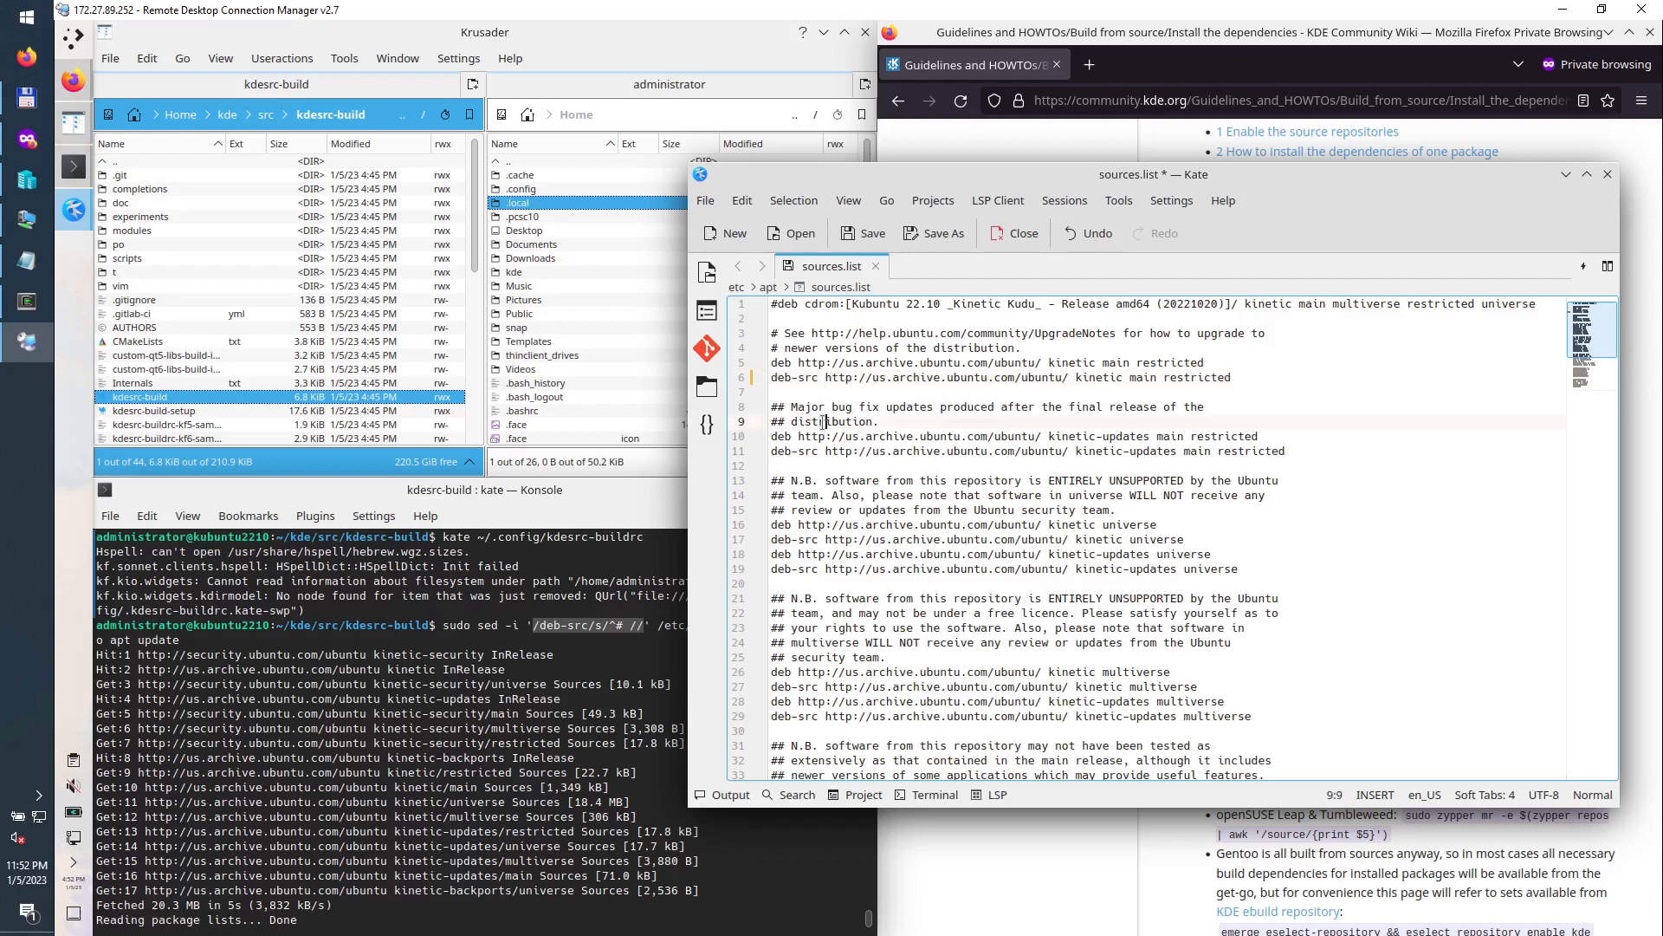
pyautogui.hotkey('ctrl', 's')
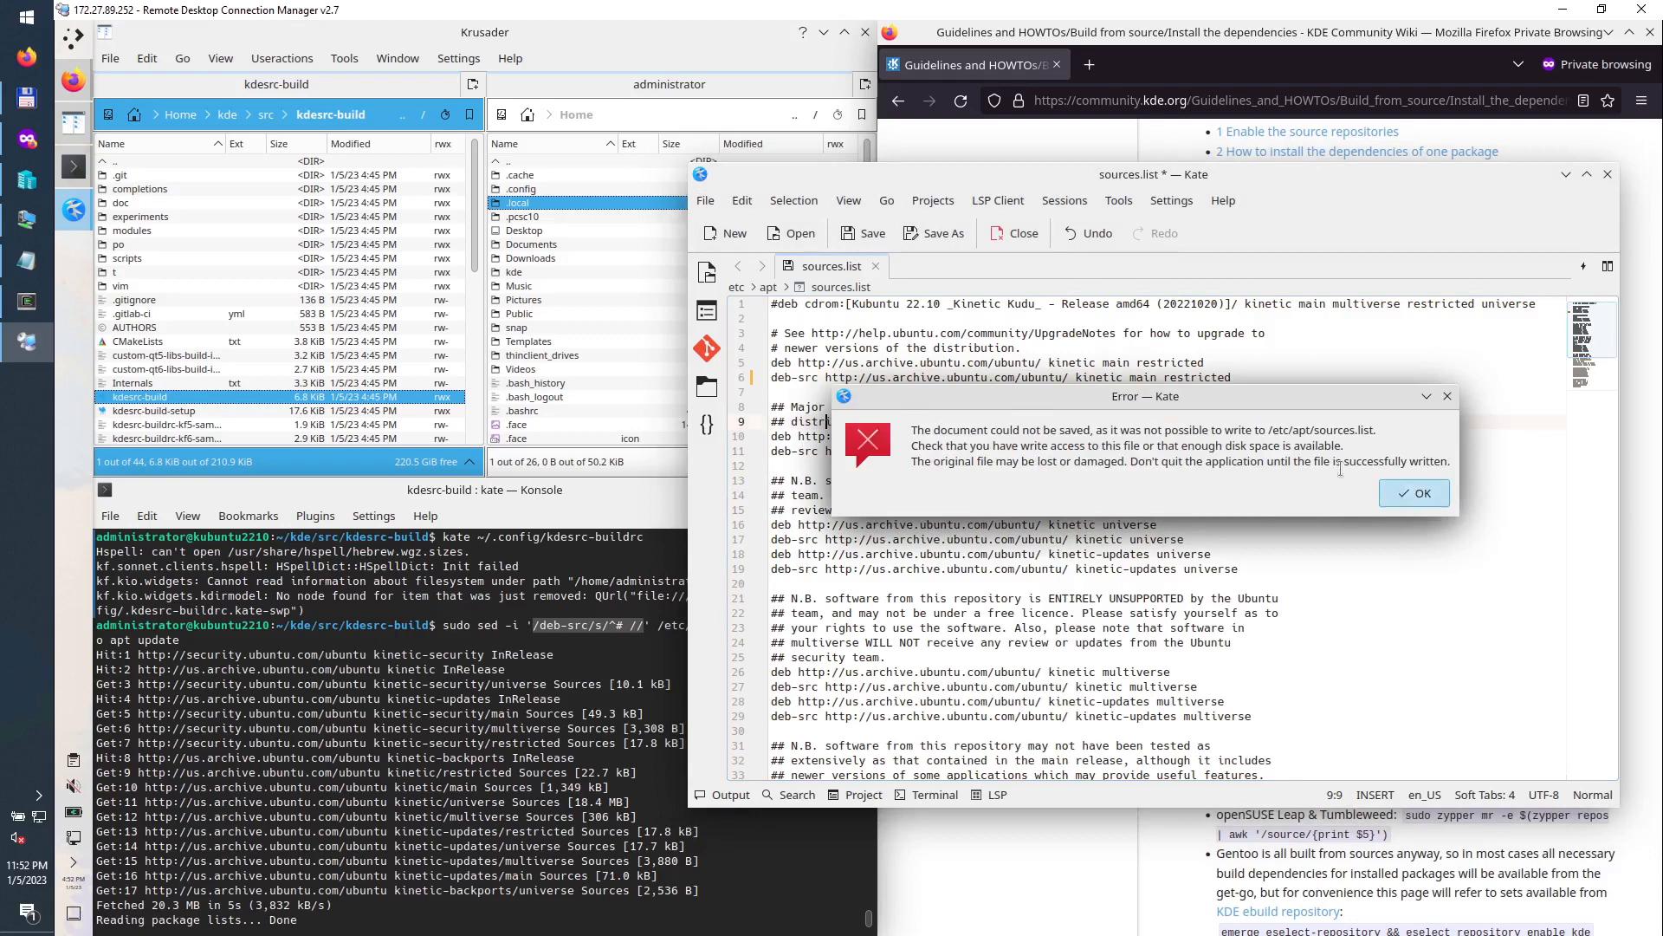
pyautogui.click(1417, 494)
pyautogui.rightClick(1604, 232)
pyautogui.click(1609, 173)
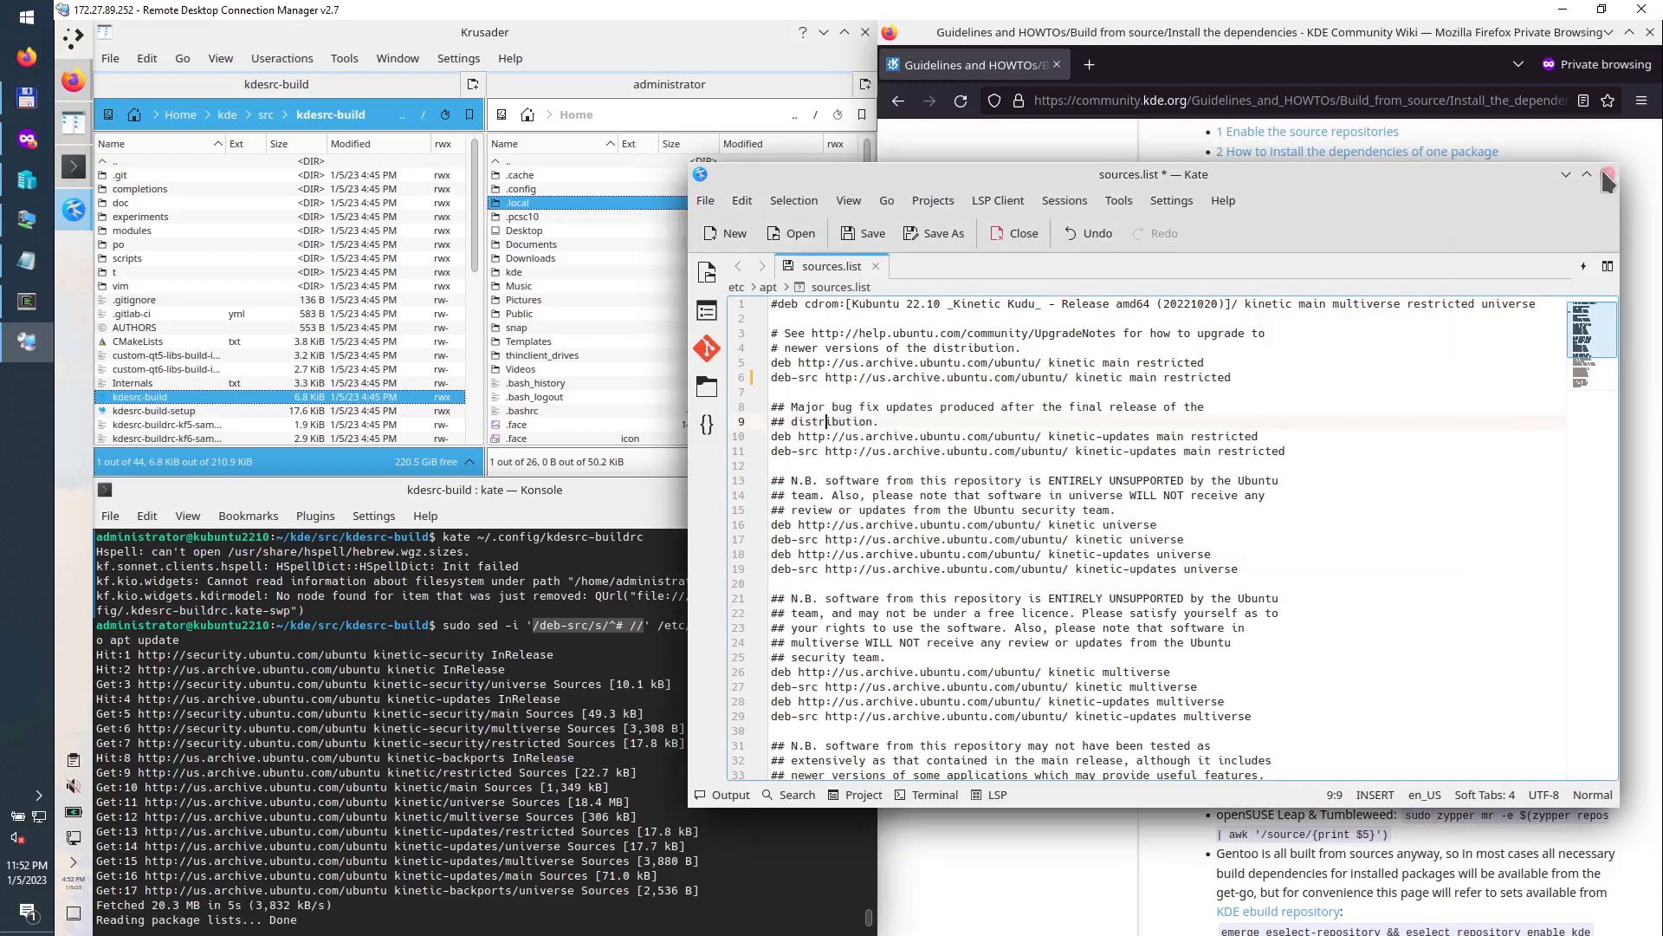
pyautogui.click(1607, 175)
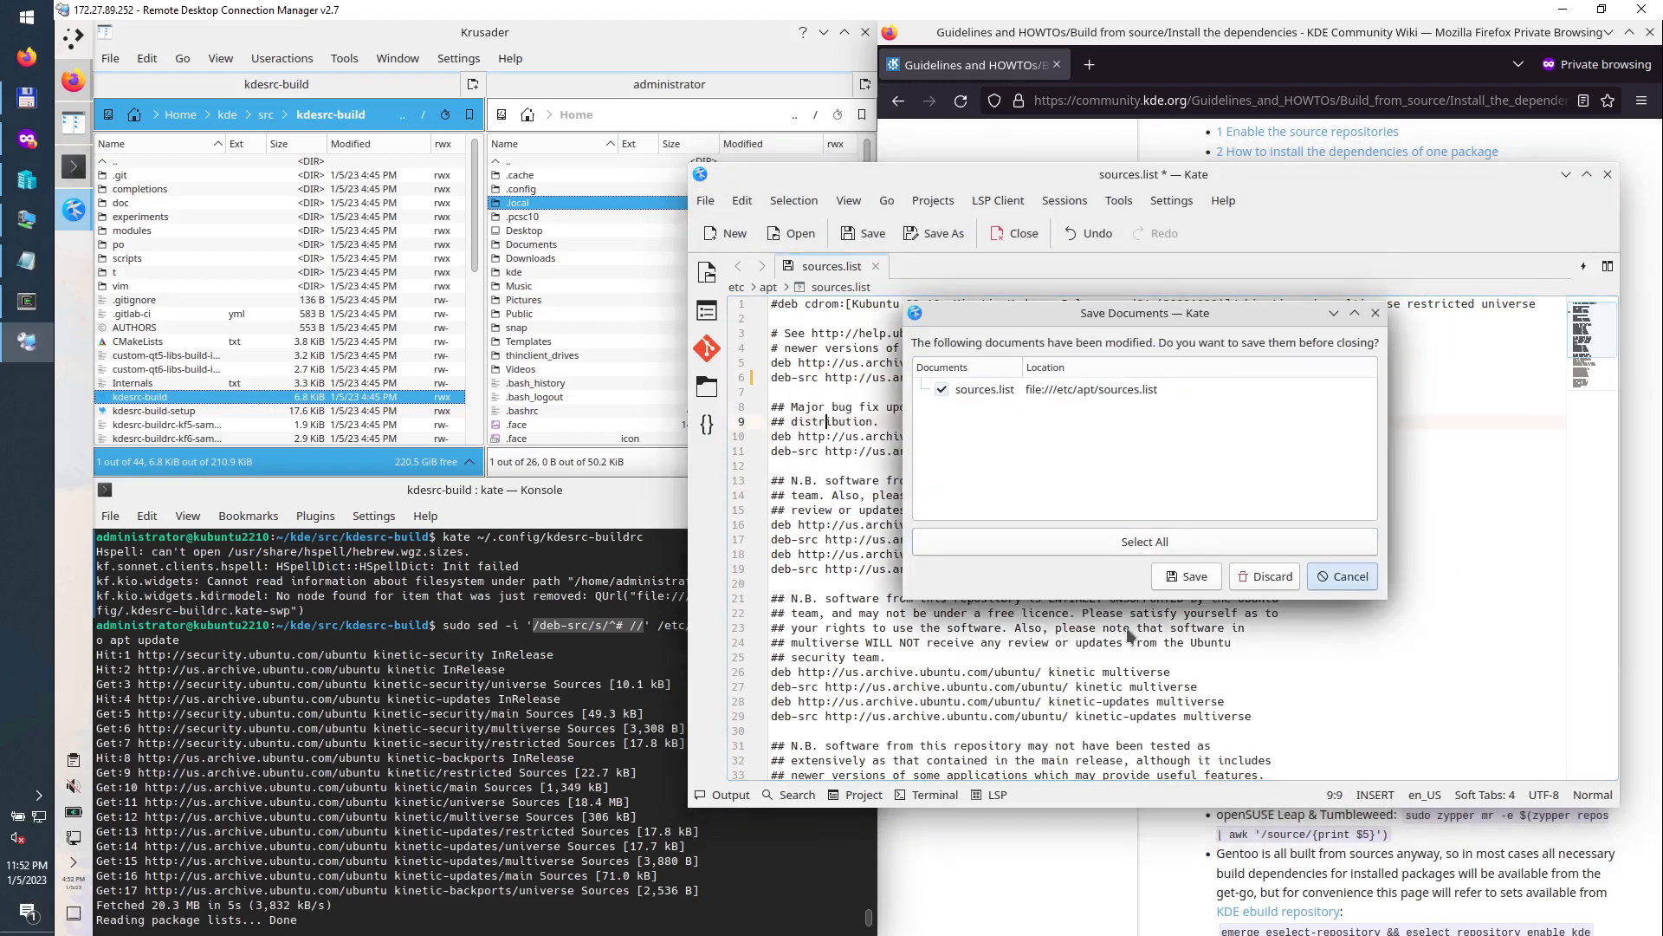
pyautogui.click(1263, 576)
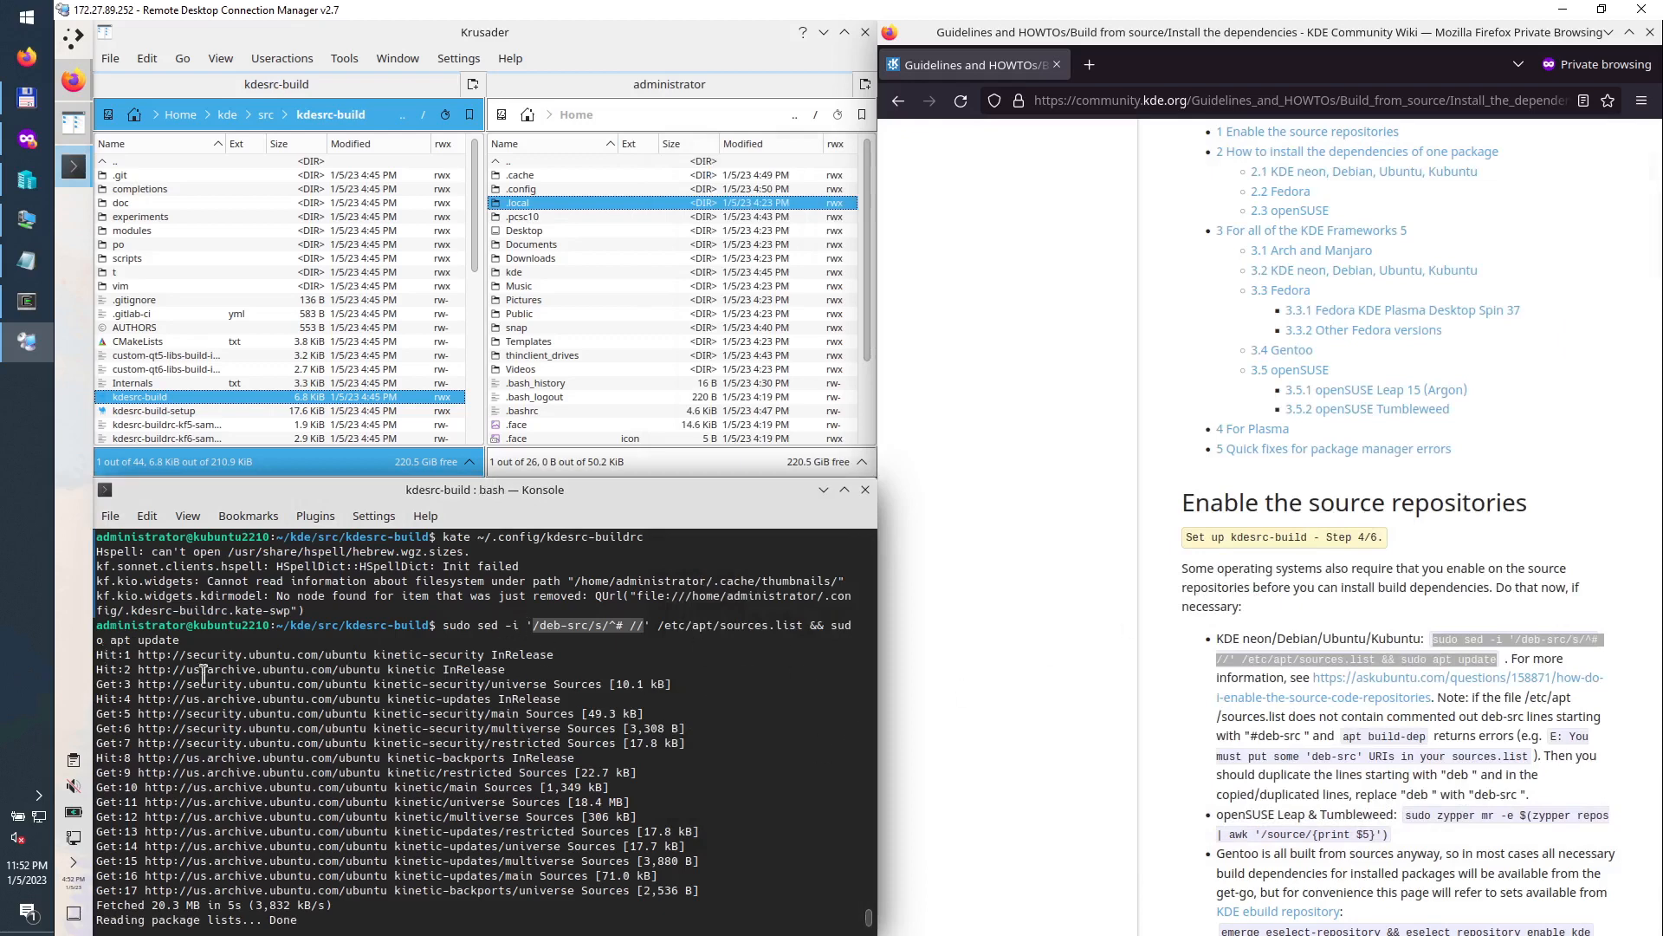
pyautogui.click(504, 654)
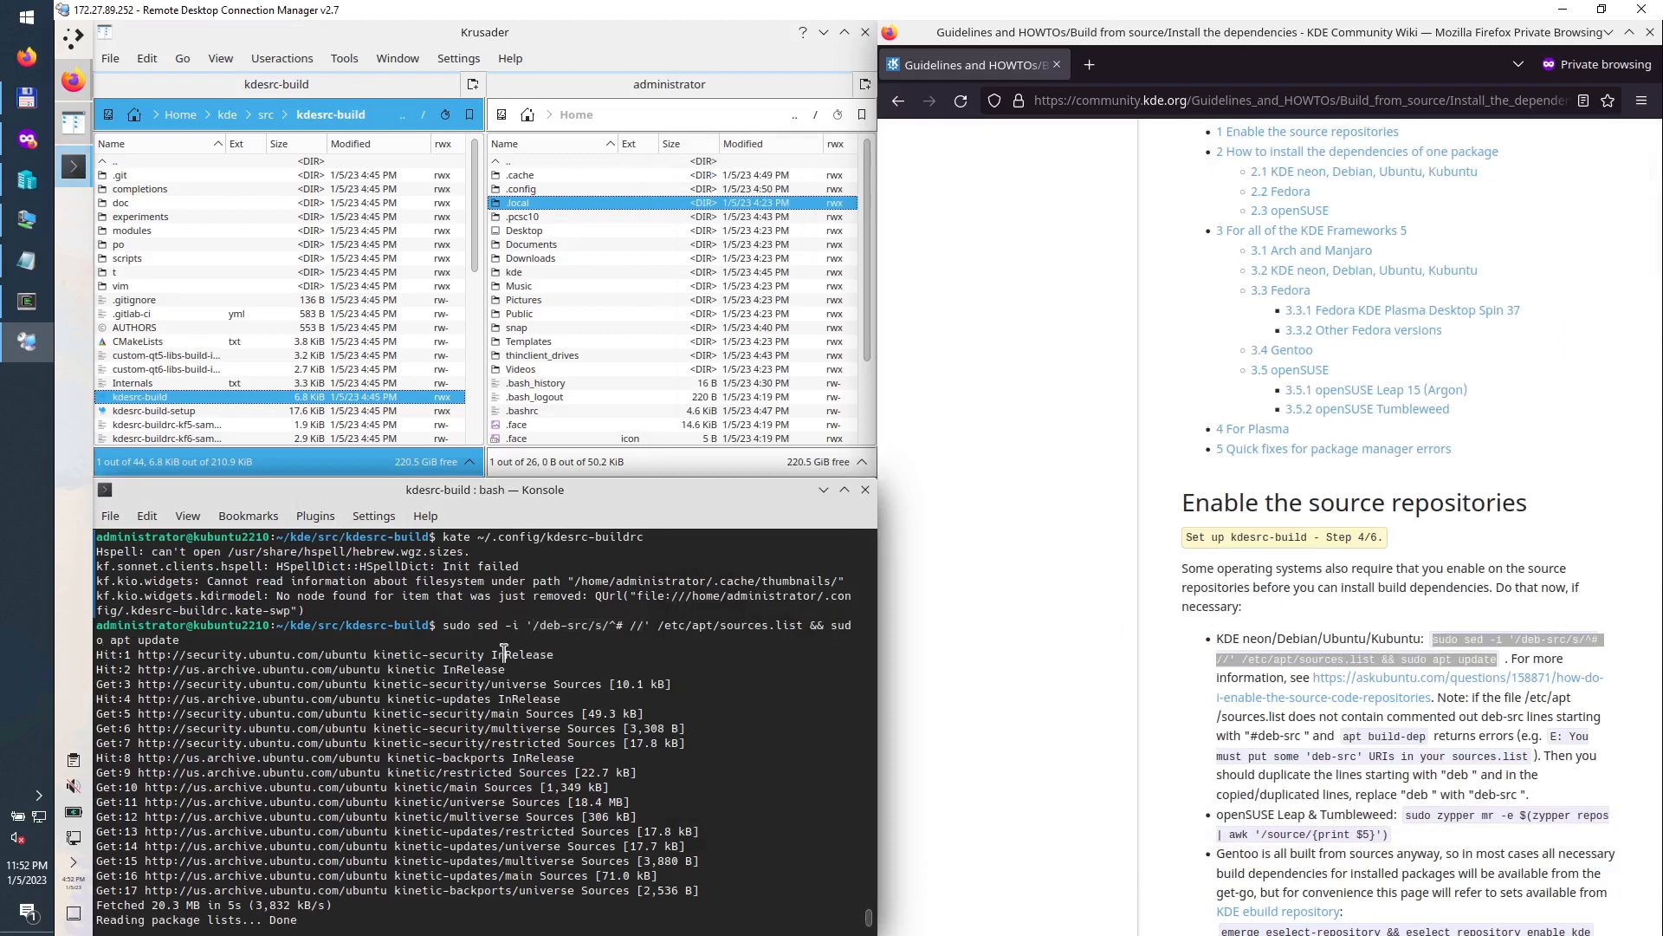
pyautogui.moveTo(504, 654); pyautogui.dragTo(390, 649)
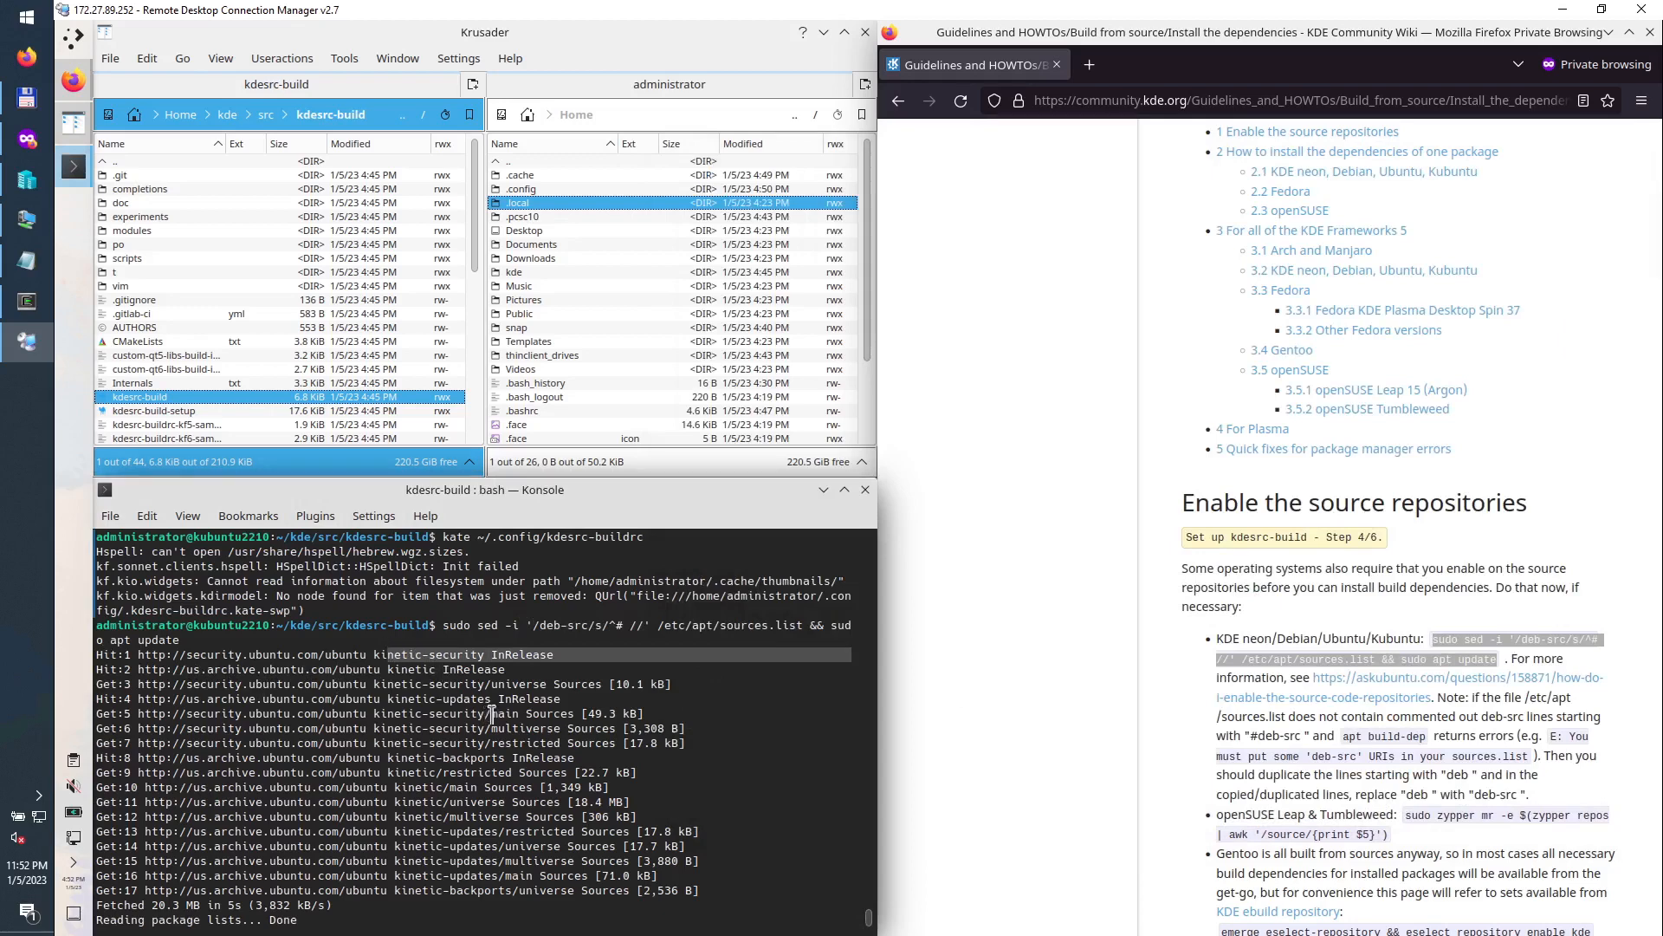
pyautogui.moveTo(680, 686); pyautogui.dragTo(429, 683)
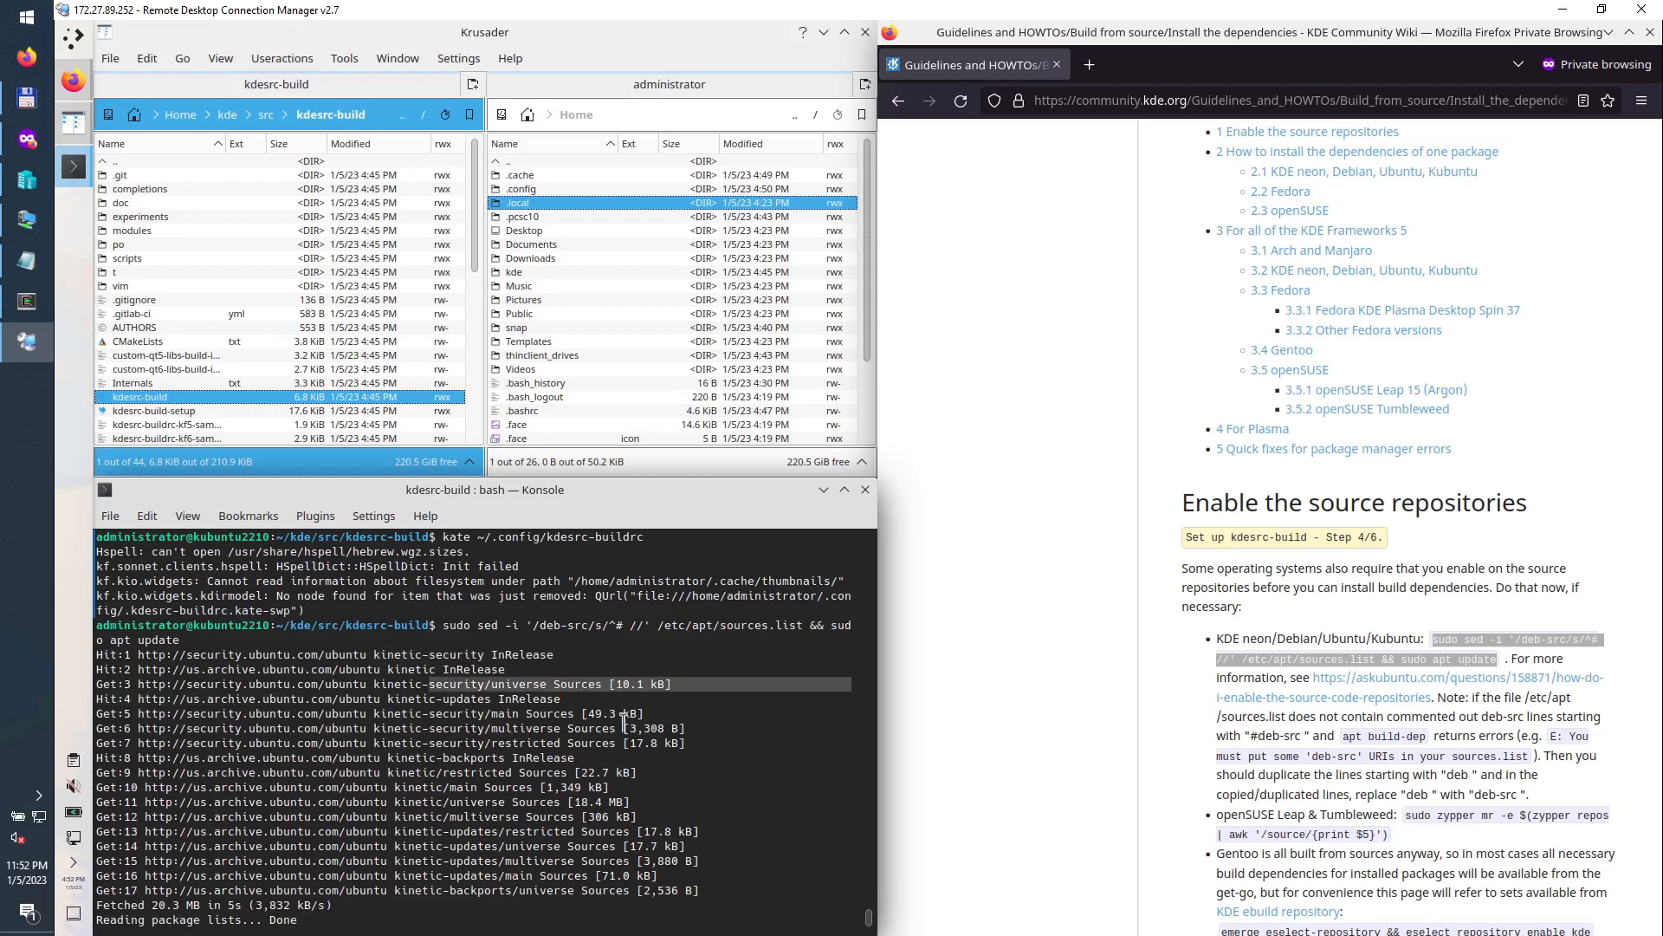
pyautogui.moveTo(645, 713); pyautogui.dragTo(519, 713)
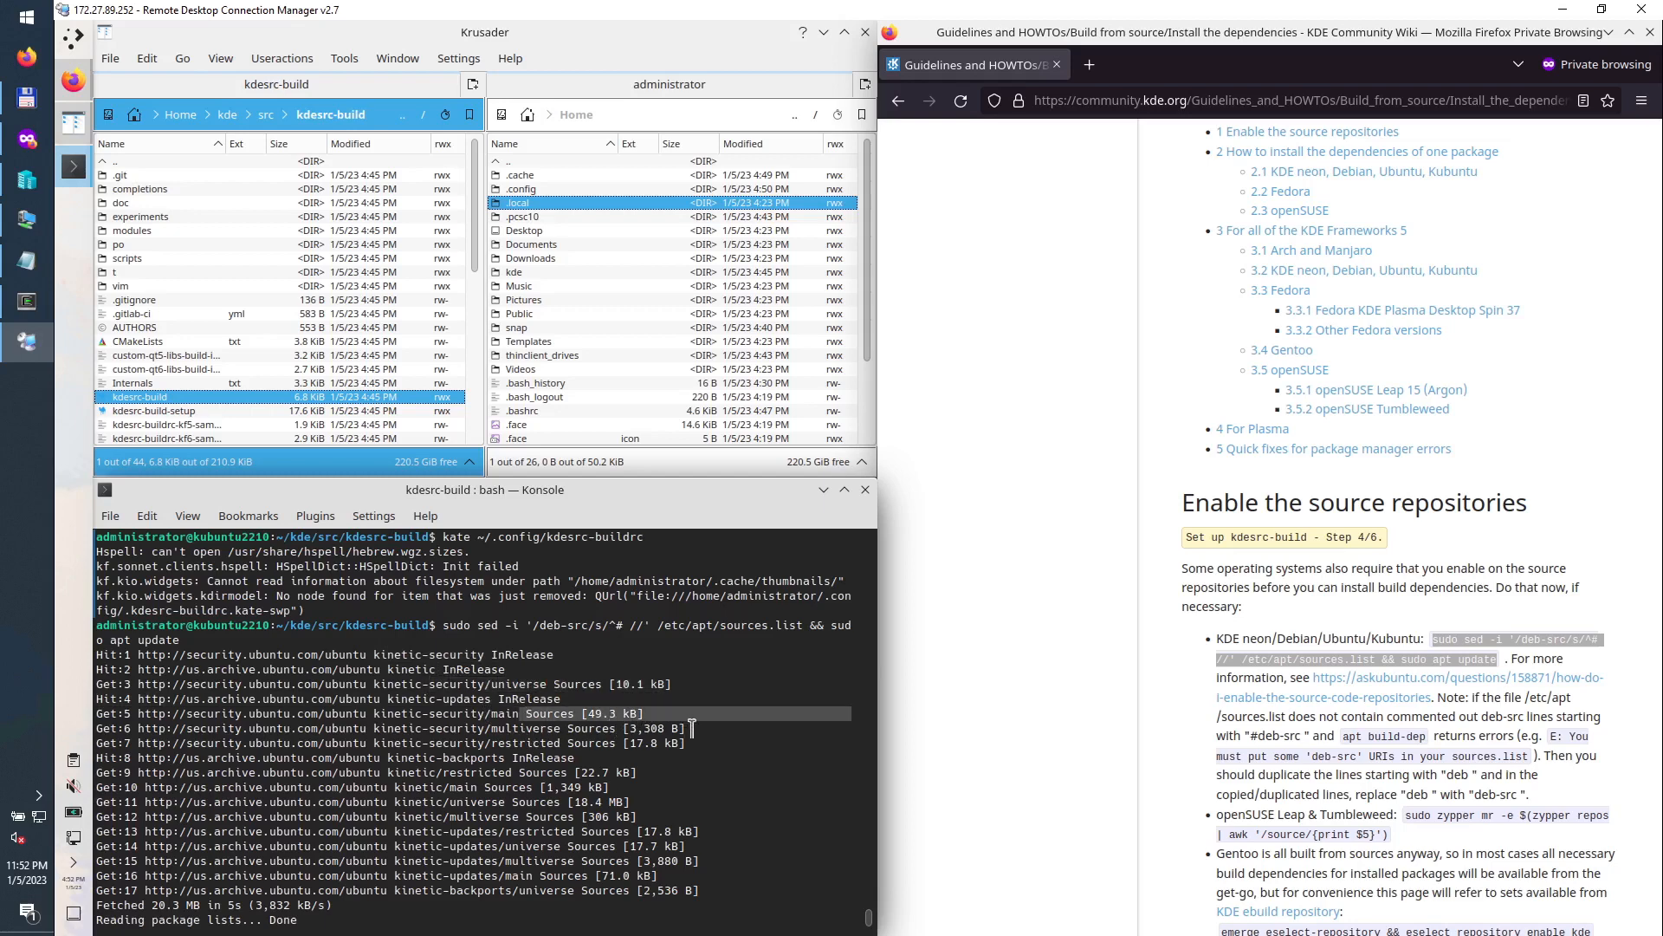
pyautogui.moveTo(692, 728); pyautogui.dragTo(584, 727)
pyautogui.moveTo(686, 742); pyautogui.dragTo(584, 811)
pyautogui.moveTo(704, 834); pyautogui.dragTo(624, 834)
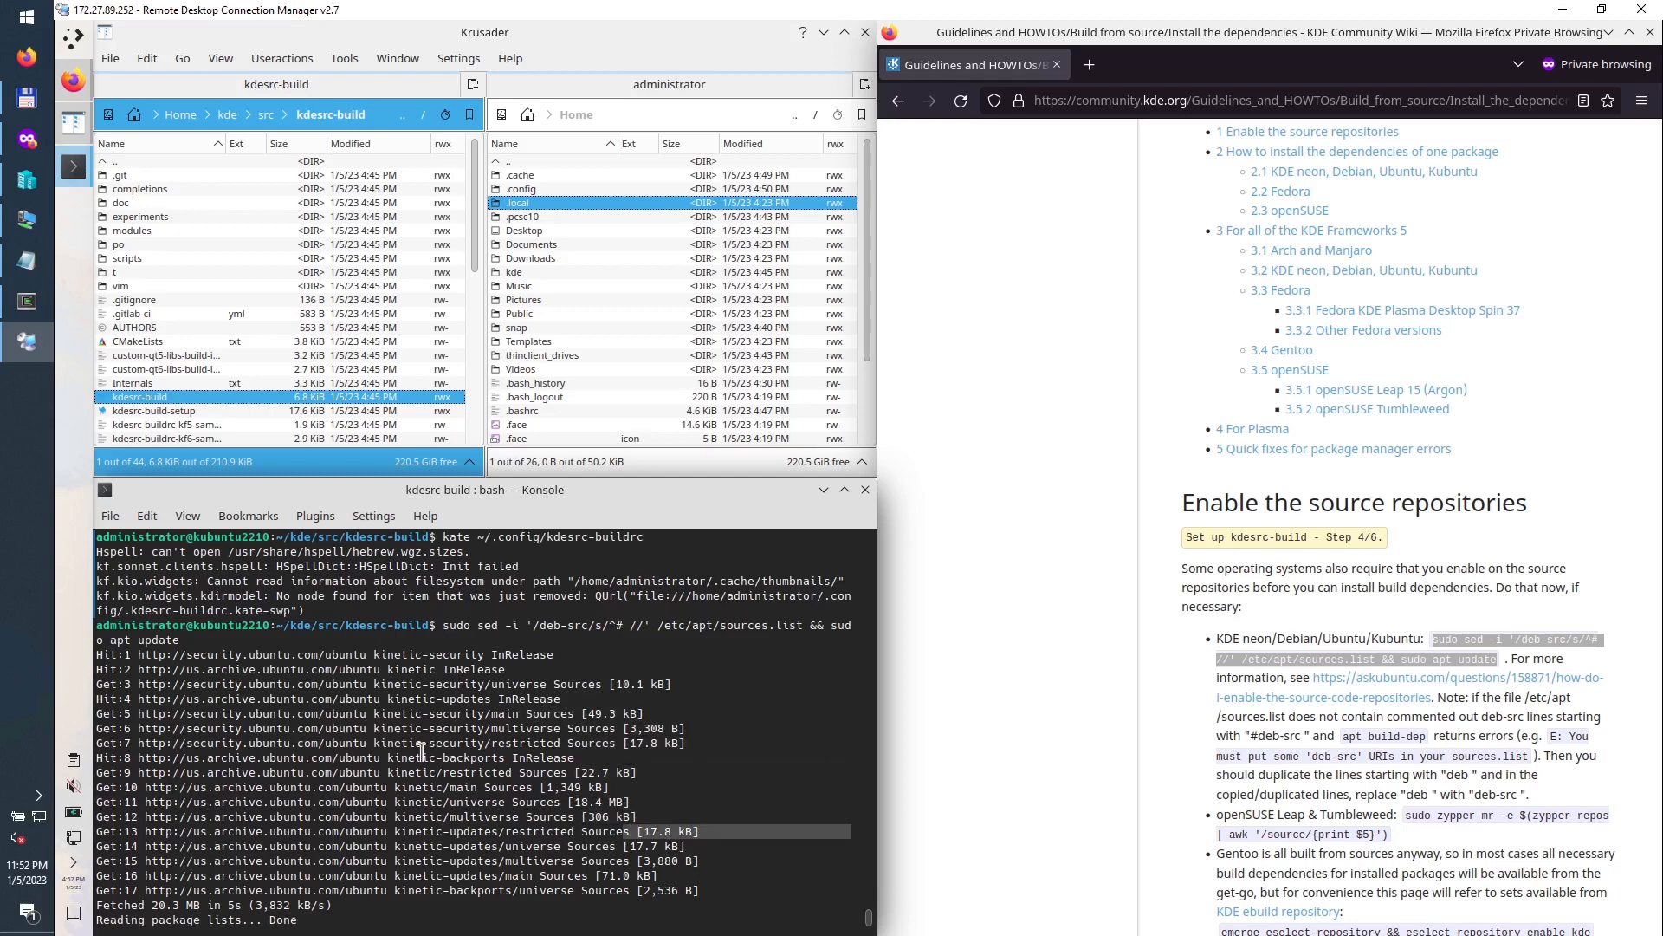
pyautogui.scroll(-2, 478, 836)
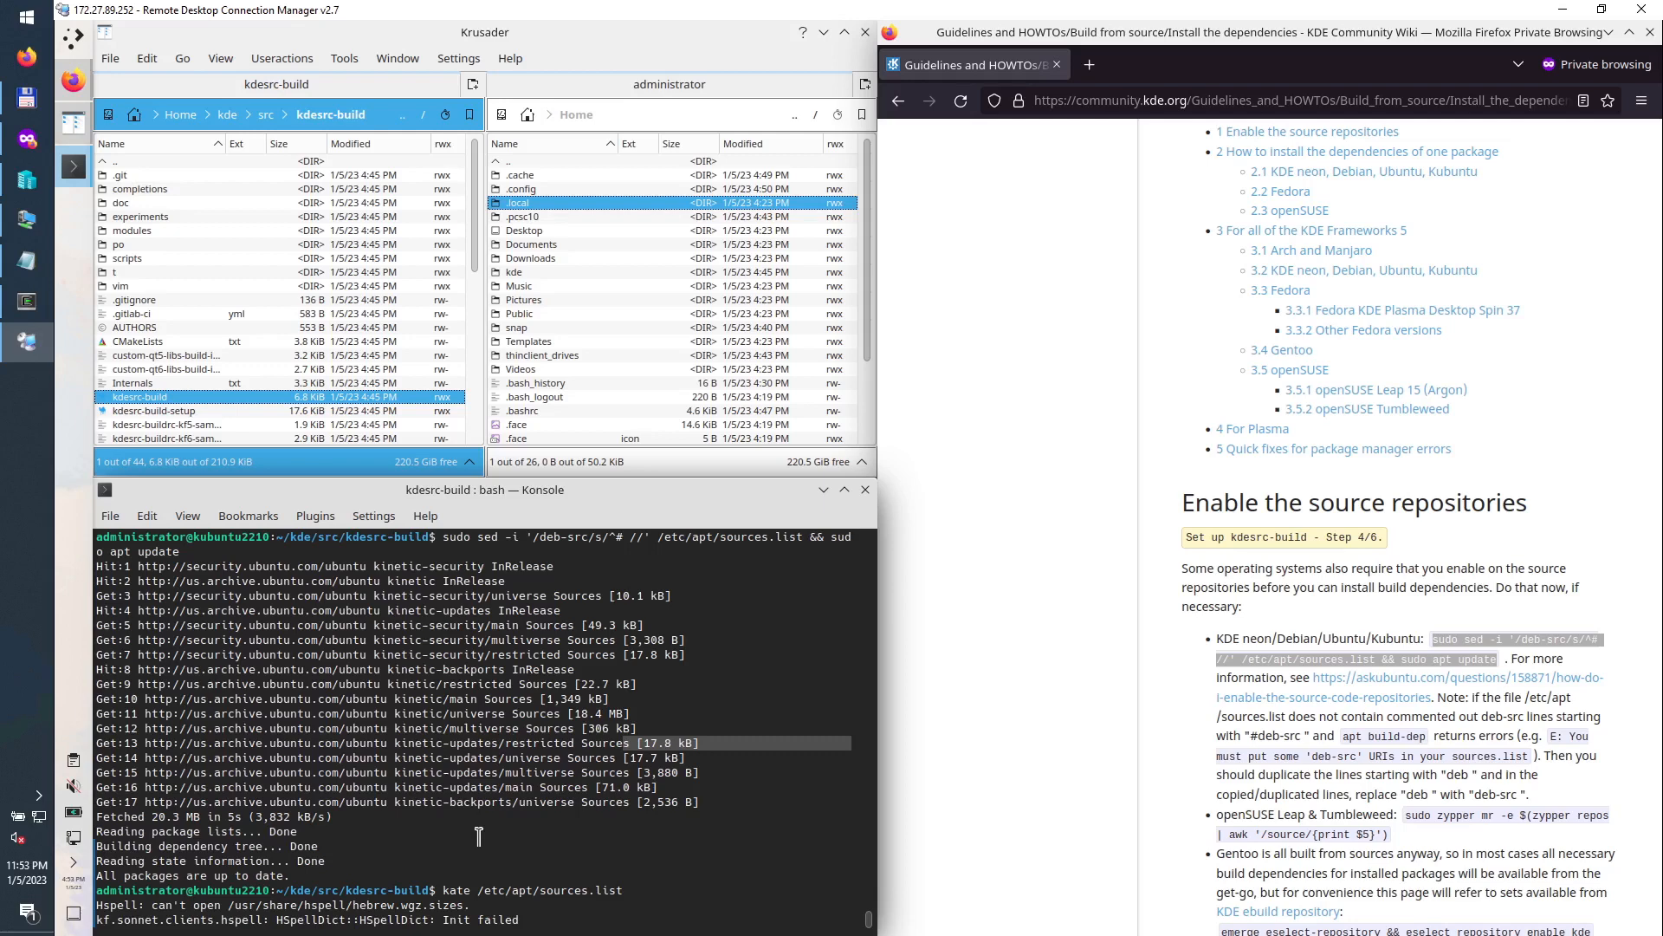
# Step: Scroll the wiki past the deb-src note to the 'For all of the KDE Frameworks 5' section
pyautogui.click(1163, 722)
pyautogui.scroll(-3, 1163, 722)
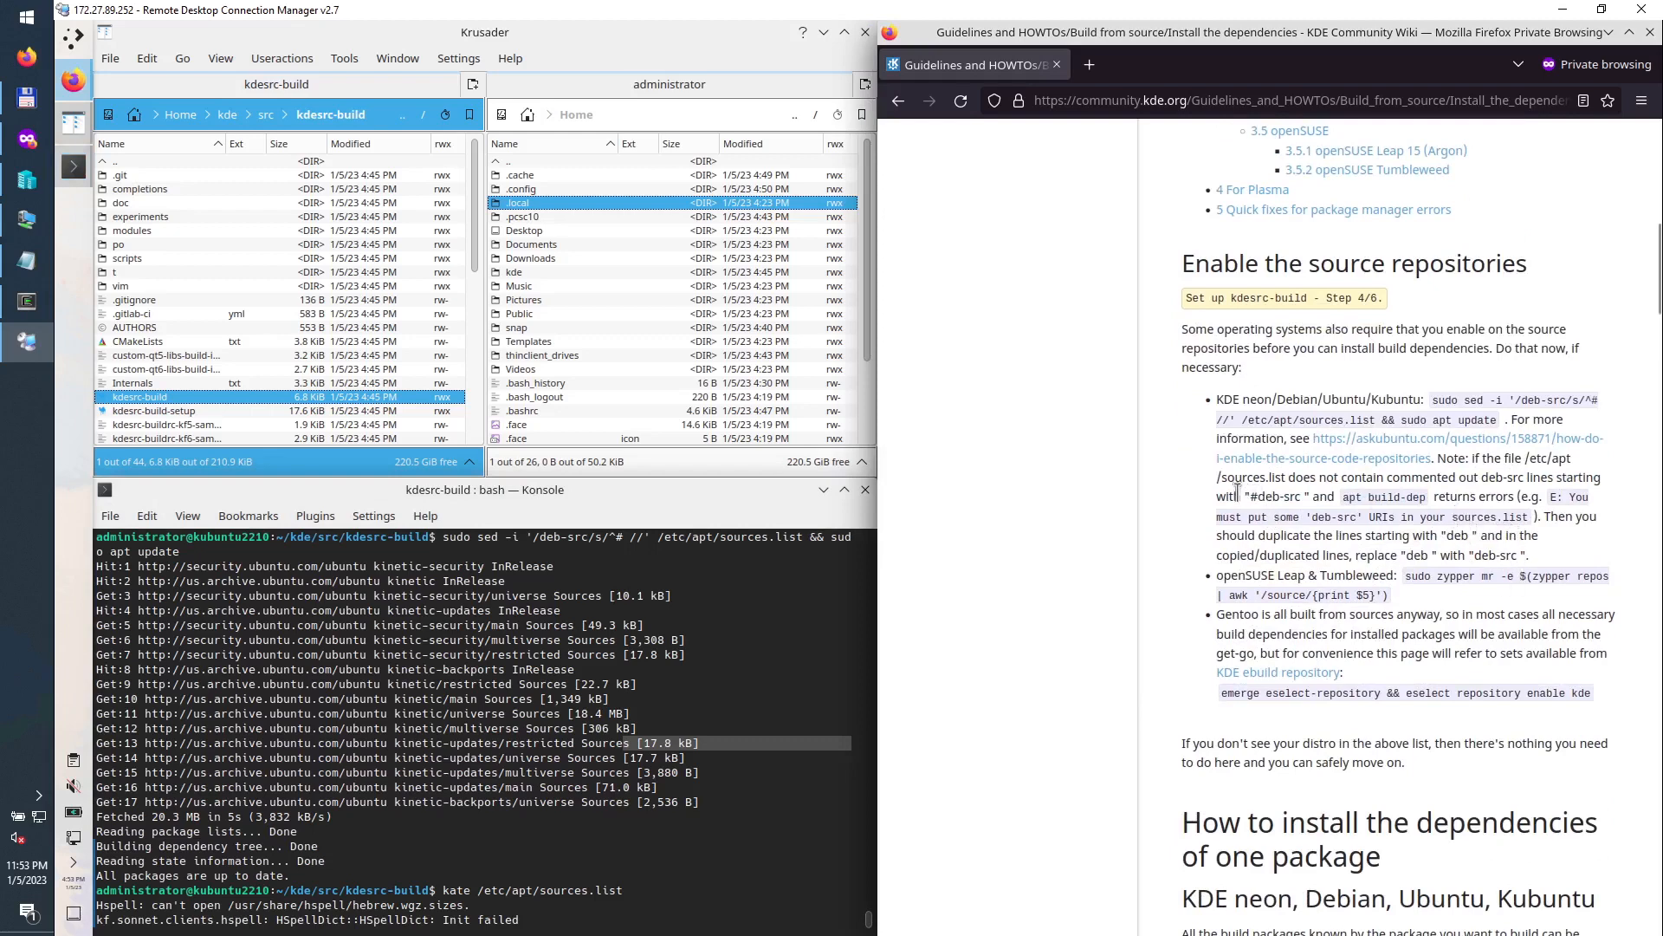
pyautogui.moveTo(1235, 497); pyautogui.dragTo(1527, 538)
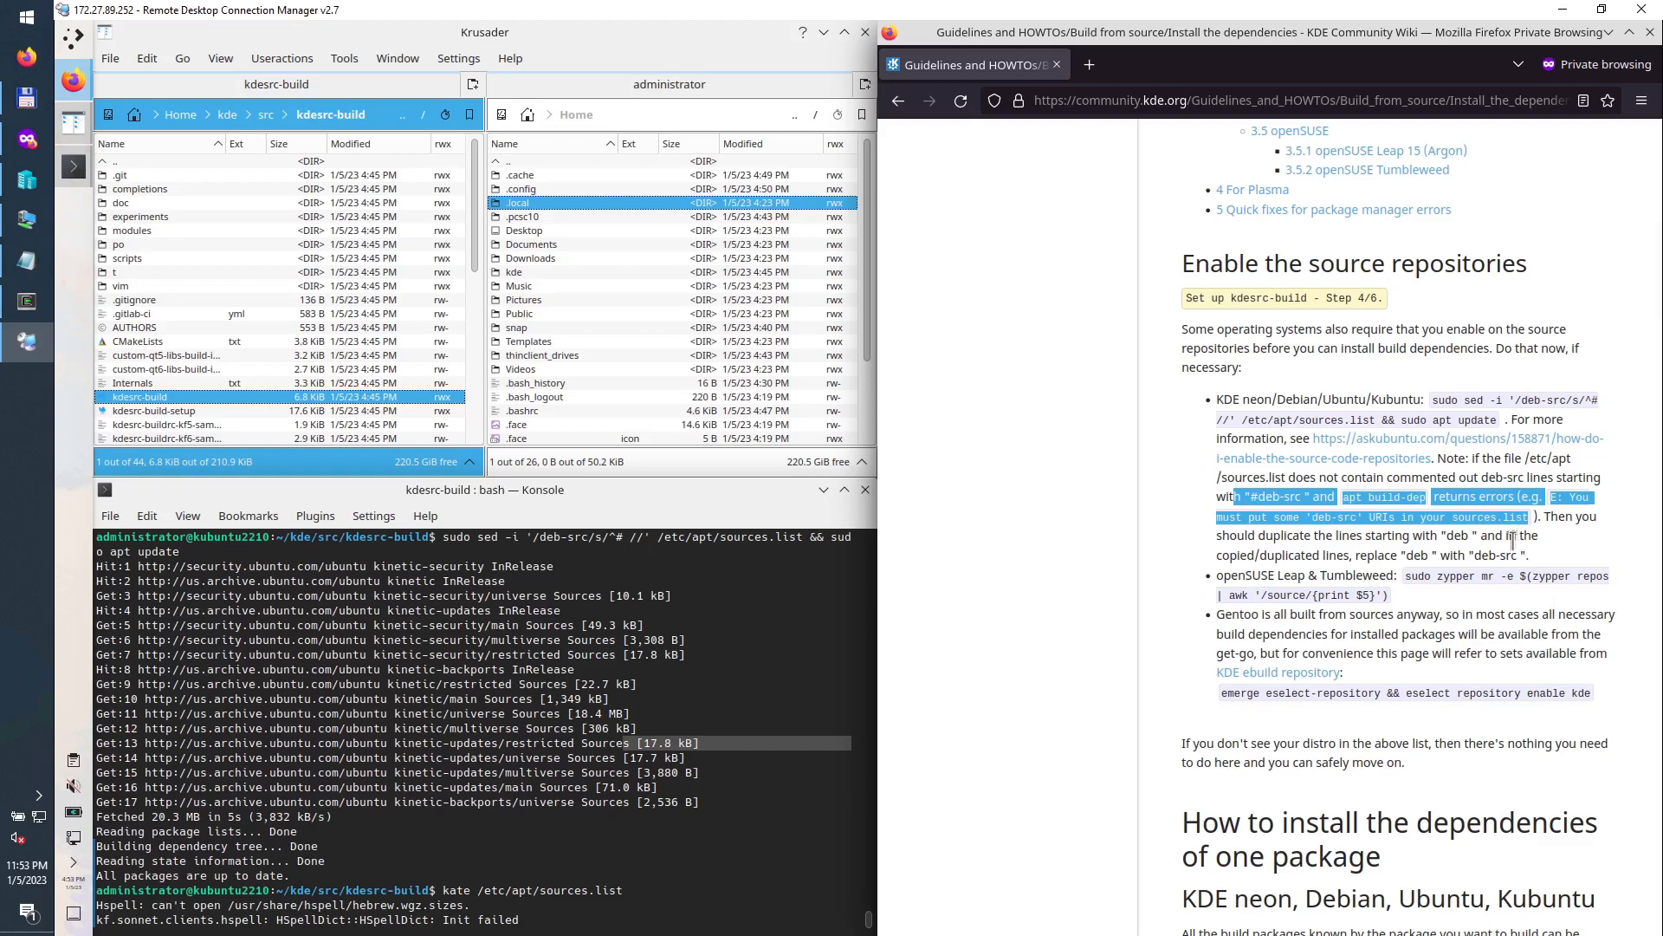
pyautogui.scroll(-7, 1512, 539)
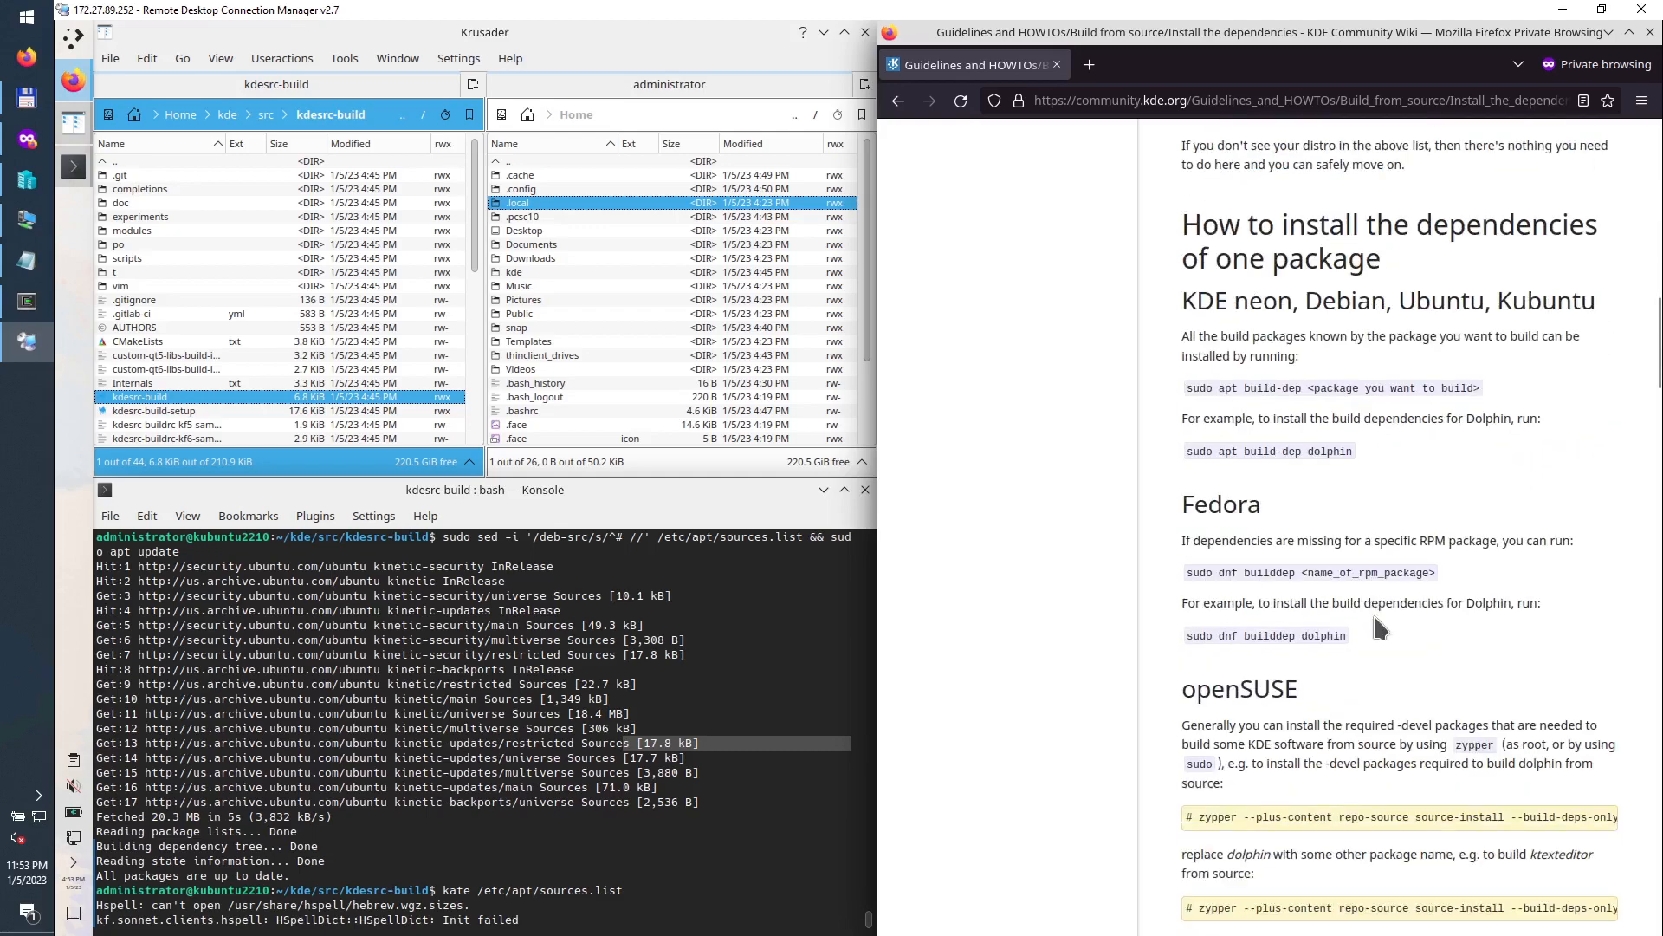
pyautogui.scroll(-12, 1380, 625)
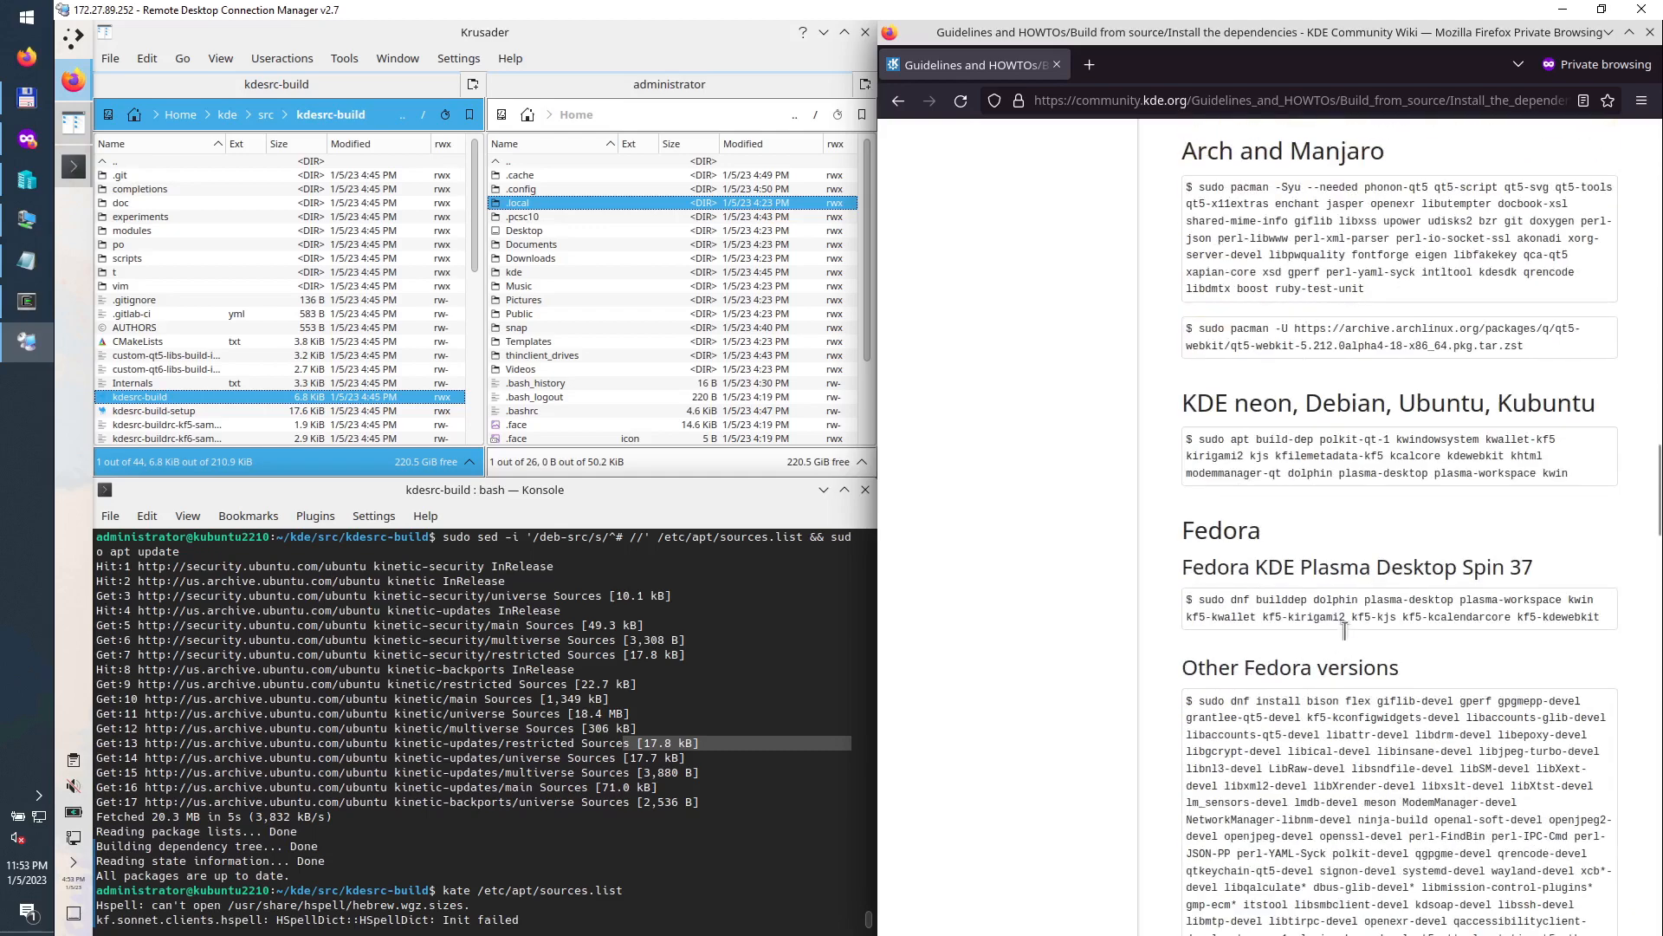
pyautogui.scroll(3, 1264, 277)
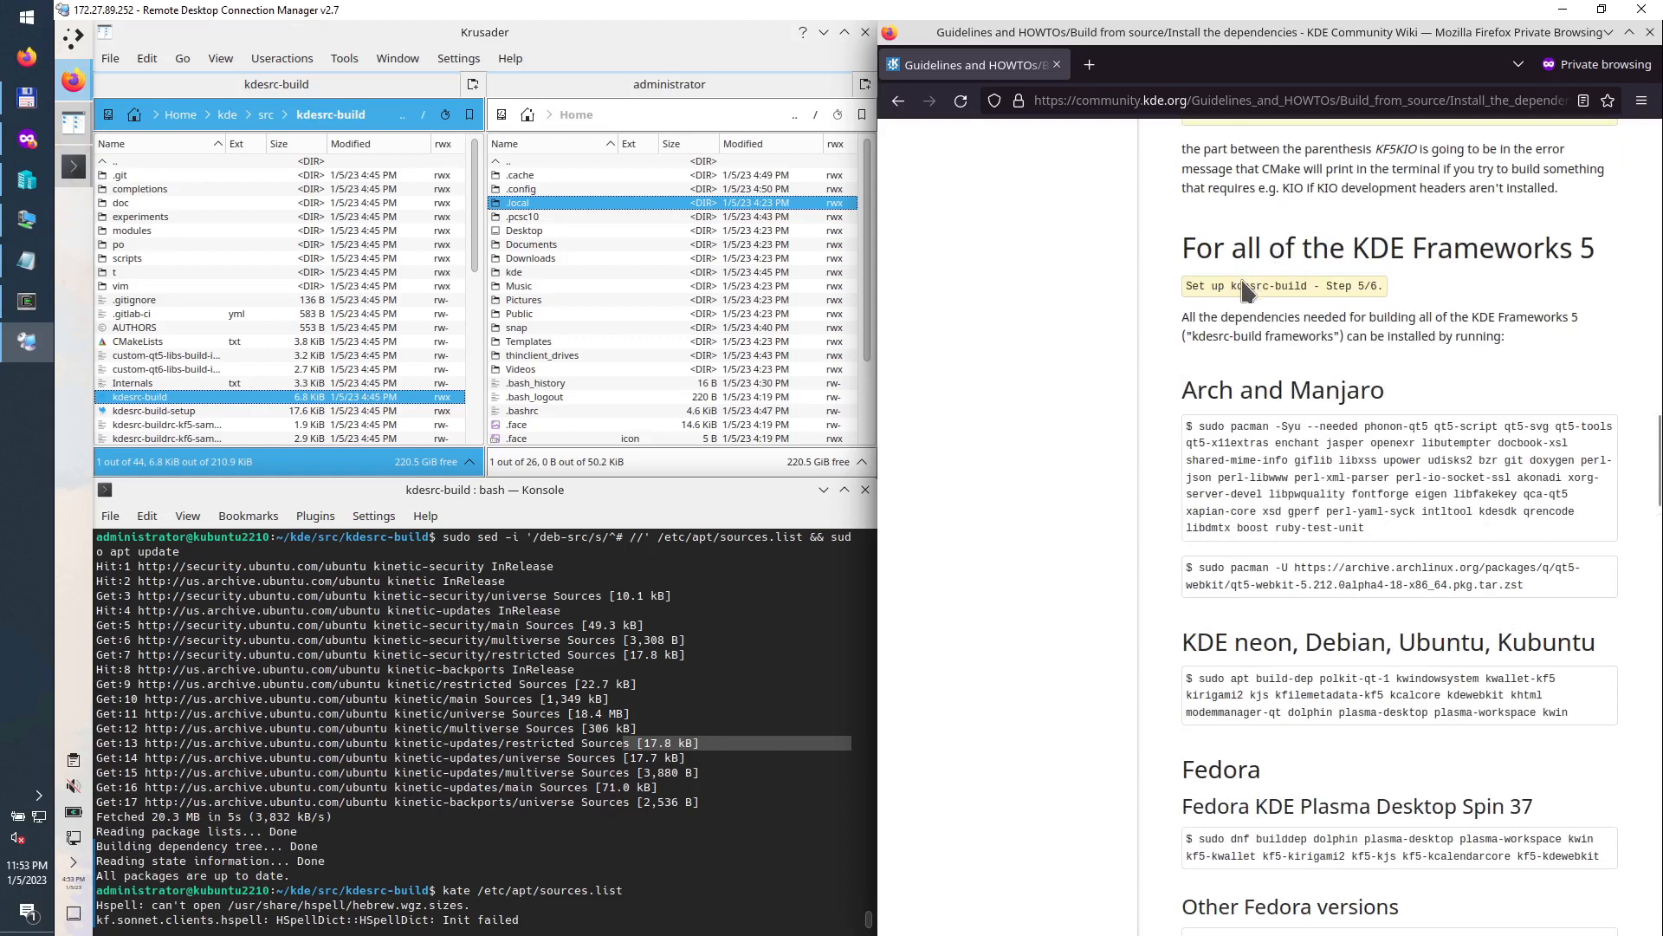
pyautogui.moveTo(1242, 285); pyautogui.dragTo(1392, 289)
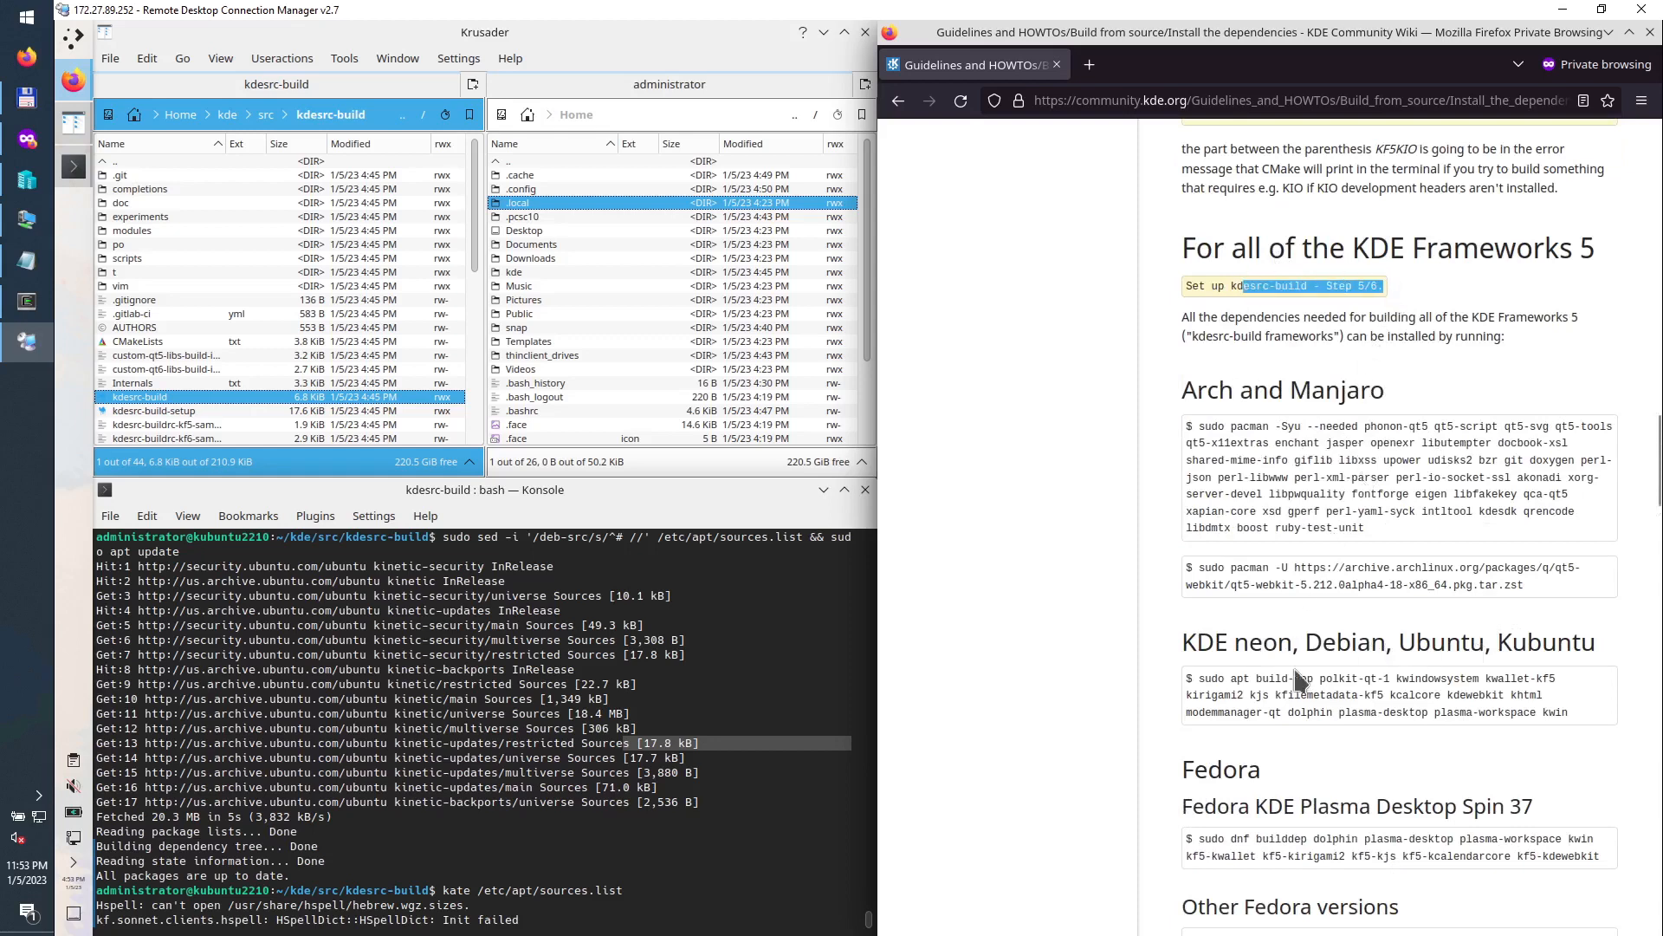
# Step: Copy the KDE neon apt build-dep command into Konsole, run it, and accept the 298 packages
pyautogui.moveTo(1201, 677); pyautogui.dragTo(1535, 715)
pyautogui.rightClick(1491, 687)
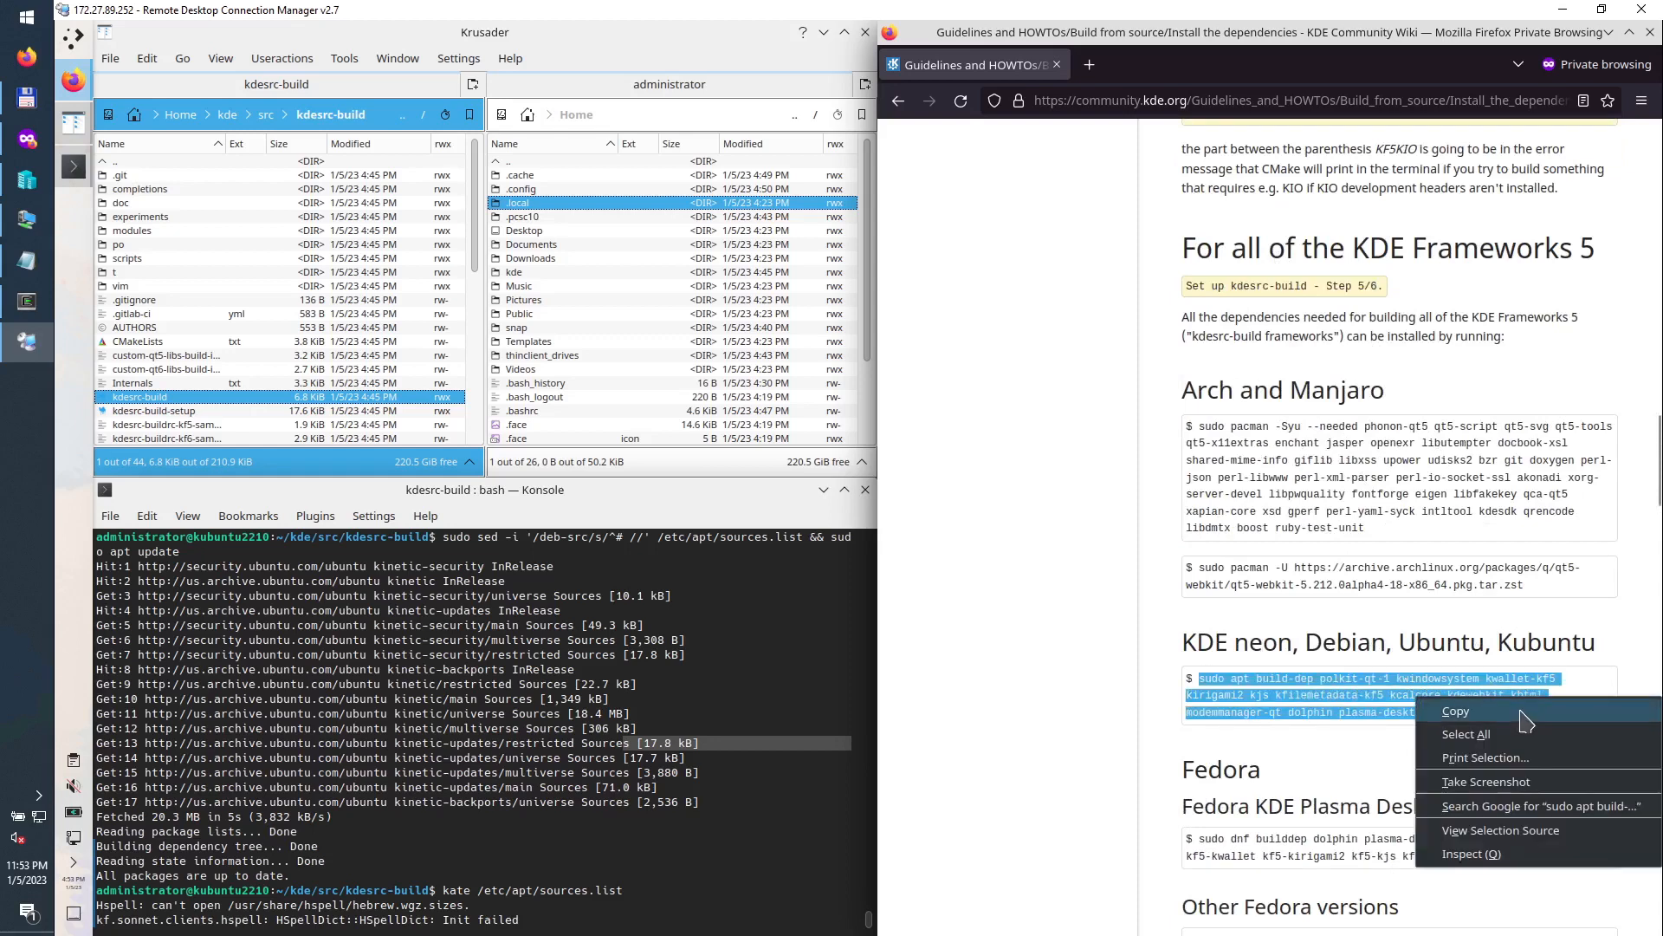
pyautogui.click(1527, 720)
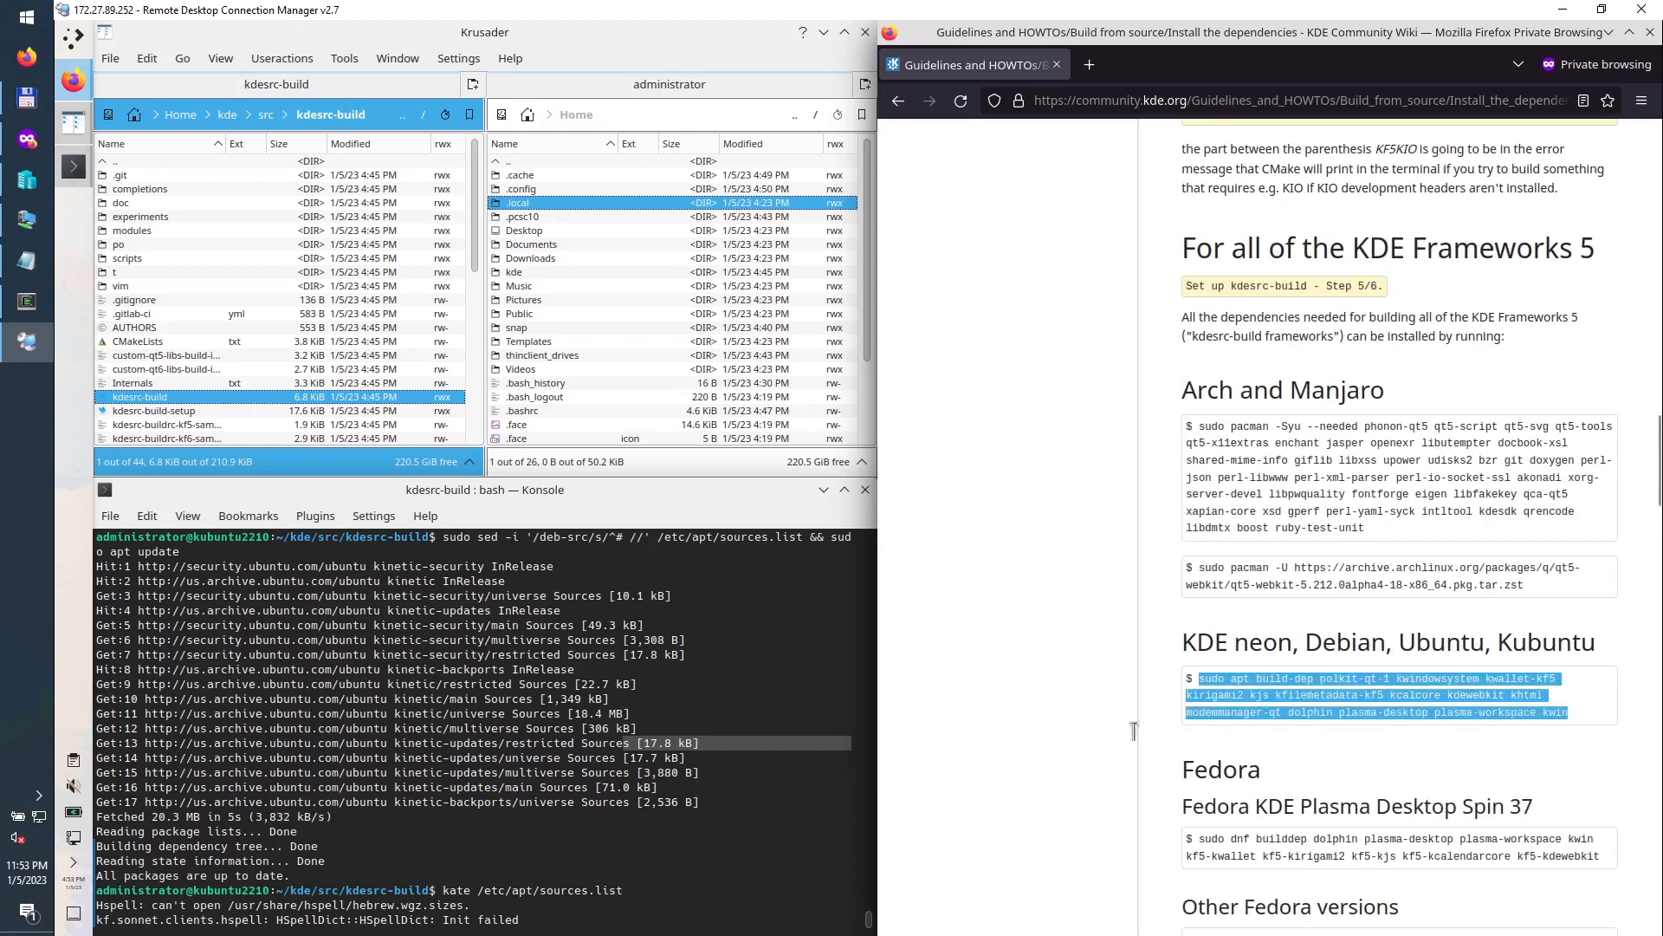
pyautogui.rightClick(605, 911)
pyautogui.click(673, 683)
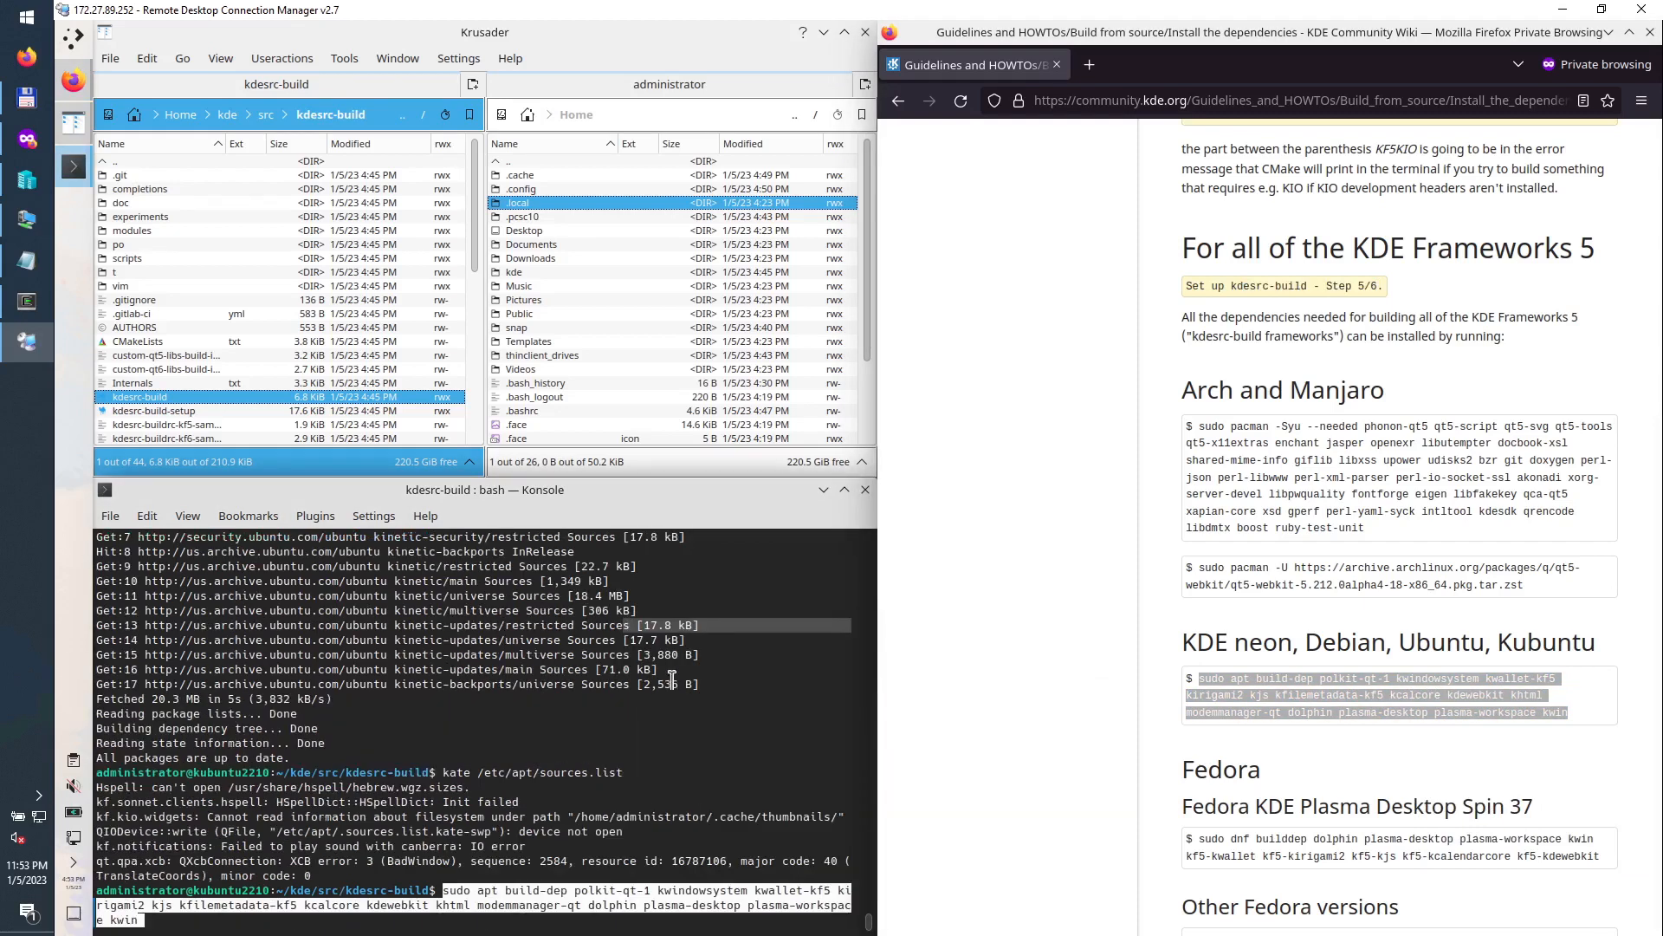
pyautogui.press('Return')
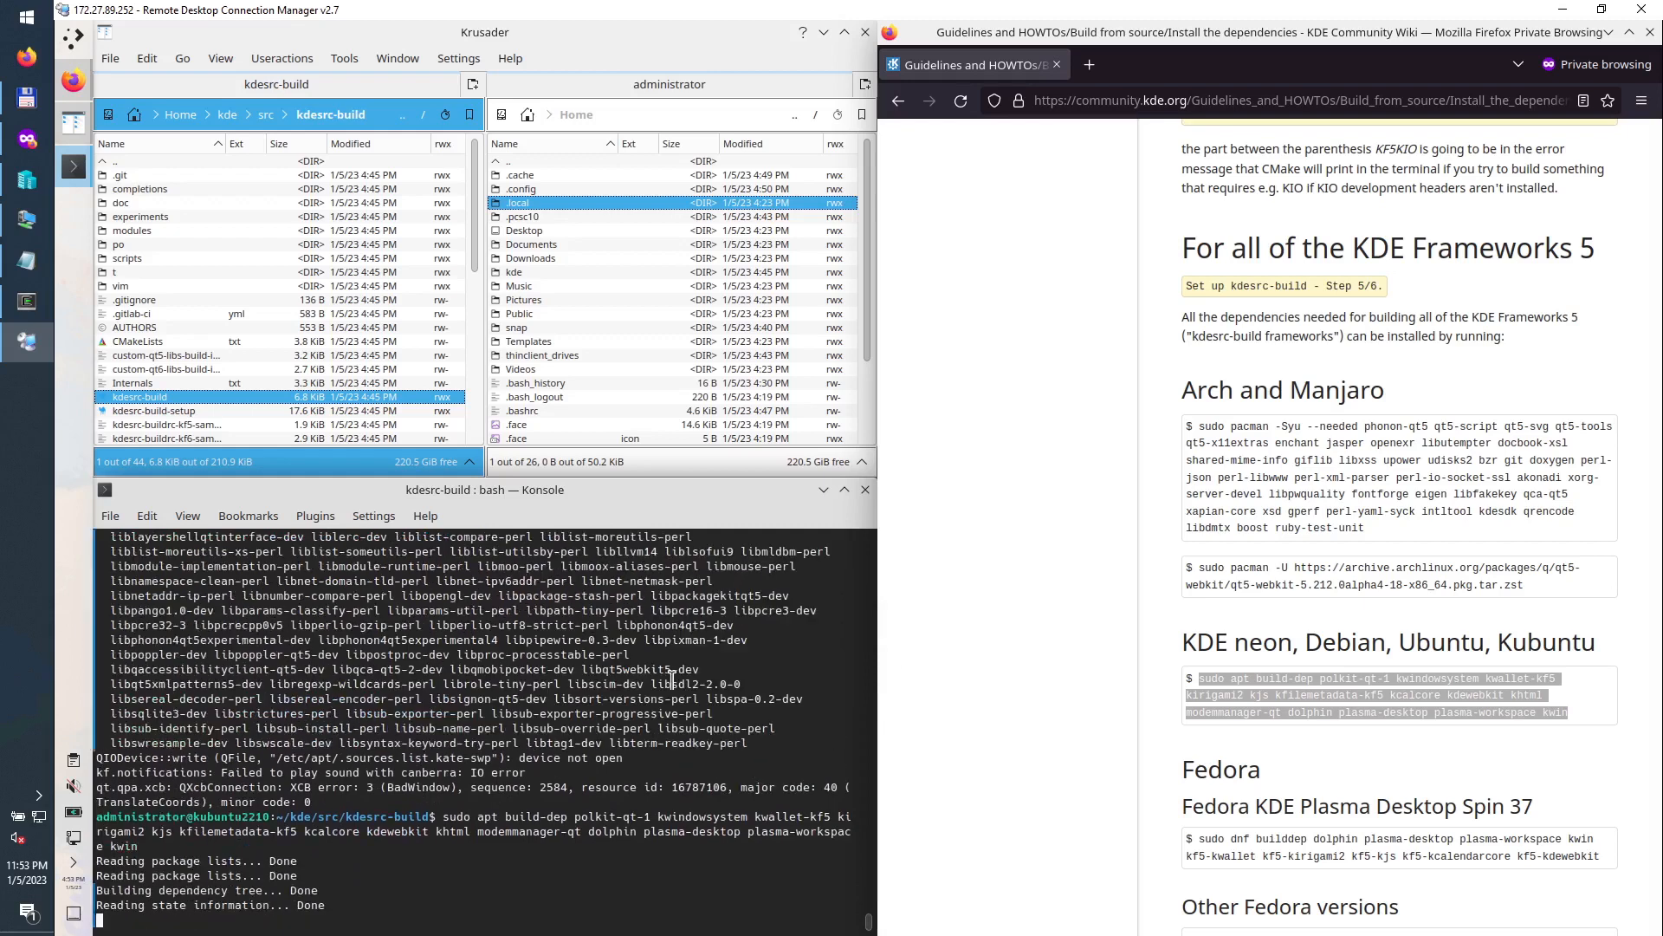
pyautogui.press('Return')
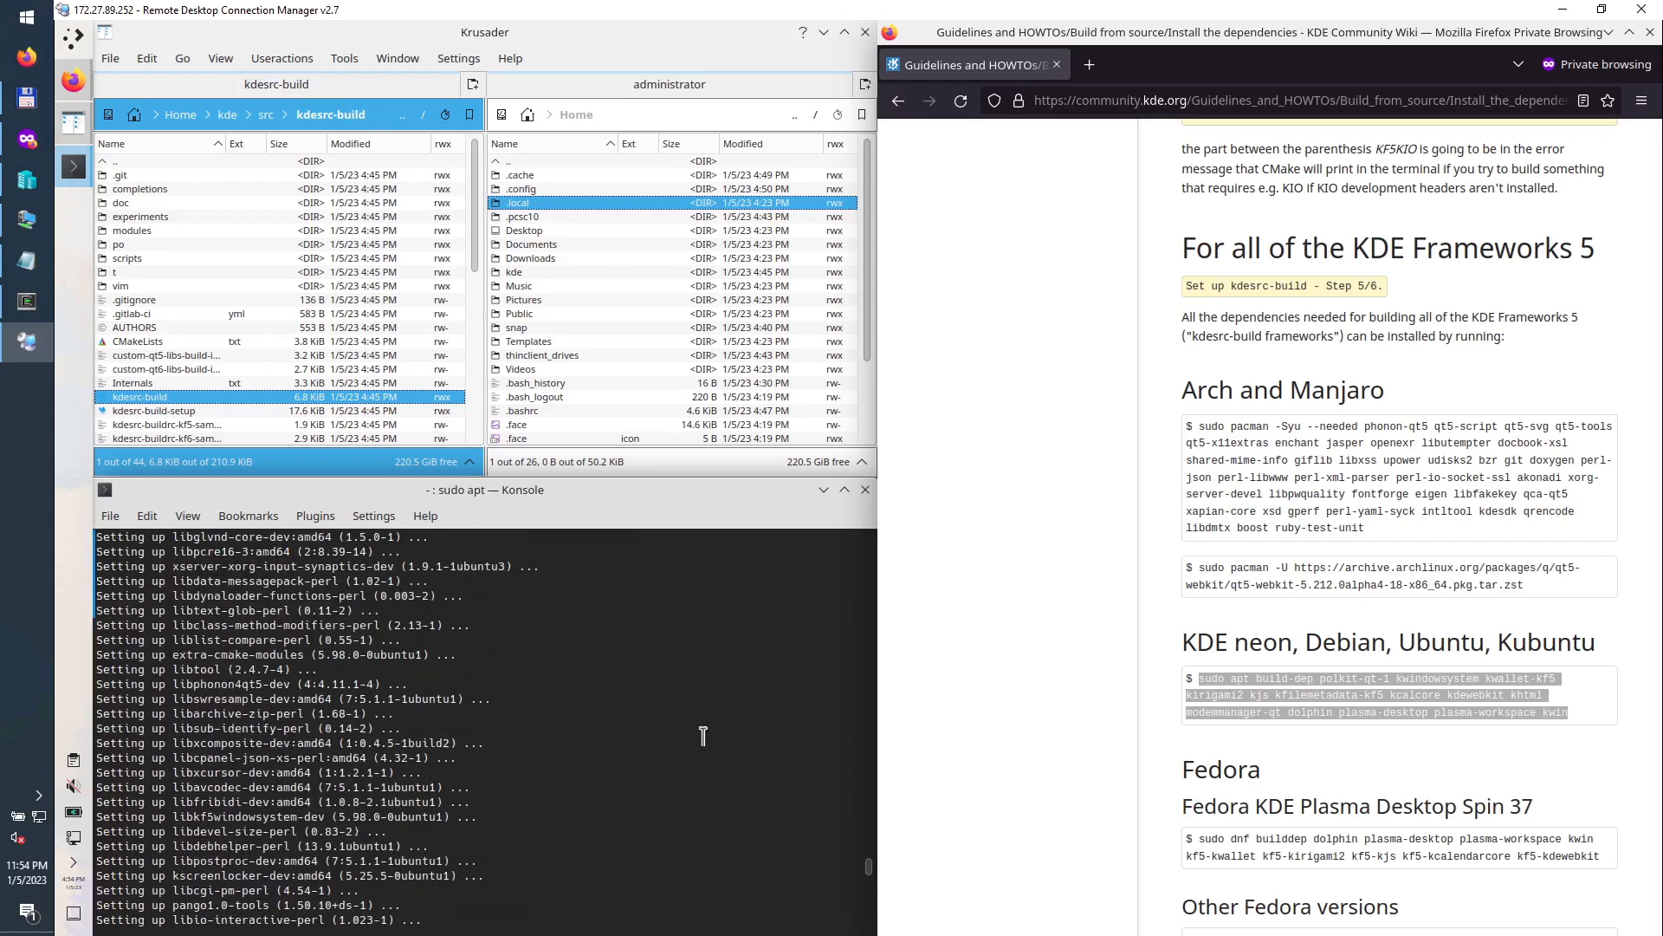
# Step: Scroll back through the apt install output and maximize the Konsole window
pyautogui.scroll(10, 702, 735)
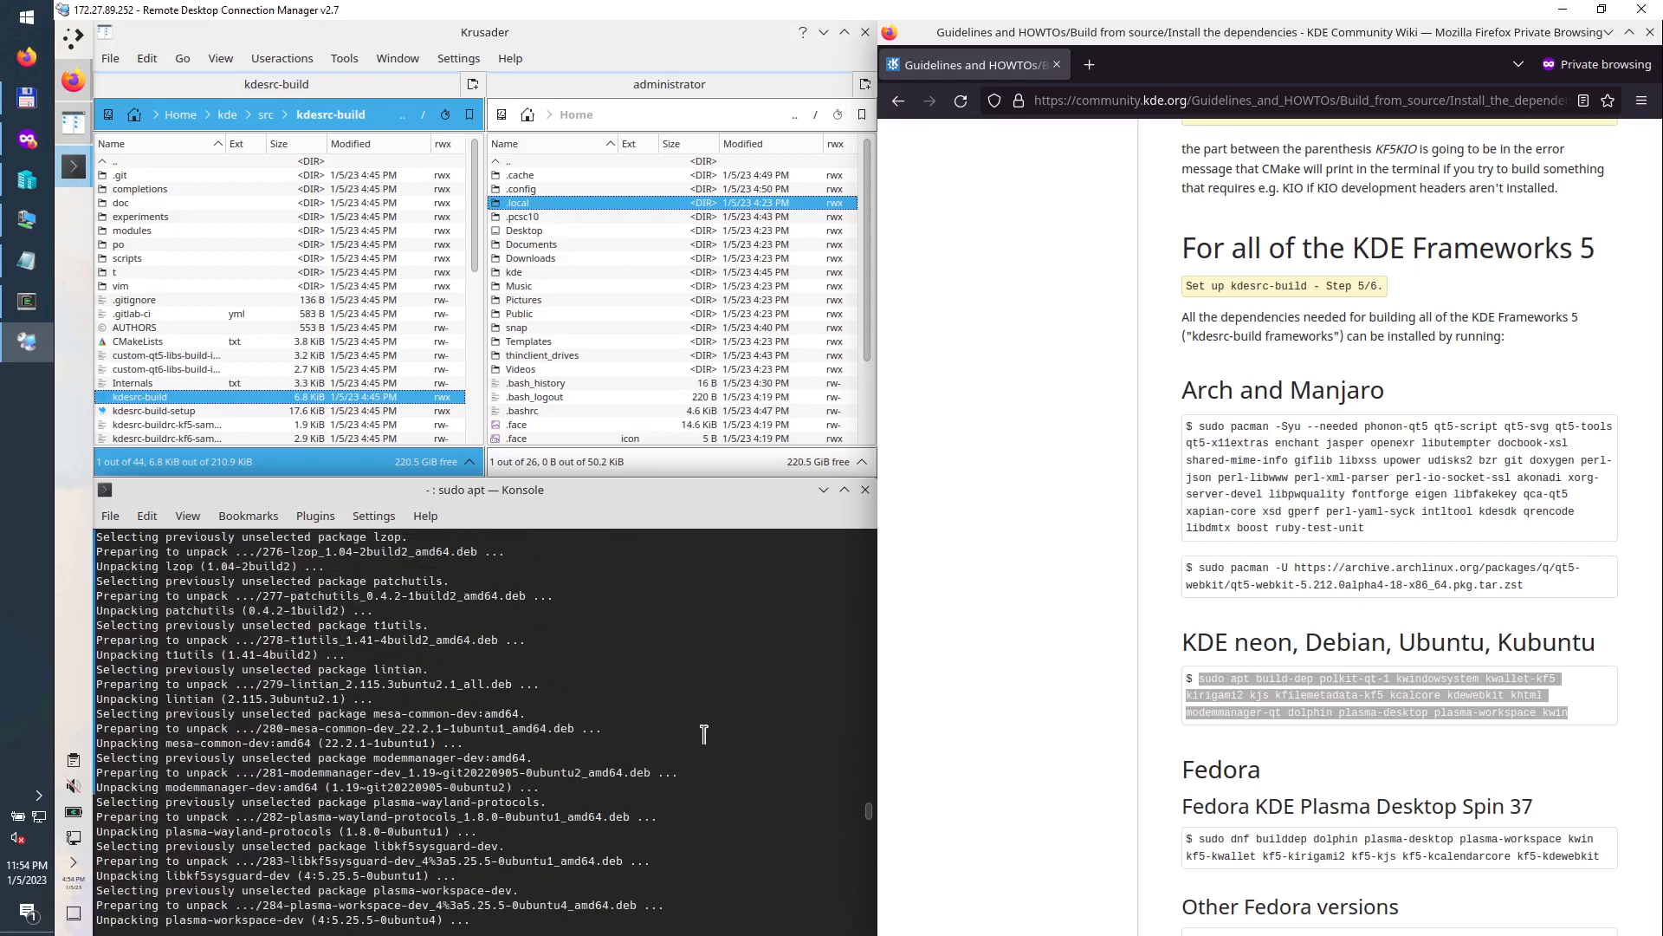
pyautogui.doubleClick(604, 498)
# Step: Review the apt output, highlighting libterm-readkey-perl and libkf5kio, until the prompt returns
pyautogui.scroll(20, 629, 612)
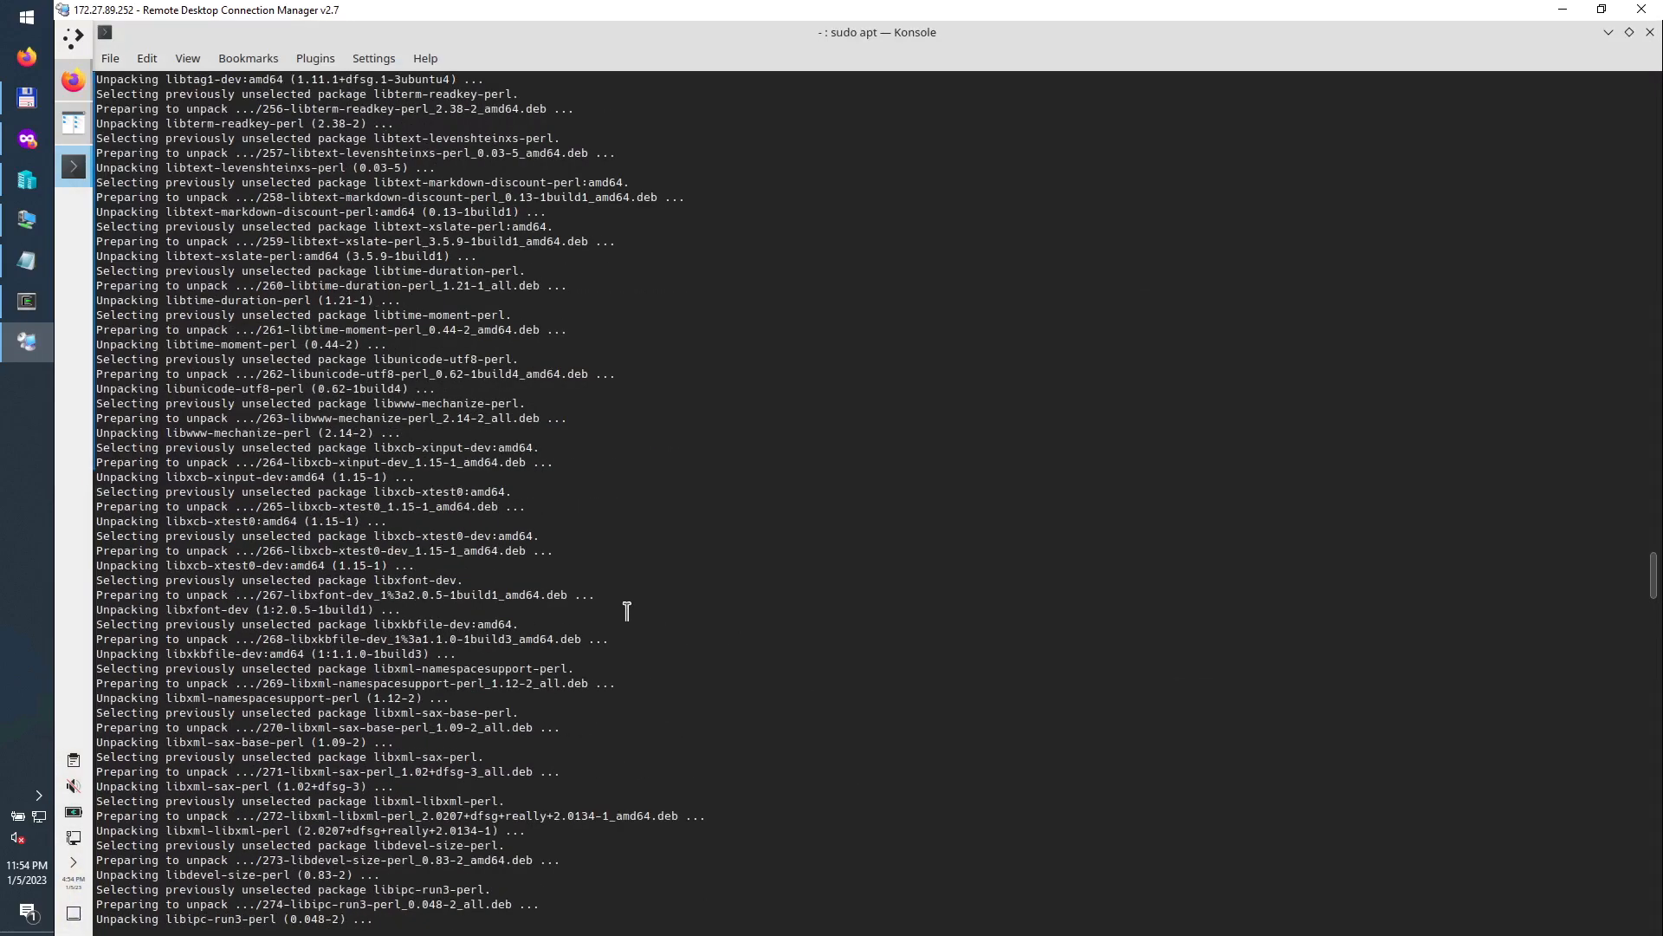
pyautogui.scroll(12, 658, 606)
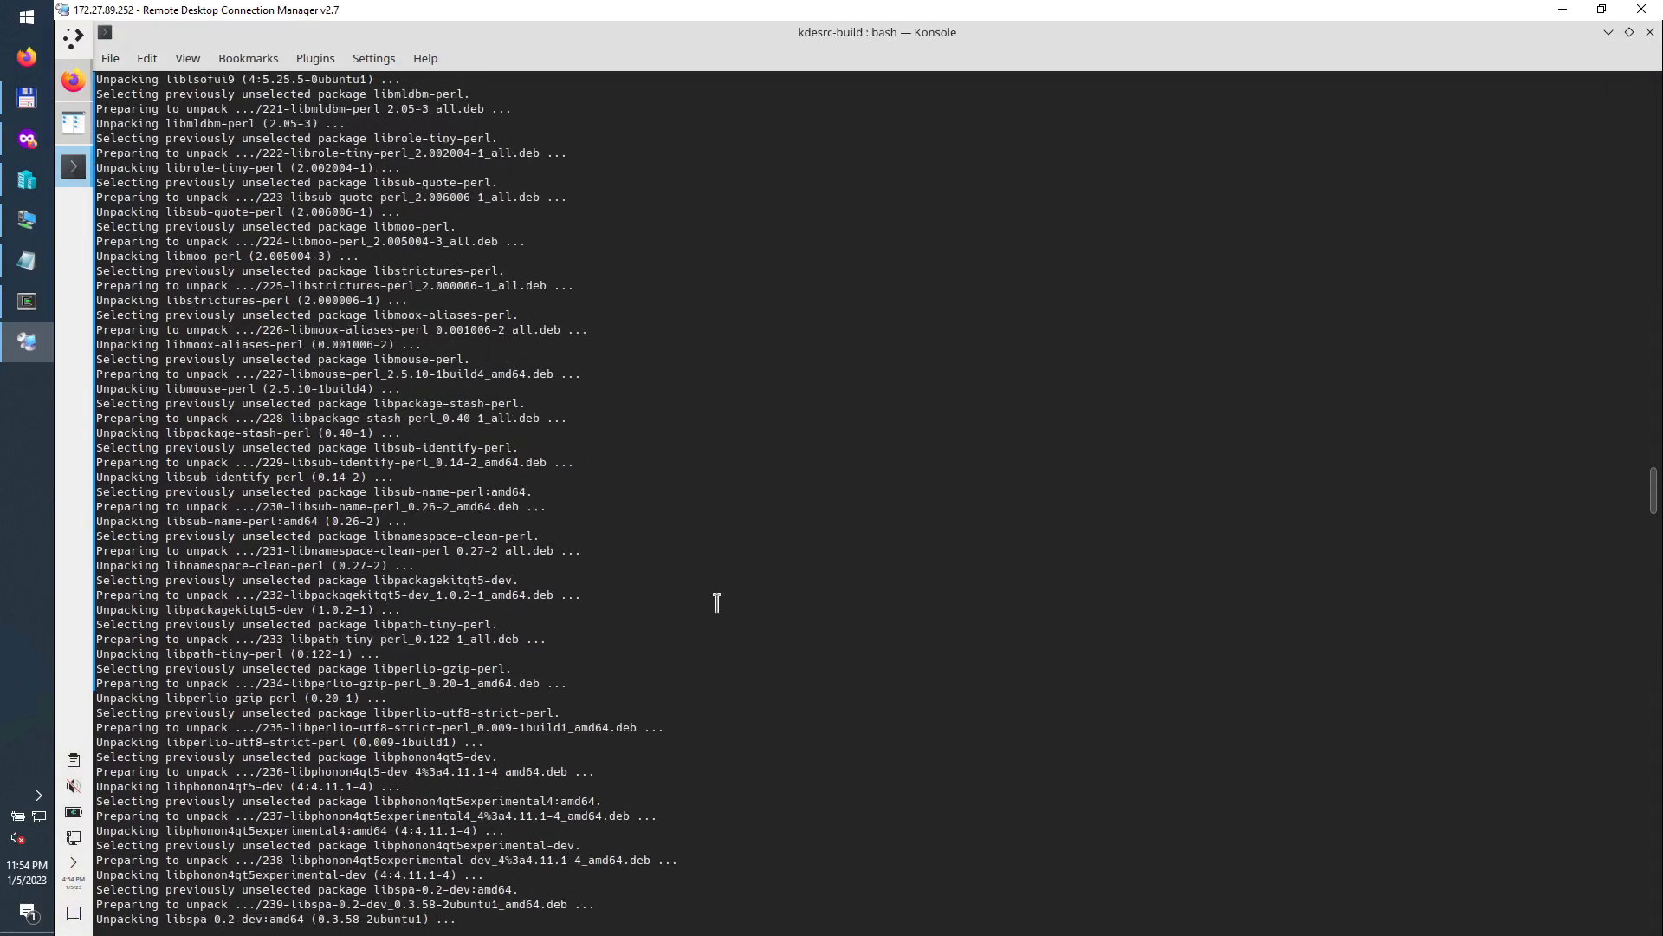
pyautogui.moveTo(1654, 485); pyautogui.dragTo(1653, 812)
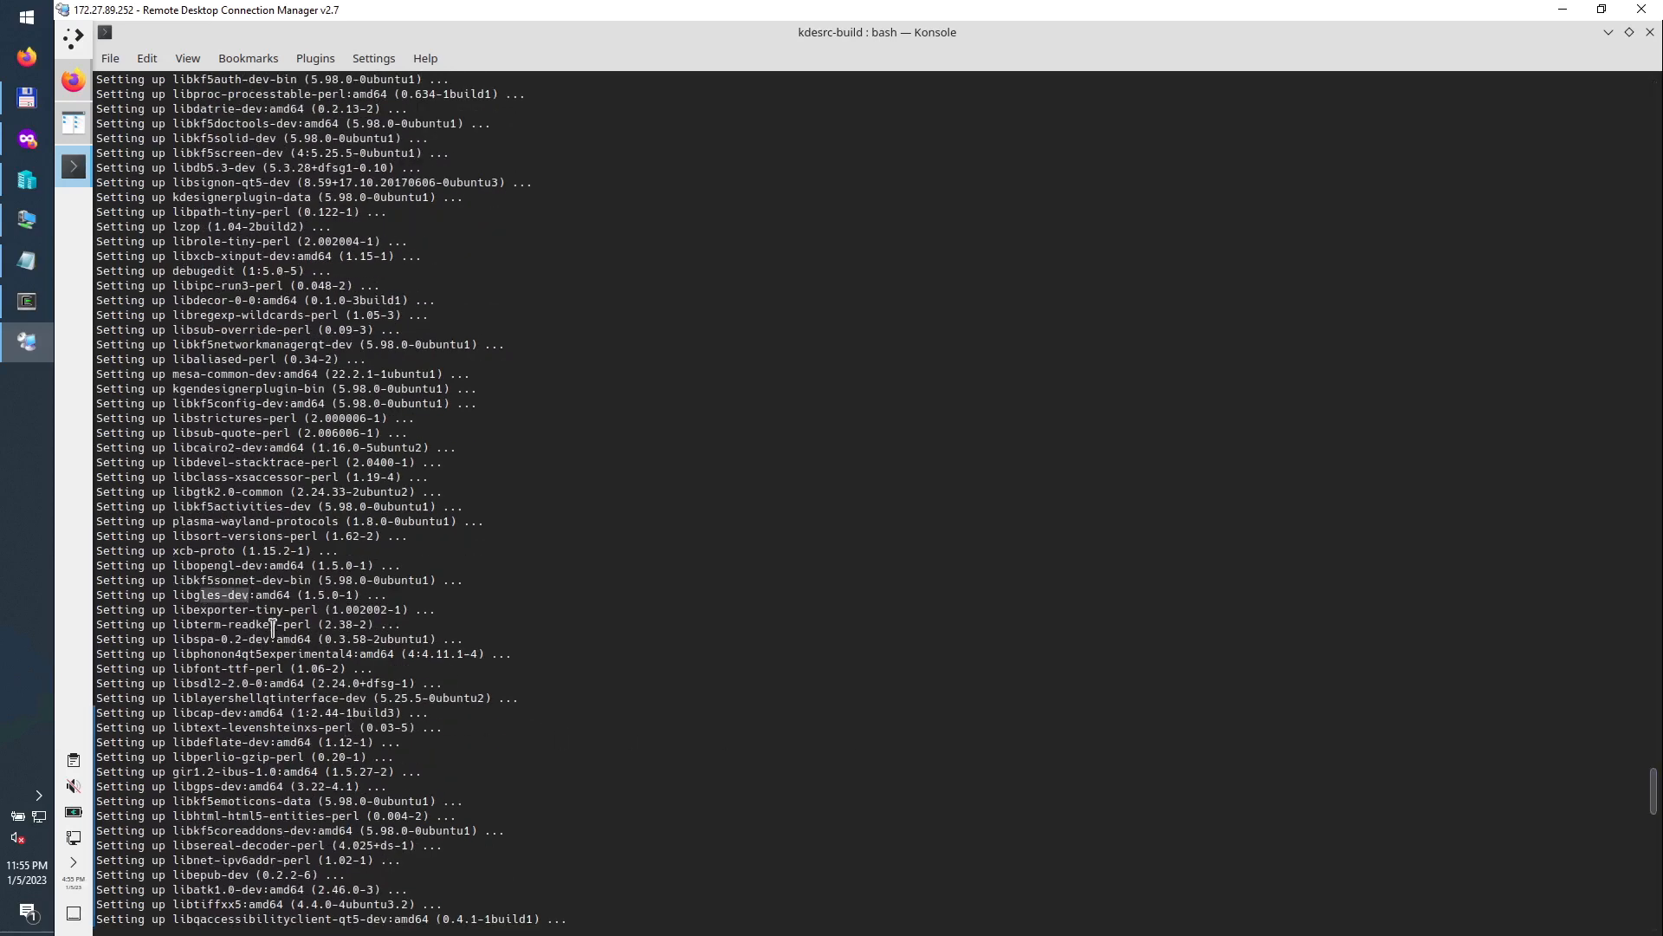
pyautogui.click(274, 624)
pyautogui.moveTo(274, 623); pyautogui.dragTo(312, 624)
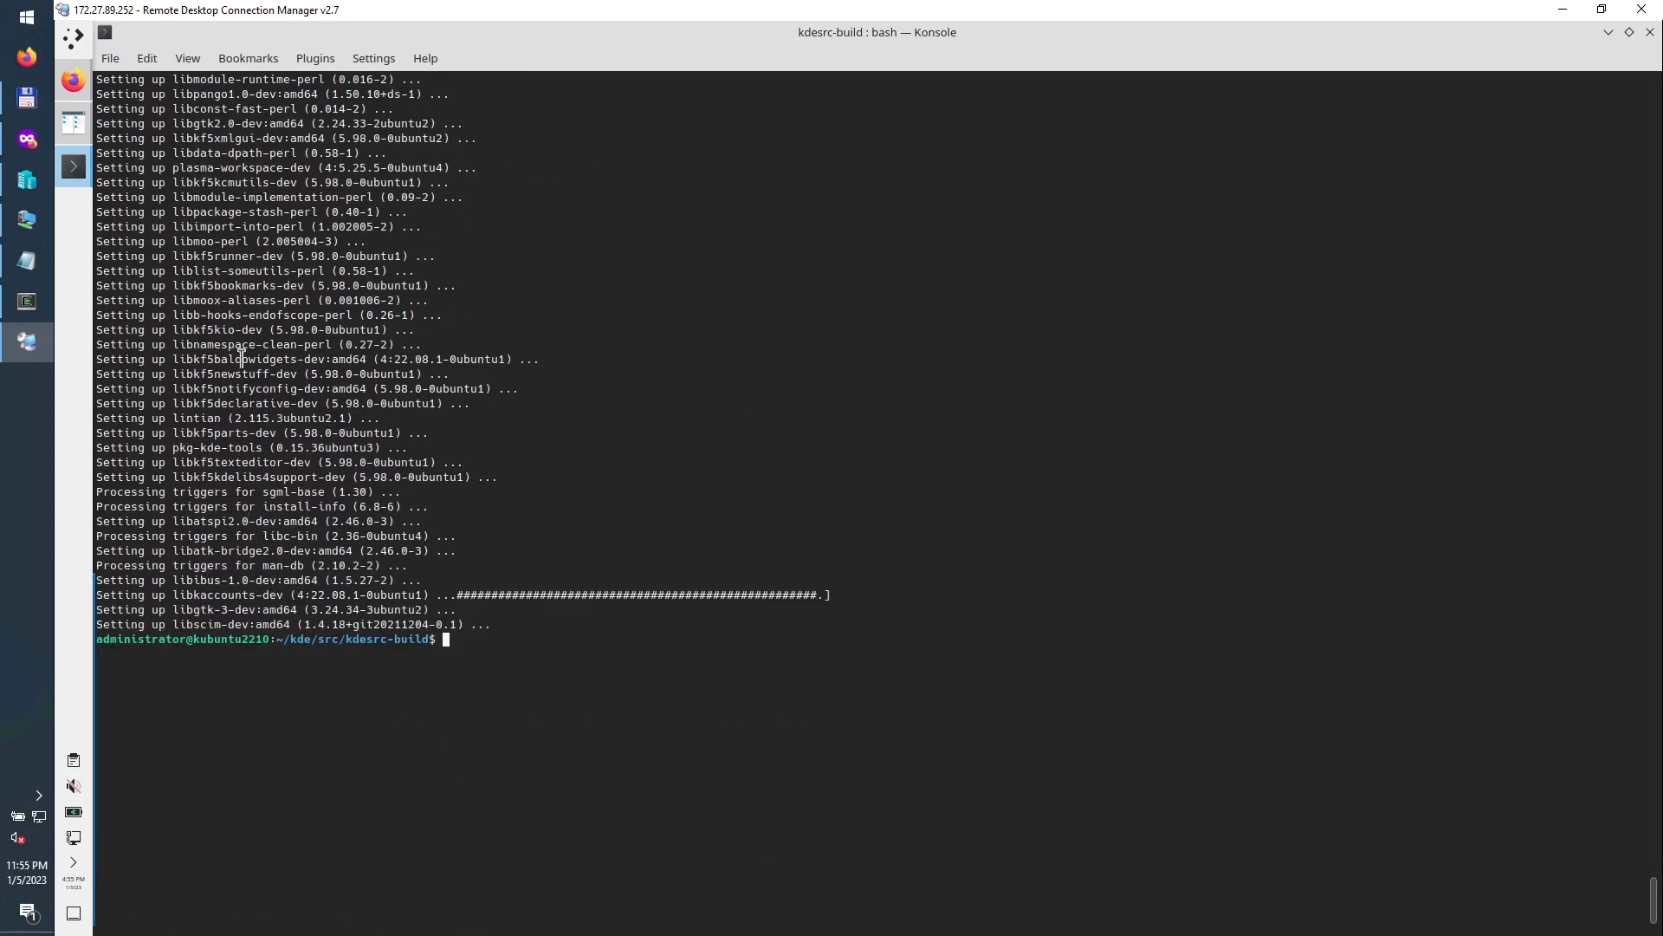
pyautogui.moveTo(178, 332); pyautogui.dragTo(245, 334)
# Step: Snap Konsole to the left edge and take Firefox back to the Get Involved/development page
pyautogui.doubleClick(289, 33)
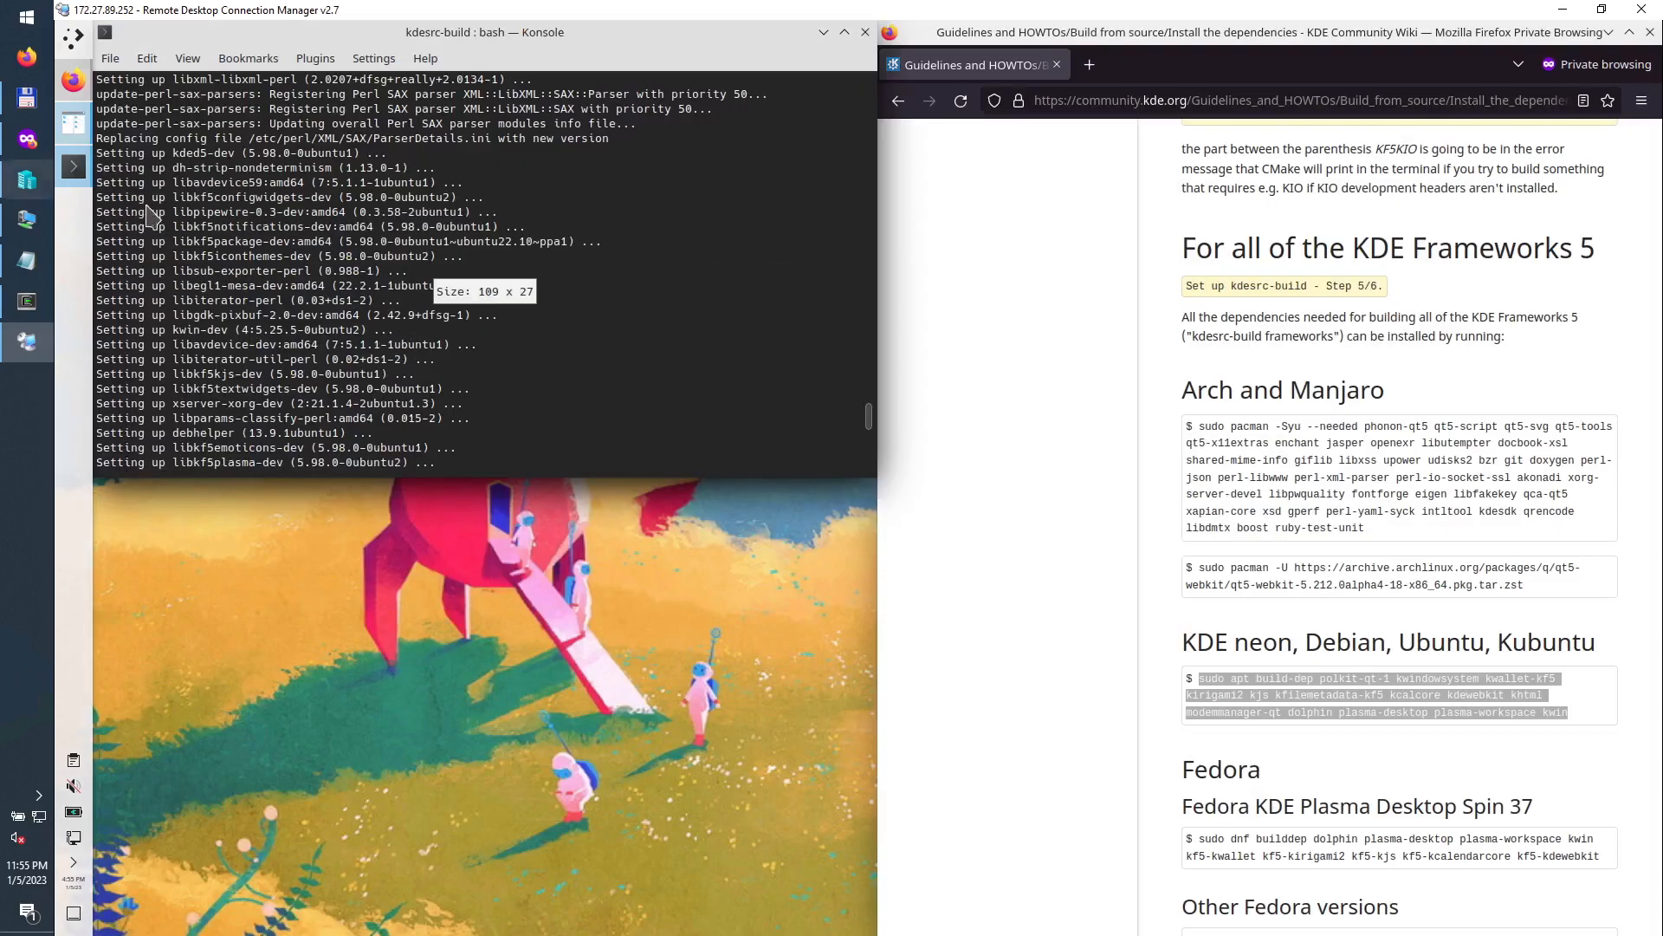
pyautogui.moveTo(247, 35); pyautogui.dragTo(38, 317)
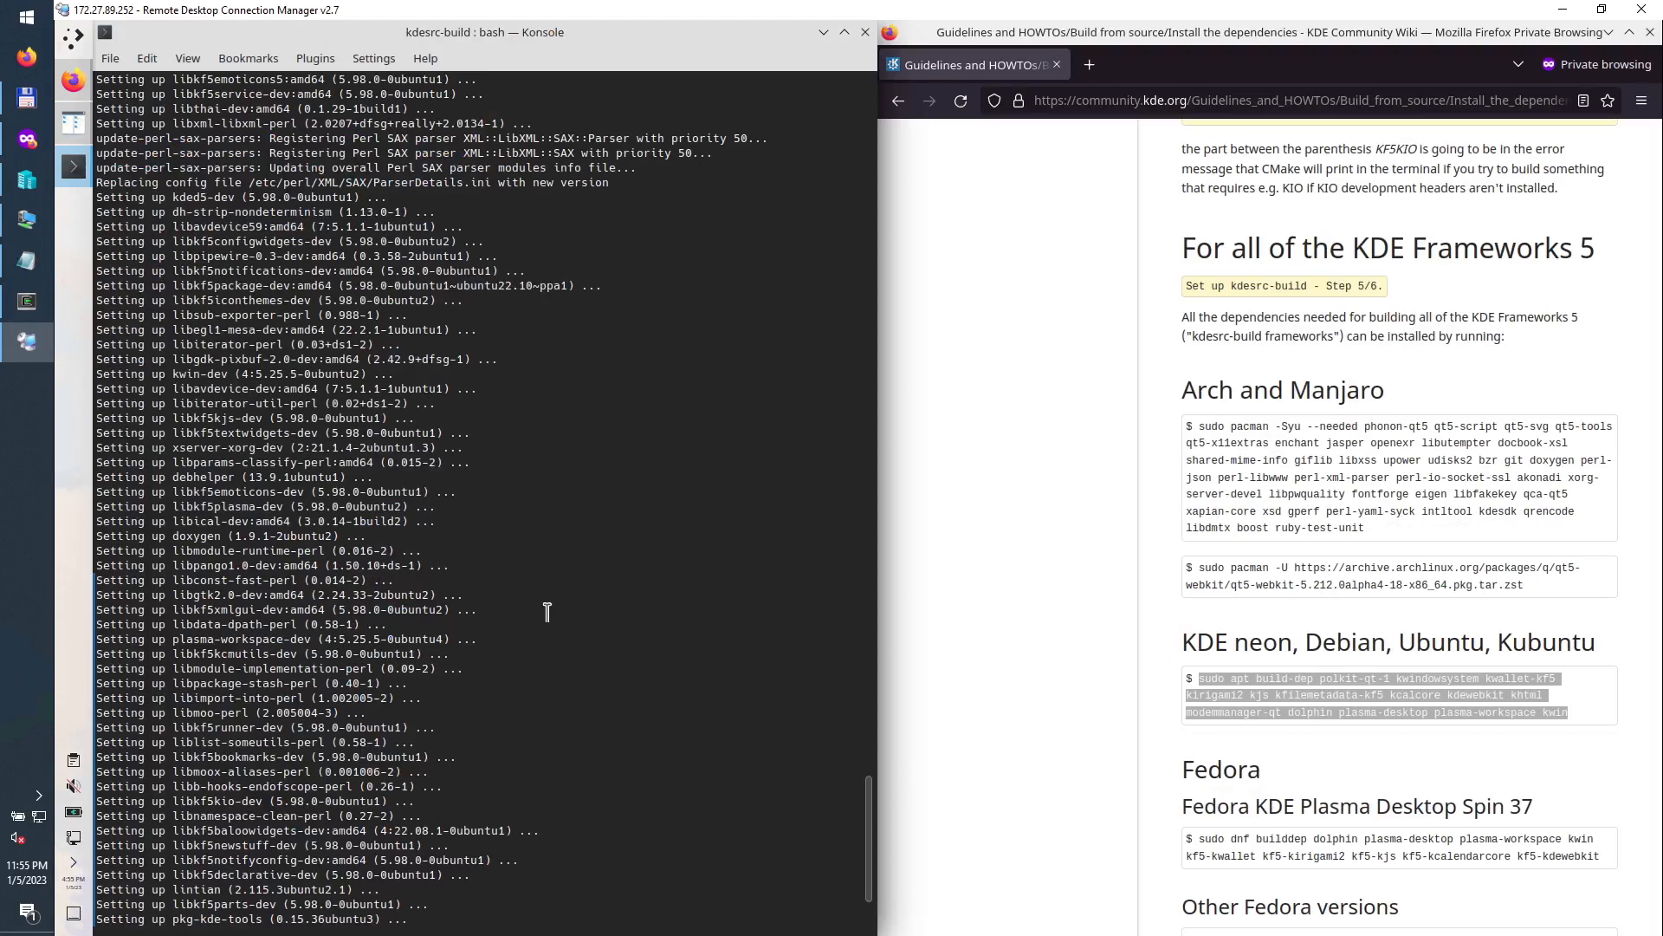
pyautogui.click(1277, 736)
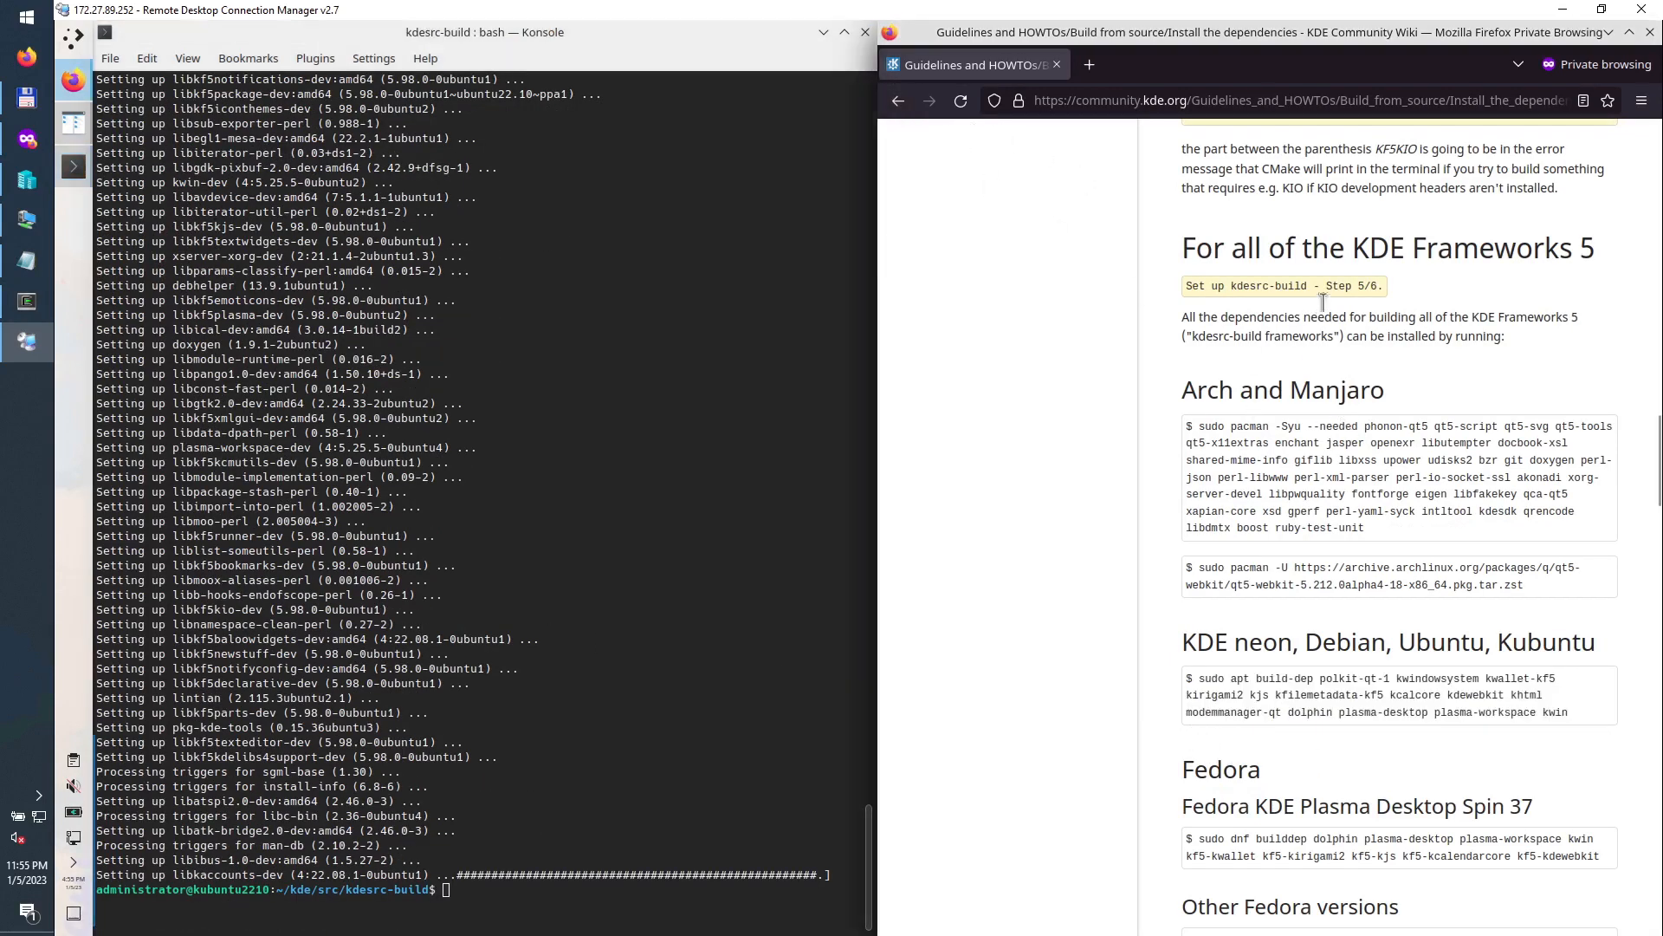
pyautogui.moveTo(1320, 289); pyautogui.dragTo(1390, 289)
pyautogui.click(897, 101)
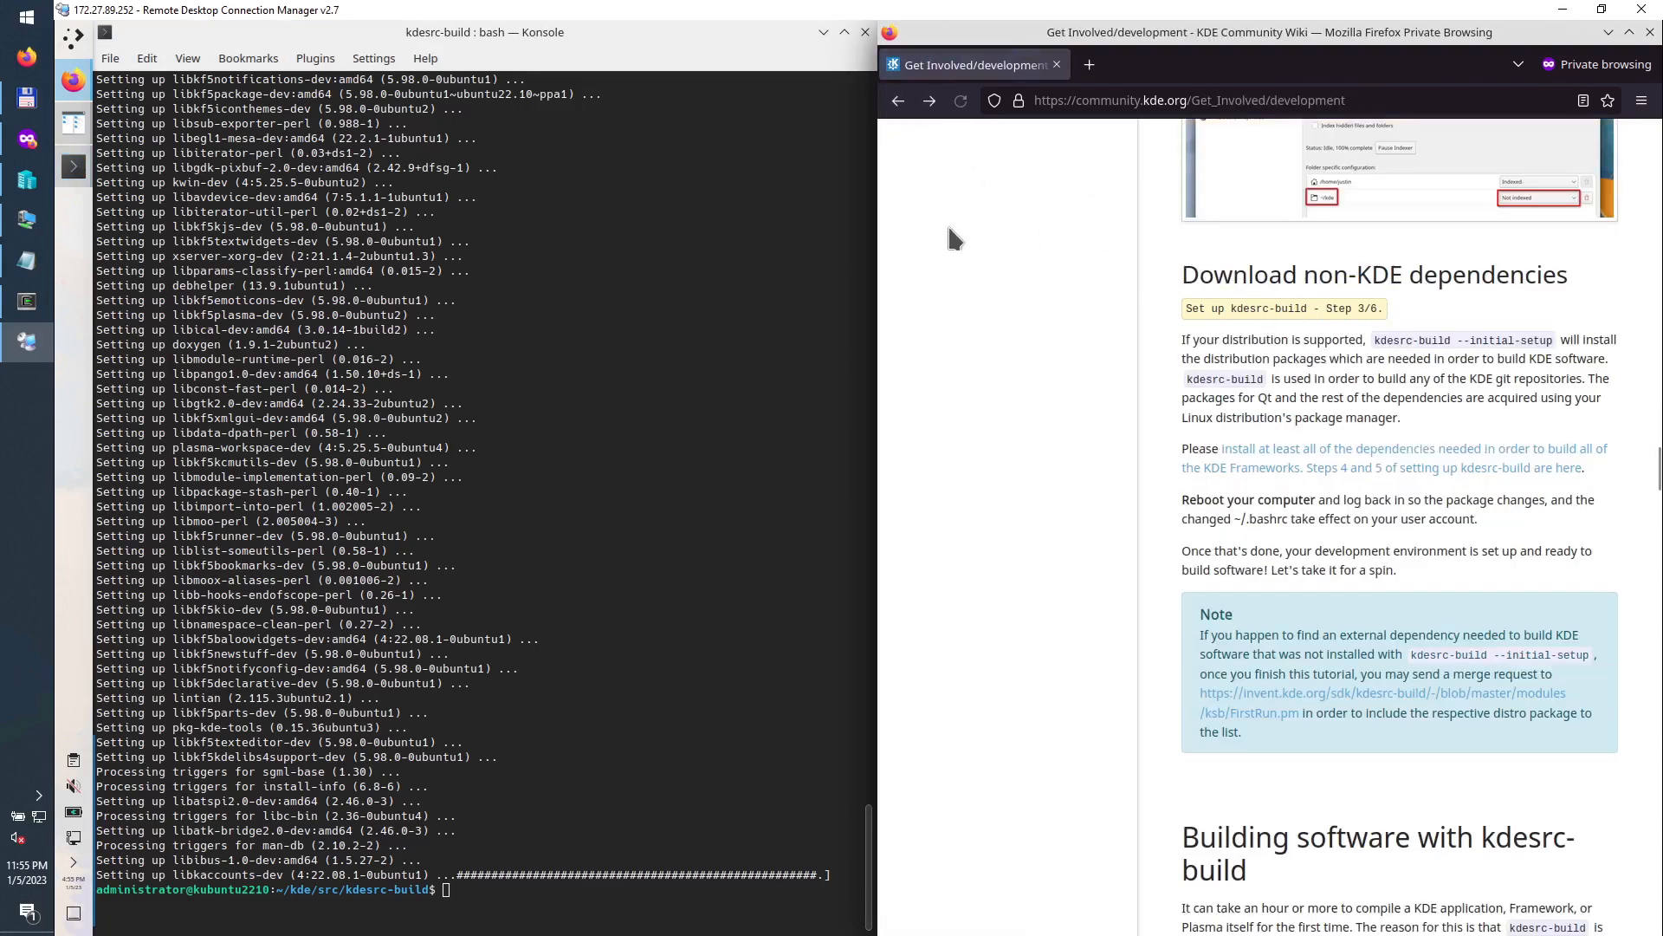
pyautogui.scroll(-7, 1291, 697)
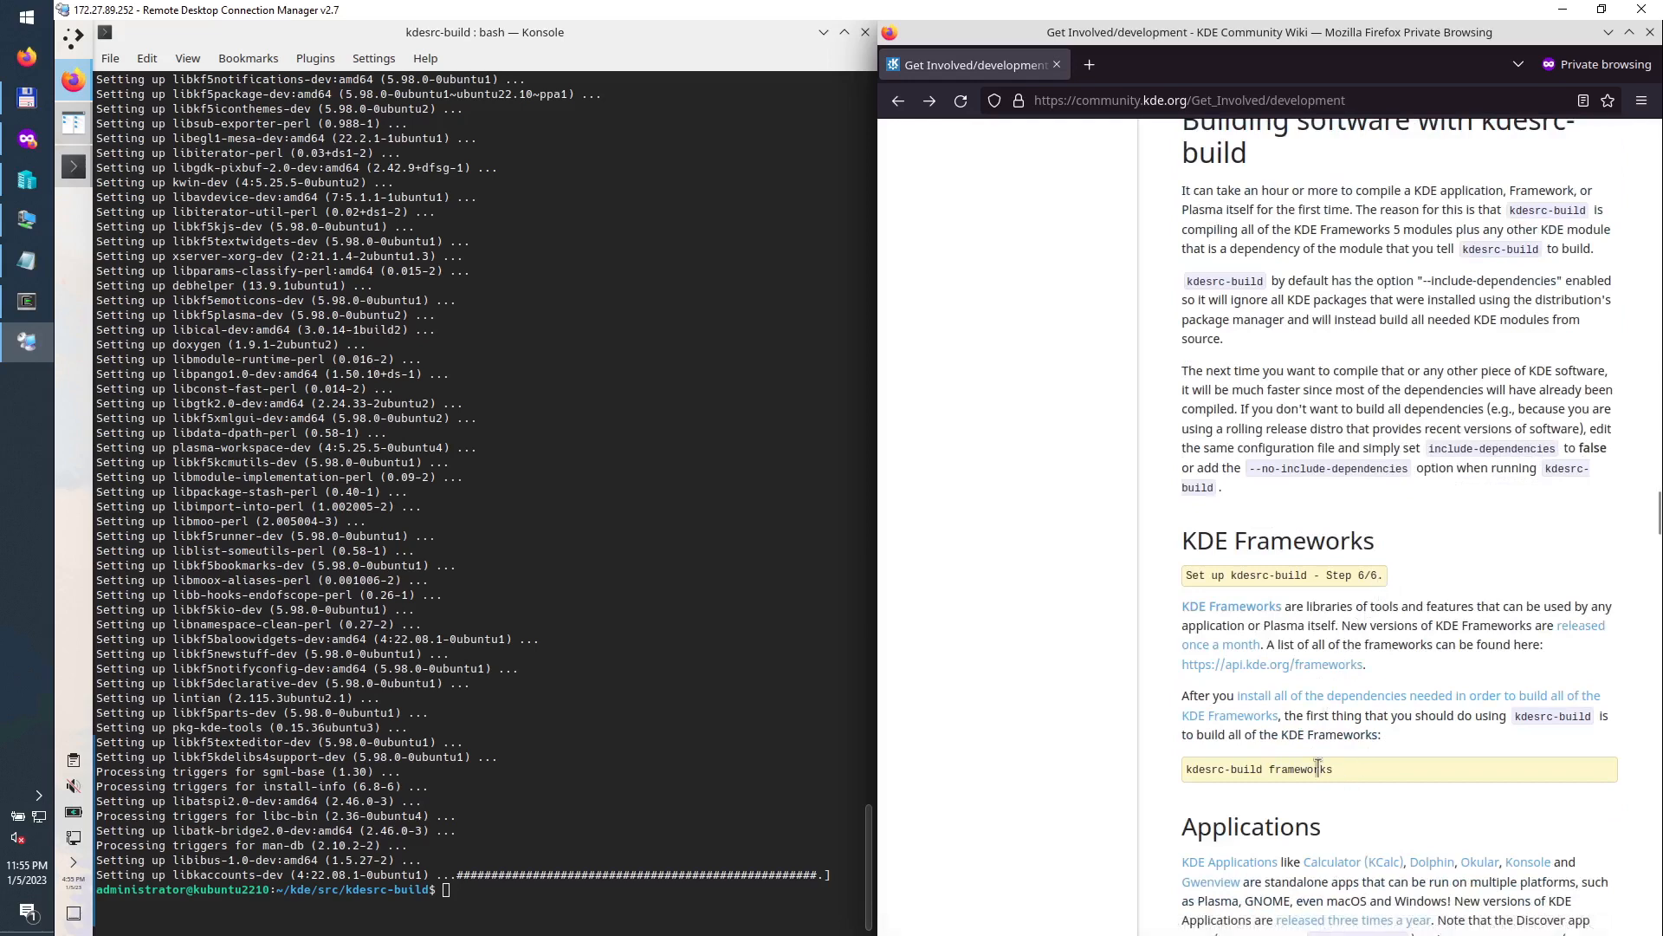
# Step: Copy 'kdesrc-build frameworks' into Konsole and run it
pyautogui.moveTo(1335, 769); pyautogui.dragTo(1183, 769)
pyautogui.rightClick(1201, 770)
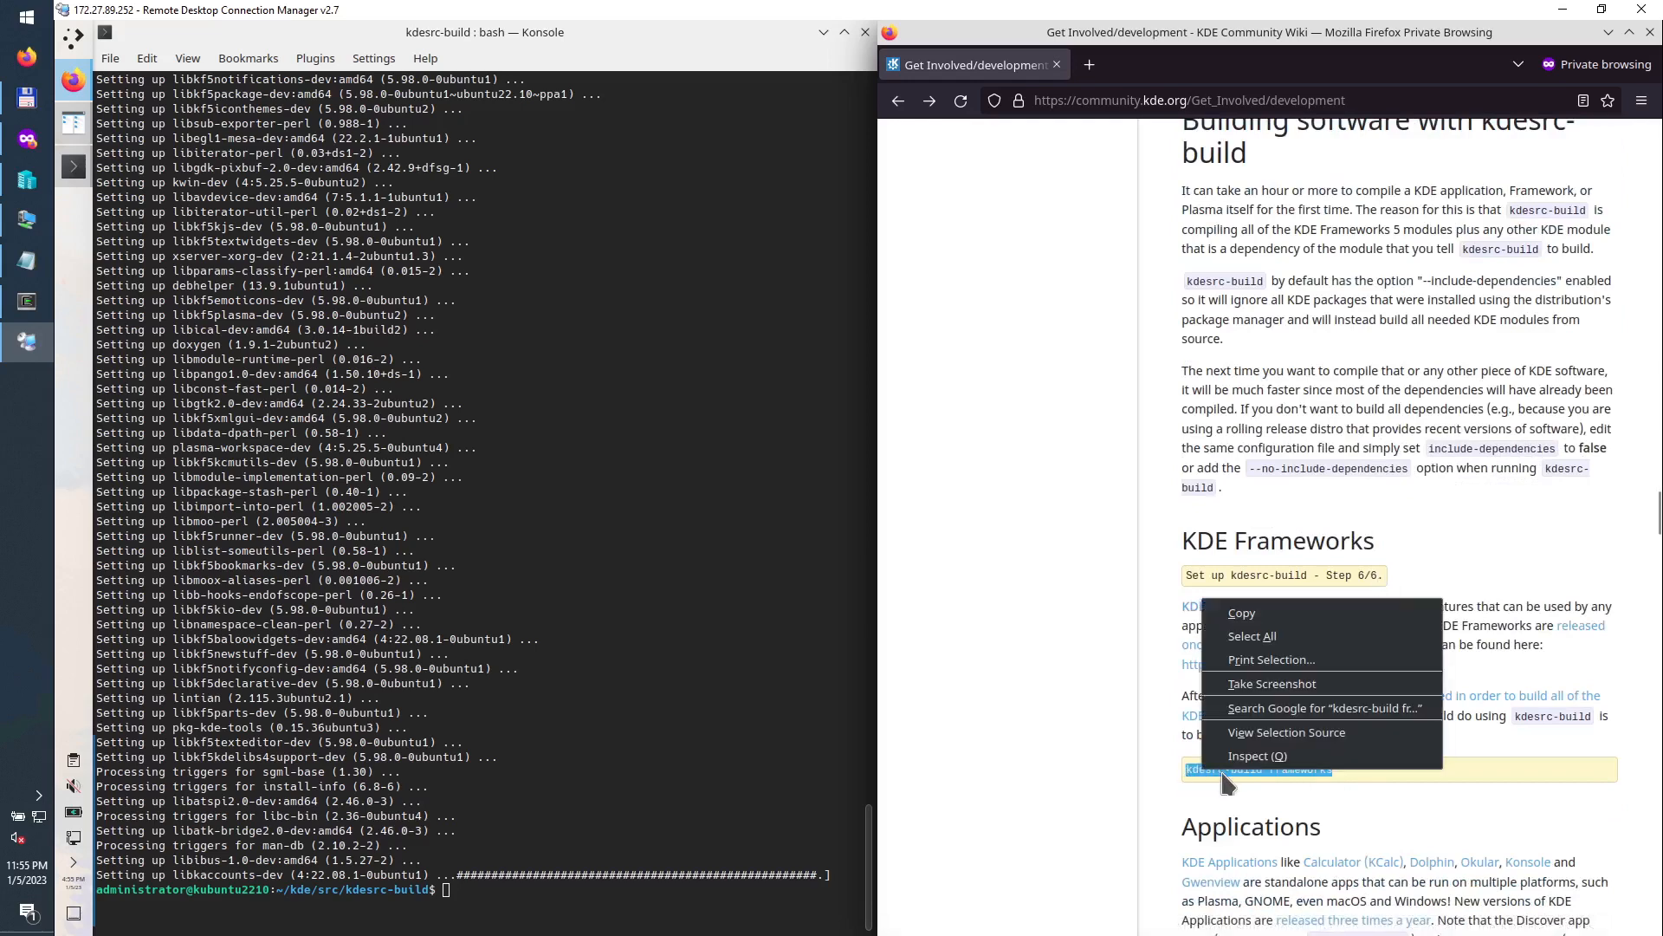
pyautogui.click(1265, 612)
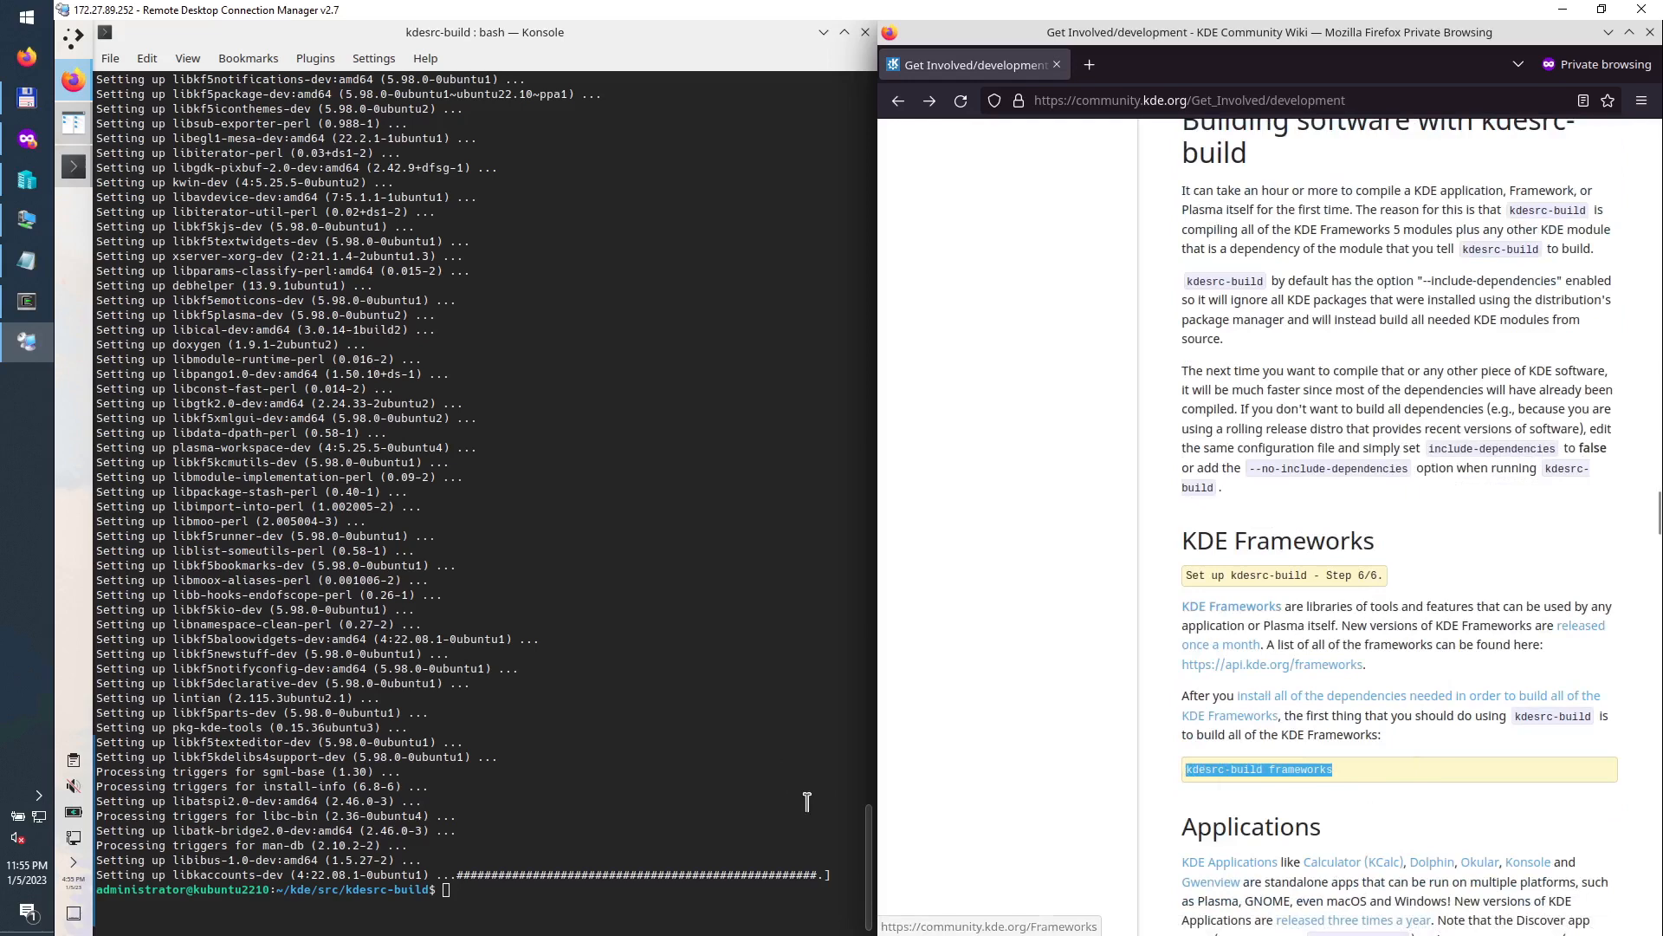
pyautogui.rightClick(490, 890)
pyautogui.click(567, 684)
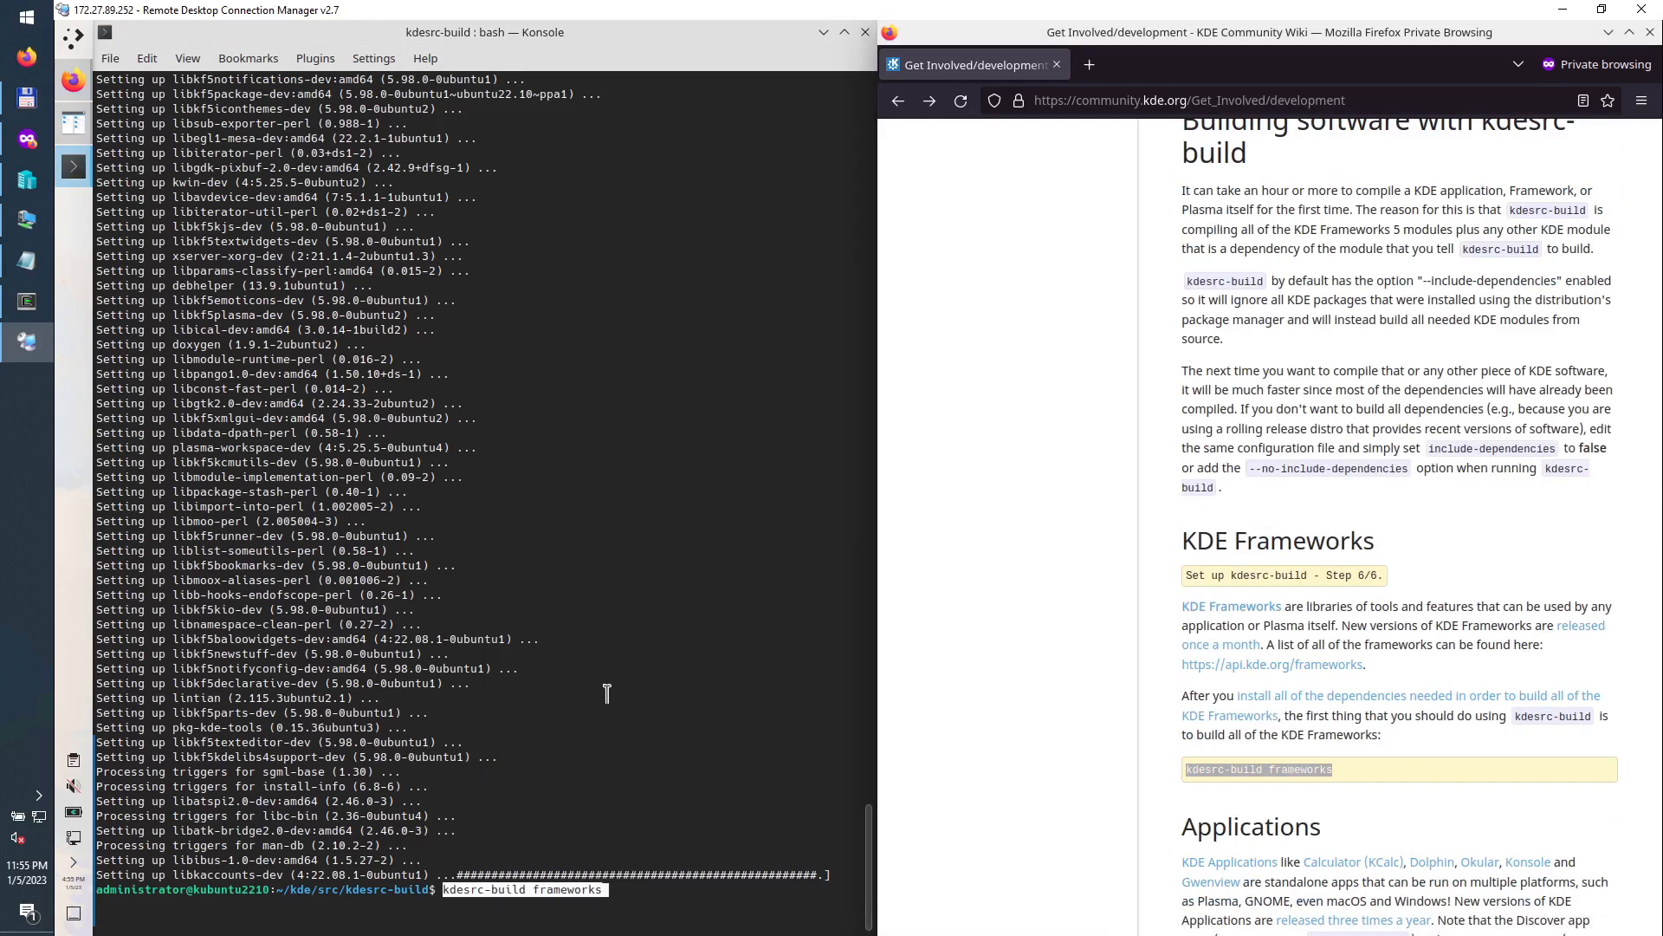
pyautogui.press('Return')
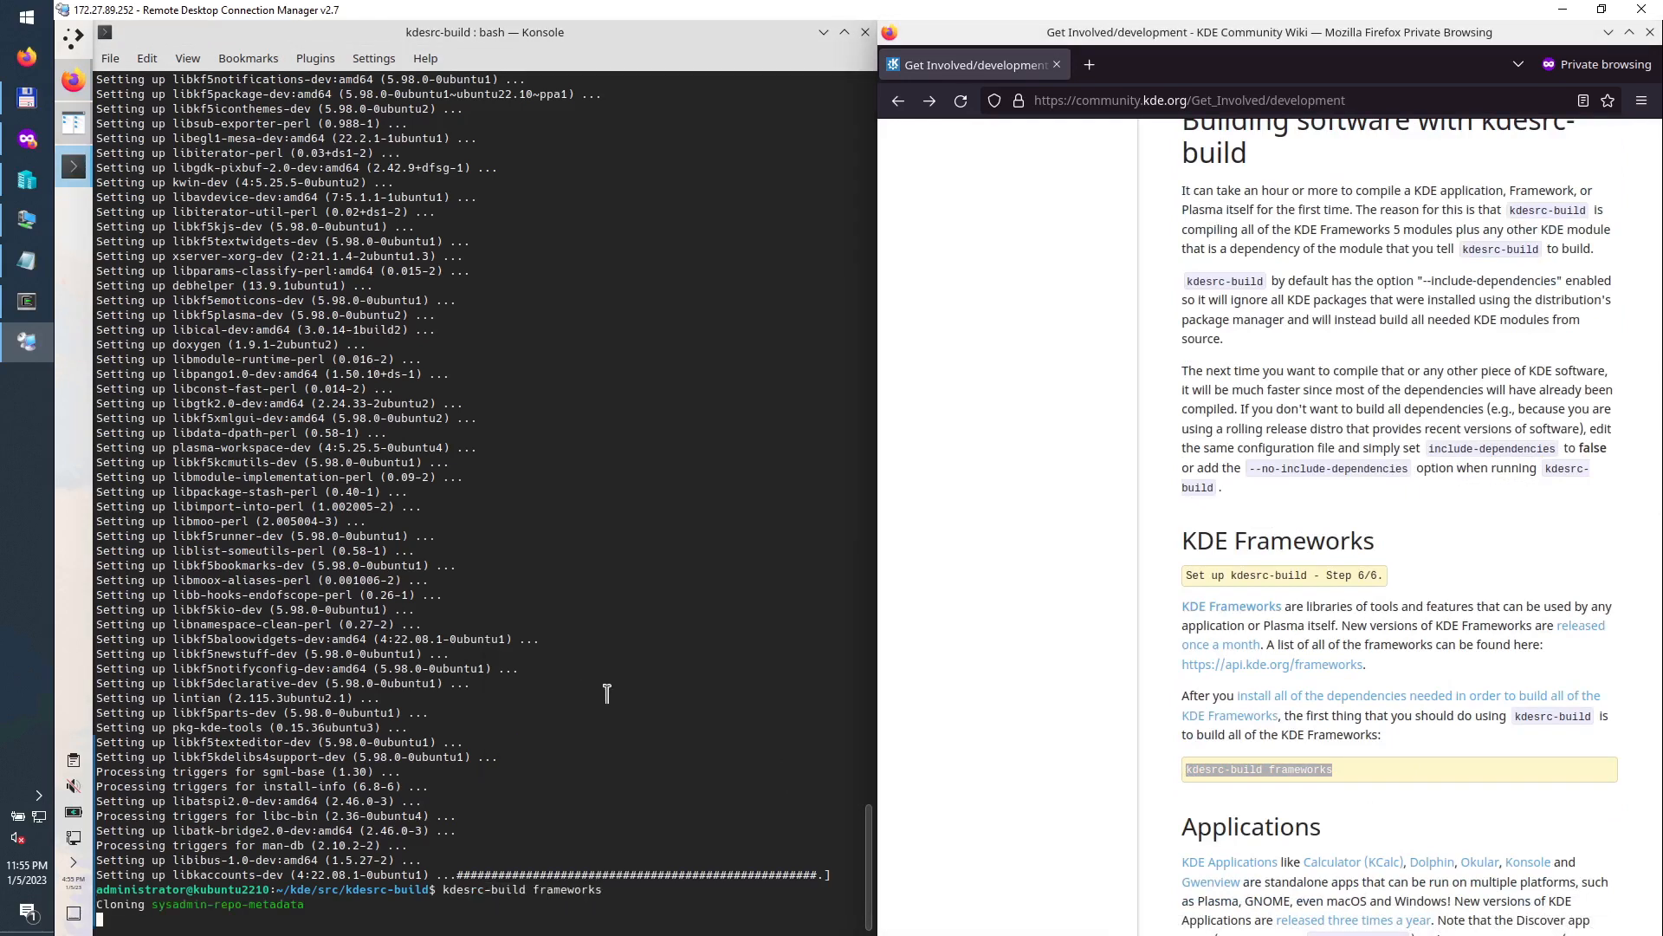